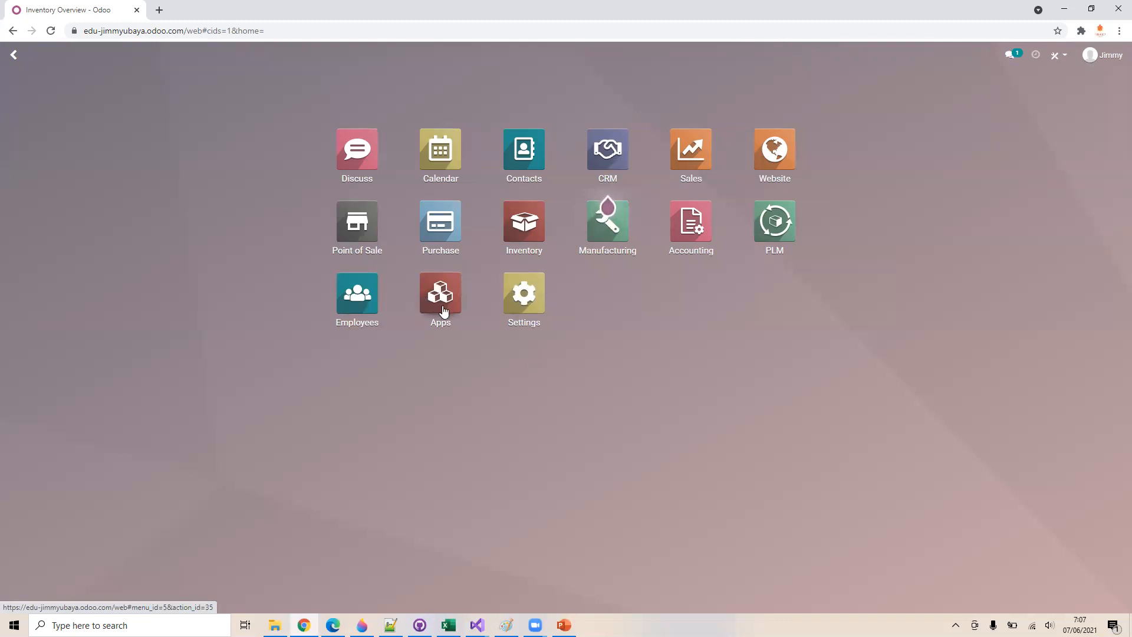
Search the Apps catalogue for the "inventory" module
left_click(443, 305)
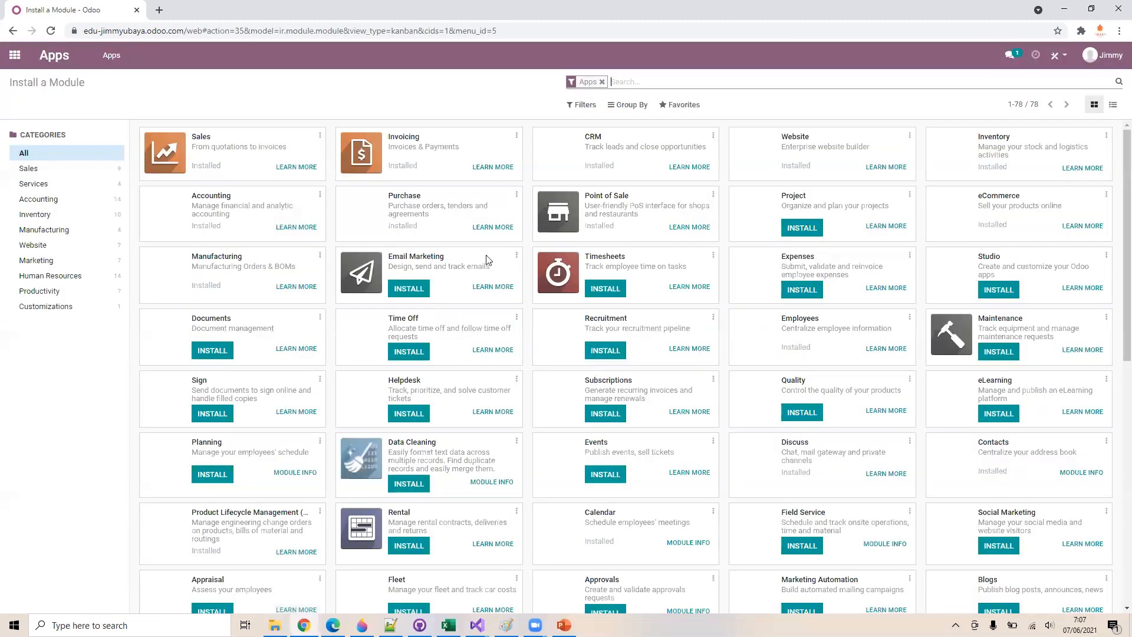
type("inventory")
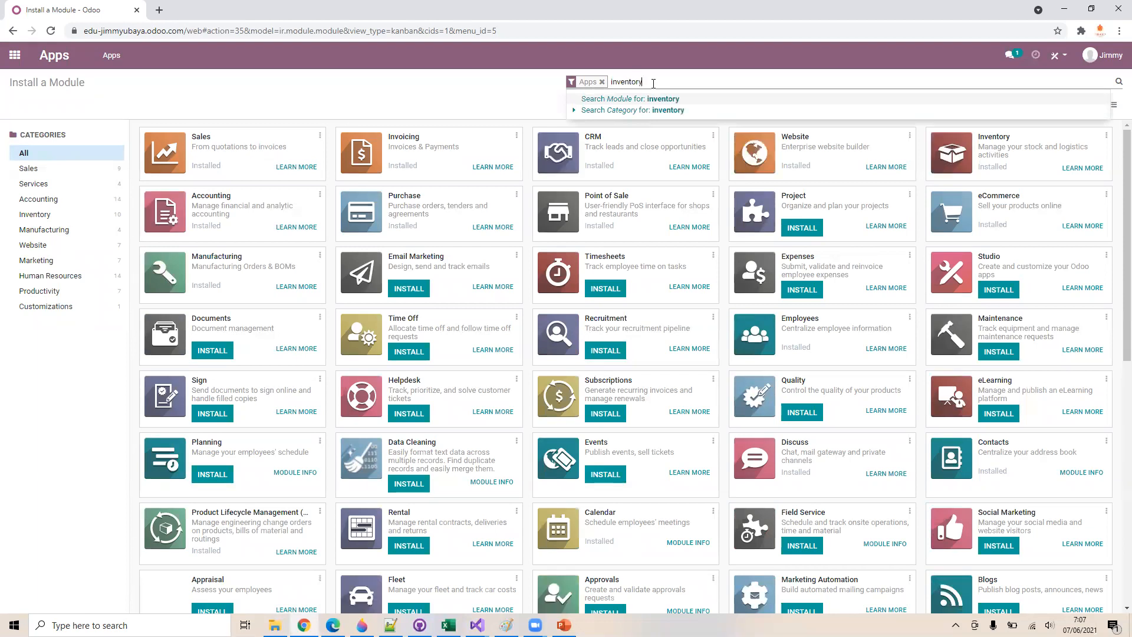
key("Return")
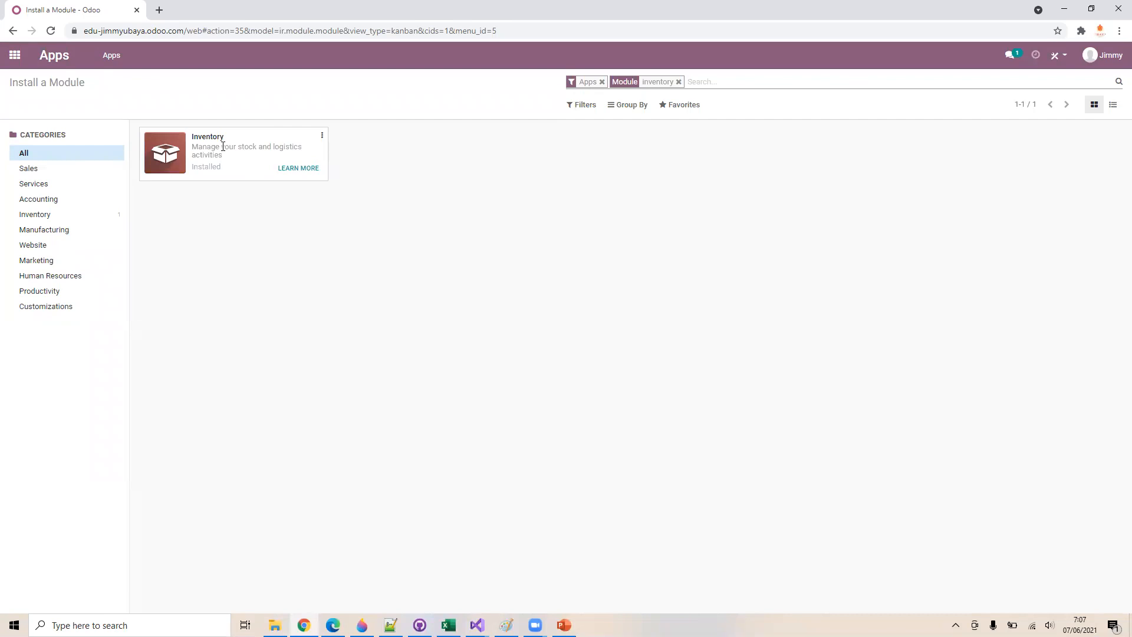
Open the list of units of measure (UoM) in the Inventory app's configuration
left_click(15, 55)
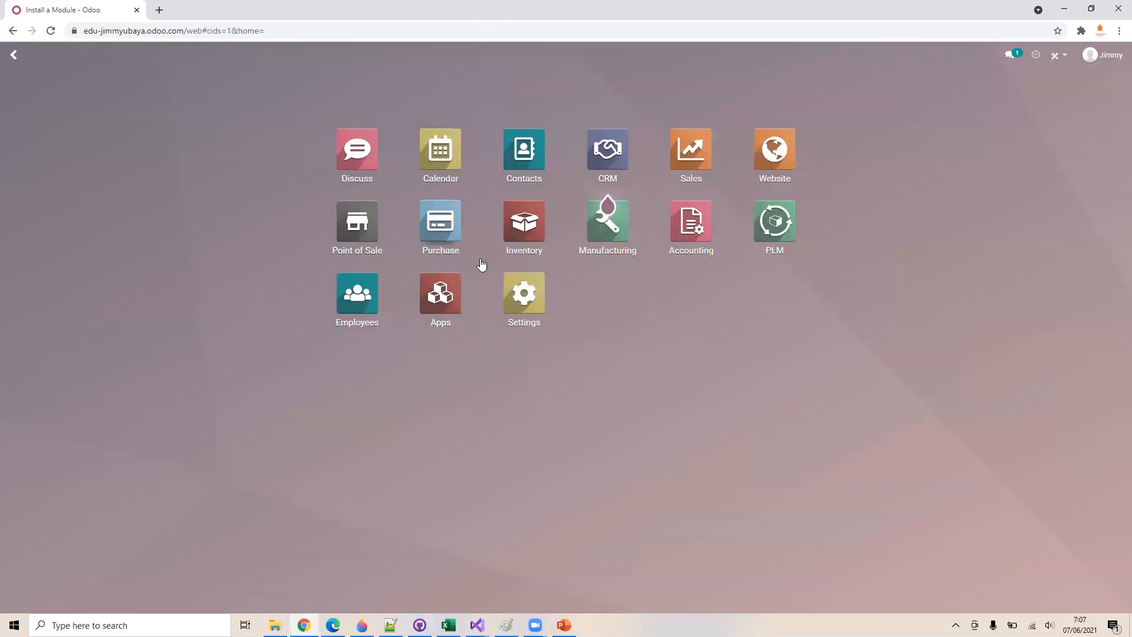
left_click(537, 244)
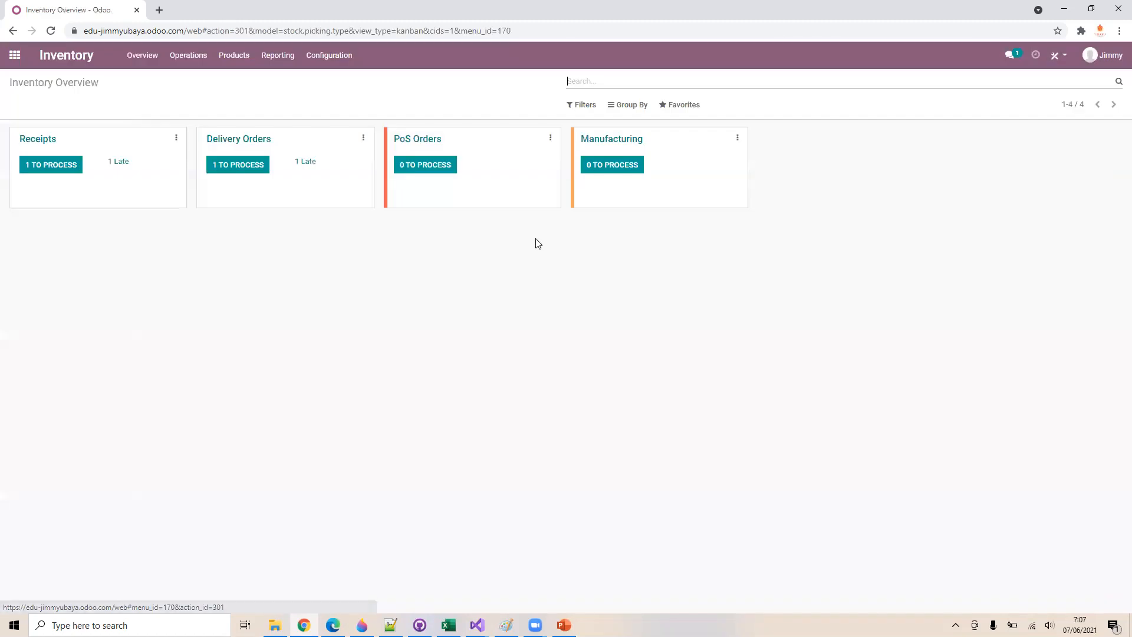
left_click(334, 59)
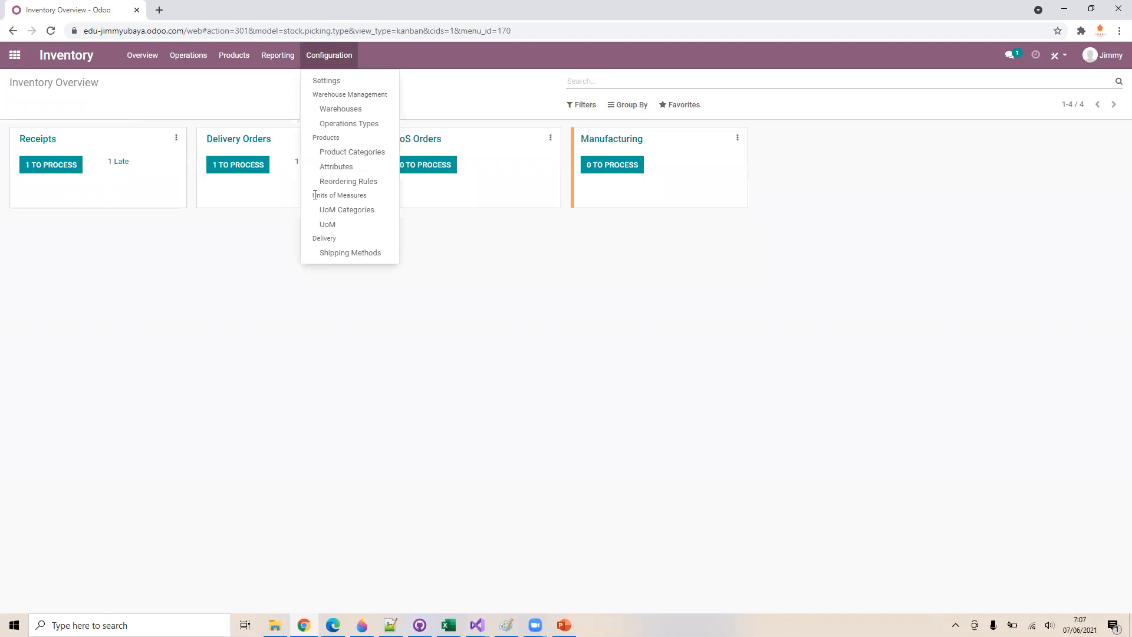
left_click(329, 225)
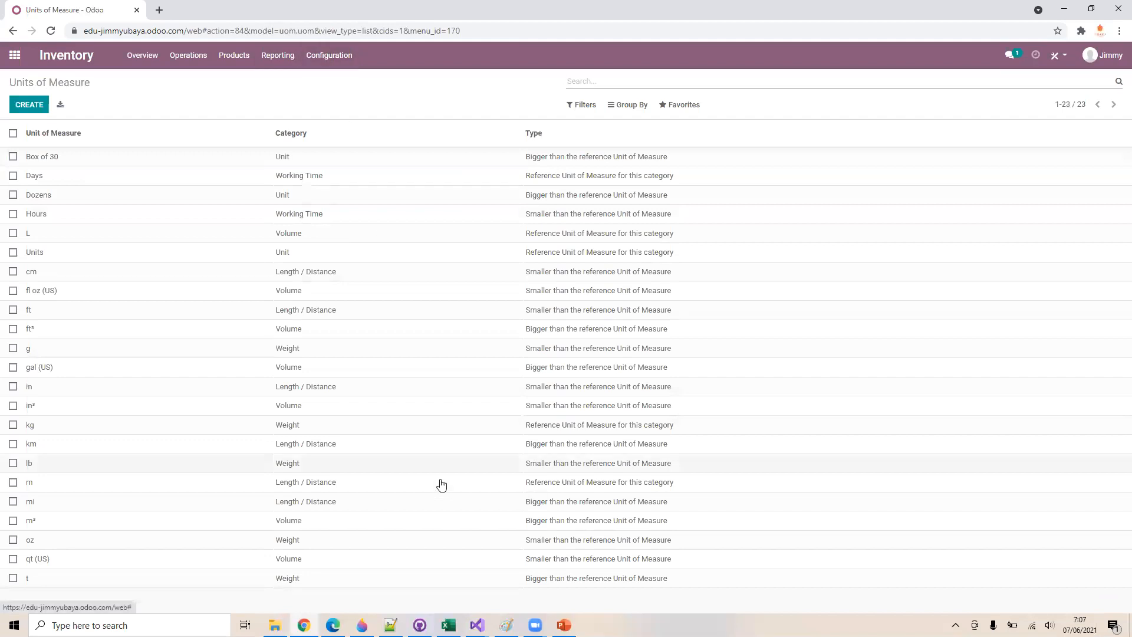
Check the PowerPoint slide on unit settings, and open Units of Measure from the Products section of Odoo's Inventory settings
left_click(563, 625)
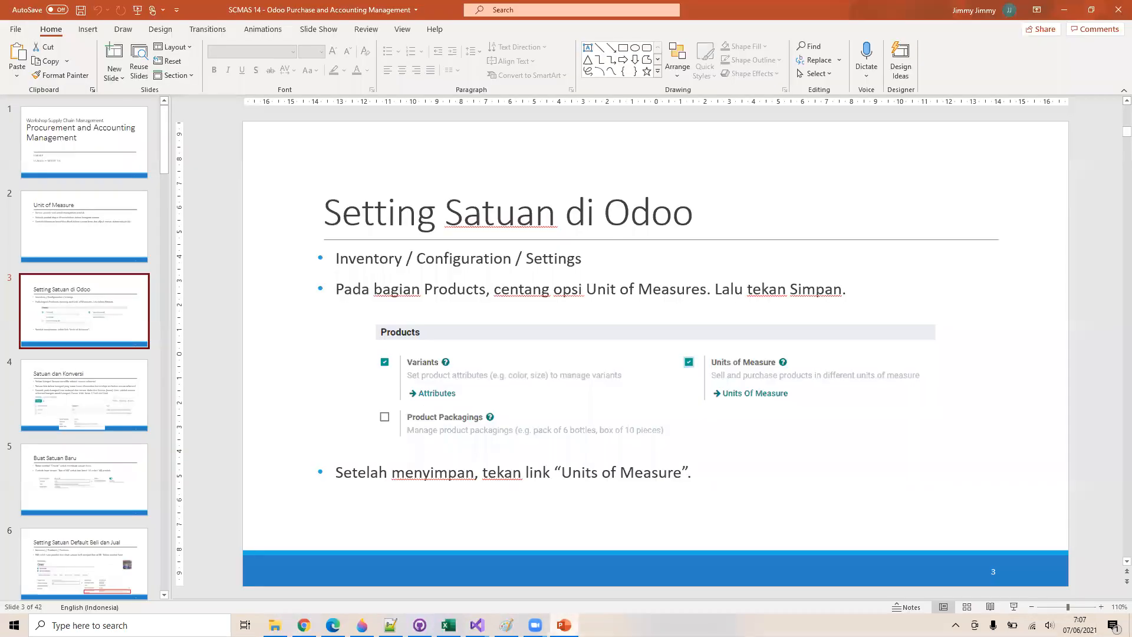
key("alt+Tab")
left_click(330, 56)
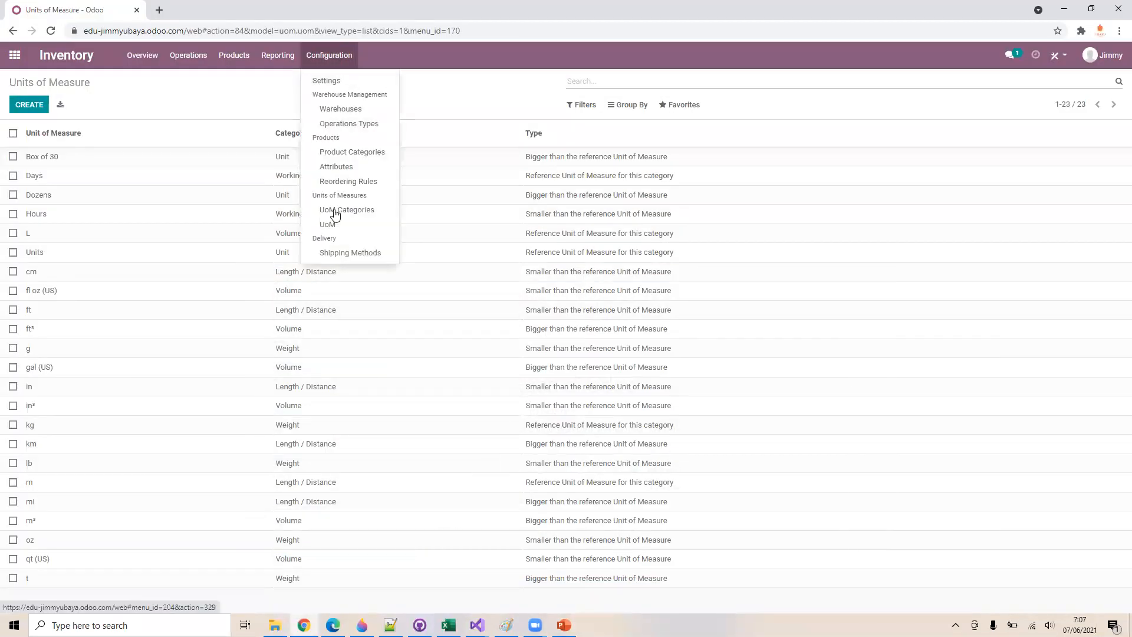
left_click(345, 85)
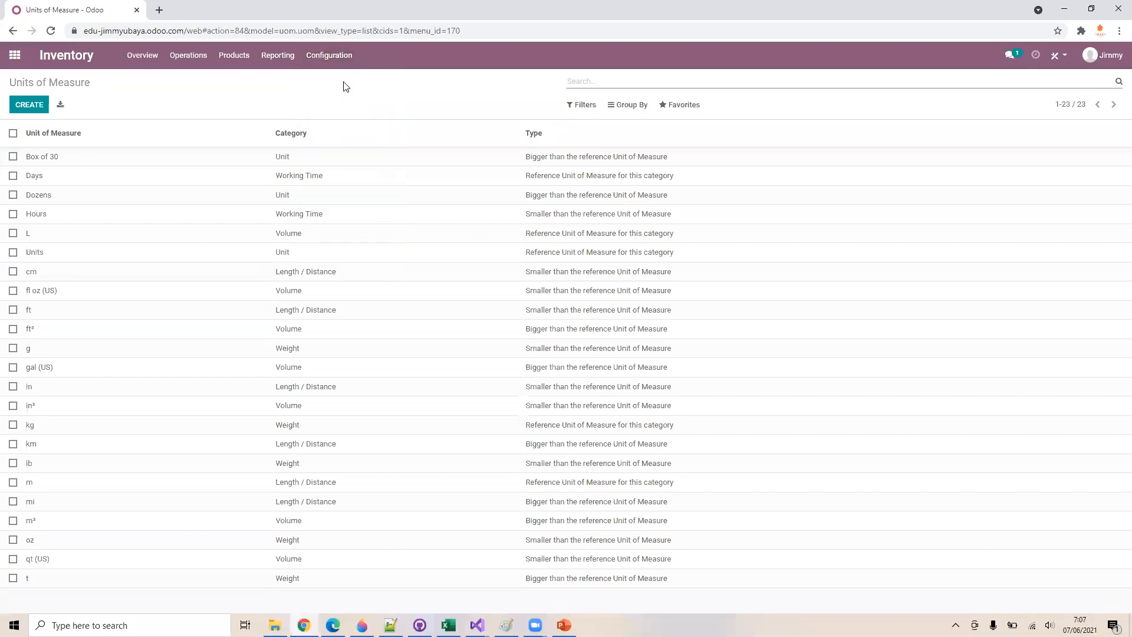
left_click(323, 56)
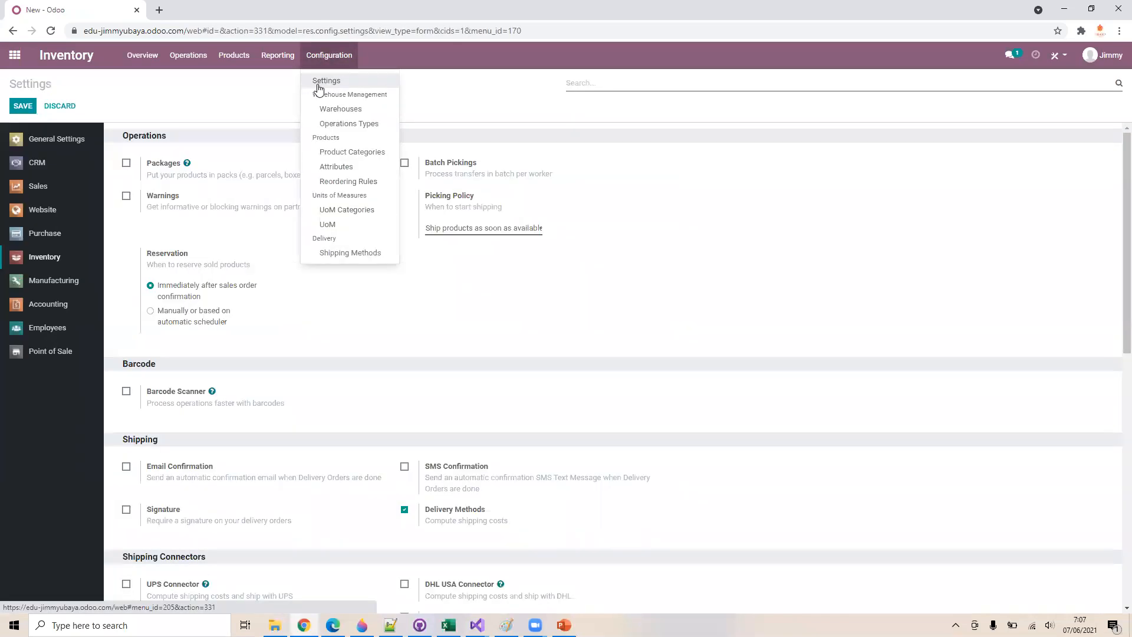
left_click(113, 255)
scroll(152, 358, "down", 7)
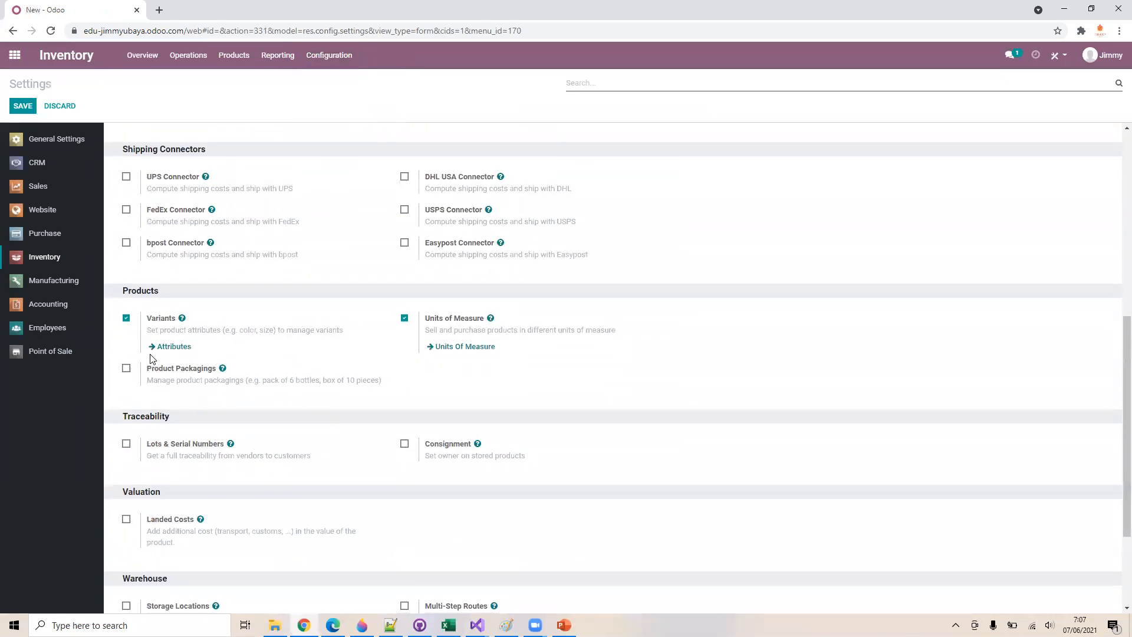
scroll(152, 358, "down", 1)
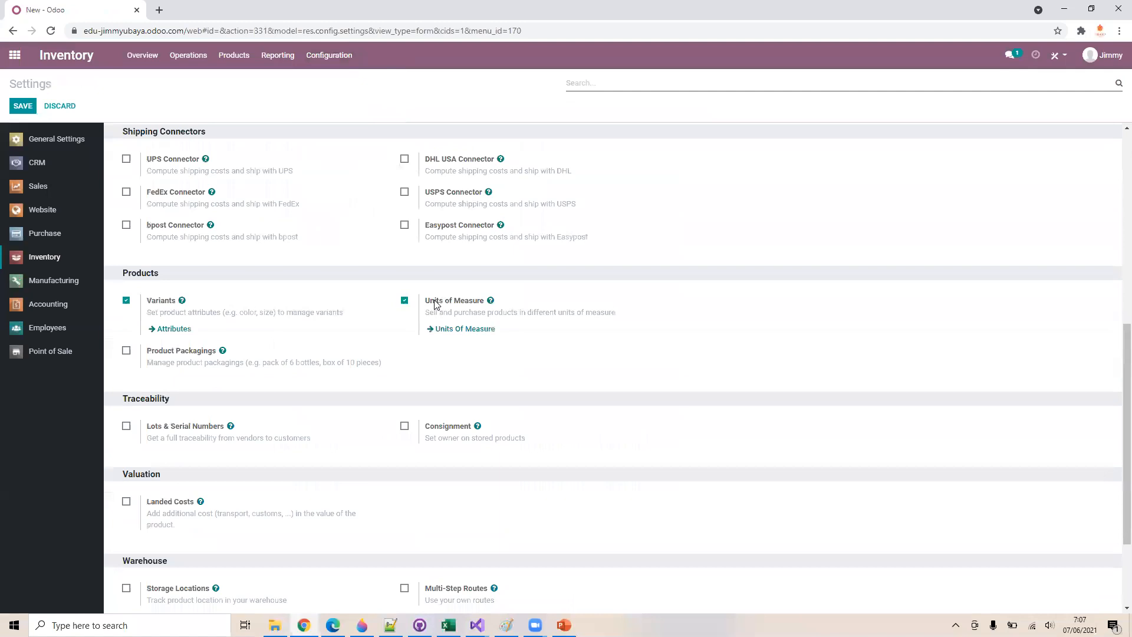
scroll(442, 319, "down", 1)
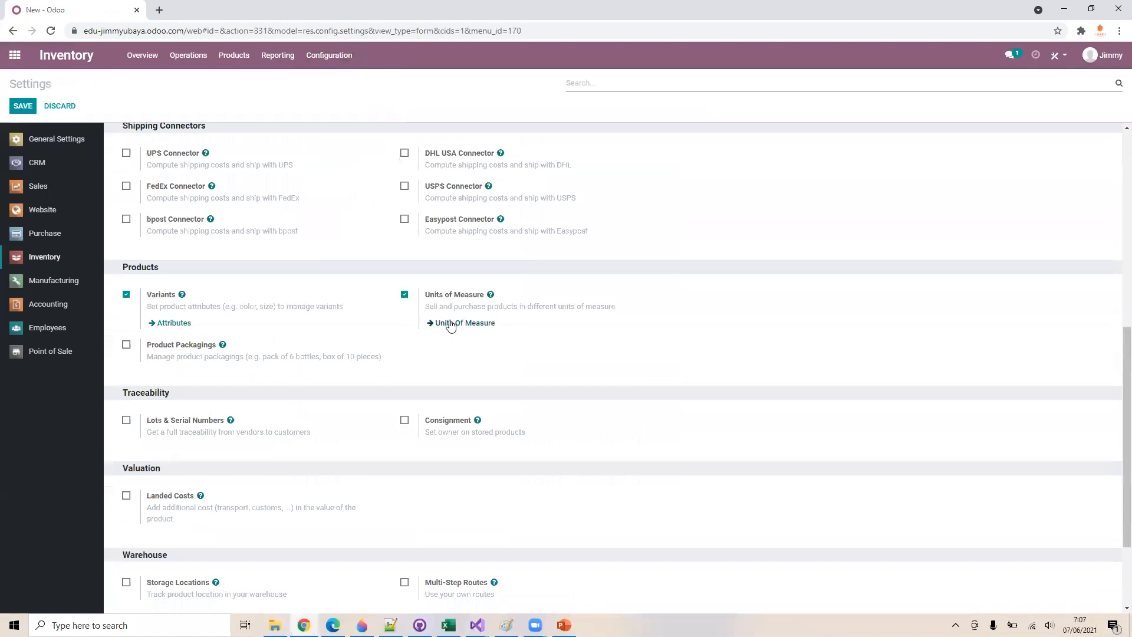
left_click(450, 323)
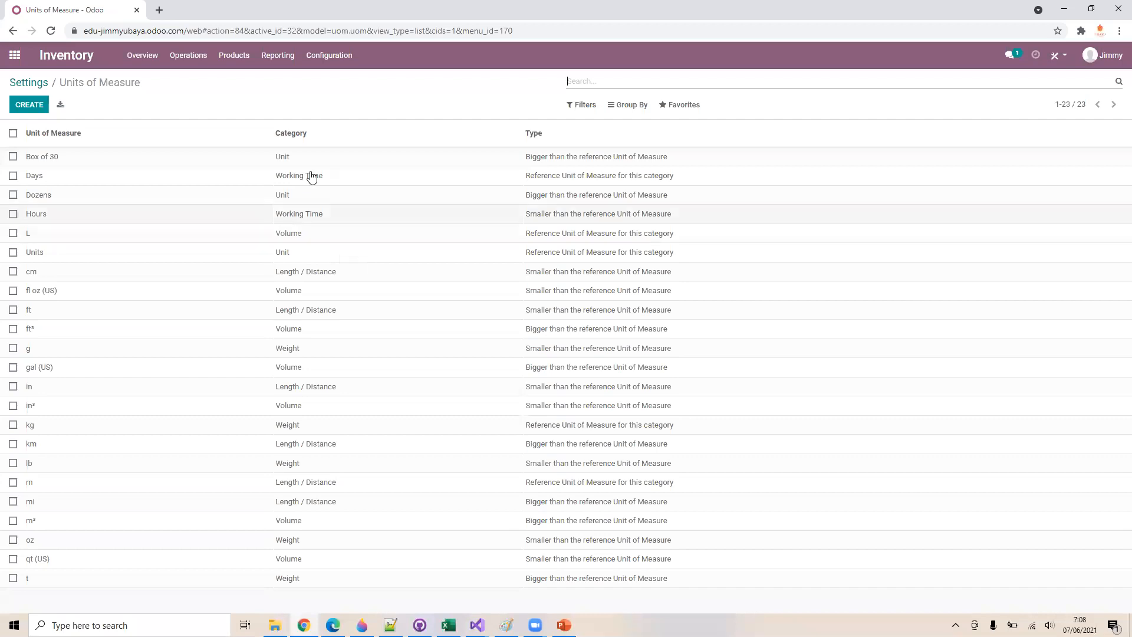
Sort the units of measure by category and review the kg, t, g and Box of 30 records
left_click(296, 132)
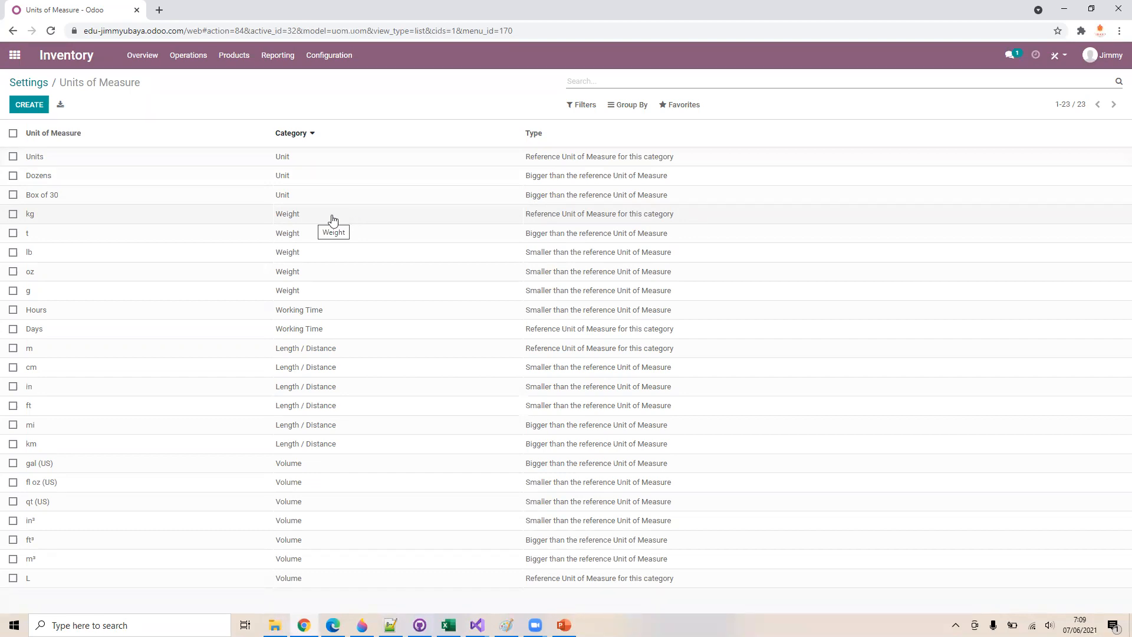
left_click(292, 218)
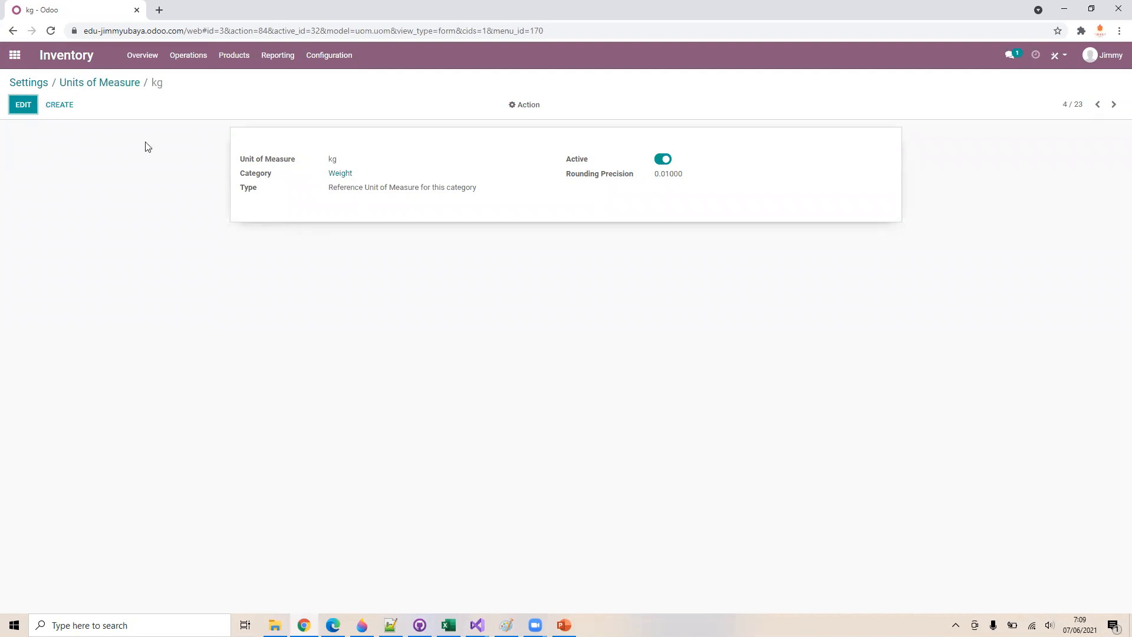
left_click(108, 83)
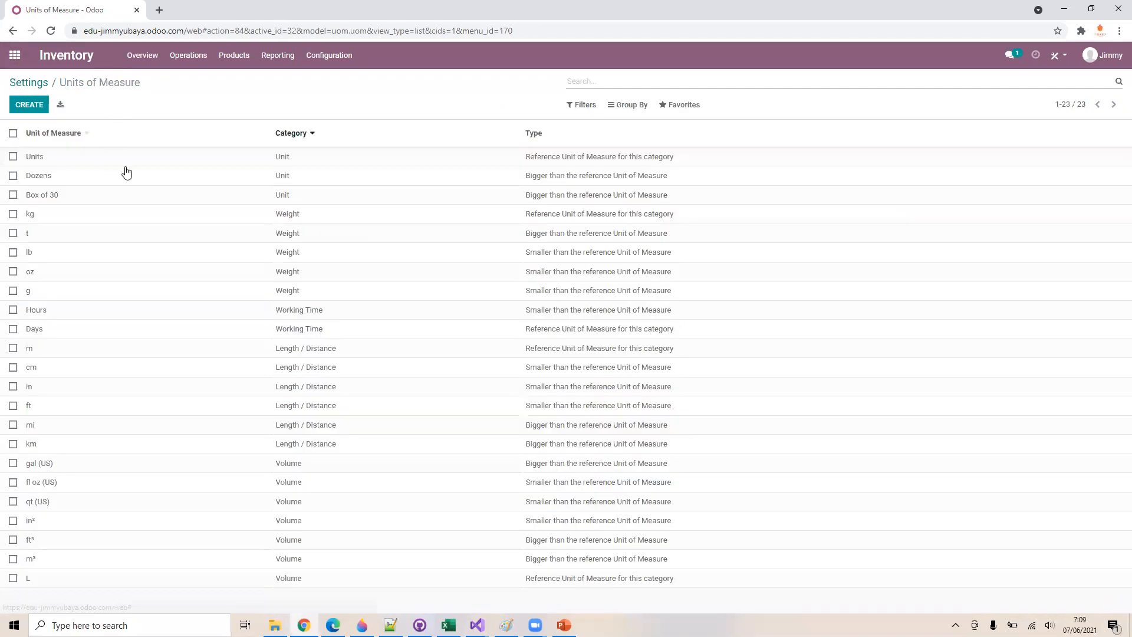
left_click(288, 236)
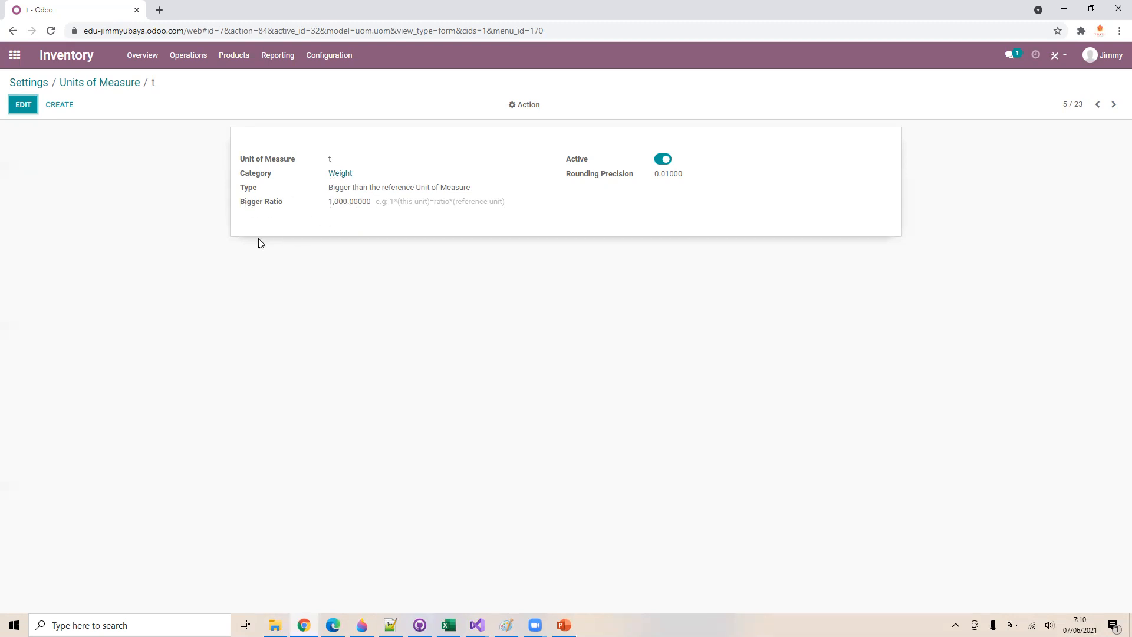
left_click(116, 83)
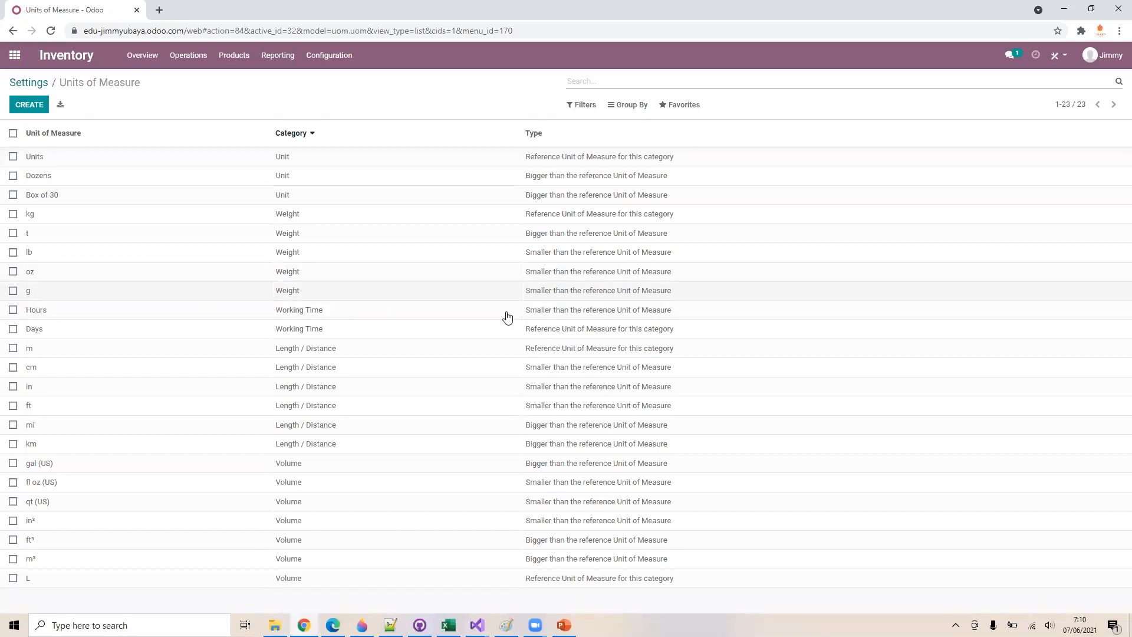
left_click(553, 292)
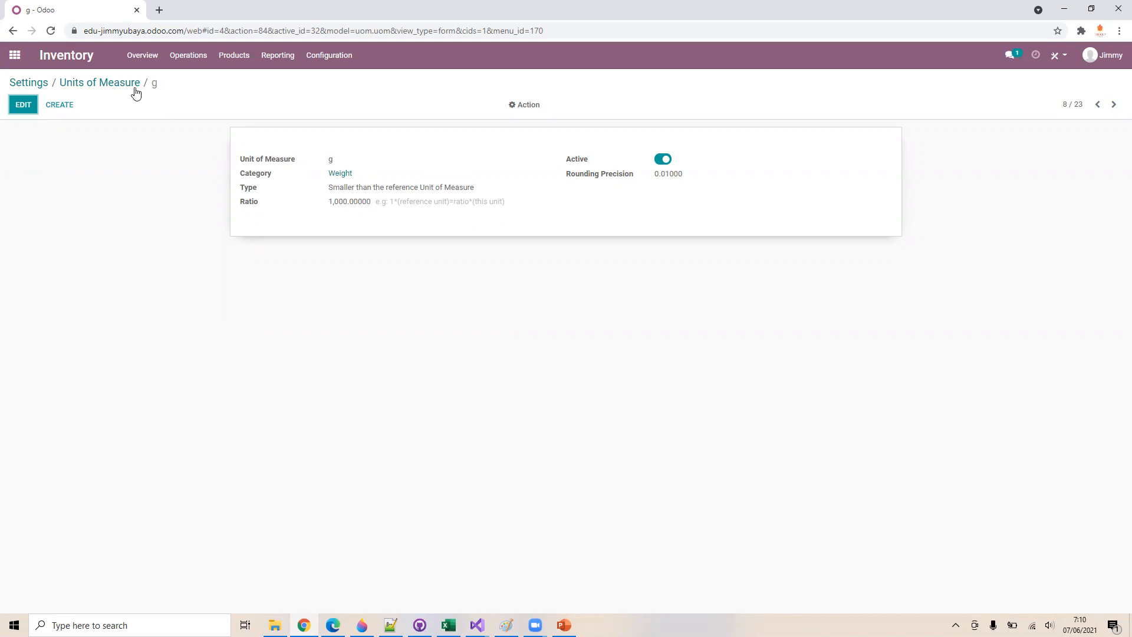
left_click(133, 85)
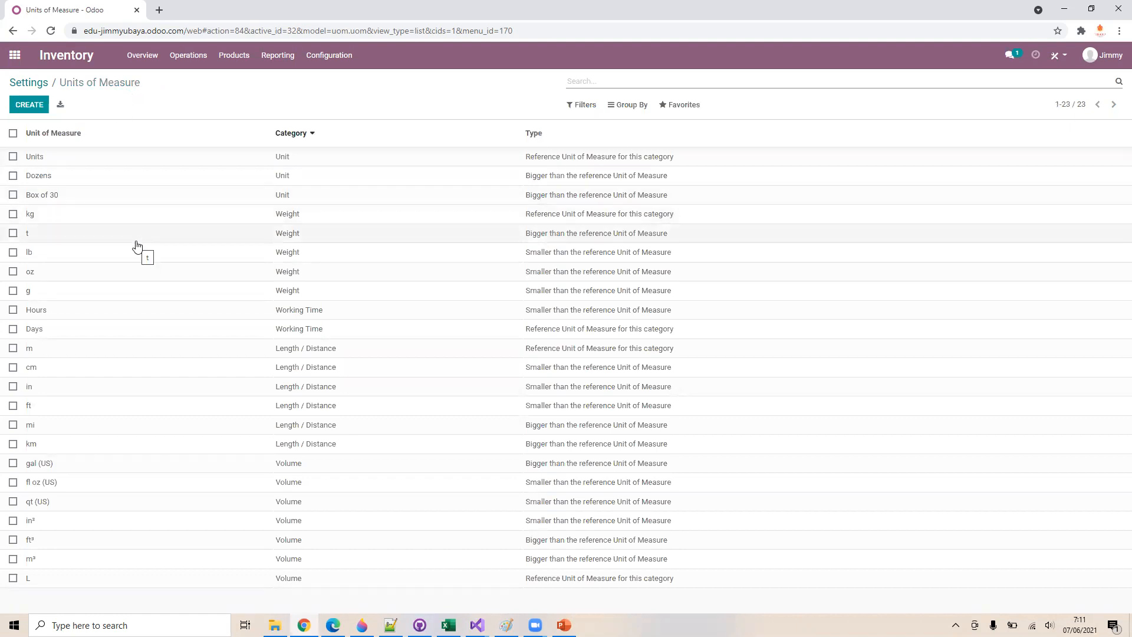
left_click(152, 203)
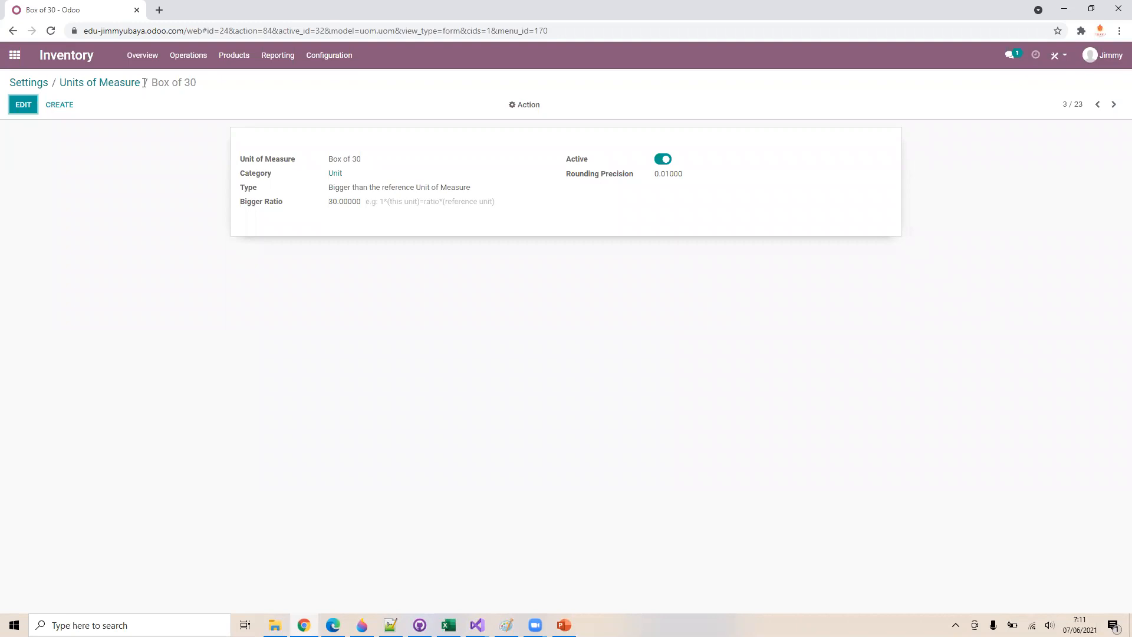
left_click(116, 84)
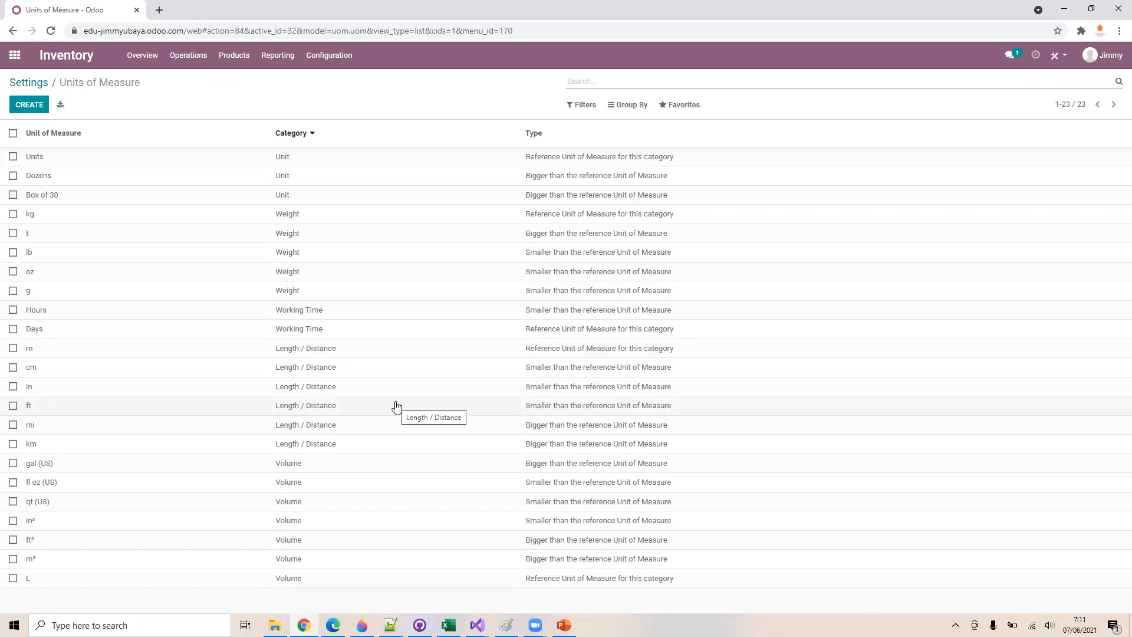
Open the Oreo product for editing and review the choices available for its Unit of Measure
left_click(239, 59)
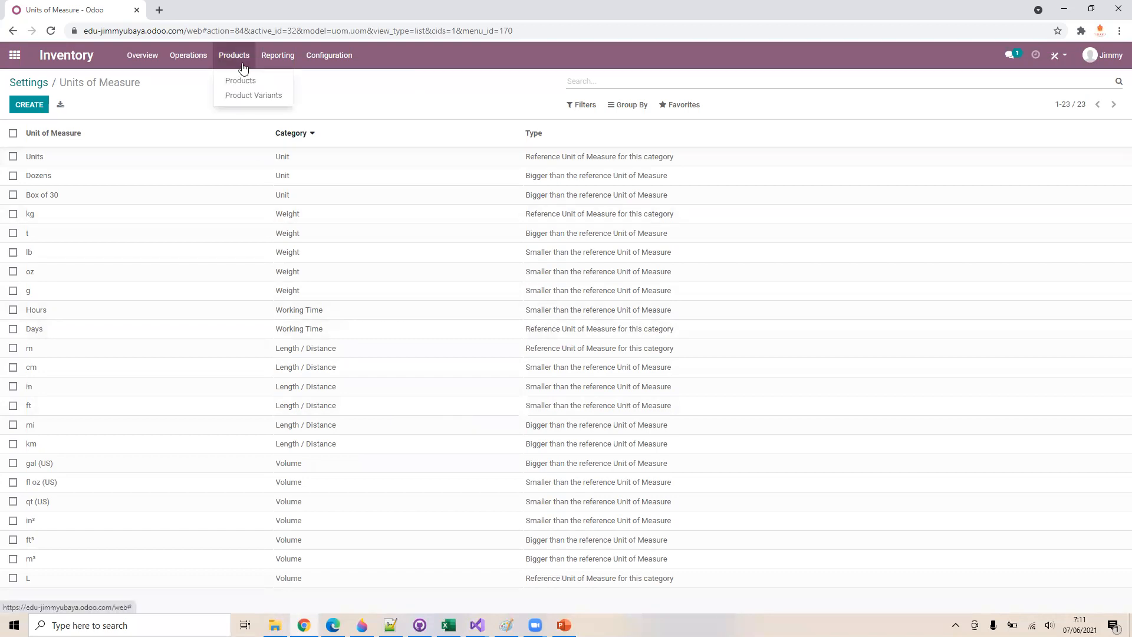
left_click(235, 84)
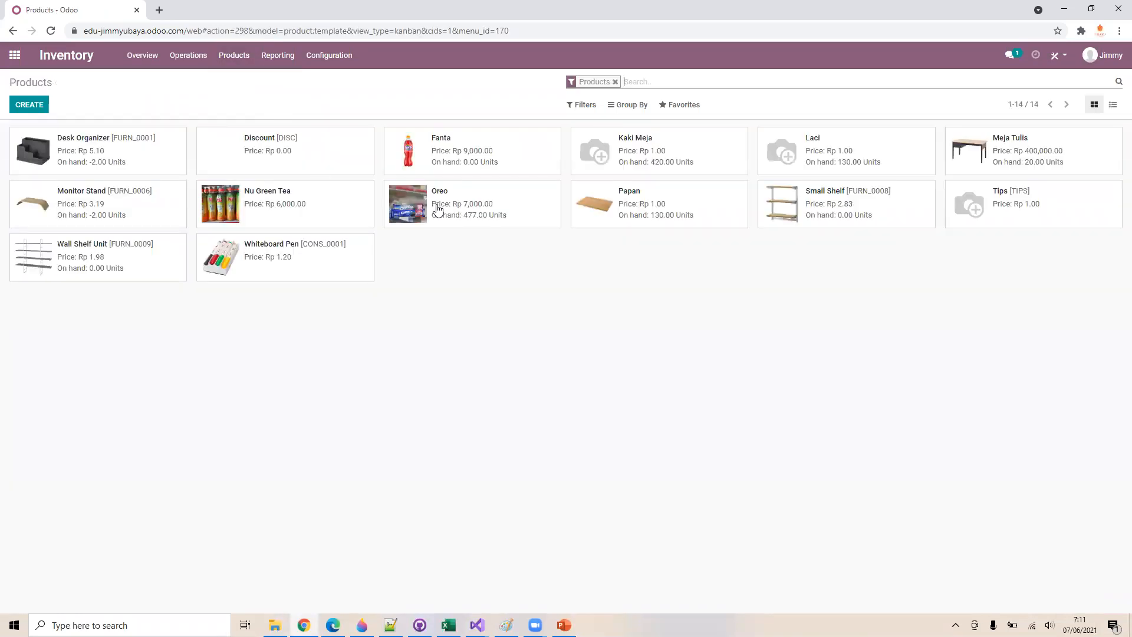
left_click(437, 209)
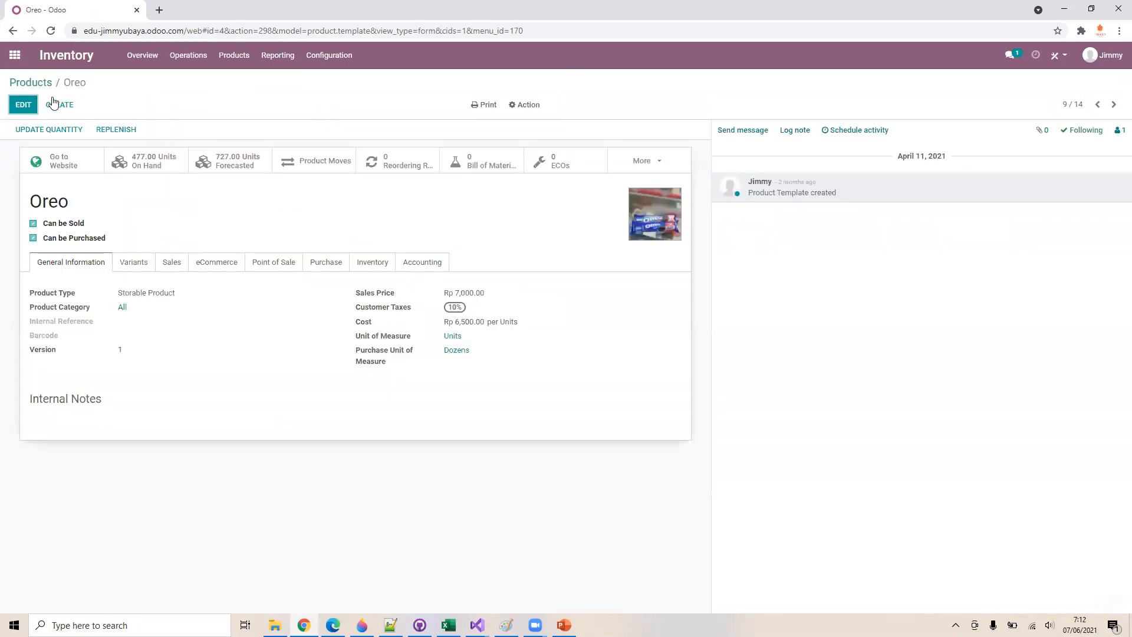
left_click(23, 105)
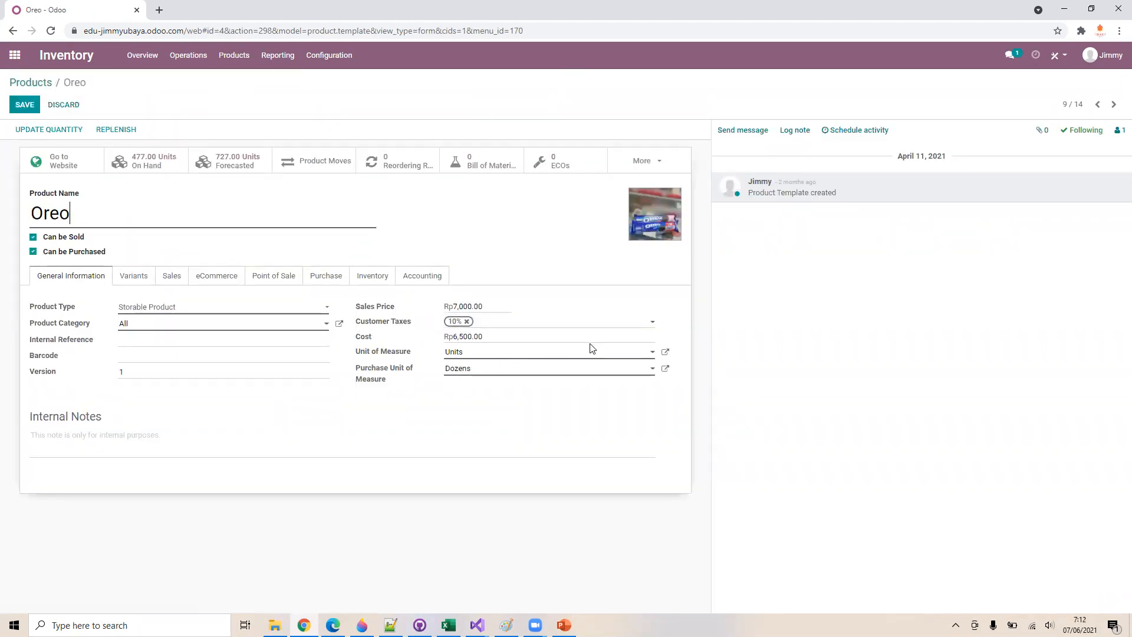
left_click(650, 355)
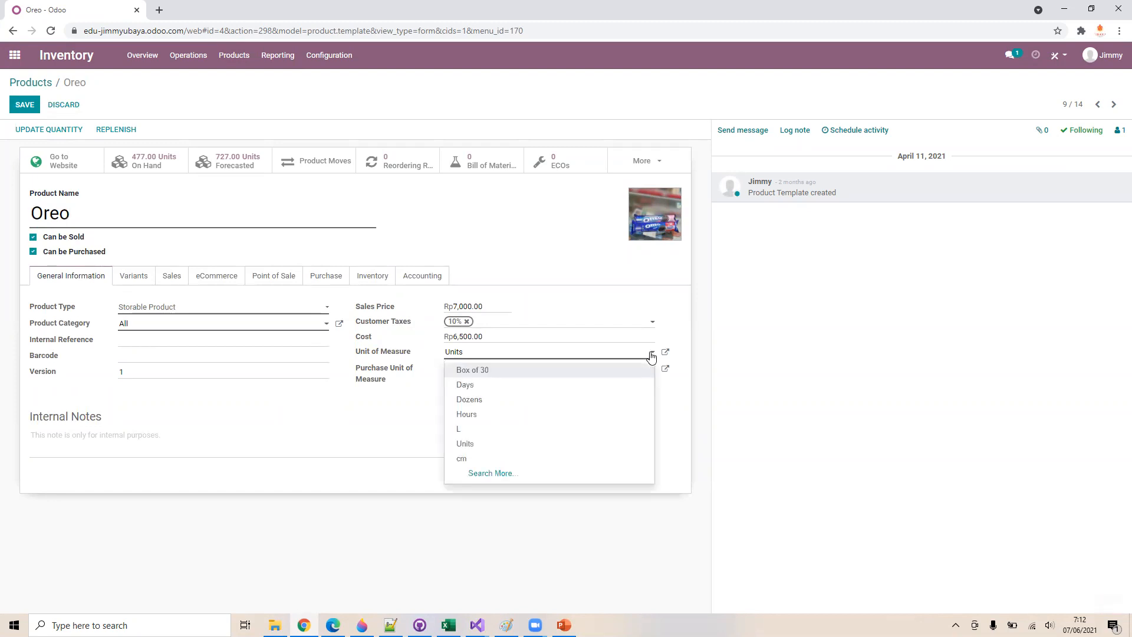
left_click(651, 355)
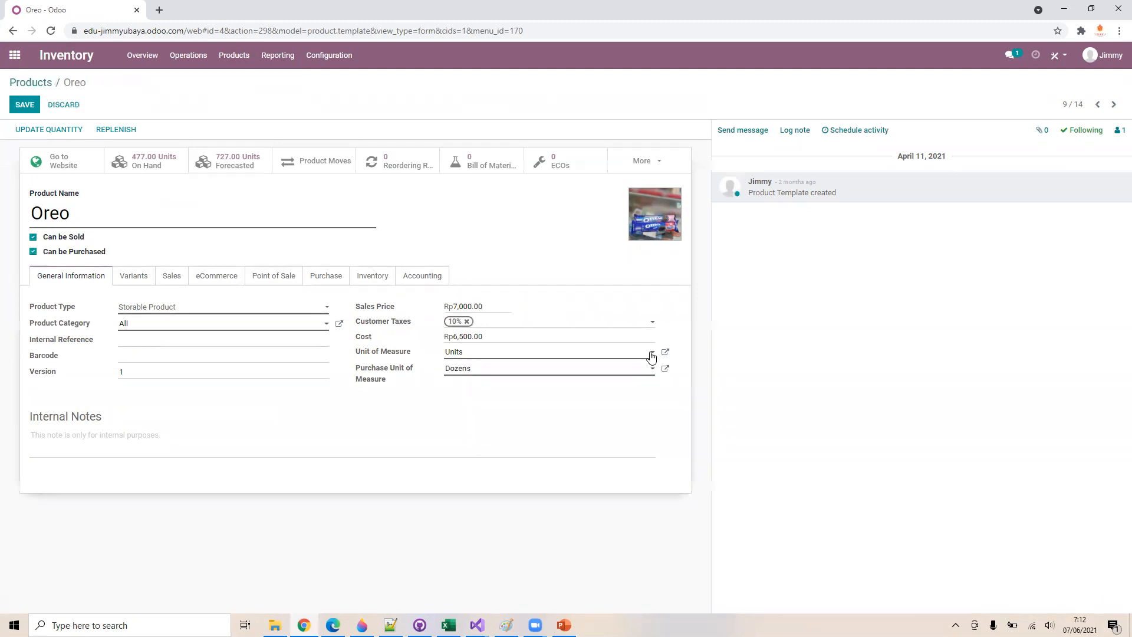
left_click(650, 355)
left_click(731, 406)
Switch to the PowerPoint presentation on Odoo purchase and accounting management
left_click(535, 625)
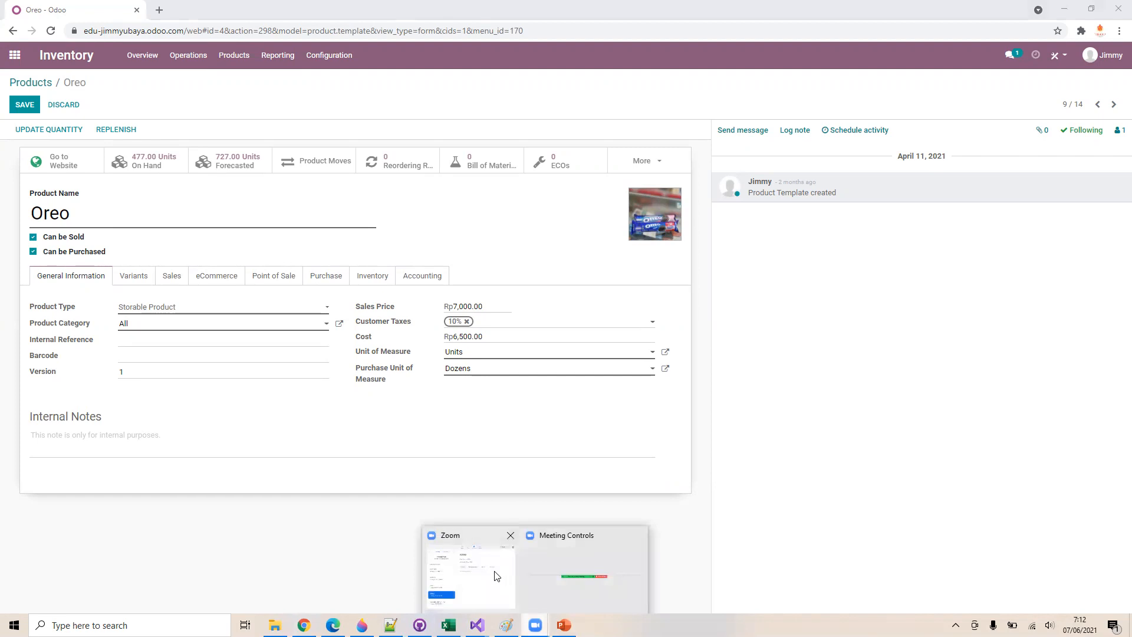
left_click(563, 625)
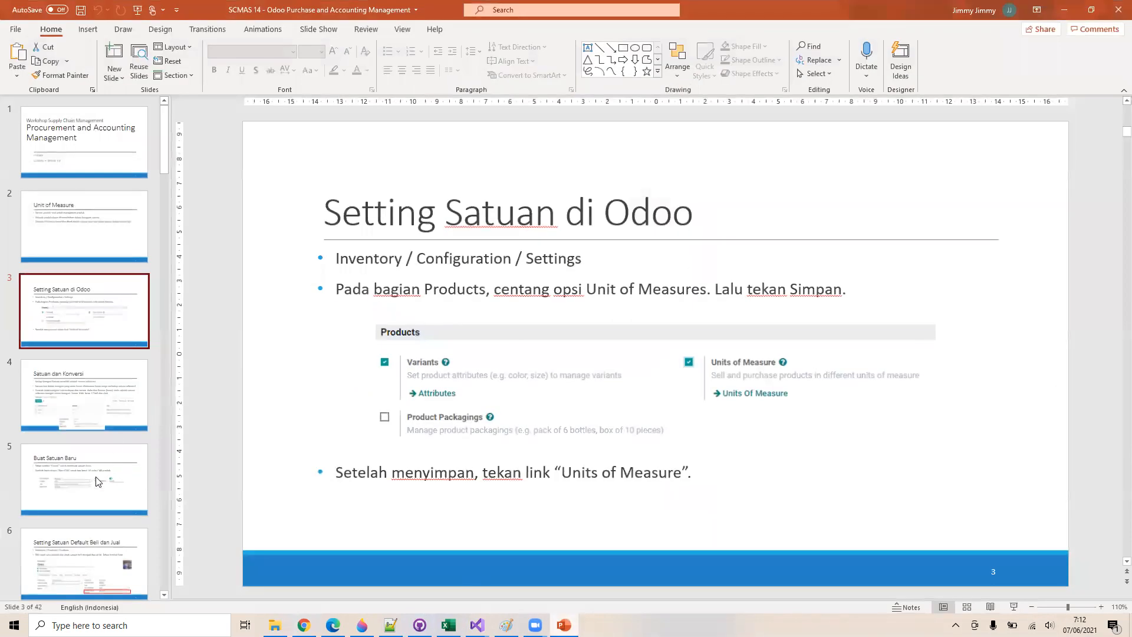
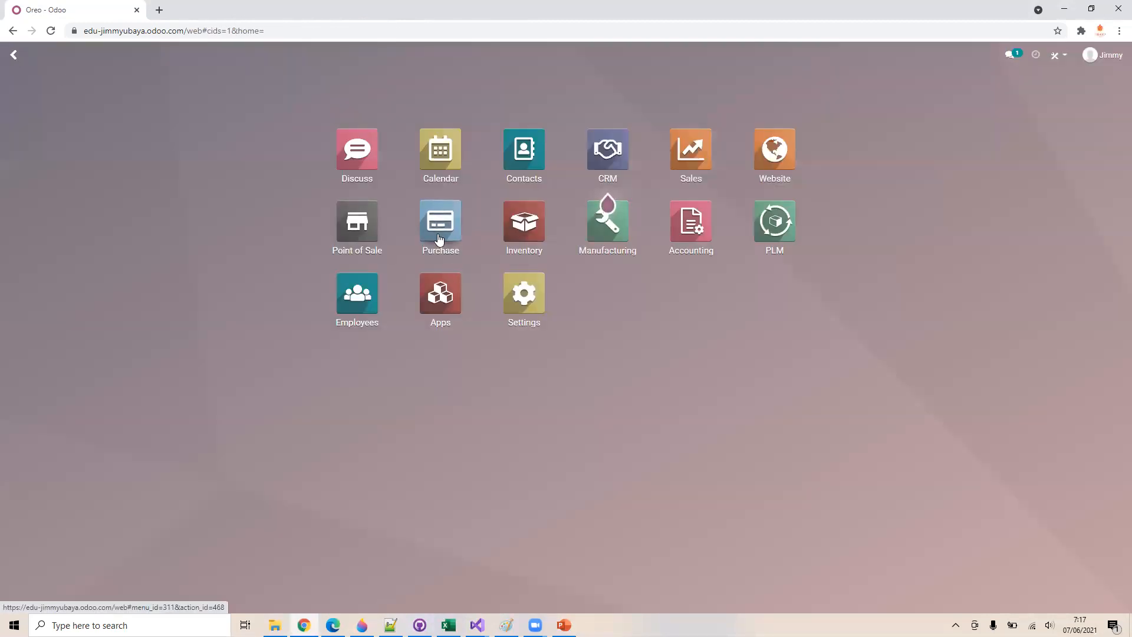
Open the Purchase app's settings and review the Orders, Invoicing, Products and Logistics options
left_click(439, 238)
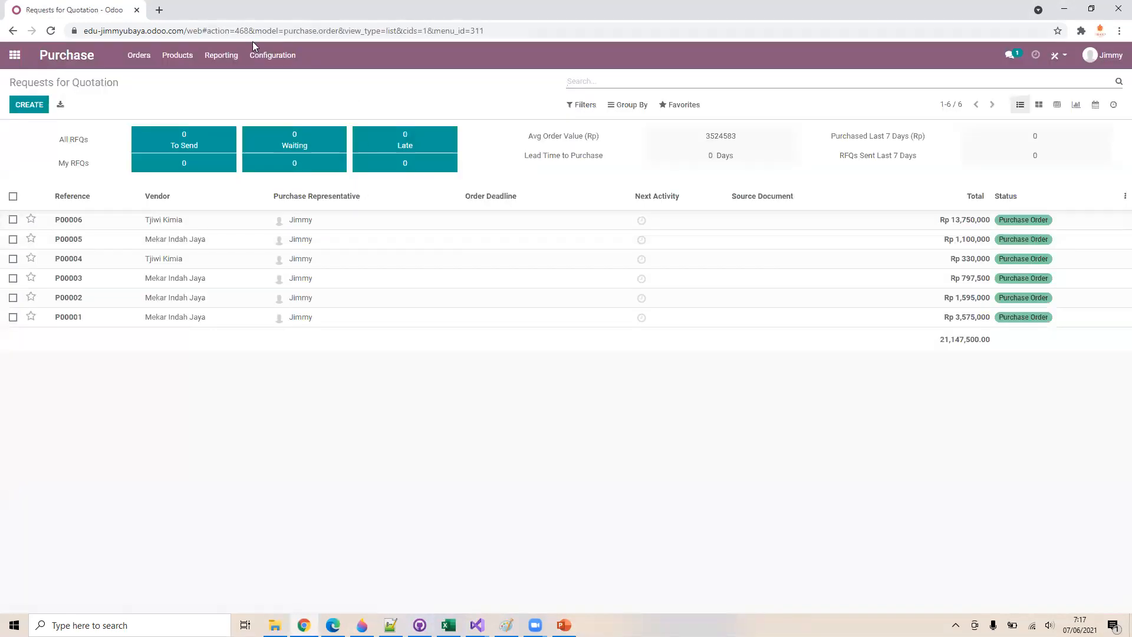
left_click(262, 56)
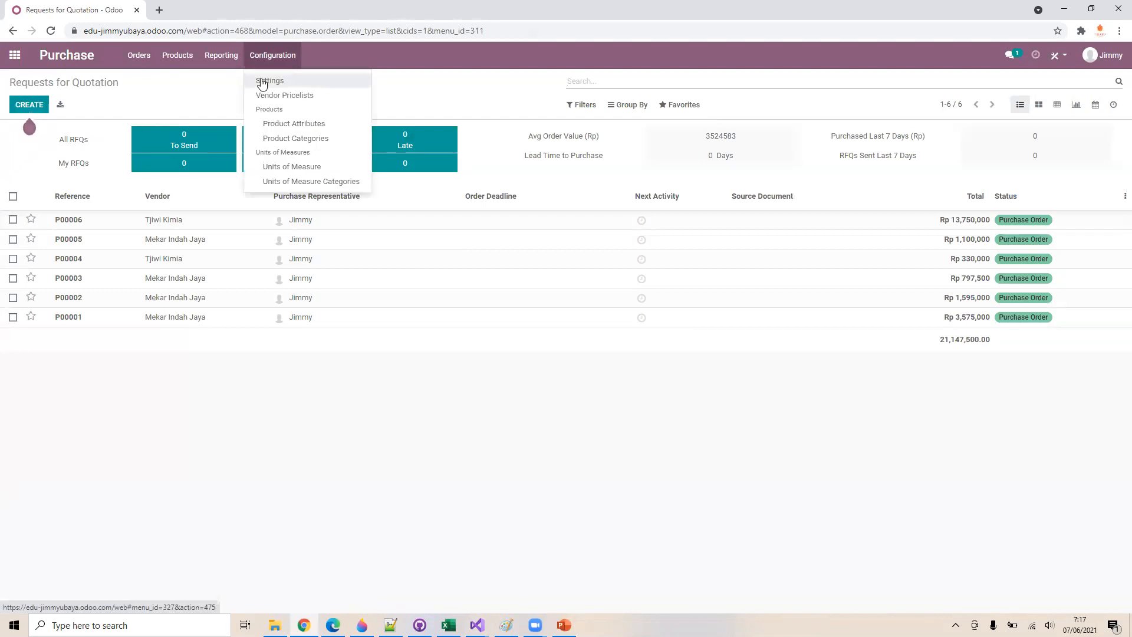
left_click(262, 79)
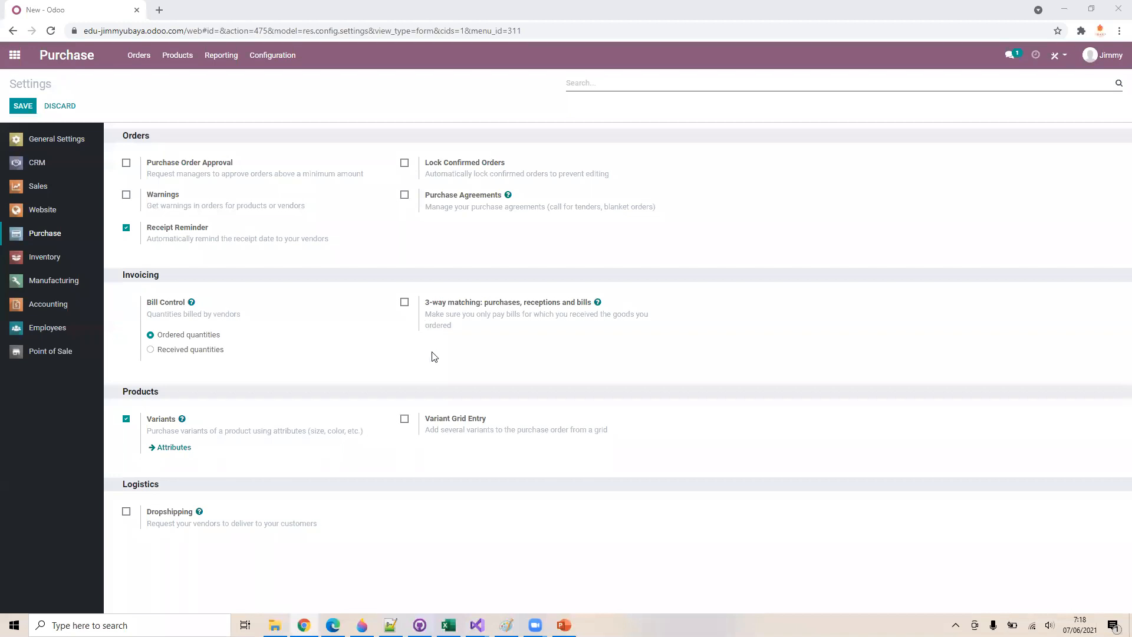
mouse_move(434, 357)
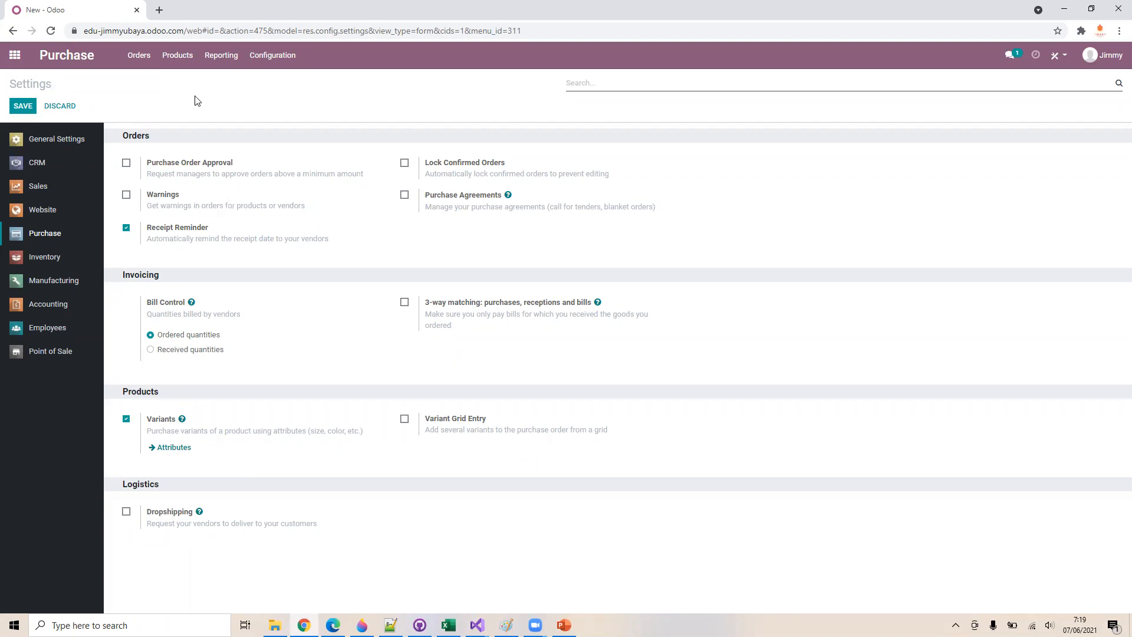
Create a new request for quotation in Purchase with Tjiwi Kimia as the vendor
left_click(132, 54)
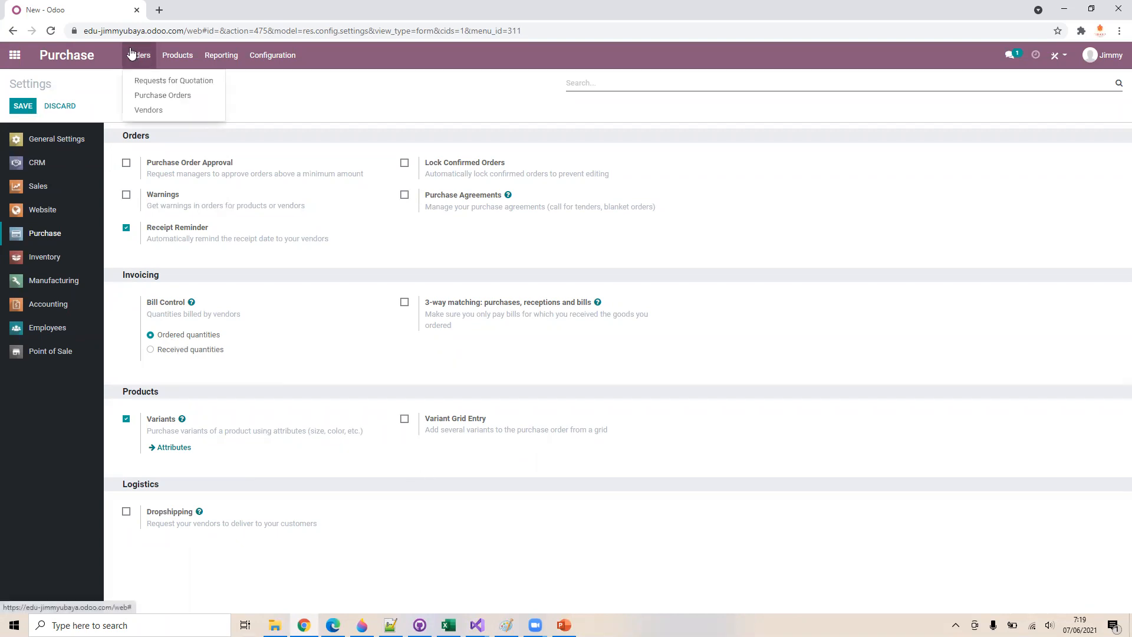
left_click(141, 82)
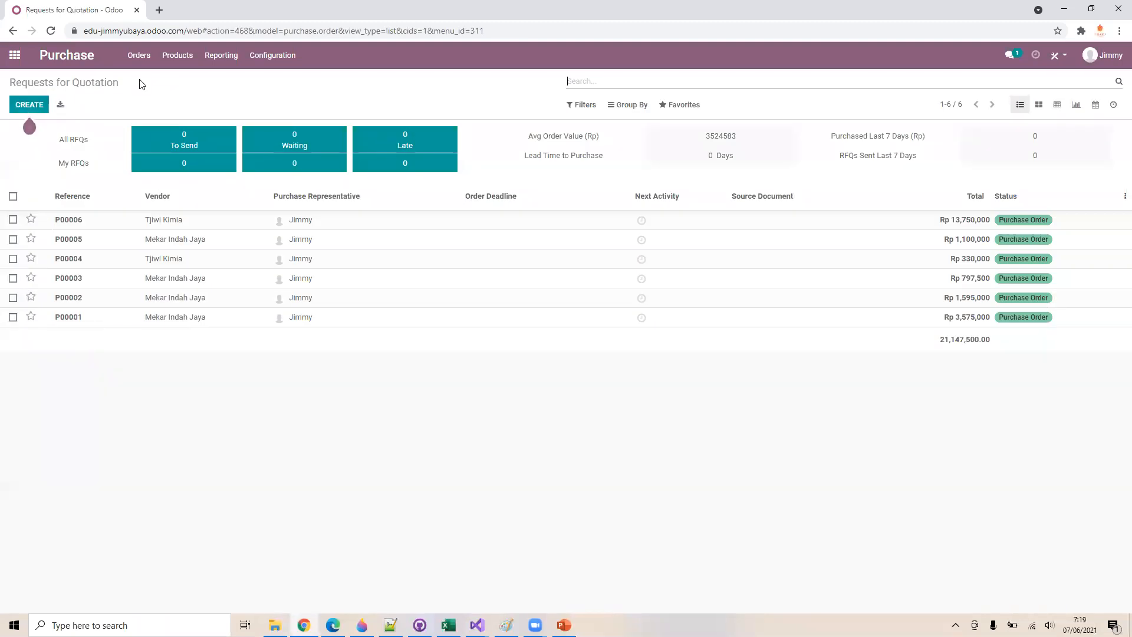
left_click(35, 106)
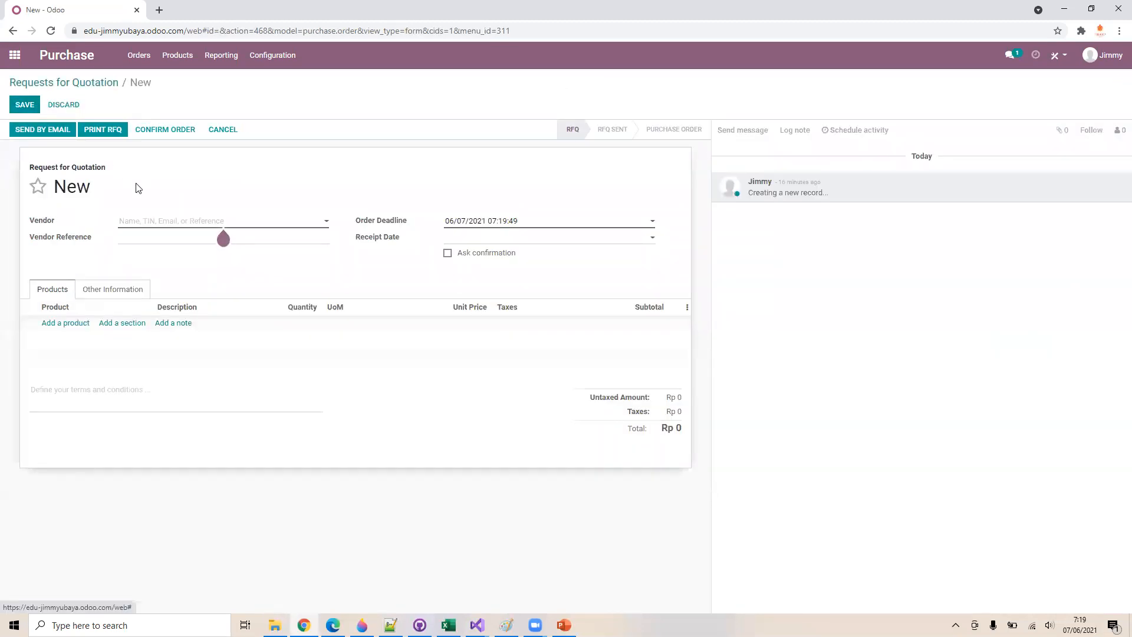
left_click(163, 222)
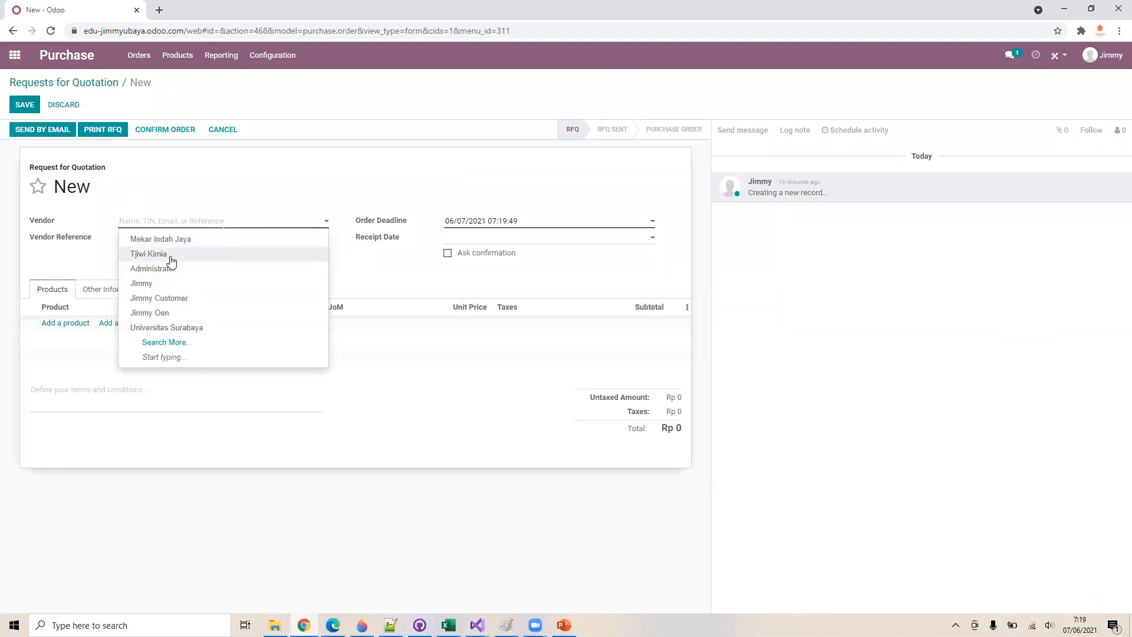
left_click(148, 254)
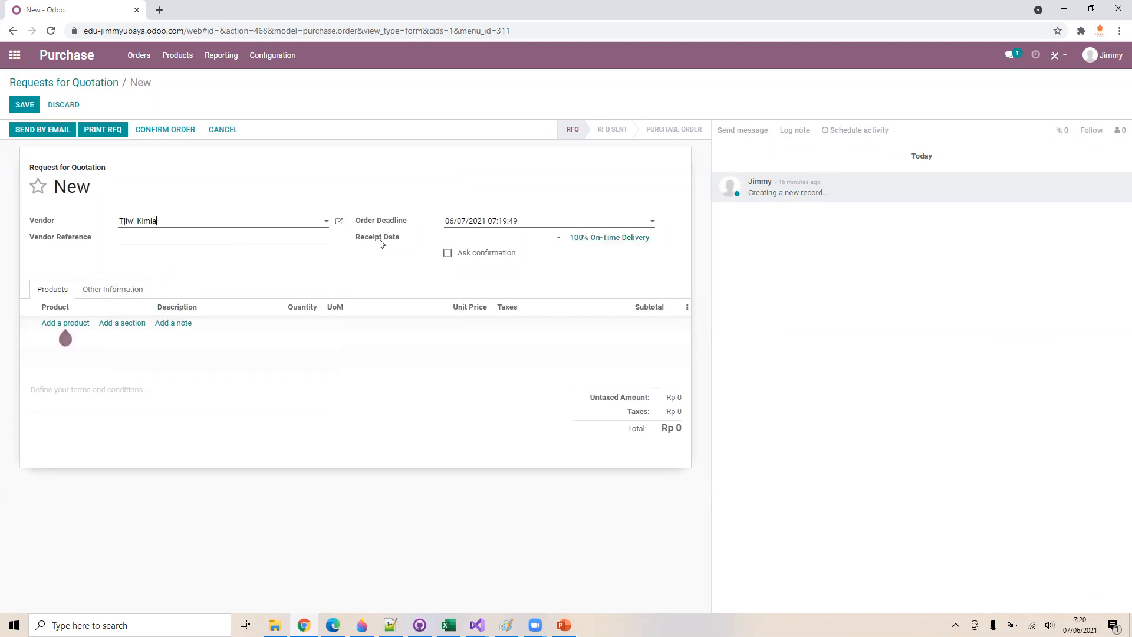
Set the quotation request's order deadline to 06/10/2021 and its receipt date to 06/11/2021
left_click(573, 222)
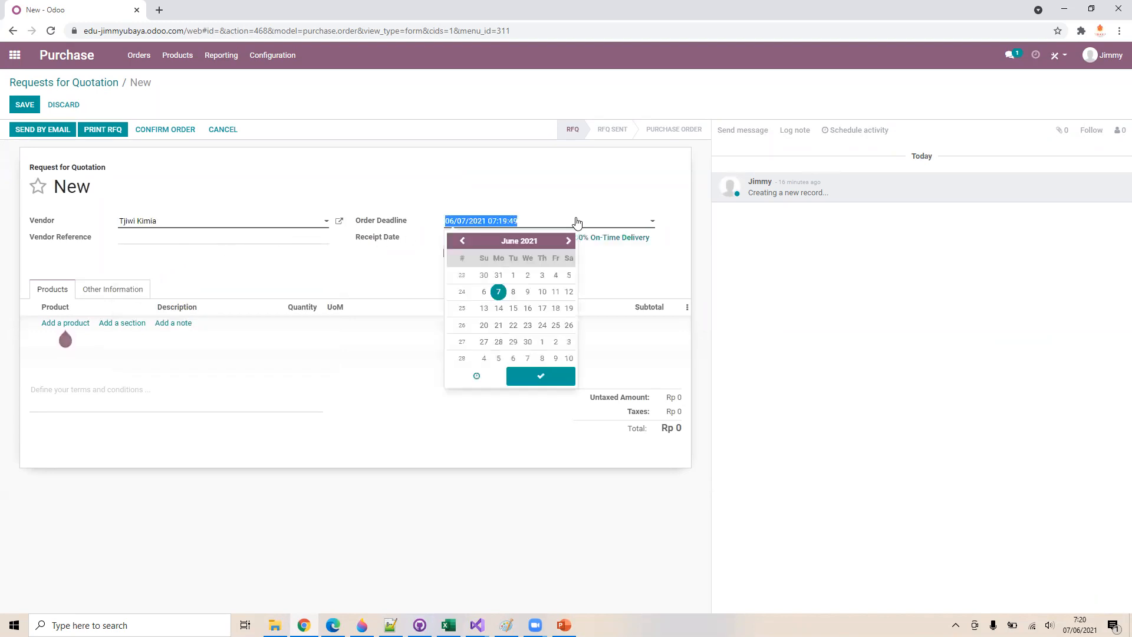
left_click(541, 292)
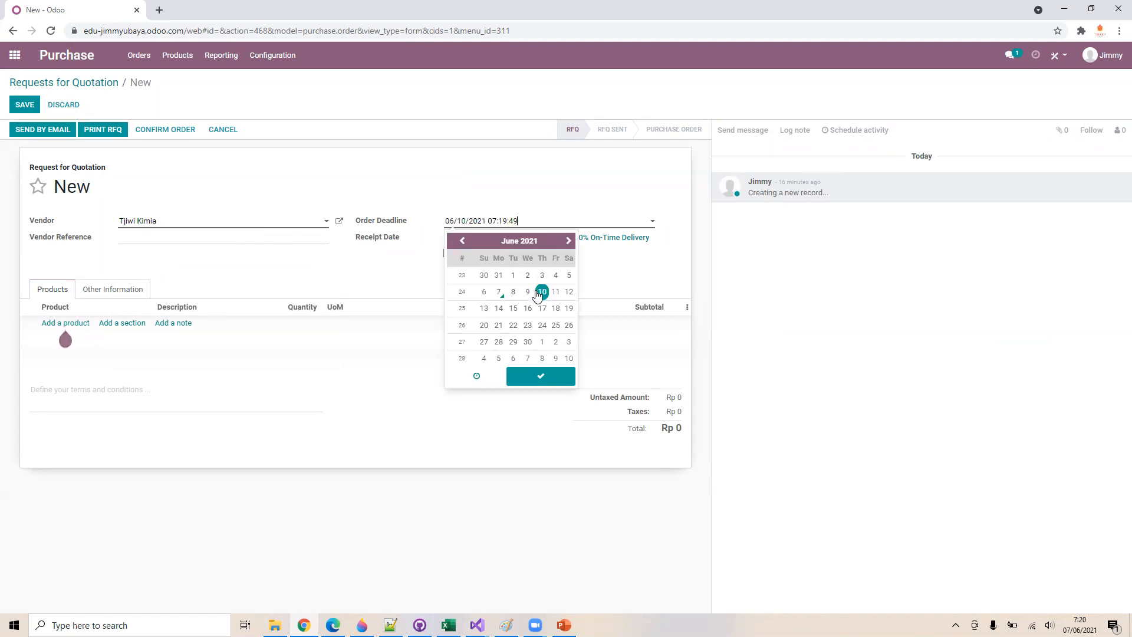
left_click(418, 281)
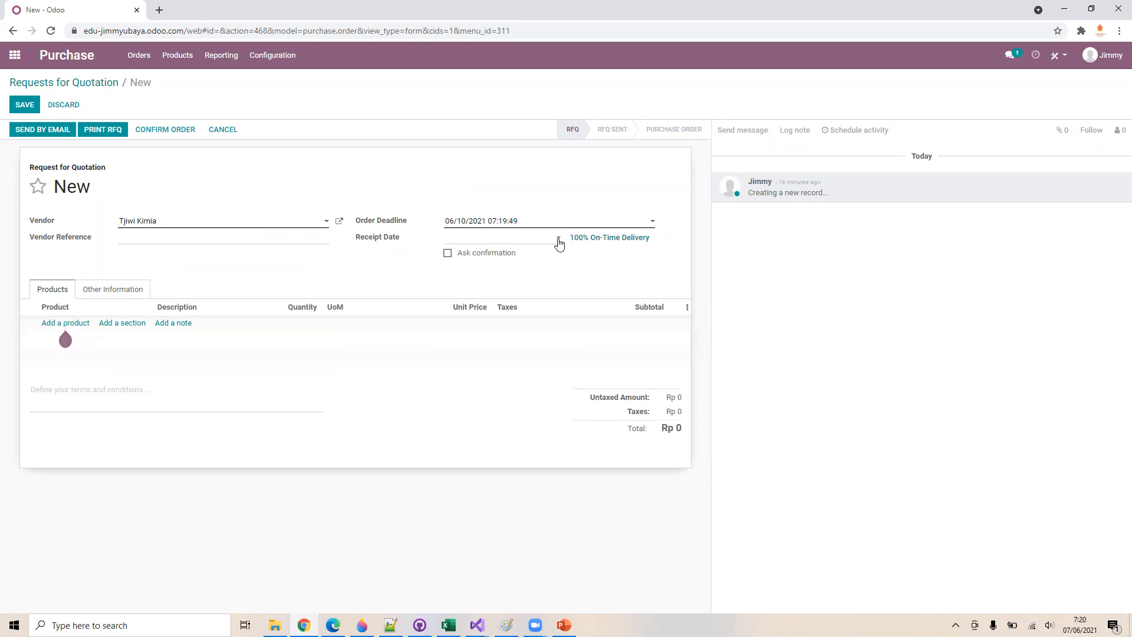
left_click(558, 241)
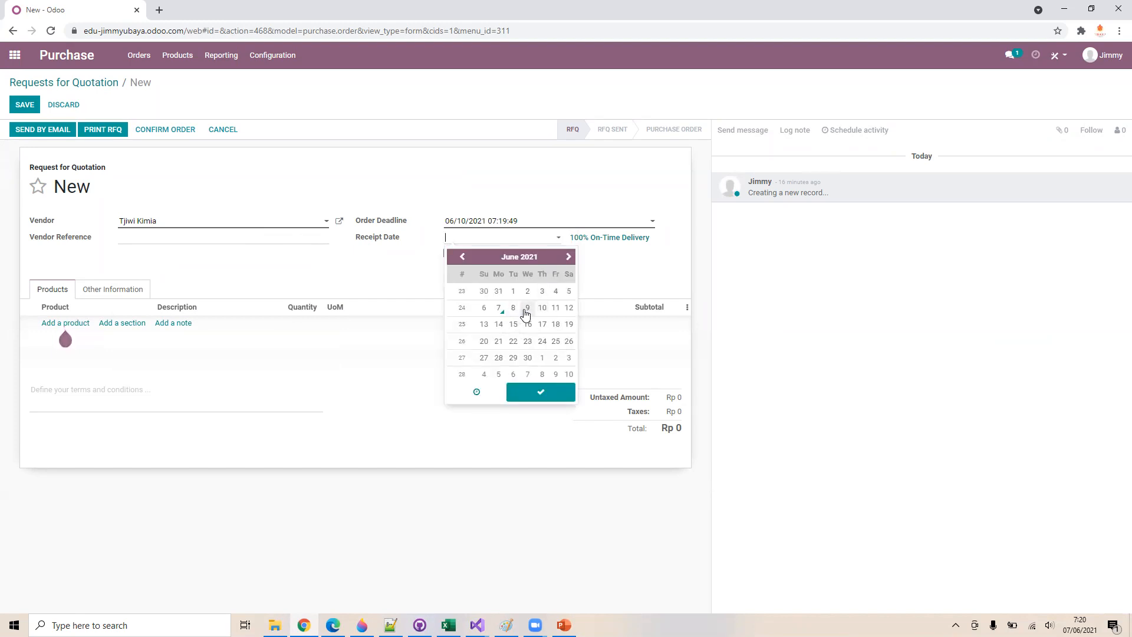
left_click(557, 311)
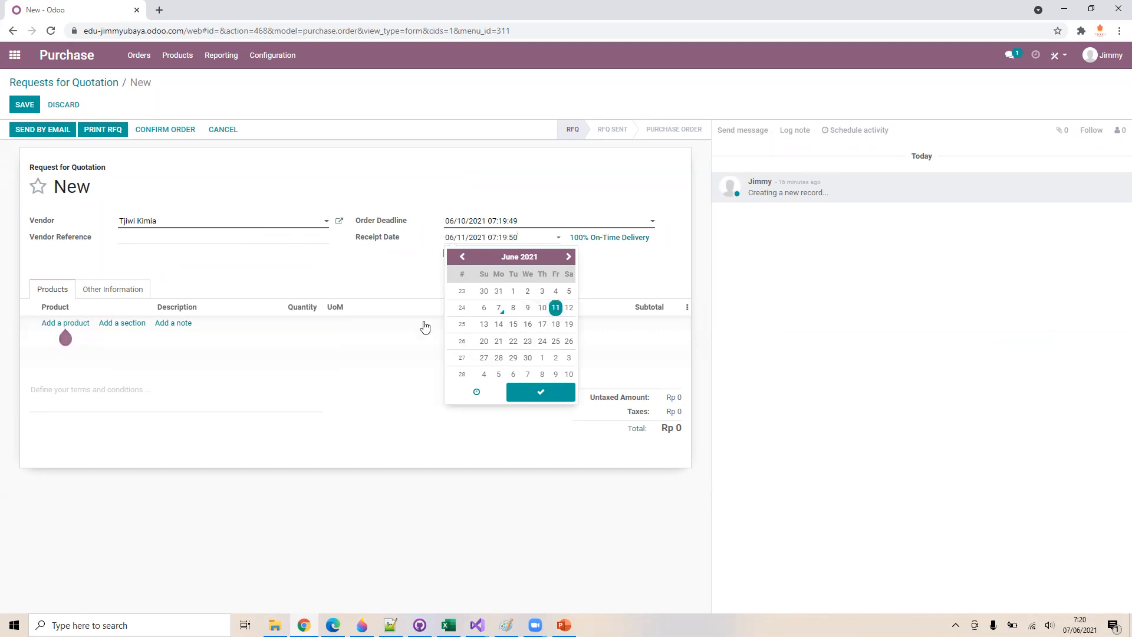
left_click(524, 394)
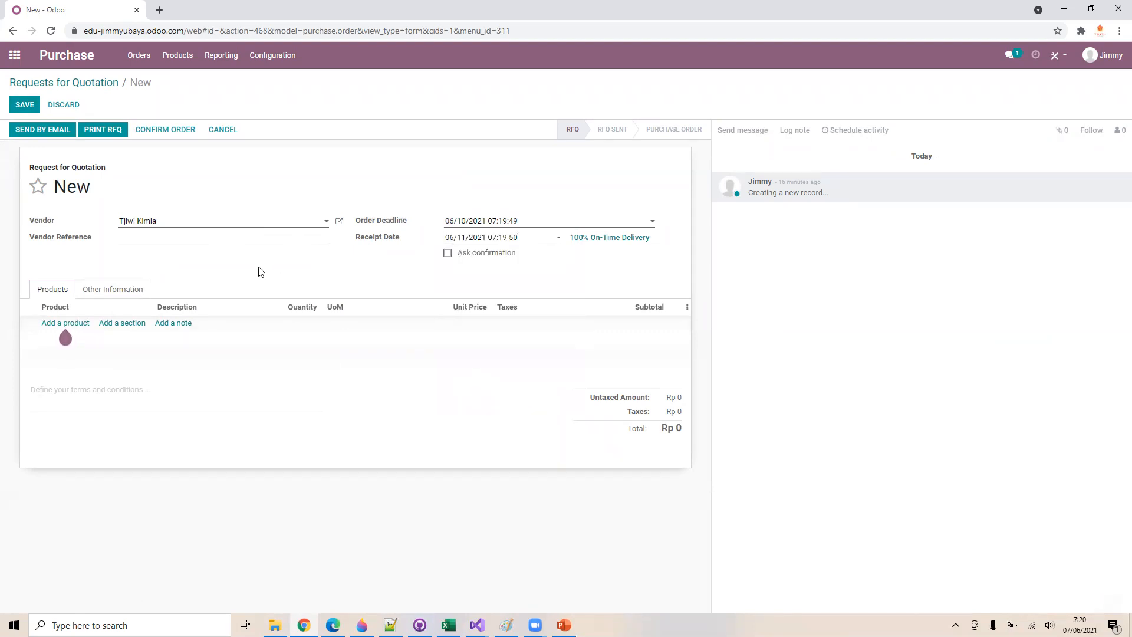
Add an Oreo product line to the request for quotation with a quantity of 10
left_click(79, 326)
left_click(145, 327)
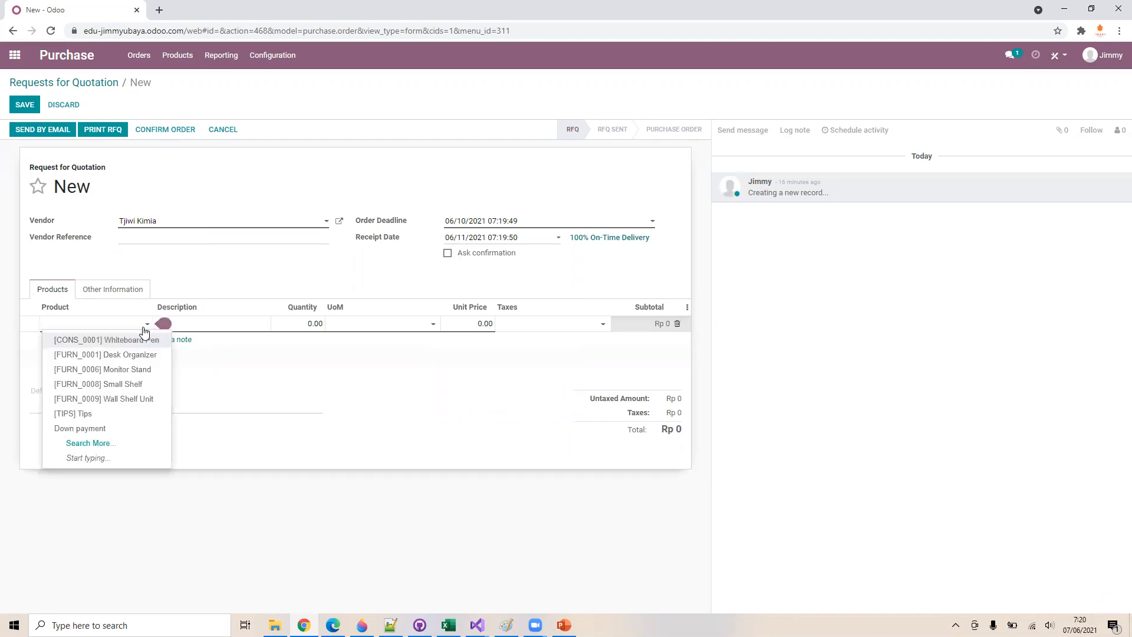
type("ore")
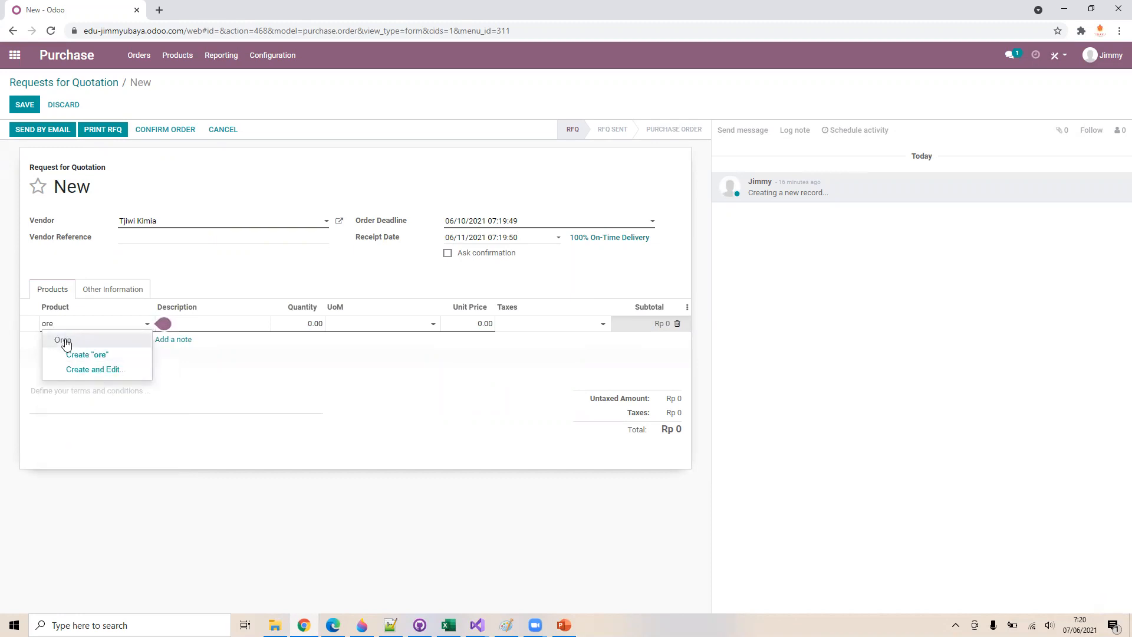
left_click(62, 340)
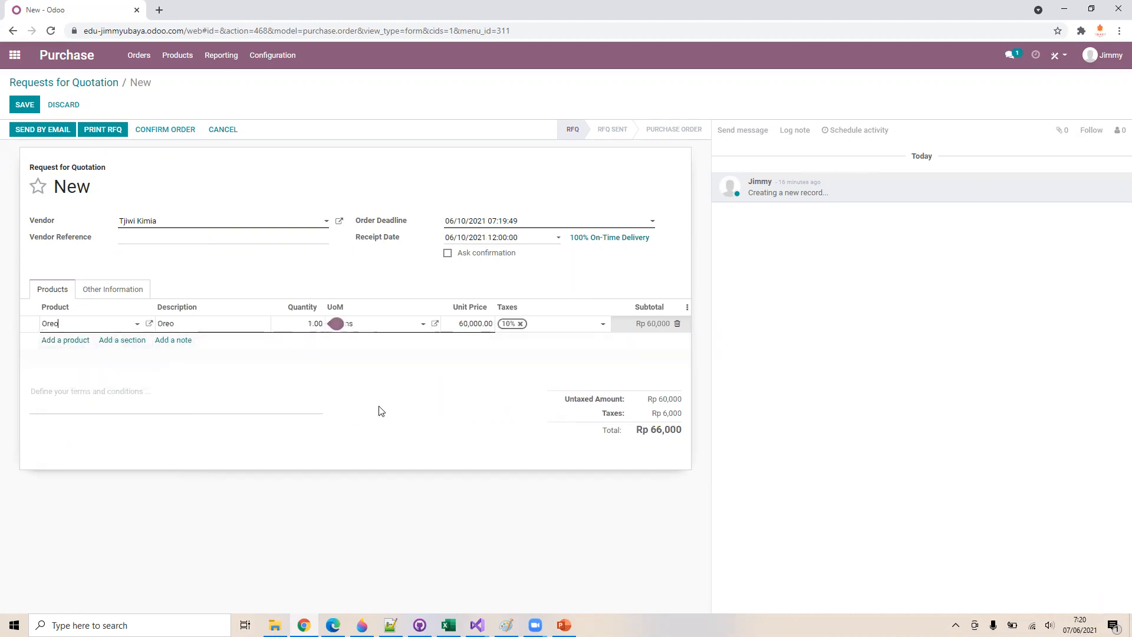
left_click(310, 323)
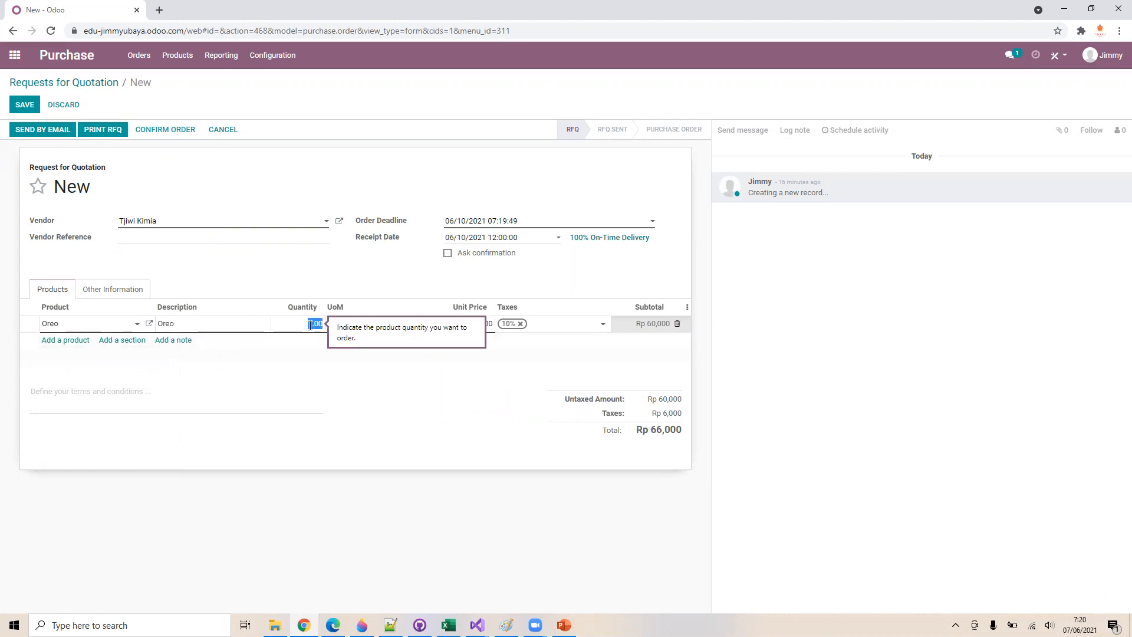
type("10")
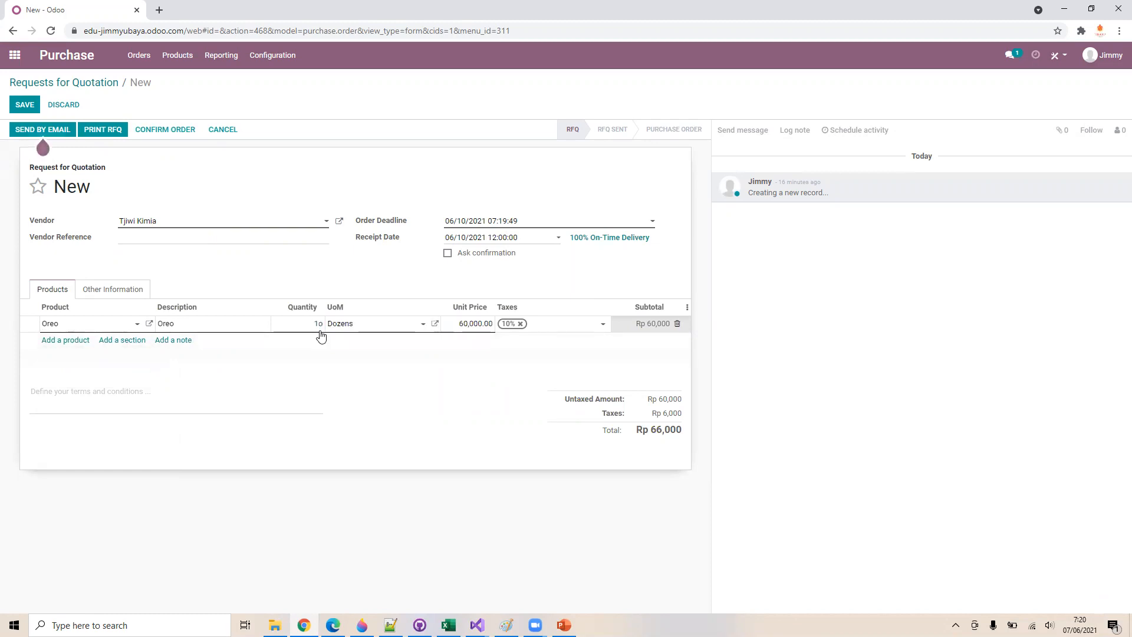
left_click_drag(314, 324, 336, 331)
type("10")
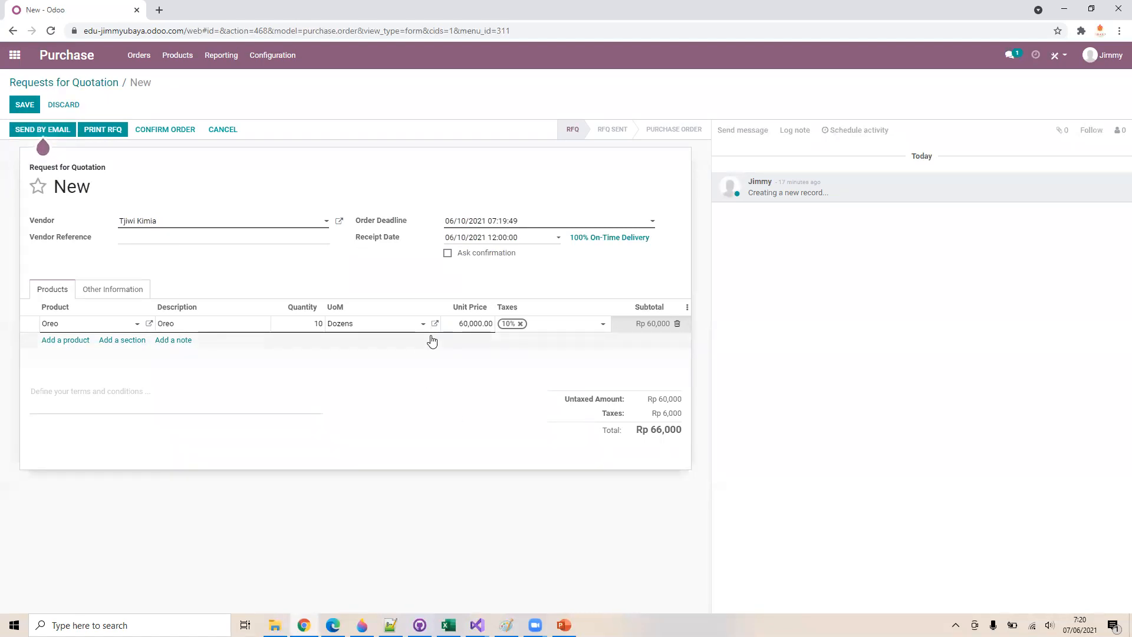
Print the request for quotation as a PDF saved to the Desktop, check the document and close it
left_click(98, 132)
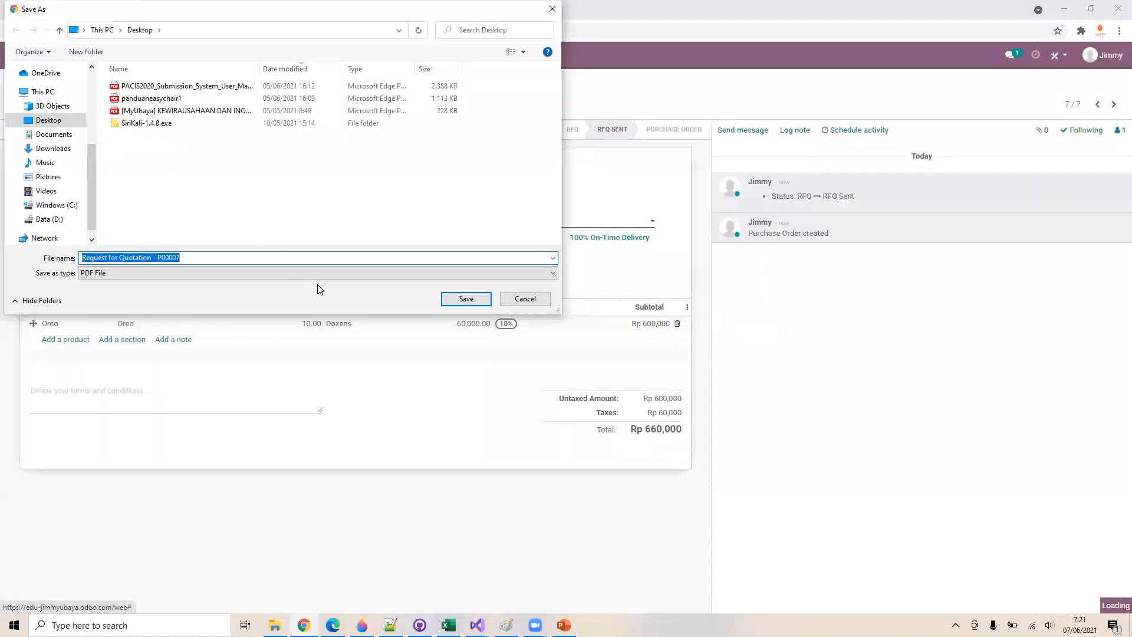
left_click(461, 299)
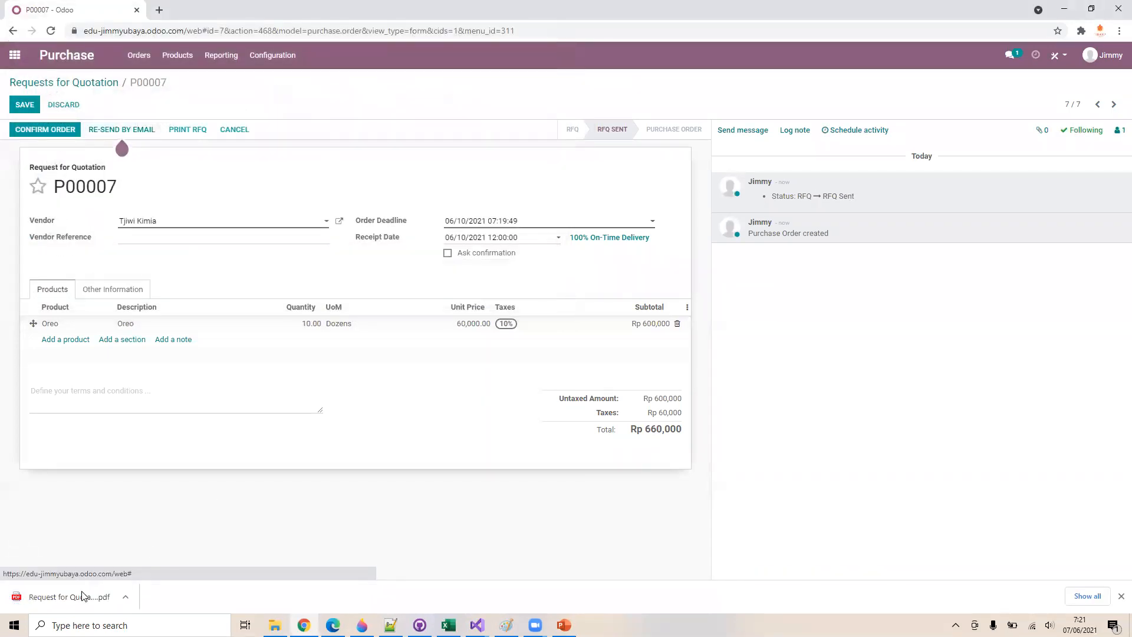
left_click(83, 597)
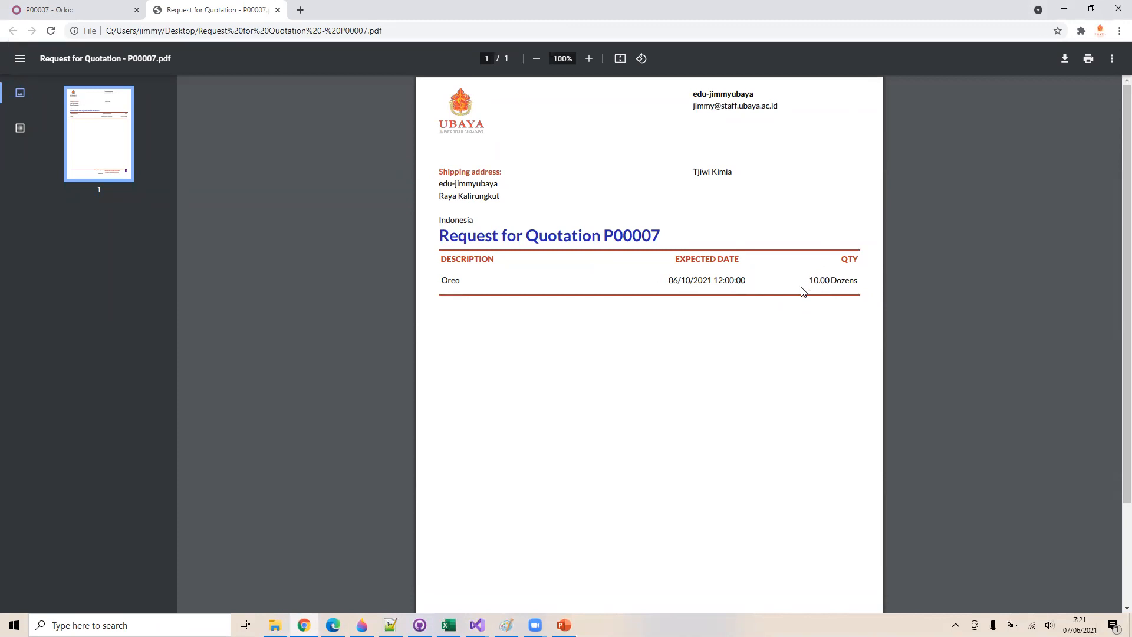
left_click(278, 10)
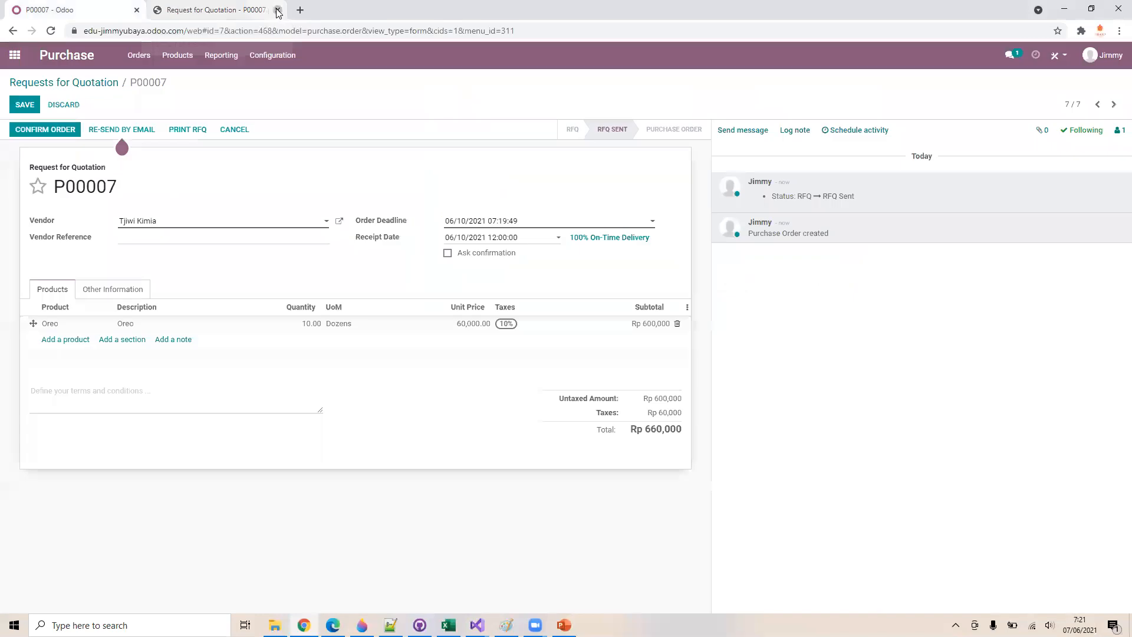
Save the request for quotation and confirm it as a purchase order
left_click(17, 111)
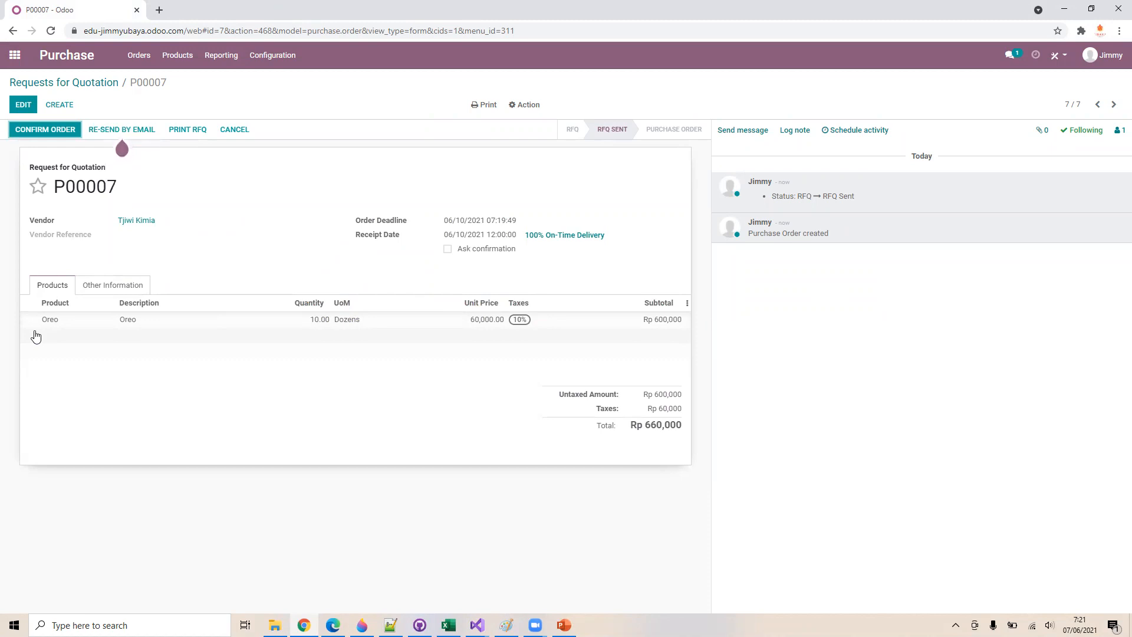
left_click(58, 131)
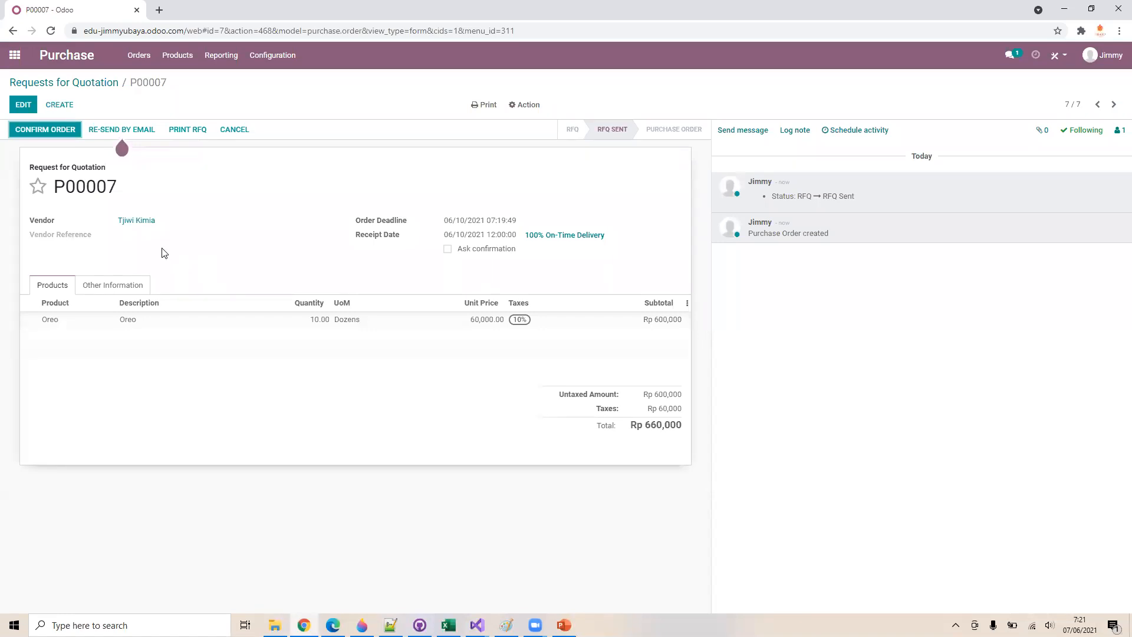
left_click(64, 131)
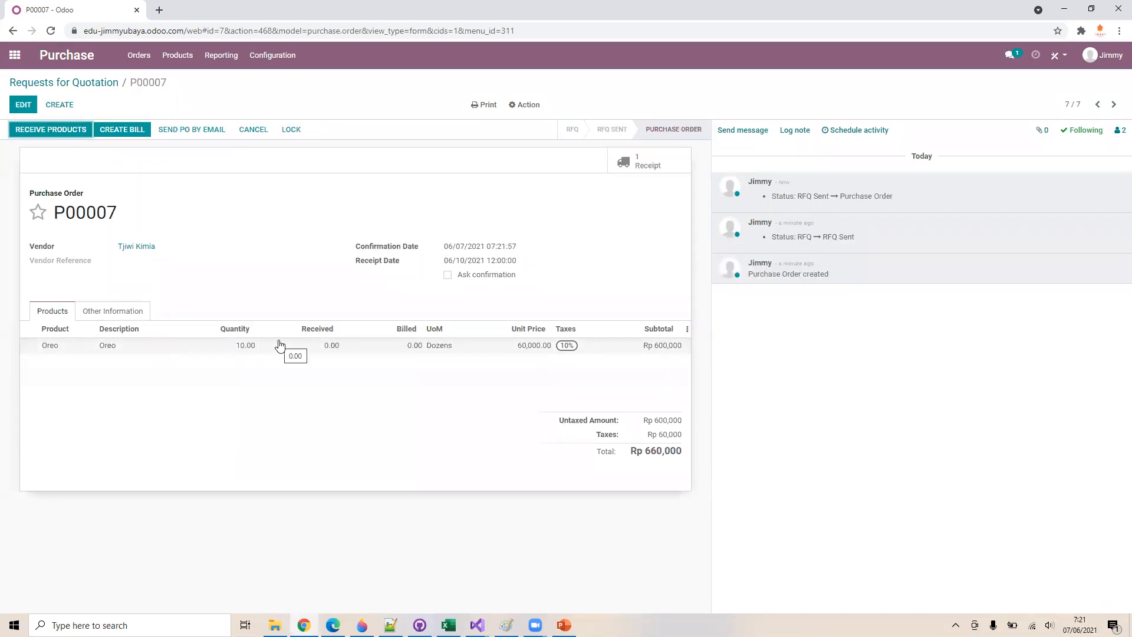
Open the newest Tjiwi Kimia order from the purchase orders list and examine its Oreo order line details
left_click(135, 64)
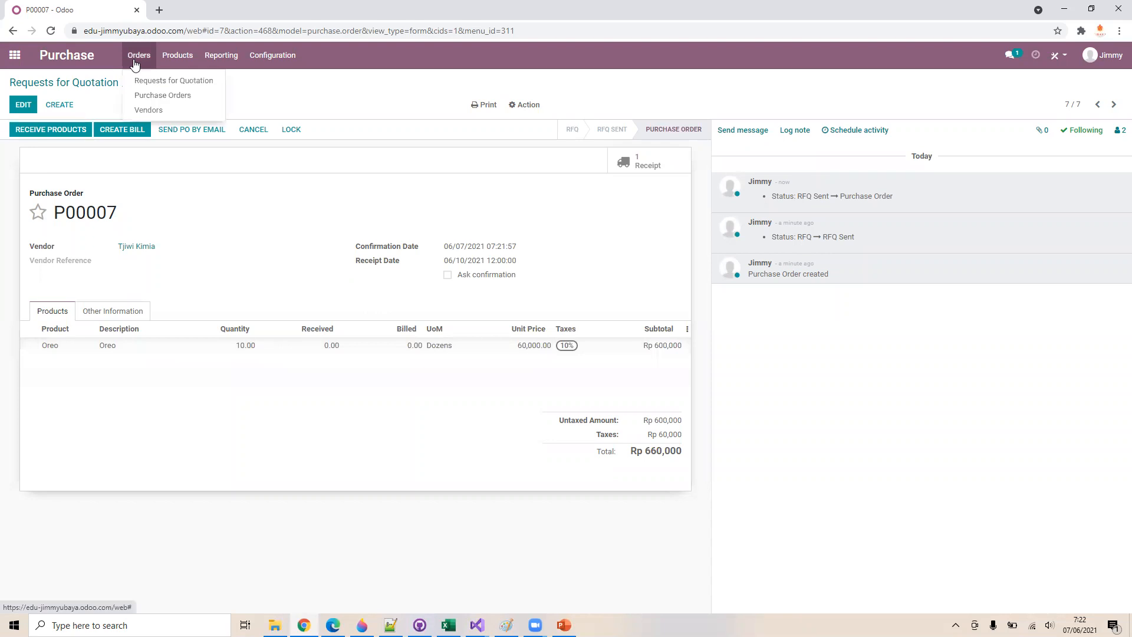
left_click(161, 99)
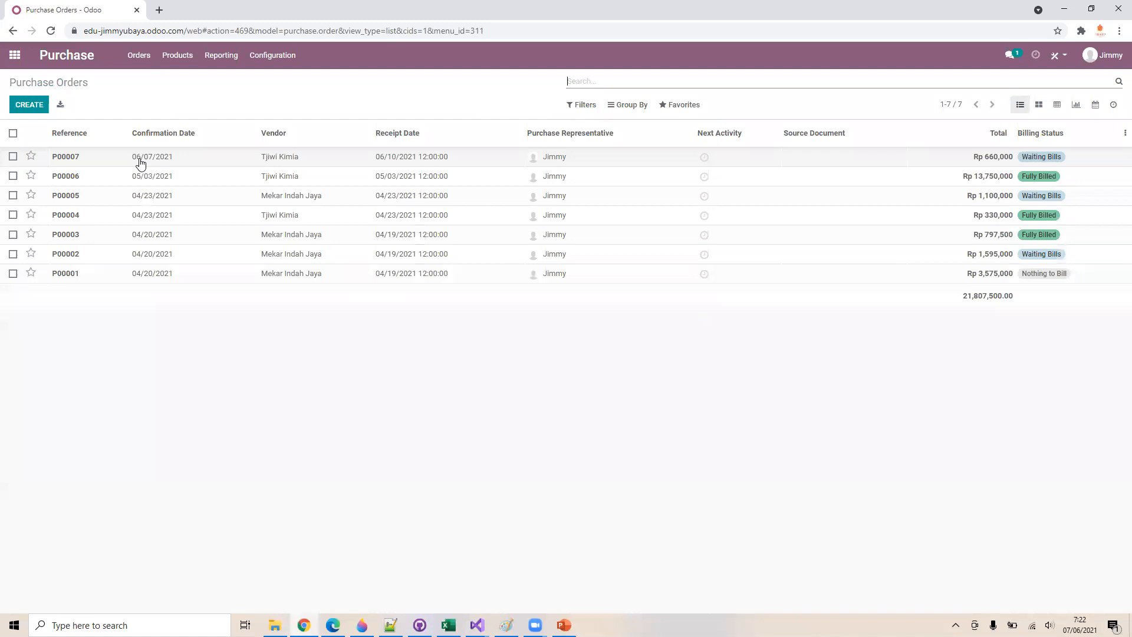
left_click(177, 162)
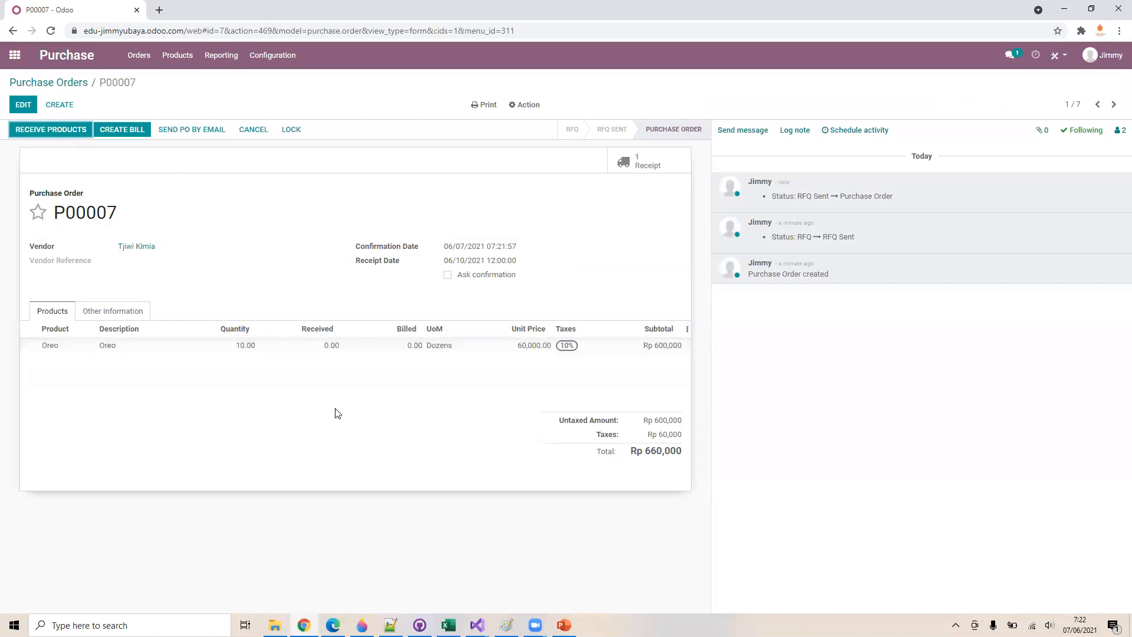
left_click(516, 352)
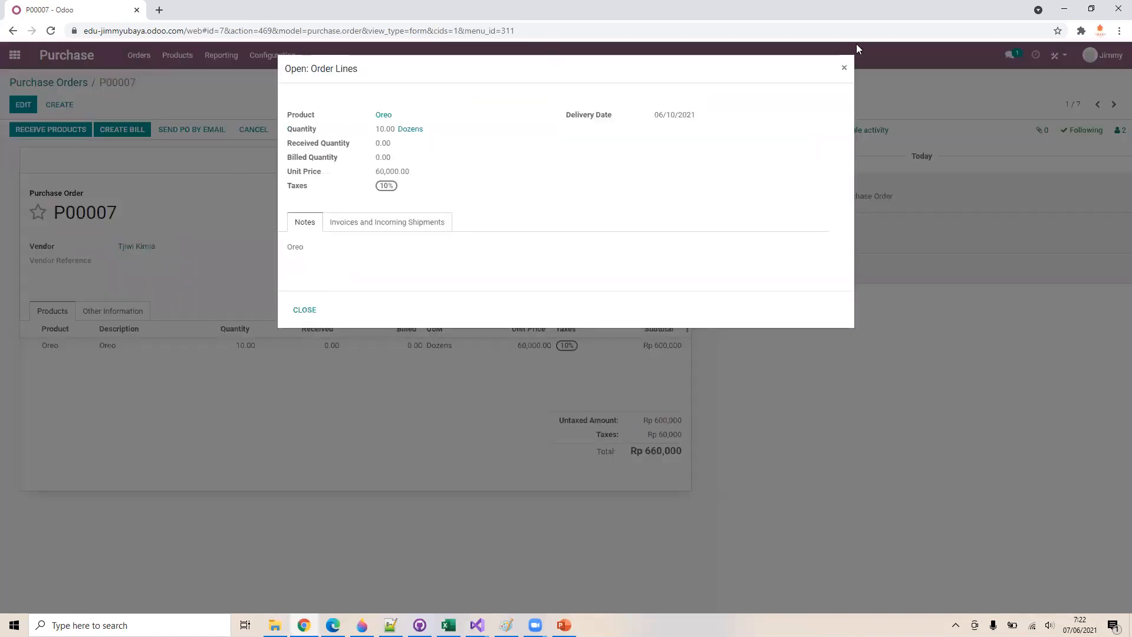
left_click(843, 67)
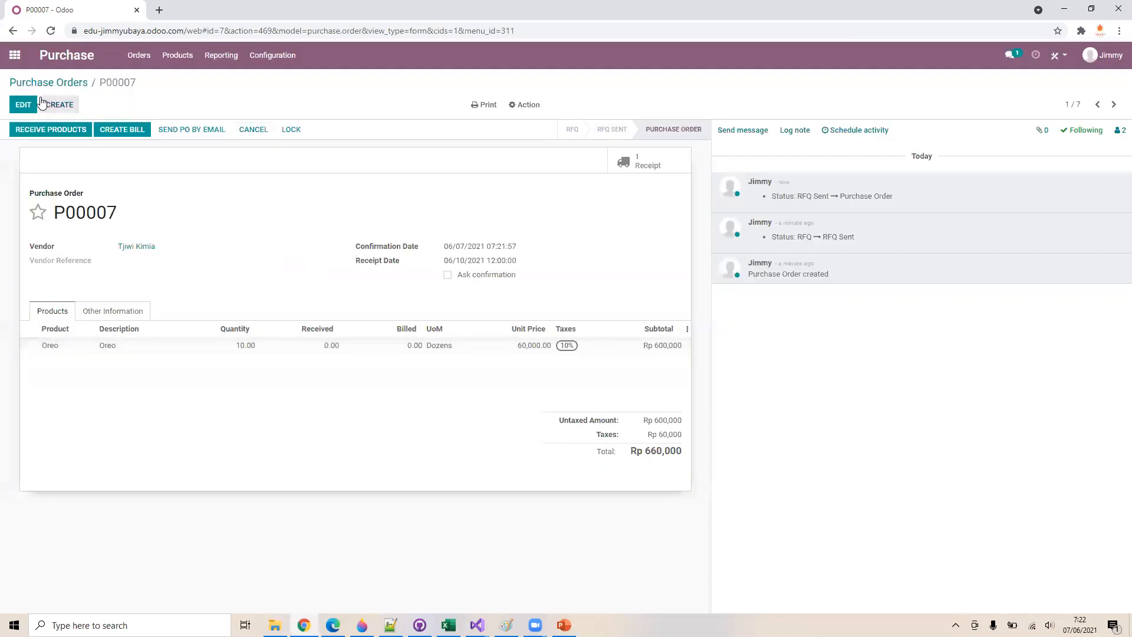
Set the Oreo line's unit price to 50,000 on the purchase order and save it
left_click(24, 105)
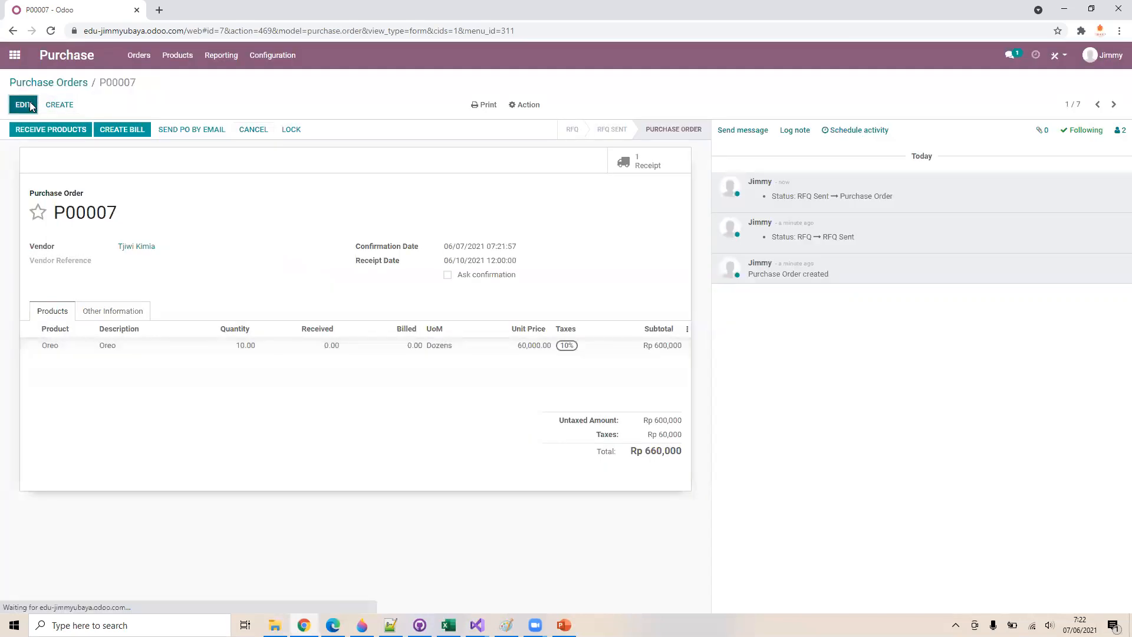
left_click(509, 354)
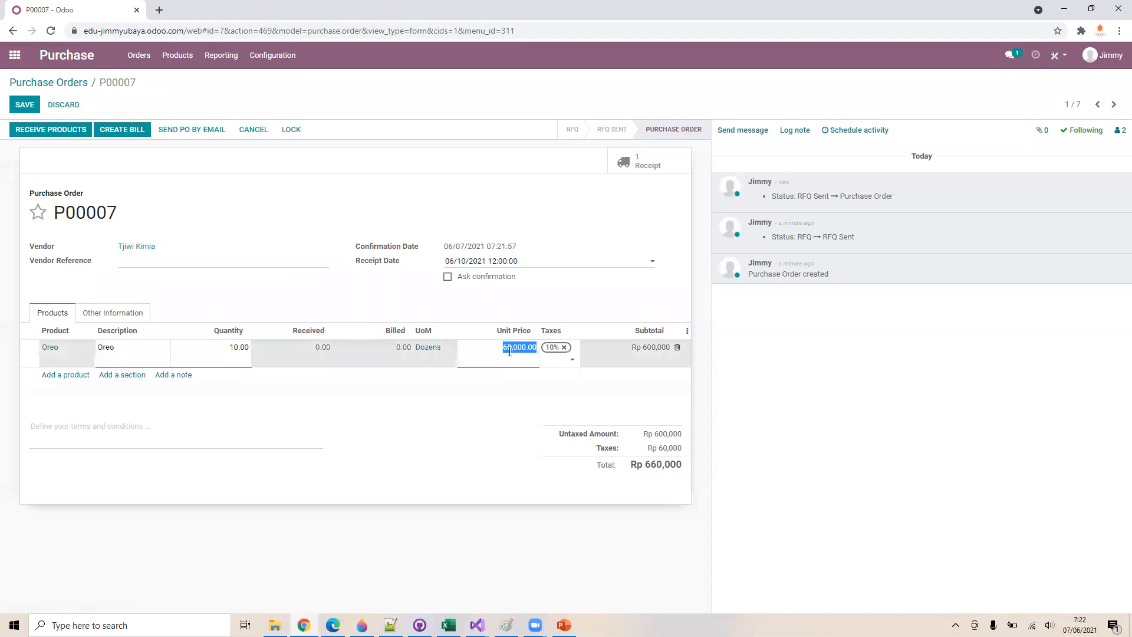
key("Home")
key("shift+End")
left_click(511, 349)
type("5")
left_click(24, 105)
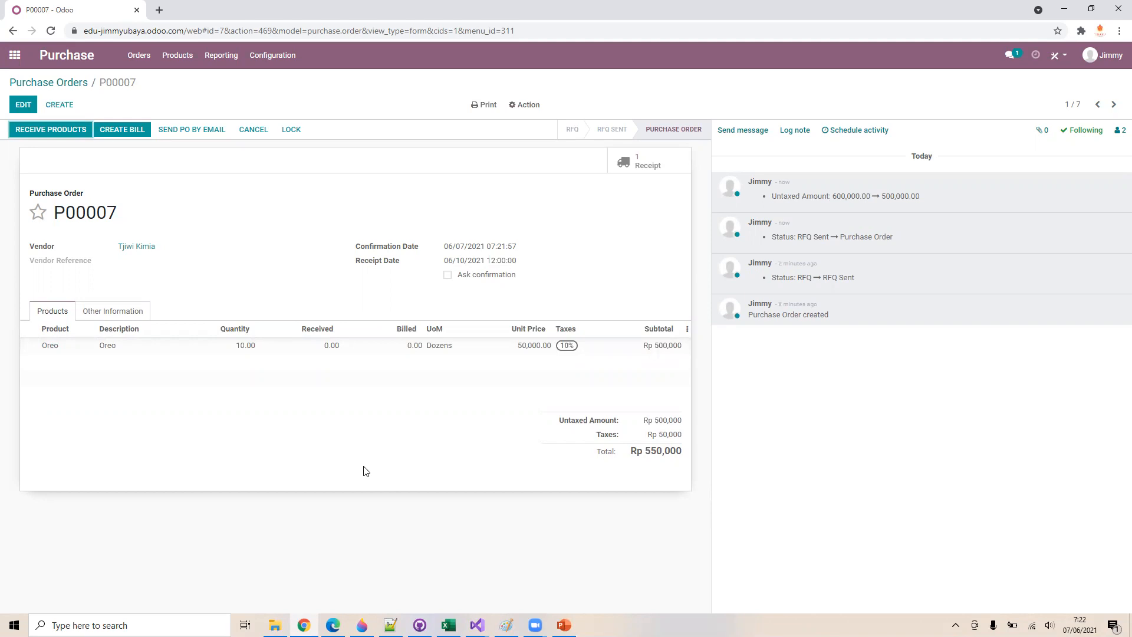
Create a vendor bill from the purchase order, open it for editing and cancel the draft entry
left_click(122, 132)
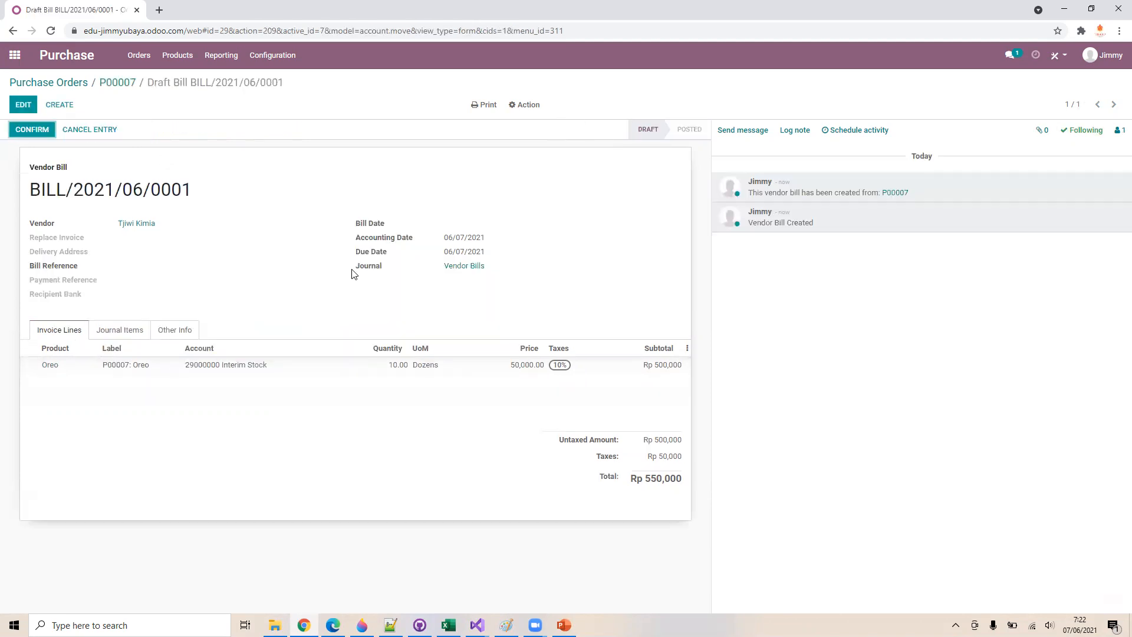
left_click(23, 104)
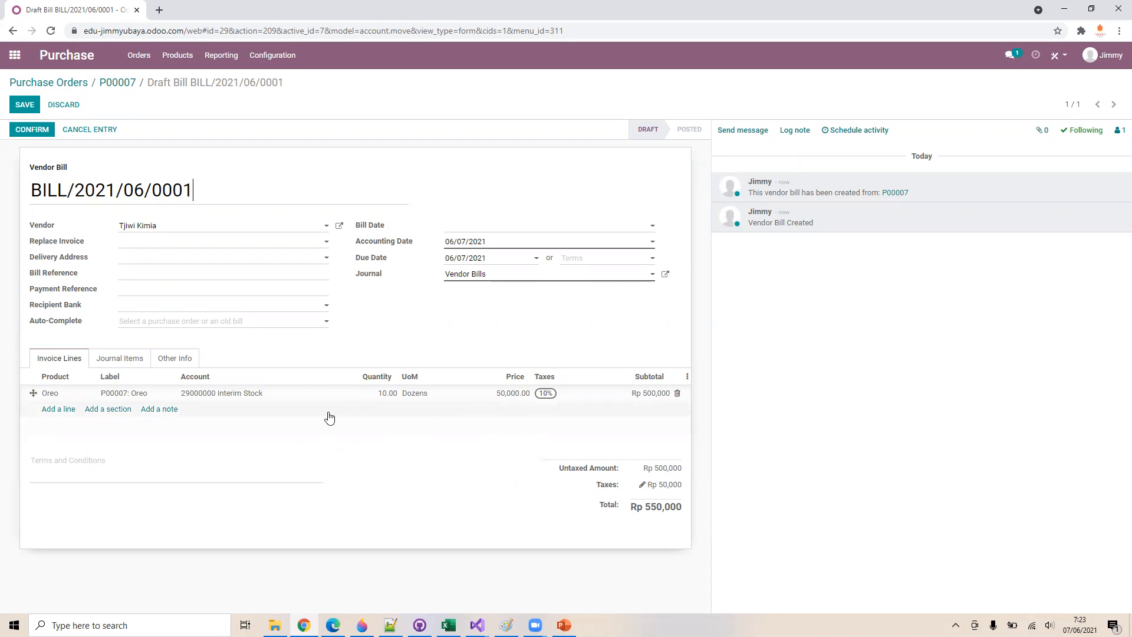
left_click(89, 130)
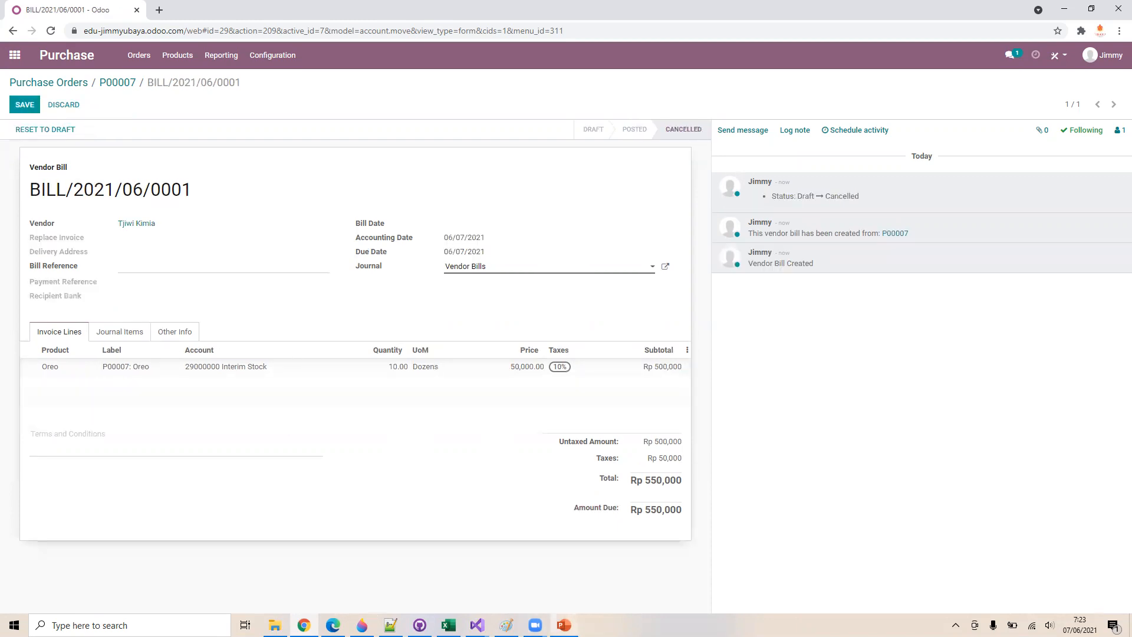
Switch to the PowerPoint deck and review the slides from supplier payment options to partial payment status, then return to Odoo
left_click(564, 625)
scroll(83, 525, "down", 1)
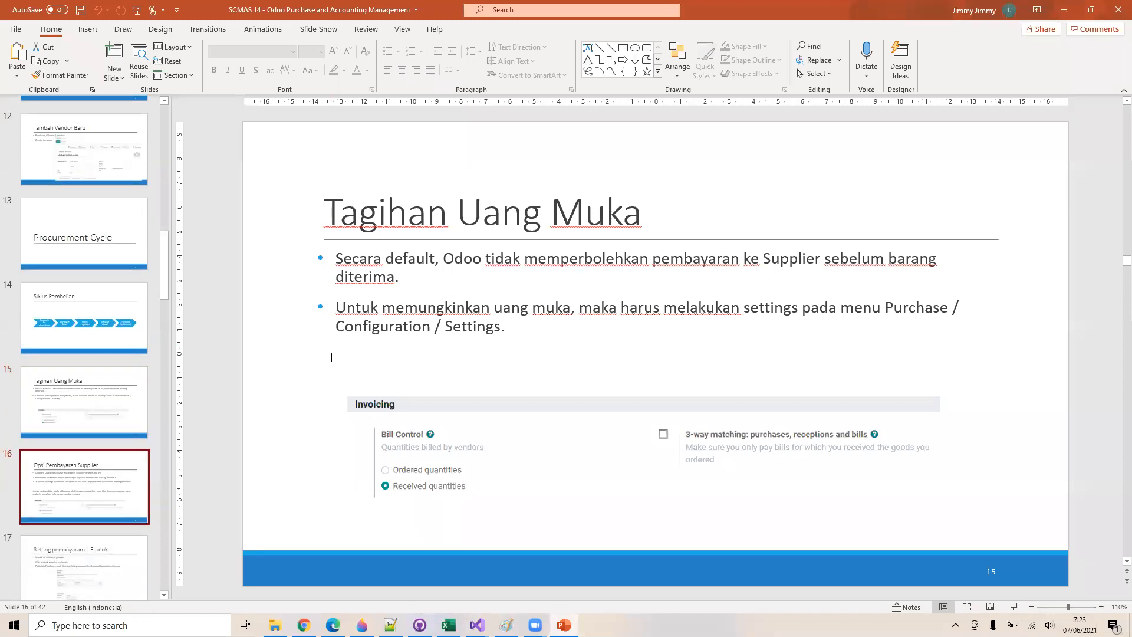
scroll(329, 353, "down", 2)
scroll(331, 331, "up", 1)
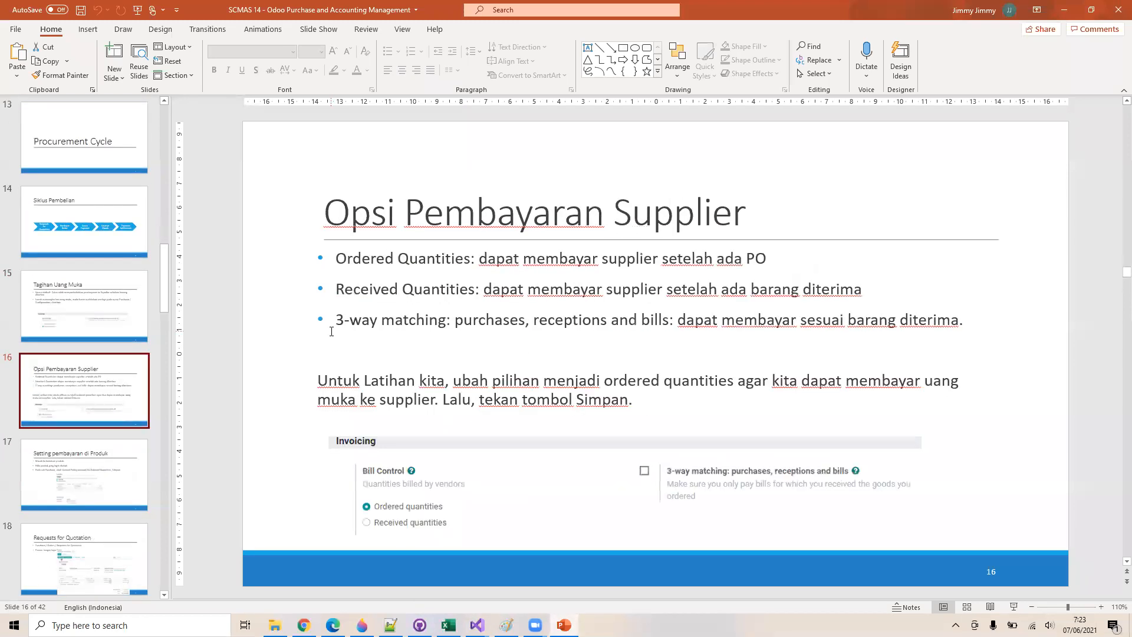
scroll(332, 348, "down", 2)
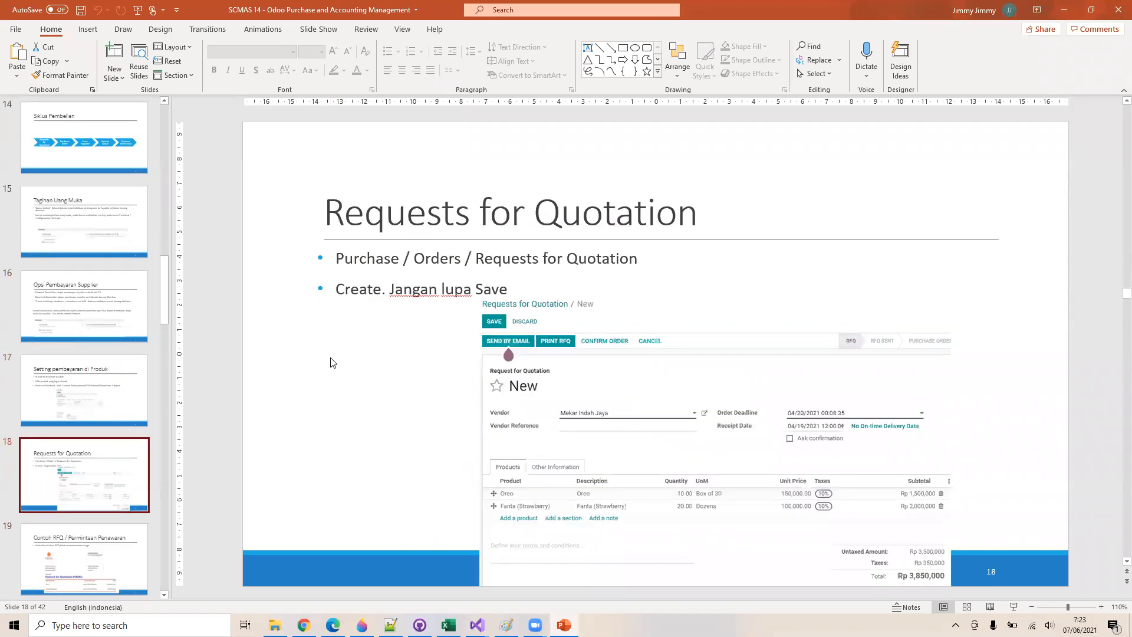
scroll(331, 363, "down", 2)
scroll(332, 361, "down", 1)
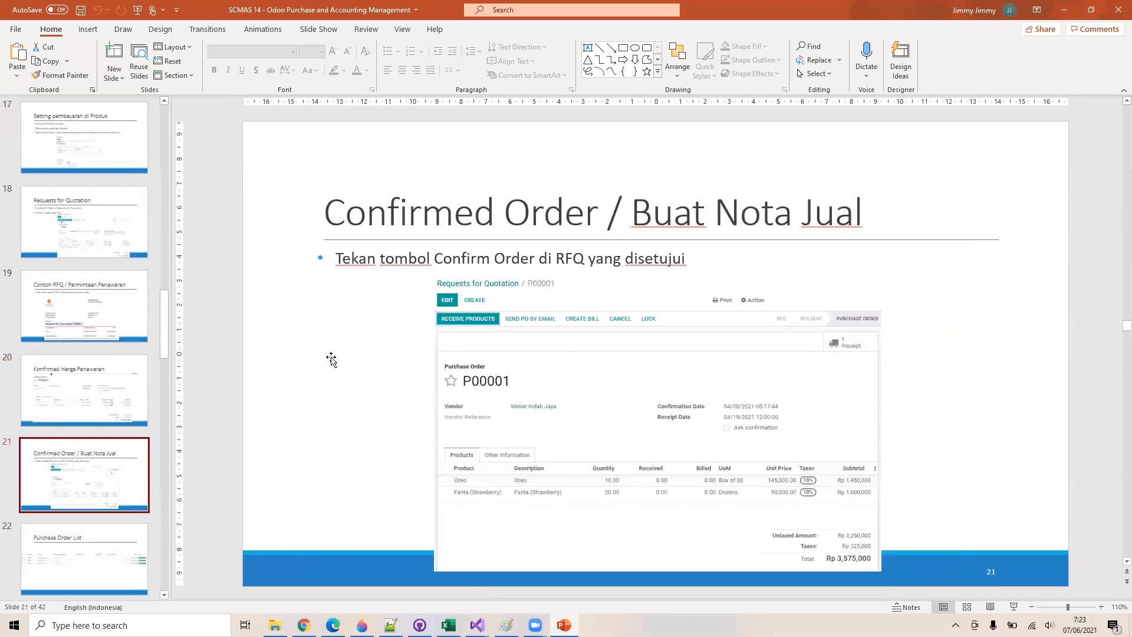
scroll(331, 359, "down", 2)
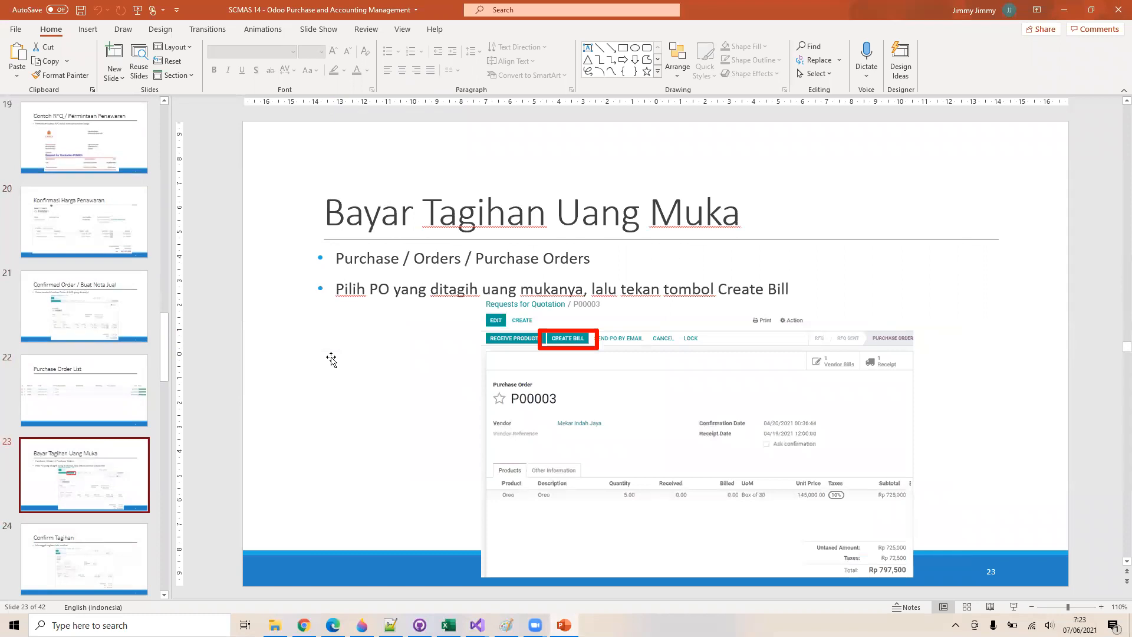
scroll(331, 359, "down", 1)
scroll(331, 361, "down", 1)
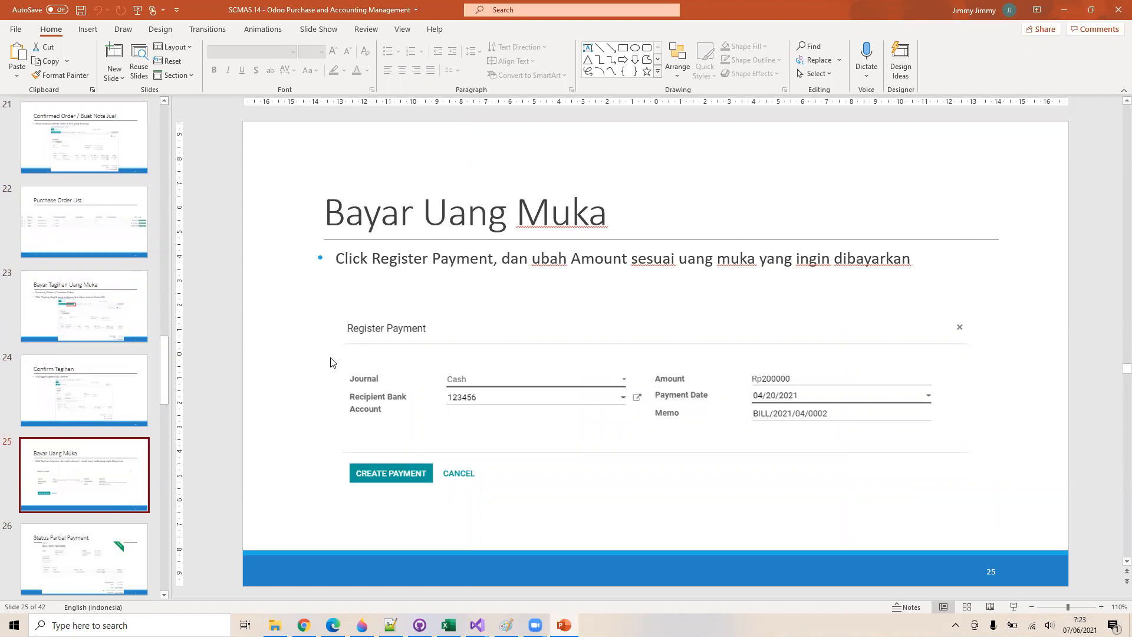
scroll(330, 361, "down", 1)
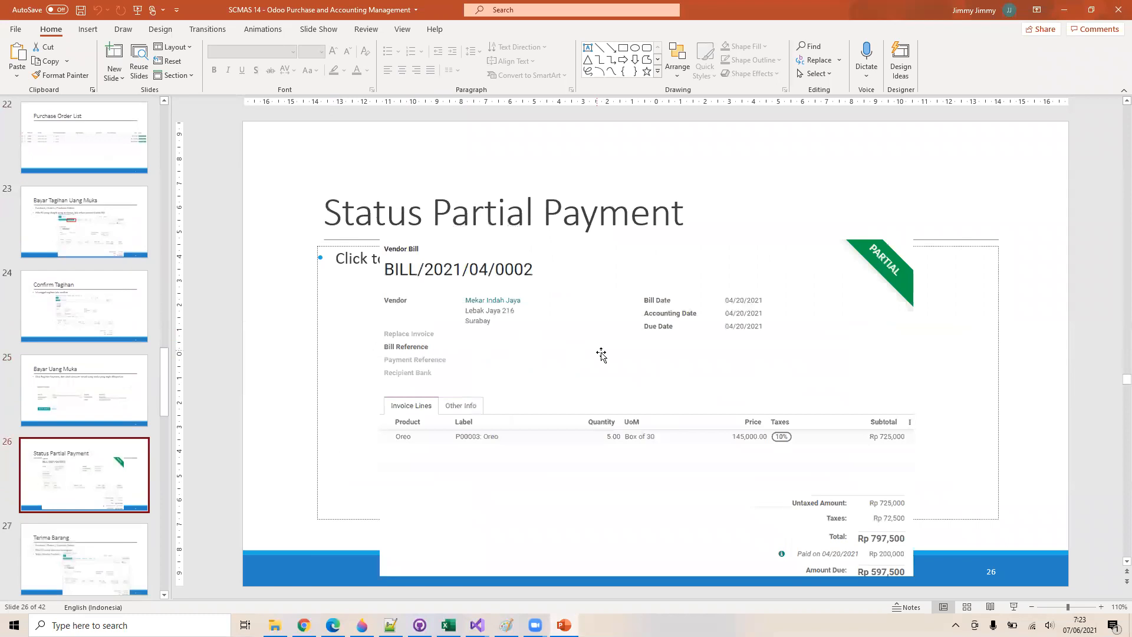
left_click(1065, 11)
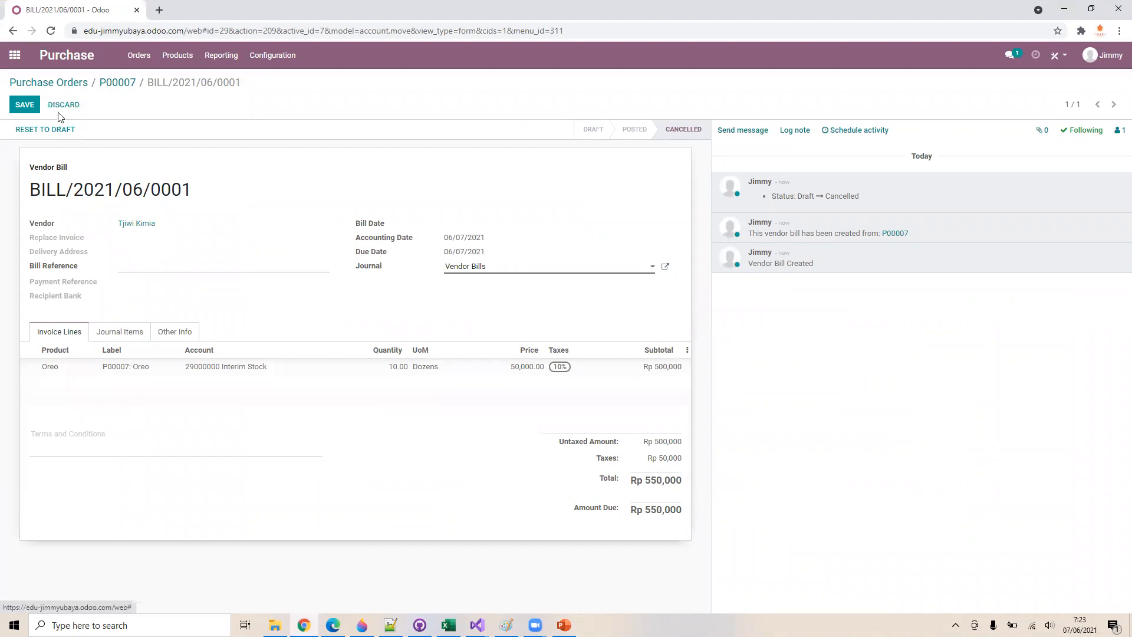
Leave the cancelled bill, create a new vendor bill from the Tjiwi Kimia purchase order and try to confirm it
left_click(63, 106)
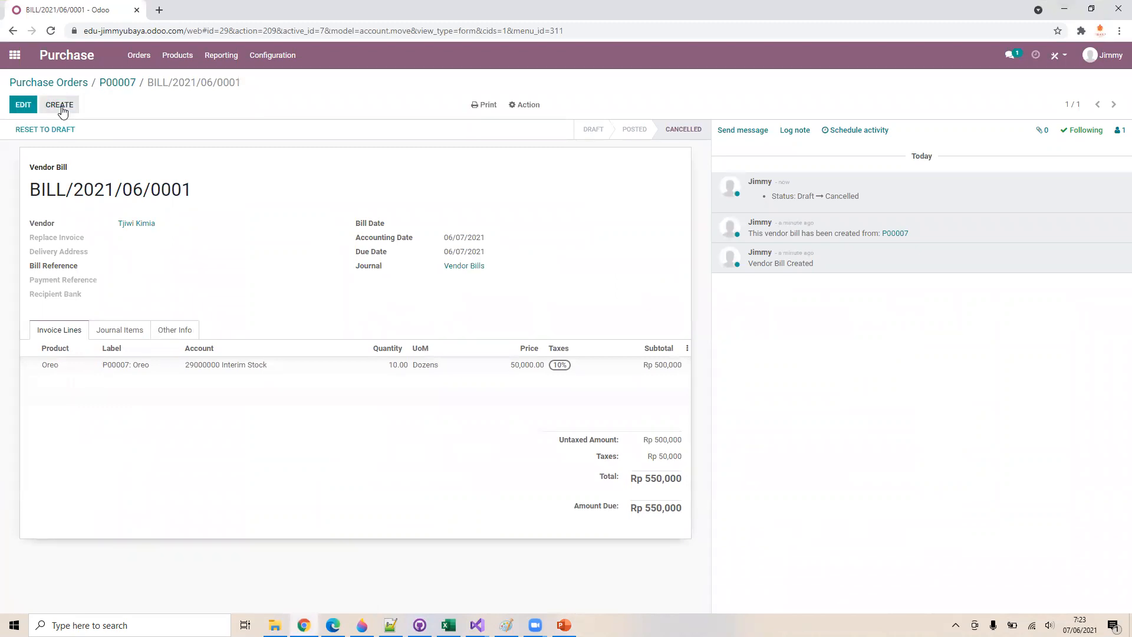
left_click(118, 83)
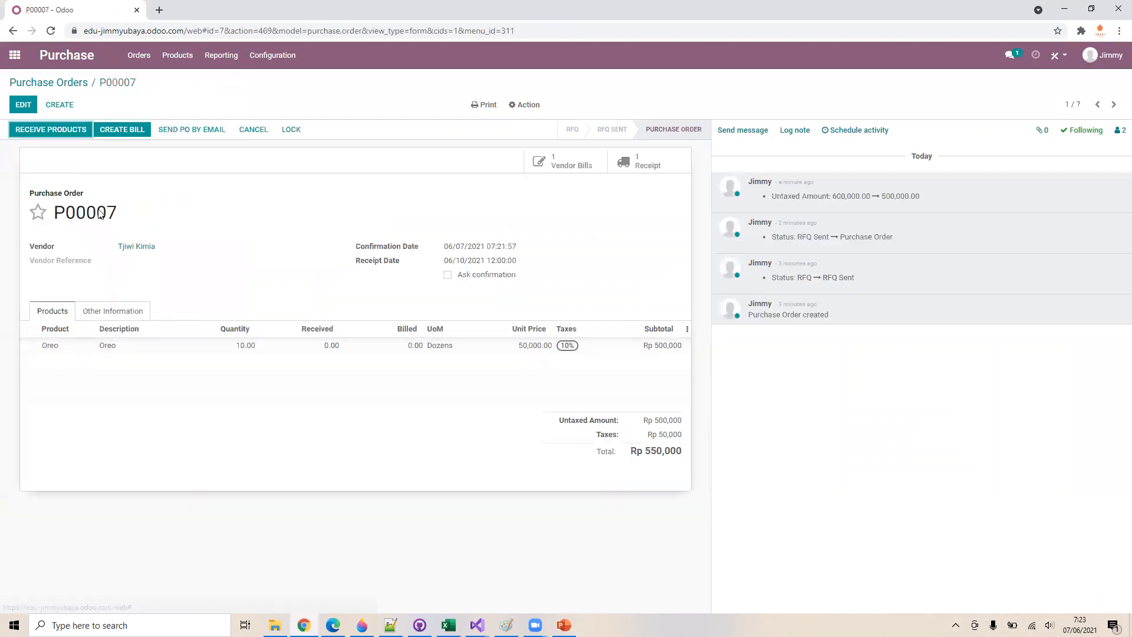
left_click(128, 131)
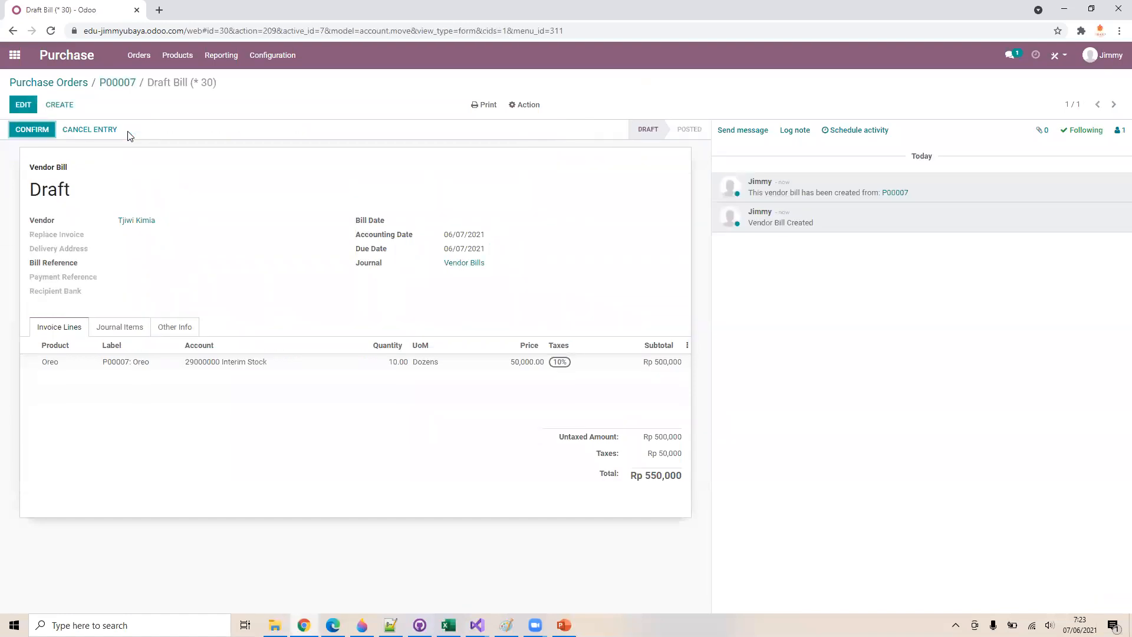
left_click(35, 137)
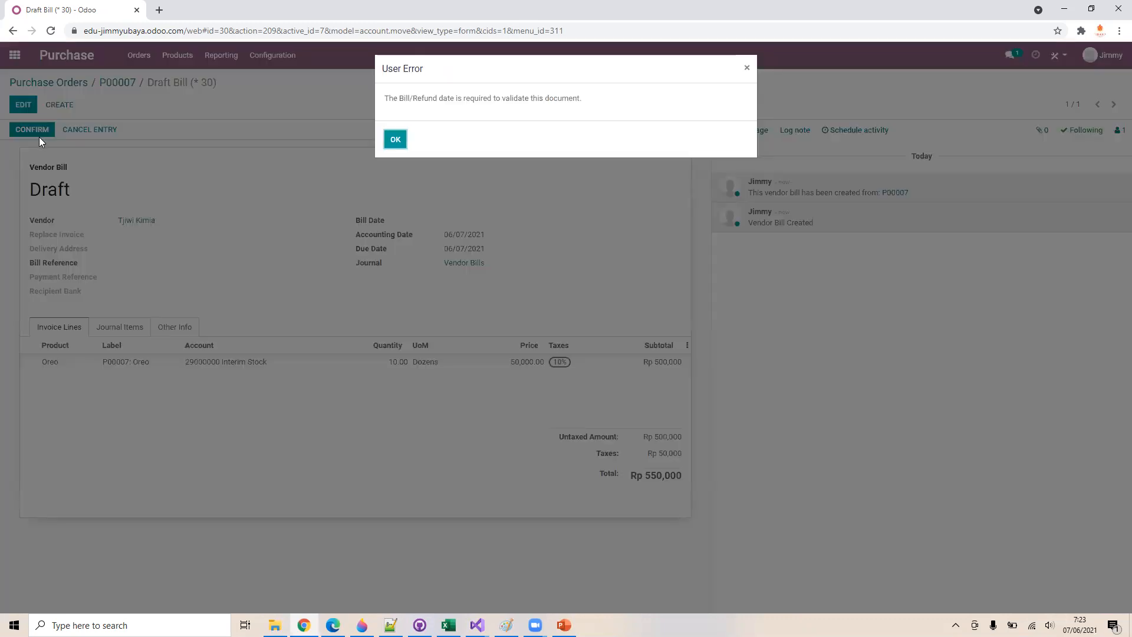
left_click(395, 139)
Set the vendor bill's bill date to 06/07/2021 and confirm the bill
left_click(24, 105)
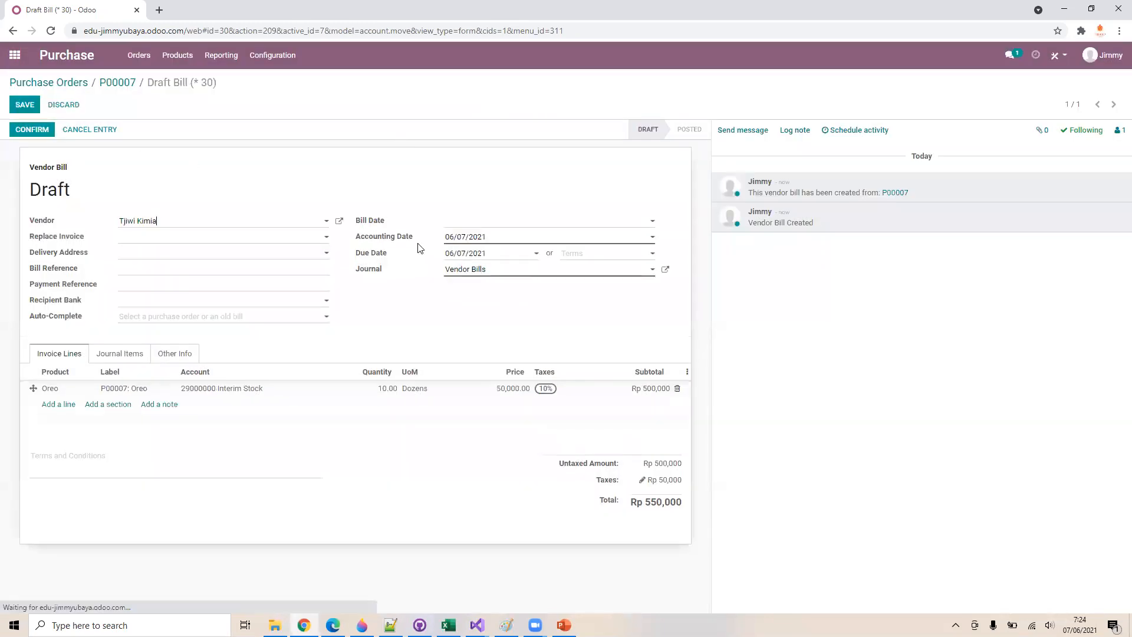
left_click(467, 224)
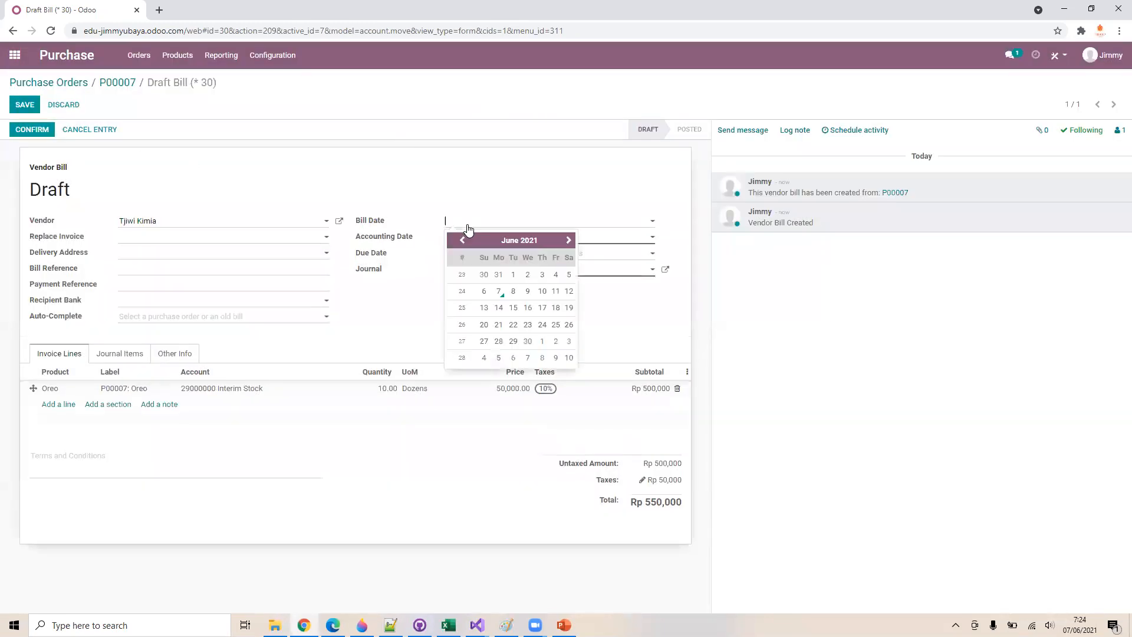
left_click(500, 295)
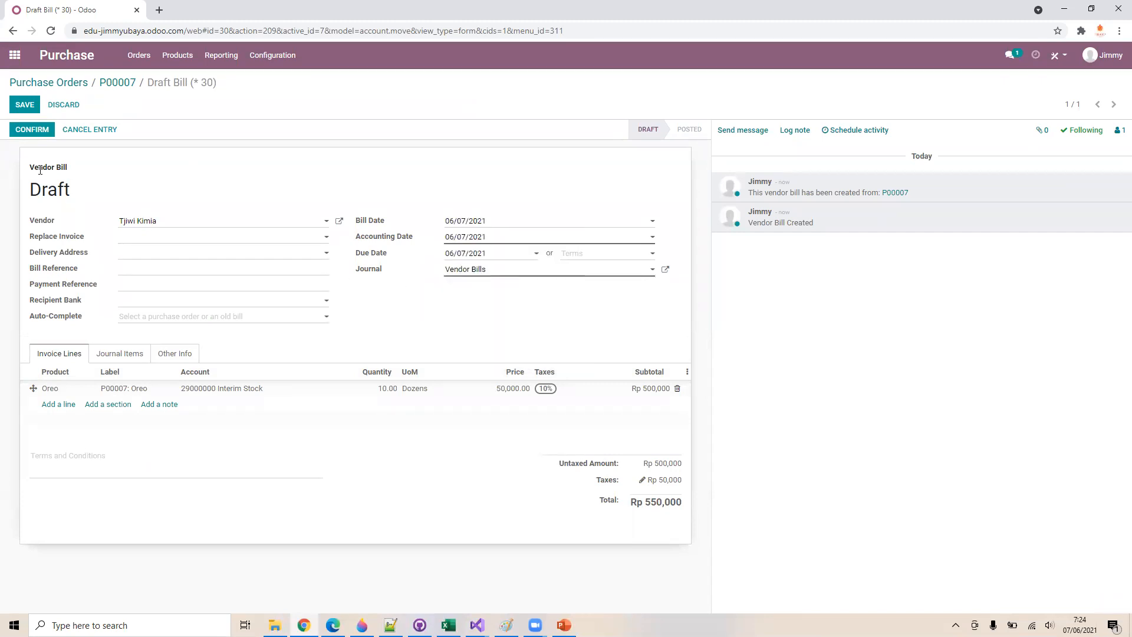
left_click(40, 133)
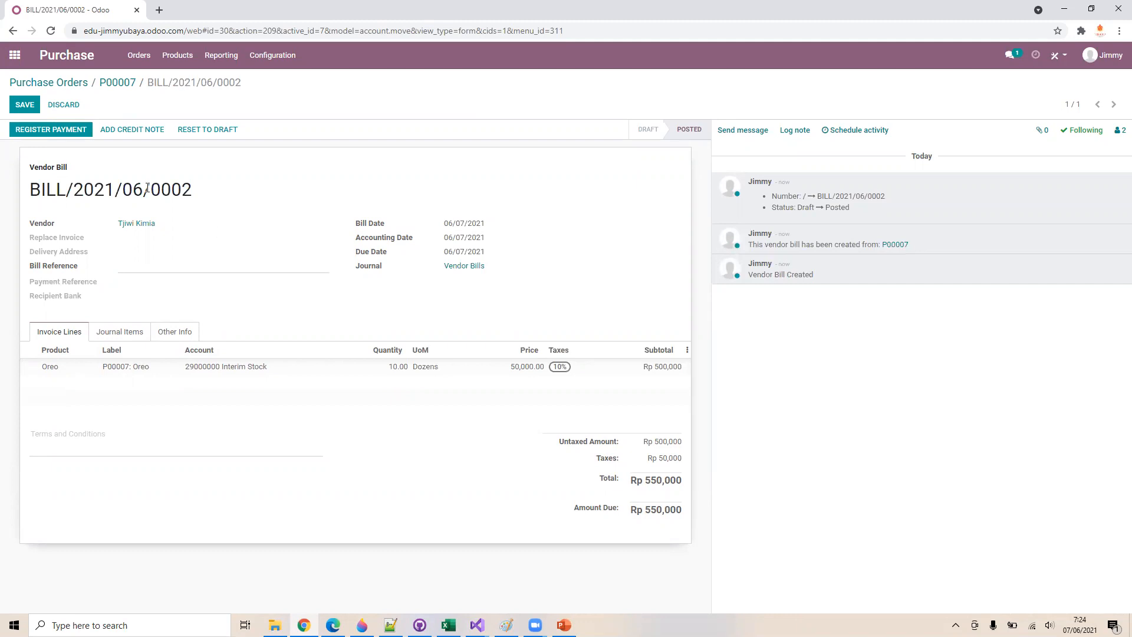
Register a partial payment of Rp150,000 on the vendor bill using the Cash journal
left_click(68, 131)
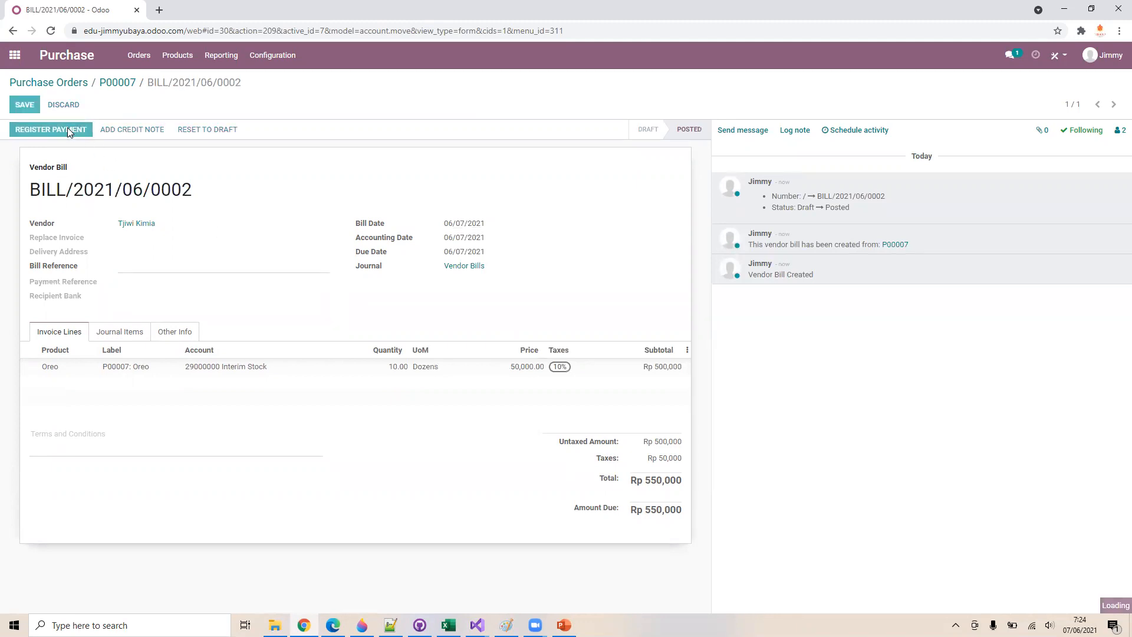
left_click(668, 116)
key("BackSpace")
type("150,000")
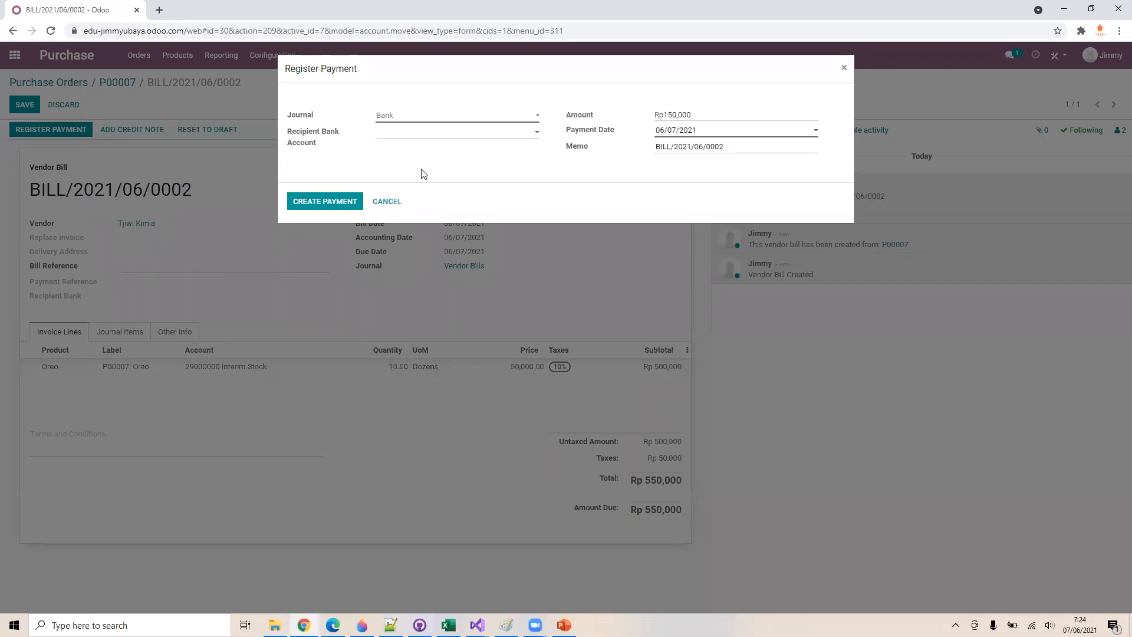
left_click(464, 117)
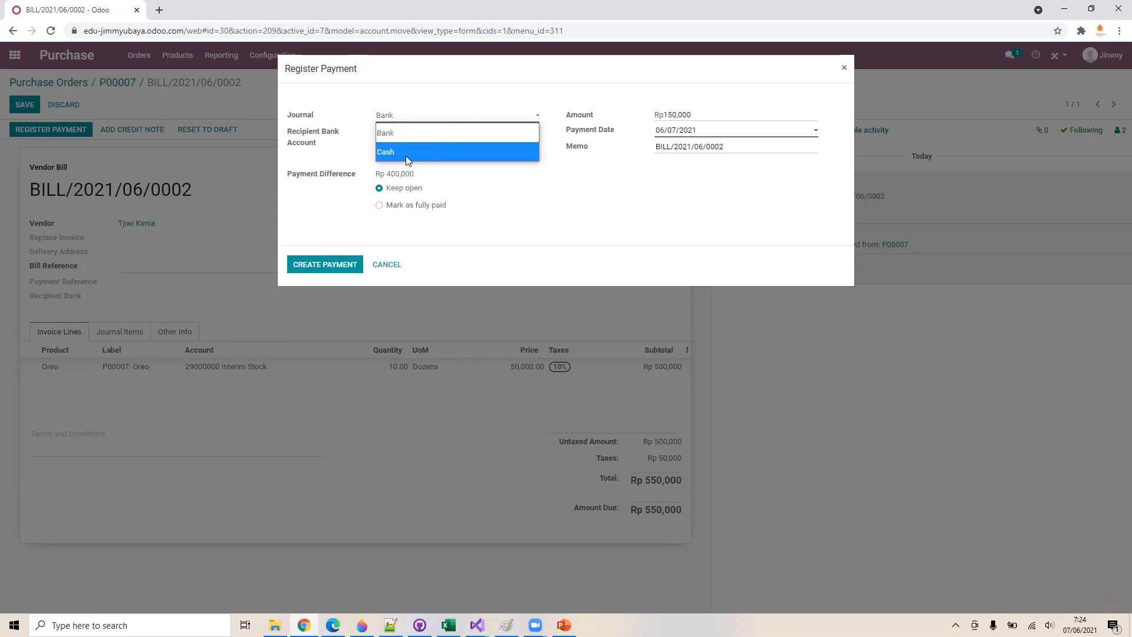
left_click(406, 153)
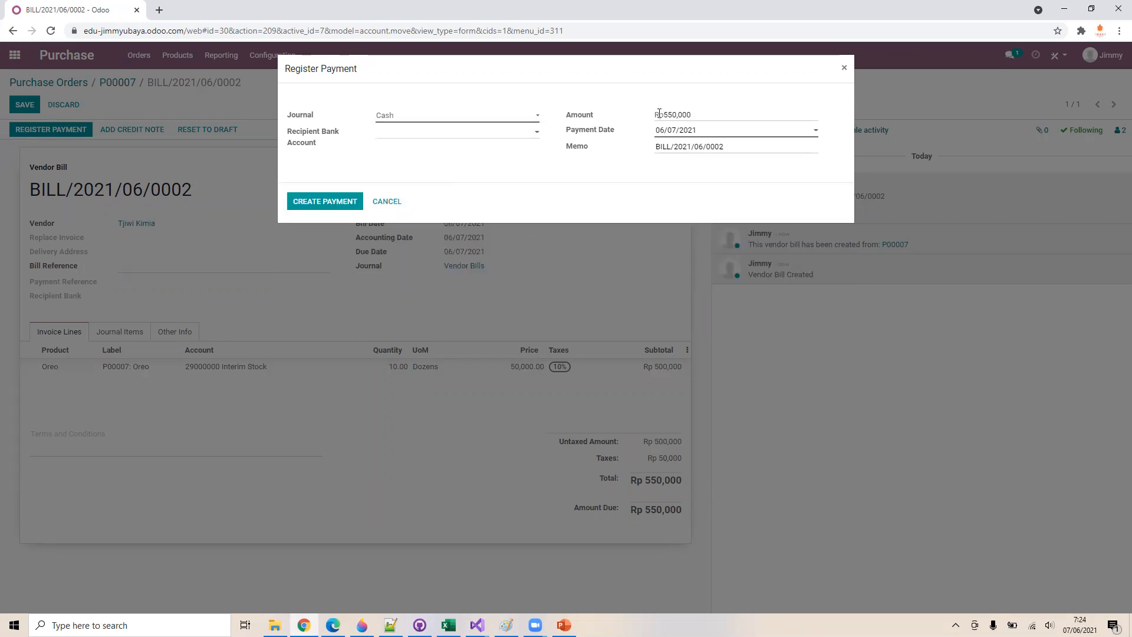
key("BackSpace")
type("1")
left_click(671, 181)
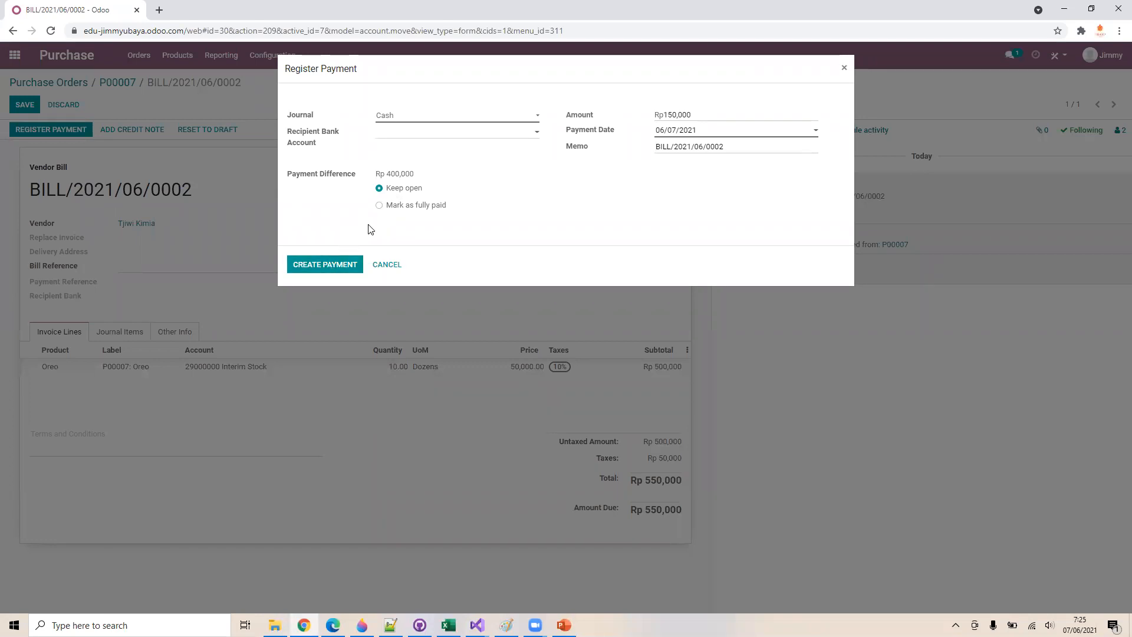
left_click(336, 265)
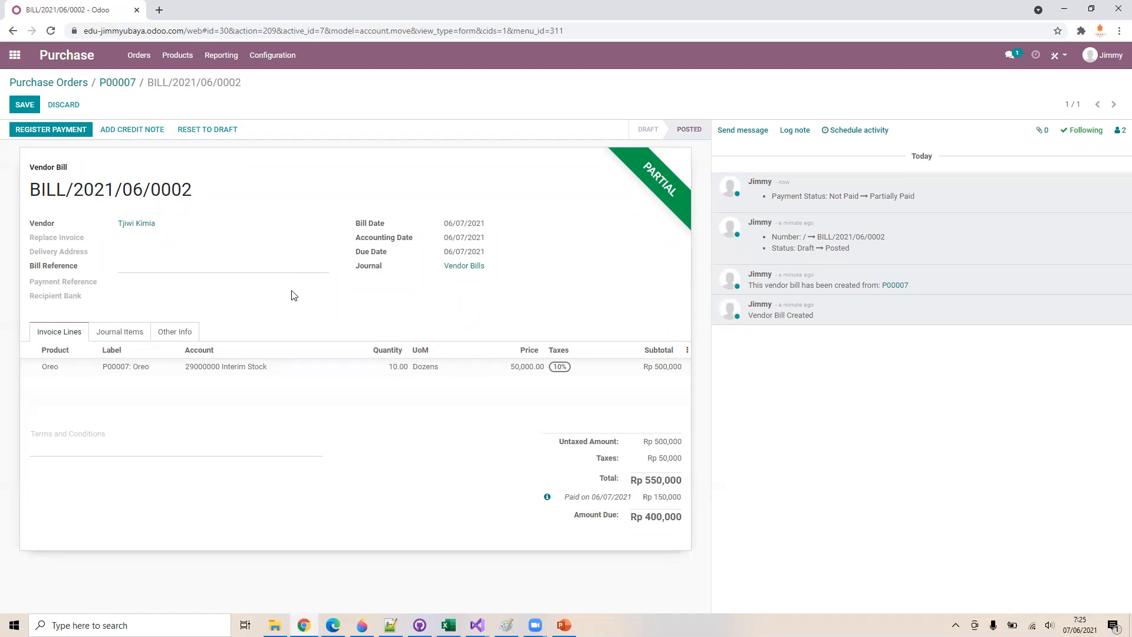
Open the purchase order's receipt, set Oreo's done quantity to 120 units, and validate and save the receipt
left_click(123, 86)
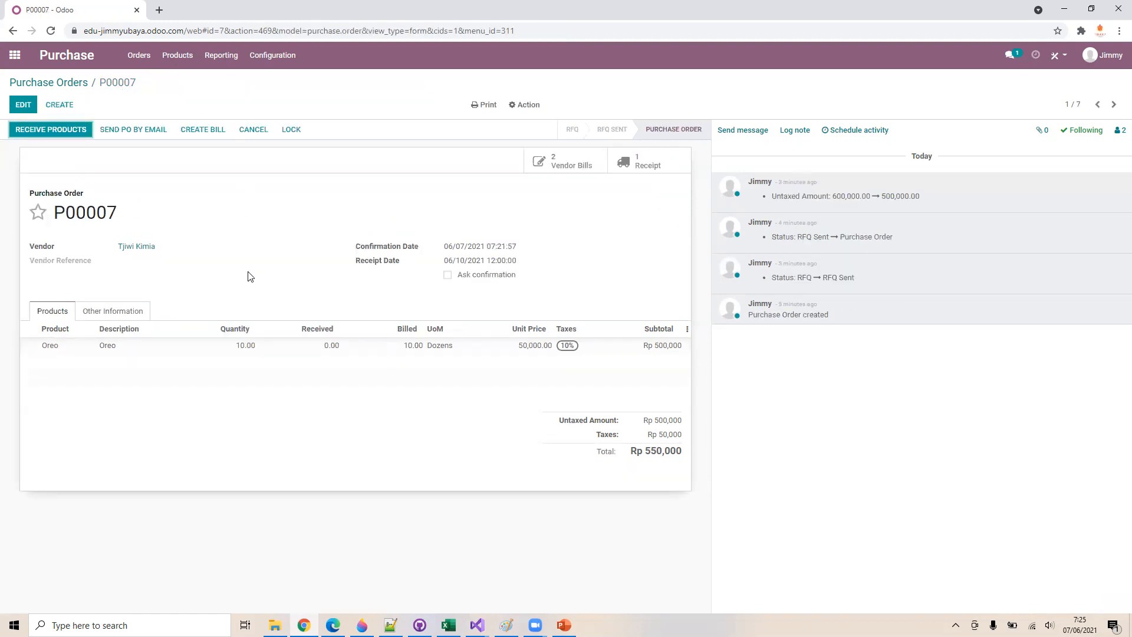
left_click(664, 163)
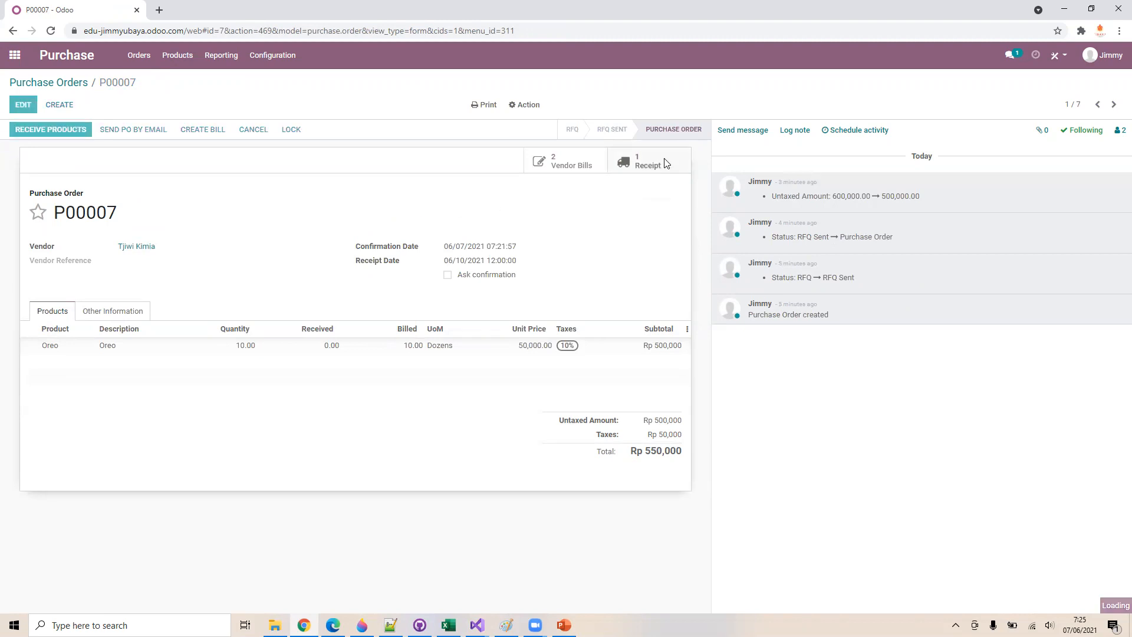
left_click(23, 104)
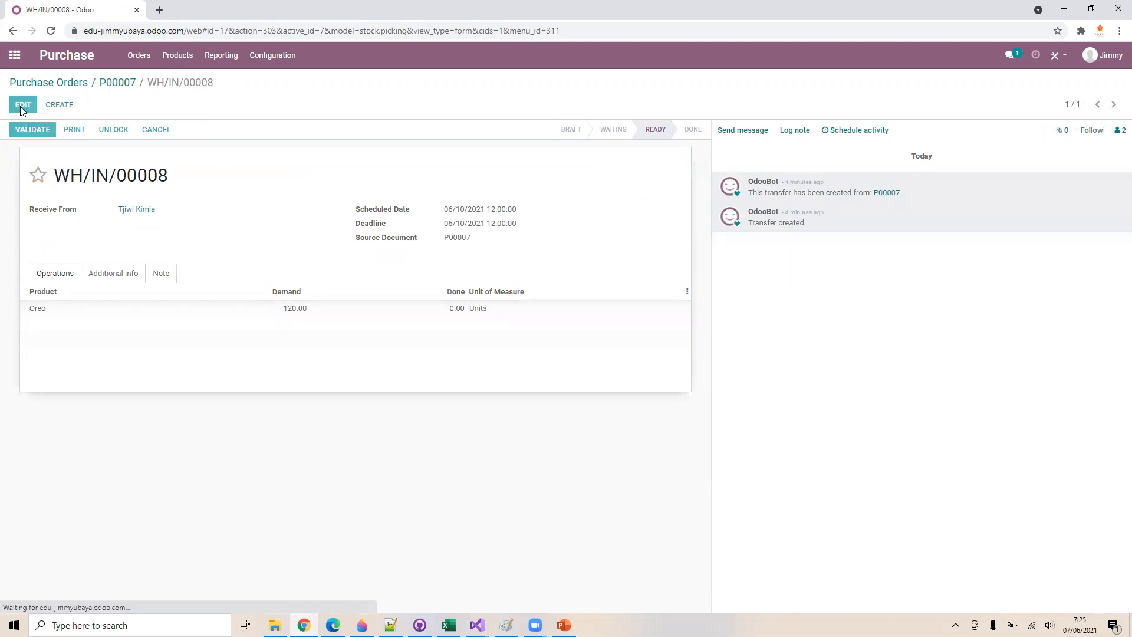
left_click(452, 313)
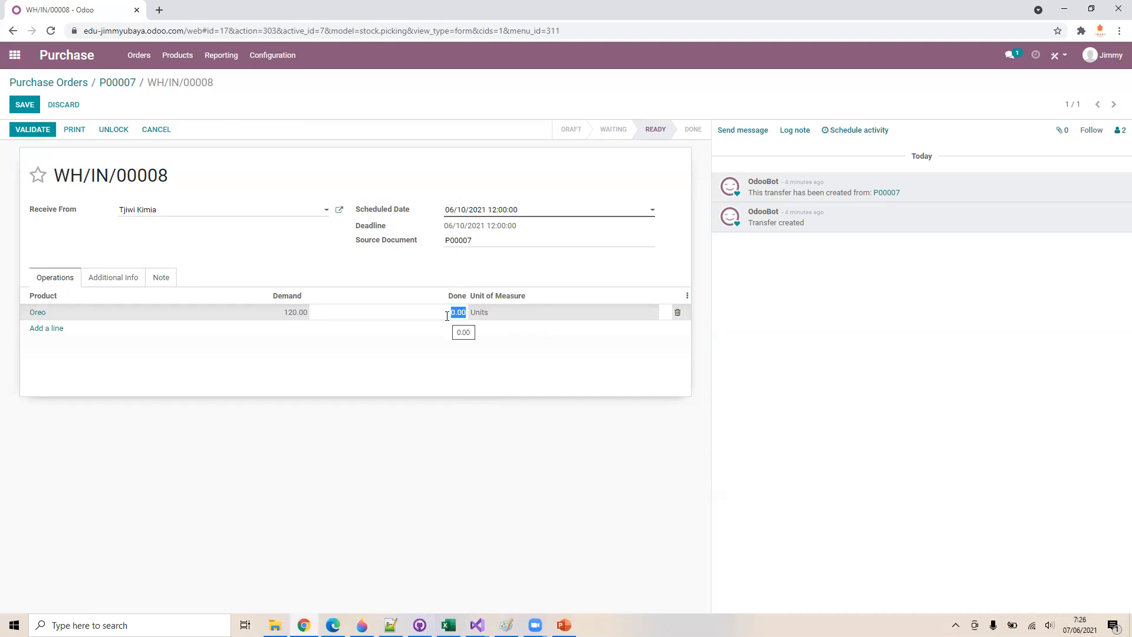
type("120")
left_click(448, 358)
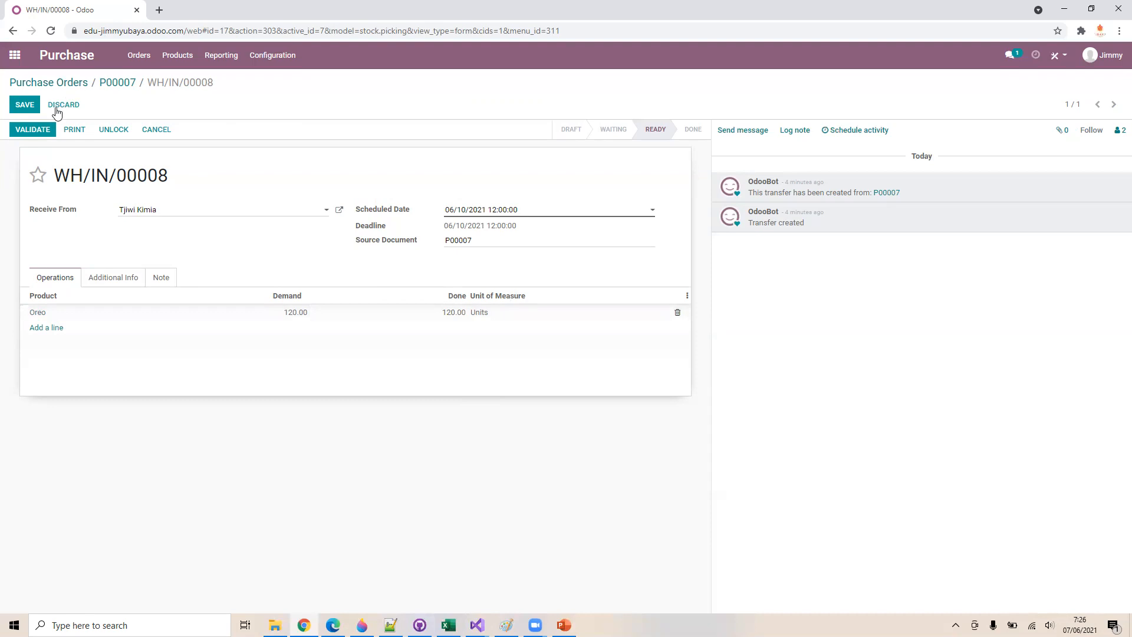
left_click(33, 130)
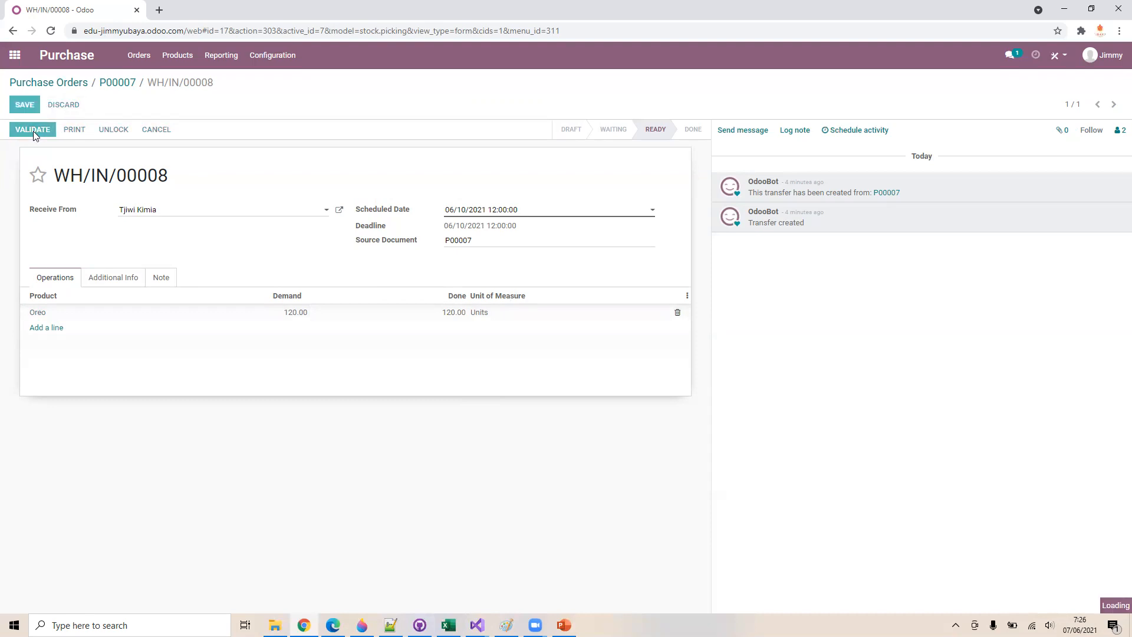
left_click(20, 105)
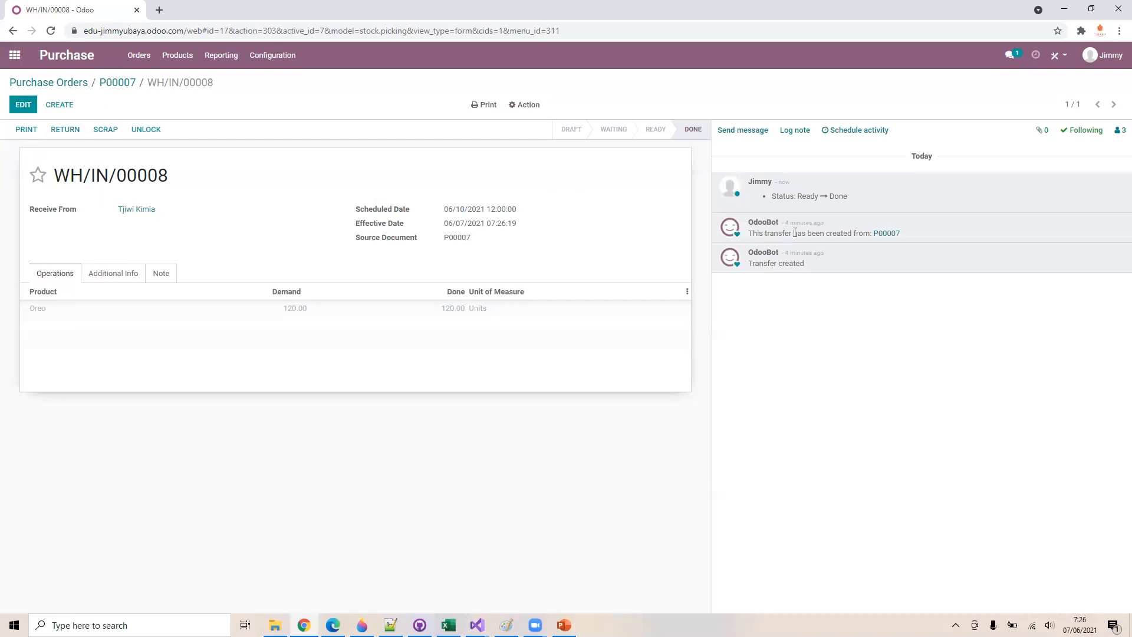
Go back to the purchase order and open its posted vendor bill BILL/2021/06/0002
left_click(130, 89)
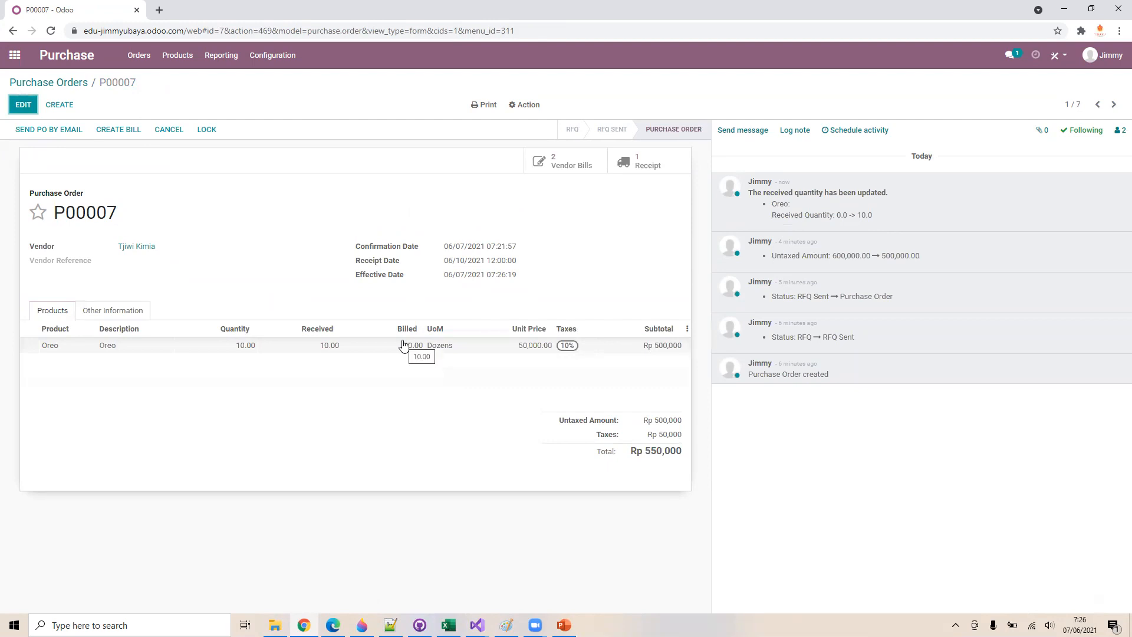
left_click(560, 171)
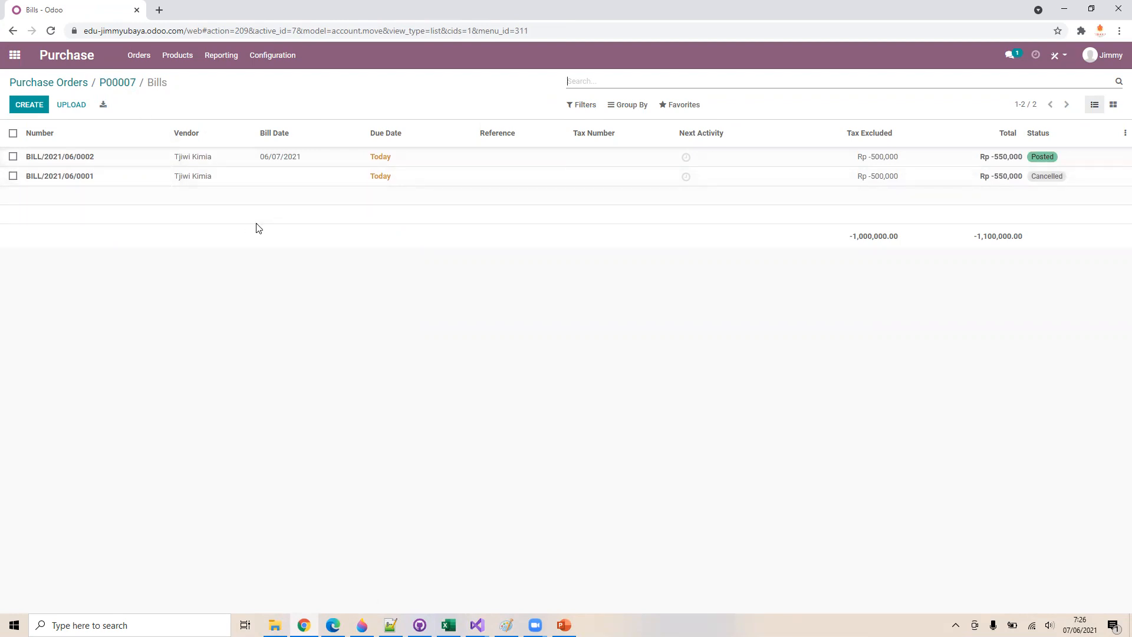
left_click(36, 106)
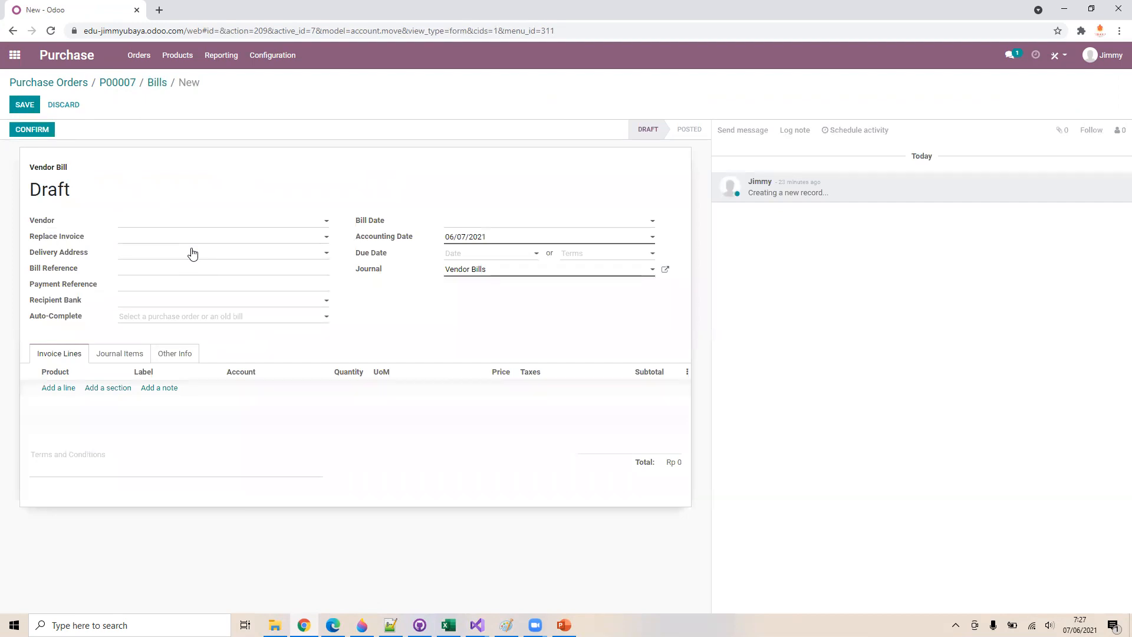
left_click(151, 82)
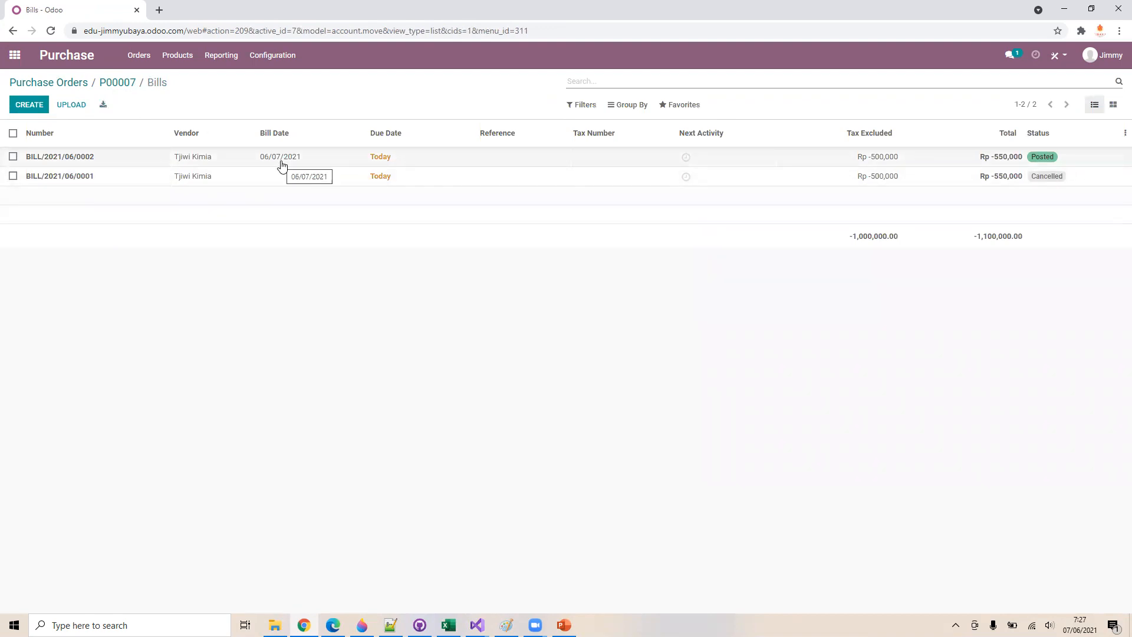
left_click(281, 164)
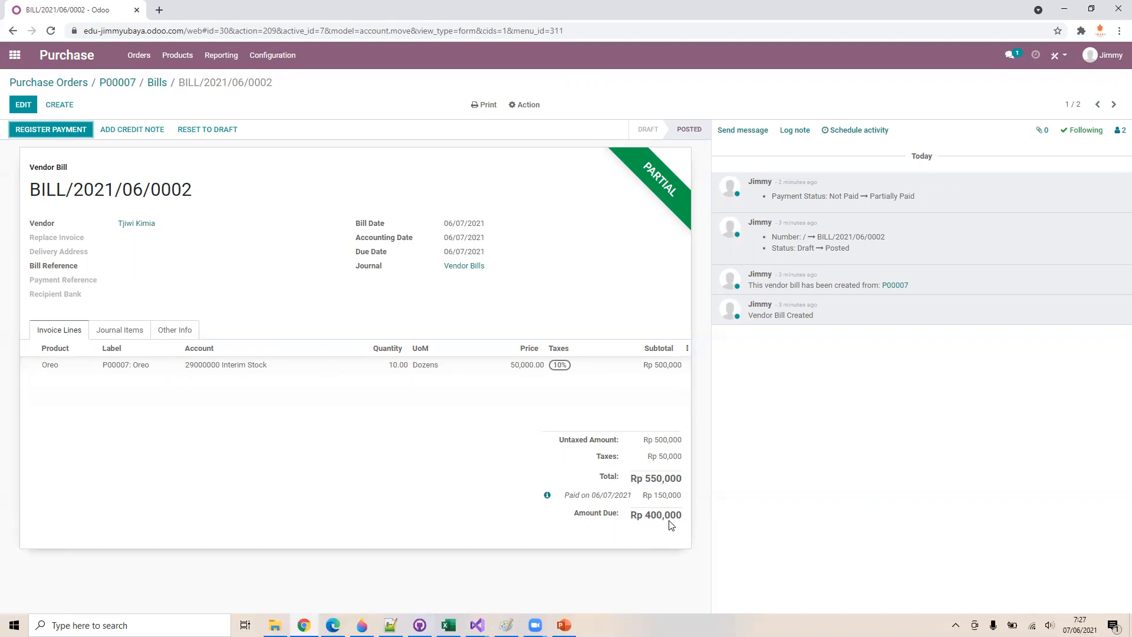
Register a payment for the remaining Rp400,000 on the vendor bill
left_click(50, 134)
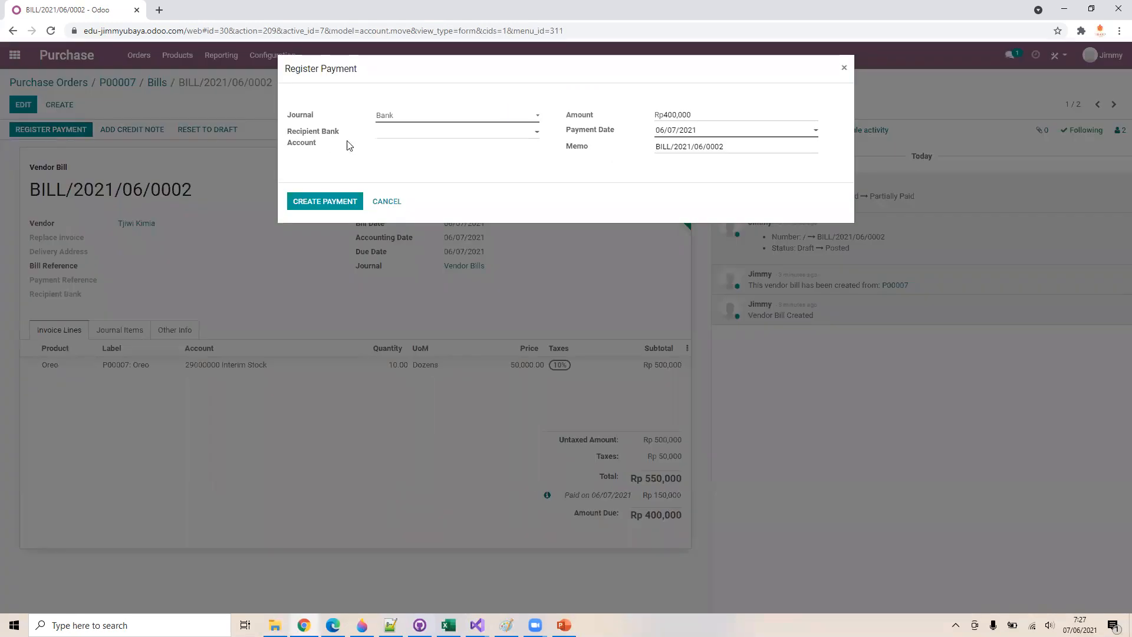
left_click(445, 118)
left_click(418, 152)
left_click(313, 204)
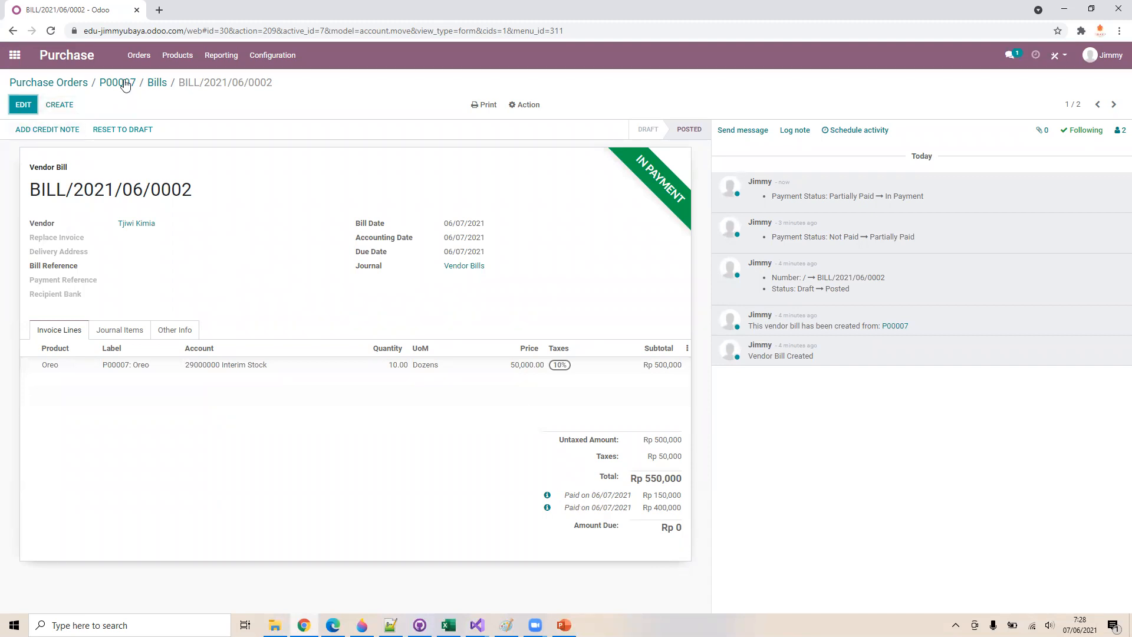
Switch to the PowerPoint deck, review the slides from goods receipt through On Hand VS. Forecasted Quantity, and return to Odoo
left_click(564, 625)
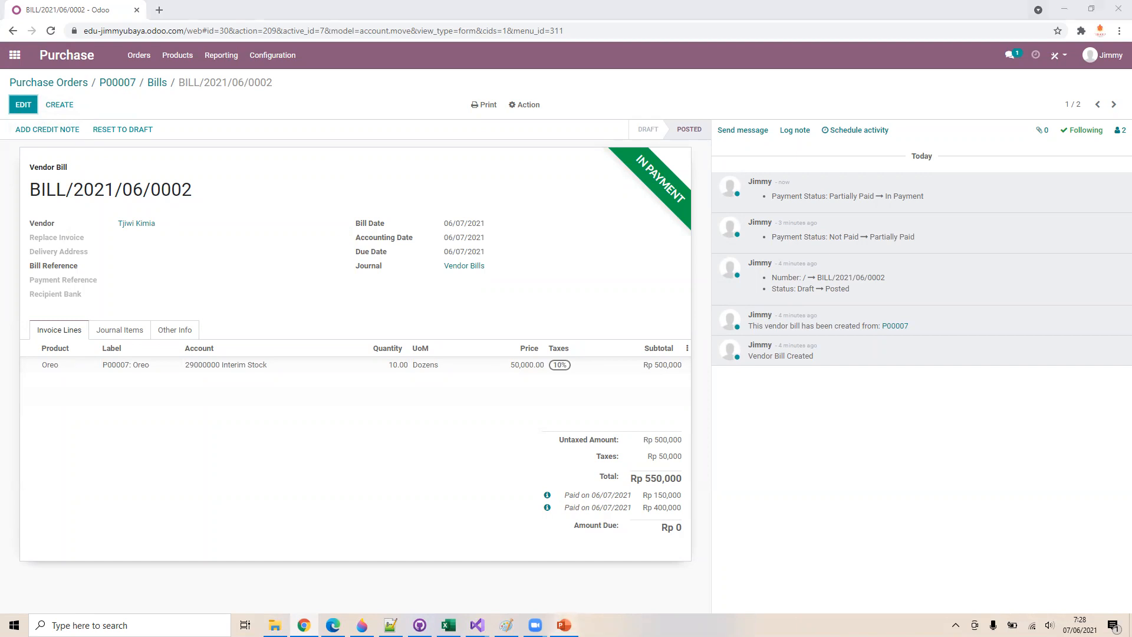
scroll(115, 485, "down", 3)
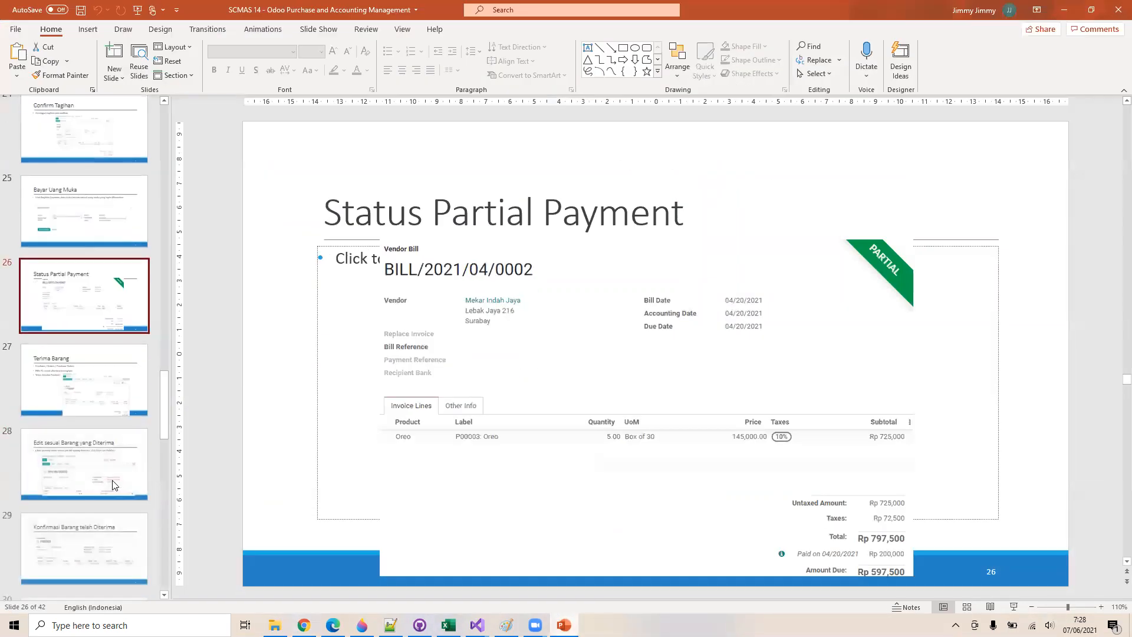
left_click(88, 359)
key("Down")
key("Down")
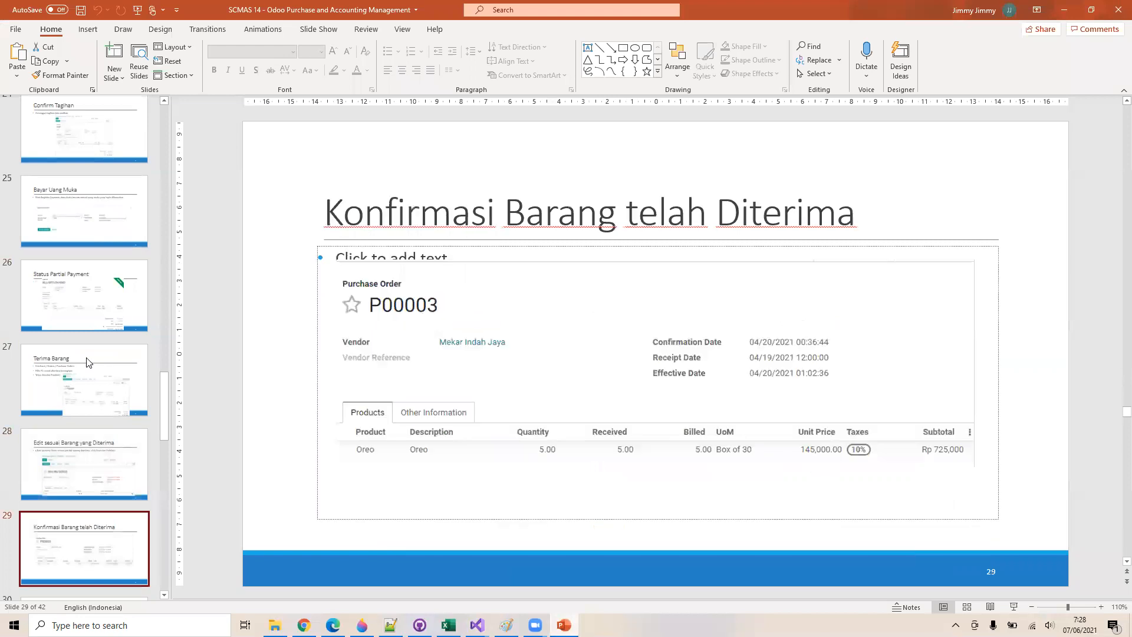
key("Down")
key("Down")
key("Down")
key("Down")
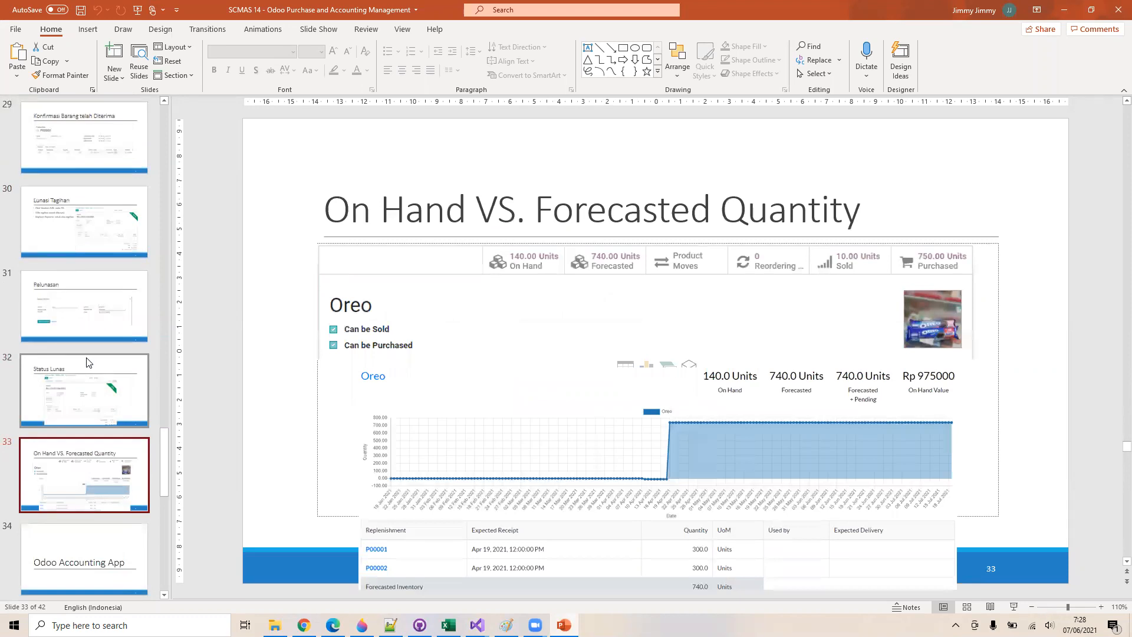
key("Up")
key("Down")
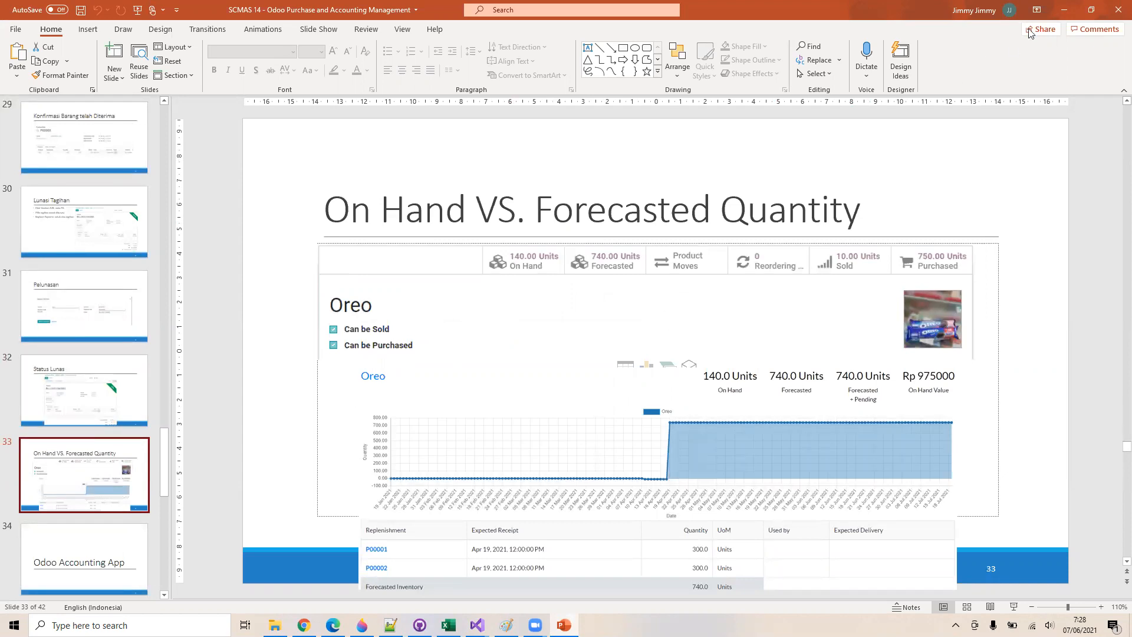
left_click(1064, 16)
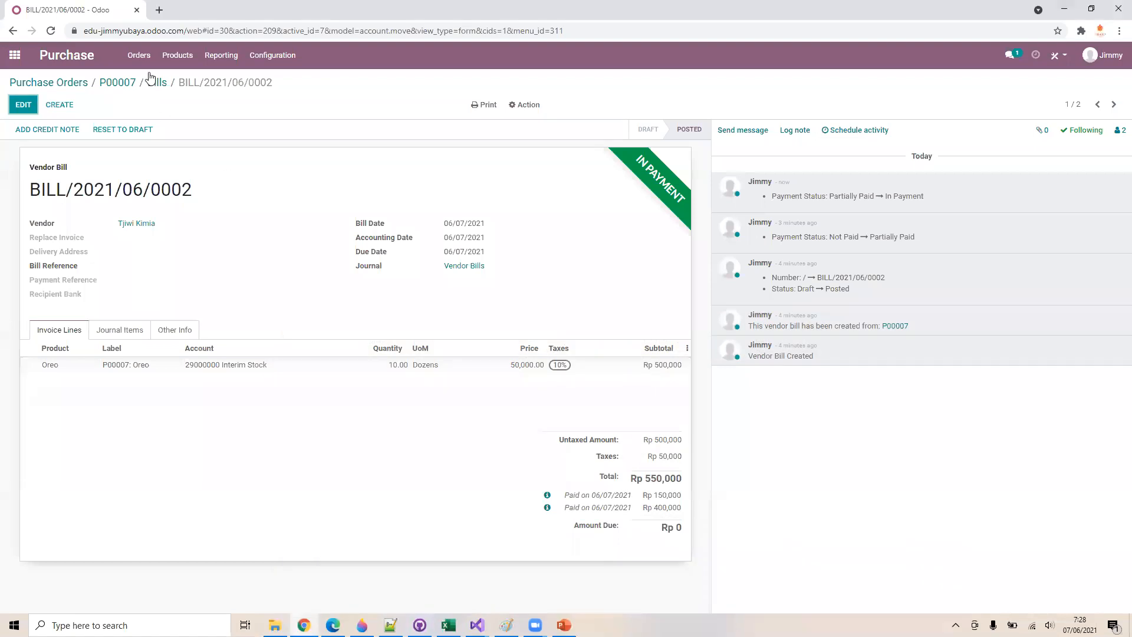
Open the Oreo product from the Purchase app's product list and check its on-hand quantity record
left_click(139, 57)
left_click(69, 56)
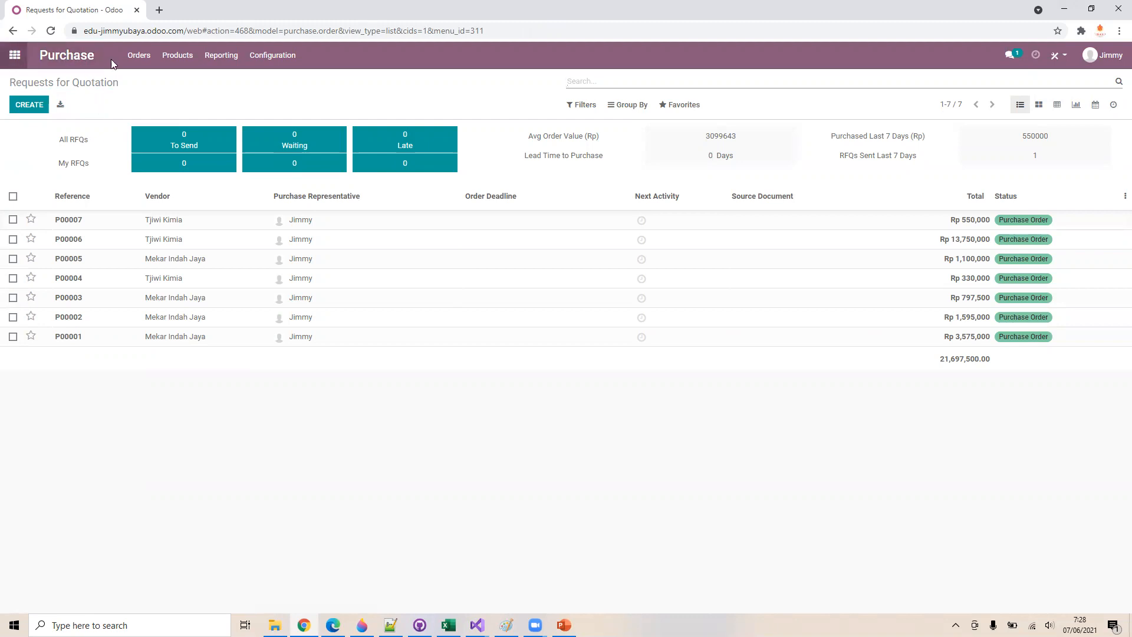
left_click(182, 65)
left_click(179, 80)
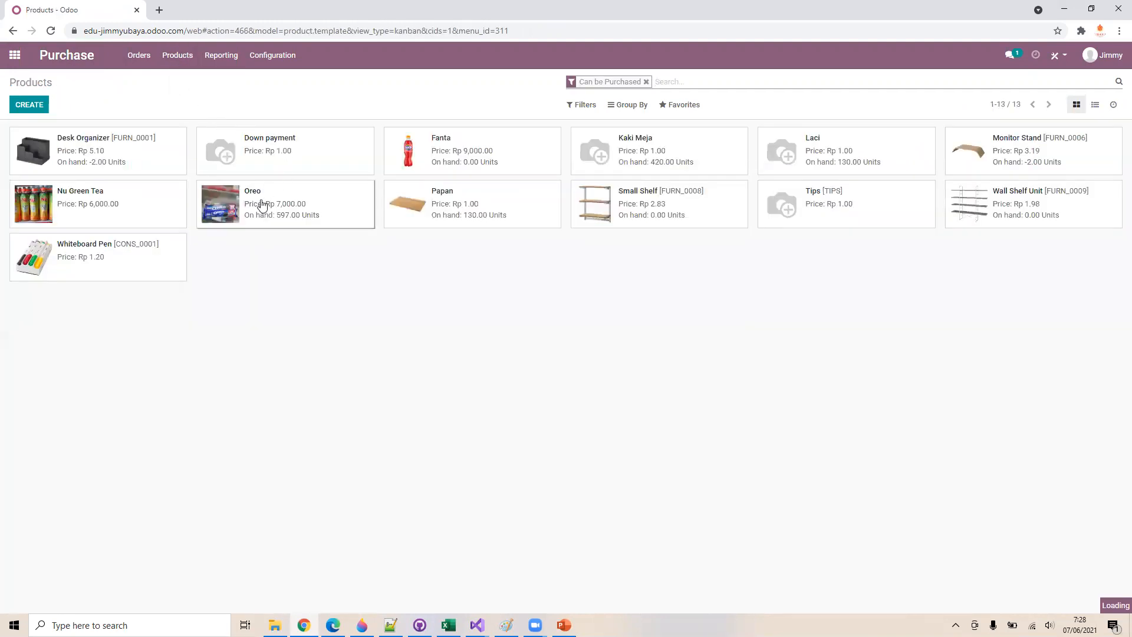
left_click(263, 205)
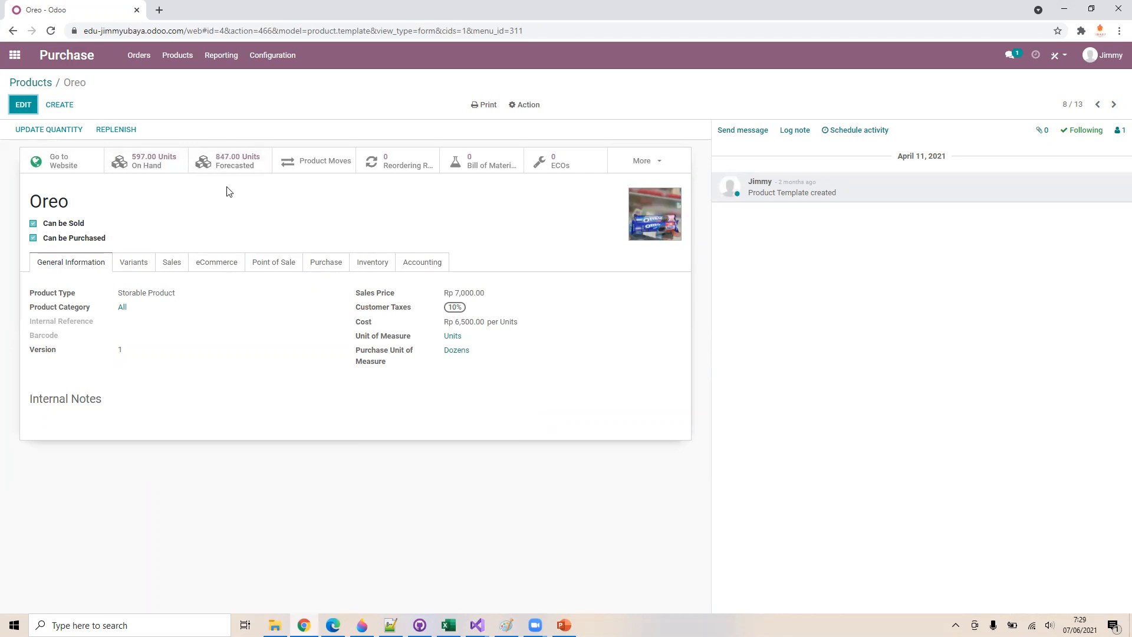
left_click(130, 168)
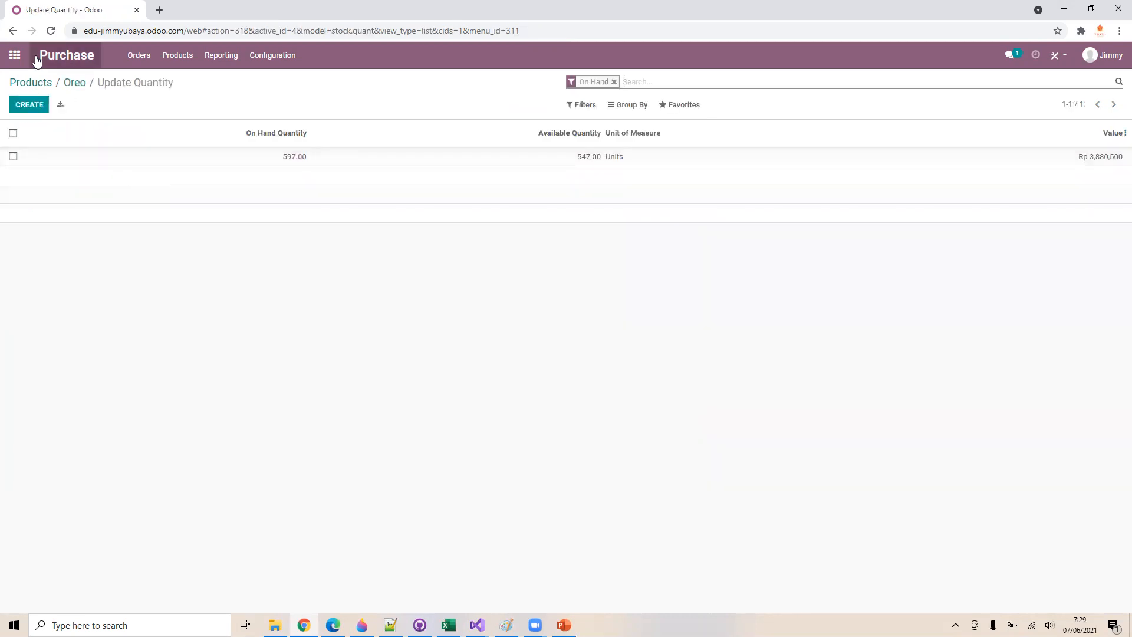
left_click(69, 85)
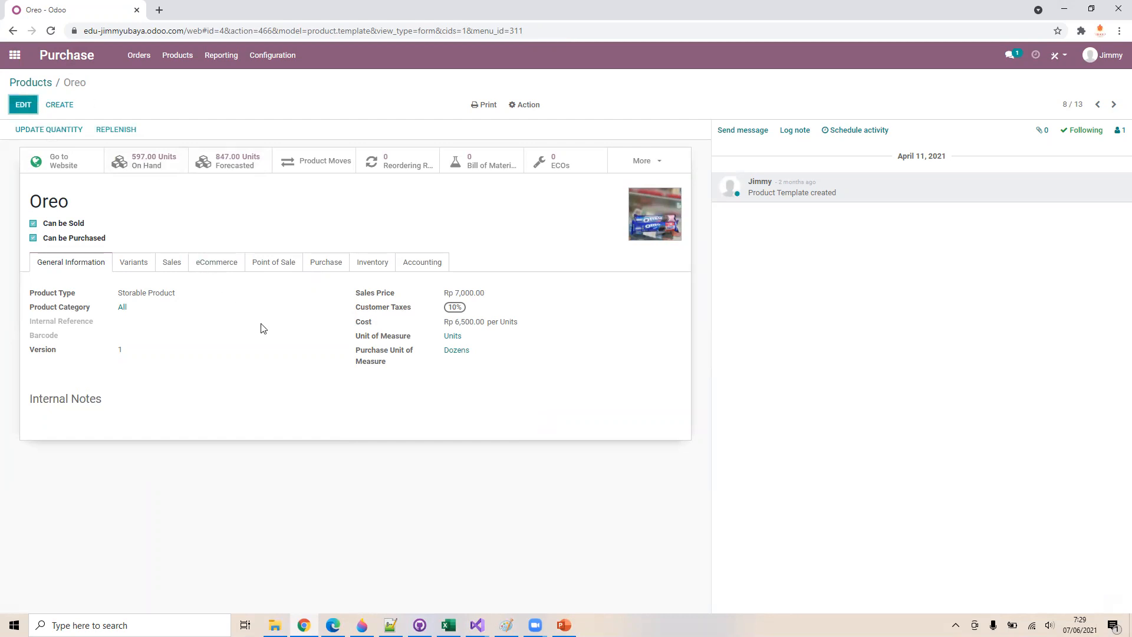
Check Oreo's sold and purchased quantities and view its inventory settings
left_click(660, 169)
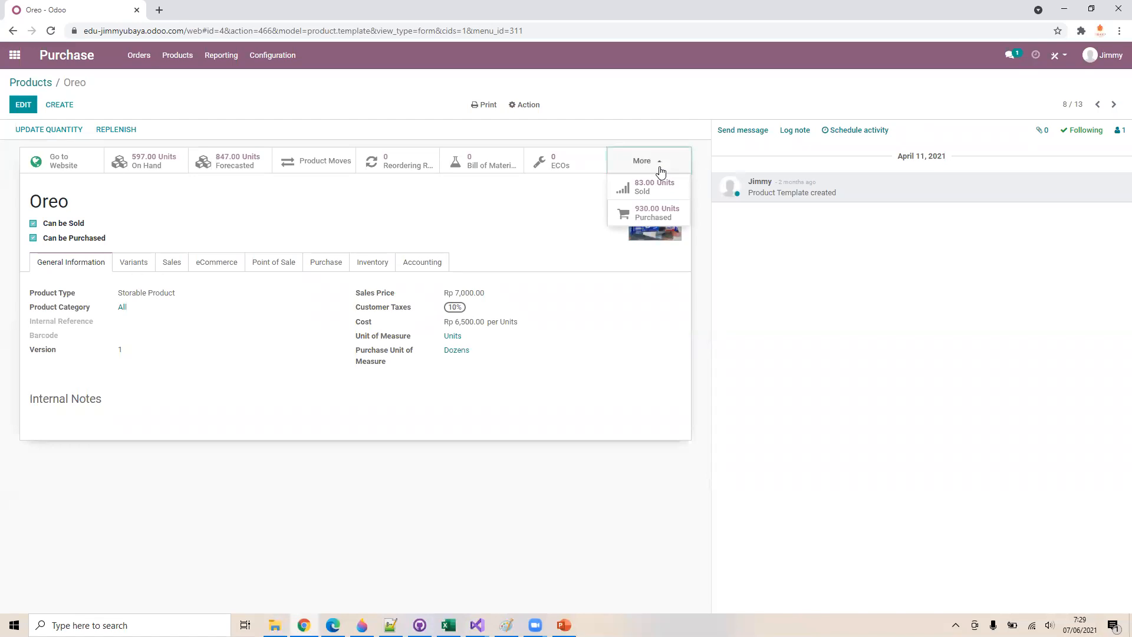
left_click(497, 212)
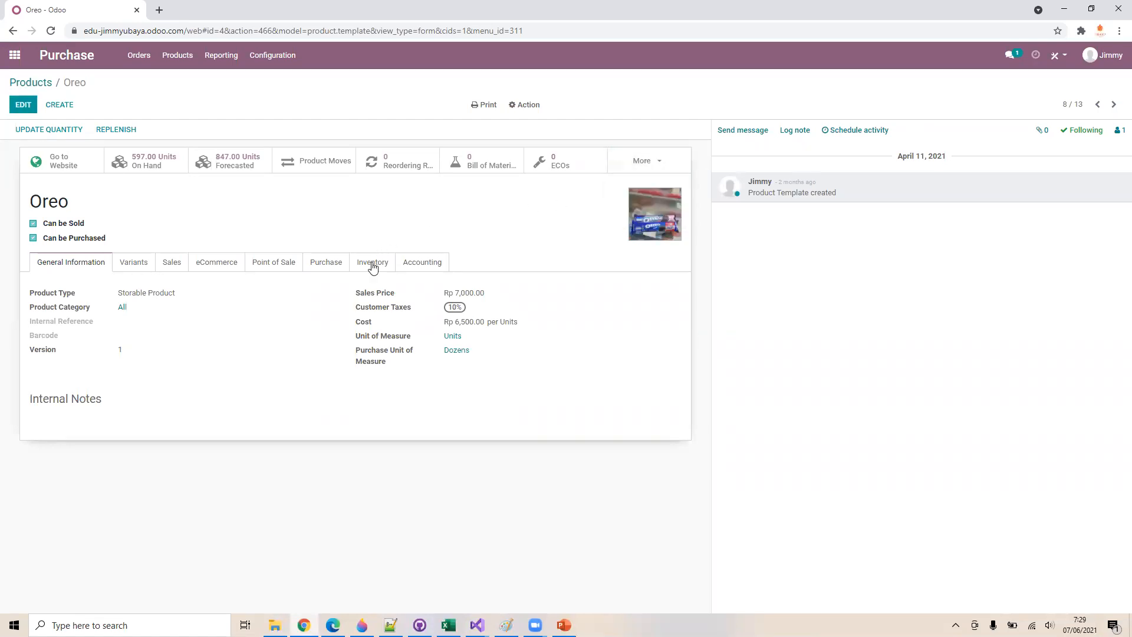
left_click(373, 269)
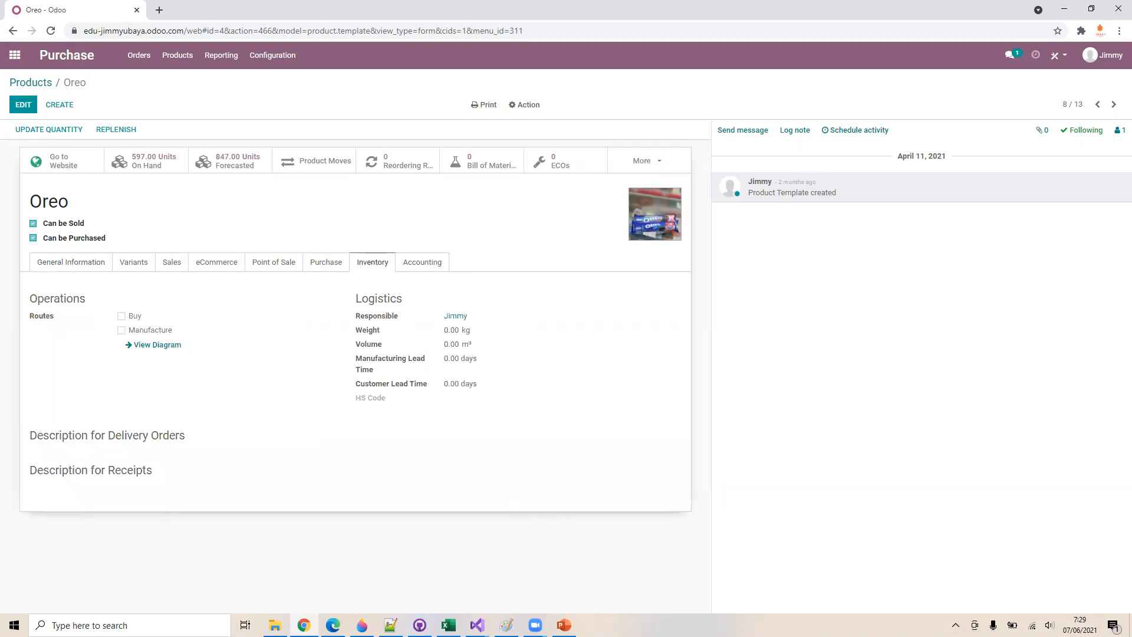
Consult the On Hand VS. Forecasted Quantity slide in PowerPoint again and return to Odoo
left_click(564, 624)
left_click(71, 414)
left_click(77, 474)
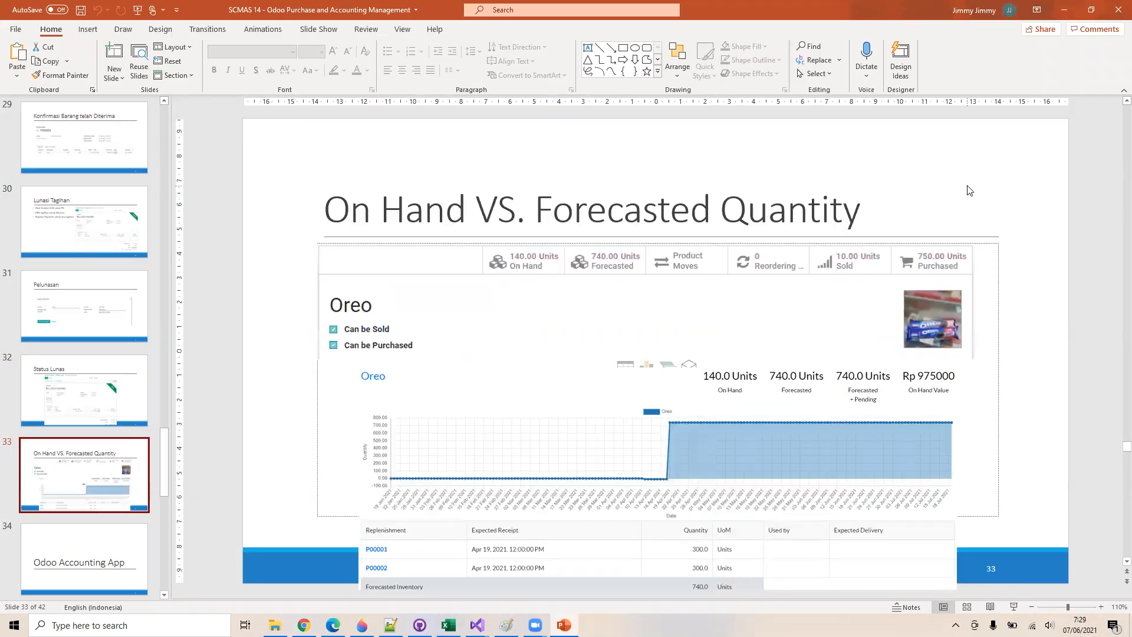
left_click(1061, 11)
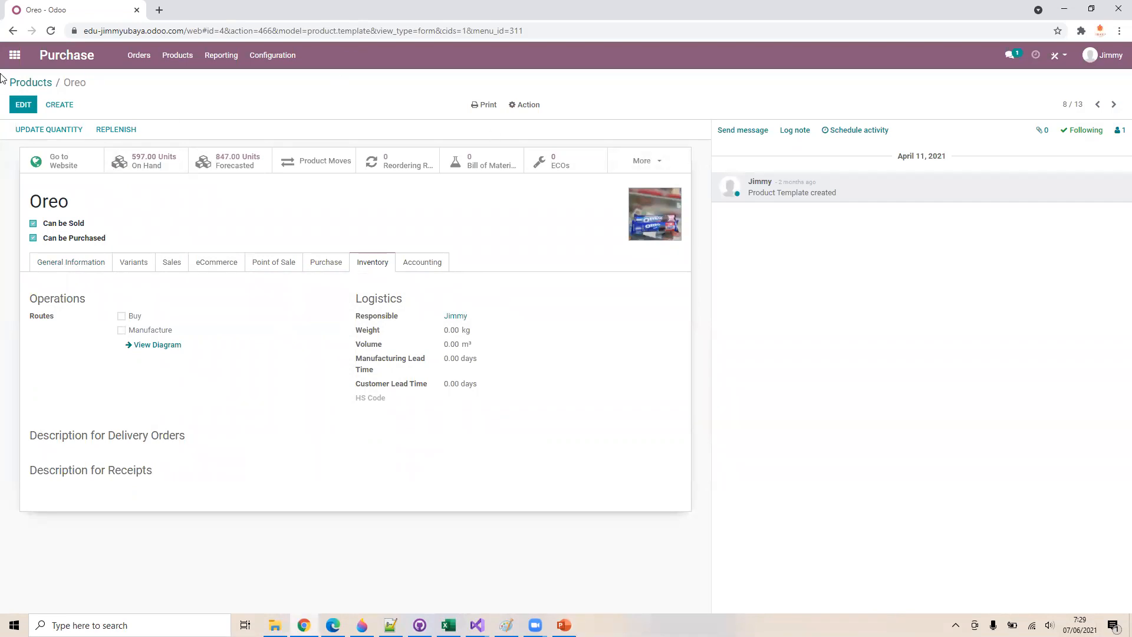
Open Oreo in the Inventory app and list its individual product moves
left_click(15, 56)
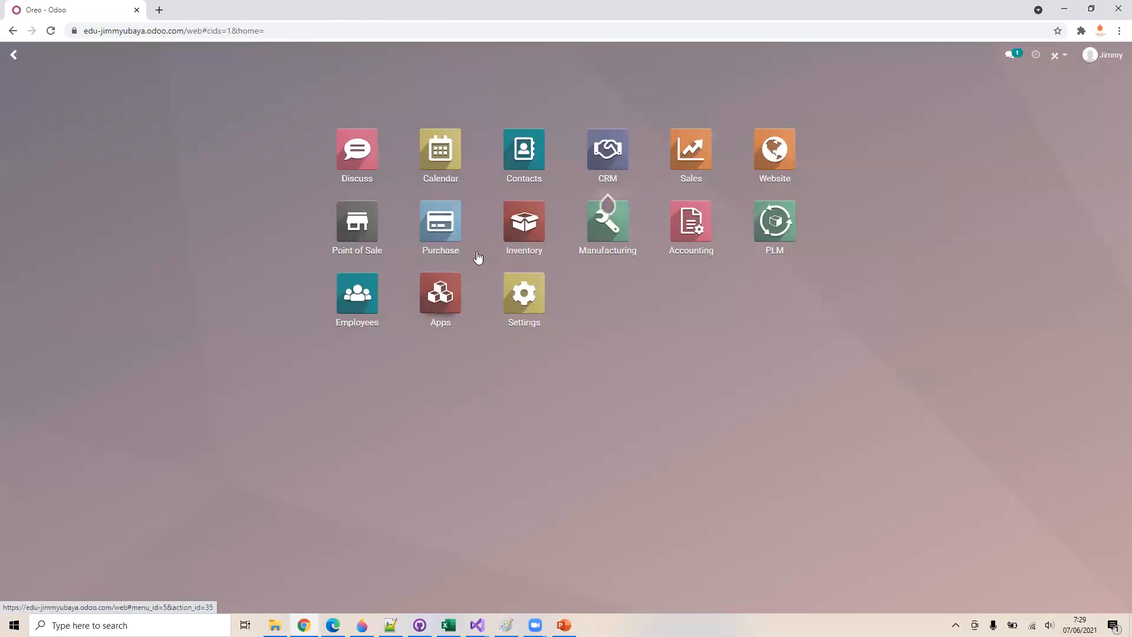
left_click(512, 247)
left_click(224, 55)
left_click(236, 82)
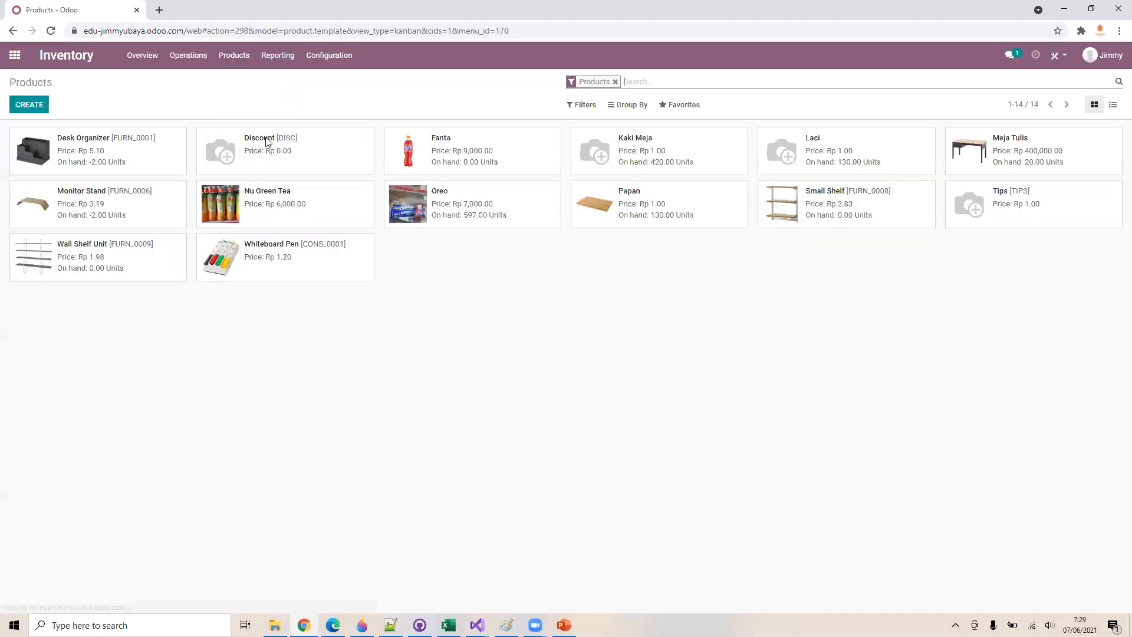
left_click(435, 203)
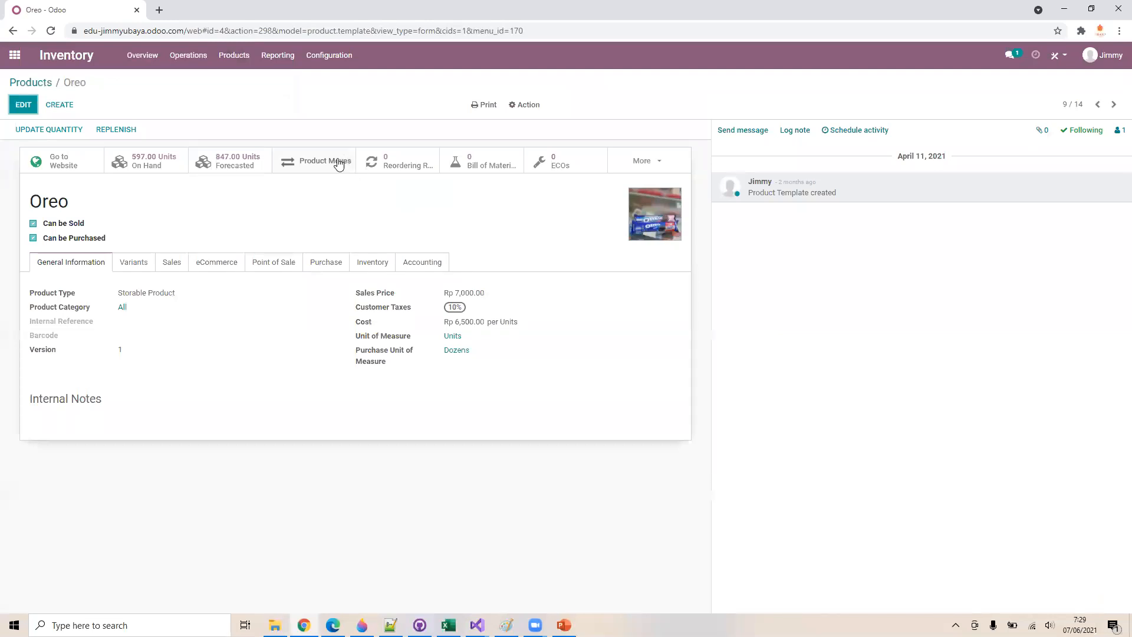
left_click(297, 172)
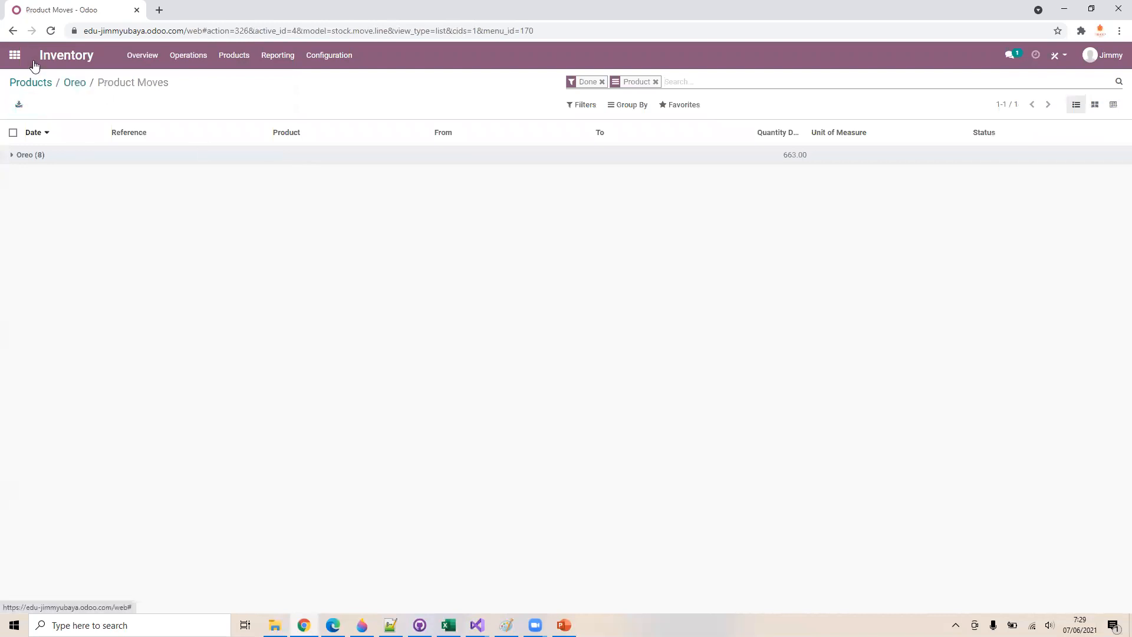
left_click(8, 160)
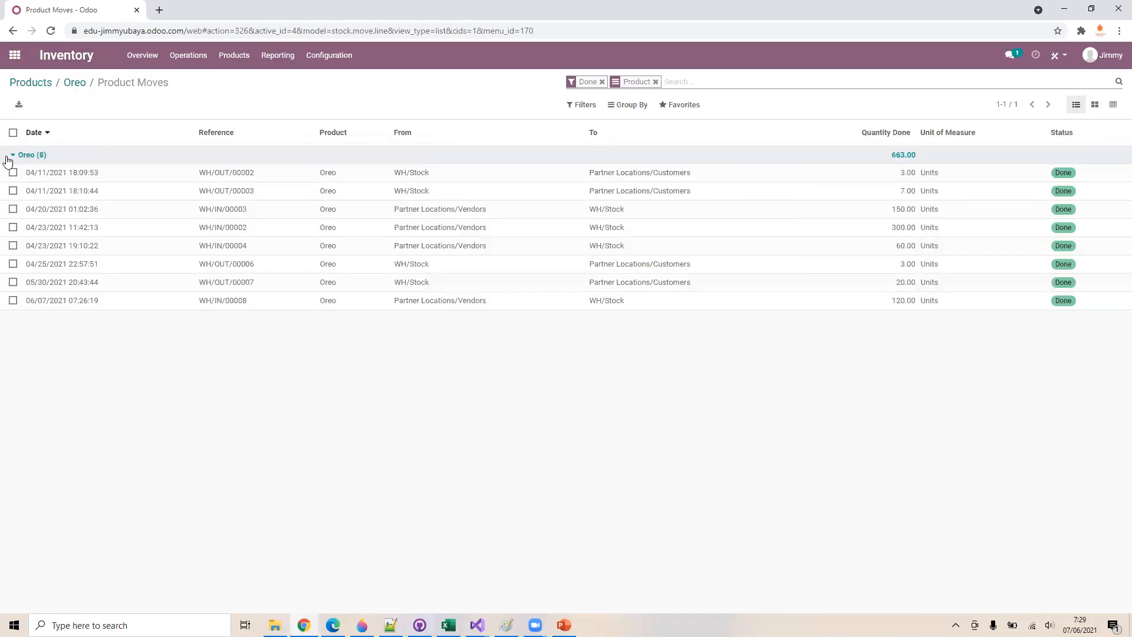
Go back to the Oreo product and inspect its on-hand quantity record without changing it
left_click(13, 31)
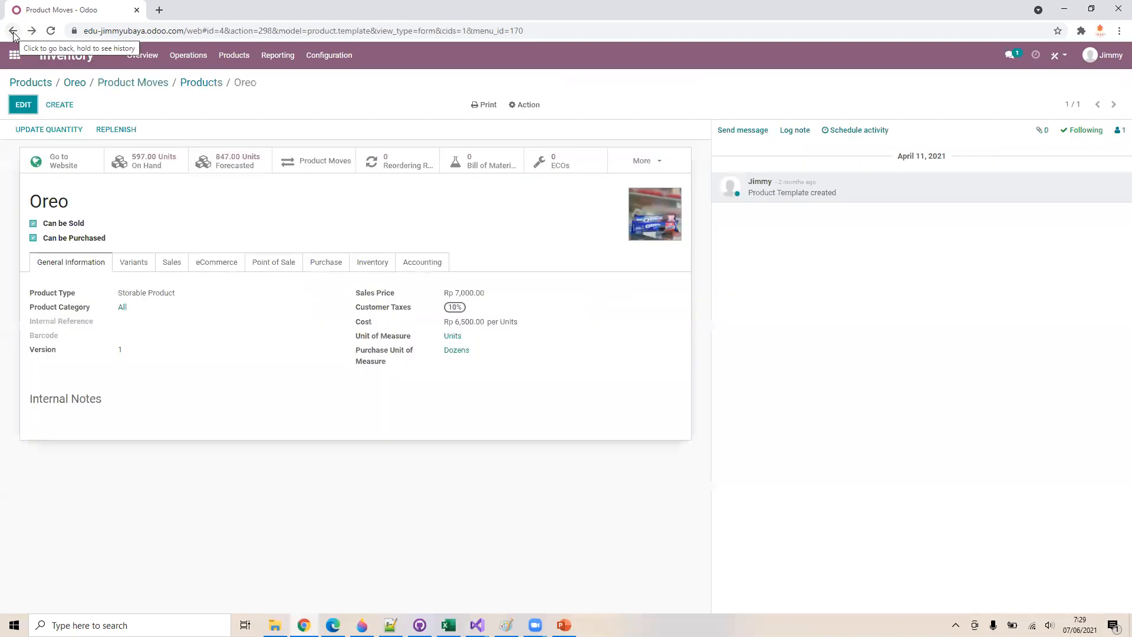
left_click(152, 165)
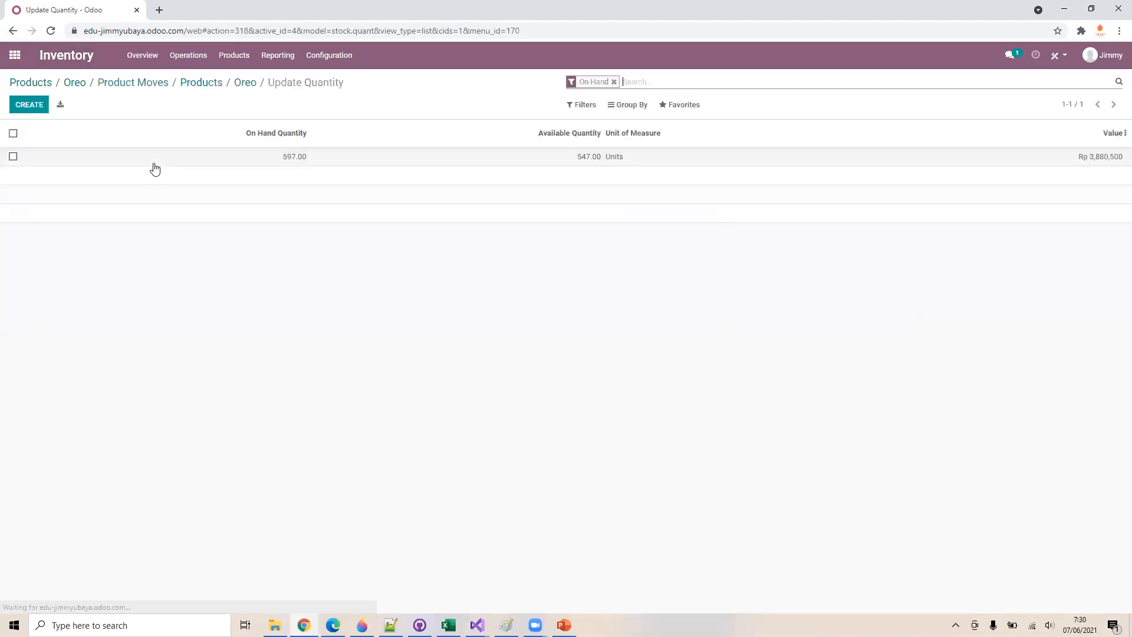
left_click(287, 159)
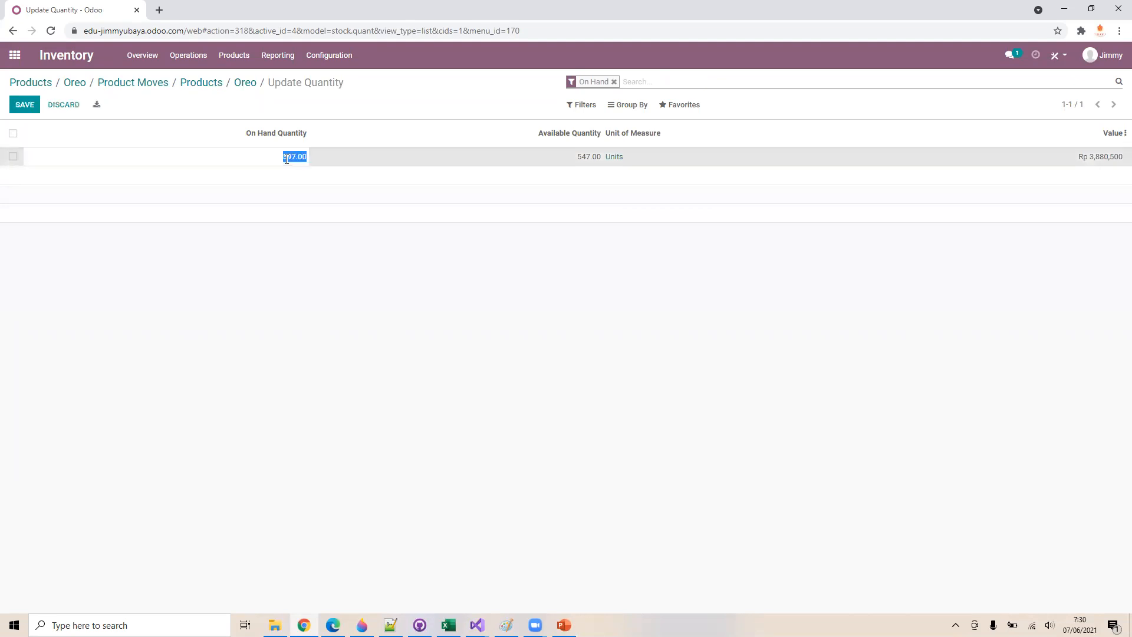
left_click(313, 246)
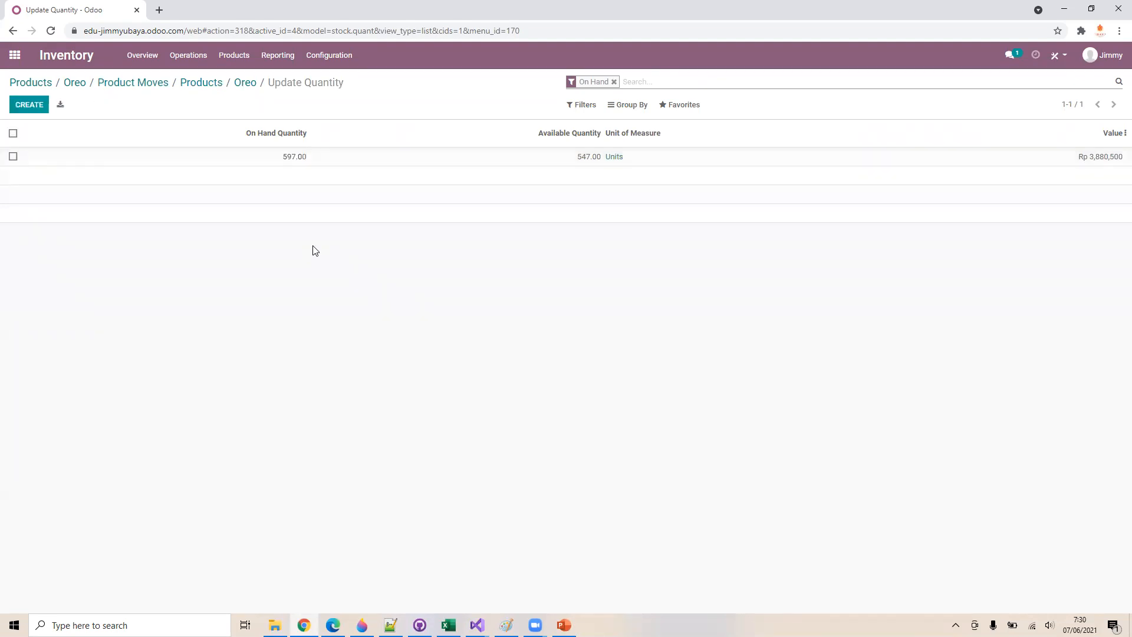
Return to the Oreo product page and open the sales analysis of its sold units
left_click(250, 82)
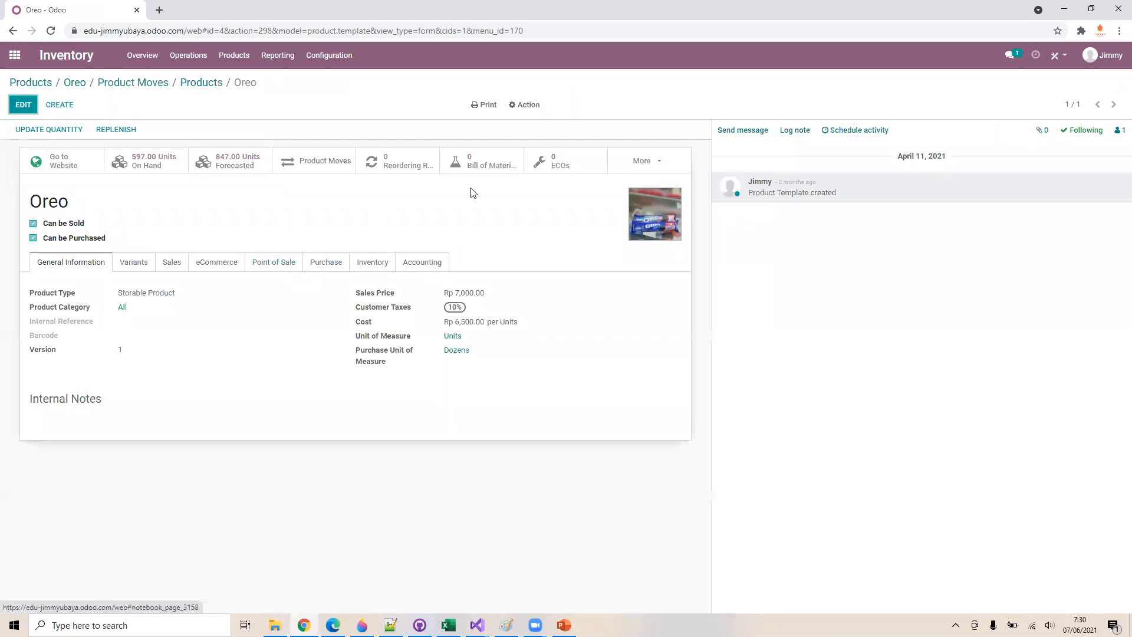
left_click(646, 161)
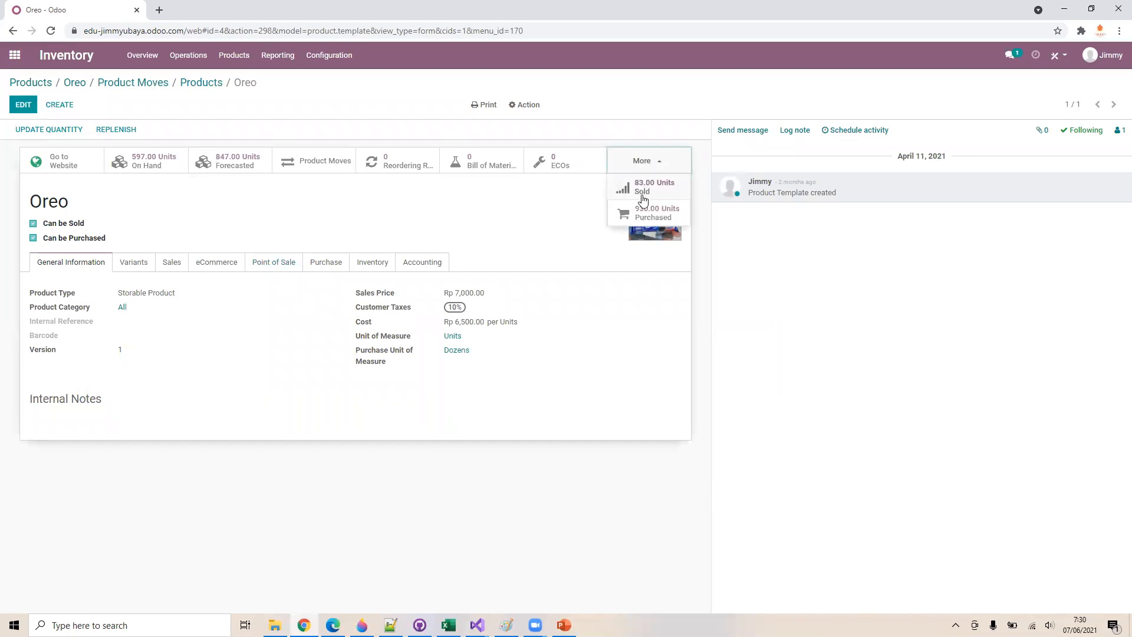
left_click(642, 197)
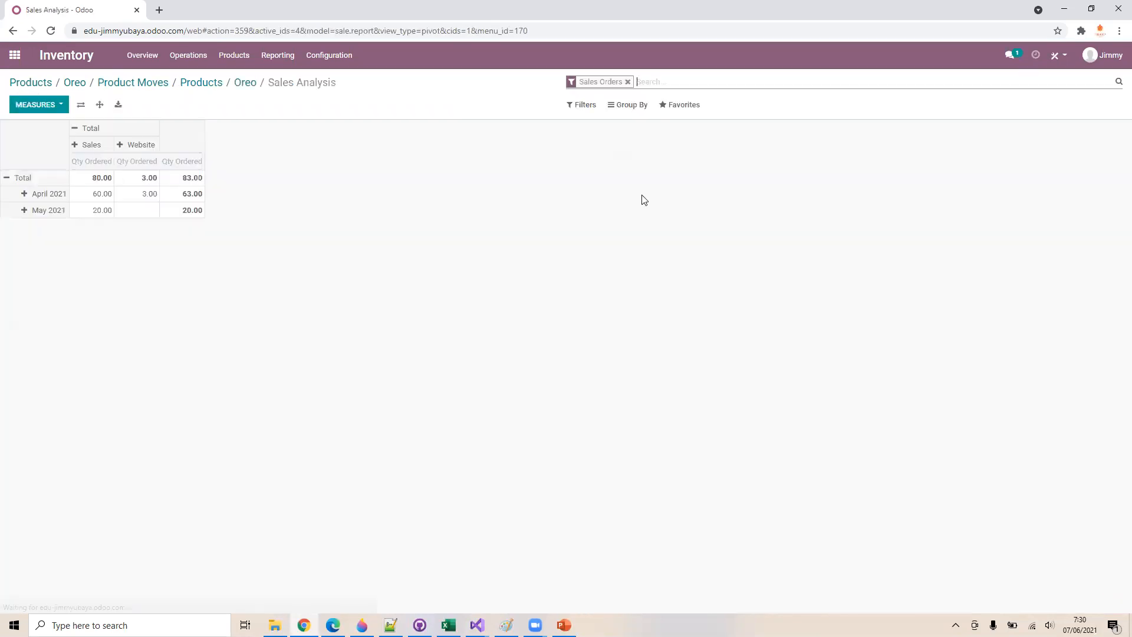
Return to the Oreo product, review its inventory settings and reopen its on-hand quantity record
left_click(240, 83)
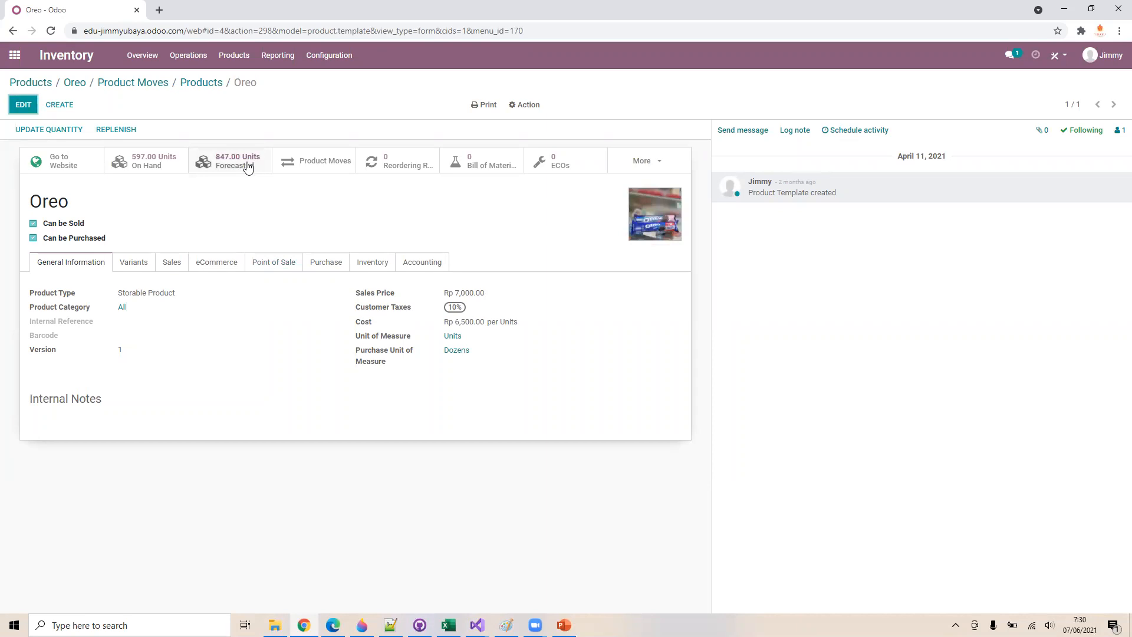
left_click(372, 264)
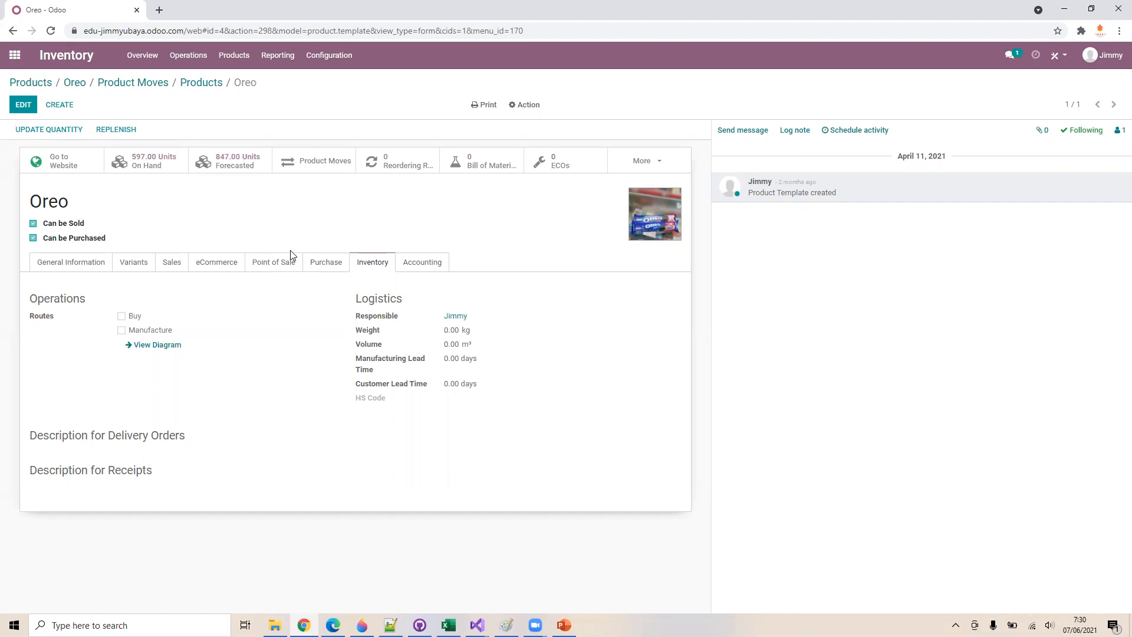
left_click(228, 59)
left_click(222, 215)
left_click(147, 158)
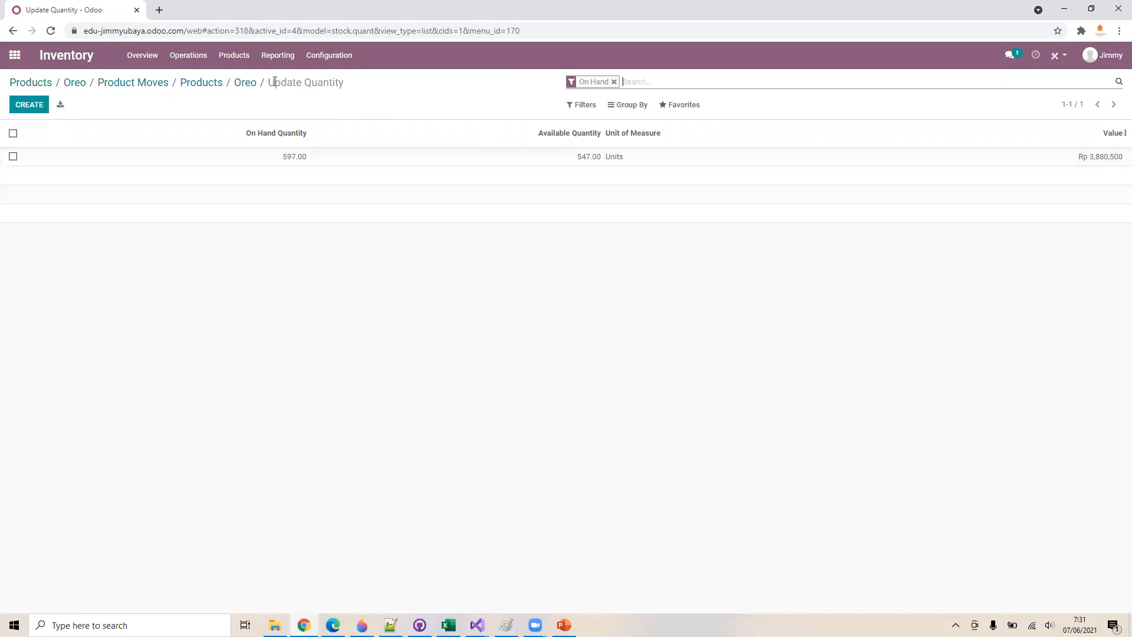
Open the Inventory Report and examine Oreo's on-hand and available stock in WH/Stock
left_click(271, 56)
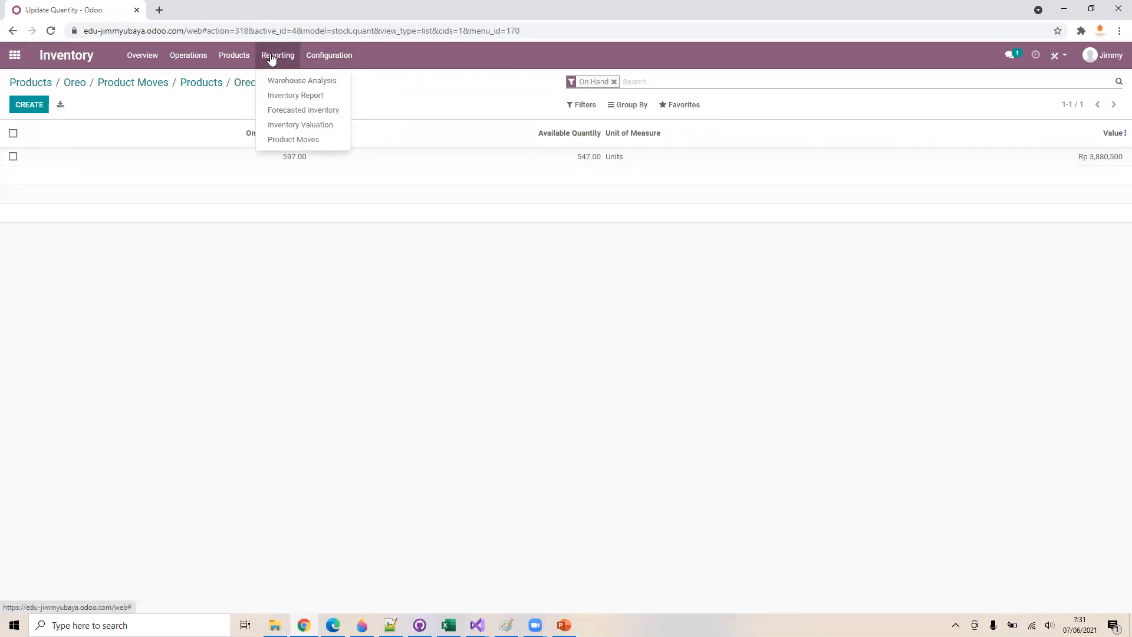
left_click(282, 99)
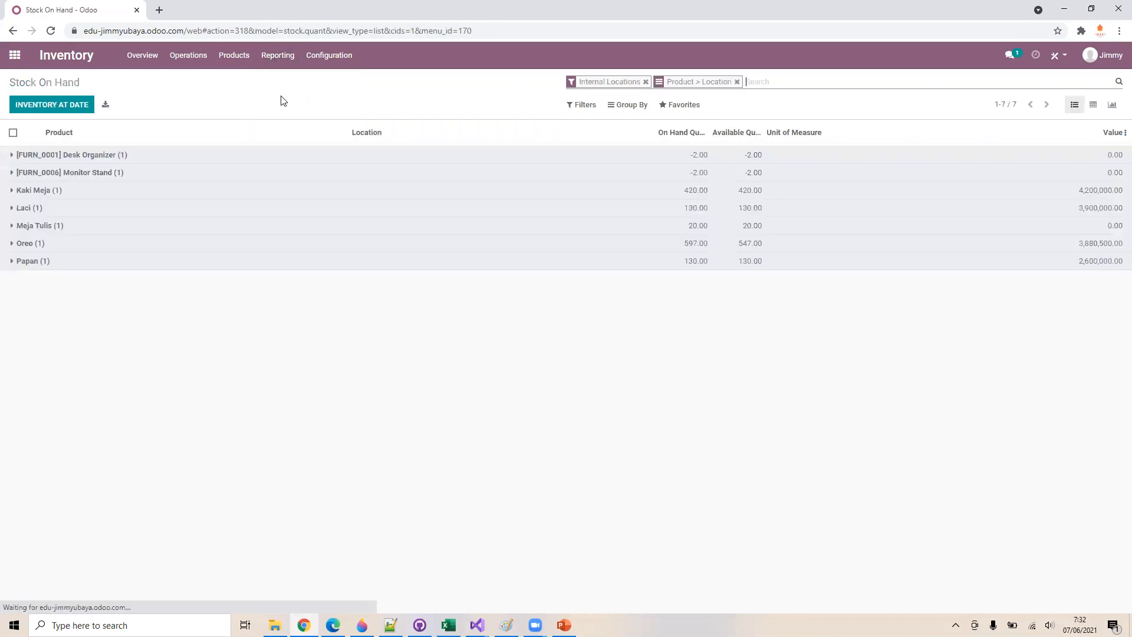
left_click(22, 244)
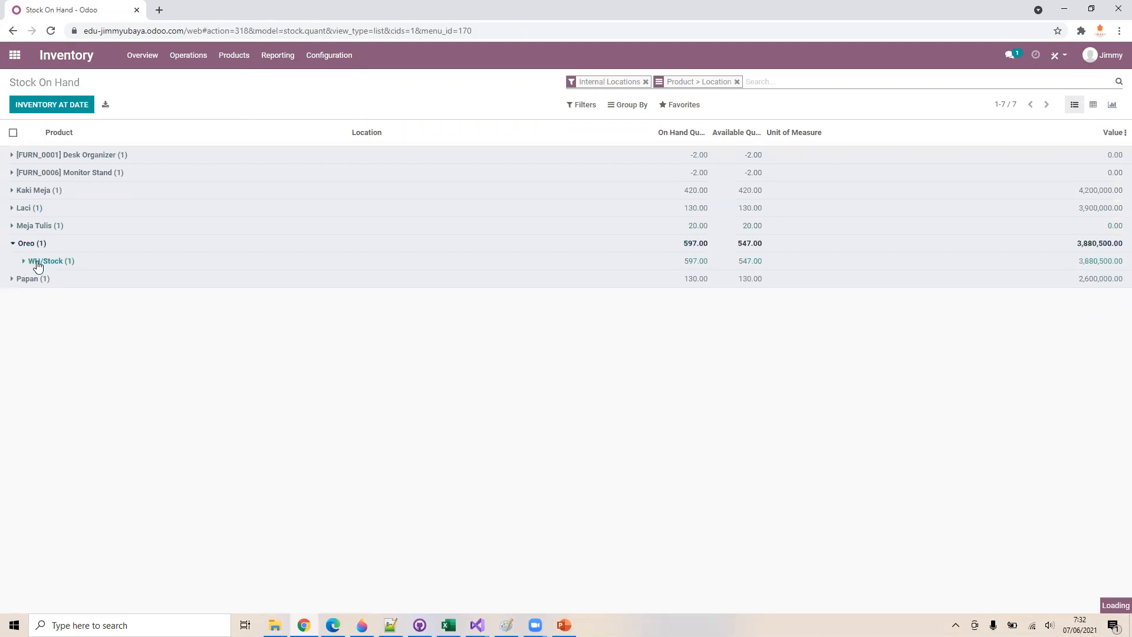
left_click(36, 263)
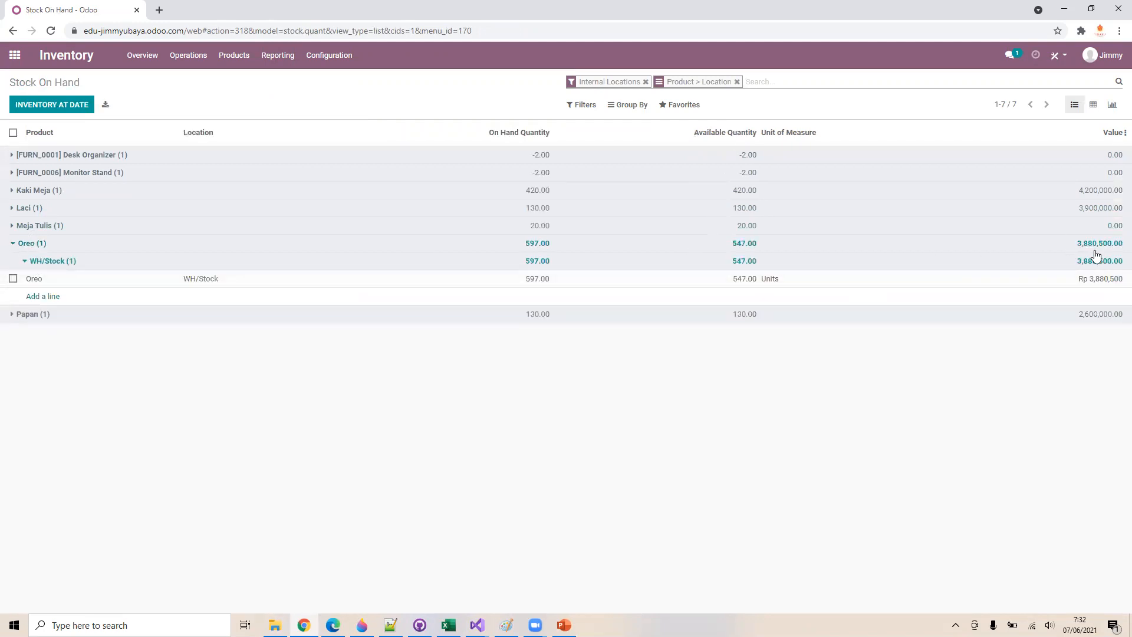
left_click(748, 264)
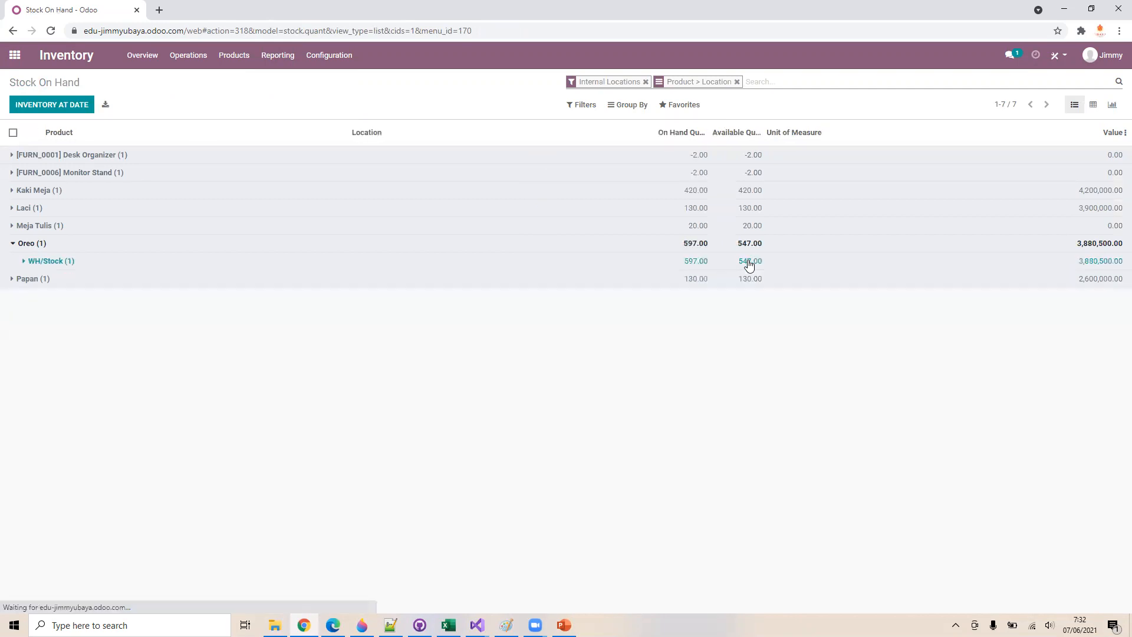
Go through the Inventory Overview to the product list, open Oreo and show its on-hand quantity record
left_click(185, 59)
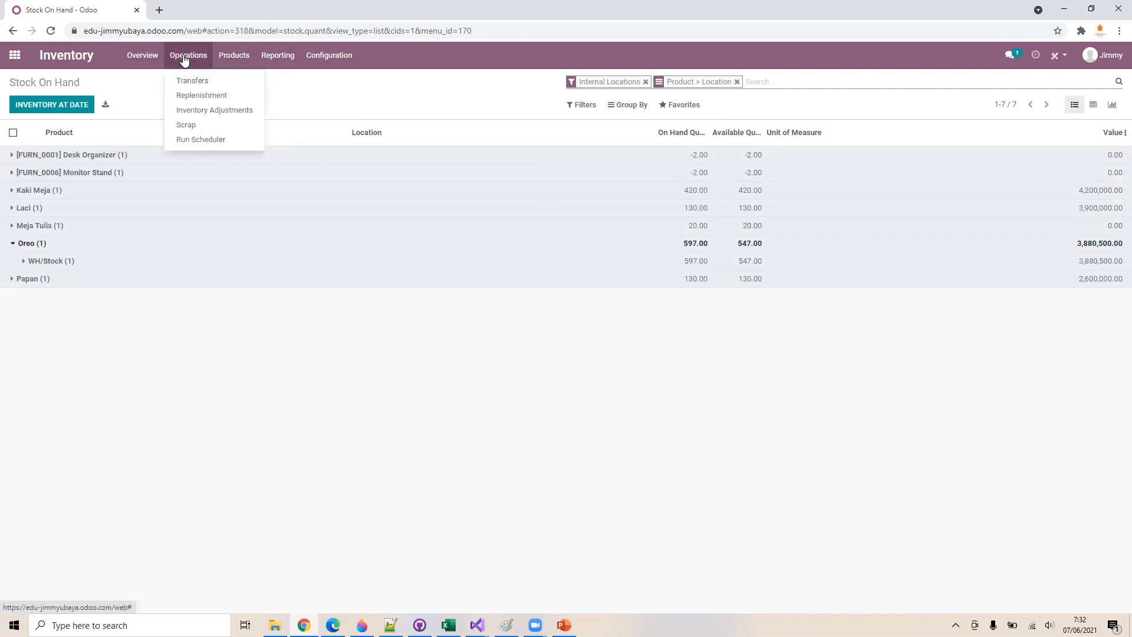
left_click(151, 56)
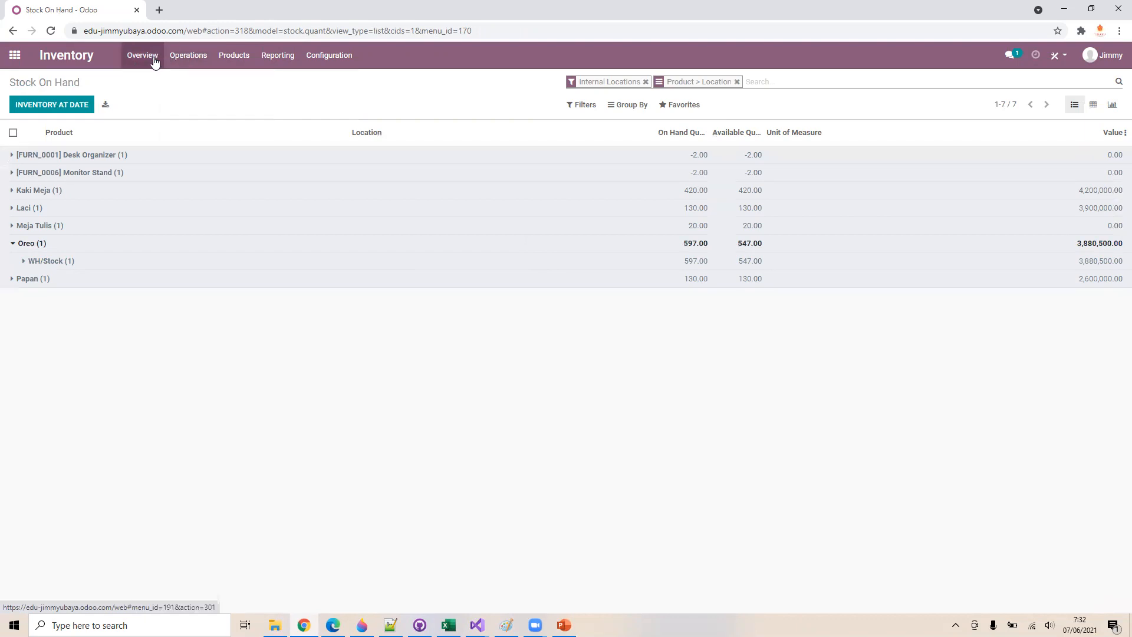
left_click(231, 59)
left_click(223, 63)
left_click(223, 62)
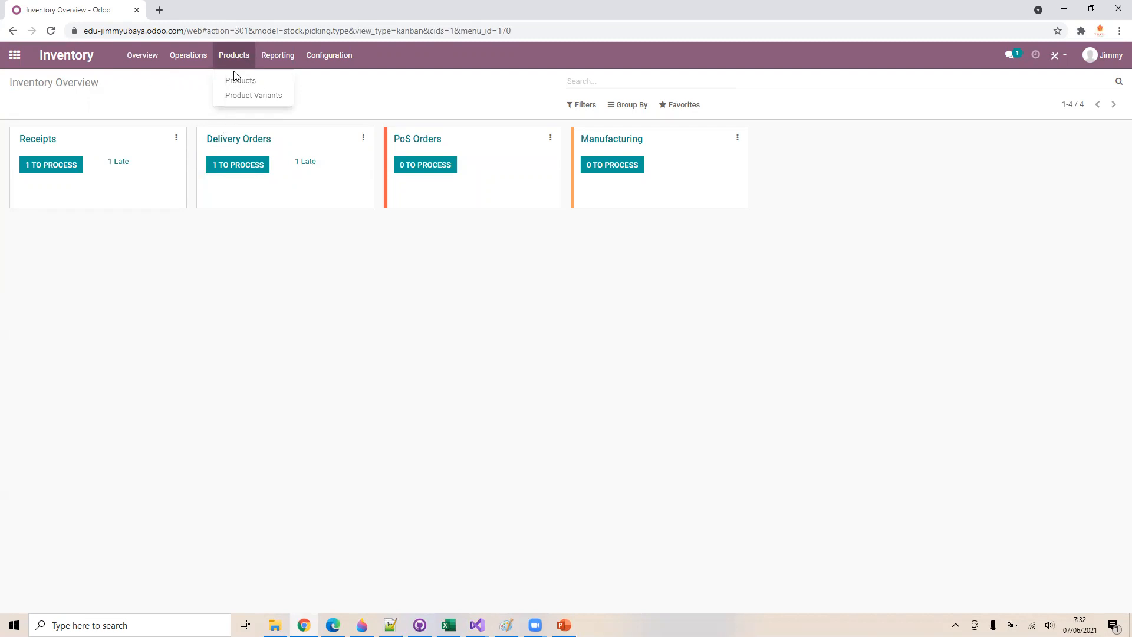
left_click(236, 80)
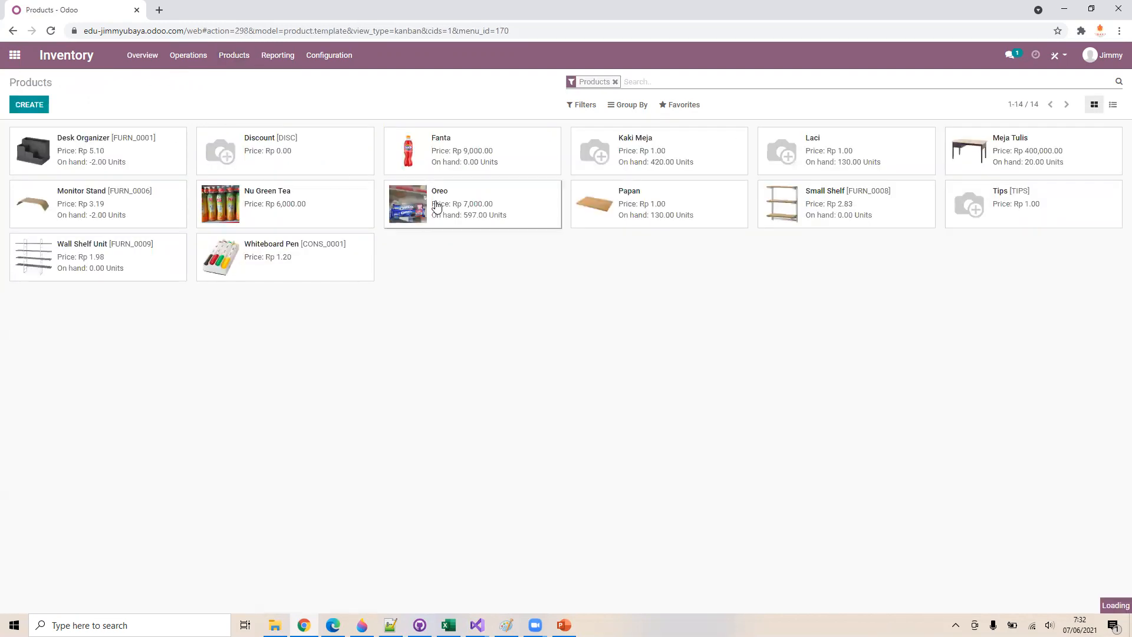
left_click(436, 206)
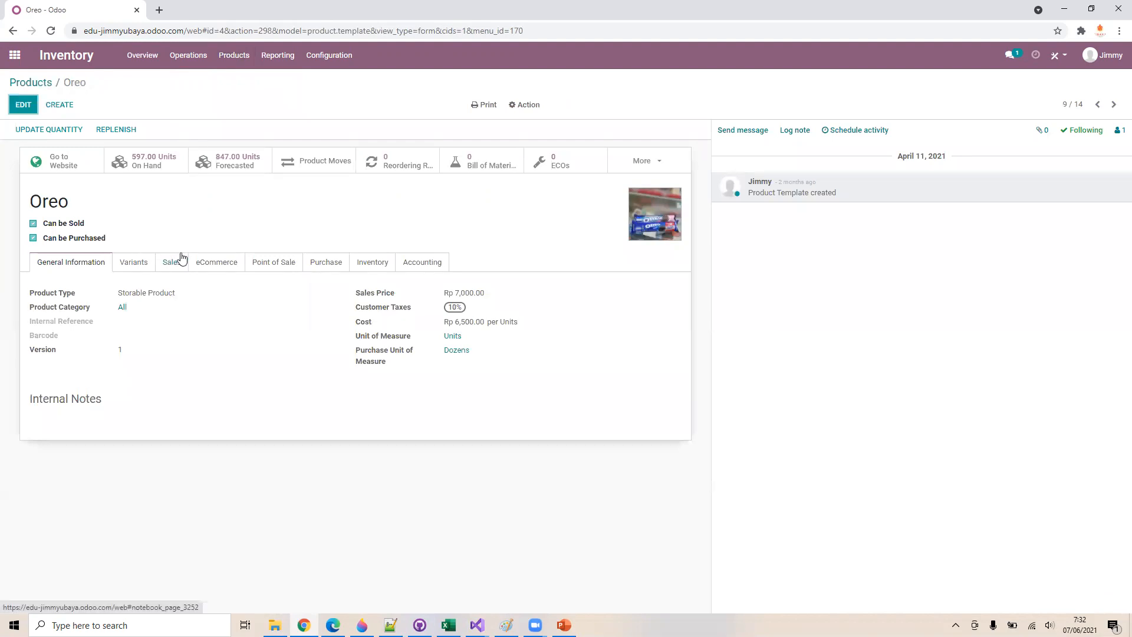
left_click(155, 170)
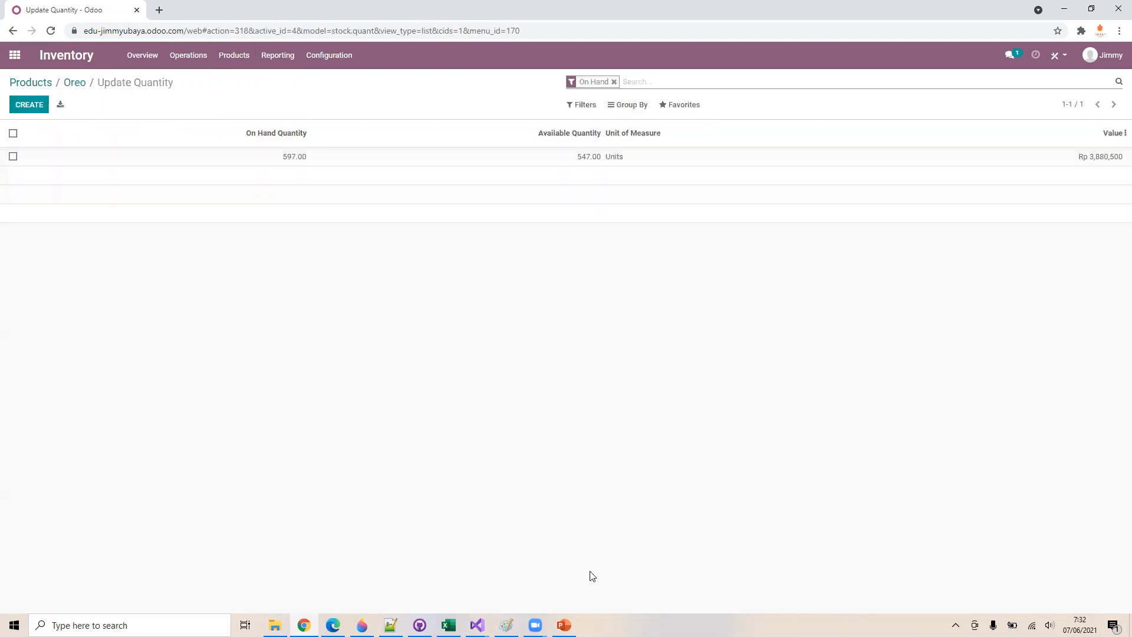
Switch to PowerPoint and display slide 33, On Hand VS. Forecasted Quantity
left_click(564, 625)
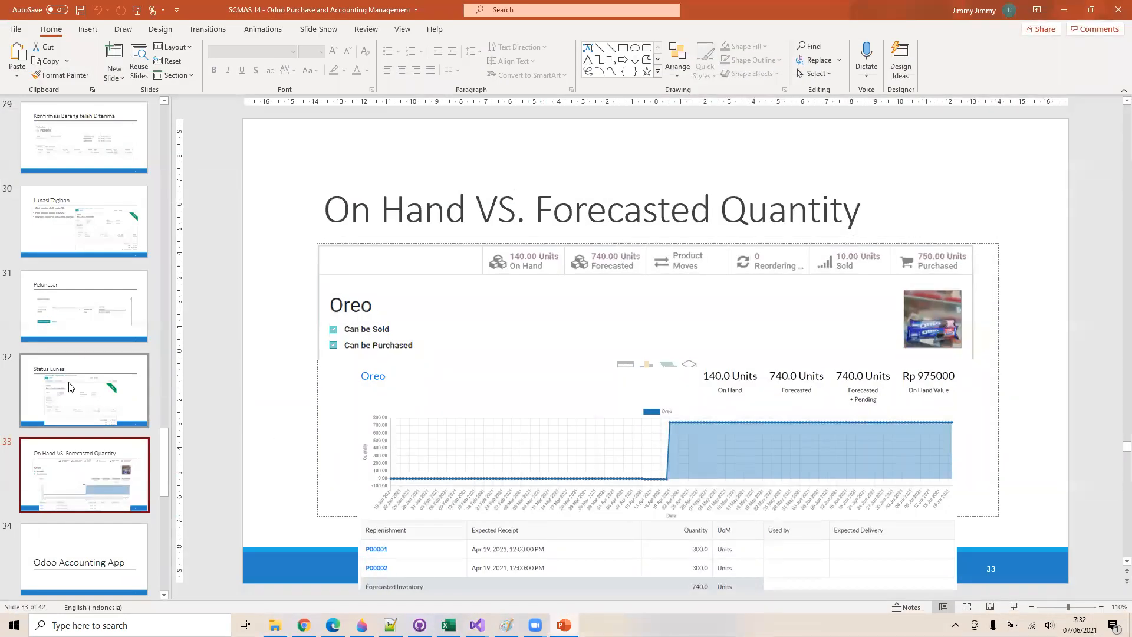
scroll(430, 448, "down", 1)
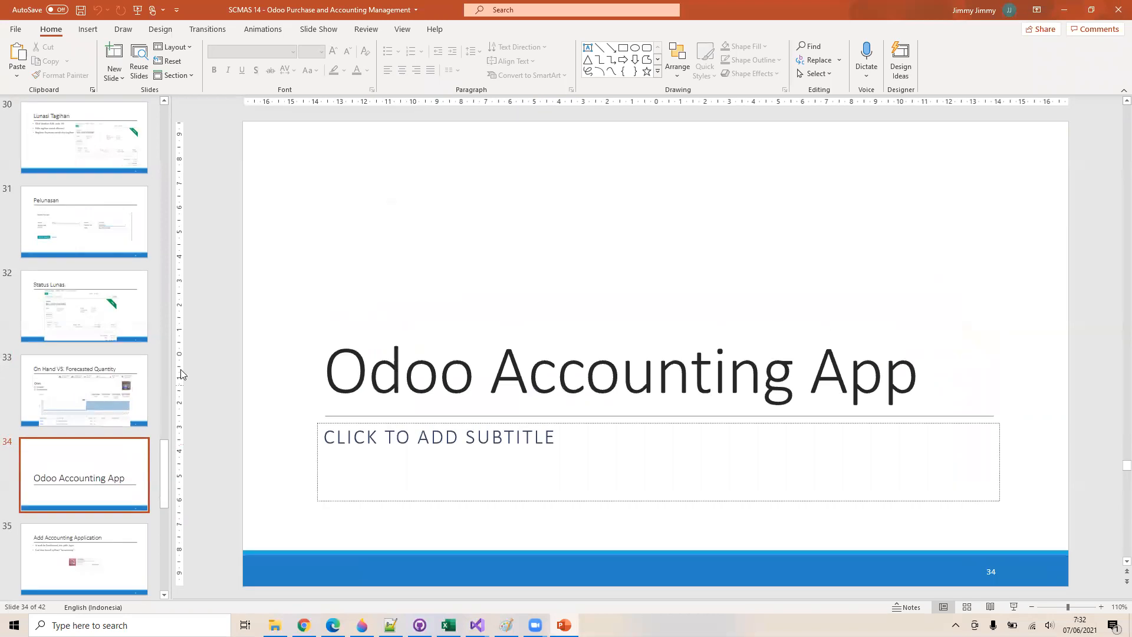
left_click(105, 394)
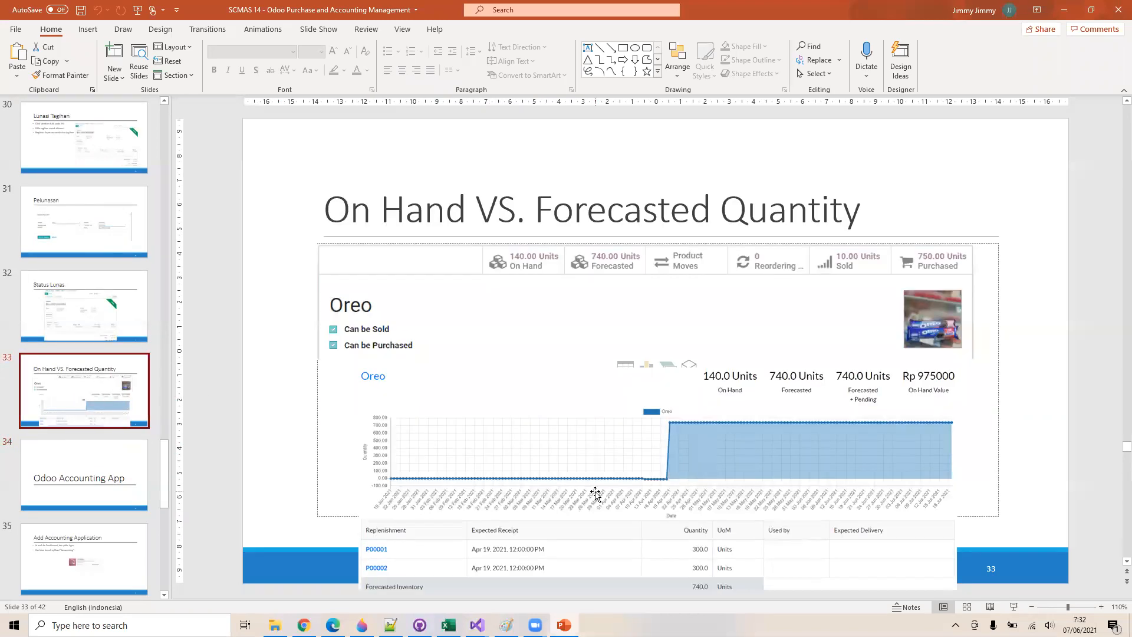
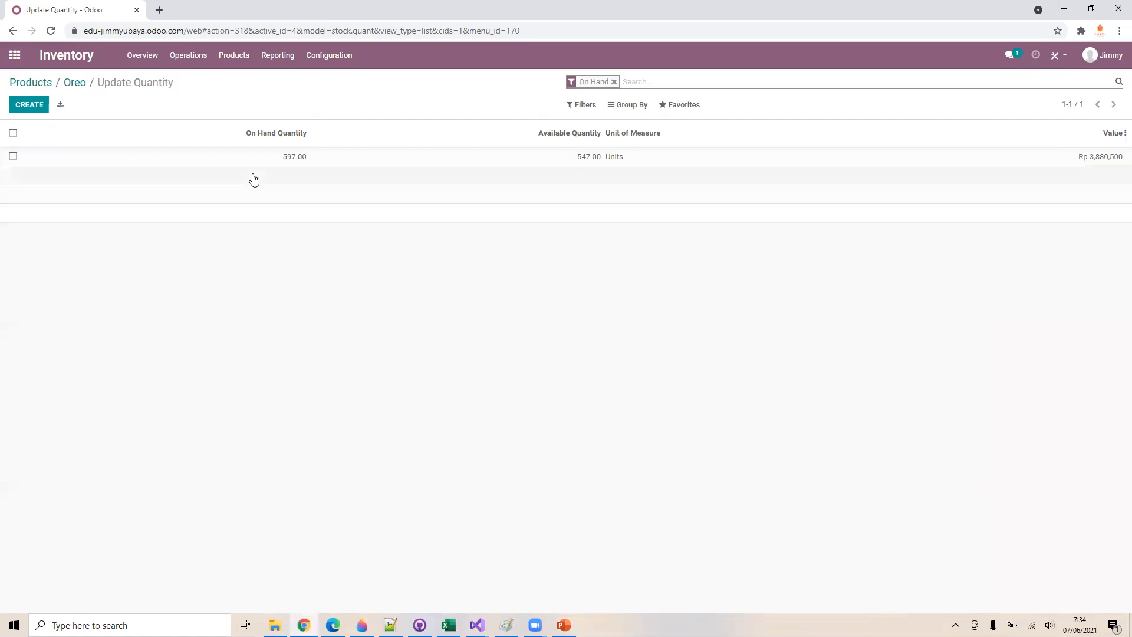
Return to the Oreo product page and review its inventory, accounting, eCommerce, sales and general information
left_click(248, 60)
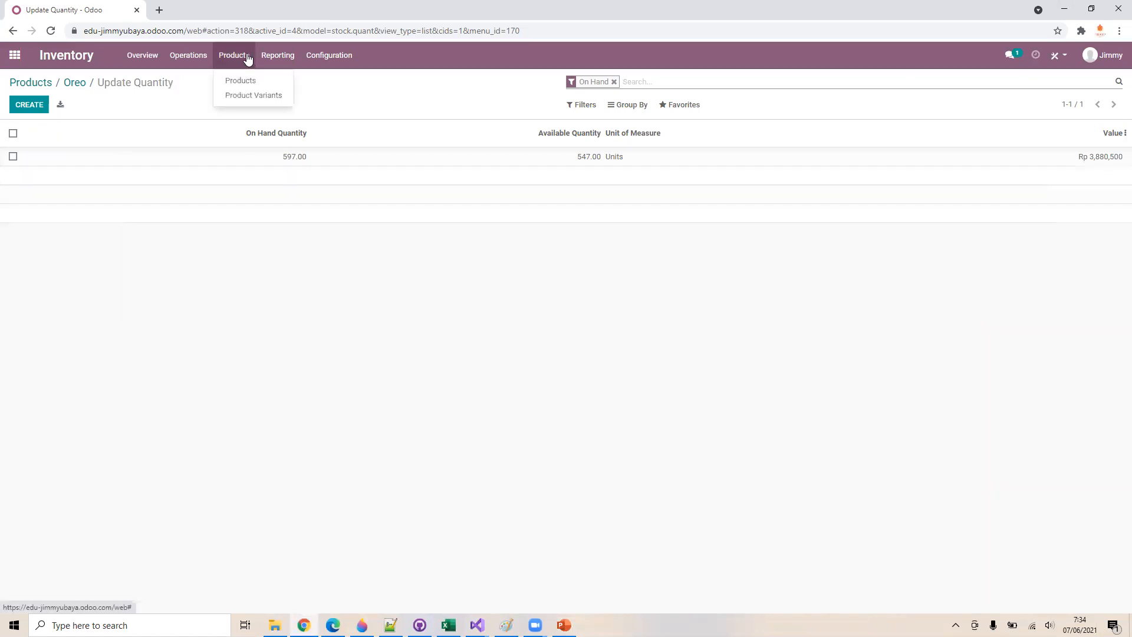
left_click(75, 83)
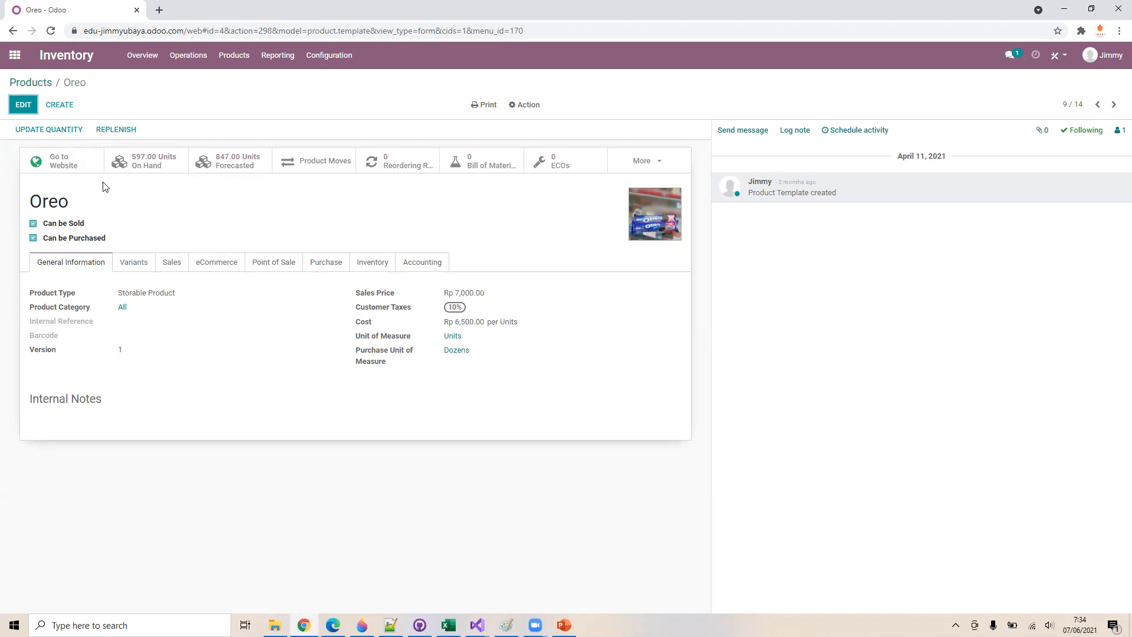
left_click(374, 269)
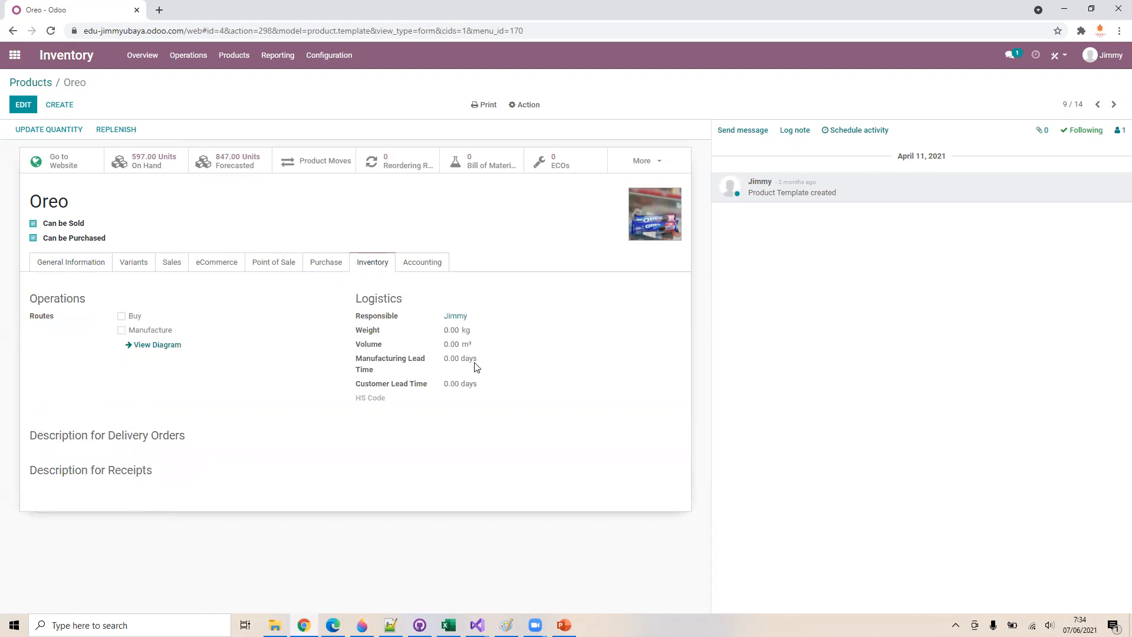
left_click(429, 270)
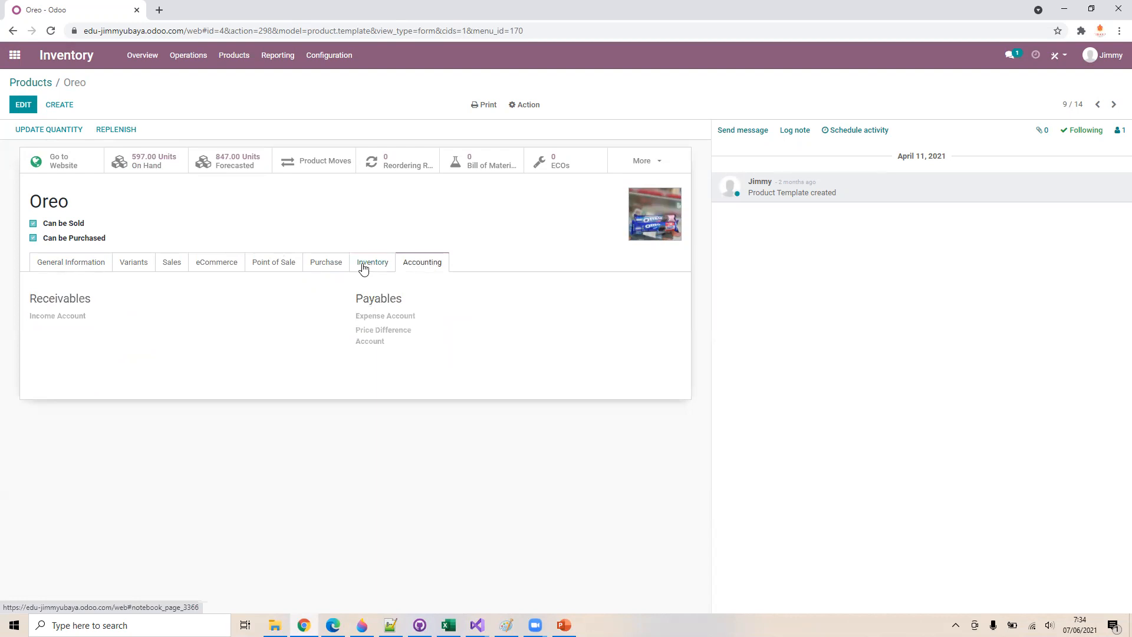
left_click(271, 262)
left_click(220, 265)
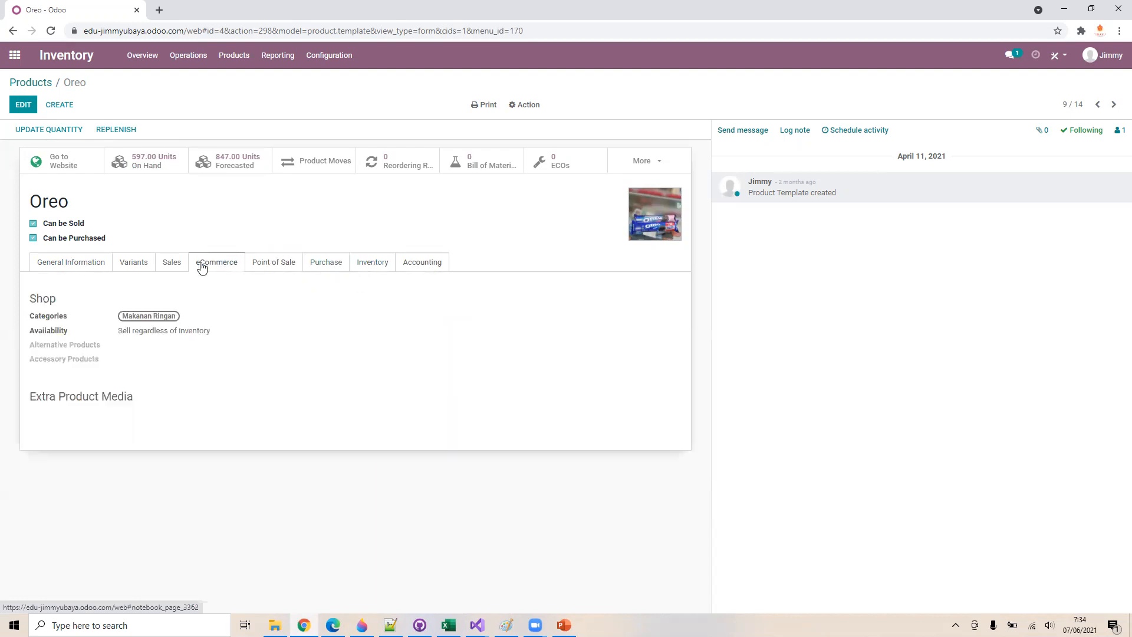
left_click(156, 266)
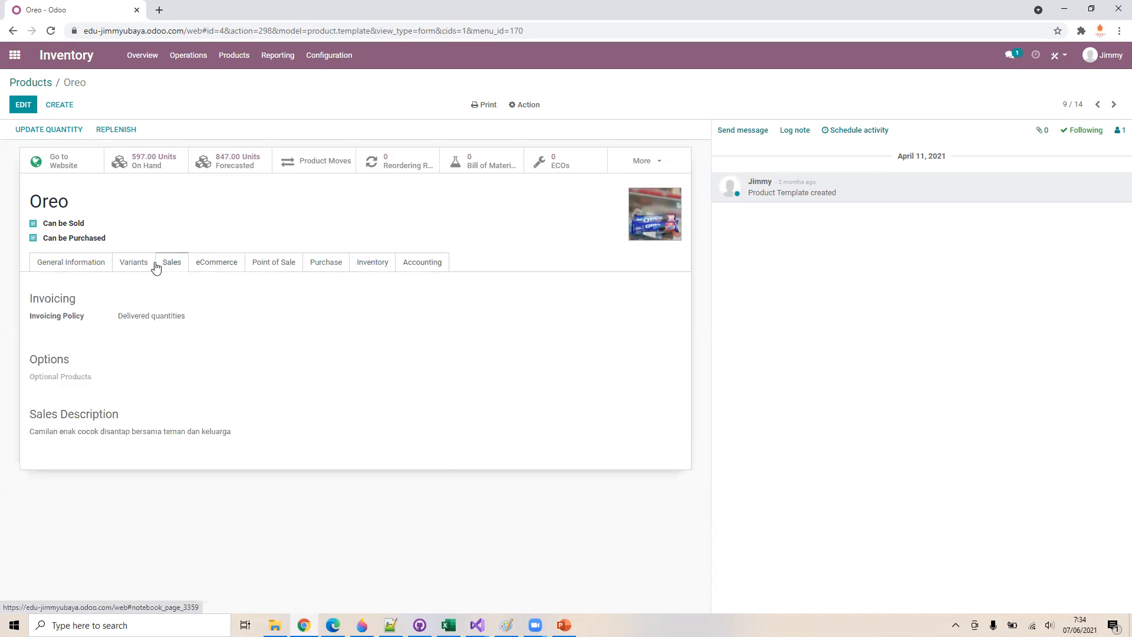
left_click(94, 263)
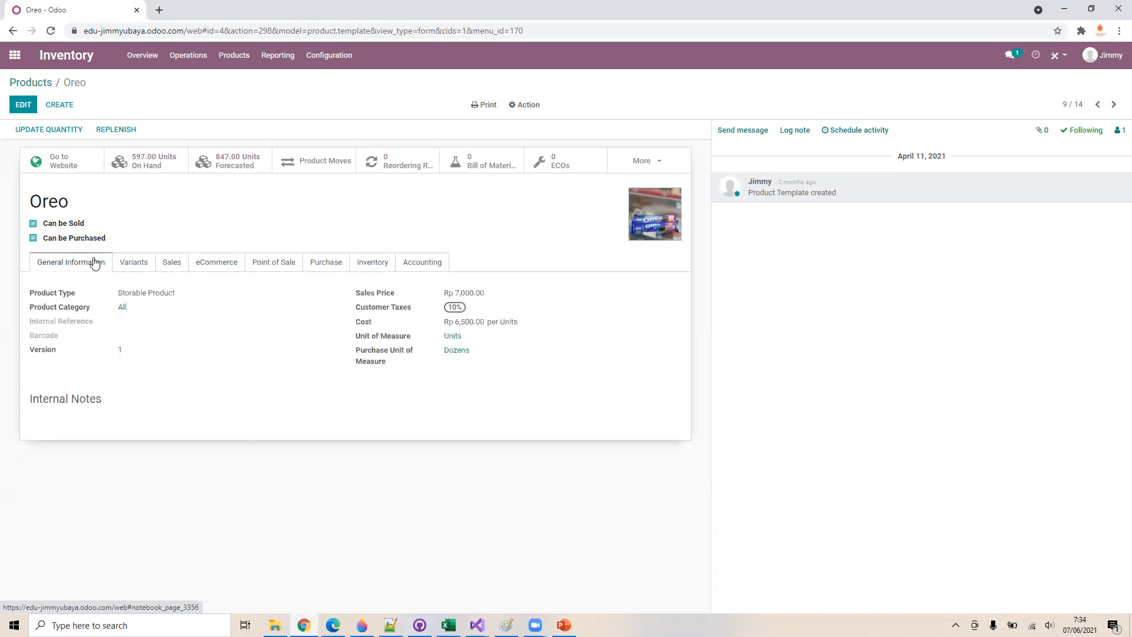
Open the sales analysis of Oreo's sold units and check the grouping options for a month without applying any
left_click(677, 160)
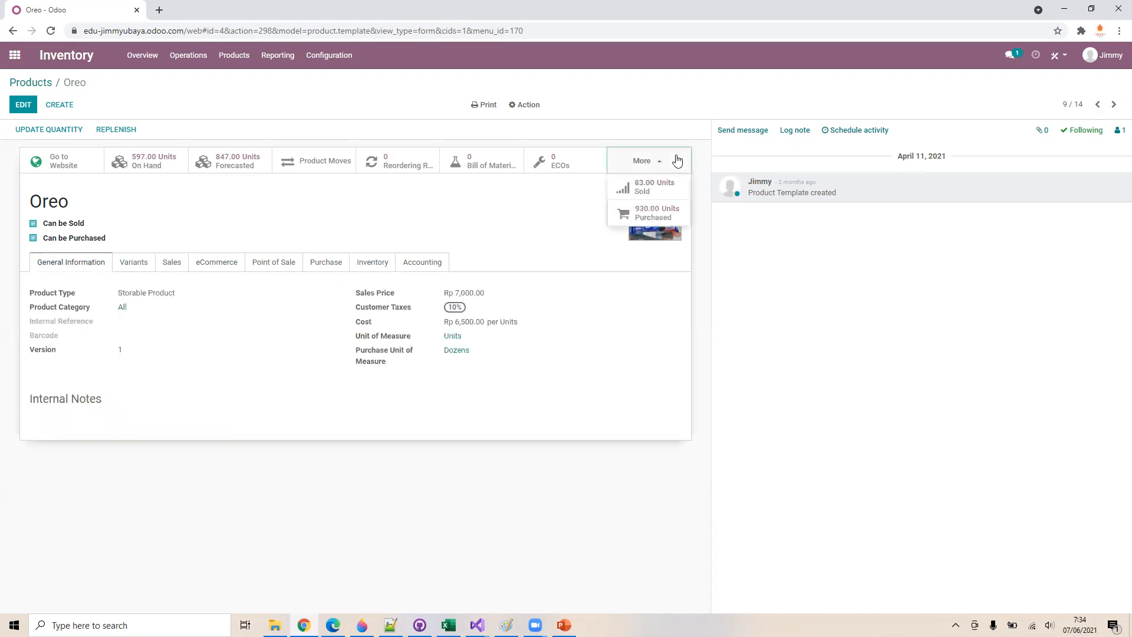
left_click(647, 183)
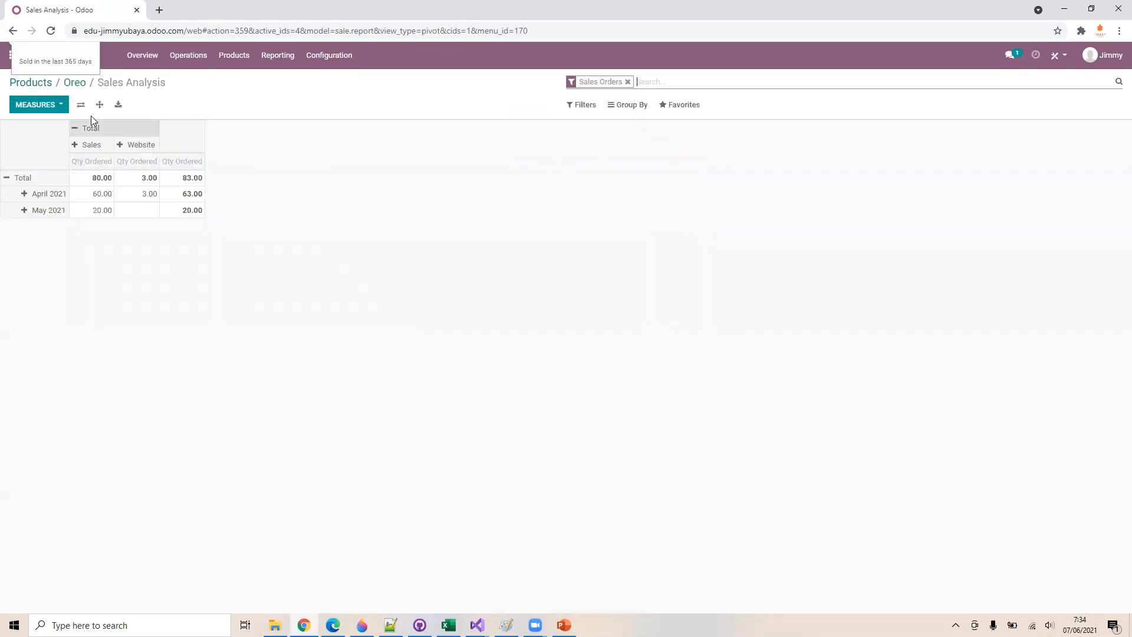
left_click(25, 194)
left_click(15, 210)
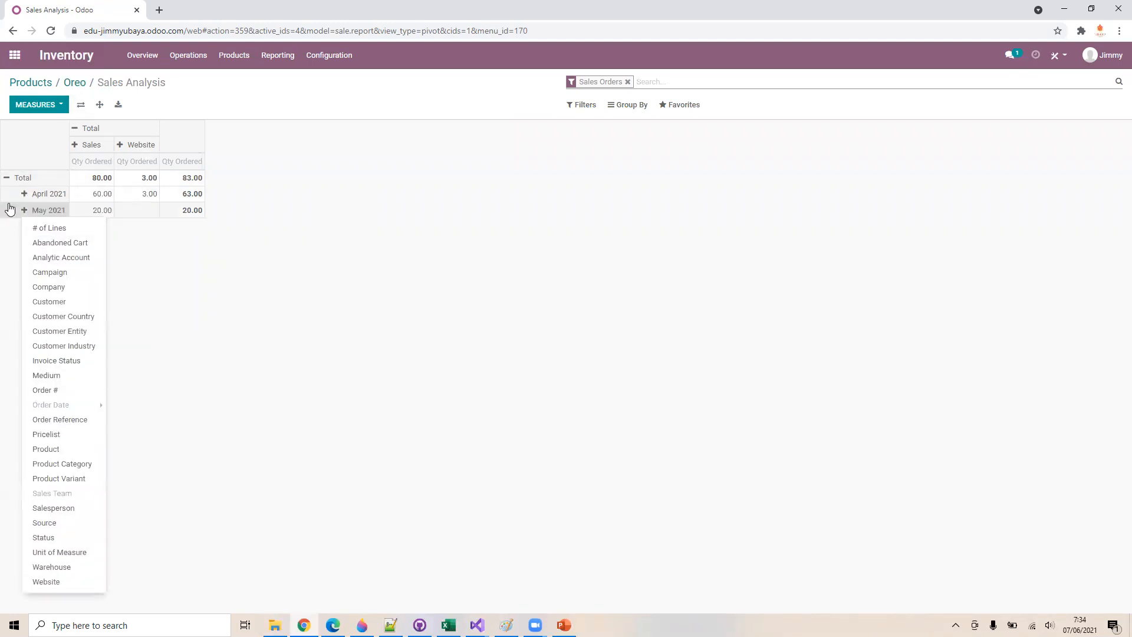
left_click(285, 156)
Go back to the Inventory Overview and reopen the Oreo product from the product list
left_click(279, 59)
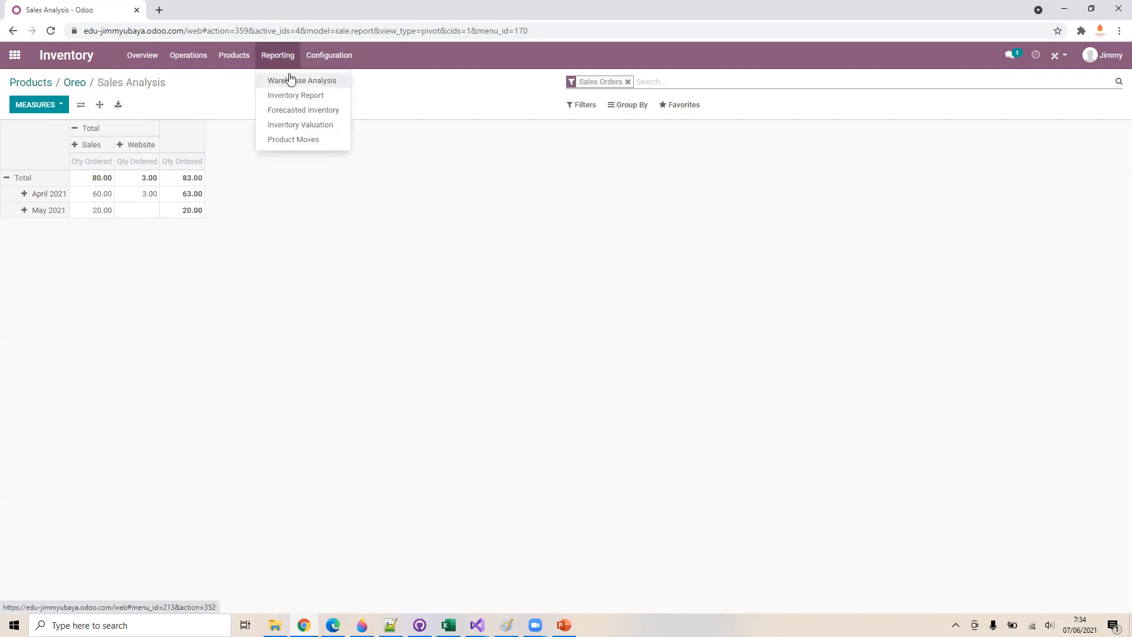
mouse_move(185, 61)
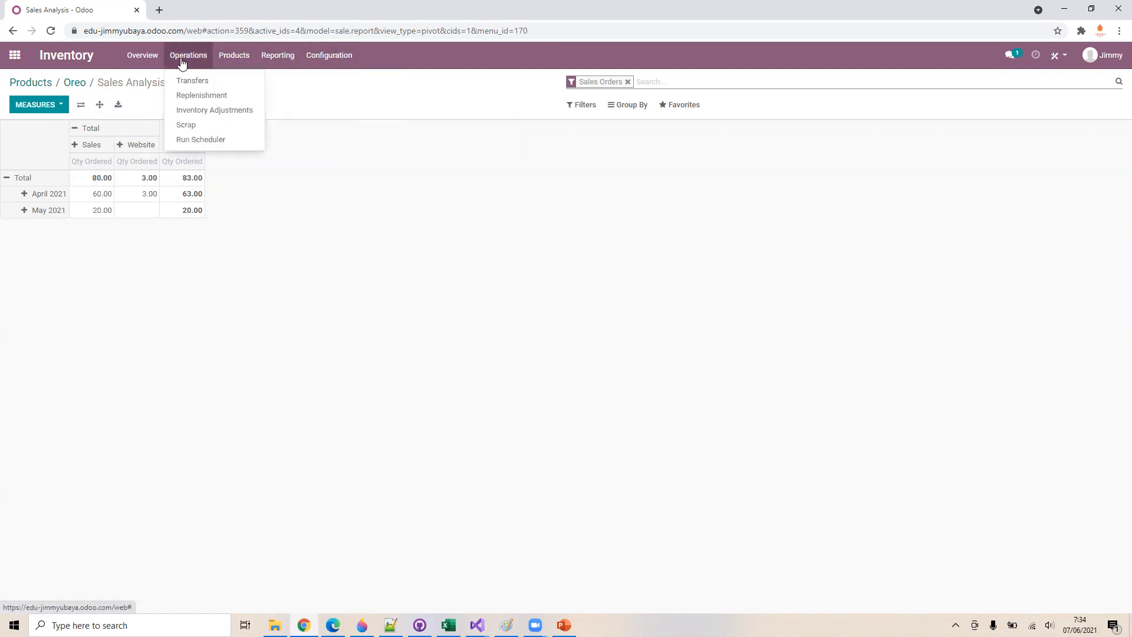
left_click(145, 65)
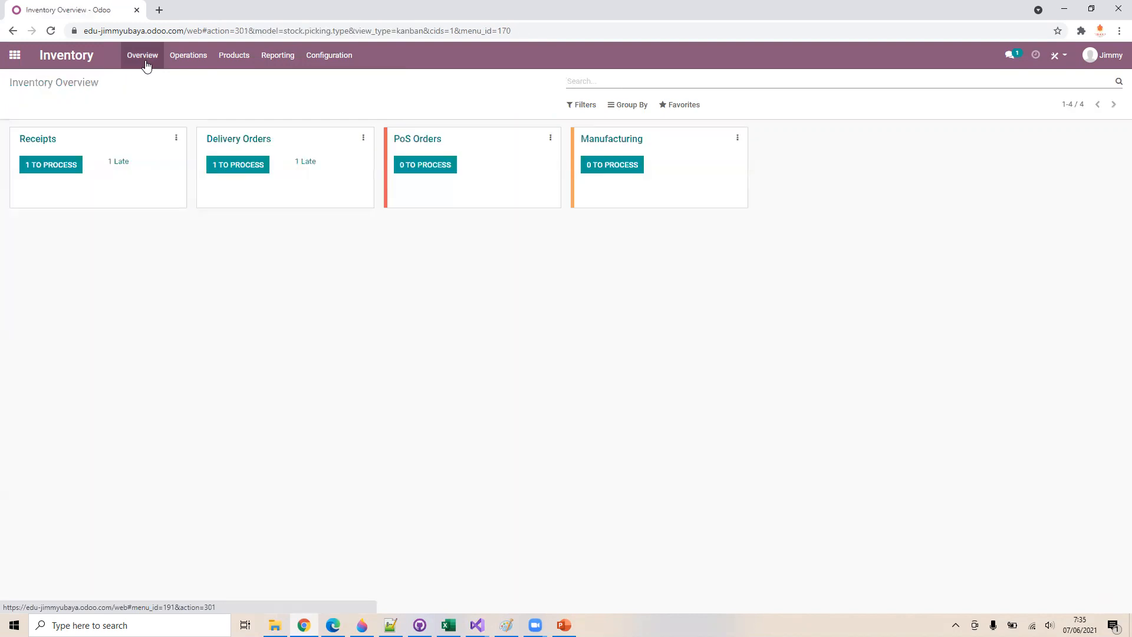
left_click(186, 56)
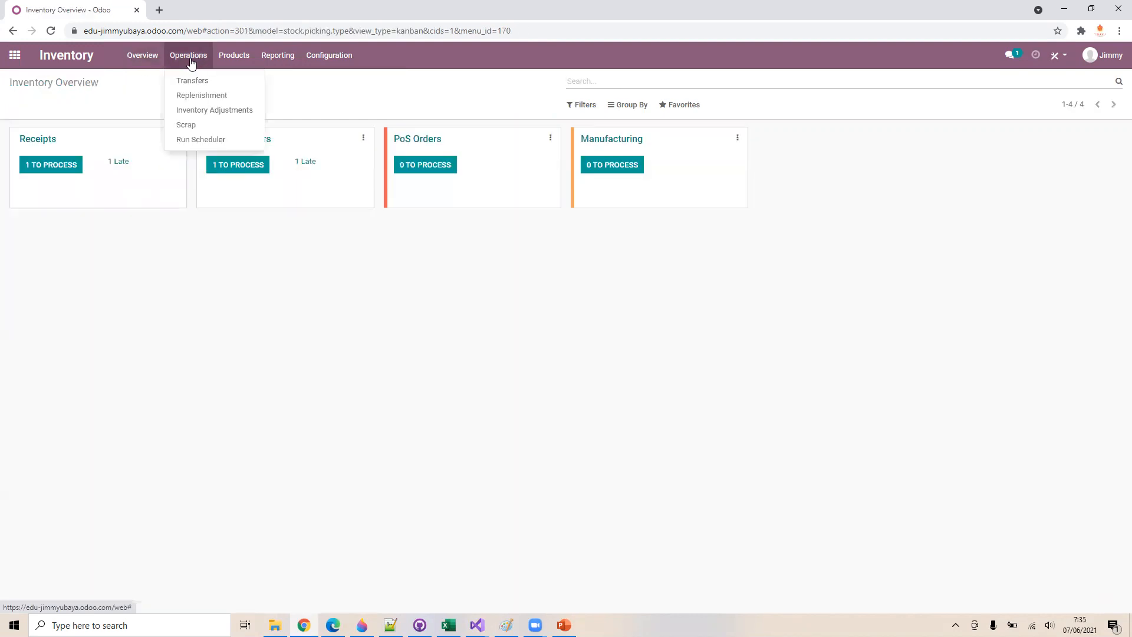
left_click(227, 57)
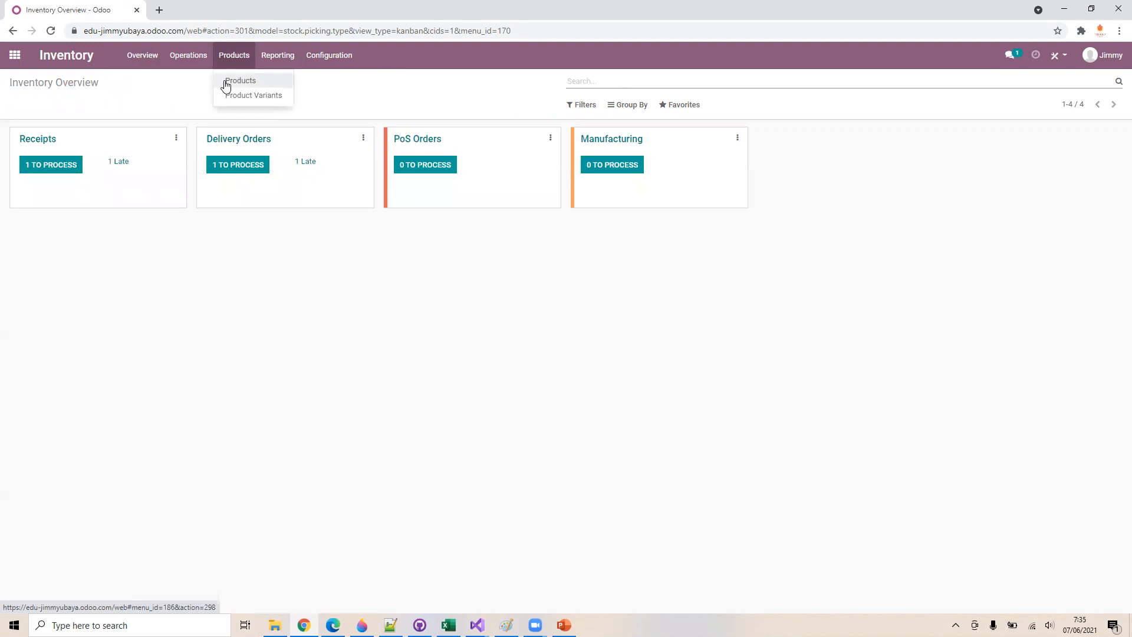
left_click(224, 82)
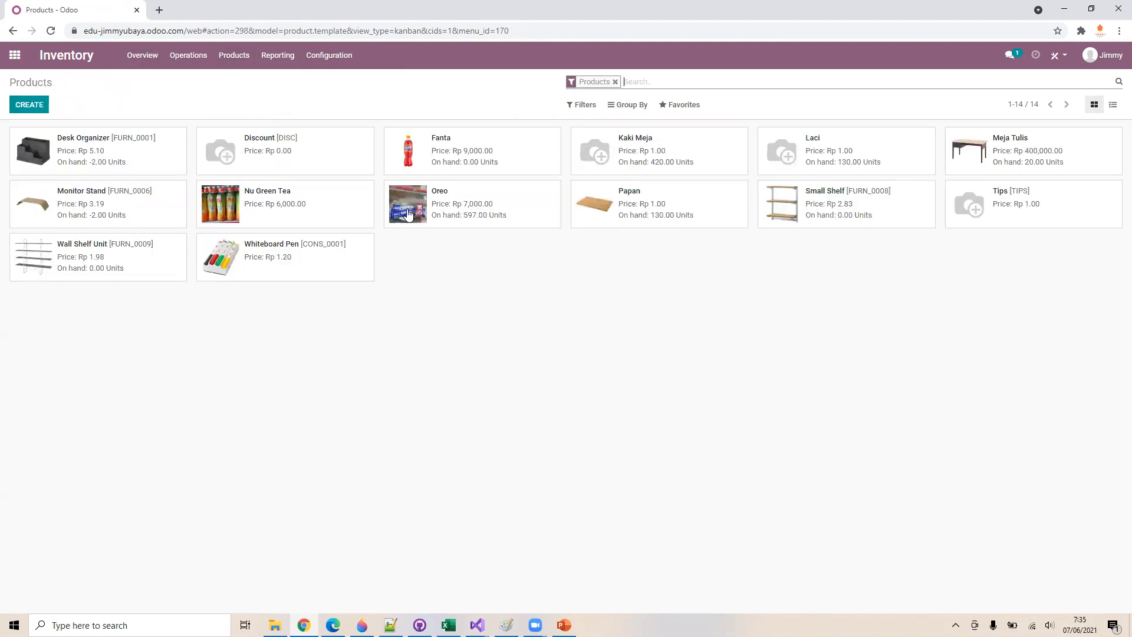
left_click(463, 214)
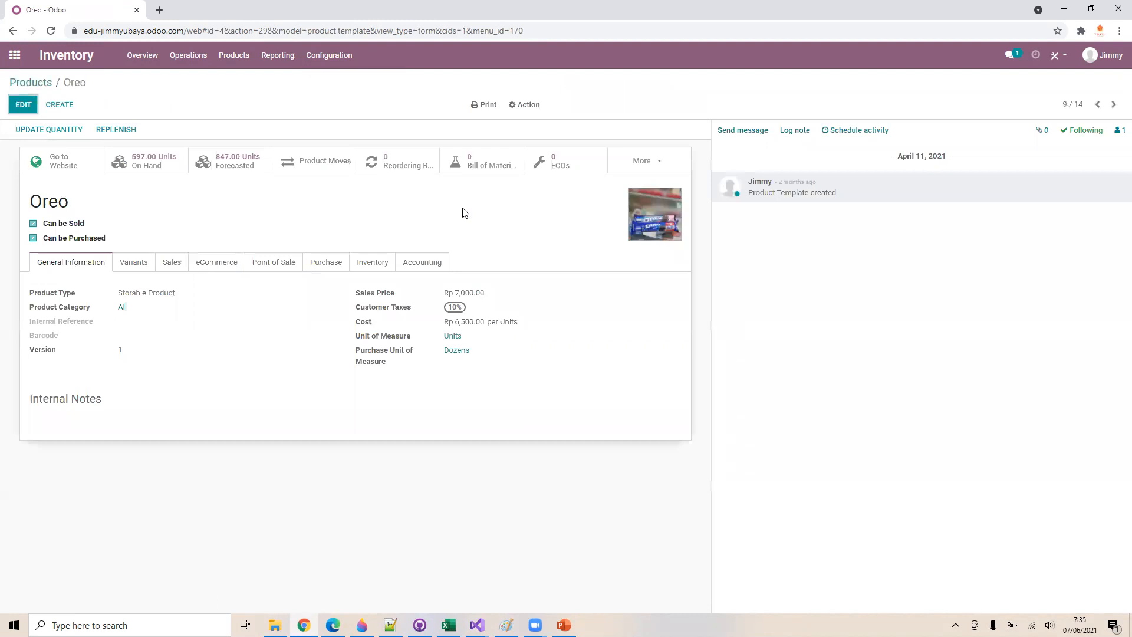
Check Oreo's engineering change orders and reopen the Oreo product from the Inventory product list
left_click(560, 171)
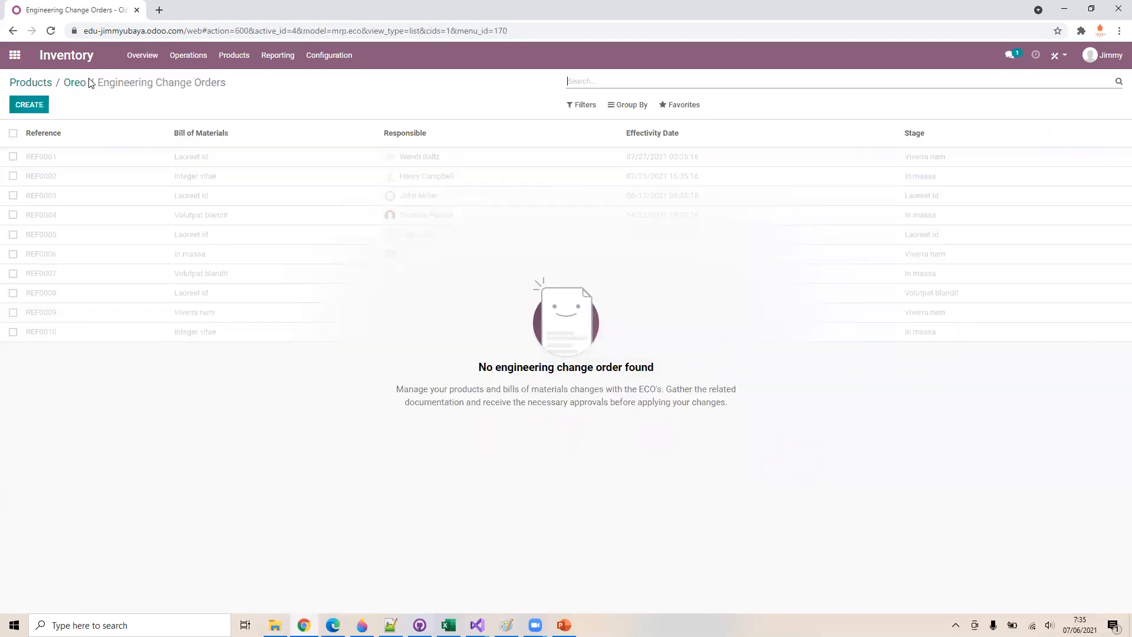
left_click(242, 58)
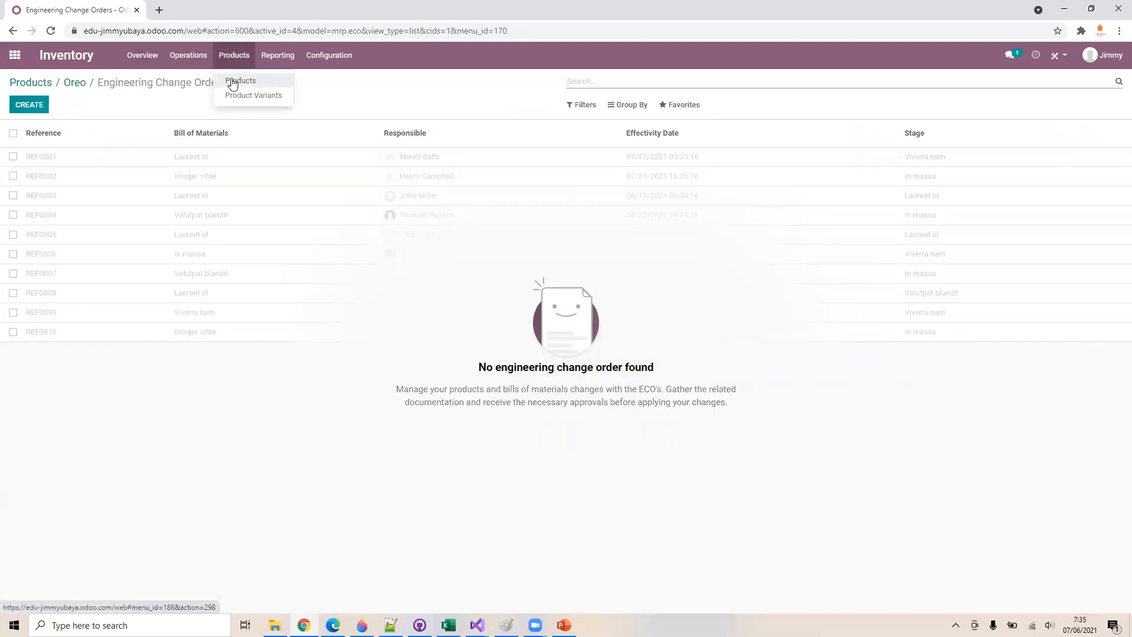
left_click(232, 81)
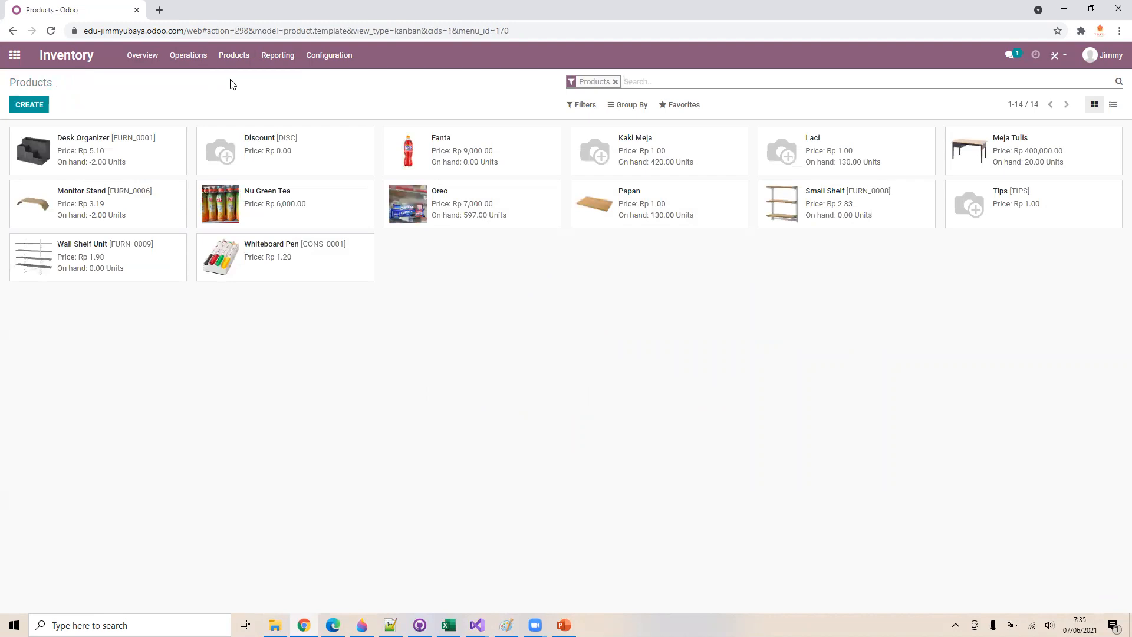
key("XF86AudioLowerVolume")
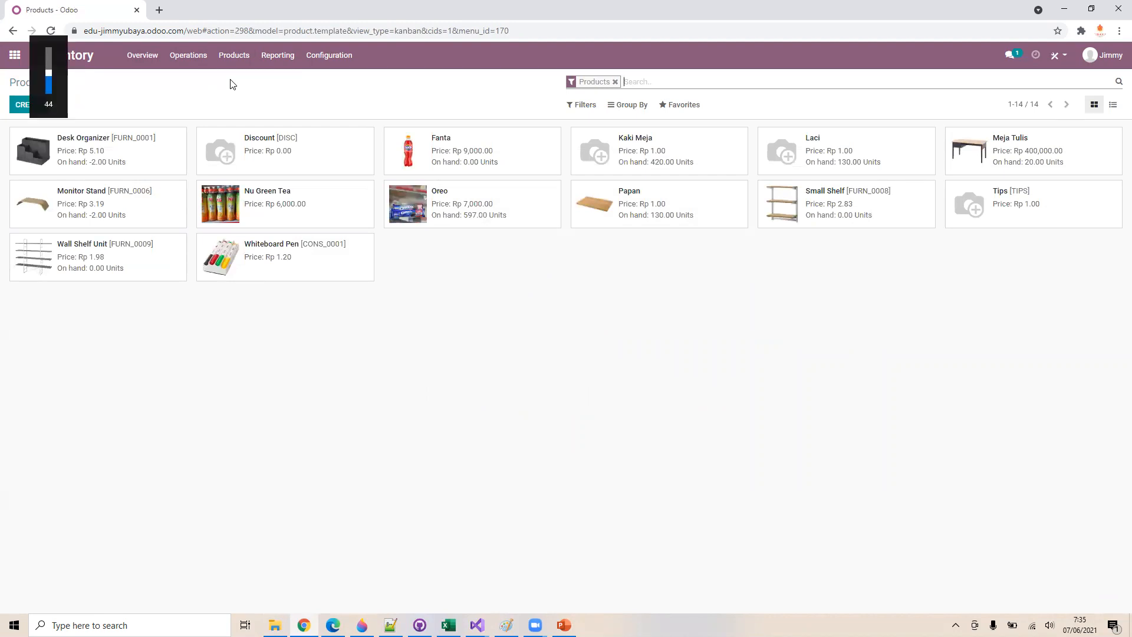
left_click(461, 216)
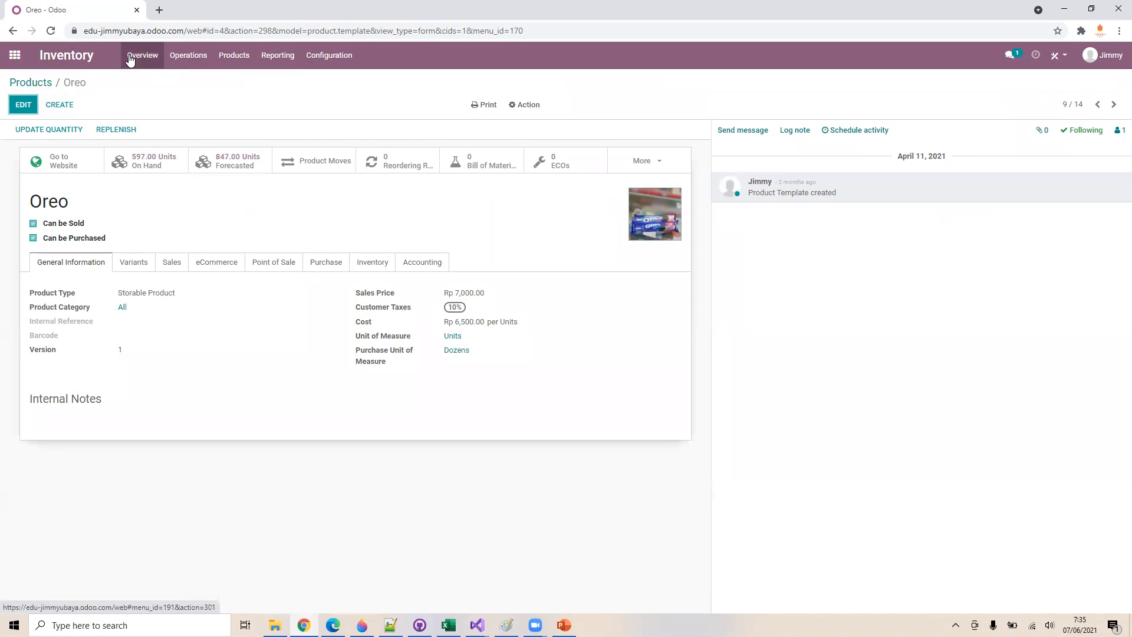
Start a new request for quotation in the Purchase app and add Oreo as its product line
left_click(15, 55)
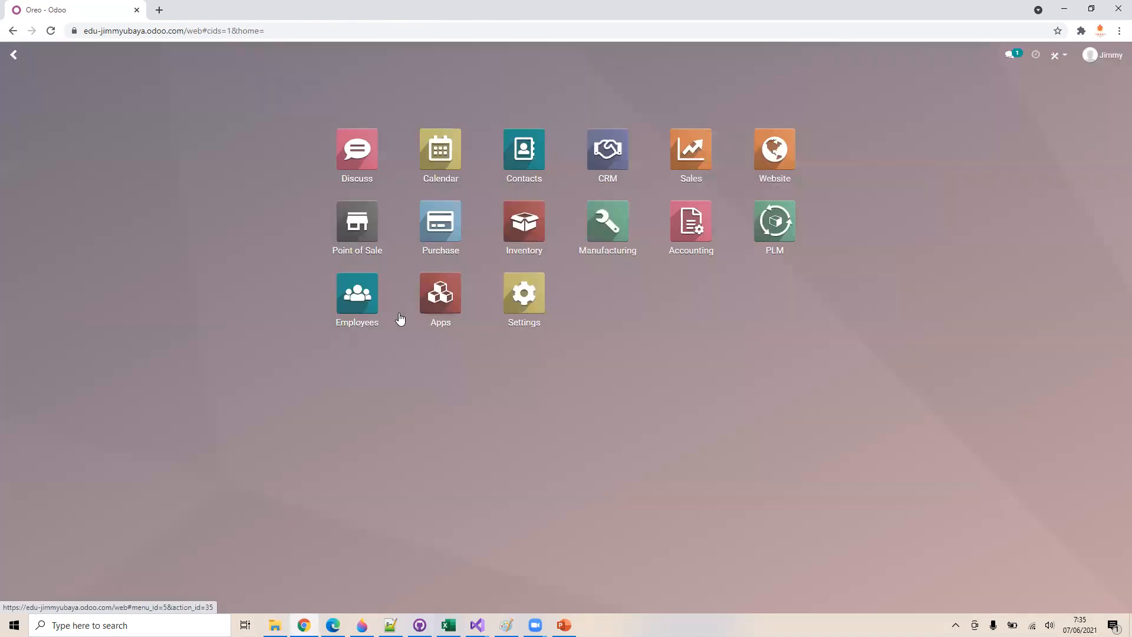
left_click(440, 238)
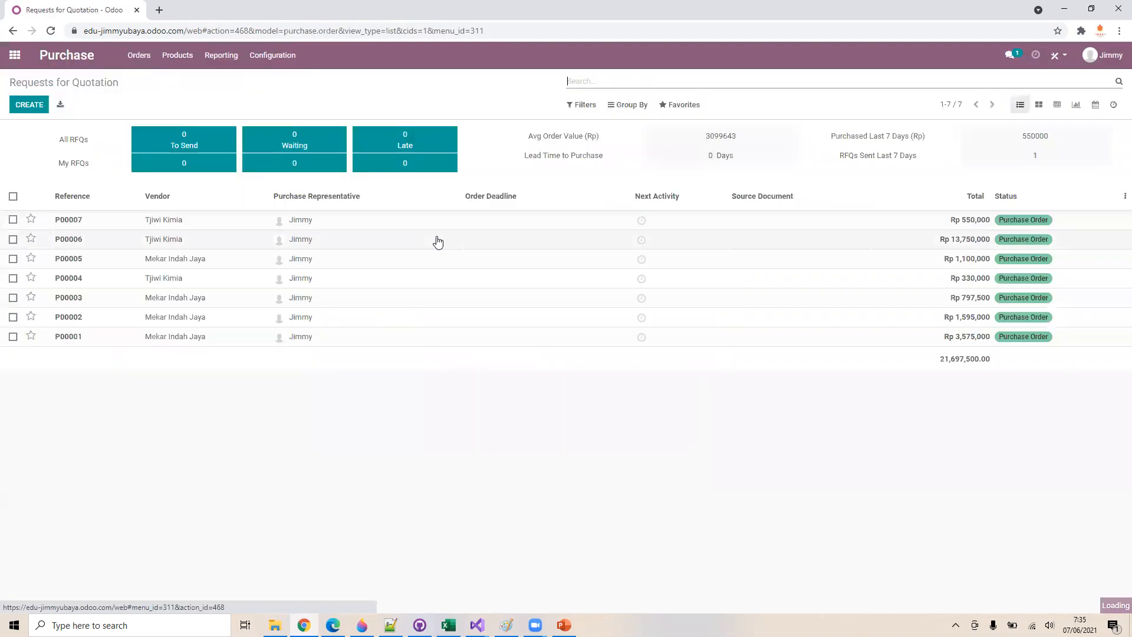
left_click(29, 105)
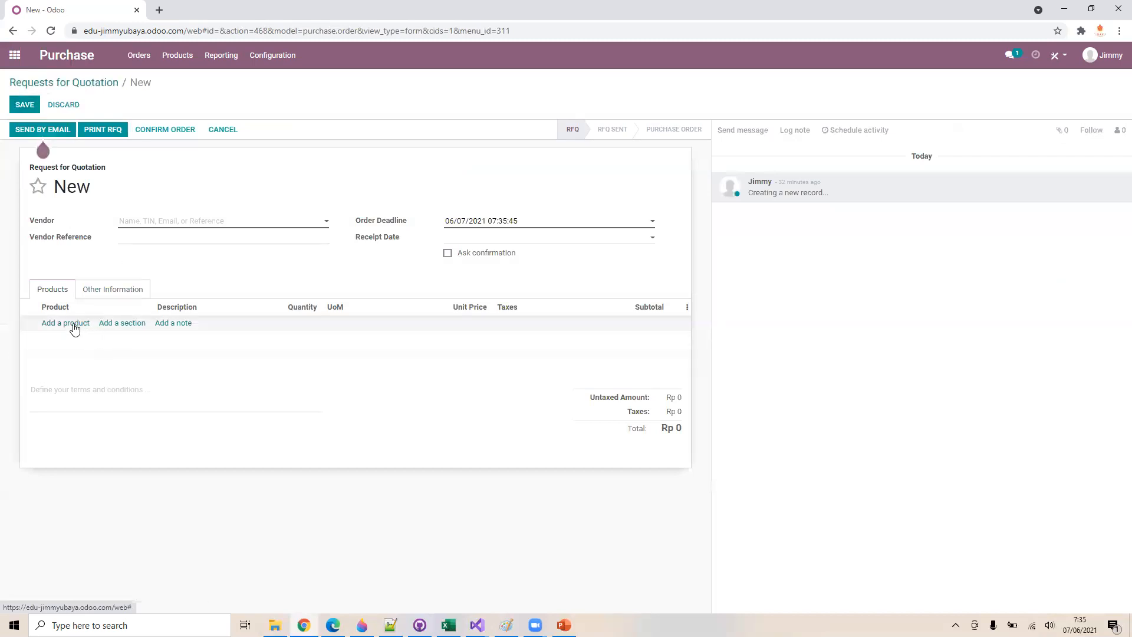
left_click(74, 329)
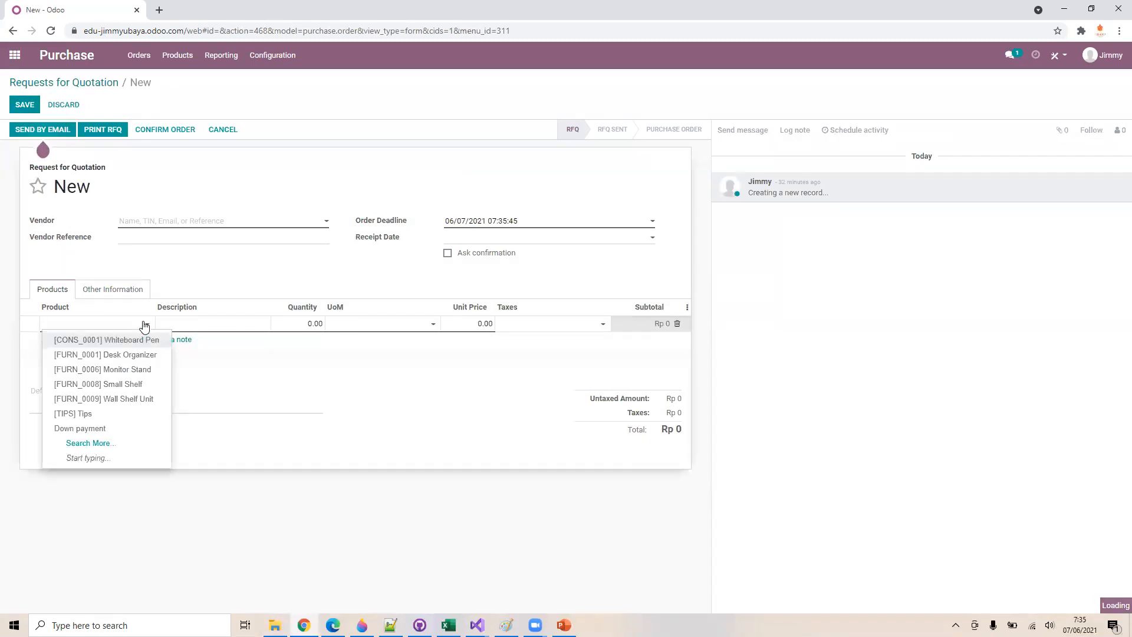
type("ore")
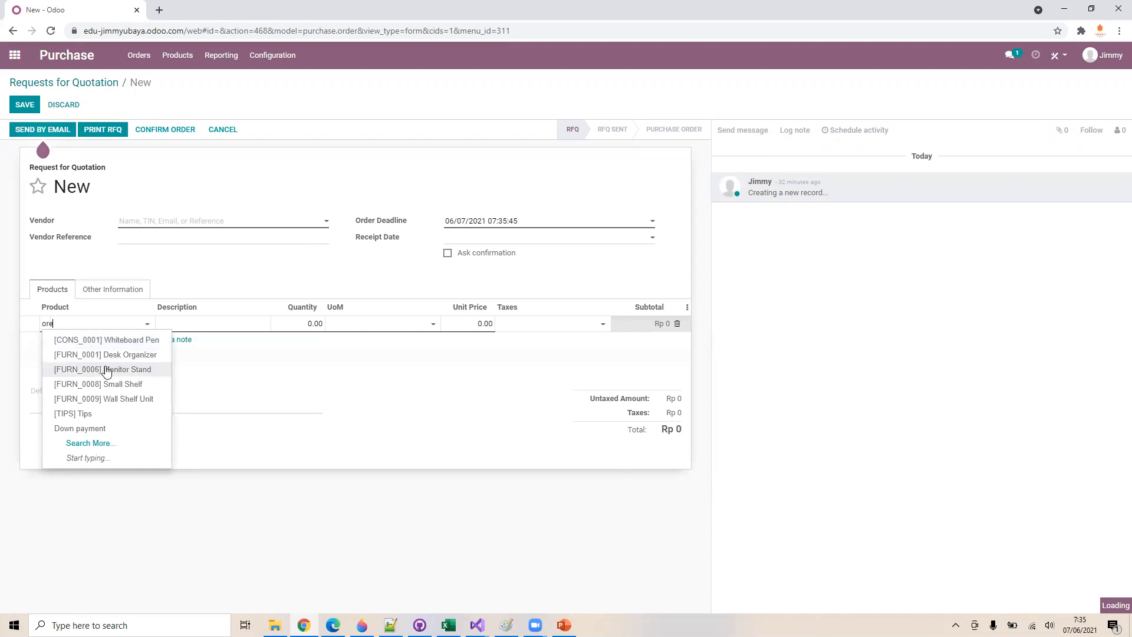
left_click(100, 354)
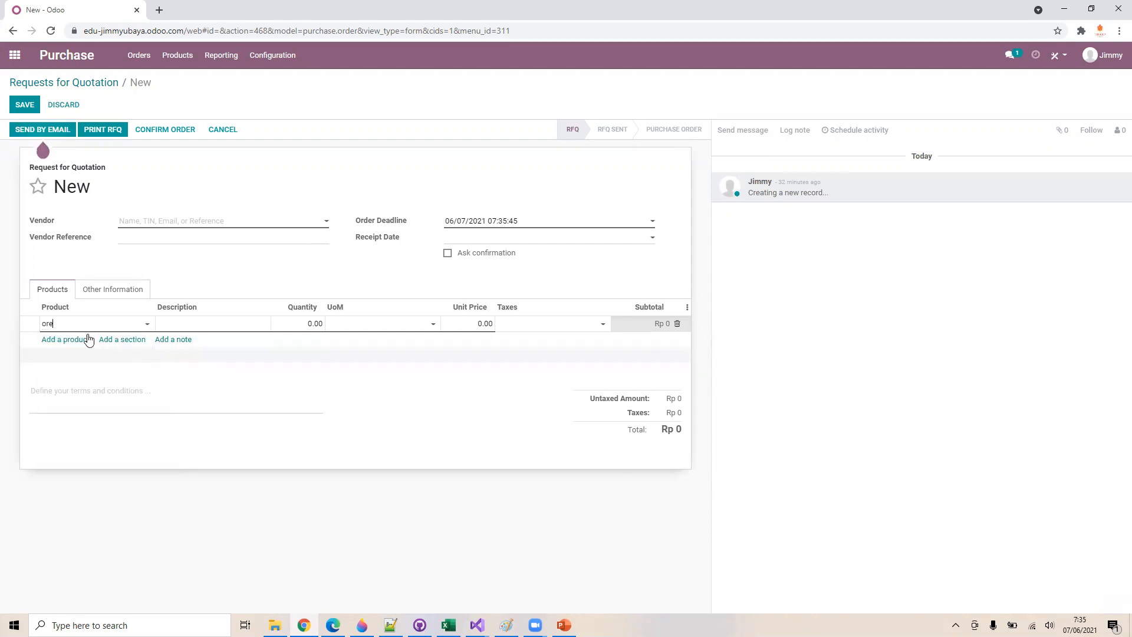
type("o")
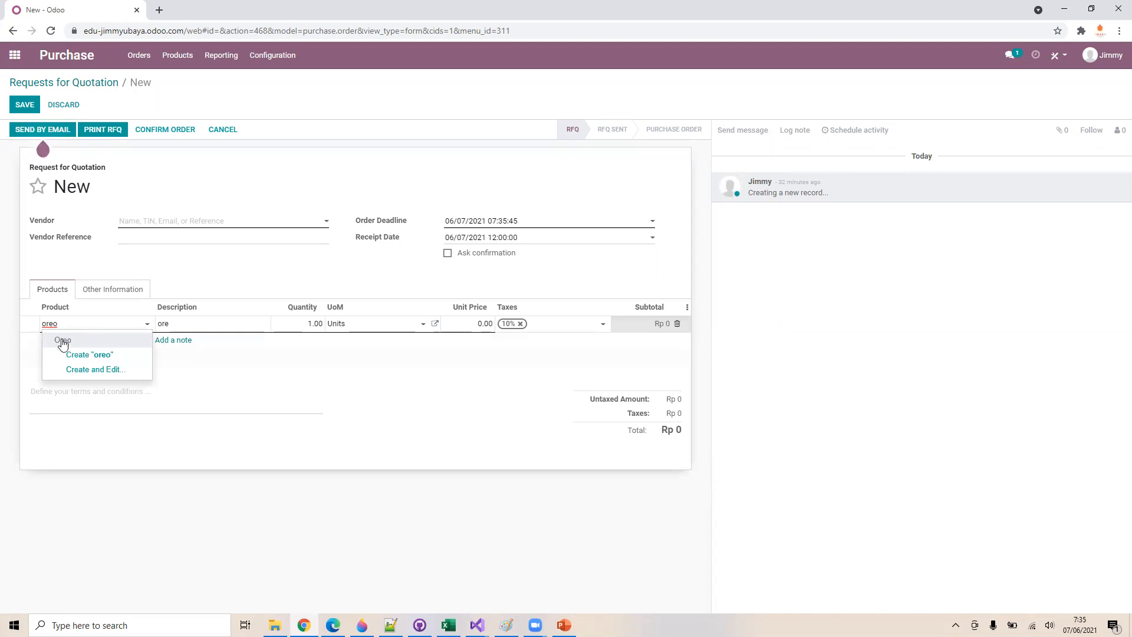
left_click(63, 342)
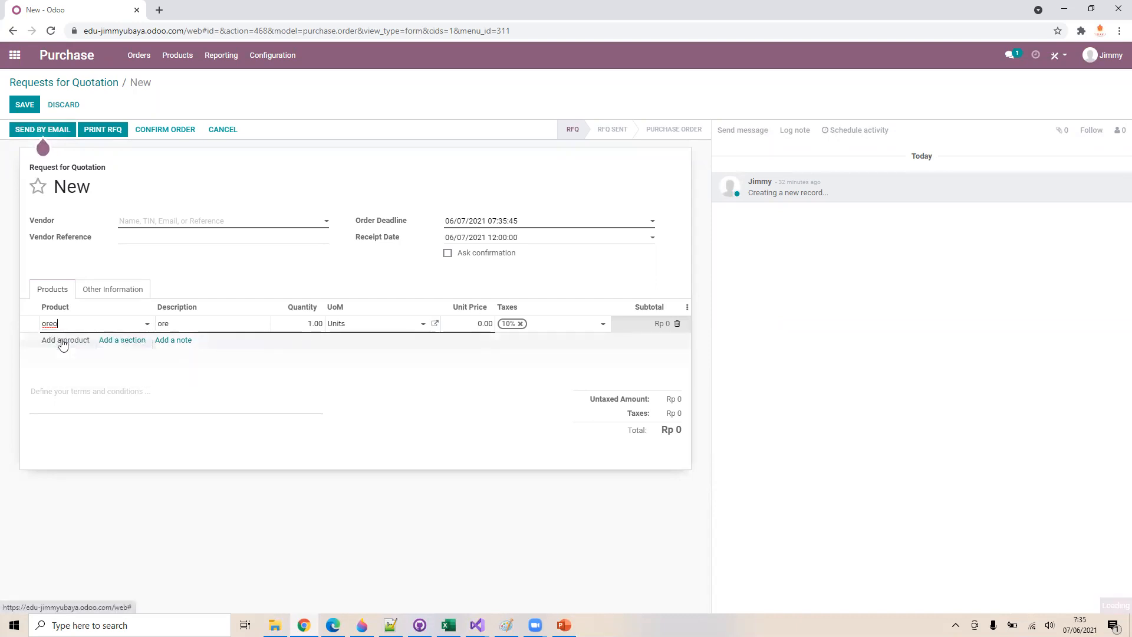
Set the Oreo line's unit of measure to Box of 30, change it to Units, and discard the new request for quotation
left_click(427, 328)
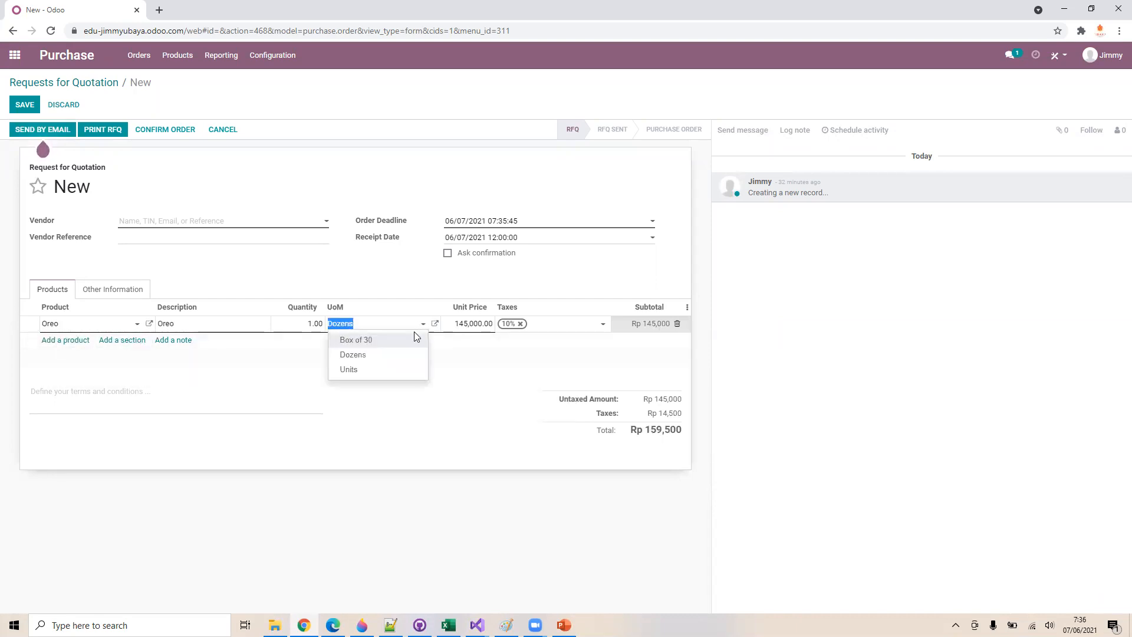
left_click(392, 342)
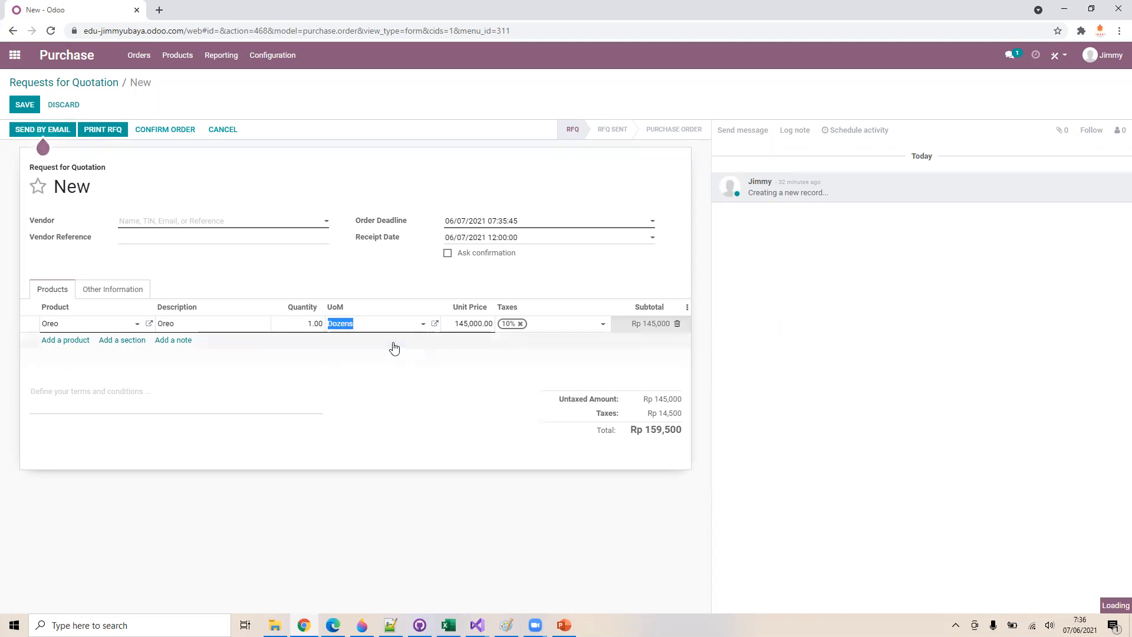
left_click(421, 323)
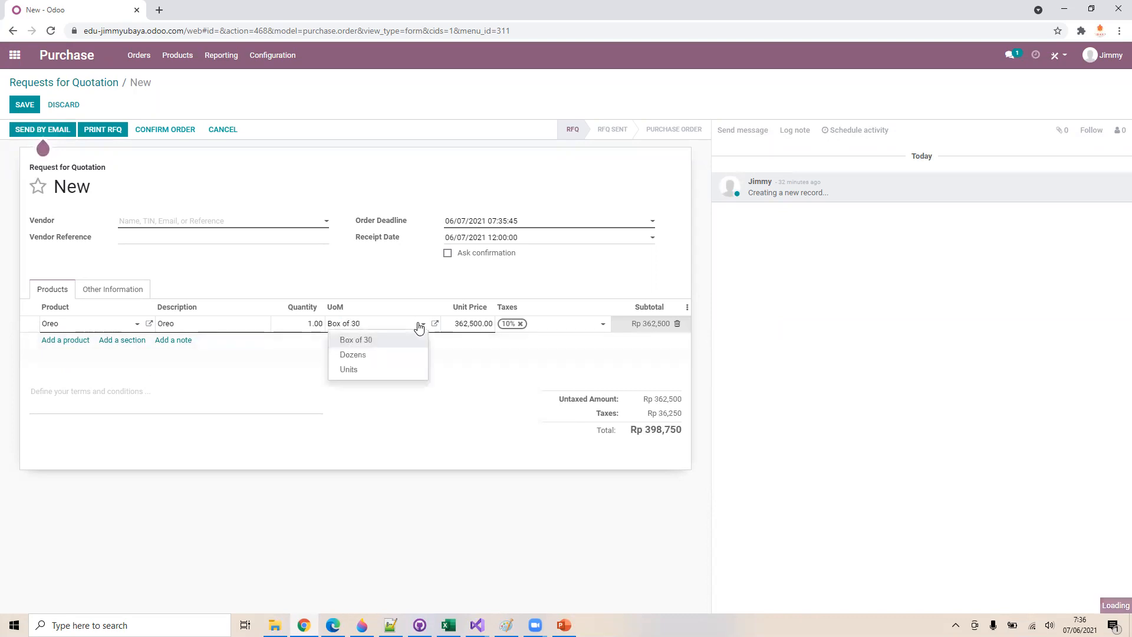
left_click(363, 370)
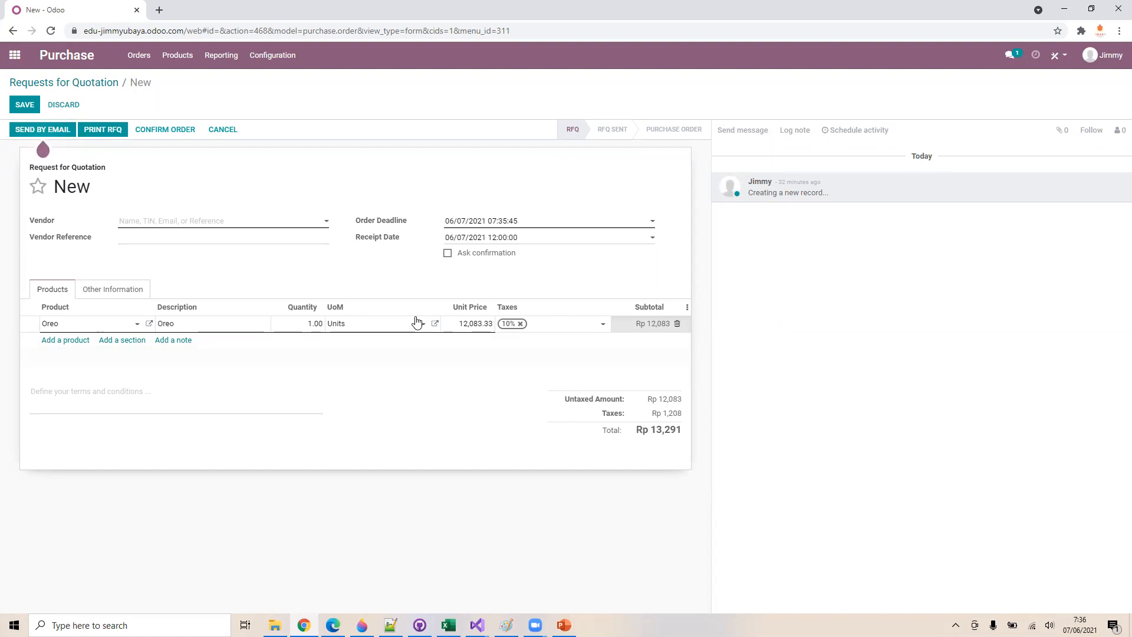
left_click(98, 84)
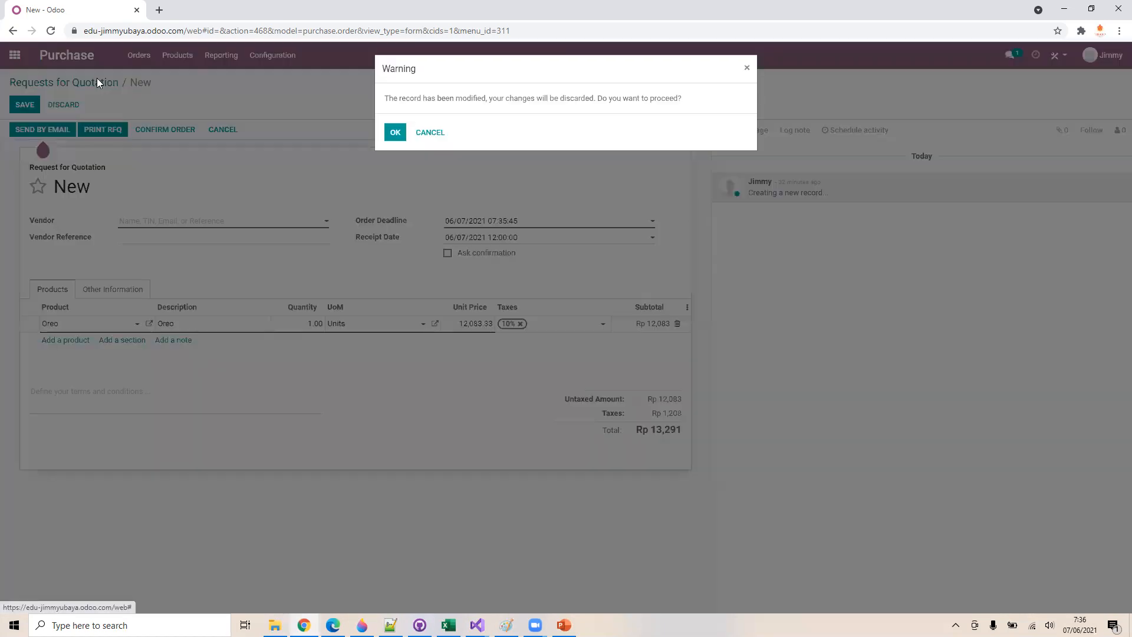
left_click(395, 133)
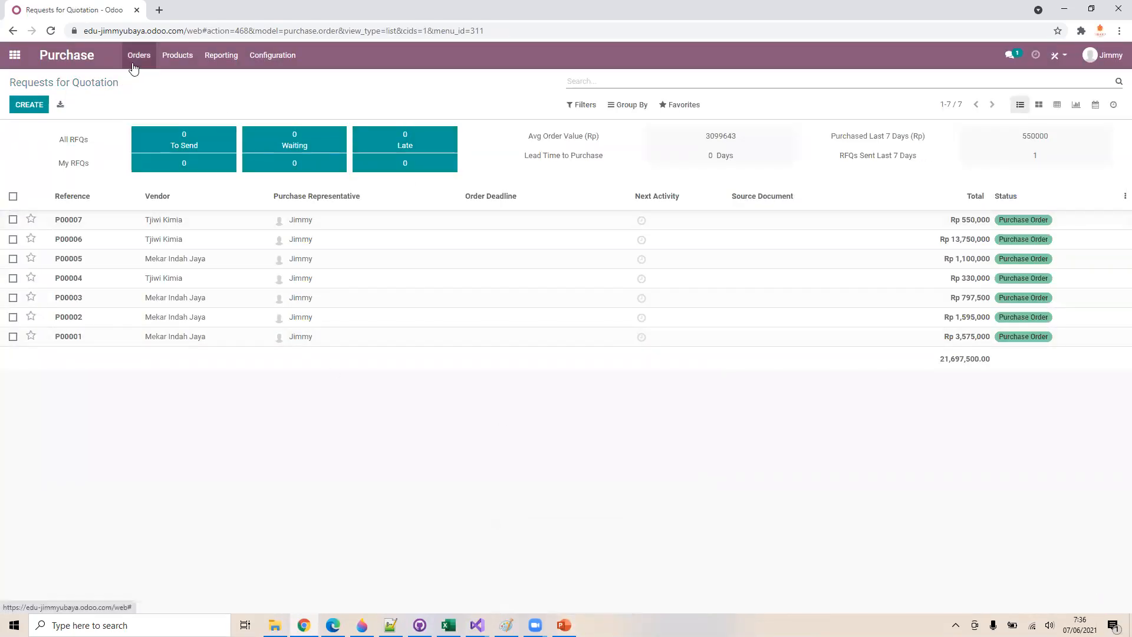
Open the Oreo product from the Purchase app's product list
left_click(178, 57)
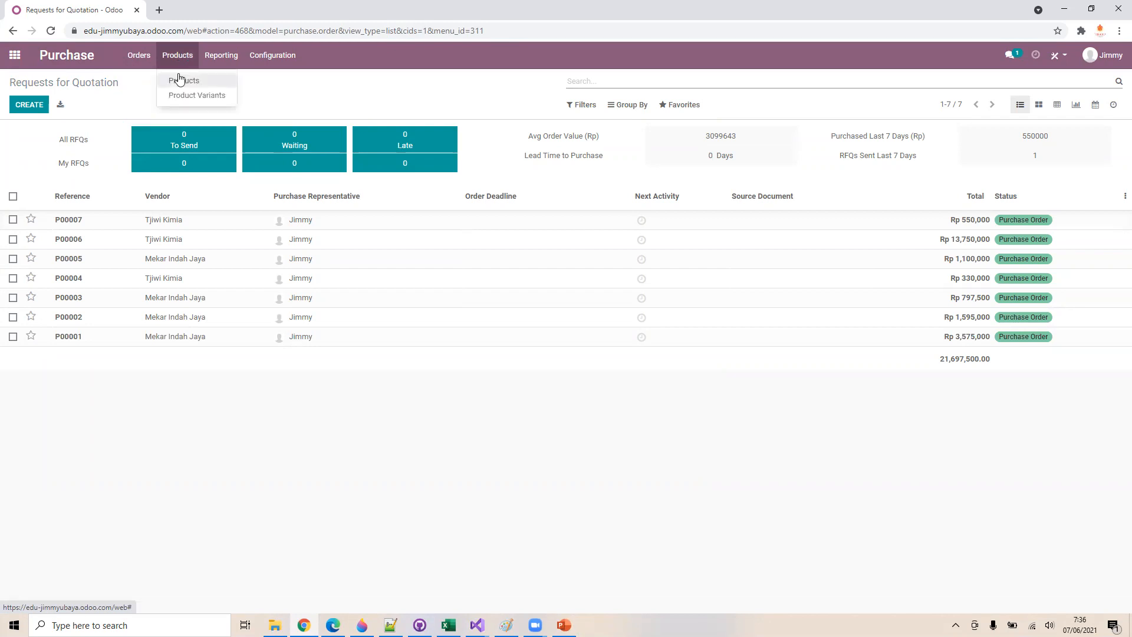
left_click(182, 80)
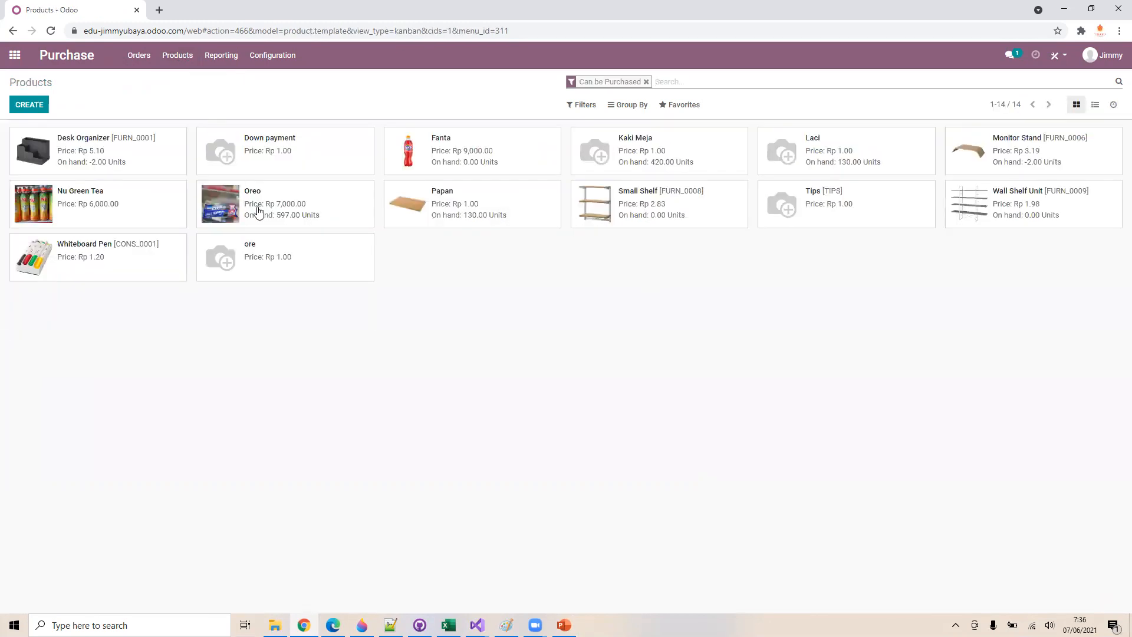
left_click(257, 212)
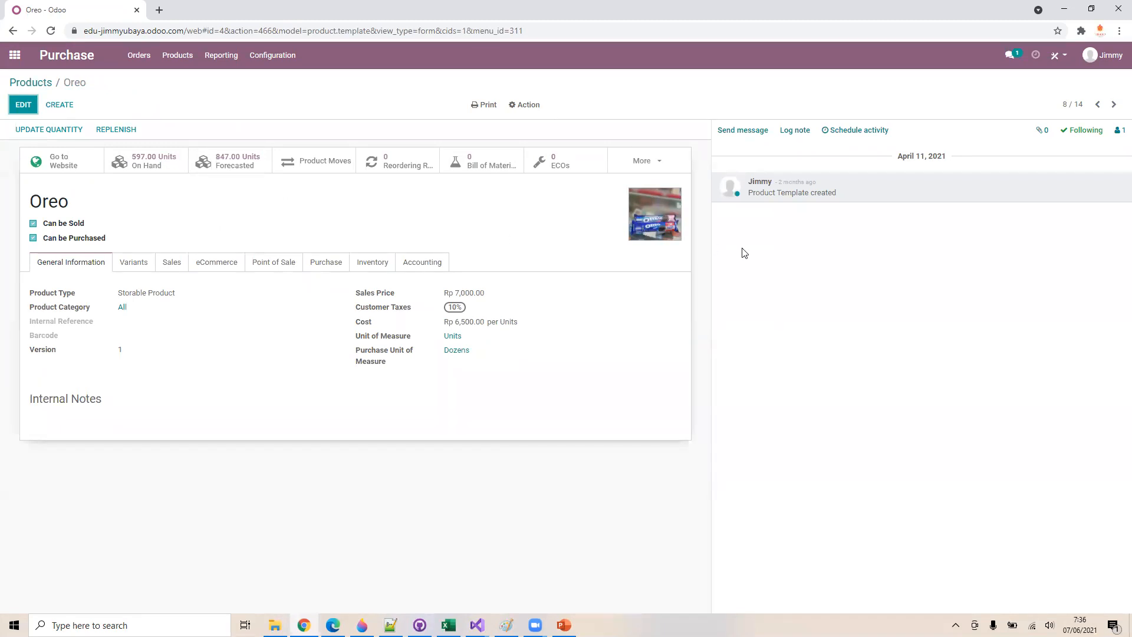
left_click(563, 625)
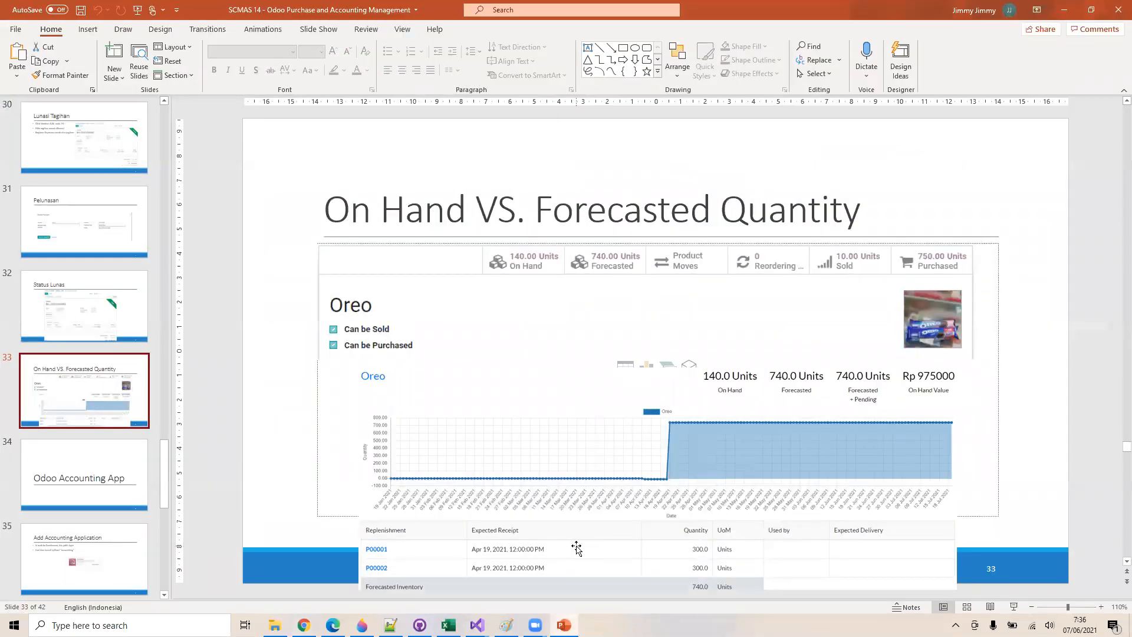
left_click(1065, 13)
left_click(249, 59)
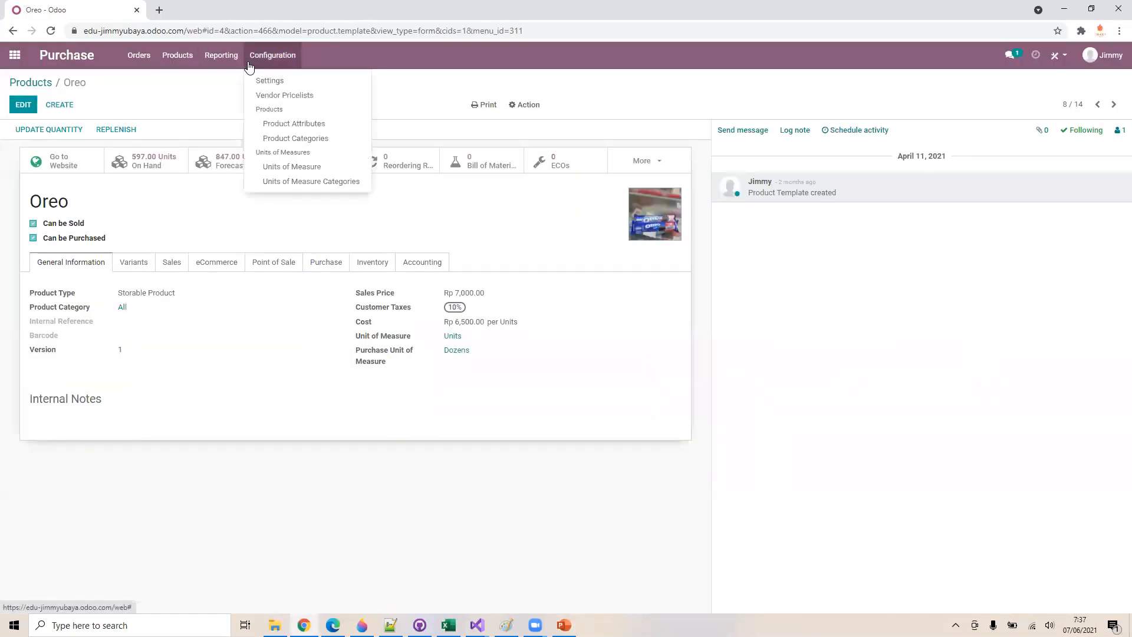
left_click(246, 61)
left_click(175, 59)
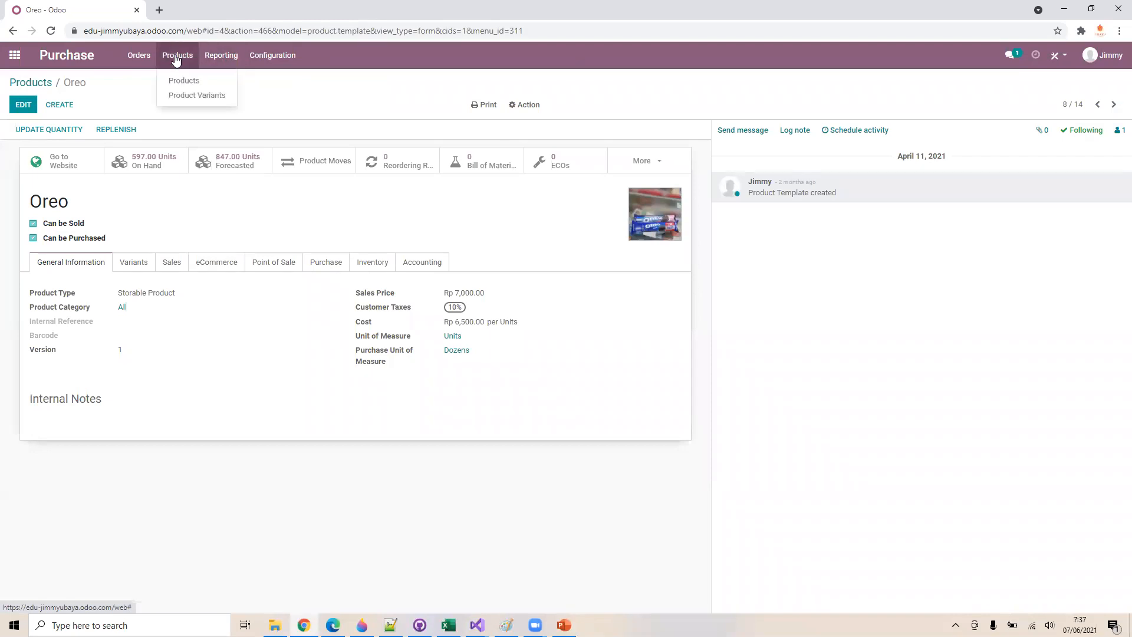
mouse_move(132, 60)
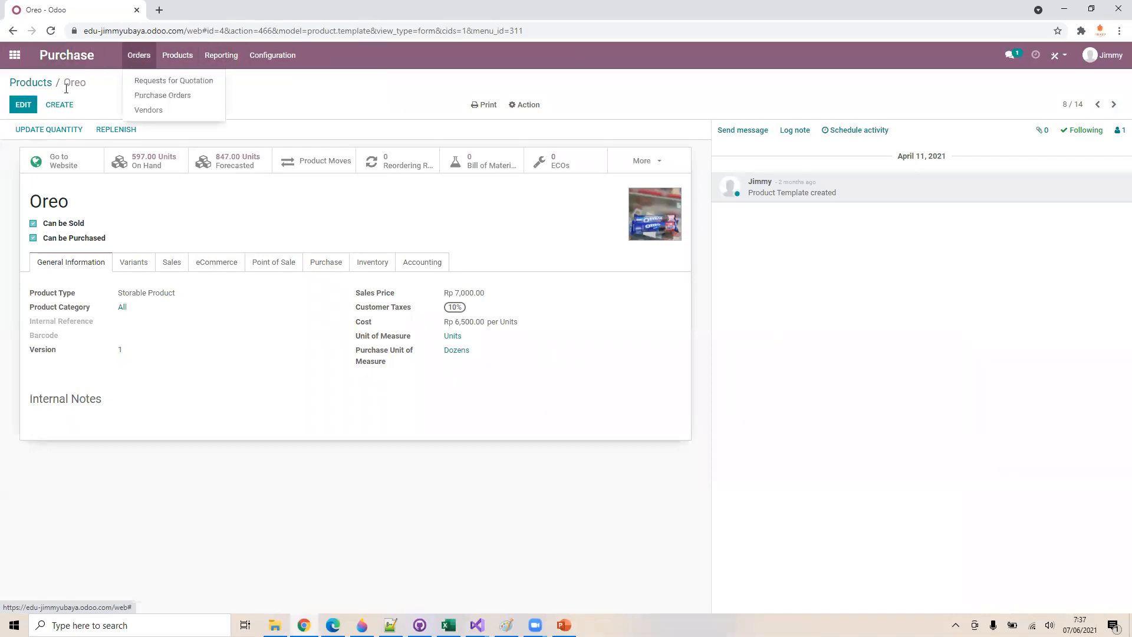
Switch to PowerPoint, revisit slide 33, On Hand VS. Forecasted Quantity, and display slide 34, Odoo Accounting App
left_click(563, 625)
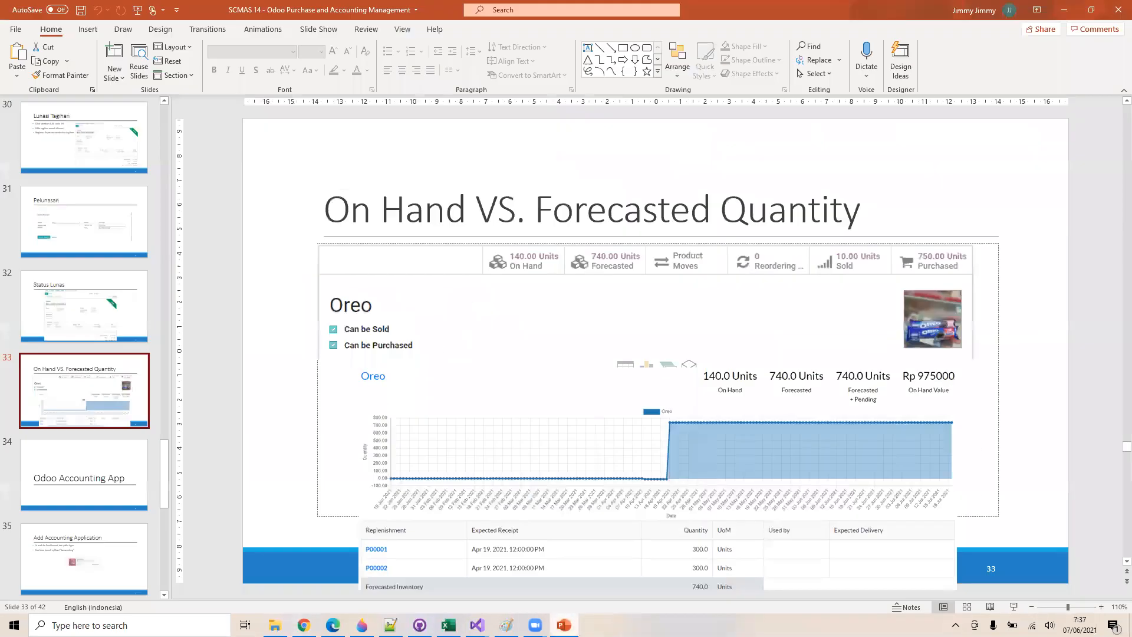
left_click(70, 488)
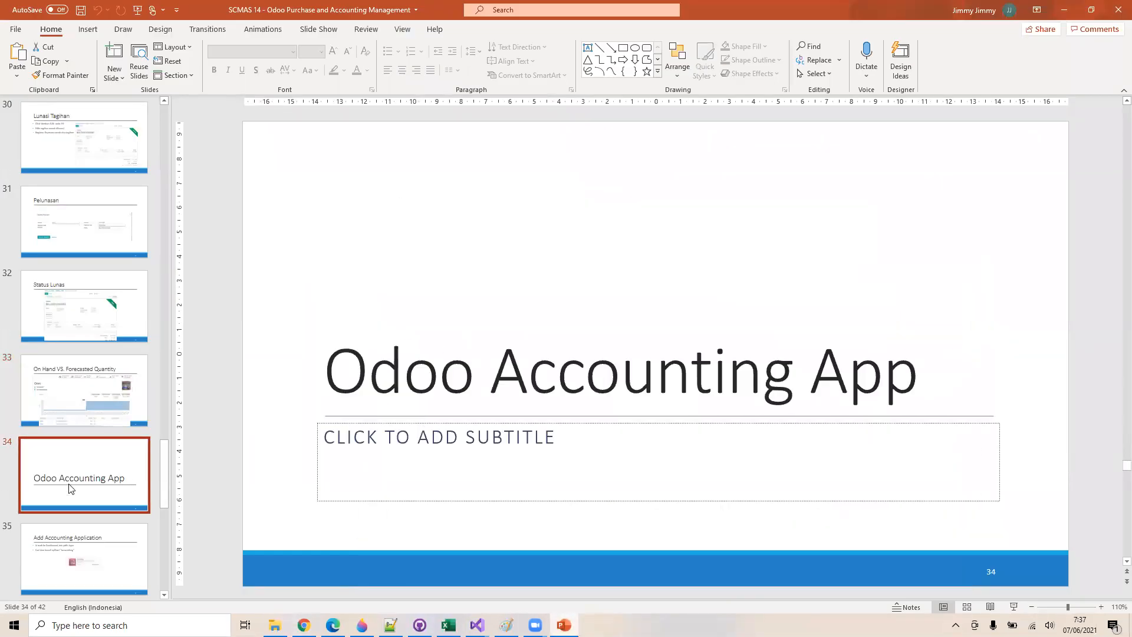
key("Up")
key("Down")
key("Down")
key("Up")
left_click(87, 338)
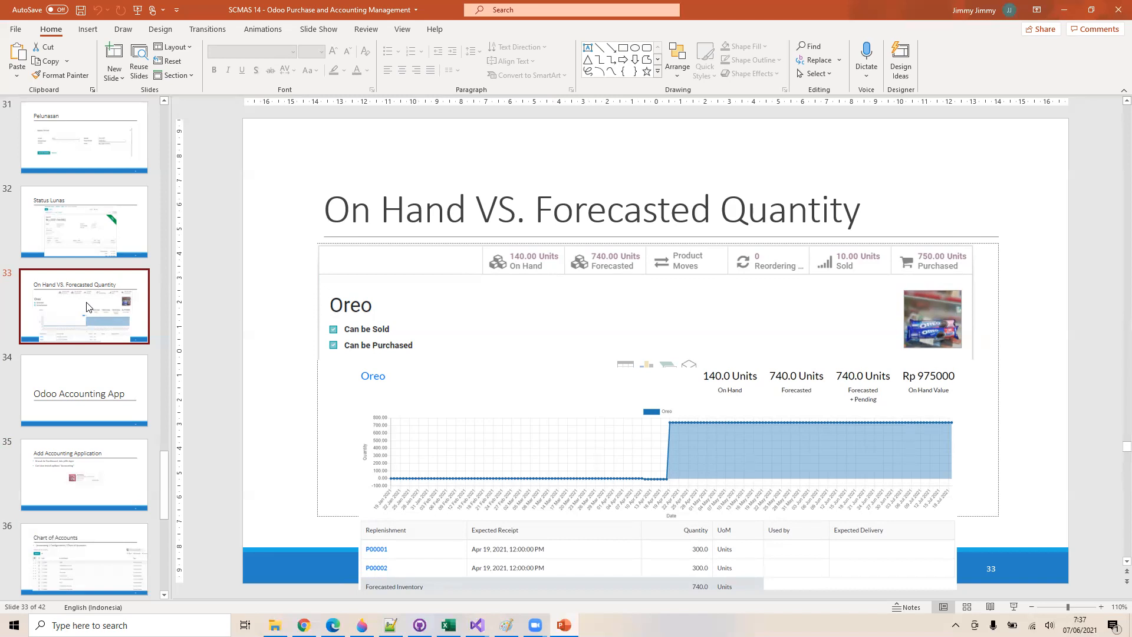
left_click(123, 406)
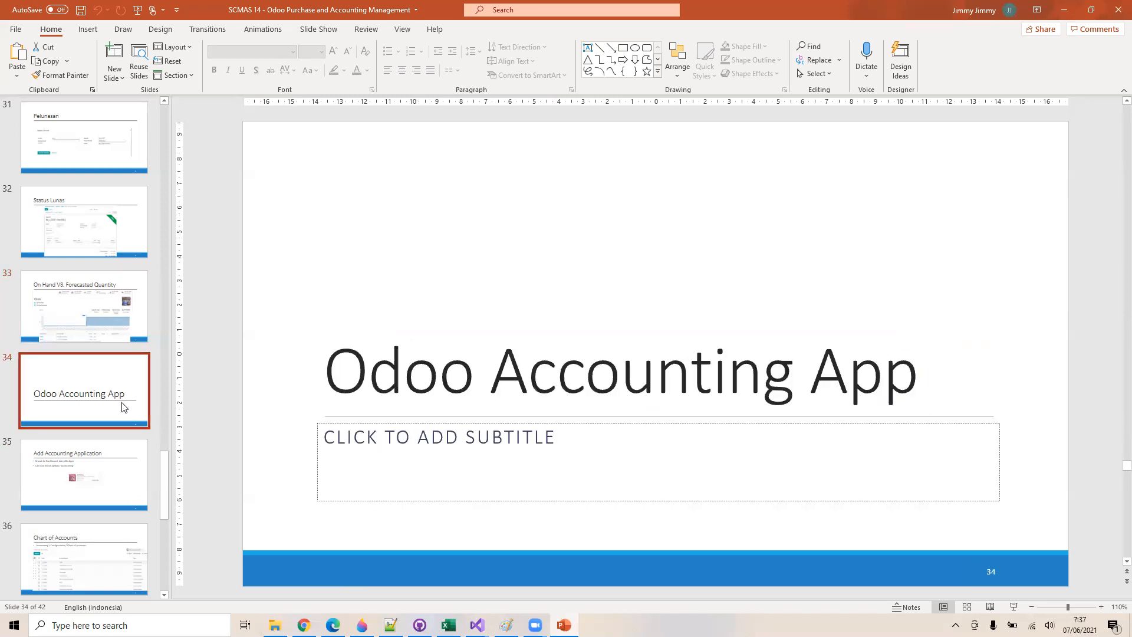
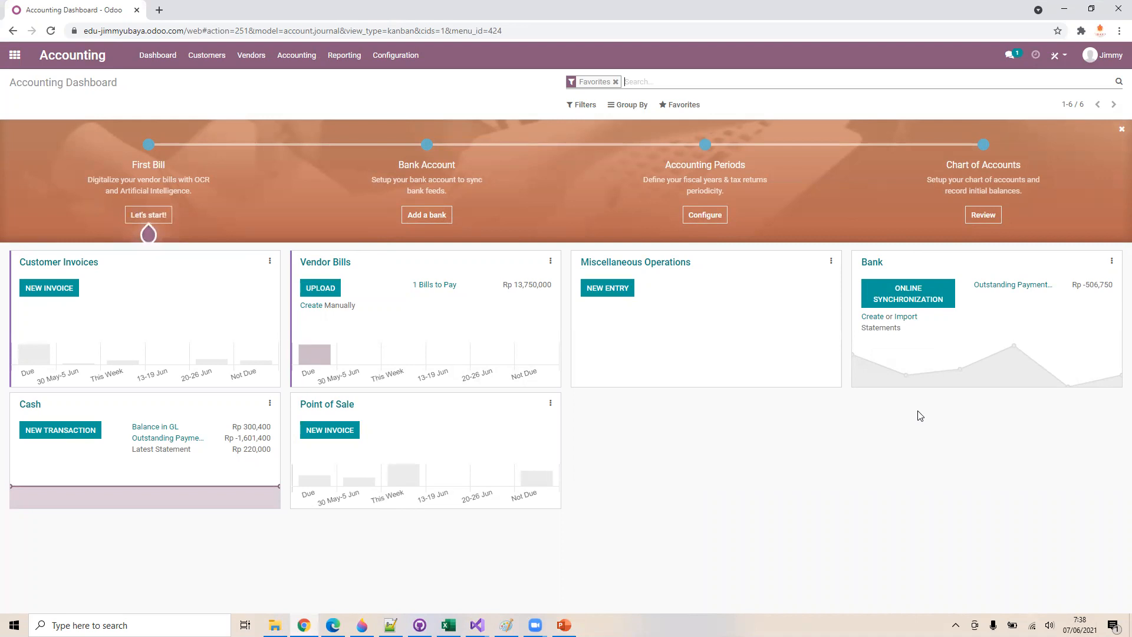
Display PowerPoint slide 36, Chart of Accounts, and return to Odoo in the browser to show its list of installed apps
left_click(1063, 11)
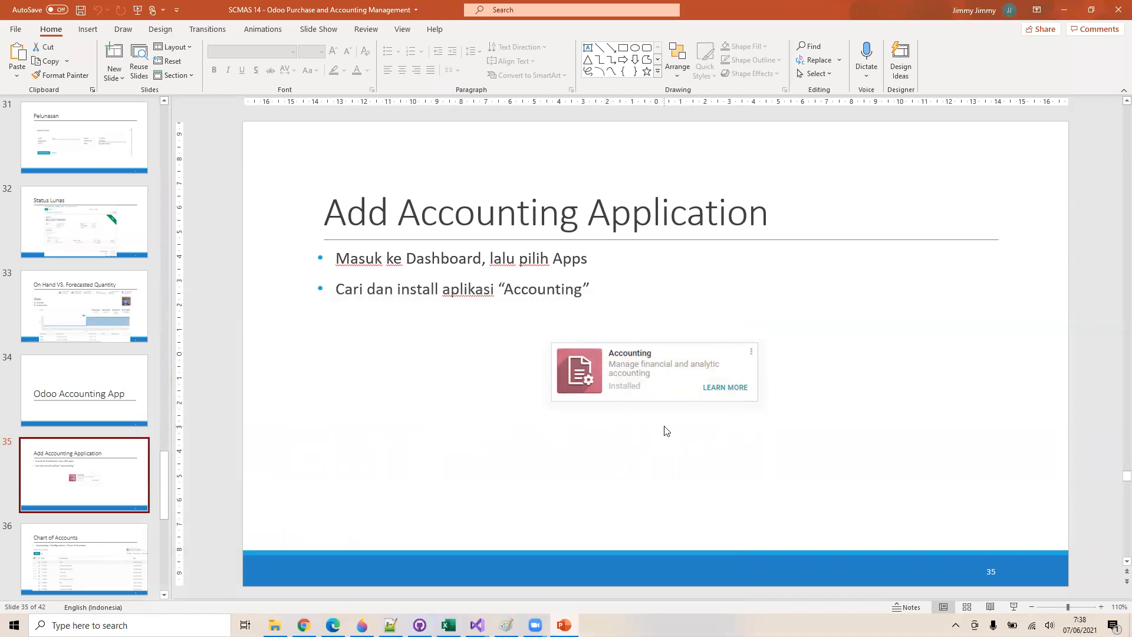
left_click(94, 566)
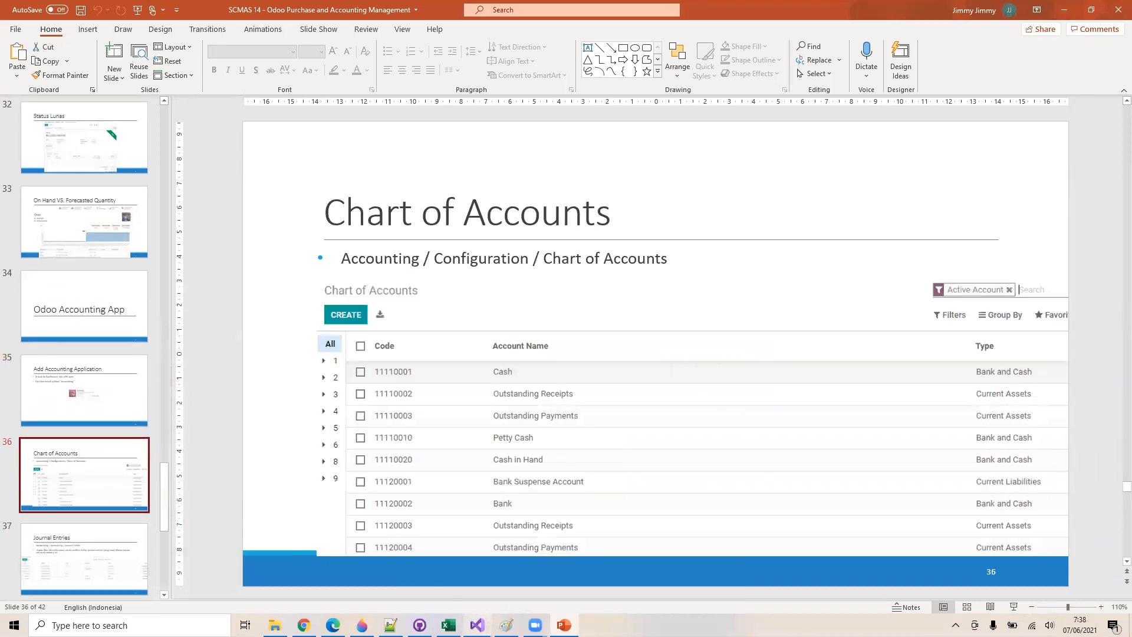
left_click(304, 625)
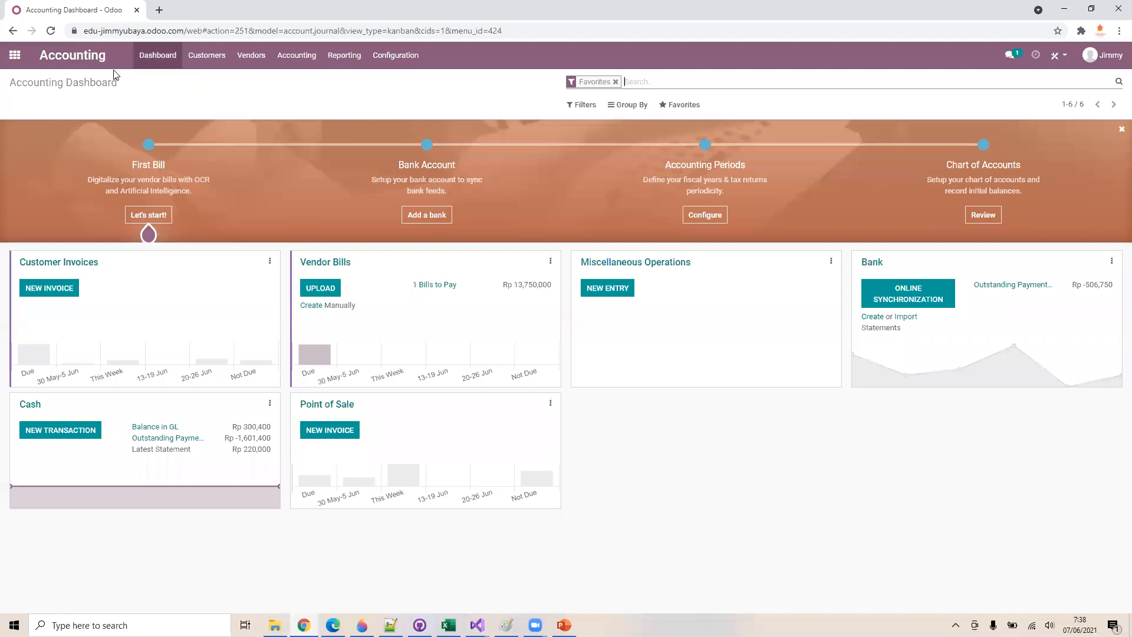
left_click(13, 59)
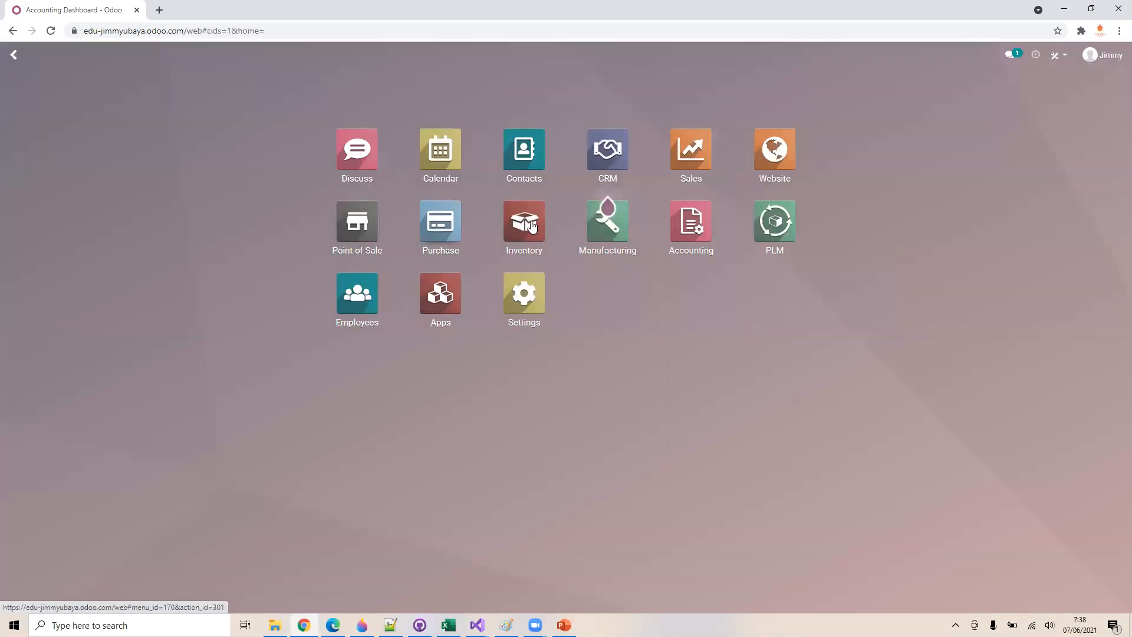
Open the newest Tjiwi Kimia purchase order in the Purchase app and display its other information
left_click(460, 234)
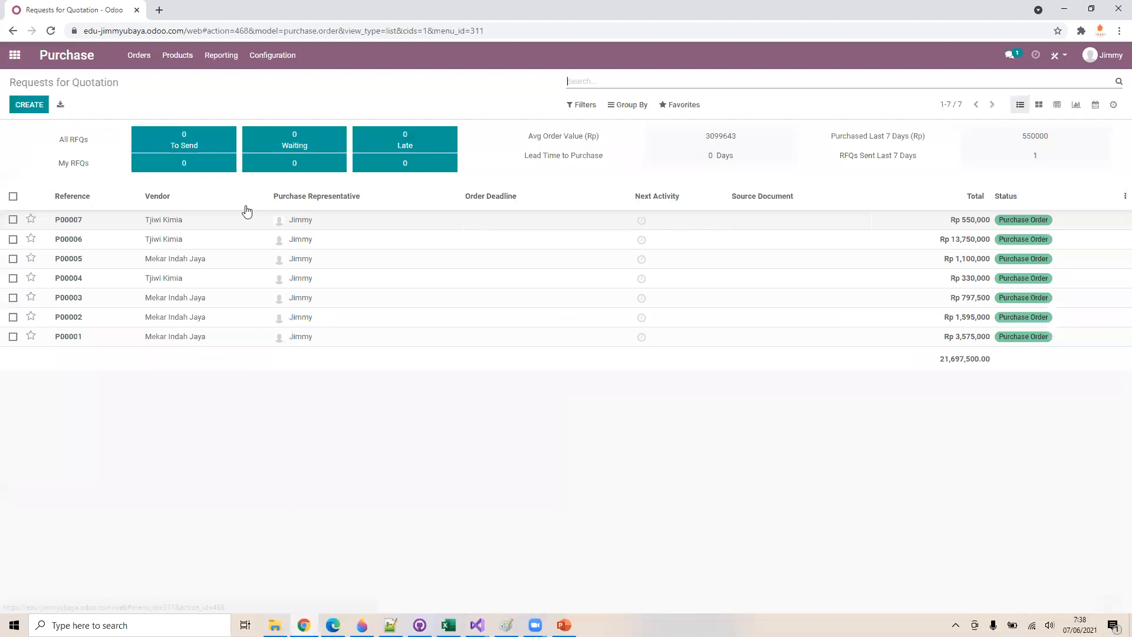
left_click(165, 220)
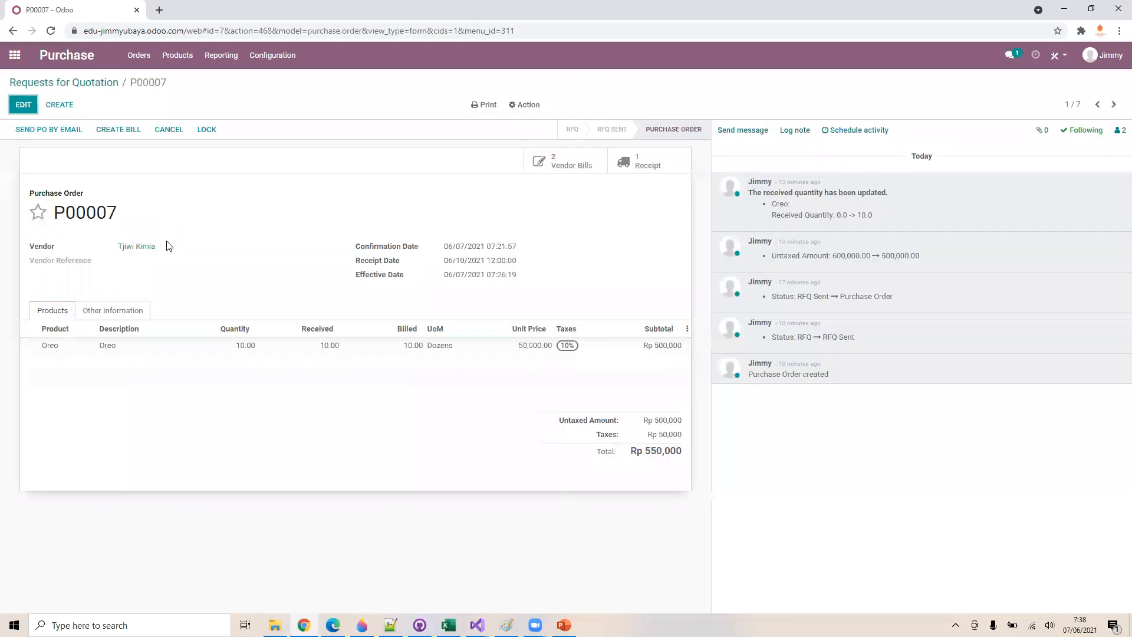
left_click(118, 321)
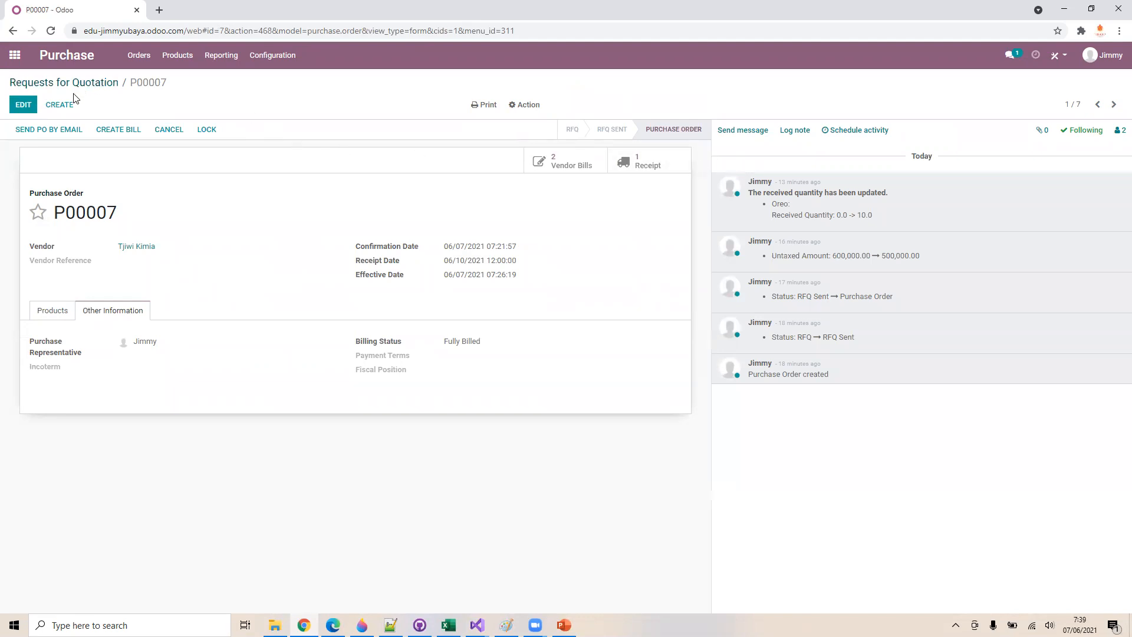
Switch to the Accounting app and list all journal entries without the Miscellaneous filter
left_click(8, 55)
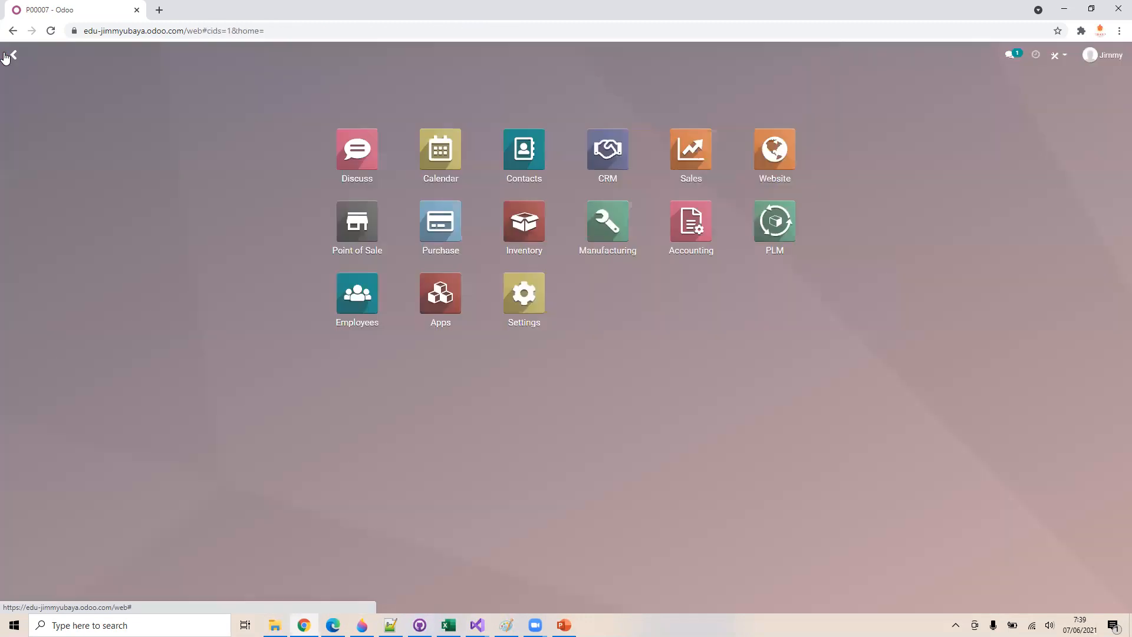
left_click(681, 244)
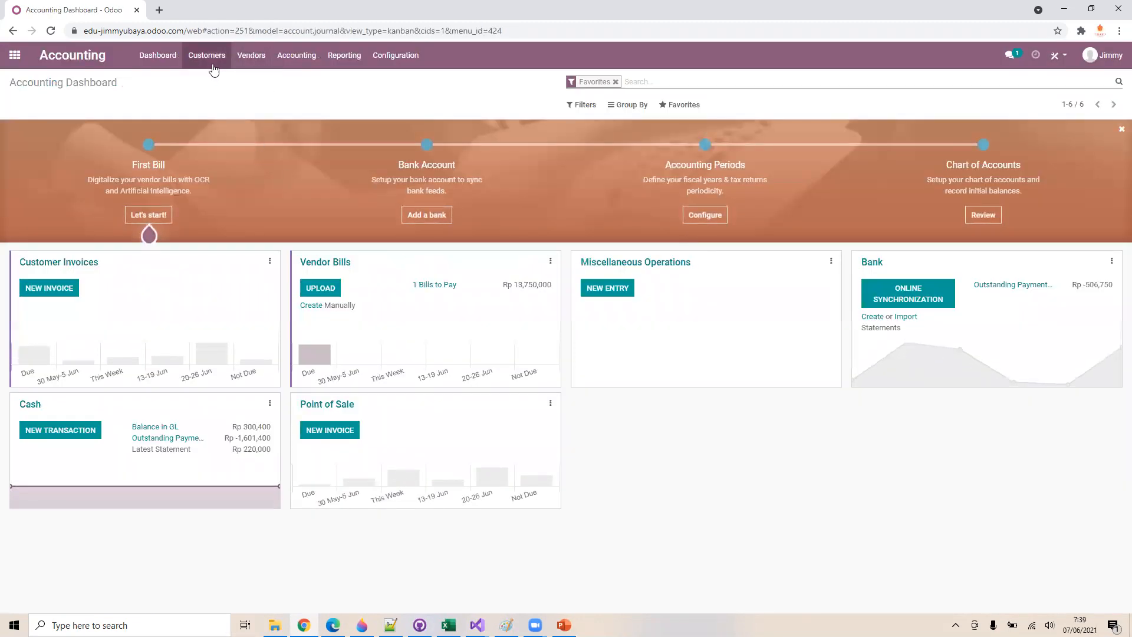
left_click(296, 56)
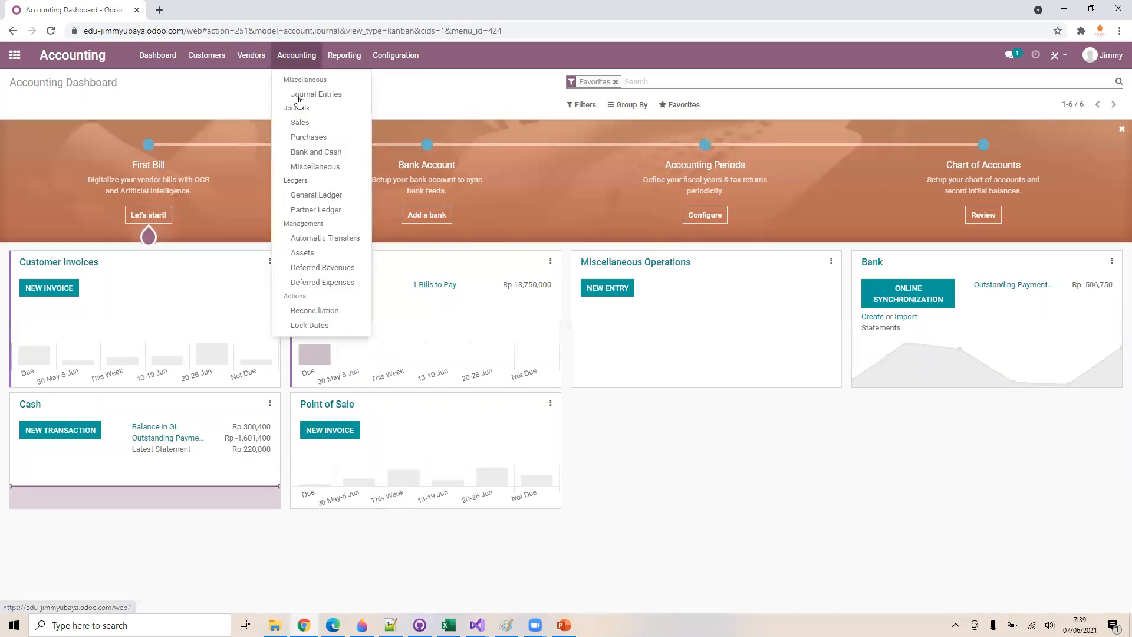
left_click(300, 96)
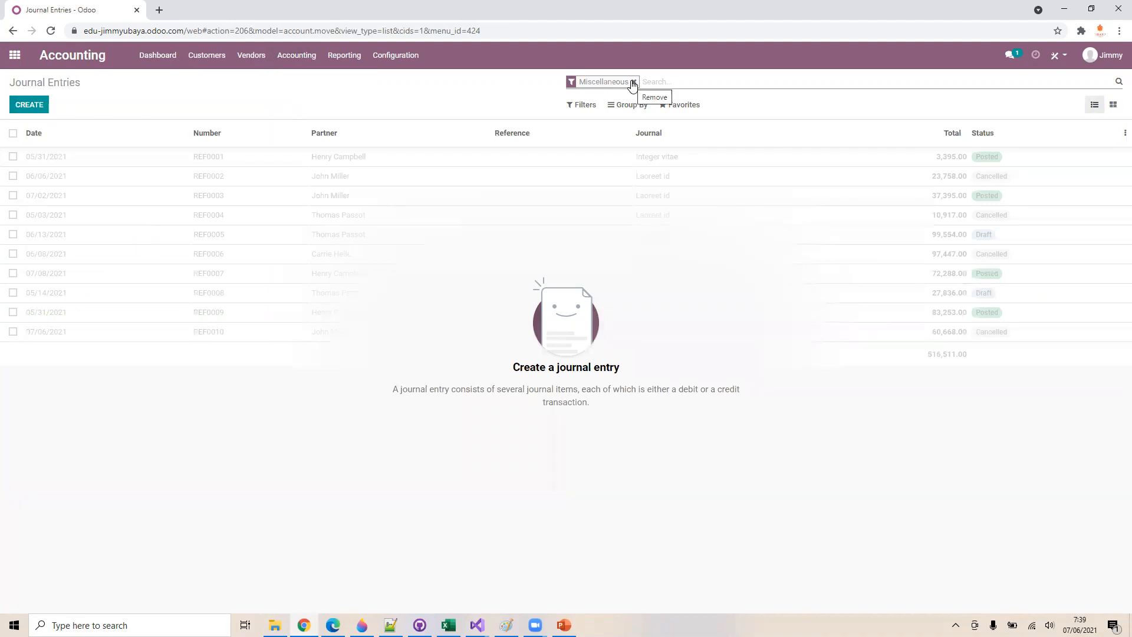
left_click(632, 83)
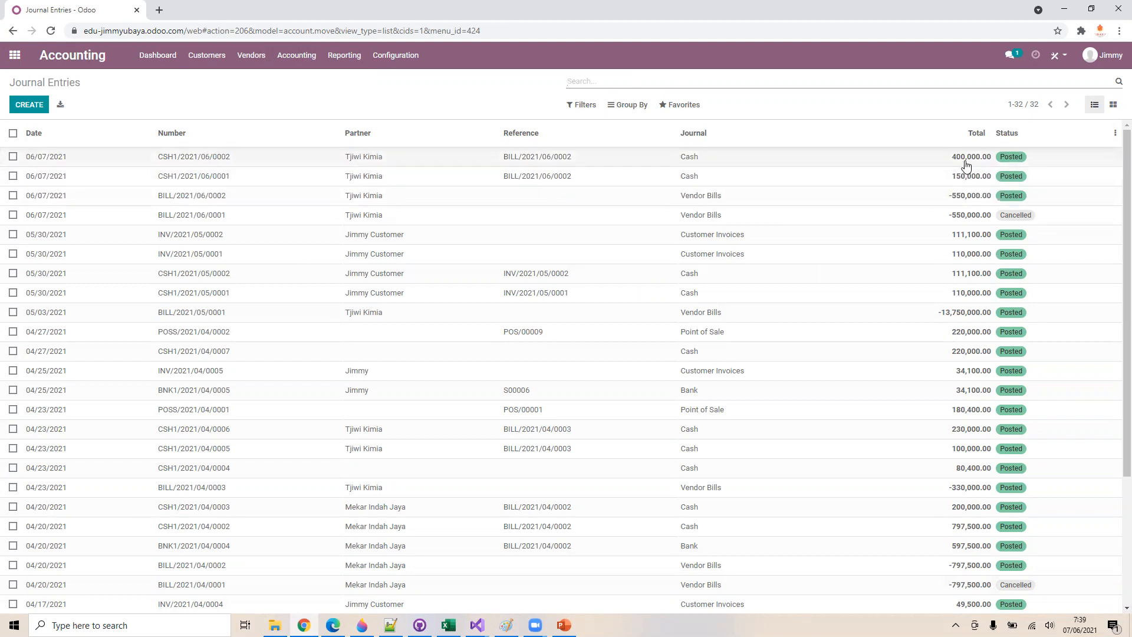
Examine the journal items of the posted 550,000 Tjiwi Kimia vendor bill dated 06/07/2021, and return to the journal entries list
left_click(935, 195)
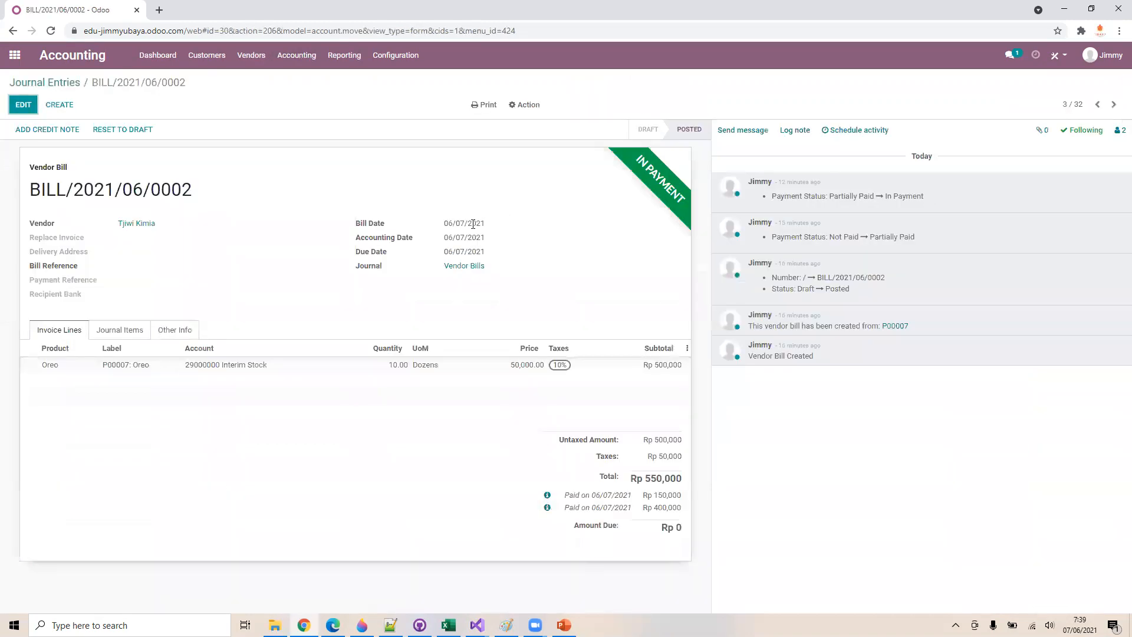
left_click(121, 332)
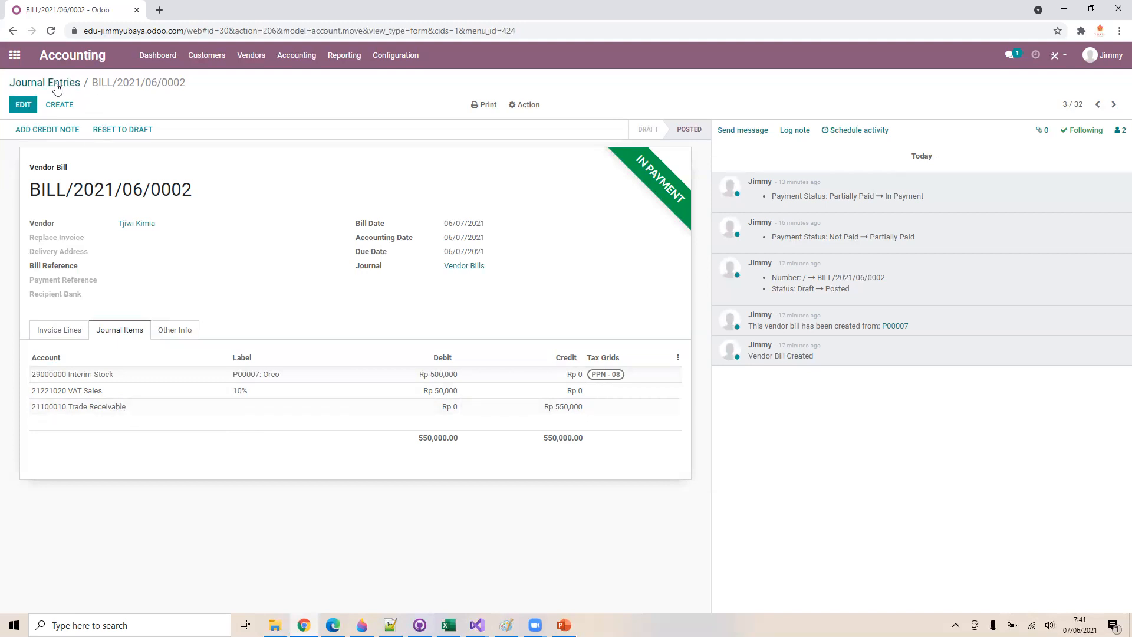
left_click(12, 31)
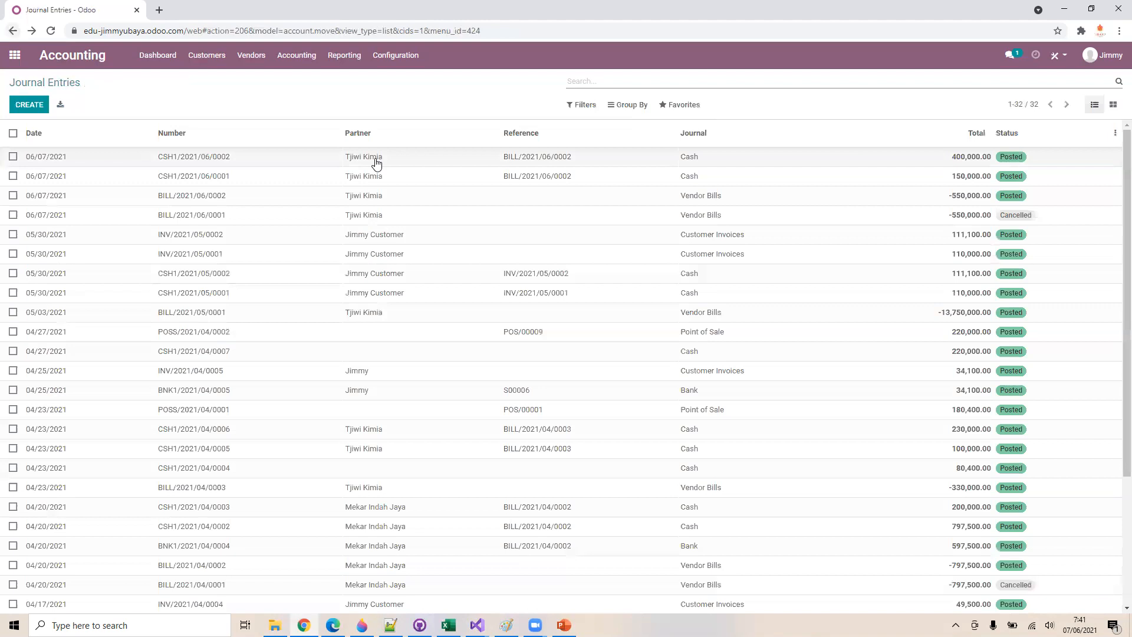
Open the 150,000 cash journal entry for Tjiwi Kimia and review its other info and journal items
left_click(713, 181)
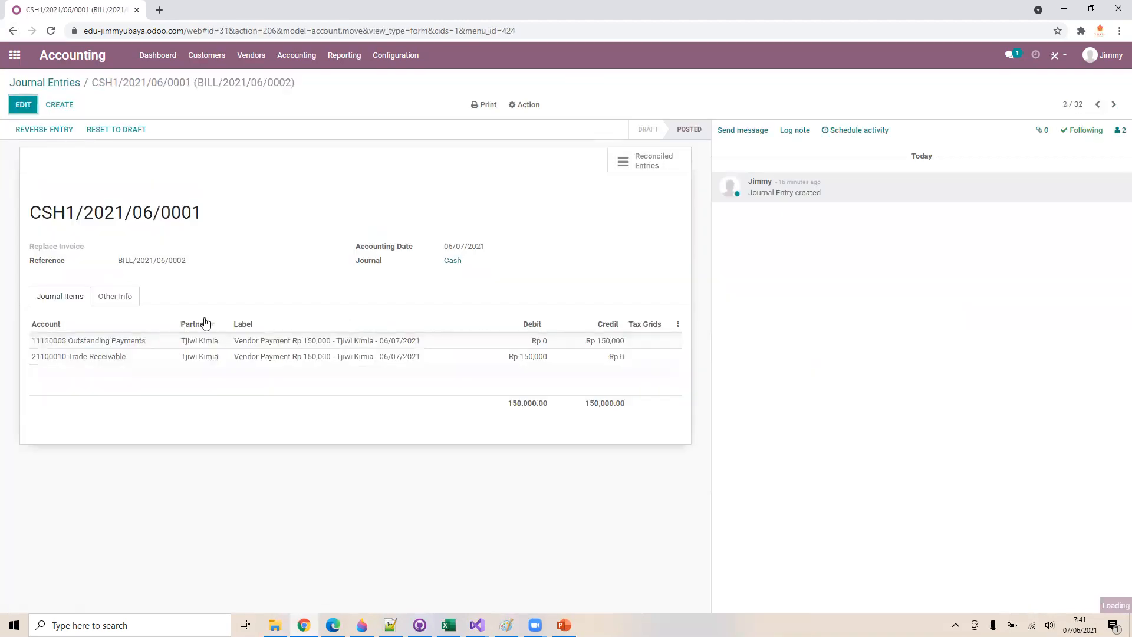
left_click(116, 296)
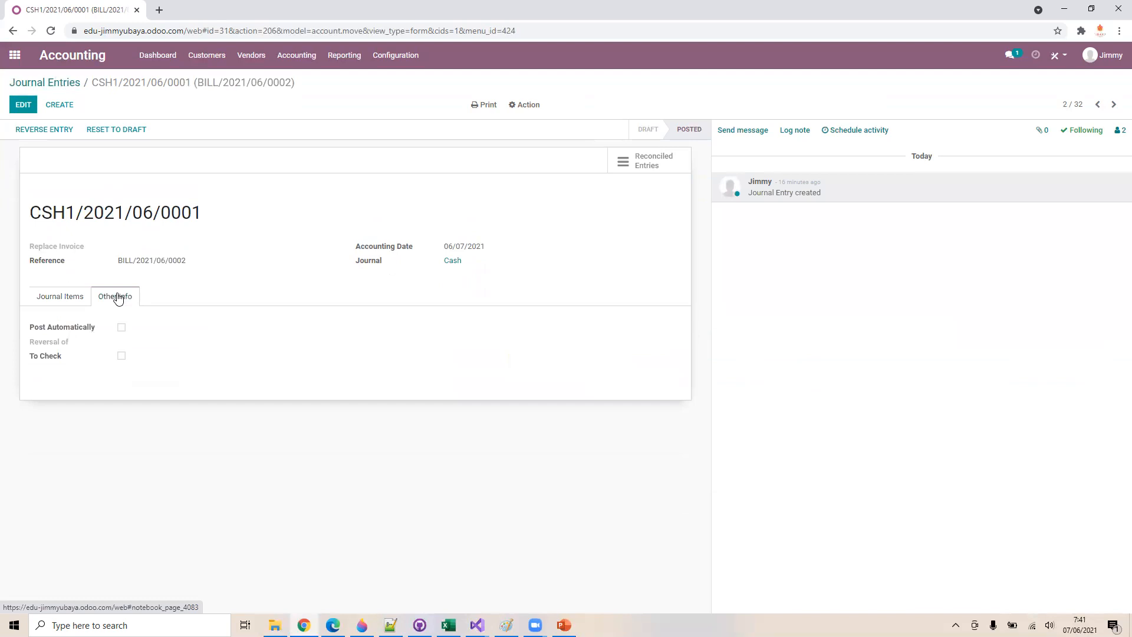
left_click(68, 299)
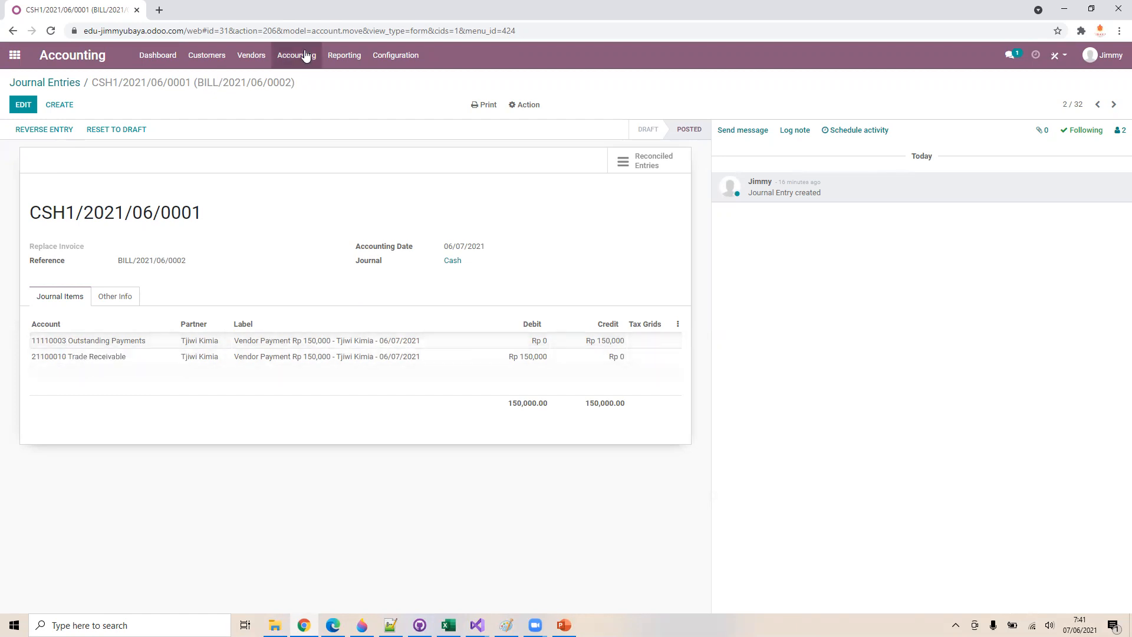
Open the chart of accounts and browse the accounts in group 1 and group 2
left_click(374, 59)
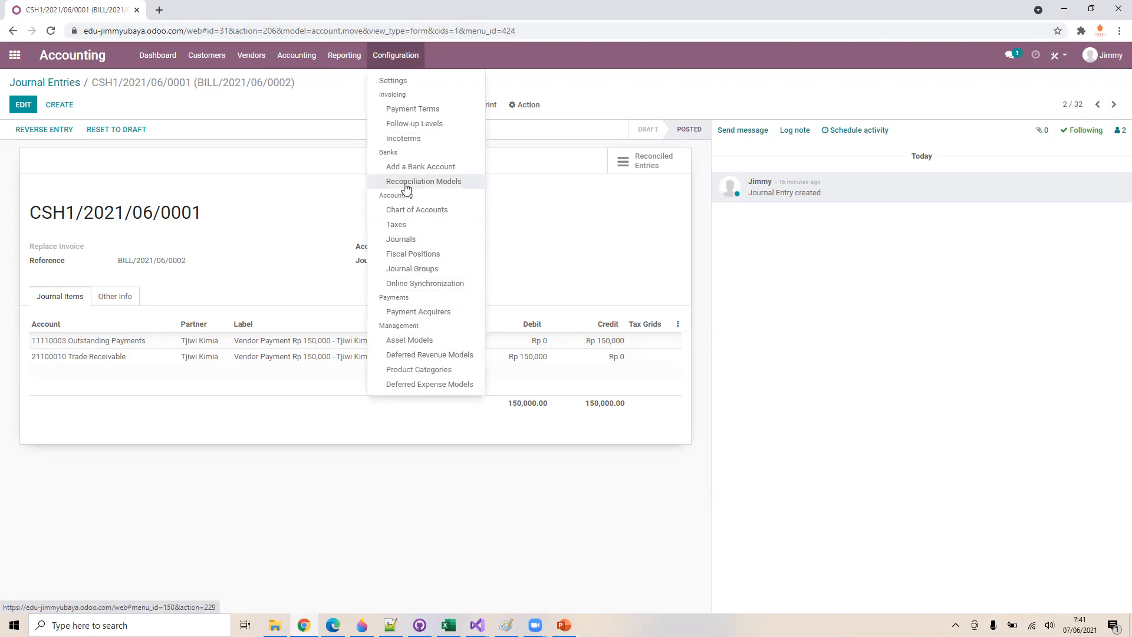
left_click(405, 211)
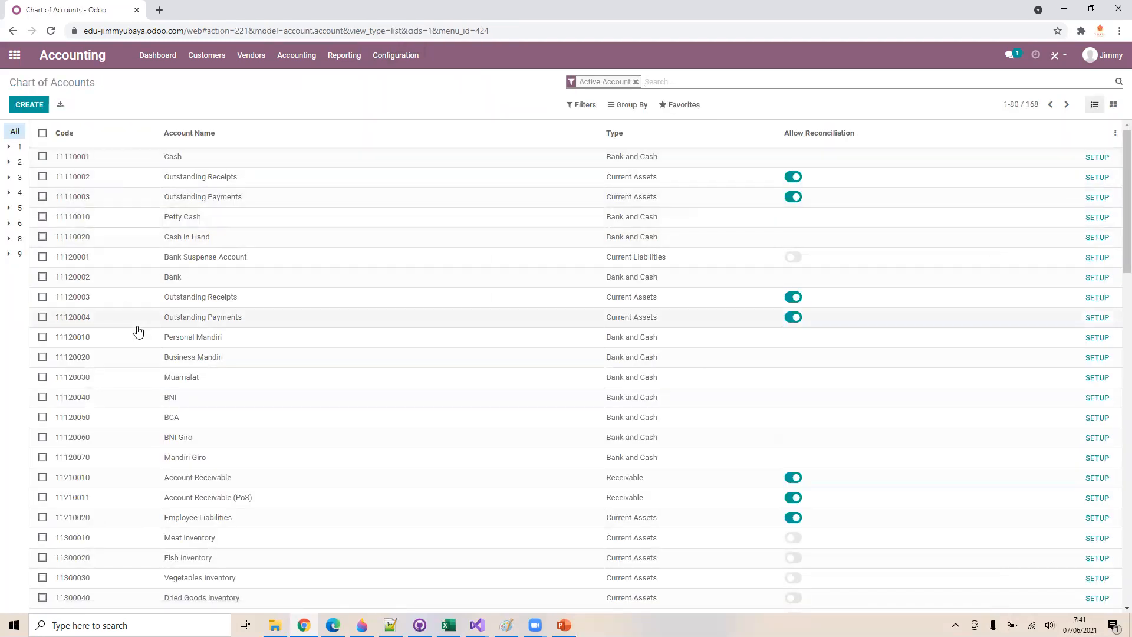
scroll(144, 439, "down", 4)
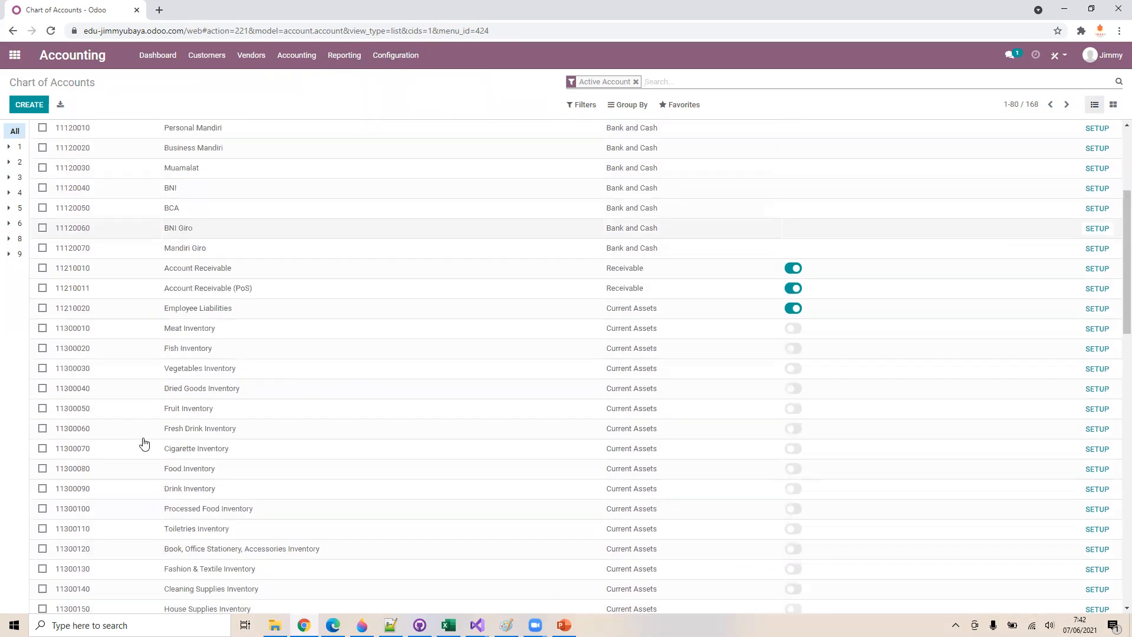
left_click(9, 149)
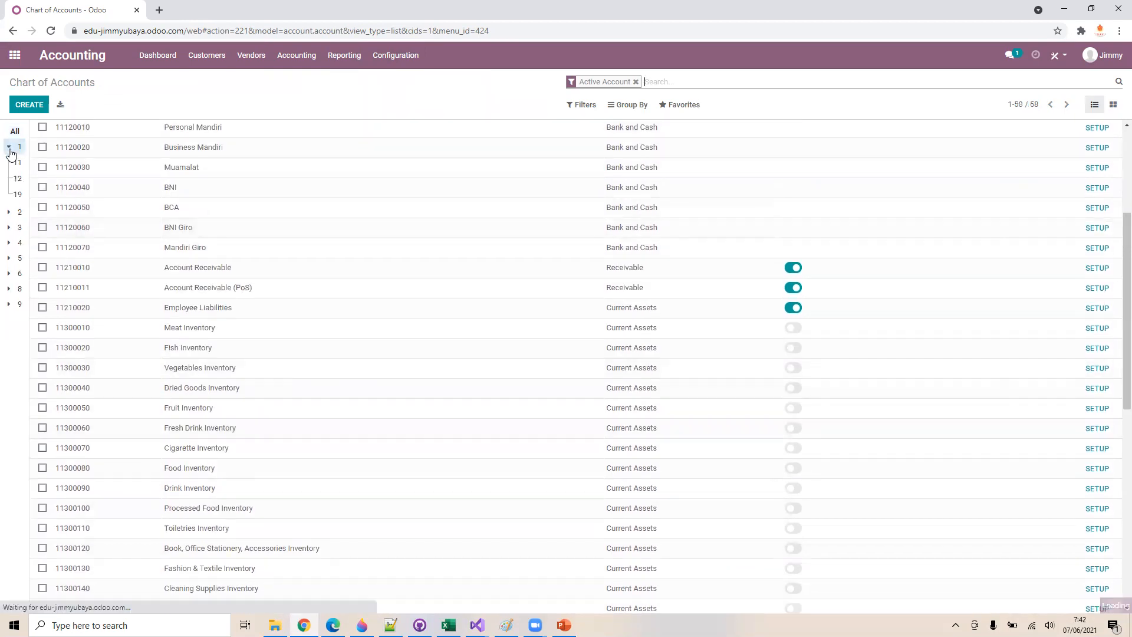
left_click(19, 163)
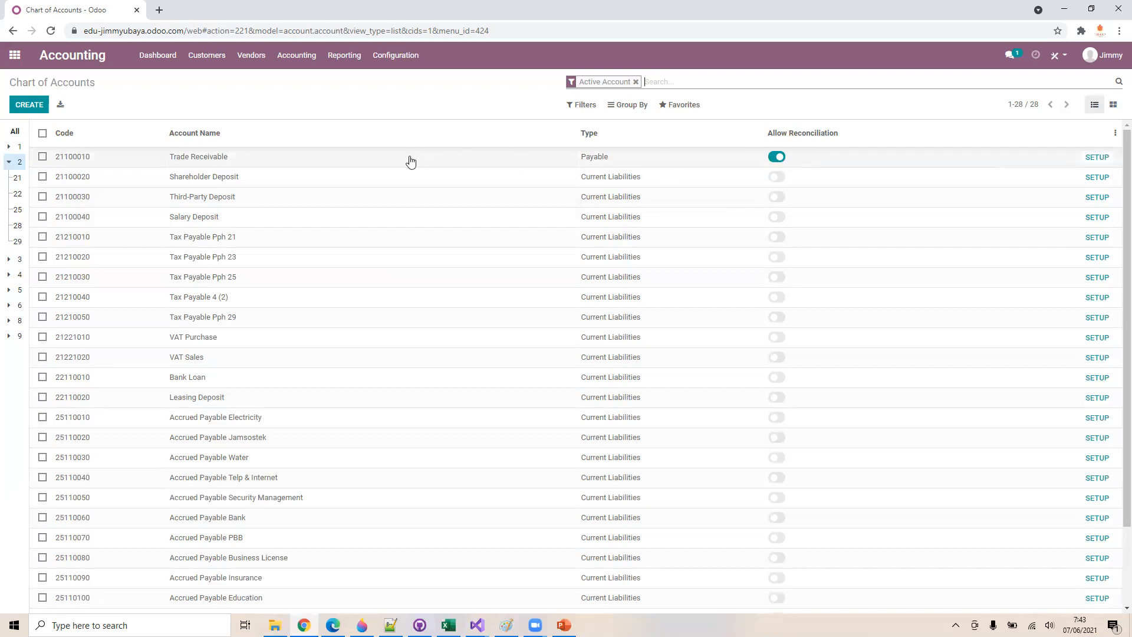
Open the Trade Receivable account's name for editing and look through the group 2 accounts
left_click(198, 161)
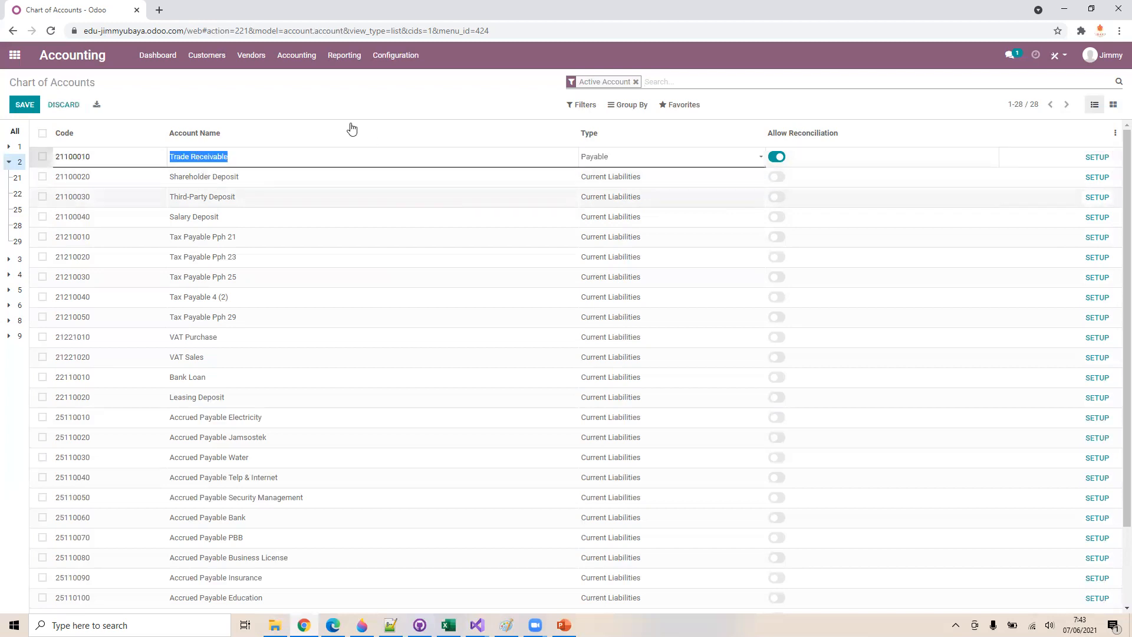
left_click(432, 139)
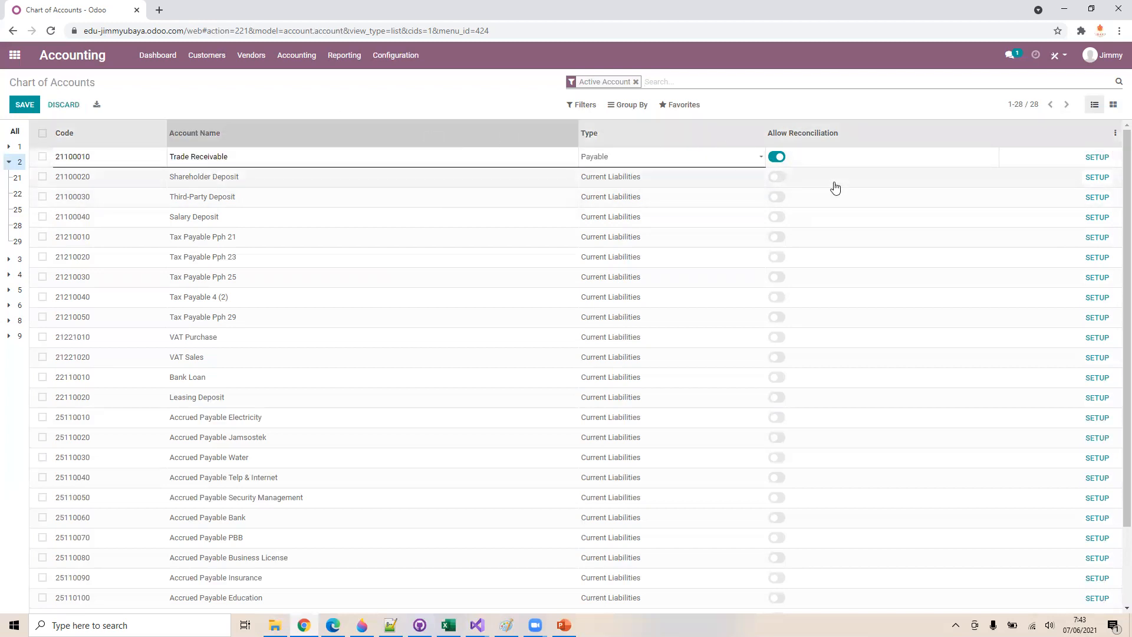
scroll(441, 301, "down", 2)
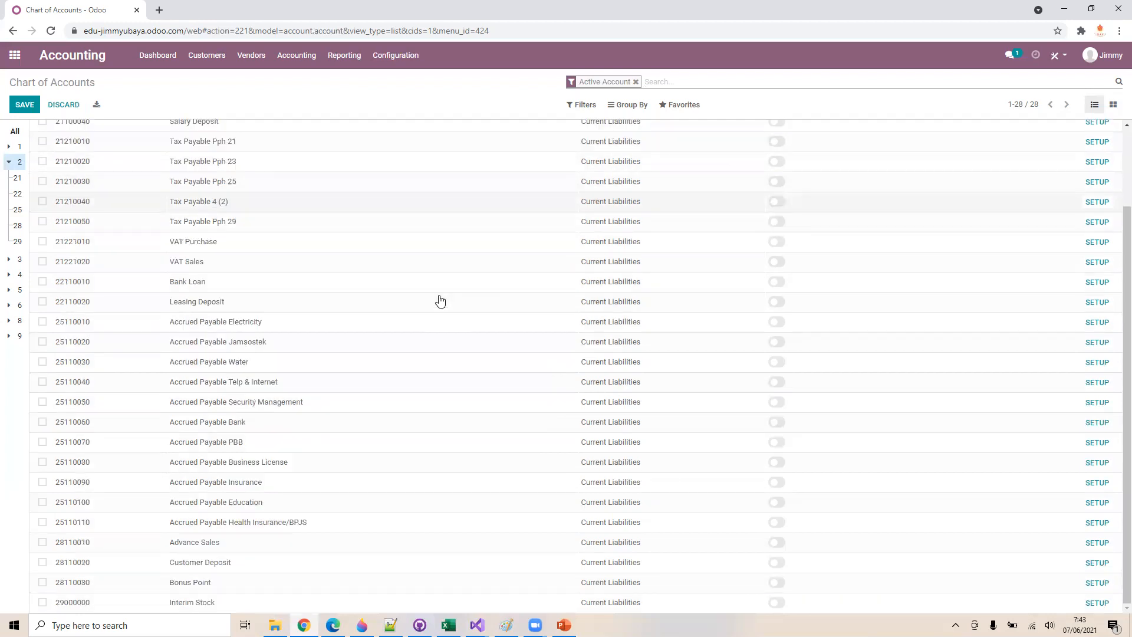
scroll(441, 301, "up", 2)
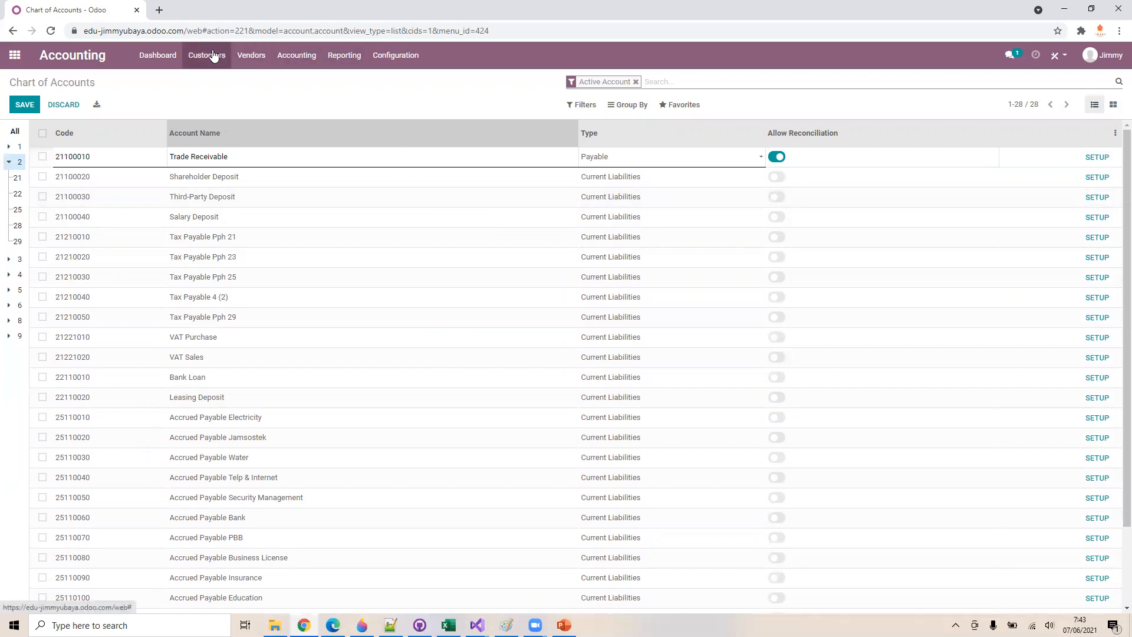
Open the Purchases journal and inspect the Tjiwi Kimia bill of 06/07/2021 with its Interim Stock line
left_click(283, 60)
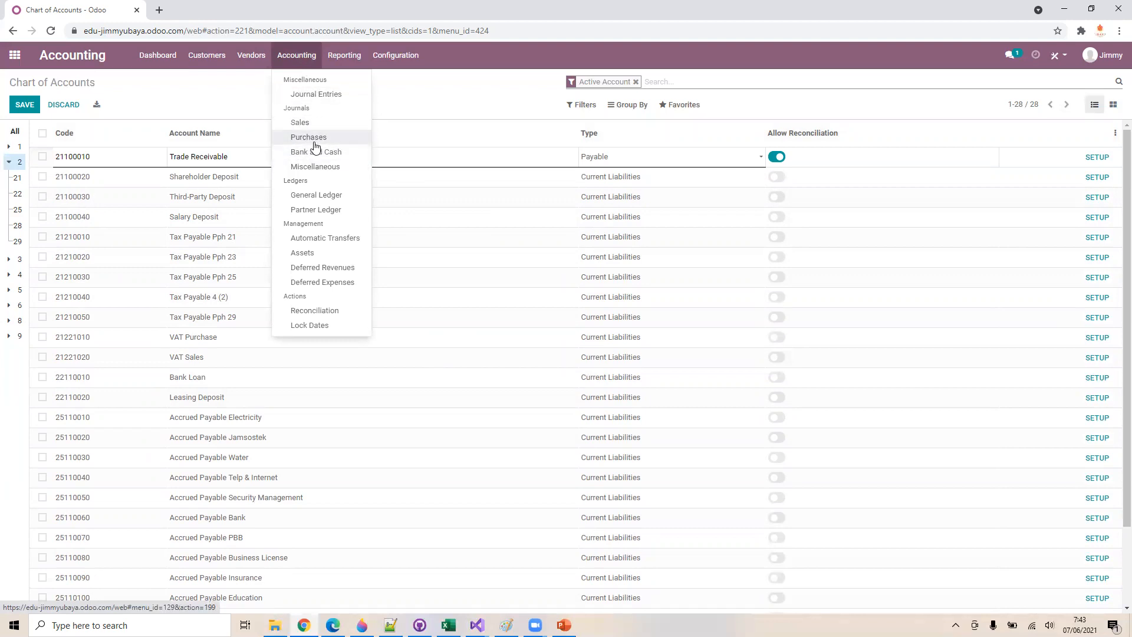
left_click(312, 95)
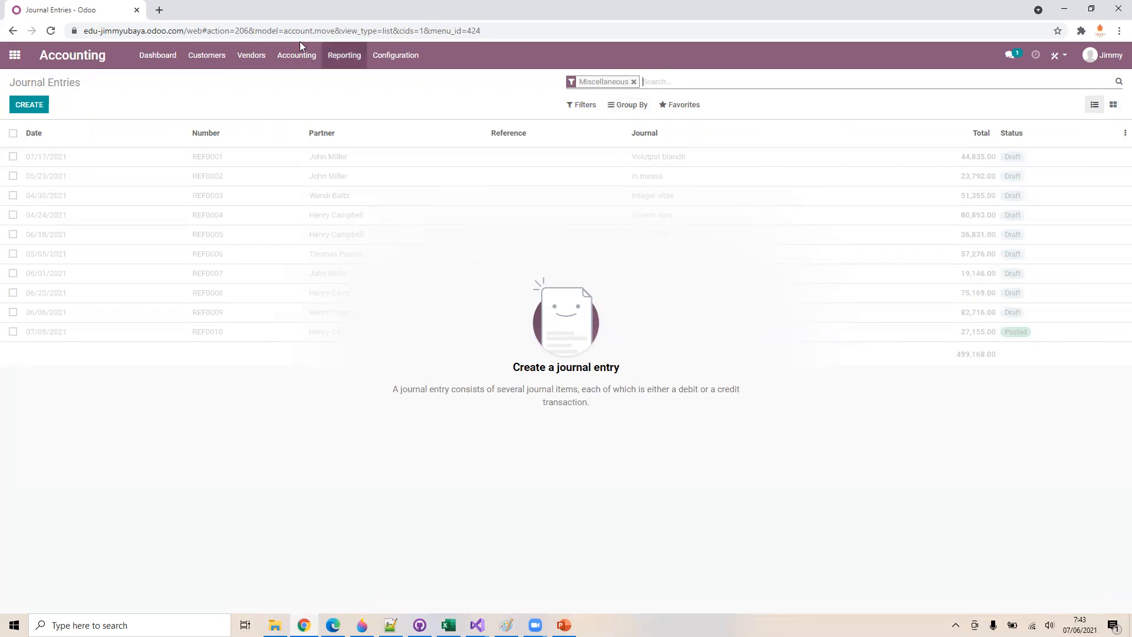
left_click(294, 61)
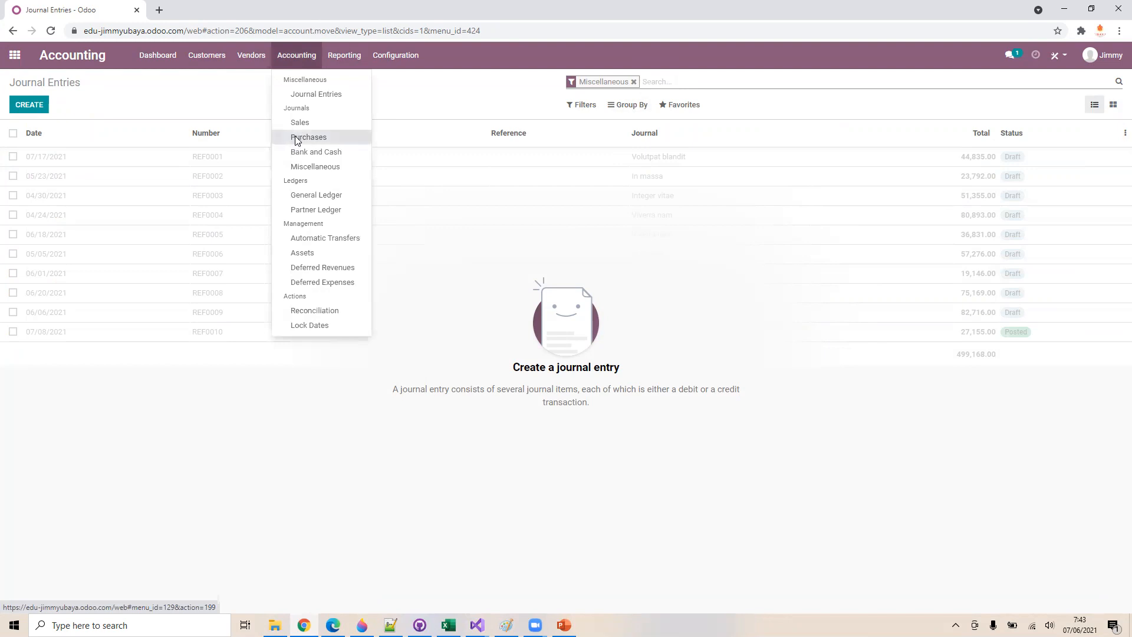
left_click(296, 136)
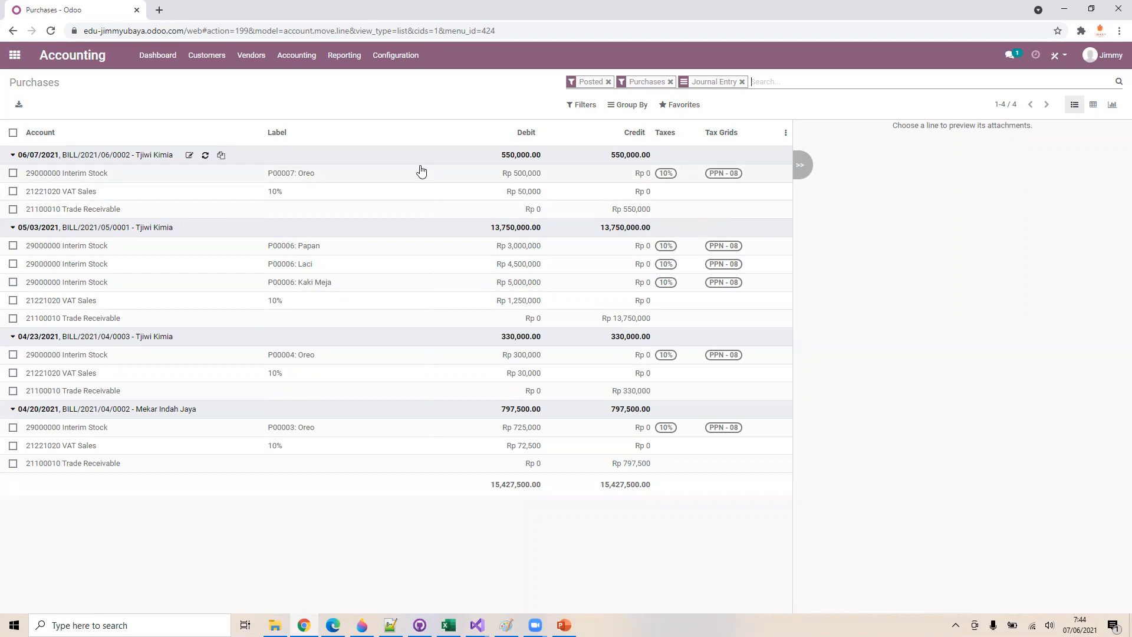
left_click(530, 156)
left_click(527, 156)
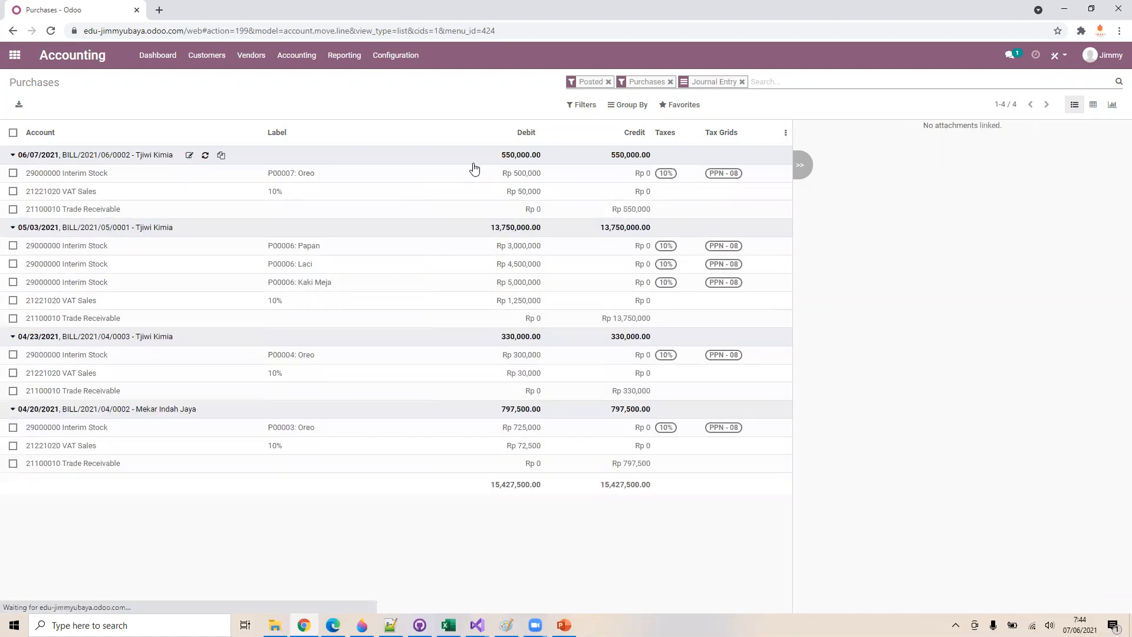
left_click(73, 180)
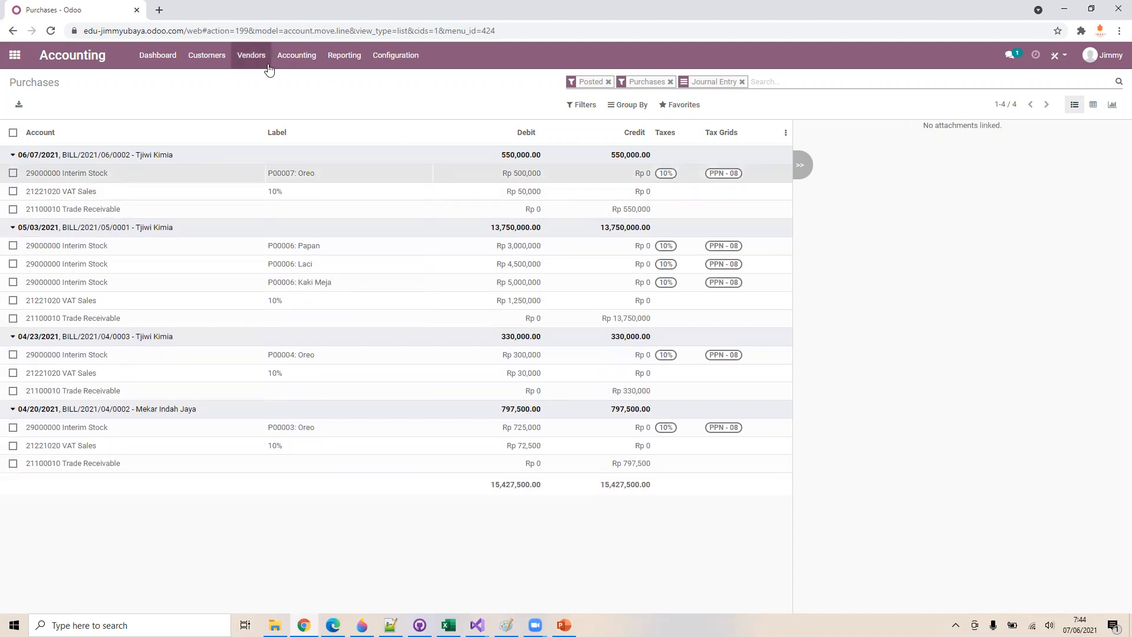
Return to the journal entries list and remove its Miscellaneous filter
left_click(289, 62)
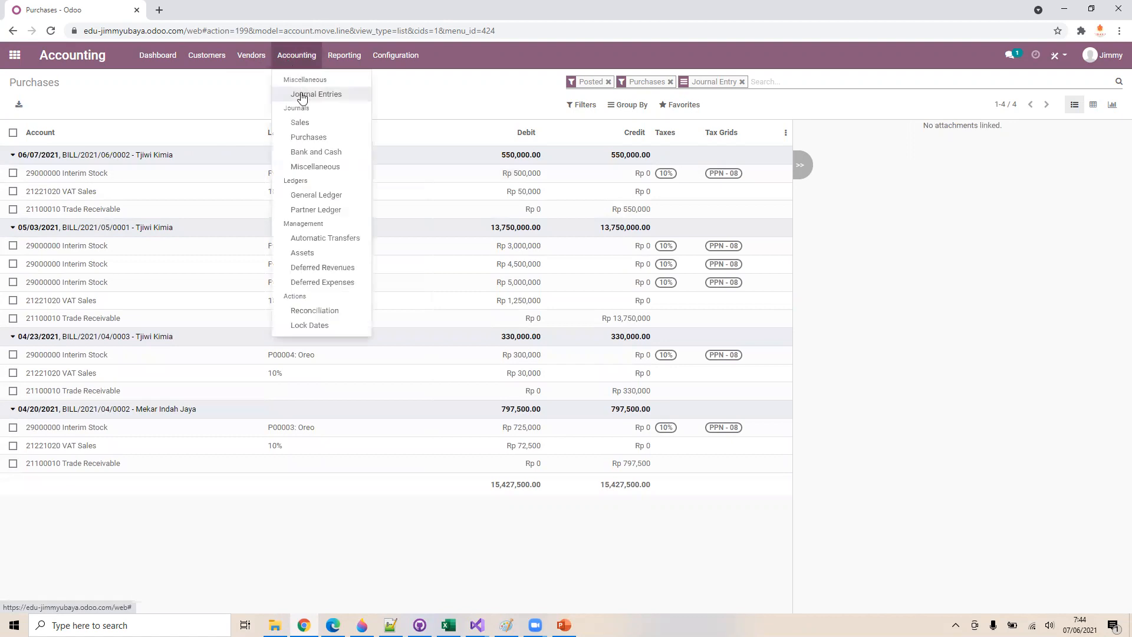
left_click(303, 95)
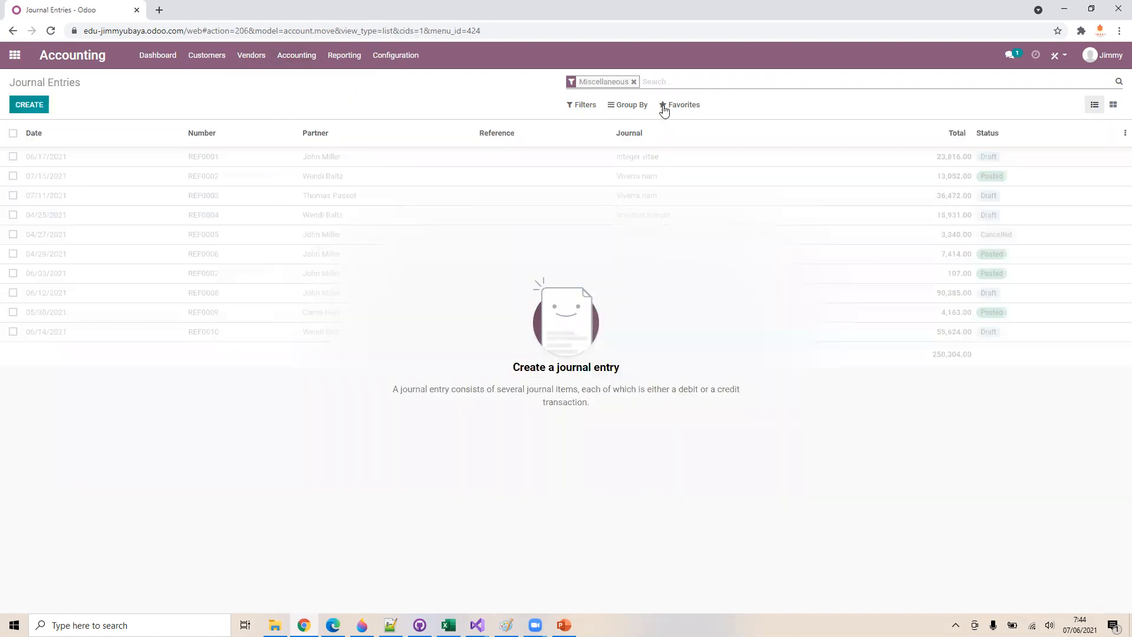
left_click(634, 82)
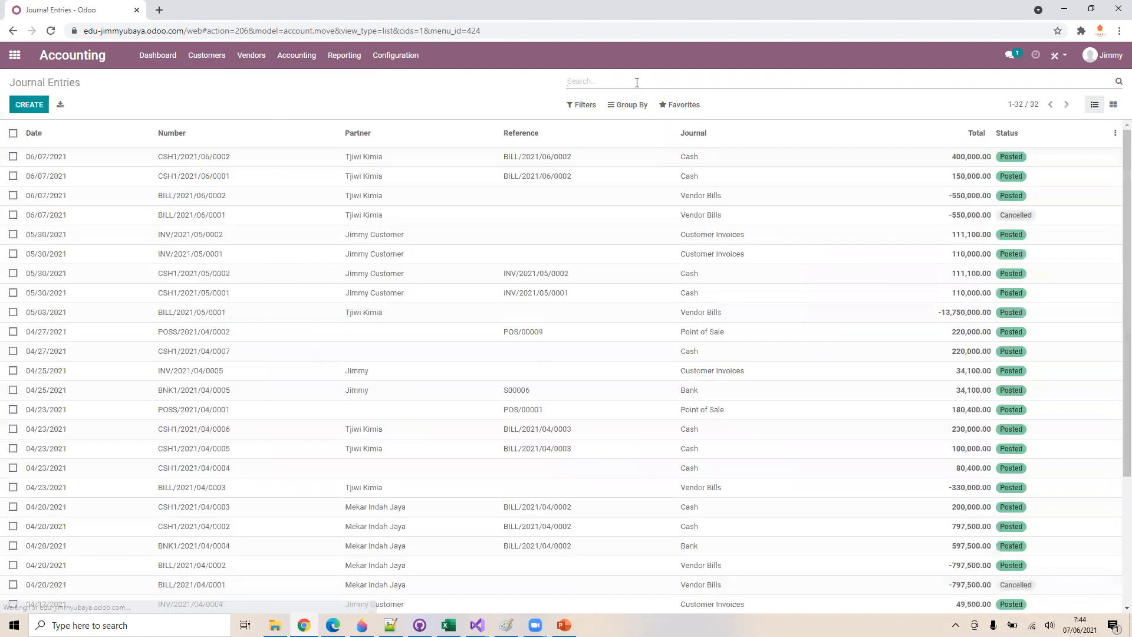
Reopen the 150,000 cash entry for Tjiwi Kimia and view the details of its Outstanding Payments journal item
left_click(477, 177)
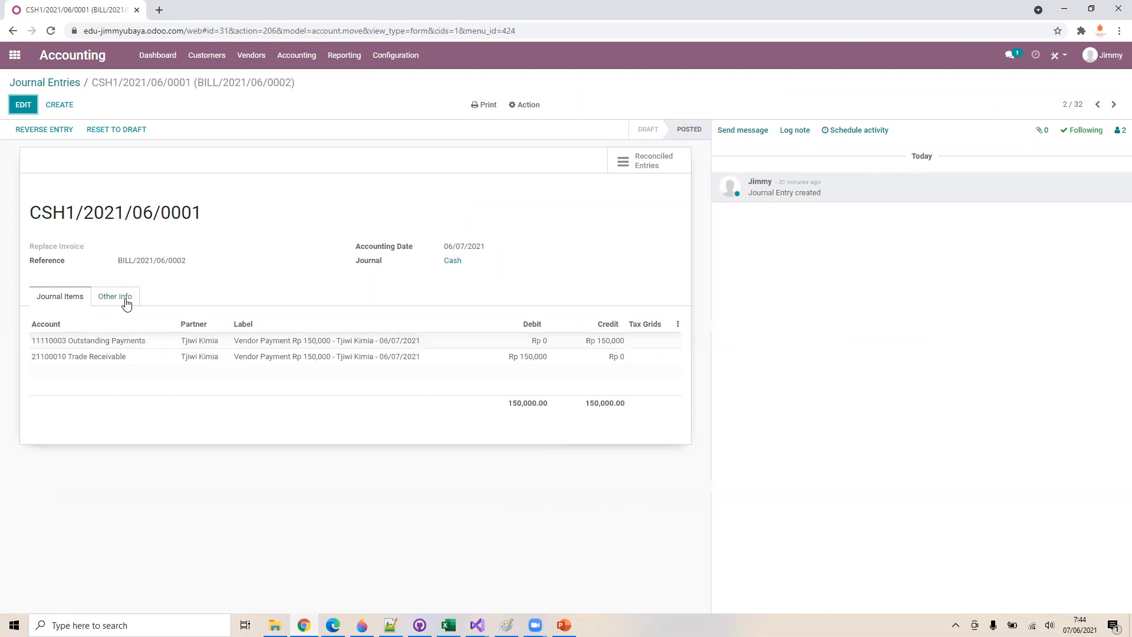
left_click(125, 298)
left_click(70, 299)
left_click(291, 342)
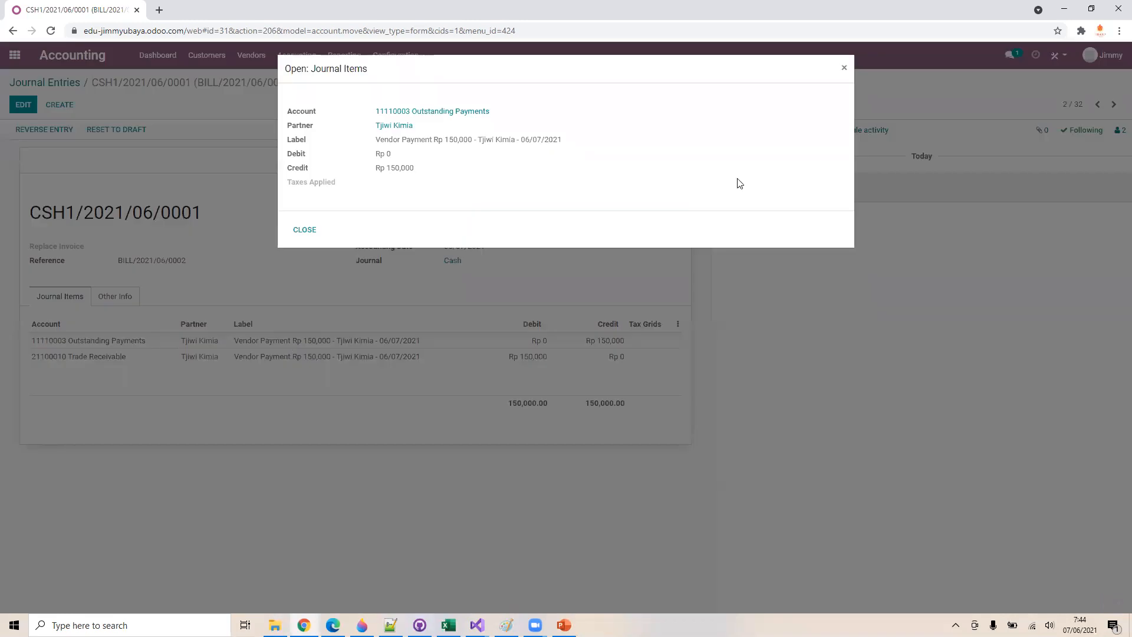
left_click(844, 69)
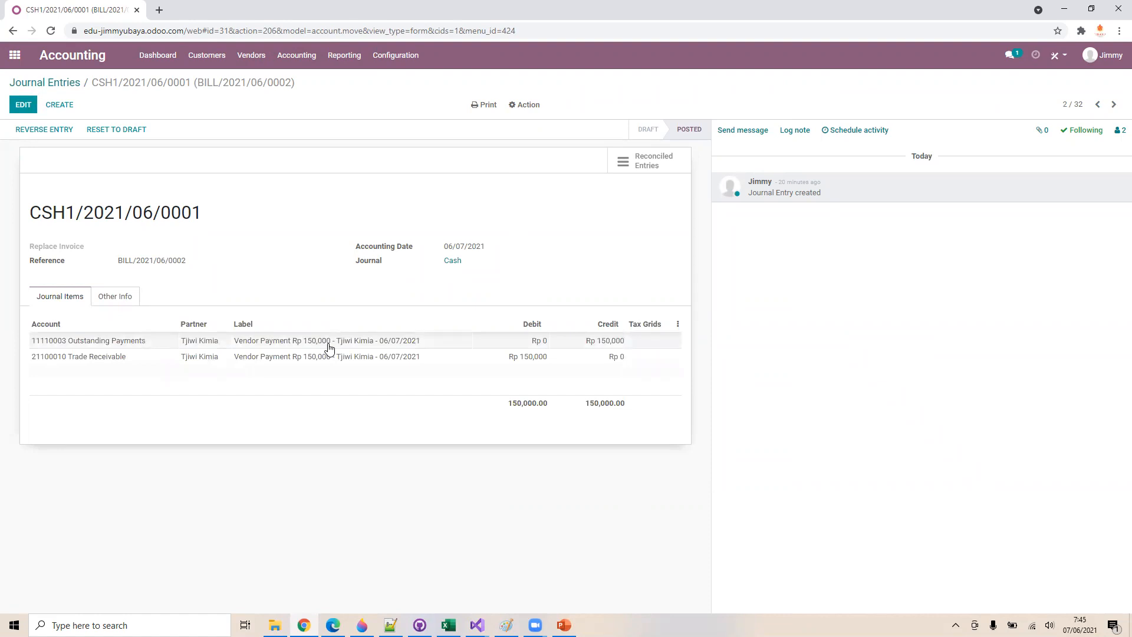
View the cash entry's Outstanding Payments journal item once more and return to the journal entries list
left_click(329, 345)
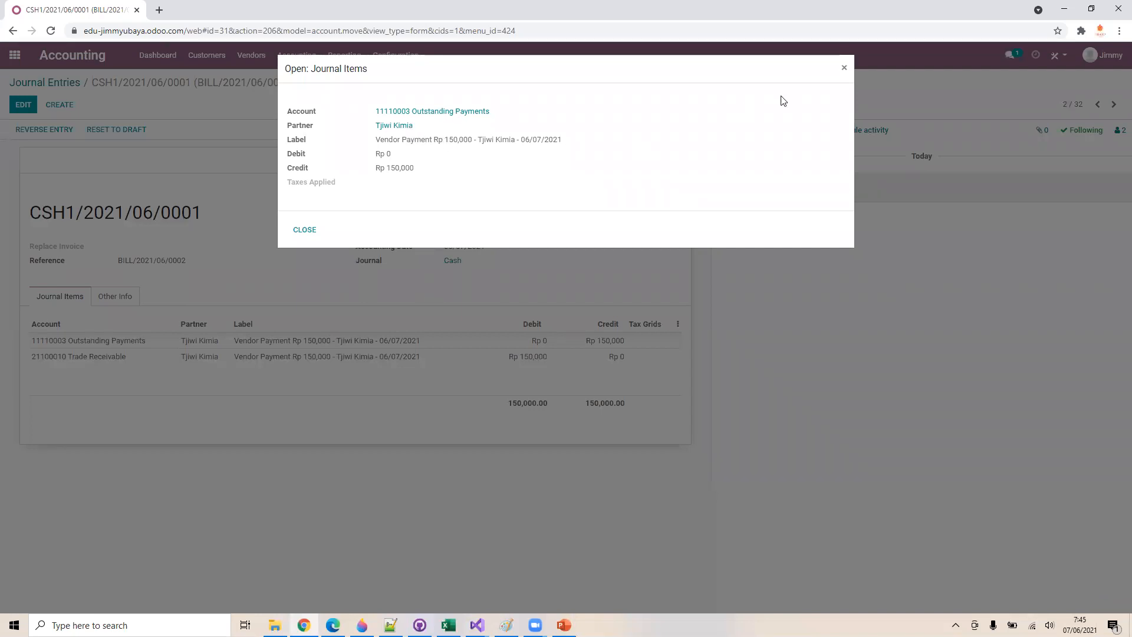
left_click(841, 69)
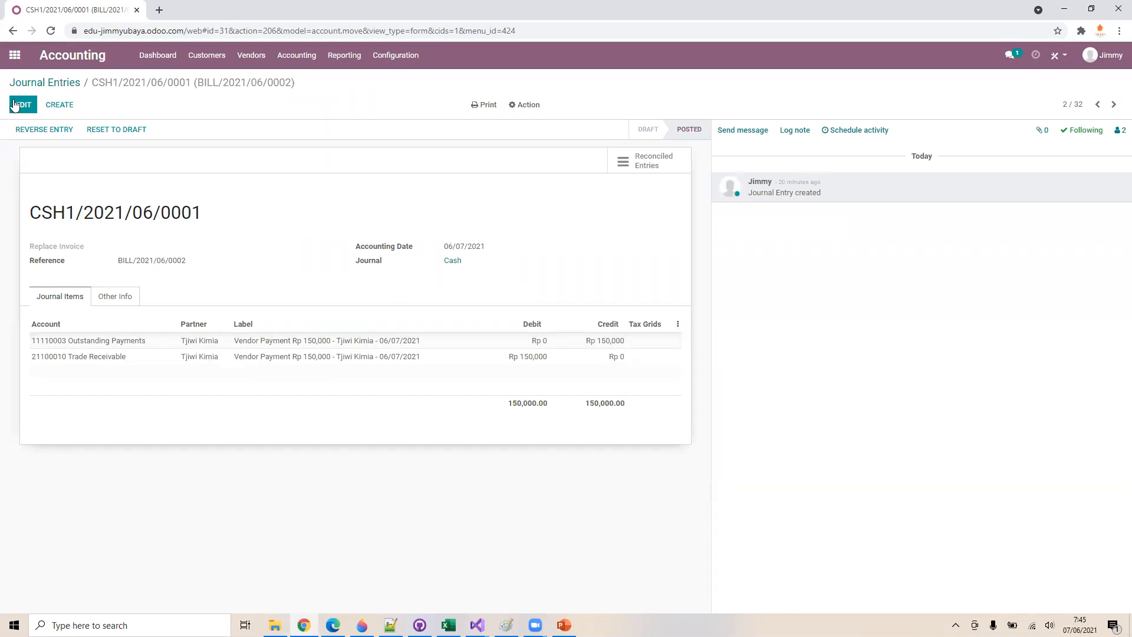
left_click(18, 36)
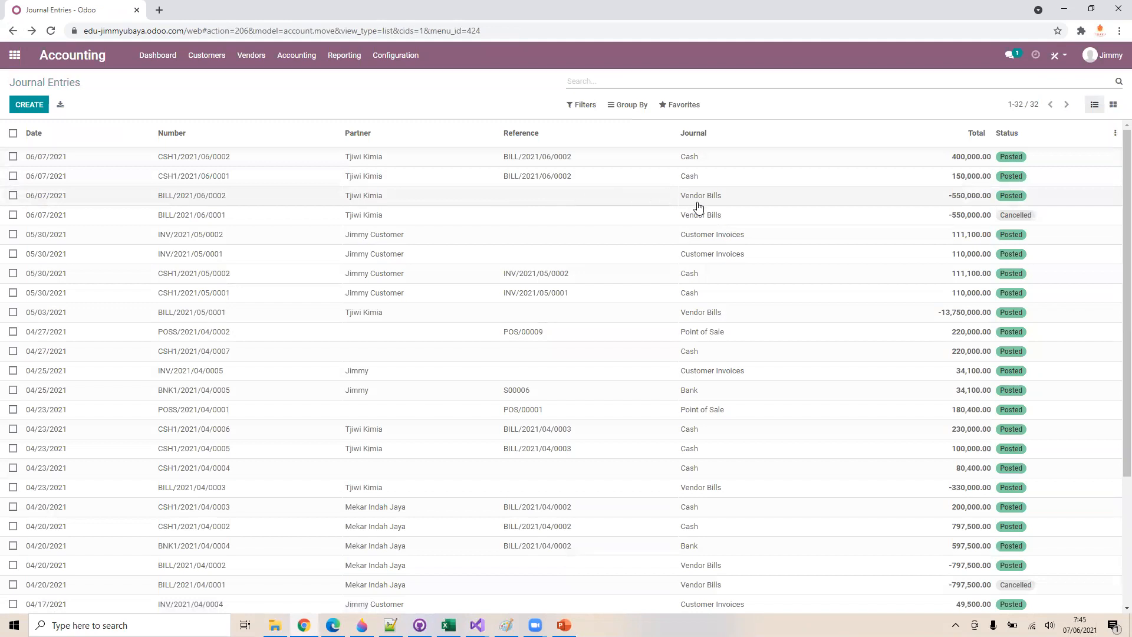
Open vendor bill BILL/2021/06/0002 from the journal entries and view the details of its Oreo invoice line
left_click(697, 202)
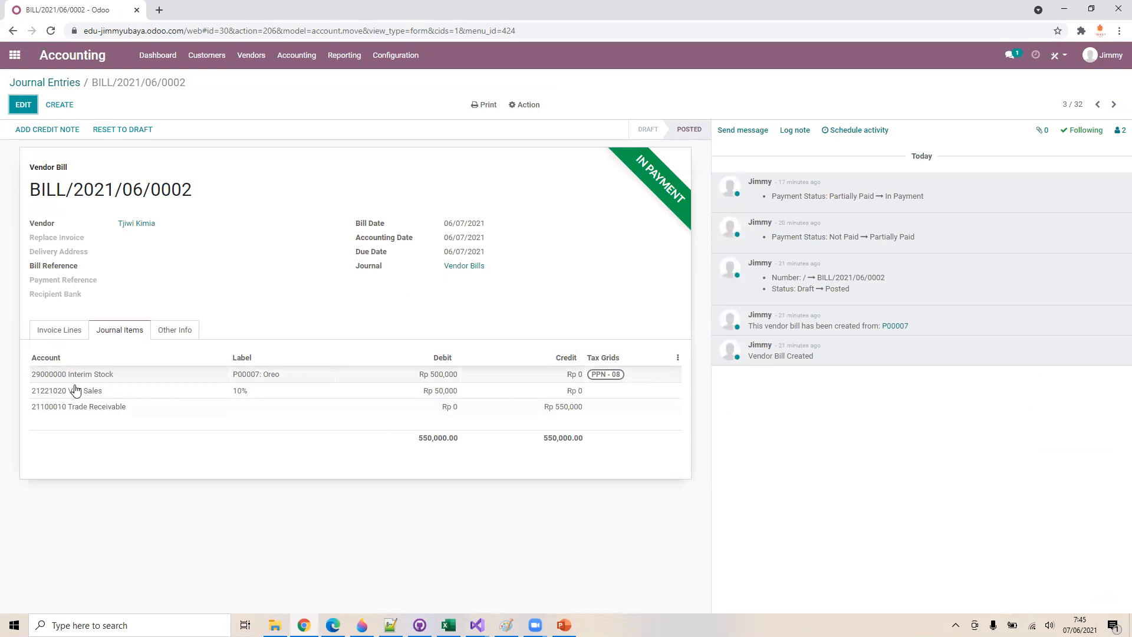
left_click(67, 340)
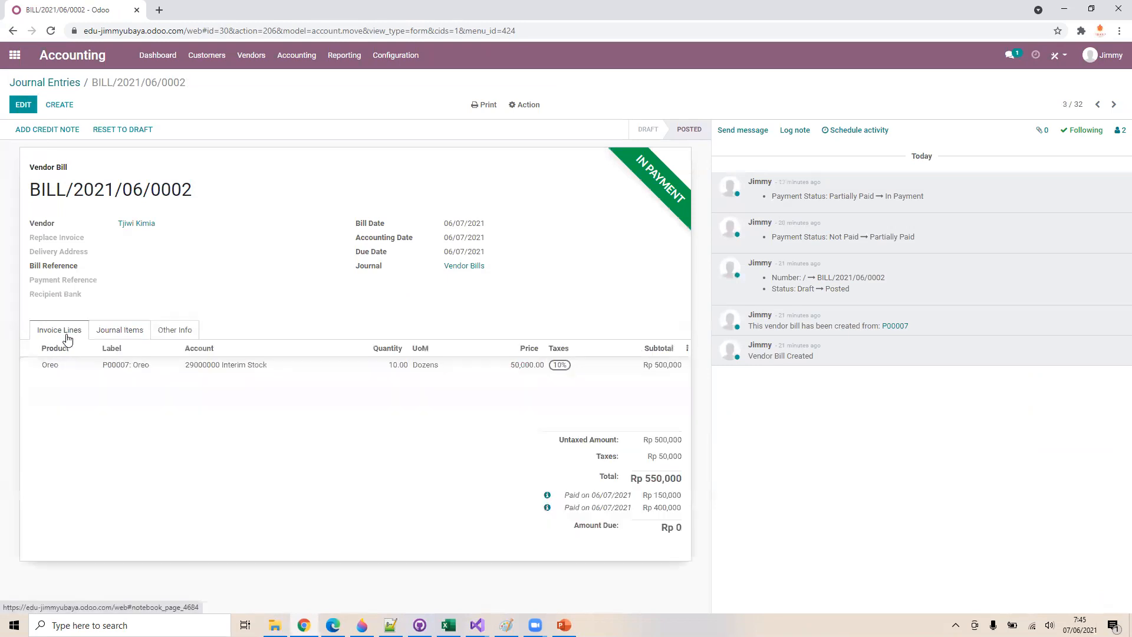
left_click(141, 368)
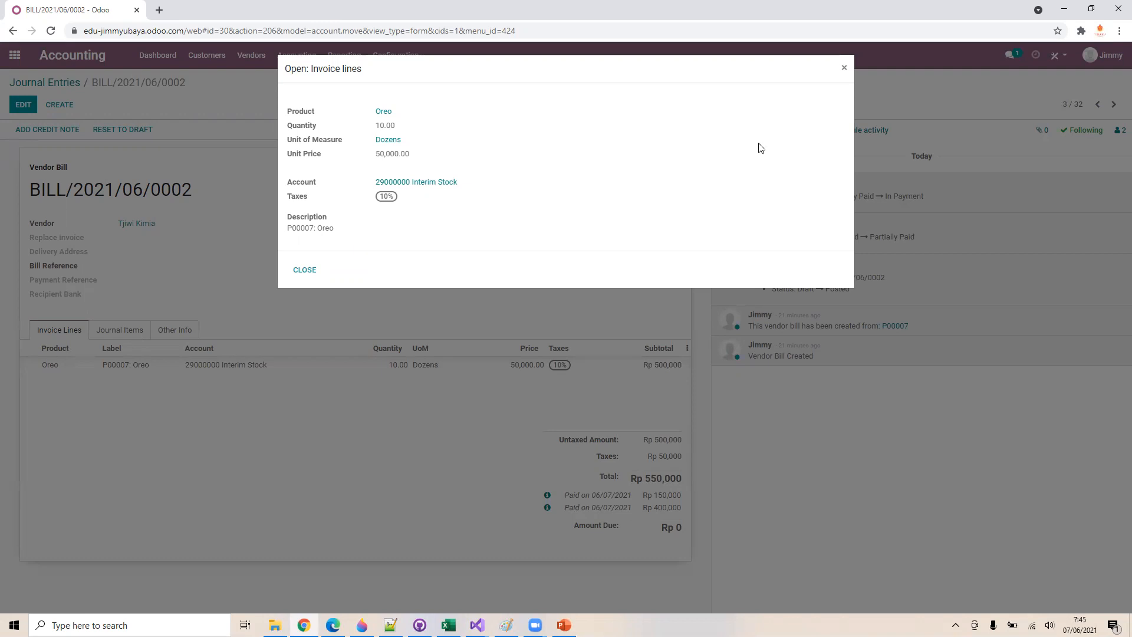
left_click(844, 70)
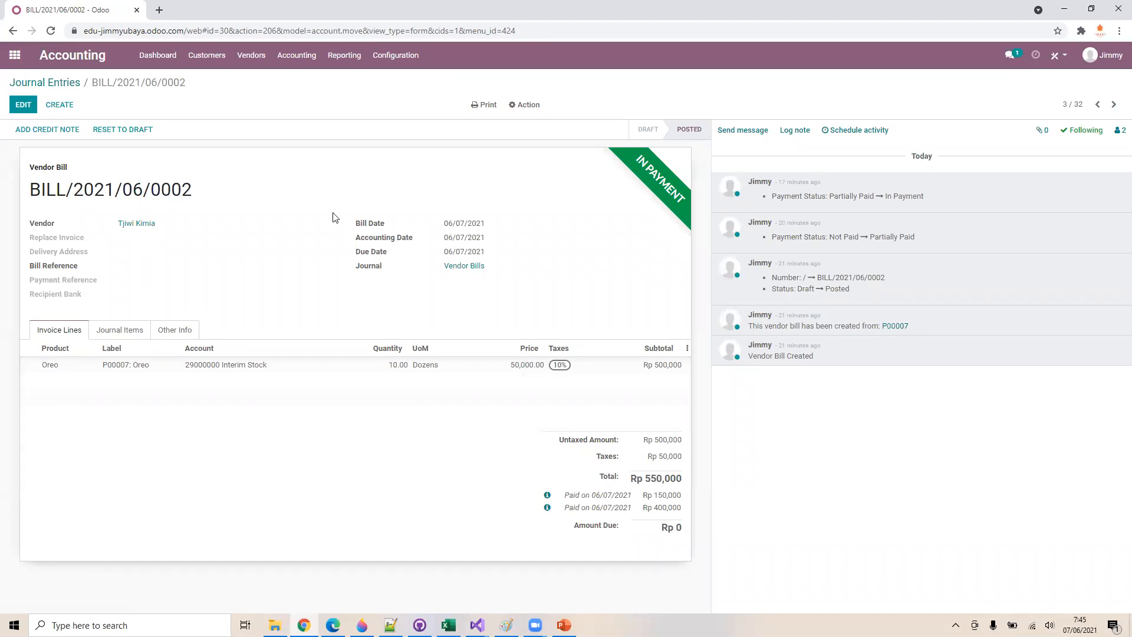
Open the Purchase app in a new browser tab and view purchase order P00007
right_click(24, 59)
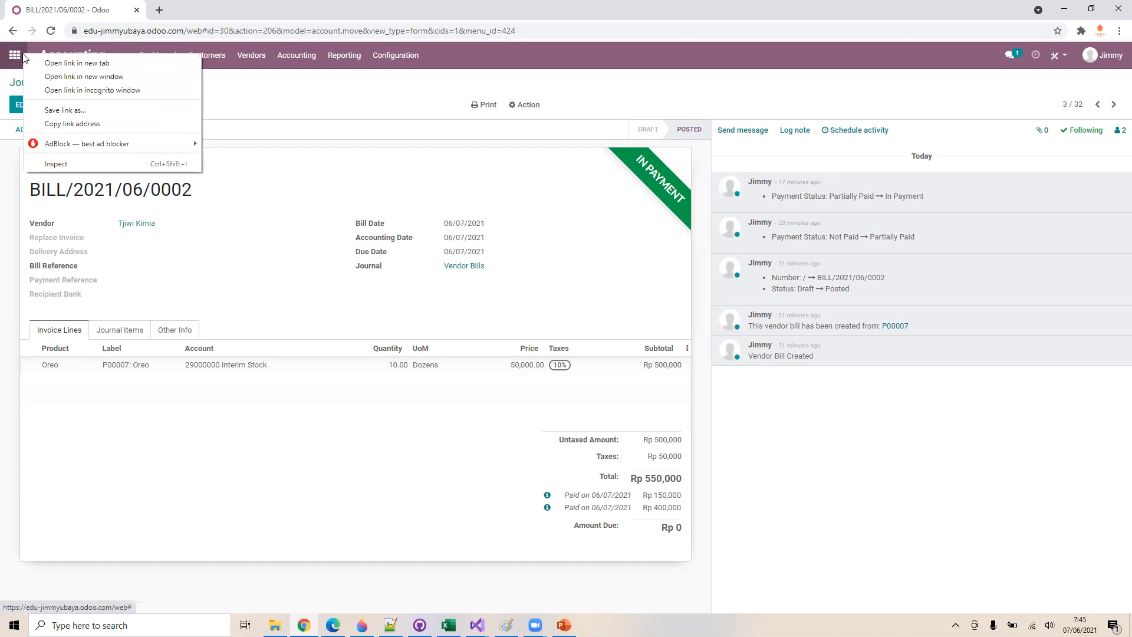
left_click(64, 63)
left_click(198, 9)
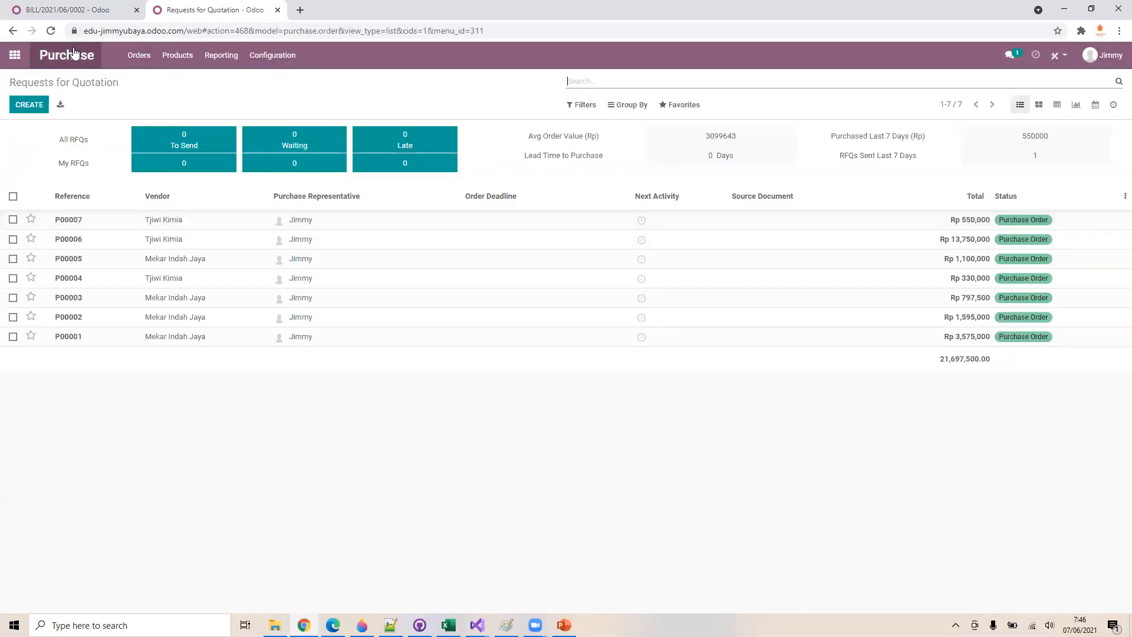
left_click(215, 225)
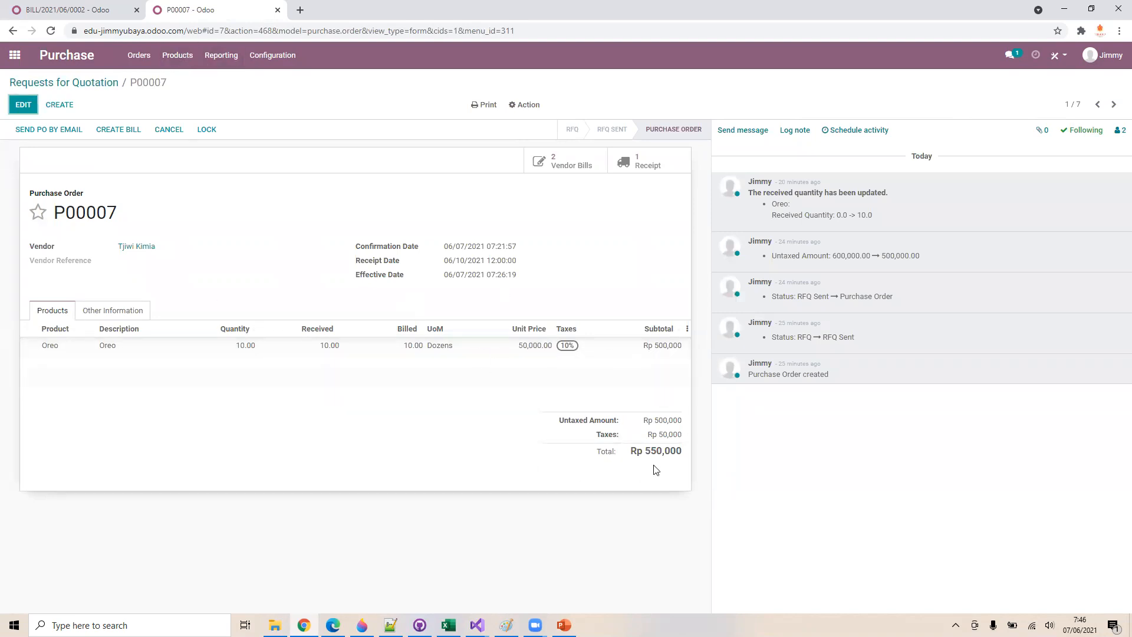
Open the posted vendor bill BILL/2021/06/0002 from the purchase order and show its journal items
left_click(563, 158)
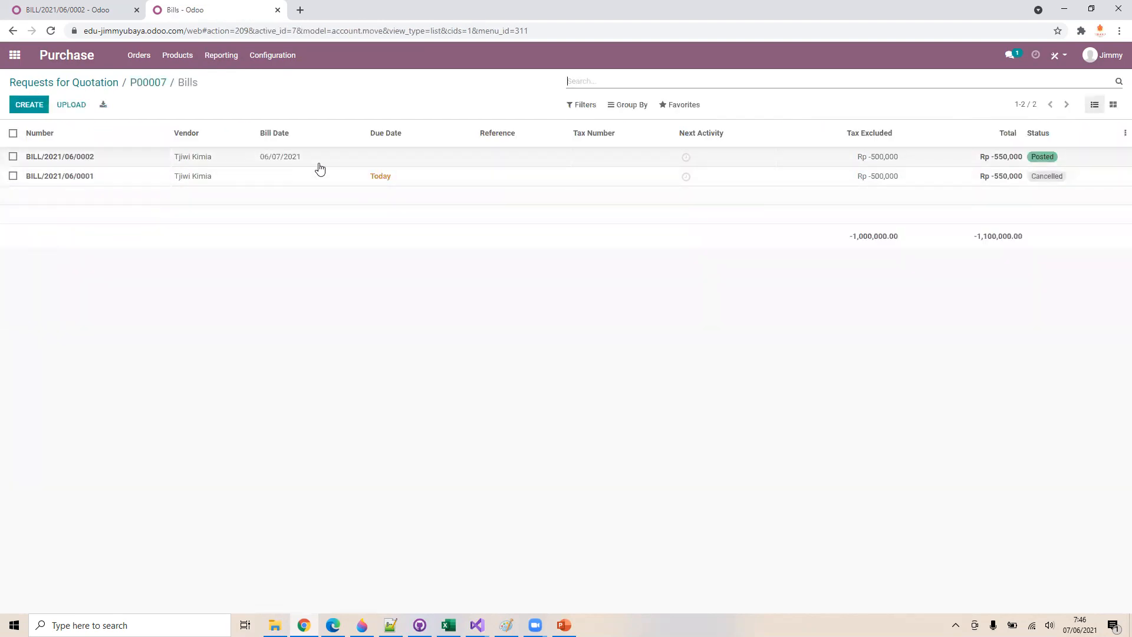
left_click(1048, 160)
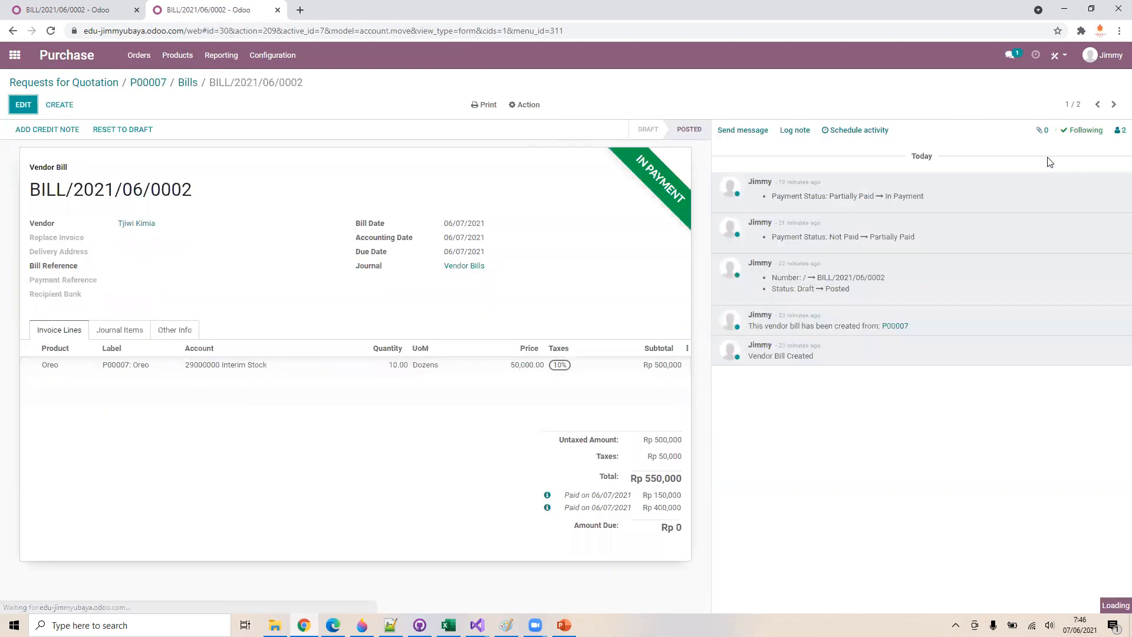
left_click(104, 335)
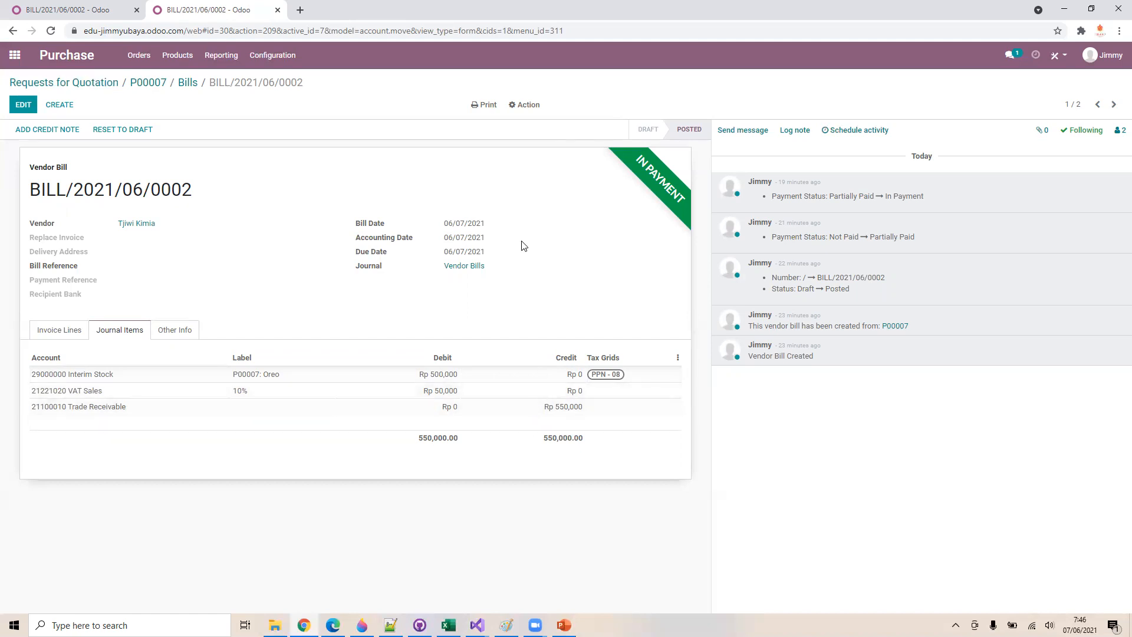
Switch to the PowerPoint presentation and move past the journal entry slides to the Reconciliation slide
left_click(563, 626)
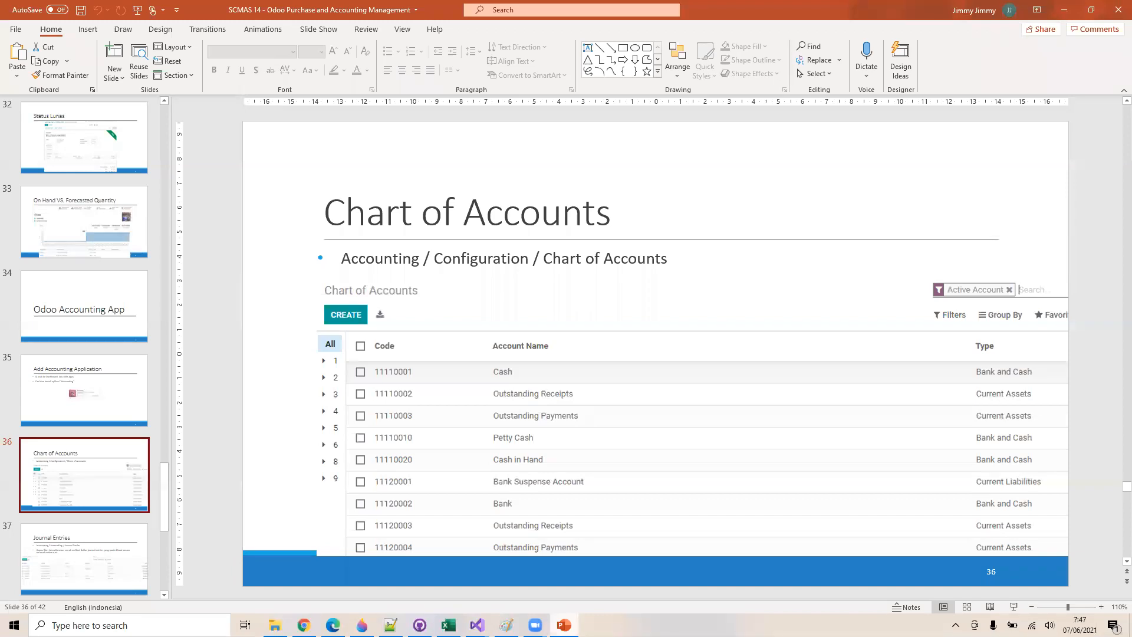
left_click(144, 557)
left_click(144, 557)
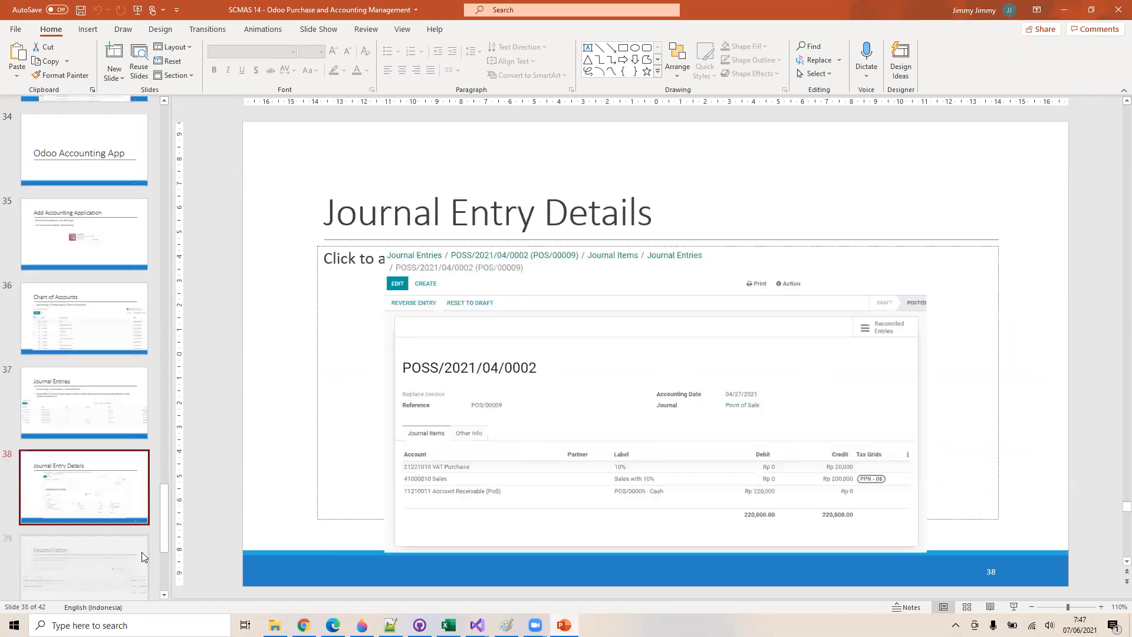
scroll(144, 557, "down", 1)
left_click(106, 483)
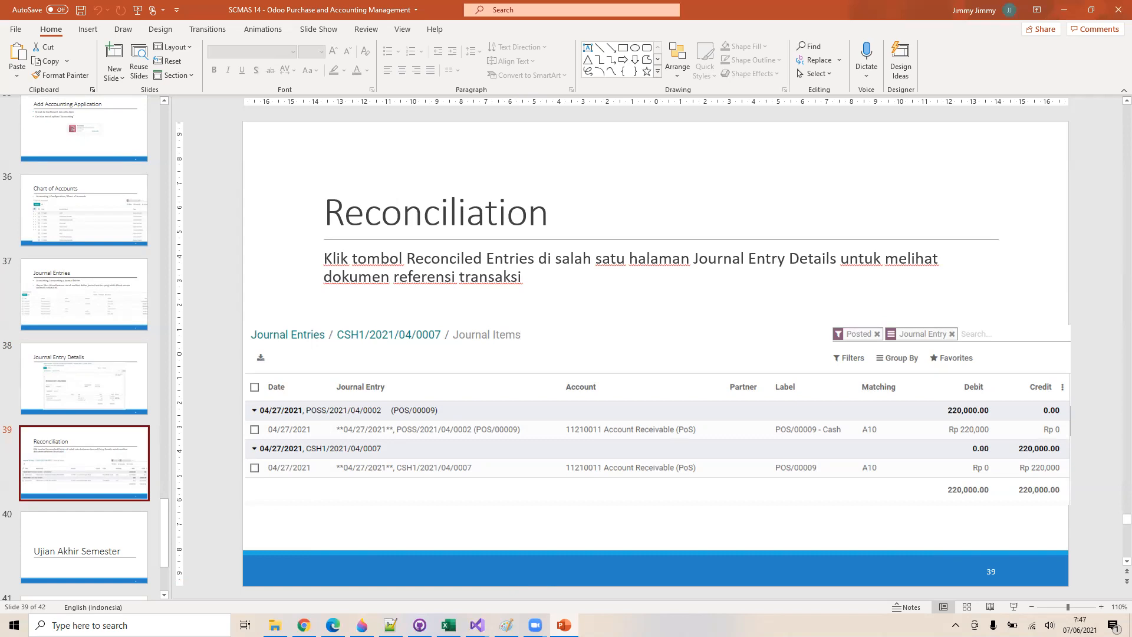
Switch to Chrome and show the vendor bill in the Accounting app's browser tab
left_click(303, 625)
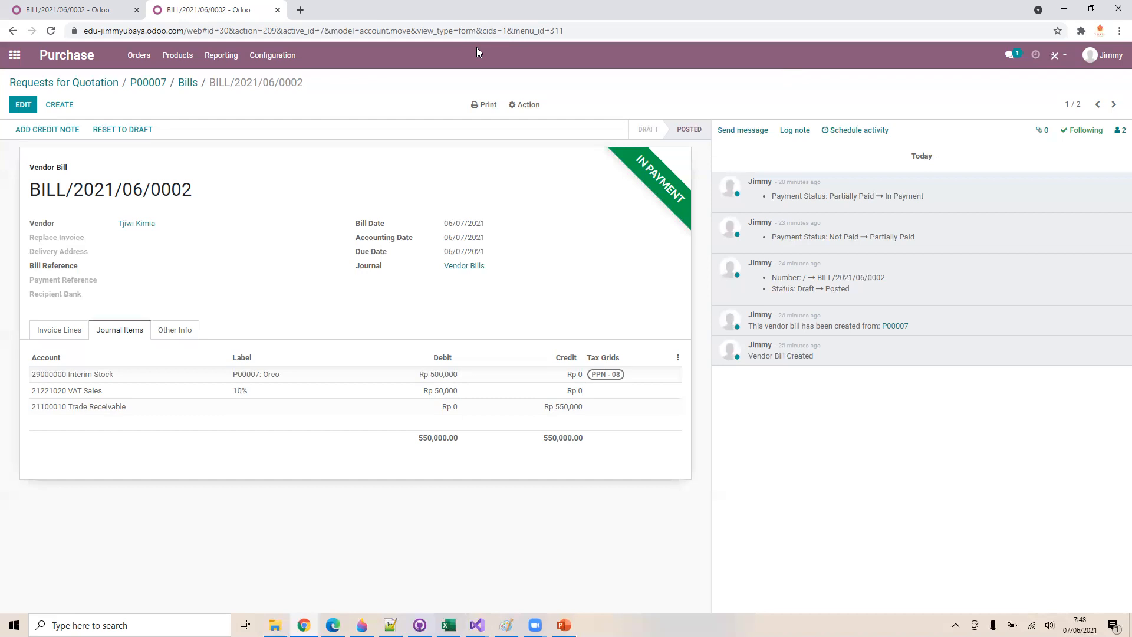
left_click(108, 6)
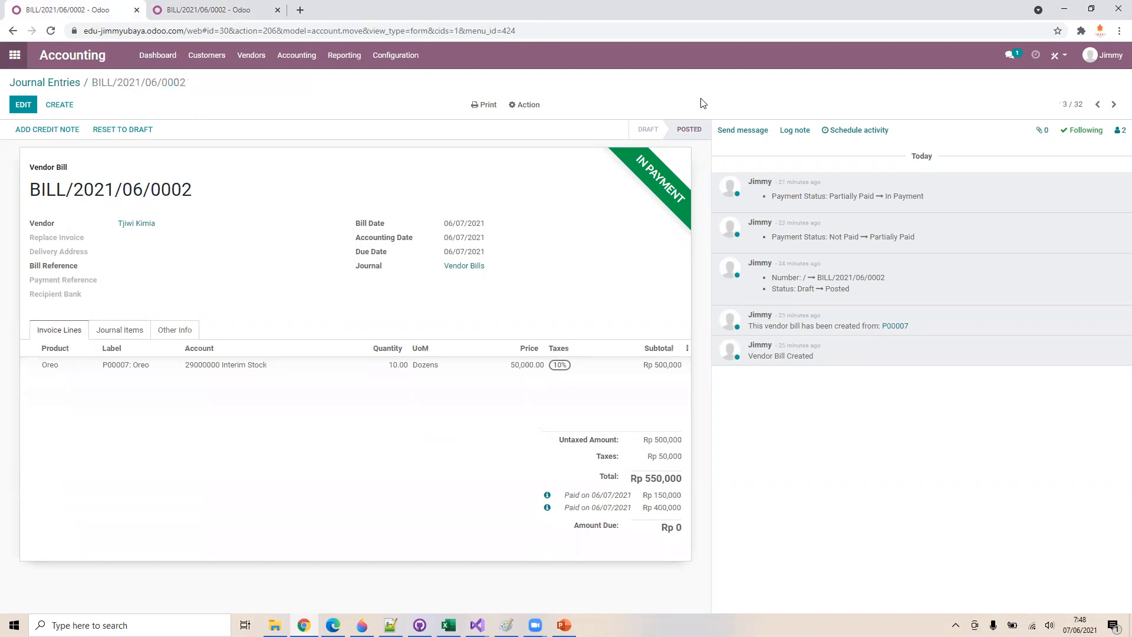
Return to the presentation and show the UAS slide after the Ujian Akhir Semester title slide
left_click(1065, 12)
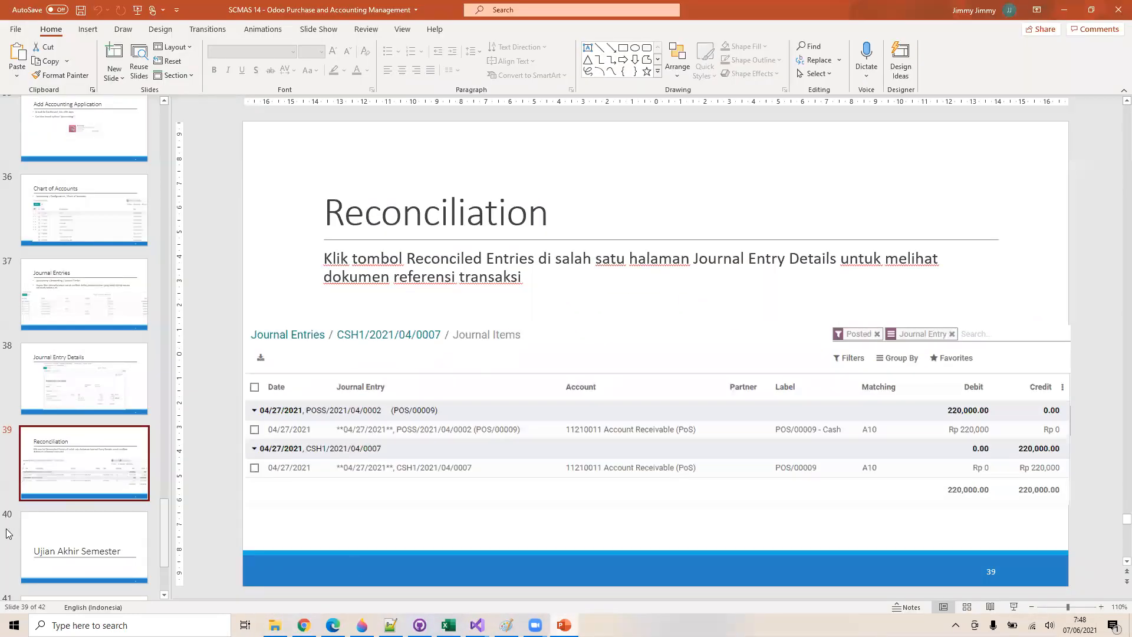
left_click(54, 547)
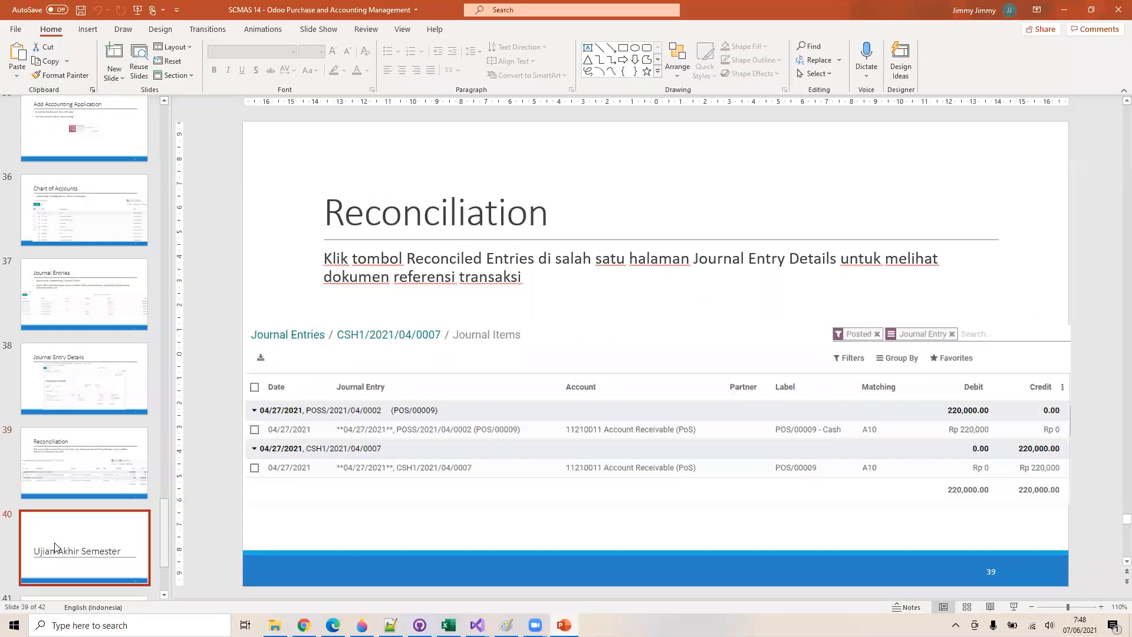
key("Down")
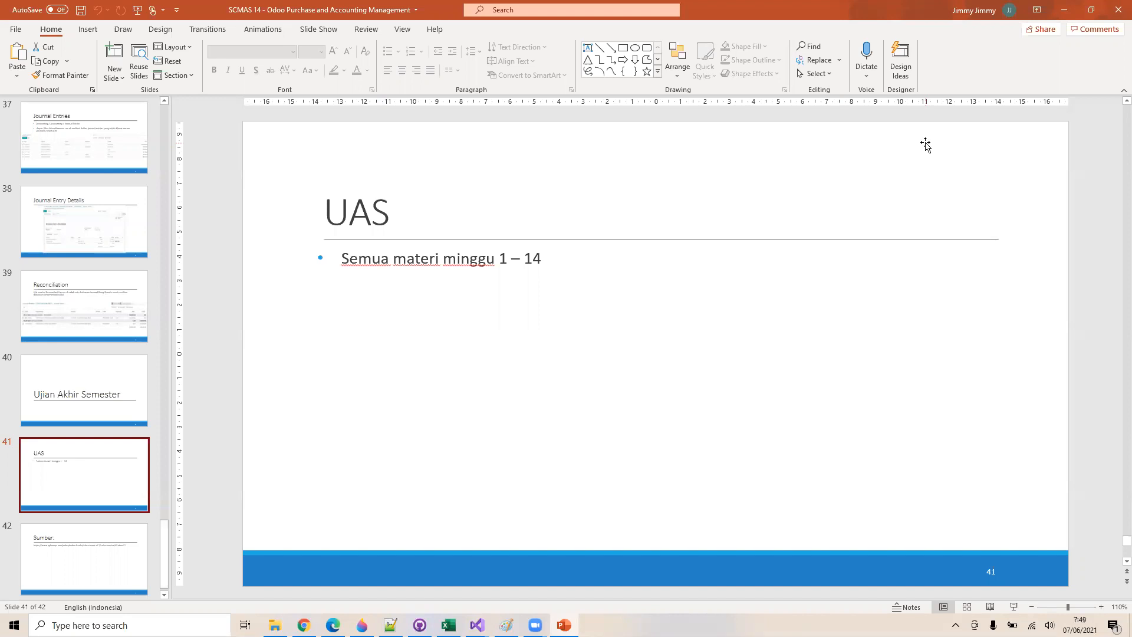
In File Explorer, open the QAS Worksheet - Answer workbook from the Materi folder's Week 12 - QAS subfolder
left_click(1065, 13)
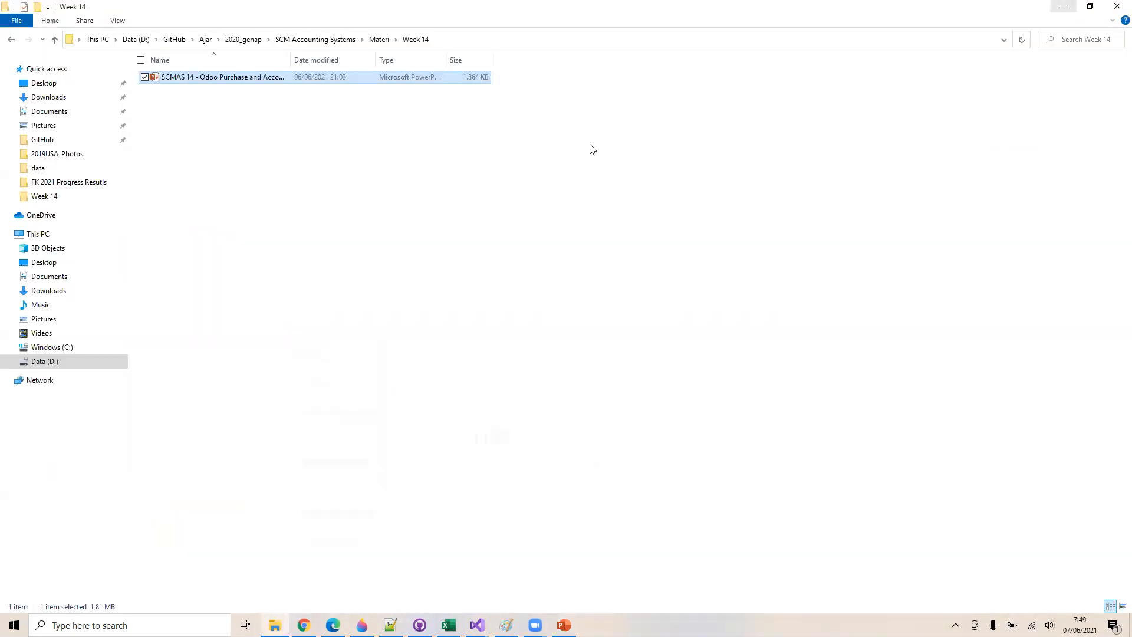
left_click(306, 40)
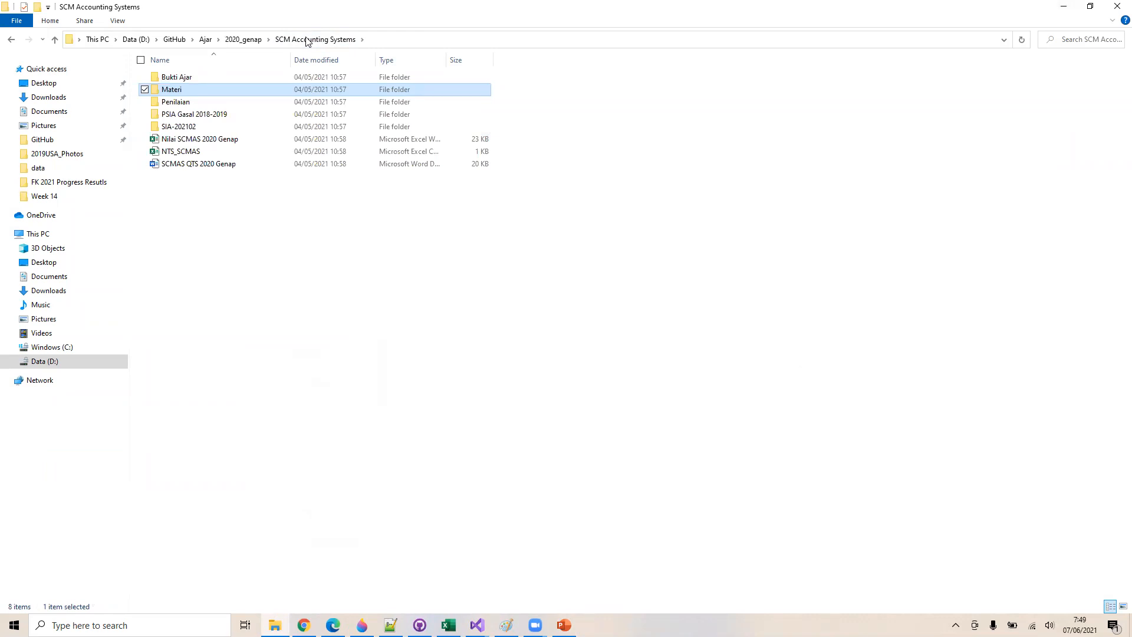
double_click(200, 93)
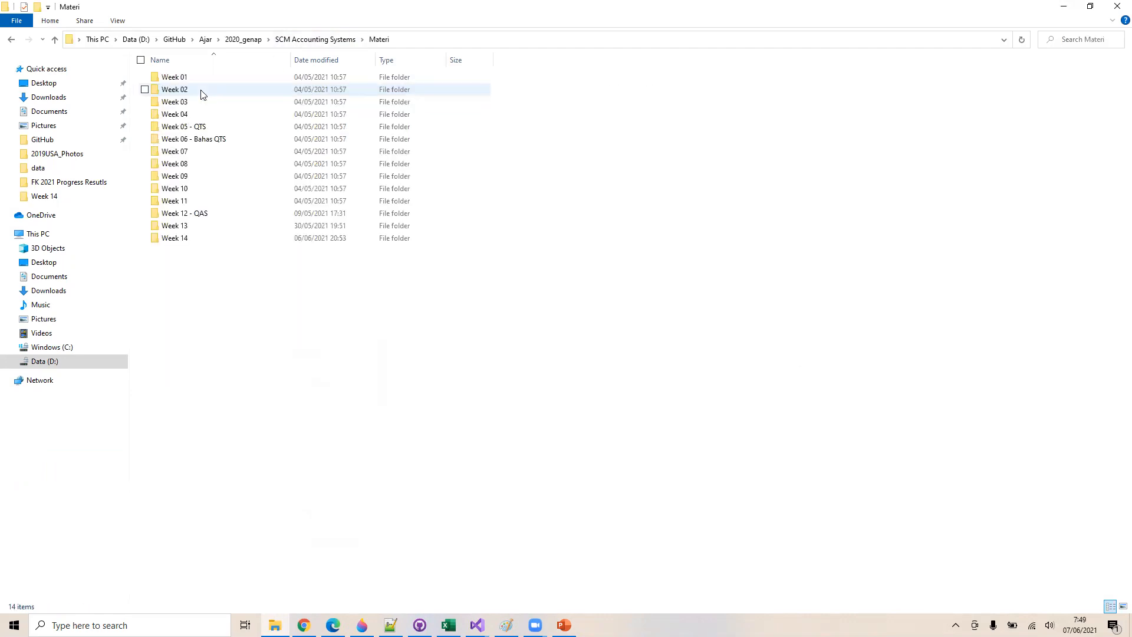
double_click(180, 215)
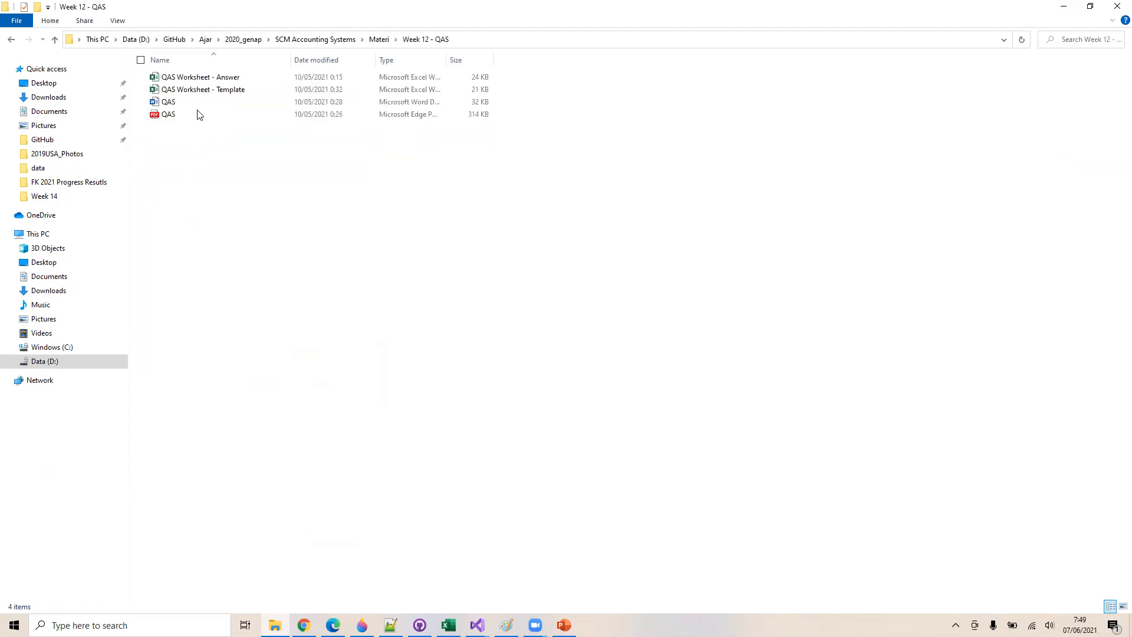
left_click(218, 80)
double_click(218, 80)
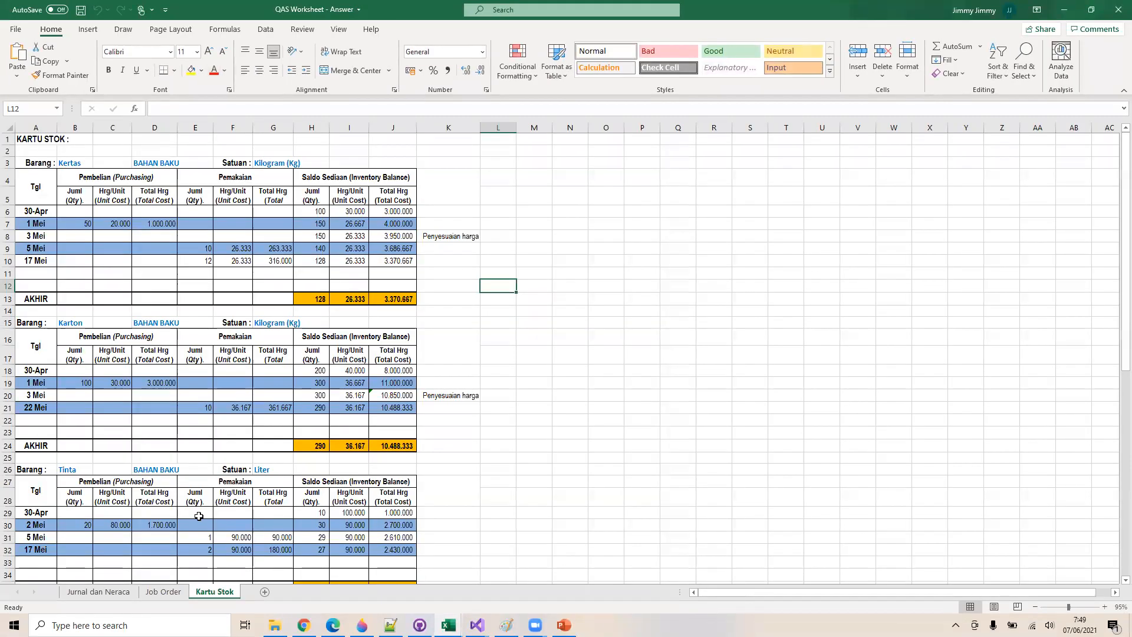
On the Jurnal dan Neraca sheet, select the 1 Mei journal entry and the 2 Mei entry in turn to review them
left_click(101, 591)
scroll(167, 312, "up", 2)
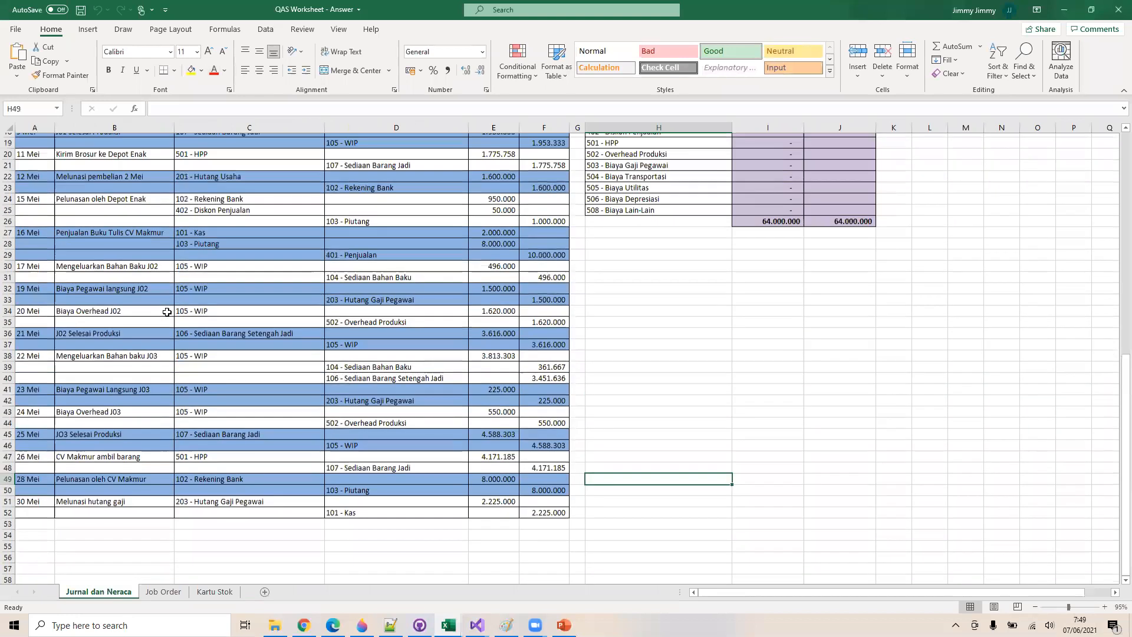
scroll(107, 205, "up", 6)
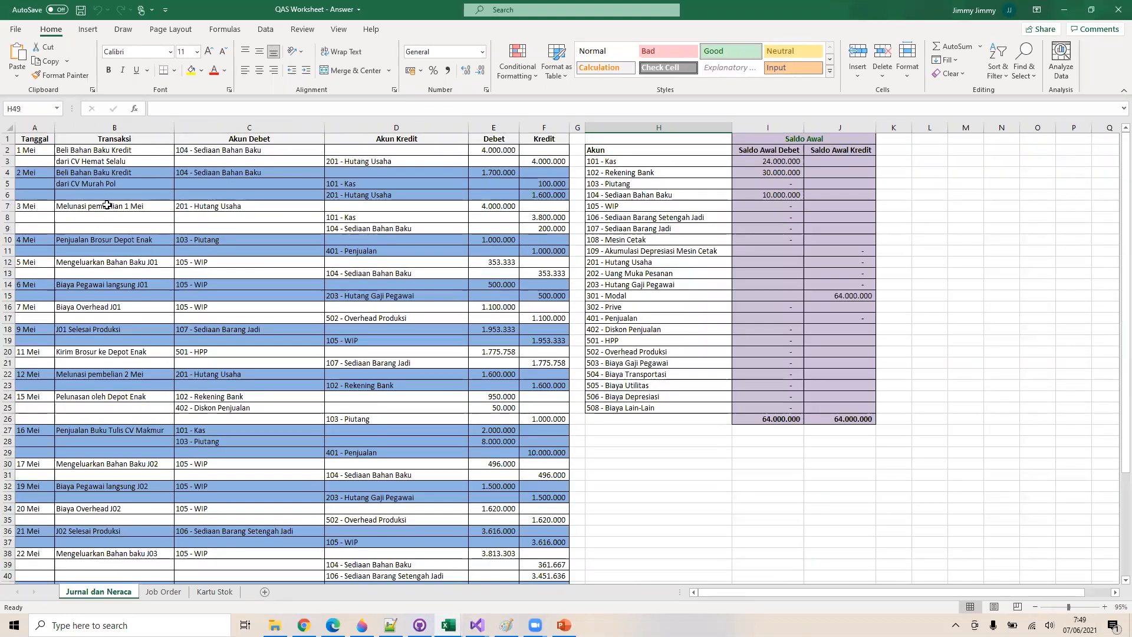
left_click_drag(32, 152, 563, 158)
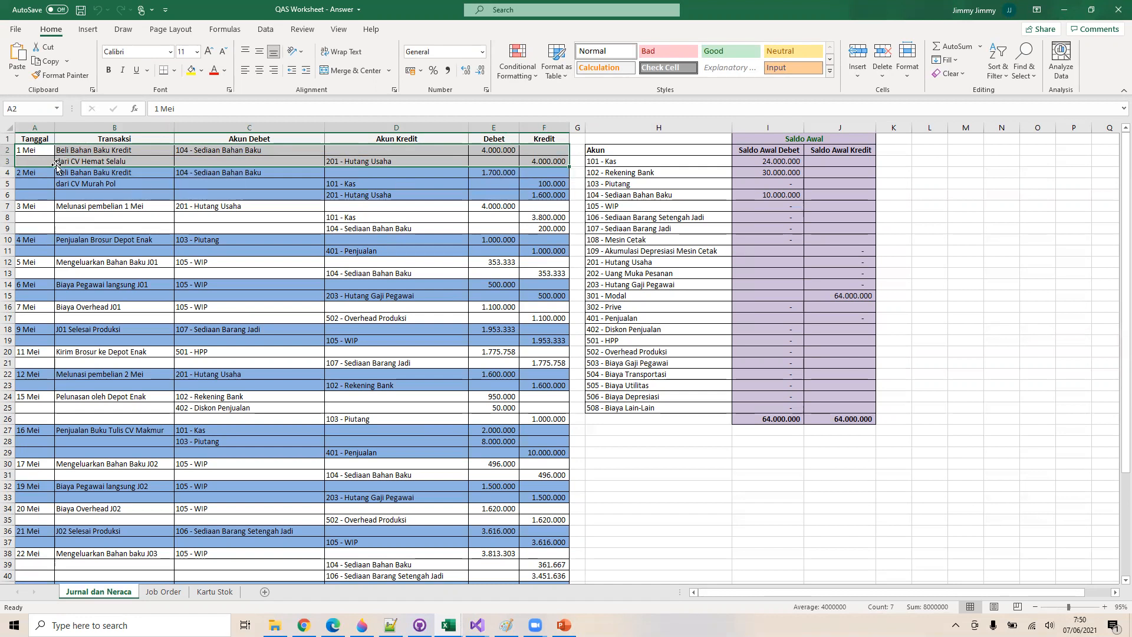
left_click_drag(36, 171, 529, 200)
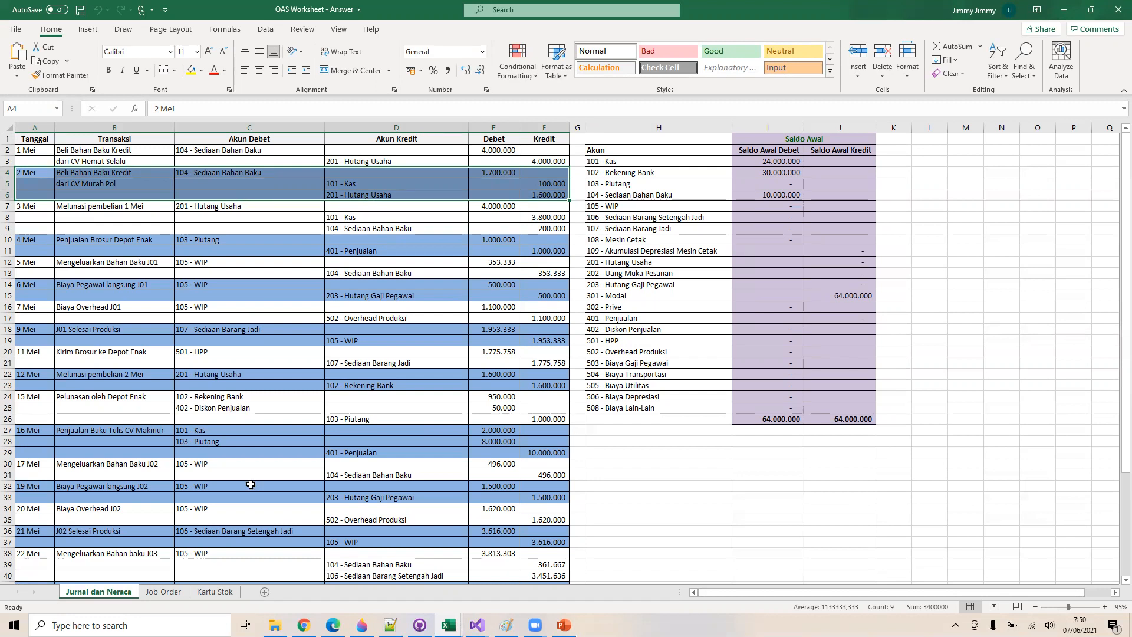
On the Kartu Stok sheet, inspect the 3 Mei price adjustment row of the Kertas stock card, including its total cost formula
left_click(203, 594)
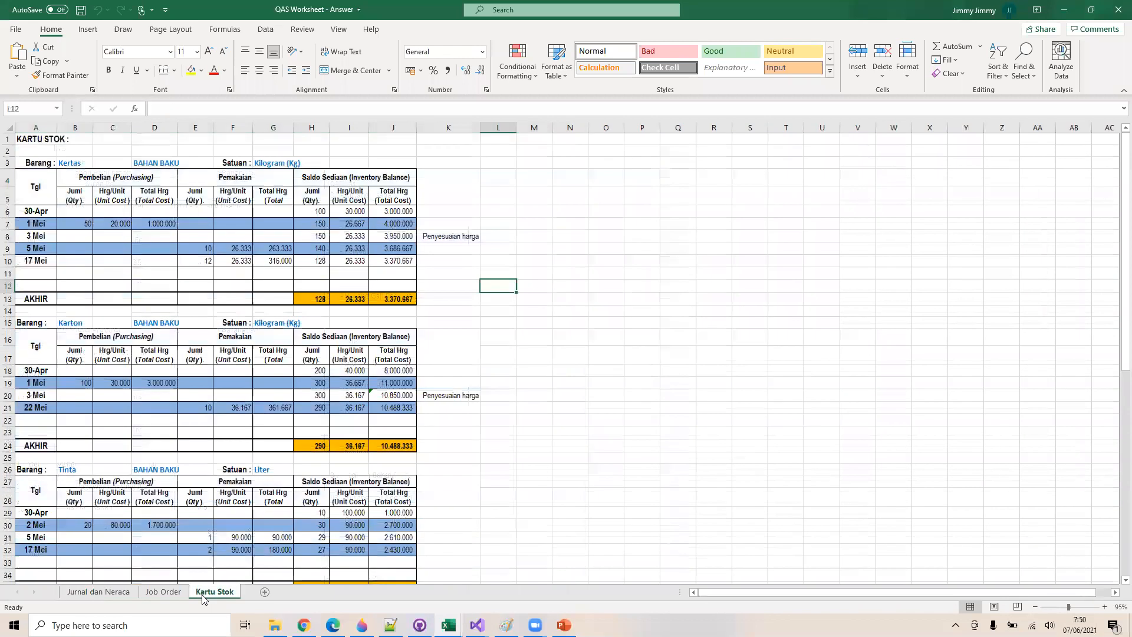
left_click(452, 239)
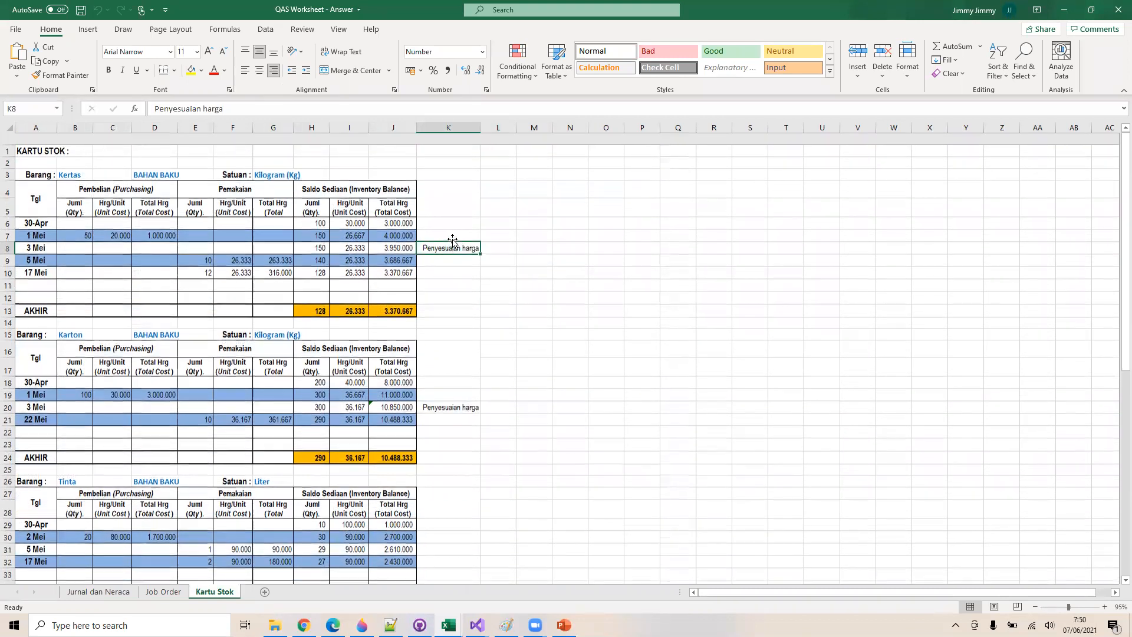
left_click(324, 239)
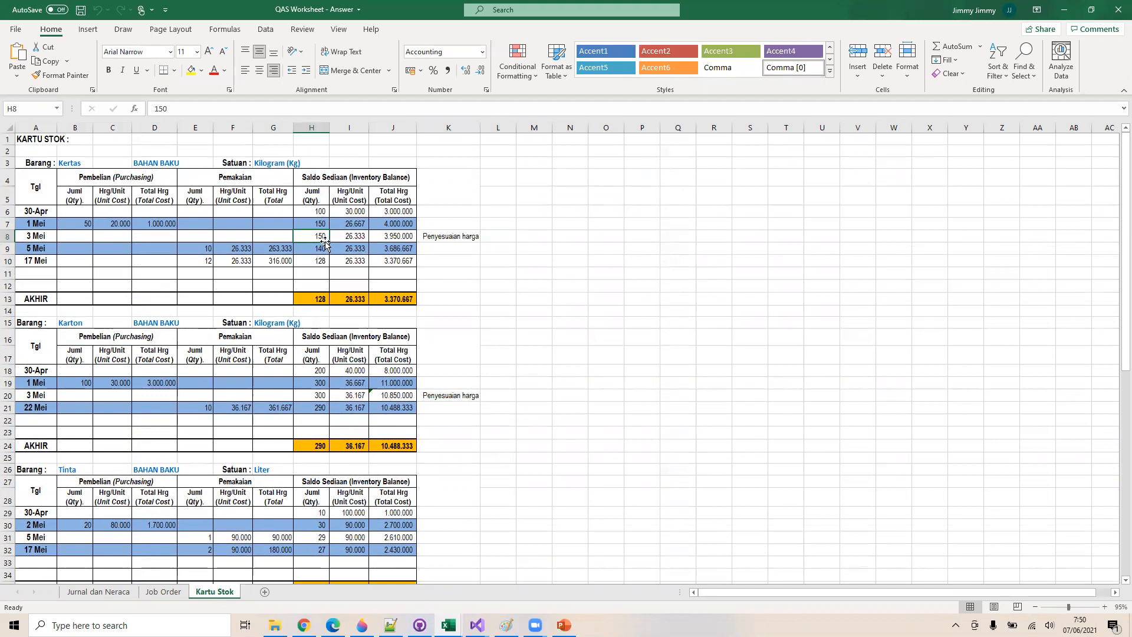
left_click(391, 238)
key("Left")
key("Left")
key("Right")
key("Right")
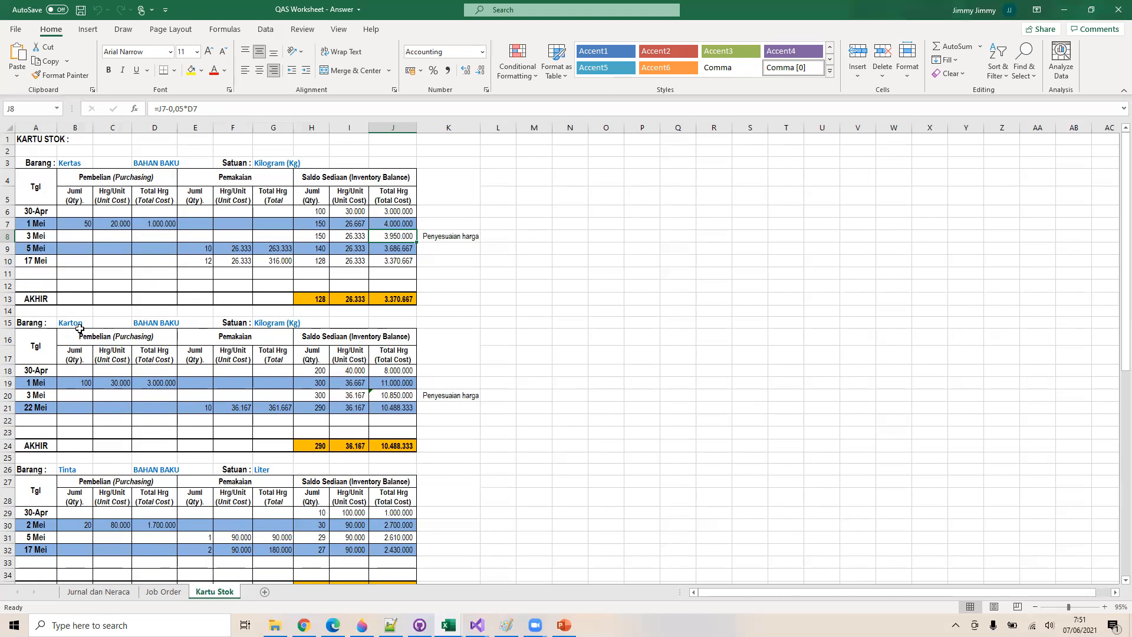
Go back and forth between the Job Order, Kartu Stok and Jurnal dan Neraca sheets to compare them, ending on Job Order
left_click(165, 593)
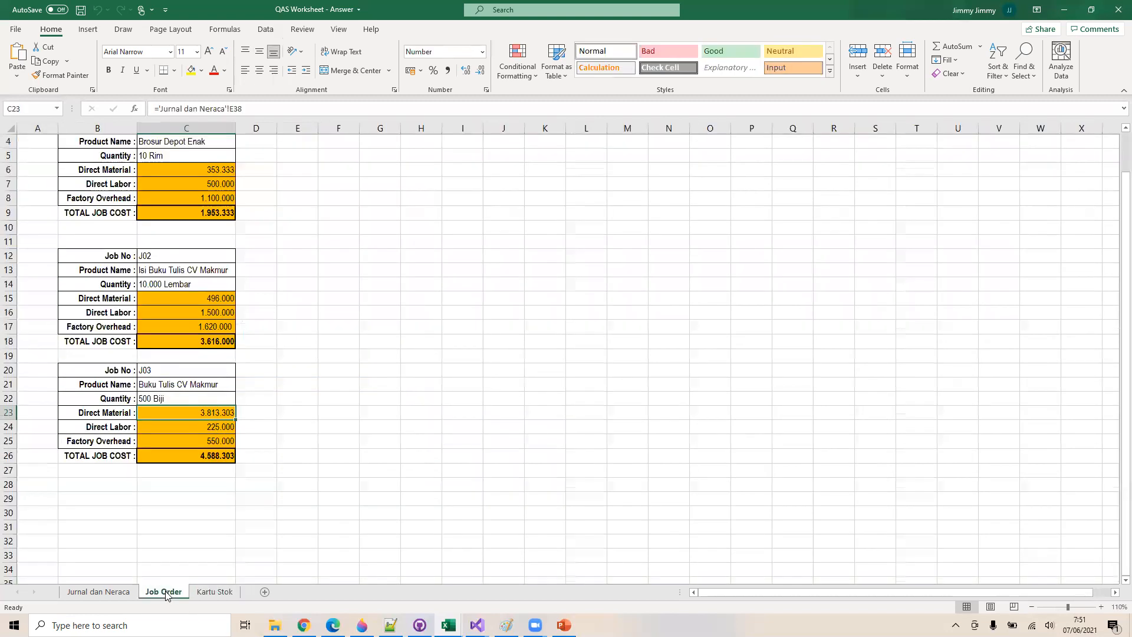
left_click(215, 592)
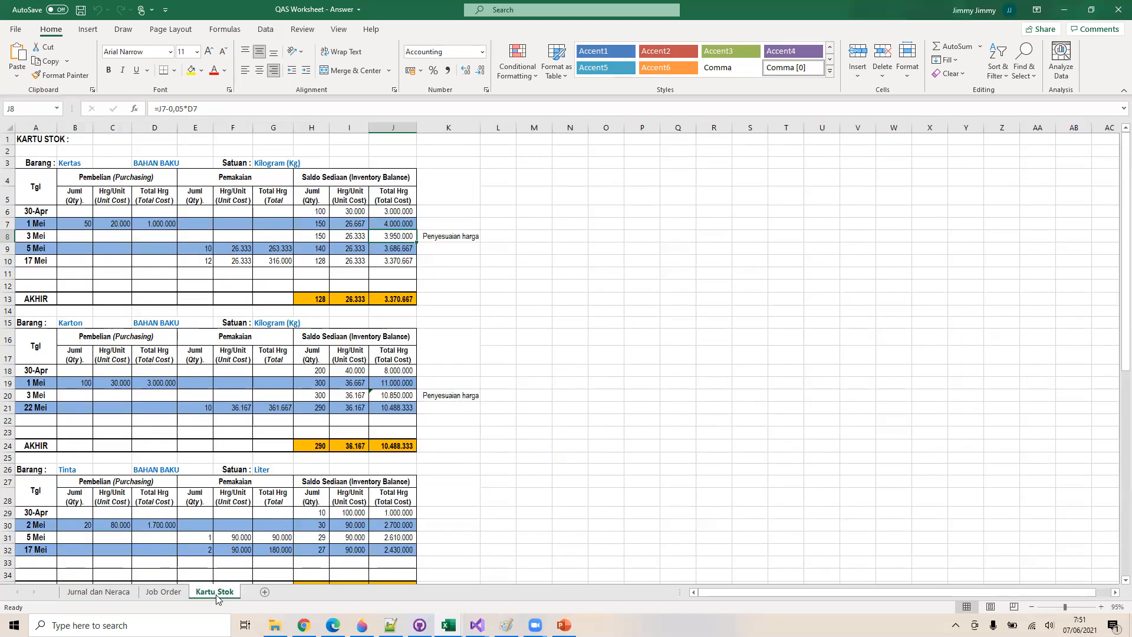
left_click(169, 595)
left_click(120, 595)
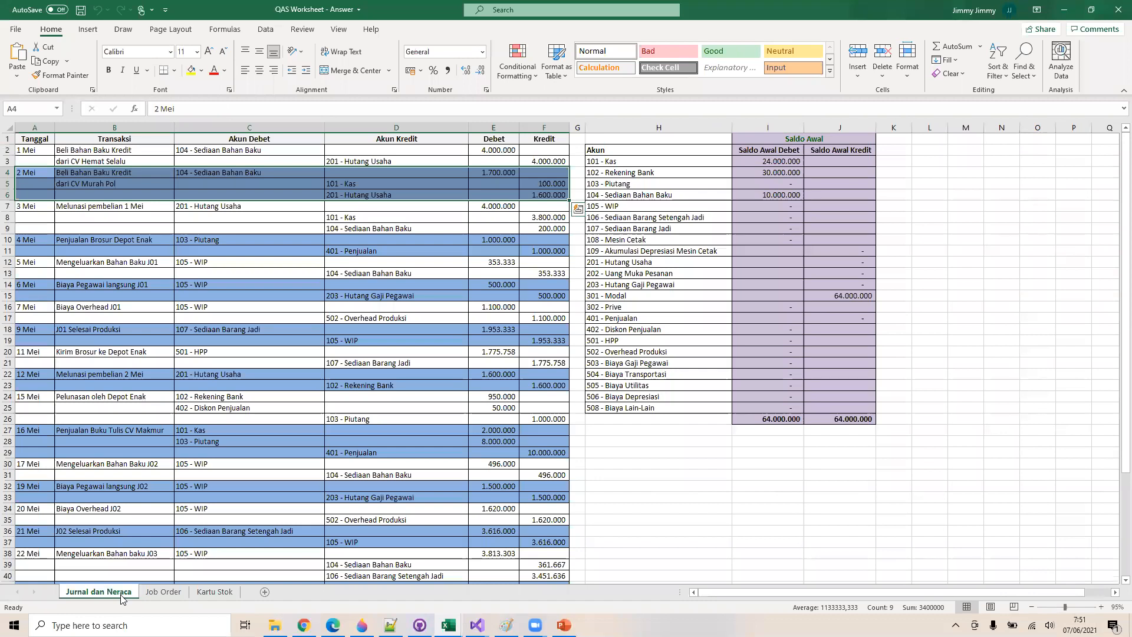
left_click(164, 592)
left_click(215, 593)
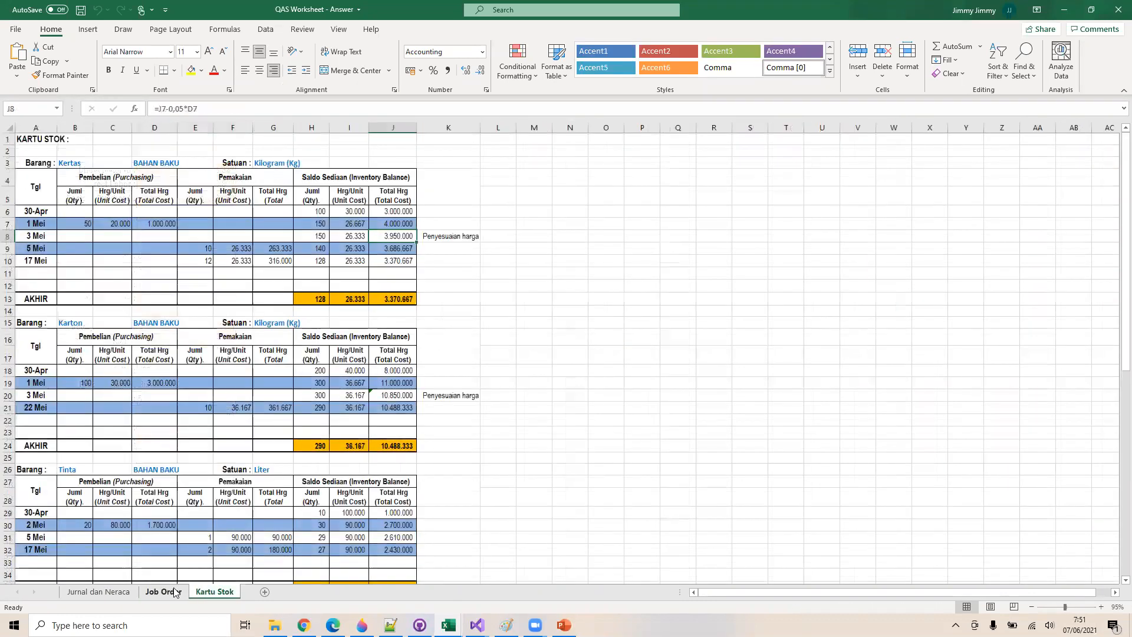
left_click(174, 593)
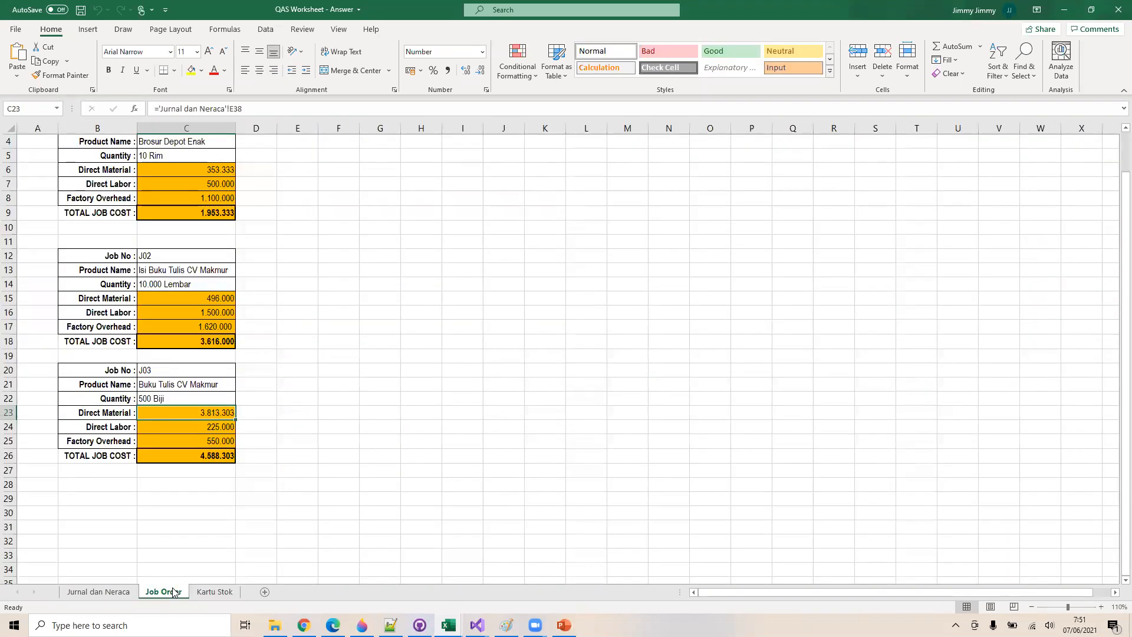
On the Jurnal dan Neraca sheet, examine the full list of journal entries and the 201 - Hutang Usaha credit of 2 Mei
left_click(119, 593)
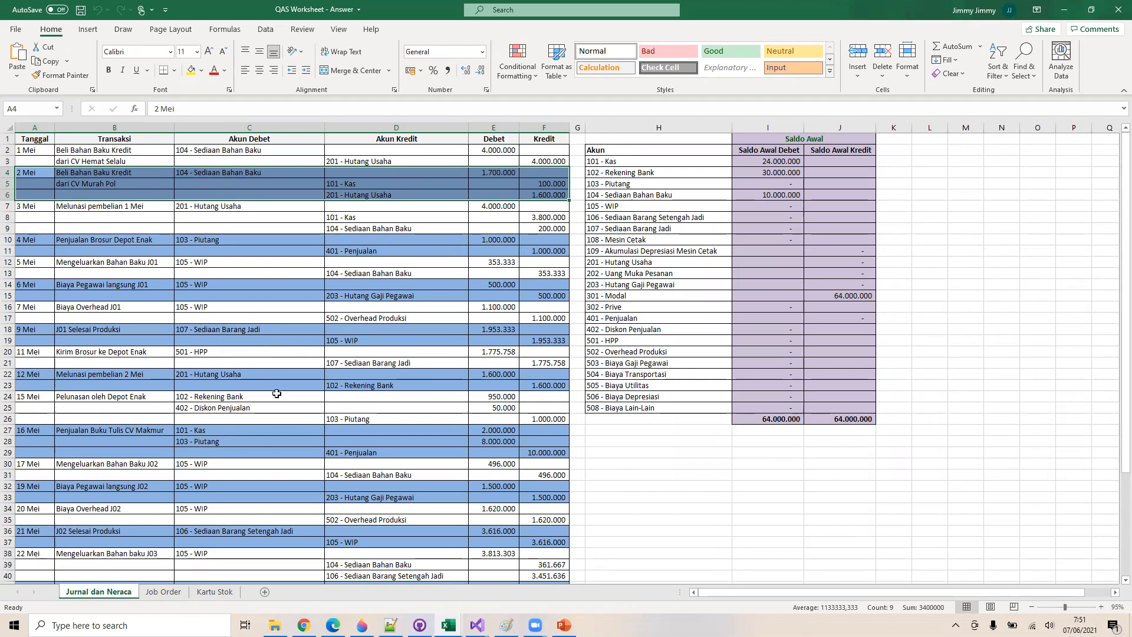
scroll(277, 393, "down", 7)
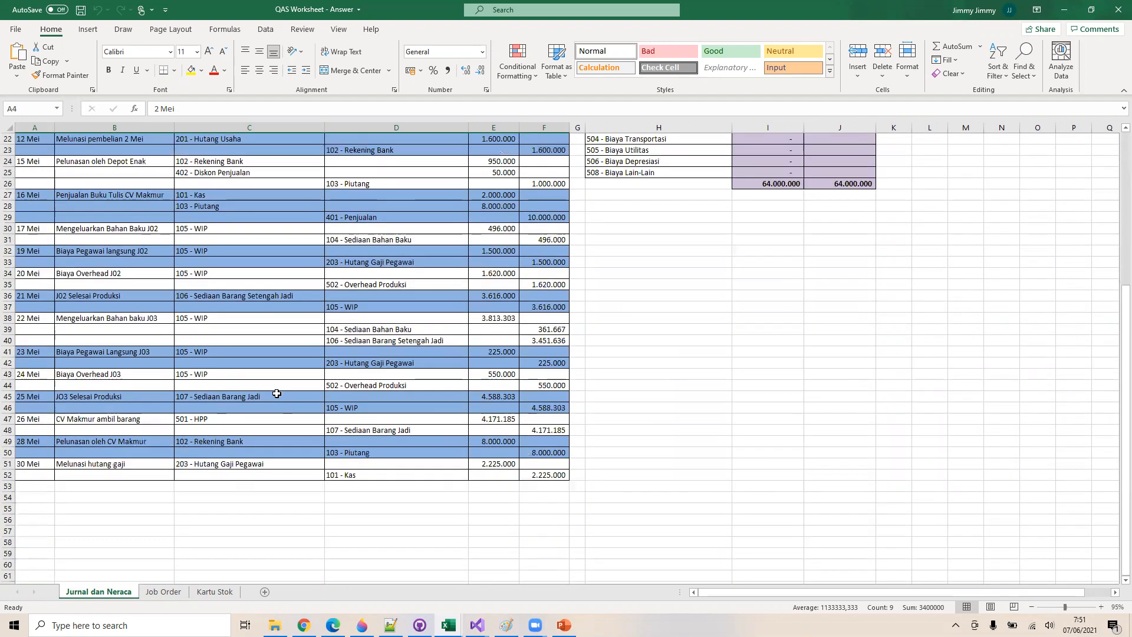
scroll(276, 393, "up", 8)
scroll(276, 393, "down", 1)
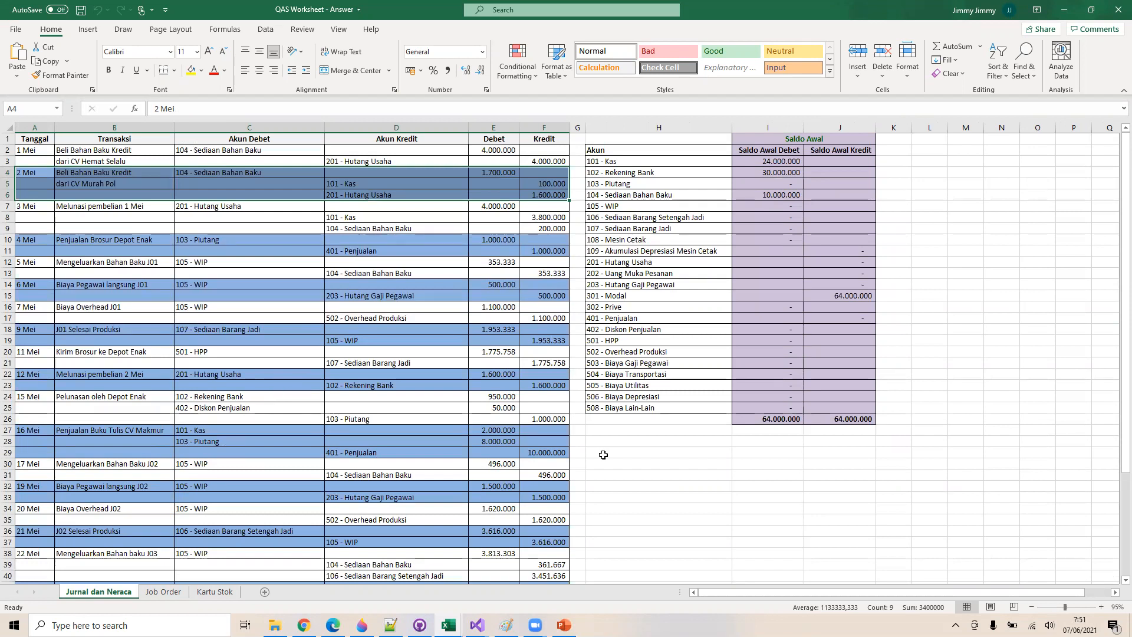
left_click(631, 470)
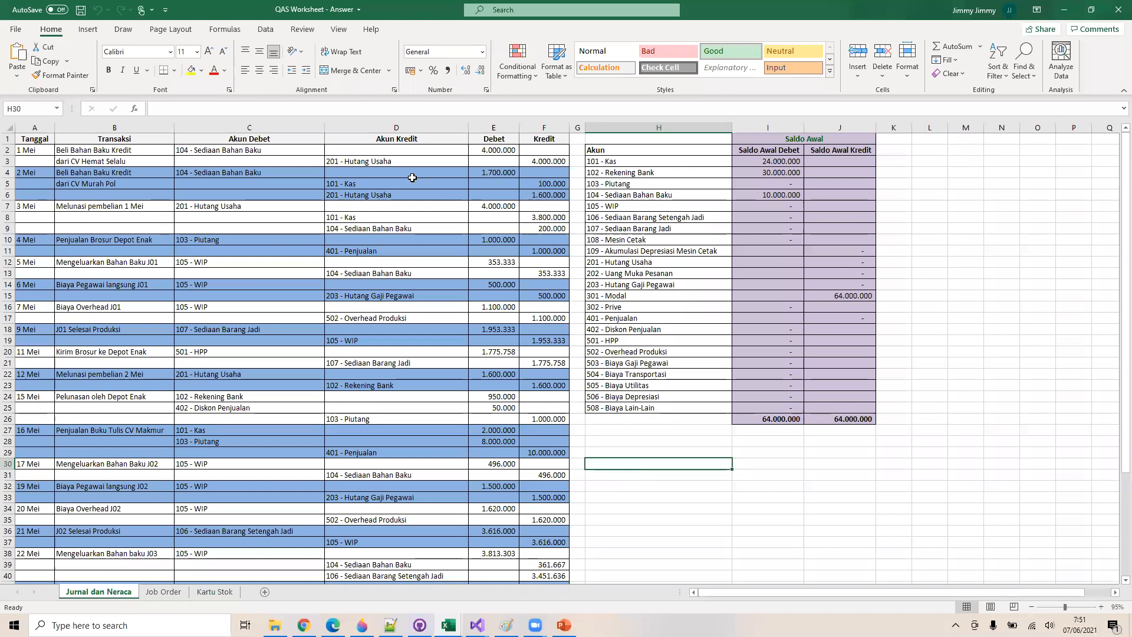
left_click(397, 195)
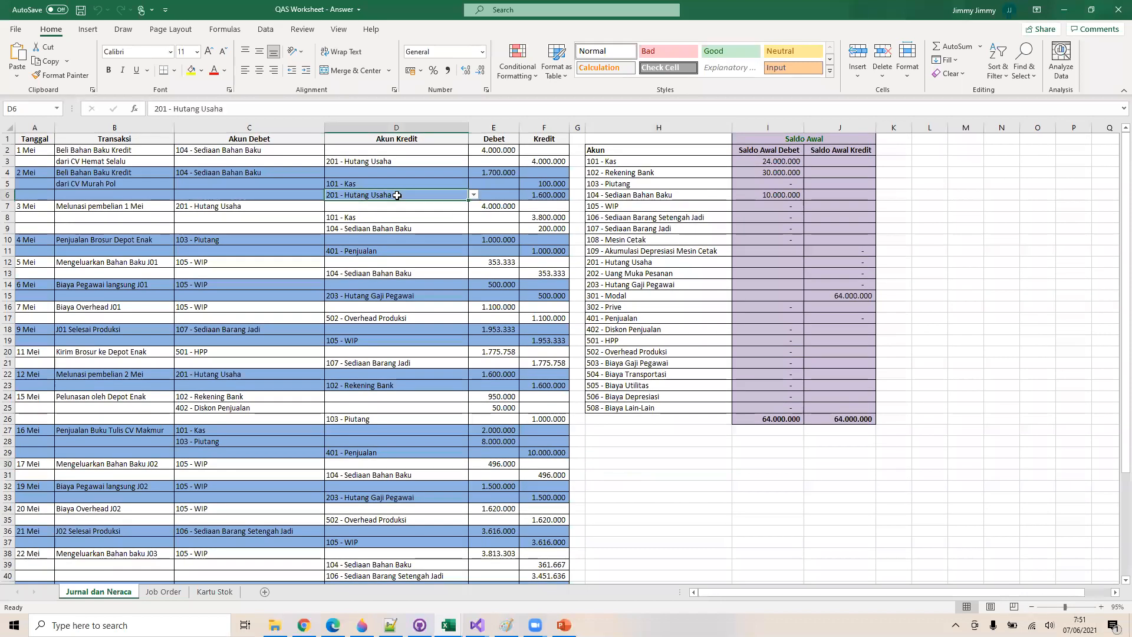
left_click(666, 488)
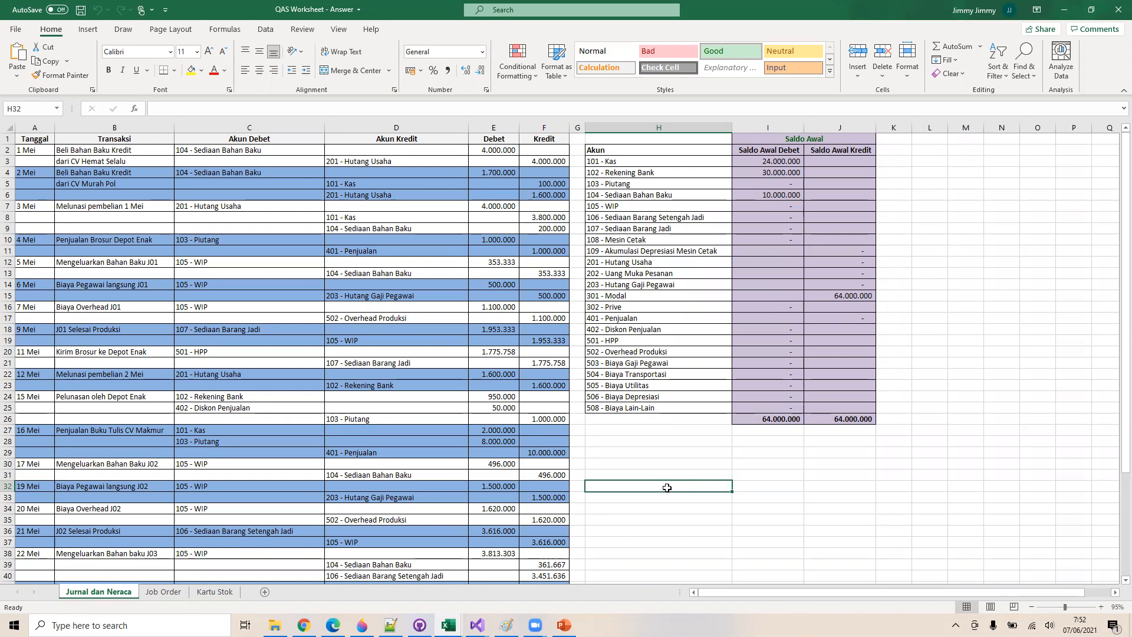
View the Job Order sheet and review the stock cards on Kartu Stok, from Kertas through Buku Tulis CV Makmur
left_click(158, 593)
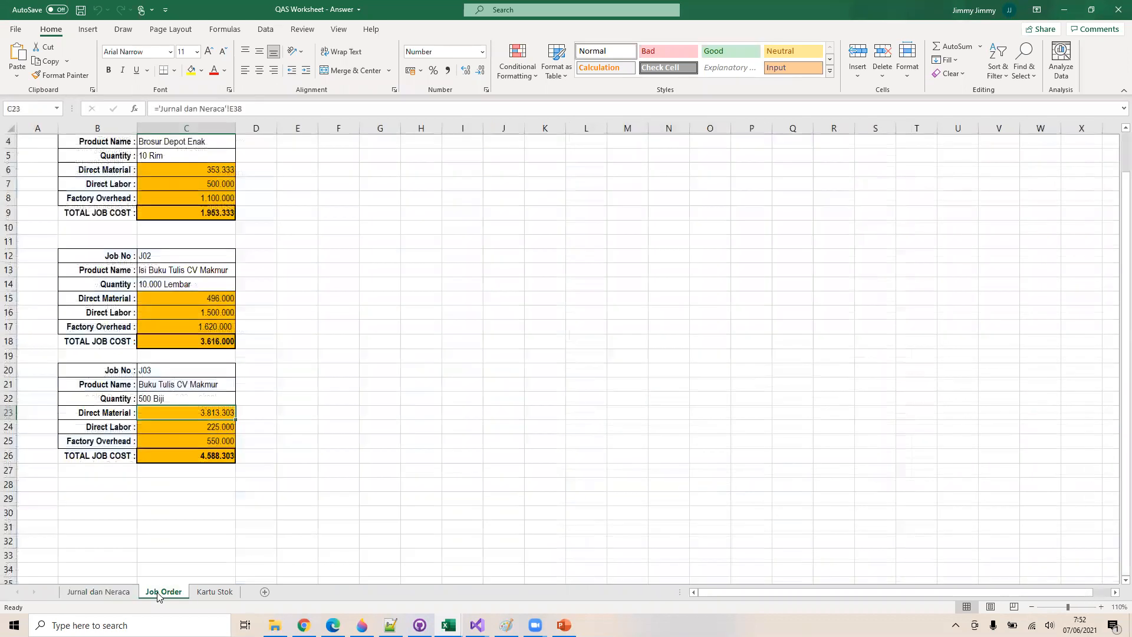
left_click(201, 593)
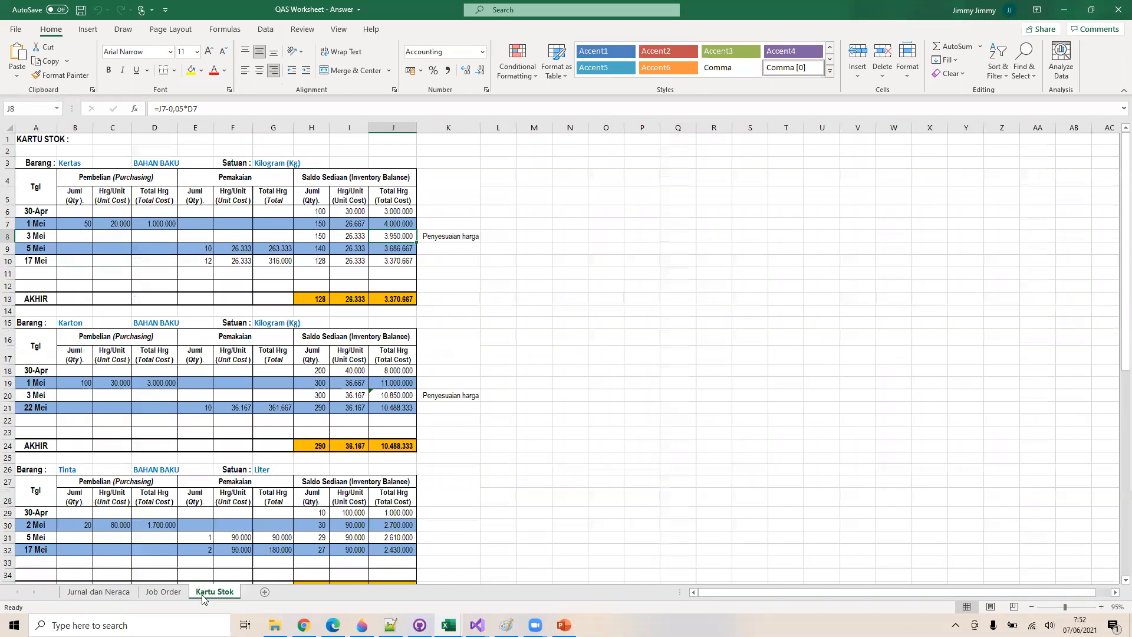
scroll(362, 354, "down", 1)
scroll(354, 377, "up", 1)
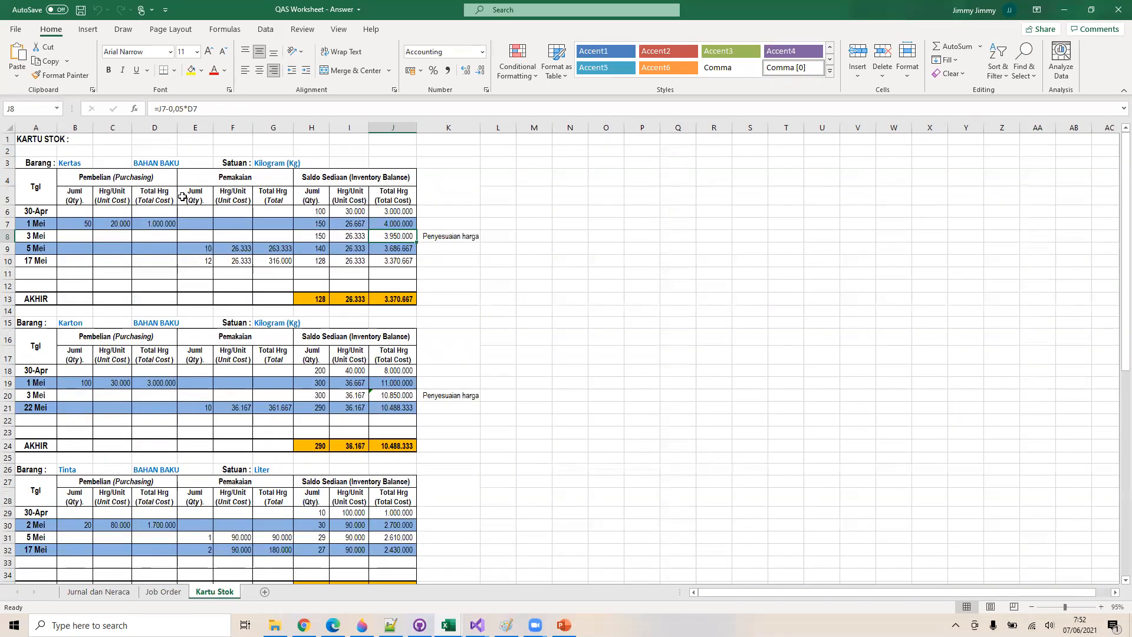
left_click(74, 163)
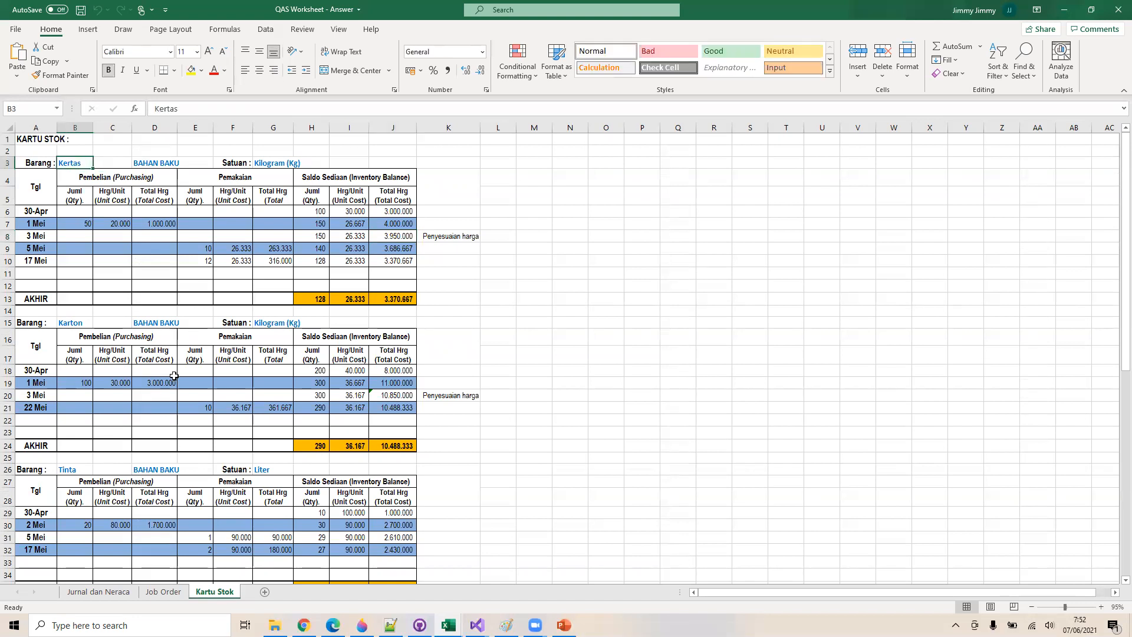
scroll(174, 376, "down", 5)
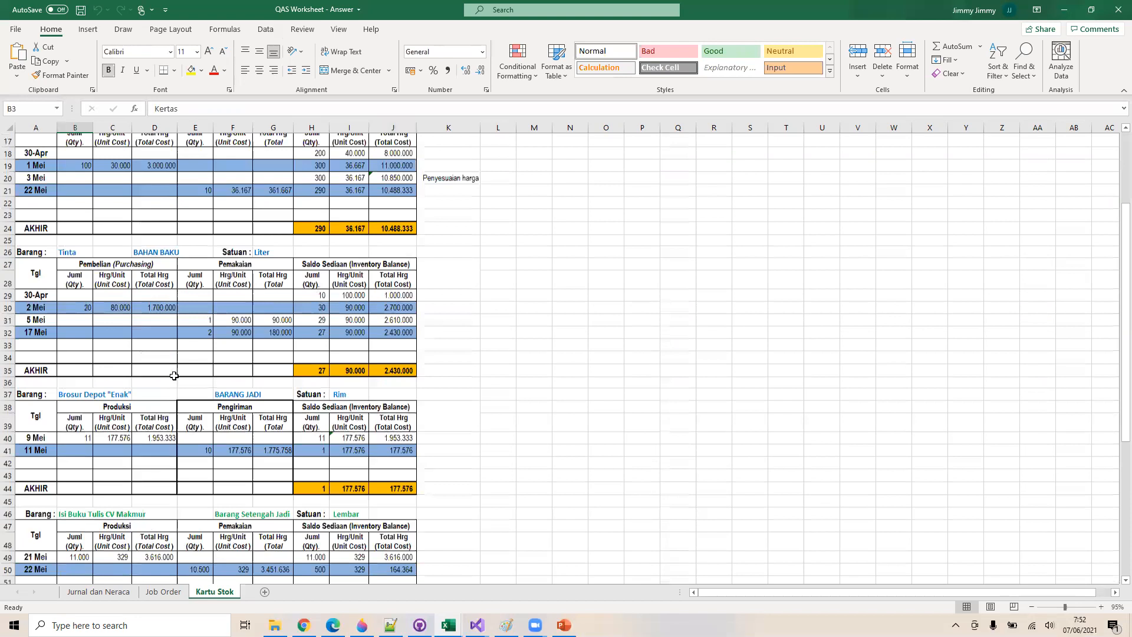
scroll(174, 375, "down", 4)
scroll(174, 375, "down", 3)
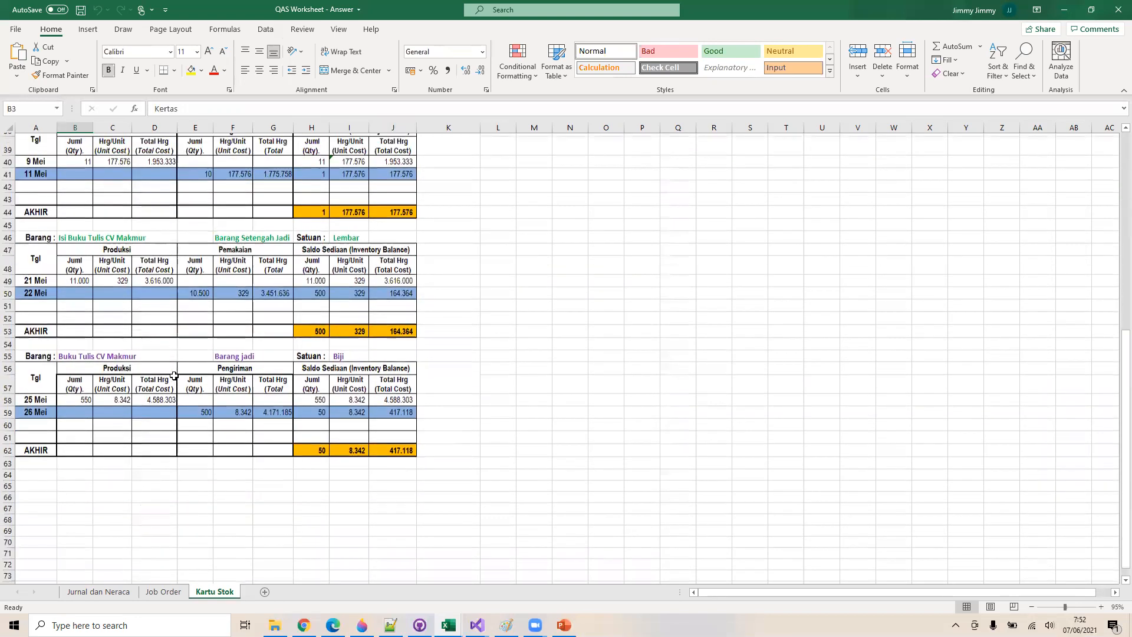
scroll(174, 376, "up", 3)
scroll(173, 375, "up", 2)
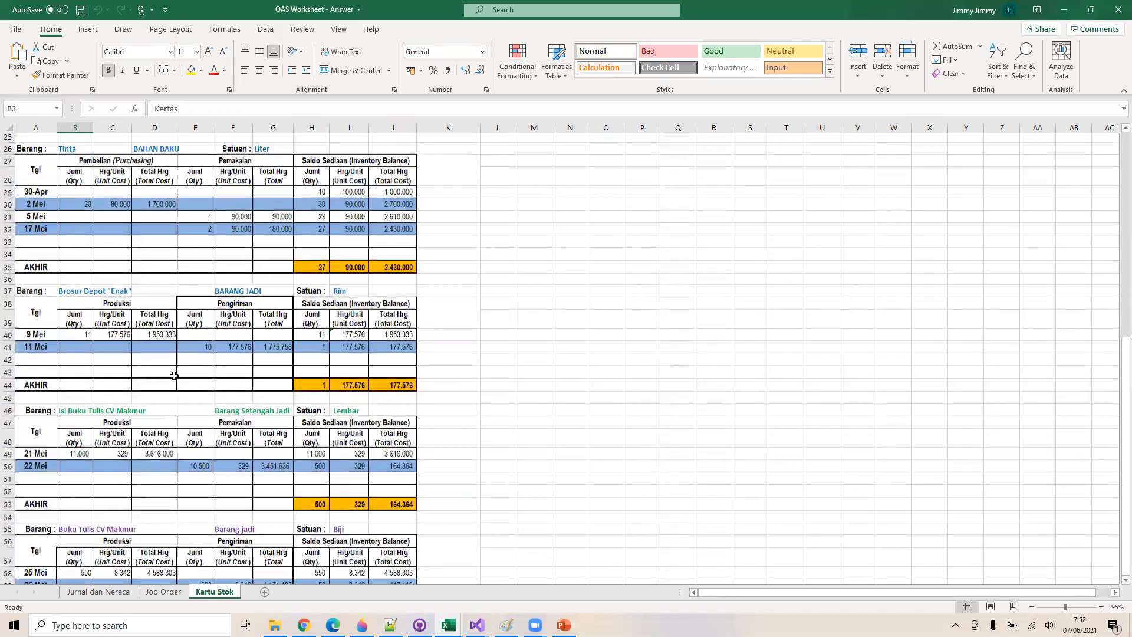
scroll(357, 335, "up", 4)
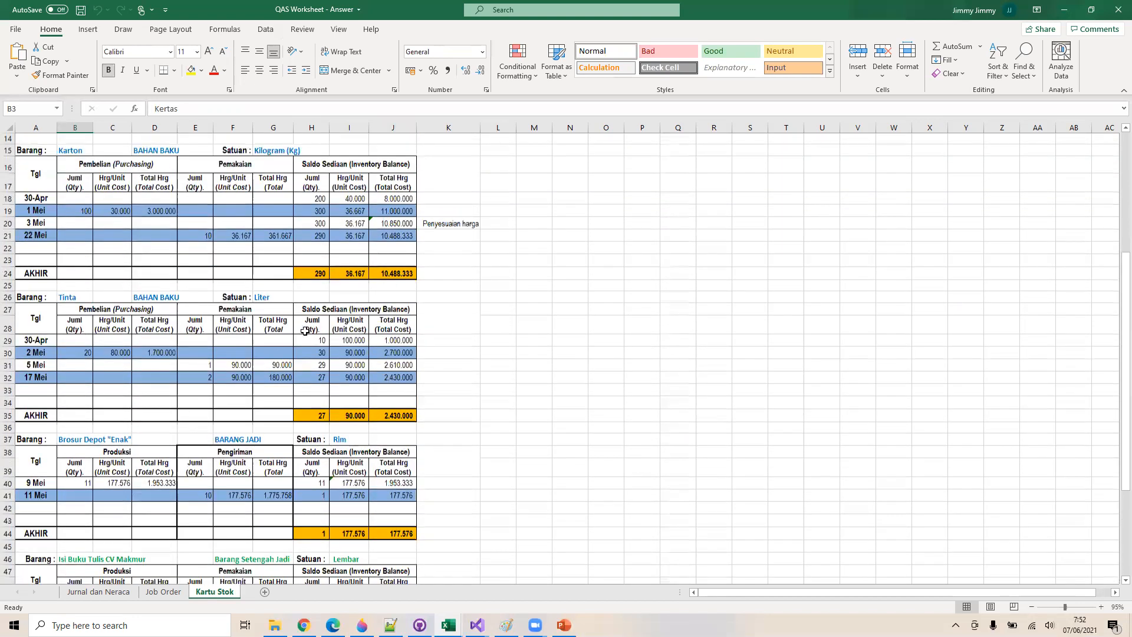
scroll(182, 594, "up", 1)
Show the job costs on the Job Order sheet and return to the Jurnal dan Neraca sheet
left_click(181, 592)
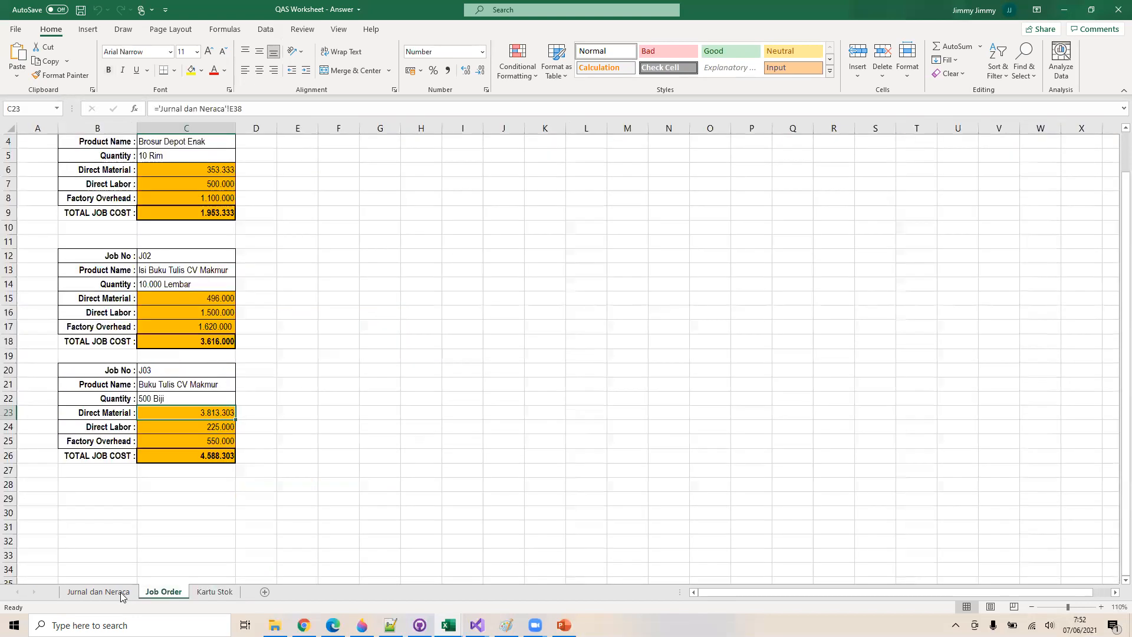
left_click(121, 592)
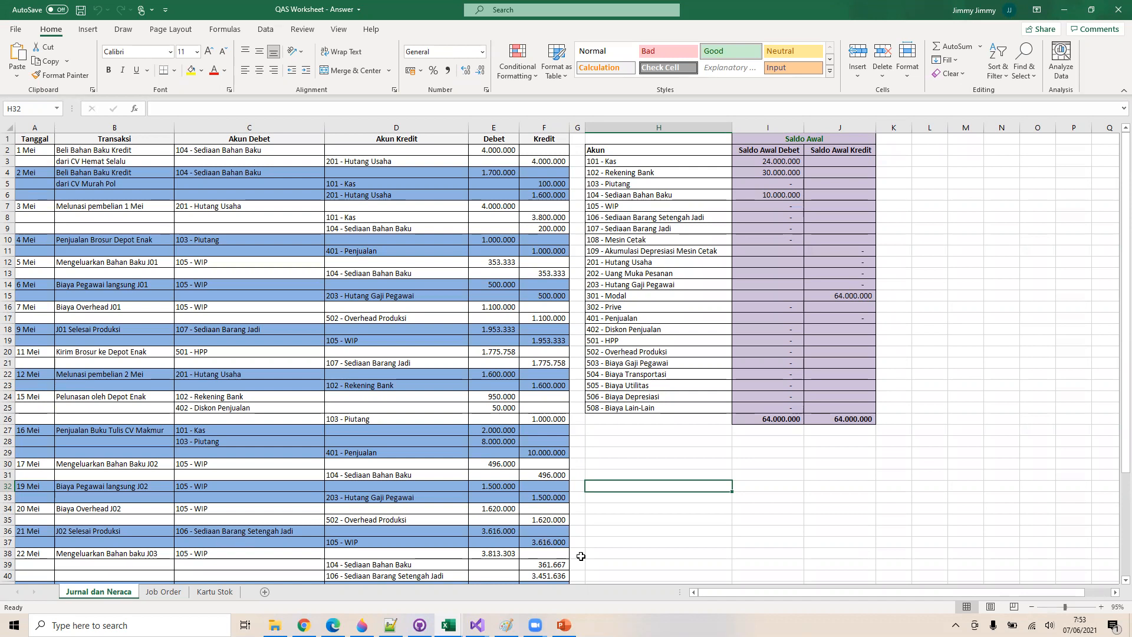
left_click(910, 352)
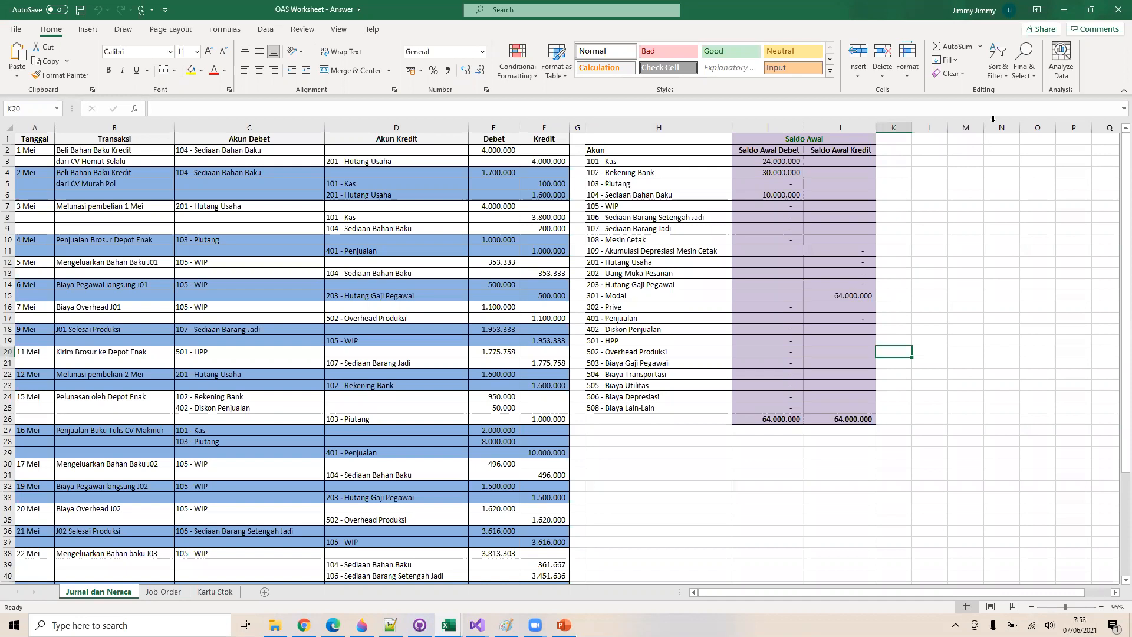
Switch to File Explorer and copy the QAS Worksheet - Template workbook from Week 12 - QAS into the Materi folder's Week 14 subfolder
left_click(1063, 10)
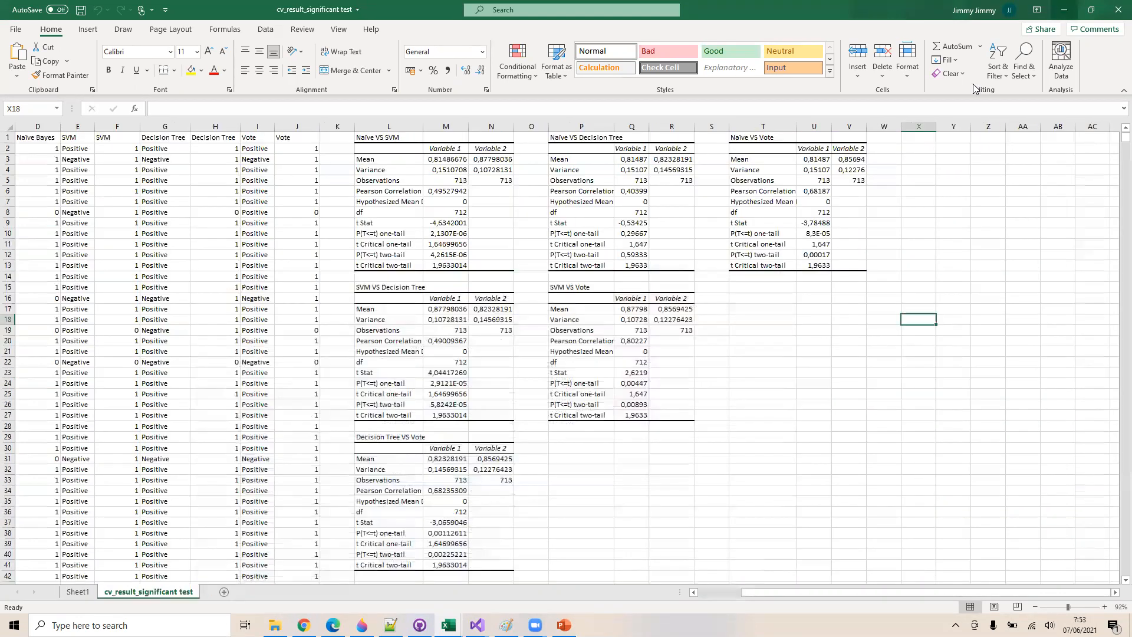
left_click(1064, 10)
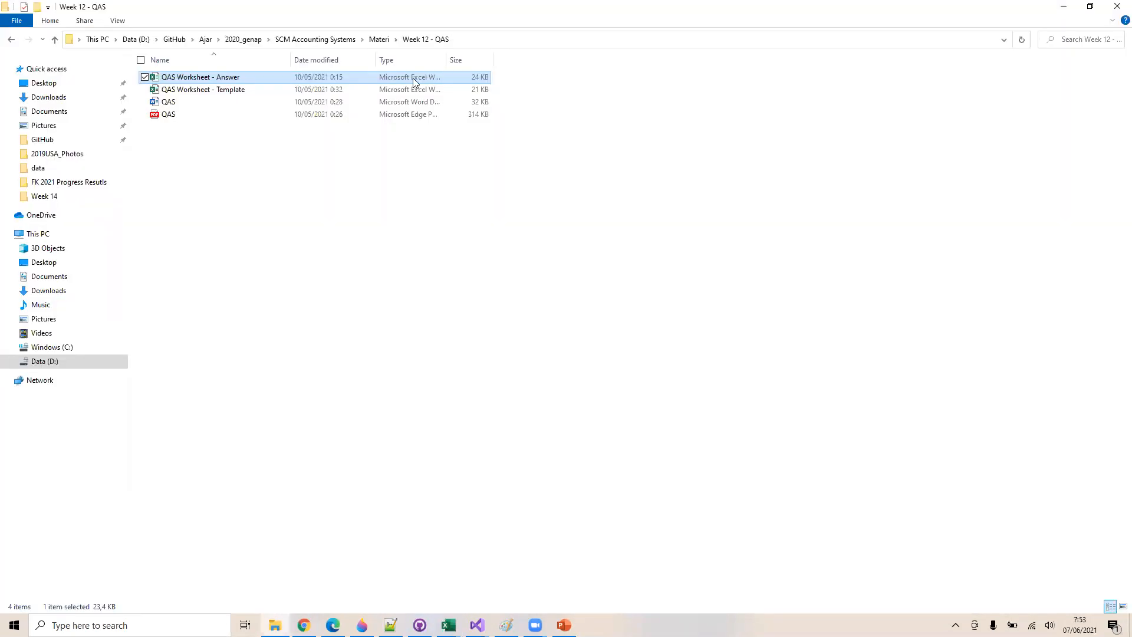
left_click(188, 90)
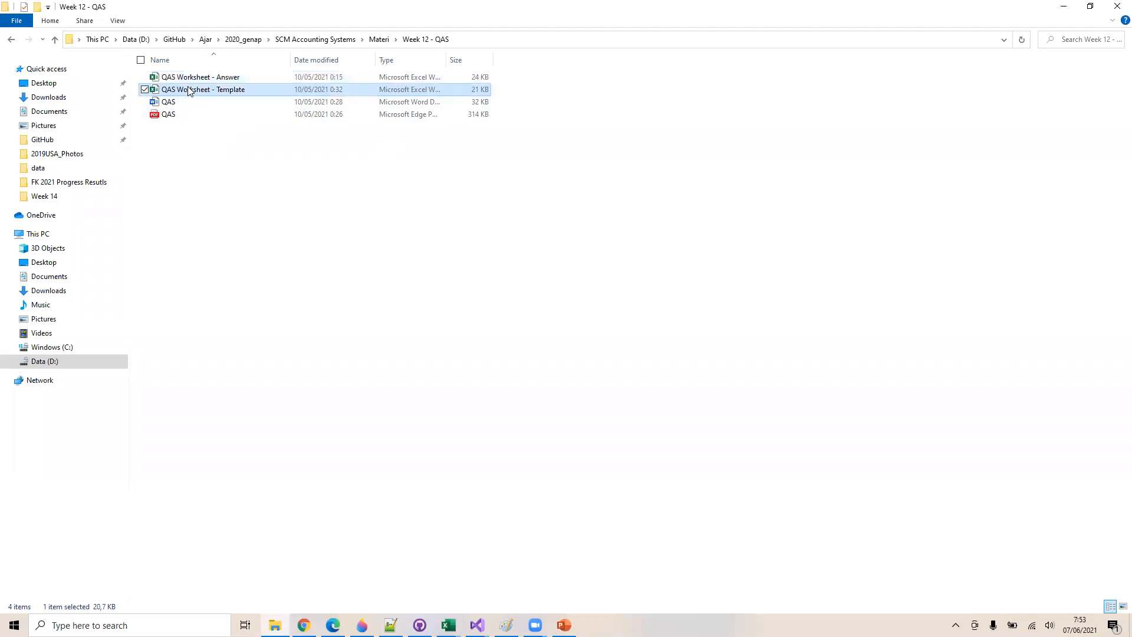
left_click(378, 40)
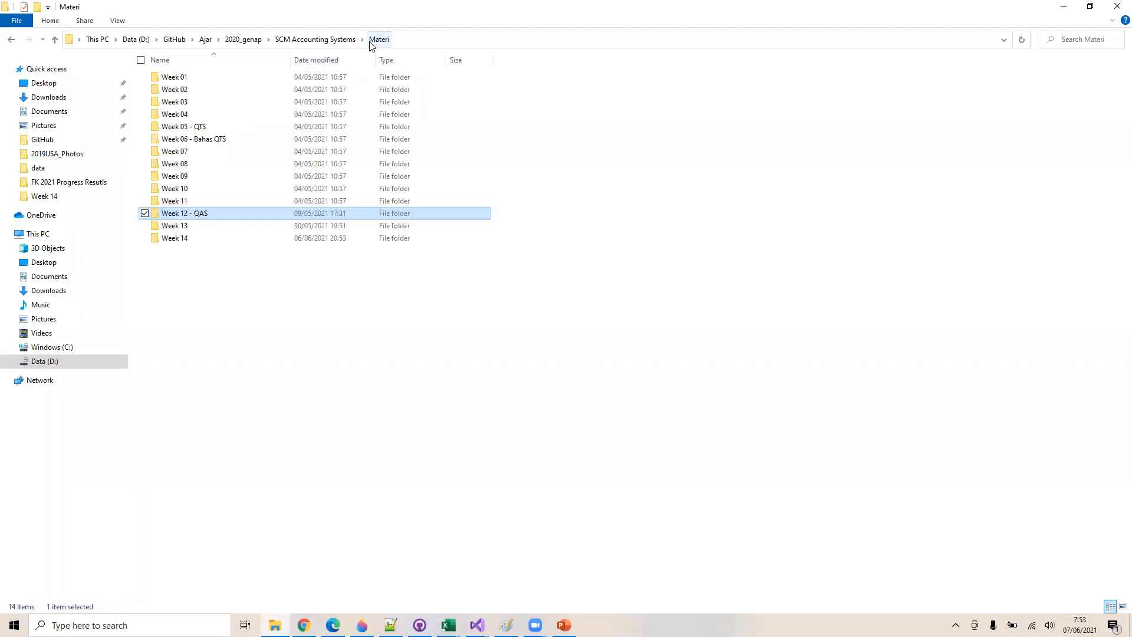
double_click(174, 239)
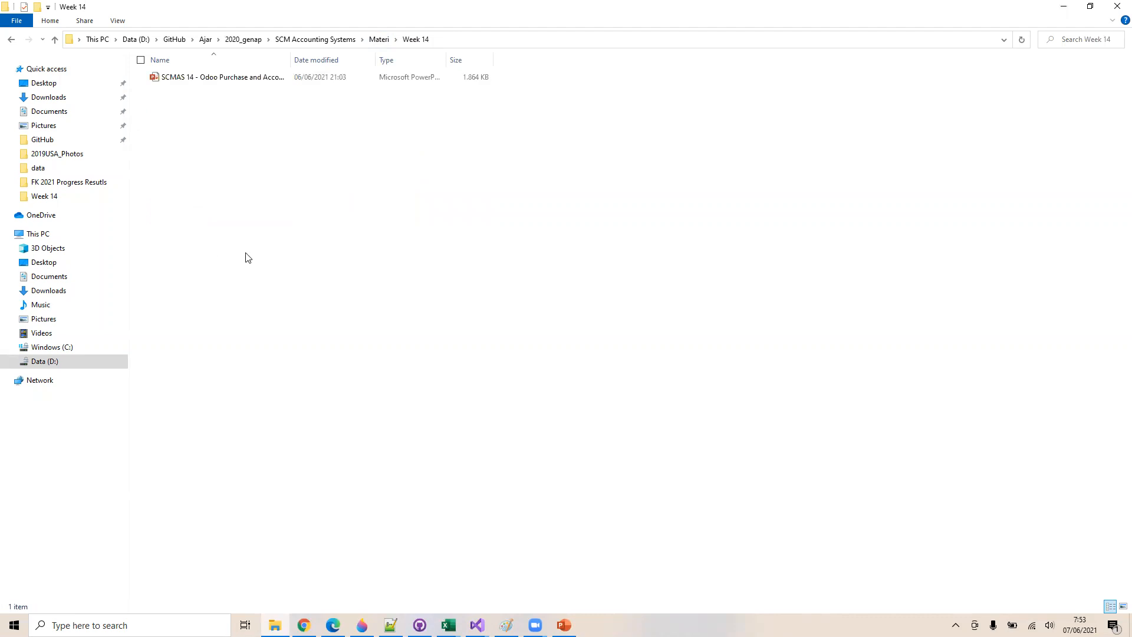
key("ctrl+v")
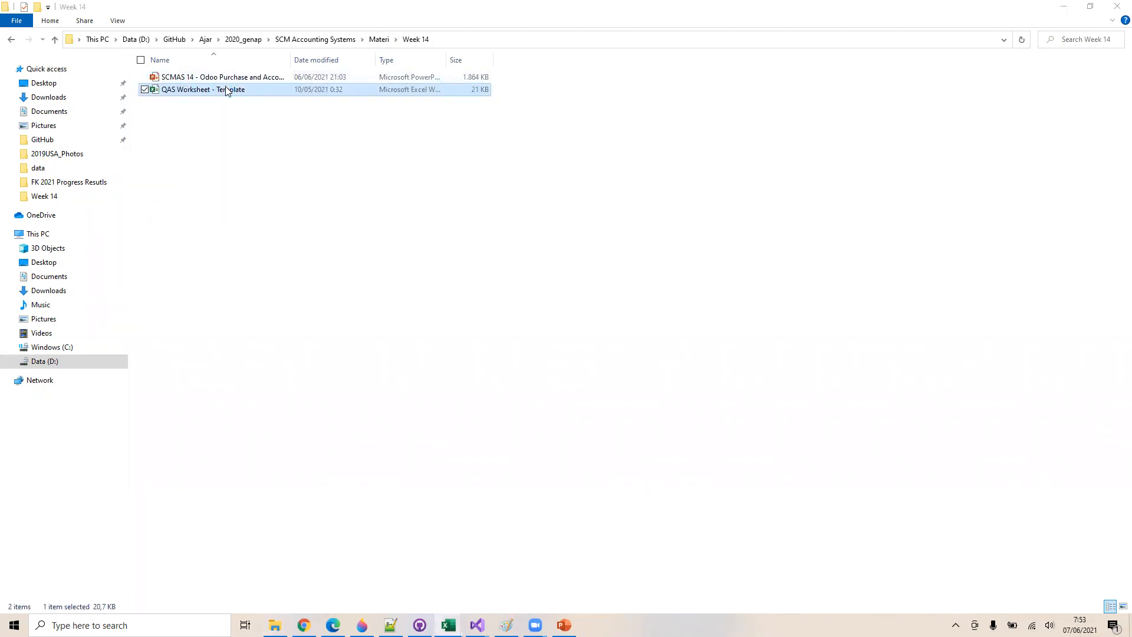
Rename the copied worksheet in the Week 14 folder as QAS Worksheet - Pembahasan
left_click(1084, 52)
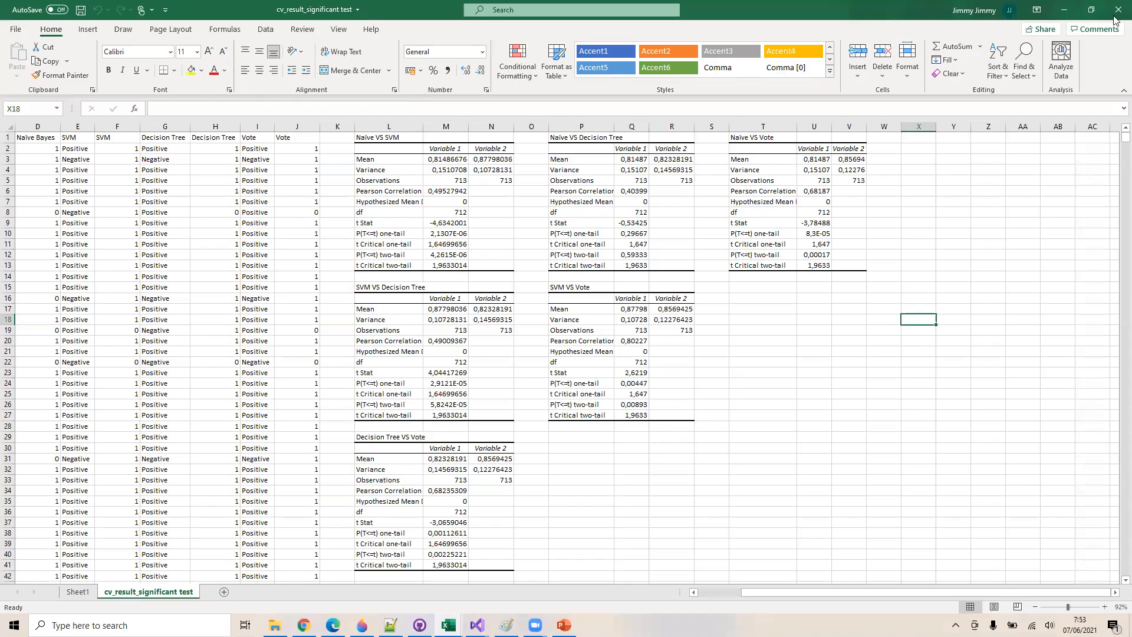
left_click(228, 86)
left_click(228, 88)
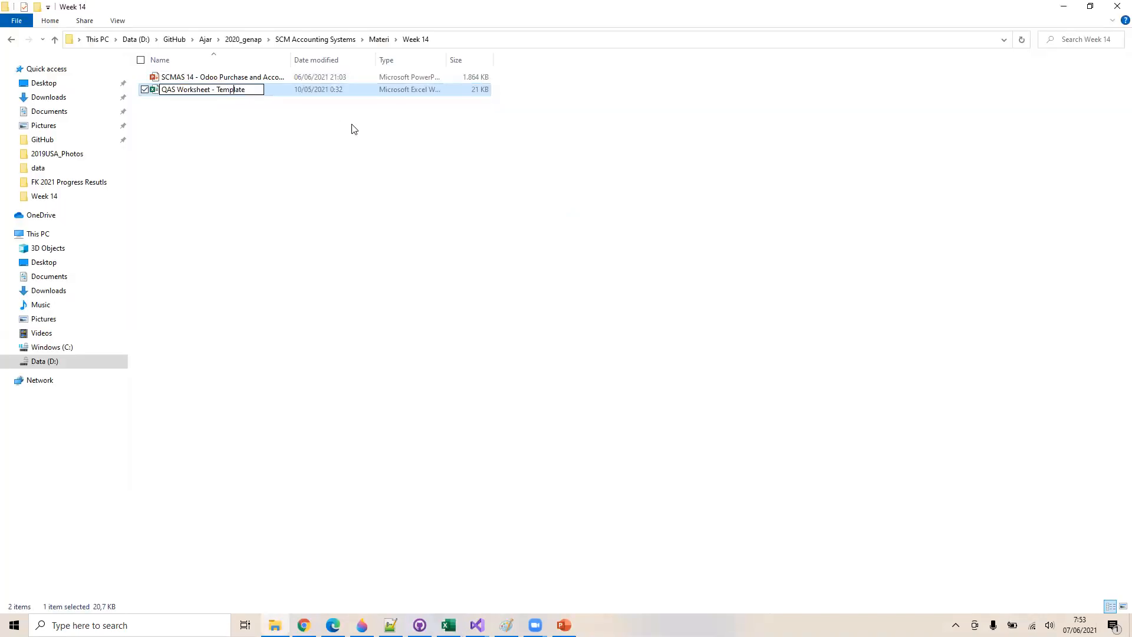
key("BackSpace")
key("BackSpace")
key("BackSpace")
key("BackSpace")
key("BackSpace")
key("BackSpace")
key("BackSpace")
key("BackSpace")
type("Pembahasan")
key("Return")
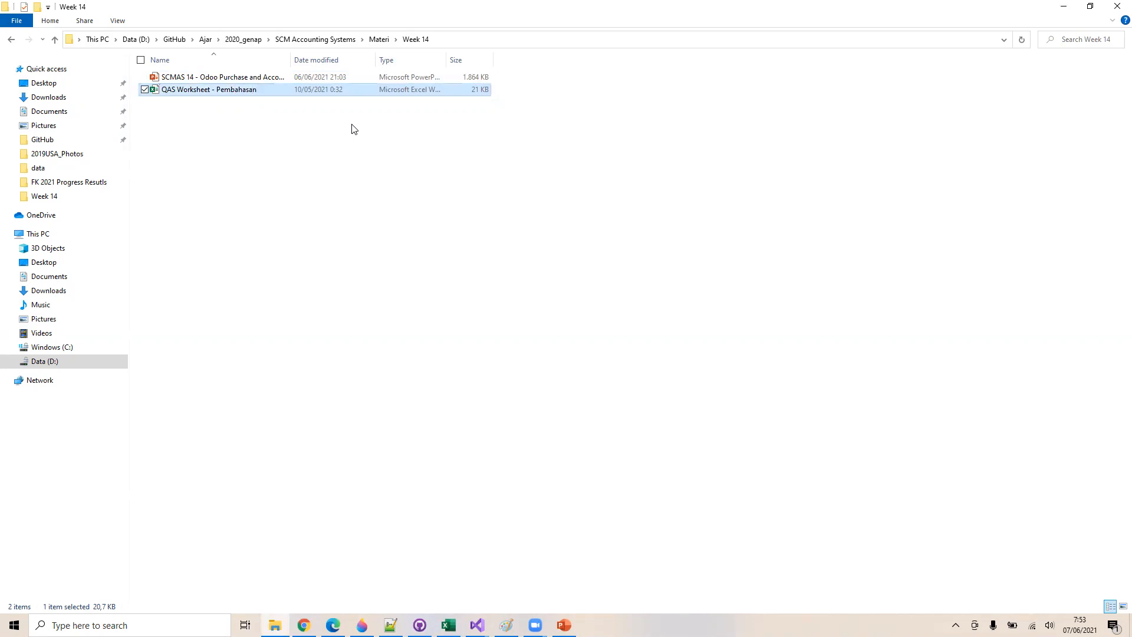
Open QAS.pdf from the Week 12 - QAS folder and close the other PDF tab beside it
left_click(281, 161)
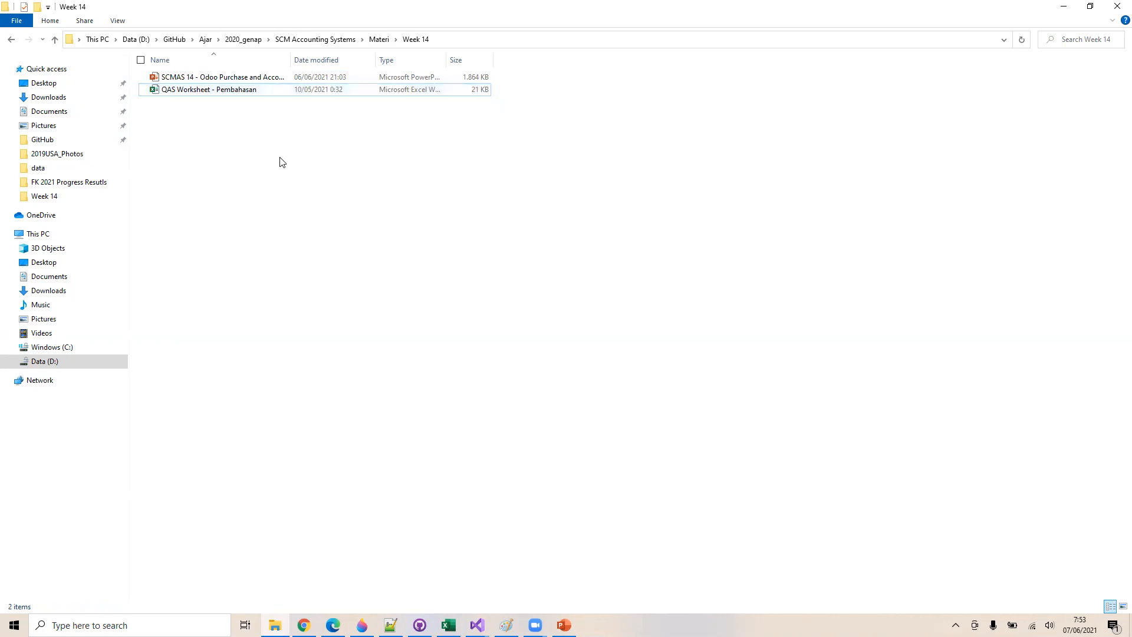
left_click(381, 40)
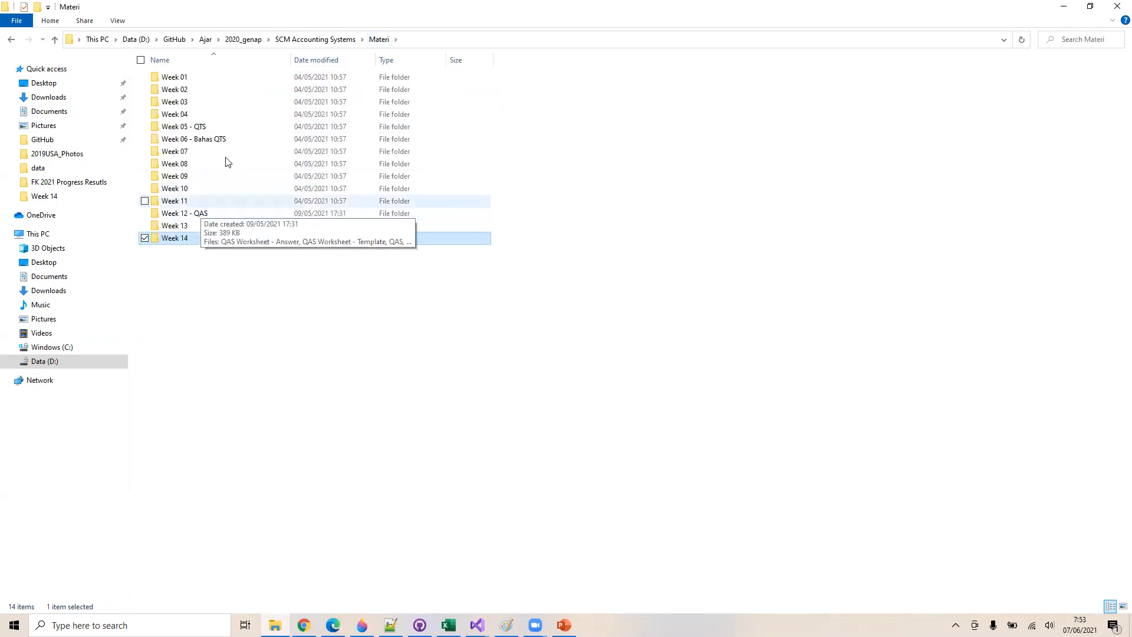
double_click(195, 214)
double_click(169, 115)
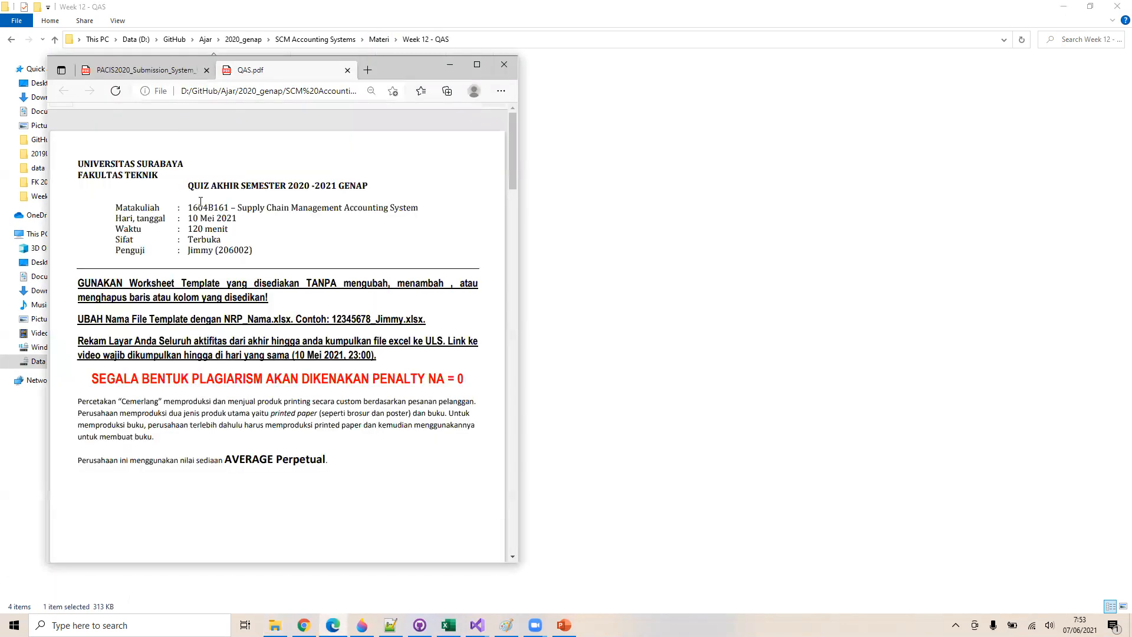
left_click(206, 70)
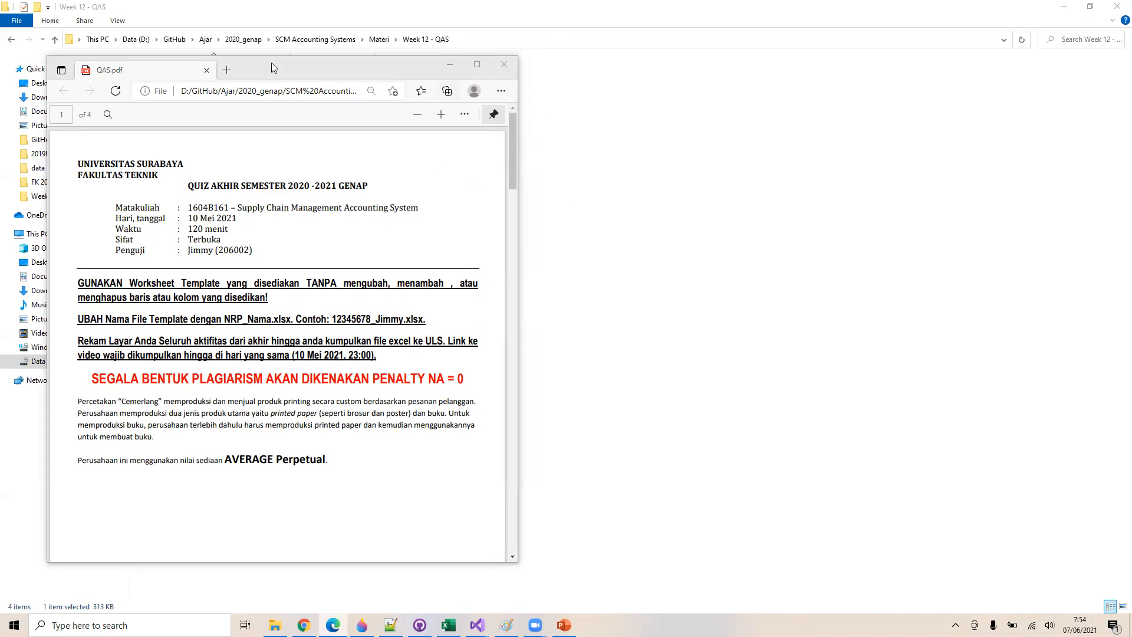
Tile QAS.pdf side by side with the QAS Worksheet - Answer workbook and zoom the PDF in slightly
key("super+Left")
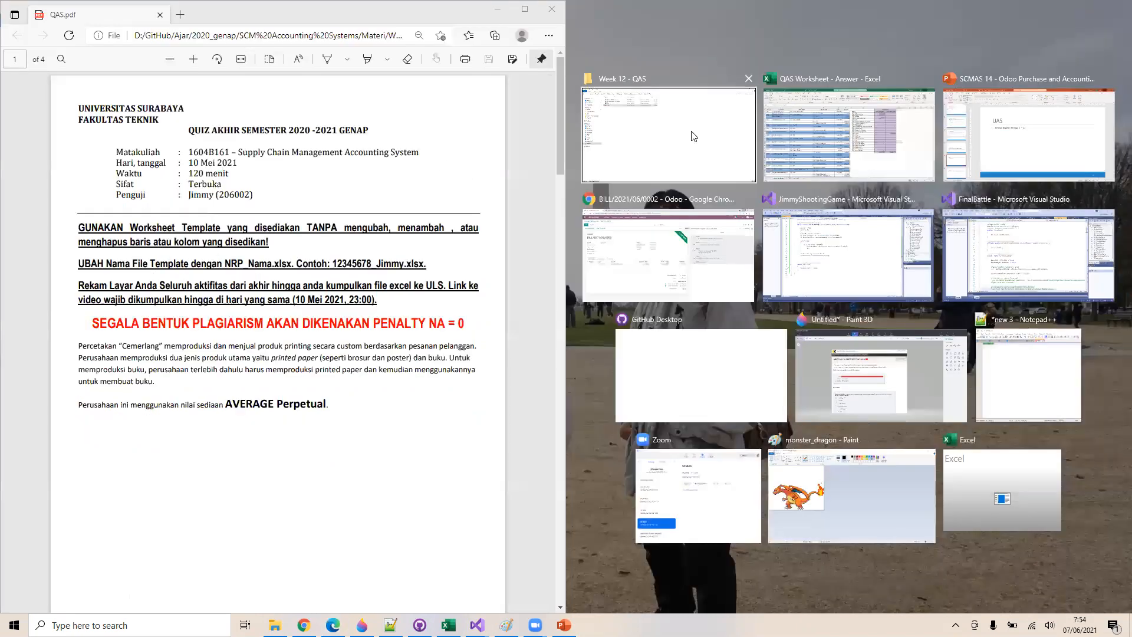
left_click(865, 151)
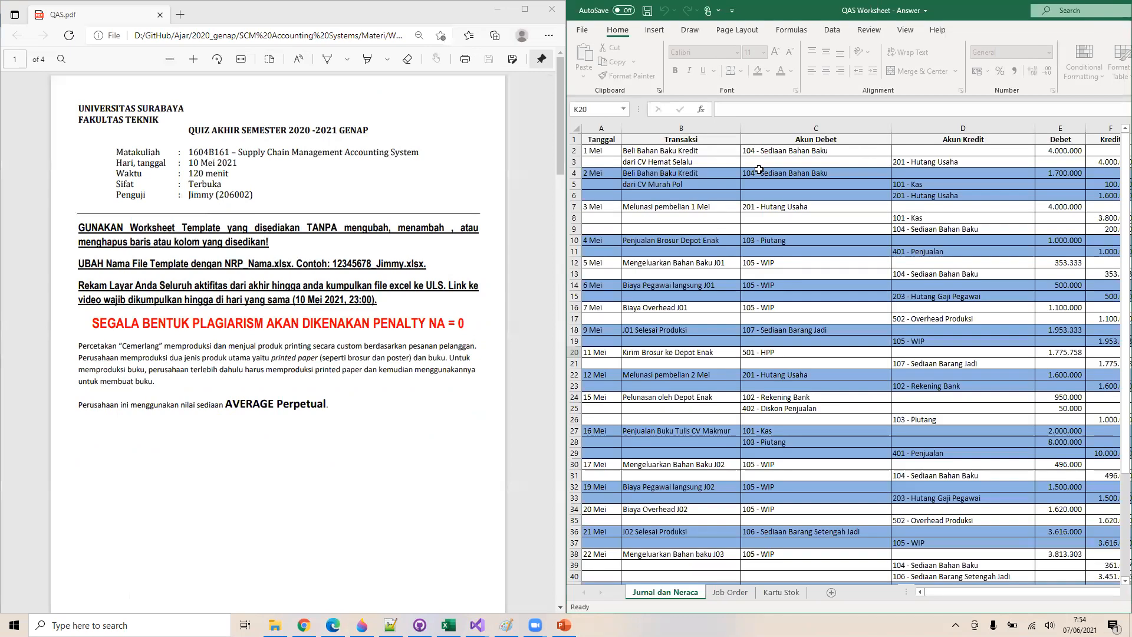
scroll(345, 388, "up", 1)
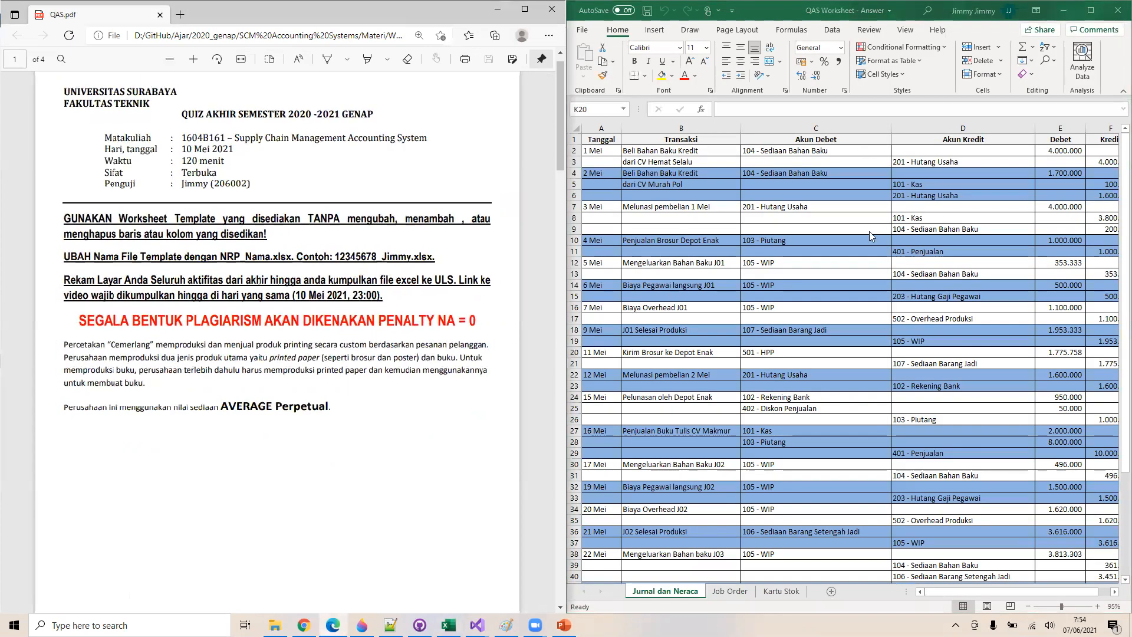
Open the QAS Worksheet - Pembahasan workbook from the Week 14 folder and tile it side by side with QAS.pdf
left_click(1064, 18)
left_click(449, 625)
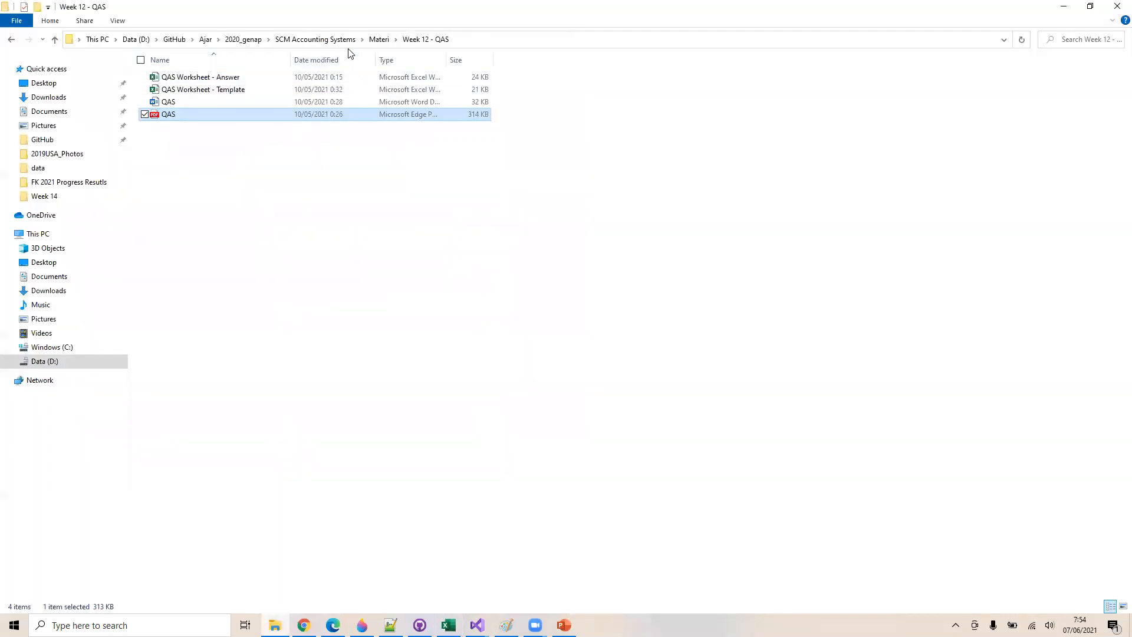
left_click(375, 39)
double_click(180, 239)
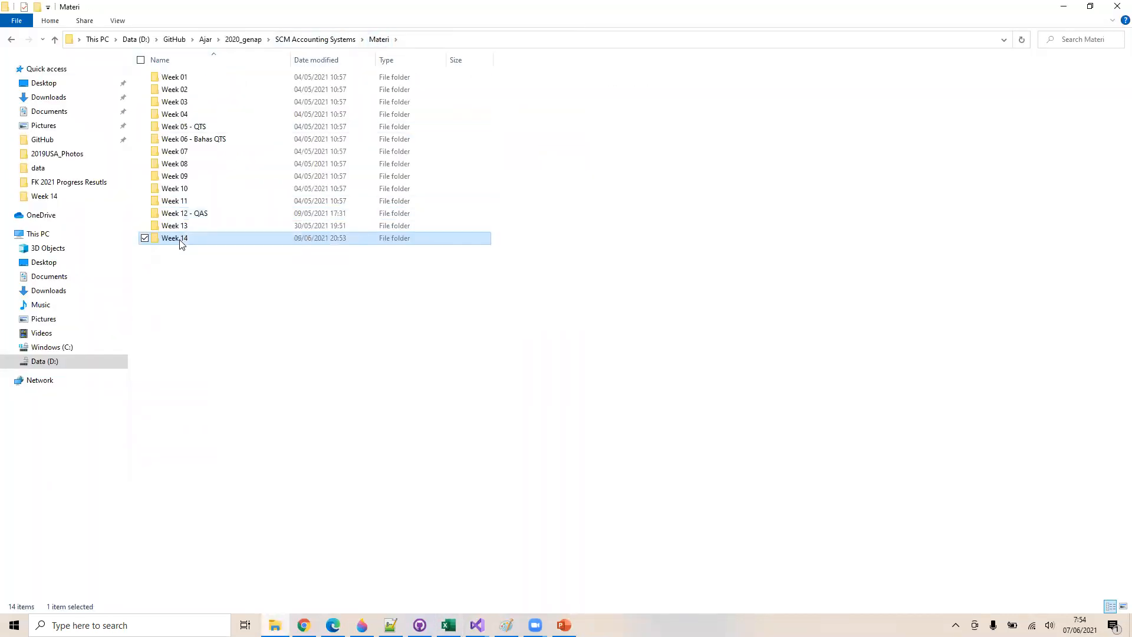
double_click(218, 78)
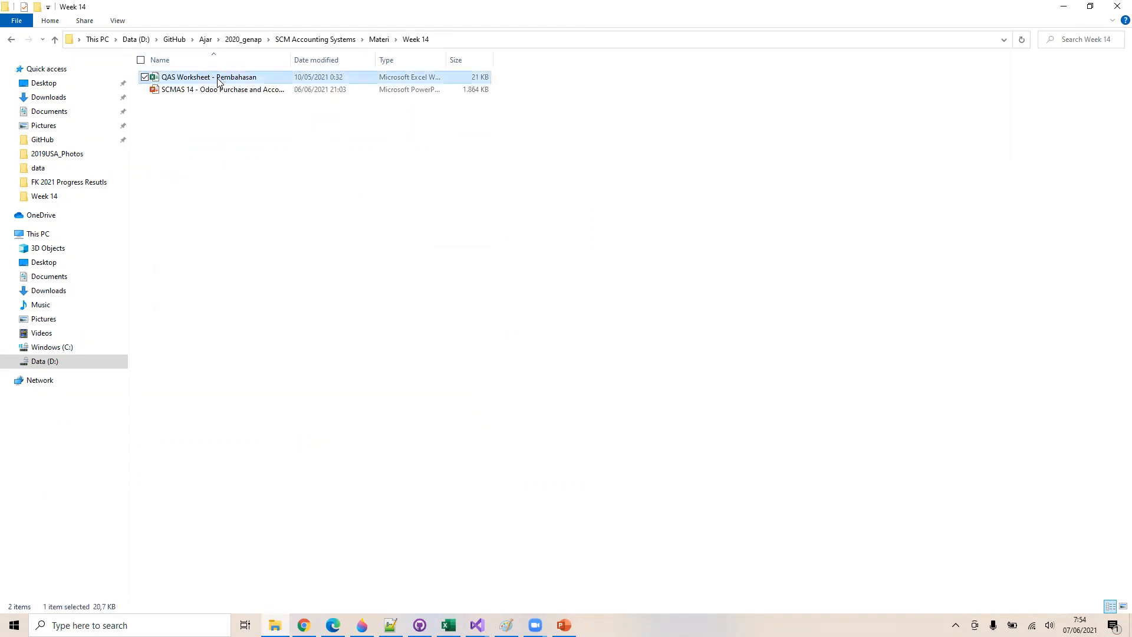
double_click(213, 81)
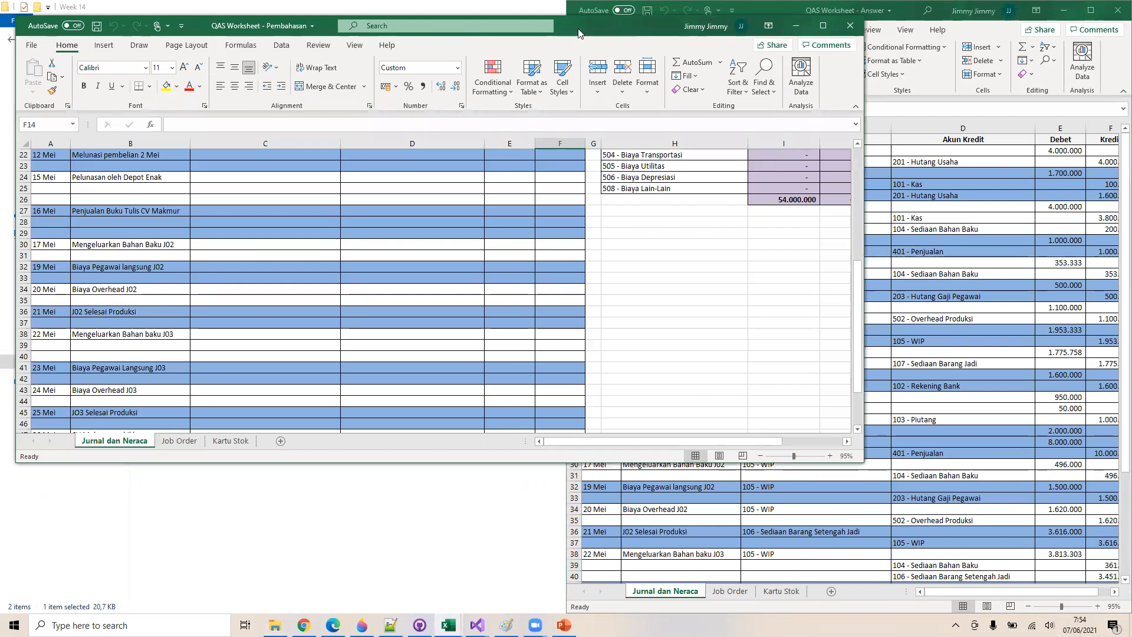
left_click_drag(577, 34, 1131, 35)
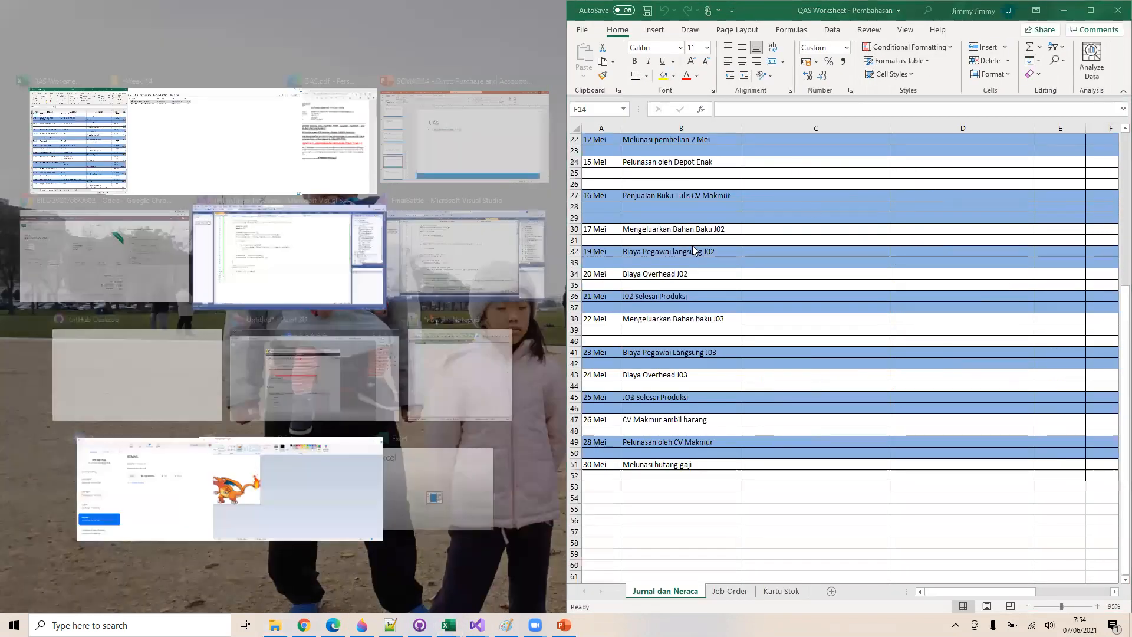
left_click(352, 128)
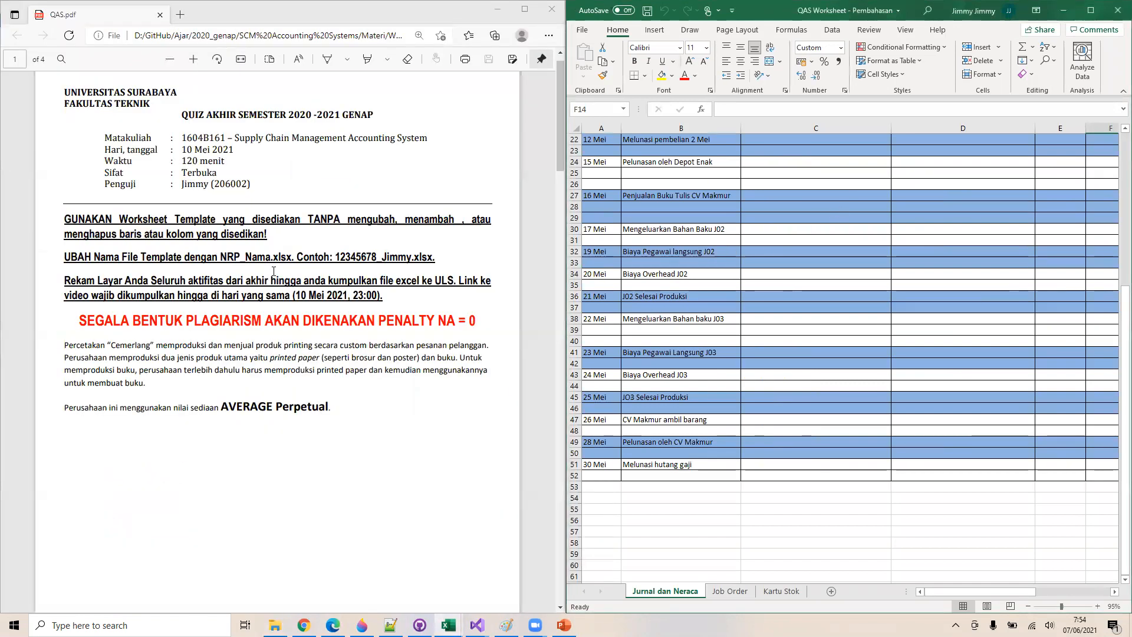
Review the quiz introduction in QAS.pdf and select the inventory valuation method text "AVERAGE Perpetual"
scroll(273, 271, "down", 1)
scroll(274, 272, "down", 6)
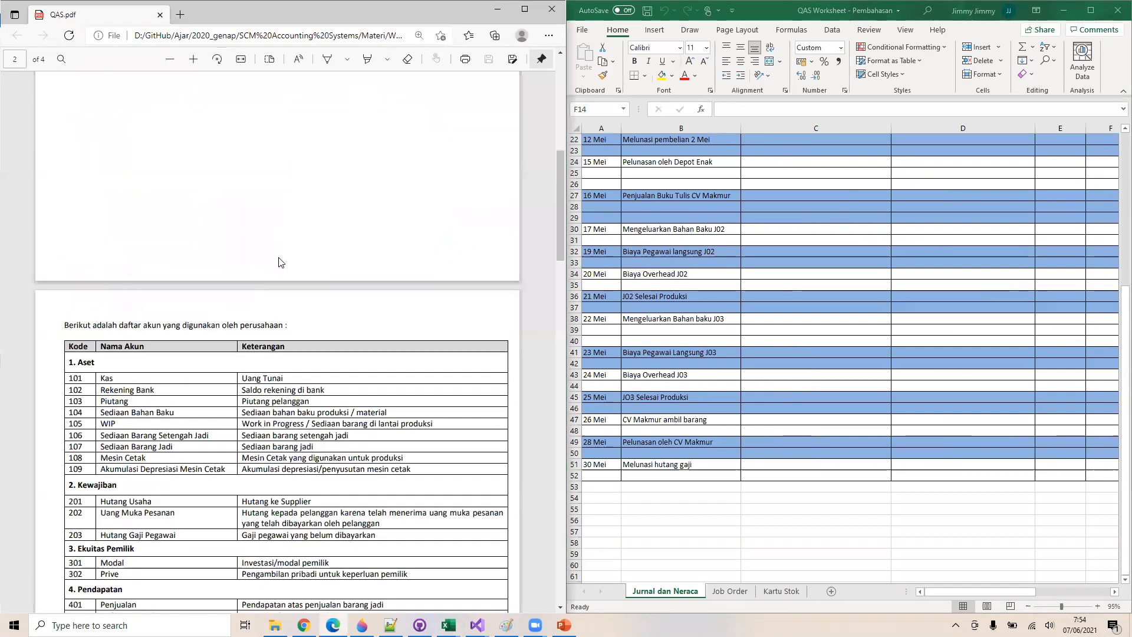
scroll(168, 278, "up", 8)
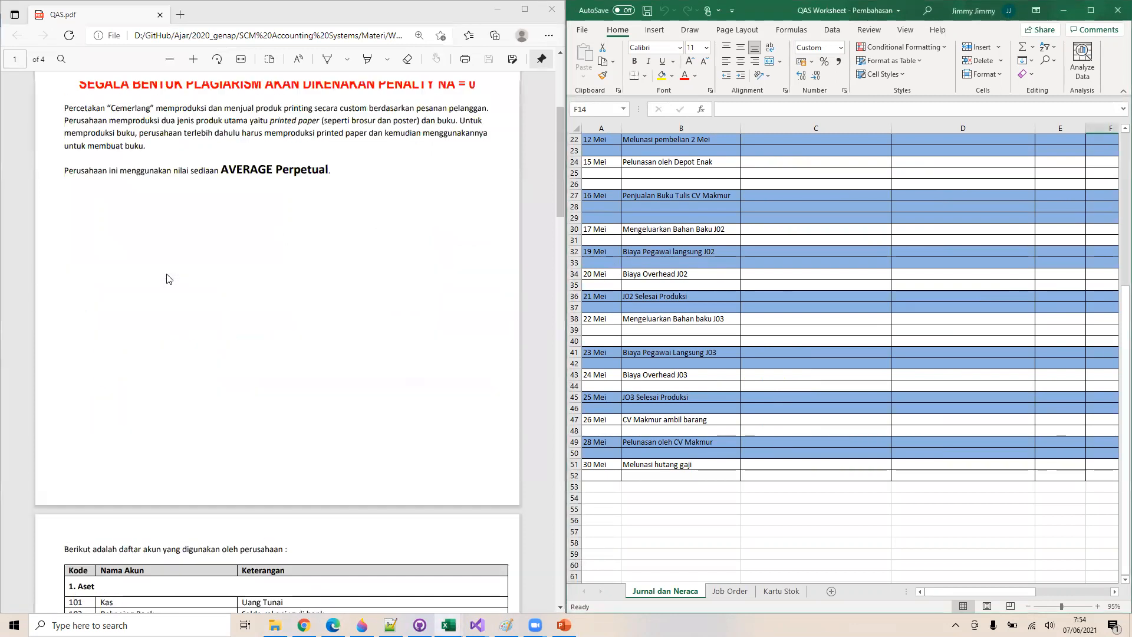
scroll(167, 278, "down", 8)
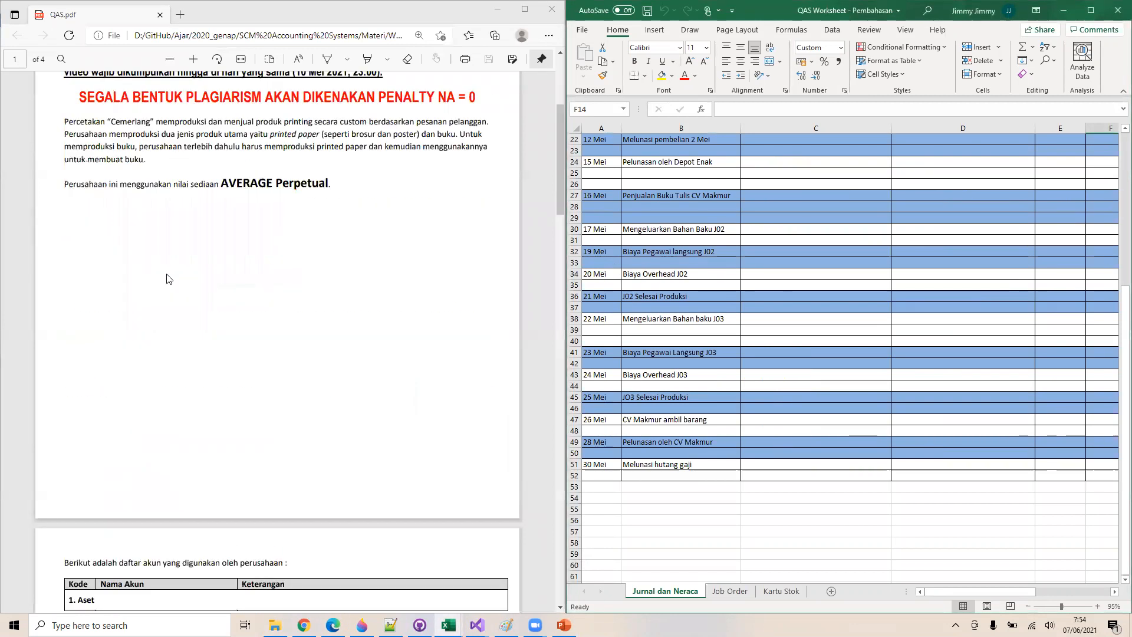
scroll(168, 279, "up", 8)
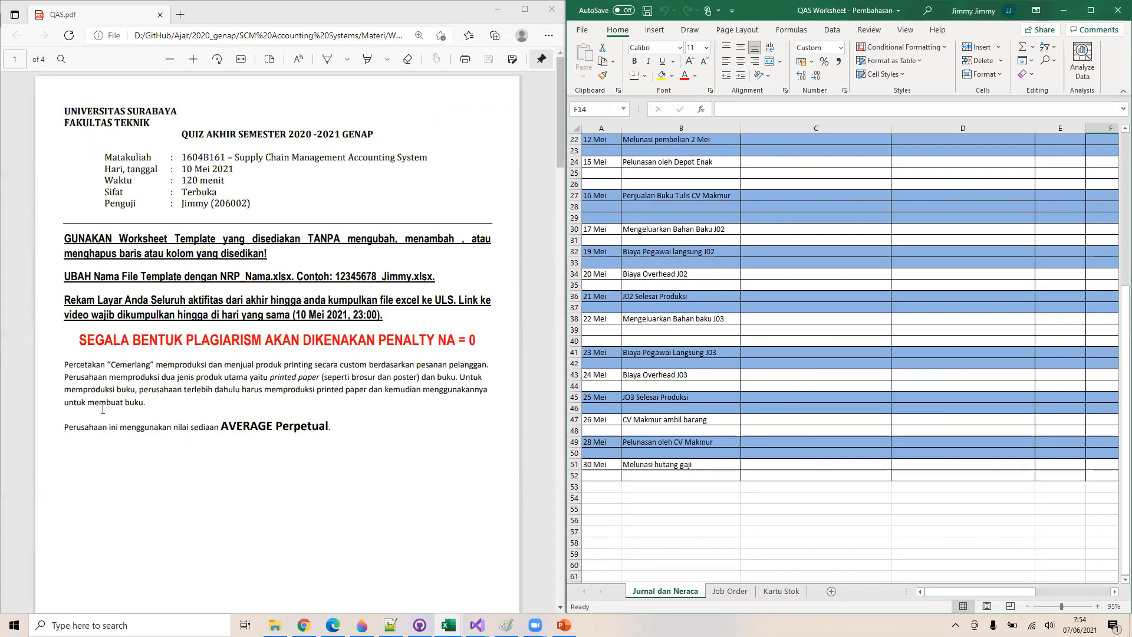
left_click_drag(222, 425, 333, 436)
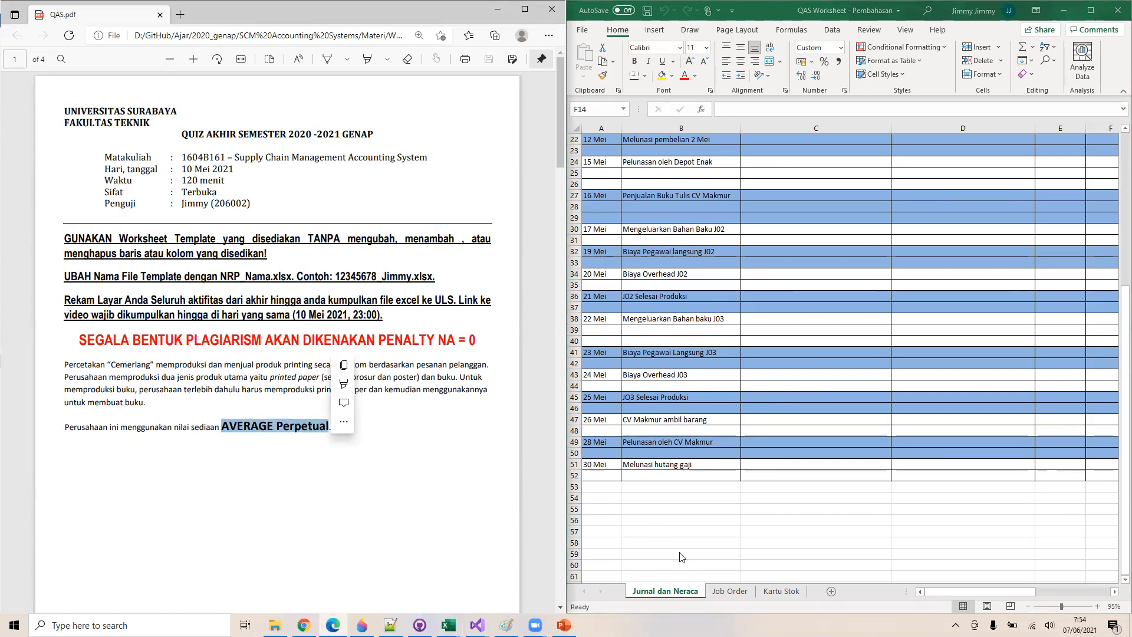
Examine the stock card tables for materials and finished goods on the Kartu Stok sheet
left_click(777, 591)
left_click(777, 591)
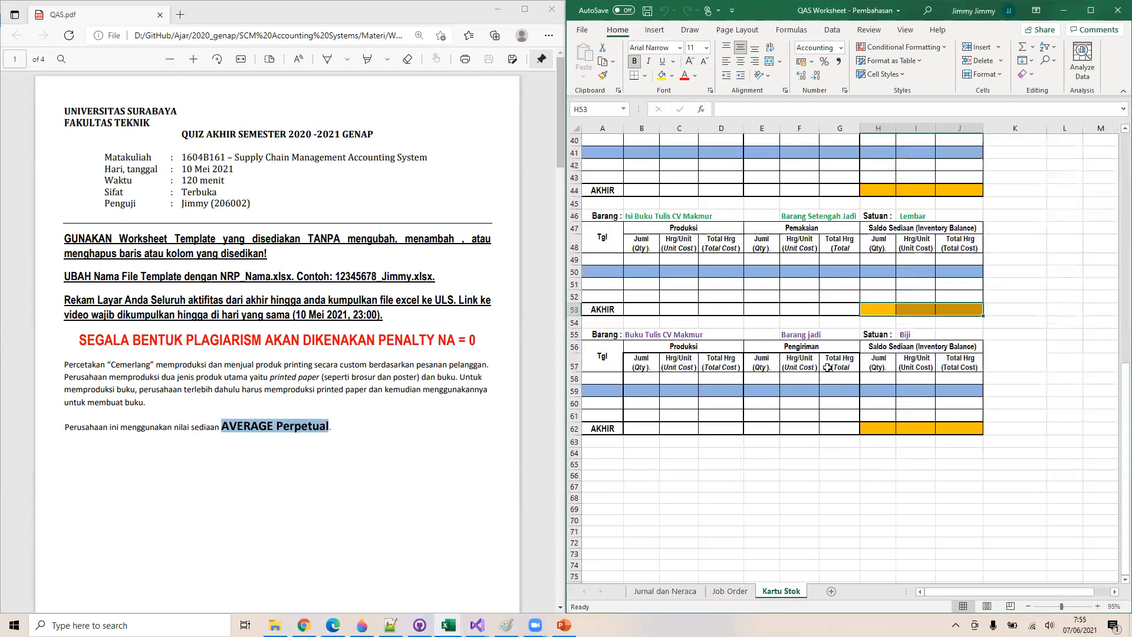
scroll(826, 354, "down", 1)
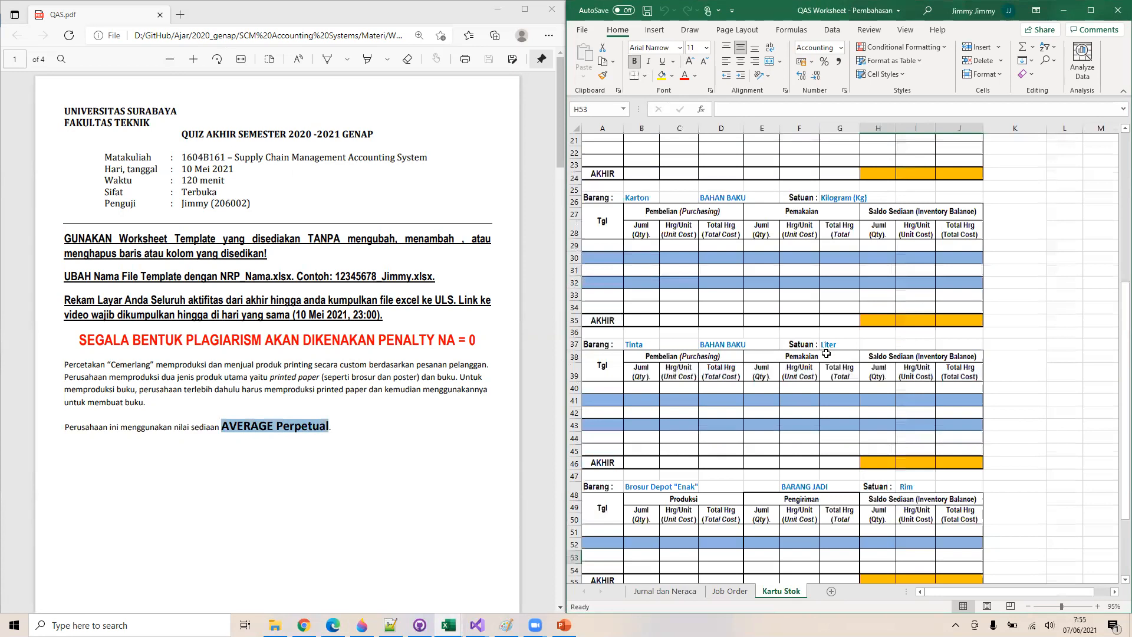
scroll(633, 513, "up", 7)
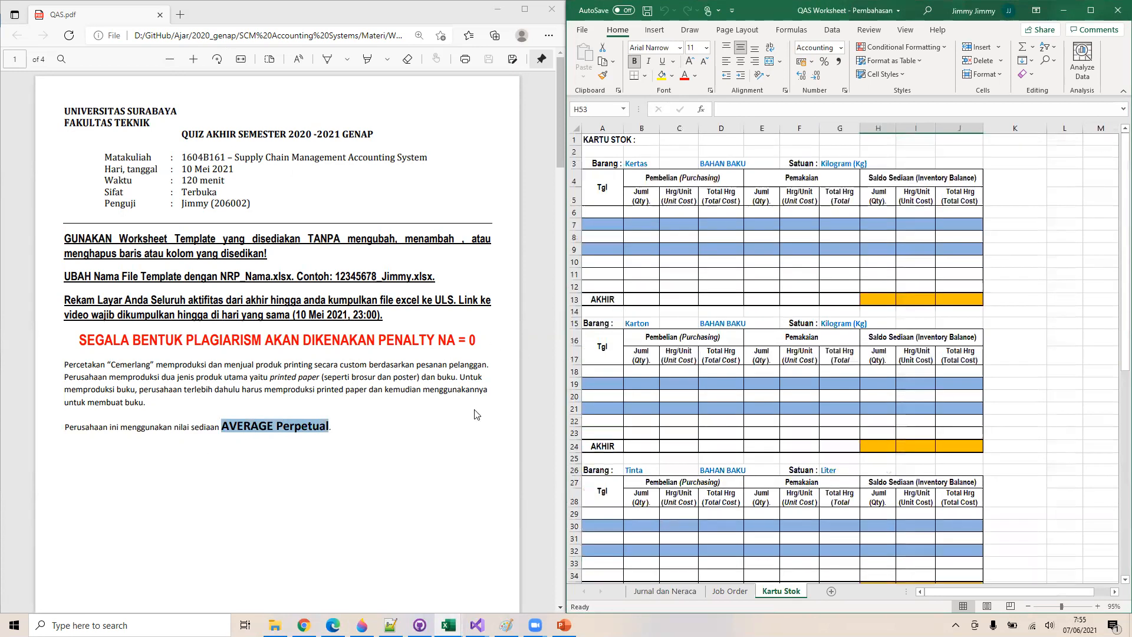
Review the company's list of account codes in QAS.pdf
scroll(229, 395, "down", 4)
scroll(228, 395, "down", 3)
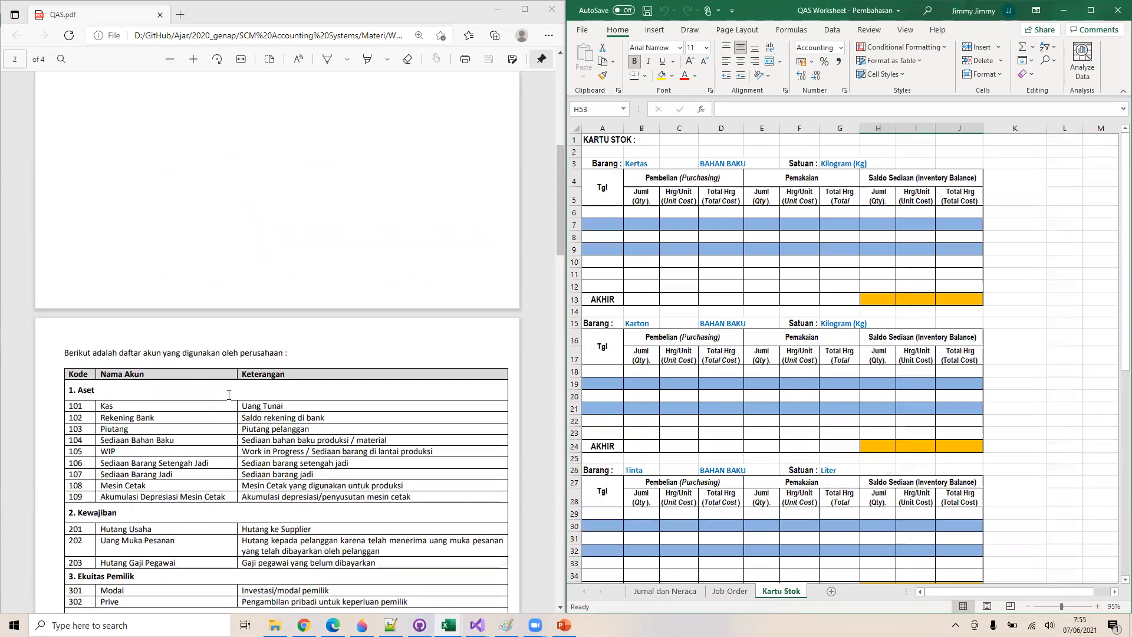
scroll(228, 395, "down", 2)
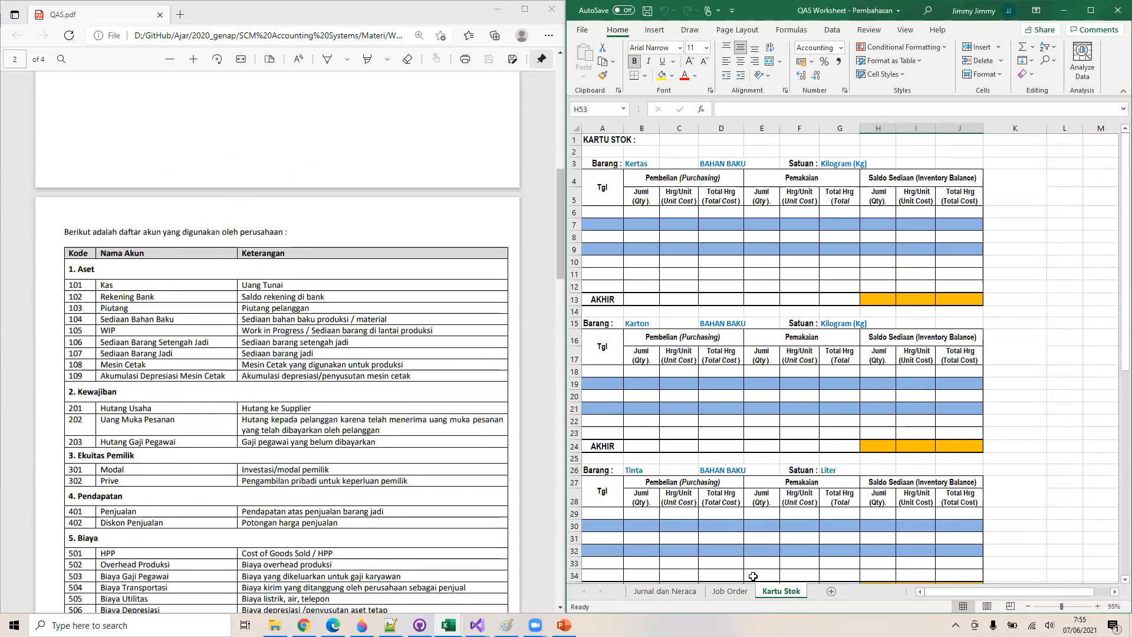
Examine the journal columns and account list on the Jurnal dan Neraca sheet, checking the dropdown in the first Akun Debet cell
left_click(661, 591)
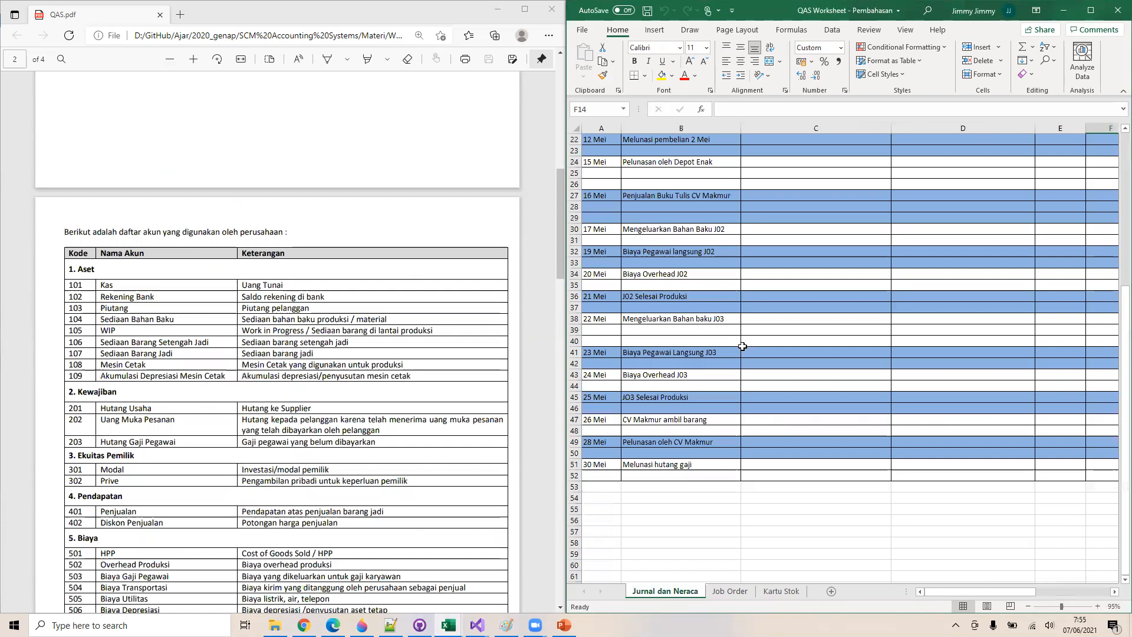
scroll(786, 177, "up", 7)
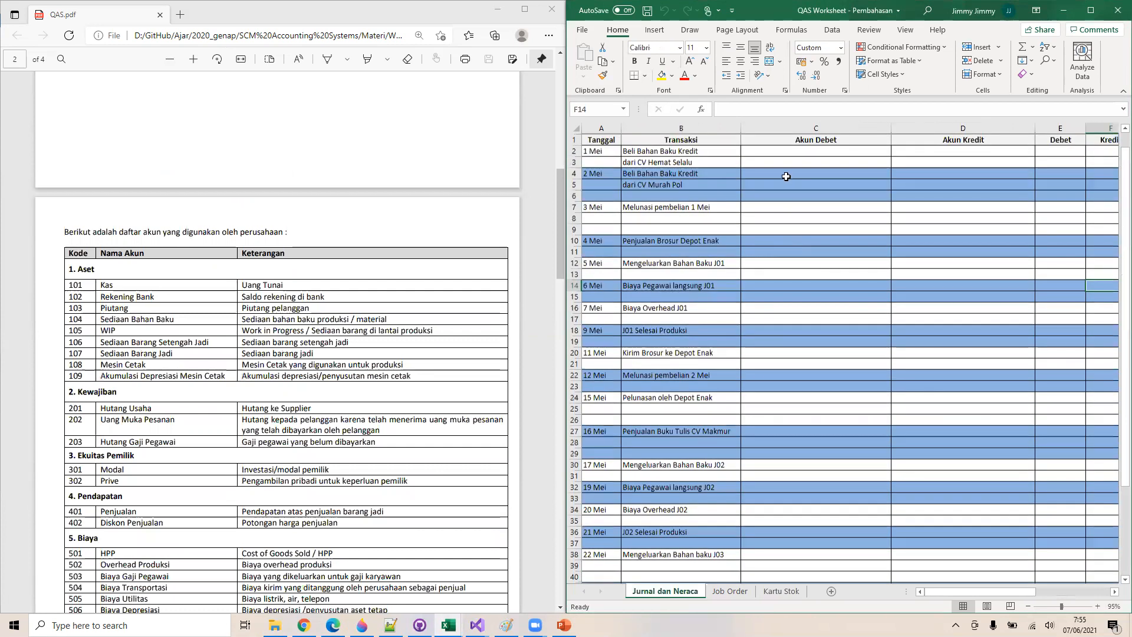
left_click(877, 152)
left_click(896, 151)
left_click(895, 151)
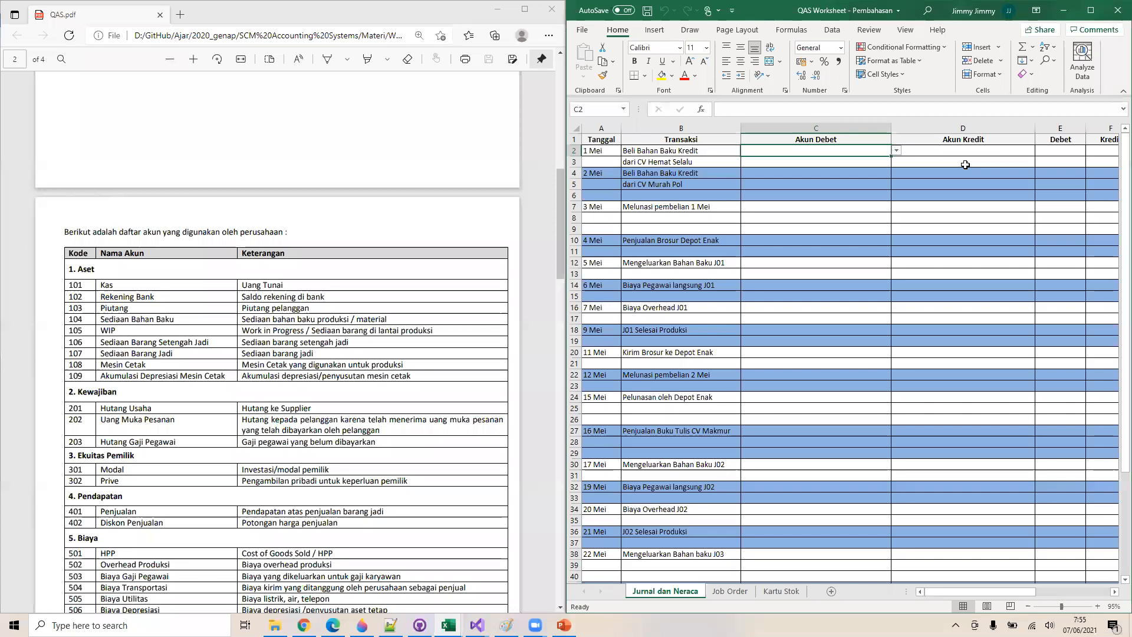
scroll(965, 165, "right", 2)
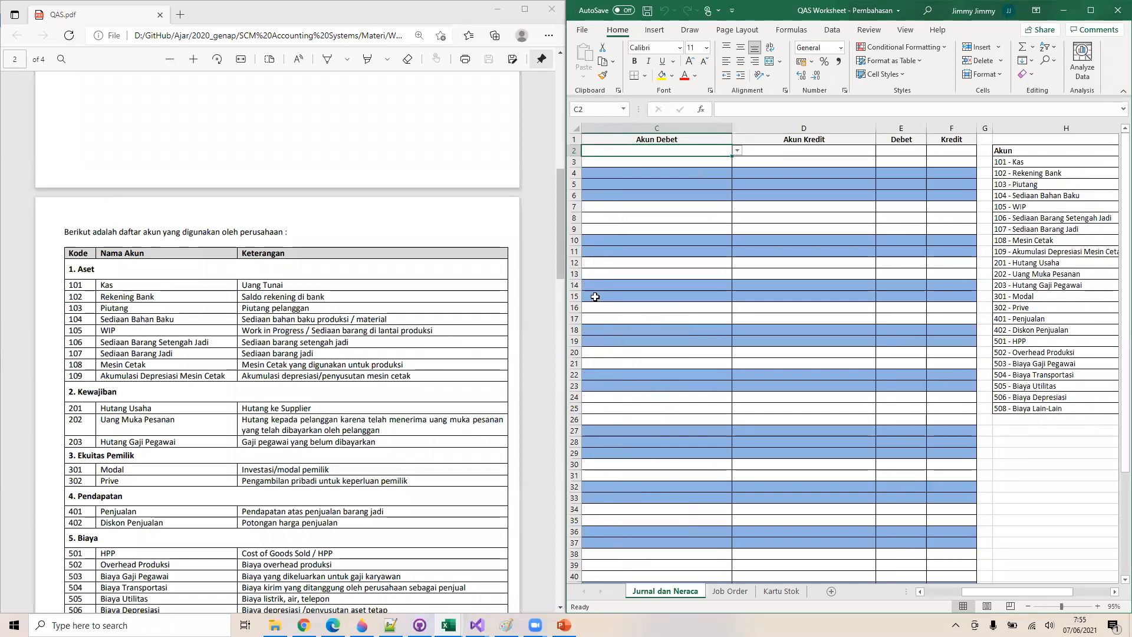
scroll(595, 297, "left", 2)
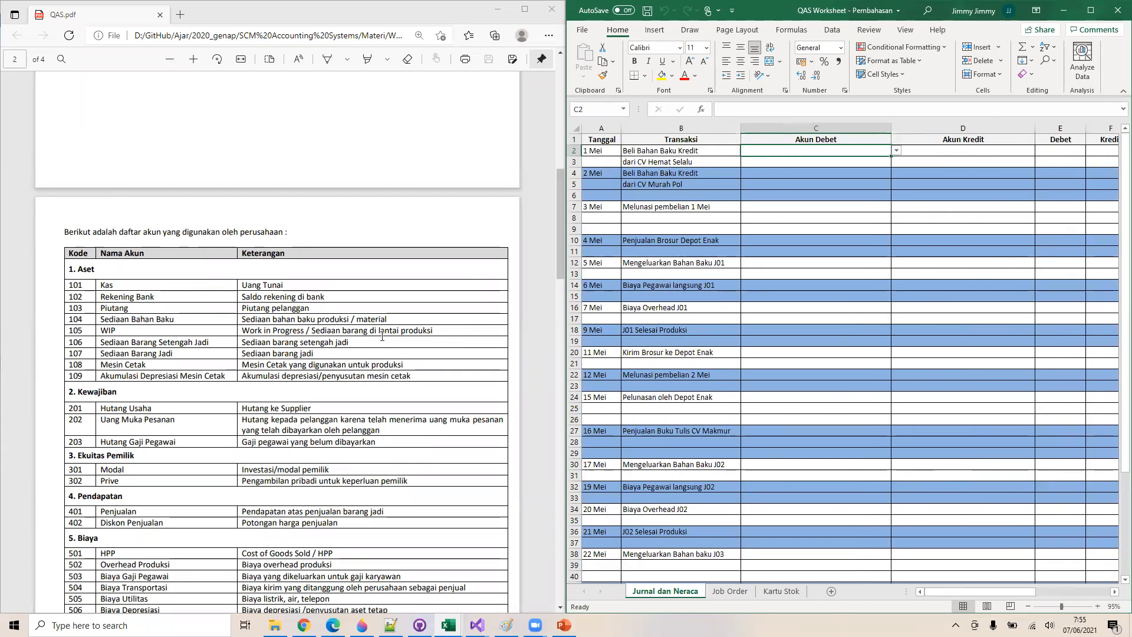
Compare the 30 April 2021 Neraca in QAS.pdf with the sheet's Saldo Awal columns, checking the WIP debit and Modal credit cells
scroll(382, 336, "down", 5)
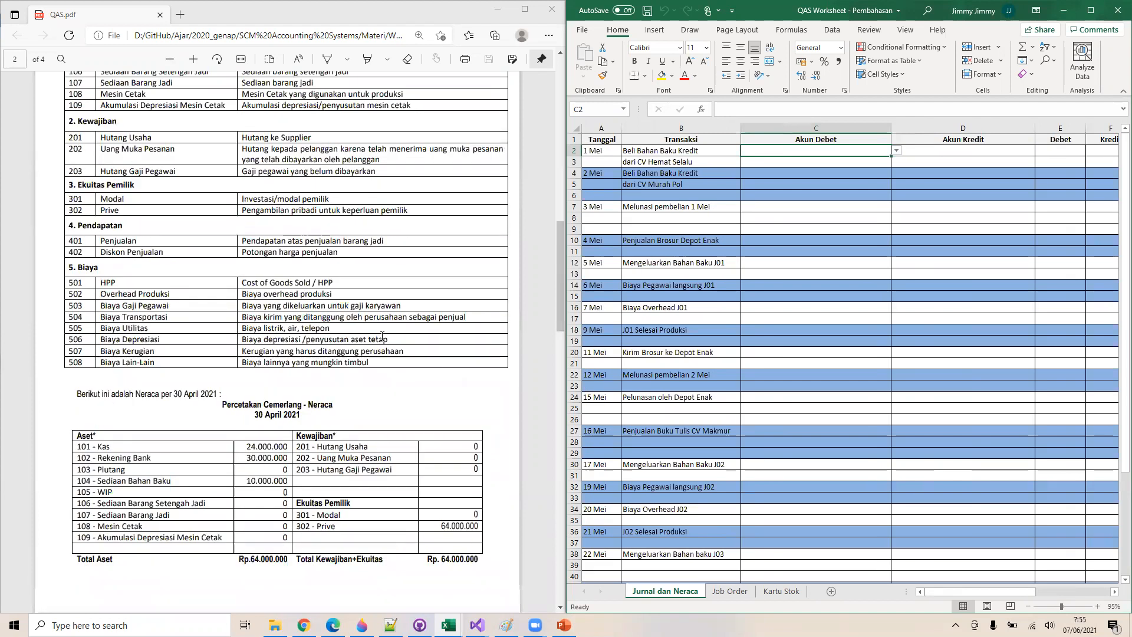
scroll(382, 335, "down", 1)
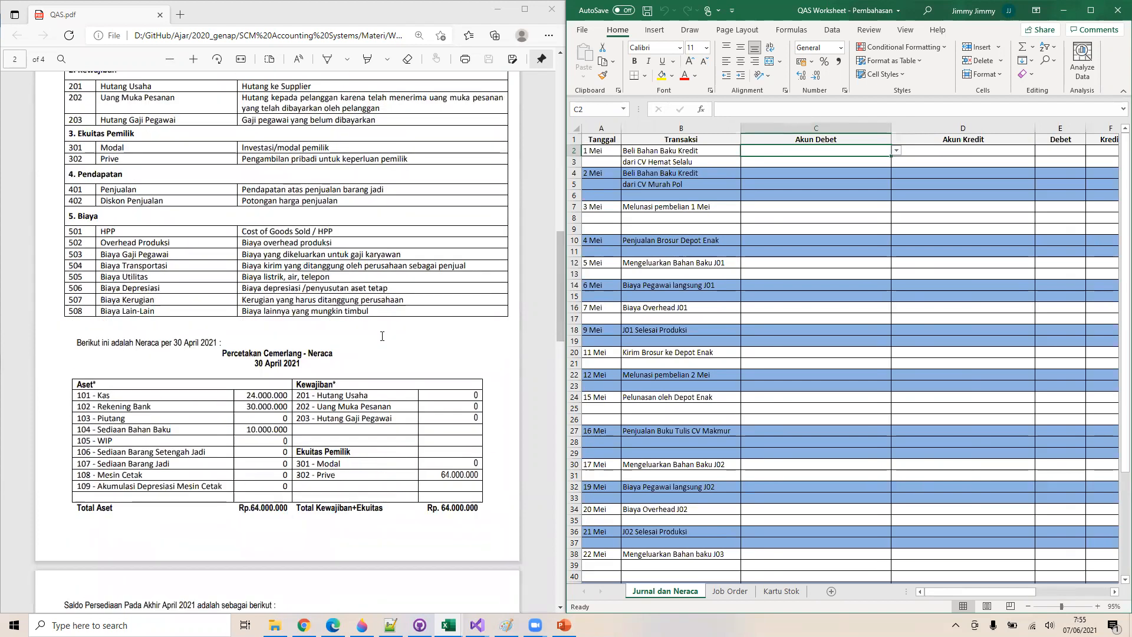
scroll(1044, 361, "right", 3)
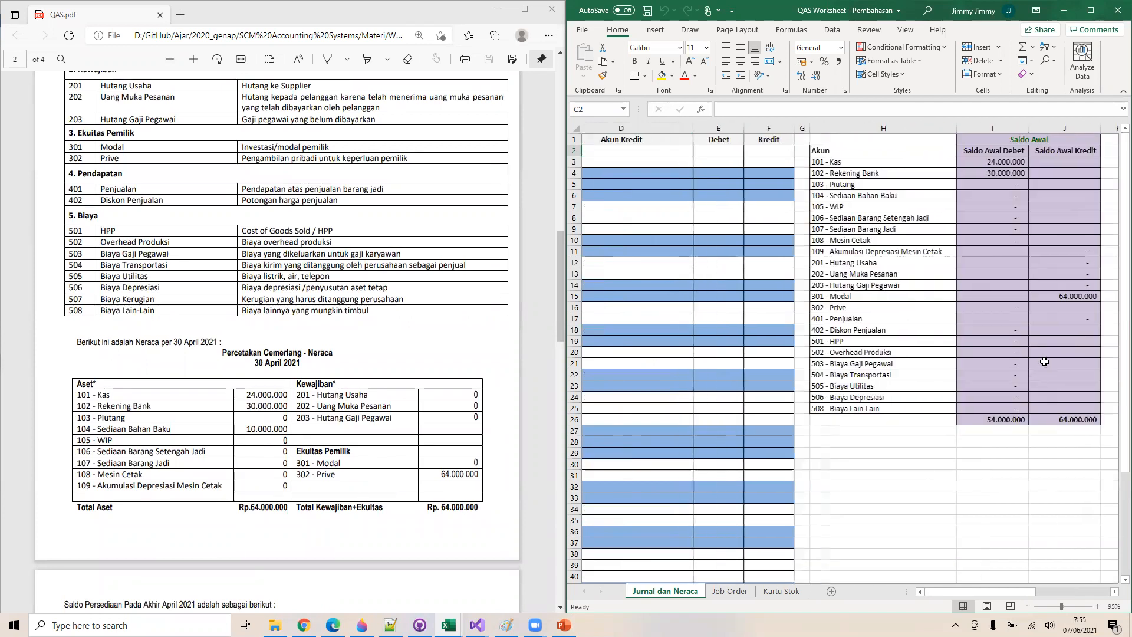
left_click(1024, 203)
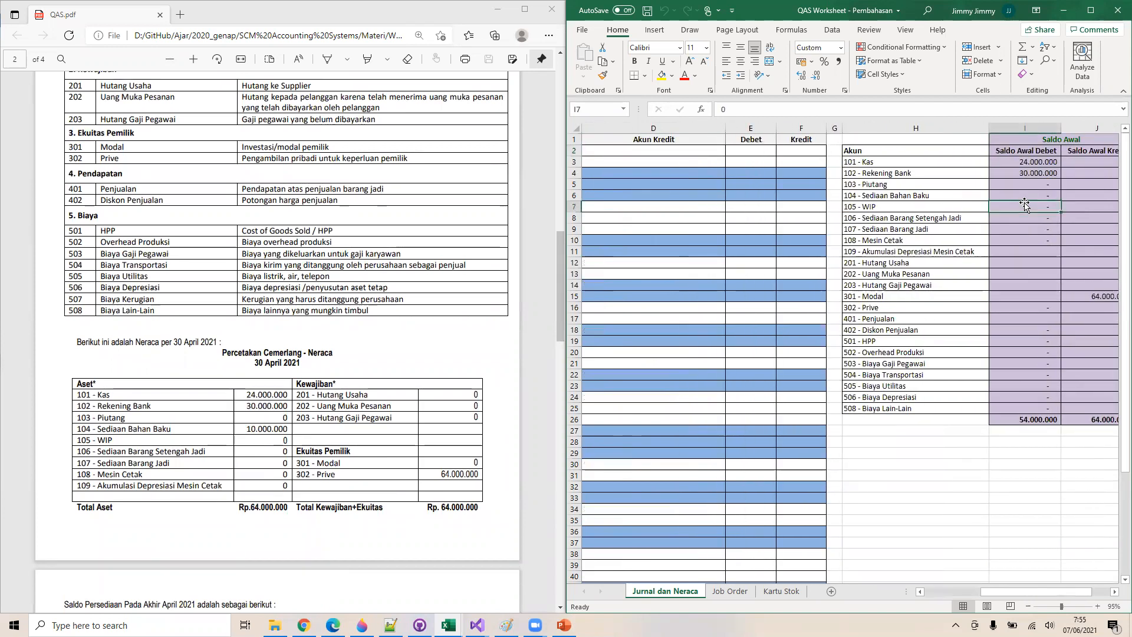
left_click(1095, 288)
left_click(1089, 296)
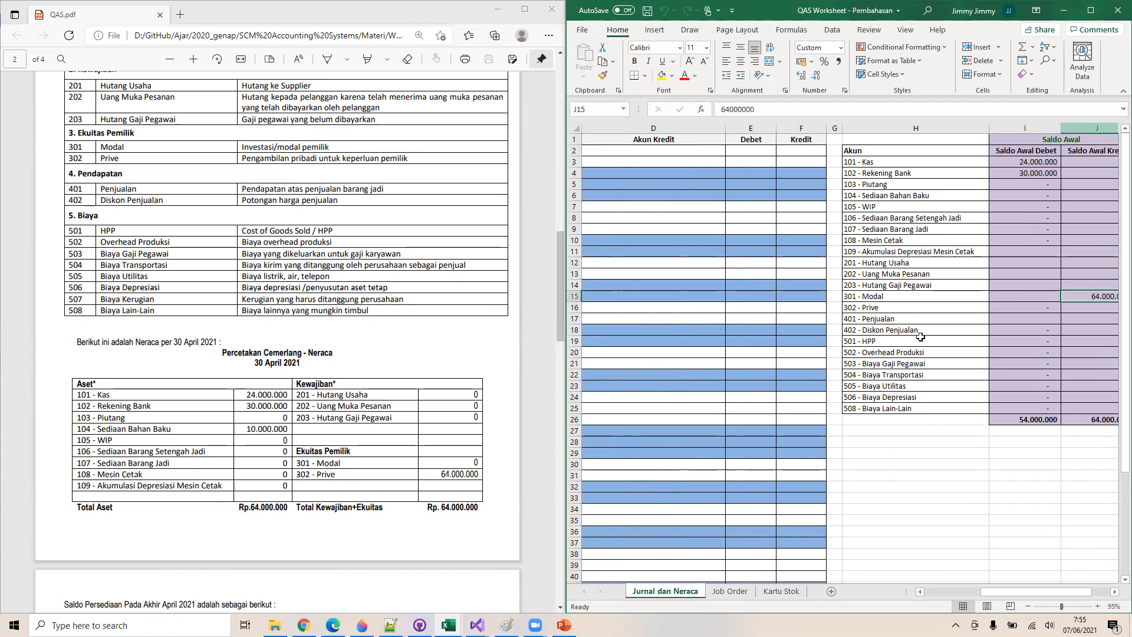
View the end-of-April inventory balances and first transaction in QAS.pdf and bring the worksheet back to the journal columns
scroll(340, 441, "down", 3)
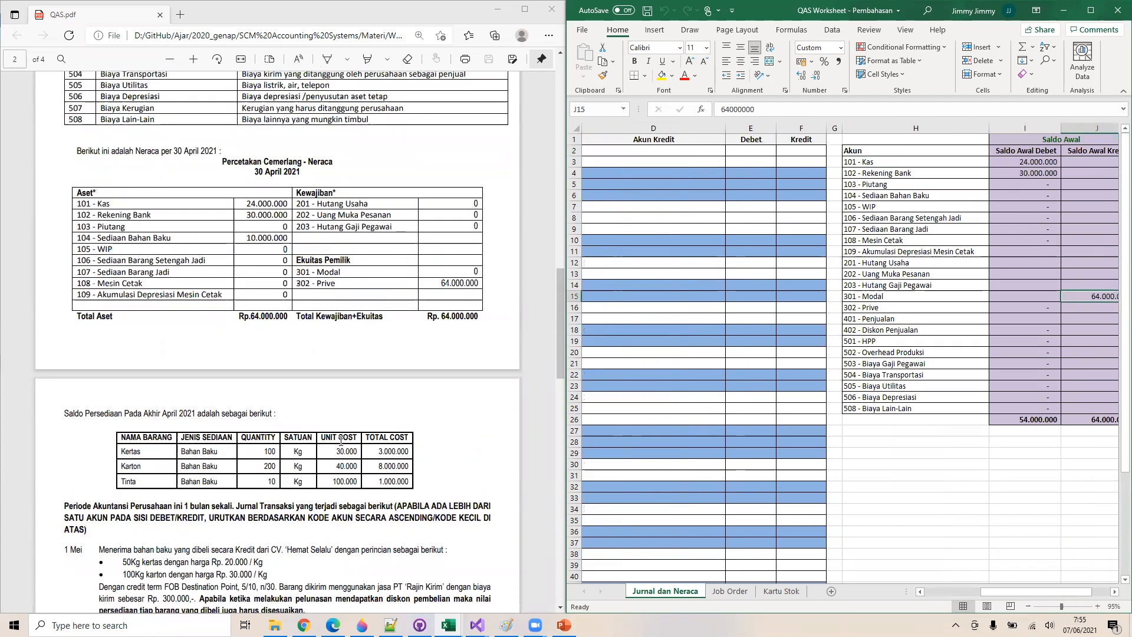
left_click(683, 393)
scroll(683, 392, "left", 5)
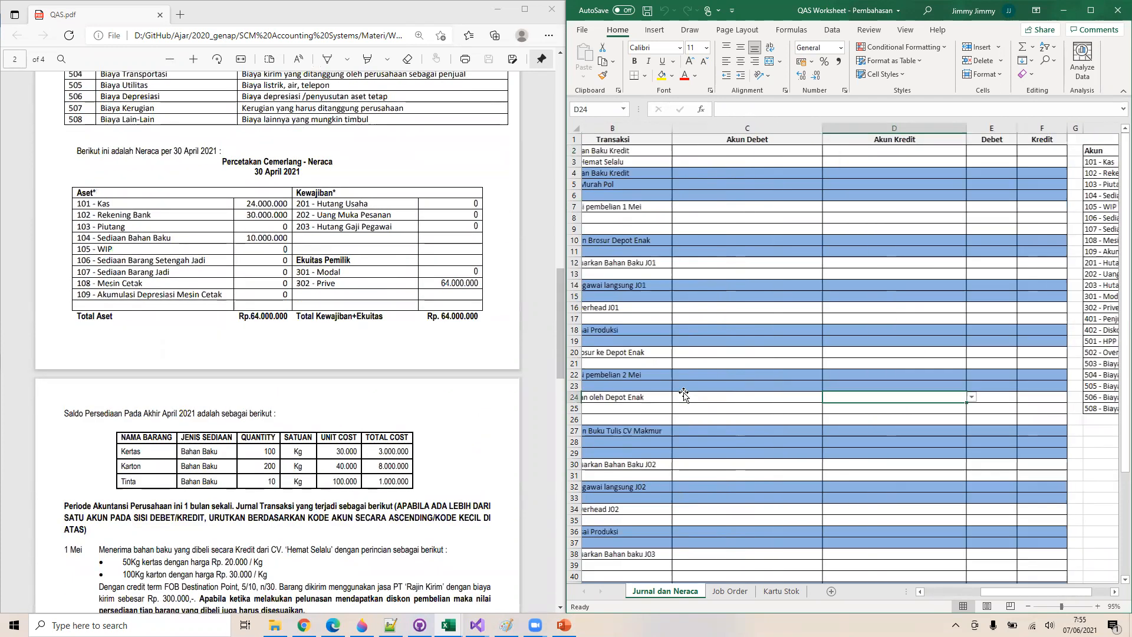
Bring the April inventory balances and May transactions into view in QAS.pdf and open the Kartu Stok sheet at Kertas's first date cell
scroll(683, 392, "left", 1)
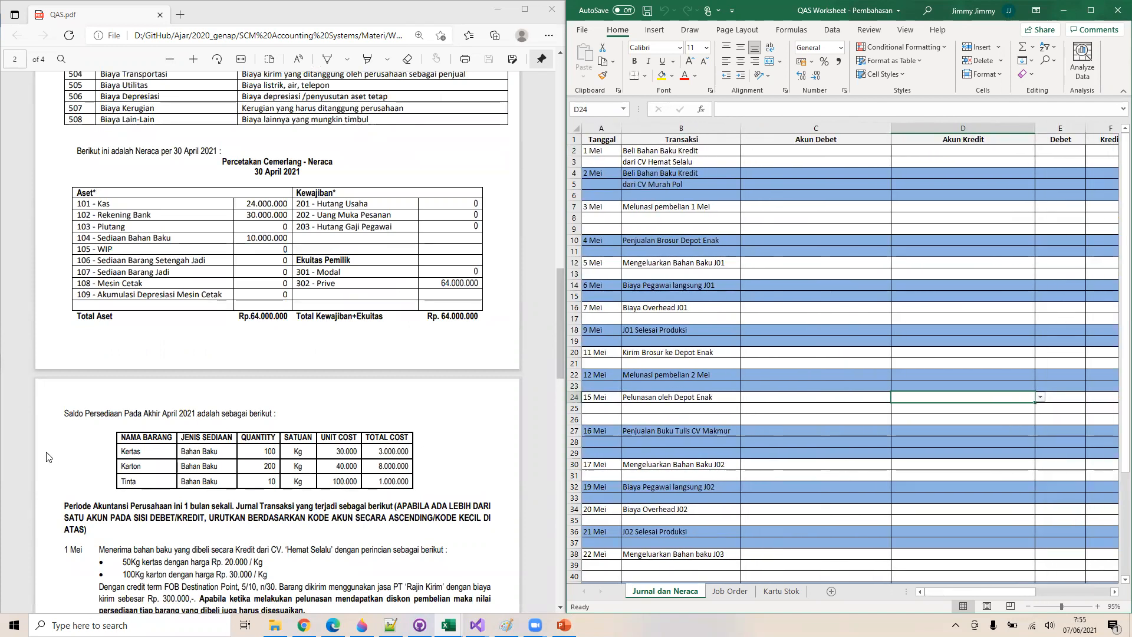
scroll(191, 502, "down", 5)
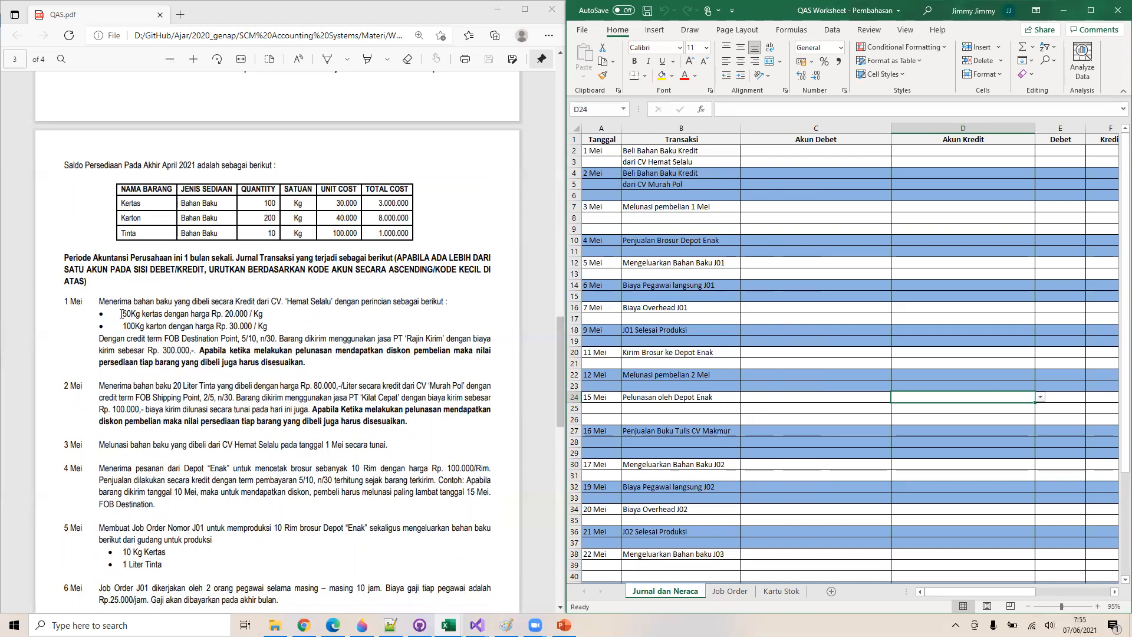
left_click(767, 592)
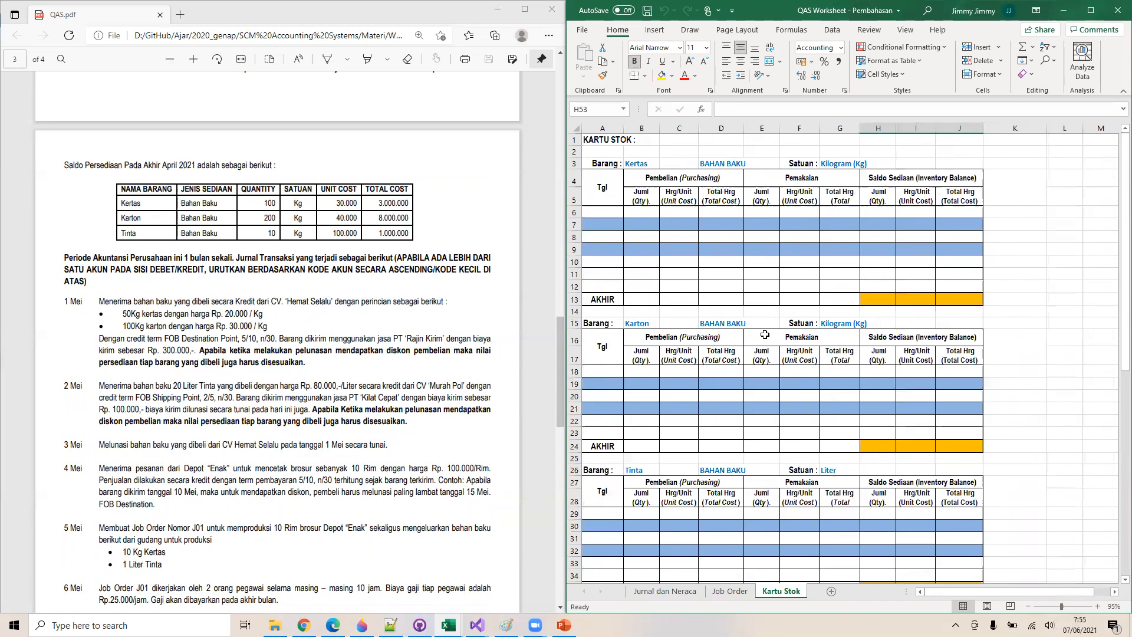
left_click(592, 214)
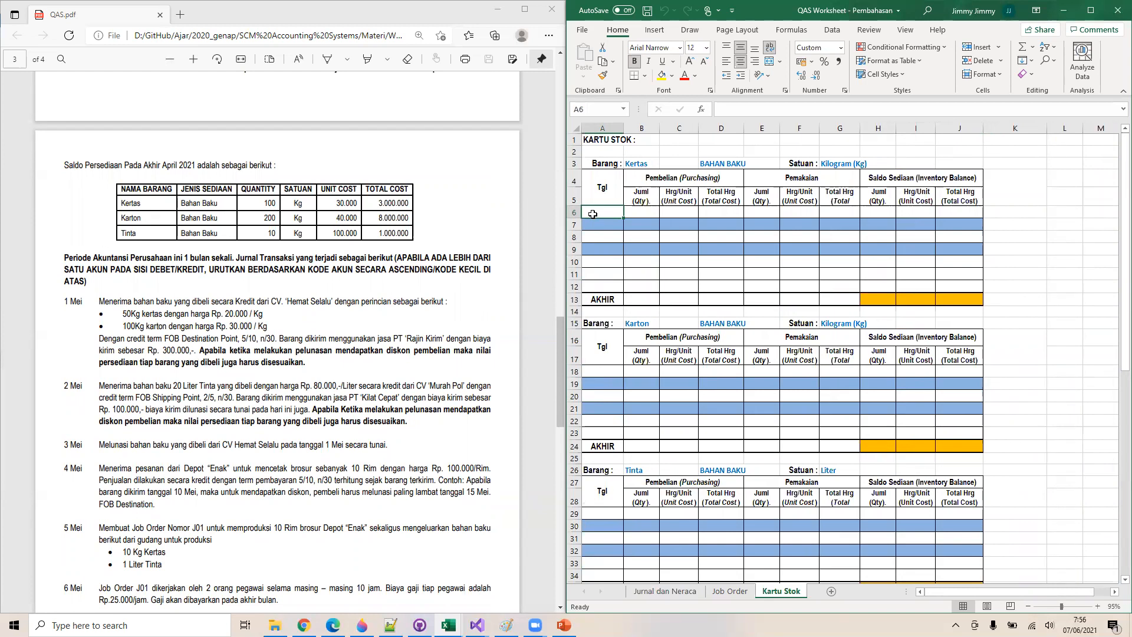
Check the calendar for April 2021 and date the first row of the Kertas stock card 30 Apr 2021
left_click(1079, 623)
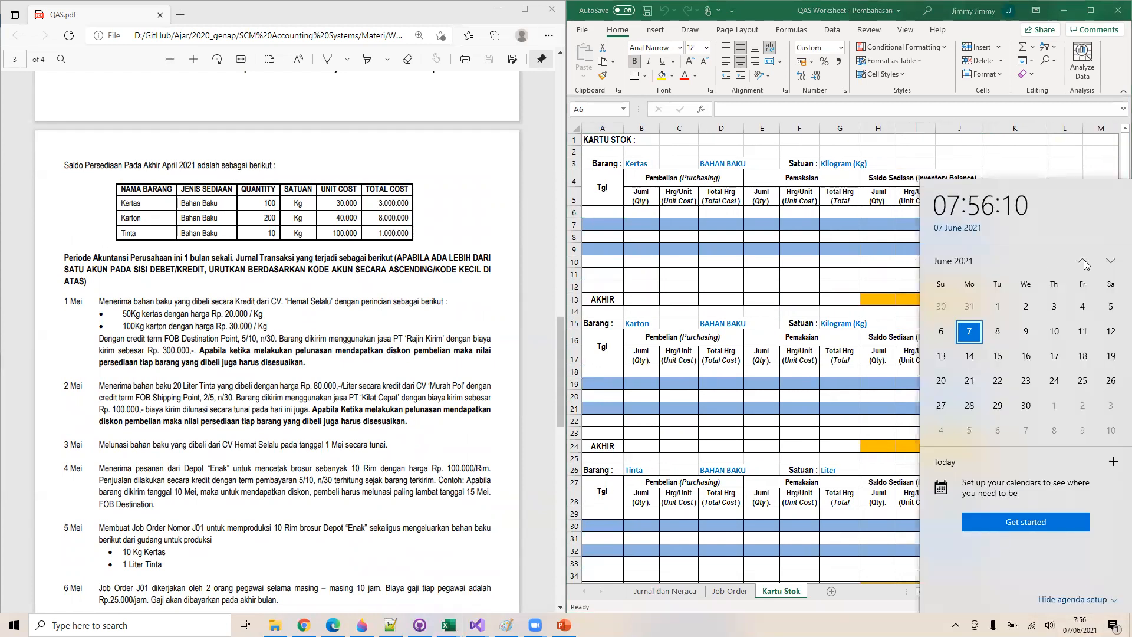
left_click(1083, 261)
left_click(1084, 261)
left_click(1083, 261)
left_click(1112, 261)
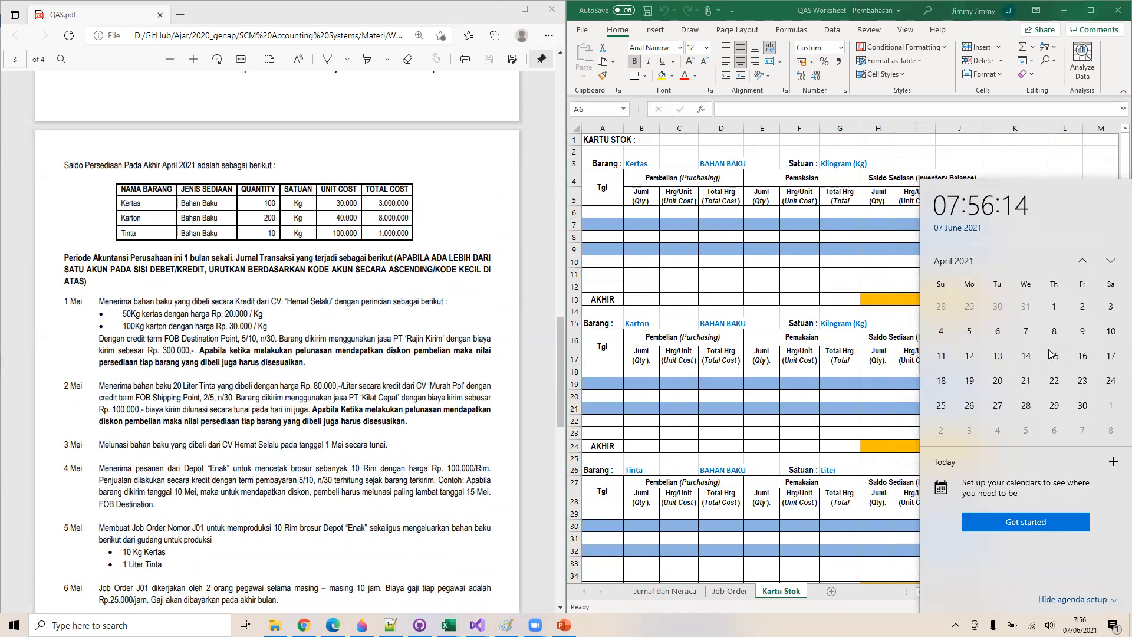
left_click(593, 213)
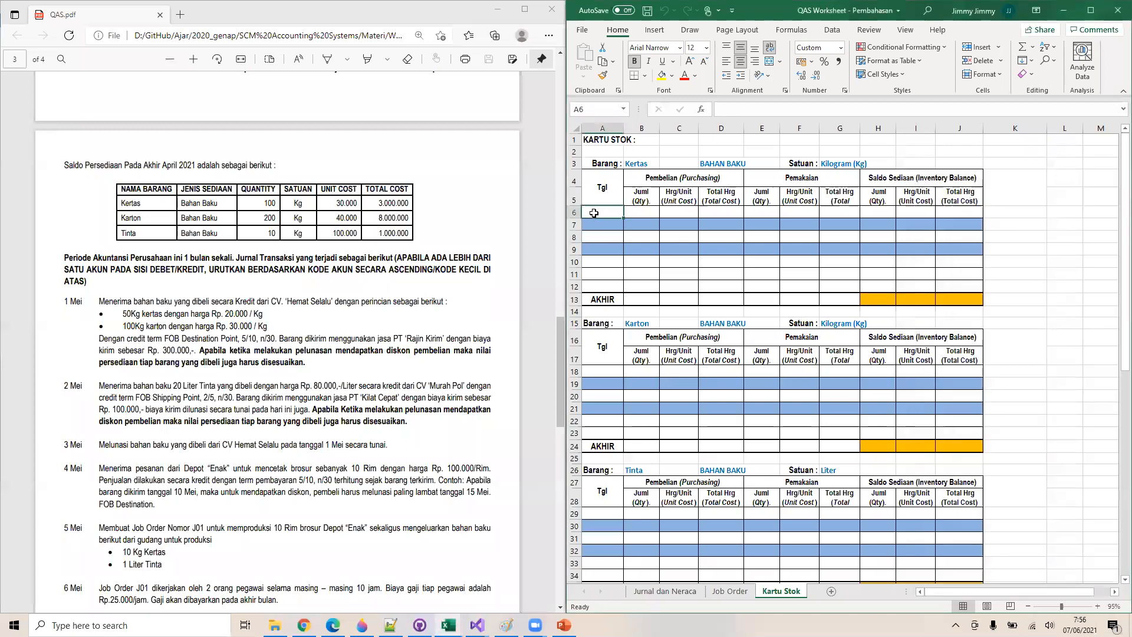
type("30 Apr")
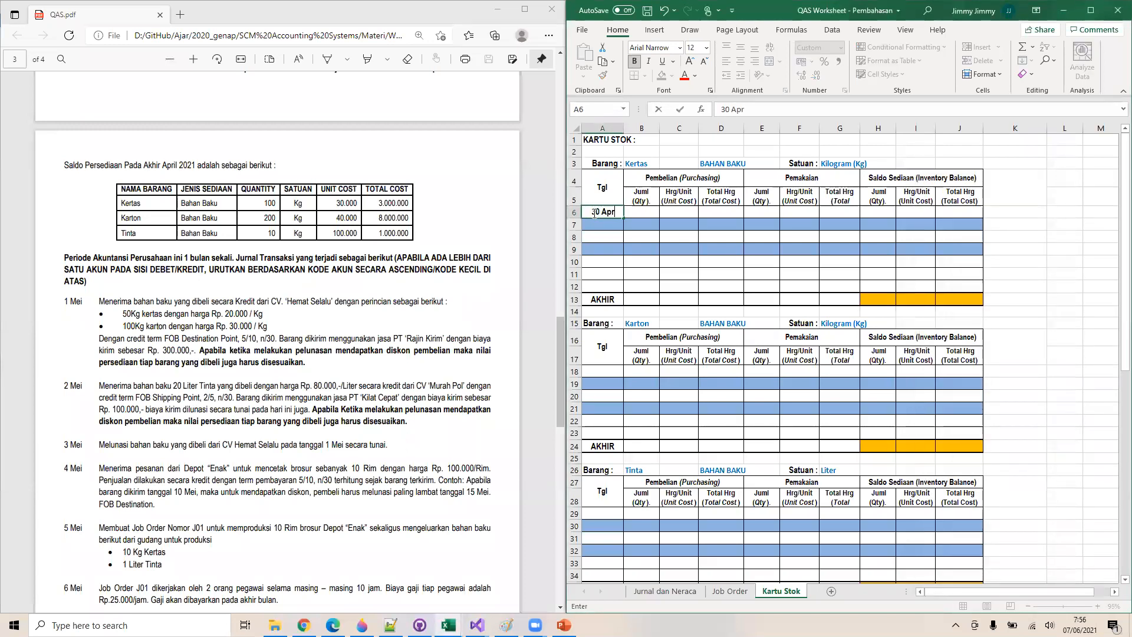
type(" 2021")
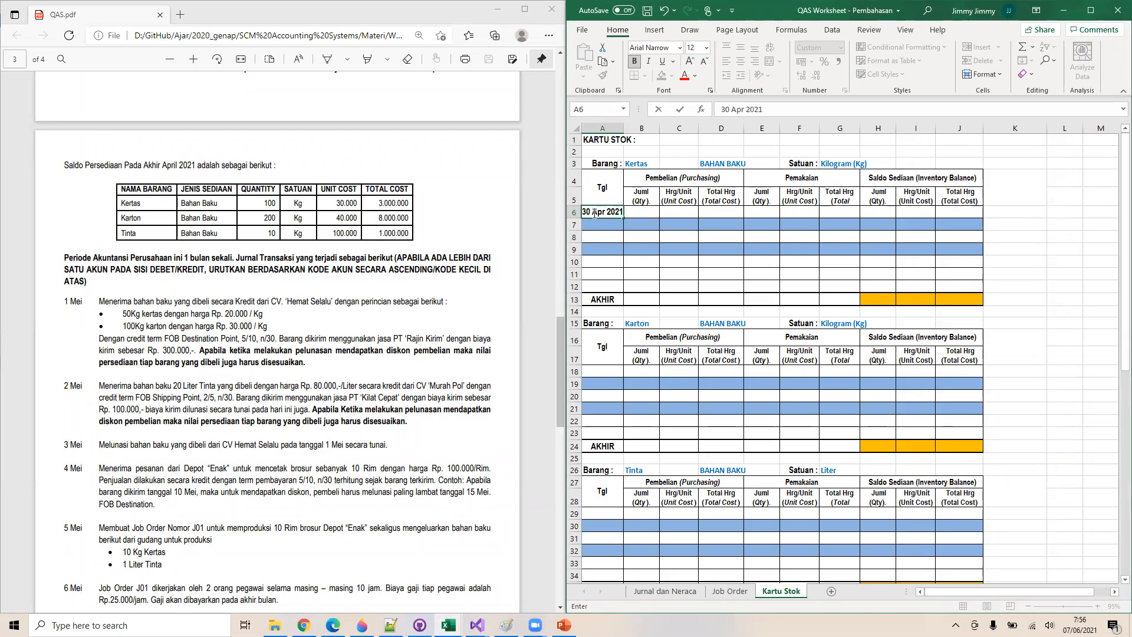
key("Tab")
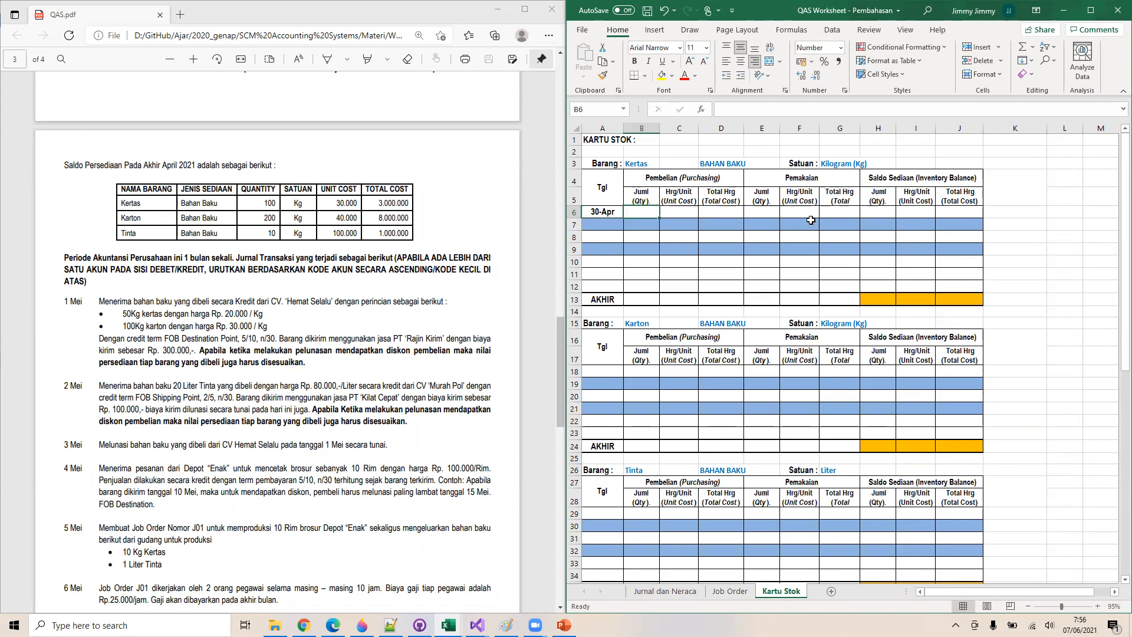
Enter the Kertas opening inventory balance with quantity 100, unit cost 30.000 and total cost 3.000.000
left_click(881, 213)
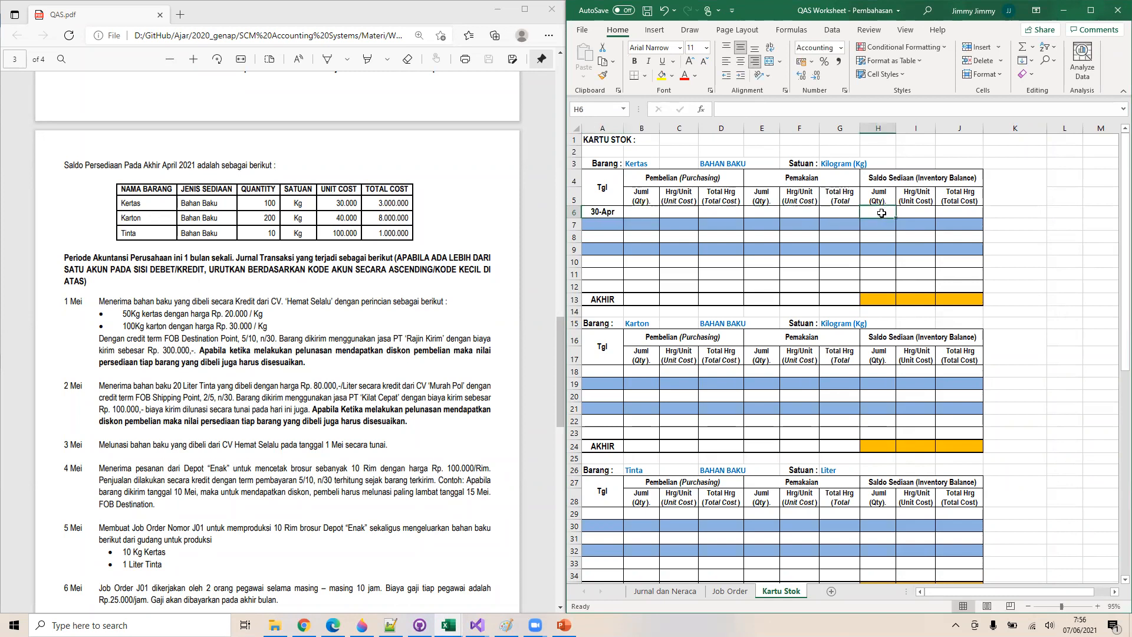
type("100")
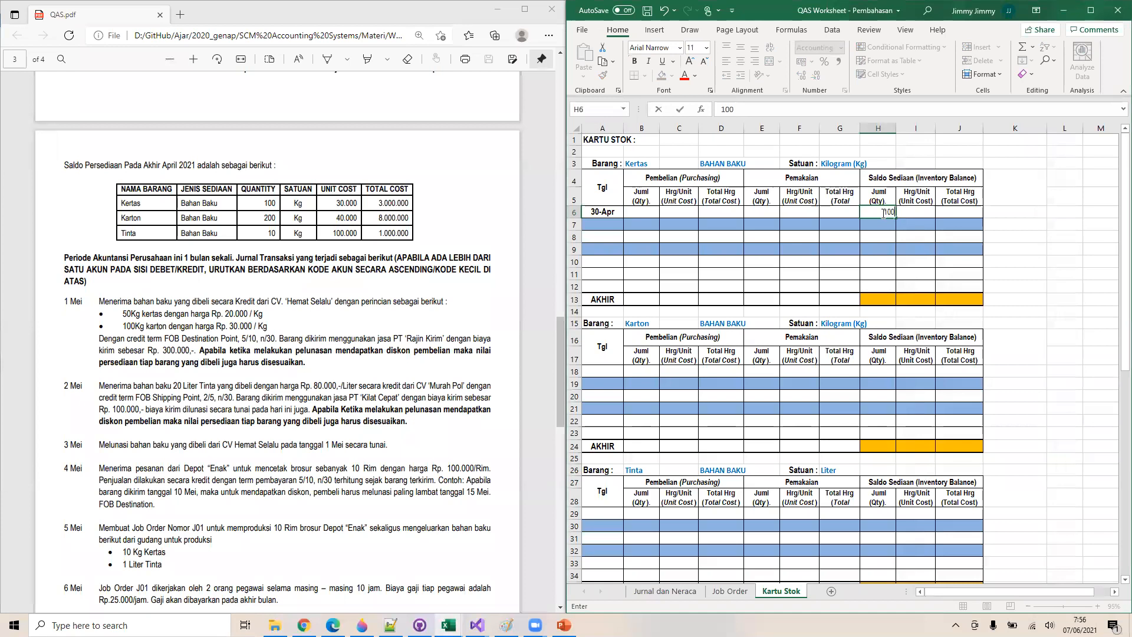
key("Tab")
type("3000")
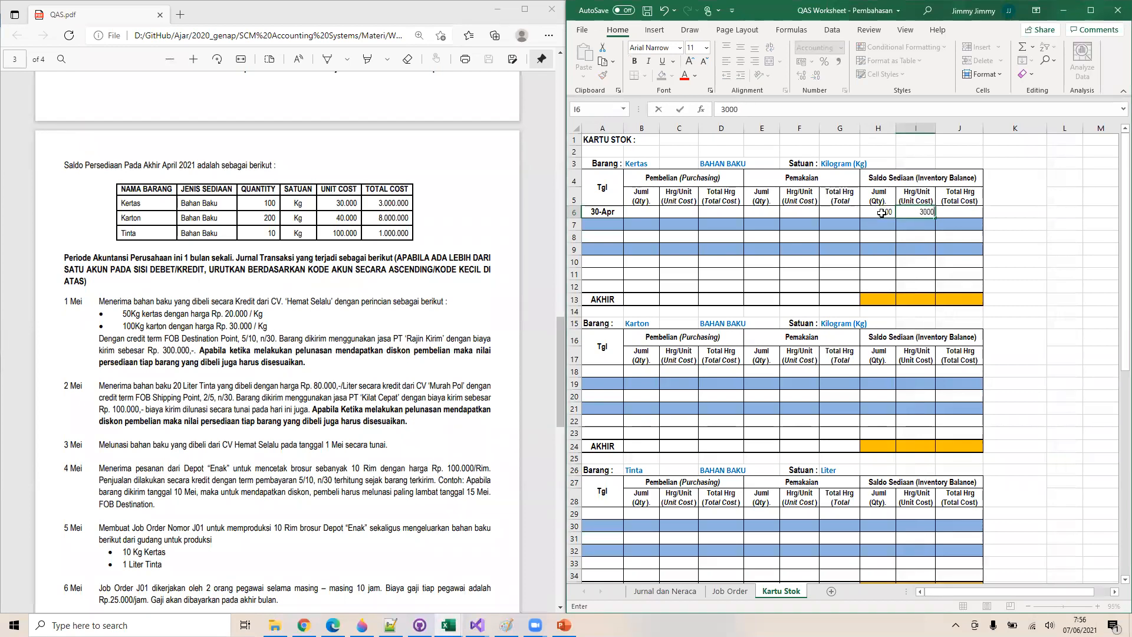
key("Tab")
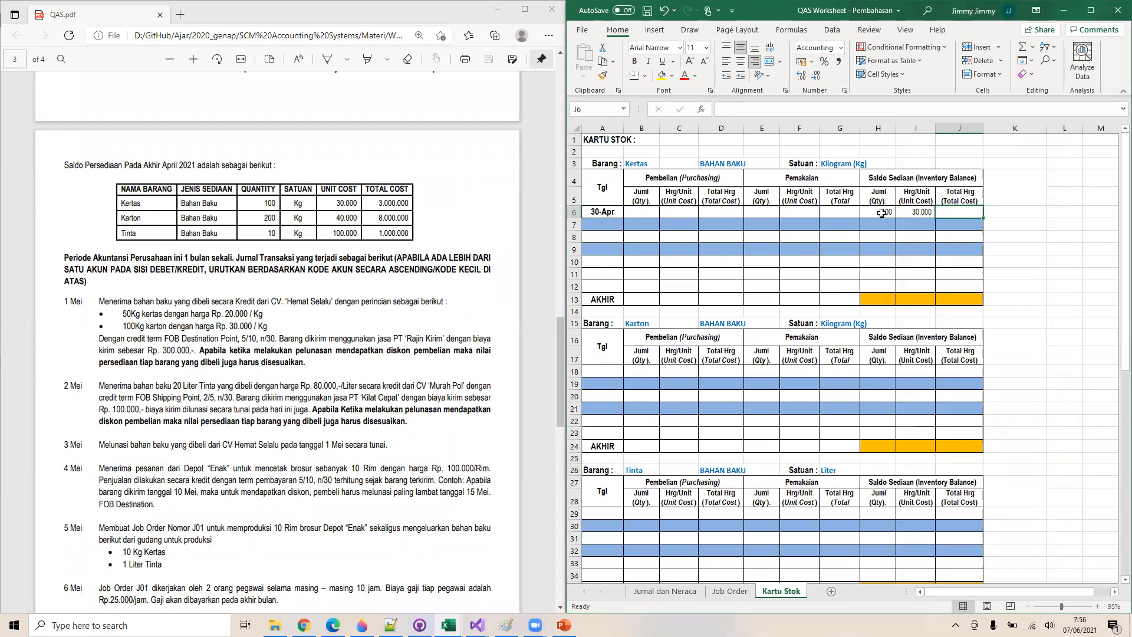
type("3.0")
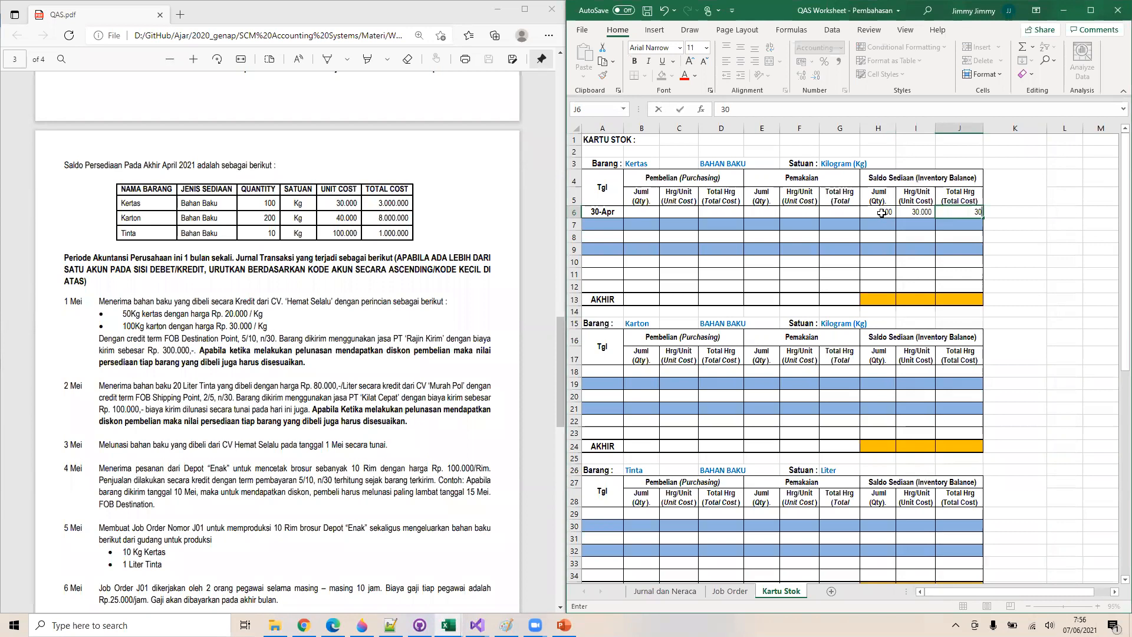
type("00.00")
key("Return")
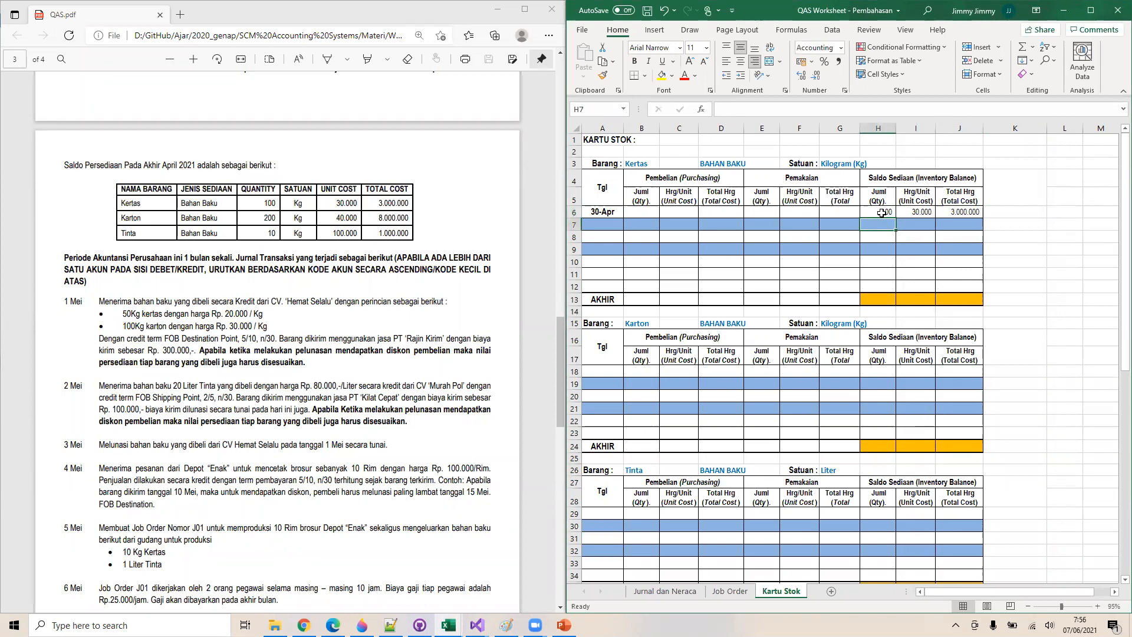
Date the first row of the Karton stock card 30-Apr
key("Down")
key("Down")
key("Down")
key("Down")
key("Down")
key("Down")
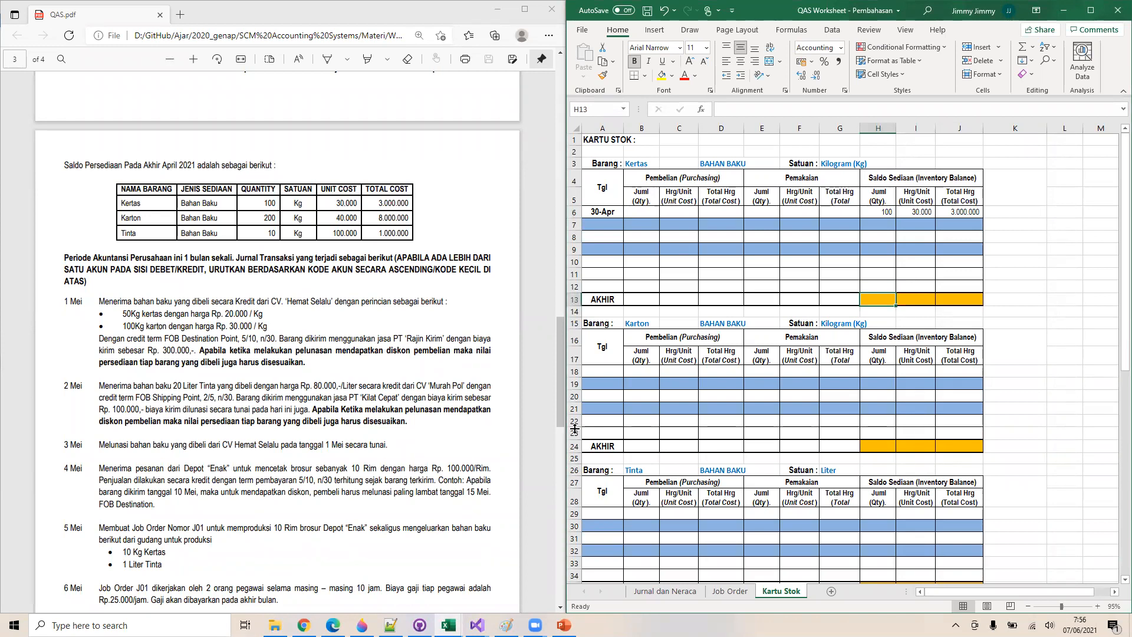
left_click(605, 369)
type("30")
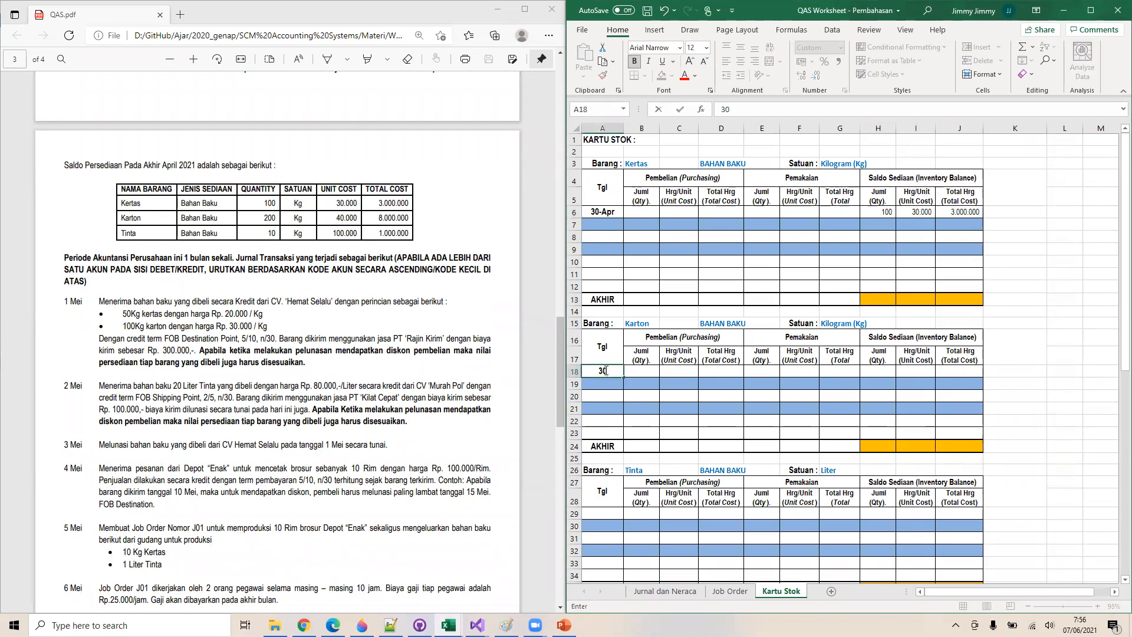
type("-Apr")
key("Tab")
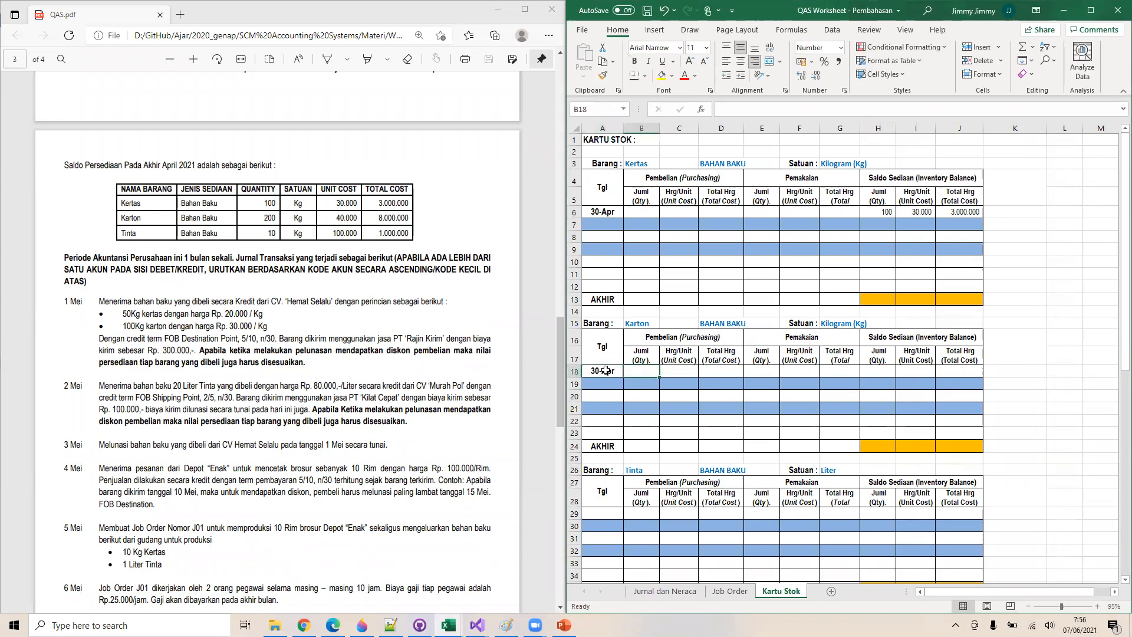
Enter the Karton opening inventory balance quantity as 200 and its unit cost as 40.000
key("Tab")
key("Tab")
key("Tab")
key("Tab")
key("Tab")
key("Tab")
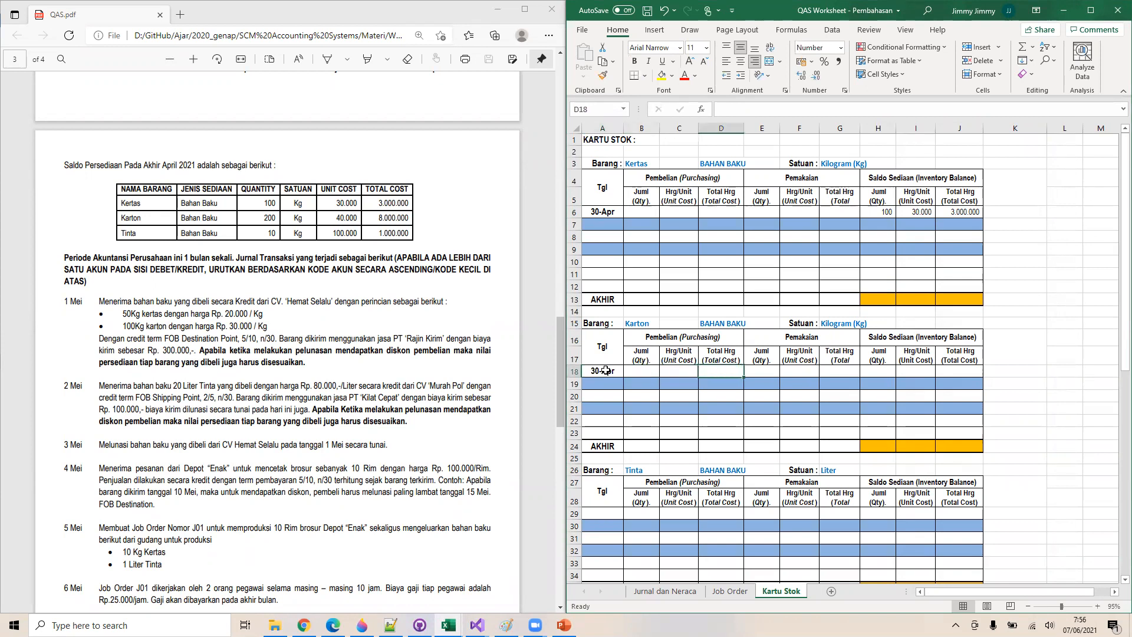
type("200")
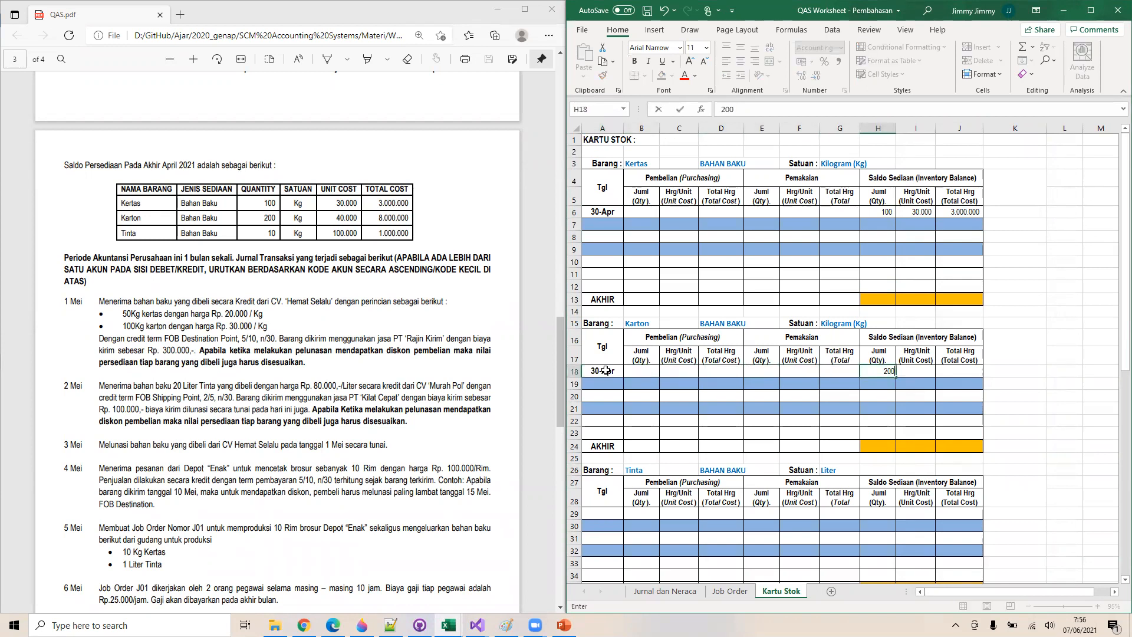
key("Tab")
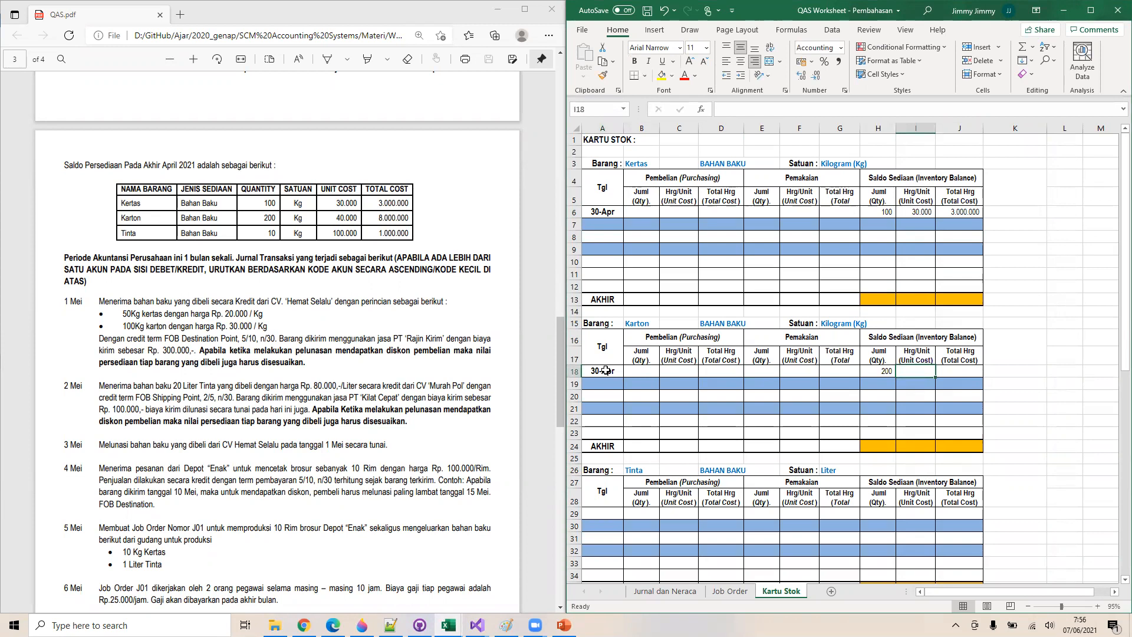
type("40.")
type("0000")
key("Tab")
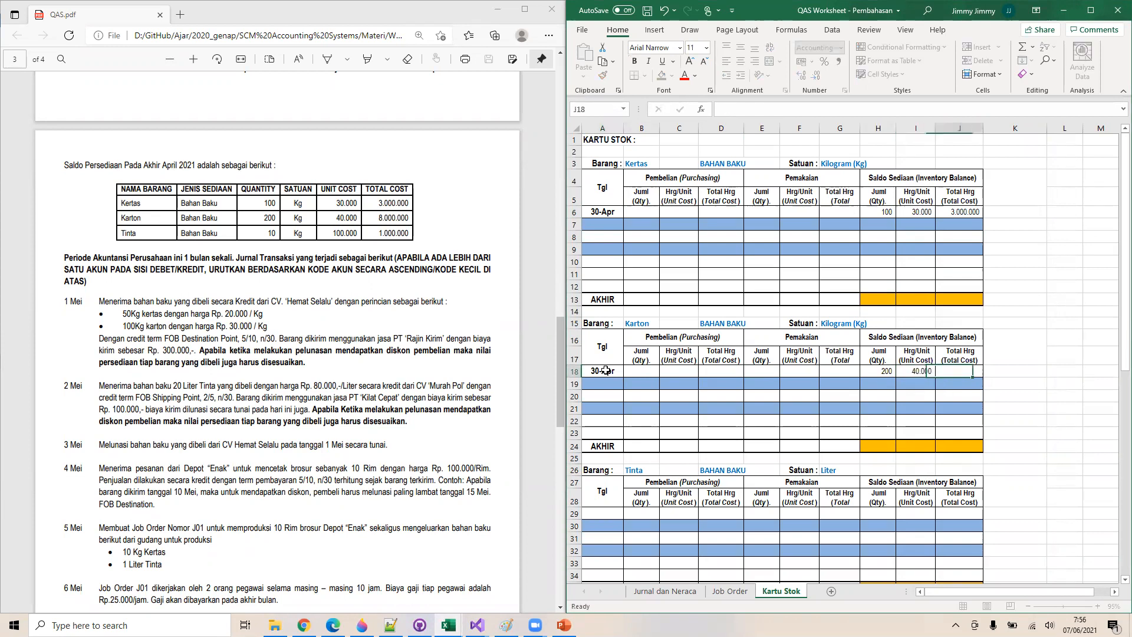
Calculate Karton's opening total cost in J18 with the formula =H18*I18
type("=")
key("Left")
key("Left")
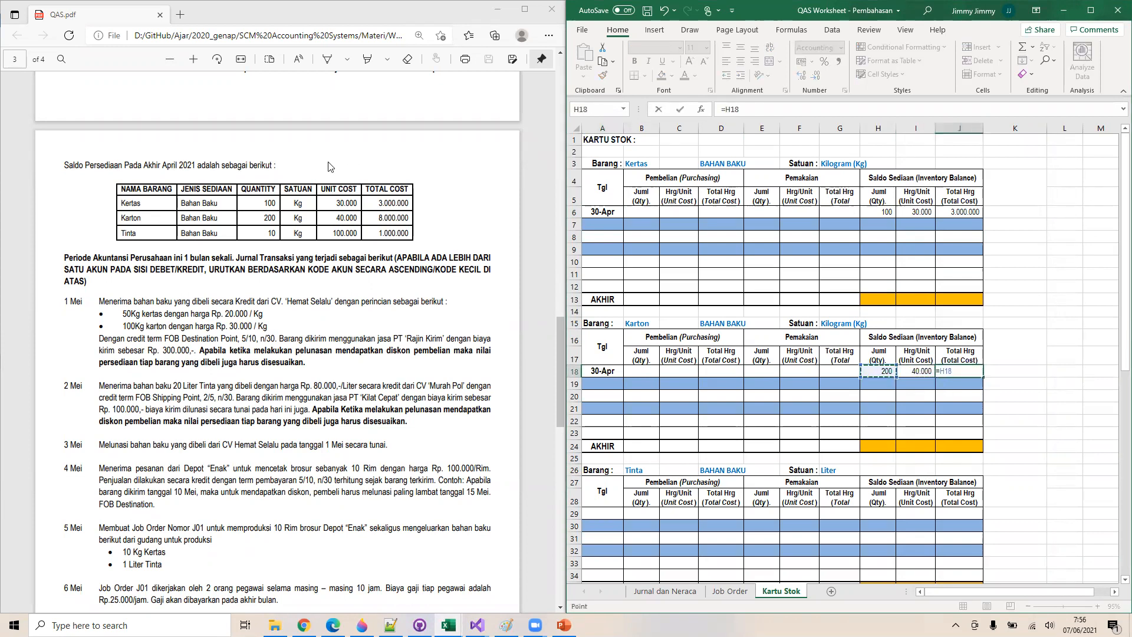
type("*")
key("Left")
key("Return")
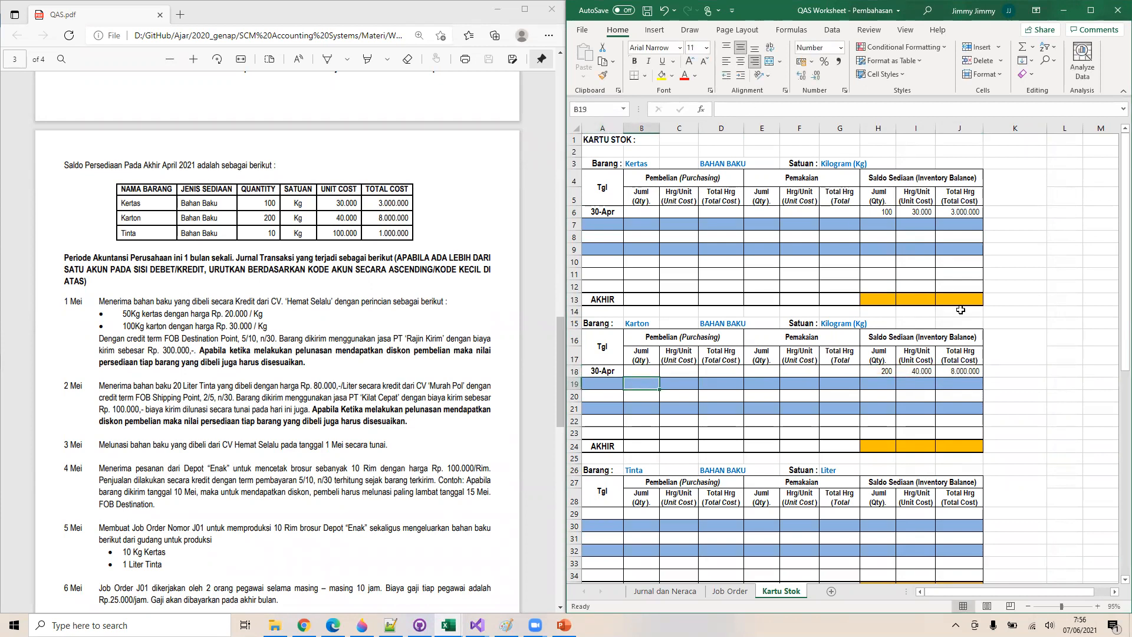
Copy the Karton total cost formula from J18 into Kertas's opening total cost cell J6
left_click(956, 370)
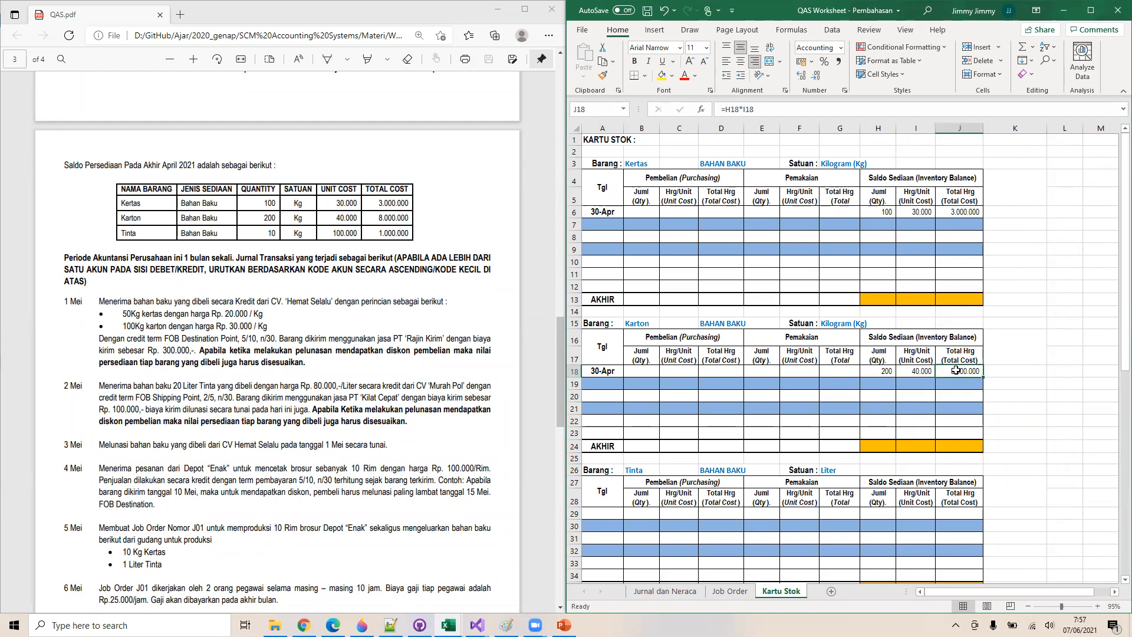
scroll(956, 370, "up", 3)
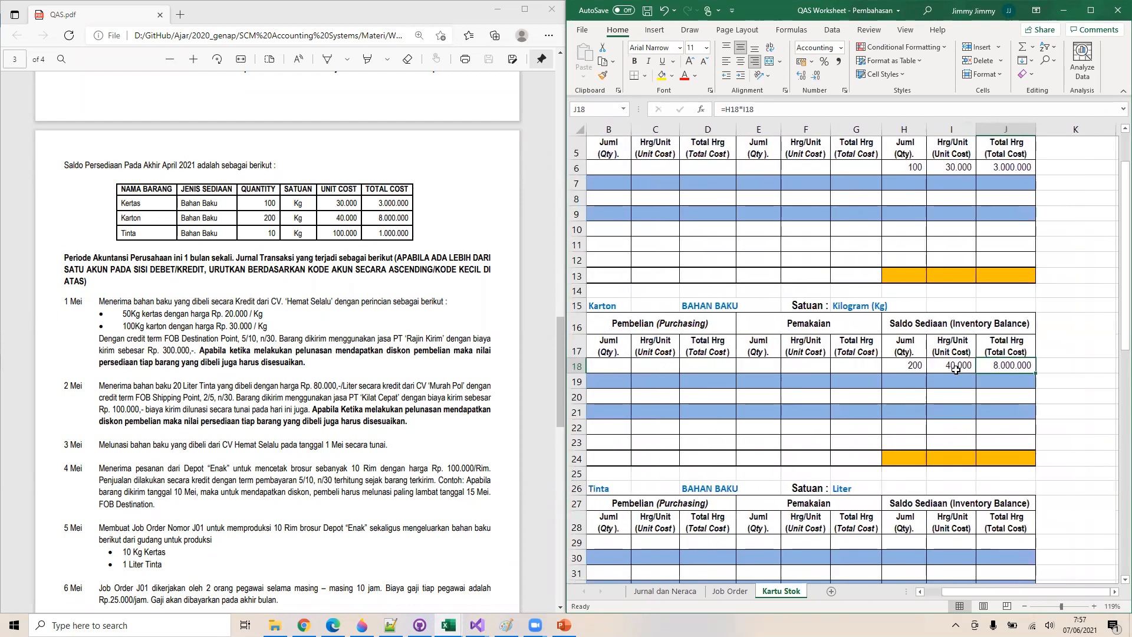
scroll(955, 370, "left", 1)
key("ctrl+c")
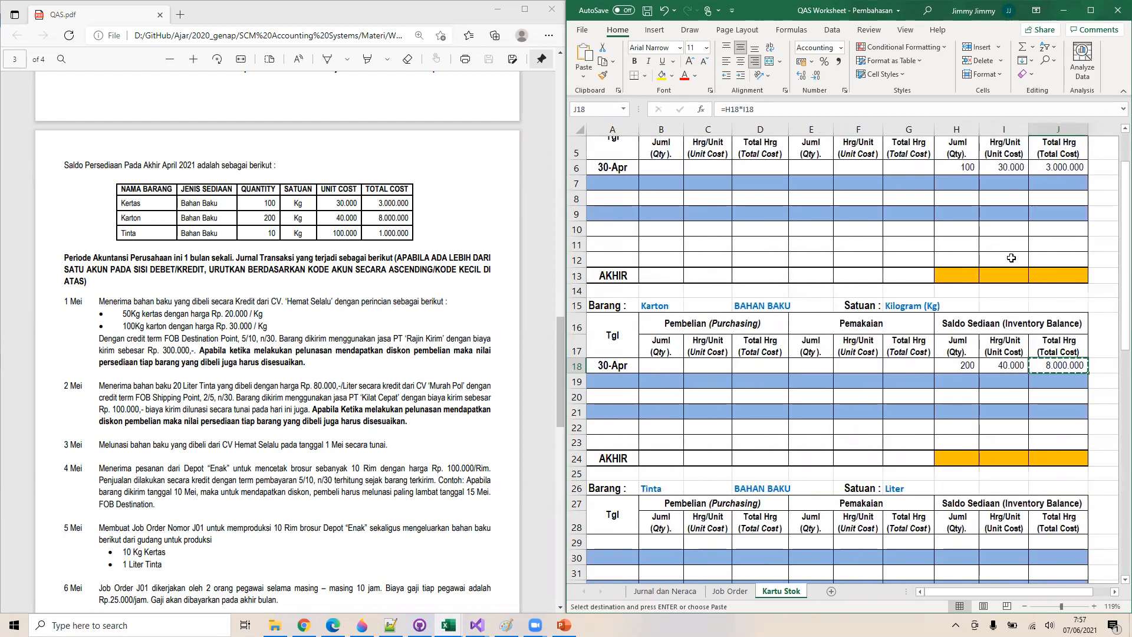
left_click(1061, 167)
key("ctrl+v")
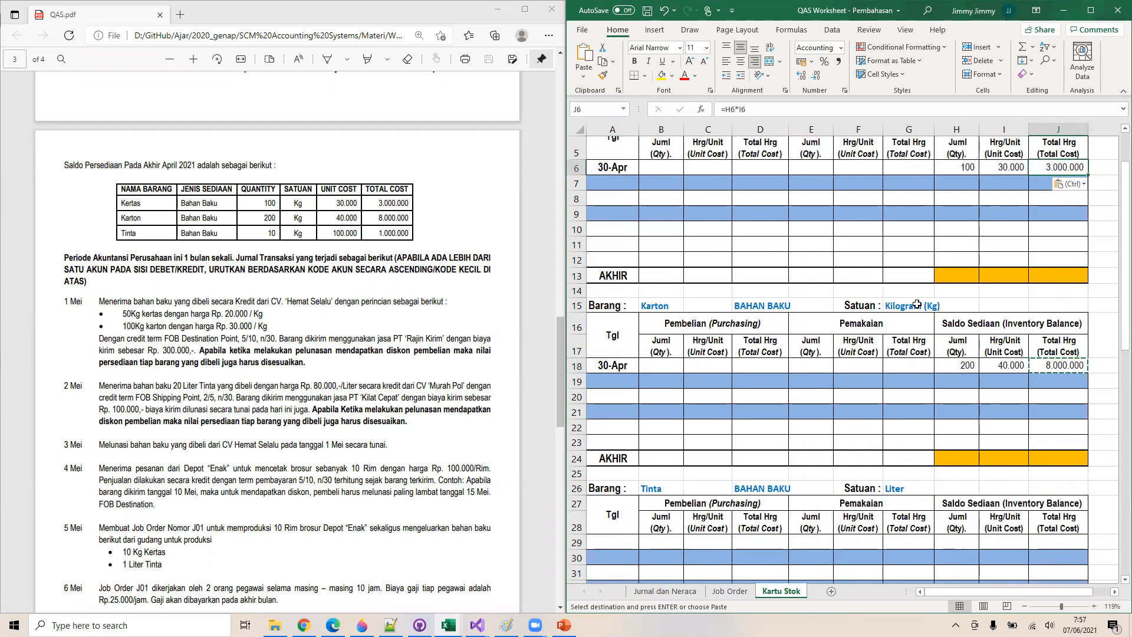
Date the first row of the Tinta stock card 30 Apr
left_click(962, 305)
scroll(962, 307, "left", 1)
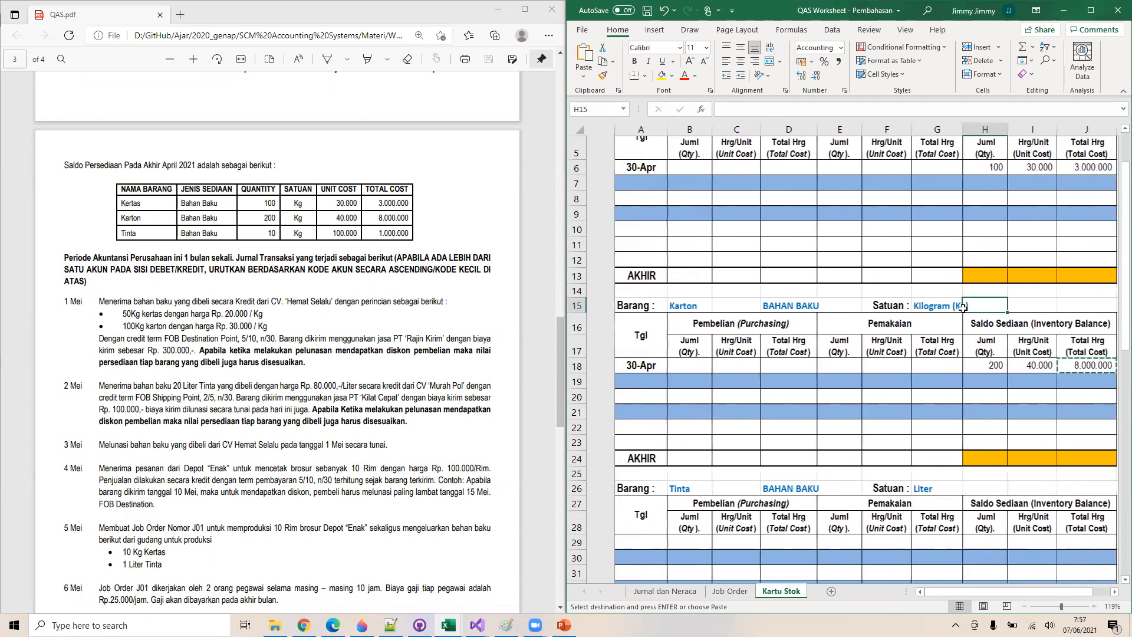
scroll(711, 368, "down", 1)
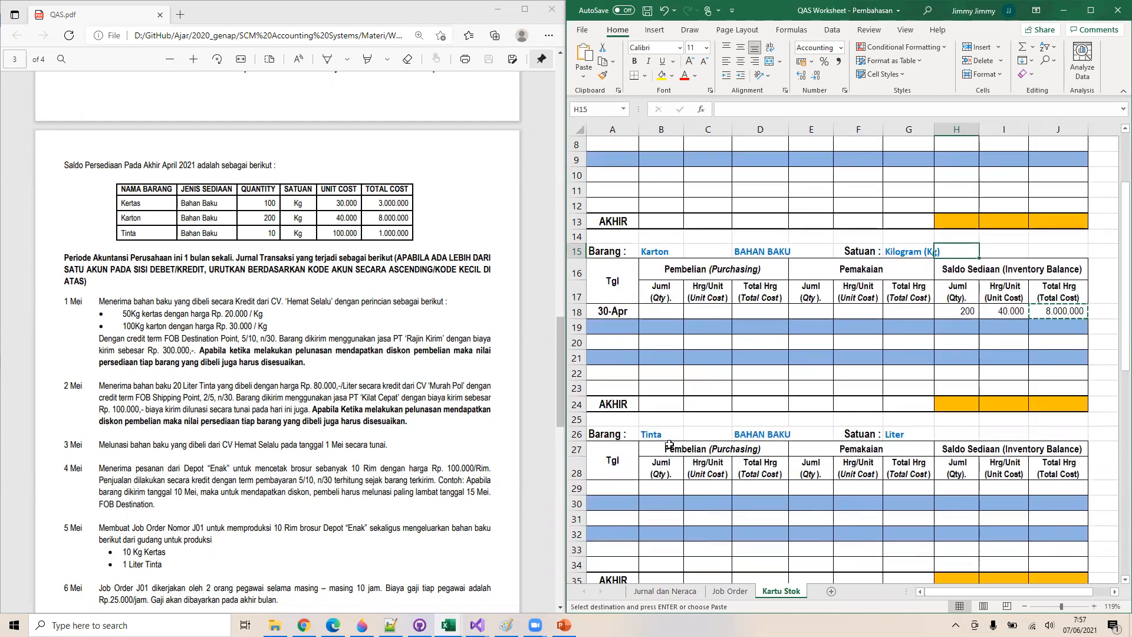
left_click(622, 486)
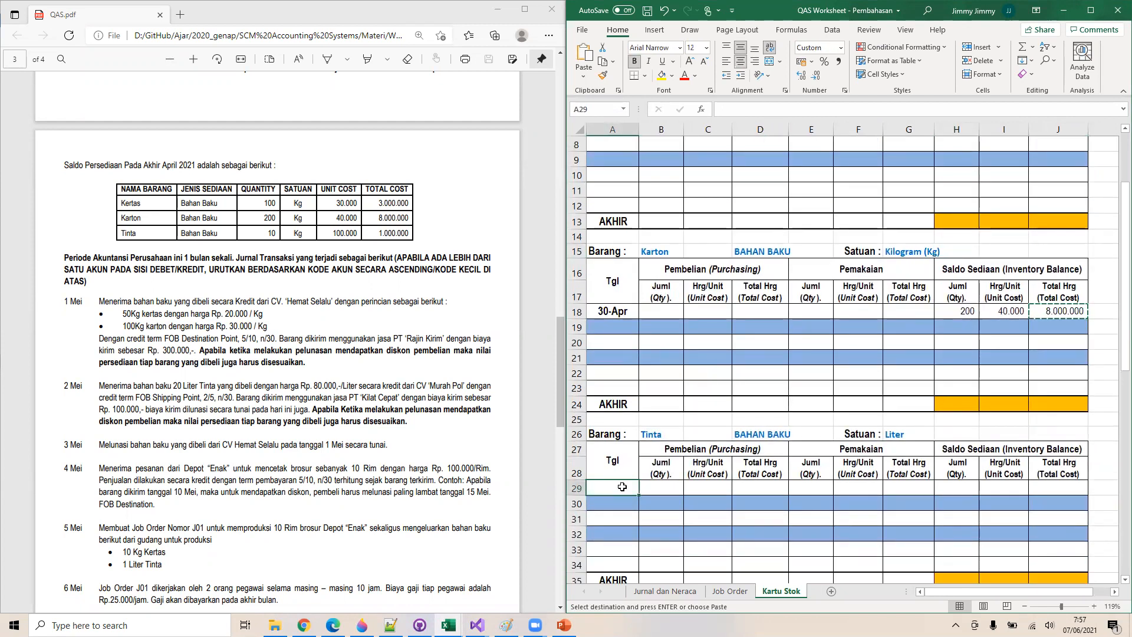
type("30 Ap")
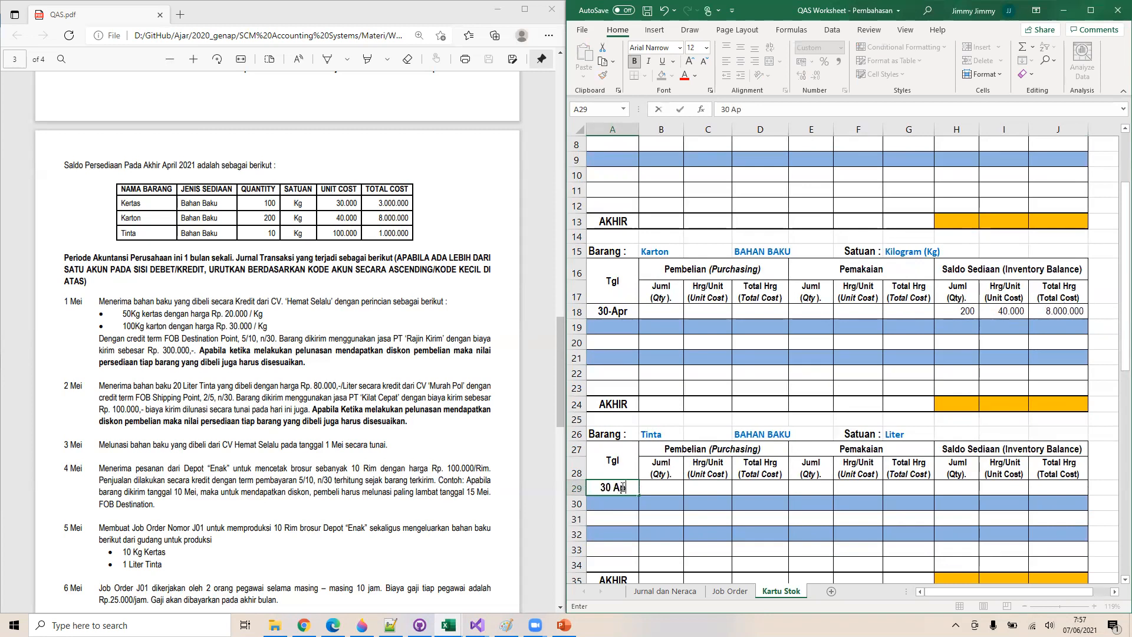
type("r")
key("Tab")
Enter Tinta's opening inventory balance quantity as 10 and its unit cost as 100.000
key("Tab")
key("Tab")
key("Tab")
key("Tab")
key("Tab")
key("Tab")
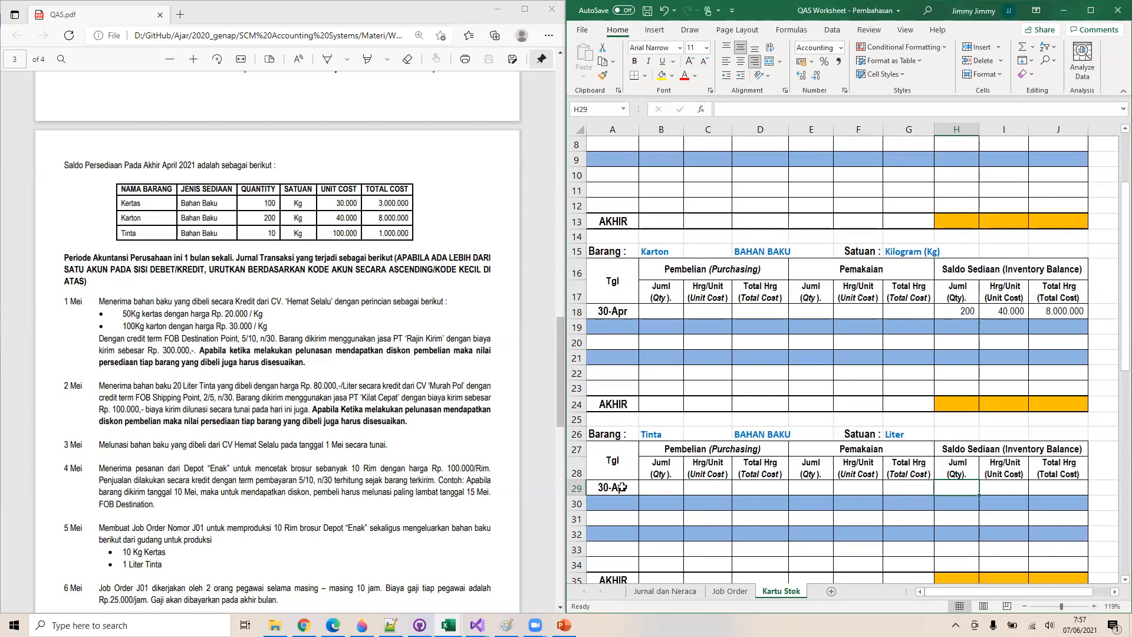
type("10")
key("Tab")
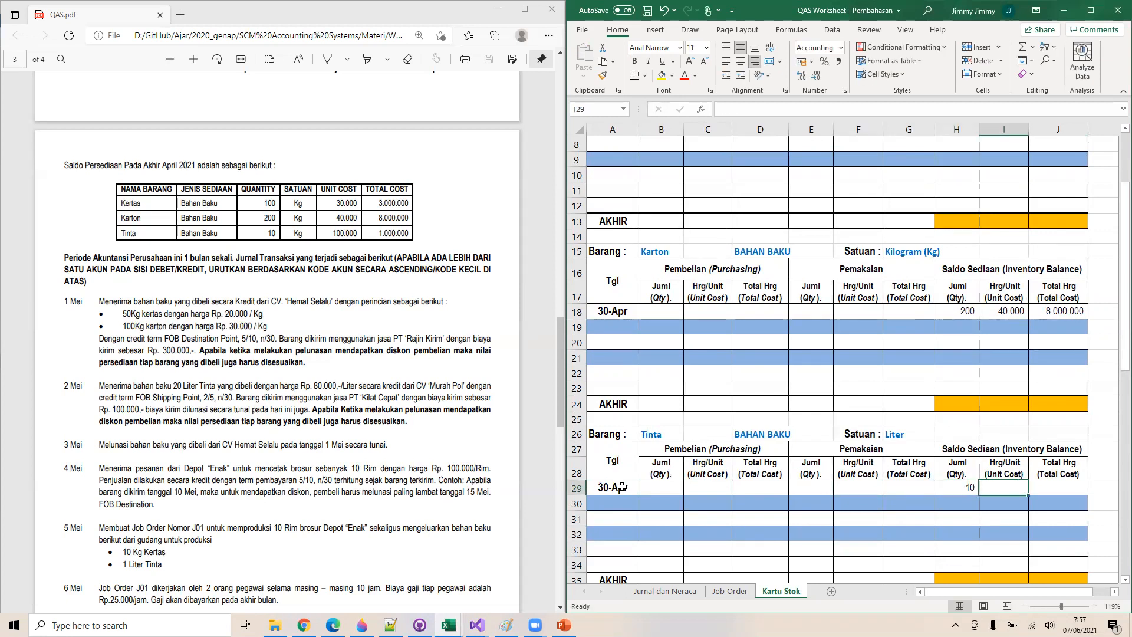
type("1000")
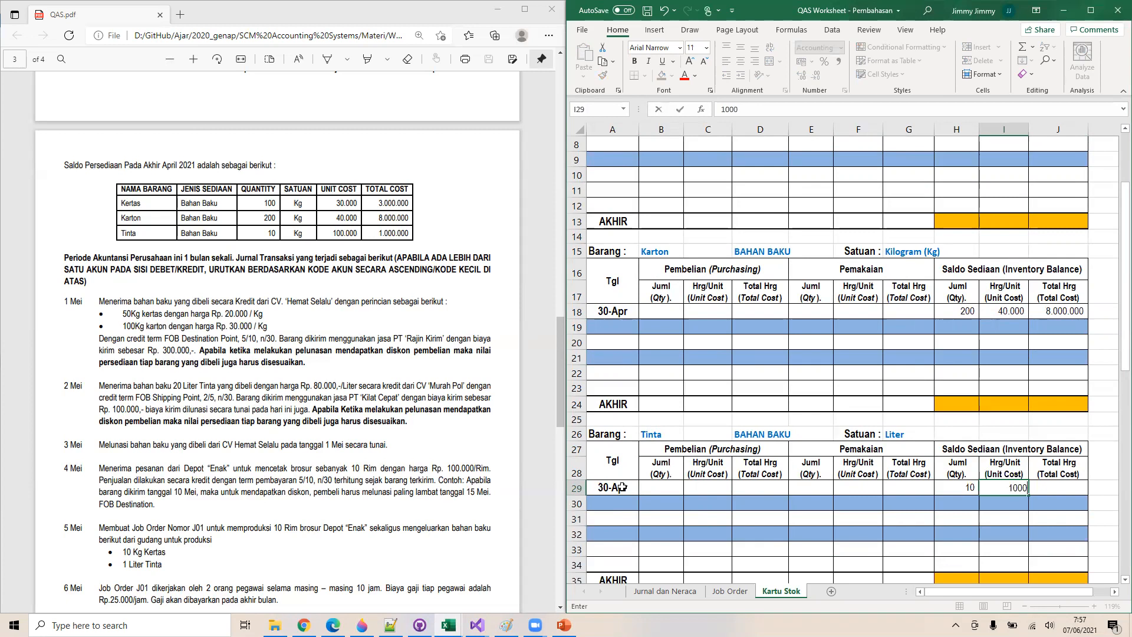
Calculate Tinta's opening total cost in J29 with the formula =H29*I29
key("Tab")
type("=H29*I29")
key("Return")
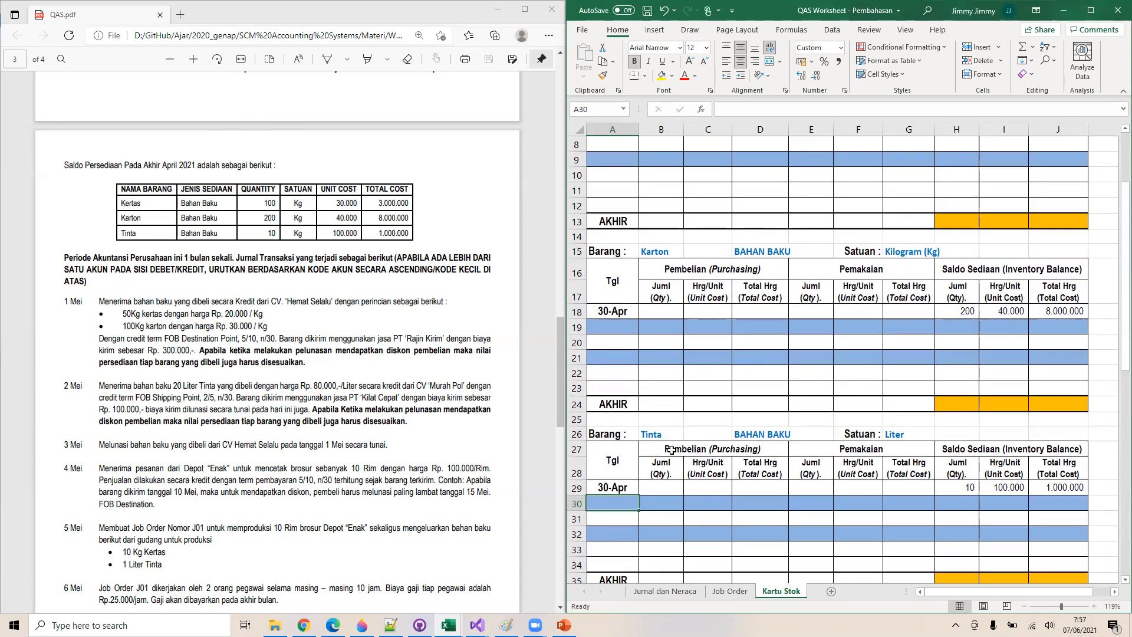
Review the 1 Mei credit purchase in the quiz PDF alongside its entry on the Jurnal dan Neraca sheet
left_click(659, 591)
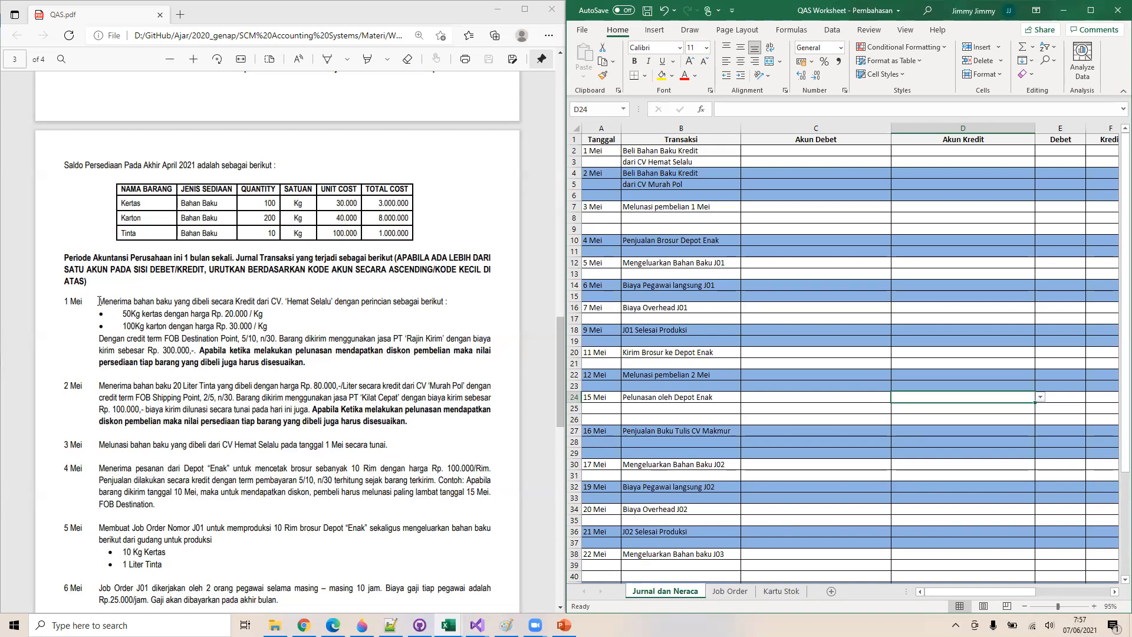
left_click_drag(99, 301, 302, 321)
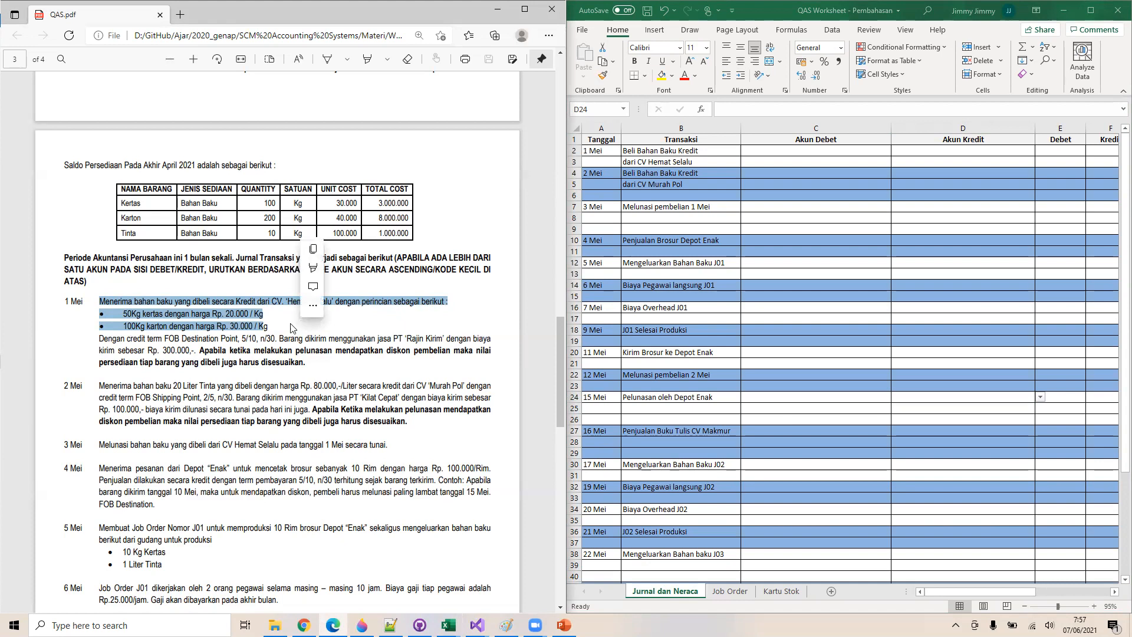
left_click(216, 318)
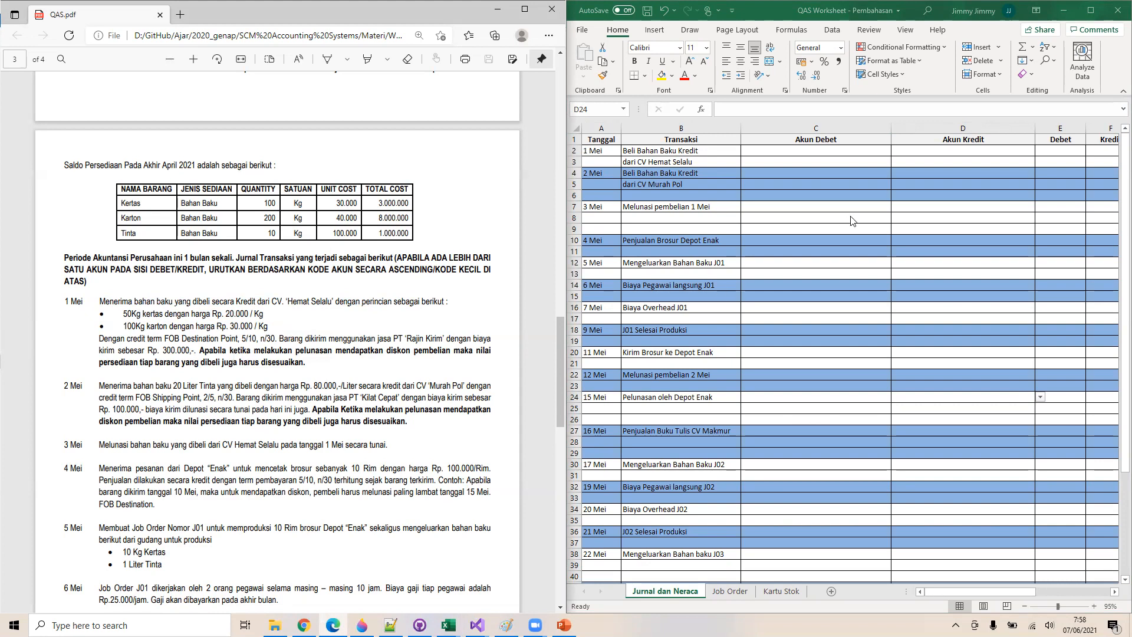
left_click(790, 170)
scroll(778, 177, "up", 1)
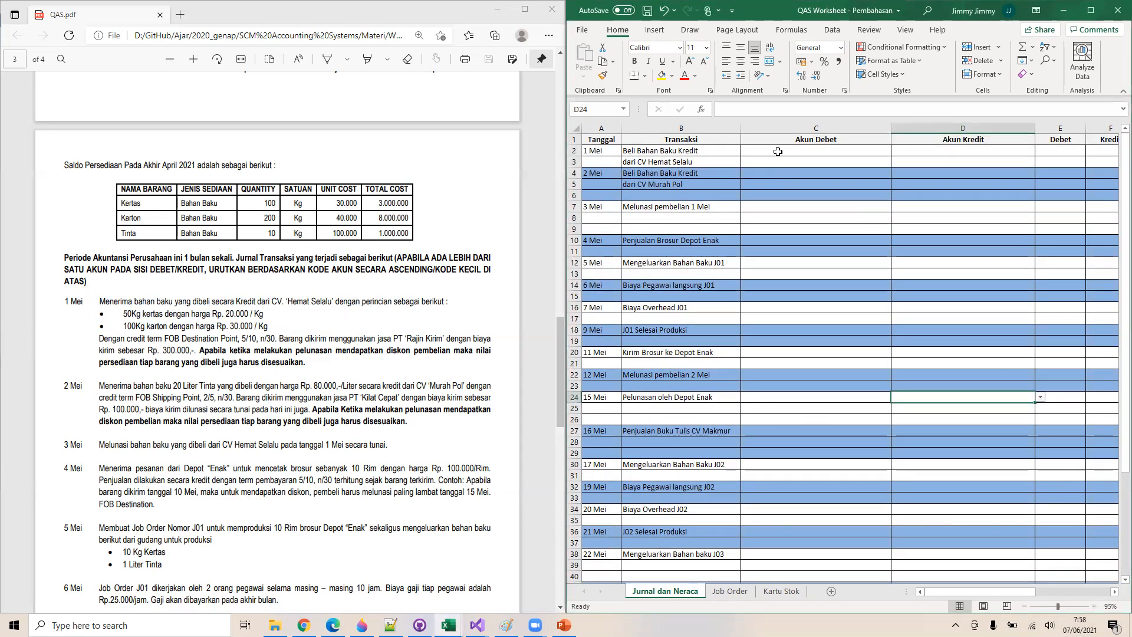
left_click(778, 152)
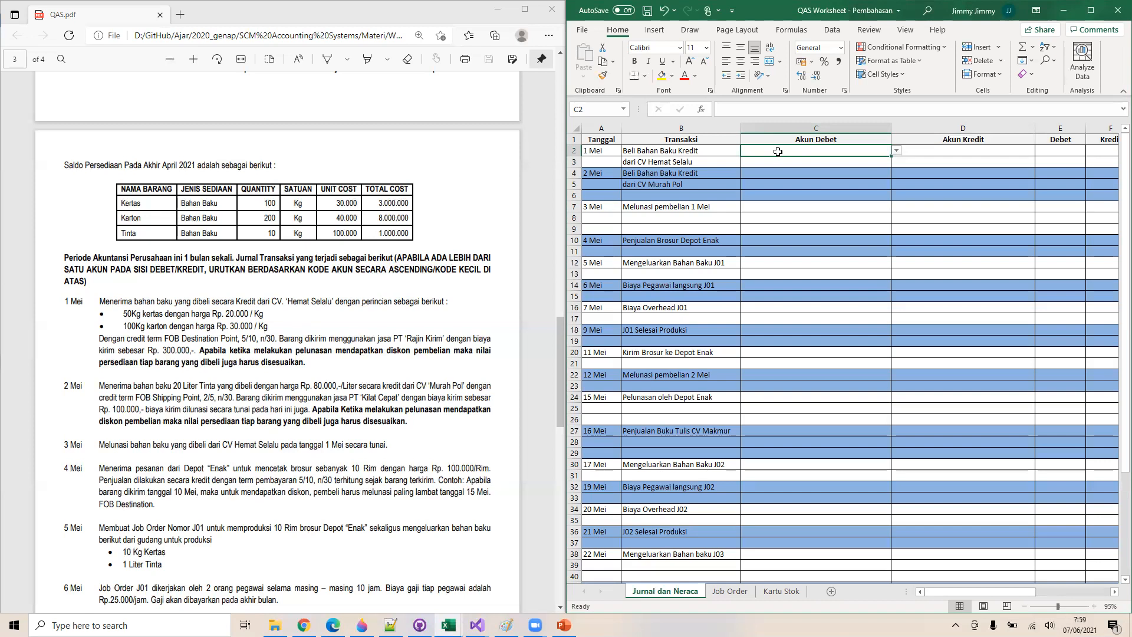
On the Kartu Stok sheet, record Kertas's 1 Mei purchase in row 7 with quantity 50 and unit cost 20.000
left_click(787, 592)
scroll(800, 346, "up", 4)
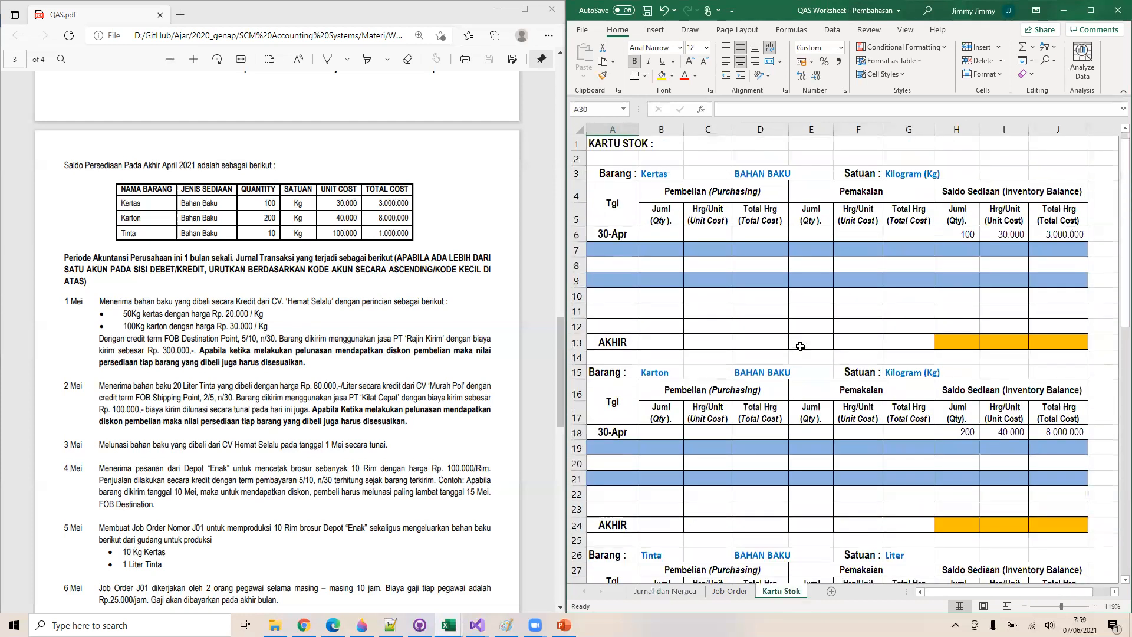
left_click(602, 244)
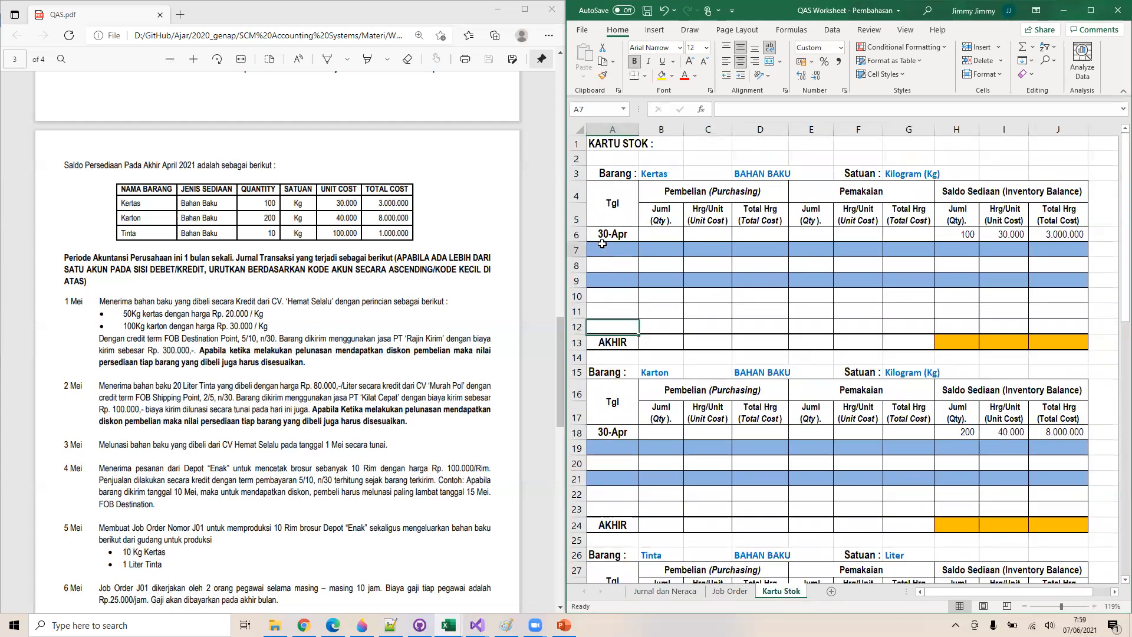
type("1 Mei")
key("Tab")
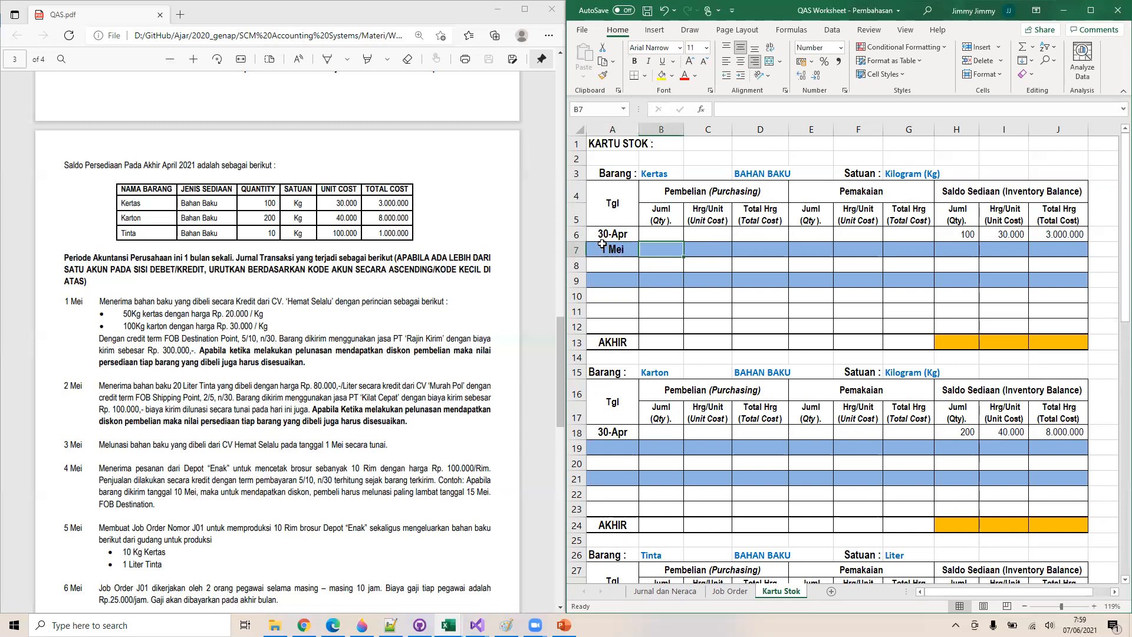
type("50")
key("Tab")
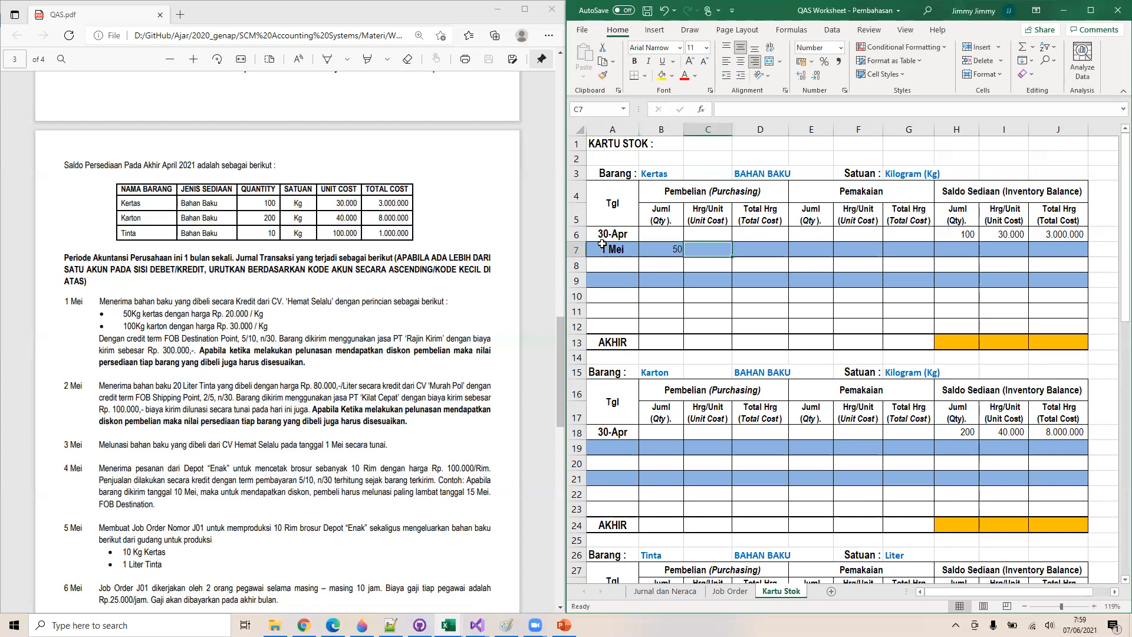
type("20000")
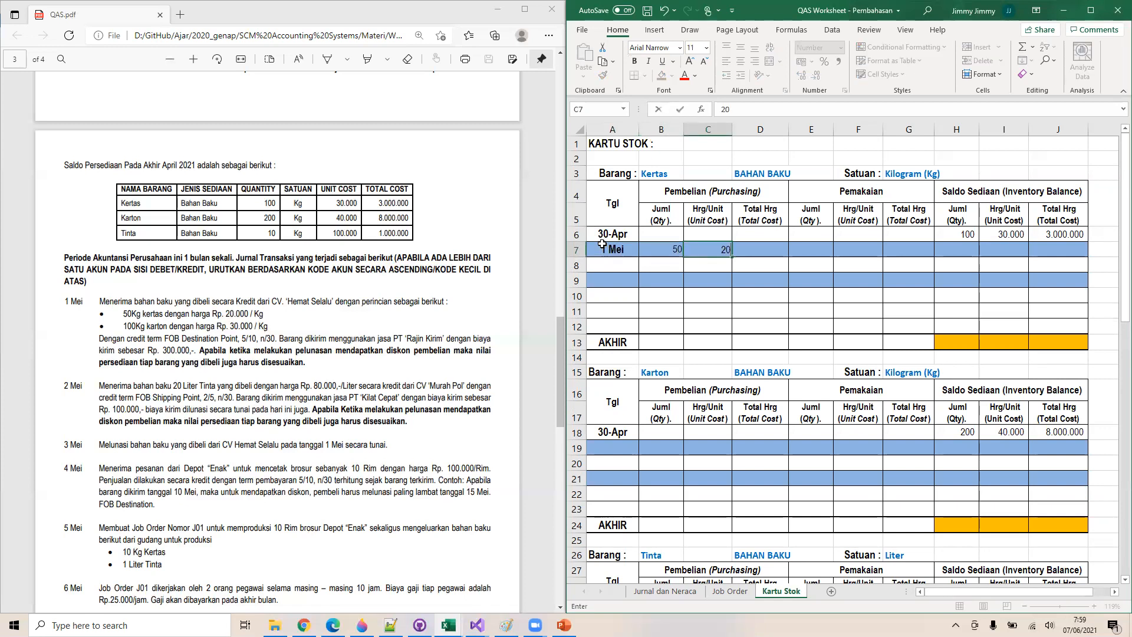
Calculate the total cost of the 1 Mei Kertas purchase in D7 with the formula =B7*C7
key("Tab")
type("=")
key("Left")
key("Left")
type("*")
key("Left")
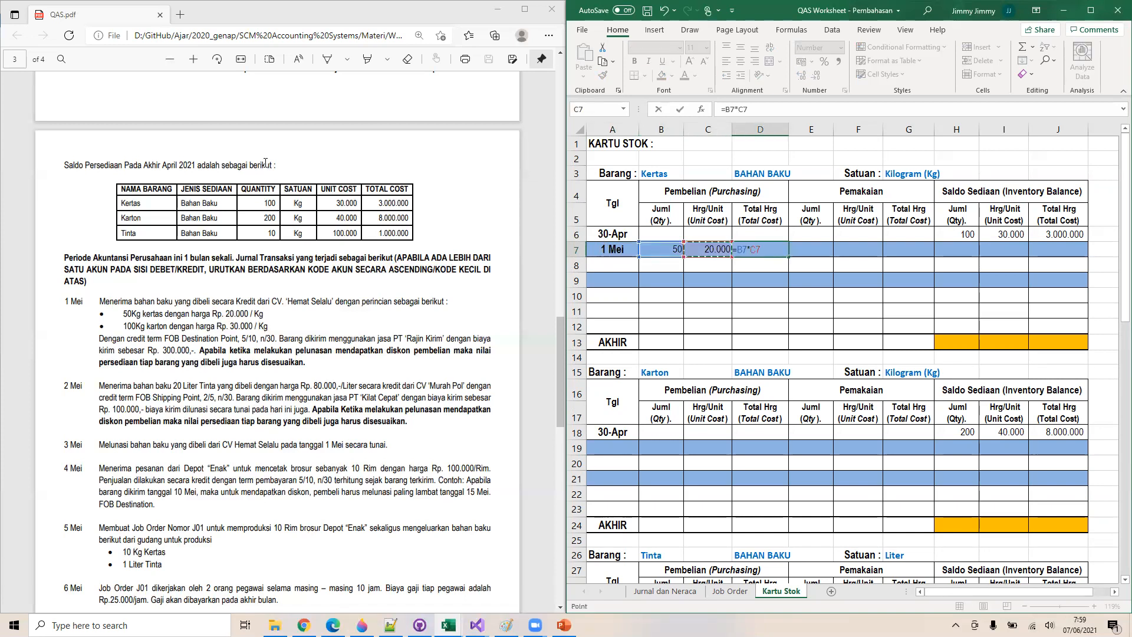
key("Return")
Calculate Kertas's 1 Mei balance quantity in H7 by adding the purchased quantity B7 to the opening quantity H6
key("Right")
key("Right")
key("Right")
key("Up")
key("Right")
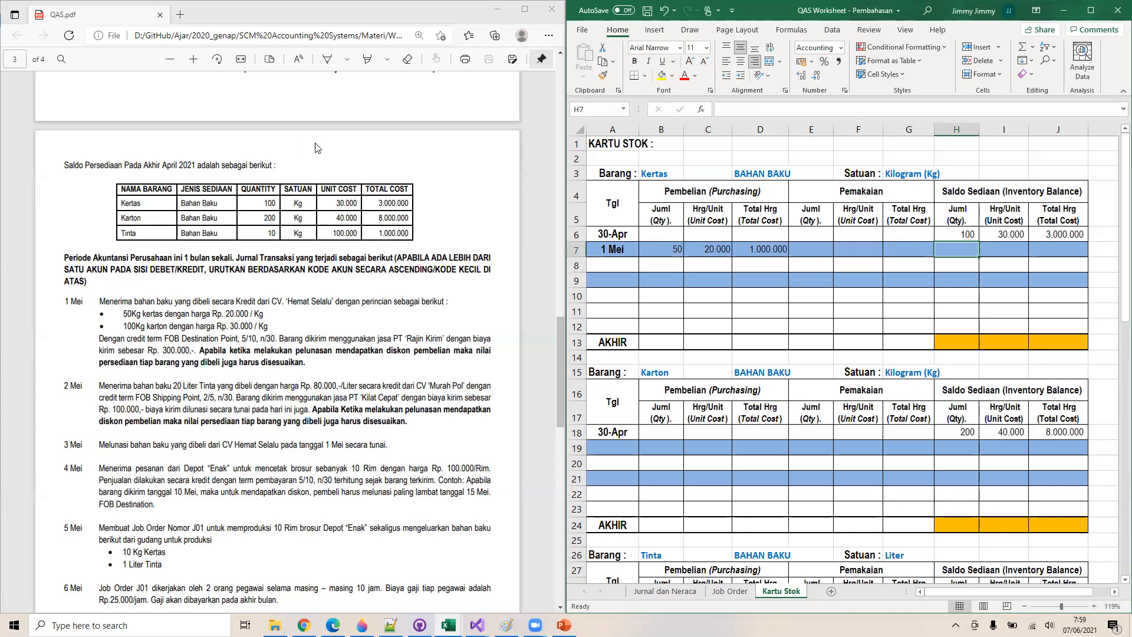
type("=")
key("Up")
type("+")
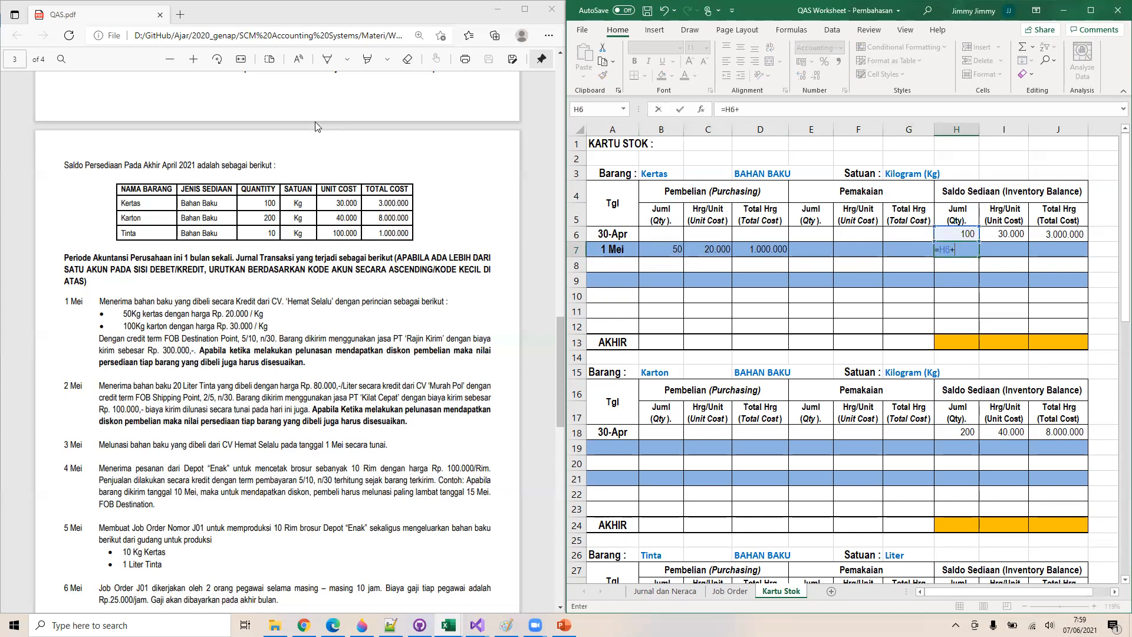
key("Left")
key("Left")
key("Left")
key("Left")
key("Left")
key("Left")
key("Return")
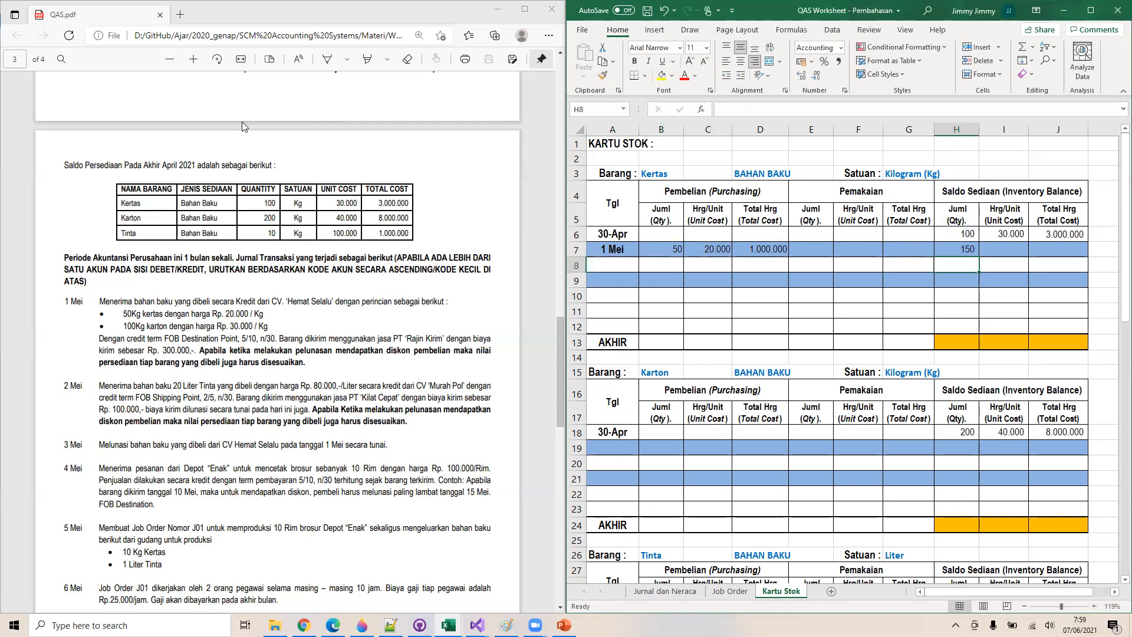
Calculate Kertas's 1 Mei average unit cost in I7 with the formula =(J6+D7)/H7
key("Right")
key("Up")
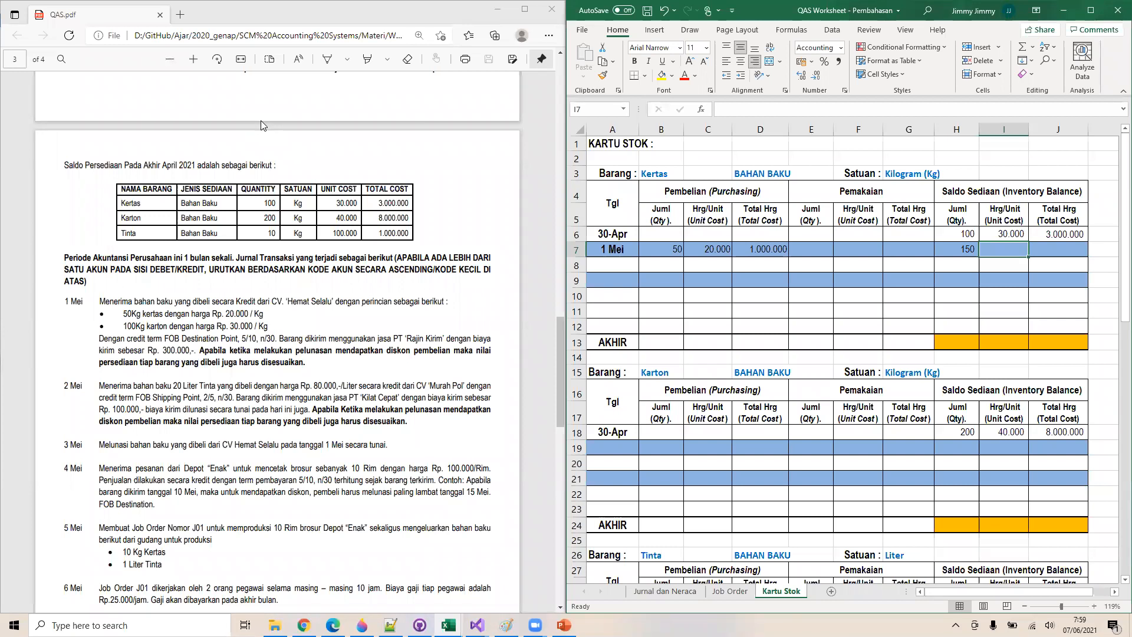
type("=")
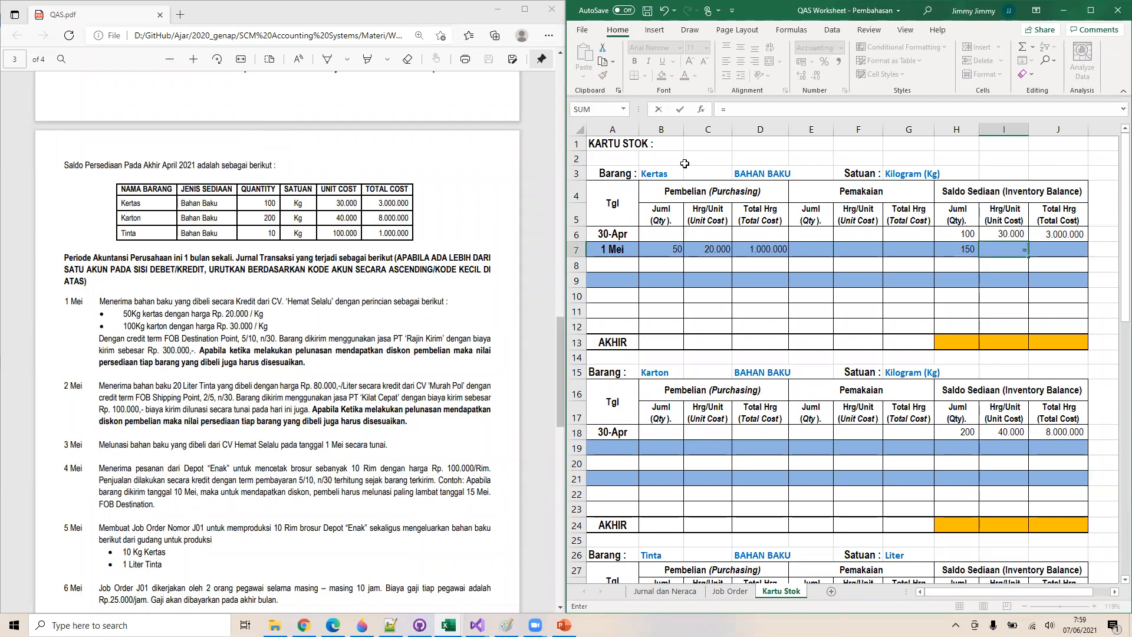
left_click(1058, 235)
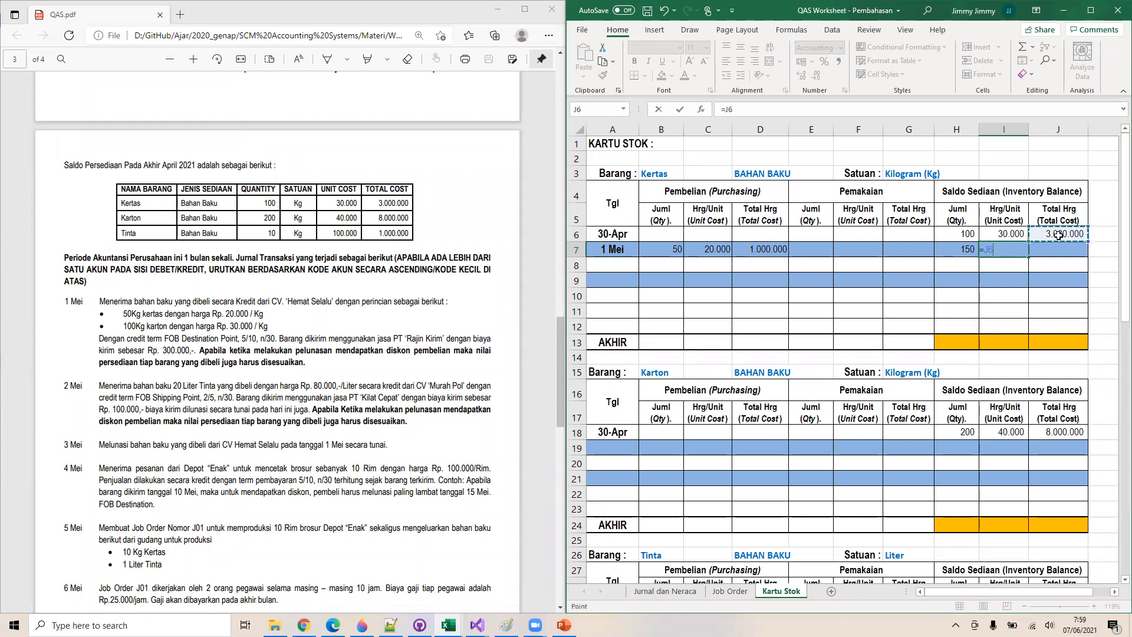
type("+")
left_click(771, 247)
left_click(747, 110)
type(")")
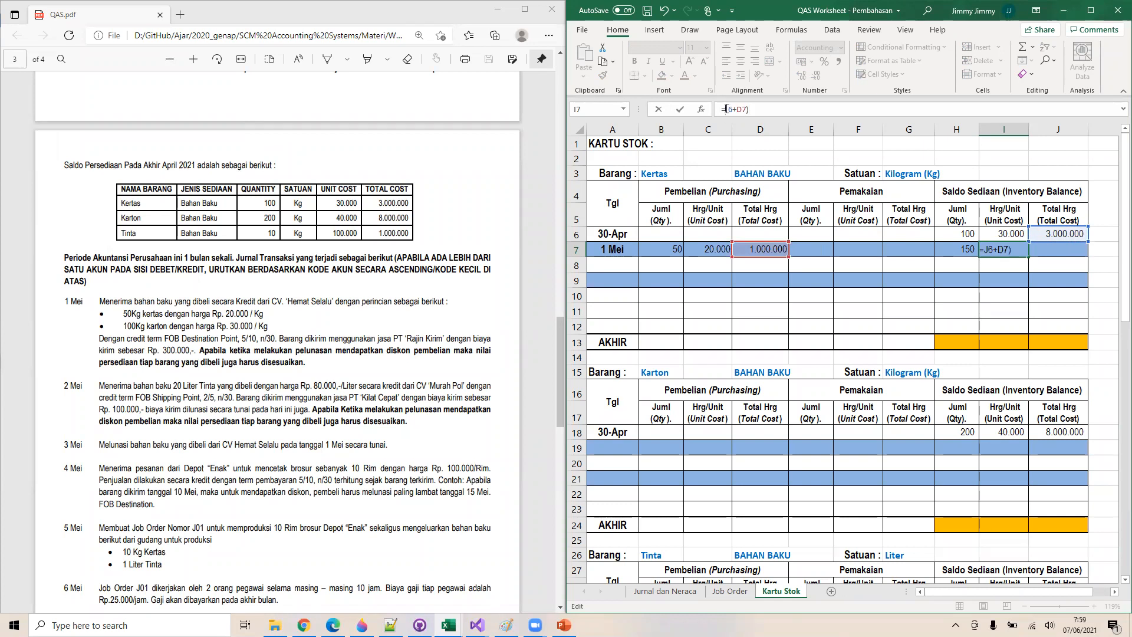
left_click(726, 109)
type("(")
type("/")
left_click(969, 249)
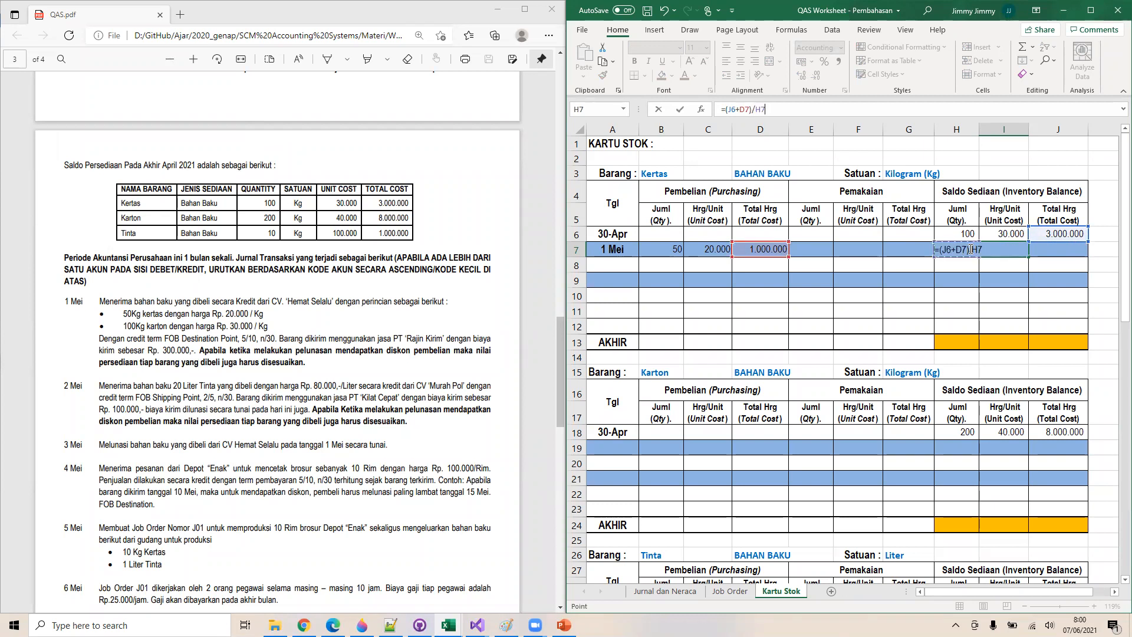
key("Return")
key("Up")
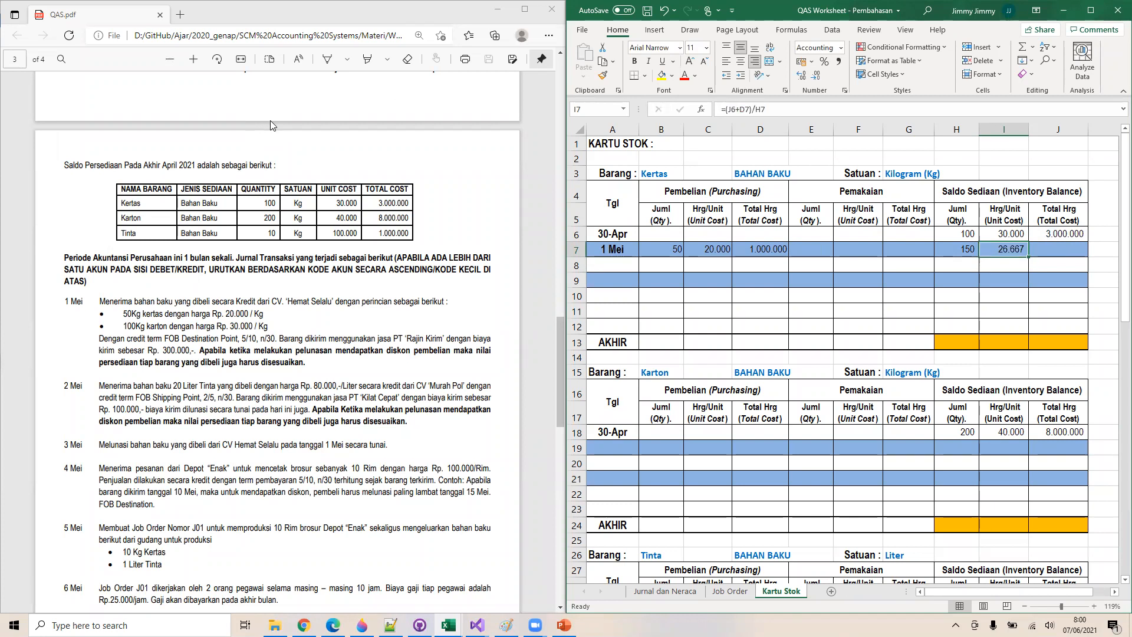
Calculate Kertas's 1 Mei balance total cost in J7 by multiplying H7 by I7
key("Right")
type("=")
key("Left")
key("Left")
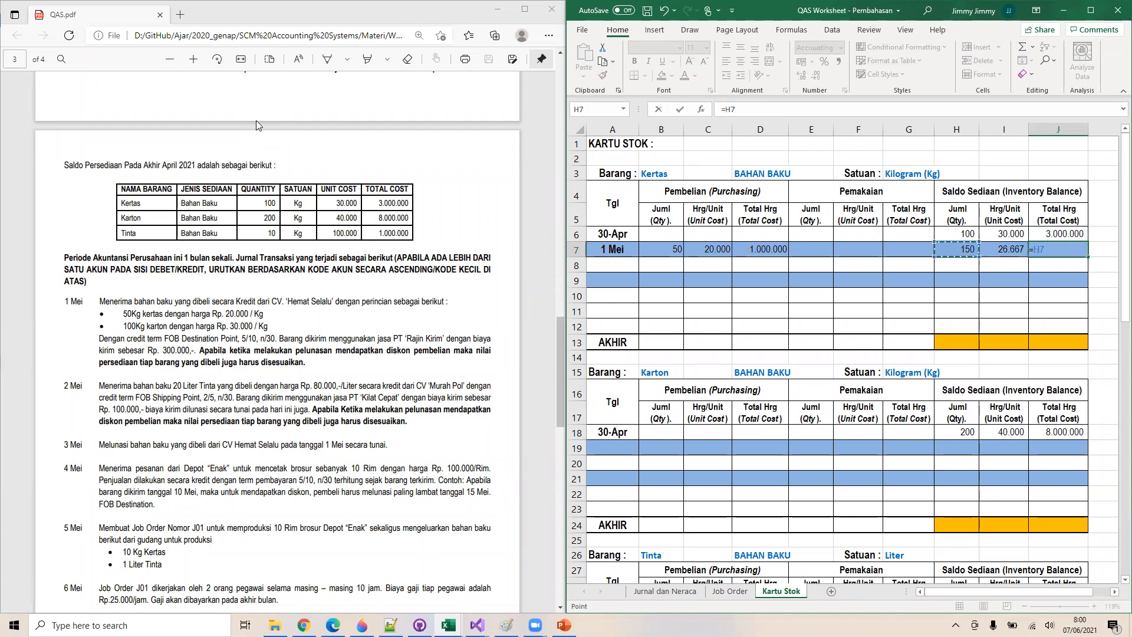
type("*")
key("Left")
key("Return")
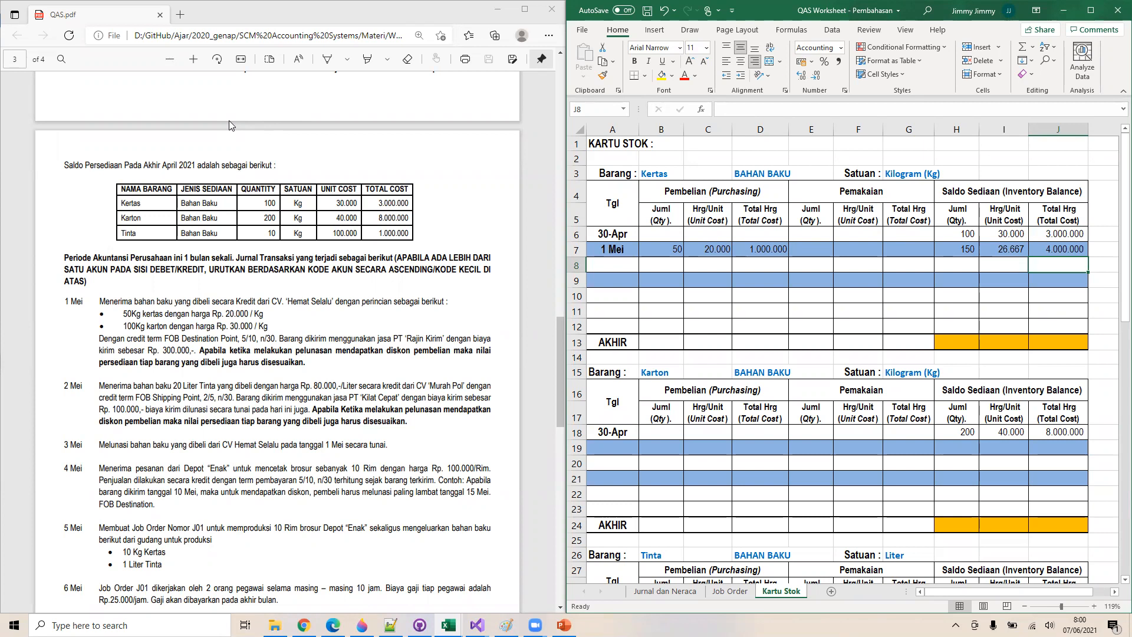
Record Karton's purchase in row 19 with date 1 Mei, quantity 100 Kg and unit cost 30.000
left_click(617, 453)
type("1 Mei")
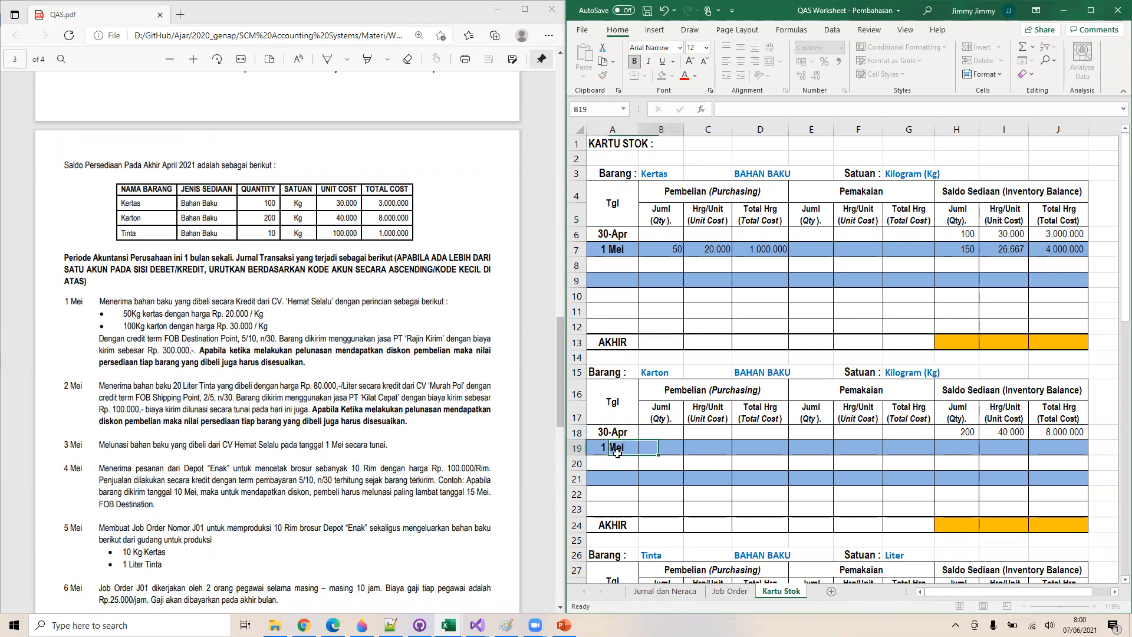
key("Tab")
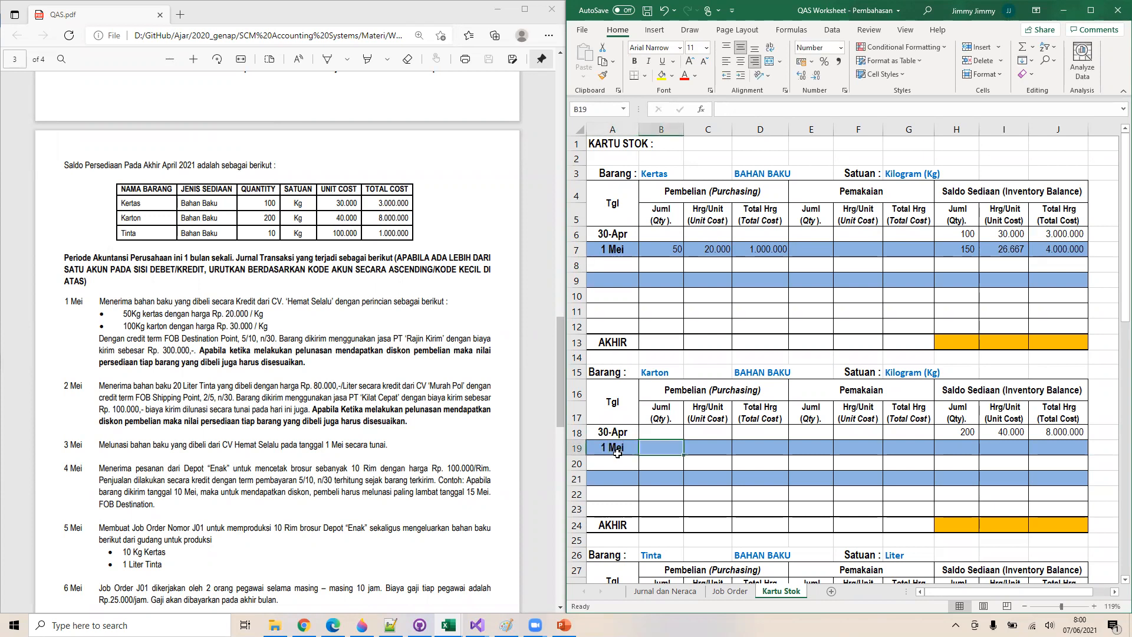
type("100 Kg")
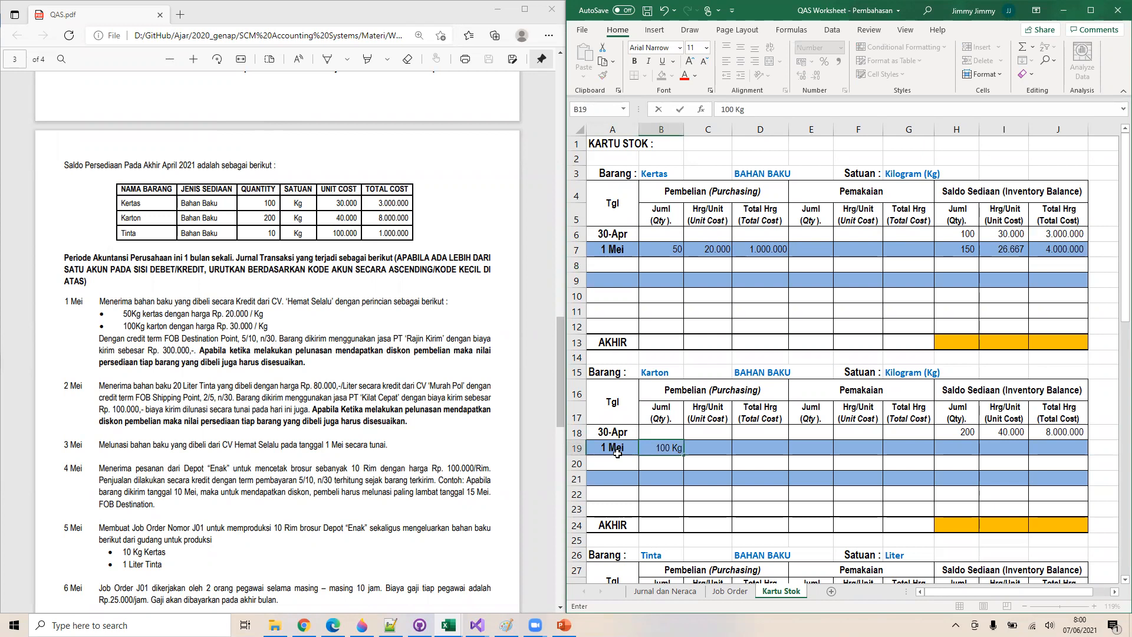
key("Tab")
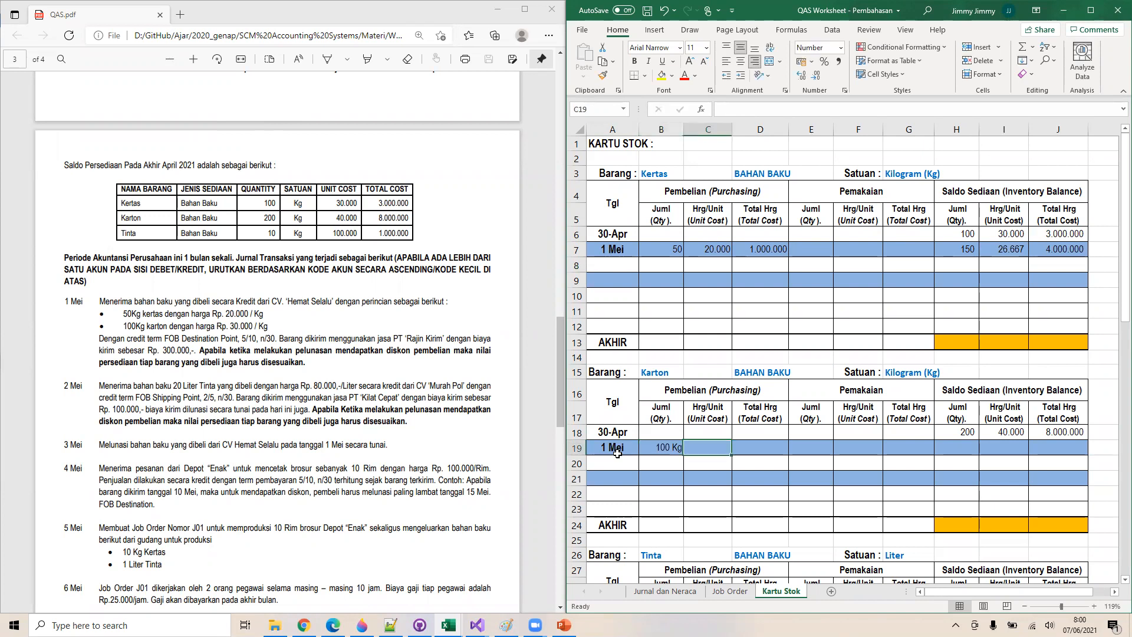
type("3")
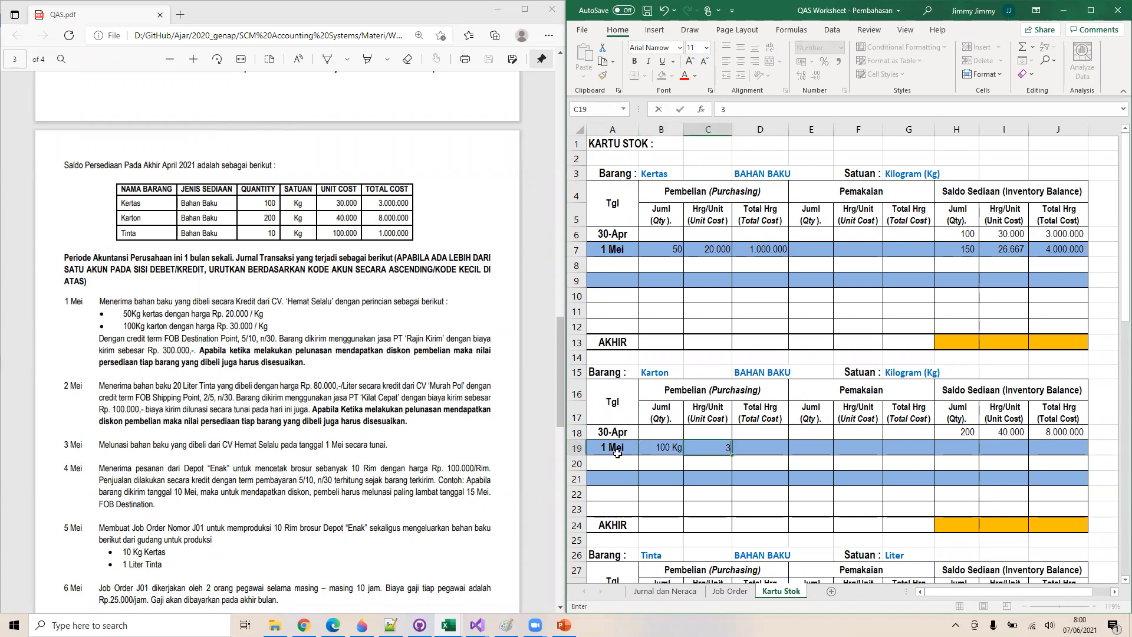
type("0.000")
key("Tab")
type("-")
key("Escape")
type("=")
key("Left")
key("Left")
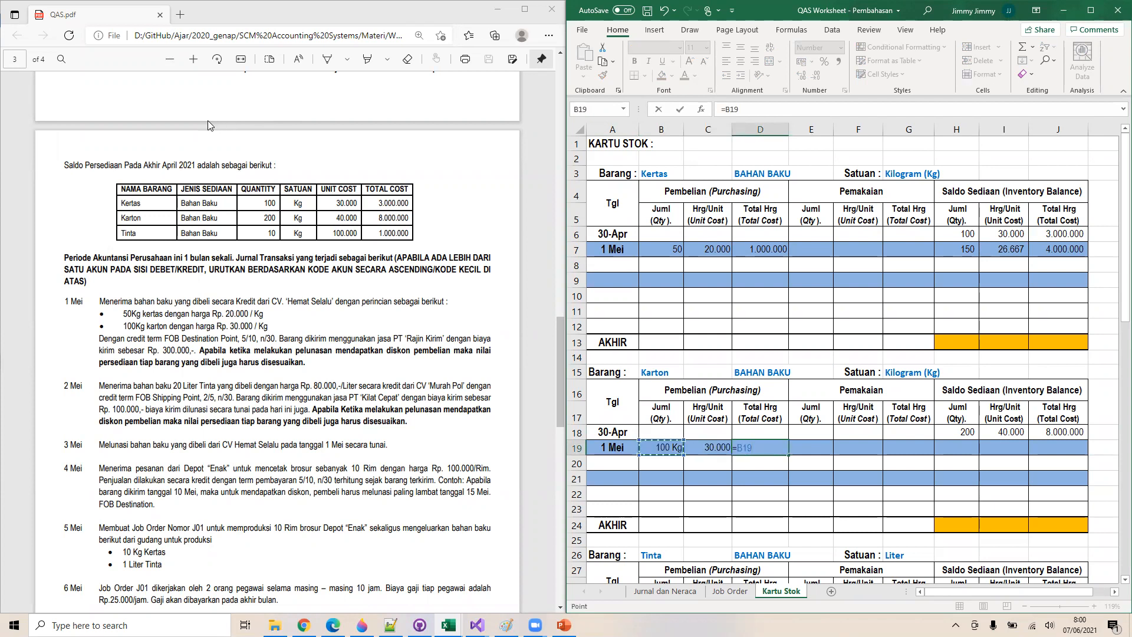
key("Escape")
Replace Karton's 1 Mei purchase quantity in B19 with the plain number 100
key("Left")
key("Left")
type("100")
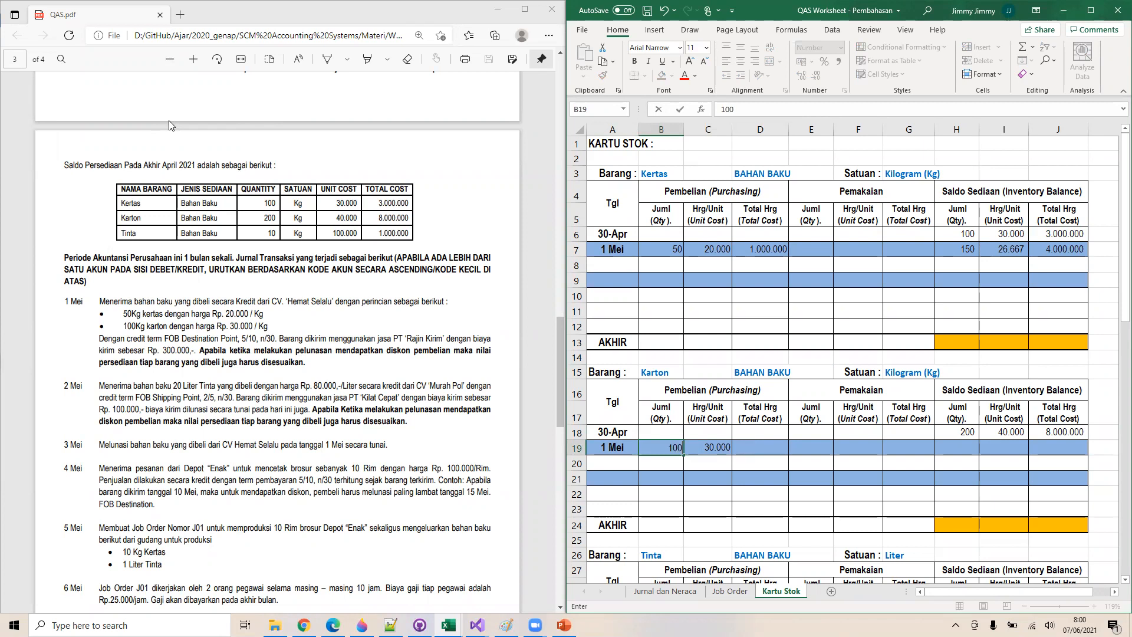
key("Tab")
Calculate the total cost of the 1 Mei Karton purchase in D19 by multiplying B19 by C19
key("Tab")
type("=")
key("Left")
key("Left")
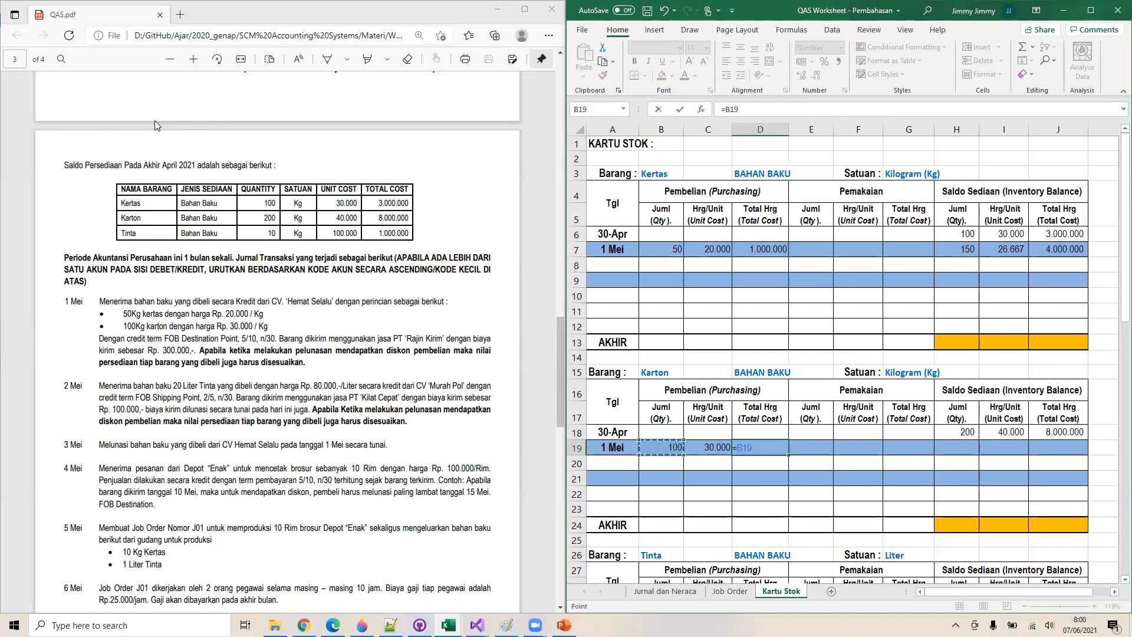
type("*")
key("Left")
key("Return")
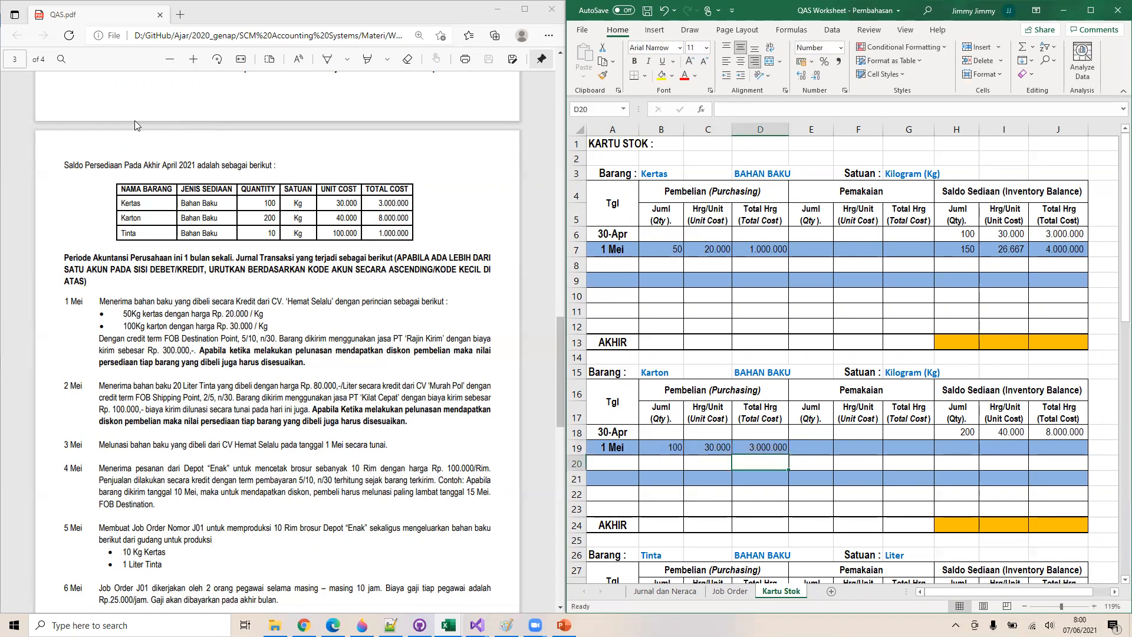
Copy Kertas's 1 Mei balance formulas from H7:J7 into Karton's 1 Mei balance cells starting at H19
key("Right")
key("Right")
key("Right")
key("Right")
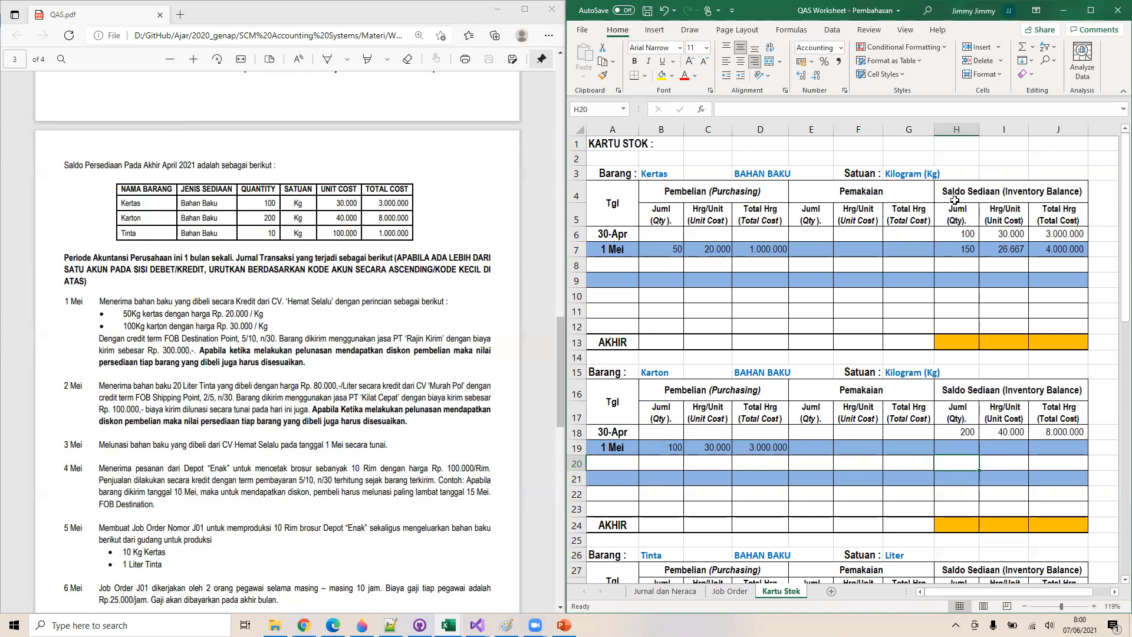
left_click(954, 248)
left_click_drag(955, 248, 1054, 252)
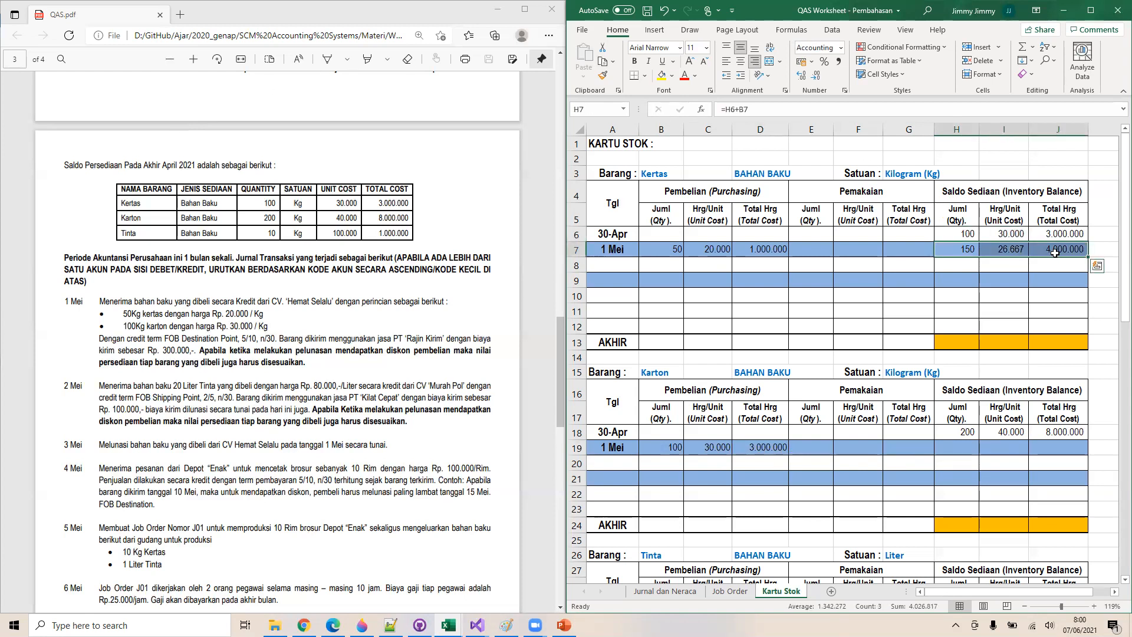
key("ctrl+c")
left_click(953, 447)
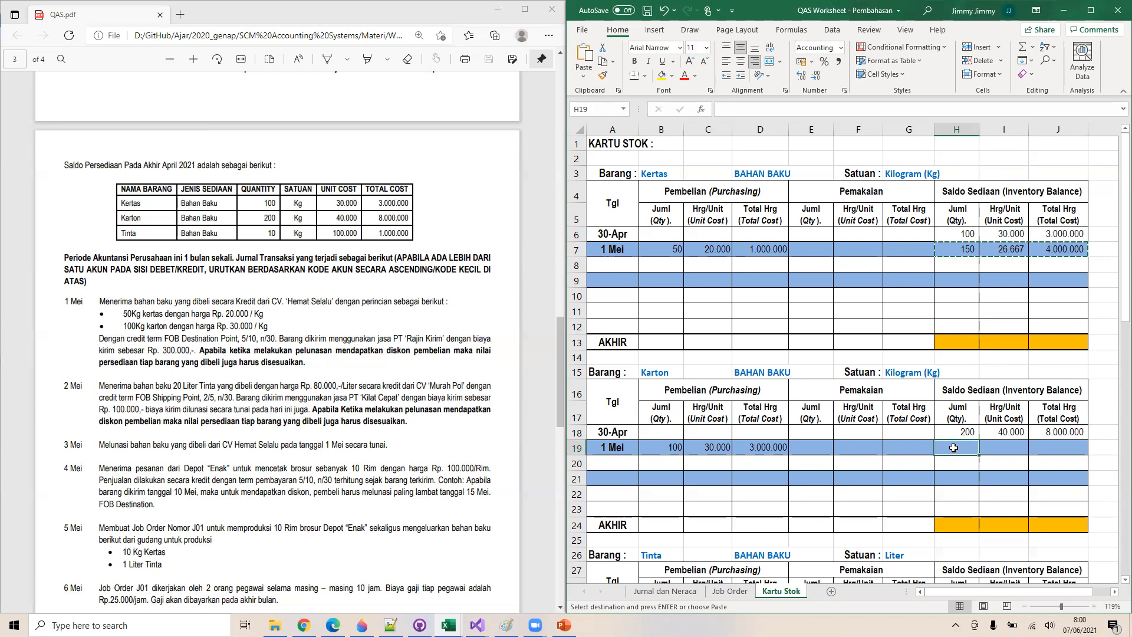
key("ctrl+v")
left_click(966, 476)
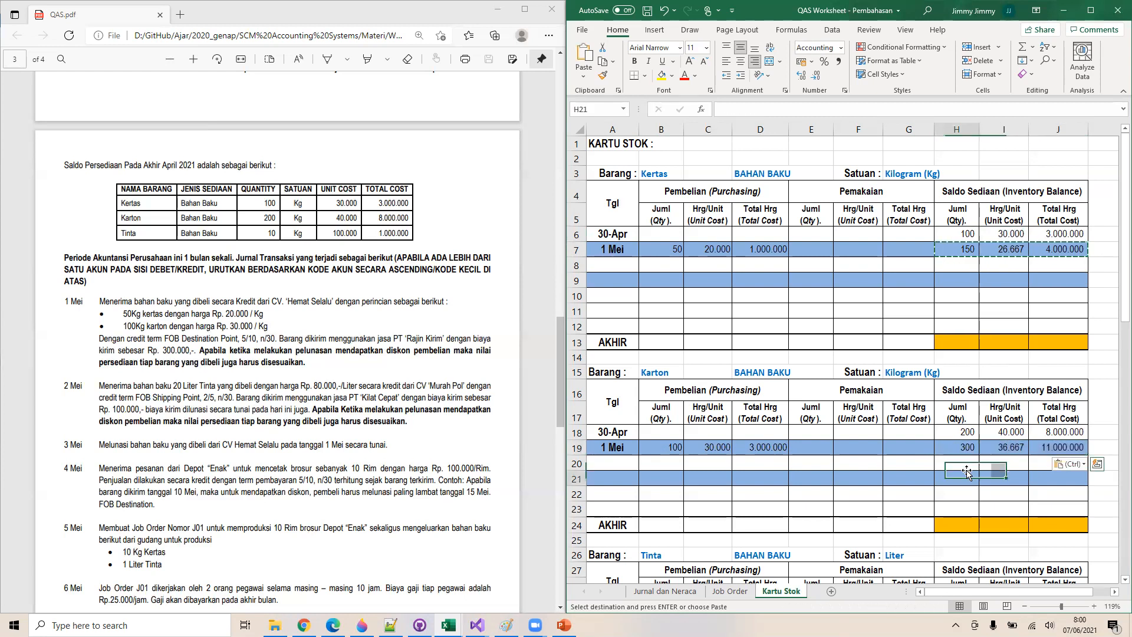
left_click(1050, 449)
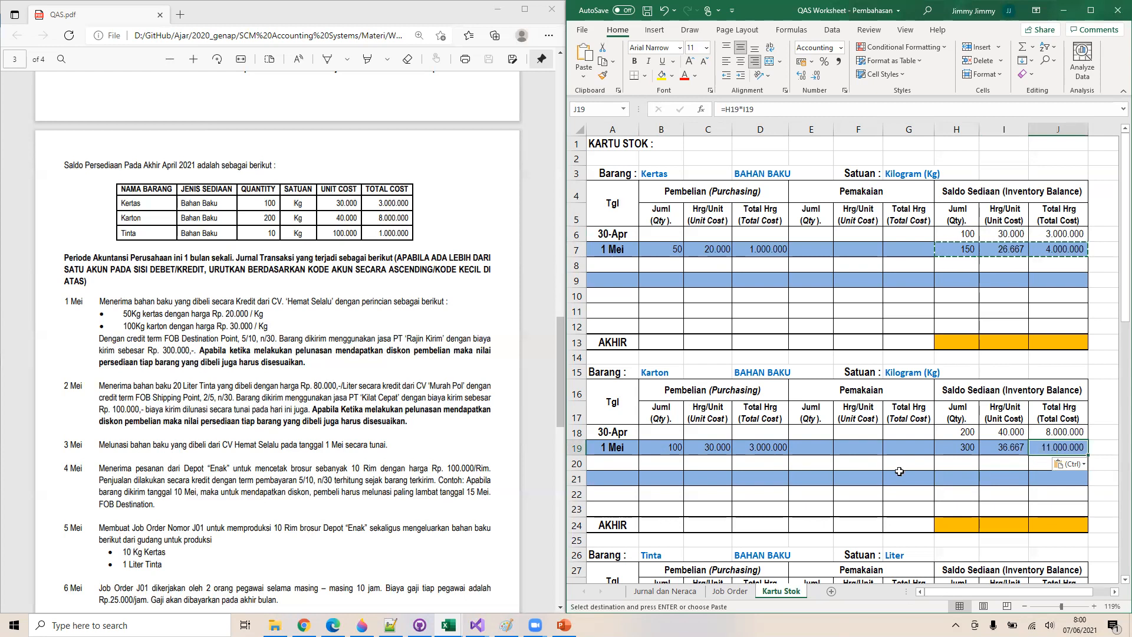
key("Escape")
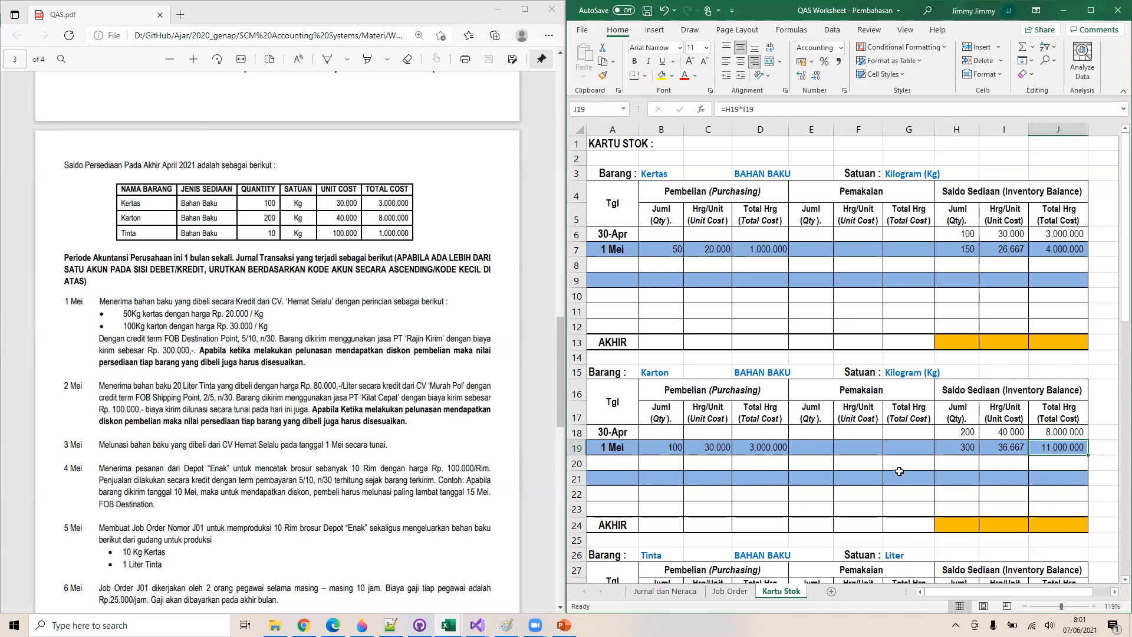
On the Jurnal dan Neraca sheet, set the 1 Mei purchase's debit account in C2 to 104 - Sediaan Bahan Baku
left_click(662, 591)
left_click(895, 151)
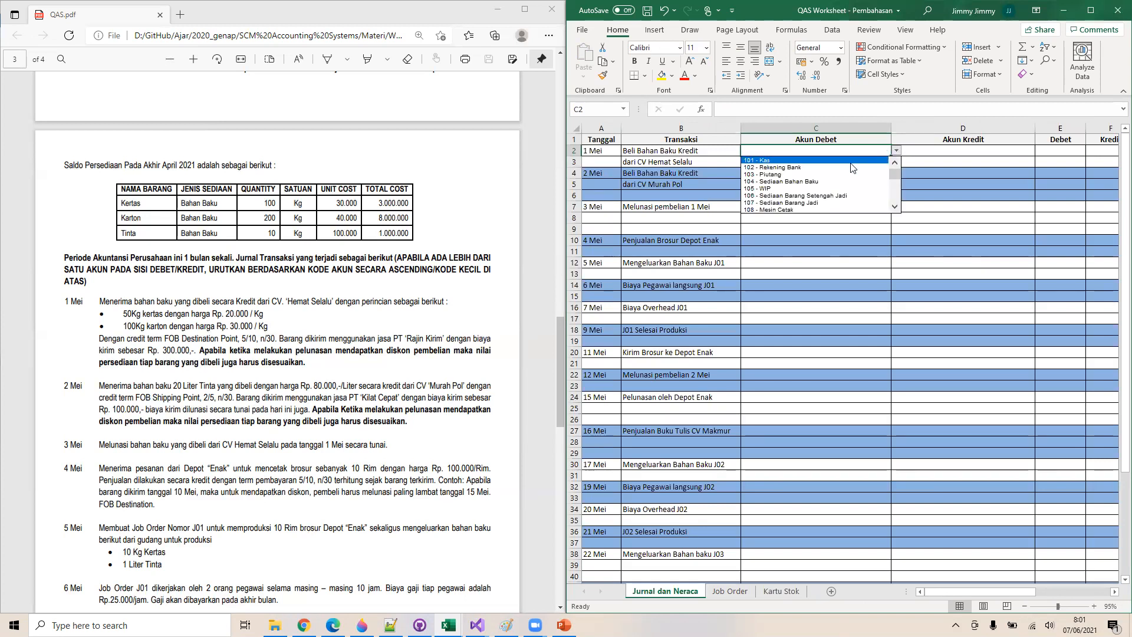
left_click(818, 181)
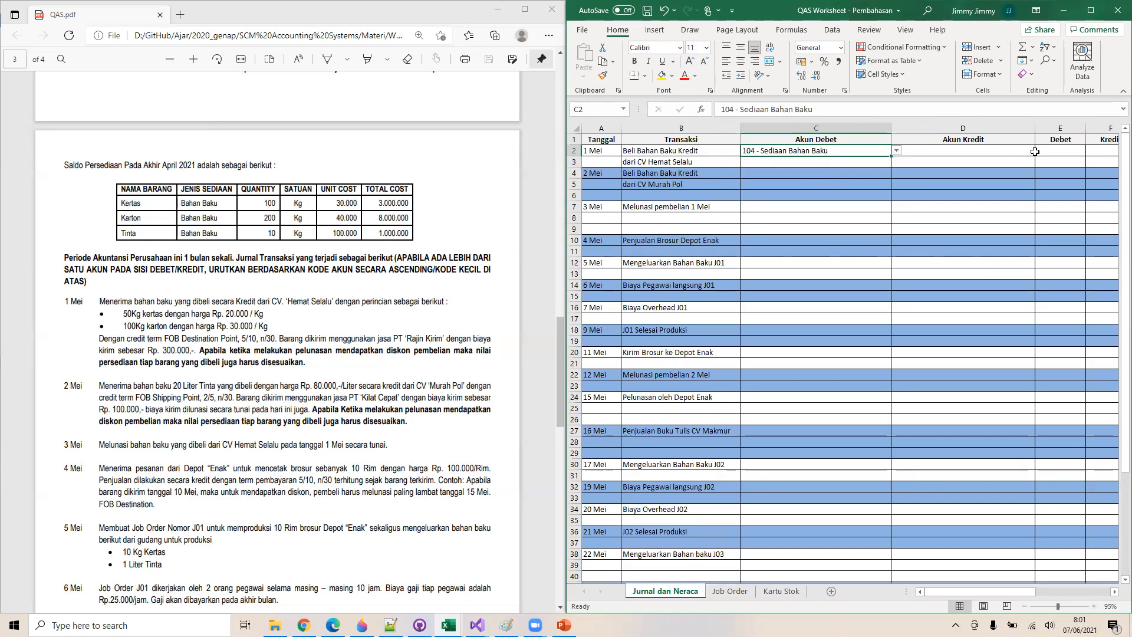
Calculate the 1 Mei debit amount in E2 by adding D7 and D19 from the Kartu Stok sheet
left_click(963, 151)
left_click(1053, 151)
type("=")
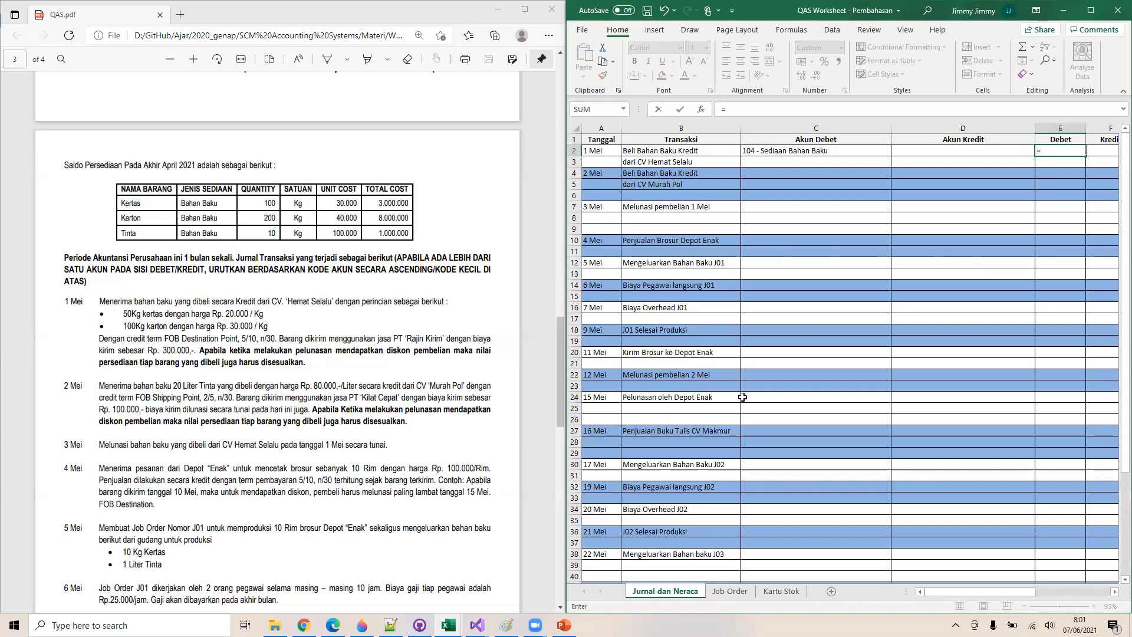
left_click(769, 589)
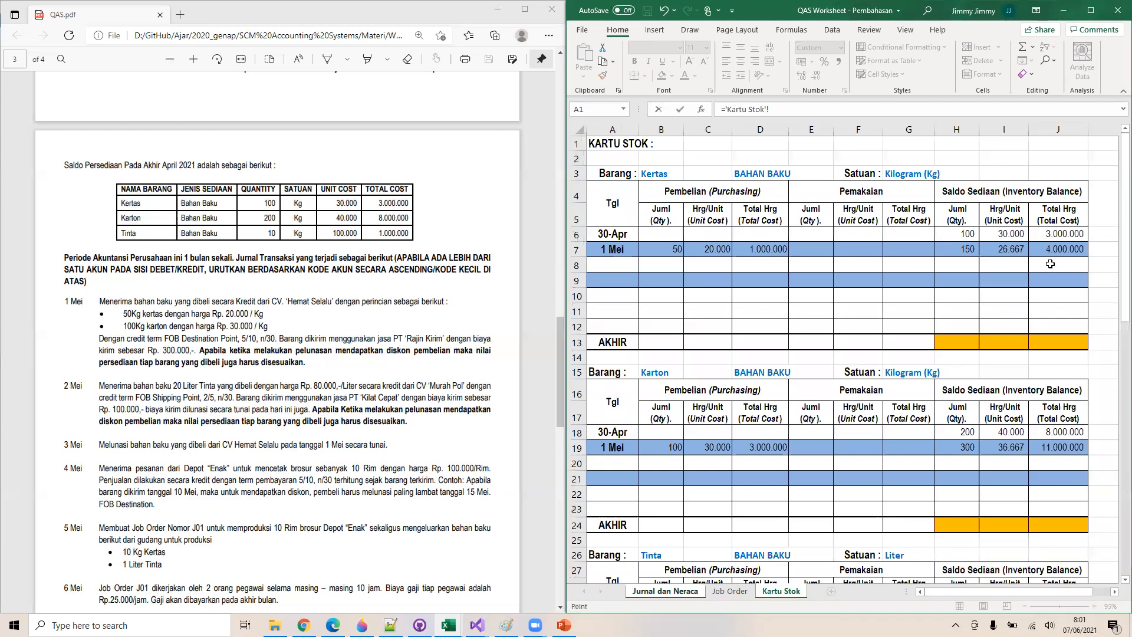
left_click(761, 250)
left_click(796, 110)
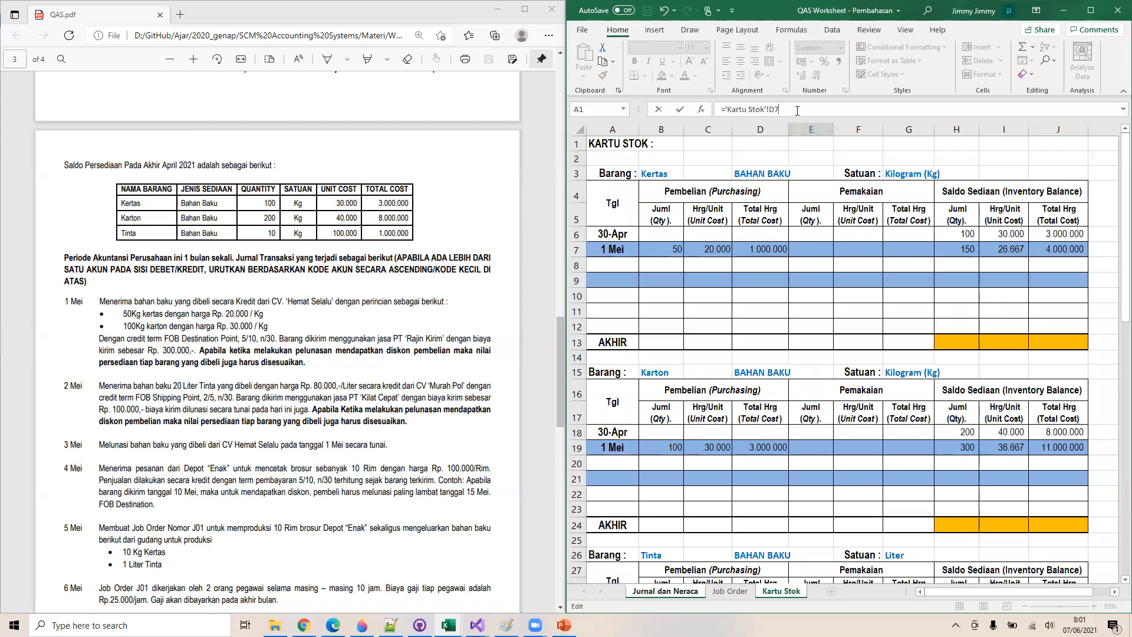
type("+")
left_click(768, 447)
key("Return")
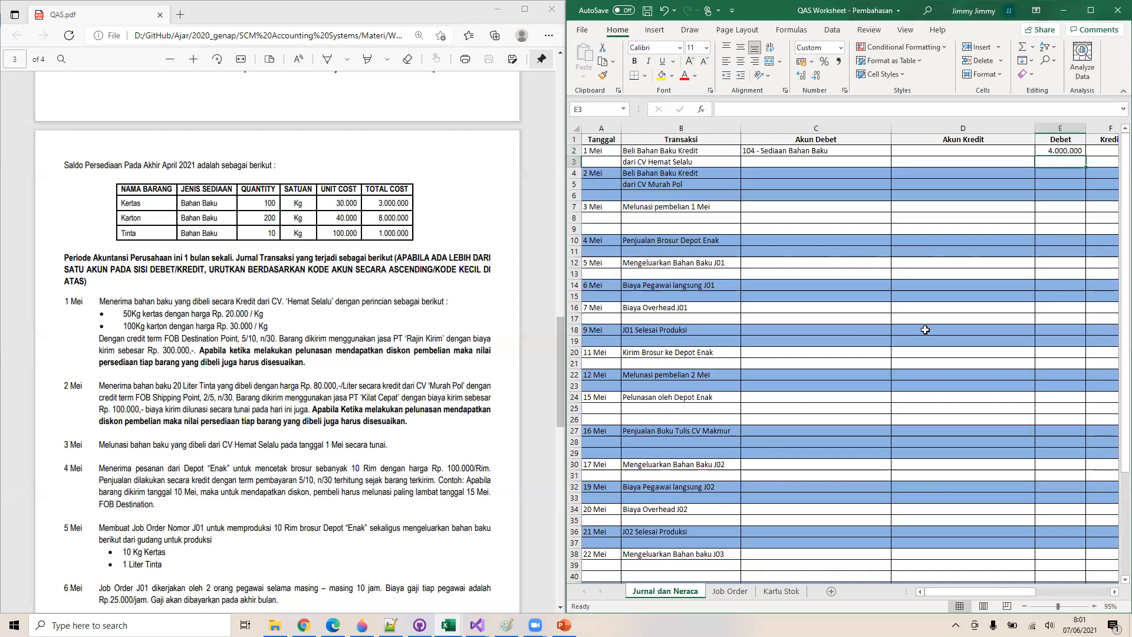
Set the 1 Mei purchase's credit account in D3 to 201 - Hutang Usaha
left_click(967, 159)
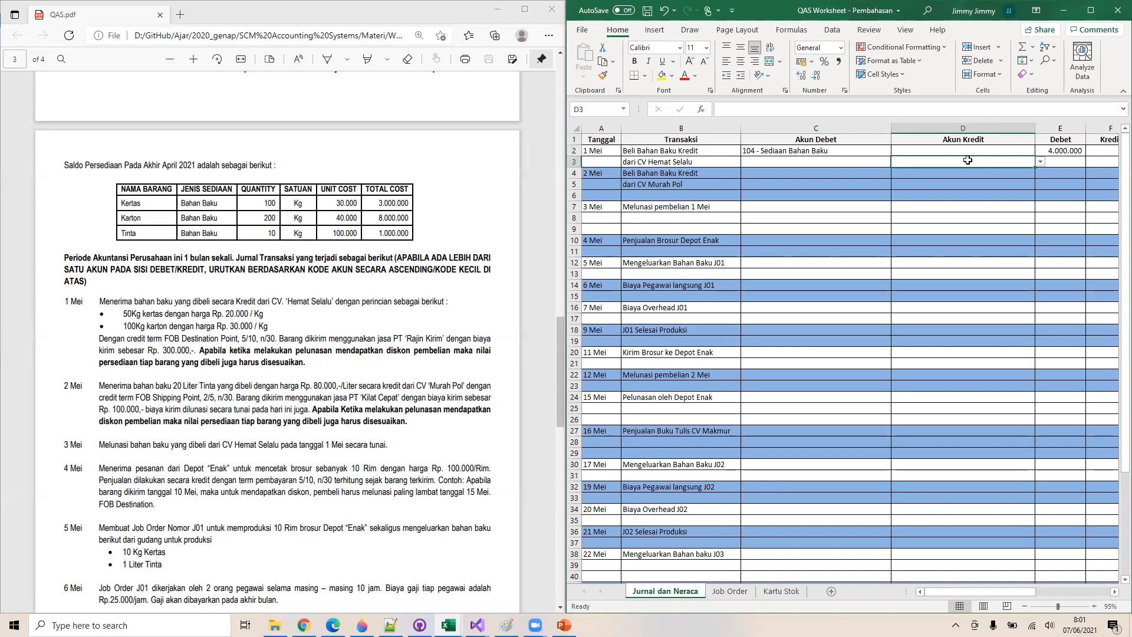
left_click(1039, 162)
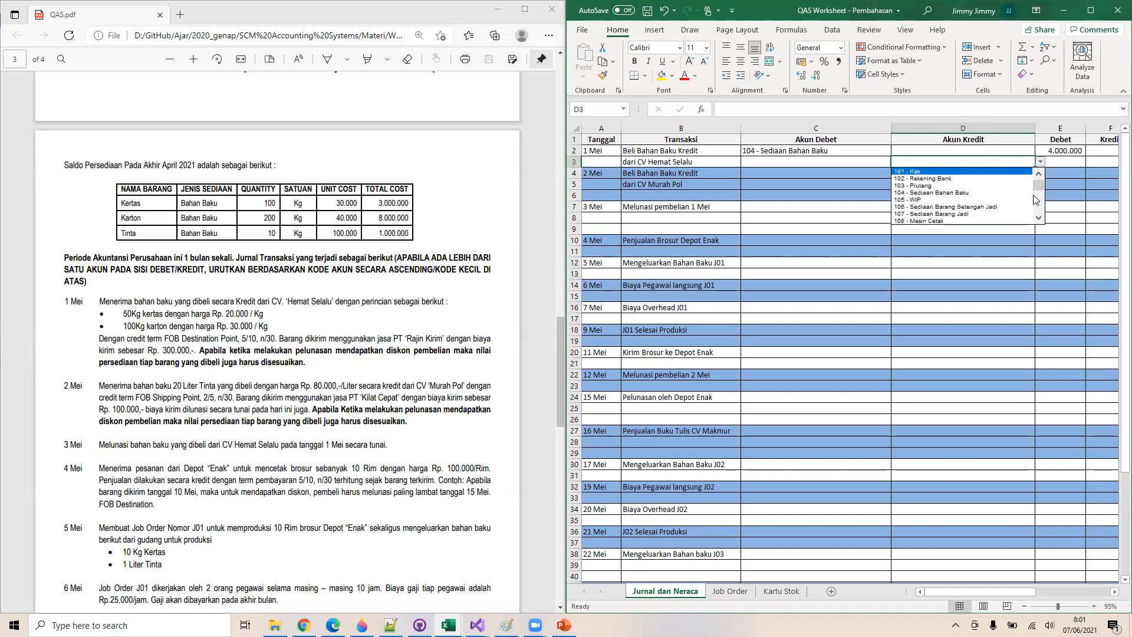
left_click(1038, 219)
left_click(1038, 219)
left_click(1038, 219)
left_click(1038, 219)
left_click(990, 207)
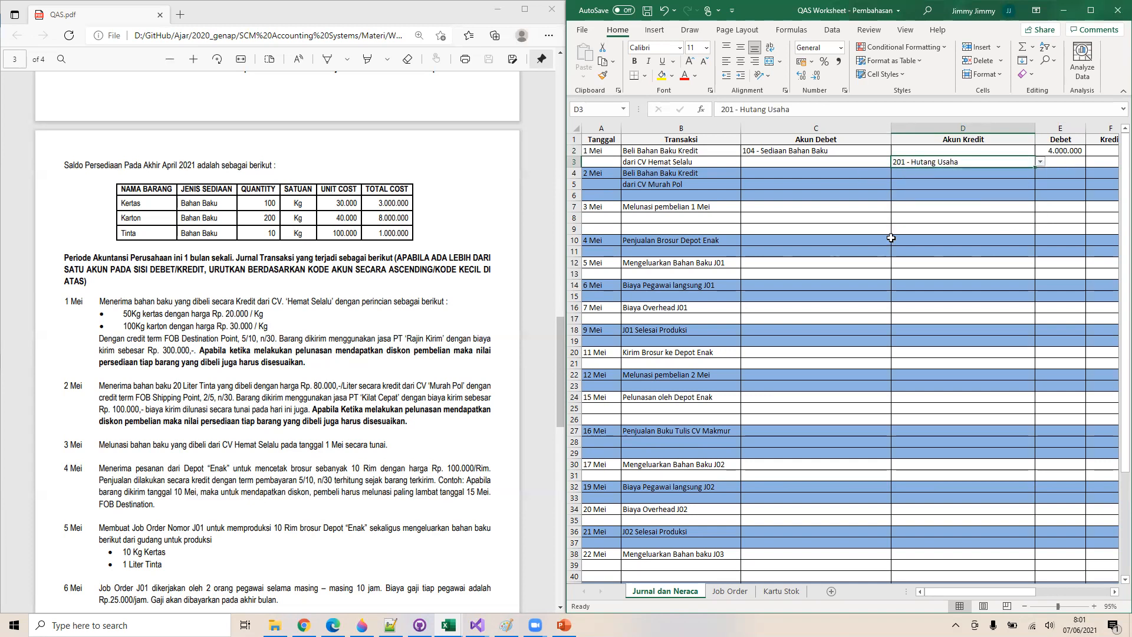
Link the 1 Mei credit amount in F3 to the debit amount in E2
scroll(891, 237, "down", 2)
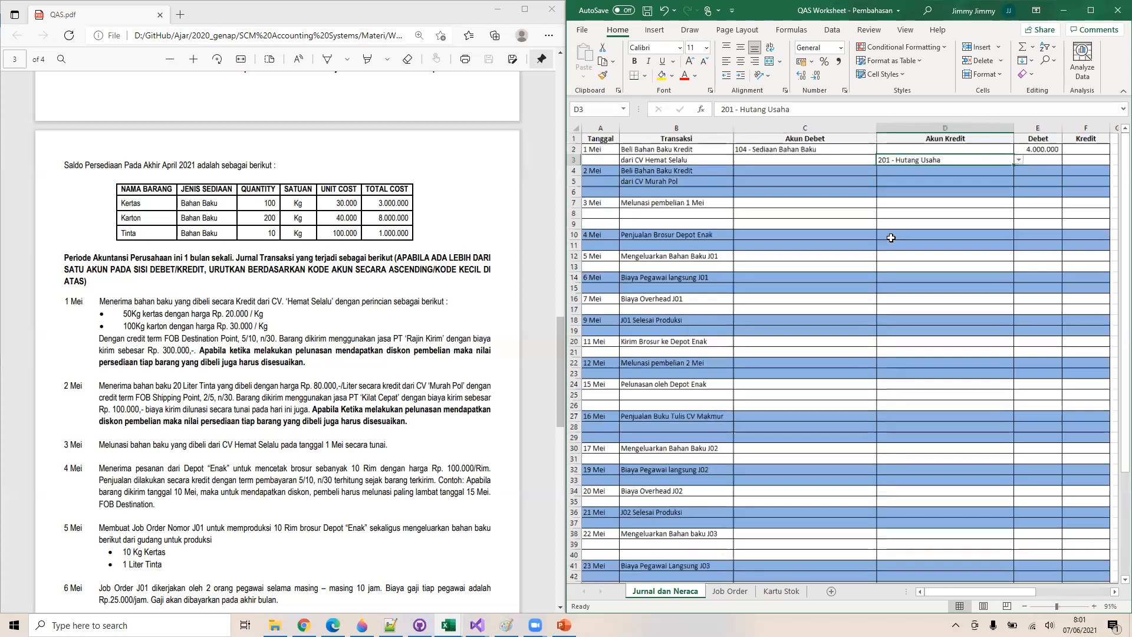
scroll(1098, 163, "down", 1)
left_click(1096, 159)
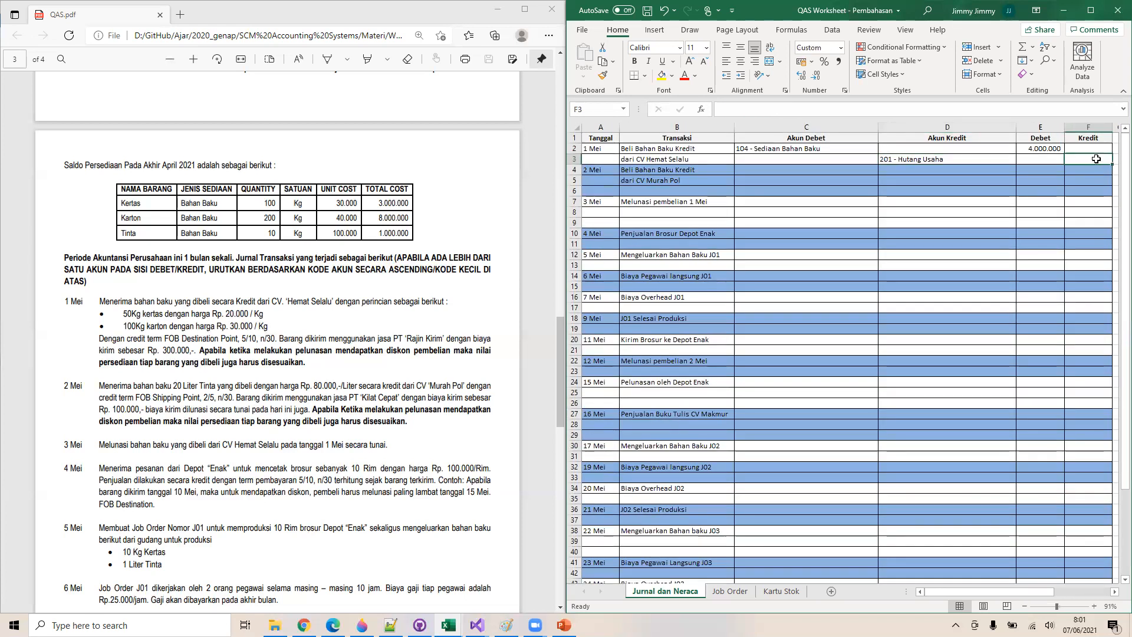
type("=")
key("Left")
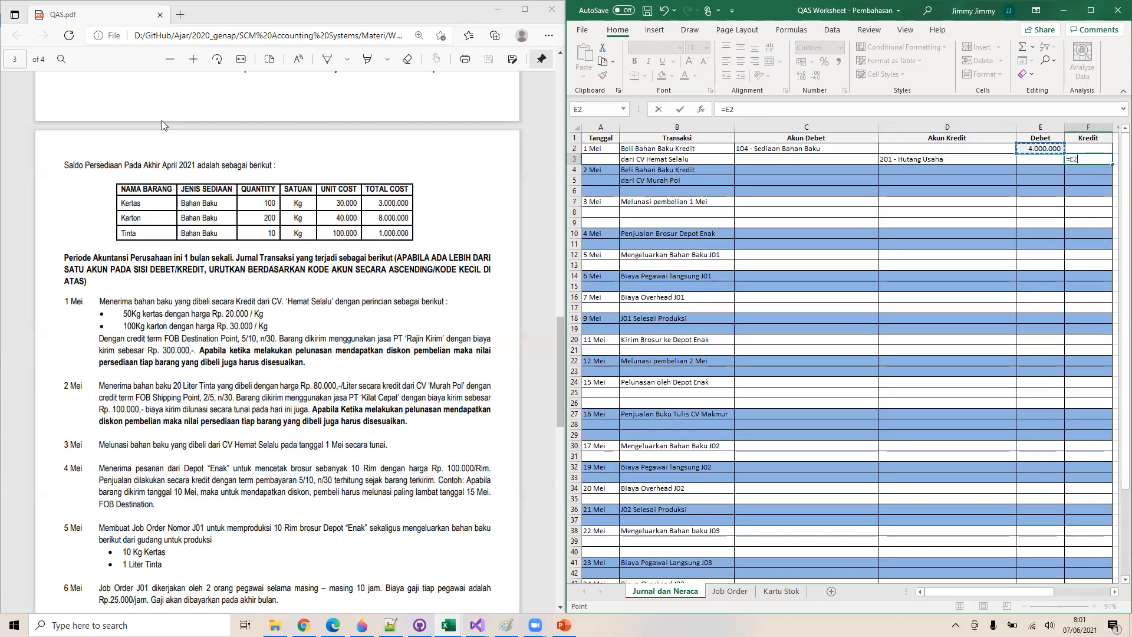
key("Return")
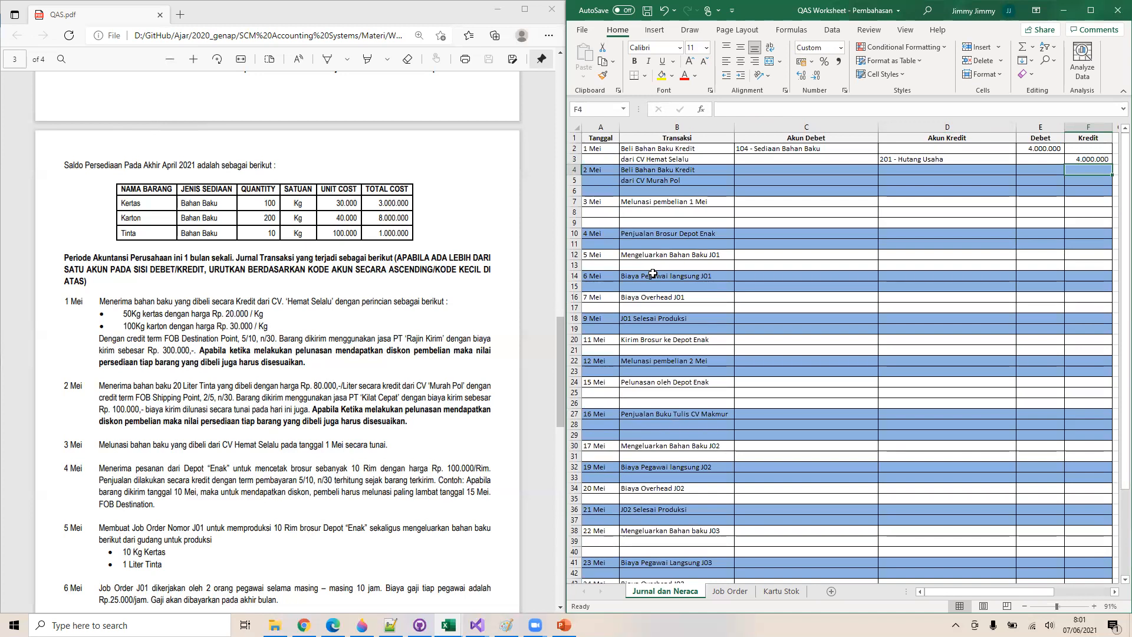
On the Kartu Stok sheet, record Tinta's purchase in row 30 with date 2 Mei, quantity 20 and unit cost 80.000
left_click(758, 170)
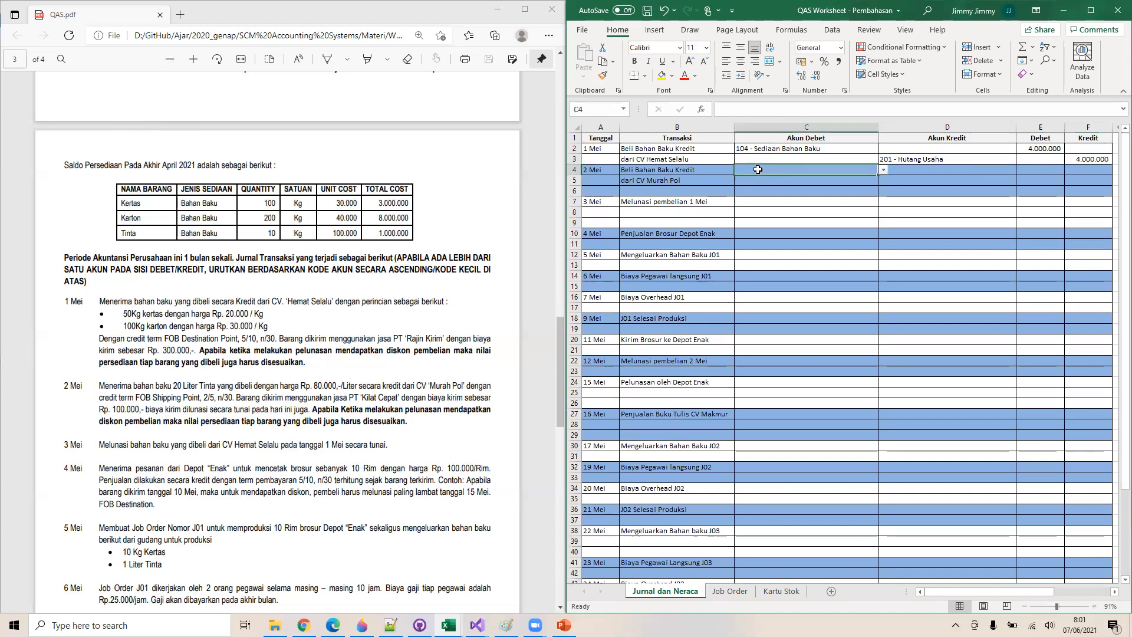
scroll(276, 382, "down", 2)
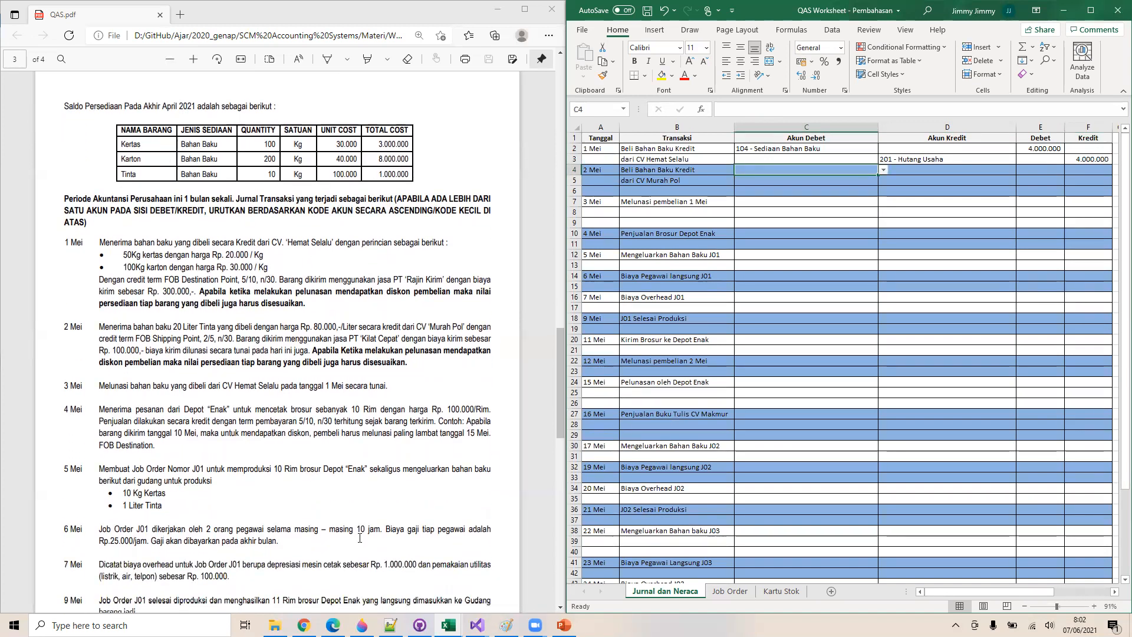
left_click(776, 591)
scroll(677, 439, "down", 2)
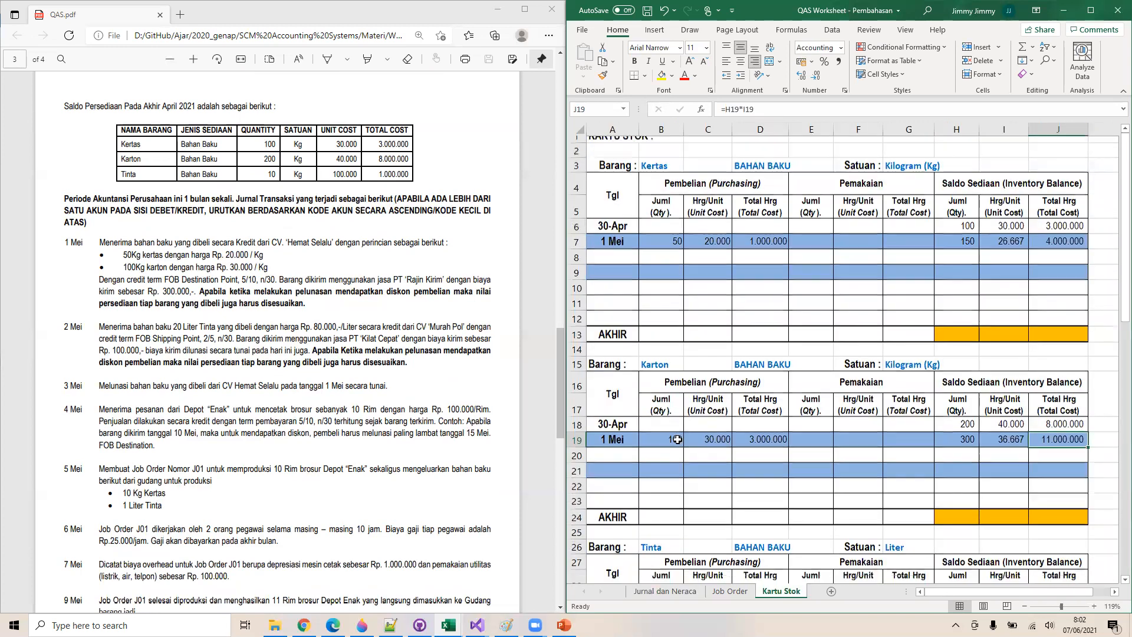
scroll(678, 440, "down", 2)
left_click(605, 441)
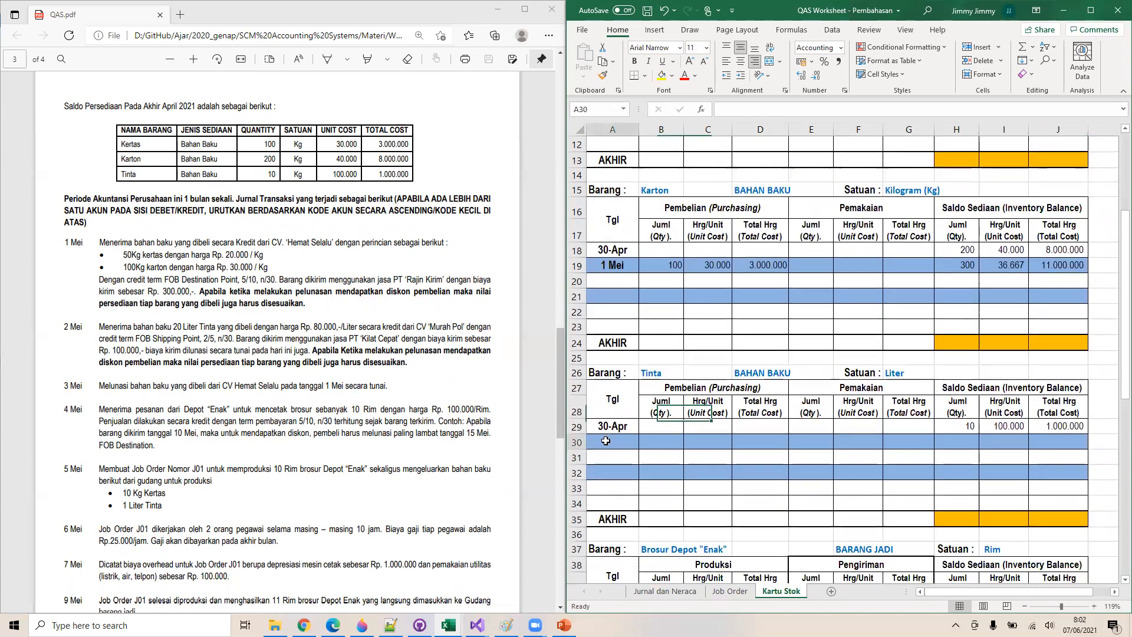
type("1 Mei")
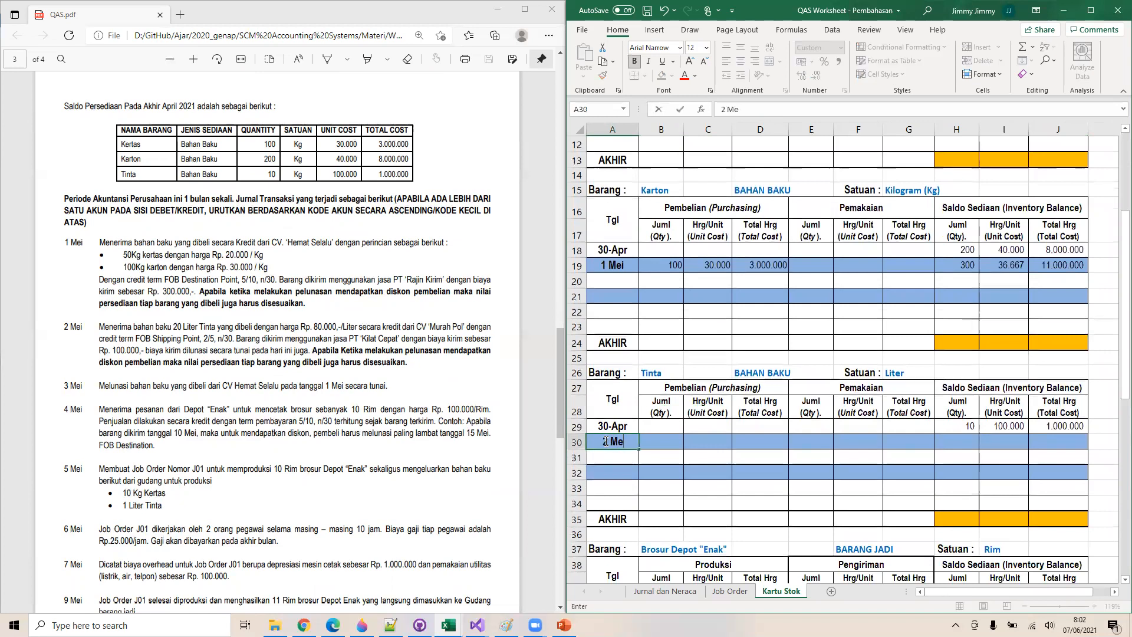
key("Tab")
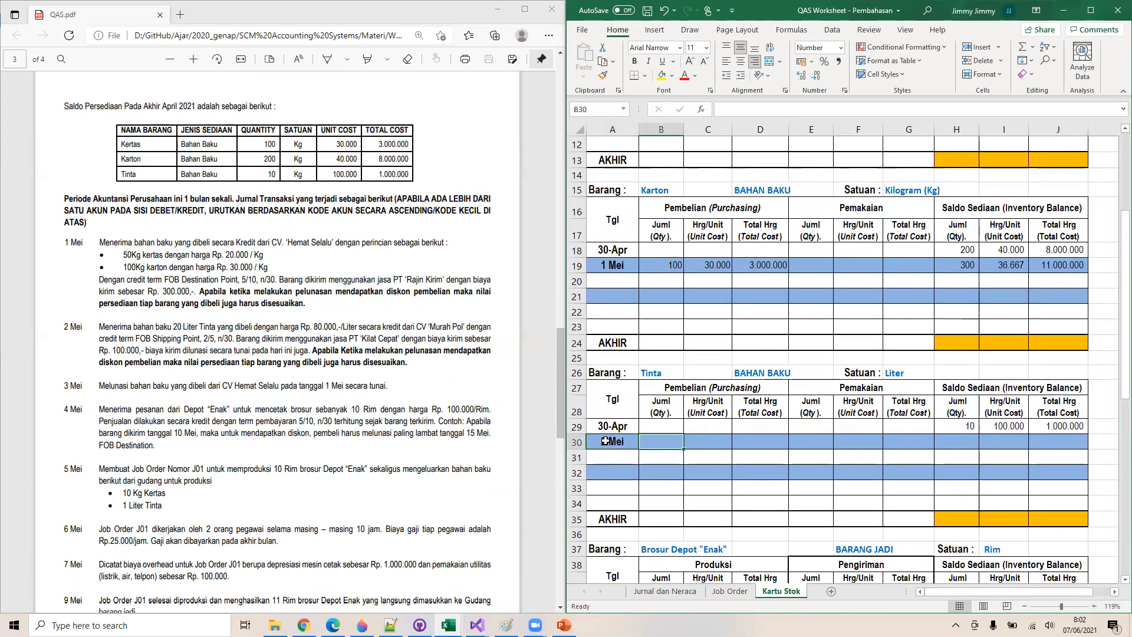
type("20")
key("Tab")
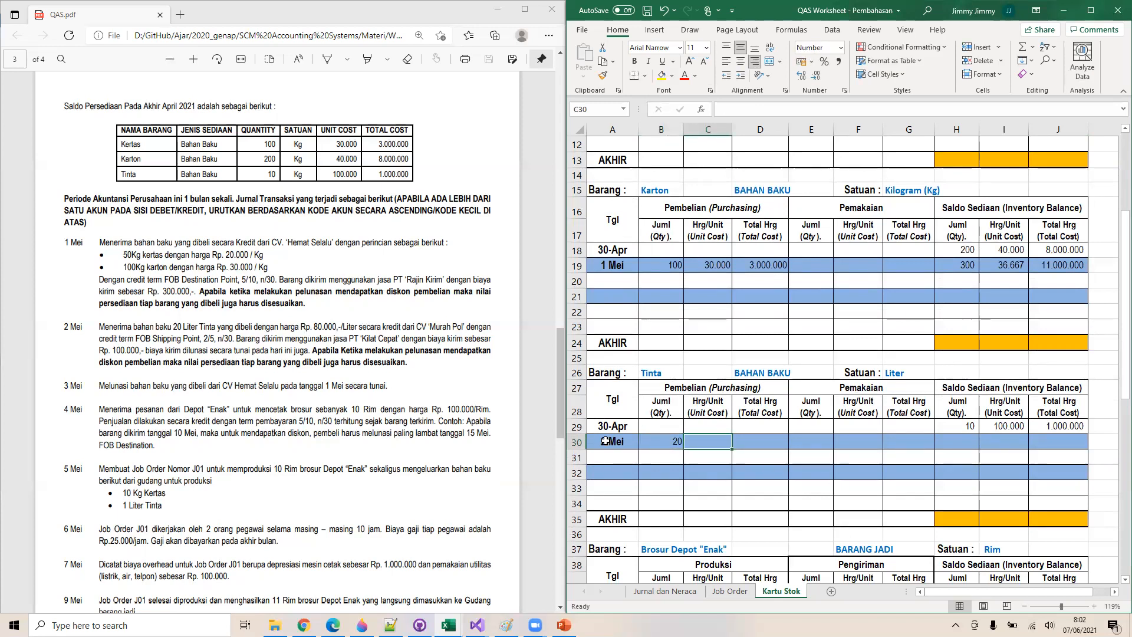
type("80000")
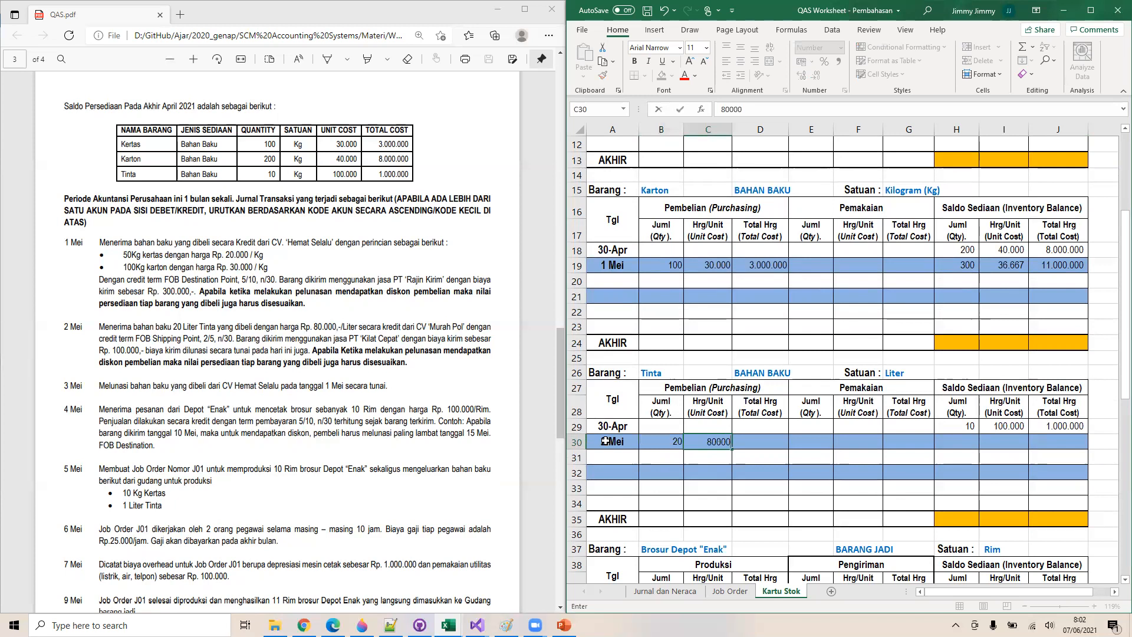
key("Tab")
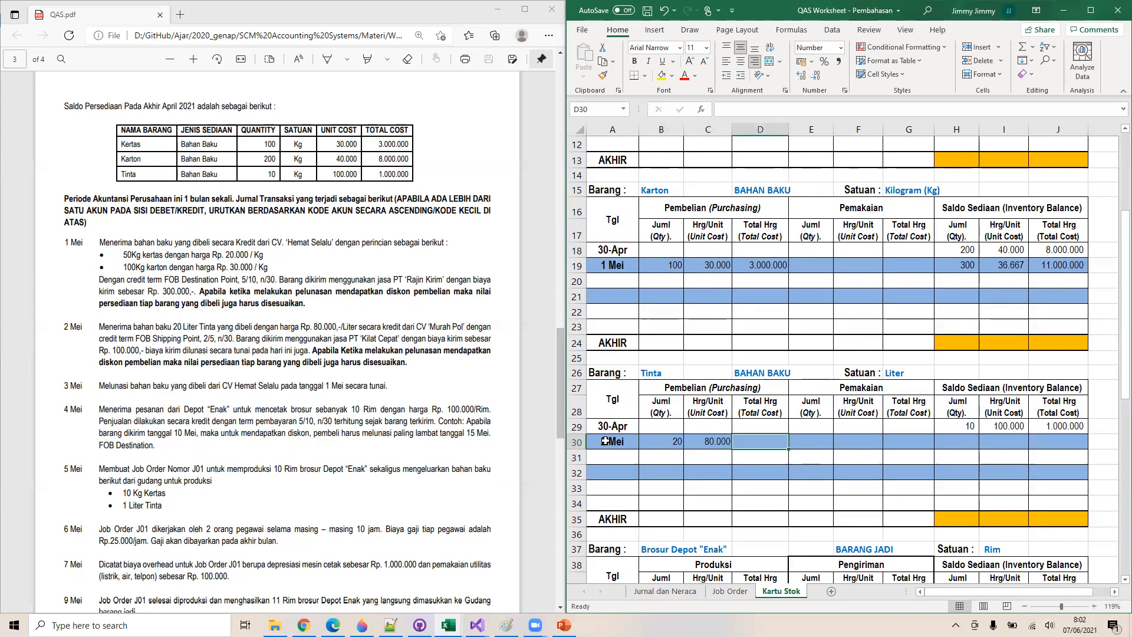
Calculate the total cost of the 2 Mei Tinta purchase in D30 by multiplying B30 by C30
type("=")
key("Left")
key("Left")
type("*")
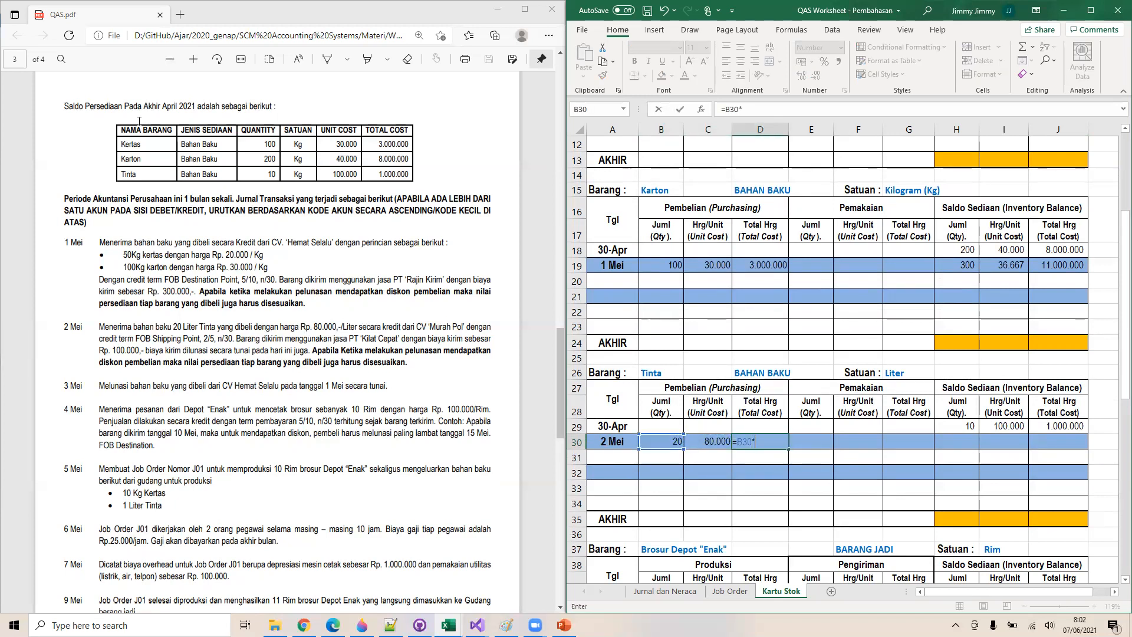
key("Left")
key("Return")
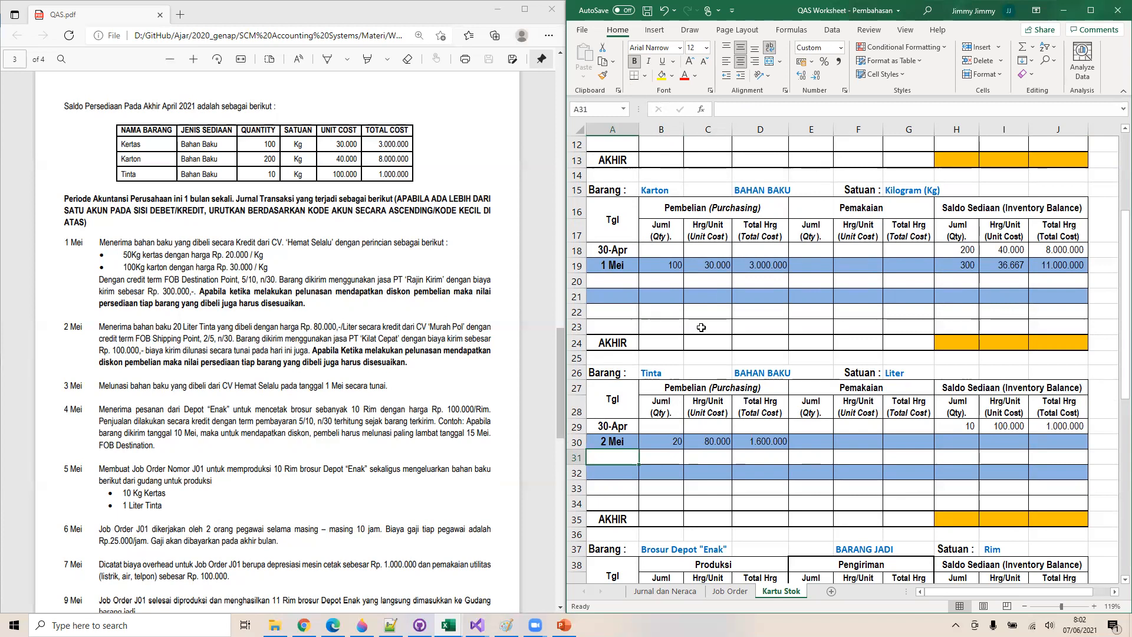
left_click(757, 443)
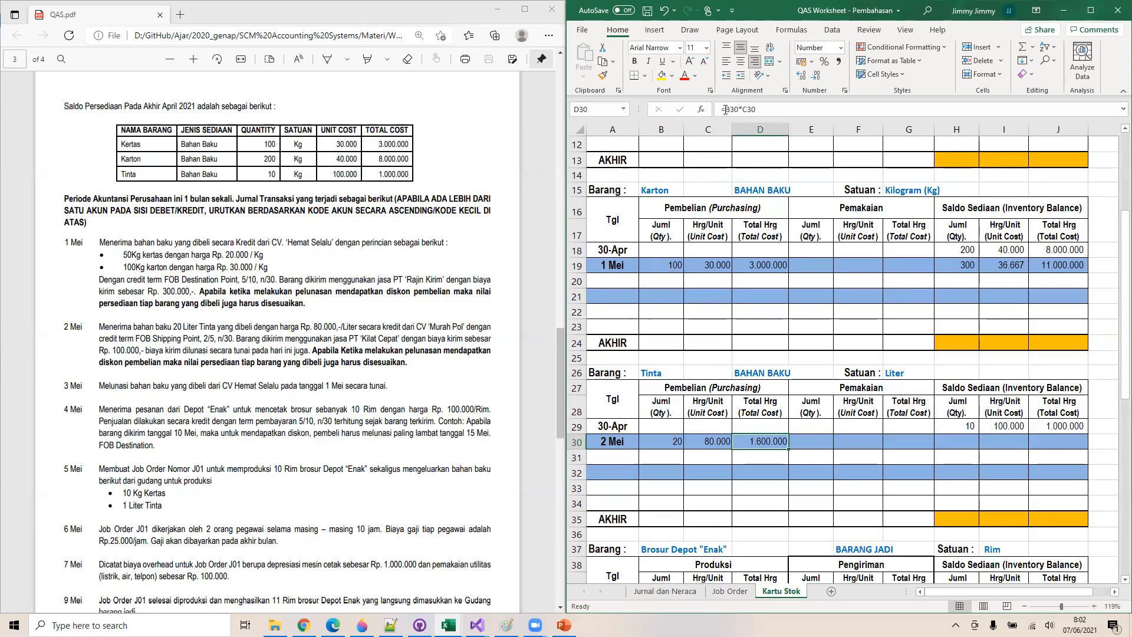
left_click_drag(725, 109, 811, 109)
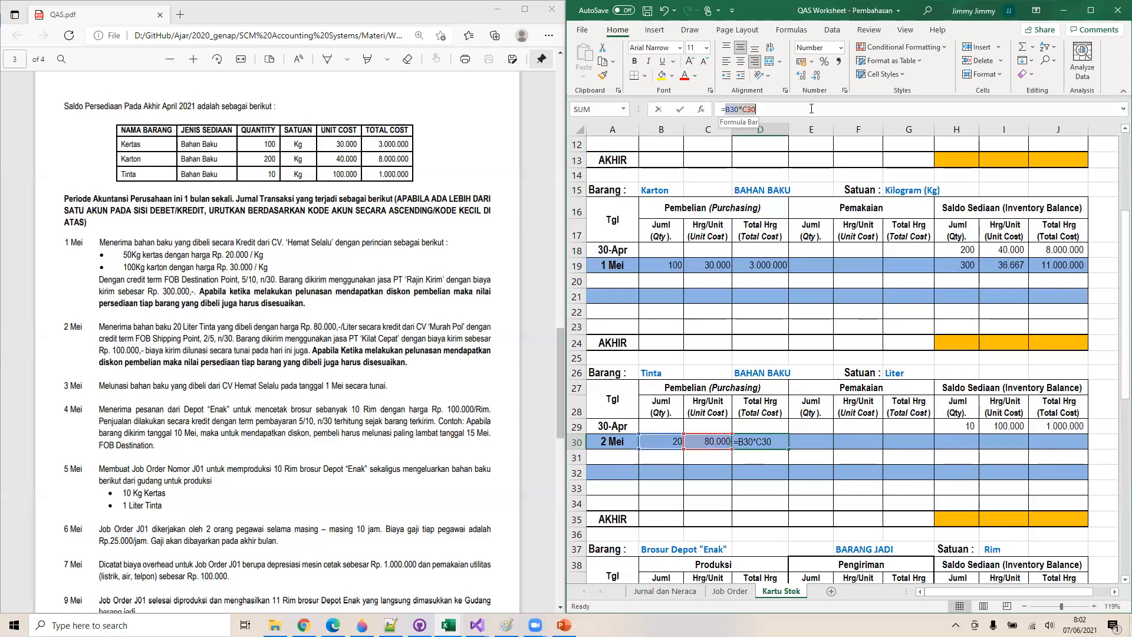
key("BackSpace")
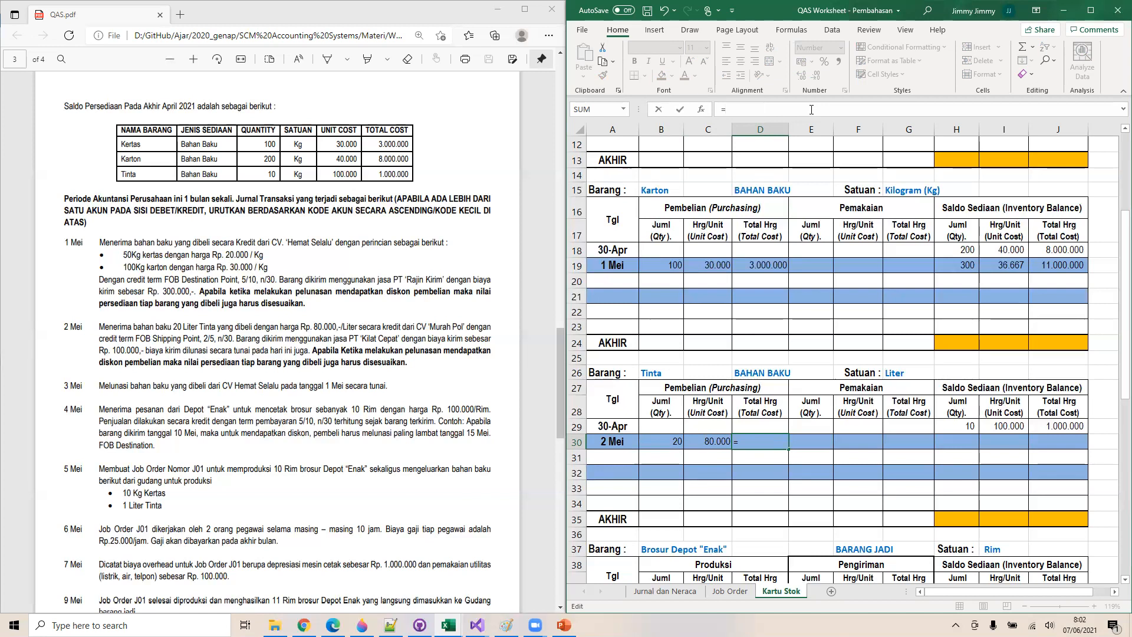
key("Escape")
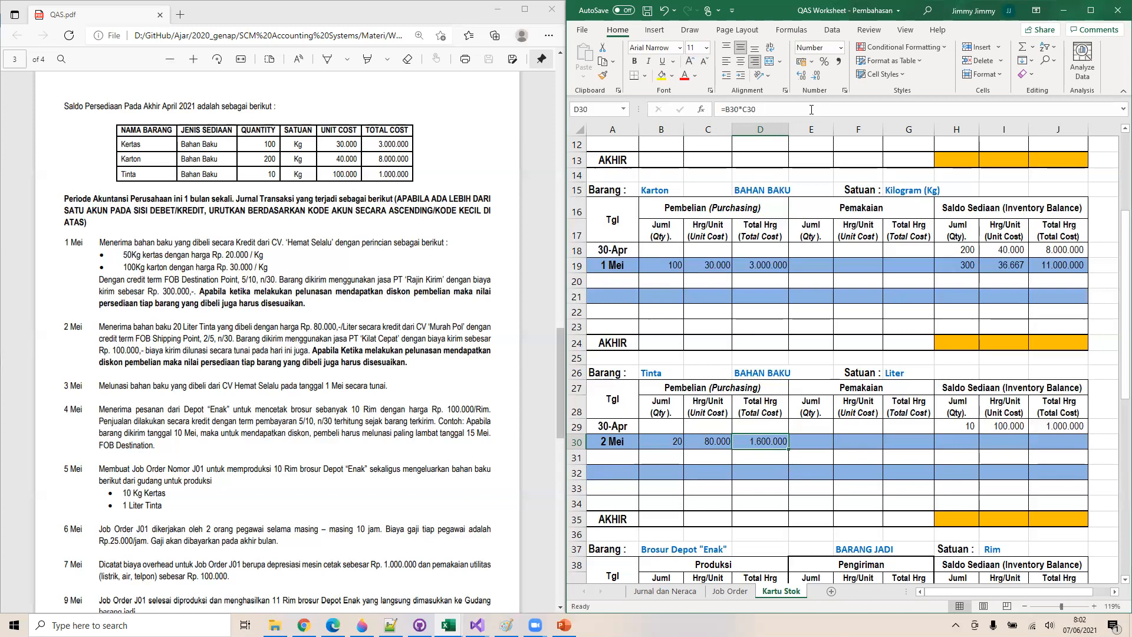
left_click_drag(816, 419, 789, 385)
left_click(769, 441)
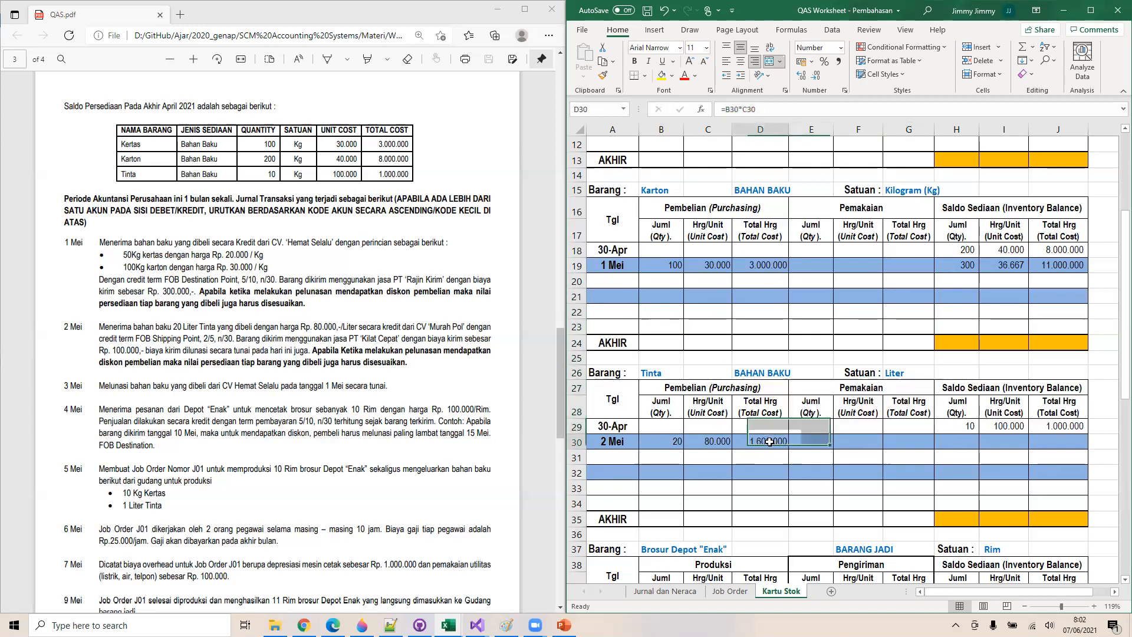
Change the Tinta purchase's total cost formula in D30 to =80000*B30+100000 to include the shipping cost
left_click(772, 112)
key("BackSpace")
key("BackSpace")
key("BackSpace")
key("BackSpace")
key("BackSpace")
type("80000")
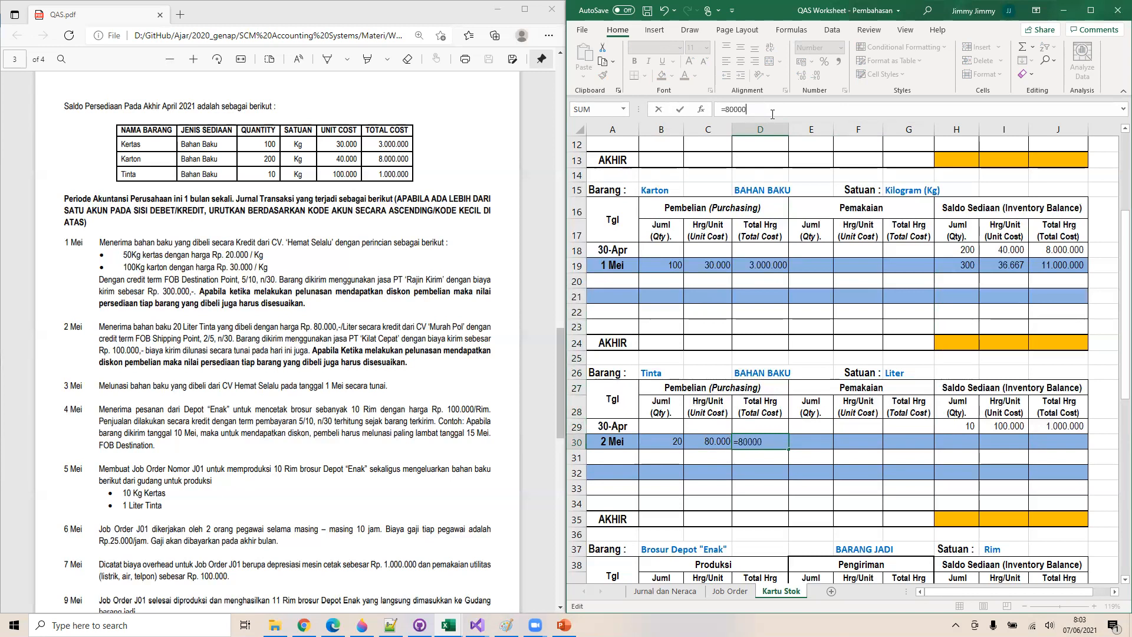
type("*")
left_click(670, 440)
left_click(781, 110)
type("+")
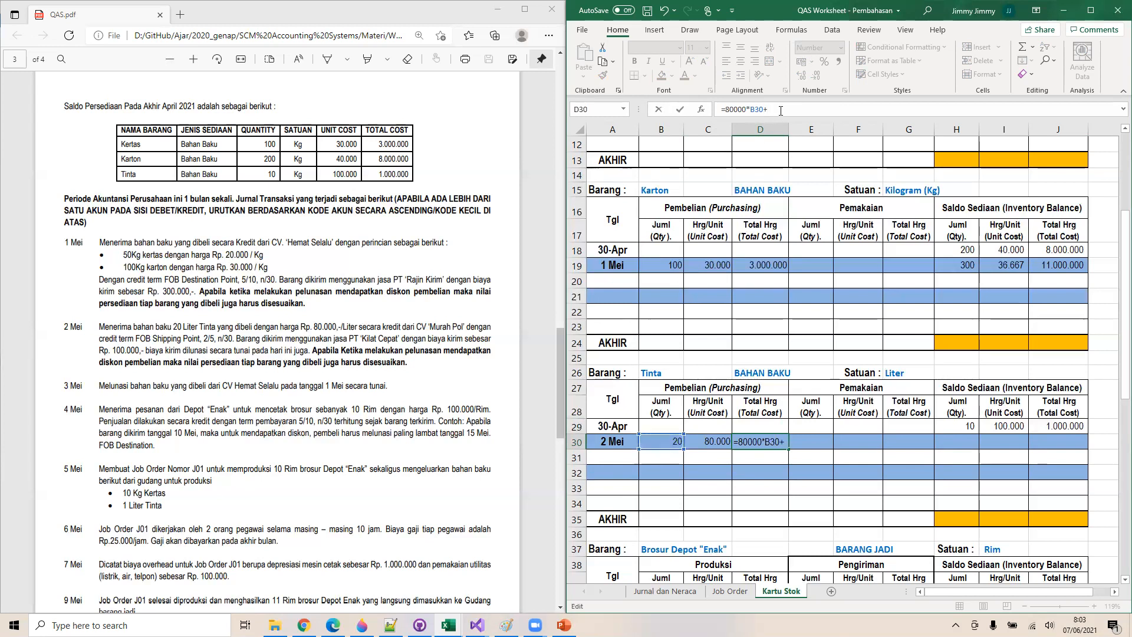
type("10000")
key("Return")
key("Up")
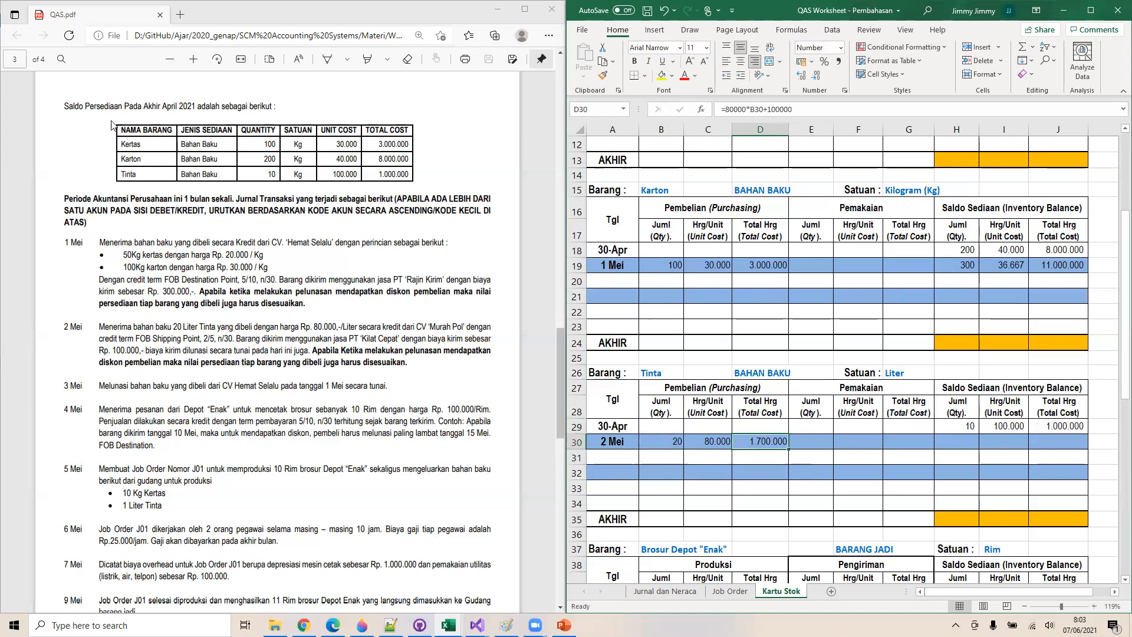
Calculate the 2 Mei Tinta unit cost in C30 by dividing total cost D30 by quantity B30
key("Left")
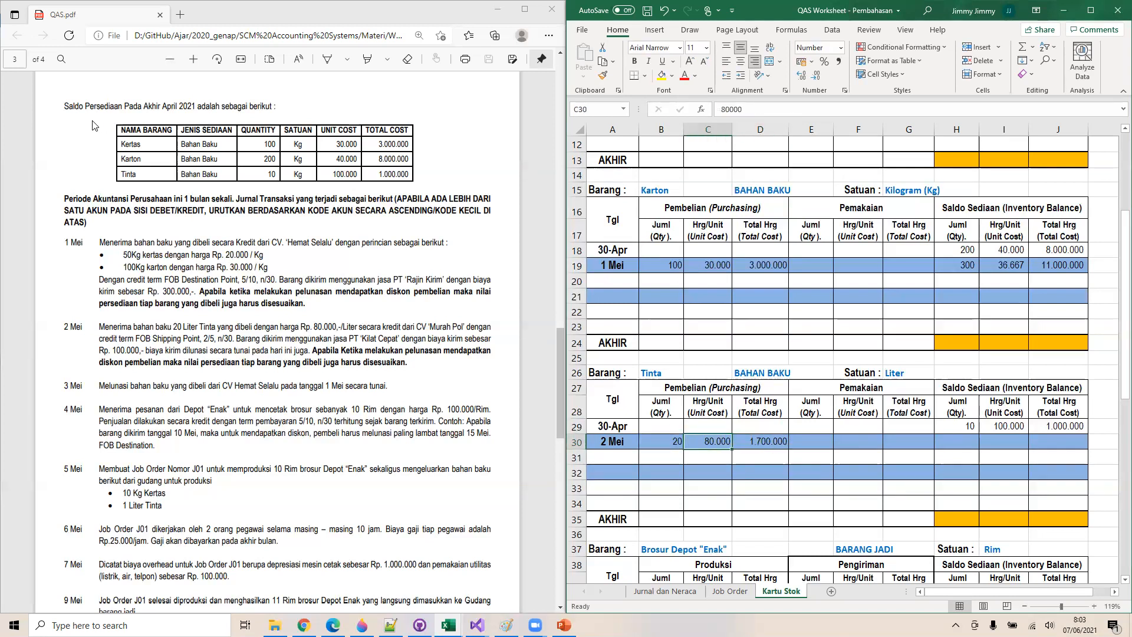
type("=")
key("Right")
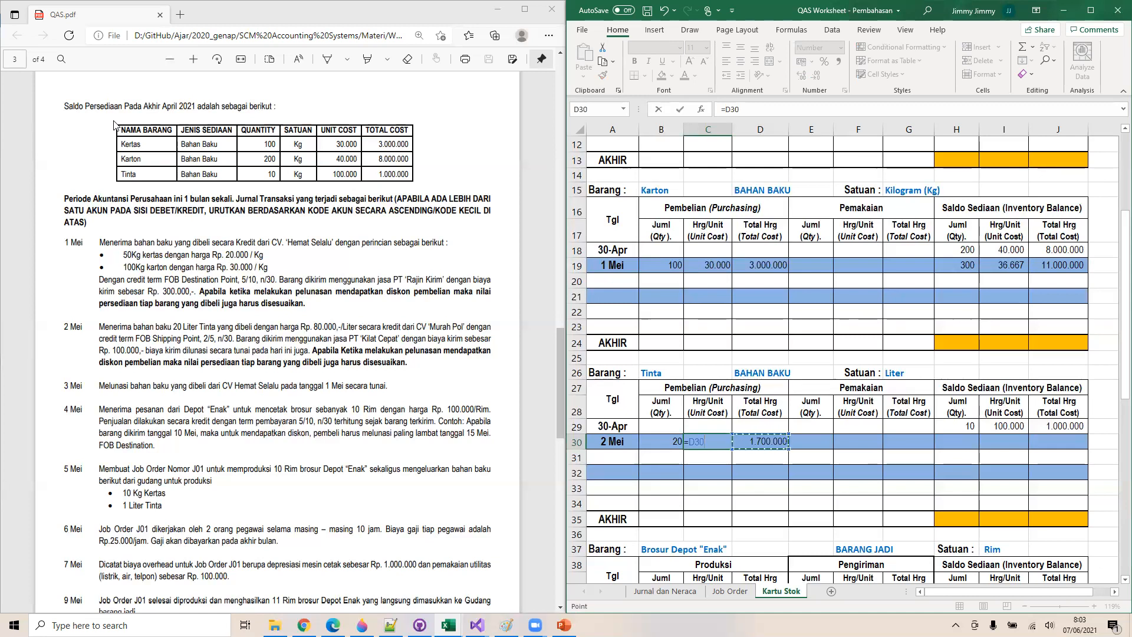
type("/")
key("Left")
key("Return")
key("Up")
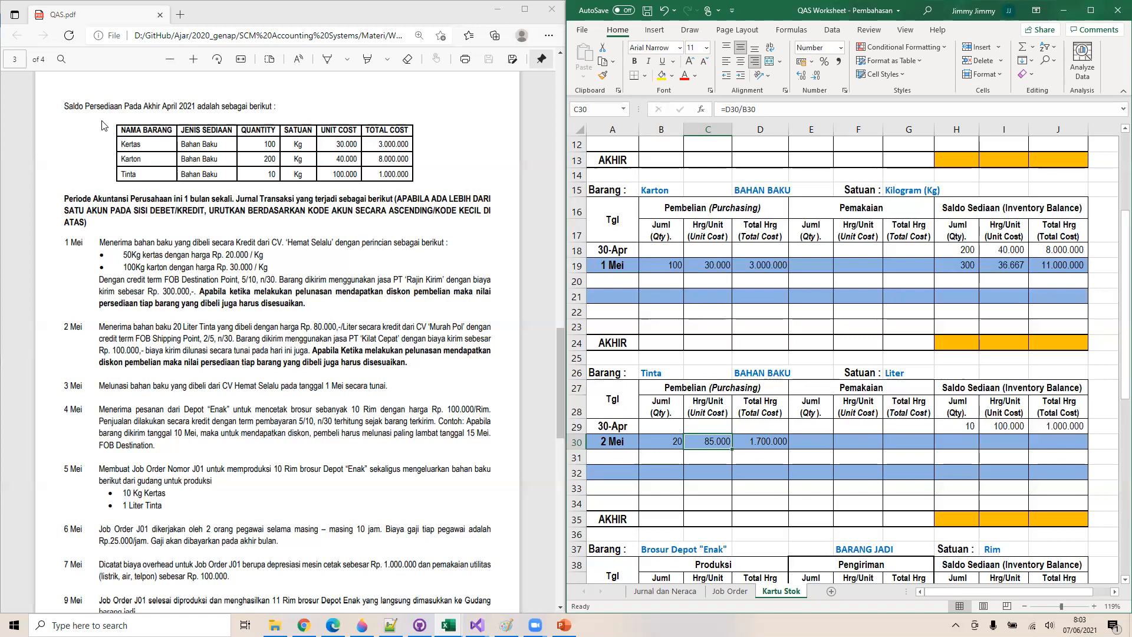
Copy Karton's 1 Mei balance formulas from H19:J19 to Tinta's 2 Mei balance in H30:J30, and save the workbook
key("Right")
key("Right")
key("Right")
key("Right")
key("Right")
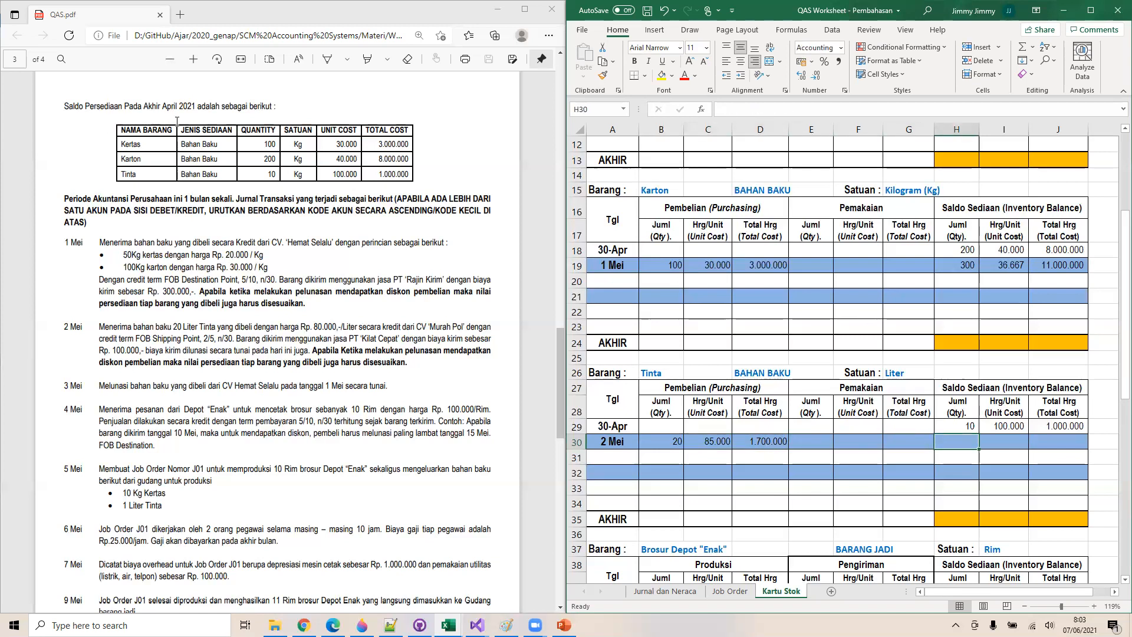
key("Up")
key("Up")
key("Up")
key("Up")
key("Up")
key("Up")
key("Up")
key("Up")
key("Up")
key("Up")
key("Up")
key("shift+Right")
key("shift+Right")
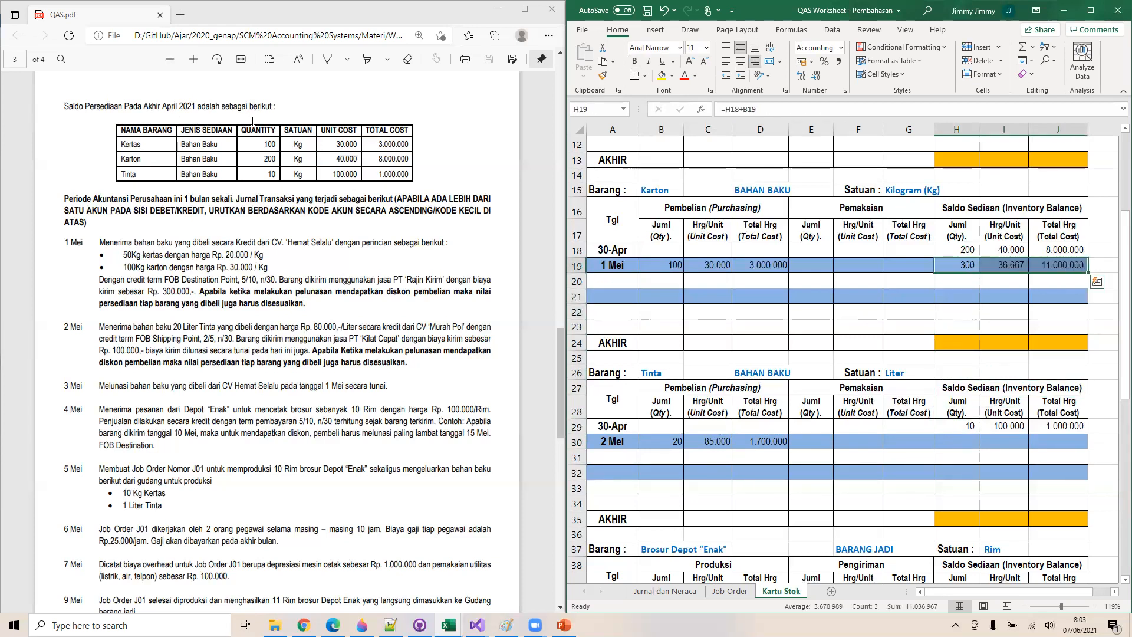
key("ctrl+c")
key("Down")
key("Down")
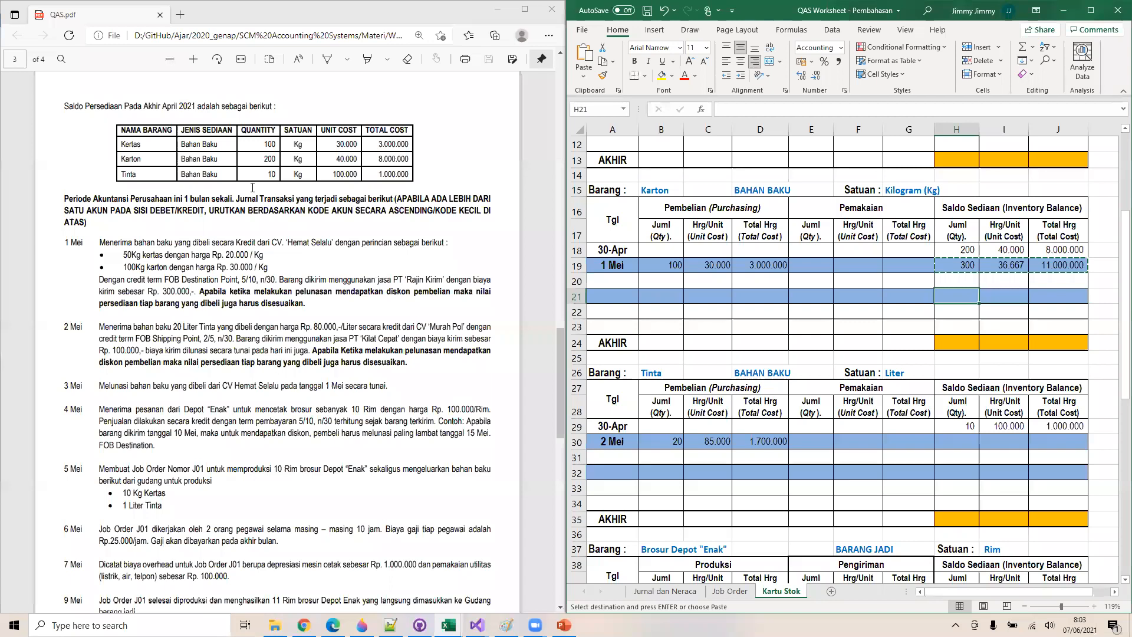
key("Down")
key("Down")
key("Down")
key("Down")
key("Down")
key("Down")
key("Down")
key("Down")
key("Down")
key("ctrl+v")
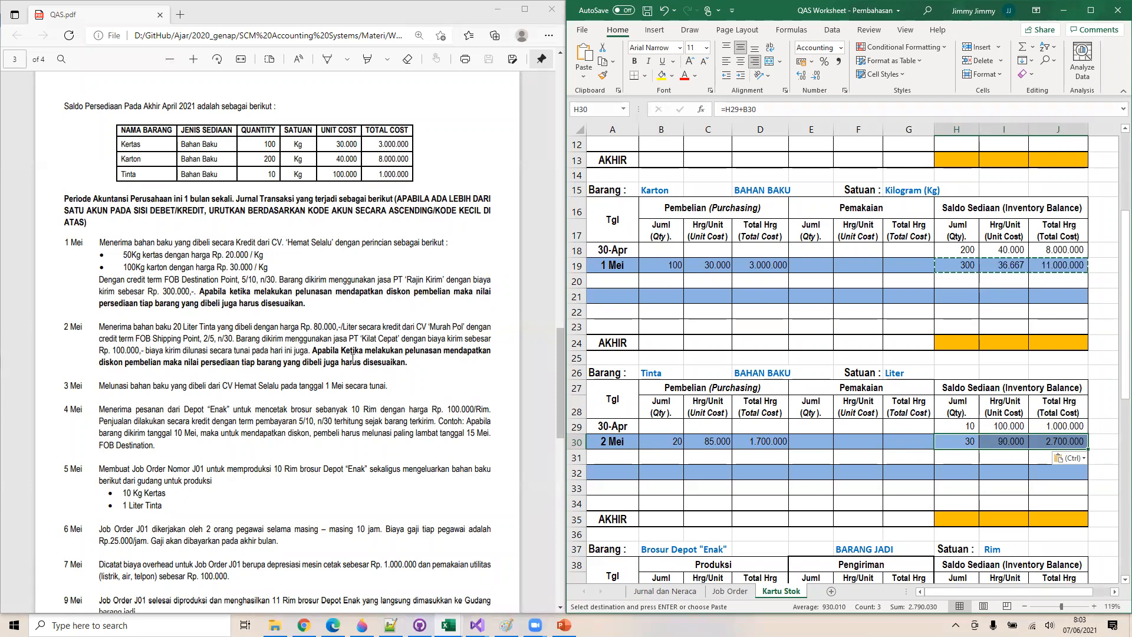
left_click(1036, 443)
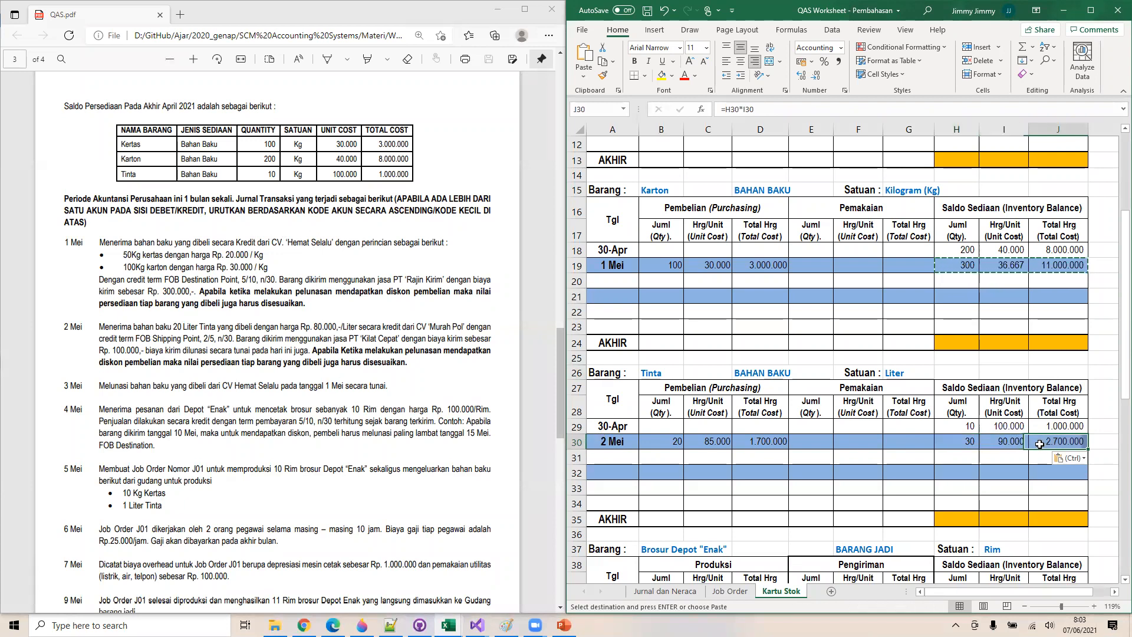
key("ctrl+s")
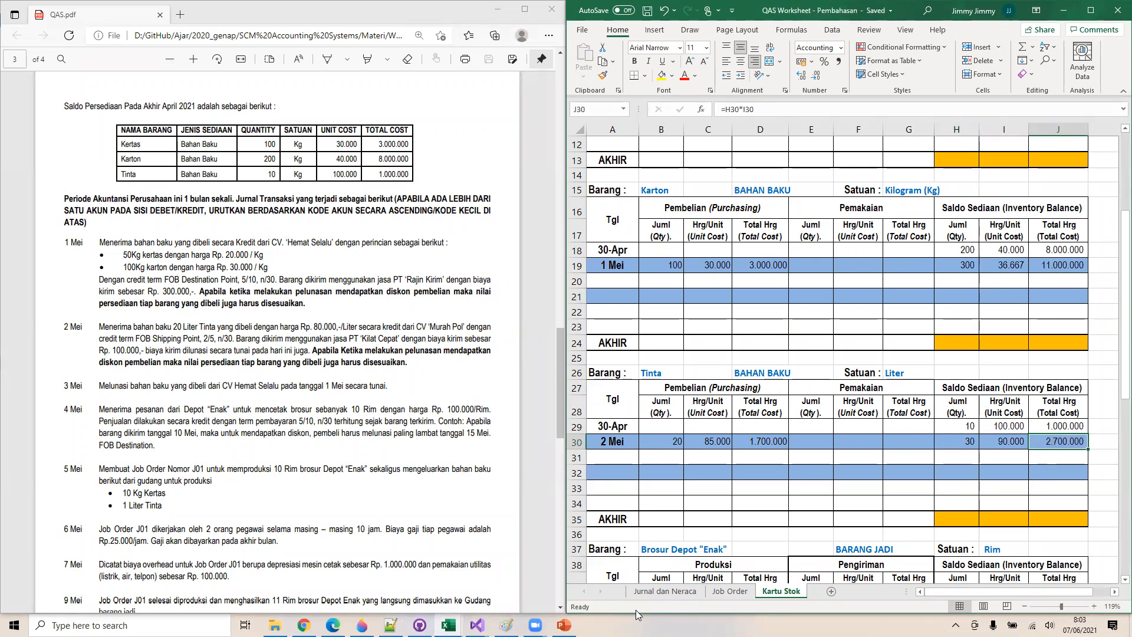
On the Jurnal dan Neraca sheet, set the 2 Mei purchase's debit account in C4 to 104 - Sediaan Bahan Baku
left_click(665, 591)
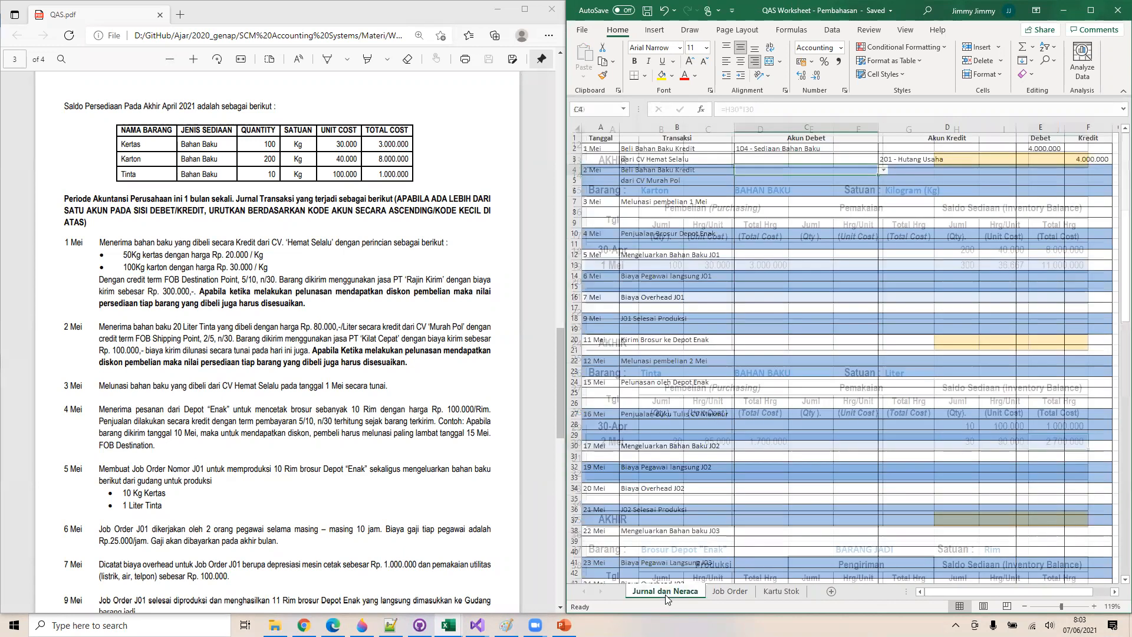
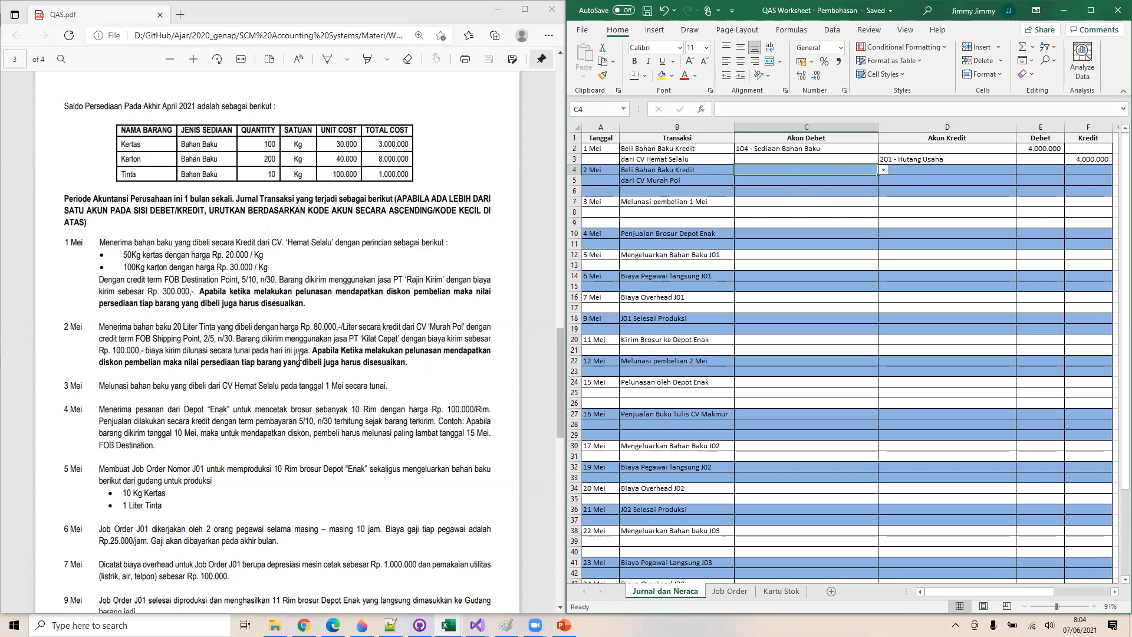
left_click_drag(114, 326, 222, 341)
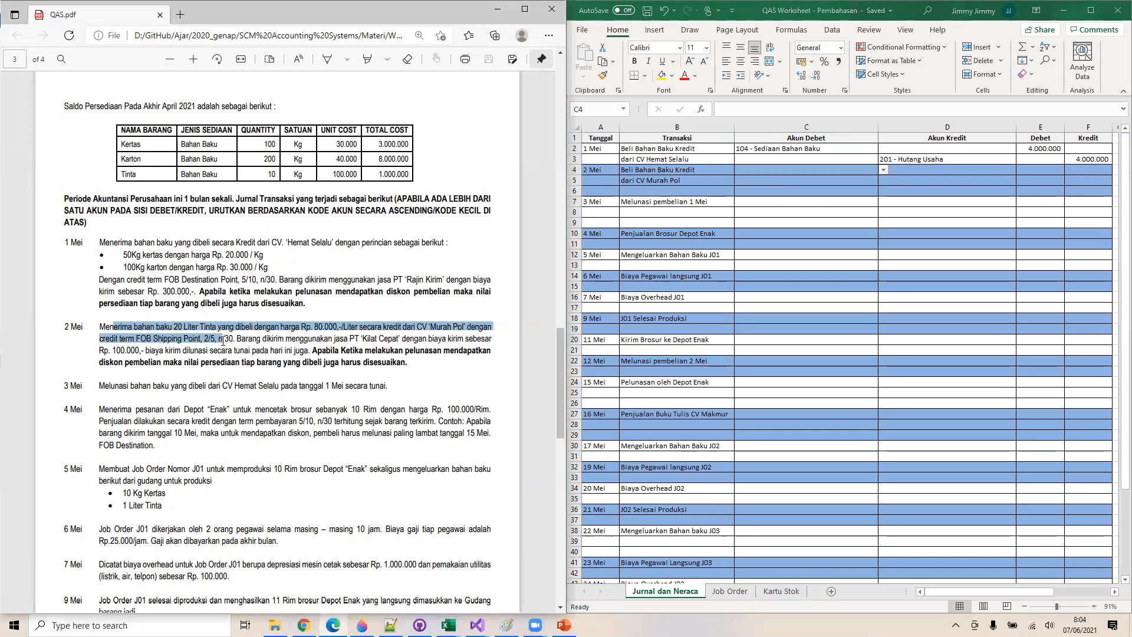
left_click_drag(222, 341, 232, 350)
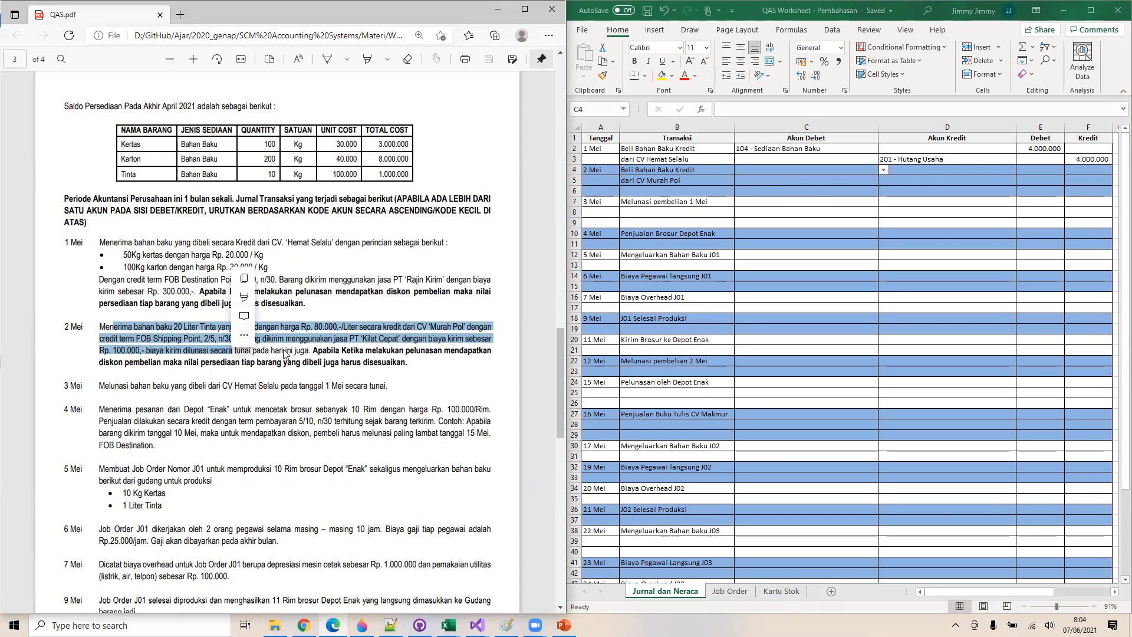
left_click(284, 351)
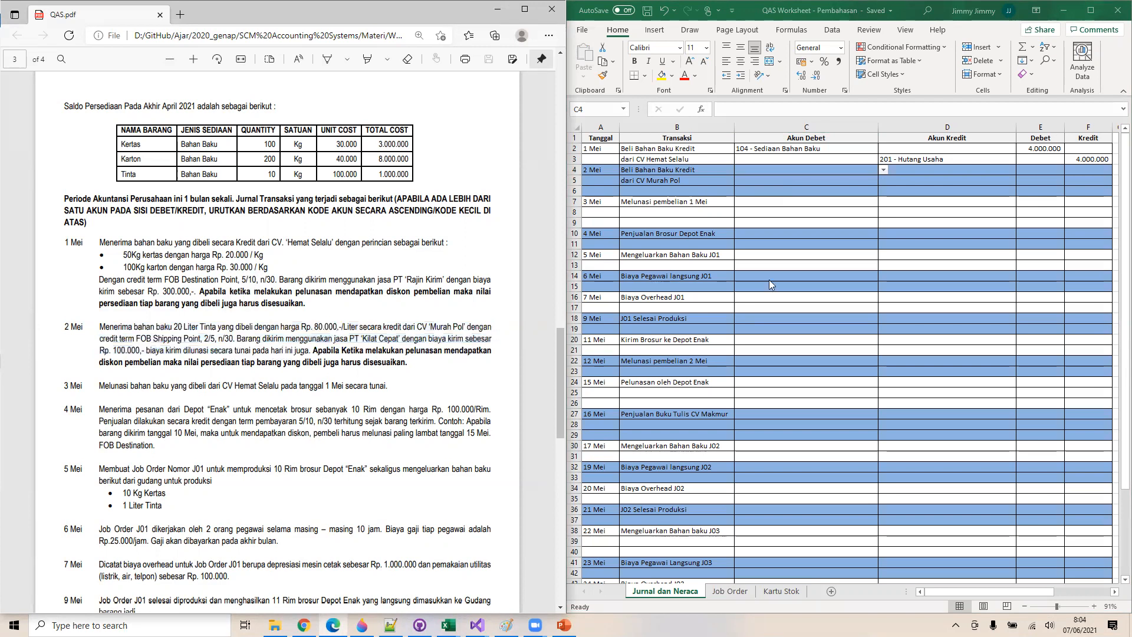
left_click(884, 170)
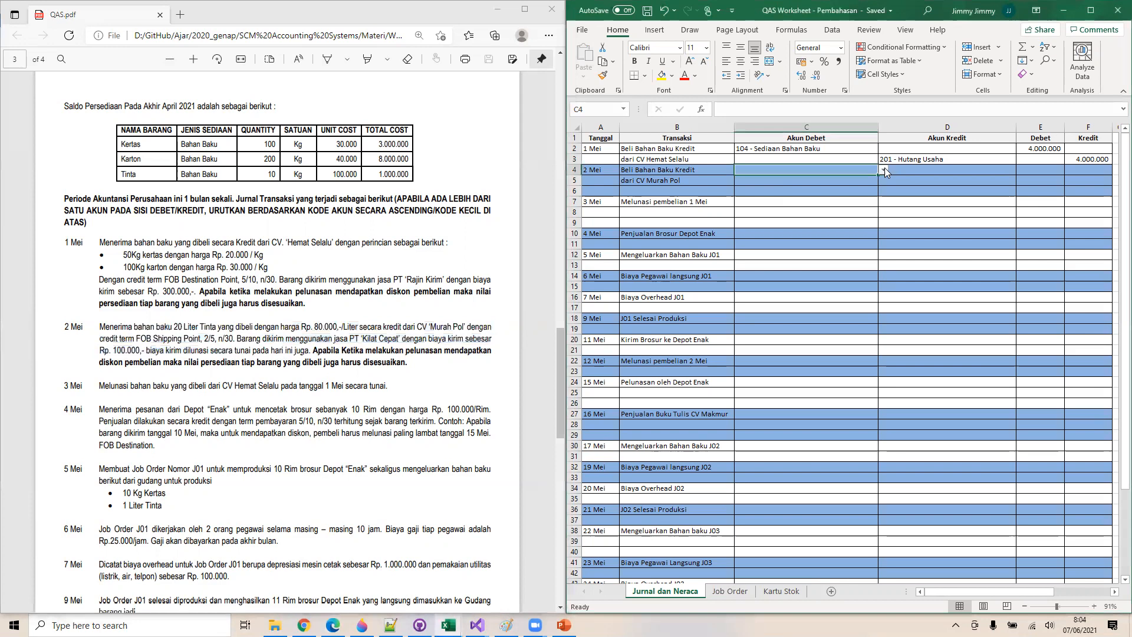
left_click(884, 169)
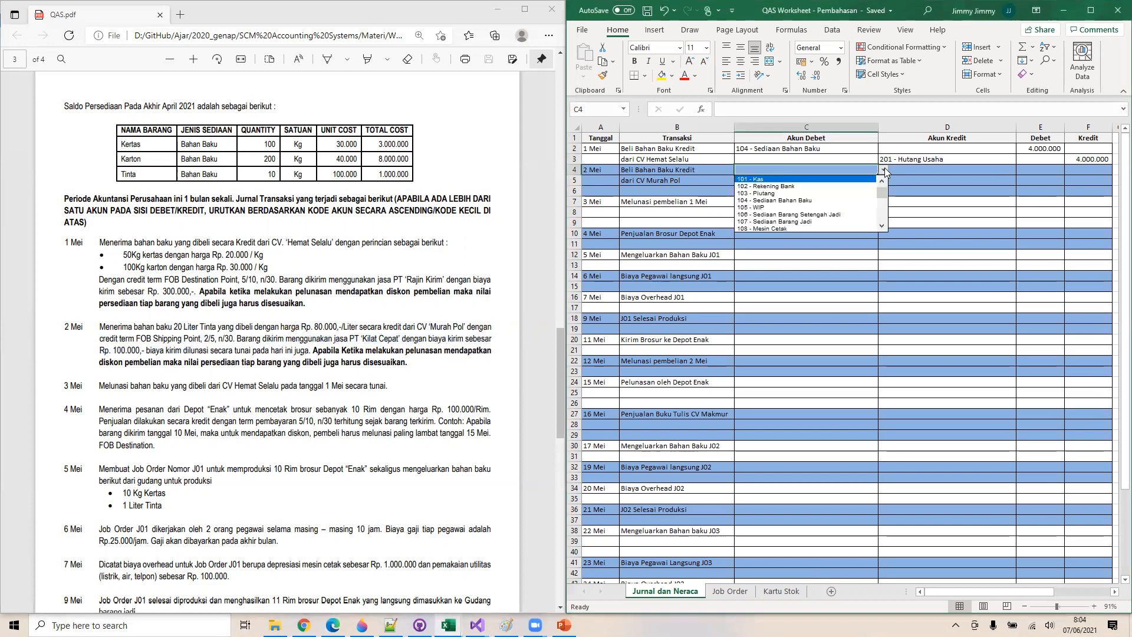
left_click(834, 201)
Link the 2 Mei debit amount in E4 to Tinta's purchase total in D30 on the Kartu Stok sheet
left_click(1051, 170)
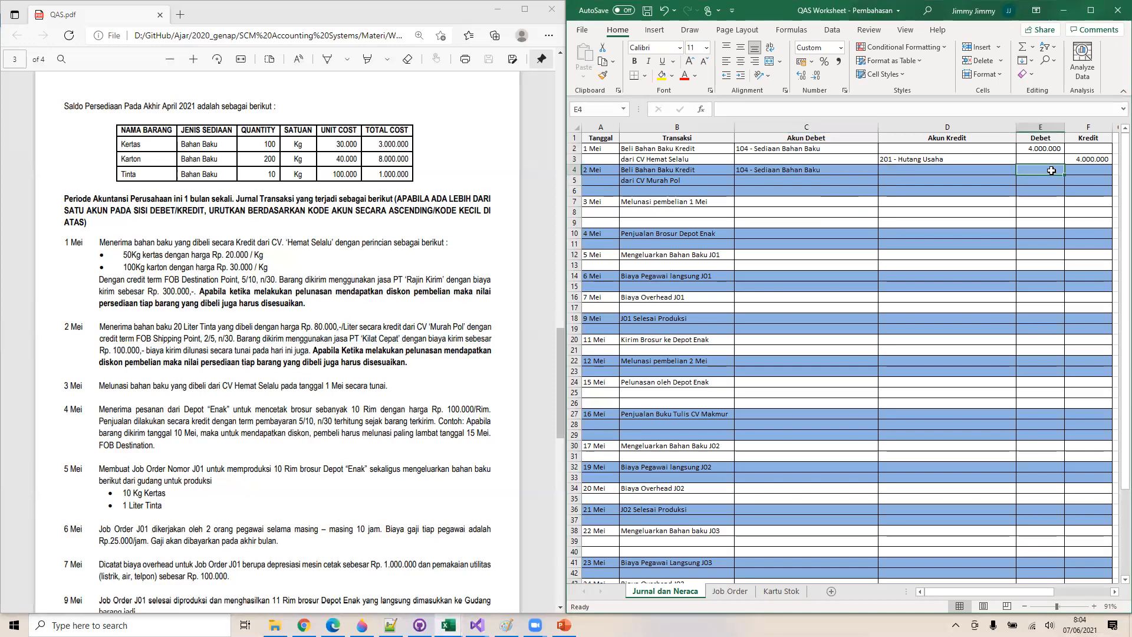
type("=")
left_click(785, 591)
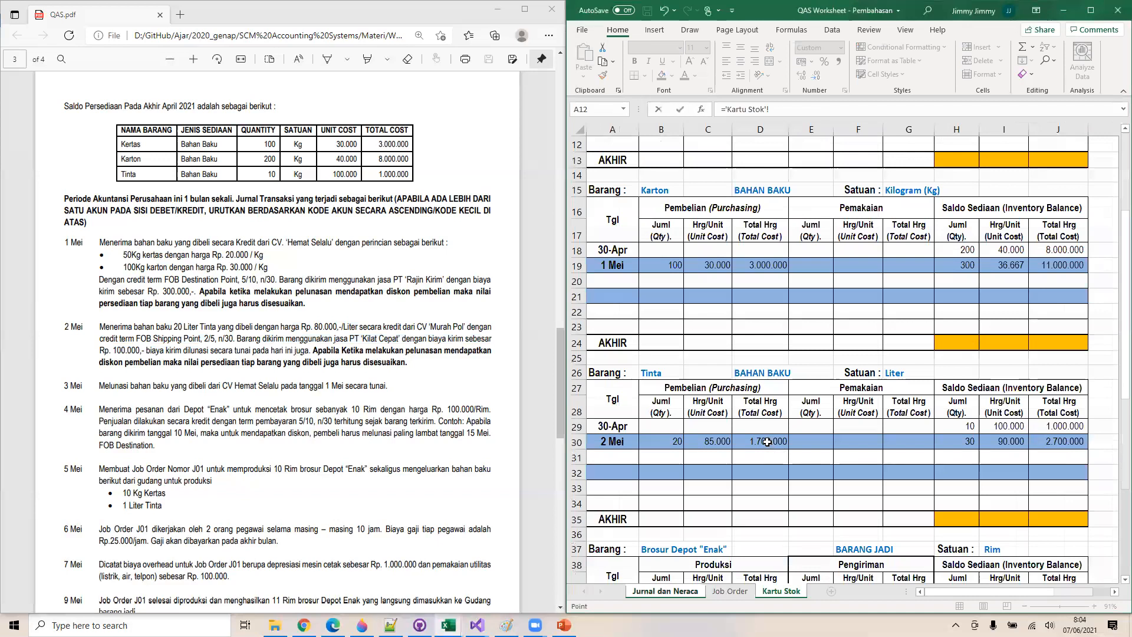
left_click(766, 442)
key("Return")
Record the 2 Mei shipping payment in row 5 with credit account 101 - Kas and credit amount 100.000
left_click(996, 181)
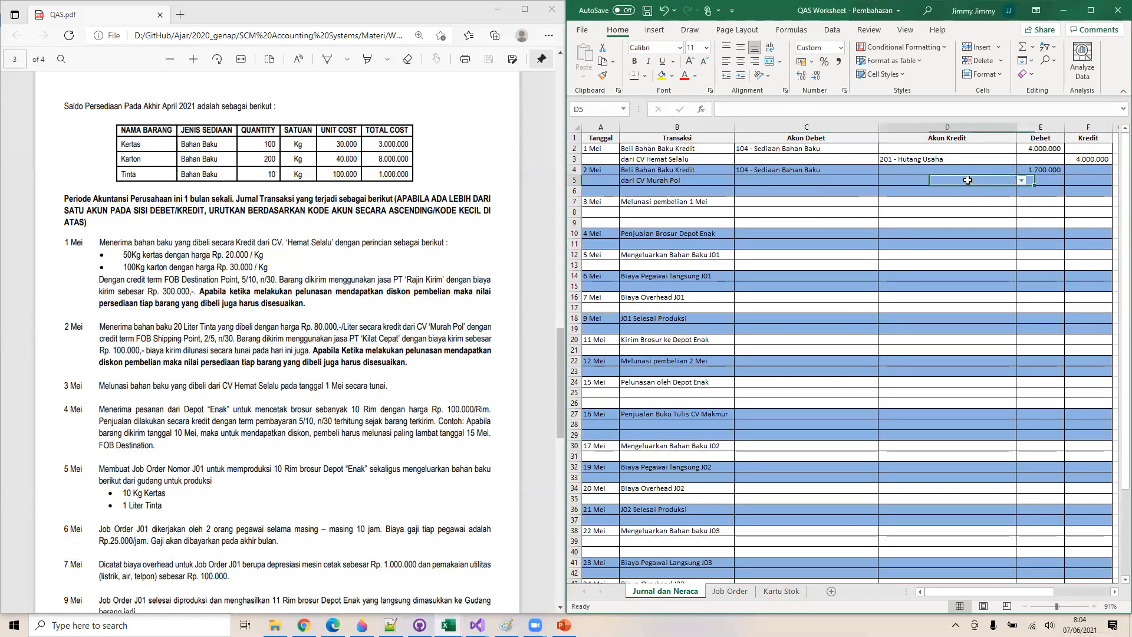
left_click(1020, 180)
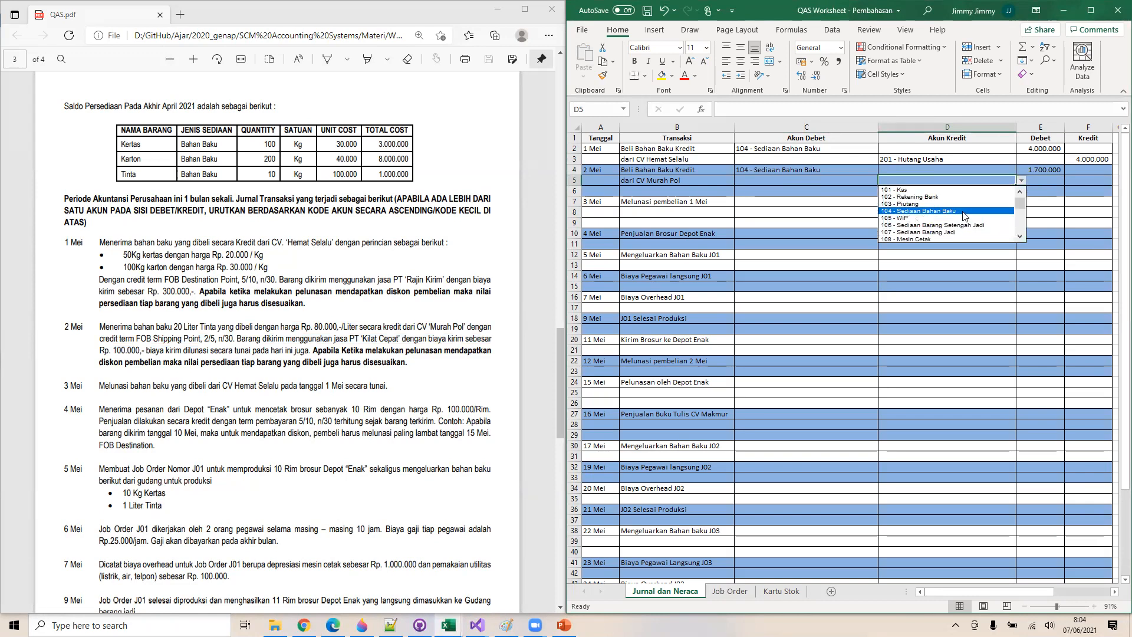
left_click(1019, 238)
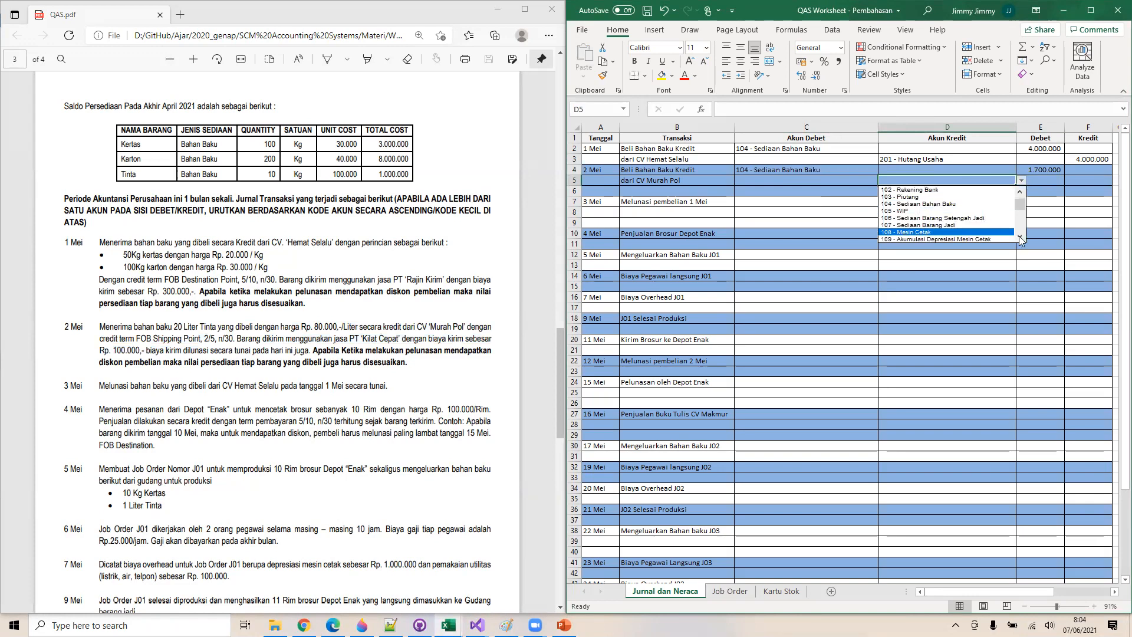
left_click(1019, 237)
left_click(1019, 237)
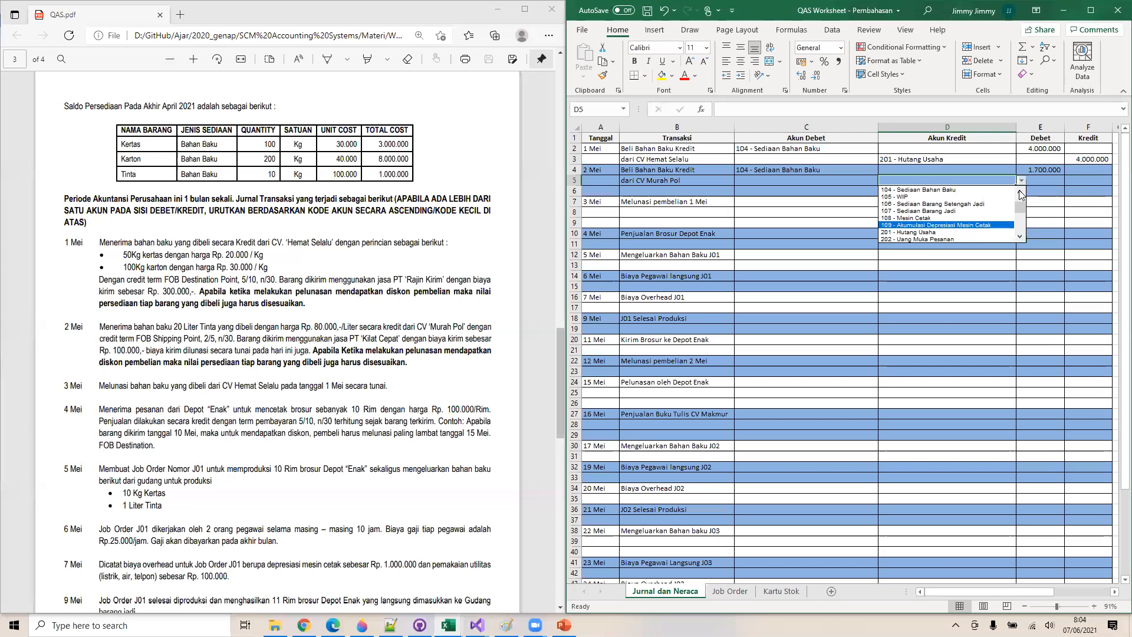
scroll(963, 188, "up", 1)
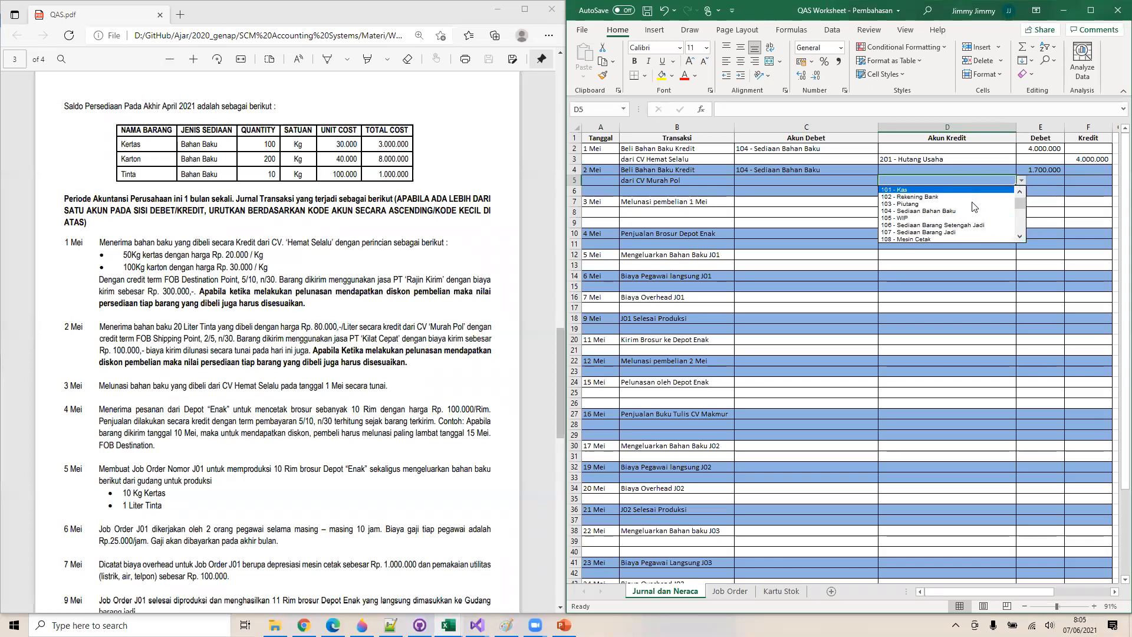
key("Return")
left_click(1083, 182)
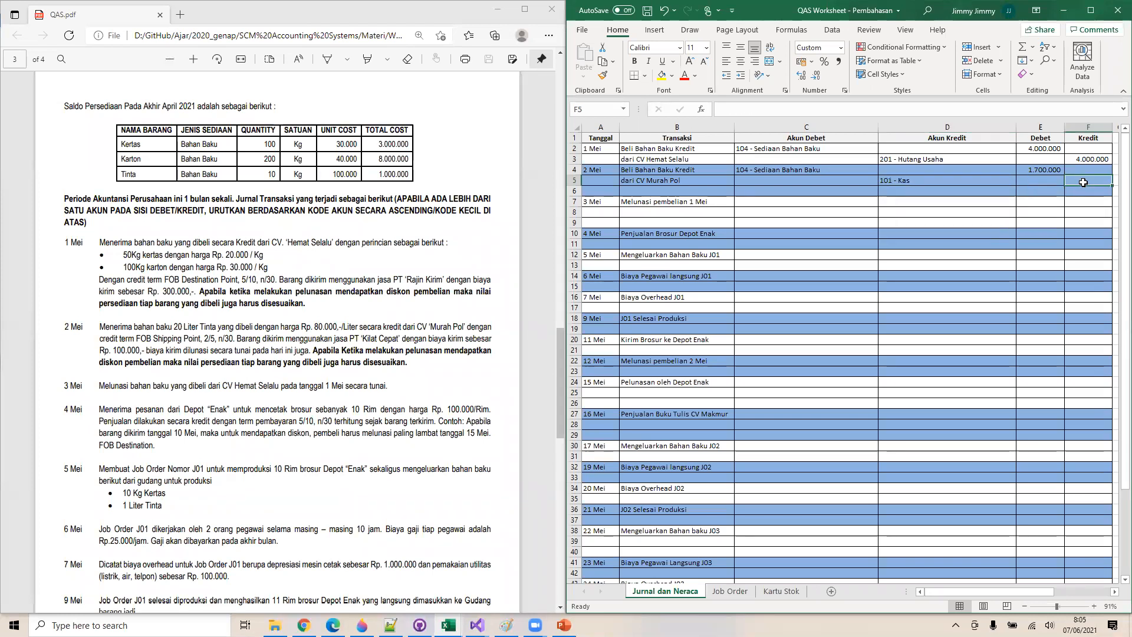
type("100")
key("Return")
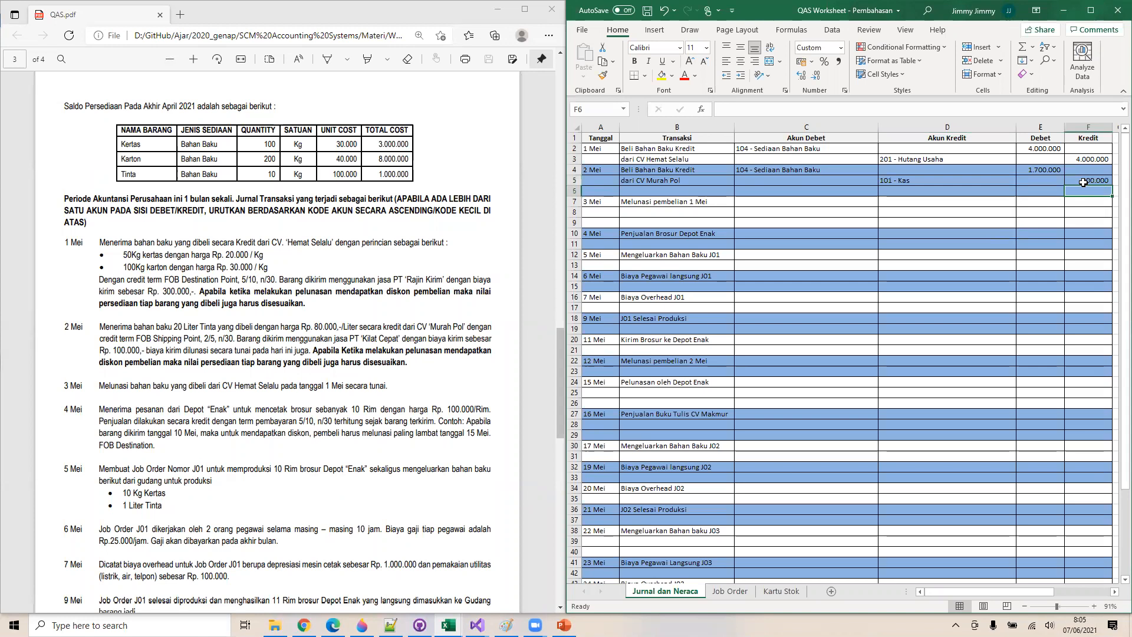
Set the 2 Mei purchase's second credit account in D6 to 201 - Hutang Usaha
left_click(996, 190)
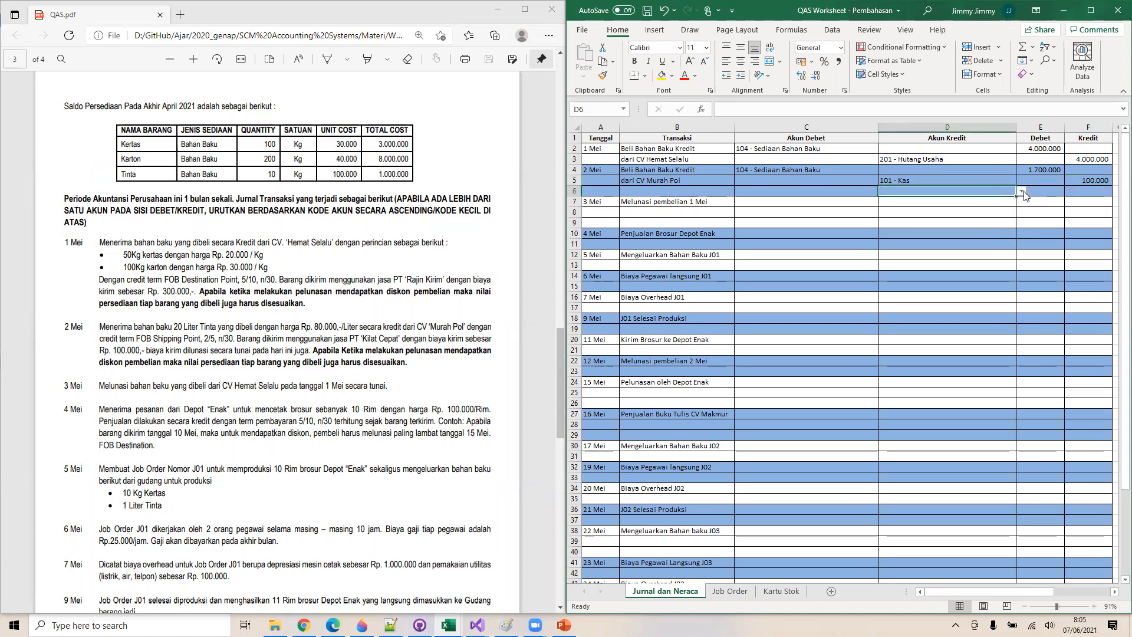
left_click(1021, 191)
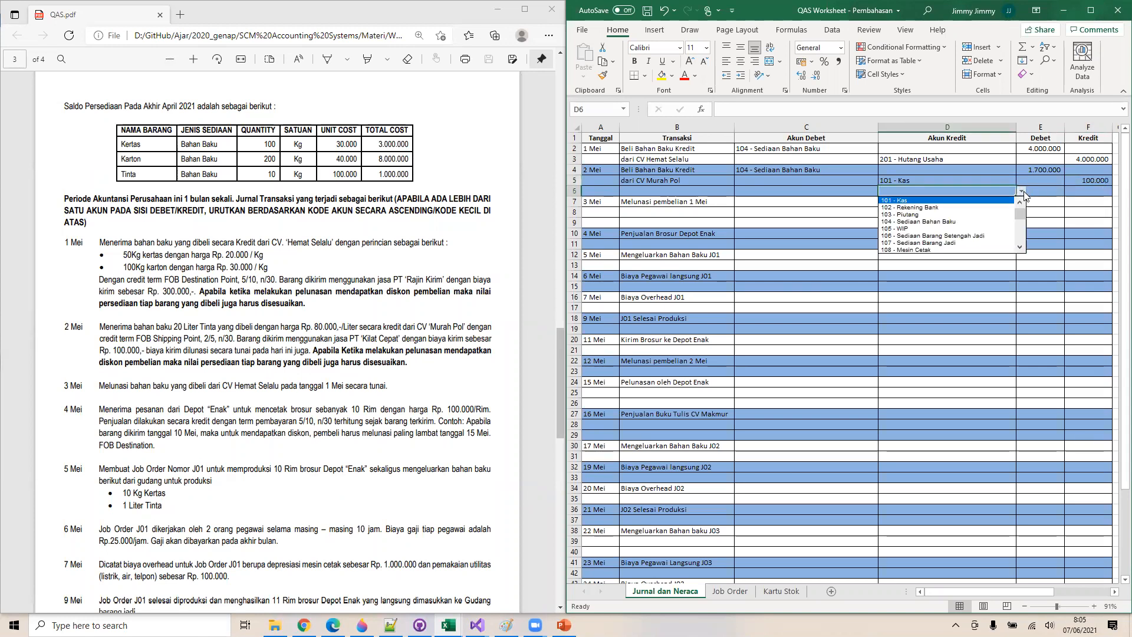
left_click(1019, 248)
left_click(1019, 248)
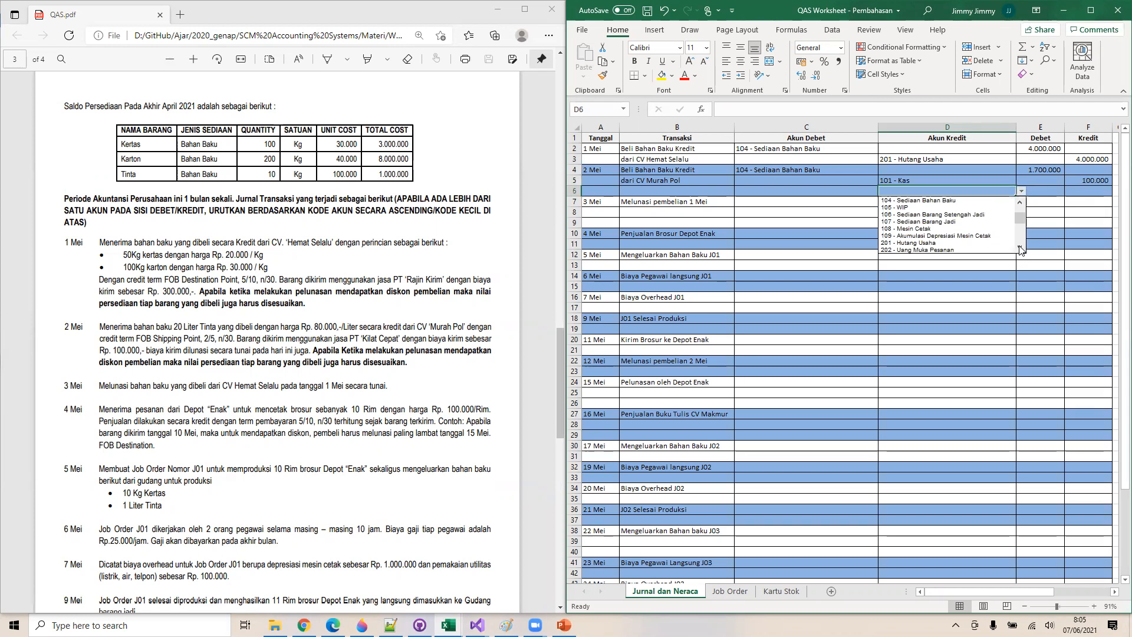
left_click(960, 241)
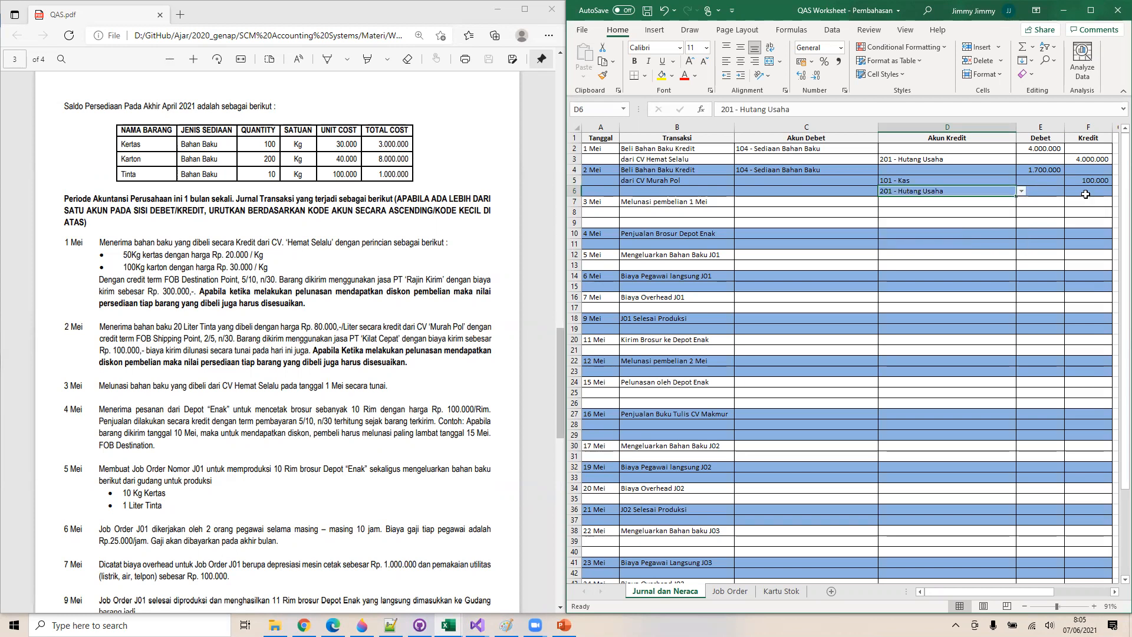
Calculate the Hutang Usaha credit amount in F6 as debit E4 minus the cash credit in F5
left_click(1086, 192)
type("=")
left_click(1040, 169)
type("-")
key("Up")
key("Return")
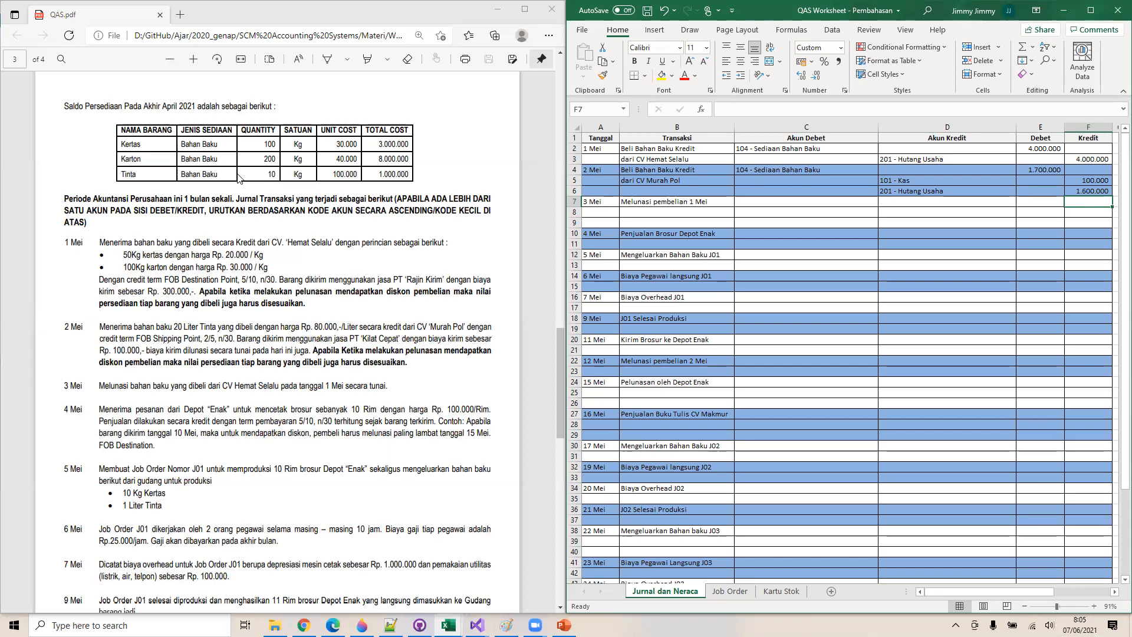
Select the 3 Mei transaction text about paying off the CV Hemat Selalu purchase in QAS.pdf
left_click_drag(105, 385, 389, 384)
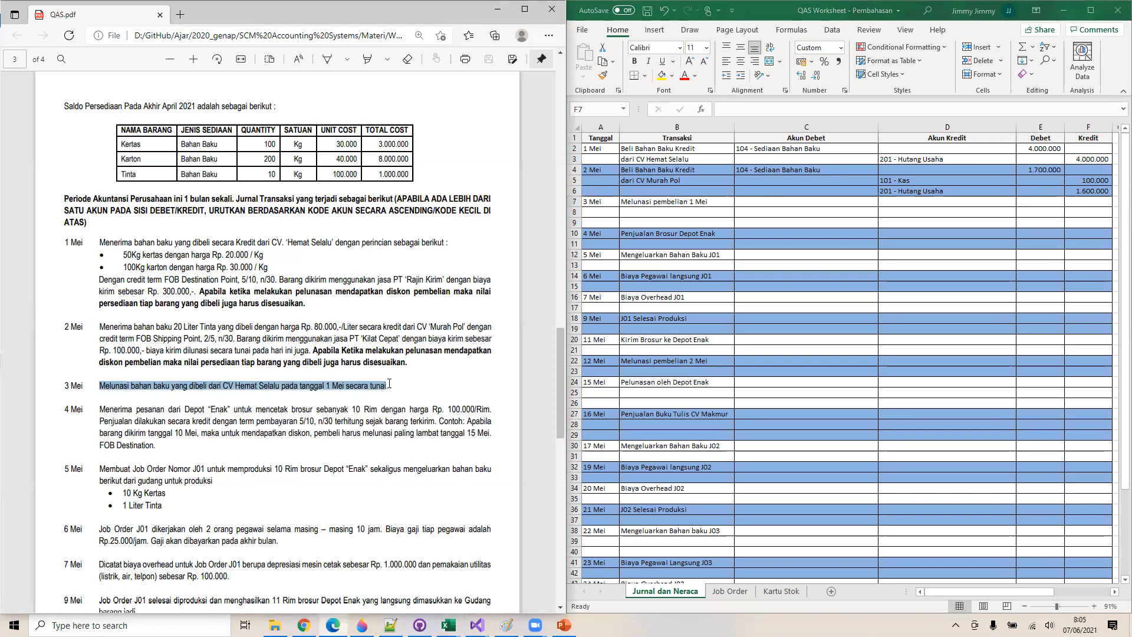
left_click_drag(389, 382, 389, 387)
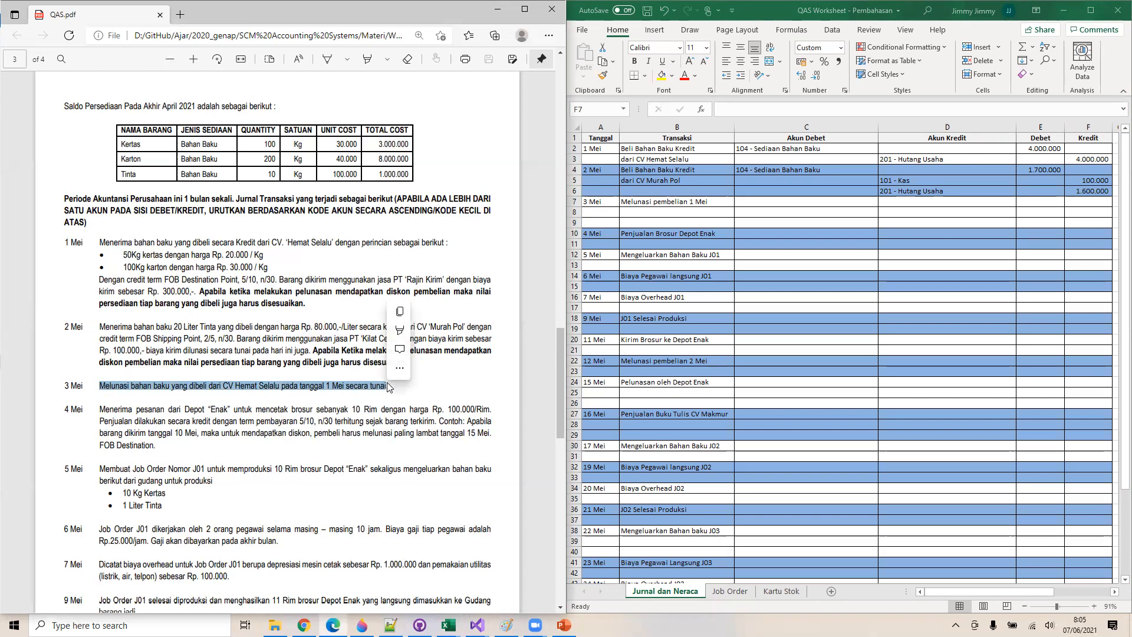
Set the debit account of the 3 Mei payment in C7 to 201 - Hutang Usaha
left_click(210, 279)
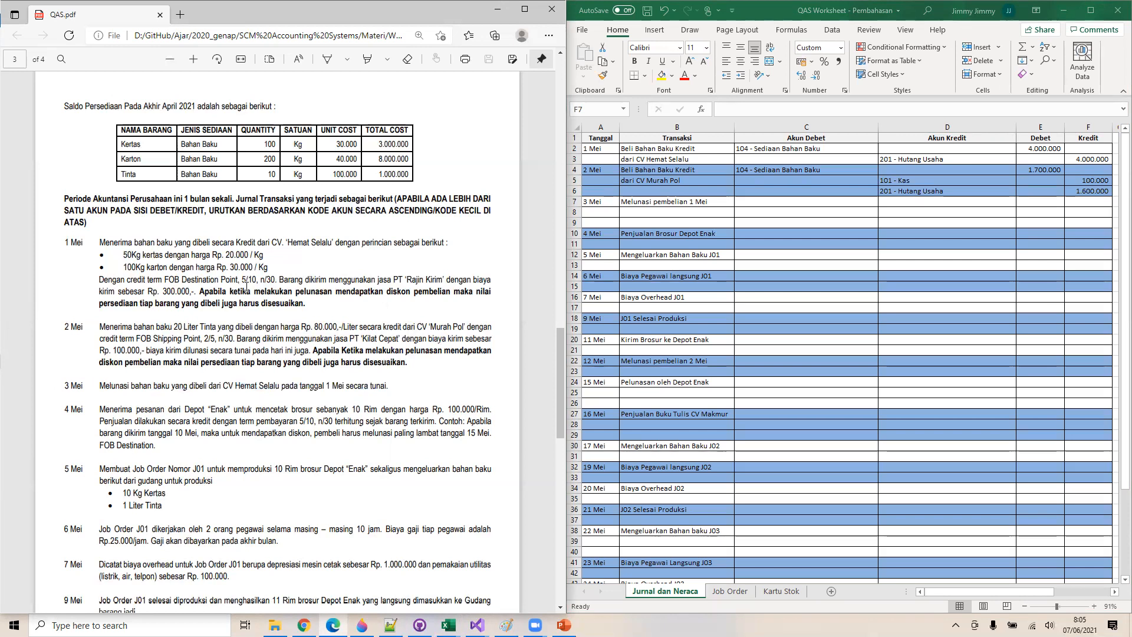
left_click(821, 203)
left_click(821, 203)
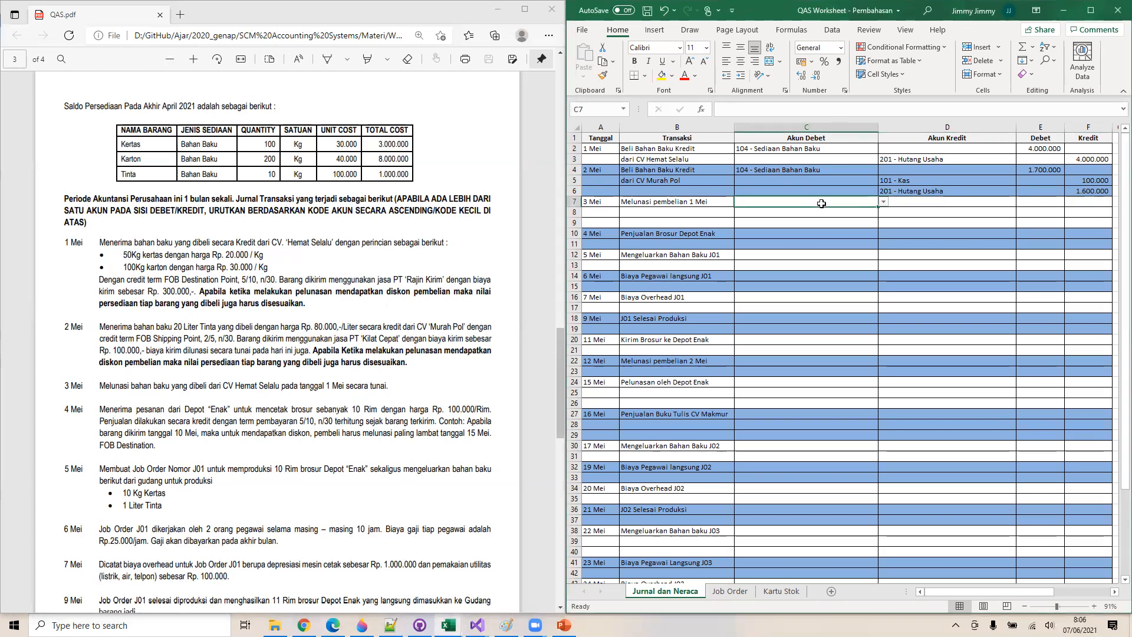
left_click(883, 202)
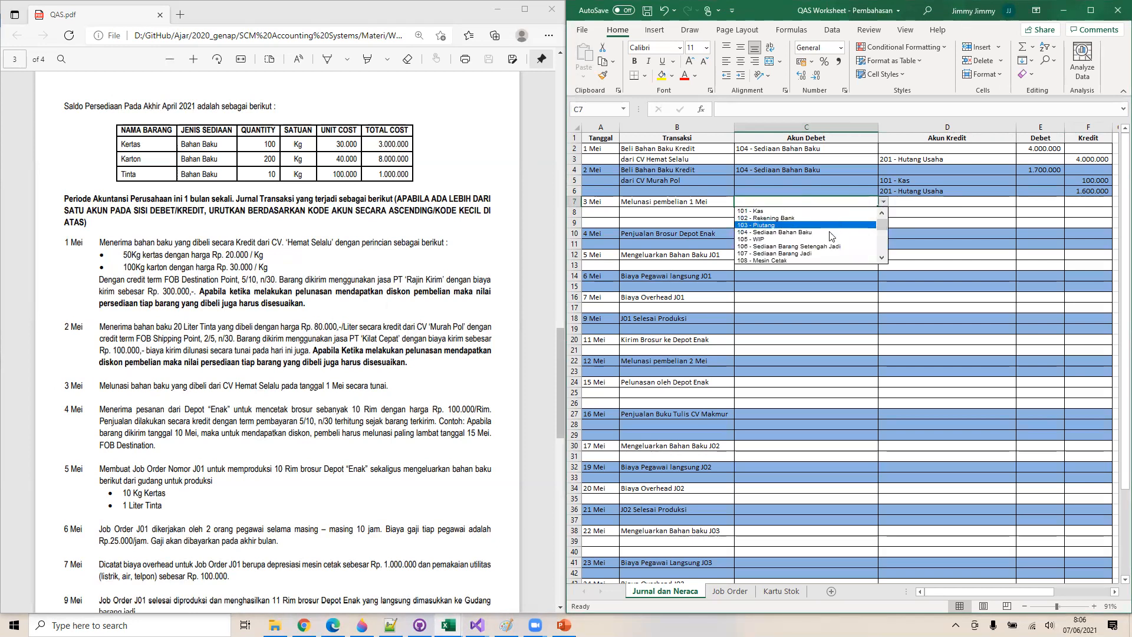
left_click(883, 257)
left_click(883, 258)
left_click(848, 260)
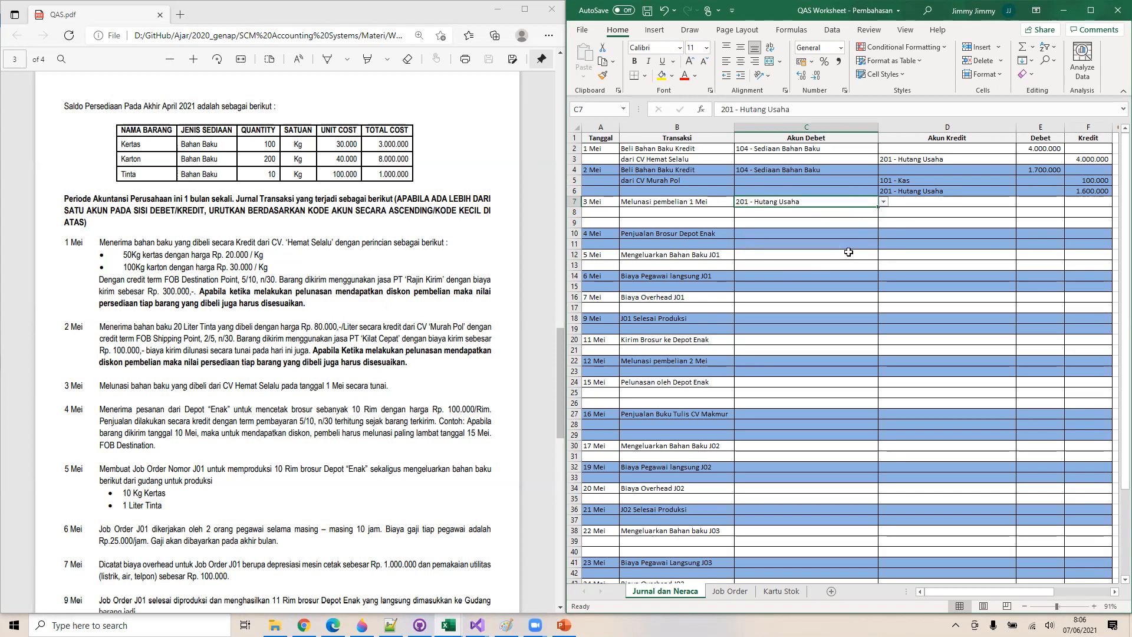
Link the 3 Mei debit amount in E7 to the 1 Mei Hutang Usaha credit in F3
left_click(1046, 209)
double_click(1046, 208)
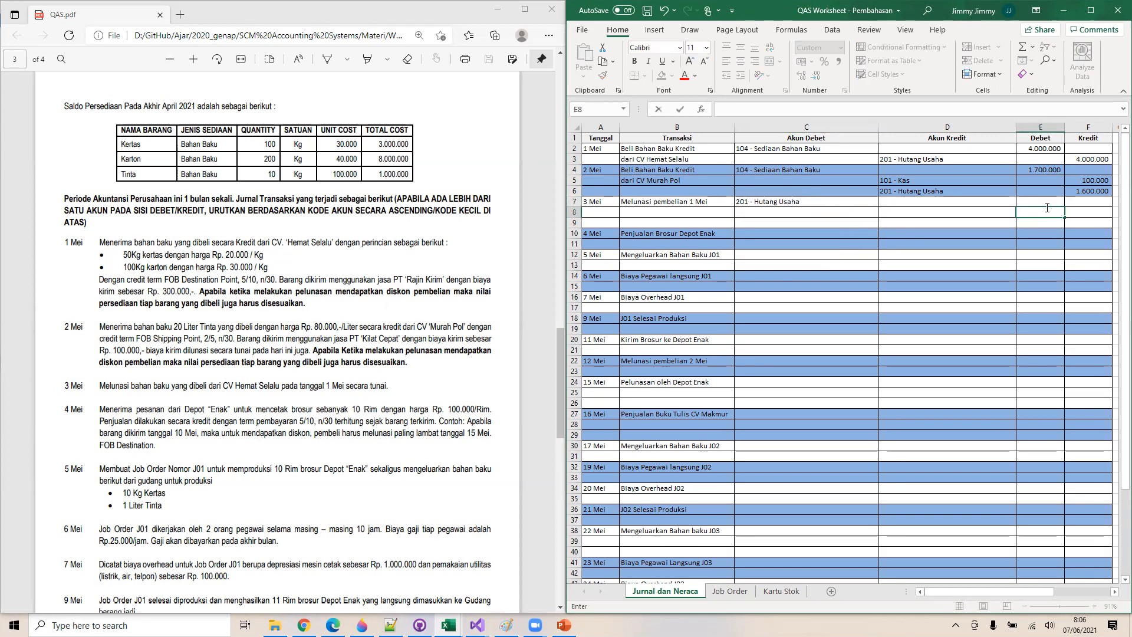
left_click(1047, 204)
type("=")
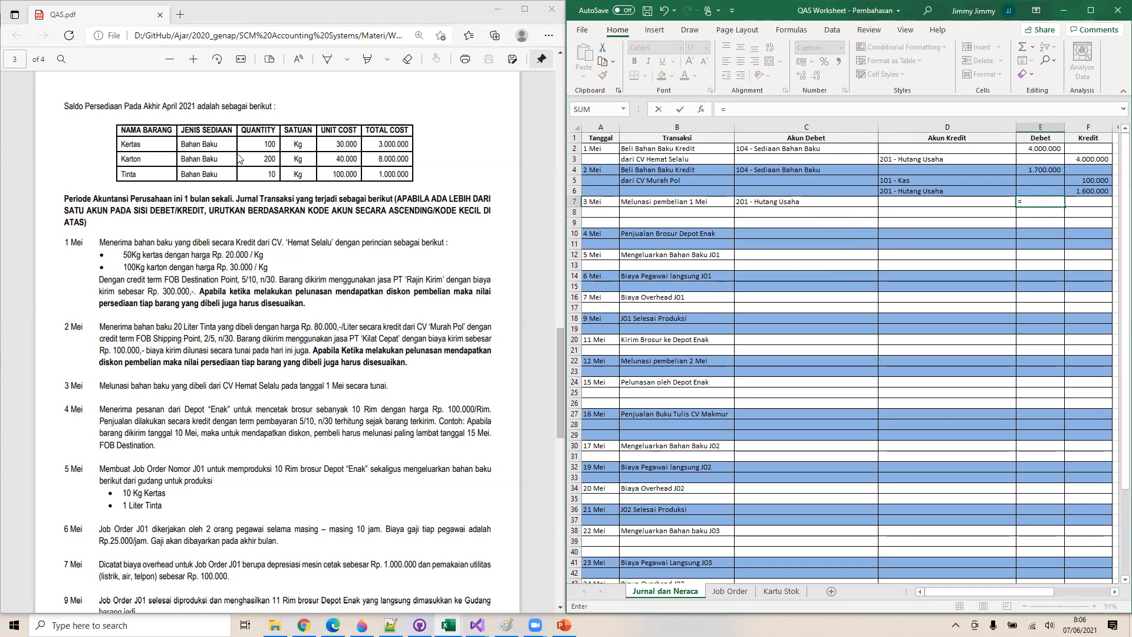
left_click(1096, 158)
key("Return")
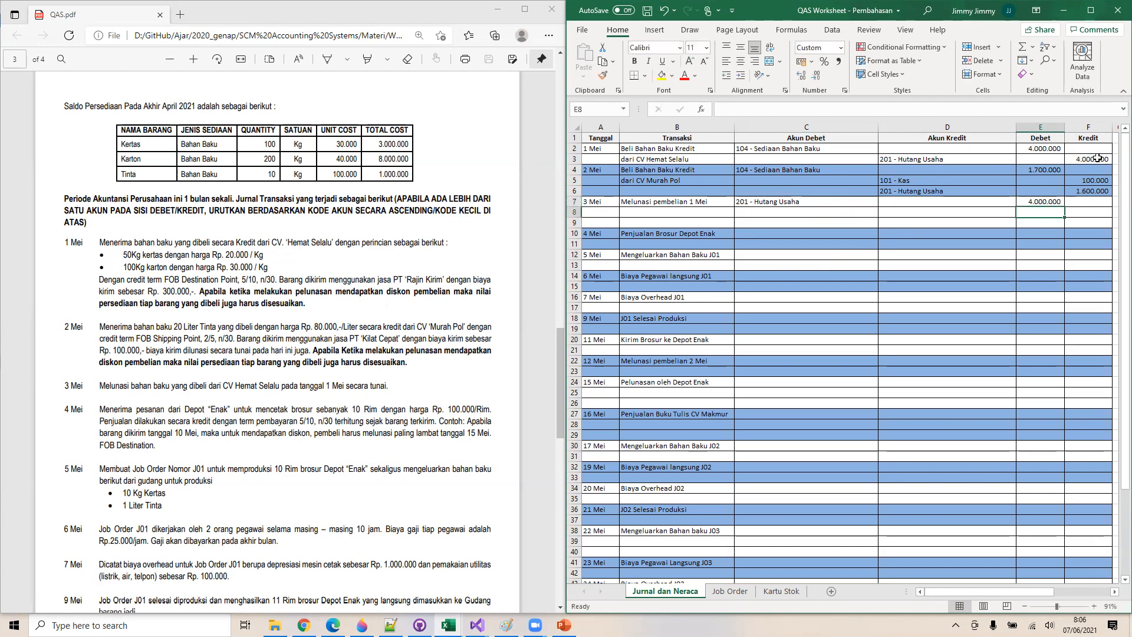
Set the 3 Mei payment's first credit account in D8 to 101 - Kas
key("Left")
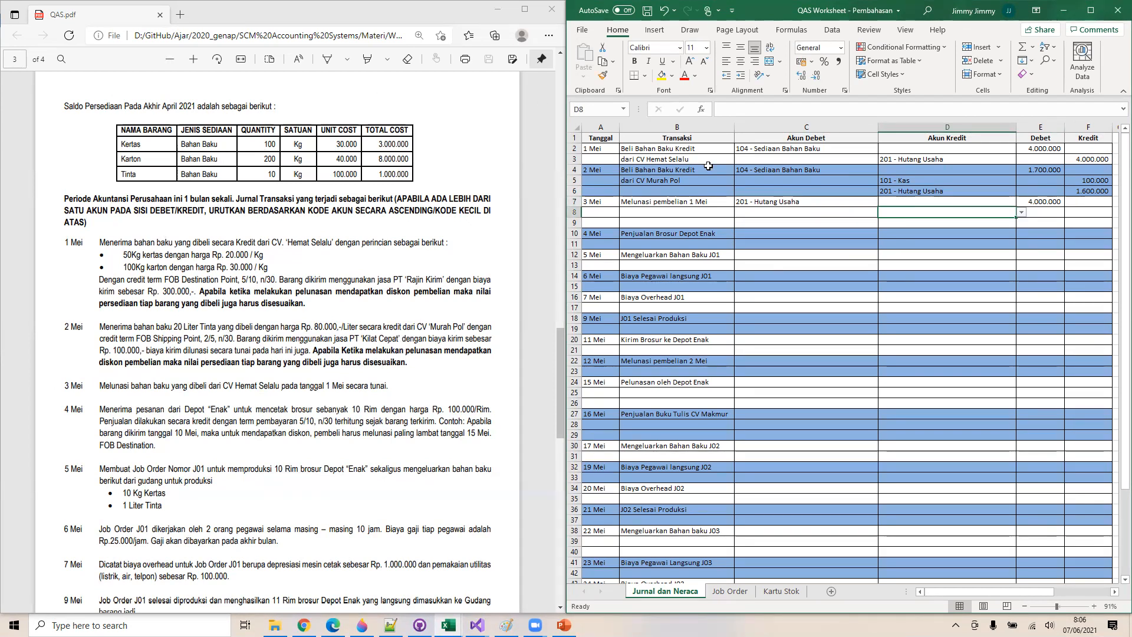
left_click(1021, 213)
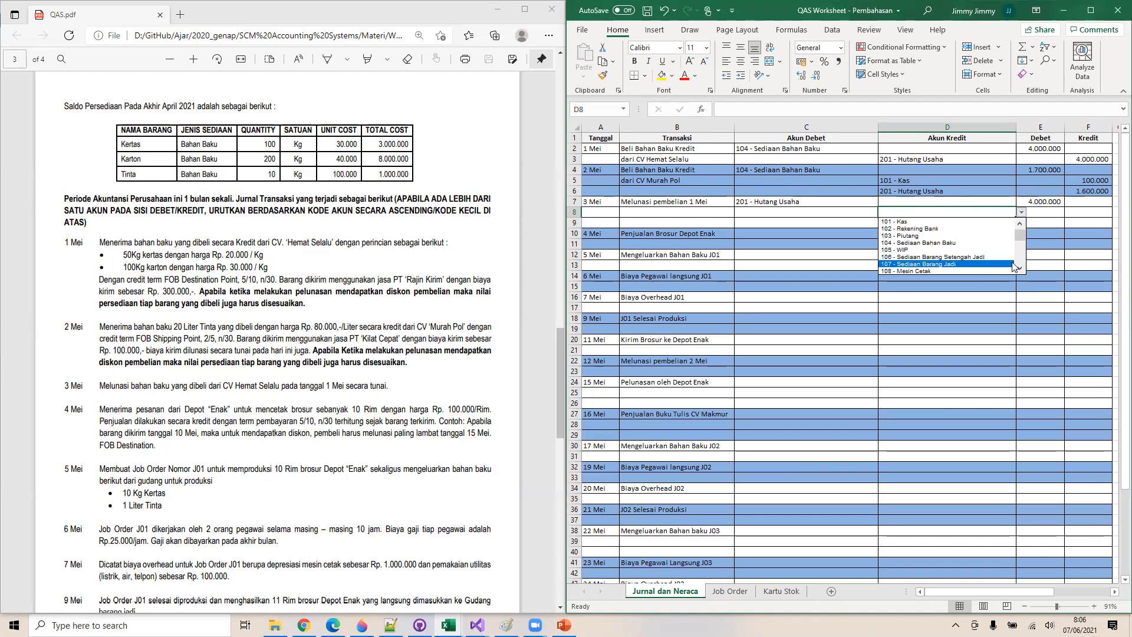
scroll(1020, 270, "down", 4)
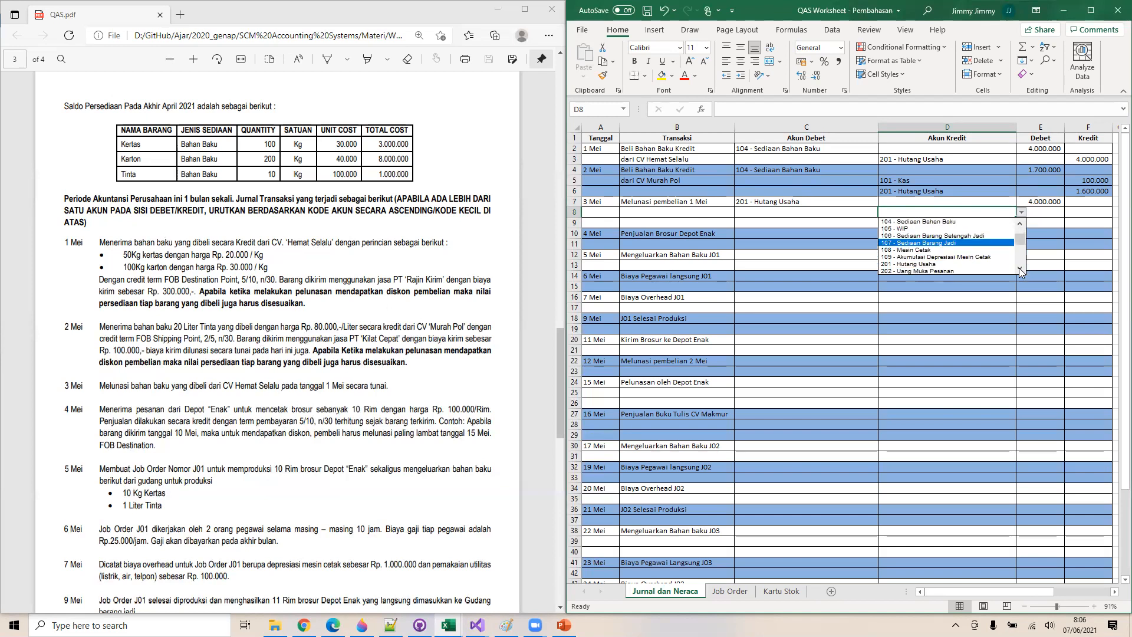
left_click(1020, 223)
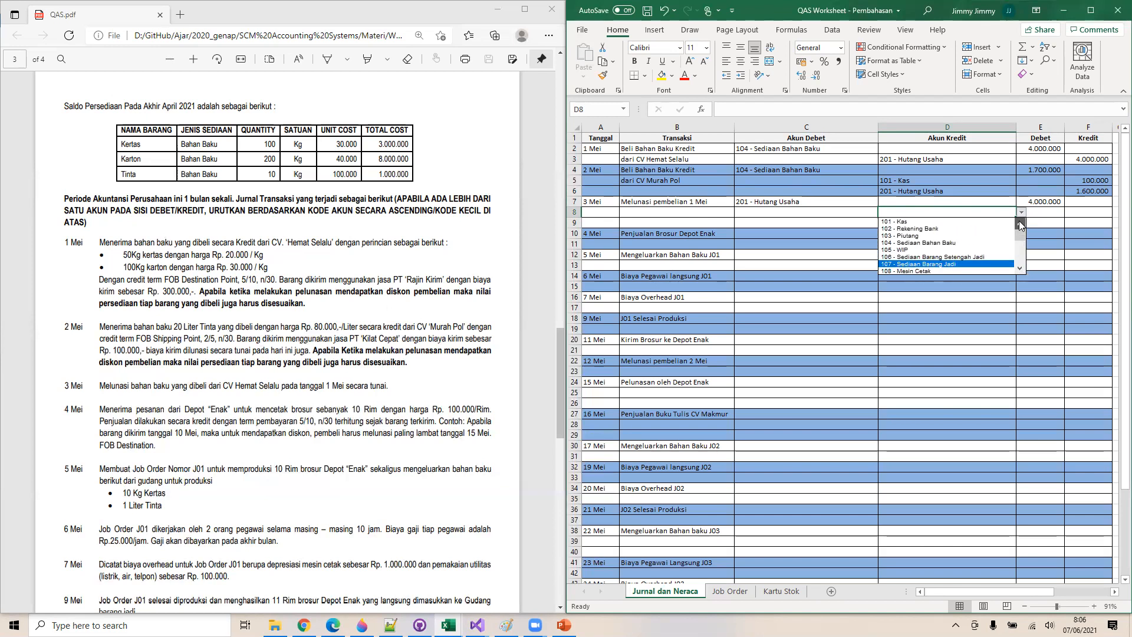
left_click(975, 221)
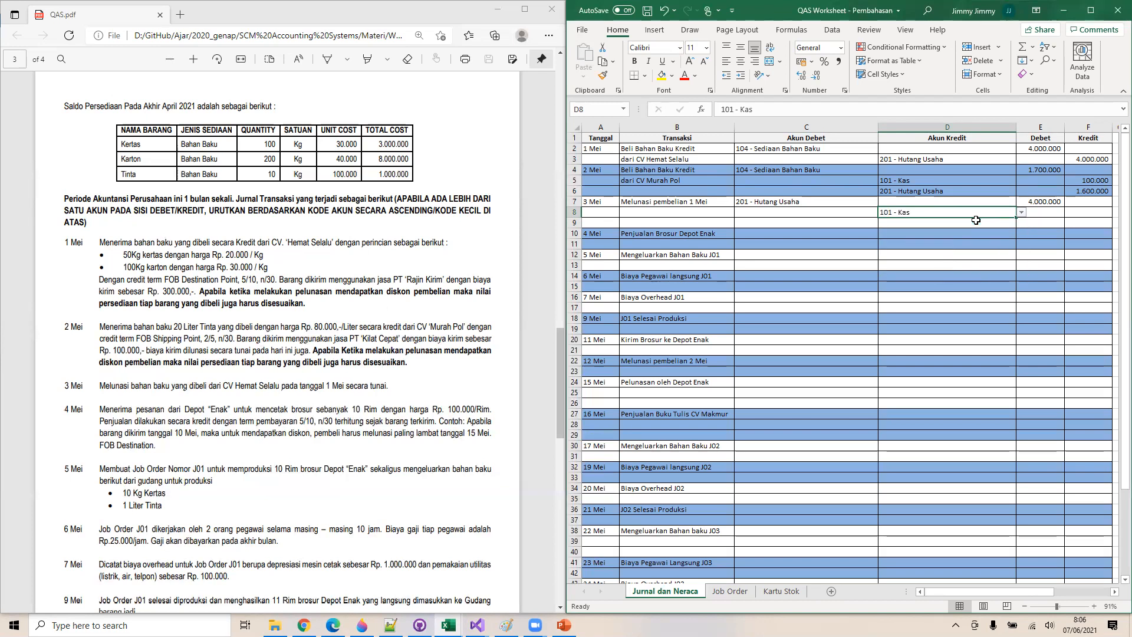
Calculate the Kas credit amount in F8 as the debit in E7 times 0,95 for the 5% discount
left_click(1089, 214)
type("=")
left_click(1040, 201)
type("*")
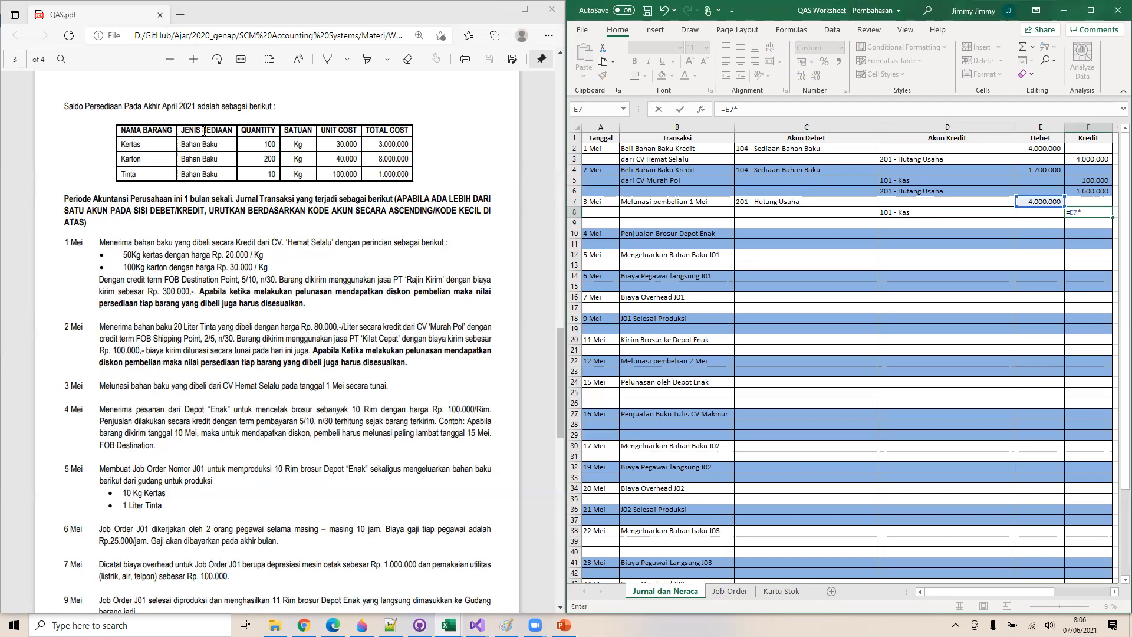
type("0.95")
key("Return")
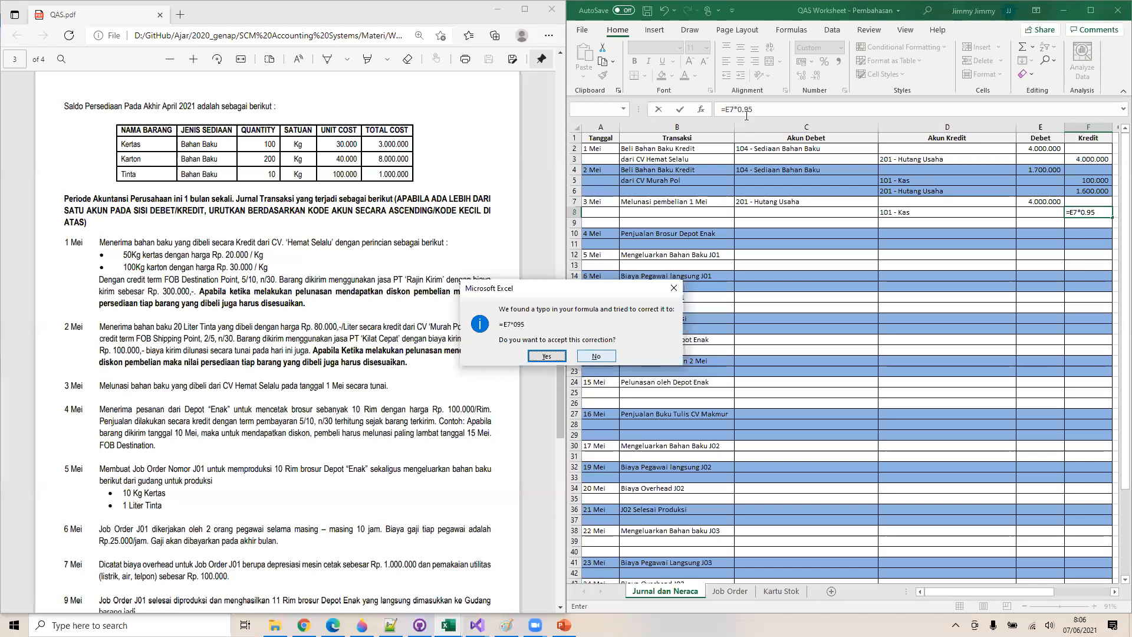
key("Return")
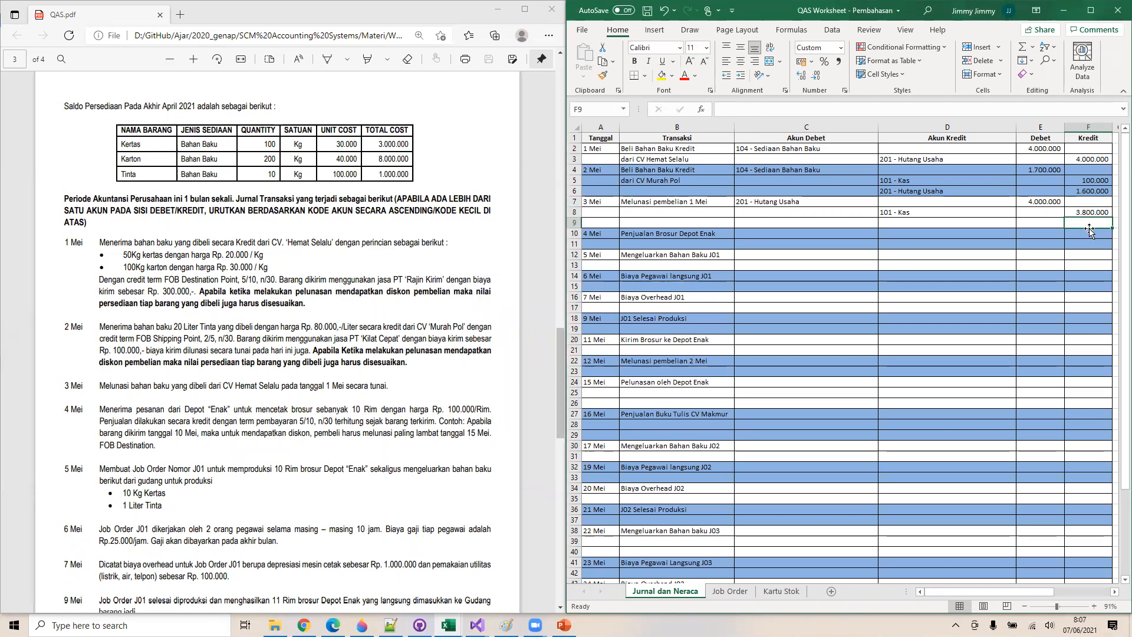
Set the 3 Mei payment's second credit account in D9 to 104 - Sediaan Bahan Baku
left_click(982, 228)
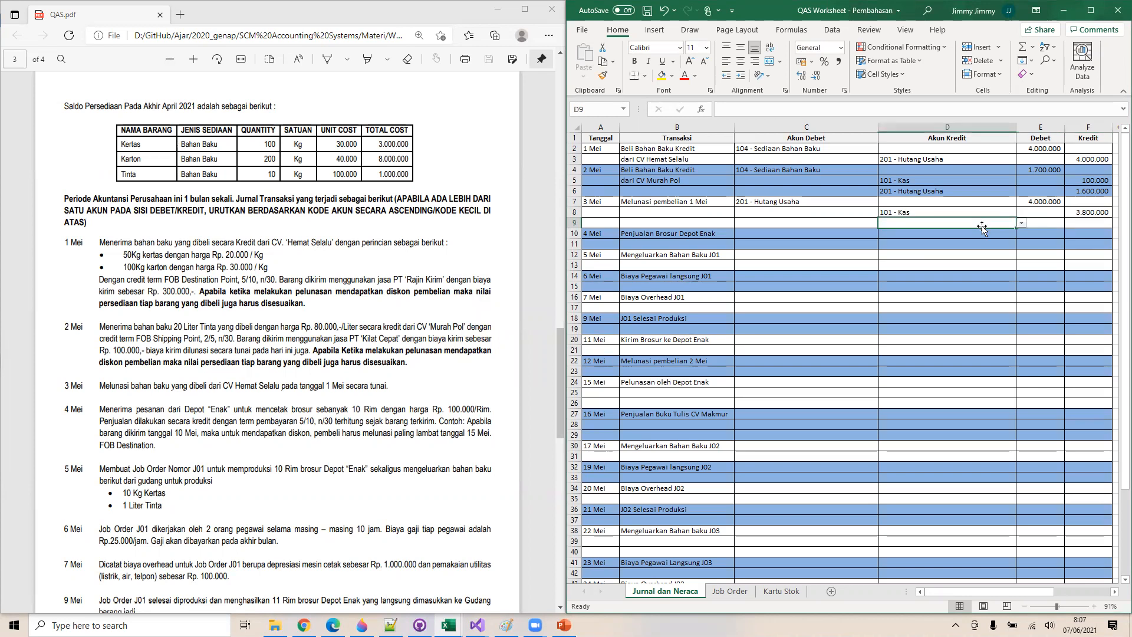
left_click(1021, 222)
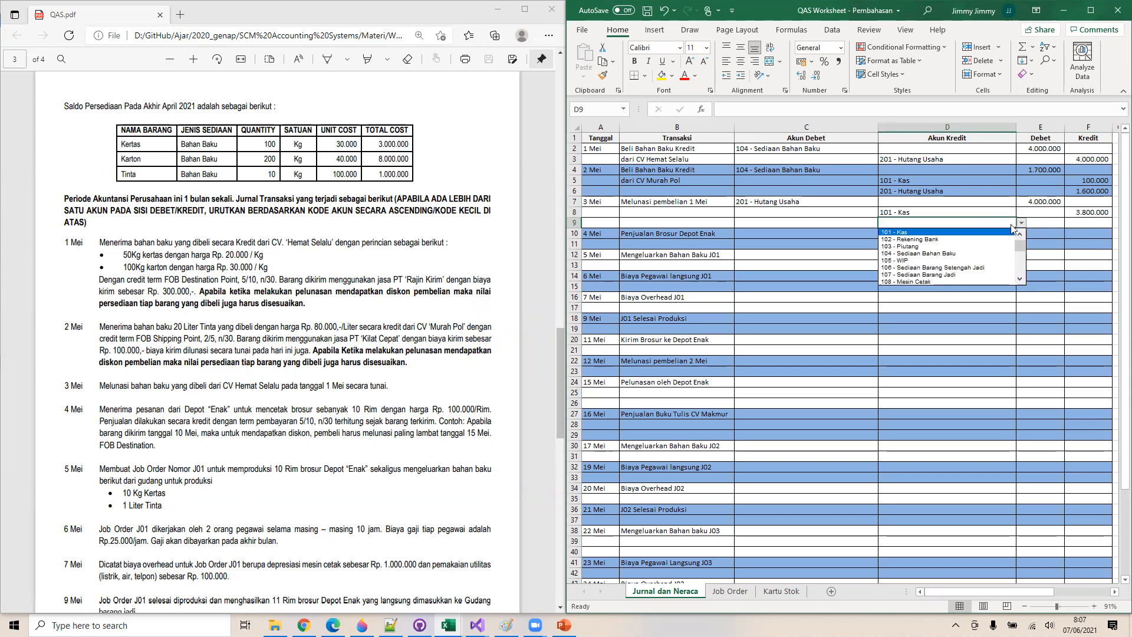
left_click(959, 257)
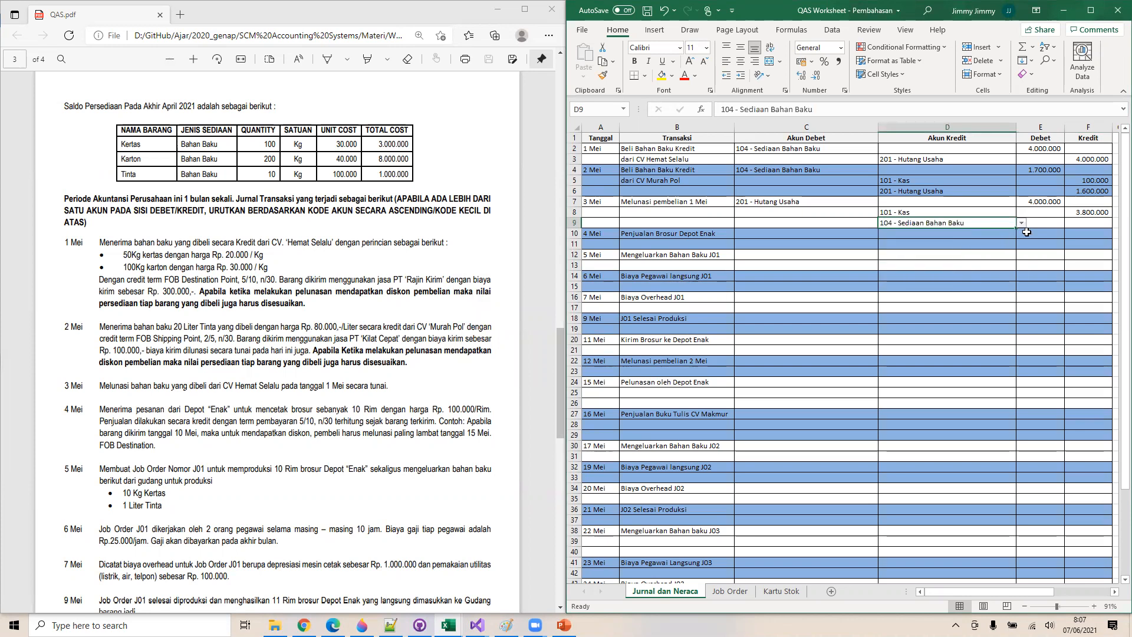
Calculate the Sediaan Bahan Baku credit amount in F9 as debit E7 minus the cash credit in F8
left_click(1082, 223)
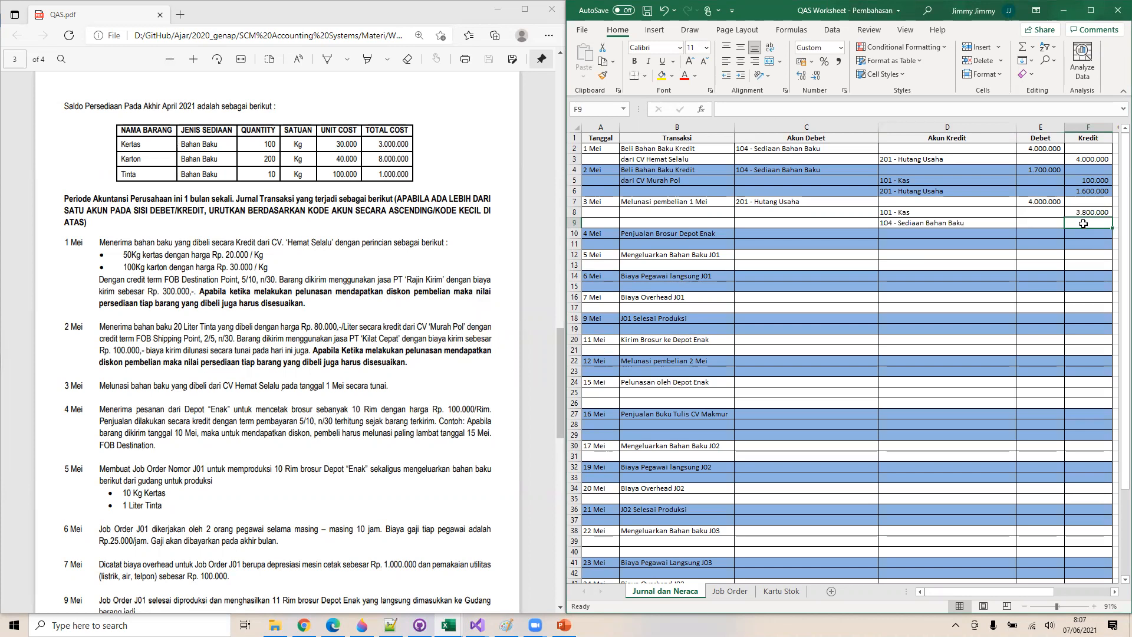
type("=")
key("Up")
key("Up")
key("Left")
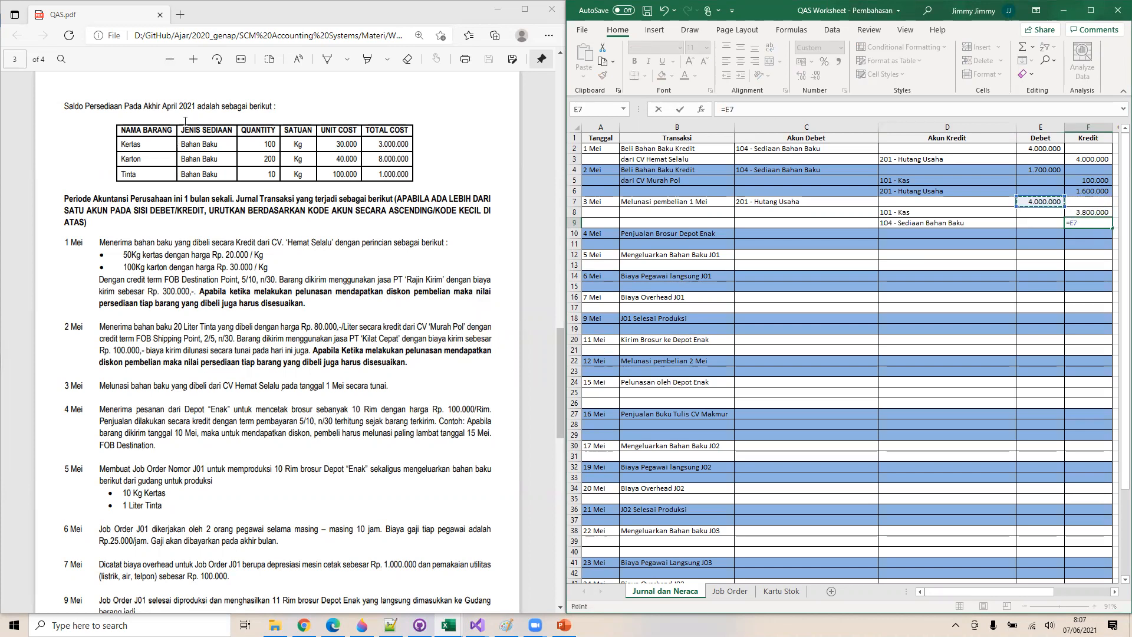
type("-")
key("Up")
key("Return")
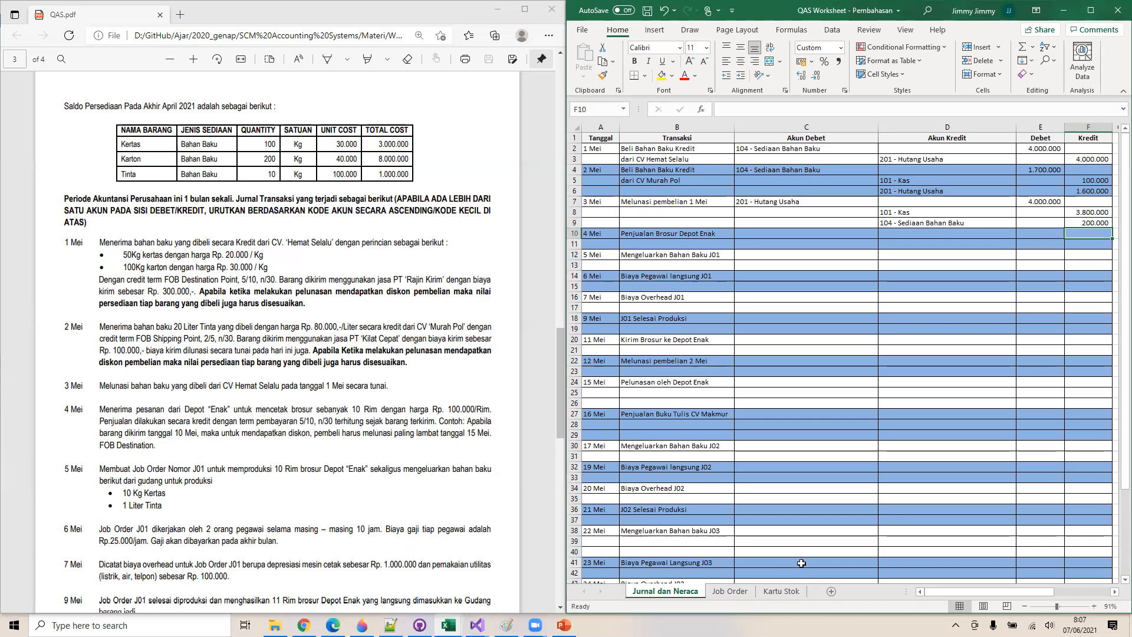
On the Kartu Stok sheet, enter the date 3 Mei in A8 of the Kertas card
left_click(779, 591)
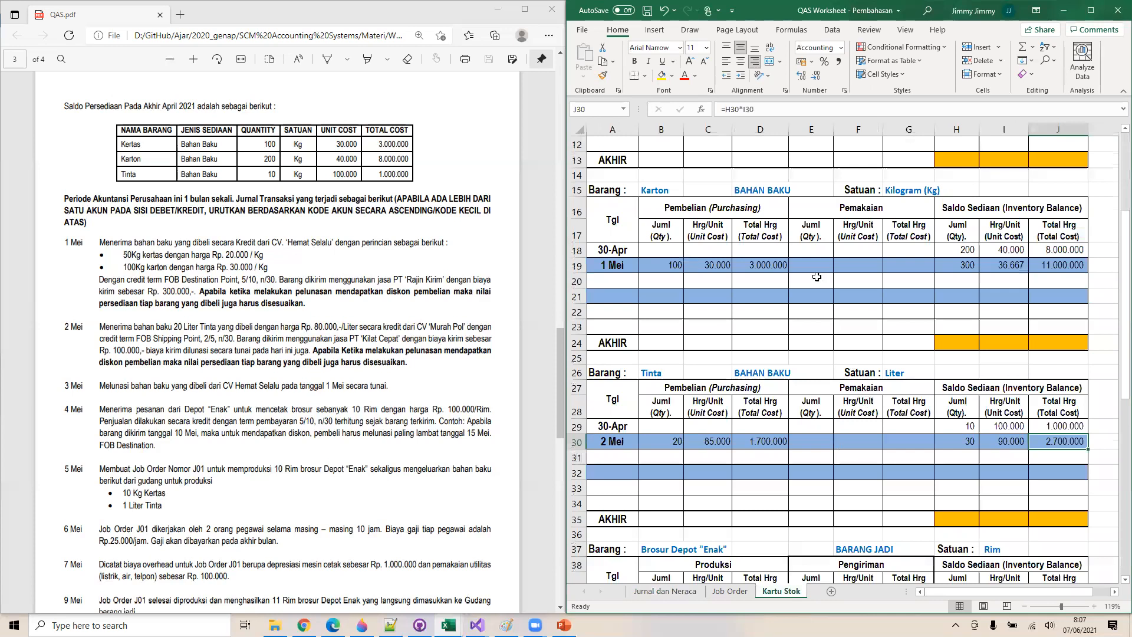
scroll(619, 260, "up", 4)
left_click(619, 265)
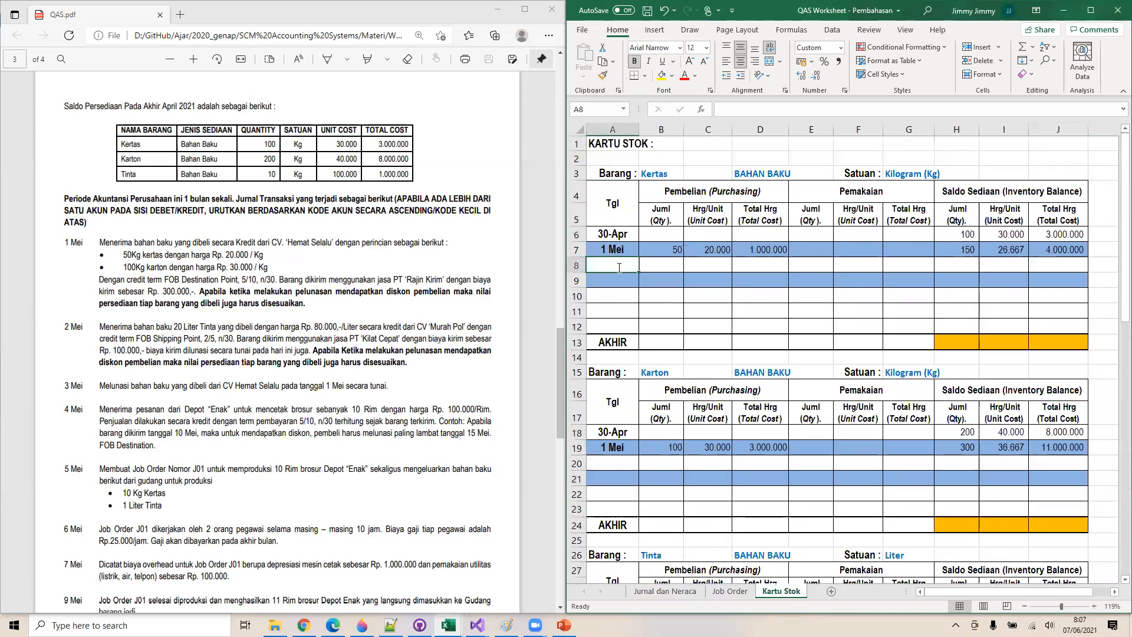
type("3 Mei")
key("Return")
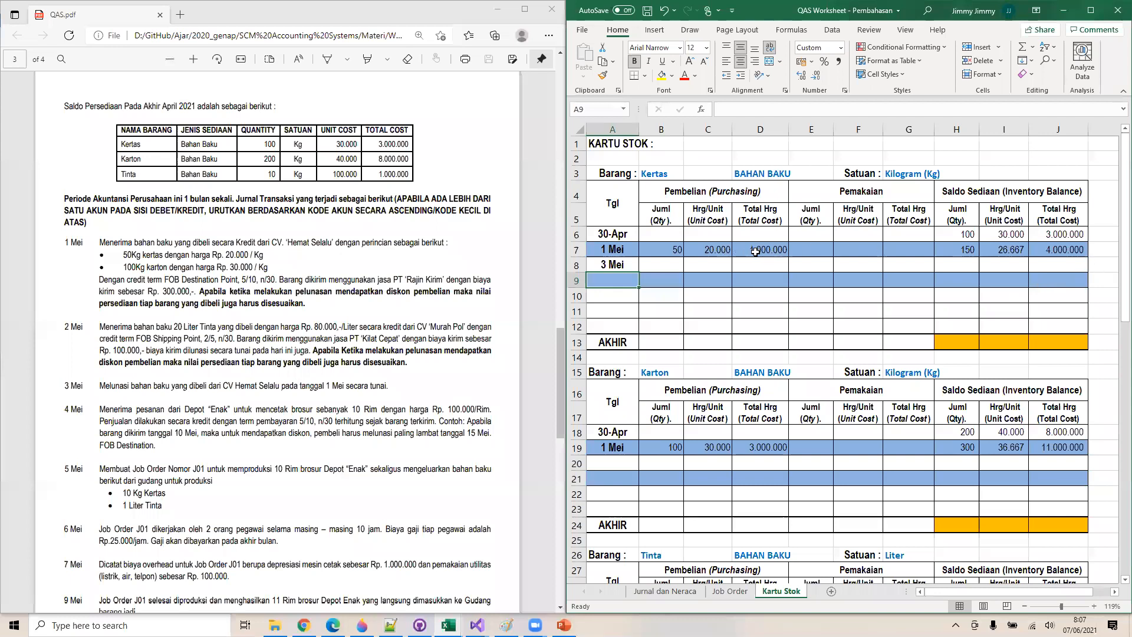
Calculate the Kertas total balance for 3 Mei in J8 with the formula =J7-(0,05*D7)
left_click(1069, 271)
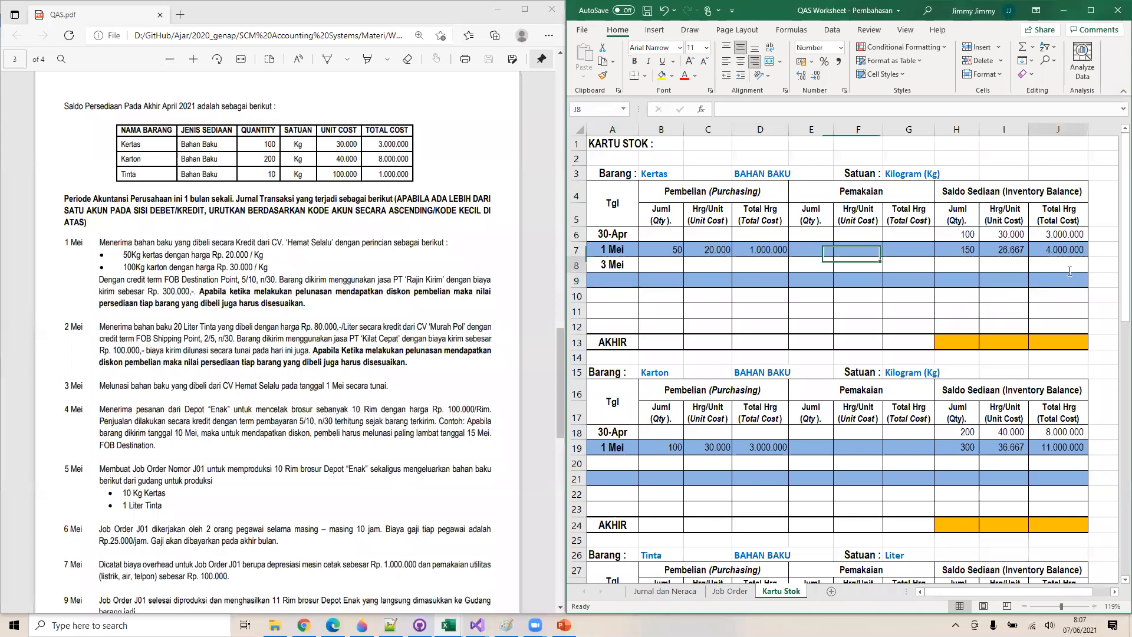
type("=")
key("Up")
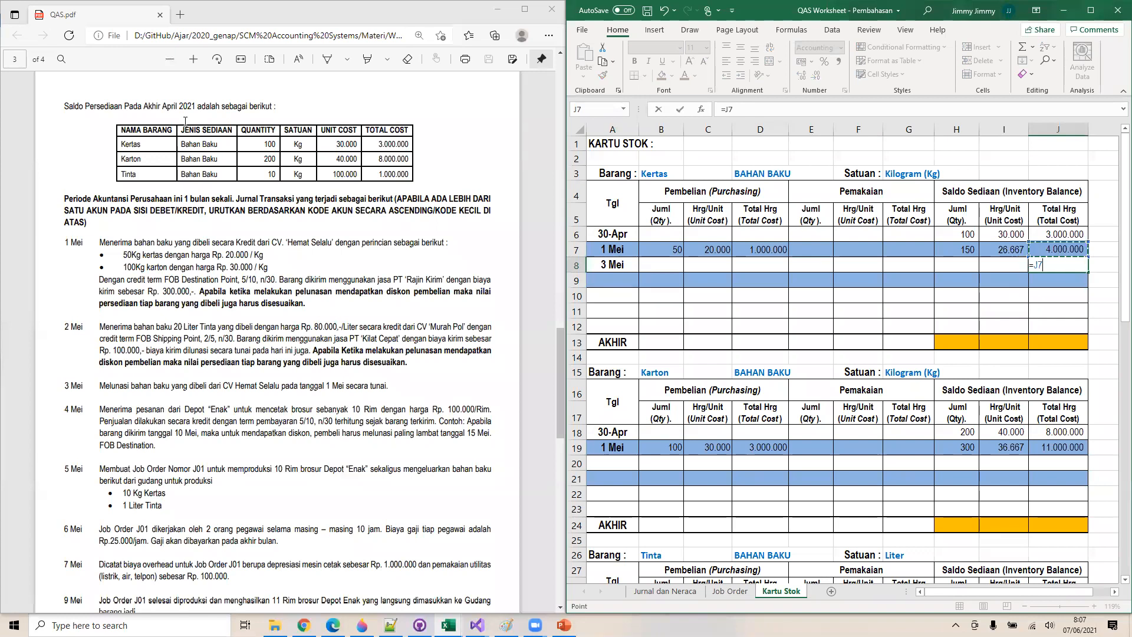
type("-(0.05")
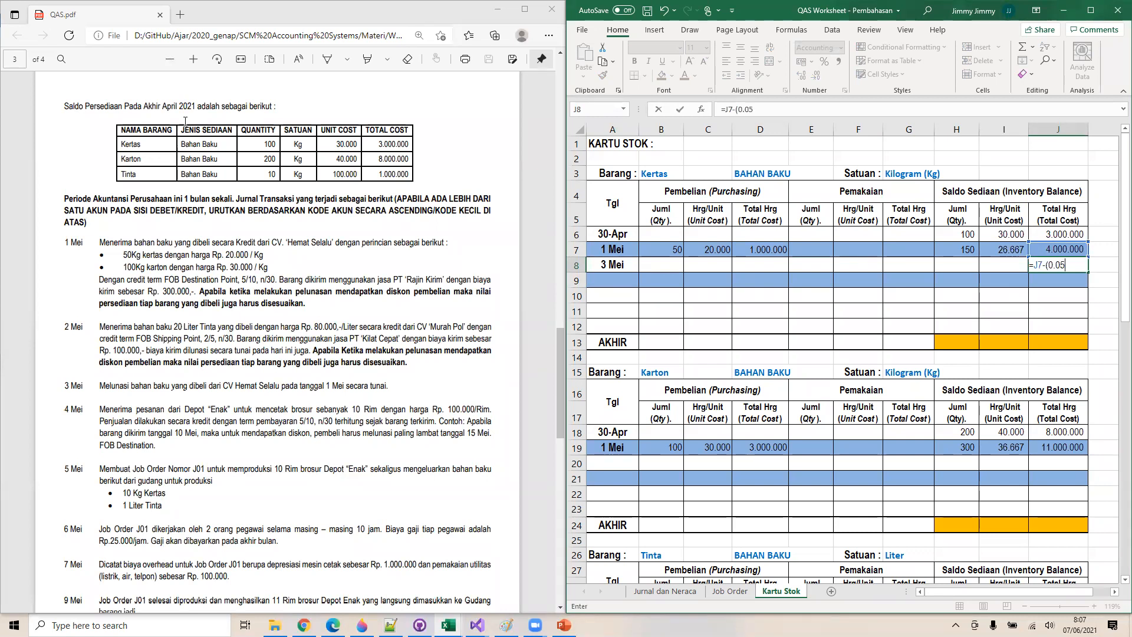
key("BackSpace")
key("BackSpace")
key("BackSpace")
type(",05*")
left_click(767, 251)
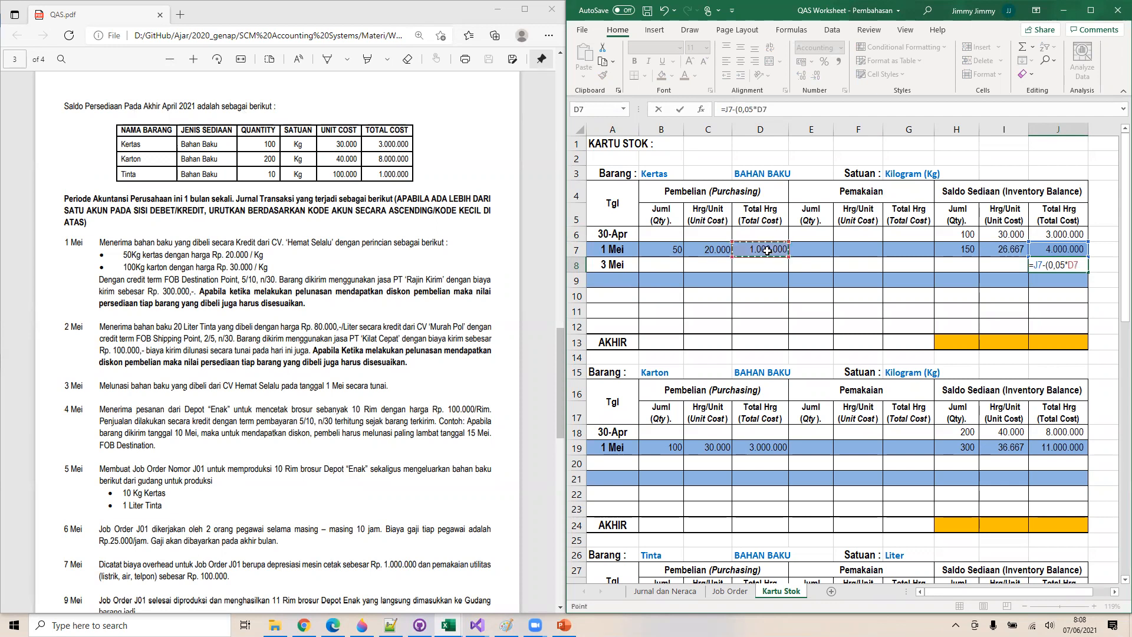
type(")")
key("Return")
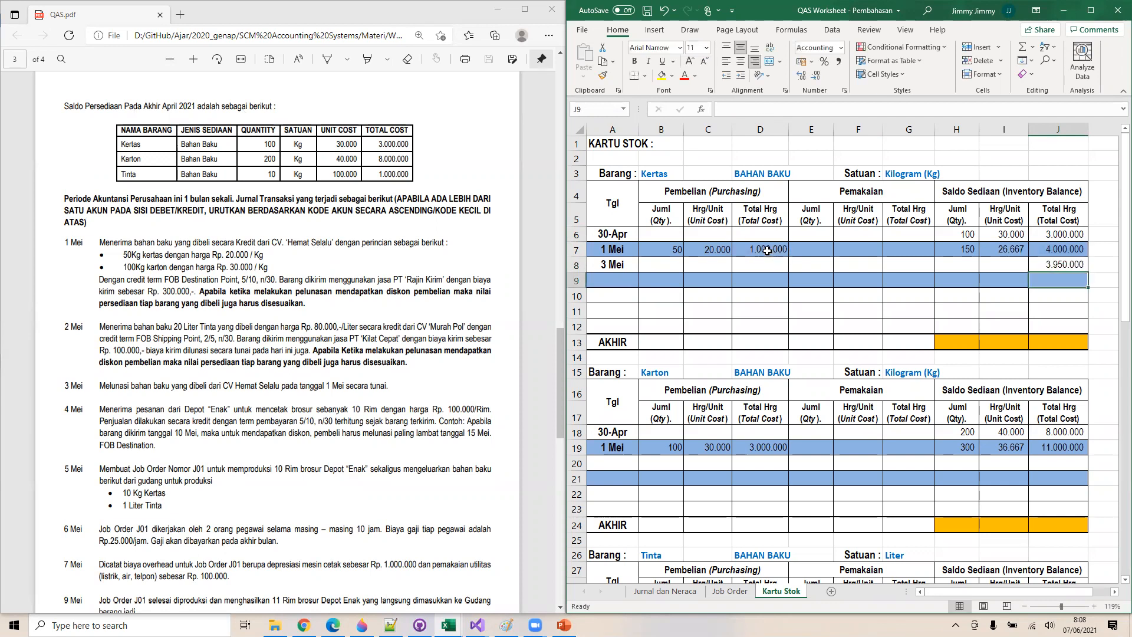
Enter 150 as the Kertas balance quantity for 3 Mei in H8
left_click(1069, 264)
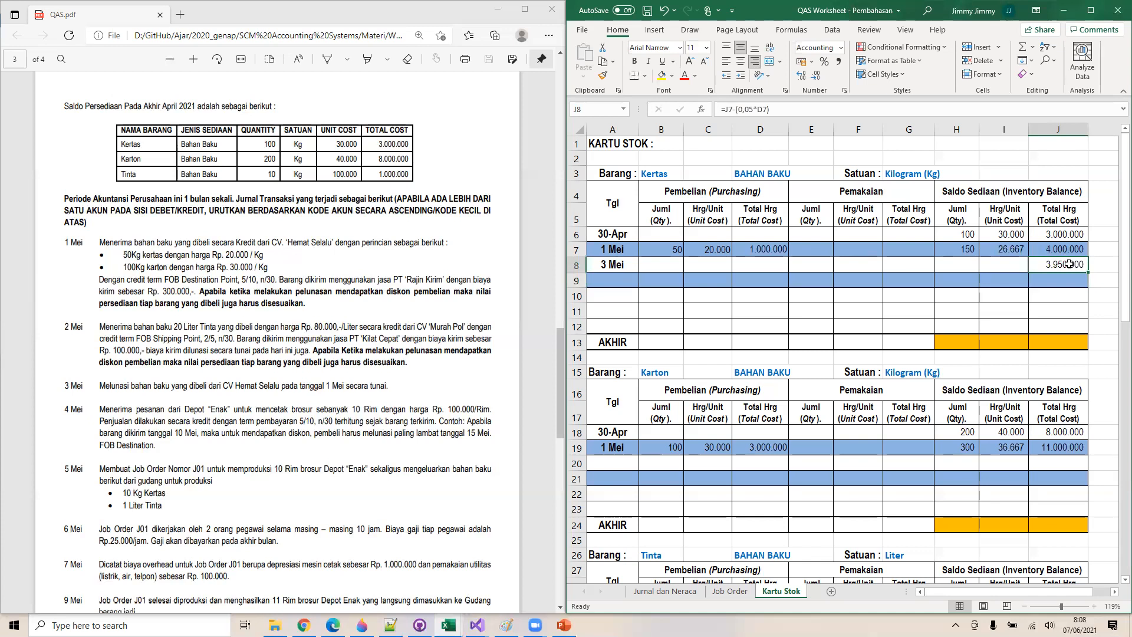
left_click(960, 268)
type("150")
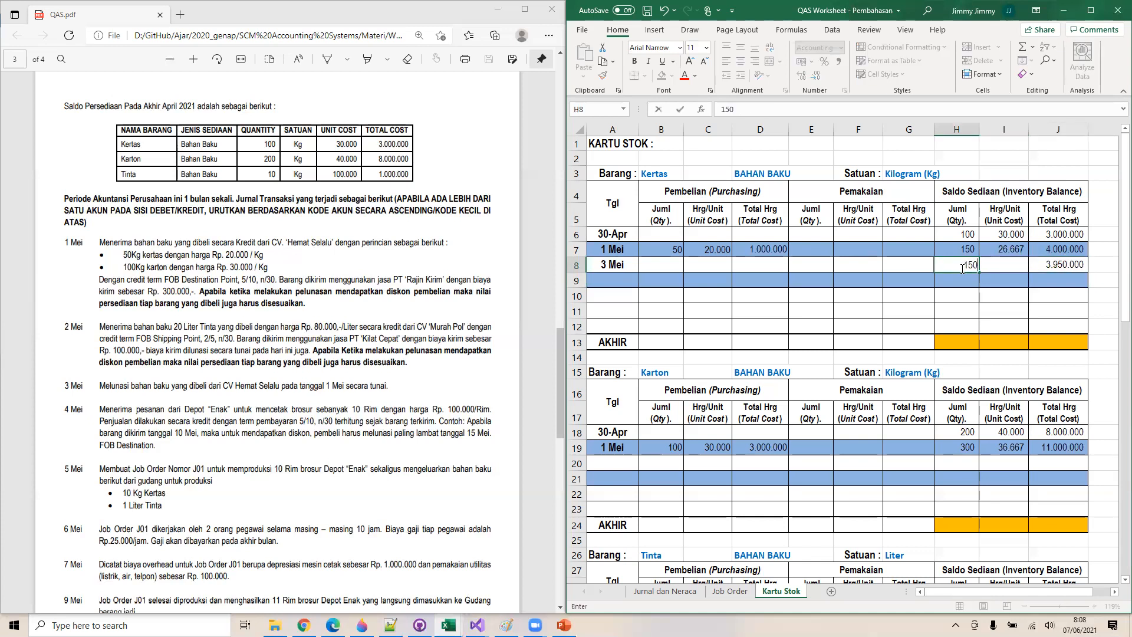
key("Tab")
Calculate the Kertas balance unit cost for 3 Mei in I8 as total cost J8 divided by quantity H8
type("=")
key("Right")
type("/")
key("Left")
key("Left")
key("Right")
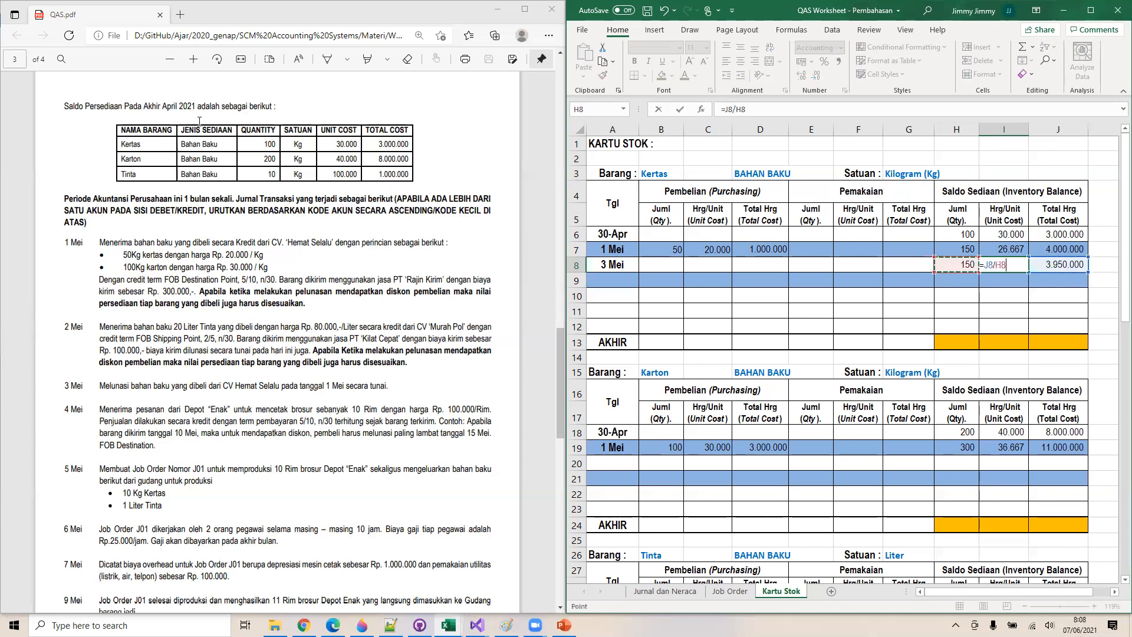
key("Return")
key("Right")
key("Up")
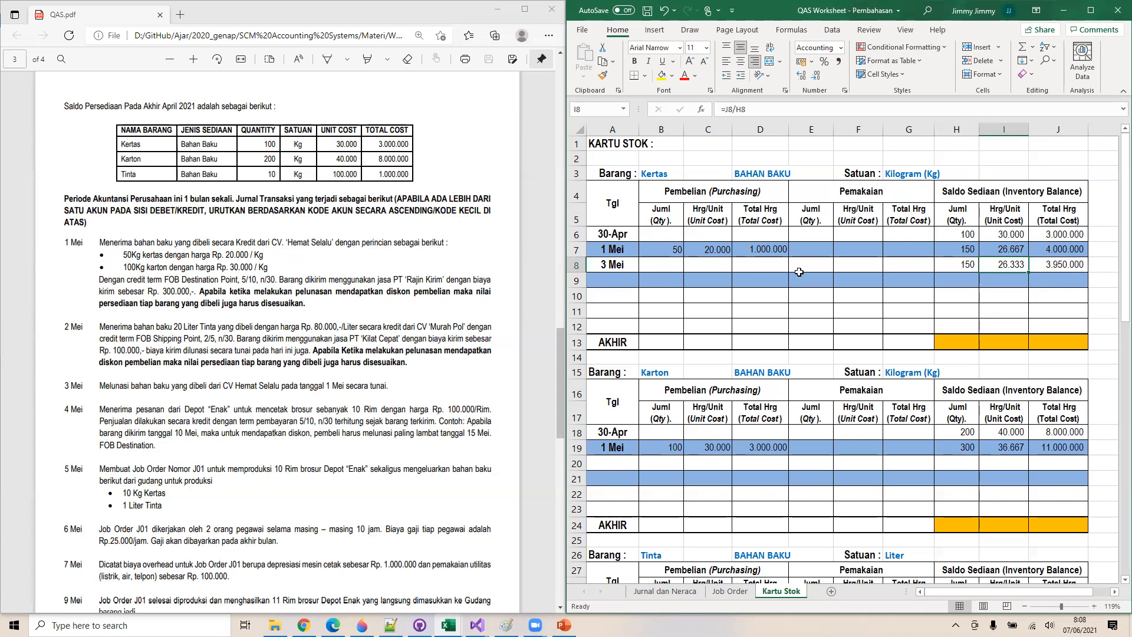
Check the Kertas stock card against the QAS Worksheet - Answer workbook and return to the Pembahasan workbook
left_click(1066, 10)
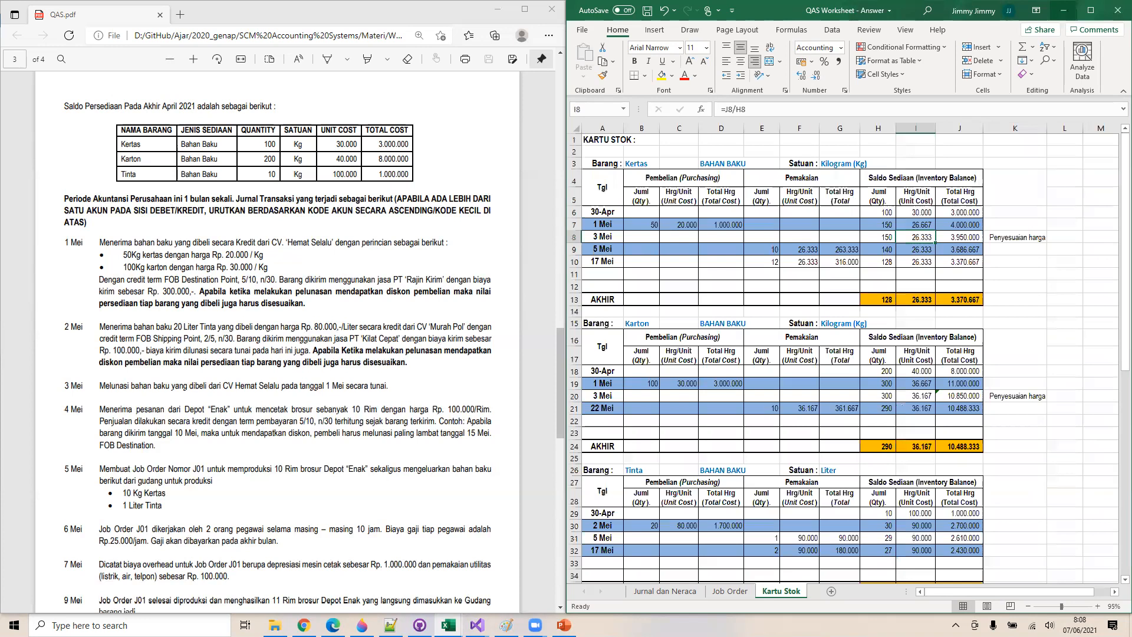
left_click(476, 590)
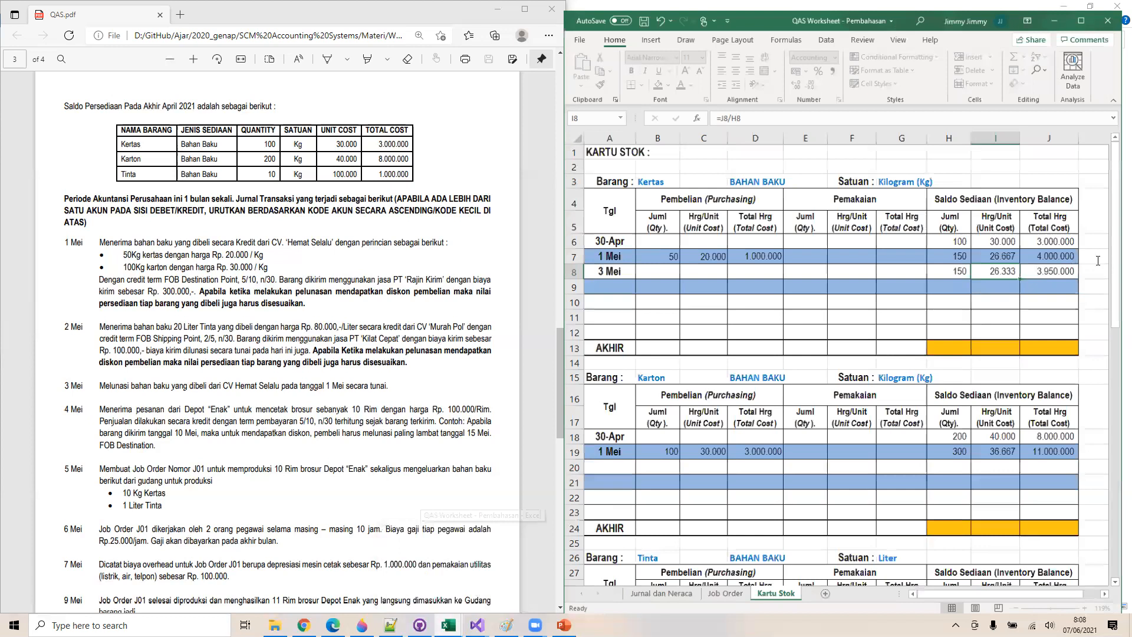
Add the note Penyesuaian Harga in K8 beside the Kertas balance row for 3 Mei
left_click(1097, 262)
type("Penyesuaian H")
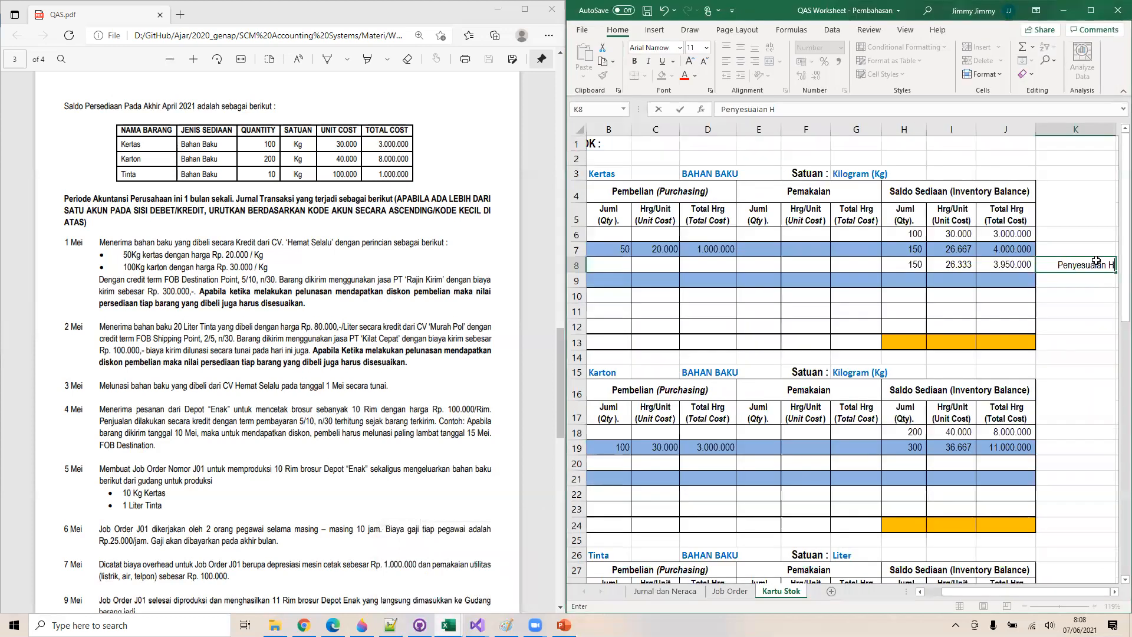
key("Return")
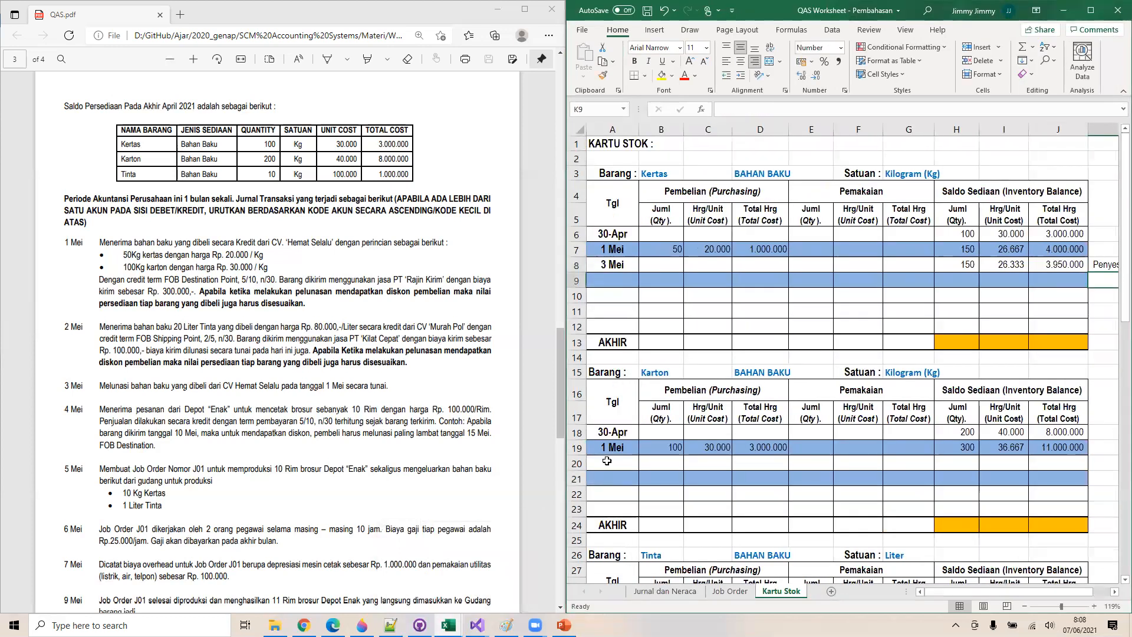
Add a 3 Mei row to the Karton stock card in row 20 with a balance quantity of 300
left_click(609, 465)
type("3")
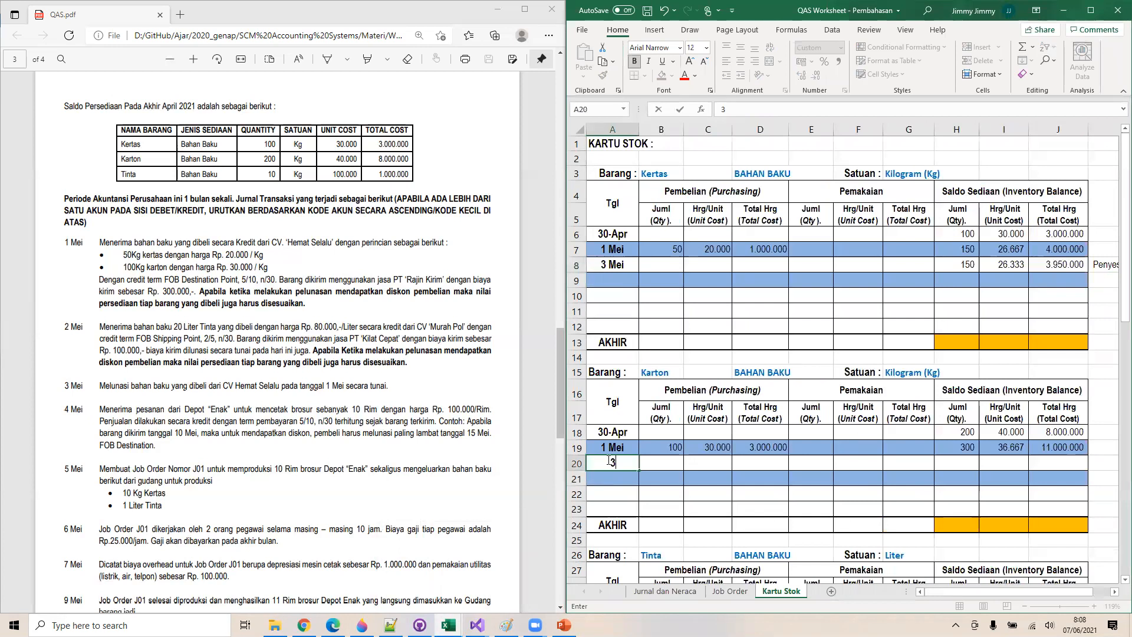
key("Tab")
key("Tab")
key("Tab")
key("Tab")
key("Tab")
key("Tab")
key("Tab")
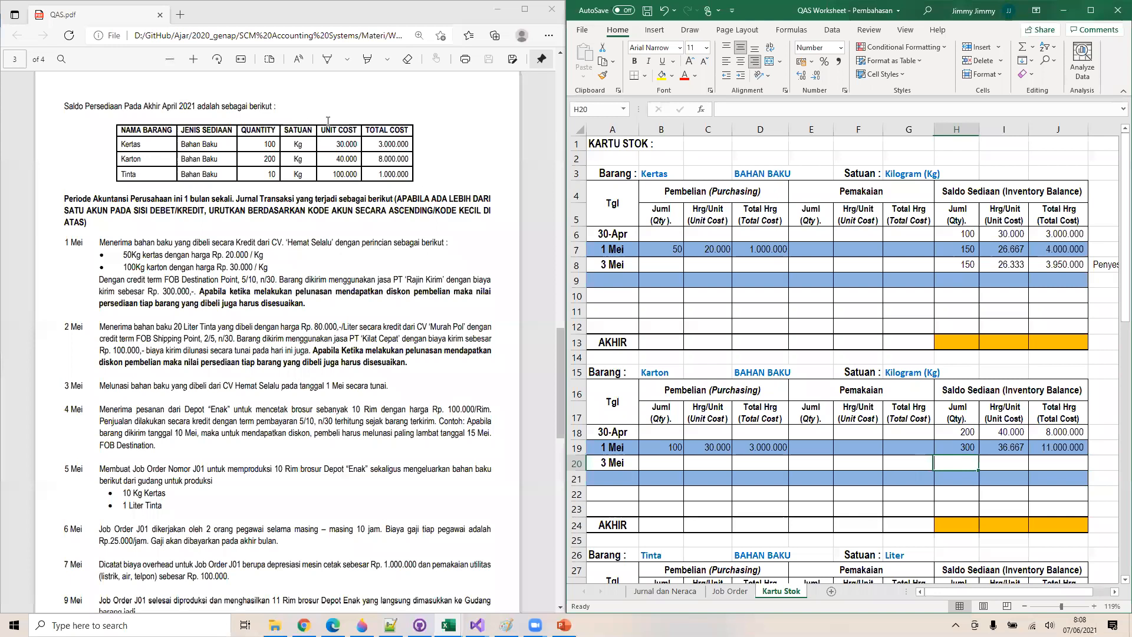
type("300")
key("Tab")
Calculate the Karton total balance for 3 Mei in J20 with the formula =J19-(D19*0,05)
key("Tab")
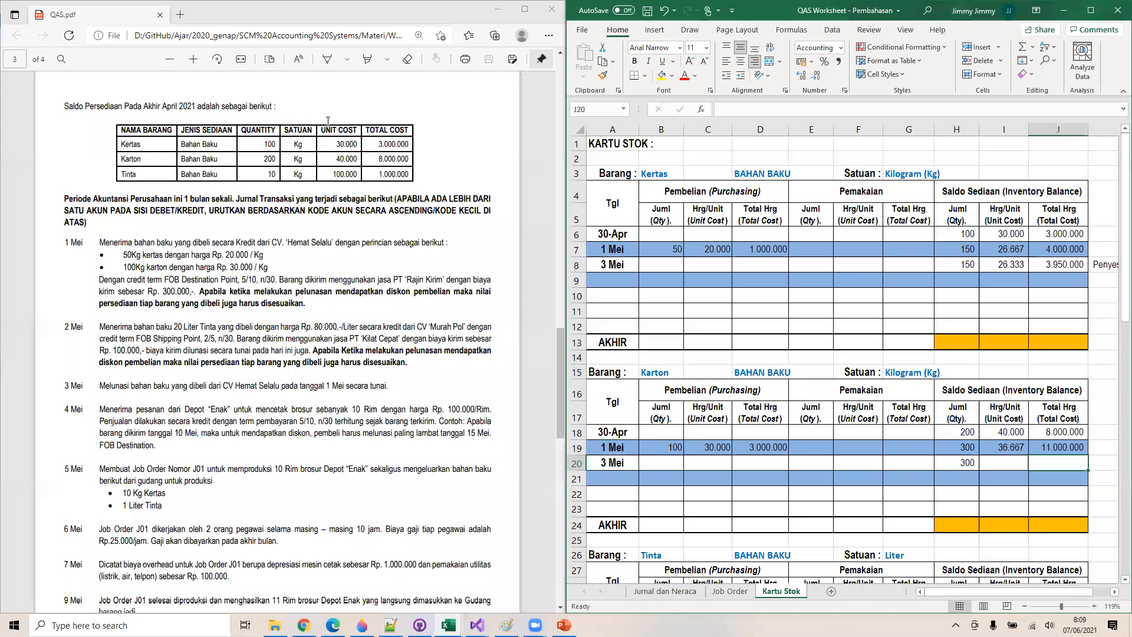
type("=")
key("Up")
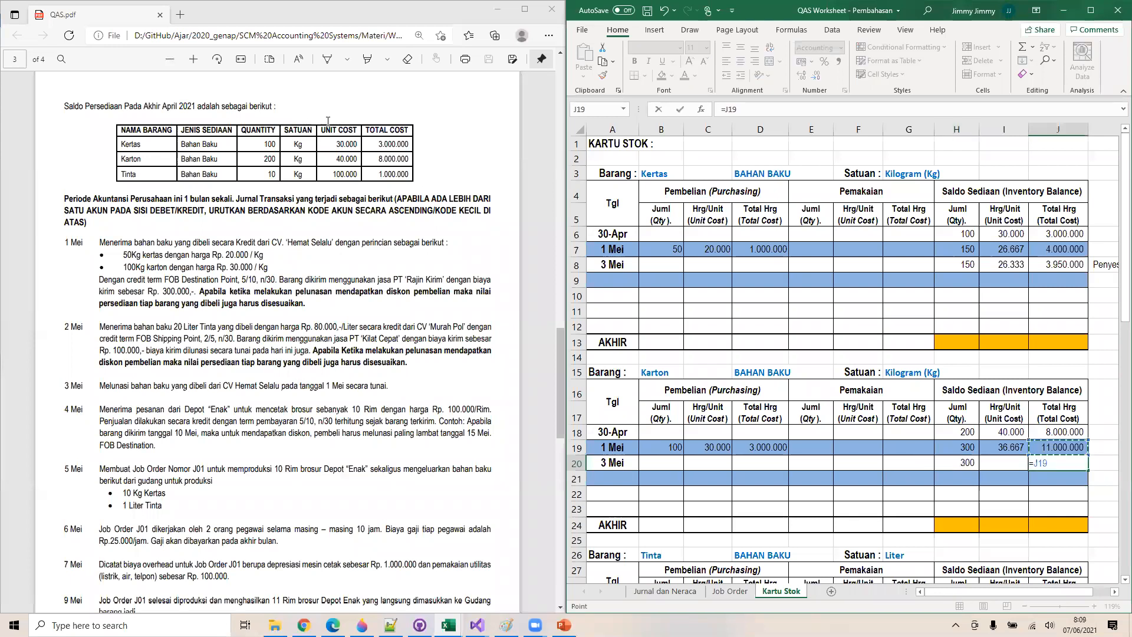
type("-(")
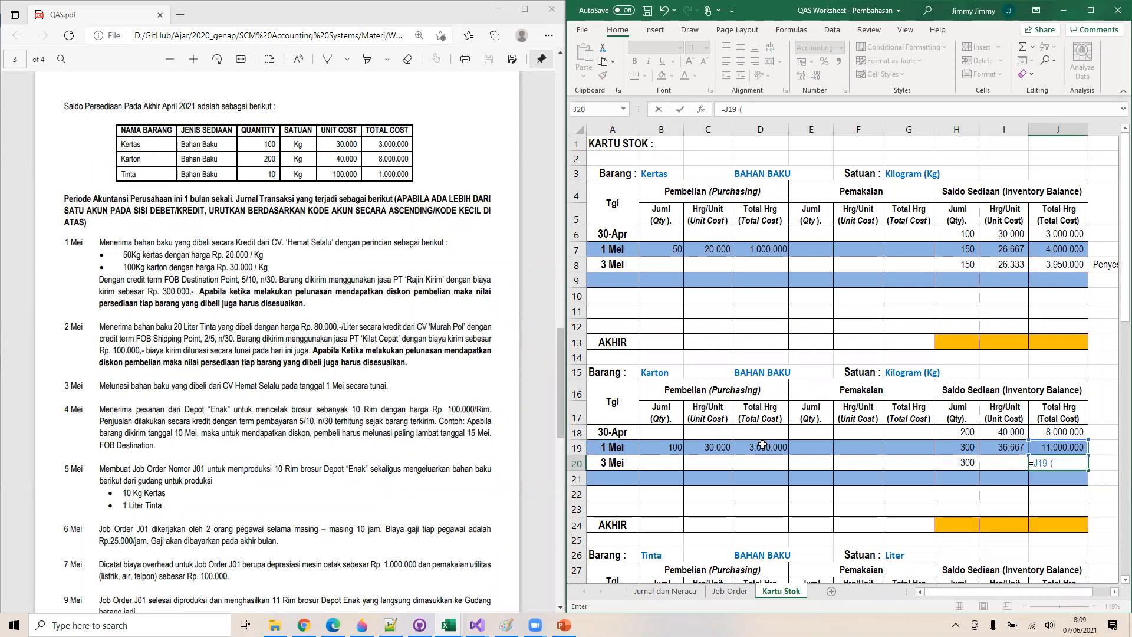
left_click(765, 448)
left_click(766, 111)
type("*0.05)")
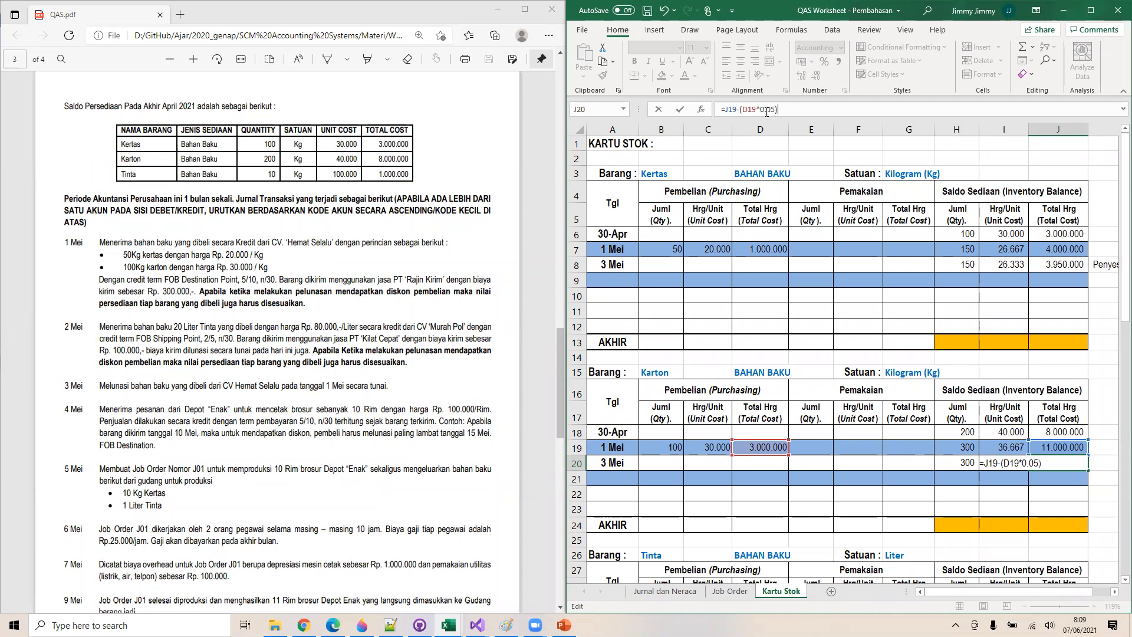
key("Return")
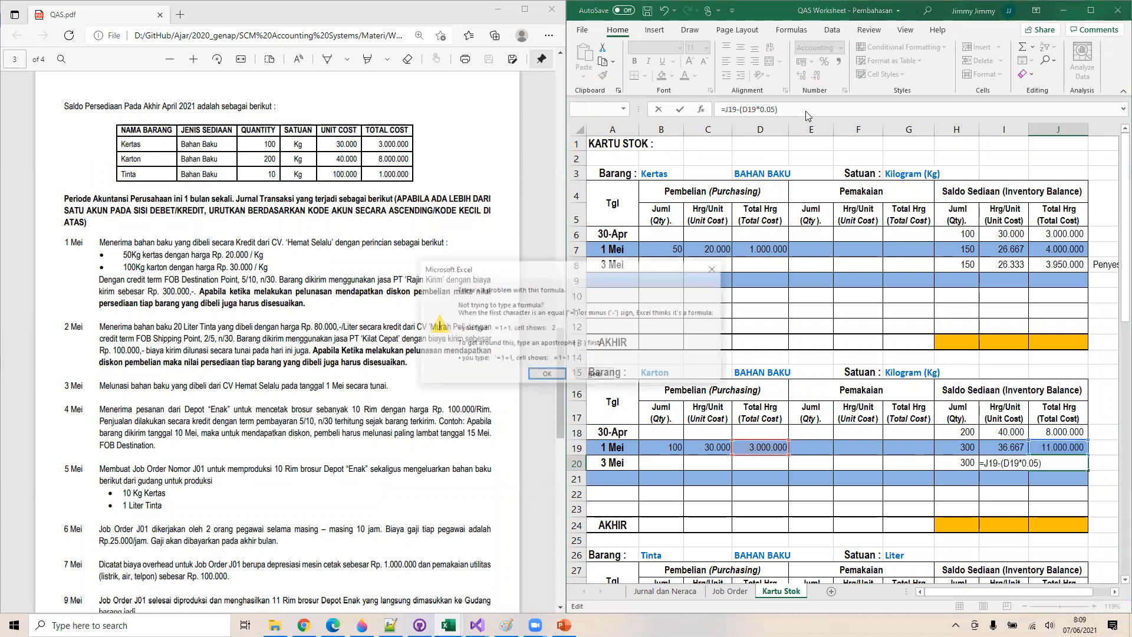
key("Return")
left_click(806, 111)
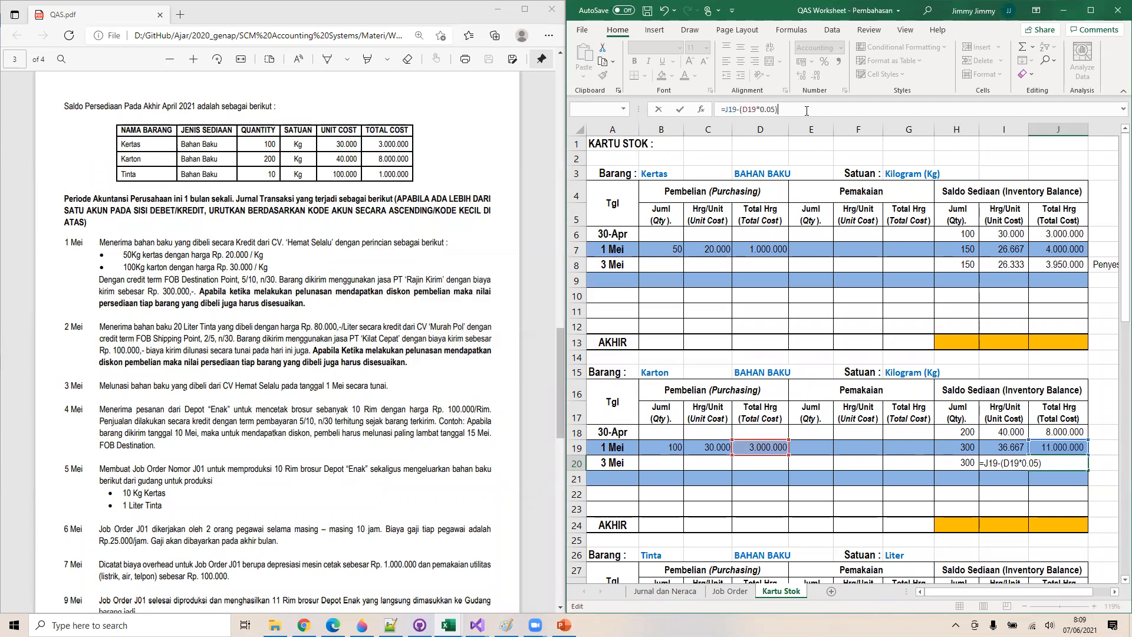
key("Left")
key("Left")
key("Left")
key("BackSpace")
type(",")
key("Return")
Calculate the Karton balance unit cost for 3 Mei in I20 as total cost J20 divided by quantity H20
key("Up")
key("Left")
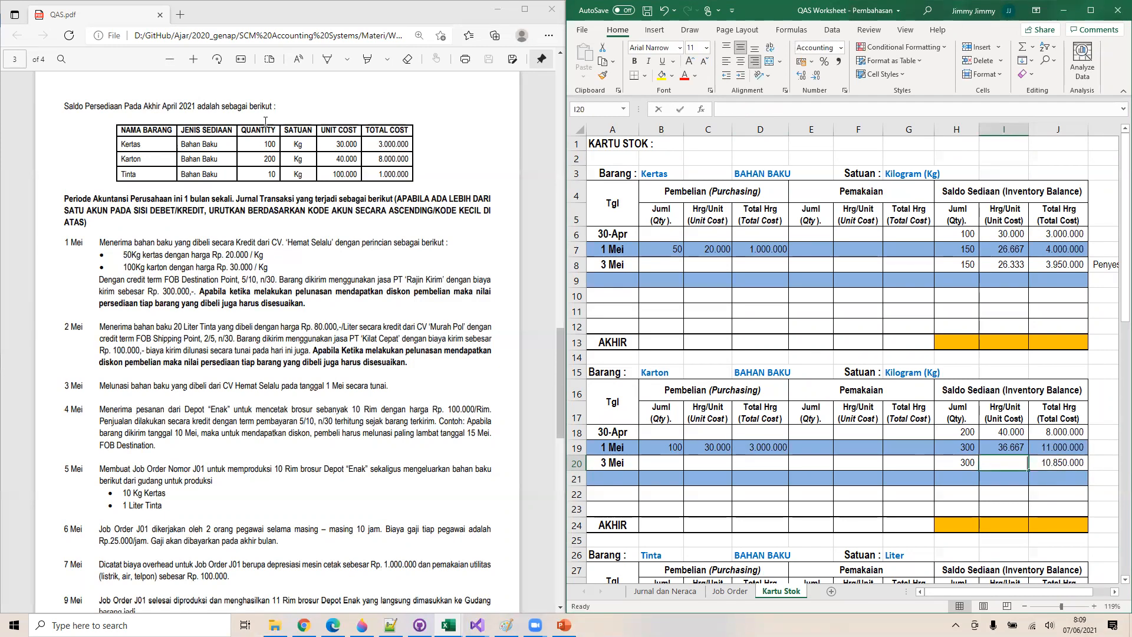
type("=")
key("Right")
type("/")
key("Left")
key("Return")
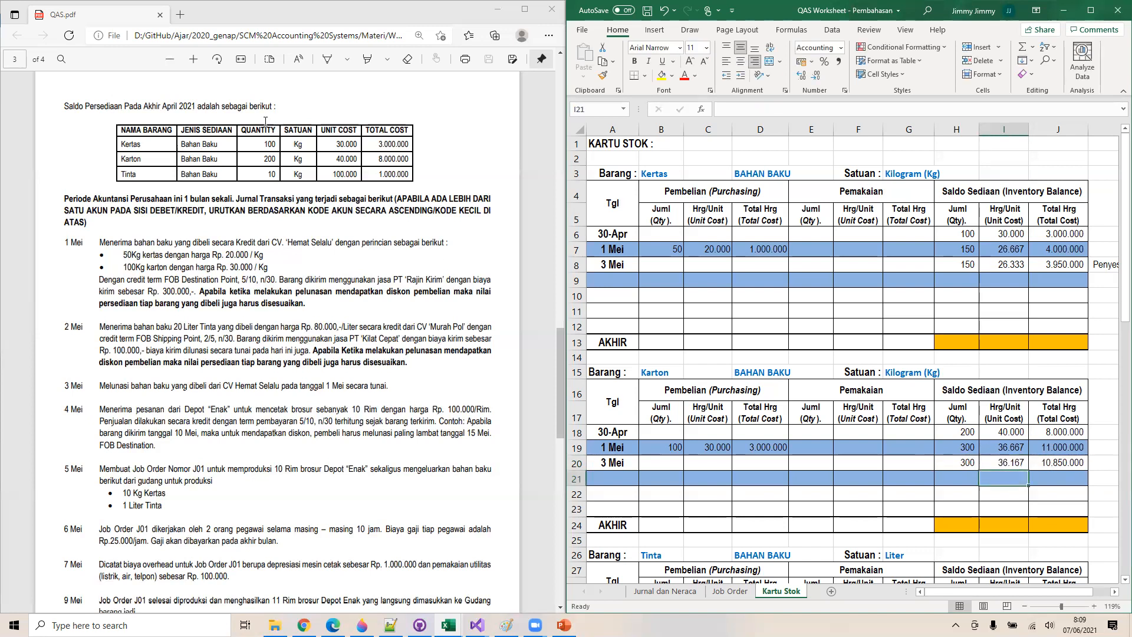
Add the note Penyesuaian Harga in K20 beside the Karton balance row for 3 Mei
key("Right")
key("Right")
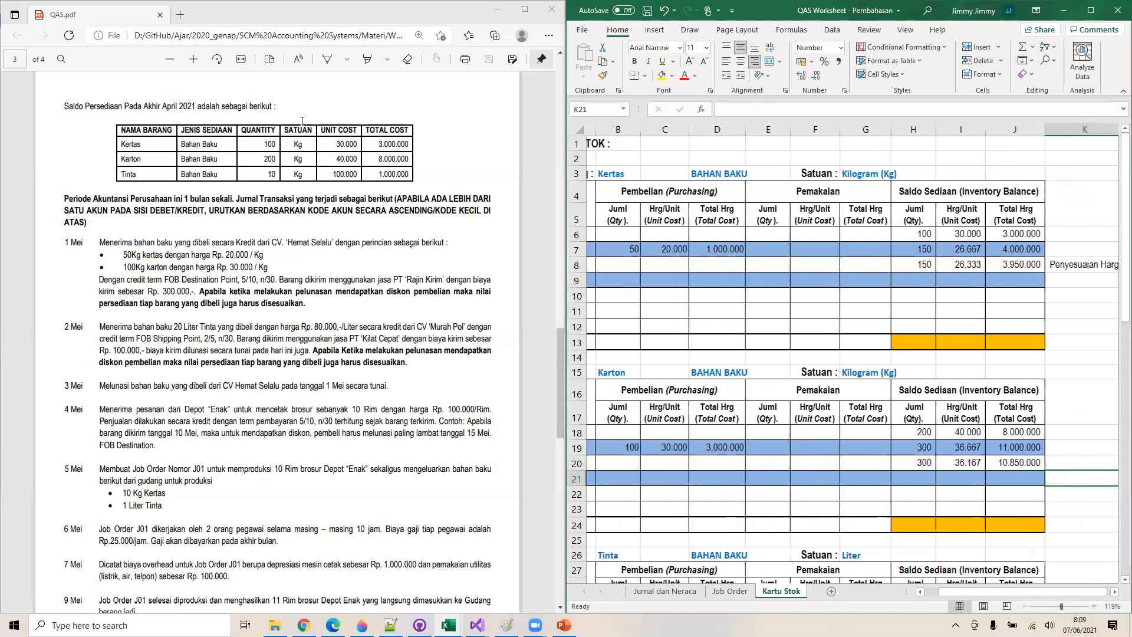
key("Up")
type("P")
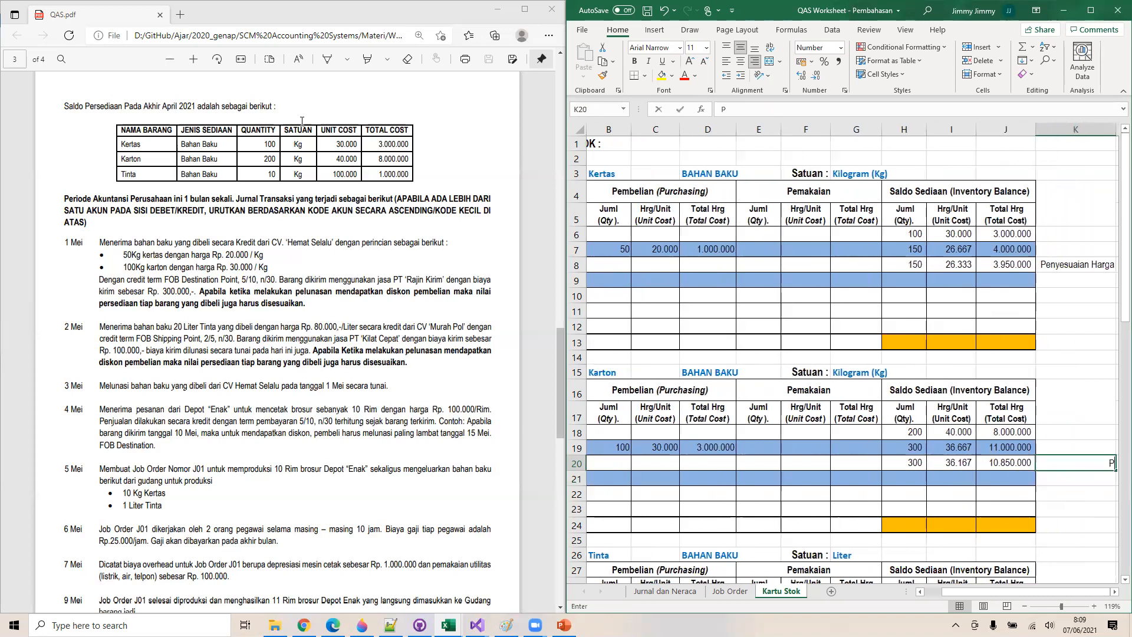
type("enyesuaian Harga")
key("Return")
key("Left")
key("Left")
key("Left")
key("Left")
key("Left")
key("Left")
key("Left")
key("Left")
key("Left")
key("Left")
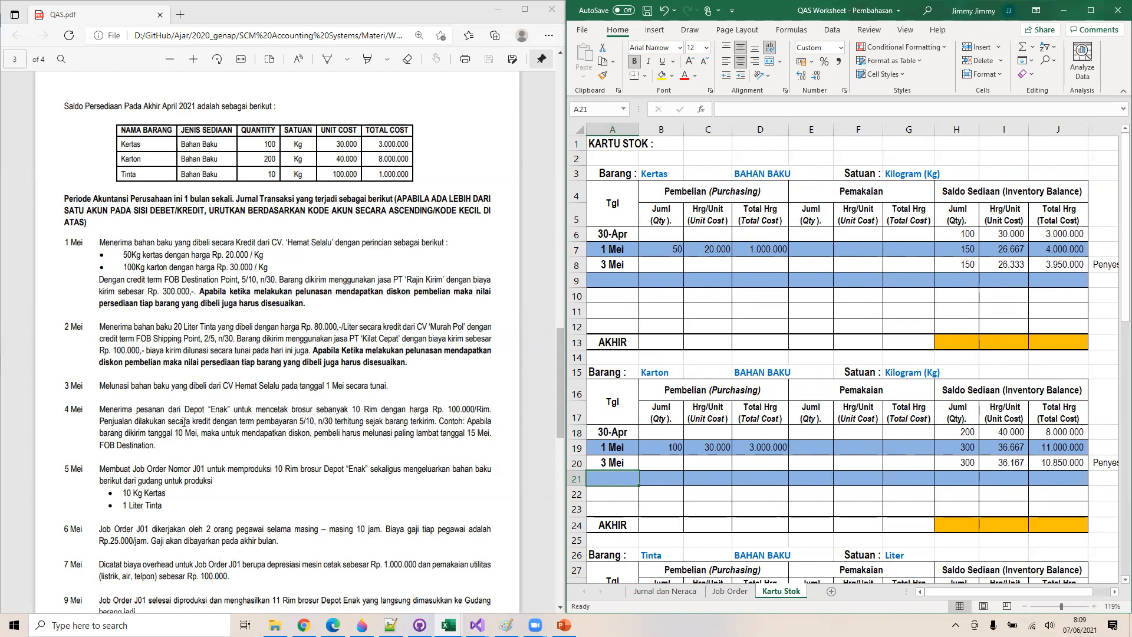
Review the 4 Mei transaction in QAS.pdf and compare the Jurnal dan Neraca sheets of the Pembahasan and Answer workbooks
left_click_drag(152, 408, 212, 480)
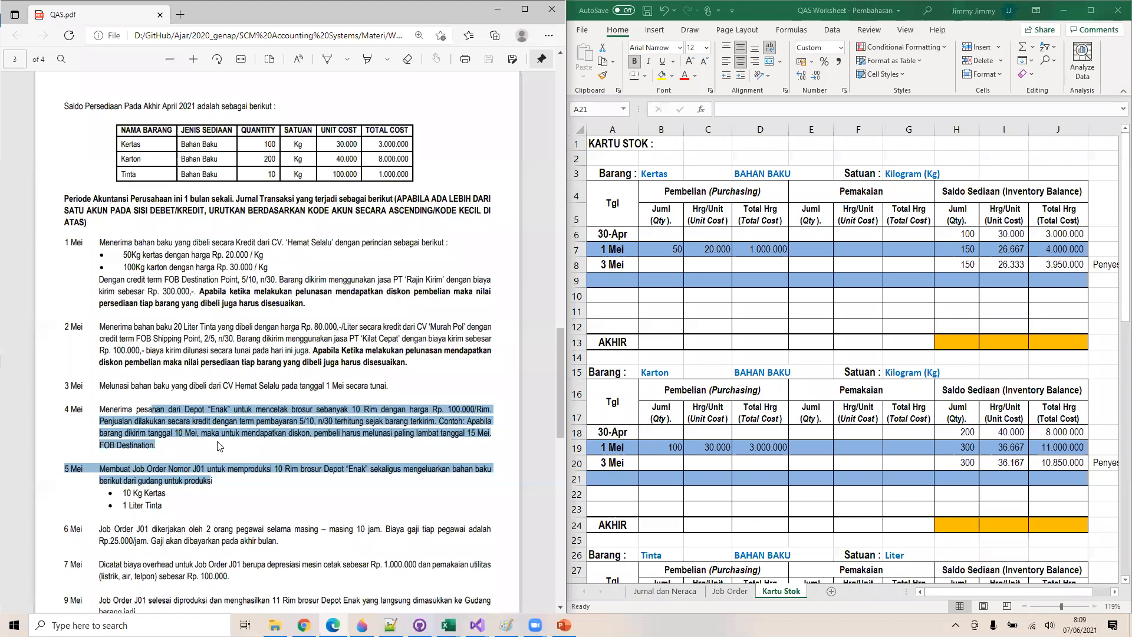
left_click(322, 422)
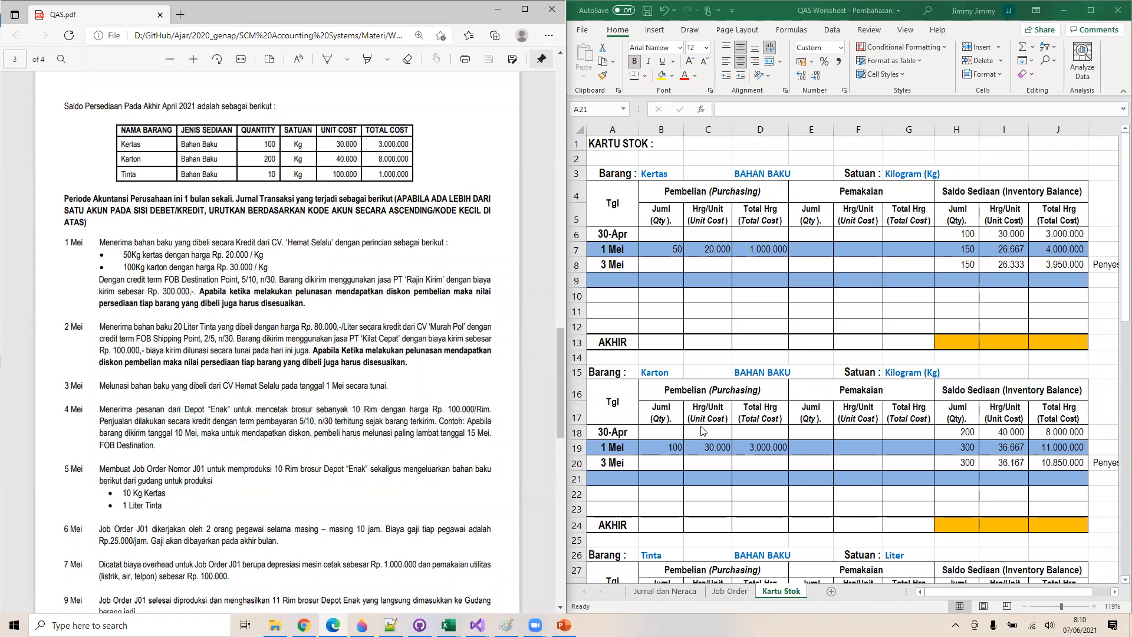
left_click(656, 593)
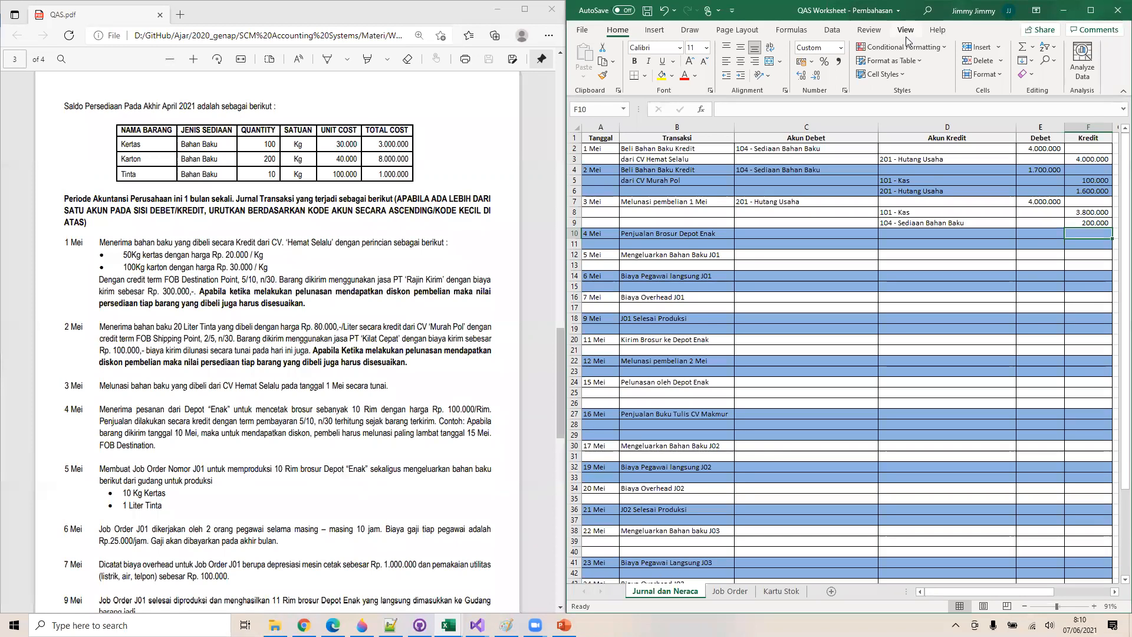
left_click(1061, 14)
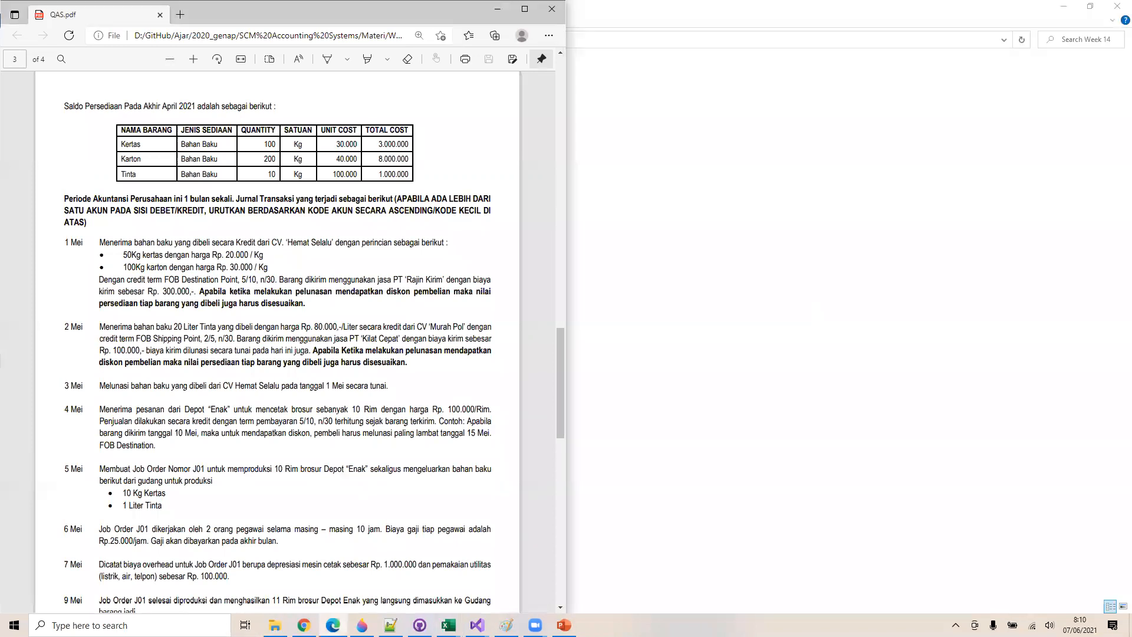
mouse_move(448, 625)
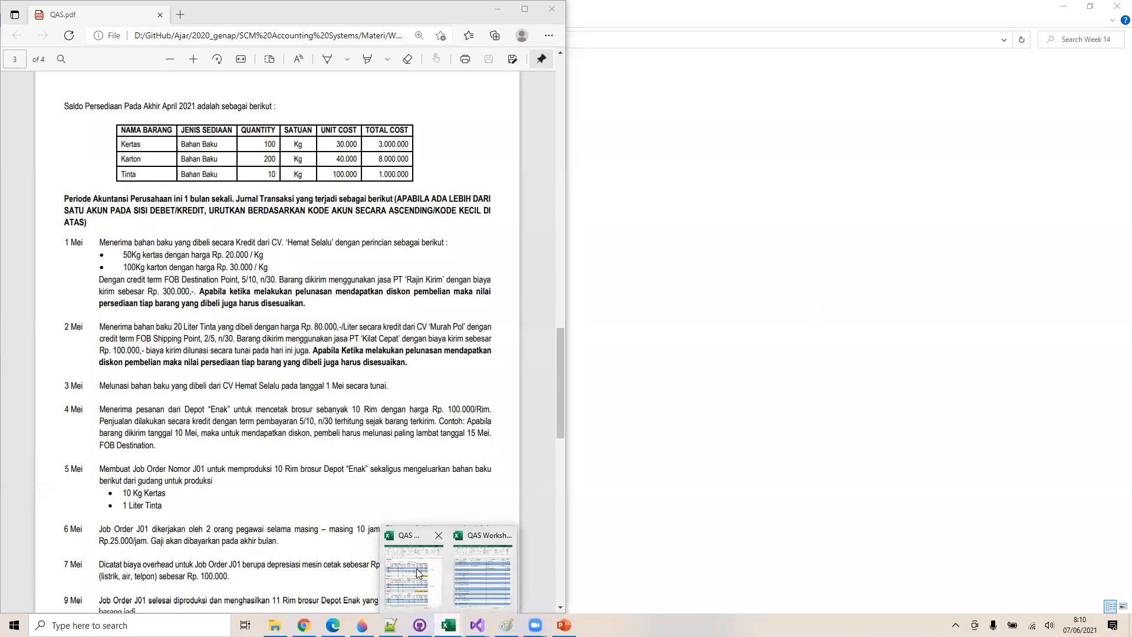
left_click(416, 568)
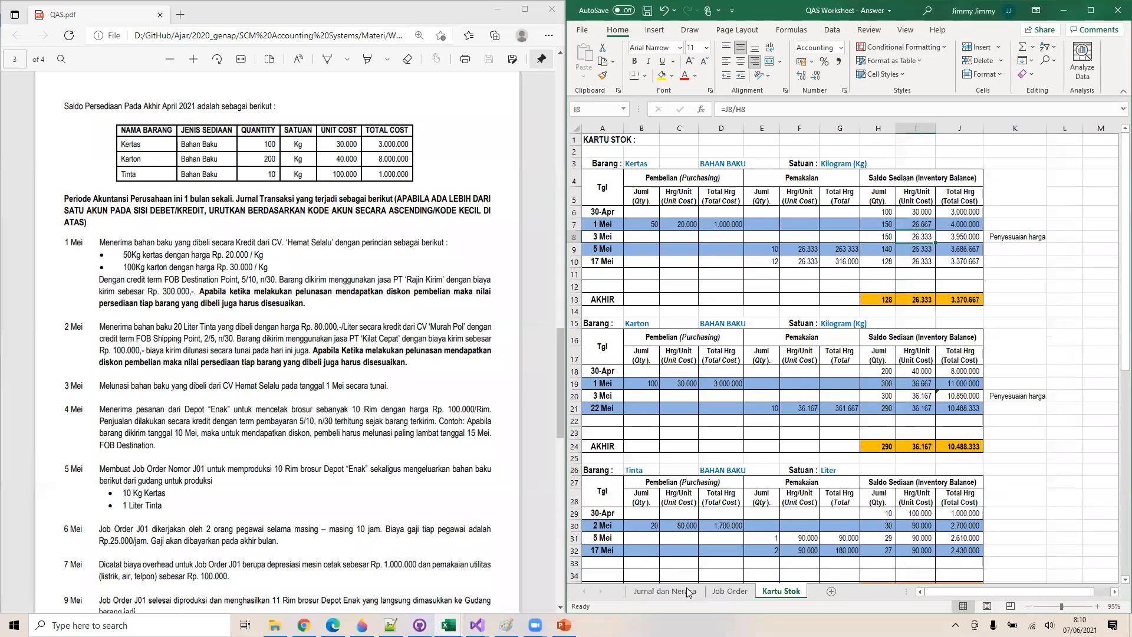
left_click(687, 591)
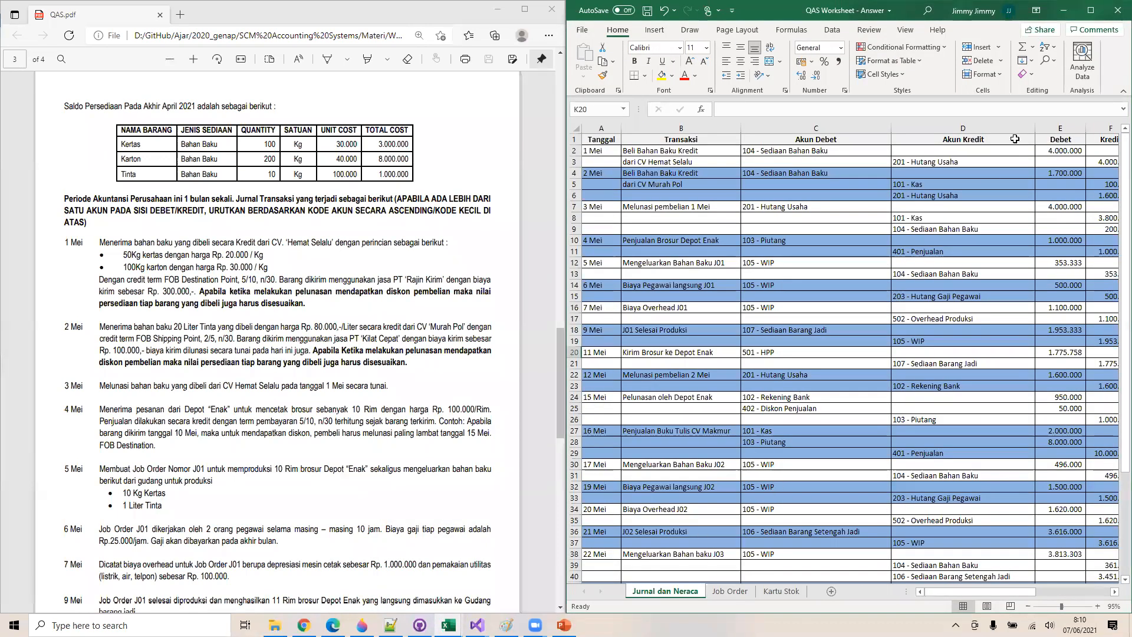
left_click(1062, 11)
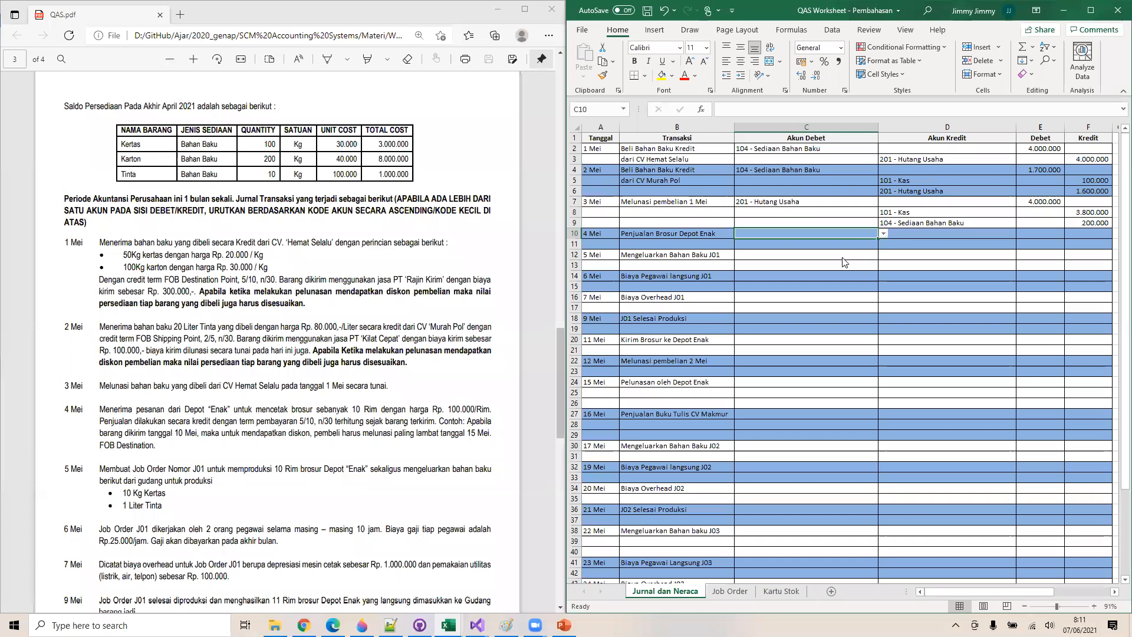
Record the 4 Mei Penjualan Brosur Depot Enak debit to 103 - Piutang in row 10 with the amount =10*100000
left_click(1038, 234)
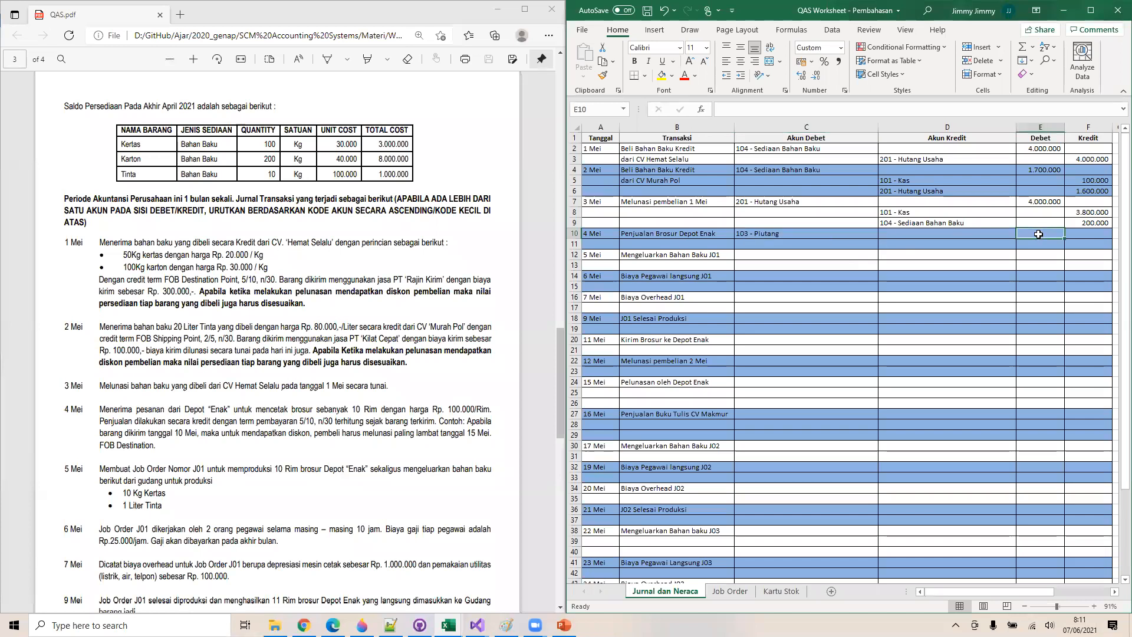
type("=10*")
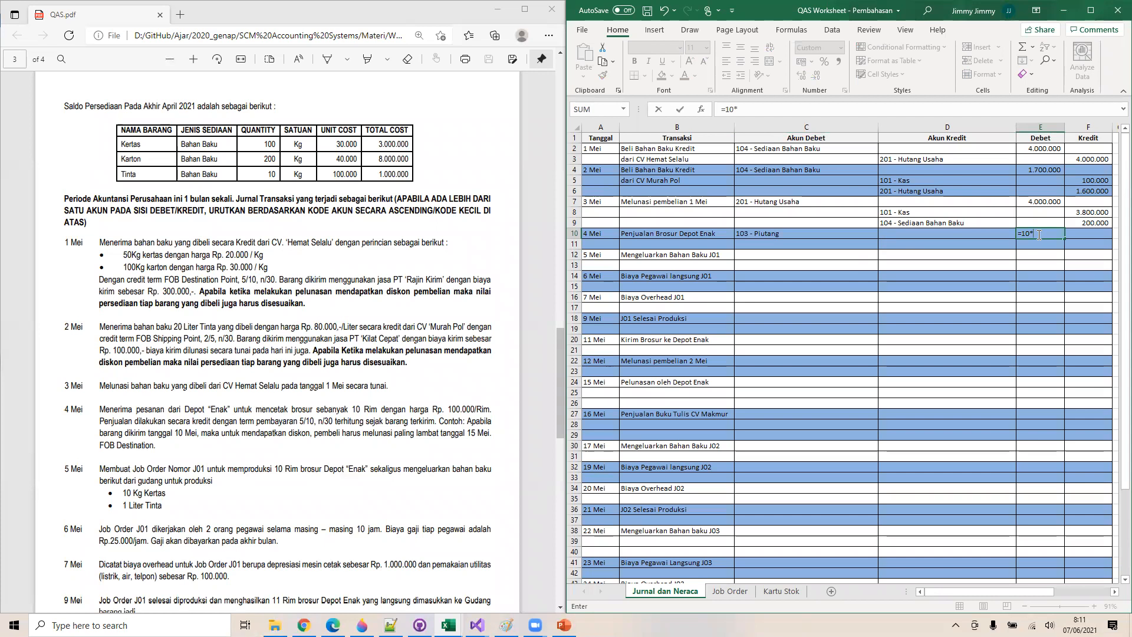
type("100000")
key("Return")
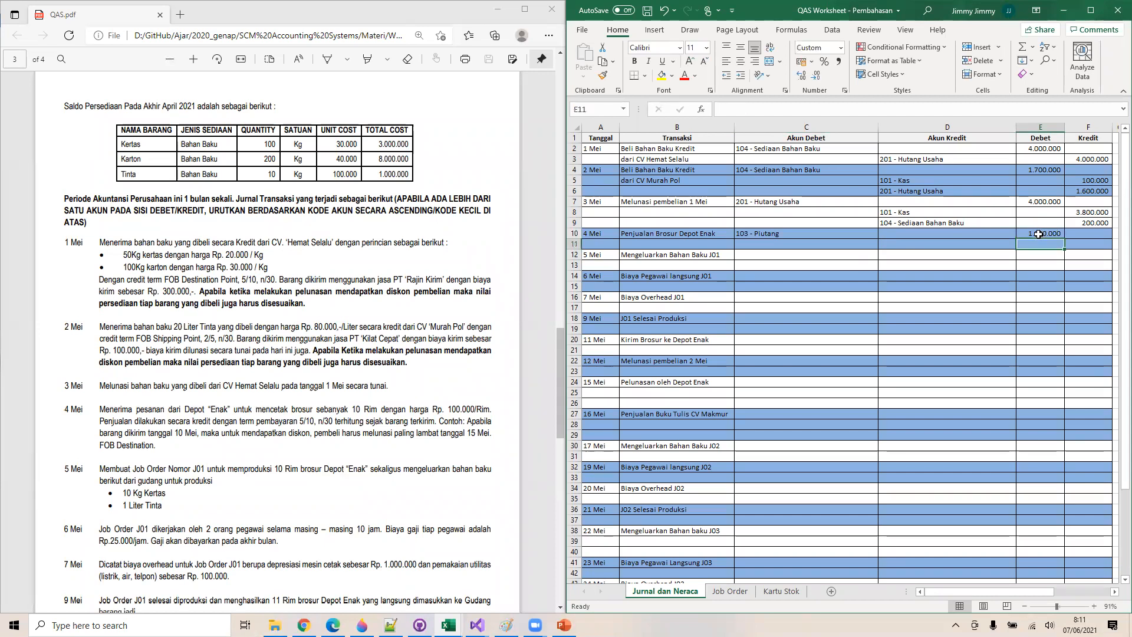
Set the credit account of the 4 Mei brochure sale in D11 to 401 - Penjualan
left_click(931, 243)
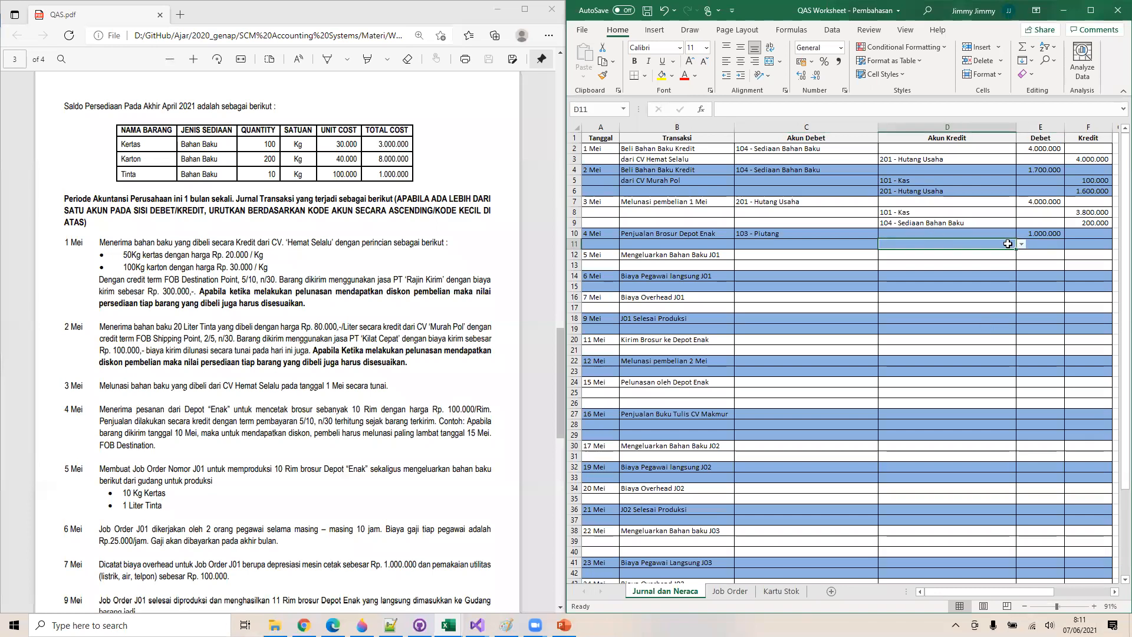
left_click(1022, 245)
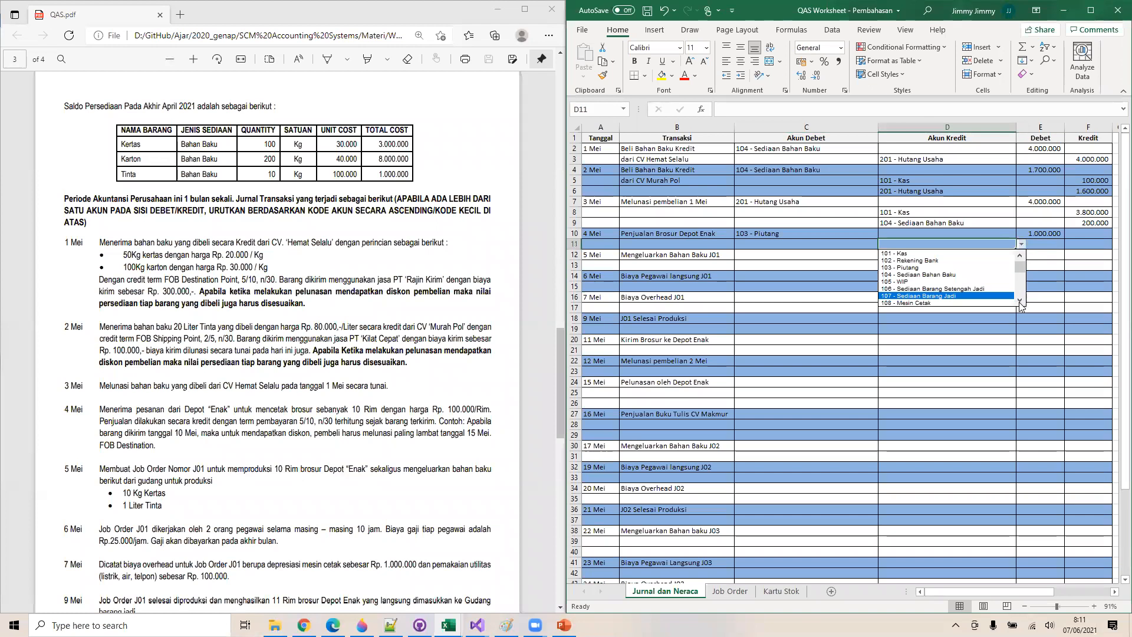
scroll(1021, 304, "down", 1)
scroll(1020, 305, "down", 2)
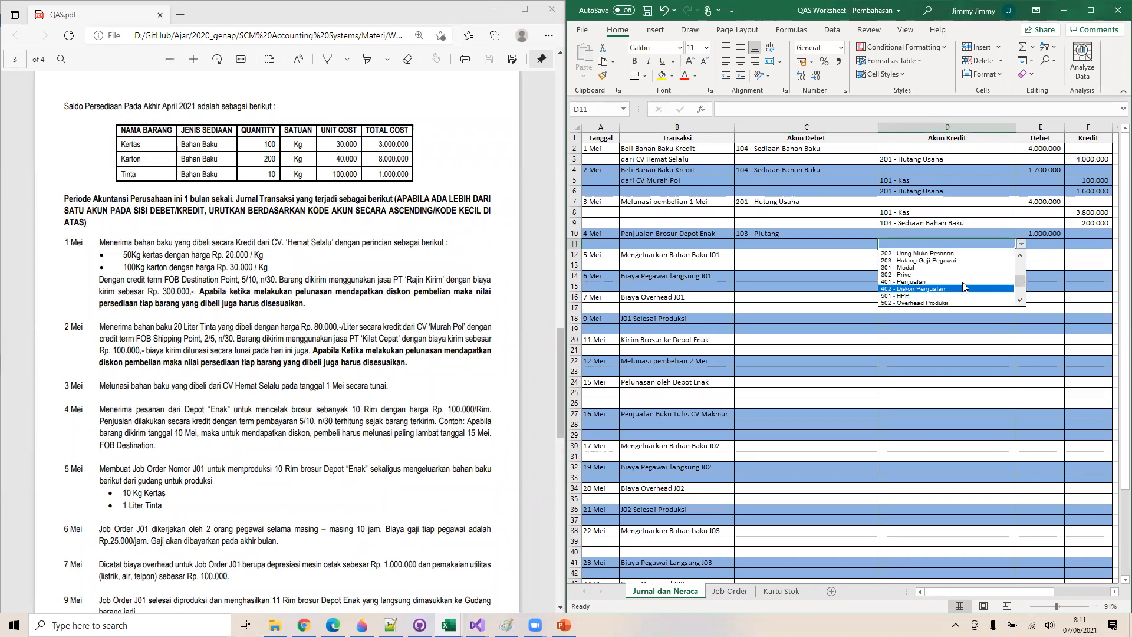
left_click(1011, 269)
Set the 4 Mei credit amount in F11 equal to the debit amount in E10
key("Right")
key("Right")
type("=")
key("Left")
key("Up")
key("Return")
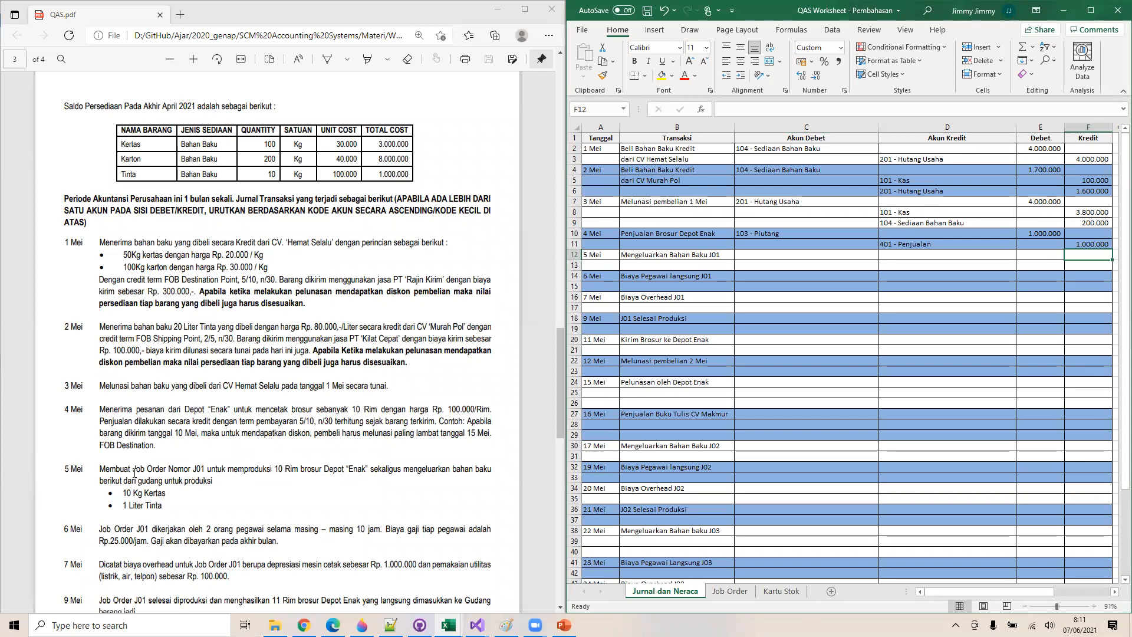
Review the 5 Mei material usage for J01 in QAS.pdf and the J01 card on the Job Order sheet
left_click_drag(175, 495, 137, 484)
left_click(258, 490)
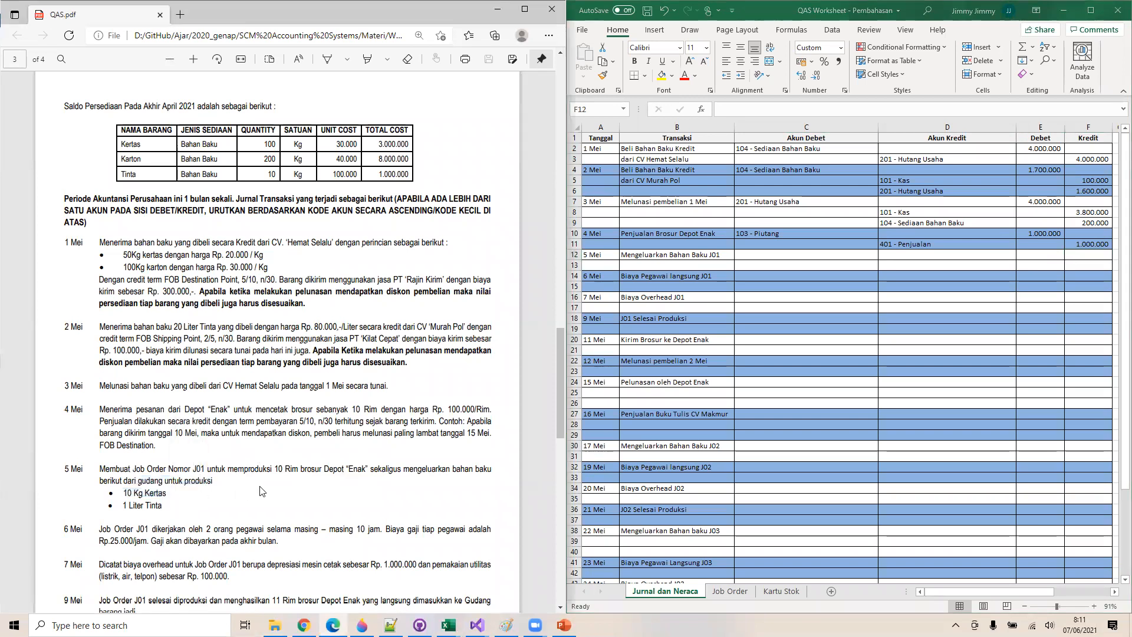
left_click(729, 590)
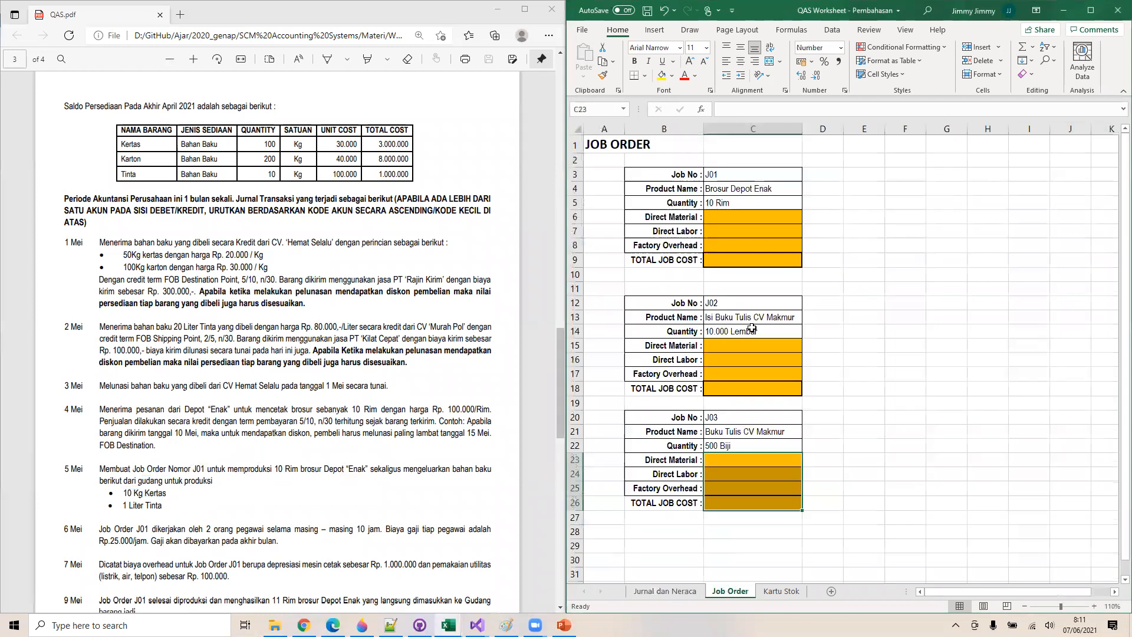
left_click(732, 200)
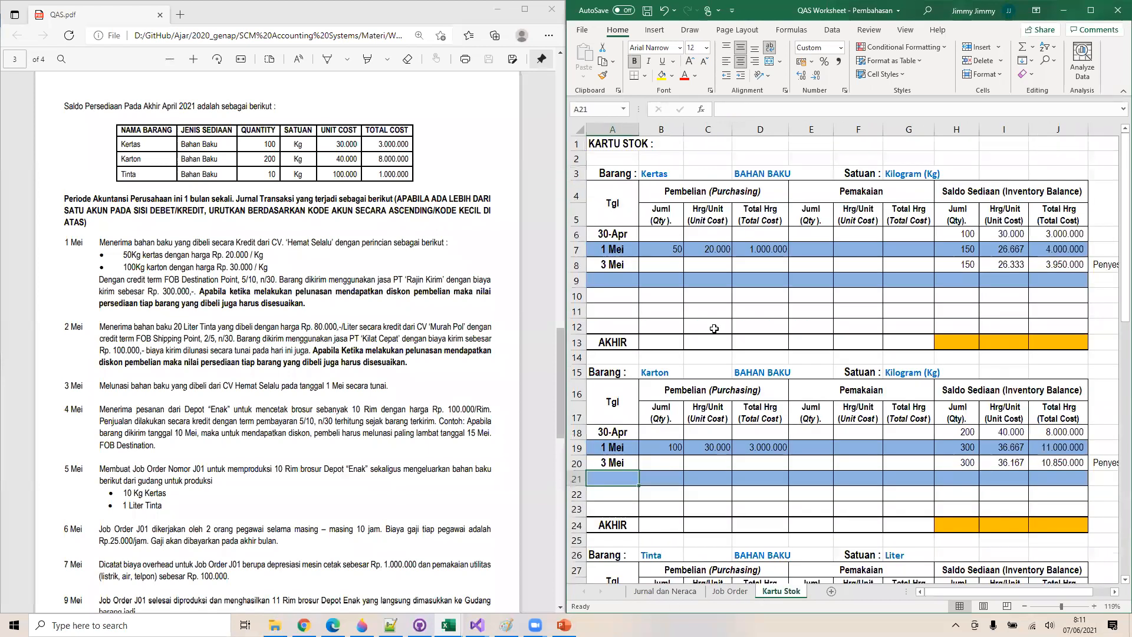
Add a 5 Mei row in row 9 of the Kertas stock card with a usage quantity of 10
left_click(612, 277)
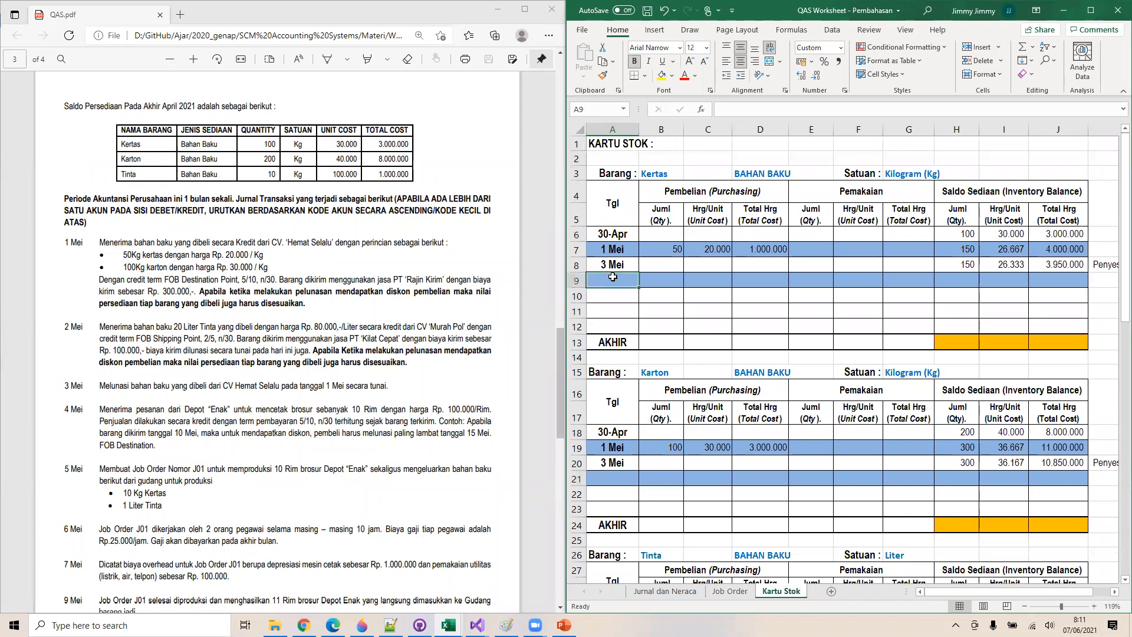
type("5 Mr")
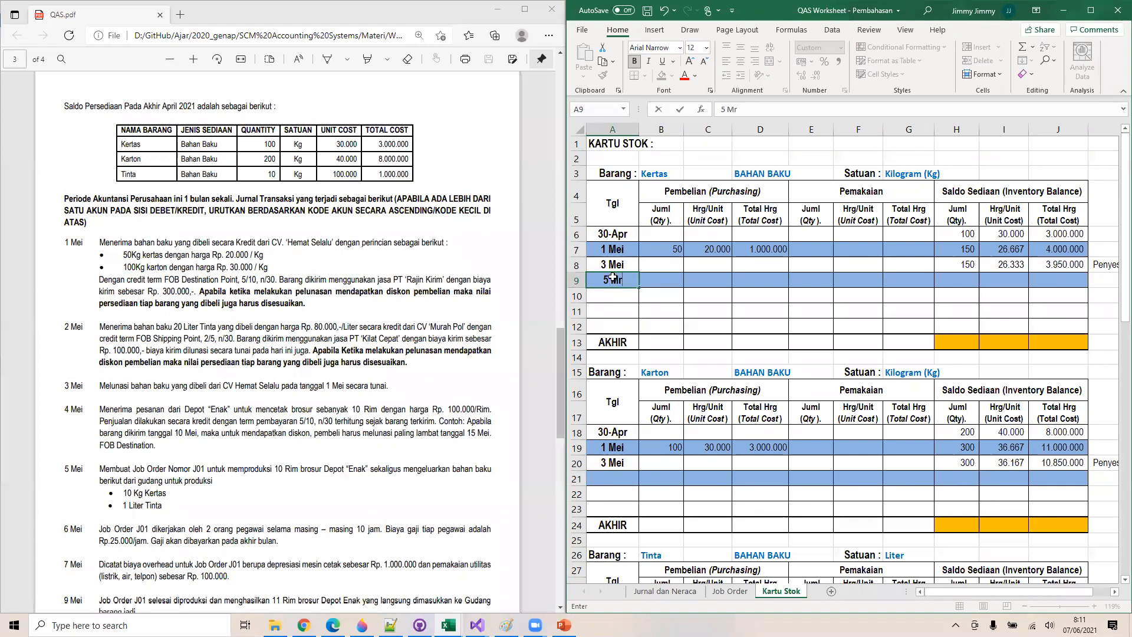
key("BackSpace")
type("ei")
key("Right")
key("Right")
key("Right")
key("Right")
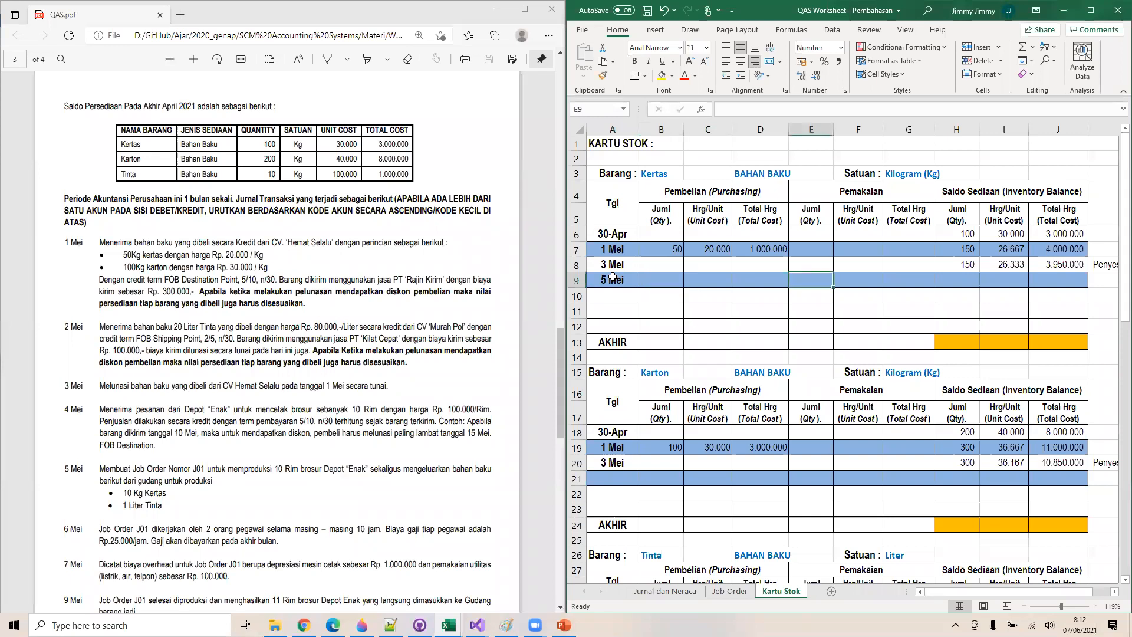
type("10")
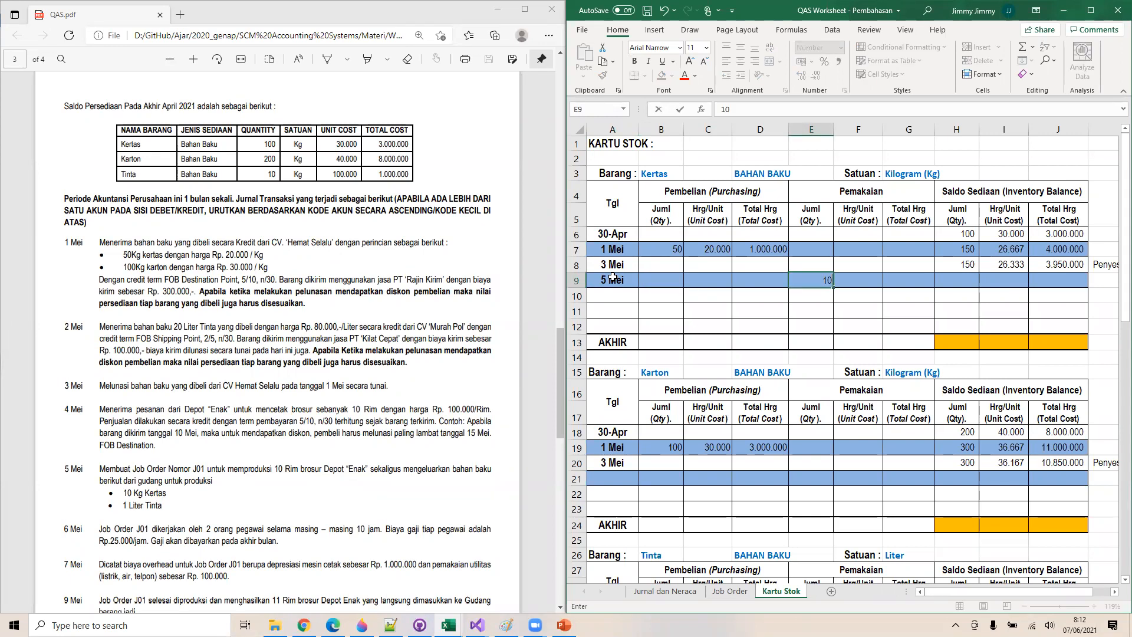
Set the 5 Mei Kertas usage unit cost in F9 to the previous balance unit cost with =I8
key("Right")
type("-")
key("BackSpace")
type("=")
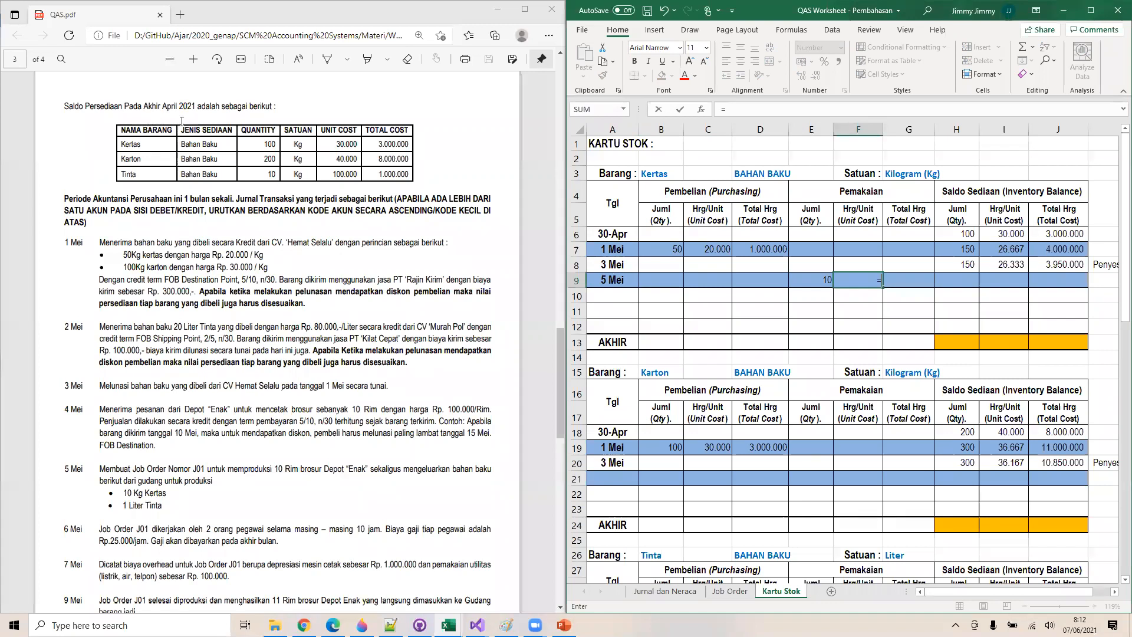
type("I8")
key("Return")
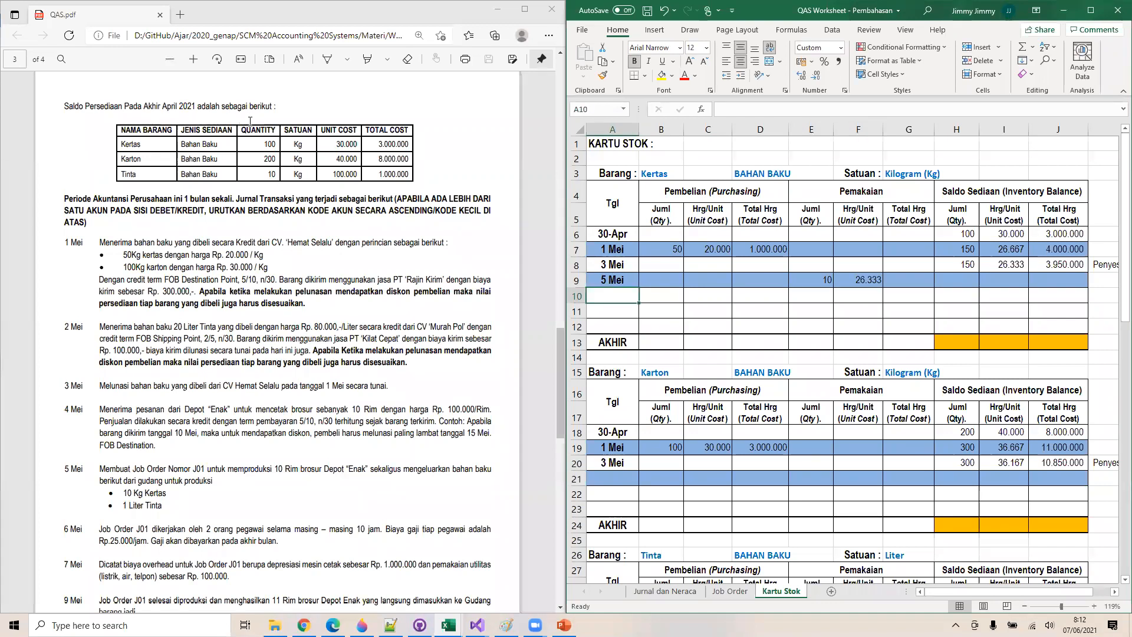
Calculate the 5 Mei Kertas usage total cost in G9 as =E9*F9
key("Up")
key("Right")
key("Right")
key("Right")
key("Right")
key("Right")
key("Right")
type("=")
key("Left")
key("Left")
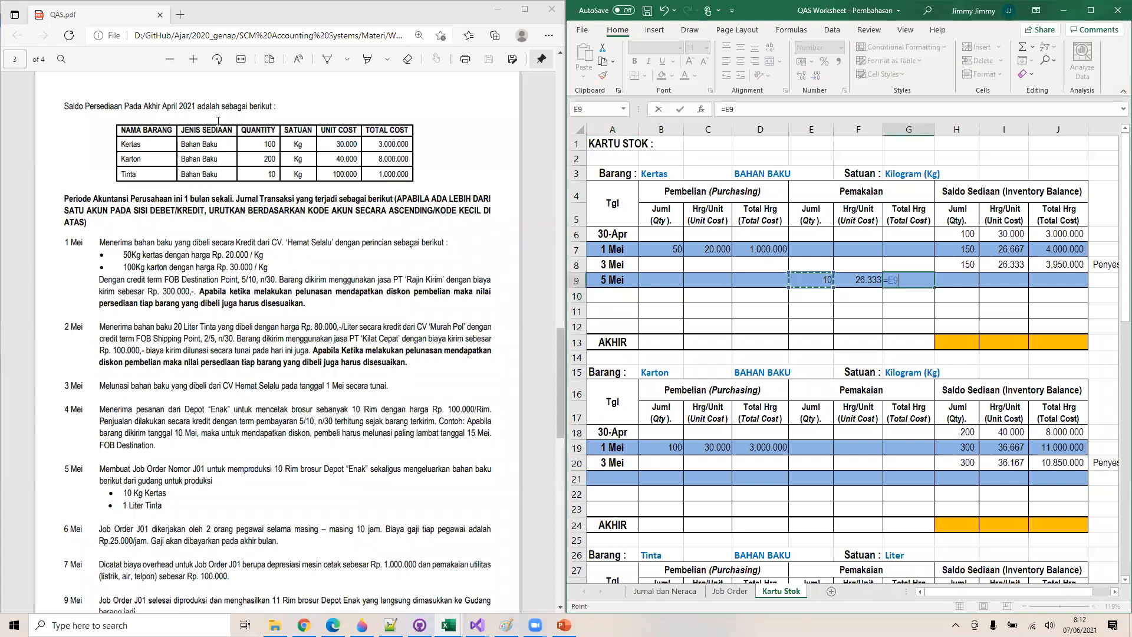
type("*")
key("Left")
key("Return")
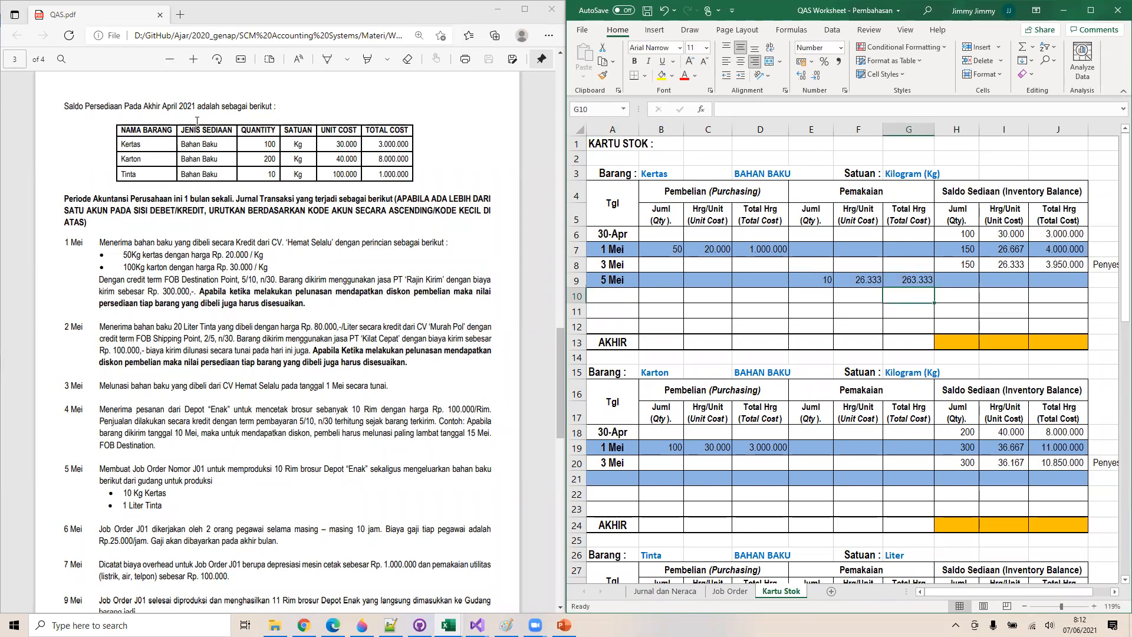
Calculate the remaining Kertas quantity in H9 by subtracting the usage in E9 from the balance in H8
key("Right")
key("Up")
type("=")
key("Up")
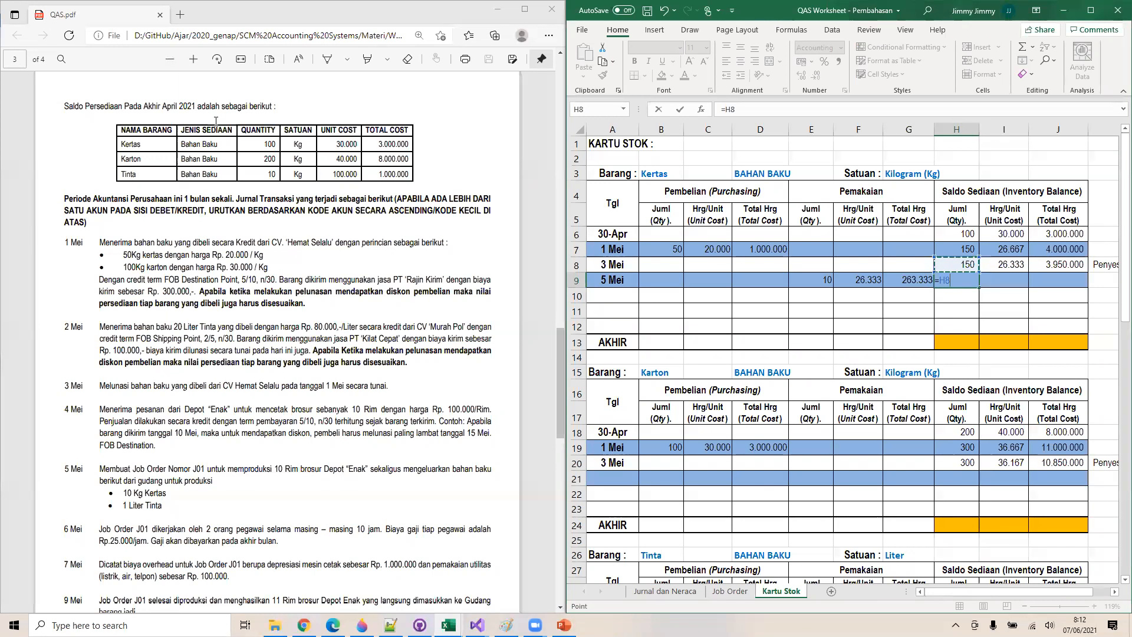
type("-")
key("Left")
key("Left")
key("Left")
key("Return")
Set the 5 Mei Kertas balance unit cost in I9 equal to I8
key("Right")
key("Up")
key("Right")
key("Left")
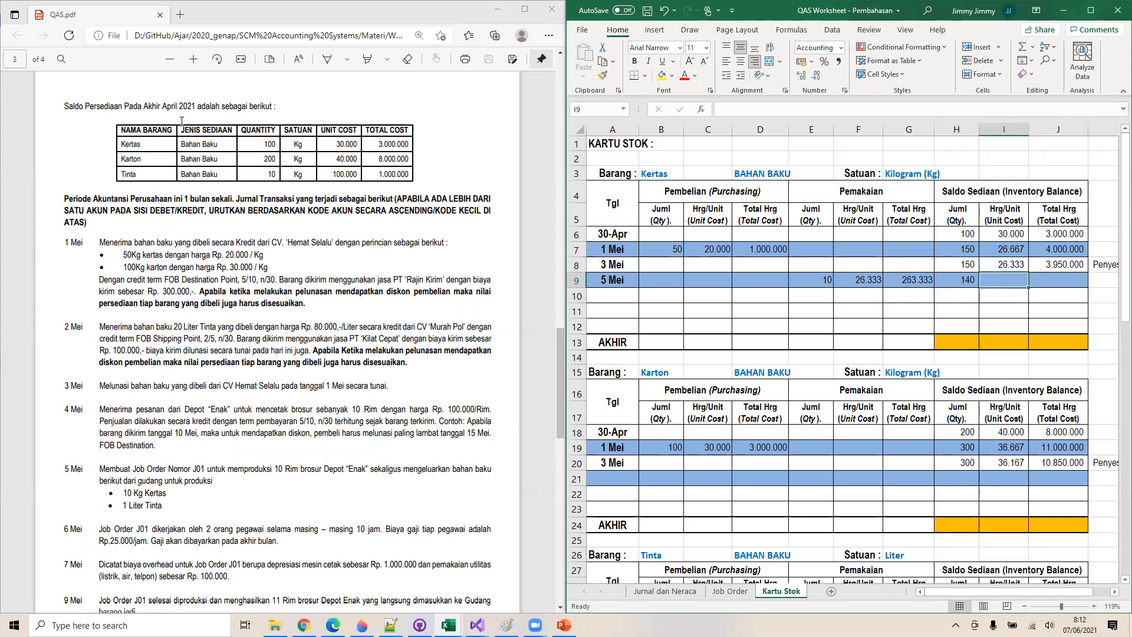
type("=")
key("Up")
key("Return")
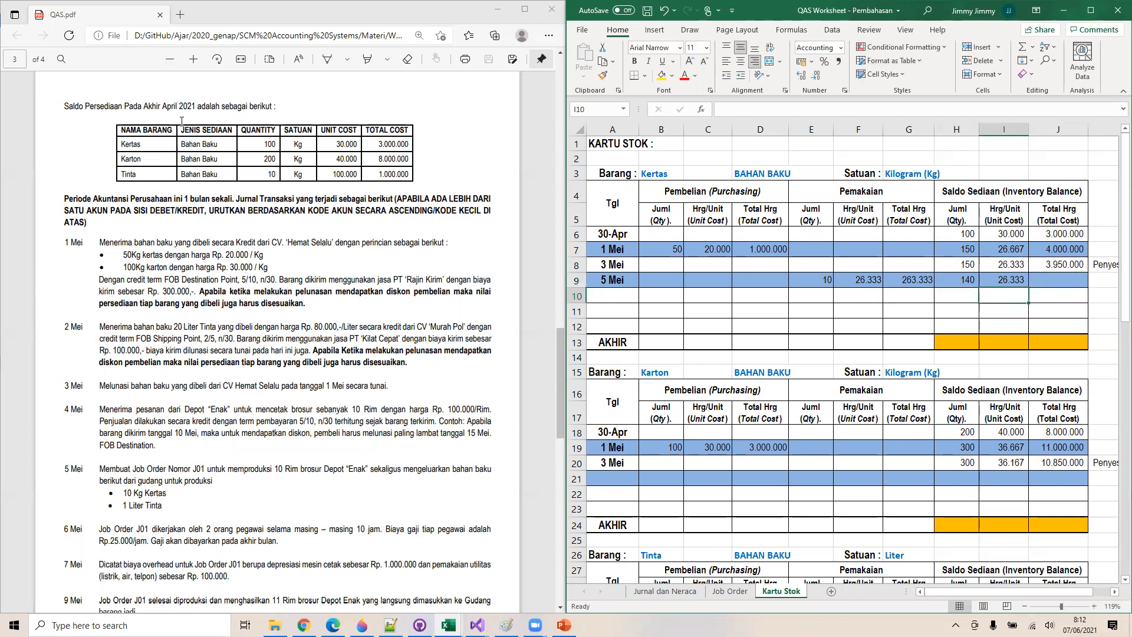
Calculate the 5 Mei Kertas balance total cost in J9 as H9 times I9
key("Up")
key("Right")
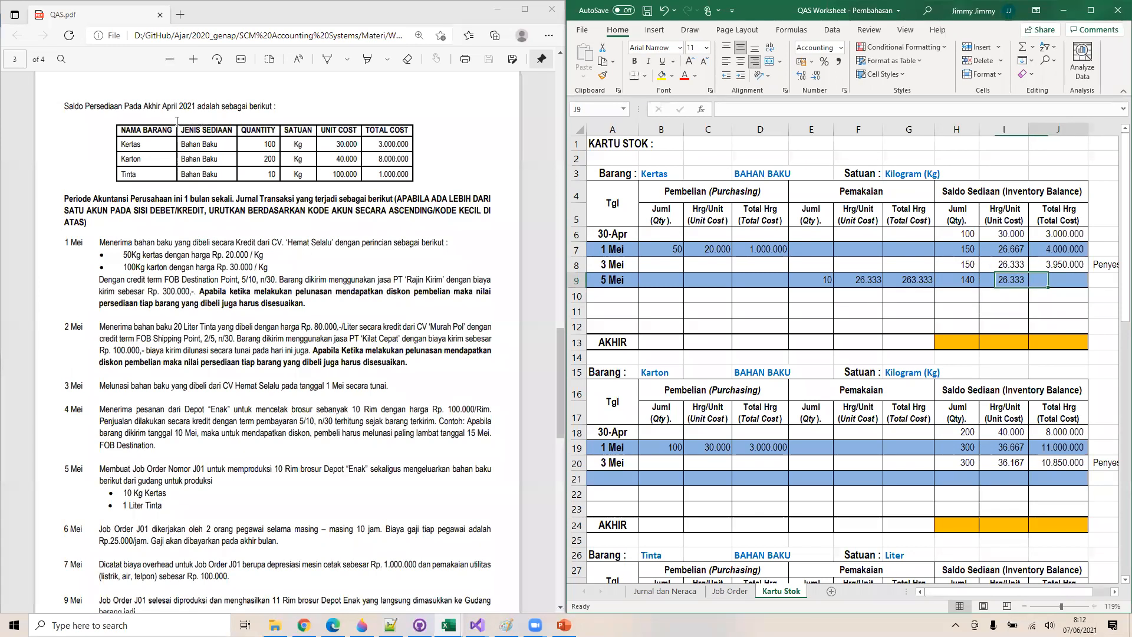
type("=")
key("Left")
key("Left")
type("*")
key("Left")
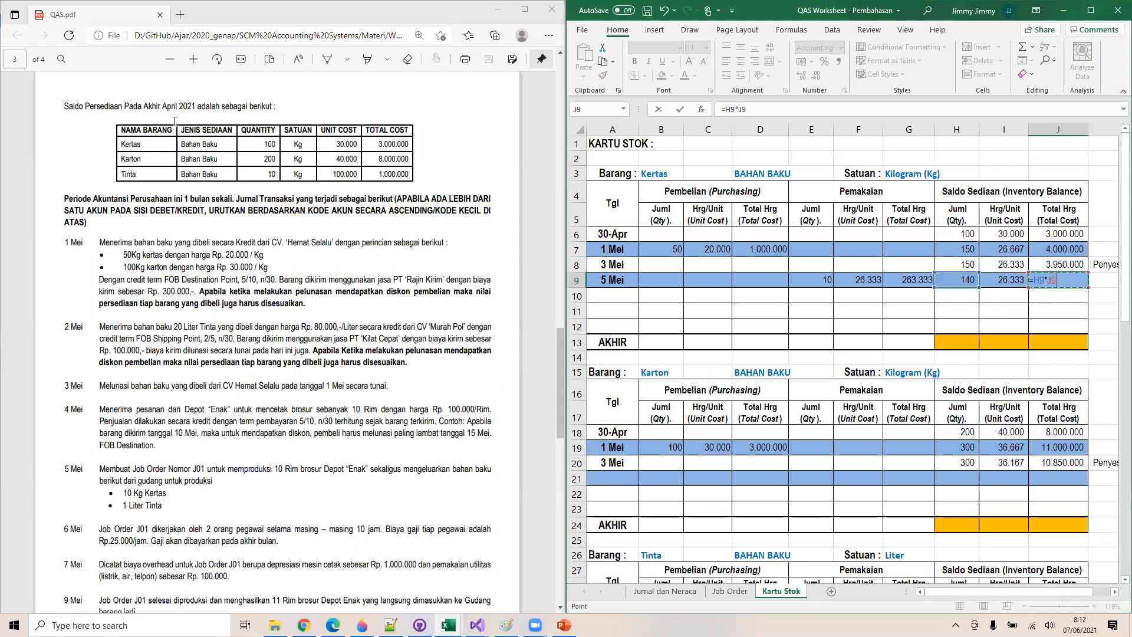
key("Return")
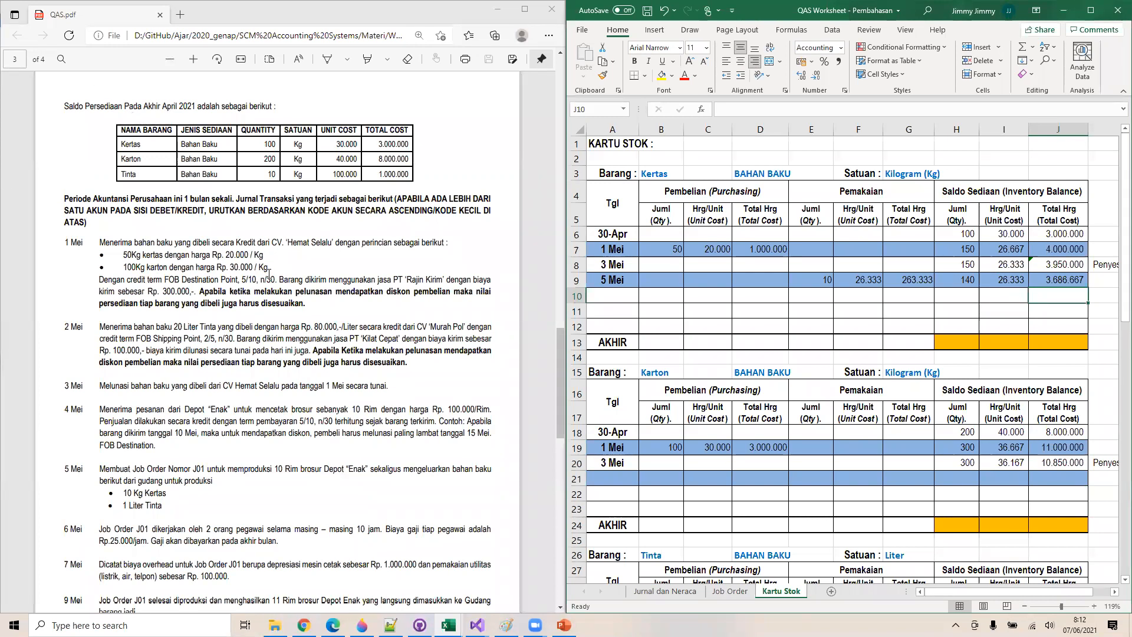
Add a 5 Mei row in row 31 of the Tinta stock card with a usage quantity of 1
left_click(618, 481)
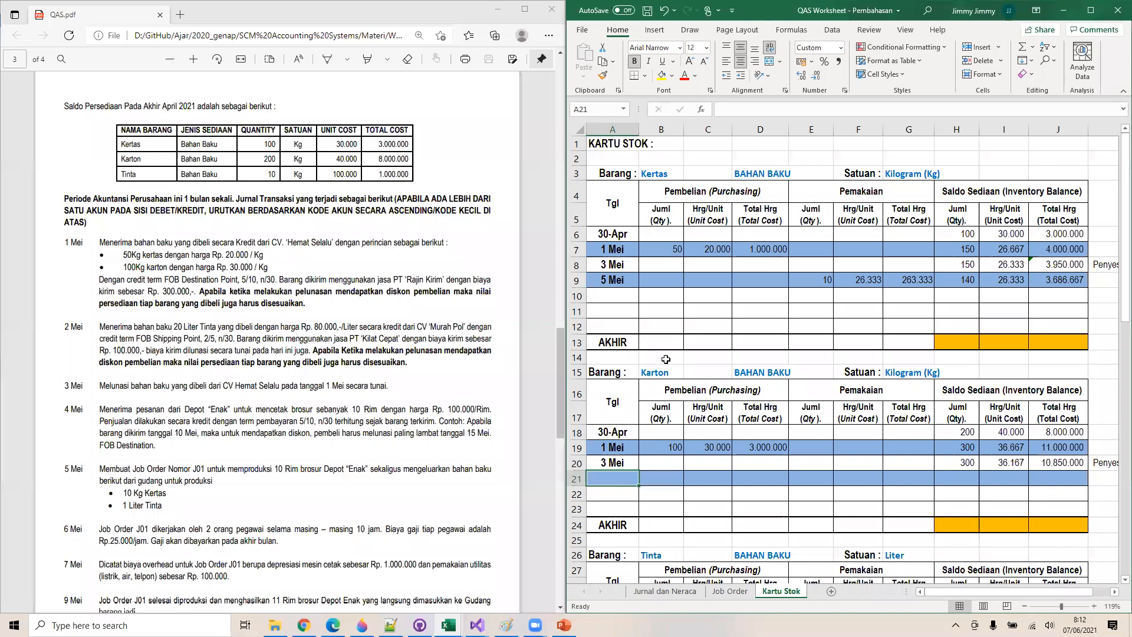
scroll(665, 359, "down", 3)
right_click(623, 493)
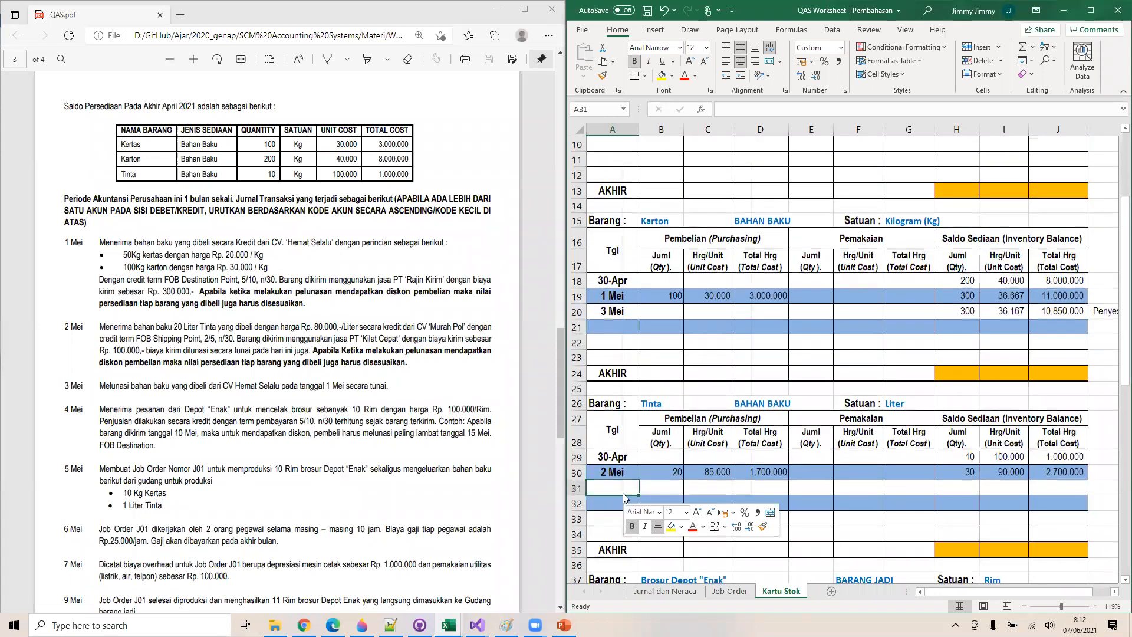
left_click(614, 489)
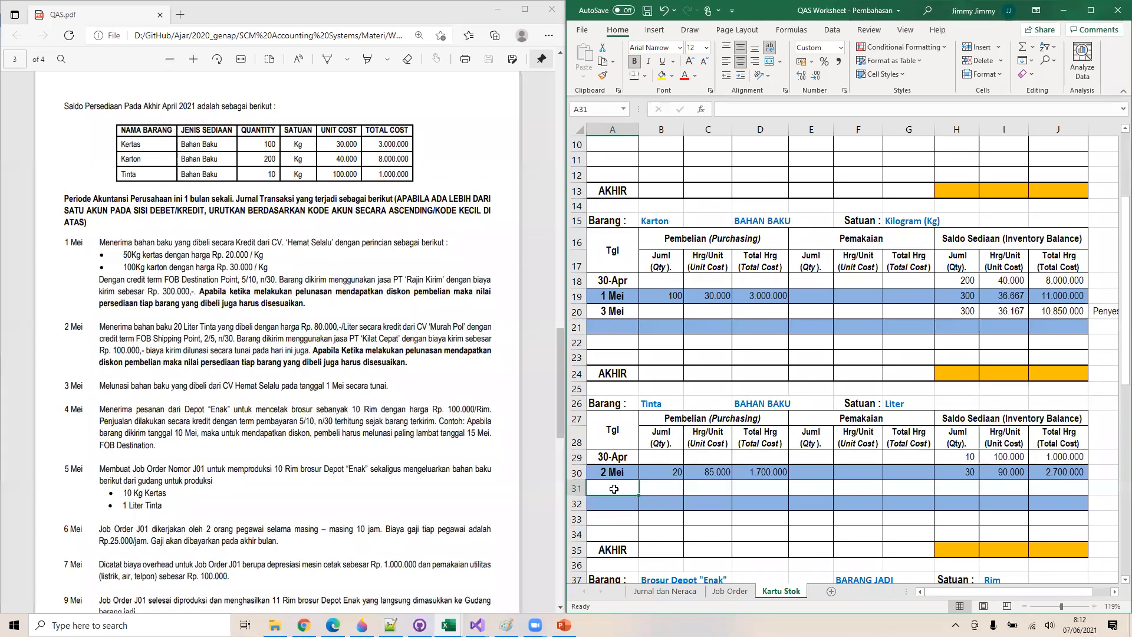
double_click(614, 488)
type("5 Mei")
key("Tab")
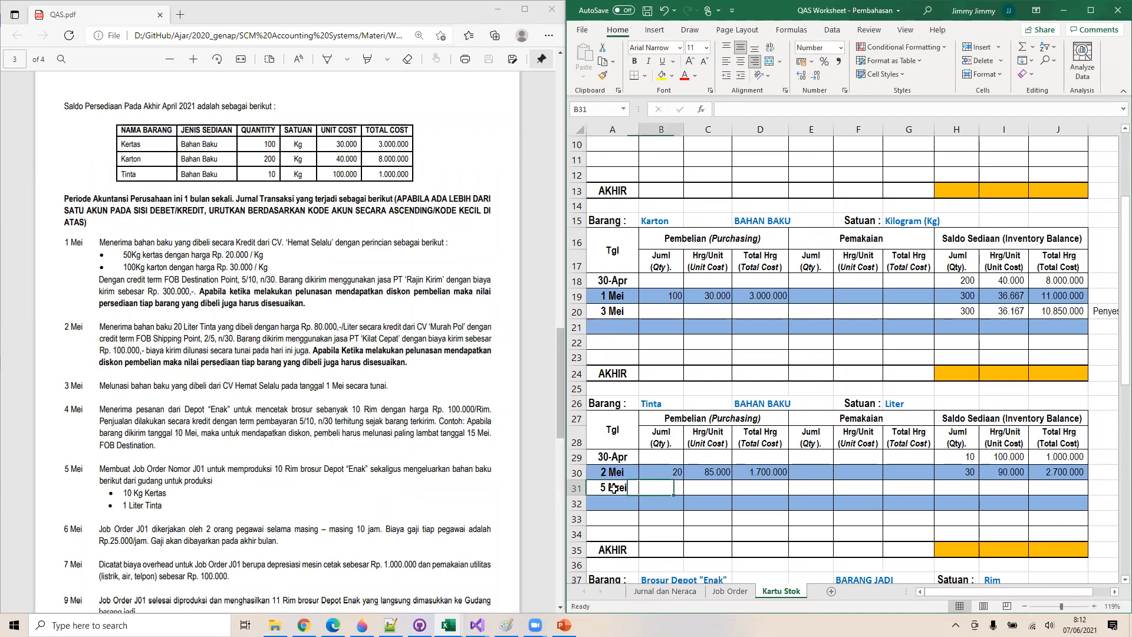
left_click(614, 488)
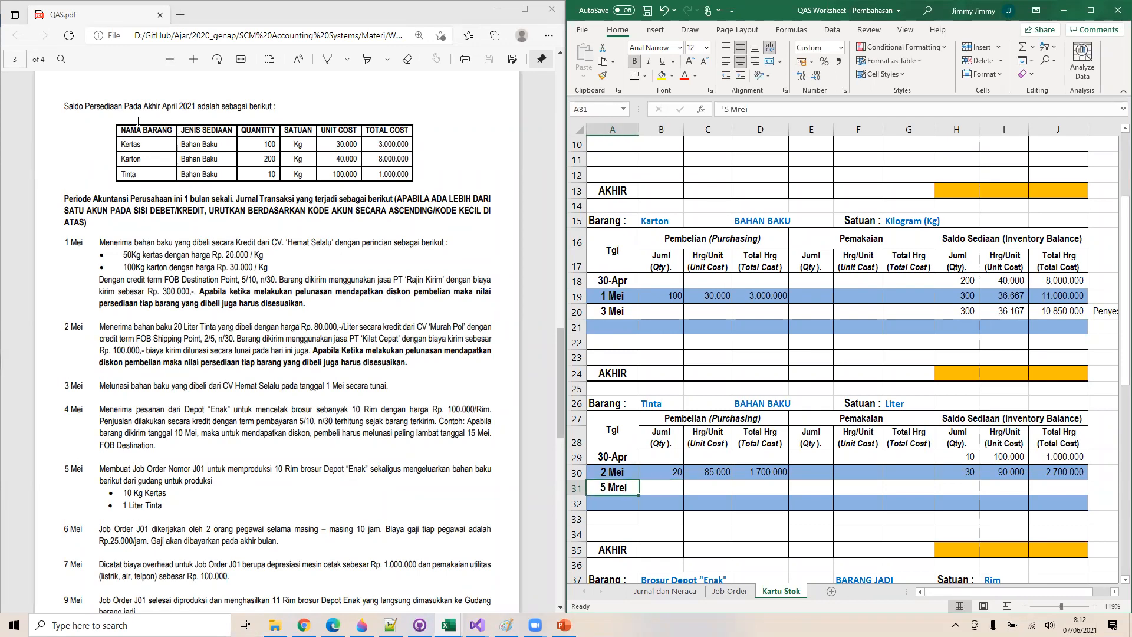
type("5 M")
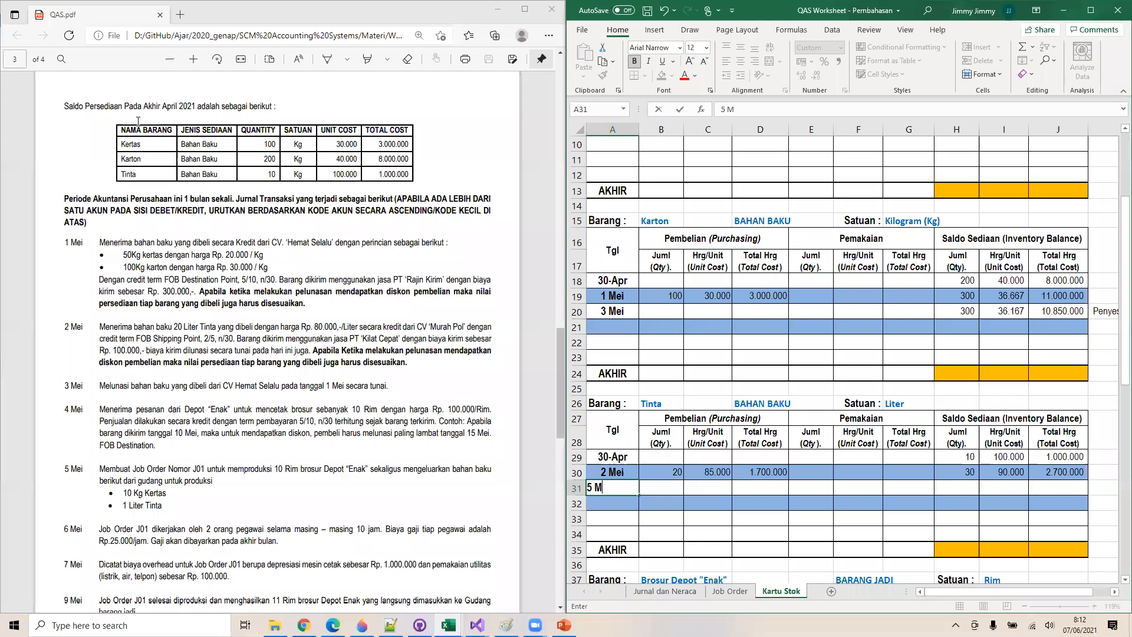
type("ei")
key("Tab")
key("Tab")
key("Tab")
key("Tab")
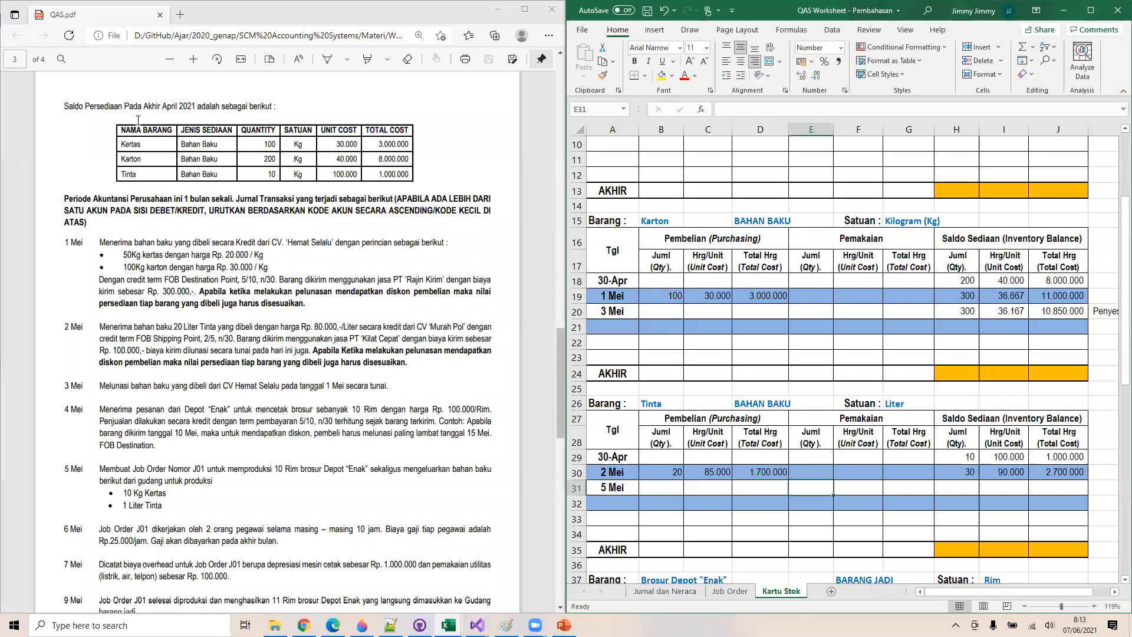
type("1")
Set the 5 Mei Tinta usage unit cost in F31 equal to the balance unit cost in I30
key("Tab")
type("=")
key("Right")
key("Right")
key("Right")
key("Up")
key("Return")
Copy the Kertas formulas in G9:J9 and paste only the formulas into the 5 Mei Tinta row starting at G31
key("Up")
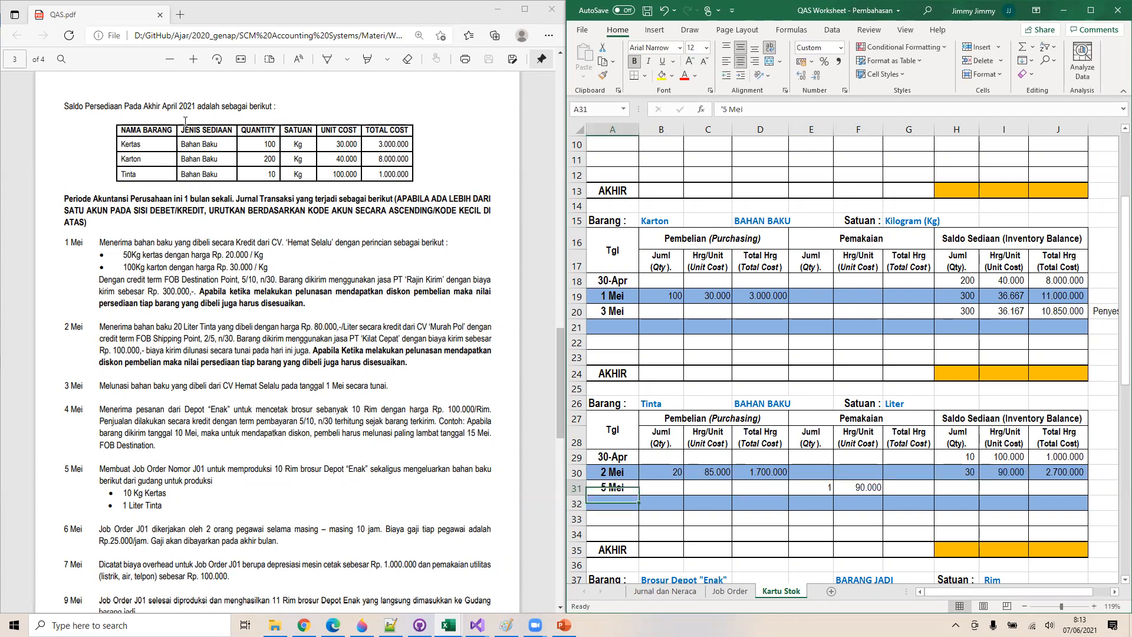
key("Right")
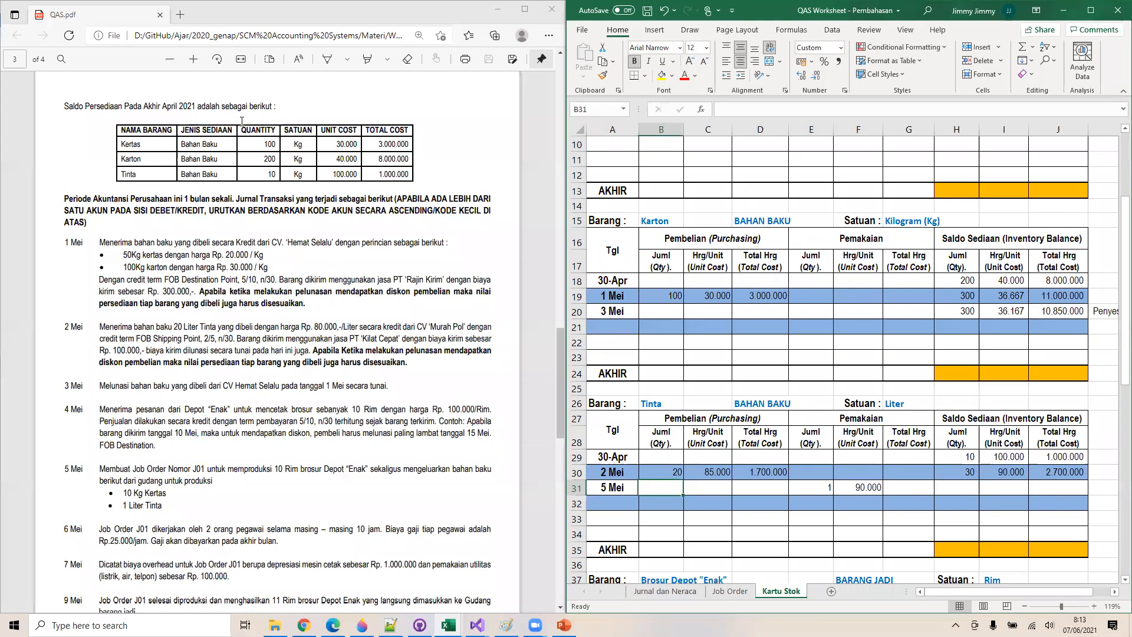
key("Right")
key("Right")
key("Right")
key("Right")
key("Right")
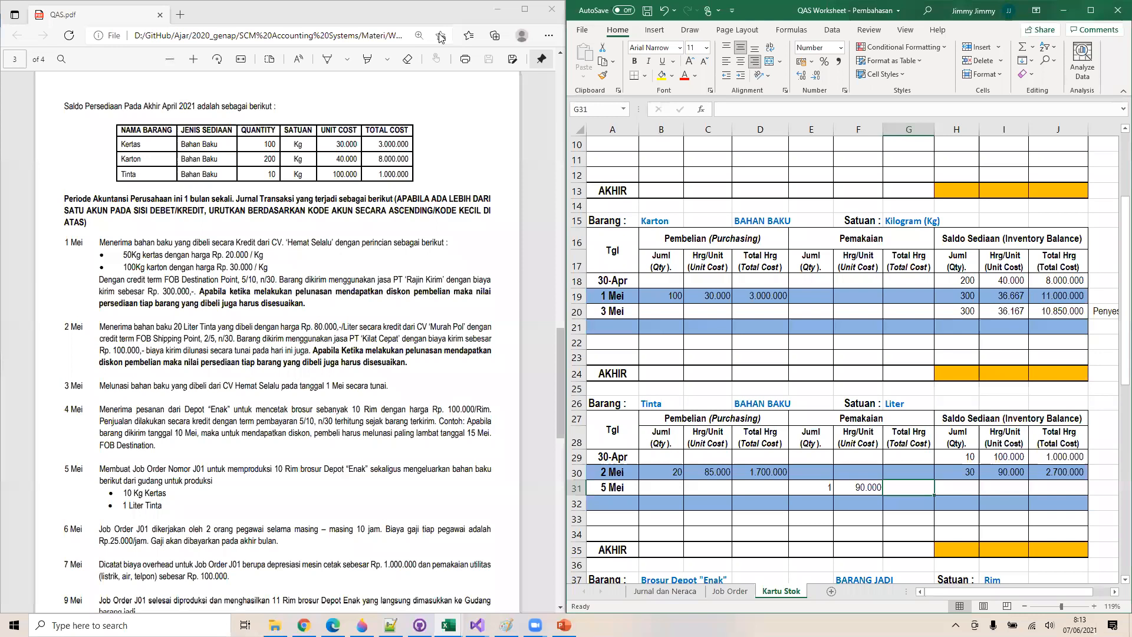
scroll(277, 342, "up", 3)
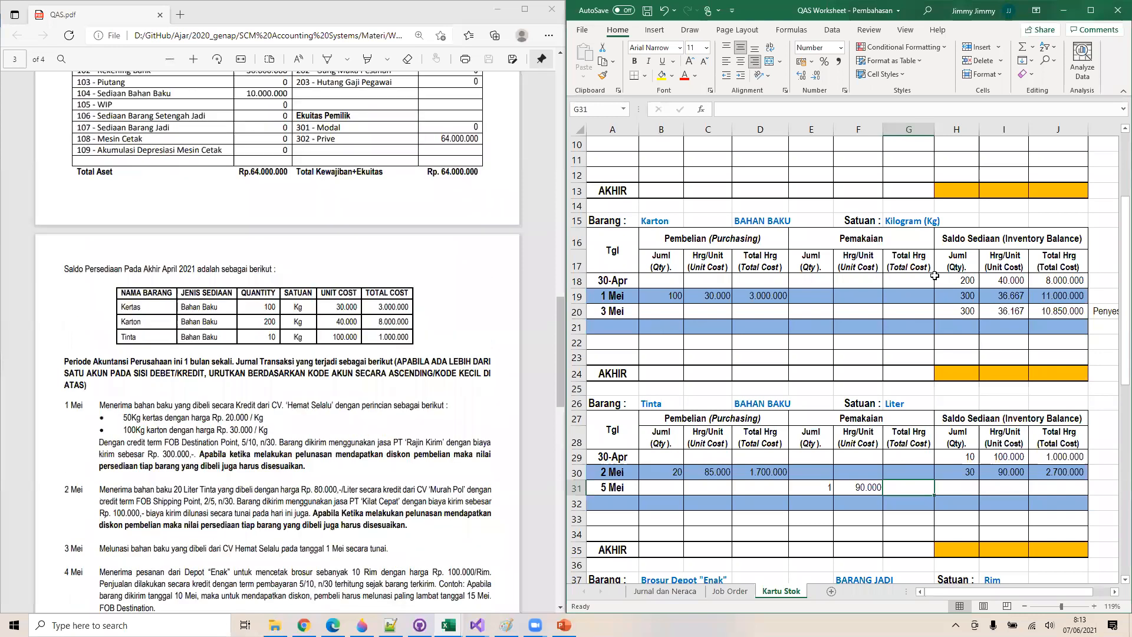
scroll(943, 183, "up", 3)
left_click(918, 175)
left_click(1059, 174, "shift")
key("ctrl+c")
scroll(998, 329, "down", 2)
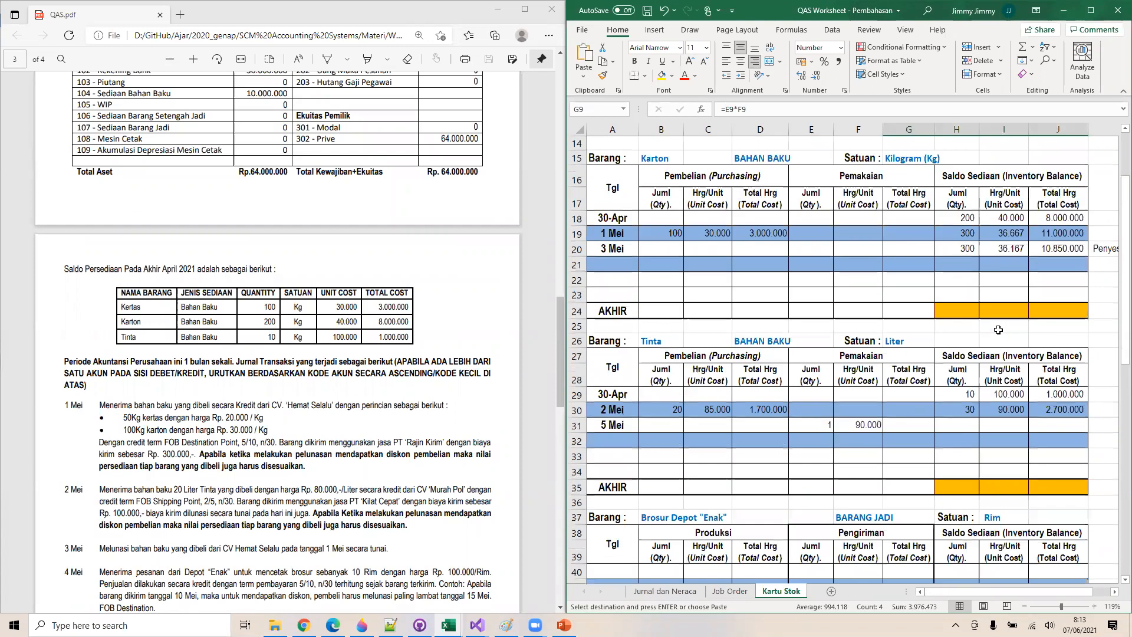
right_click(904, 424)
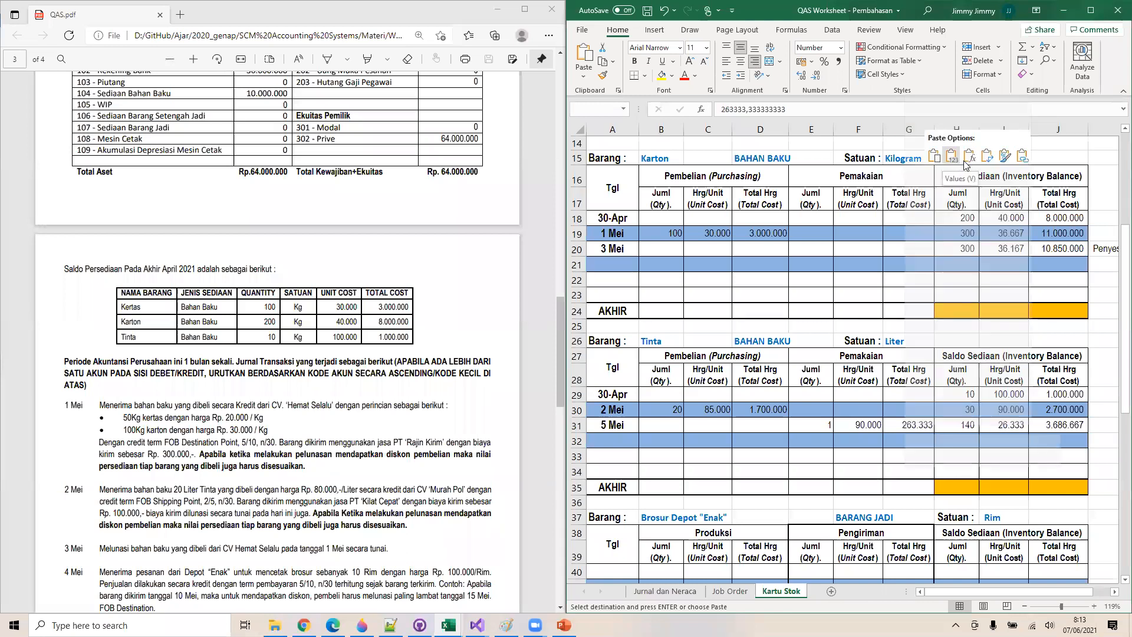
left_click(968, 156)
left_click(964, 459)
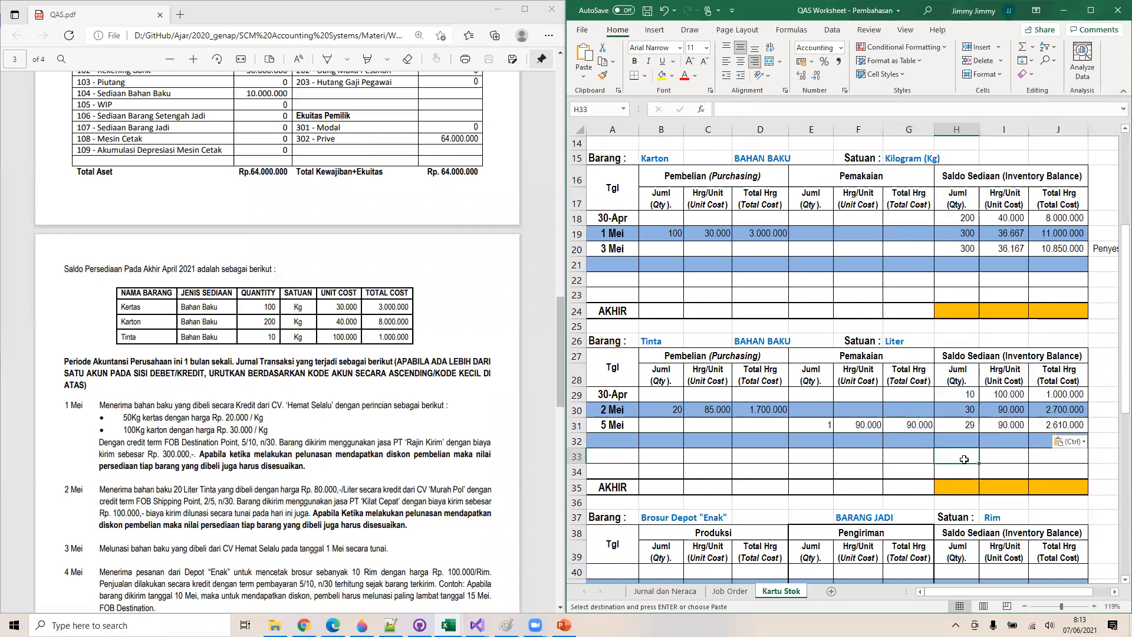
left_click(968, 425)
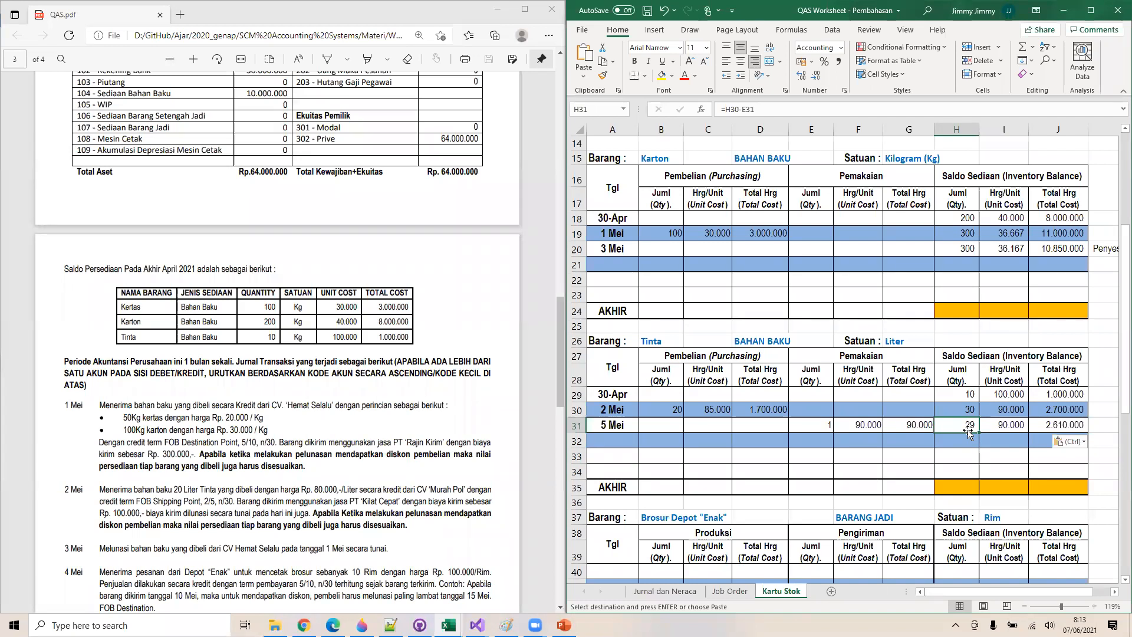
On the Job Order sheet, set J01's Direct Material in C6 to the sum of Kartu Stok cells G9 and G31
left_click(729, 592)
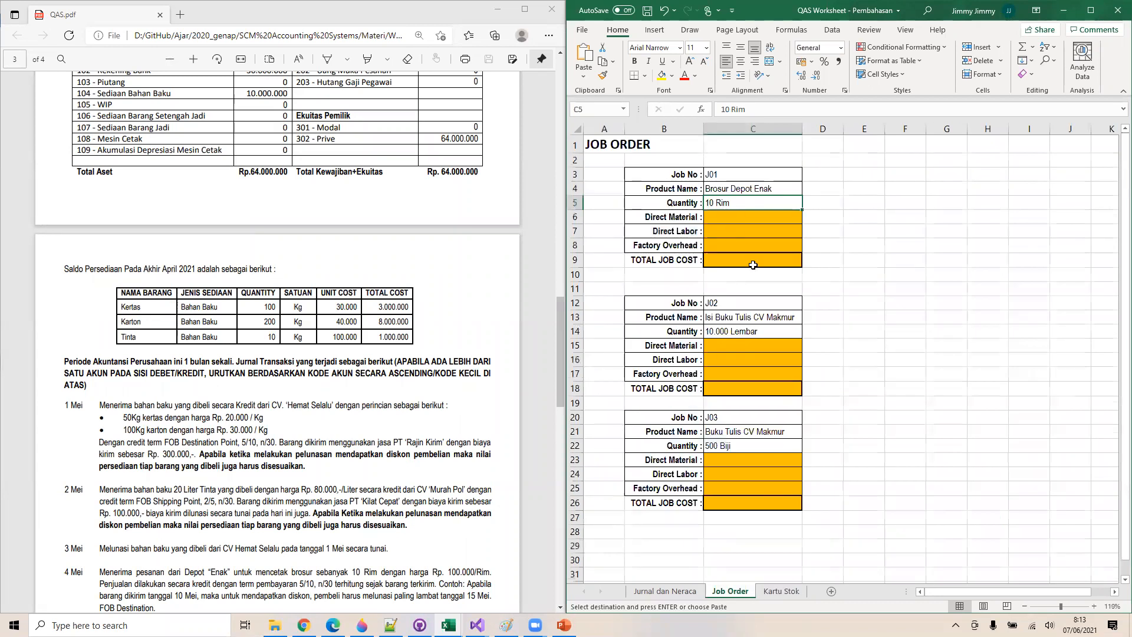
left_click(726, 215)
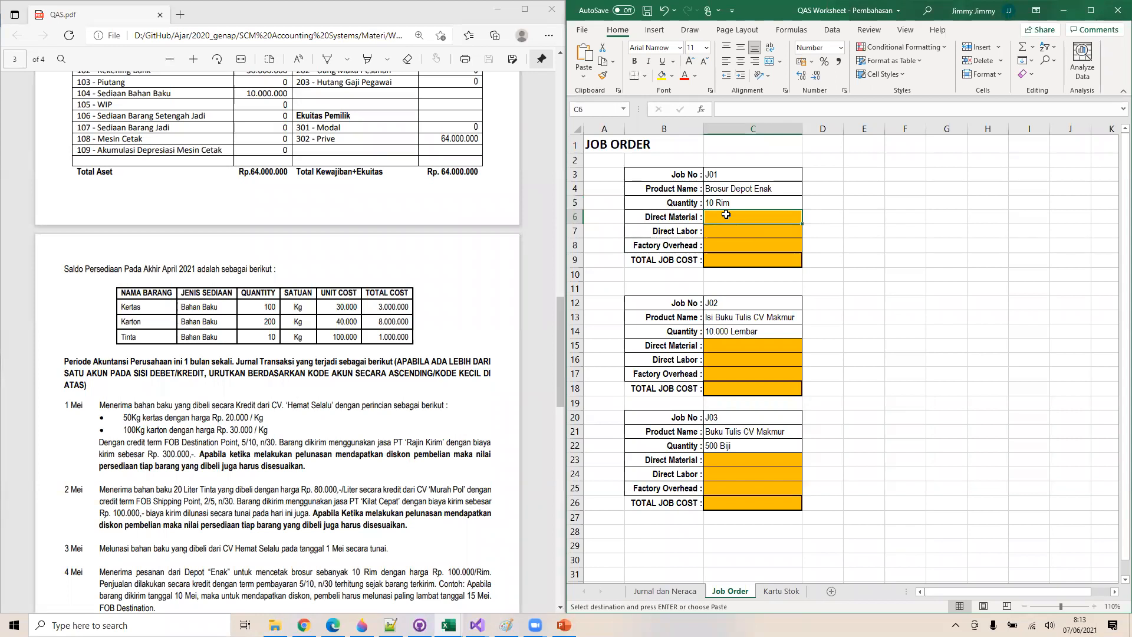
type("=")
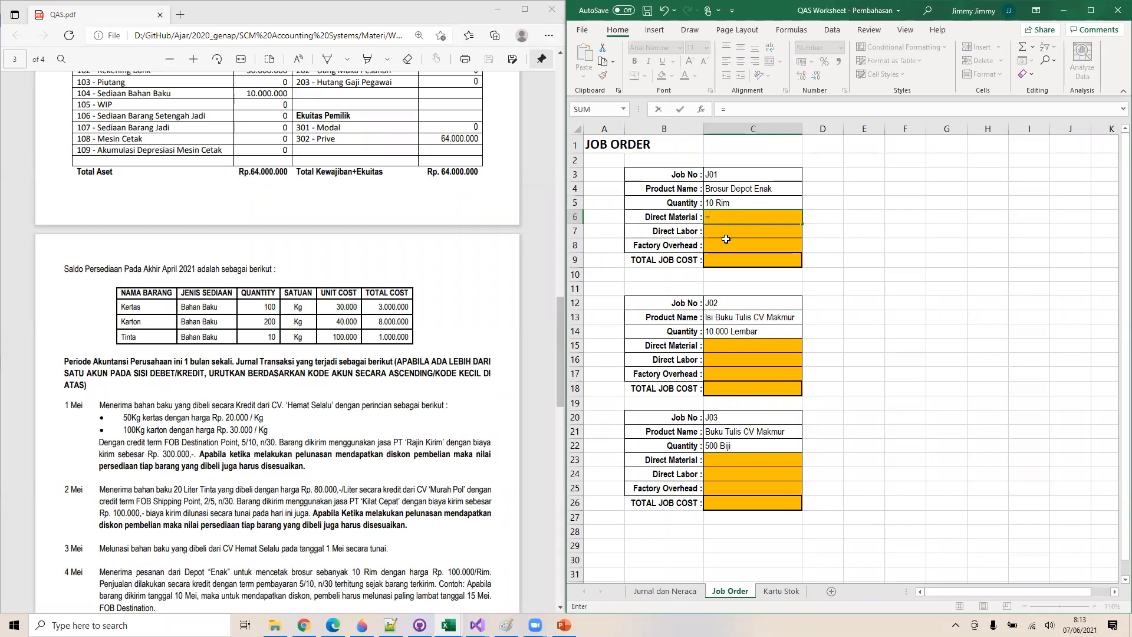
left_click(782, 592)
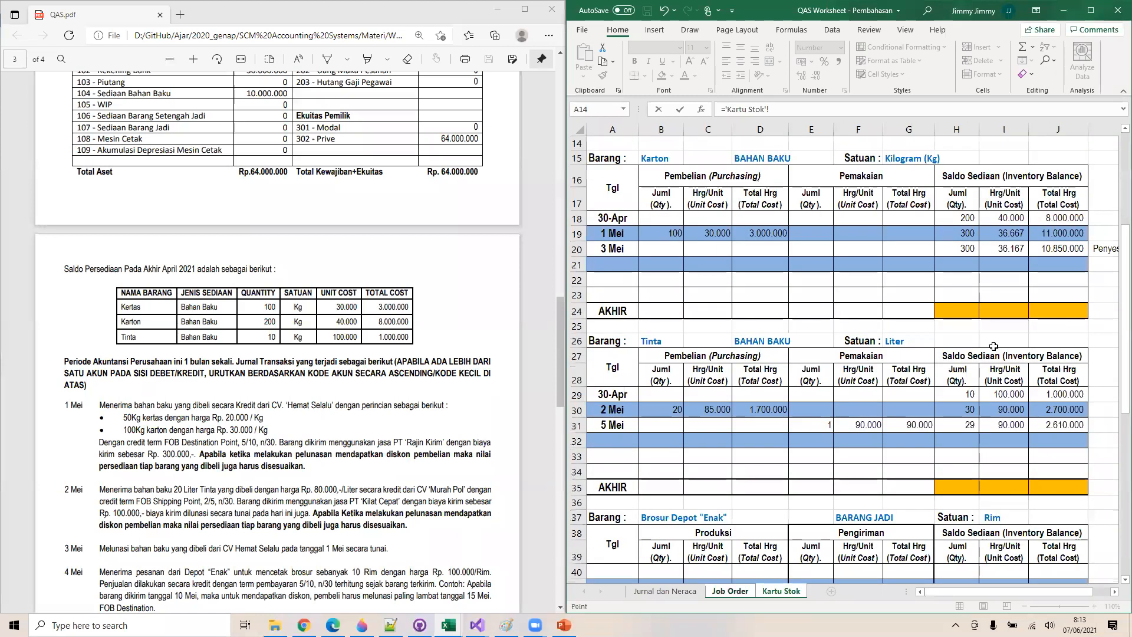
scroll(993, 346, "up", 5)
left_click(911, 280)
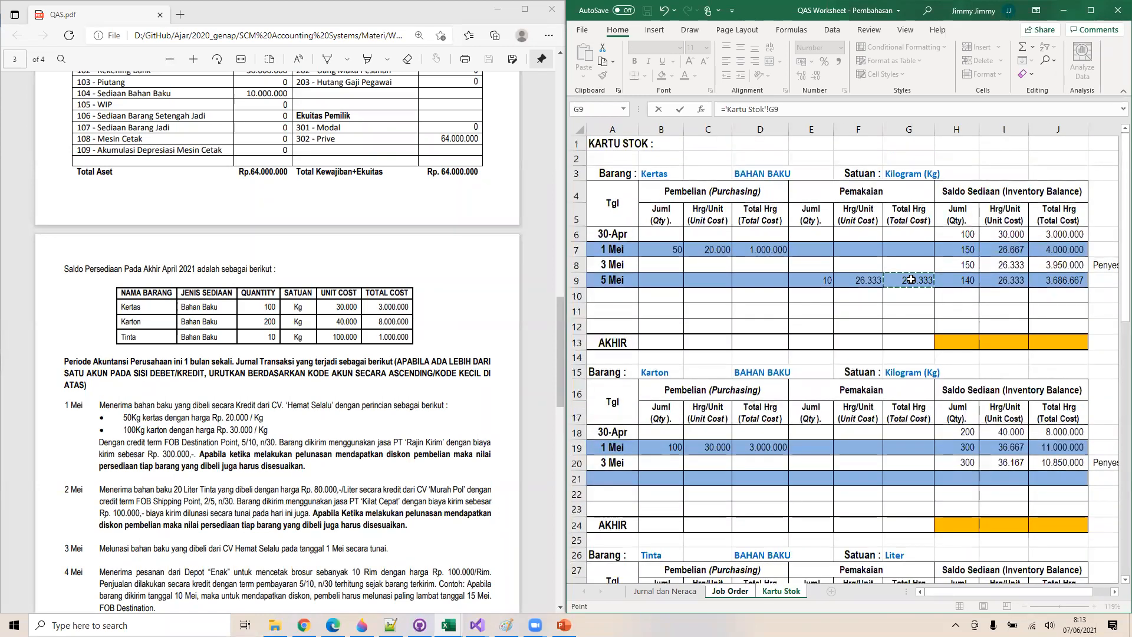
left_click(823, 111)
type("+")
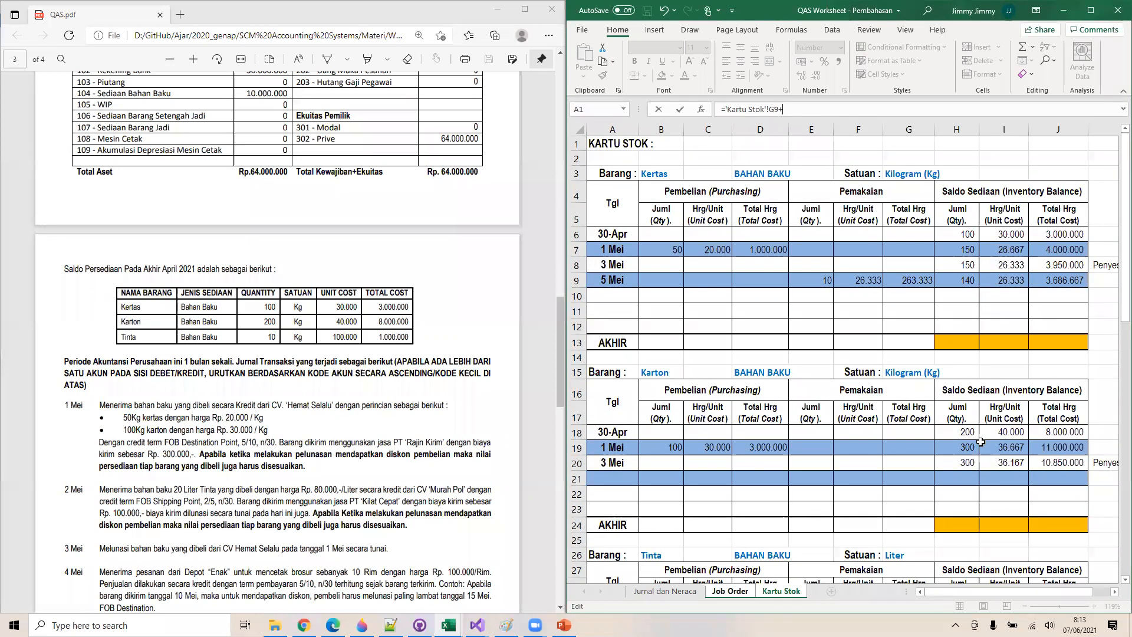
scroll(980, 442, "down", 2)
left_click(918, 519)
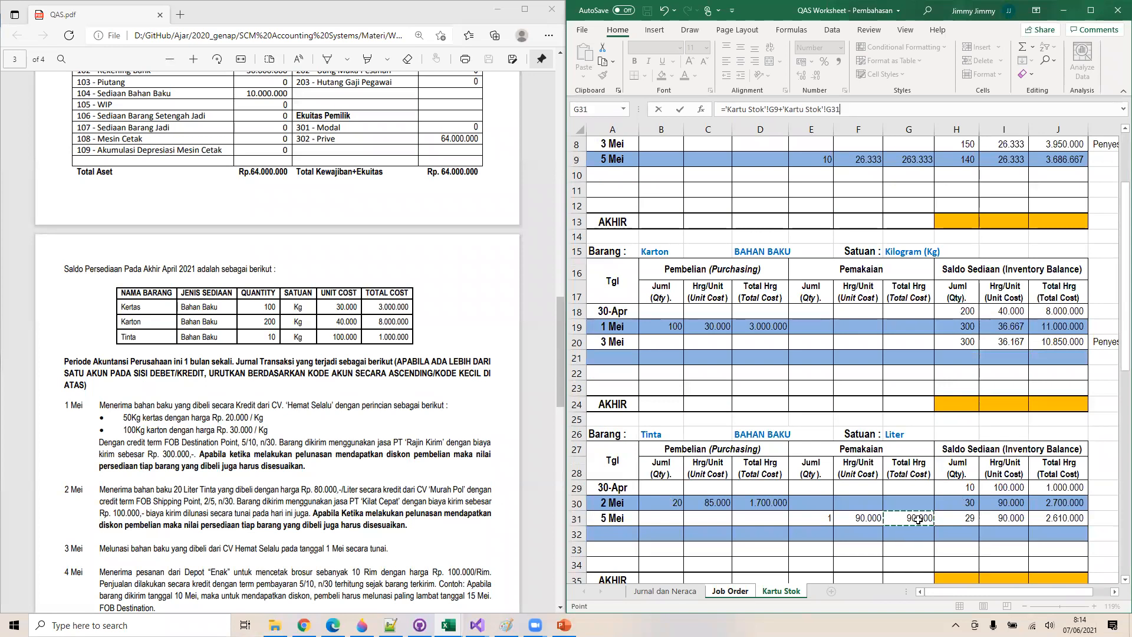
key("Return")
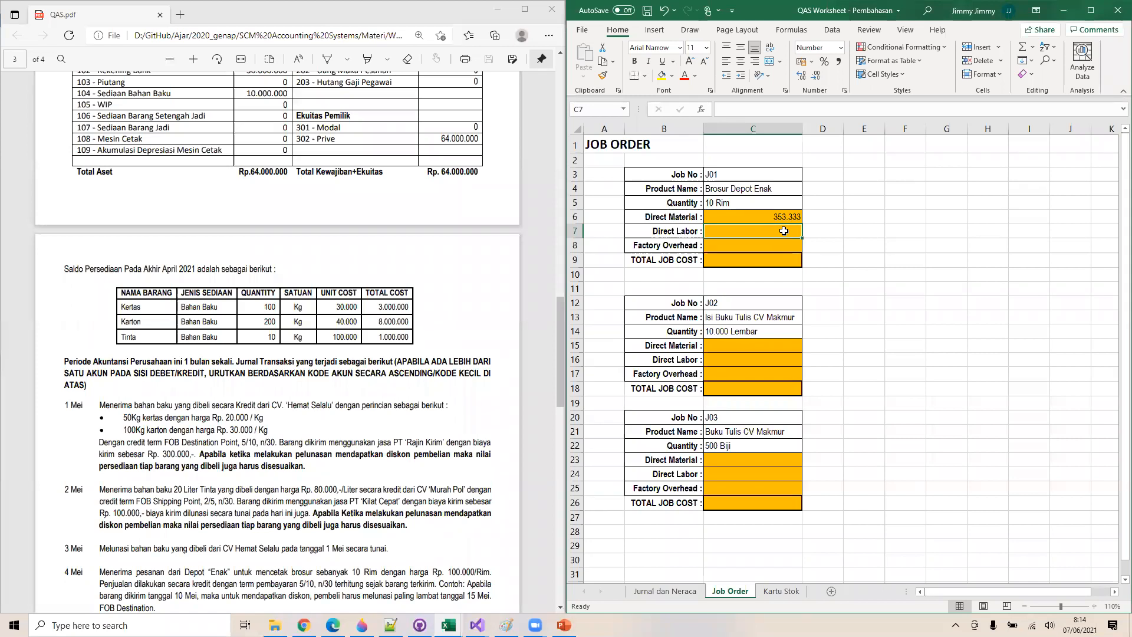
In the Jurnal dan Neraca sheet, assign the 5 Mei entry debit account 105 - WIP and credit account 104 - Sediaan Bahan Baku
left_click(660, 594)
left_click(788, 254)
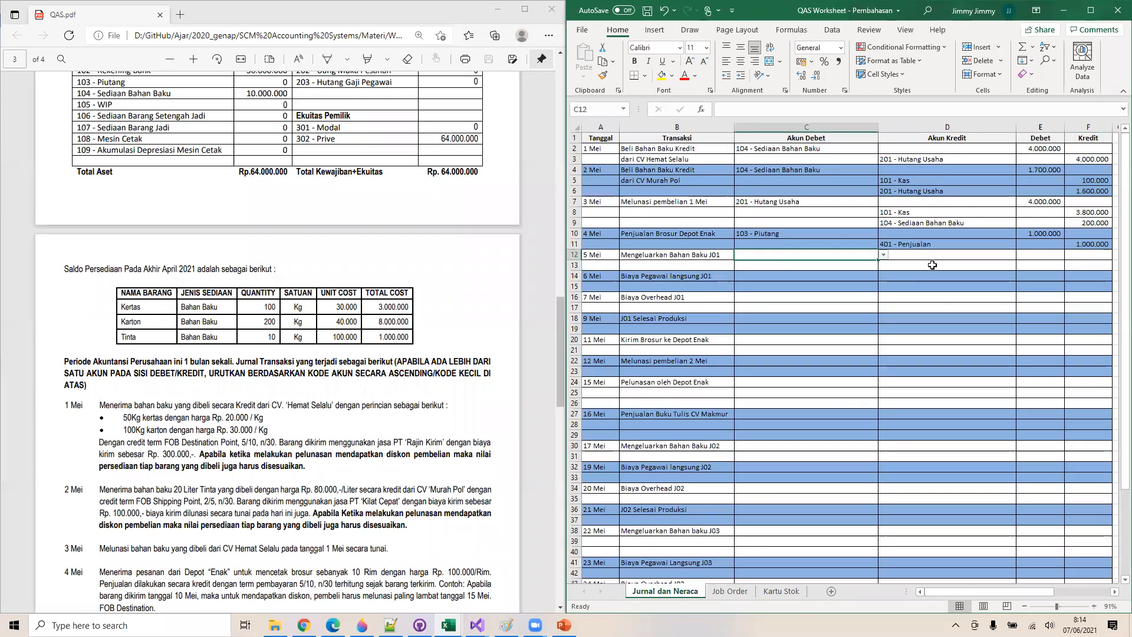
left_click(886, 254)
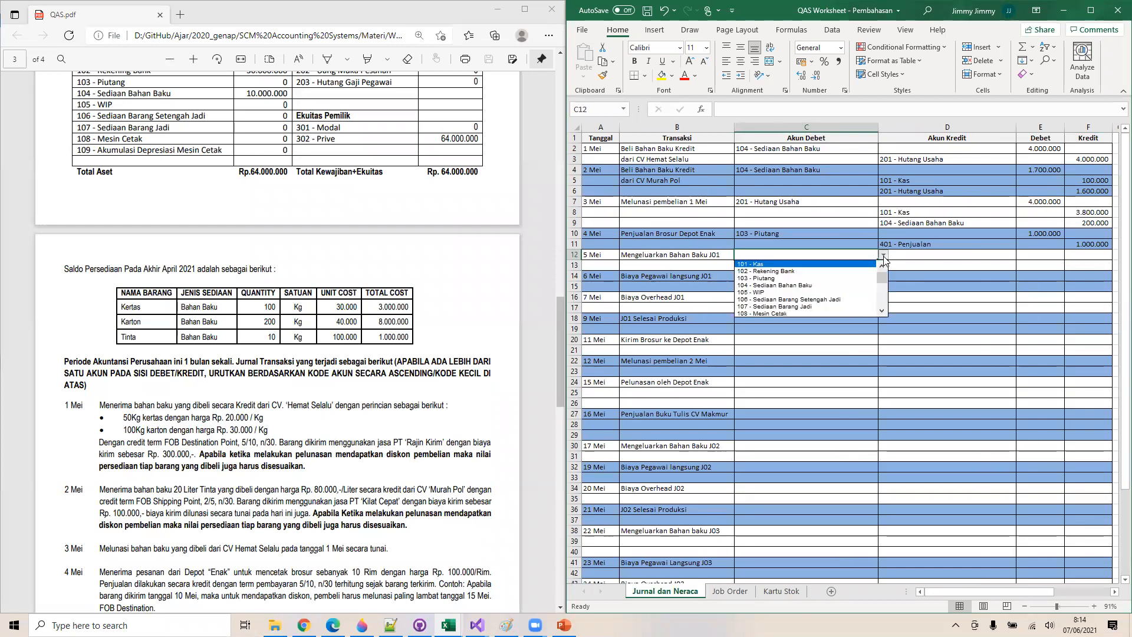
left_click(799, 292)
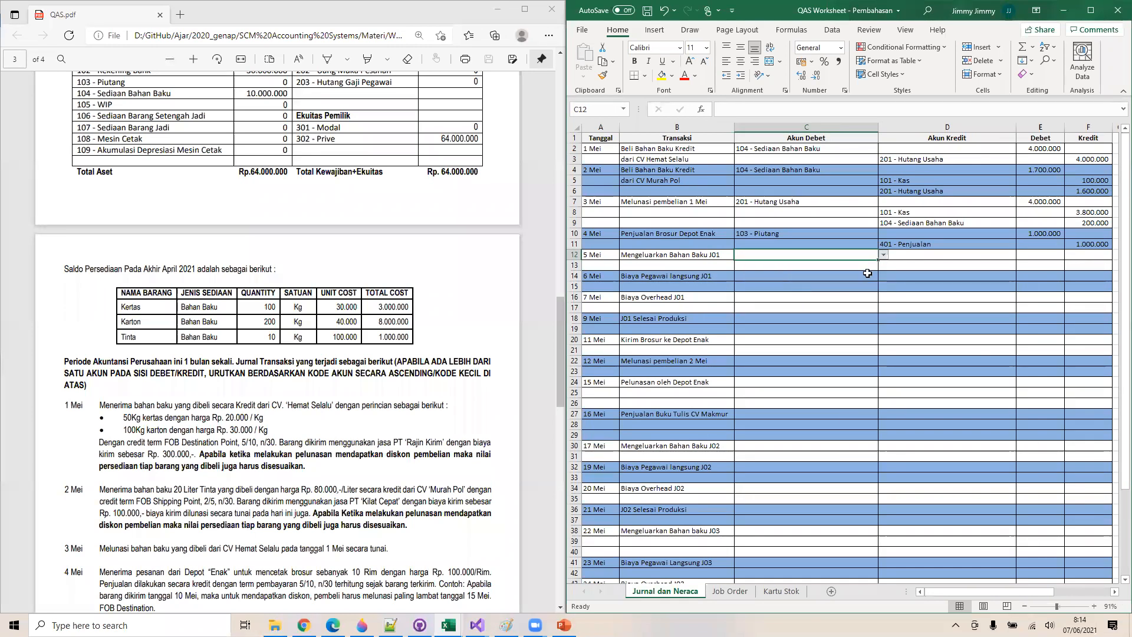
left_click(920, 266)
left_click(1022, 266)
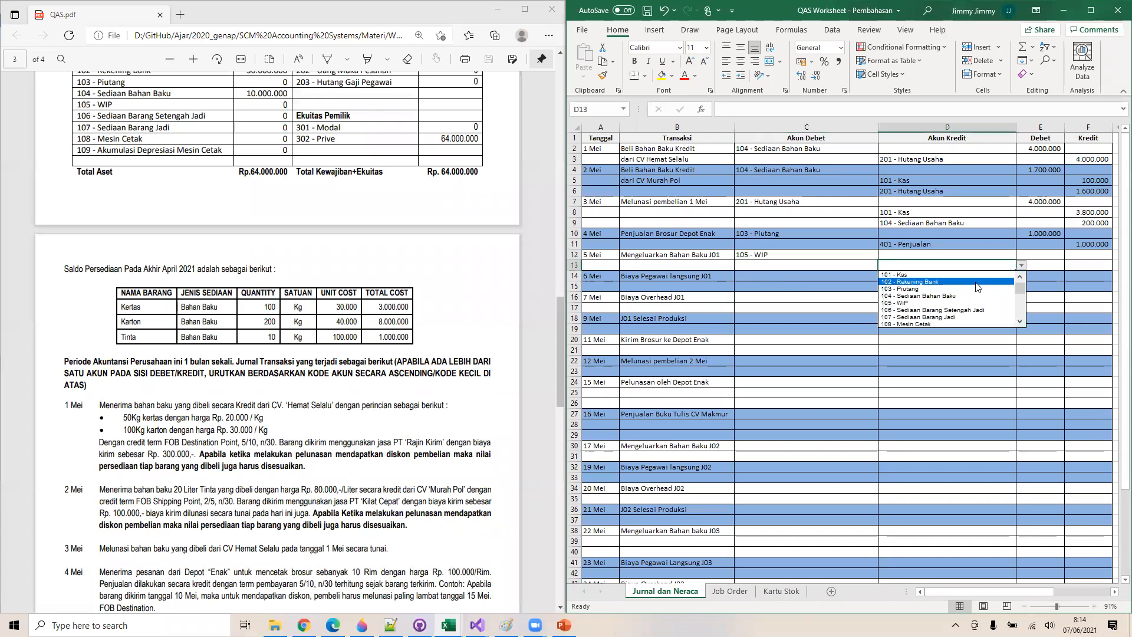
left_click(961, 296)
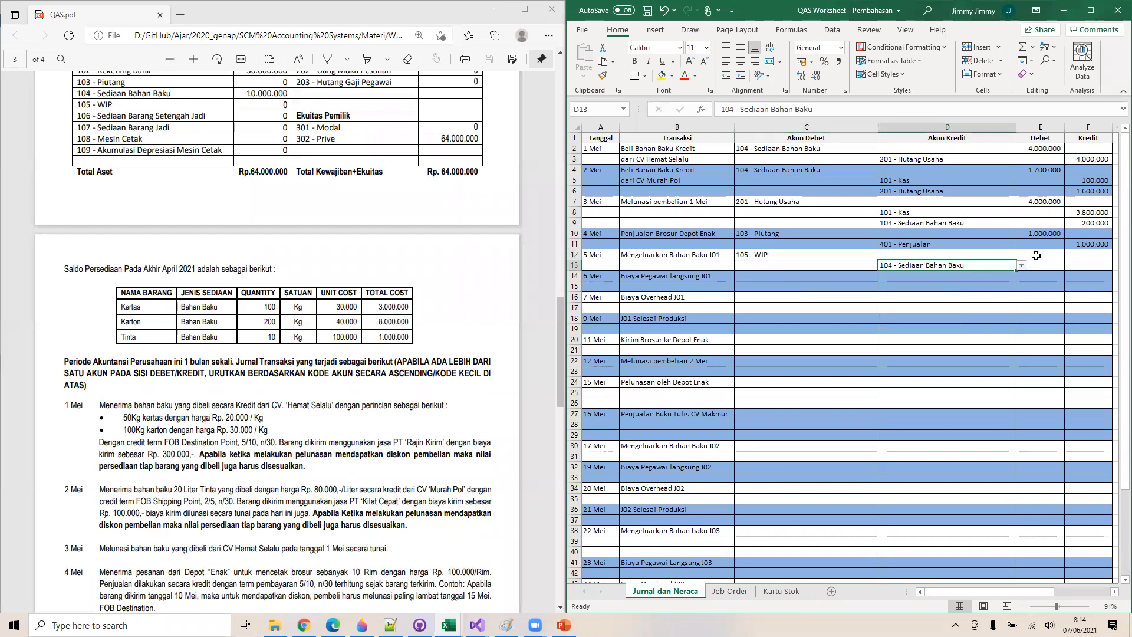
left_click(1035, 255)
type("=")
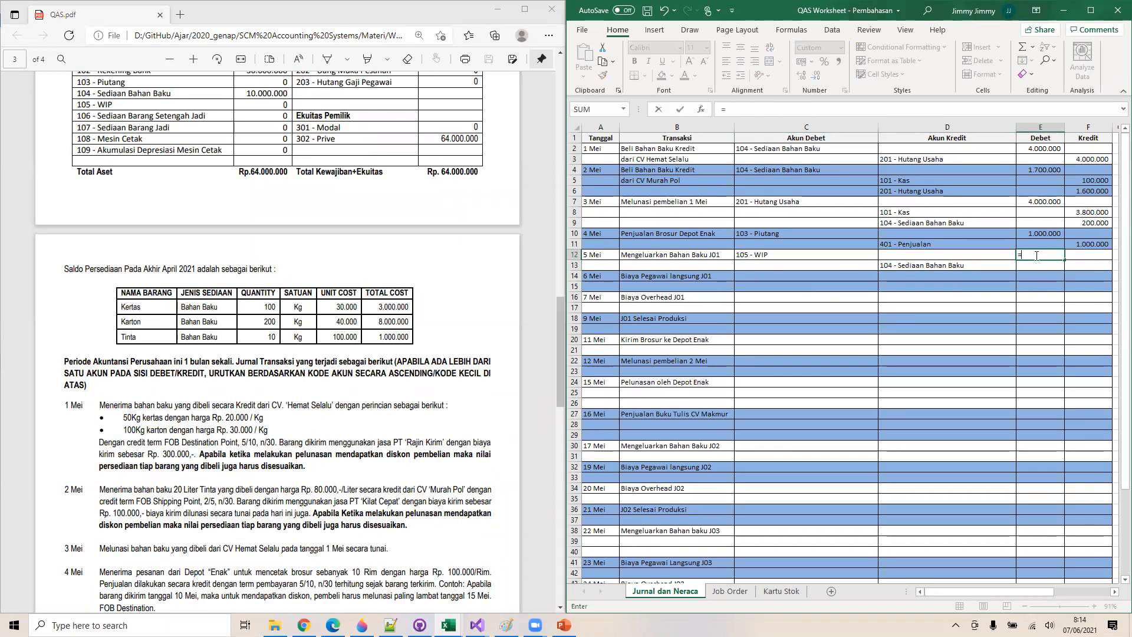
left_click(727, 591)
left_click(776, 217)
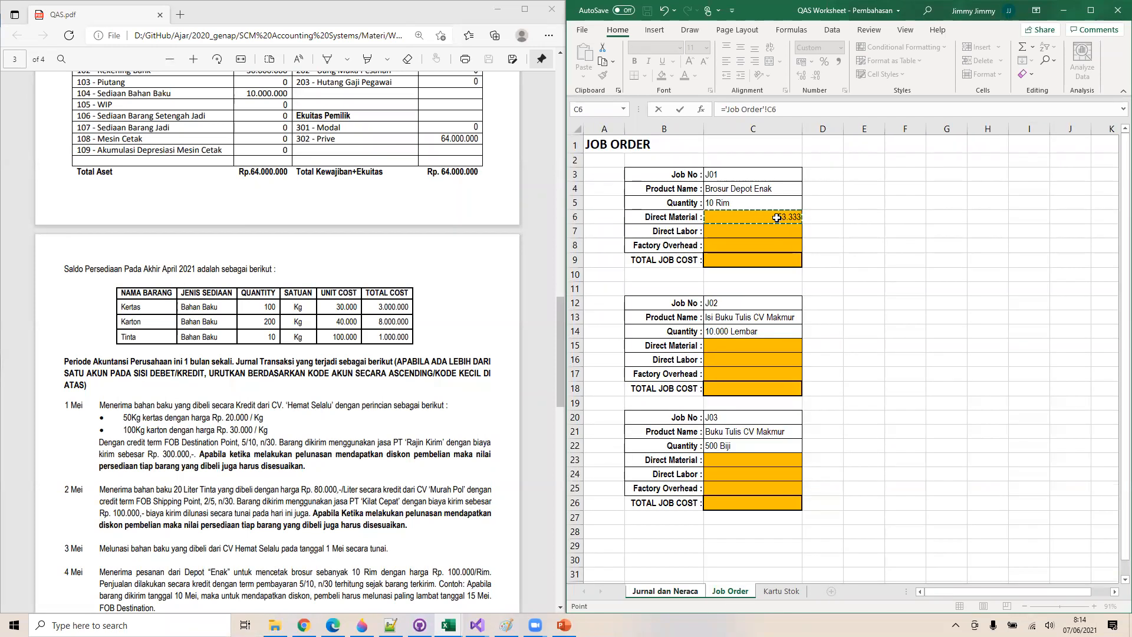
key("Escape")
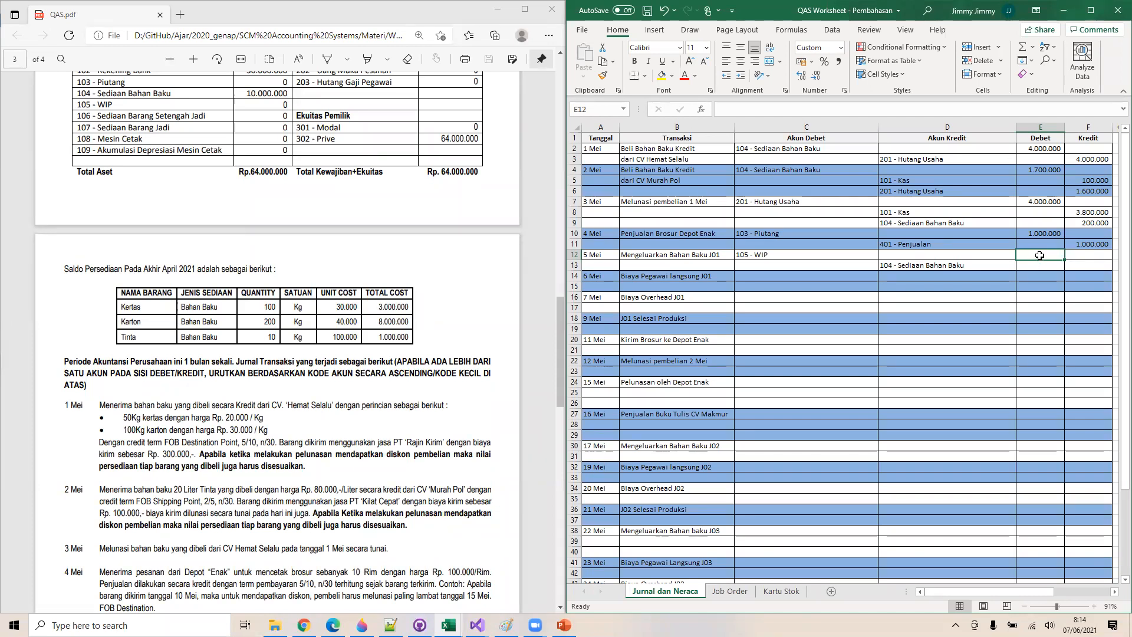
Calculate the 5 Mei debit amount in E12 as the sum of the Kertas and Tinta usage total costs in Kartu Stok G9 and G31
type("=")
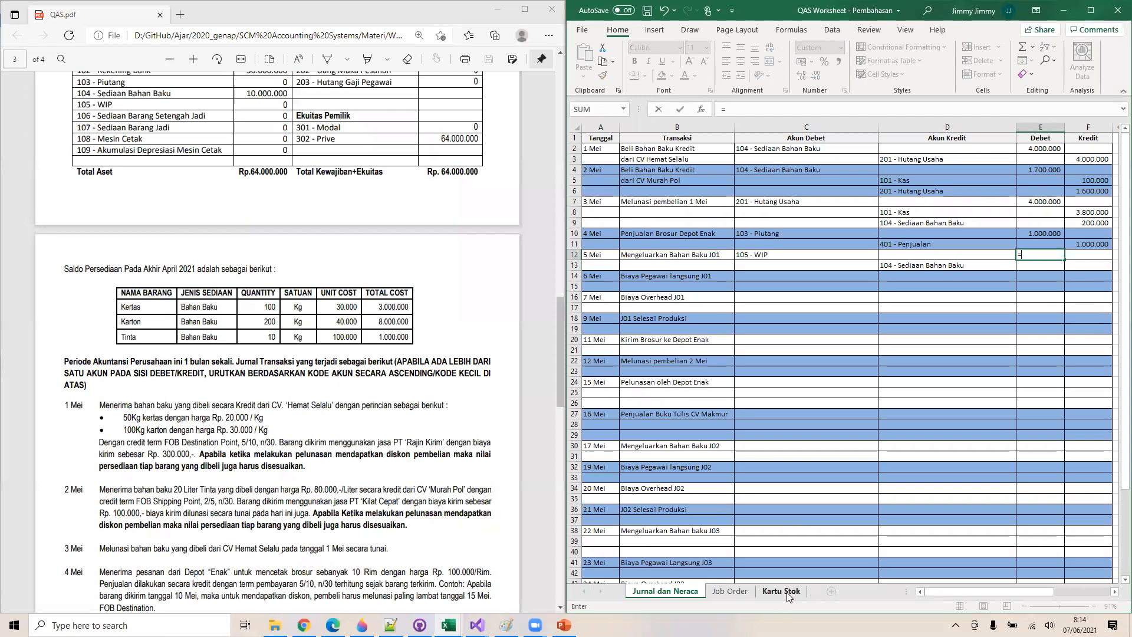
left_click(787, 591)
scroll(920, 280, "up", 3)
left_click(919, 280)
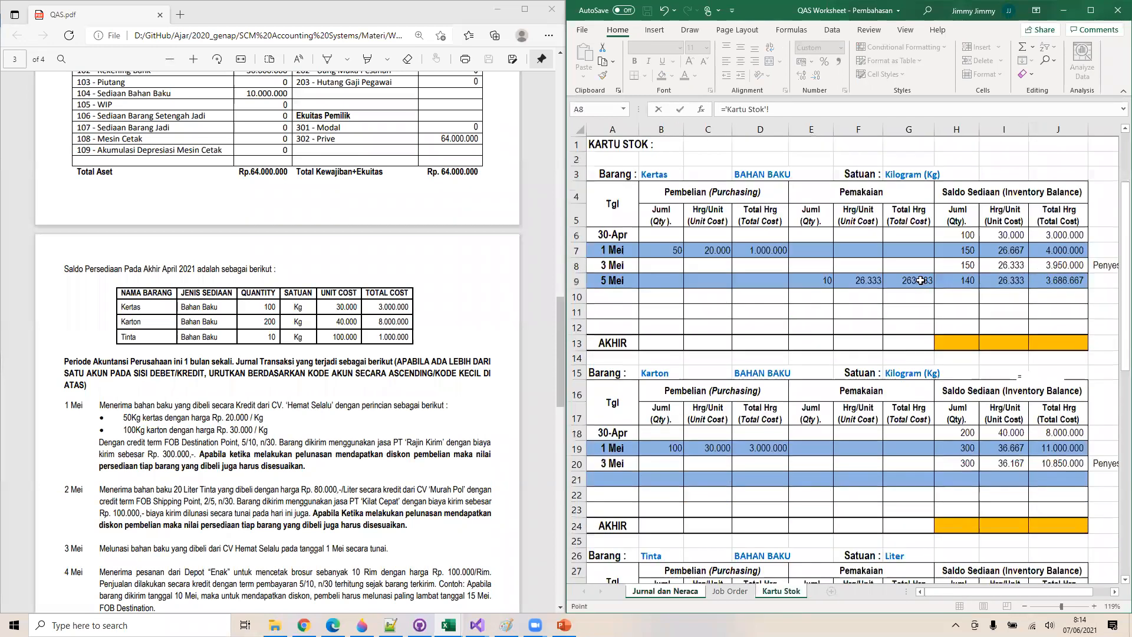
type("+")
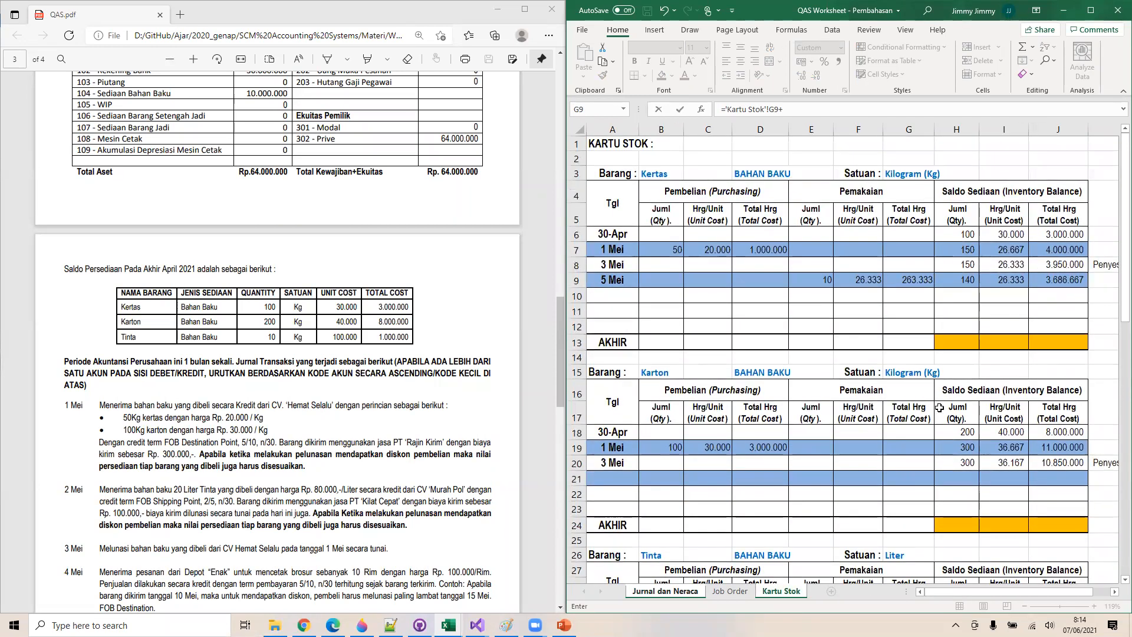
scroll(939, 407, "down", 2)
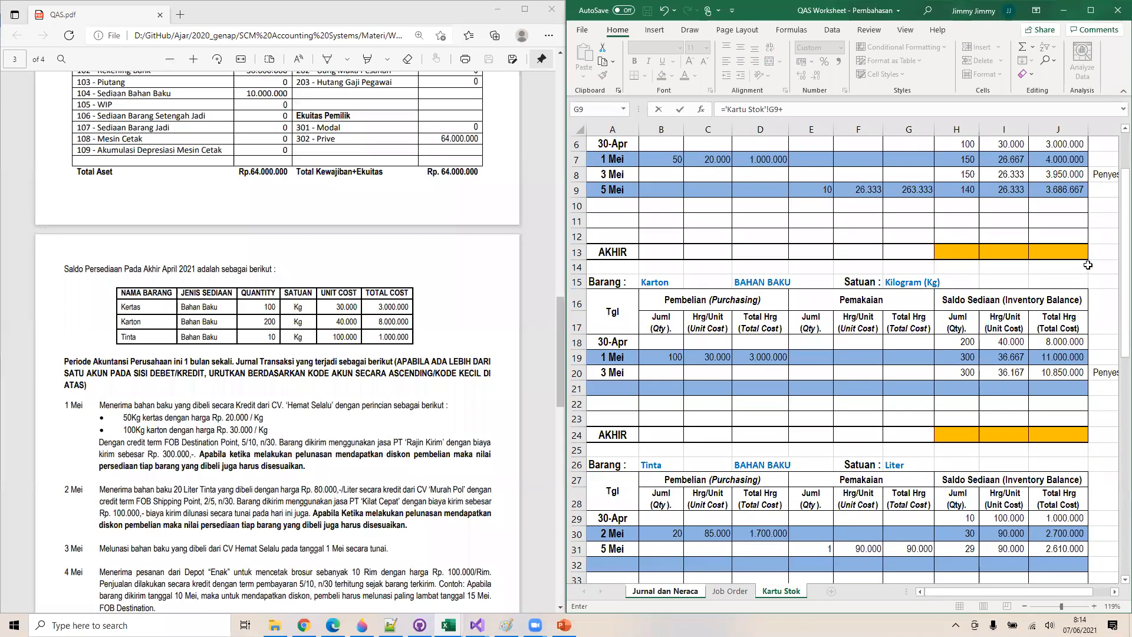
key("Escape")
Set the 5 Mei credit amount in F13 equal to the debit amount in E12
type("=")
left_click(1042, 254)
key("Return")
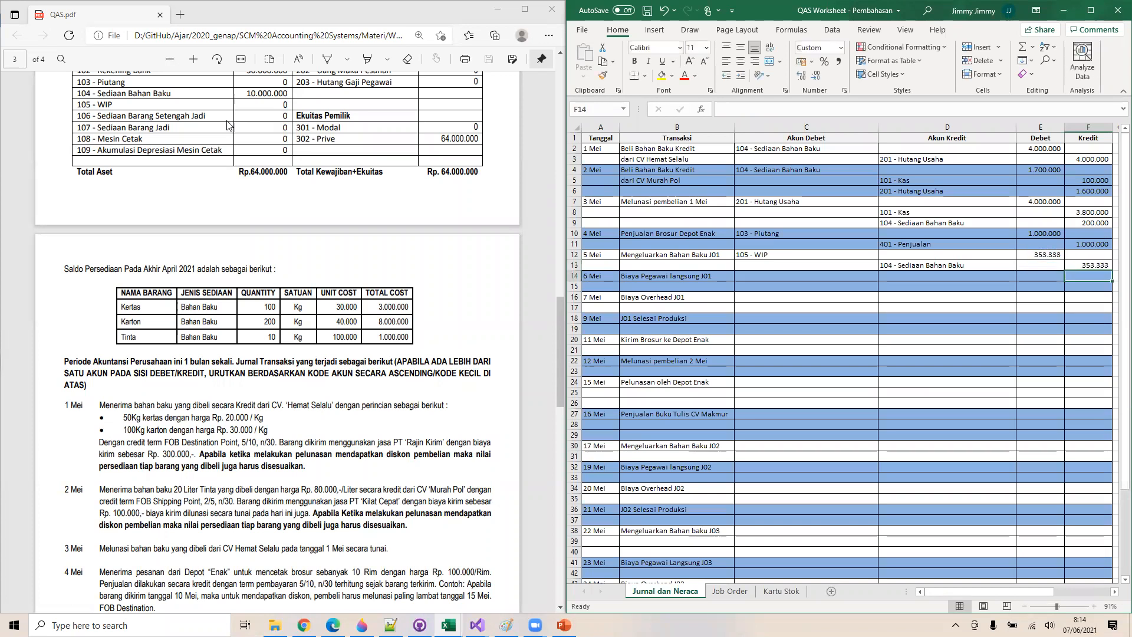
Replace J01's Direct Material formula in Job Order C6 with a link to the 5 Mei debit amount in Jurnal dan Neraca E12
left_click(731, 591)
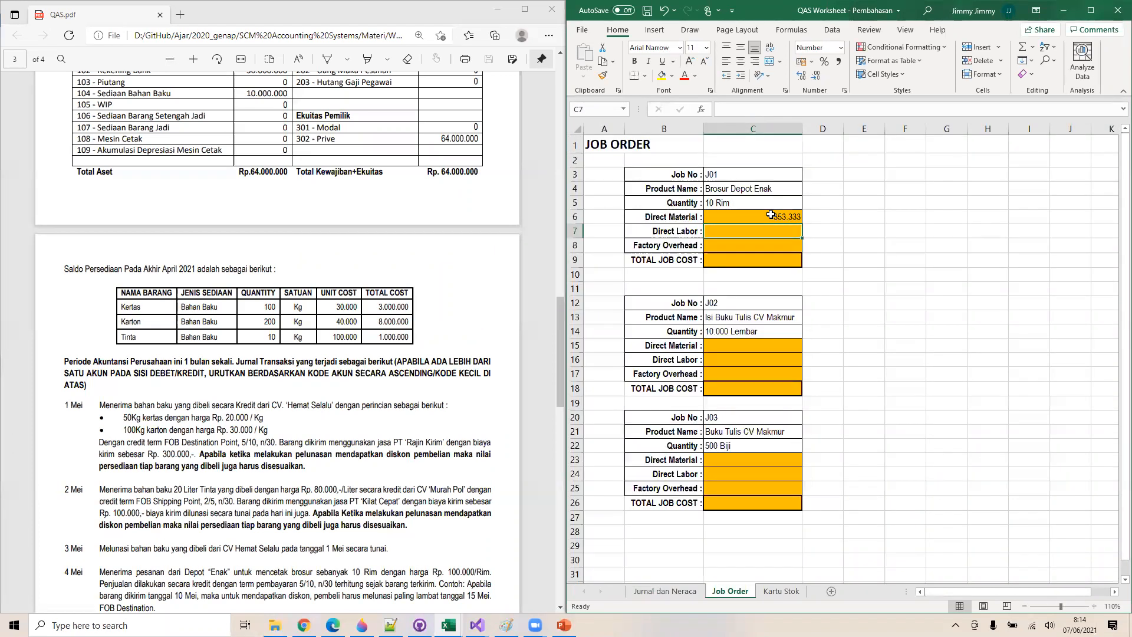
key("Up")
type("=")
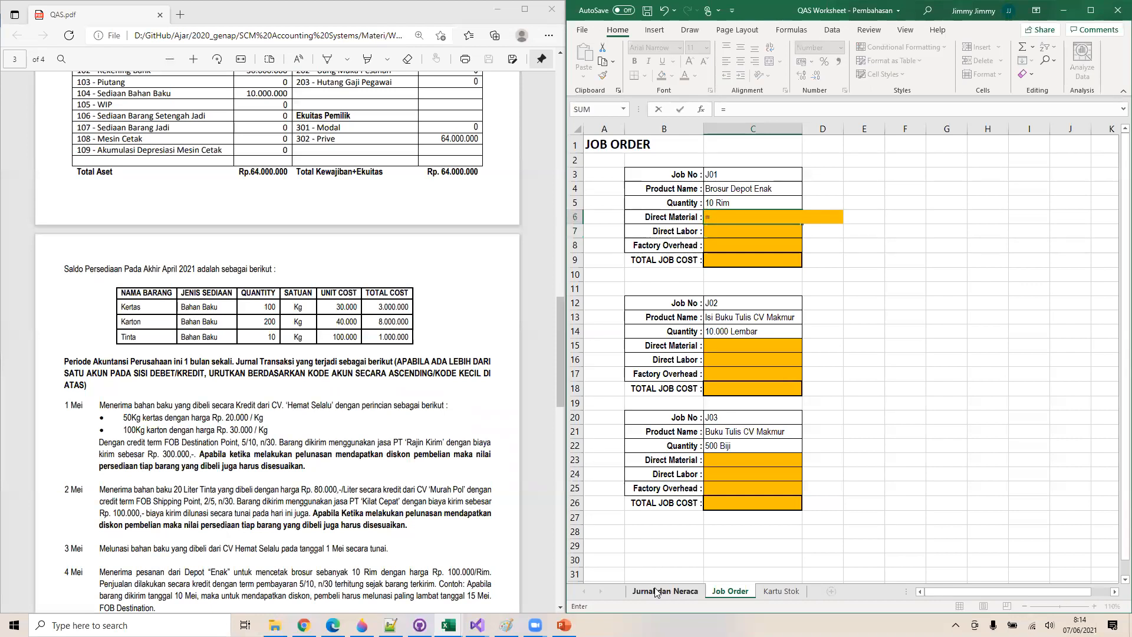
left_click(656, 591)
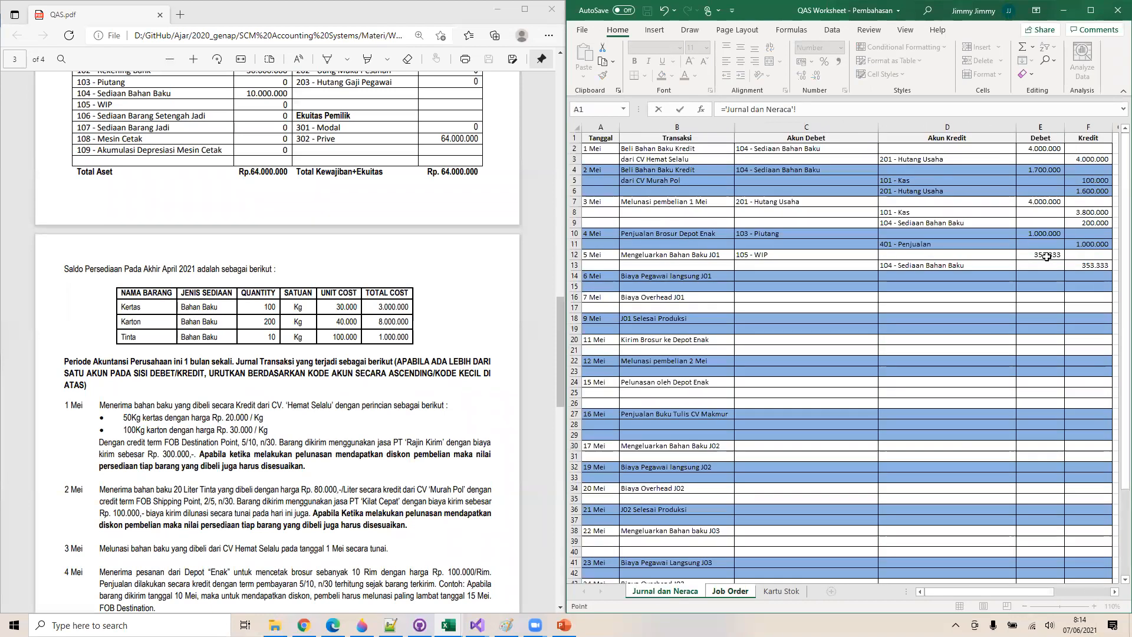
left_click(1046, 256)
key("Return")
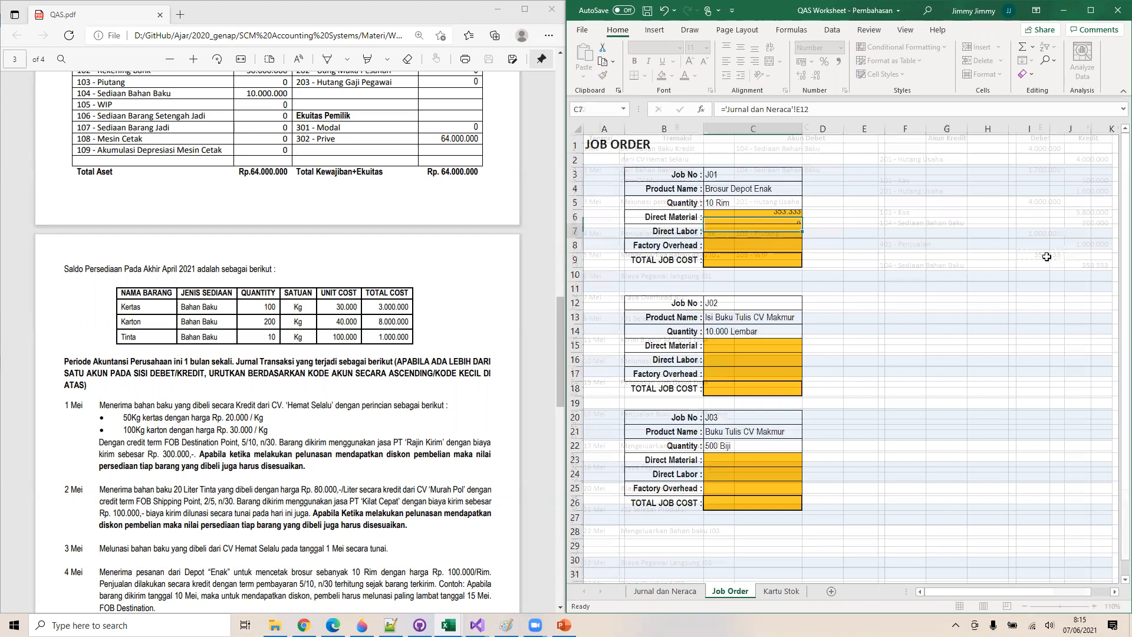
Consult the 6 Mei transaction in the quiz PDF and set its journal debit account in C14 to 105 - WIP
left_click(684, 594)
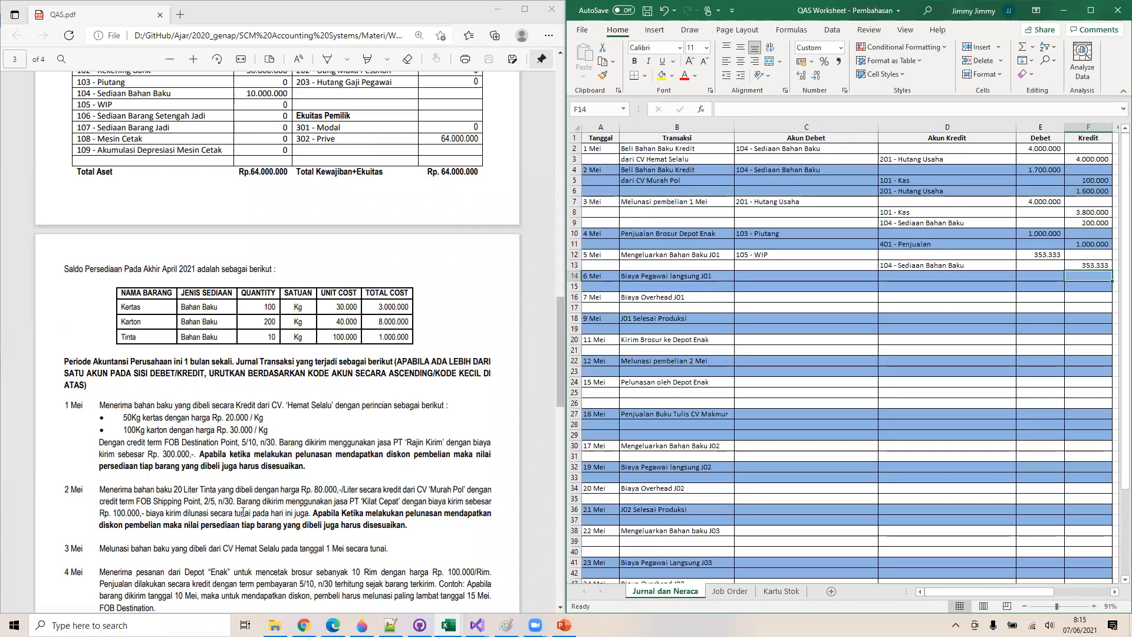
scroll(243, 512, "down", 3)
scroll(243, 512, "down", 3)
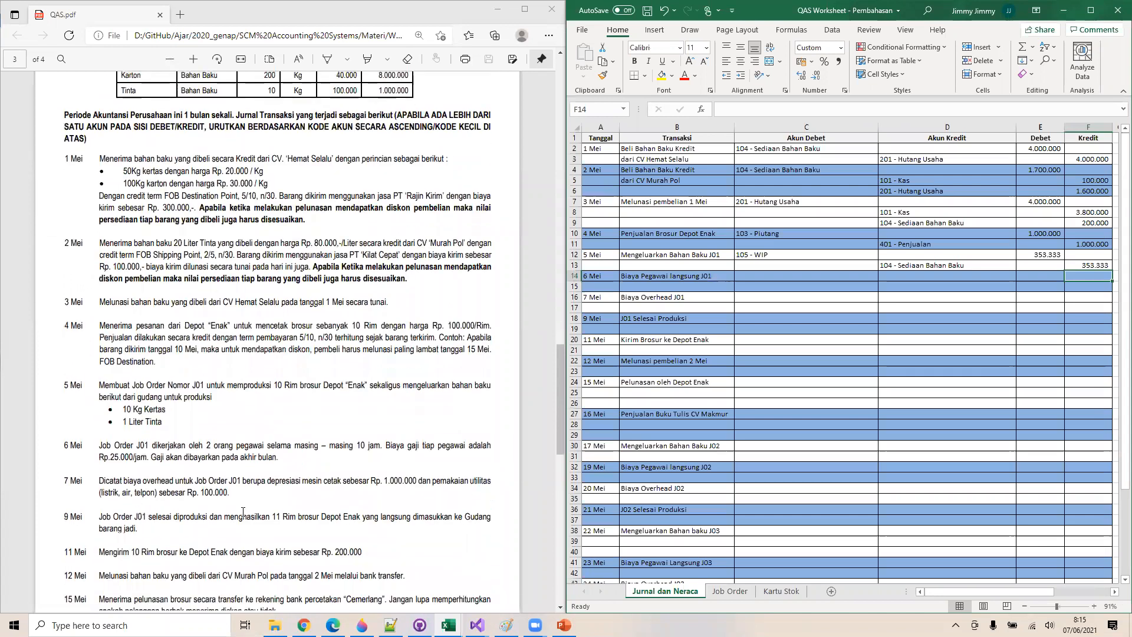
scroll(242, 511, "down", 4)
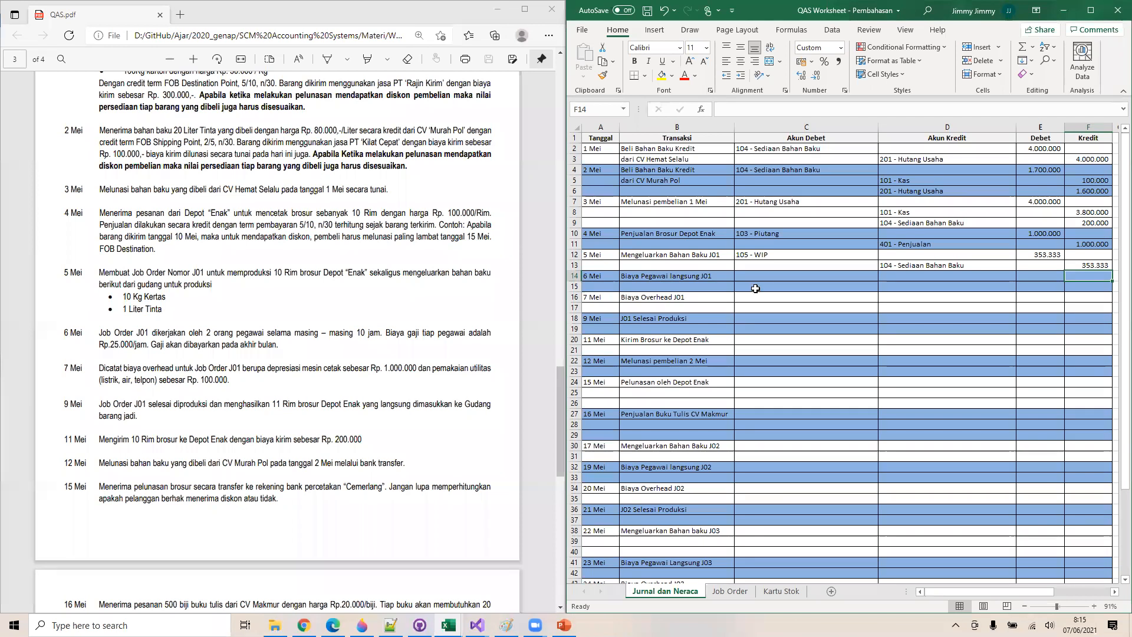
left_click(775, 277)
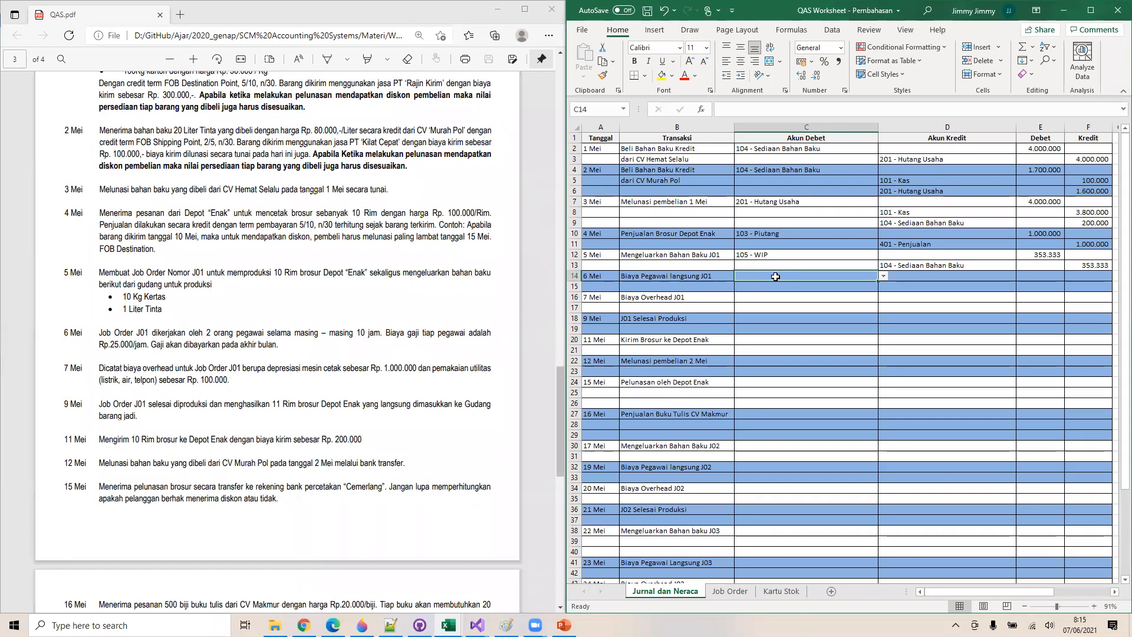
left_click(883, 276)
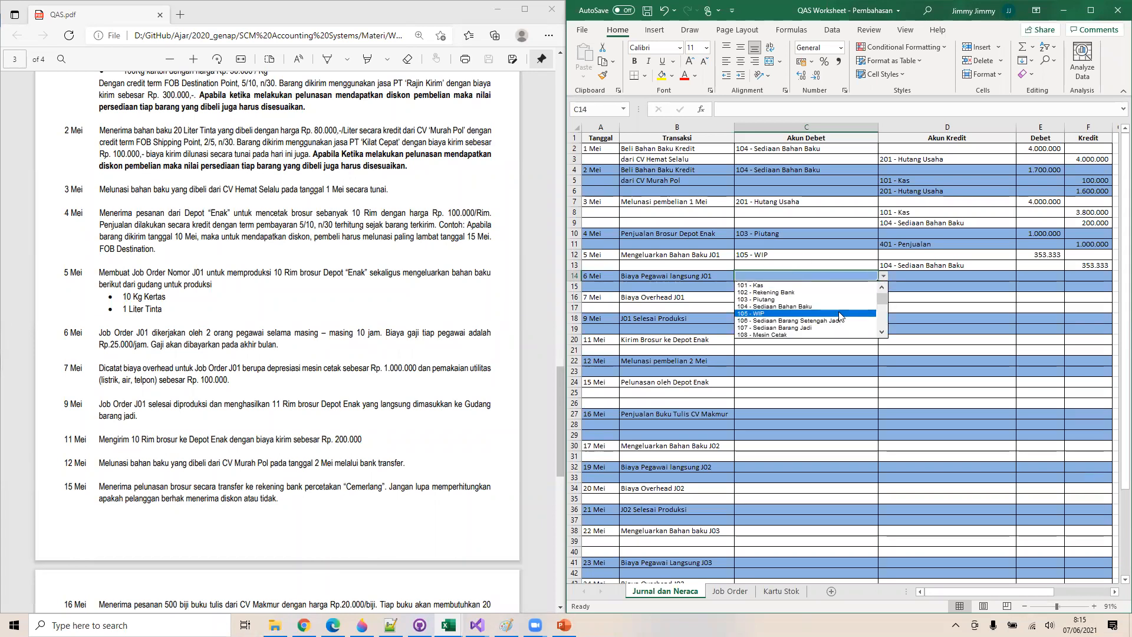
key("Return")
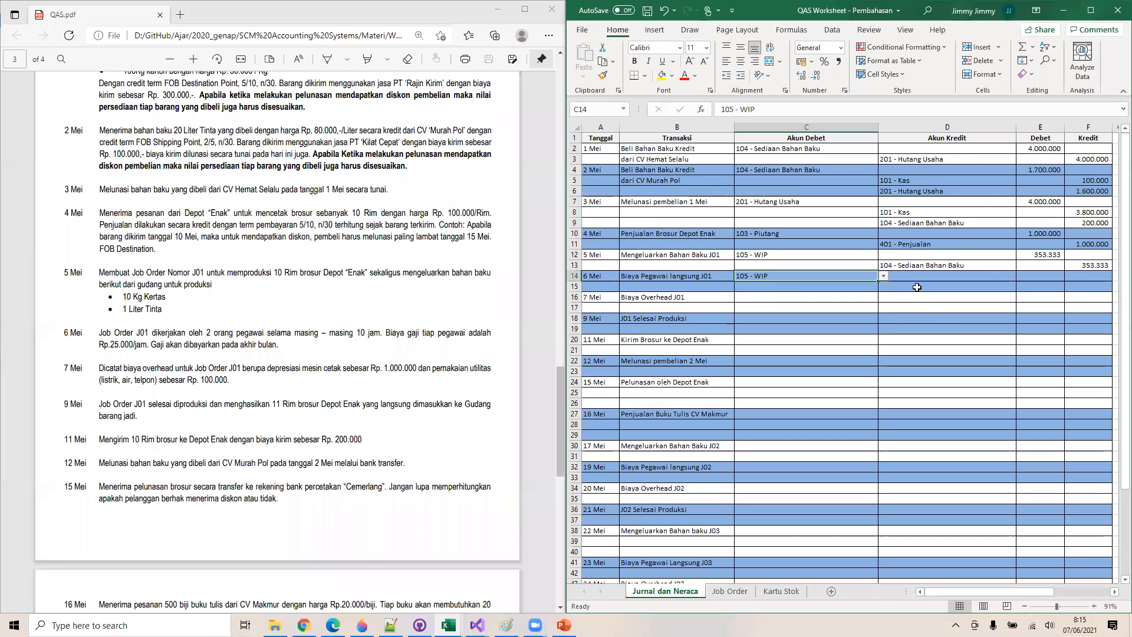
Check the Answer workbook and set the 6 Mei credit account in D15 of the Pembahasan journal to 203 - Hutang Gaji Pegawai
left_click(917, 287)
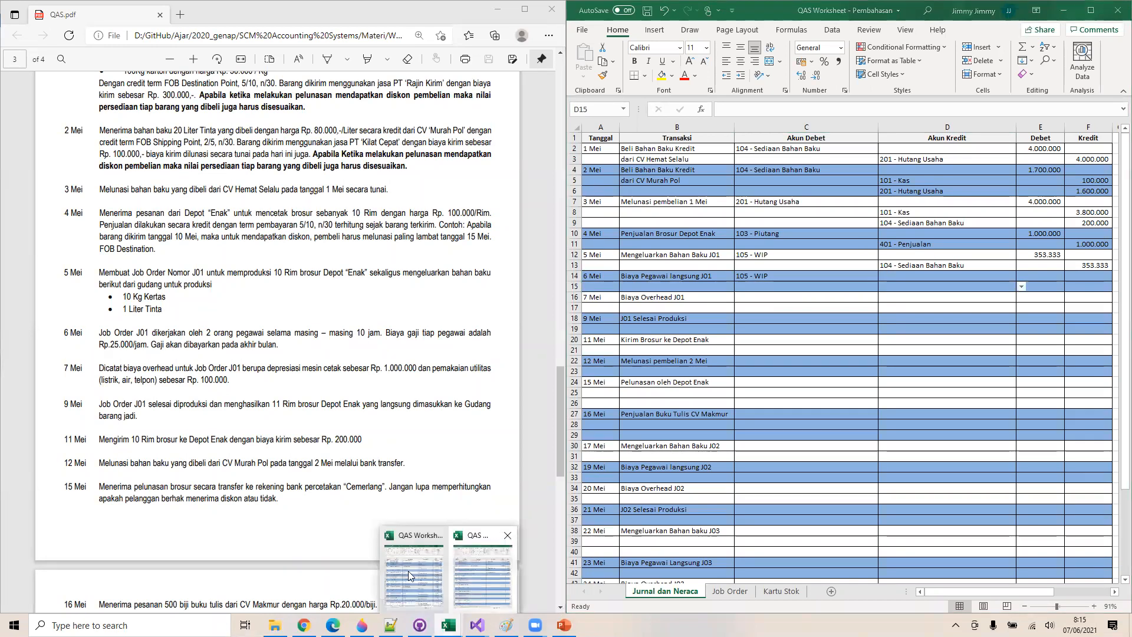
left_click(384, 573)
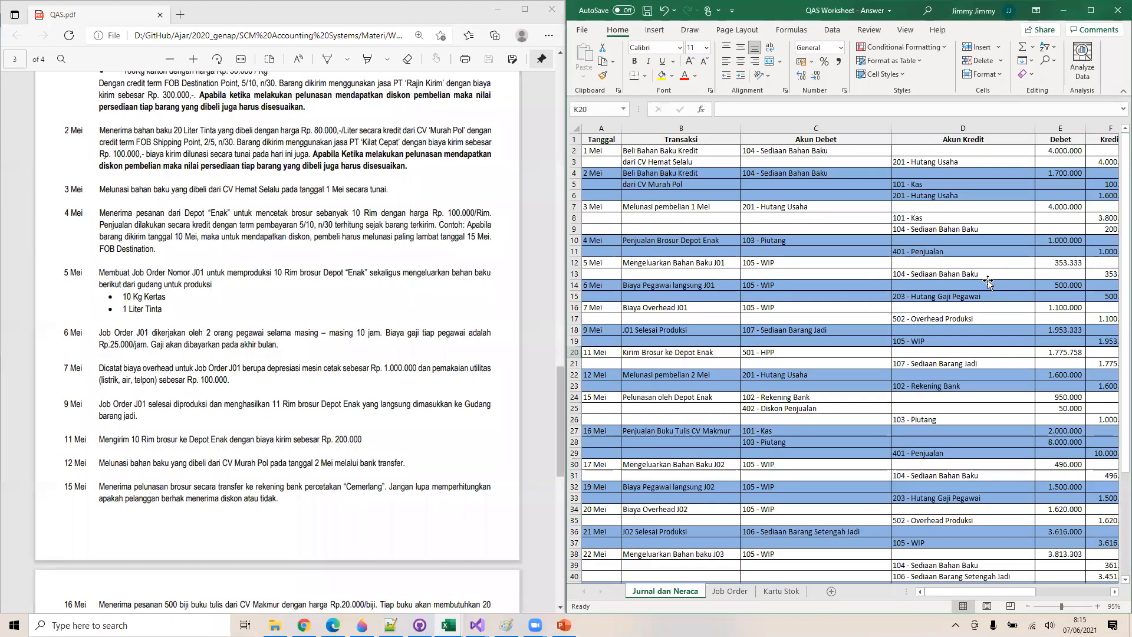
key("alt+Tab")
left_click(1021, 287)
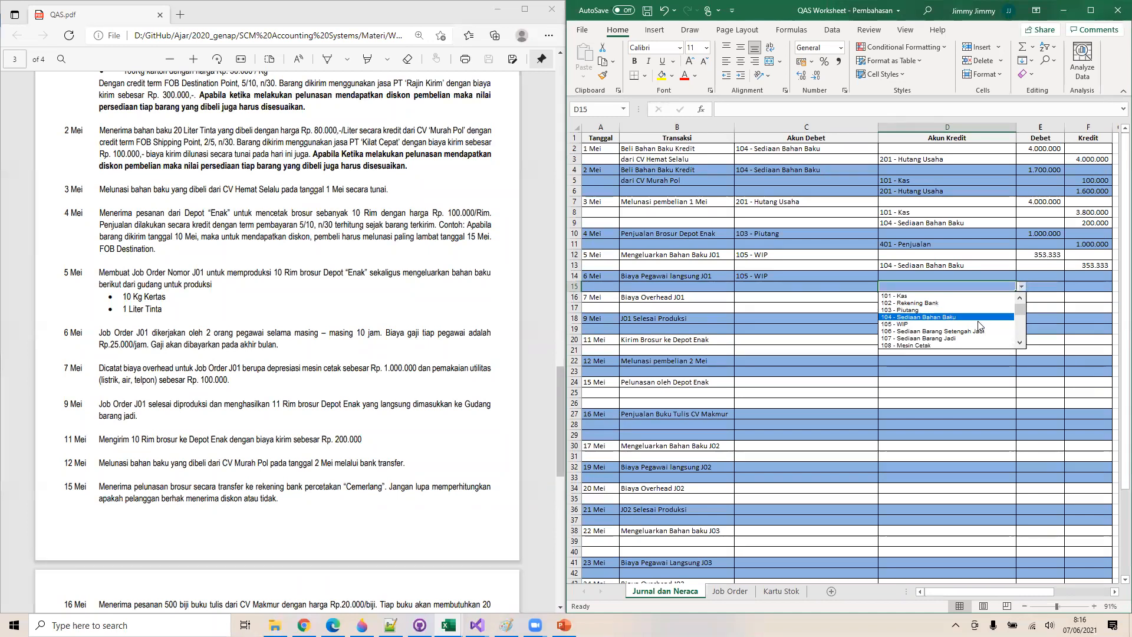
left_click(1020, 343)
left_click(1020, 343)
left_click(1020, 343)
left_click(967, 340)
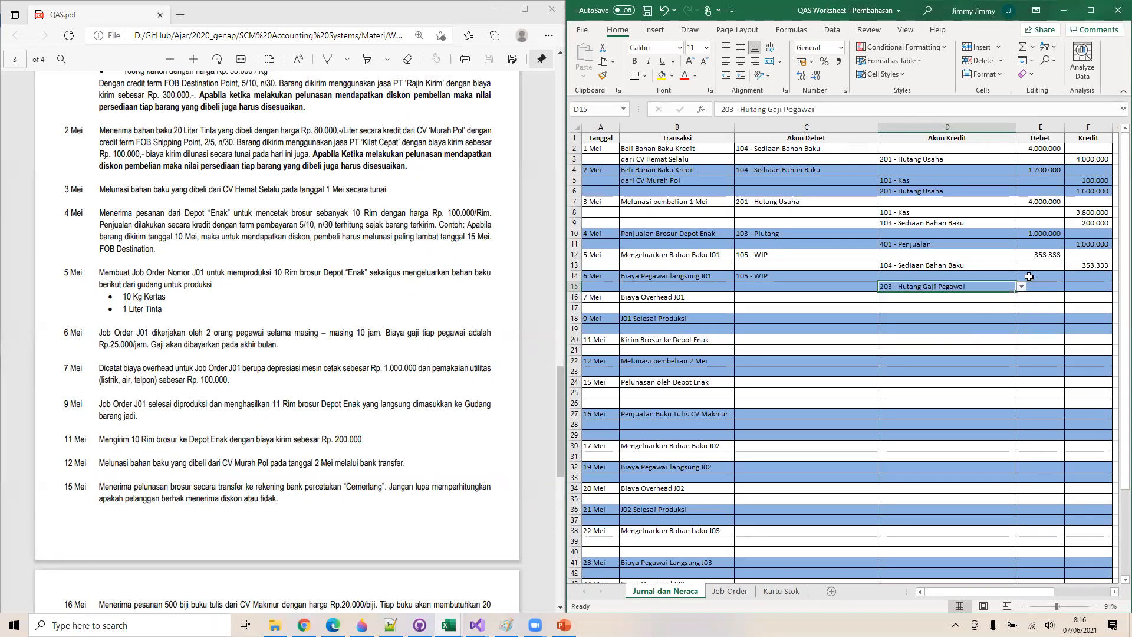
Enter the 6 Mei direct labour amounts for J01, with =2*10*25000 as the debit and =E14 as the credit
left_click(1034, 274)
type("=")
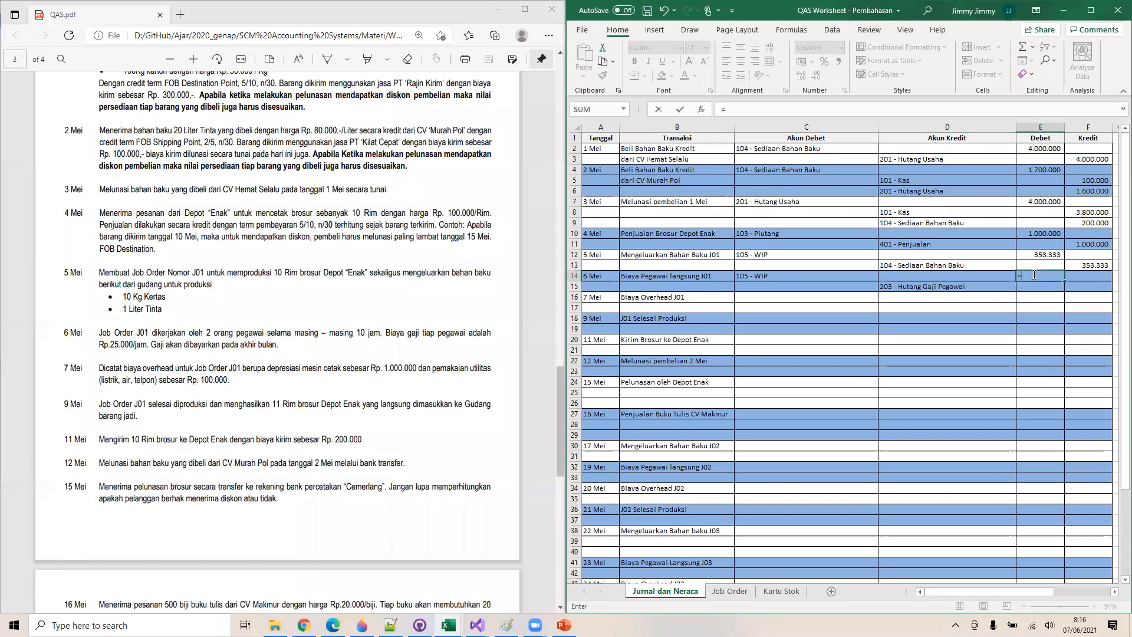
type("2*10")
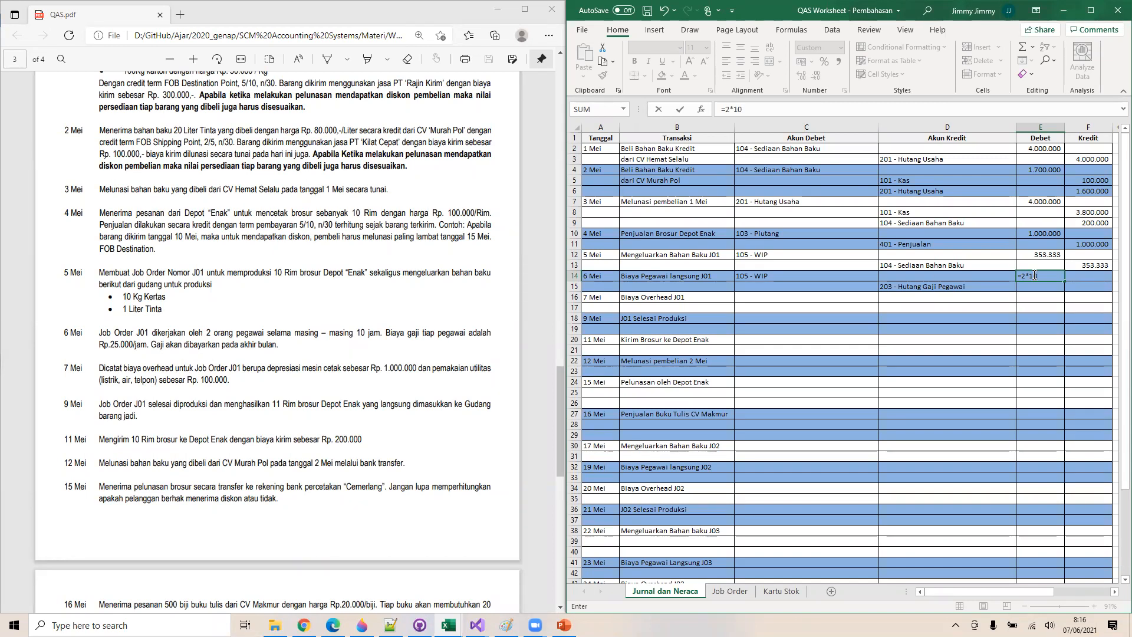
type("*25000")
key("Return")
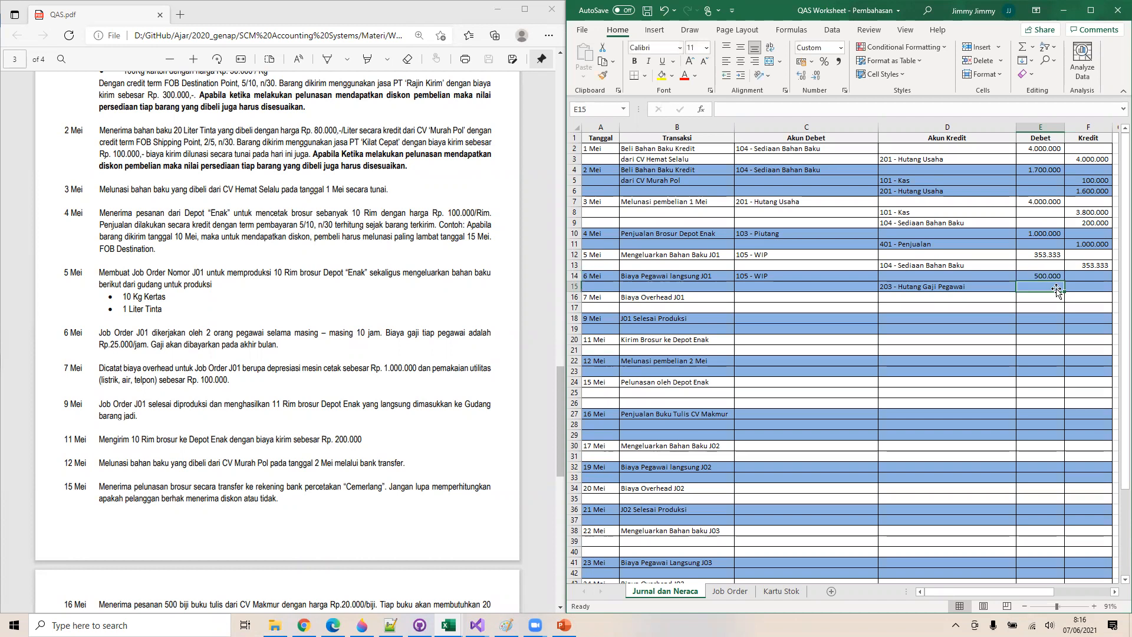
left_click(1075, 284)
type("=")
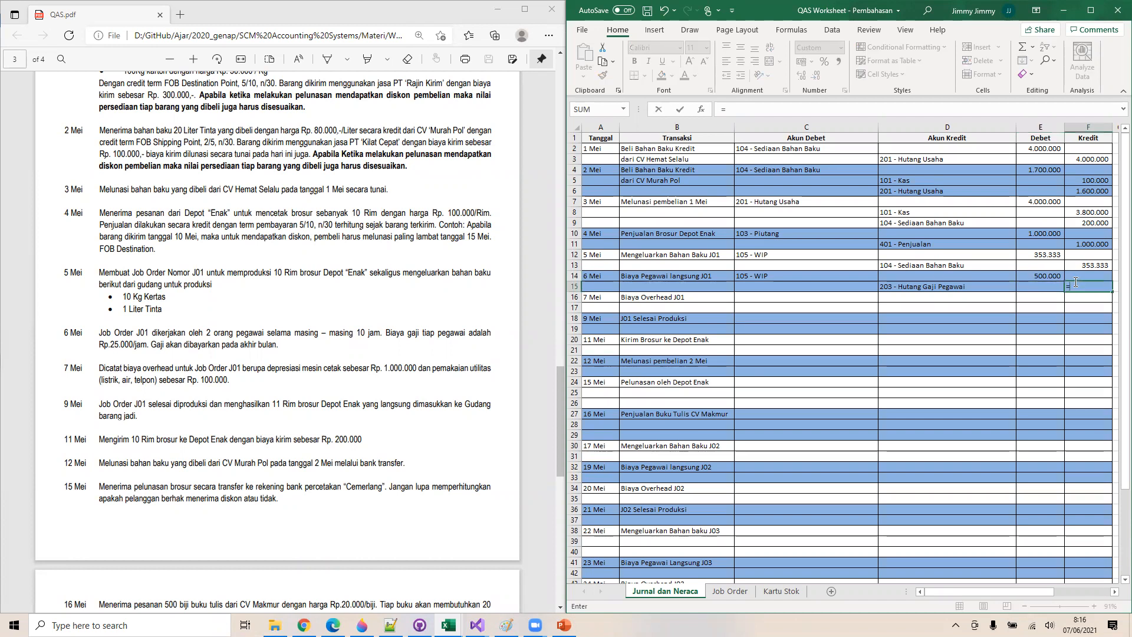
type("e14")
key("Return")
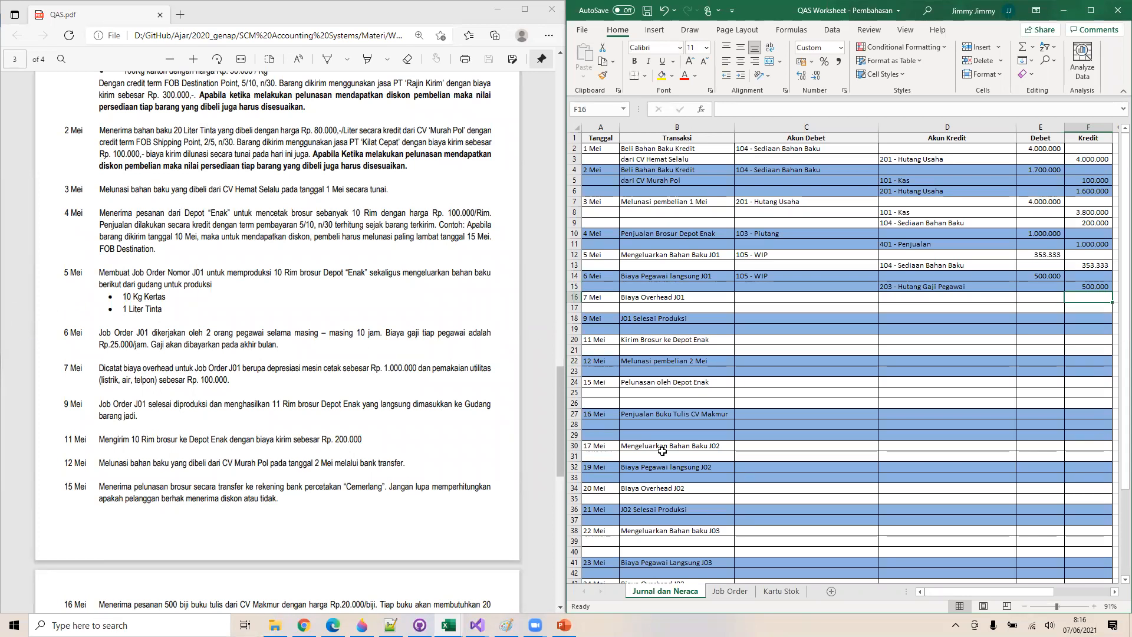
Link J01's Direct Labor on the Job Order sheet to debit cell E14 of Jurnal dan Neraca
left_click(729, 591)
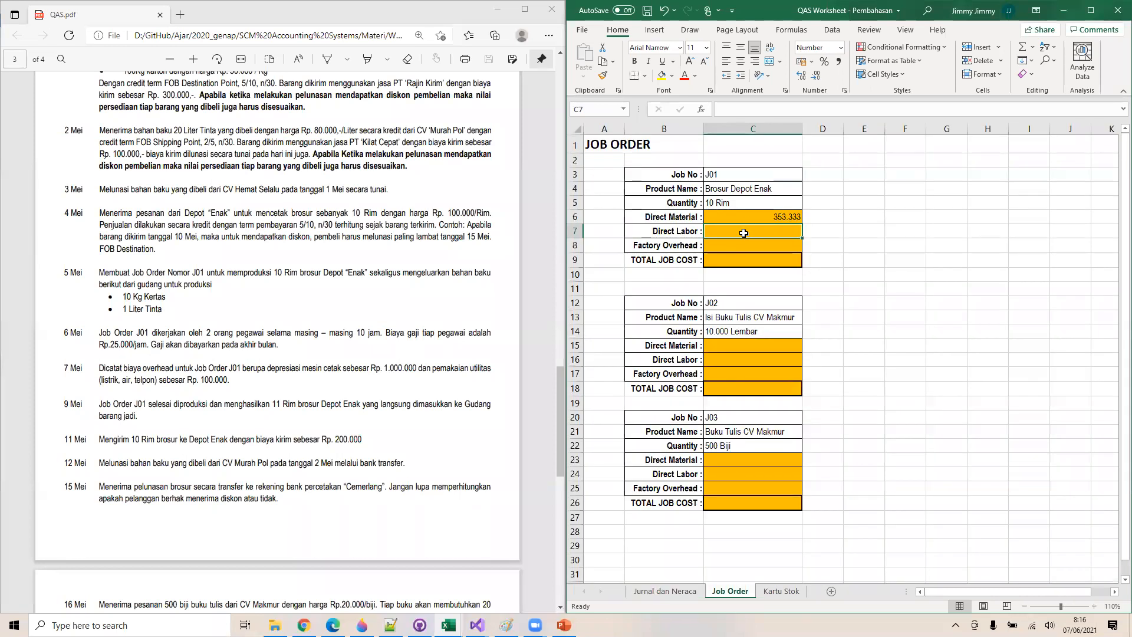
type("=")
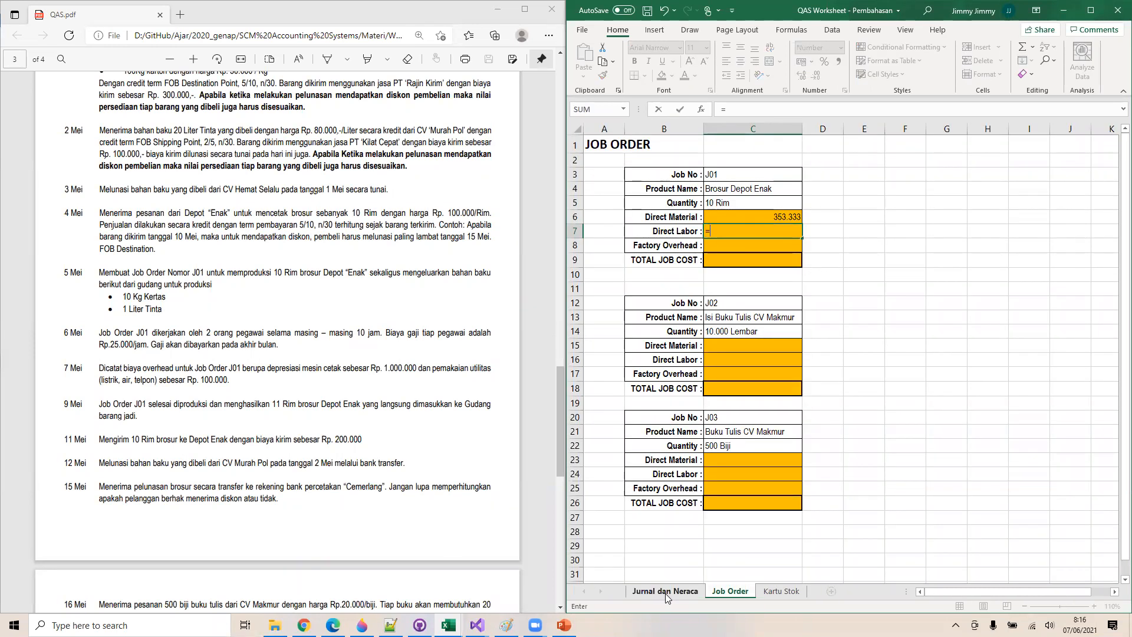
left_click(665, 592)
left_click(1040, 273)
key("Return")
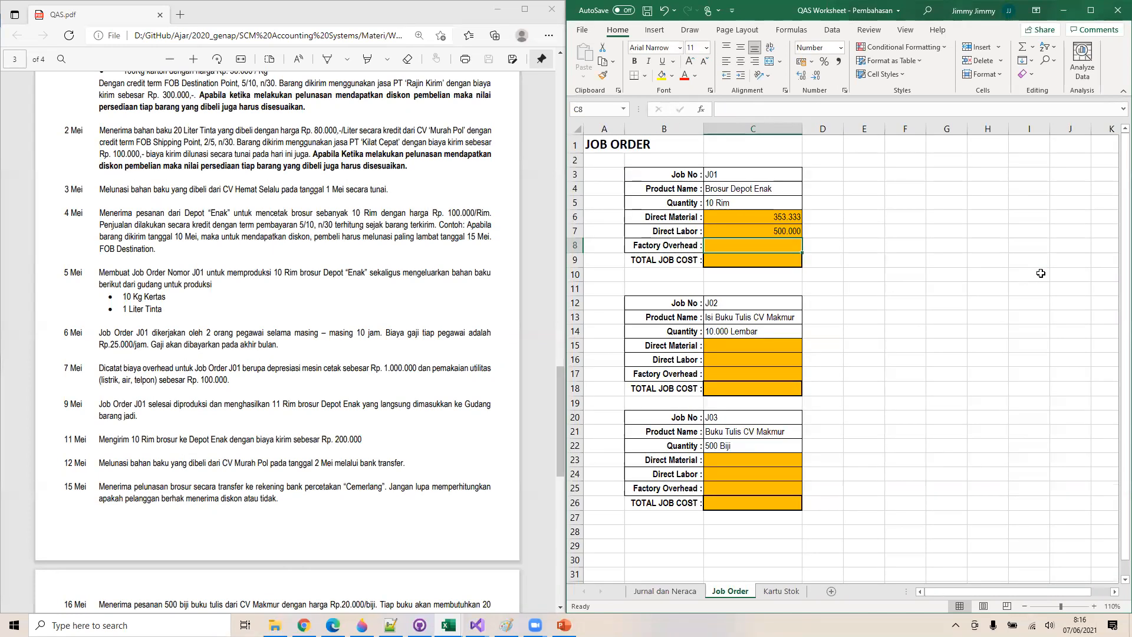
In the Jurnal dan Neraca sheet, set the debit account of the 7 Mei Biaya Overhead J01 entry to 105 - WIP
left_click(679, 589)
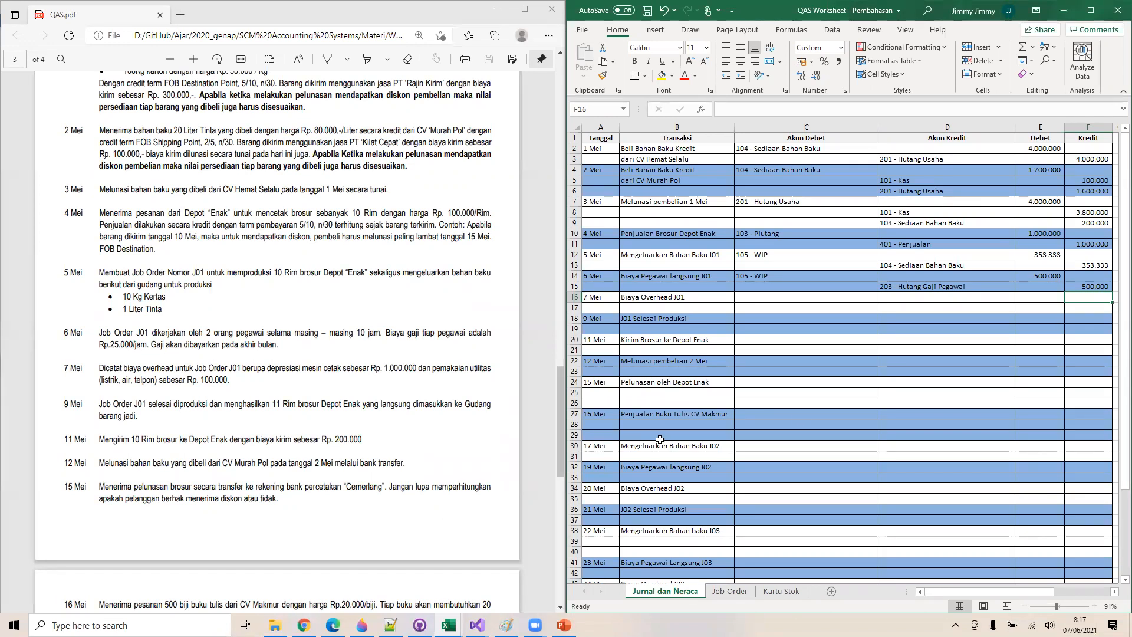
left_click(823, 296)
left_click(883, 298)
left_click(829, 333)
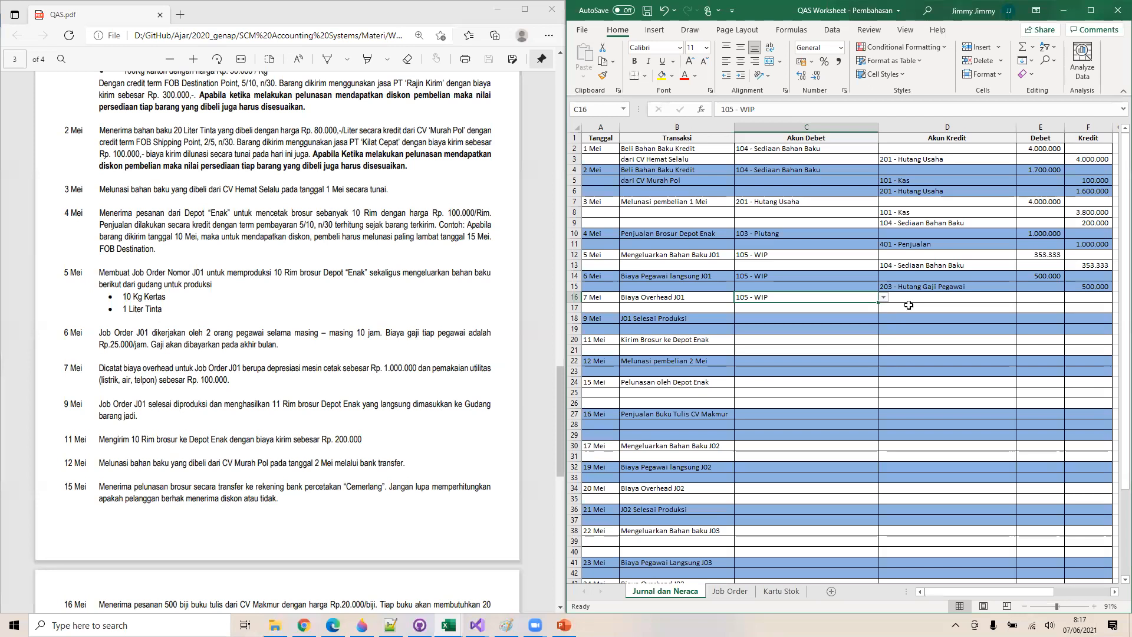
Choose 109 - Akumulasi Depresiasi Mesin Cetak as the credit account of the 7 Mei overhead entry in D17
left_click(909, 305)
left_click(1022, 307)
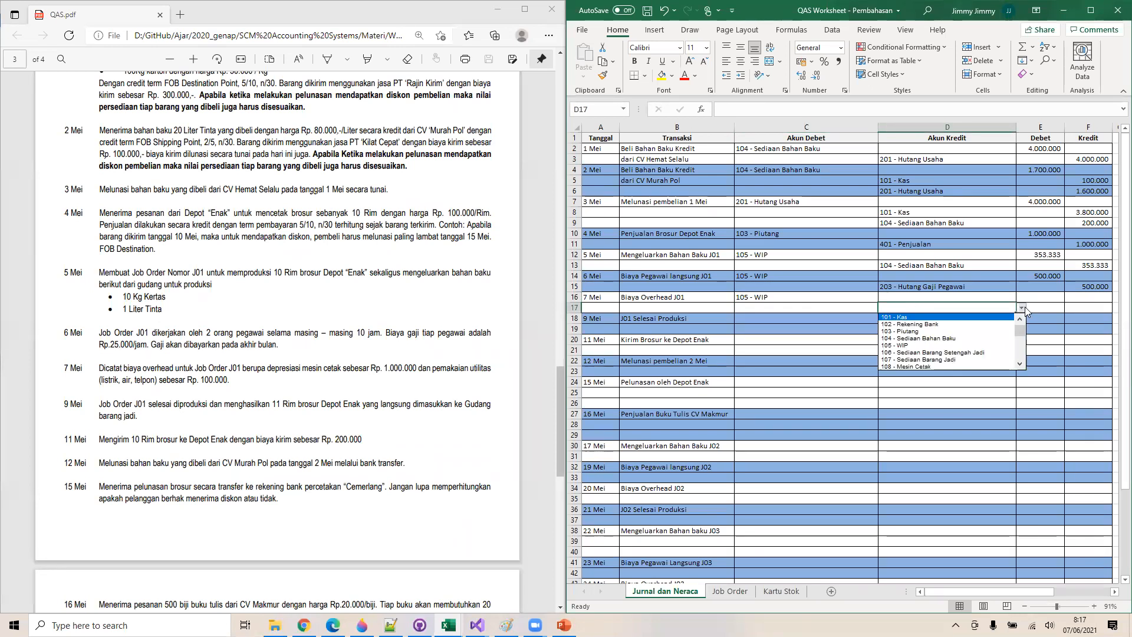
left_click(1022, 365)
left_click(1022, 365)
left_click(1022, 365)
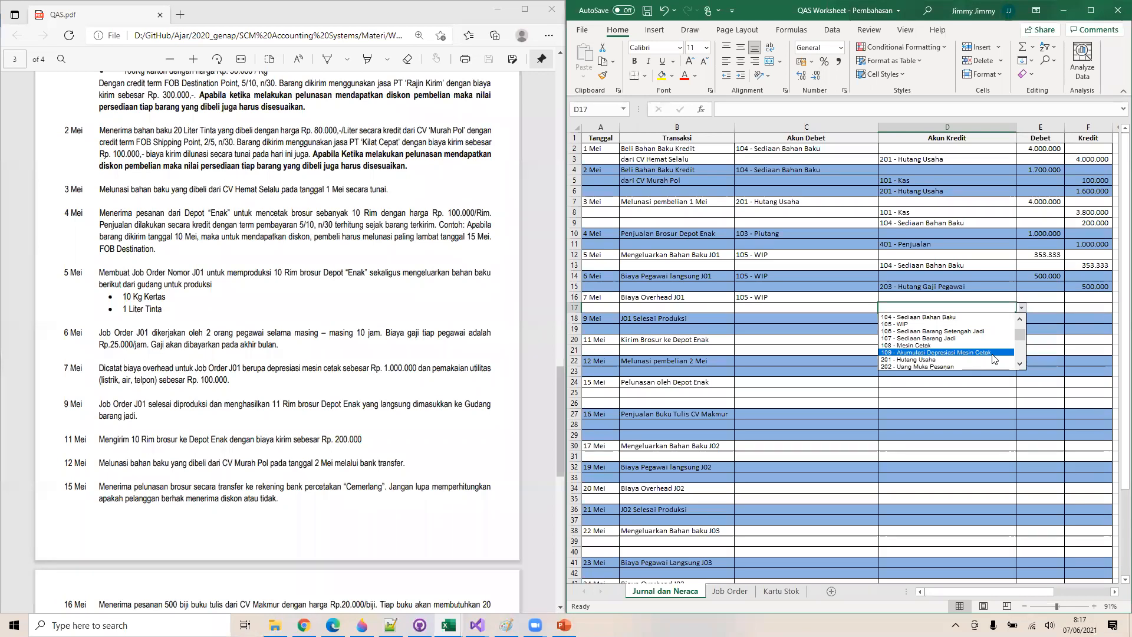
left_click(994, 358)
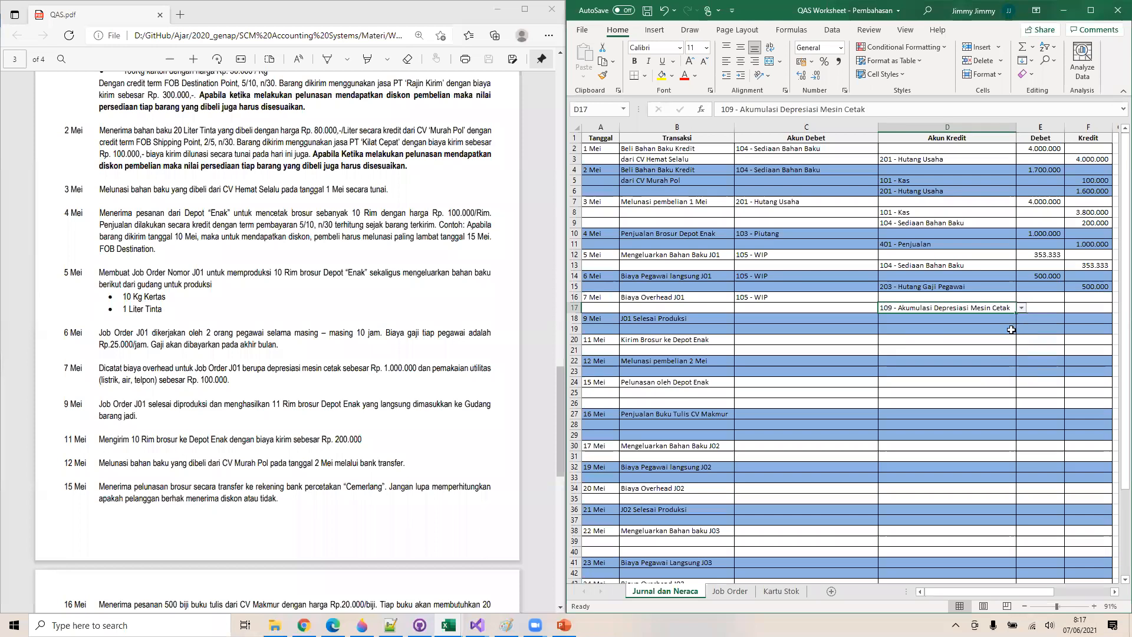
Check the 7 Mei overhead entry in the QAS Worksheet - Answer workbook, then return to the Pembahasan workbook
left_click(1044, 294)
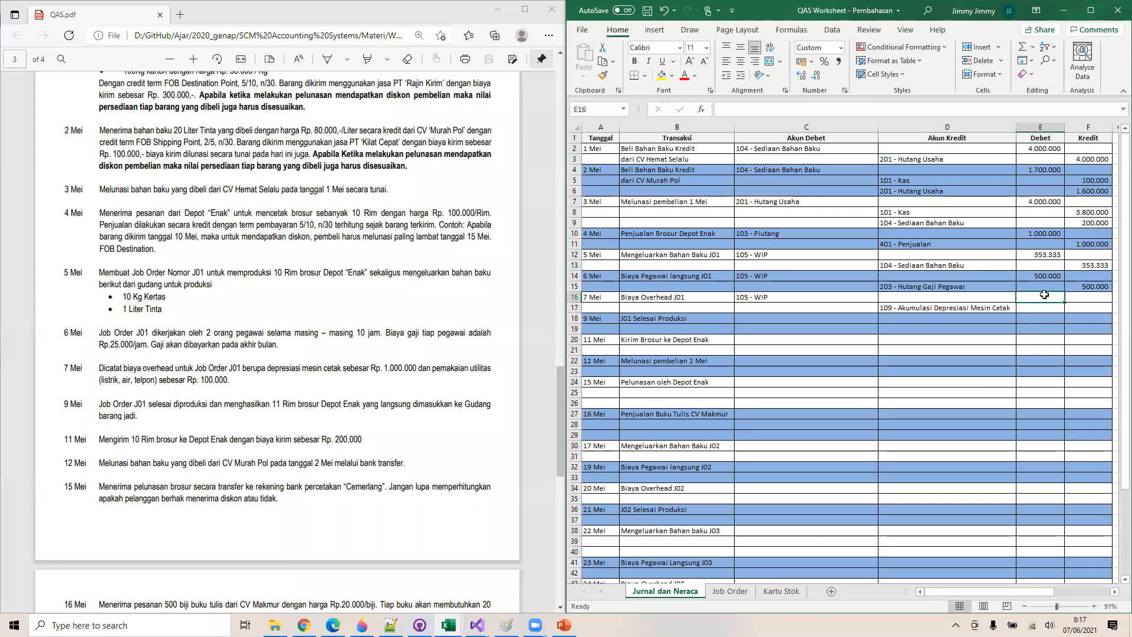
mouse_move(448, 625)
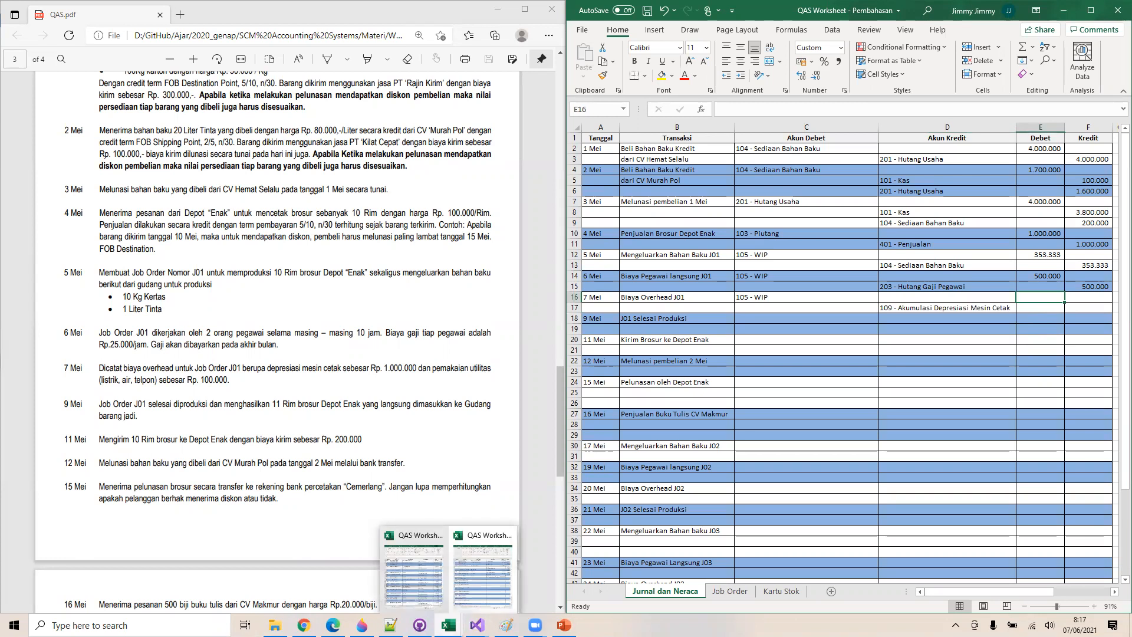
left_click(419, 584)
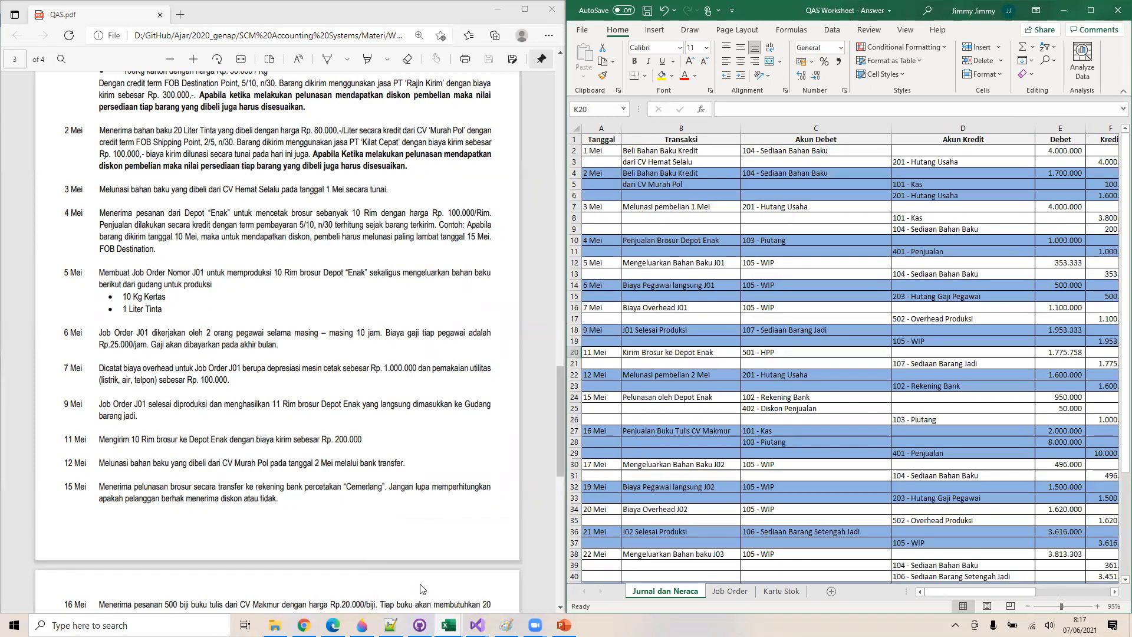
left_click(1058, 11)
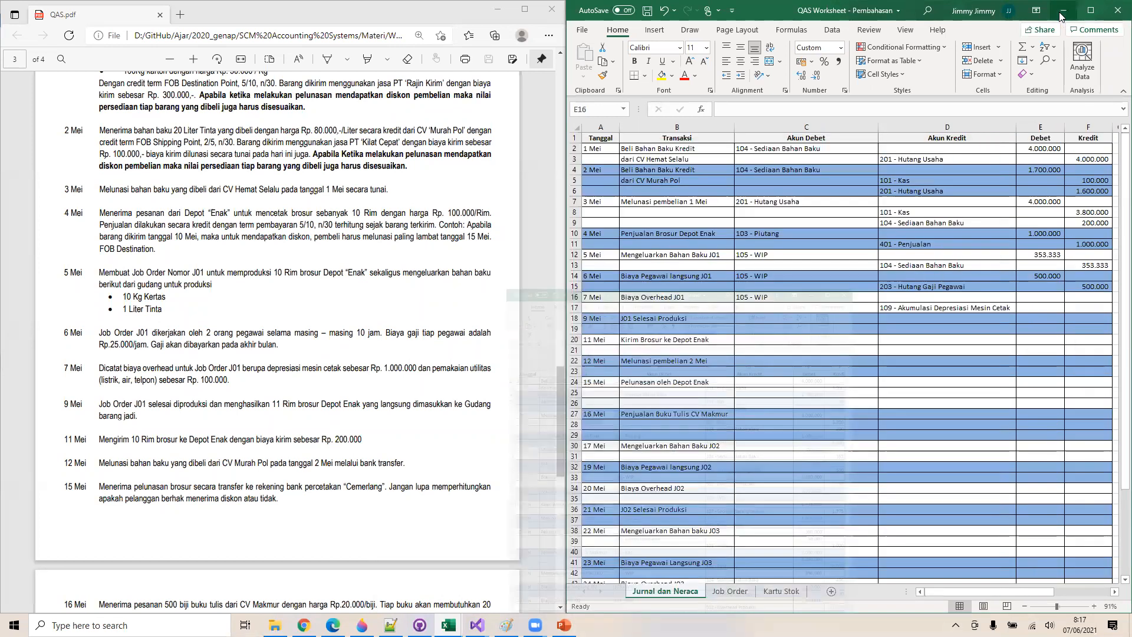
Set the credit account of the 7 Mei overhead entry in D17 to 502 - Overhead Produksi
left_click(1018, 307)
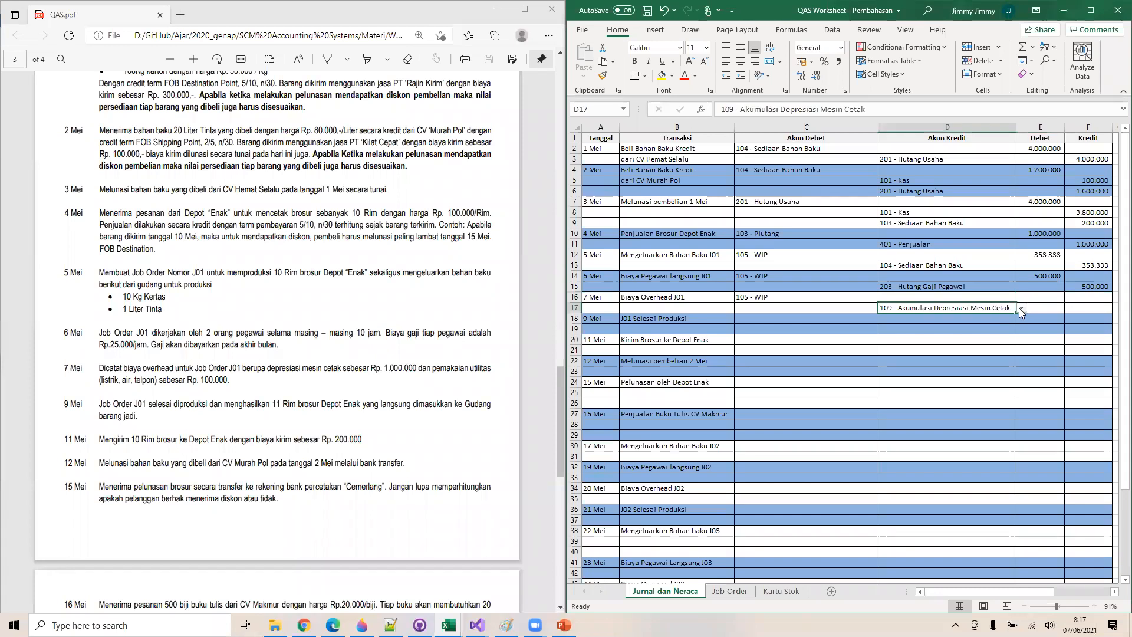
left_click(1020, 307)
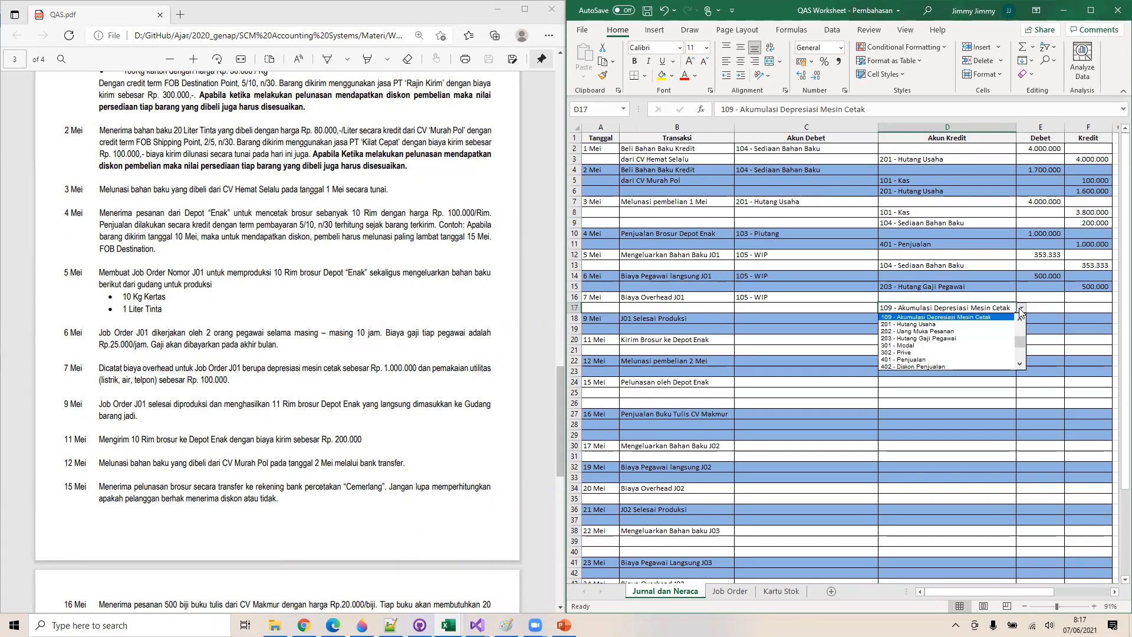
left_click_drag(1020, 343, 1022, 361)
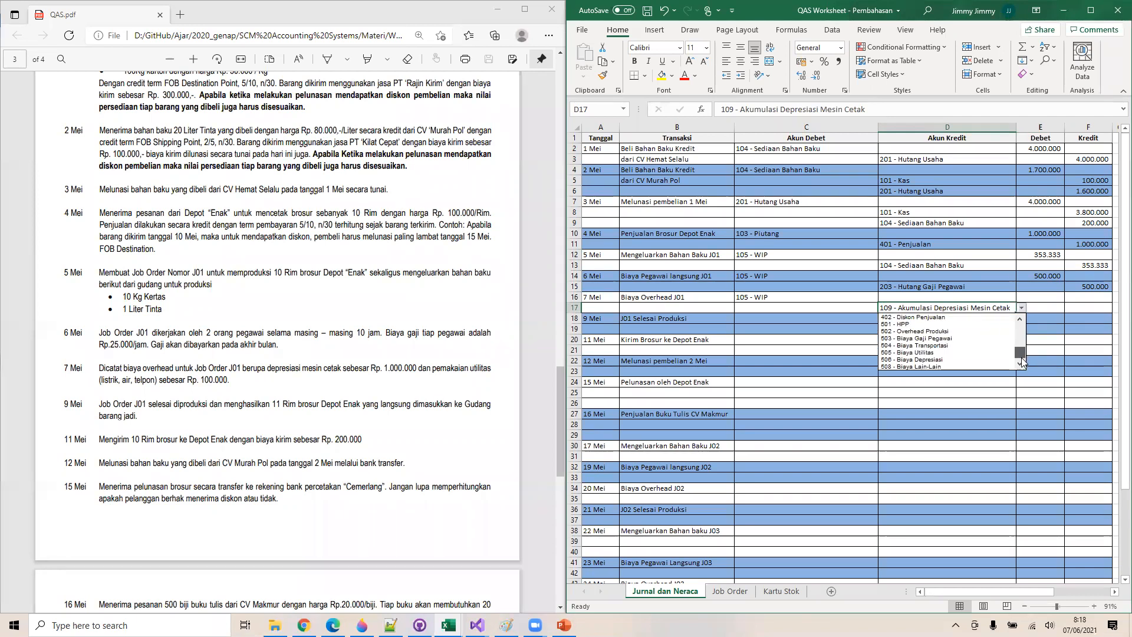
Enter 1.100.000 as both the debit and the credit amount of the 7 Mei overhead entry
left_click(1035, 296)
type("1")
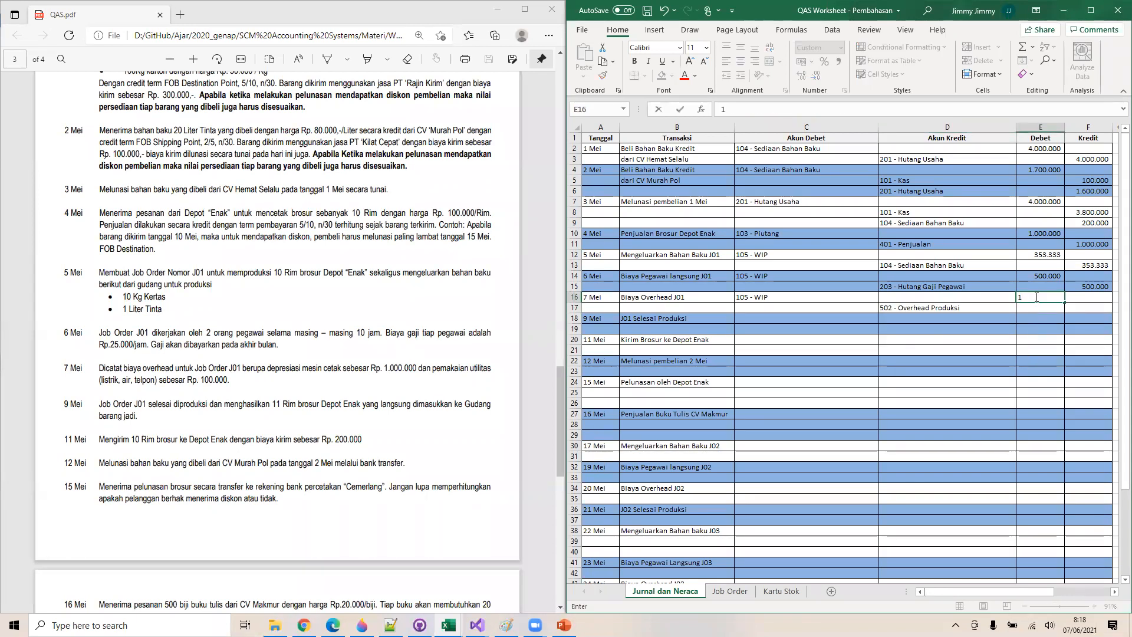
type(".100.000")
key("Return")
key("Tab")
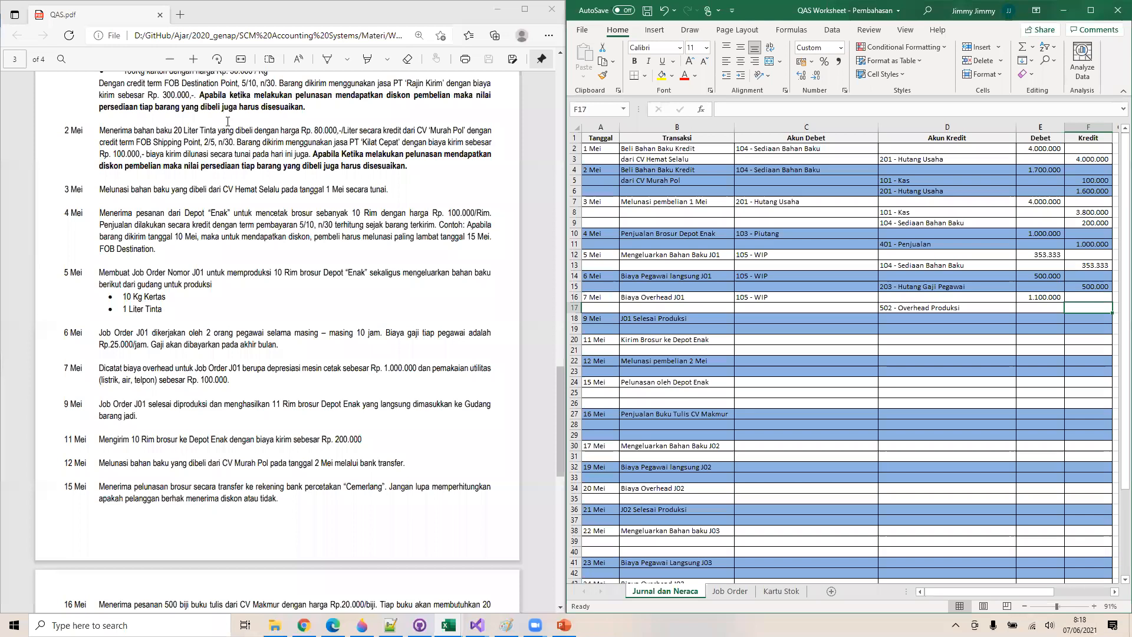
type("1100000")
key("Return")
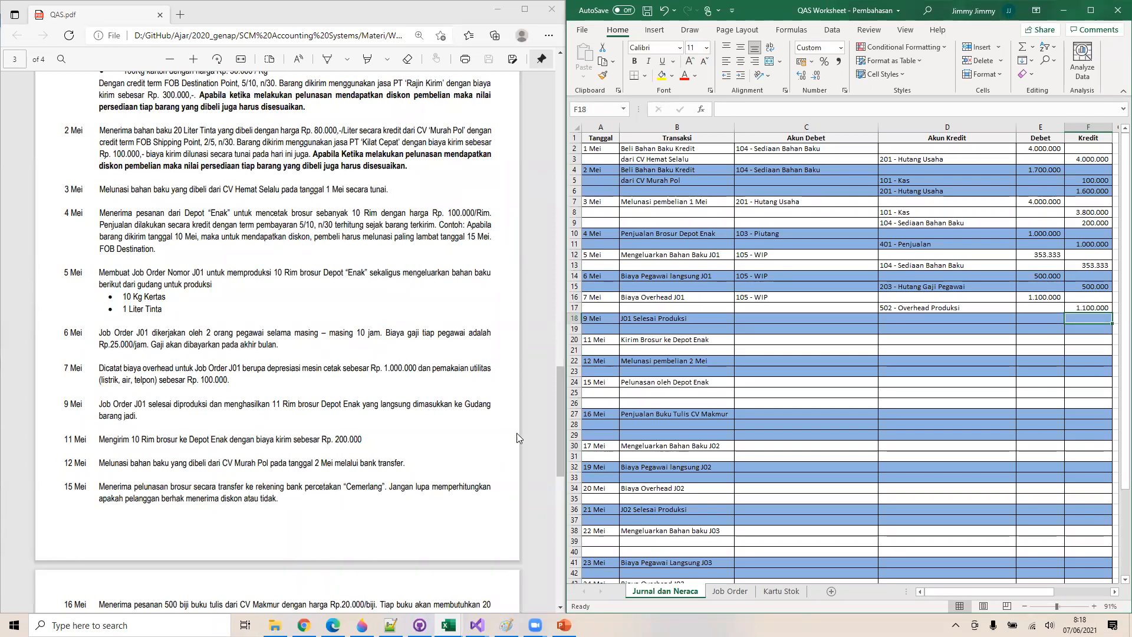
Link J01's Factory Overhead on the Job Order sheet to debit cell E16 of Jurnal dan Neraca
left_click(729, 590)
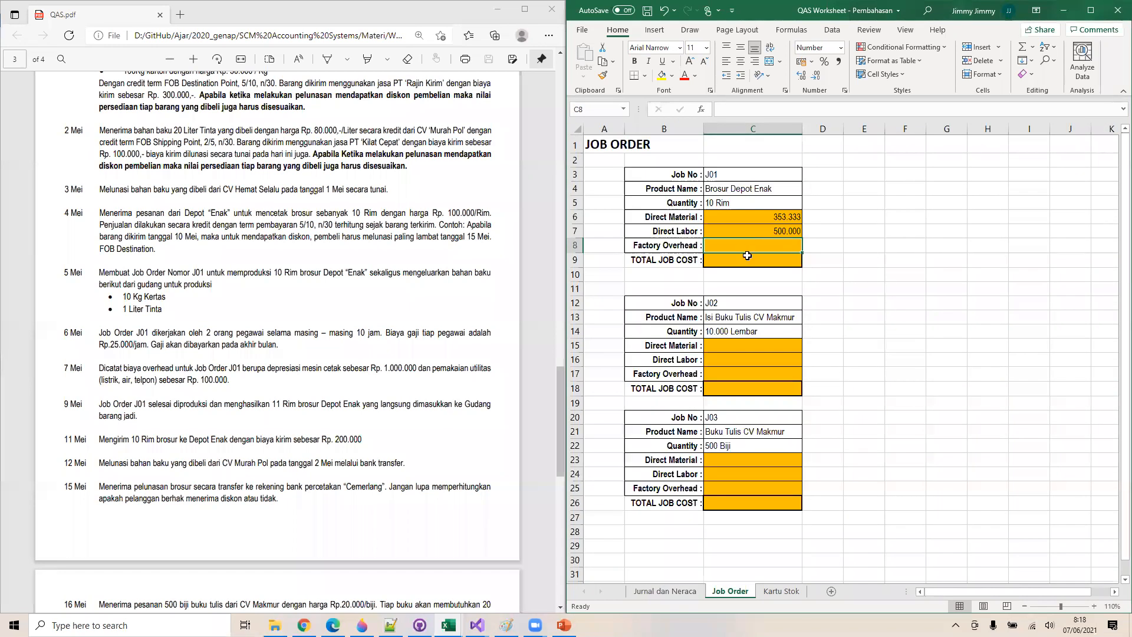
double_click(749, 250)
key("Escape")
type("=")
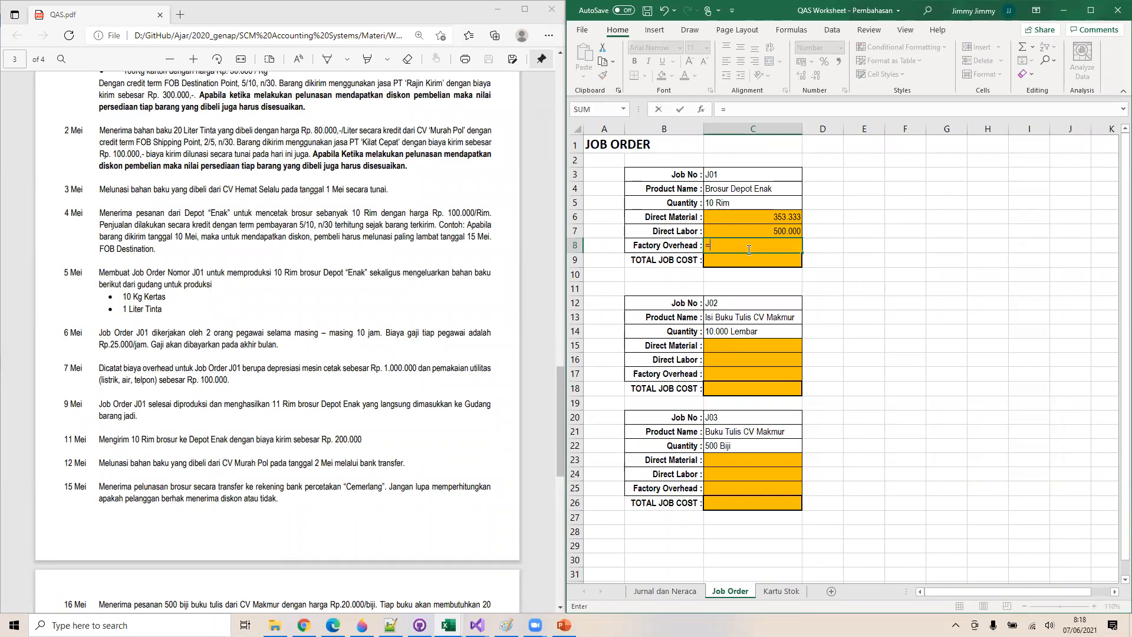
left_click(677, 591)
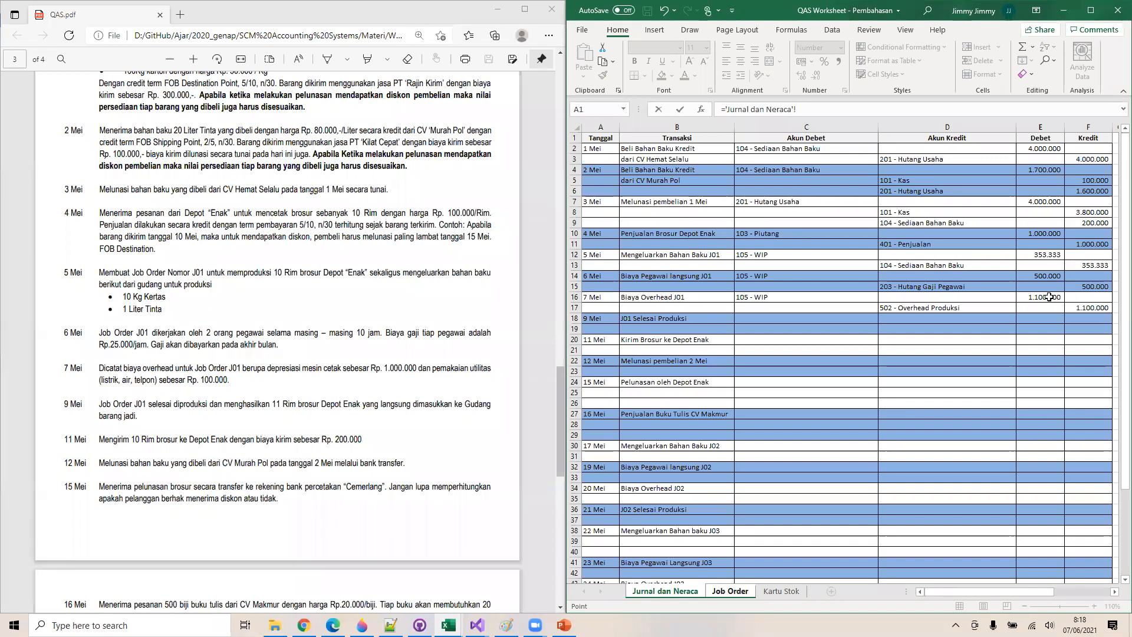
left_click(1048, 297)
key("Return")
Calculate J01's TOTAL JOB COST with =SUM(C6:C8)
type("=S")
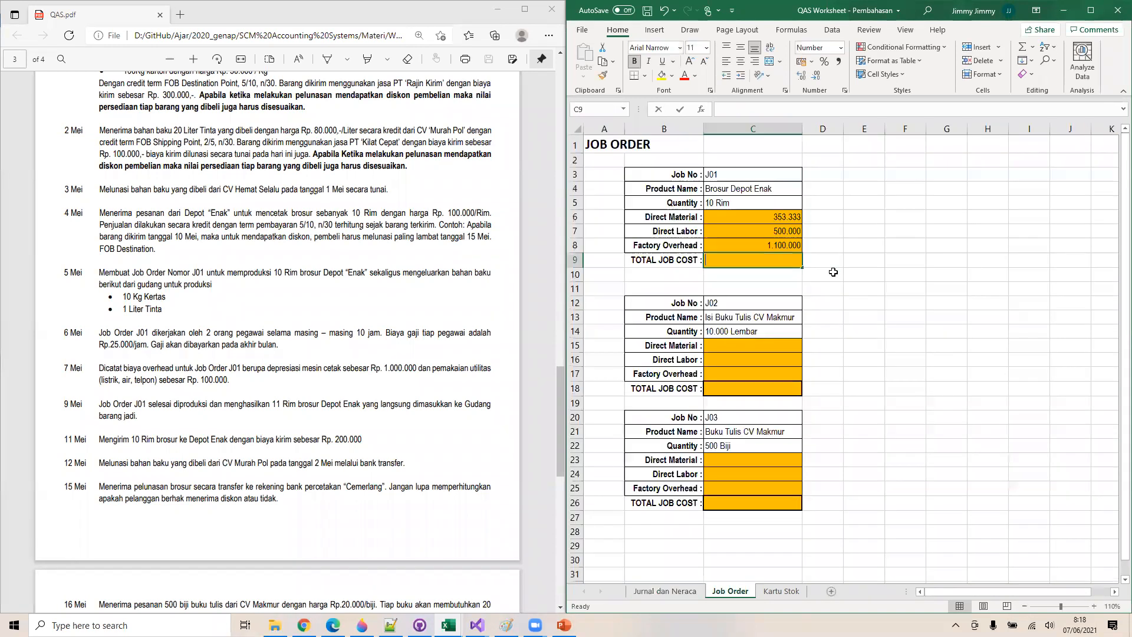
type("UM(")
key("Up")
key("shift+Up")
key("shift+Up")
type(")")
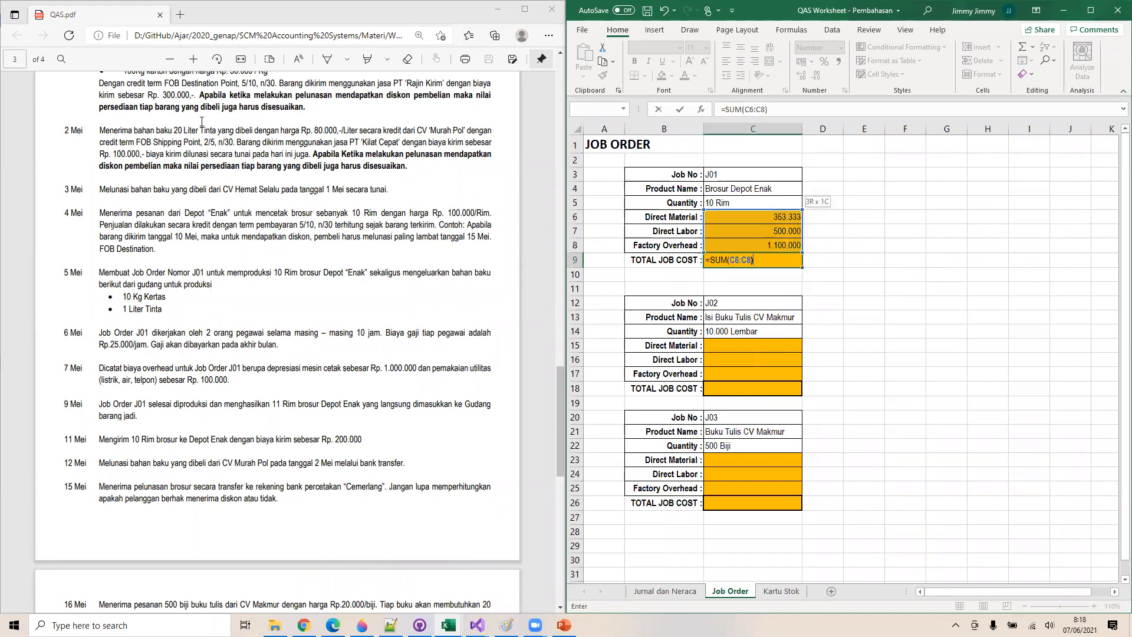
key("Return")
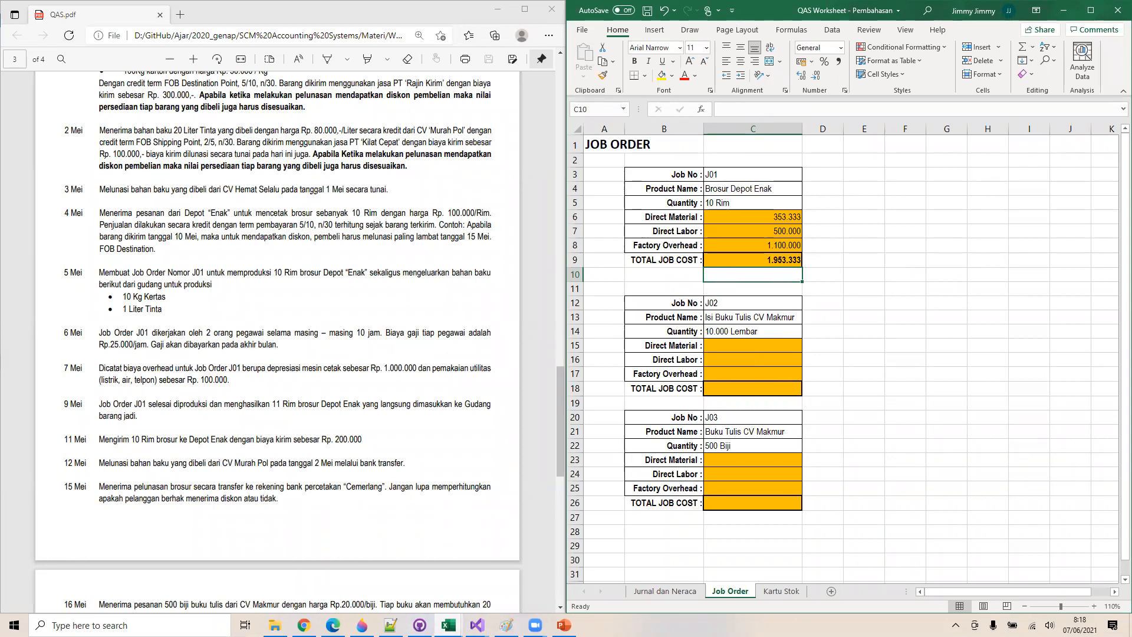
Compare J01 with the Job Order and journal sheets of the Answer workbook, then return to the Pembahasan workbook
mouse_move(447, 625)
left_click(429, 581)
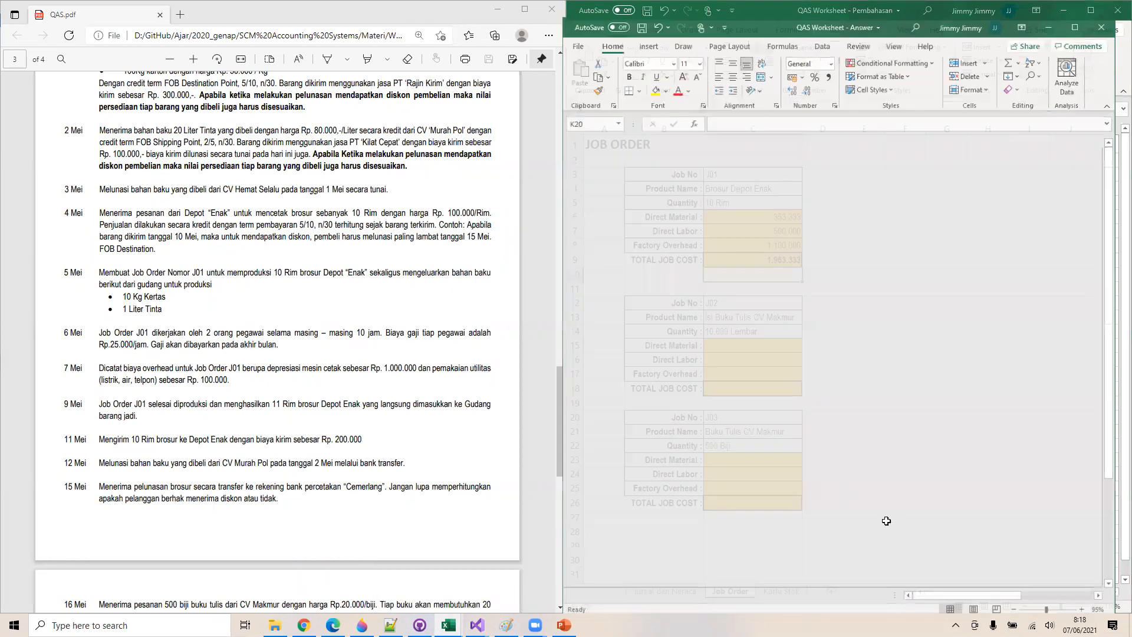
left_click(719, 592)
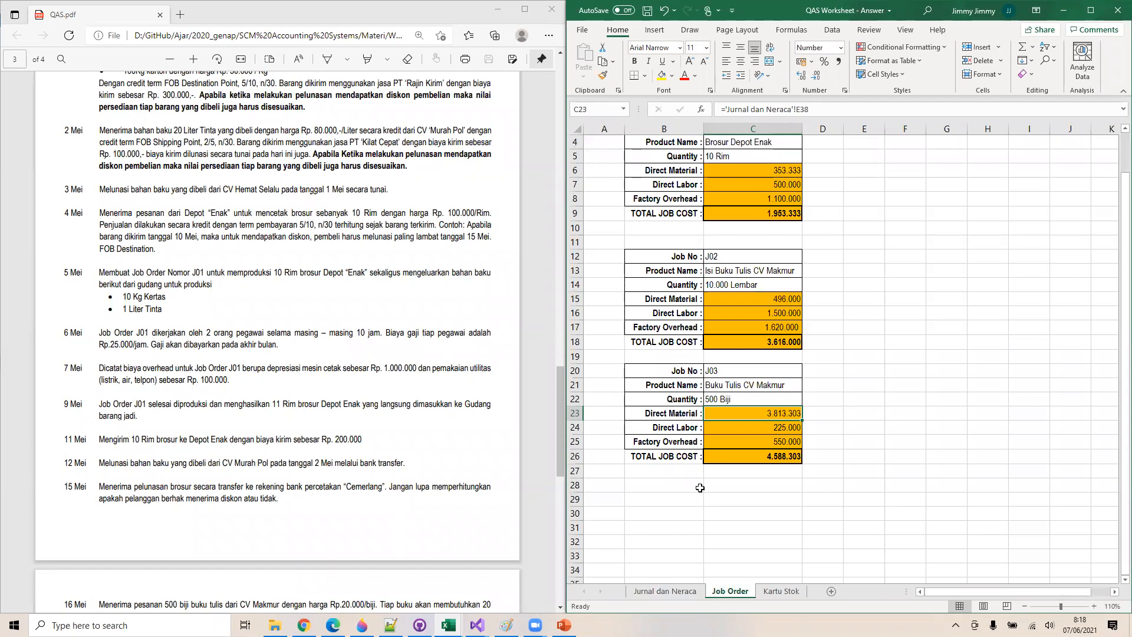
left_click(660, 591)
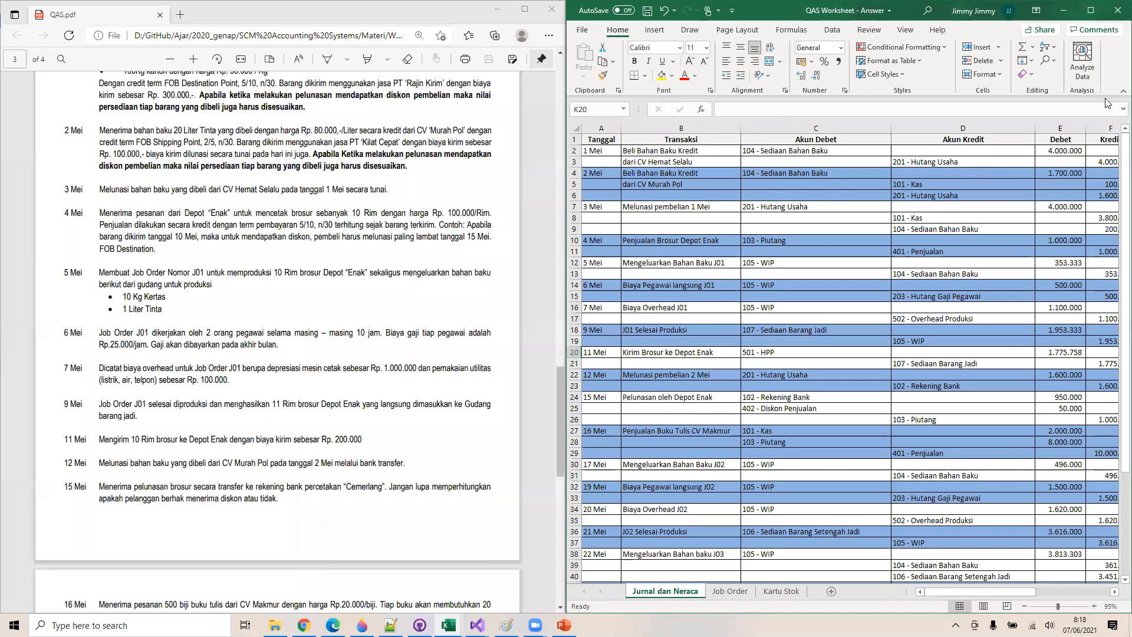
left_click(1063, 10)
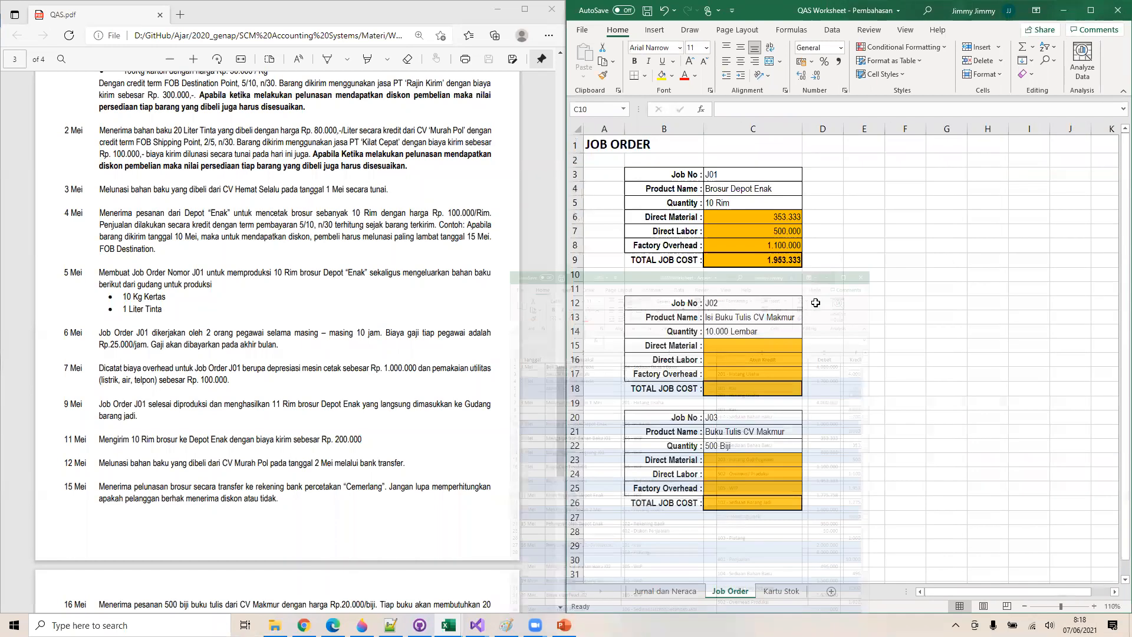
In Jurnal dan Neraca, set the 9 Mei J01 completion entry's accounts to debit 107 - Sediaan Barang Jadi and credit 105 - WIP
left_click(661, 590)
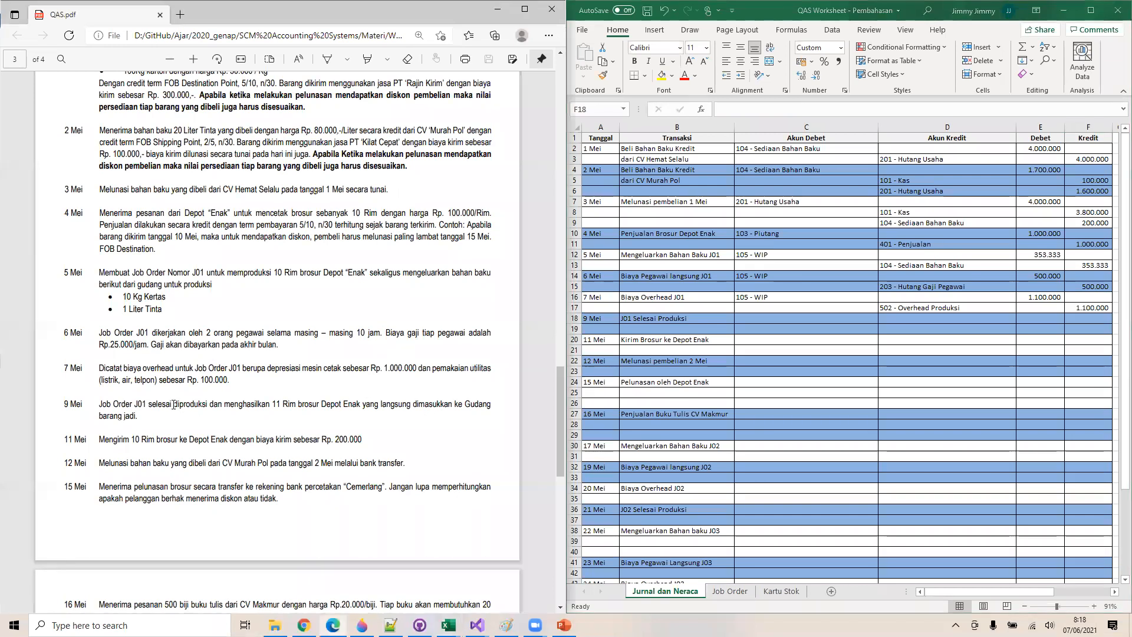
left_click_drag(182, 405, 208, 407)
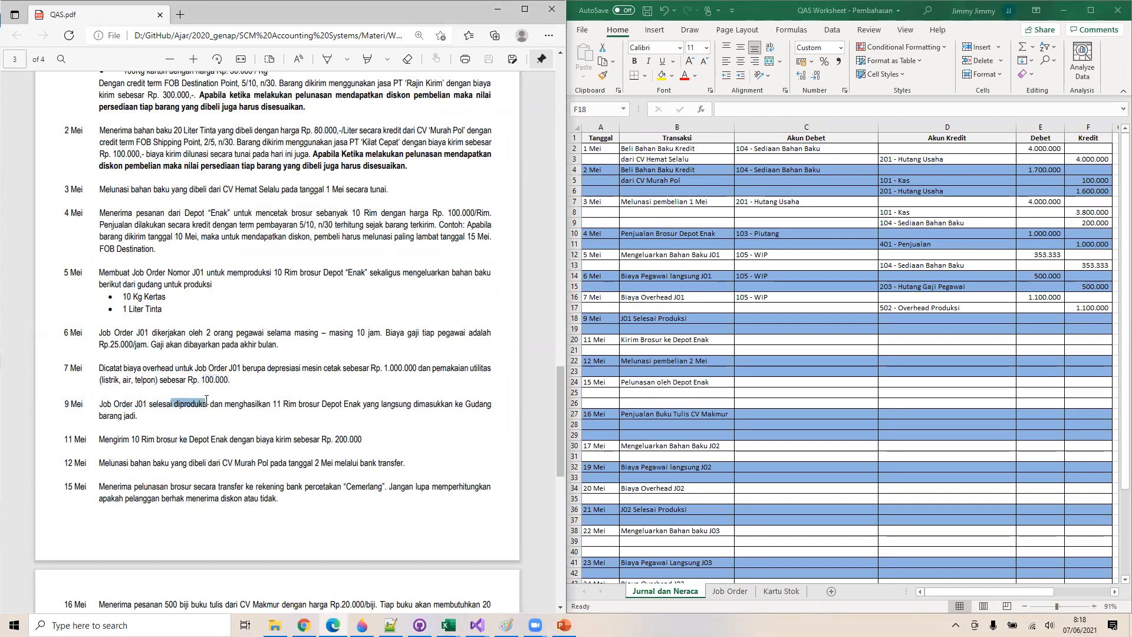
left_click(207, 406)
left_click(784, 319)
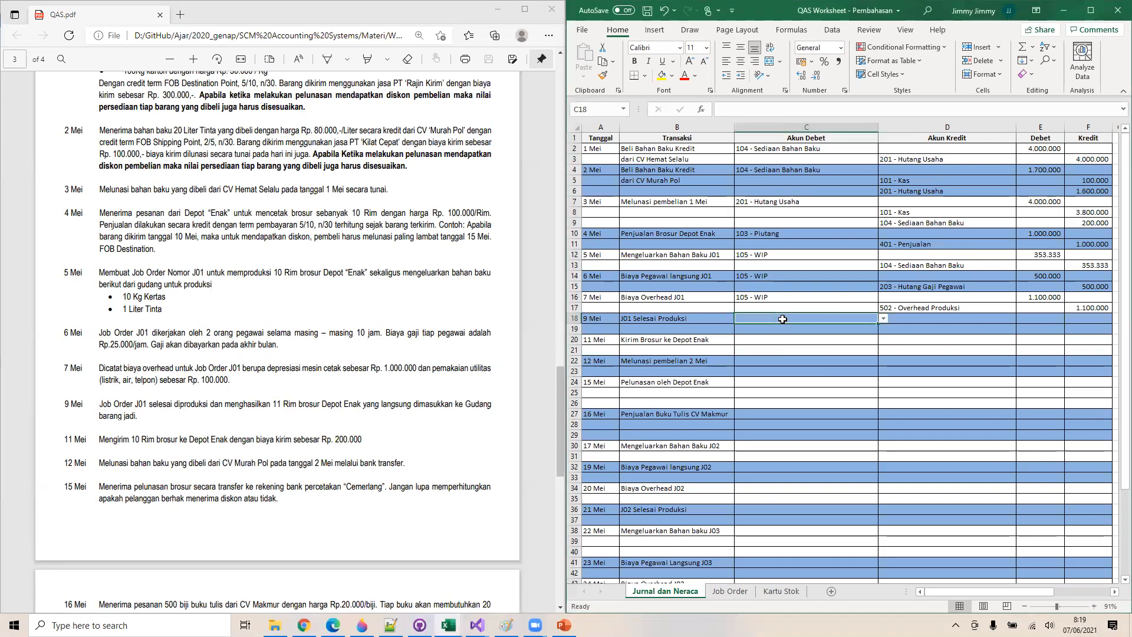
left_click(883, 318)
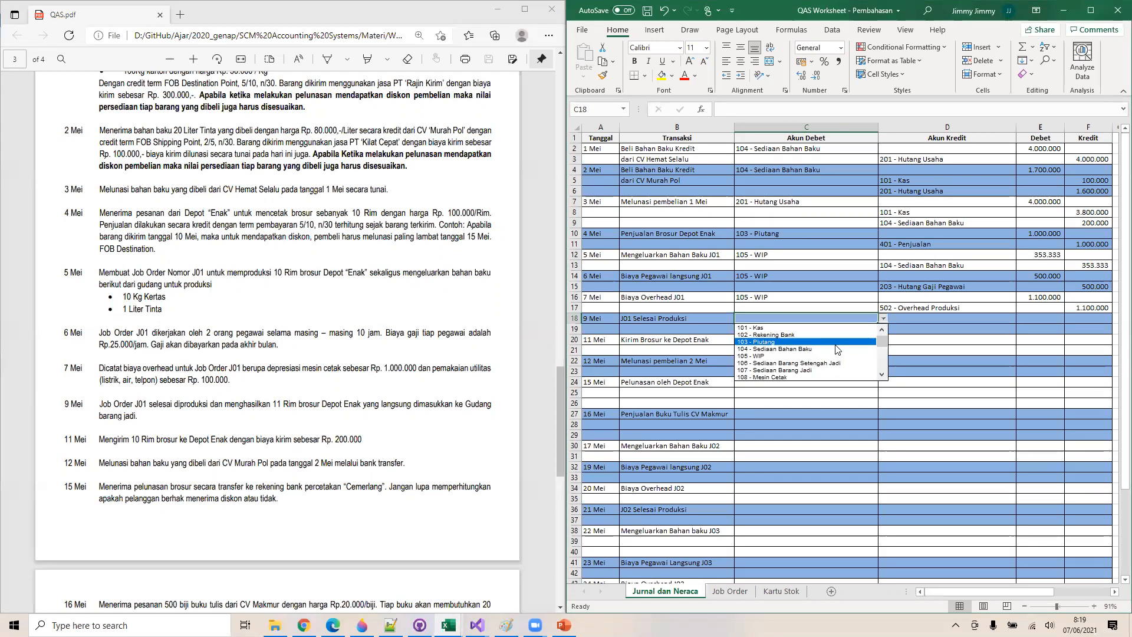
left_click(834, 369)
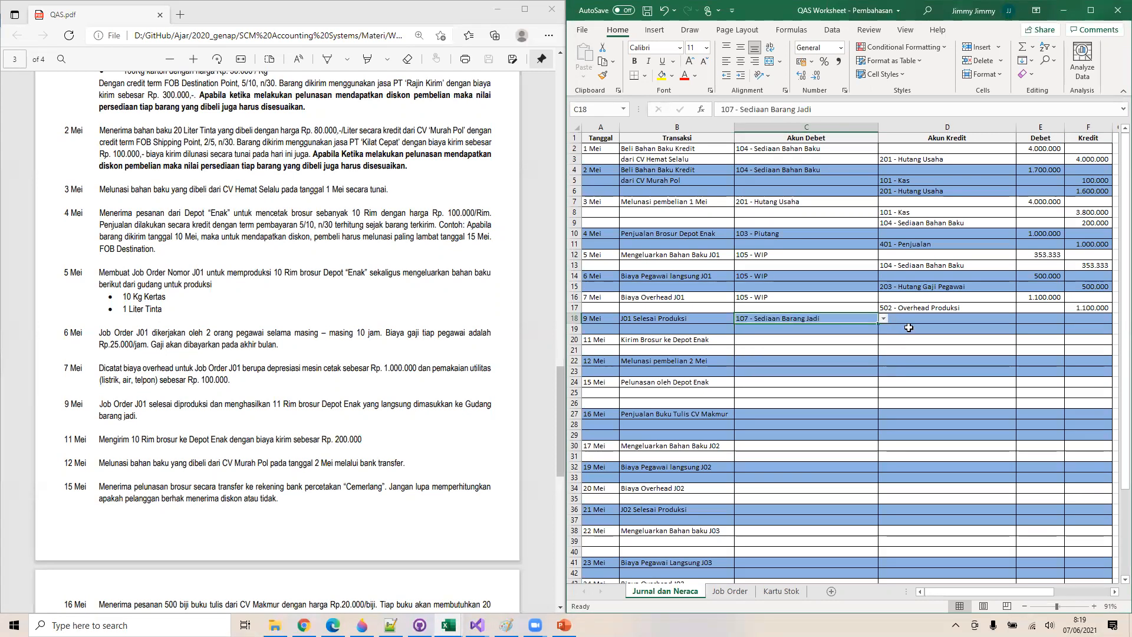
left_click(908, 327)
left_click(1021, 329)
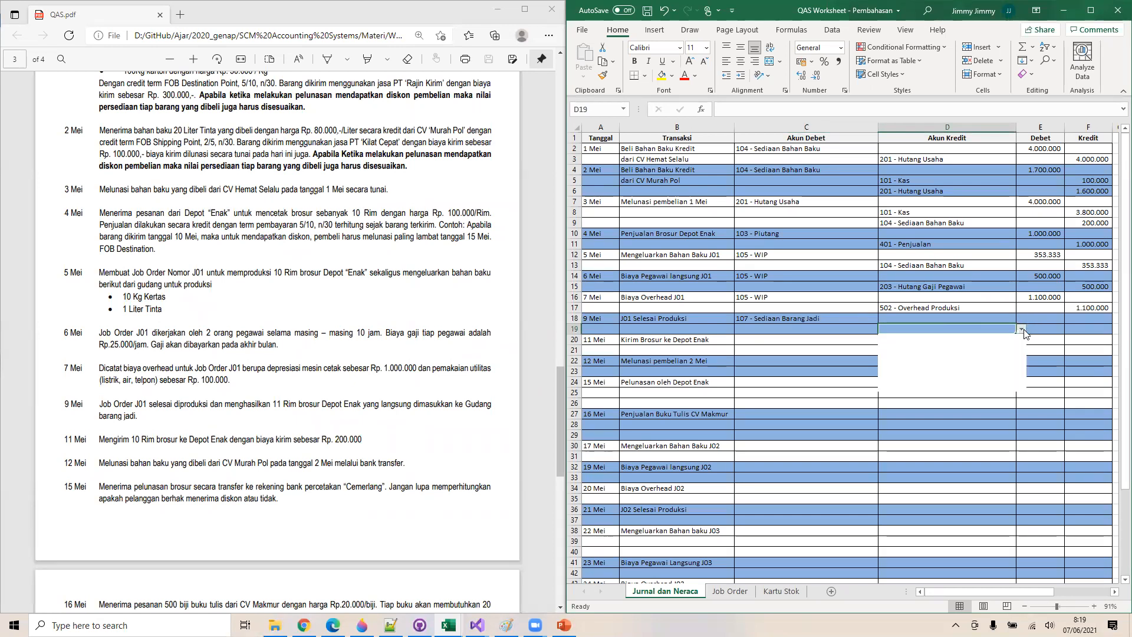
left_click(972, 364)
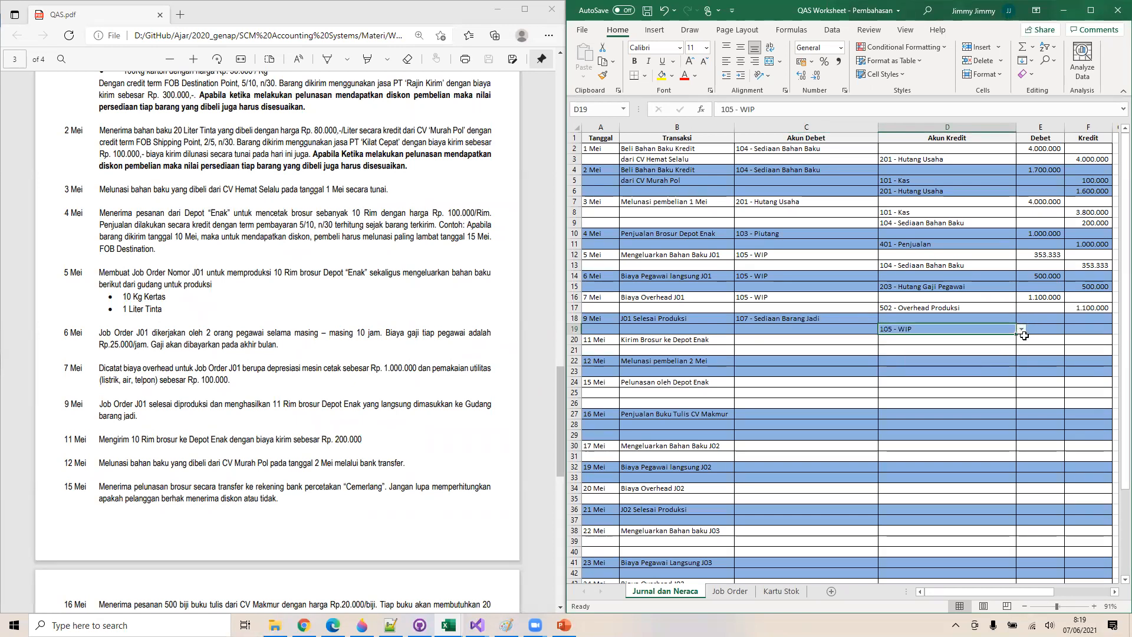
Link the 9 Mei debit amount to J01's total job cost in Job Order cell C9, and the credit amount to E18
left_click(1038, 318)
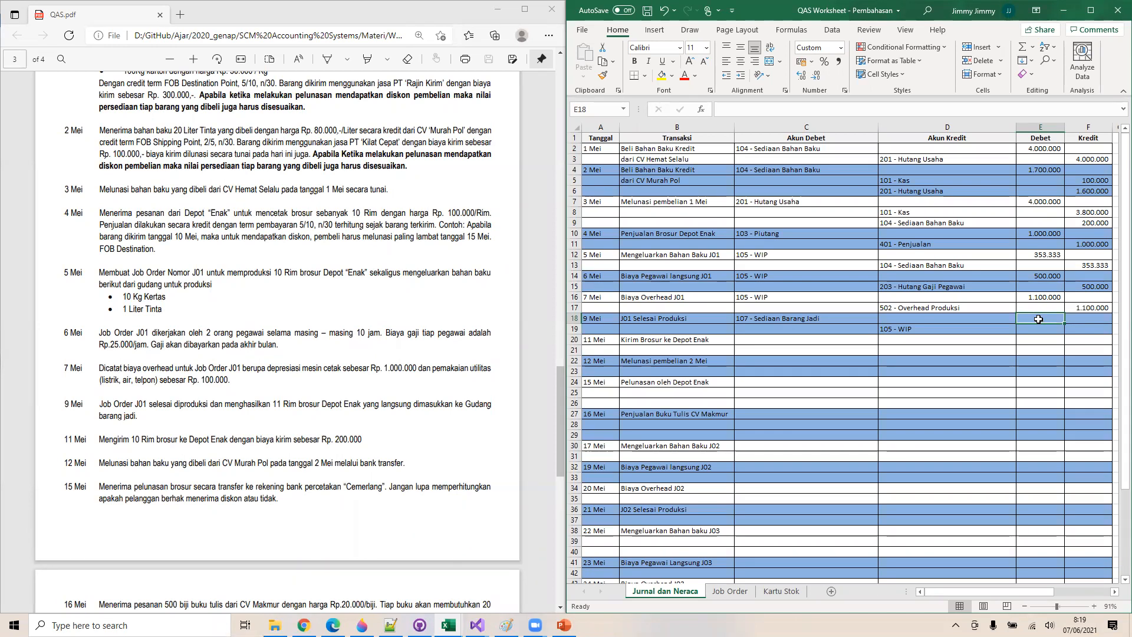
type("=")
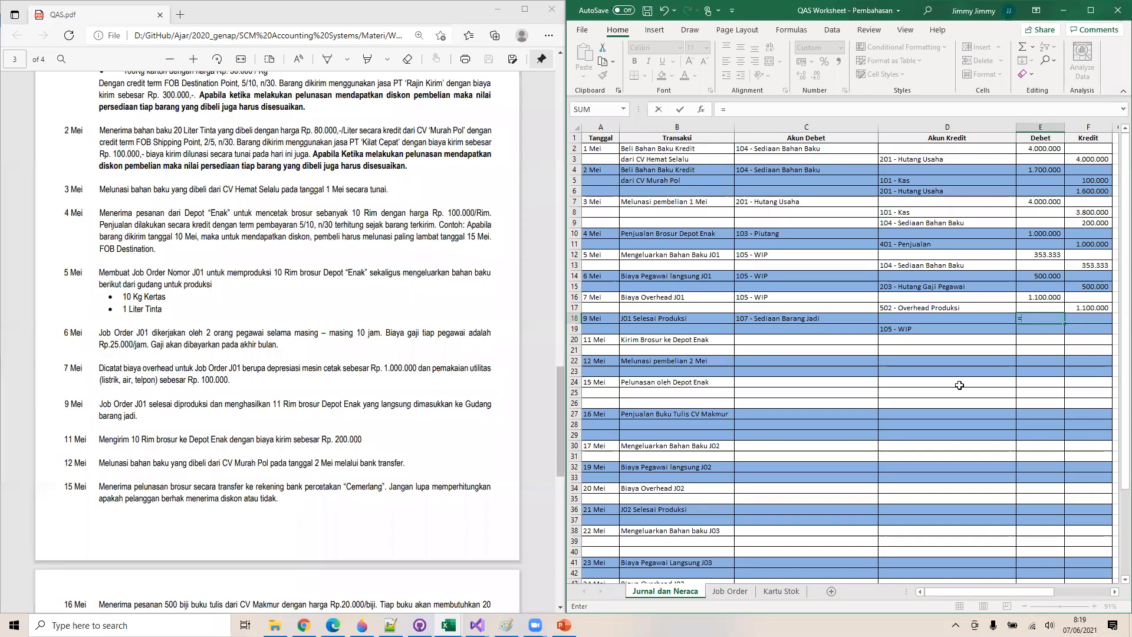
left_click(723, 595)
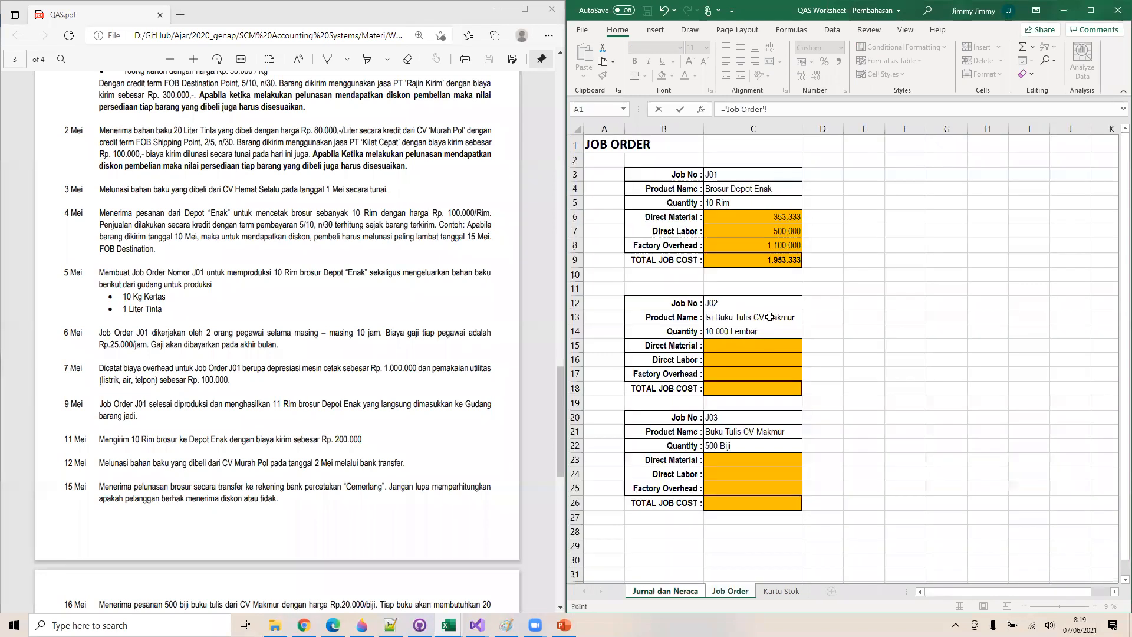
left_click(764, 264)
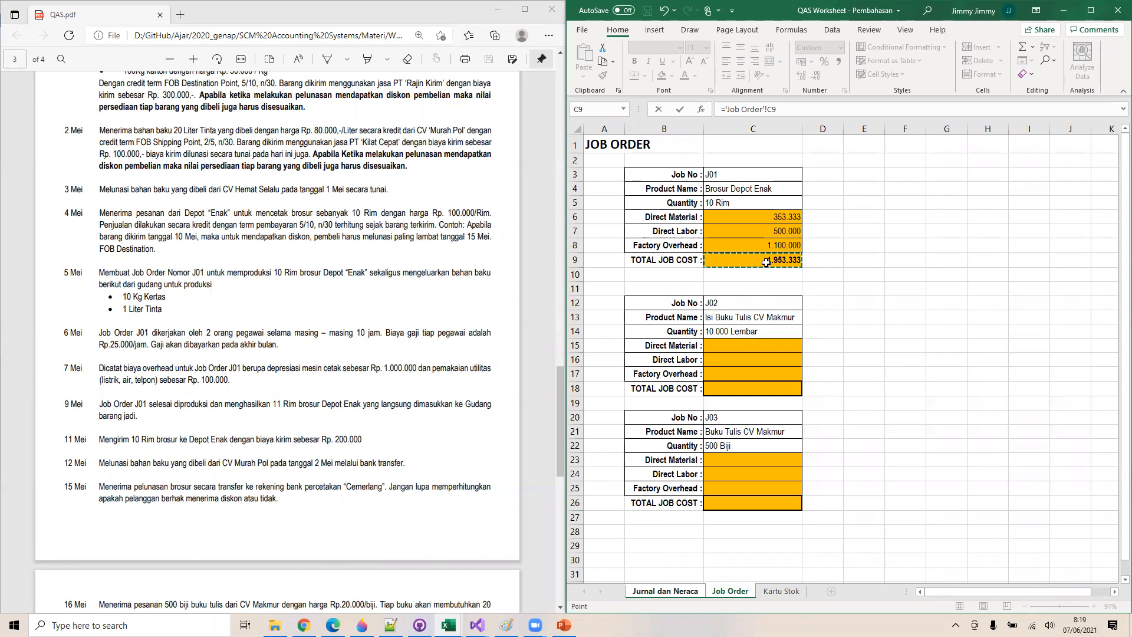
key("Return")
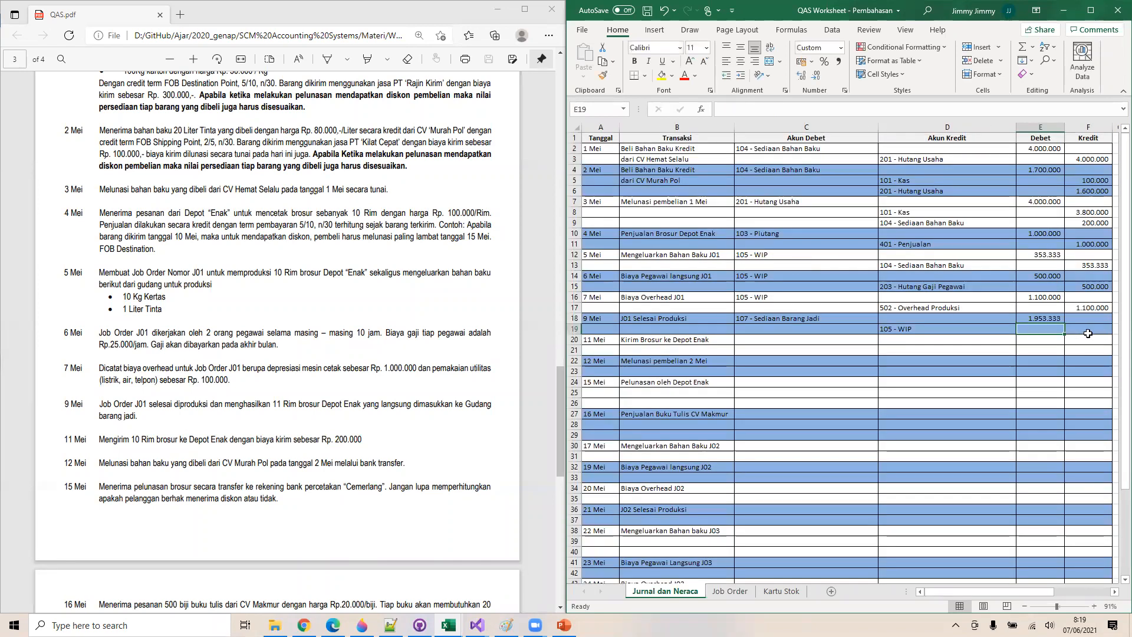
left_click(1088, 328)
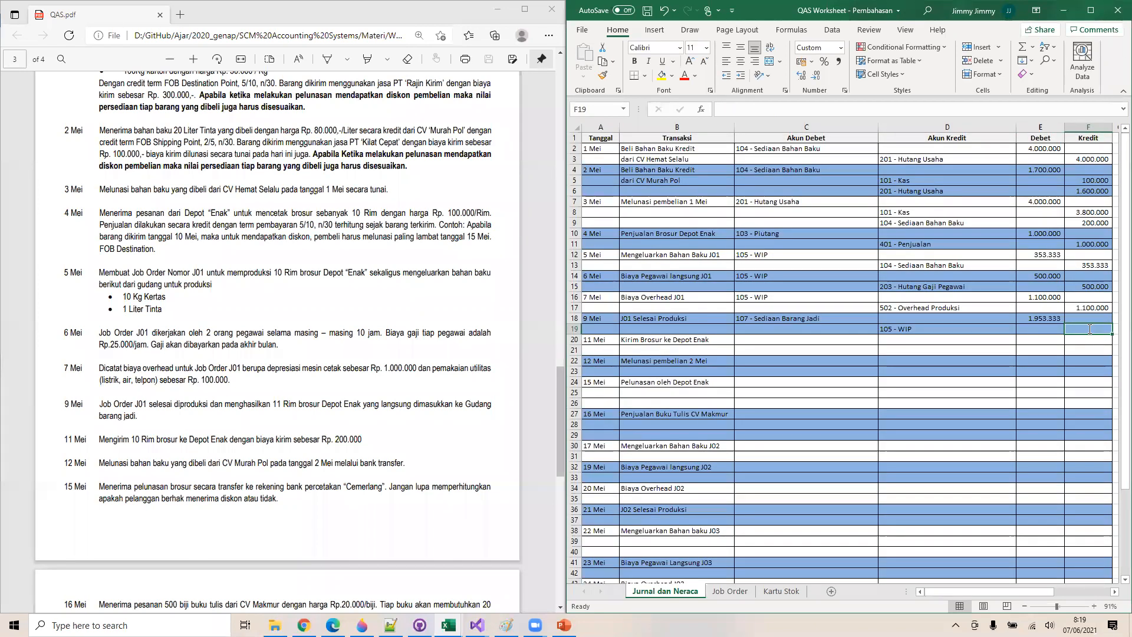
type("=E18")
key("Return")
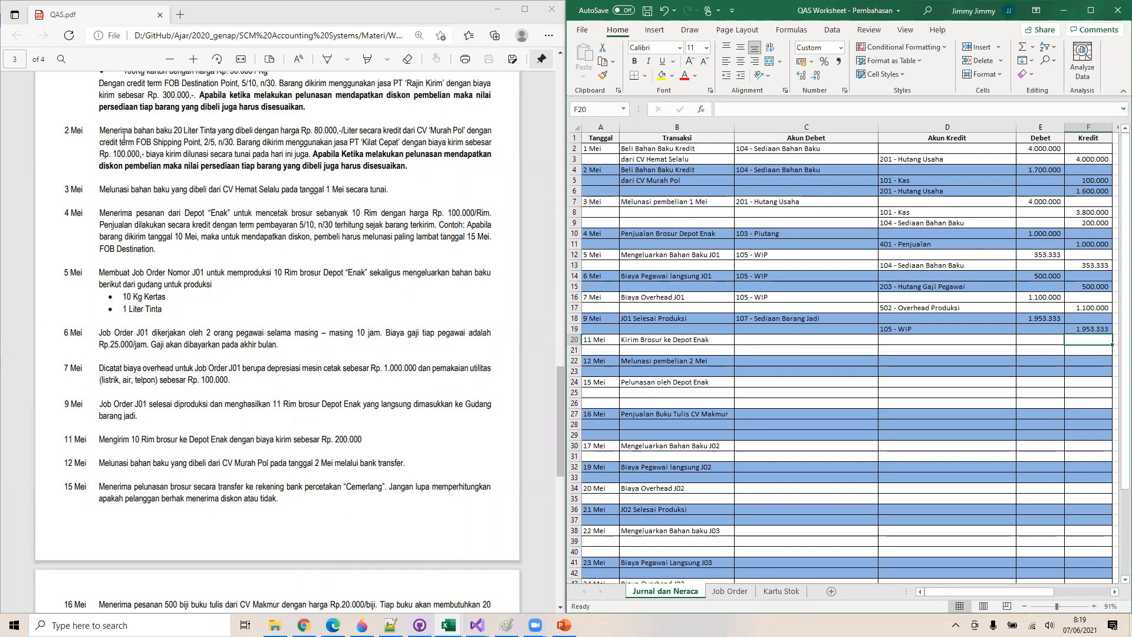
On the Kartu Stok sheet, record a 9 Mei production of 11 Rim in row 40 of the Brosur Depot "Enak" card
left_click(789, 594)
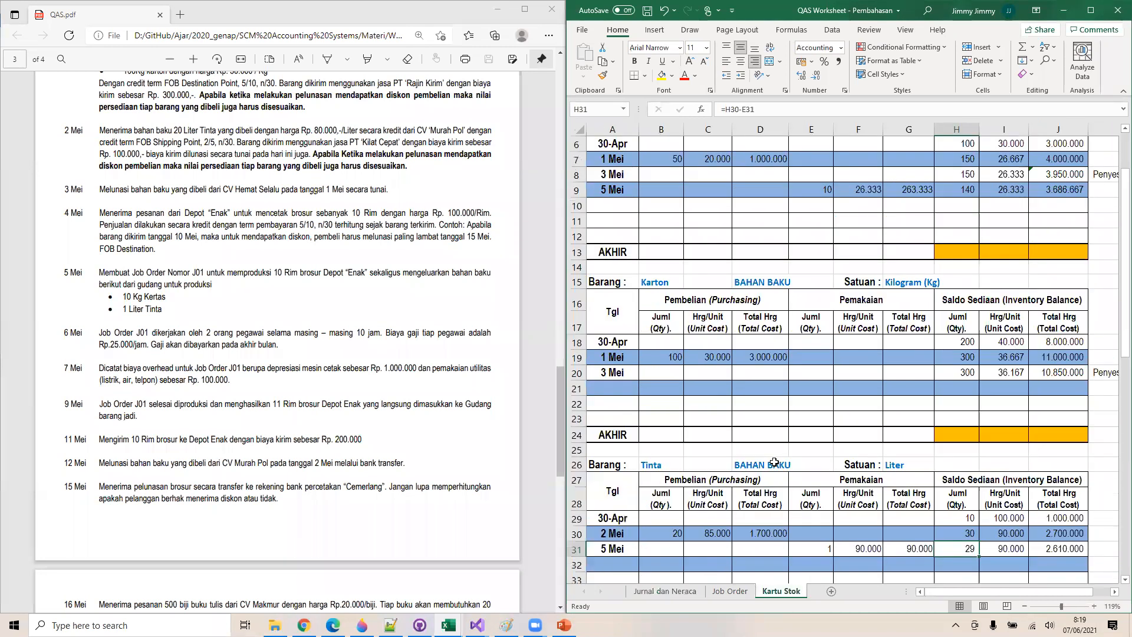
scroll(774, 463, "down", 5)
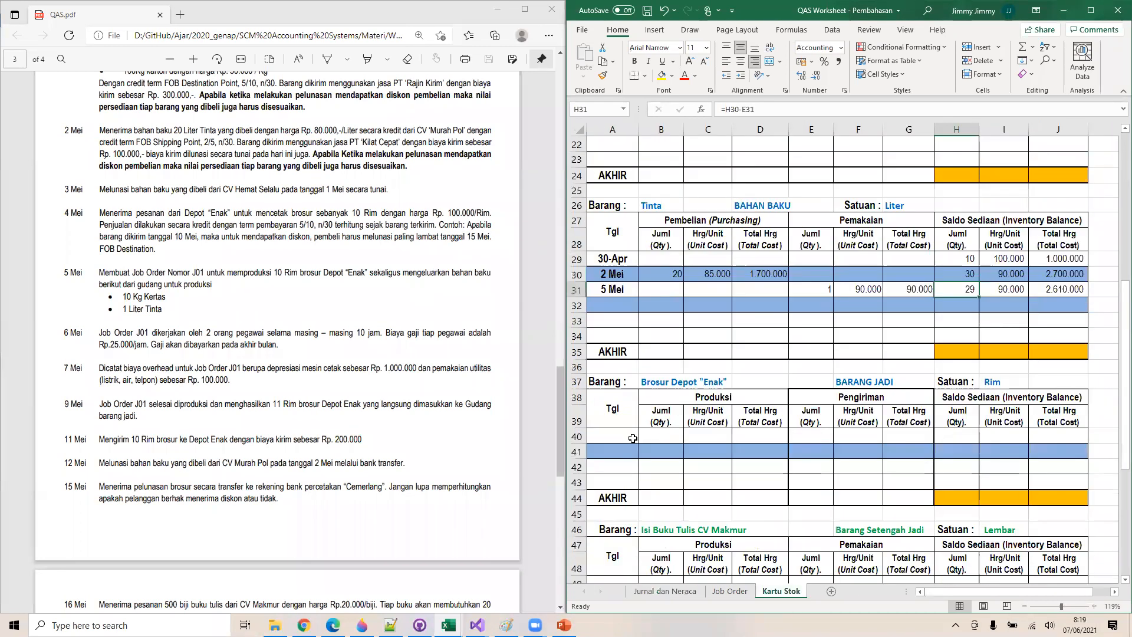
left_click(632, 437)
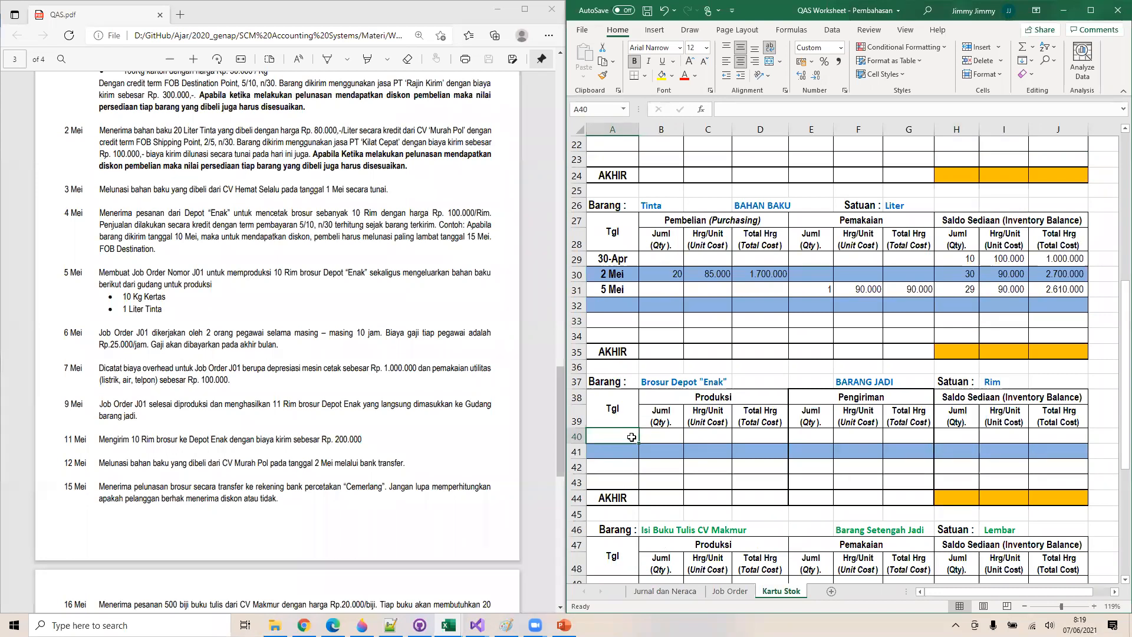
type("9 Mei")
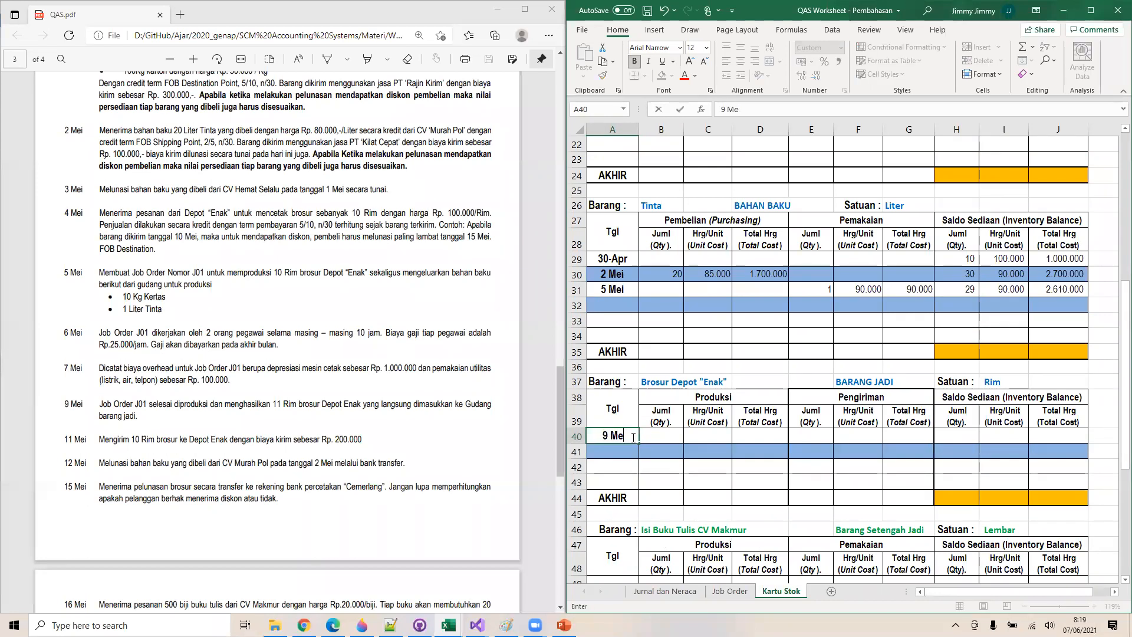
key("Tab")
type("11")
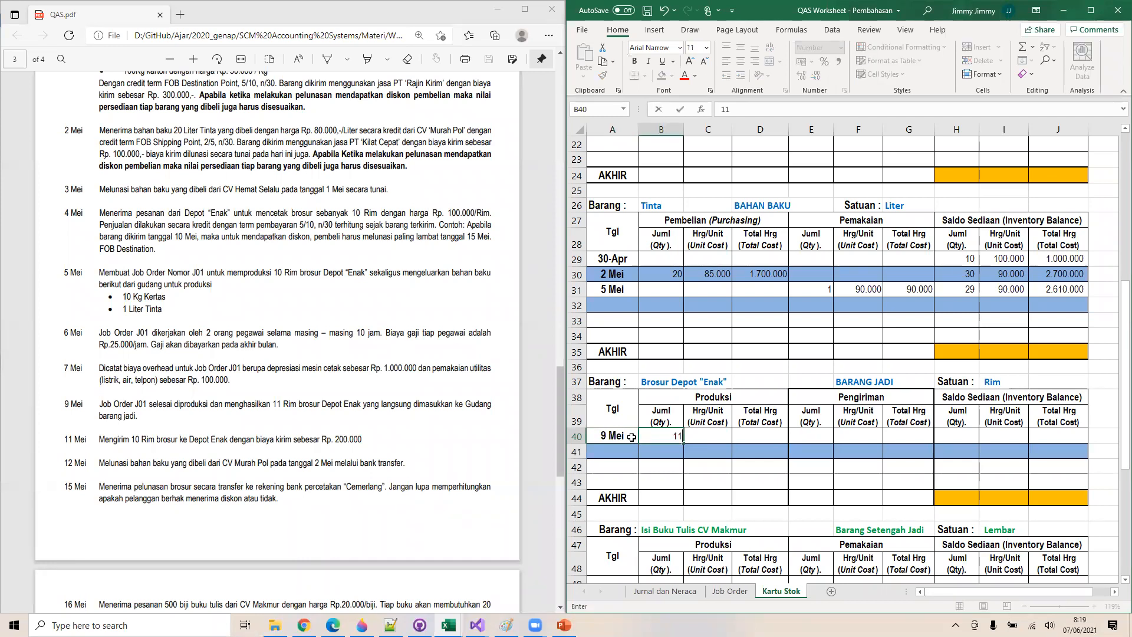
key("Tab")
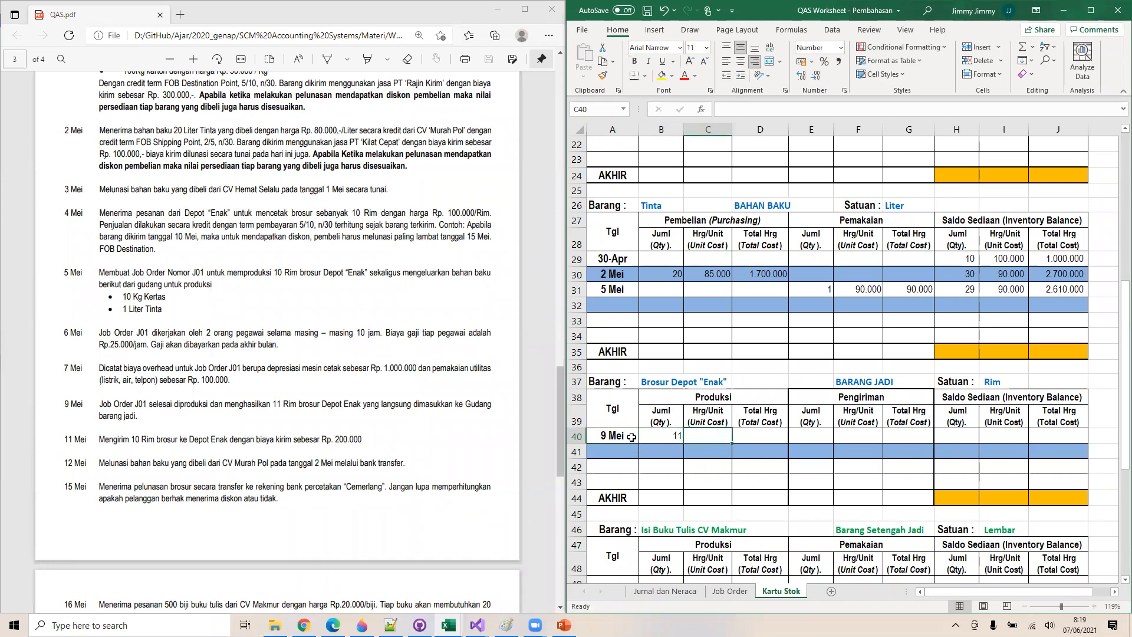
Link the 9 Mei production's total cost in D40 to J01's TOTAL JOB COST on the Job Order sheet
key("Tab")
type("=")
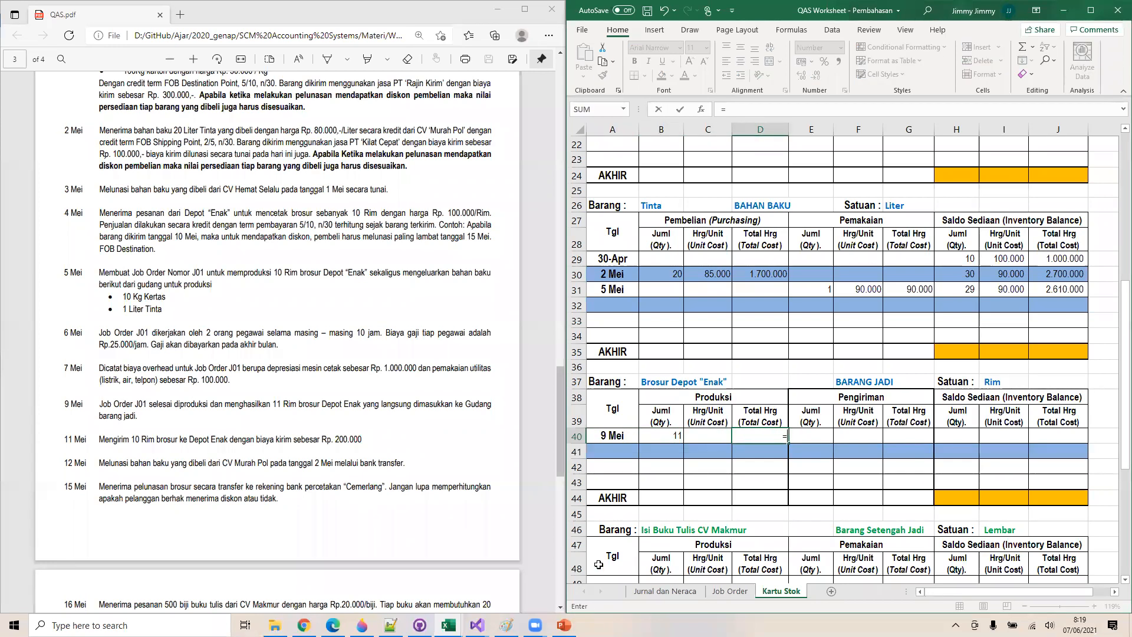
left_click(655, 592)
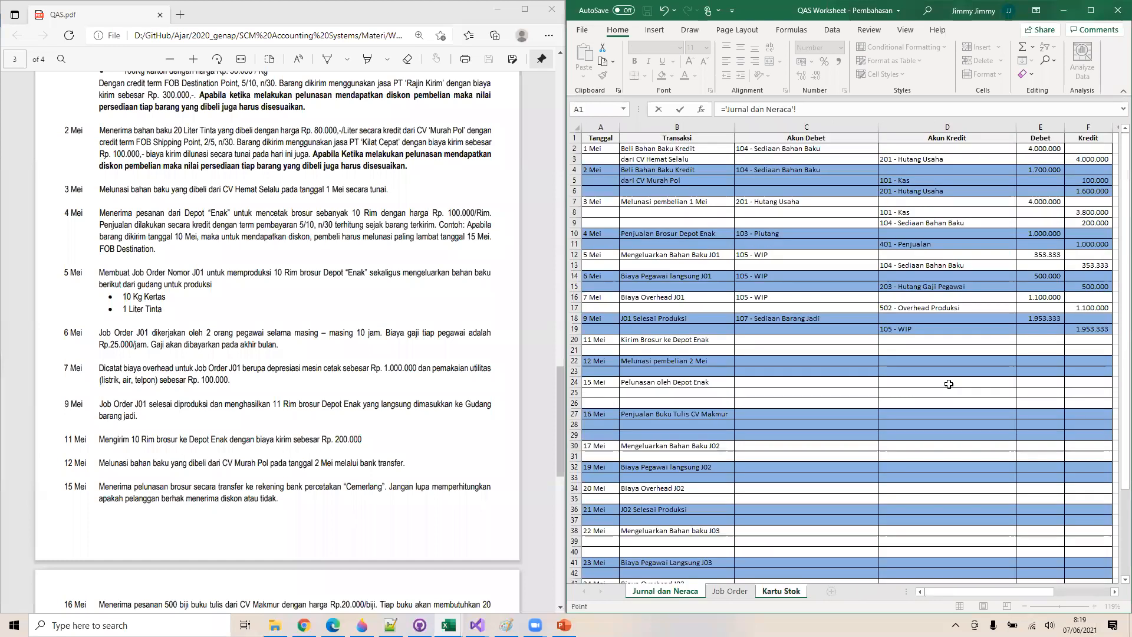
left_click(734, 596)
left_click(759, 262)
key("Return")
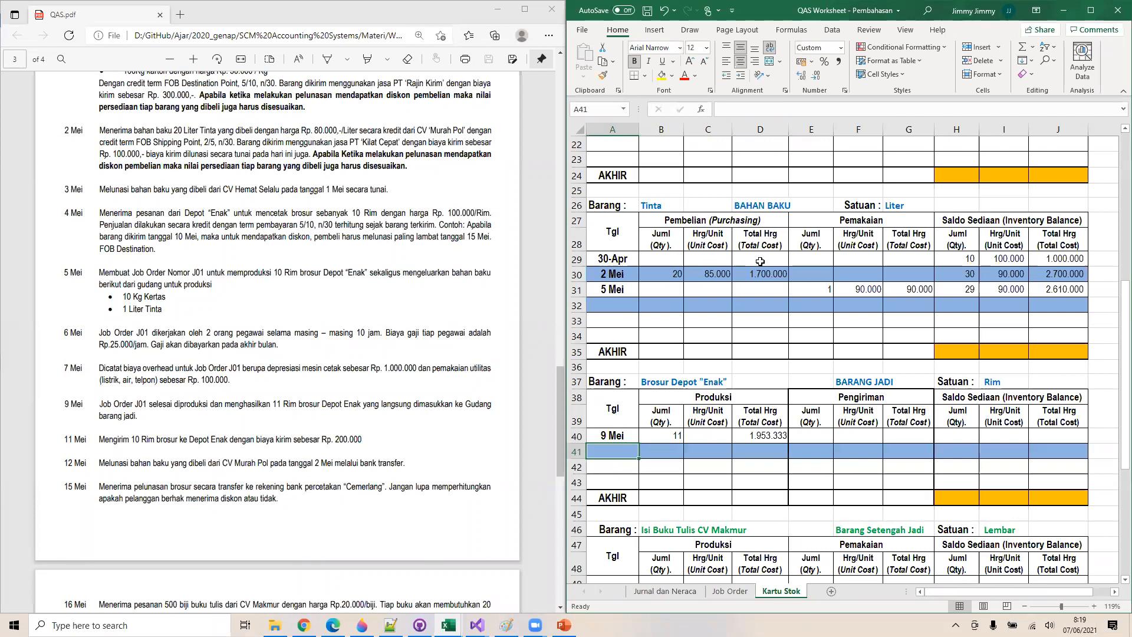
Calculate the 9 Mei production's unit cost in C40 with =D40/B40
right_click(720, 436)
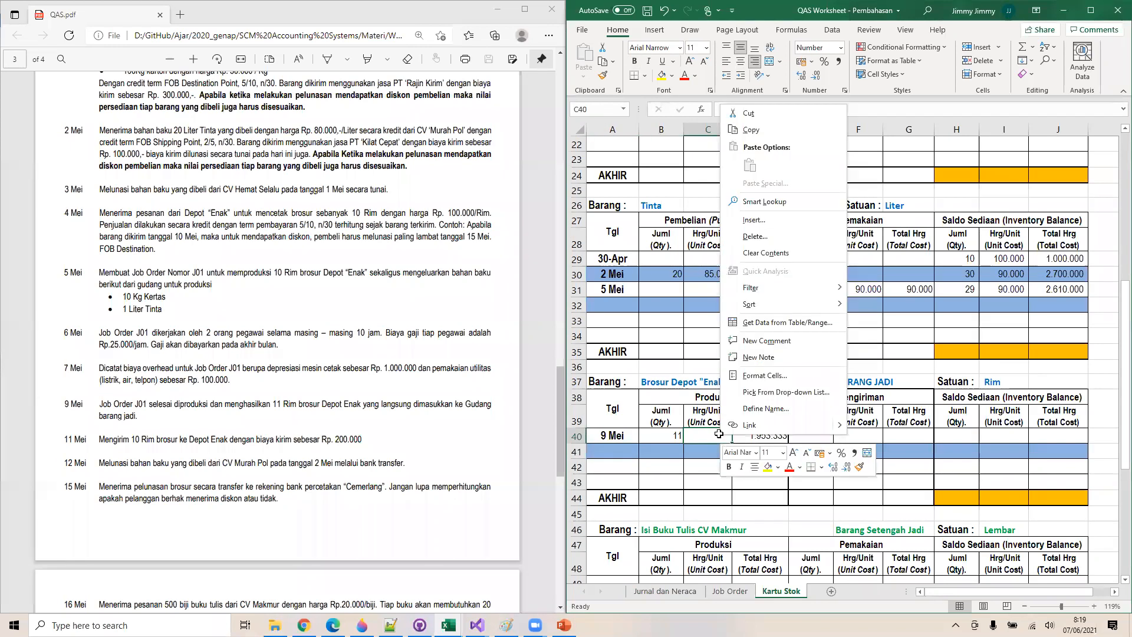
left_click(718, 433)
type("=")
left_click(759, 435)
type("/B40")
key("Return")
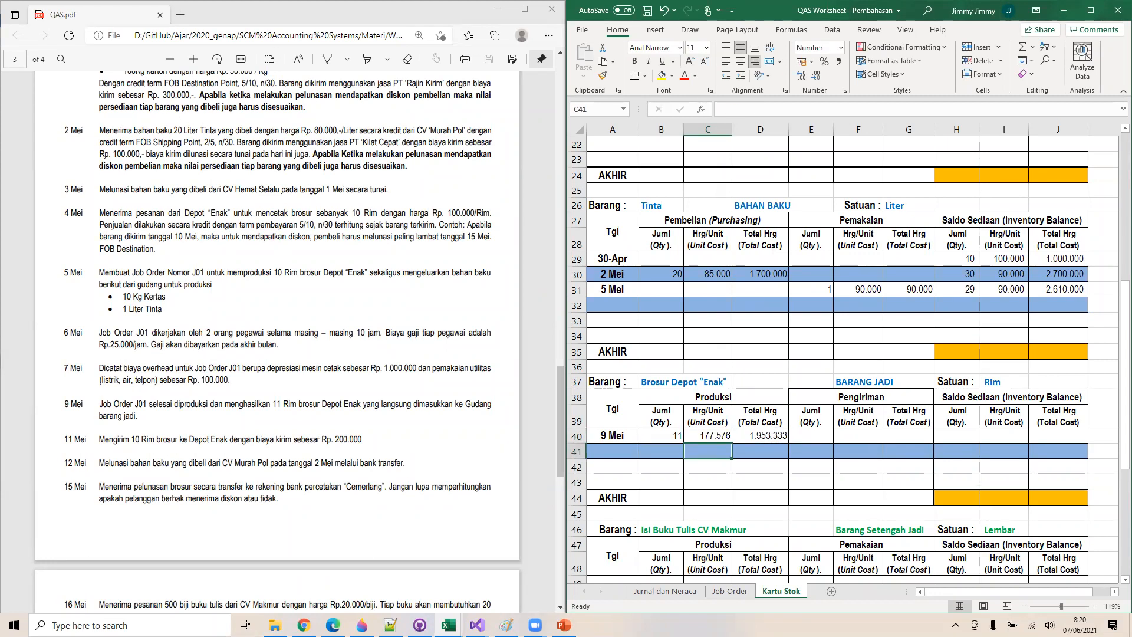
Set the 9 Mei inventory balance quantity in H40 of the brochure card to =B40
key("Up")
key("Right")
key("Right")
key("Right")
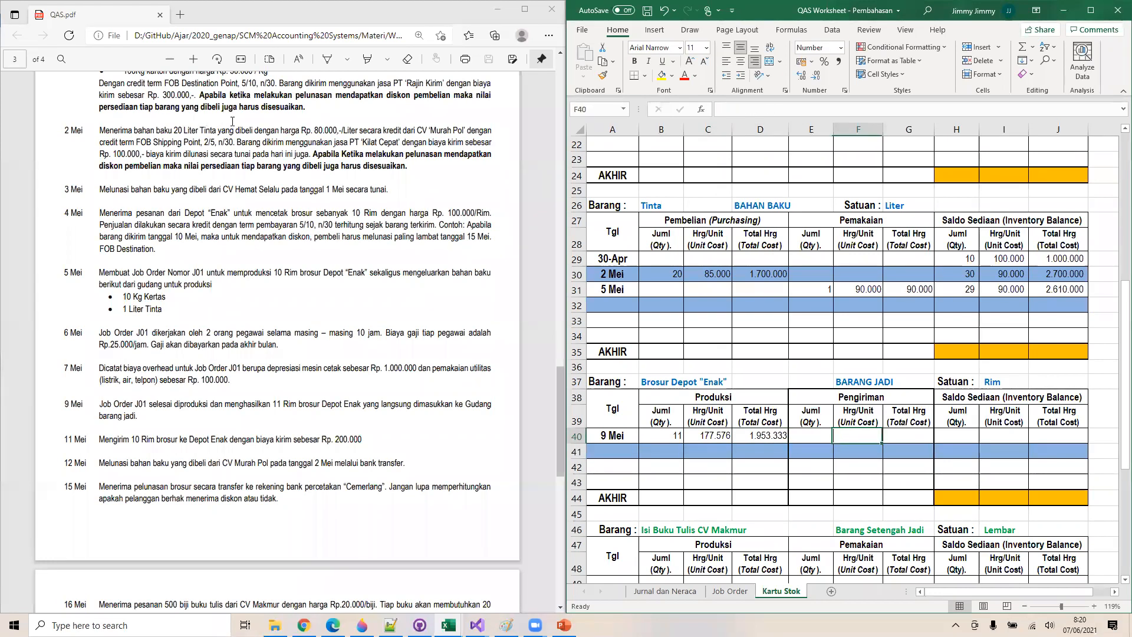
key("Right")
key("Right")
key("Right")
key("Left")
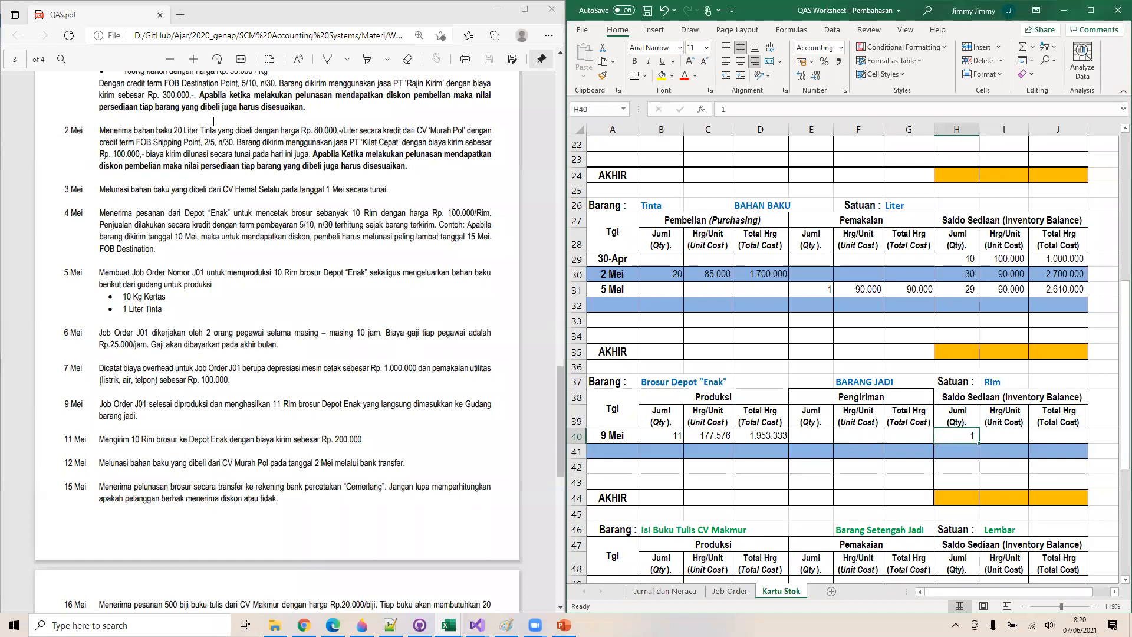
type("=")
key("Left")
key("Left")
key("Left")
key("Left")
key("Left")
key("Left")
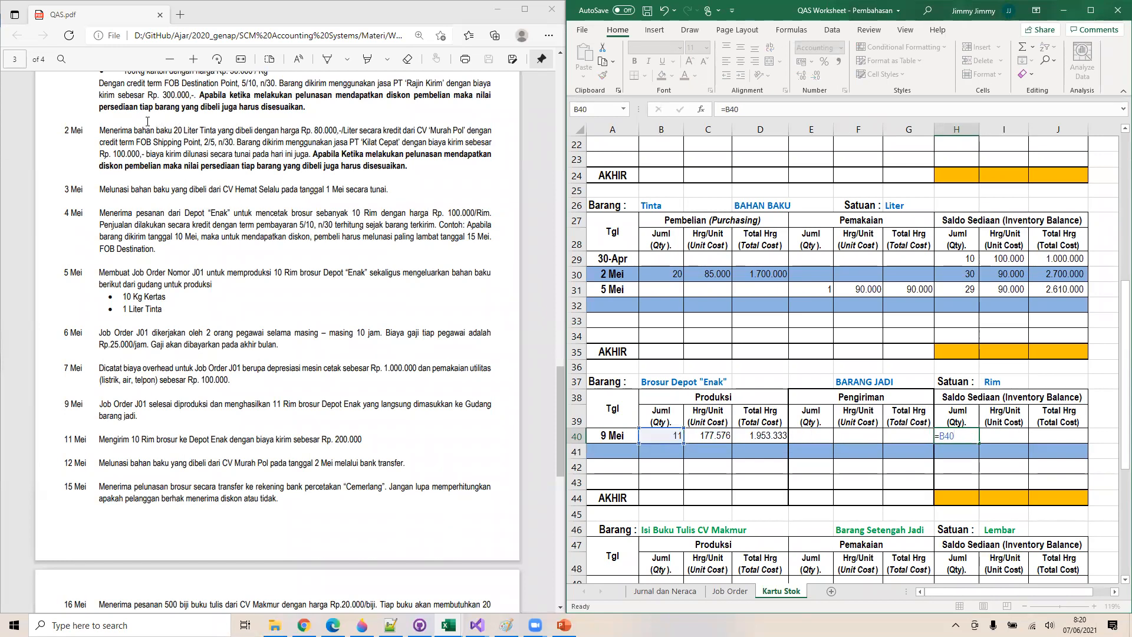
key("Return")
Copy the H40 balance formula across to the unit cost and total cost cells I40:J40
key("Up")
key("ctrl+c")
key("Right")
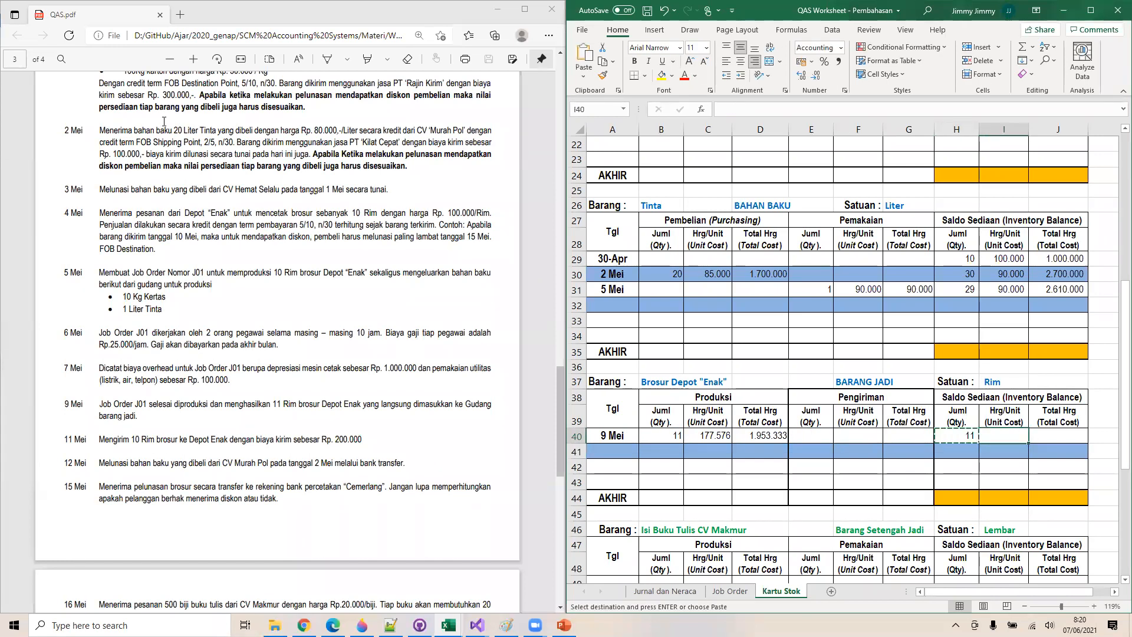
key("shift+Right")
key("Return")
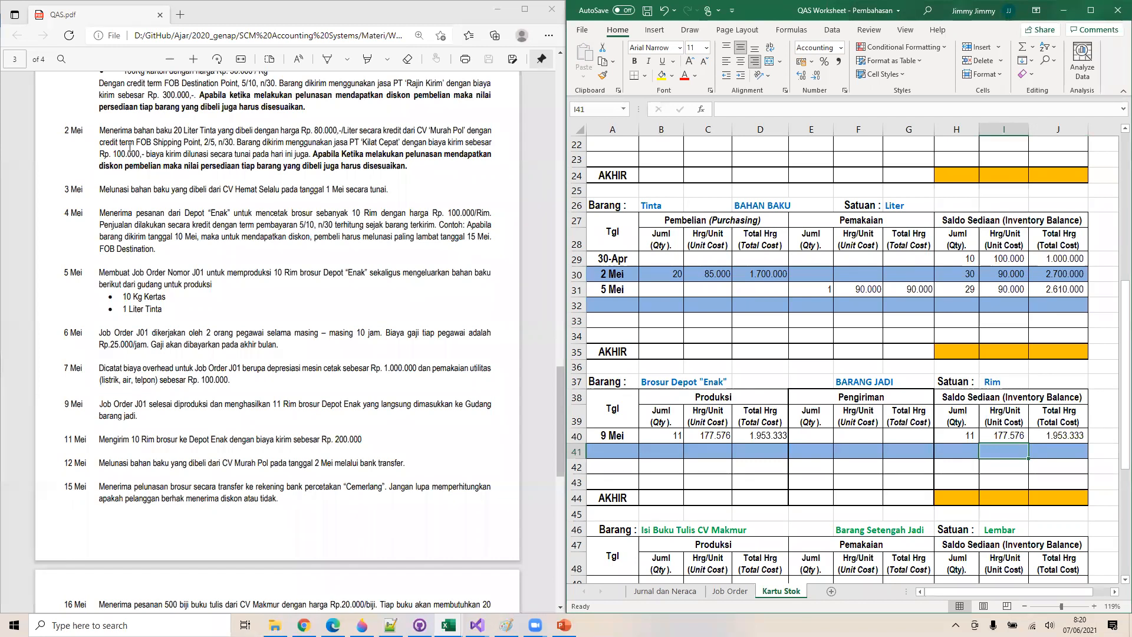
On the Jurnal dan Neraca sheet, set the 11 Mei shipment's credit account in D21 to 107 - Sediaan Barang Jadi
left_click(669, 591)
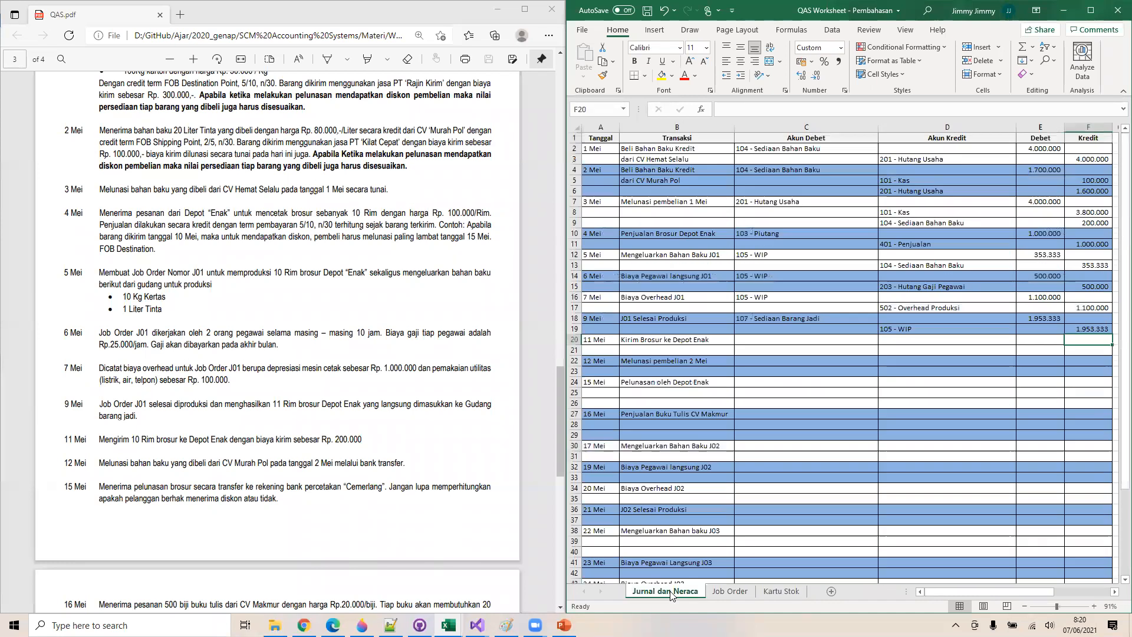
left_click(753, 341)
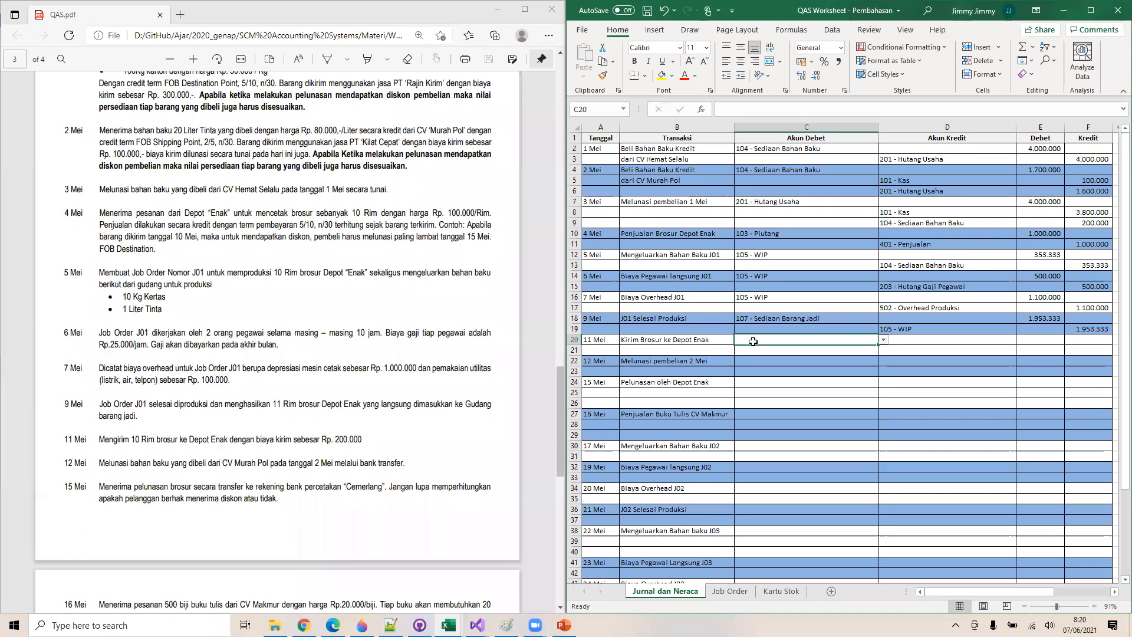
left_click(901, 350)
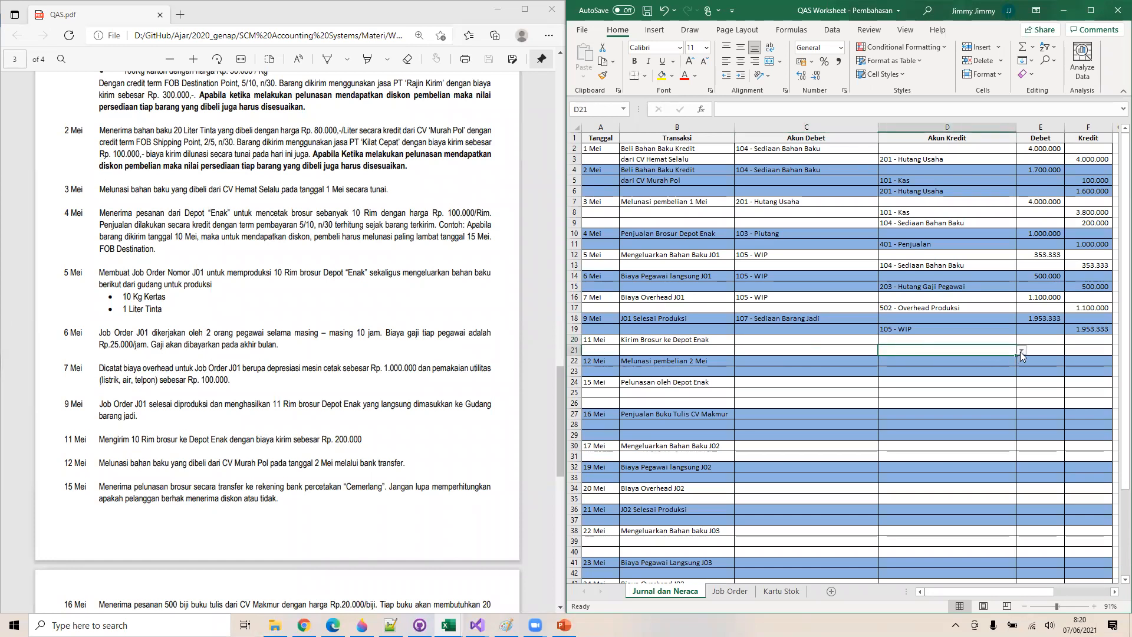
left_click(864, 342)
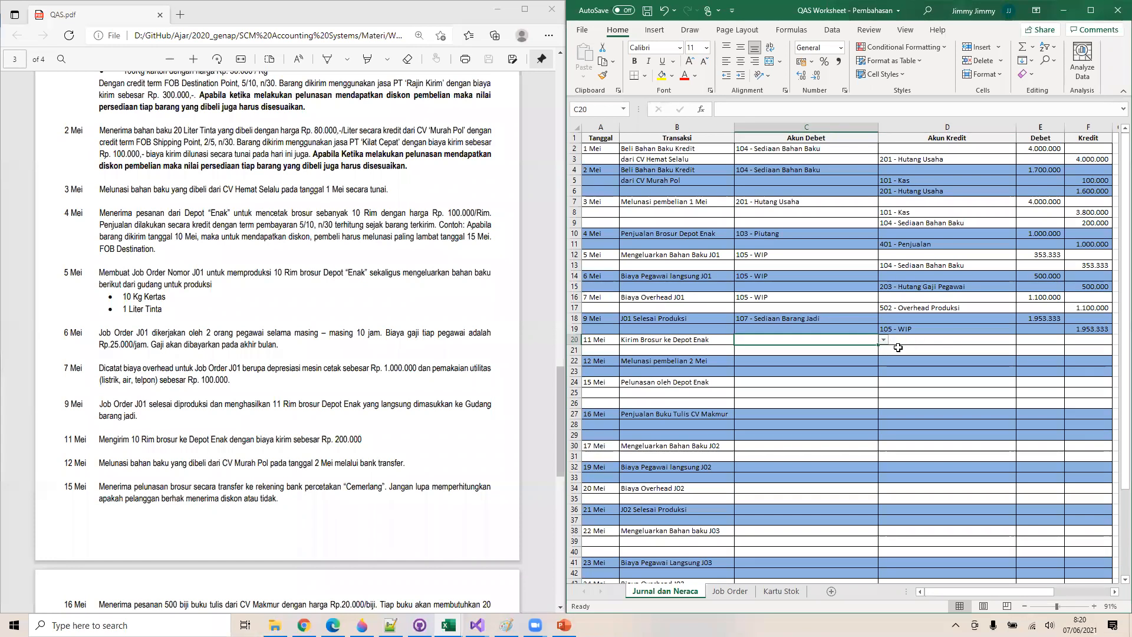
left_click(969, 349)
left_click(1020, 351)
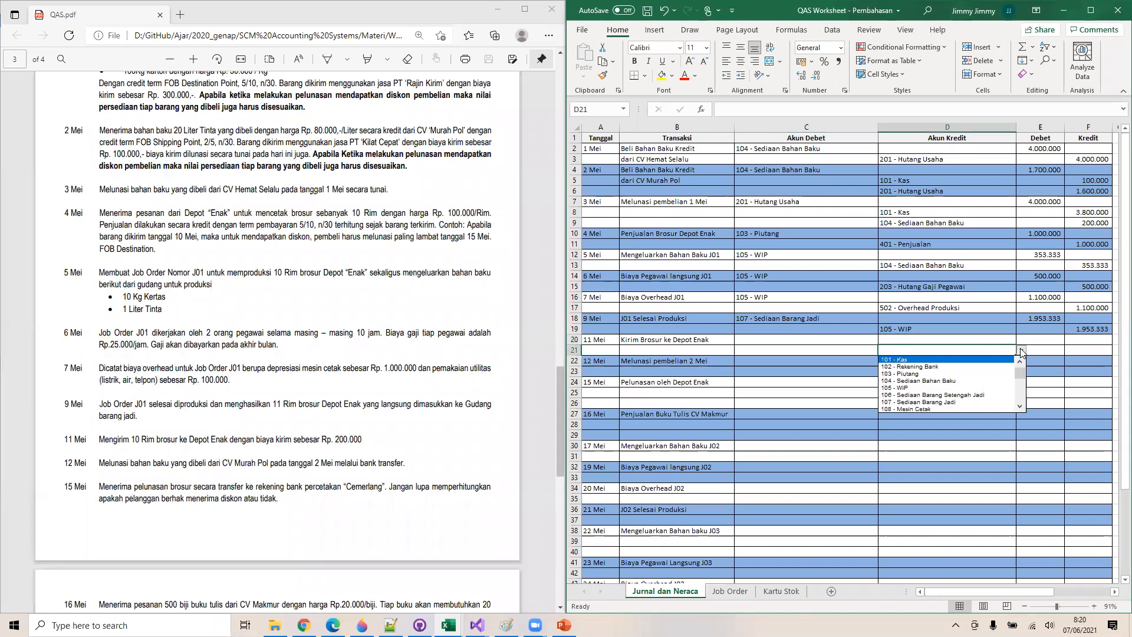
left_click(988, 400)
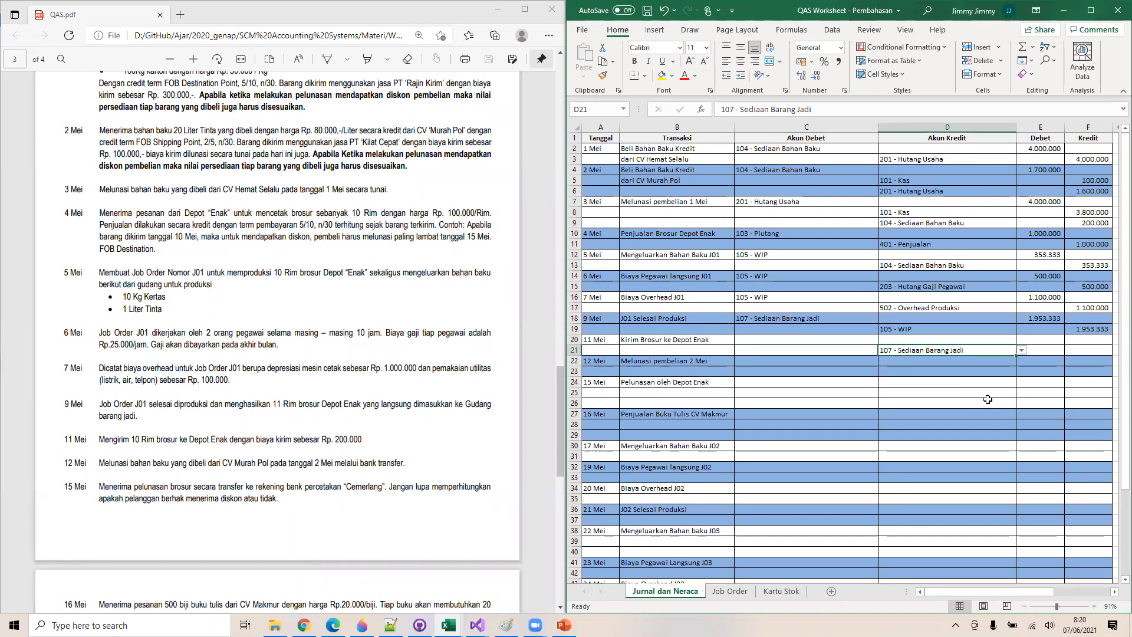
Set the 11 Mei shipment's debit account in C20 to 501 - HPP
left_click(850, 341)
left_click(882, 341)
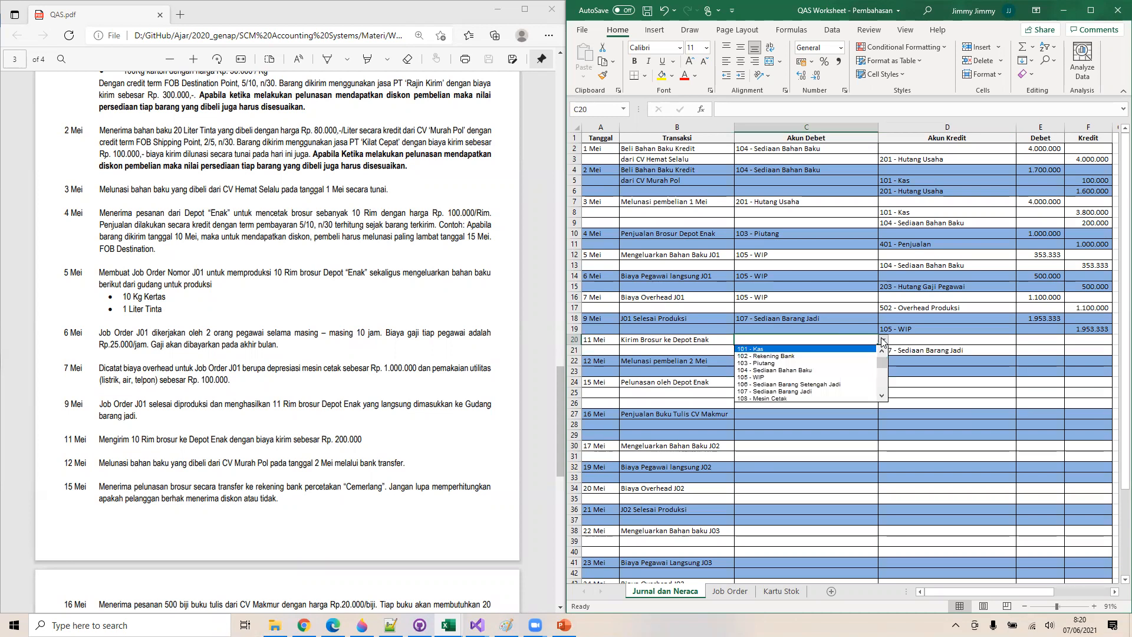
left_click(883, 396)
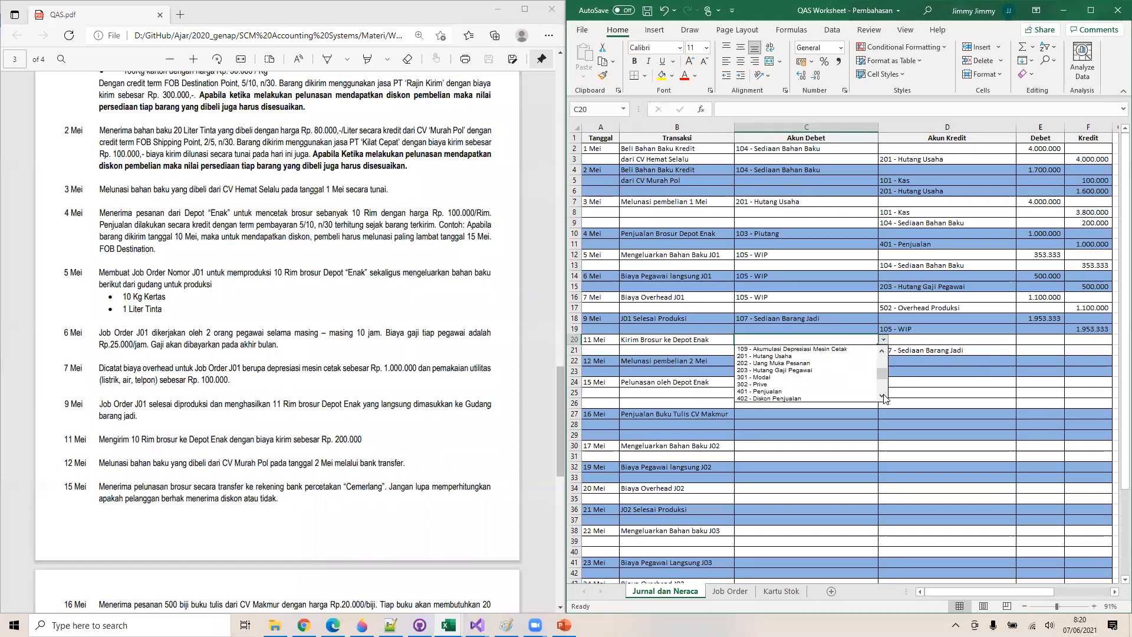
left_click(883, 396)
left_click(847, 396)
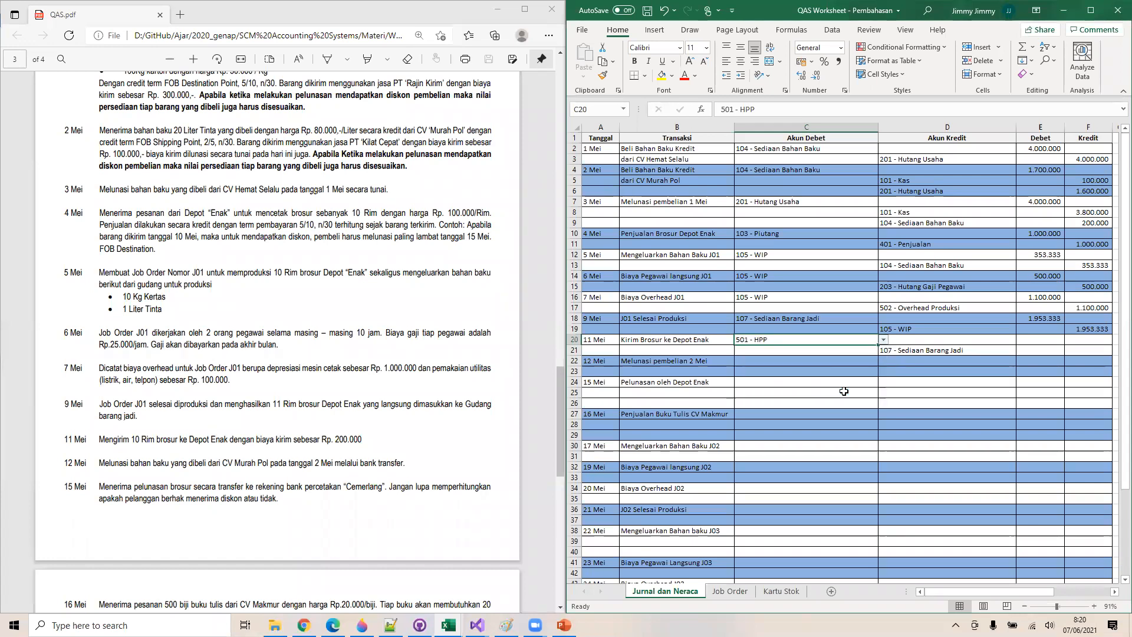
Calculate the 11 Mei debit amount in E20 as 10 times the brochure unit cost with =10*'Kartu Stok'!C40
left_click(1041, 342)
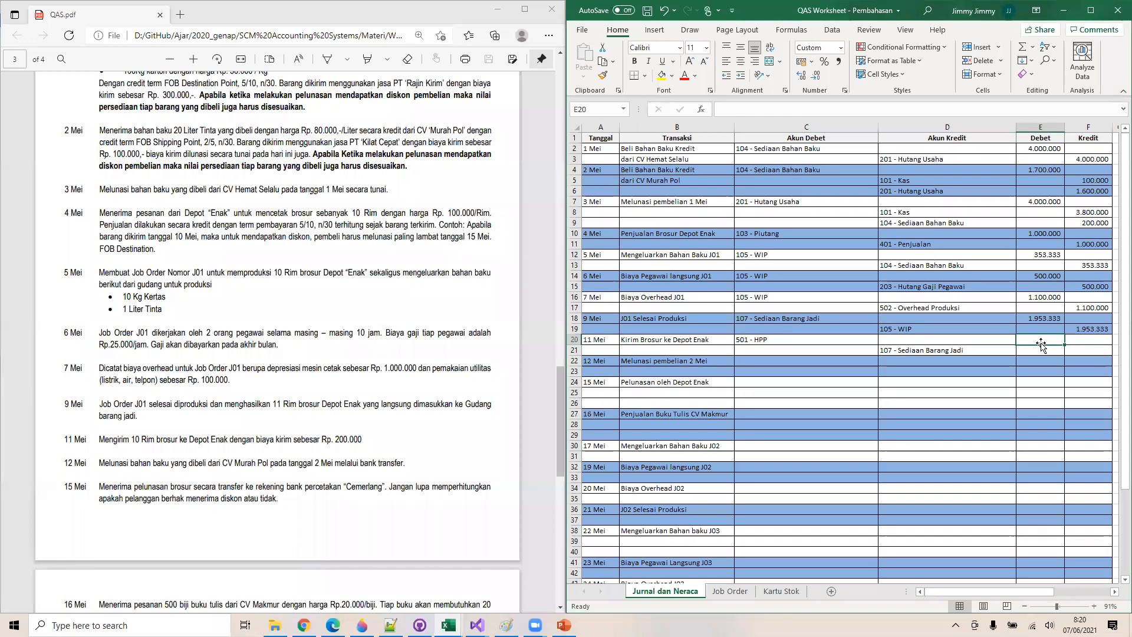
type("=")
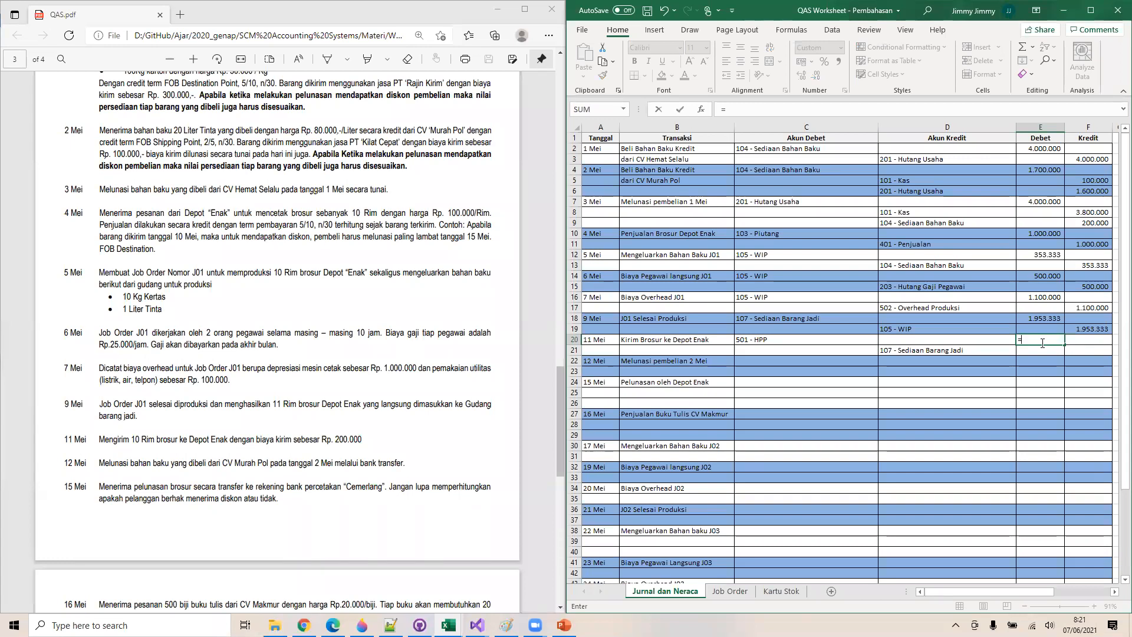
type("10*")
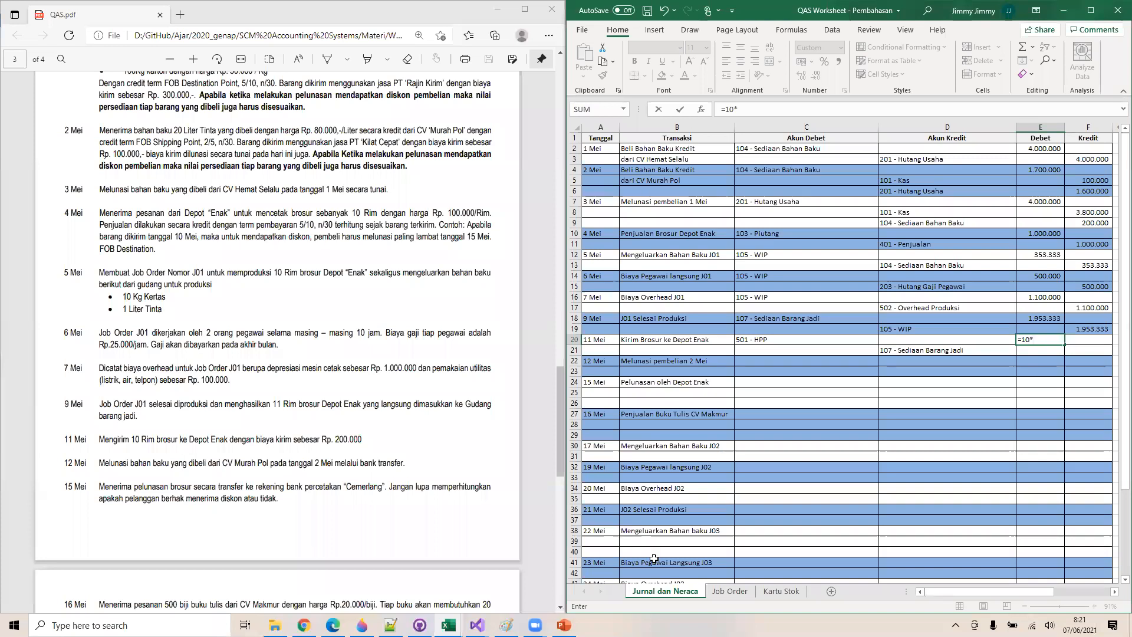
left_click(779, 591)
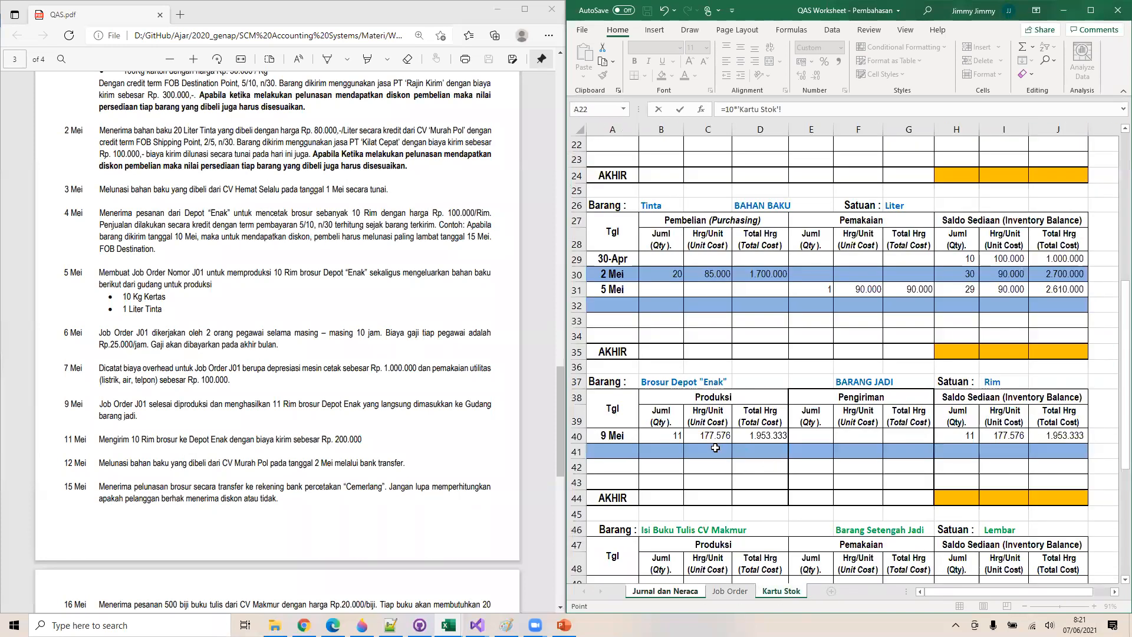
left_click(712, 436)
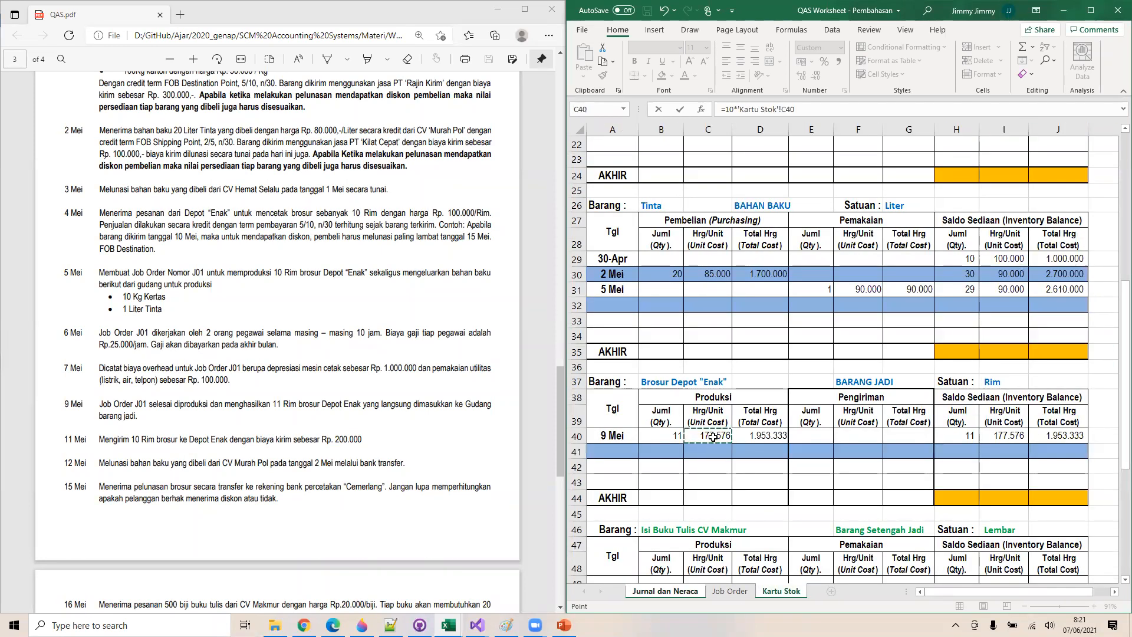
key("Return")
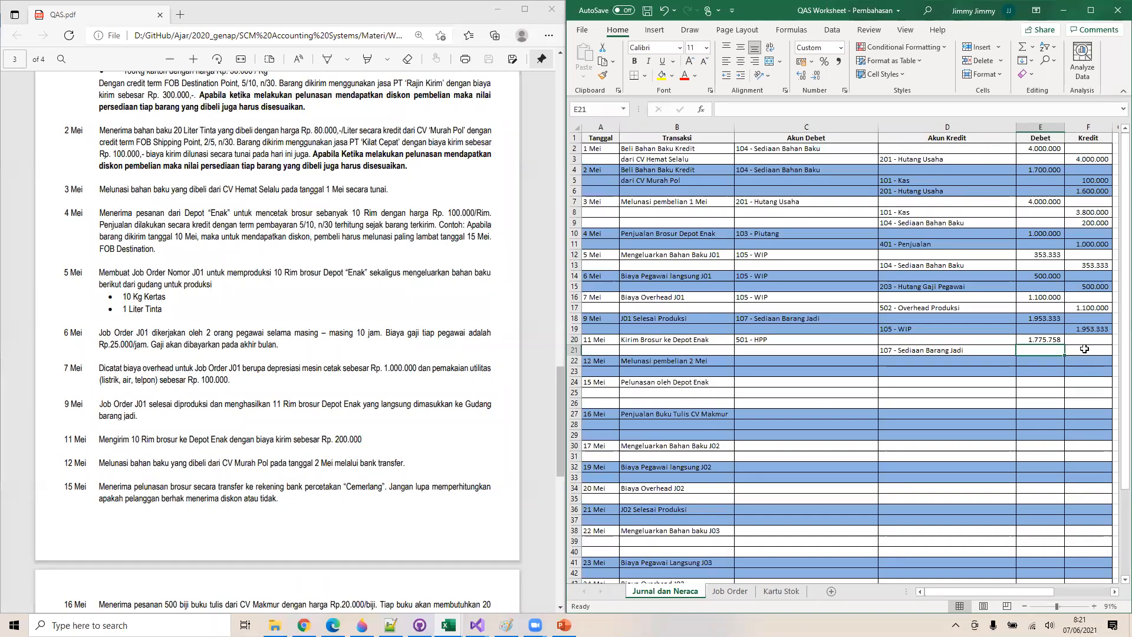
Link the 11 Mei credit amount in F21 to the debit amount with =E20
left_click(1084, 349)
type("=")
left_click(1043, 339)
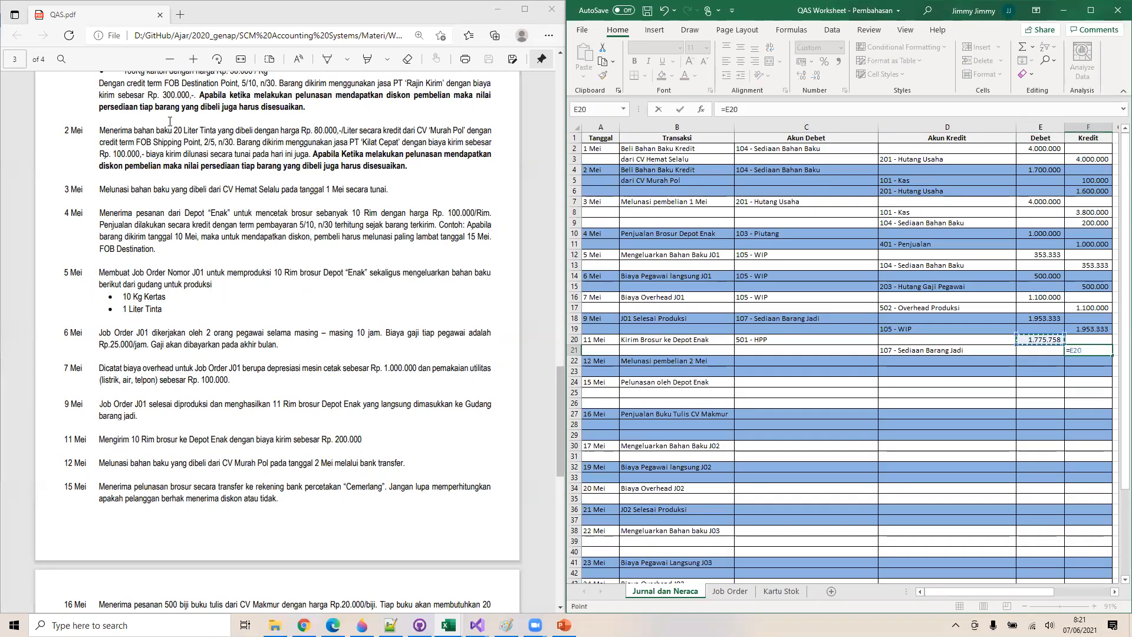
key("Return")
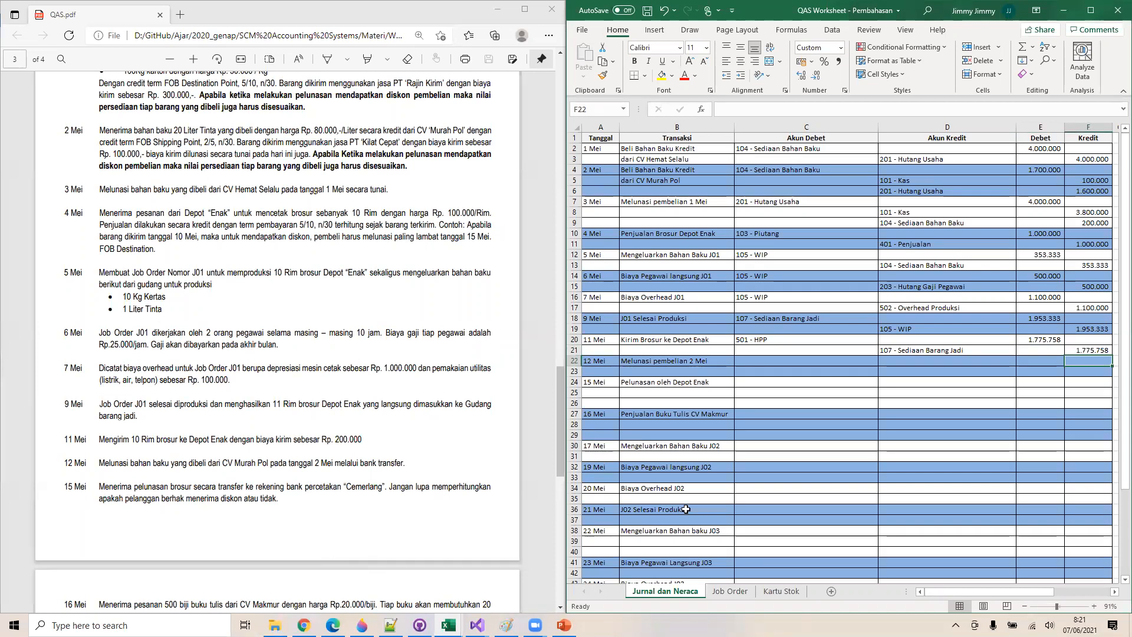
Add an 11 Mei row to the Brosur Depot "Enak" stock card in row 41 with a shipped quantity of 10
left_click(771, 590)
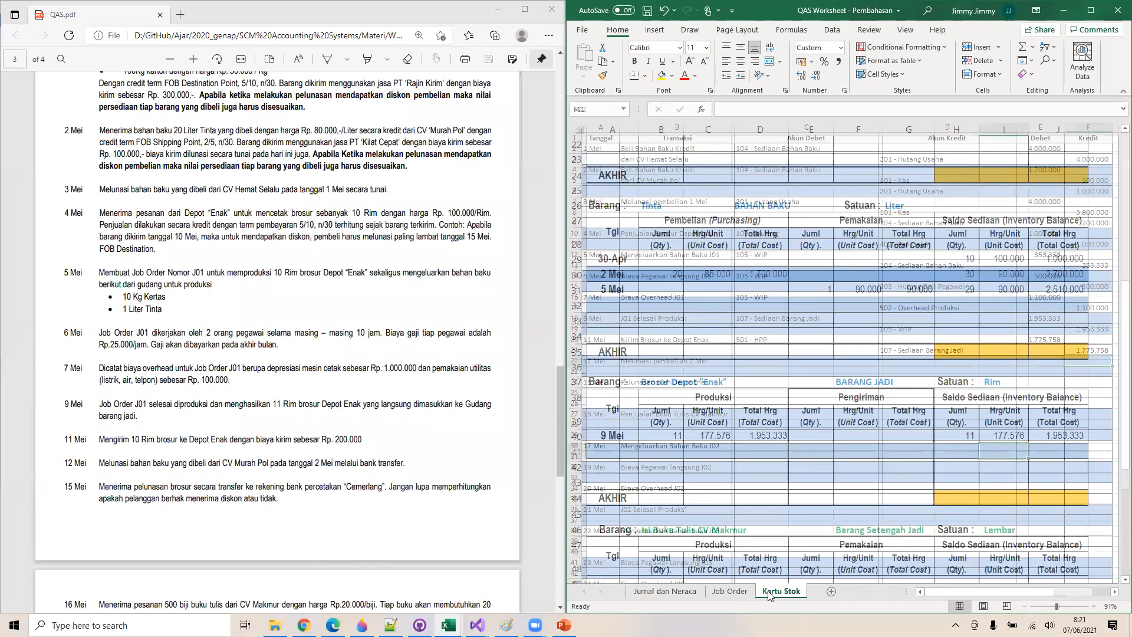
left_click(620, 451)
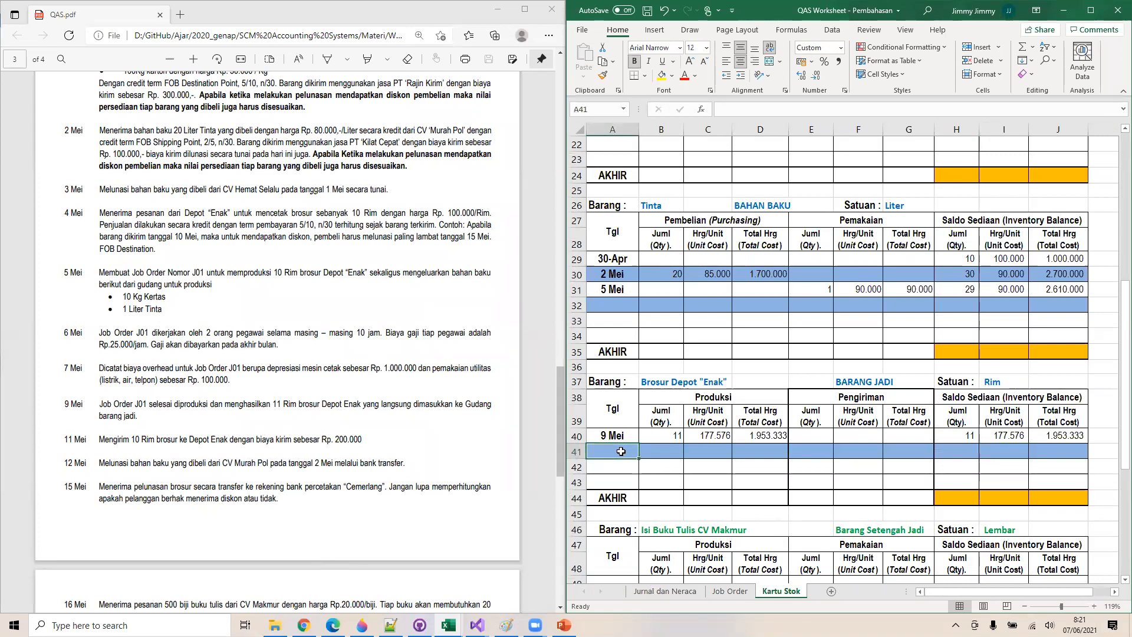
type("11 Mei")
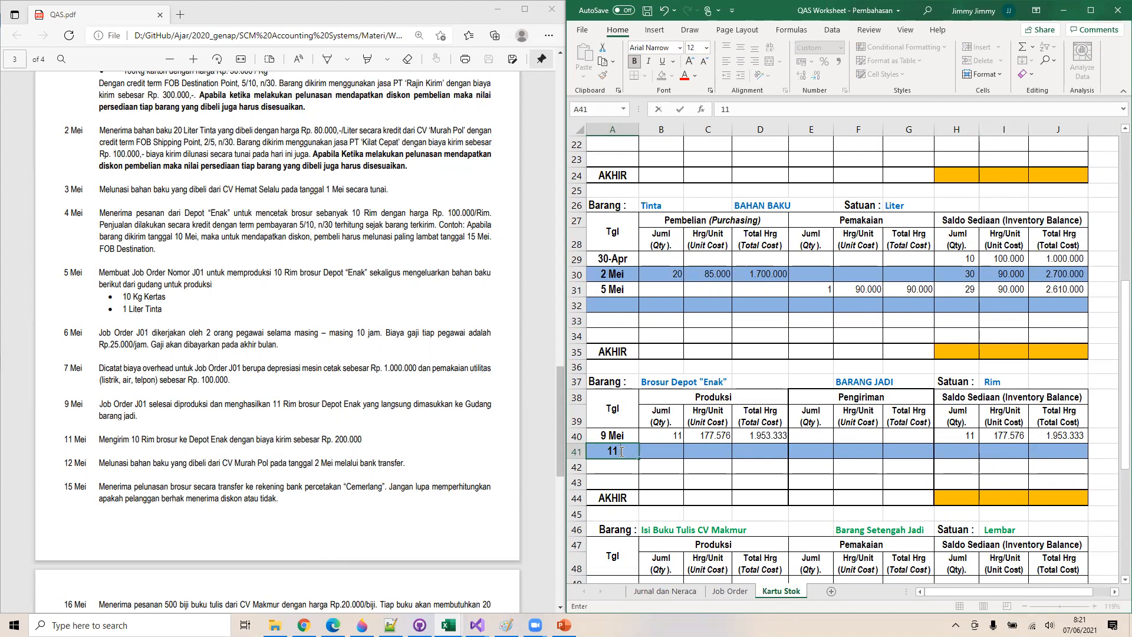
key("Tab")
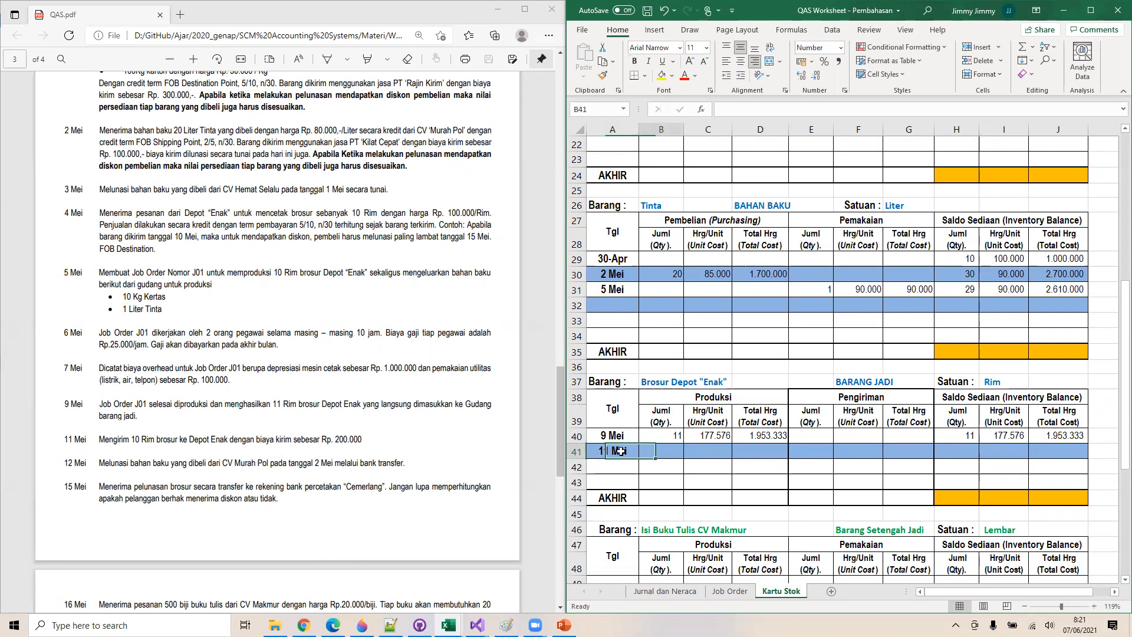
key("Tab")
key("Tab")
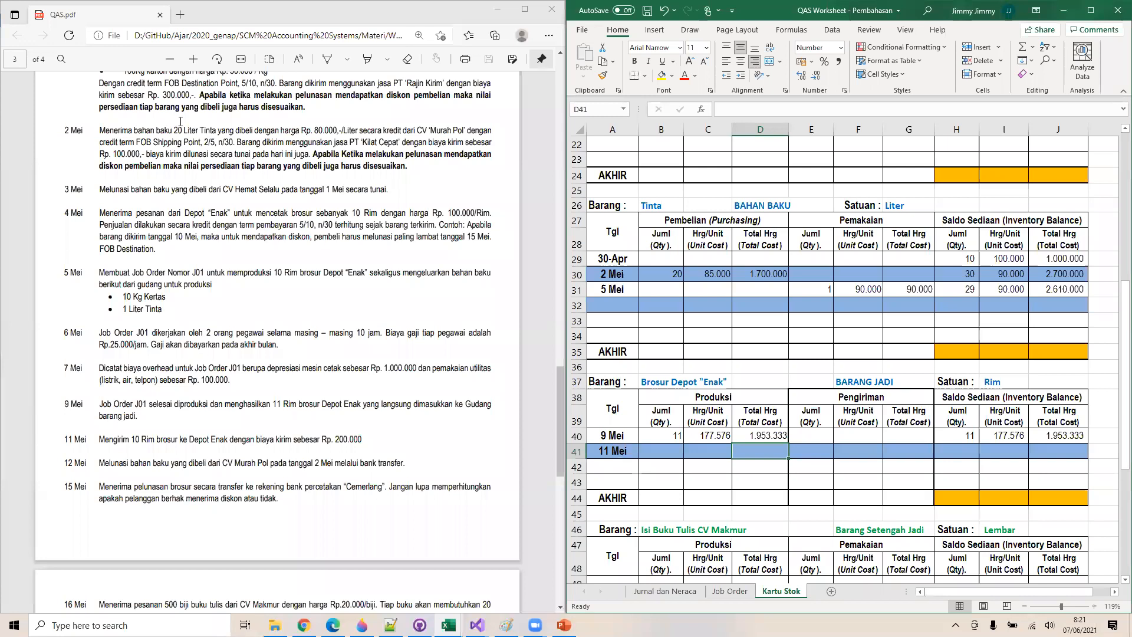
key("Tab")
type("10")
key("Tab")
Link the 11 Mei shipment's unit cost in F41 to the previous balance's unit cost with =I40
type("=")
key("Up")
key("Right")
key("Right")
key("Right")
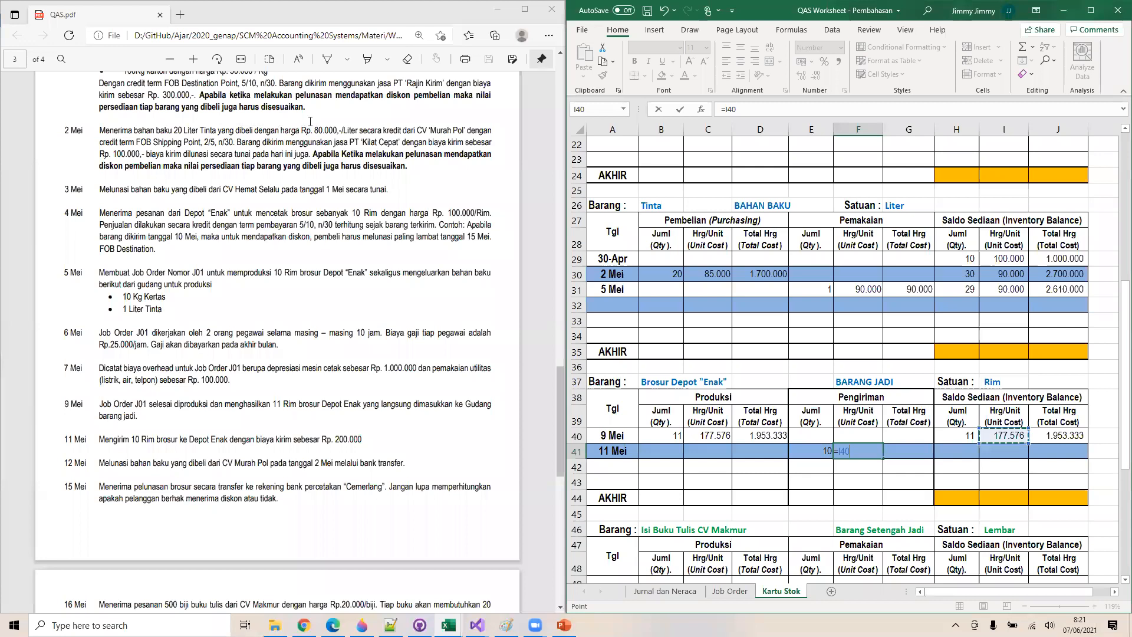
key("Tab")
Calculate the 11 Mei shipment's total cost in G41 with =E41*F41
type("=")
key("Left")
key("Left")
type("*")
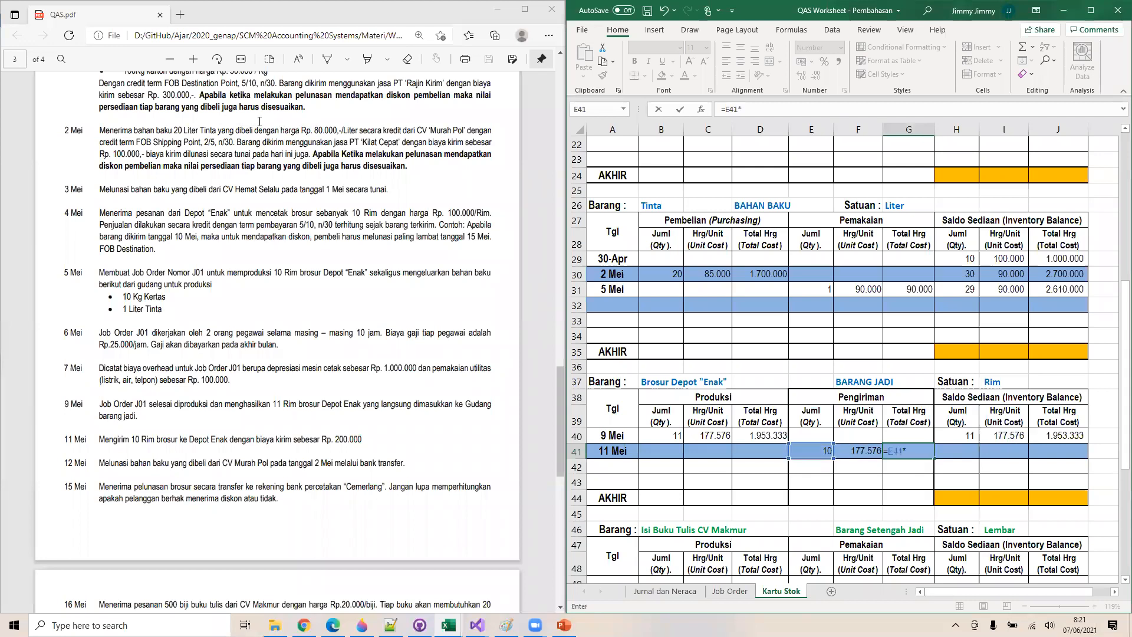
key("Left")
key("Return")
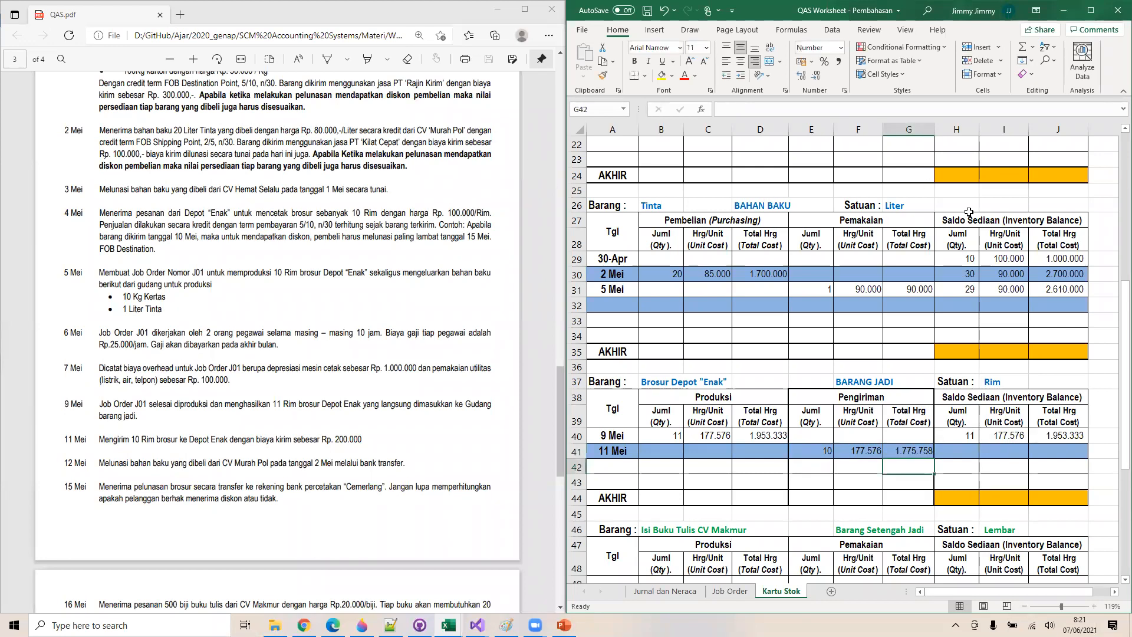
Copy the Tinta card's 5 Mei balance cells H31:J31 into the brochure card's H41:J41, pasting formulas only
left_click(961, 284)
key("Right")
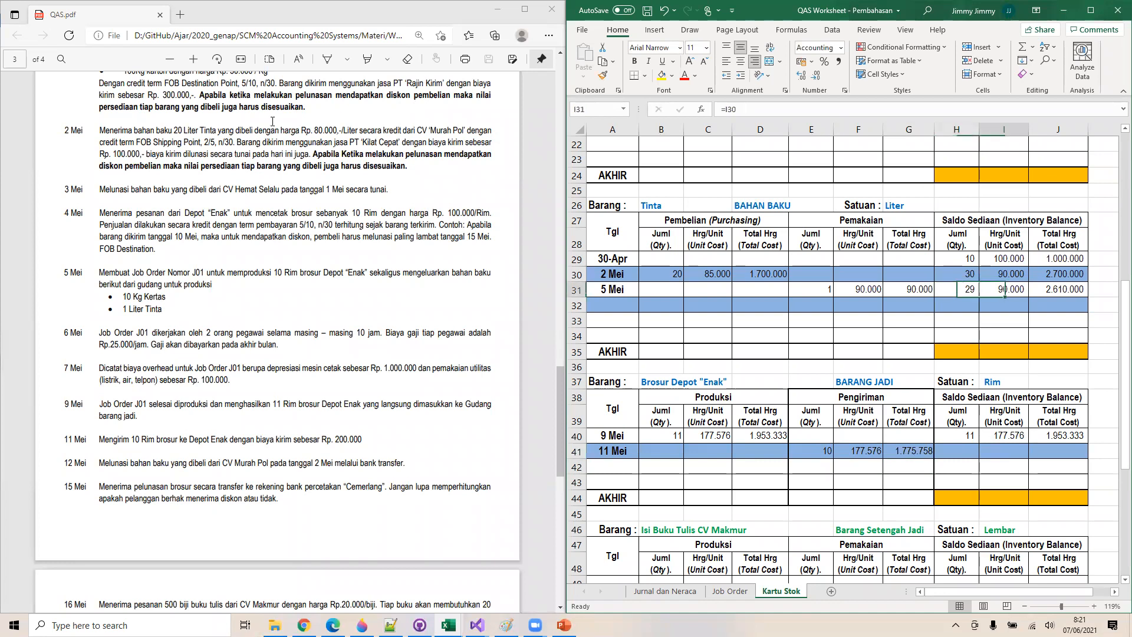
key("Right")
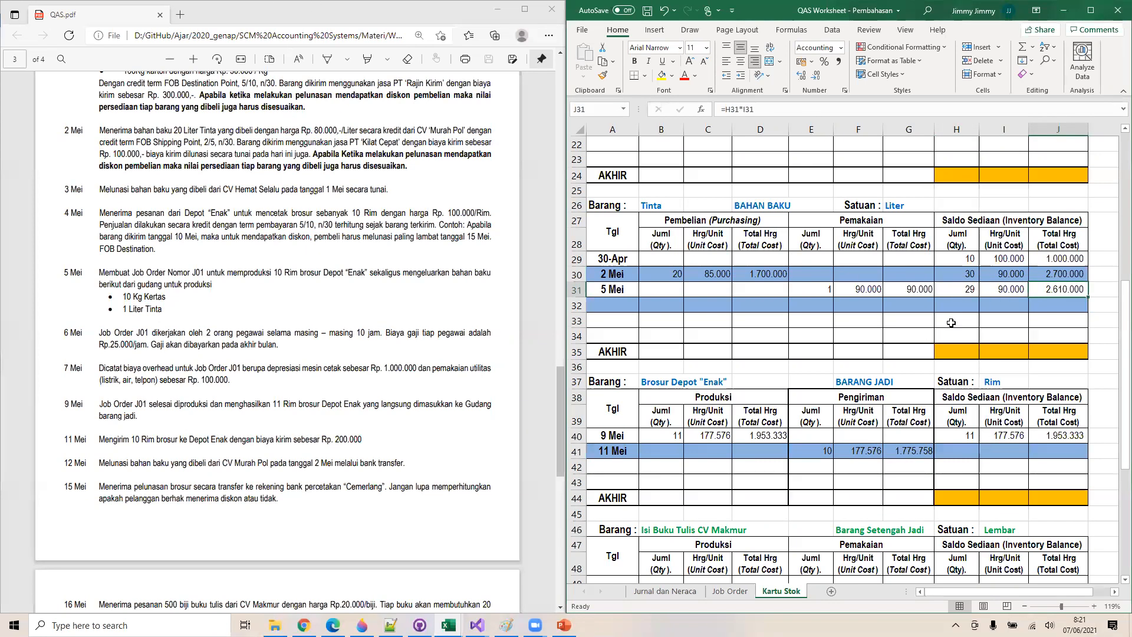
left_click_drag(963, 288, 1054, 289)
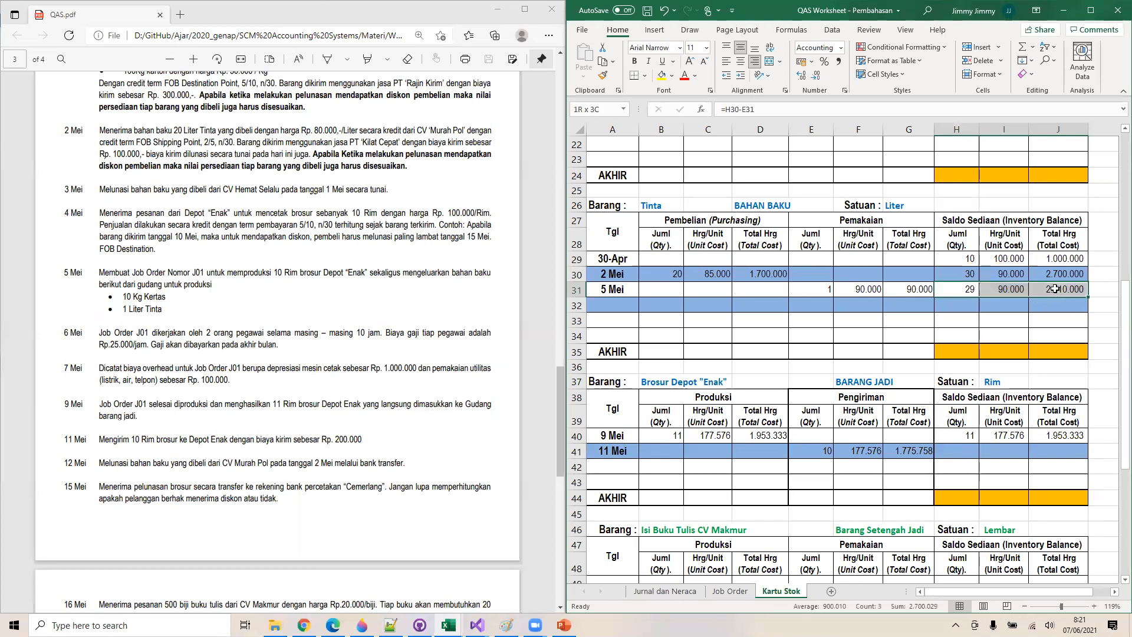
key("ctrl+c")
left_click(953, 452)
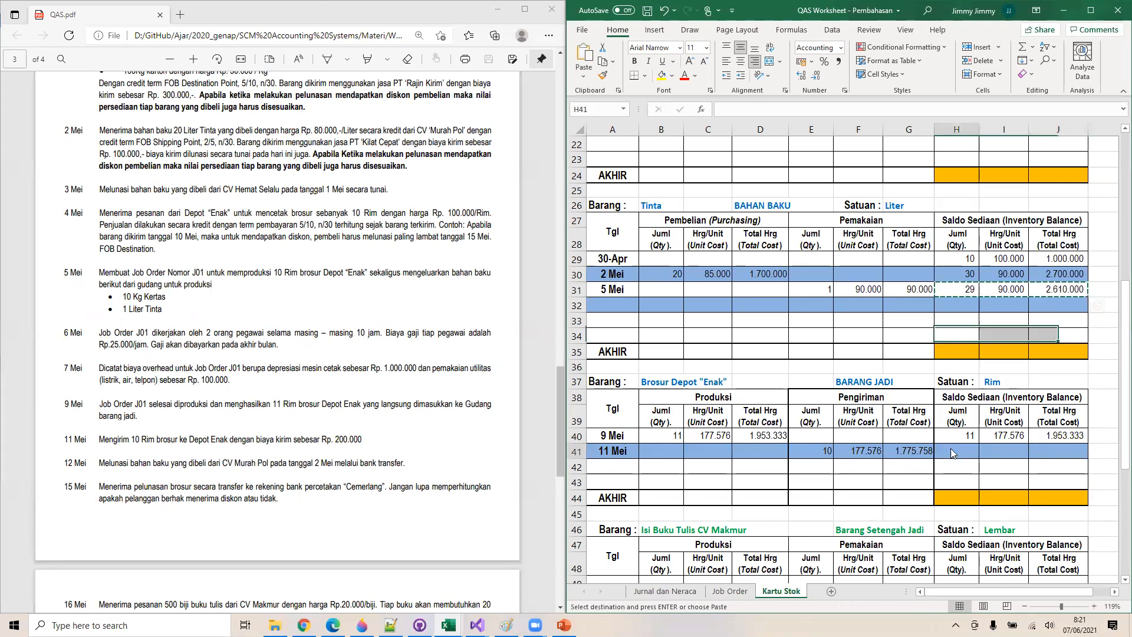
right_click(951, 451)
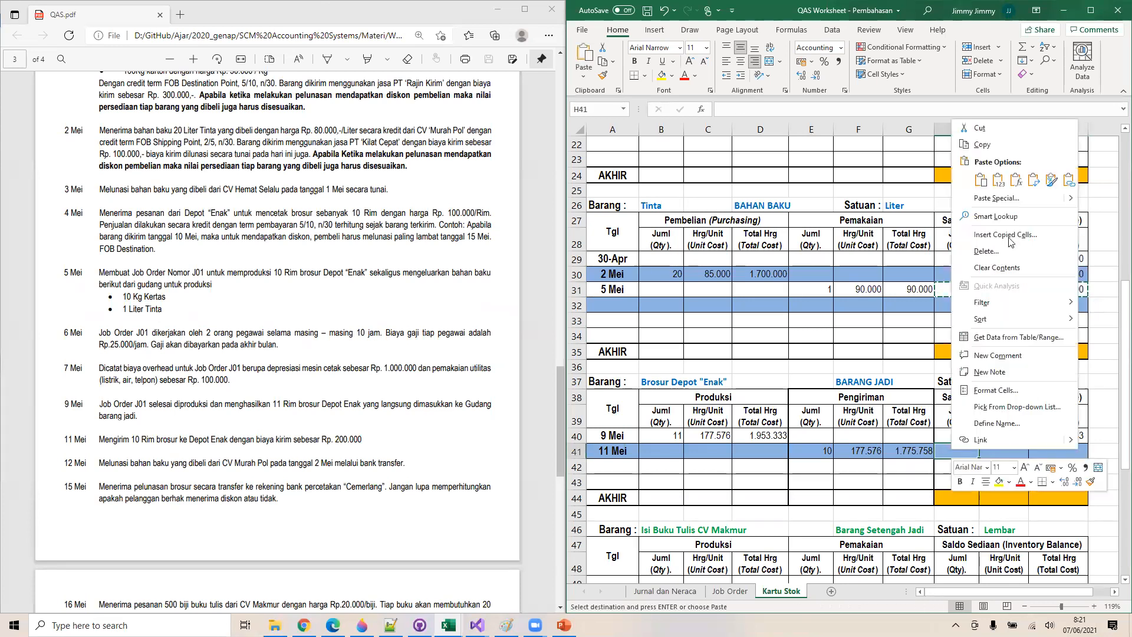
left_click(1015, 180)
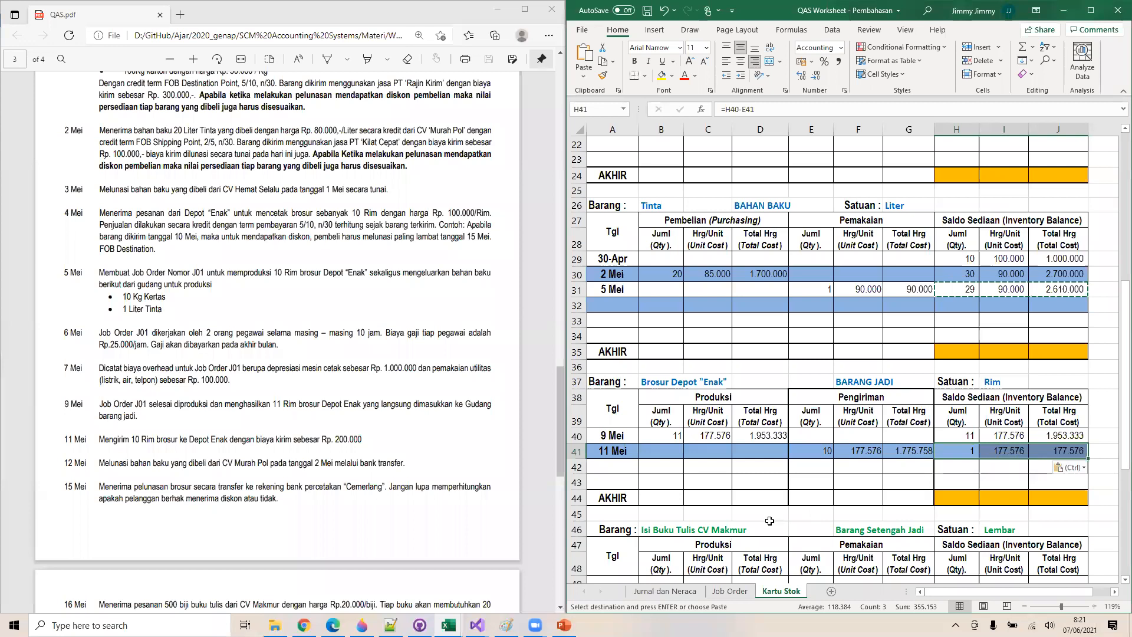
Replace the 11 Mei journal debit in E20 with a link to the shipment's unit cost, ='Kartu Stok'!F41
left_click(665, 591)
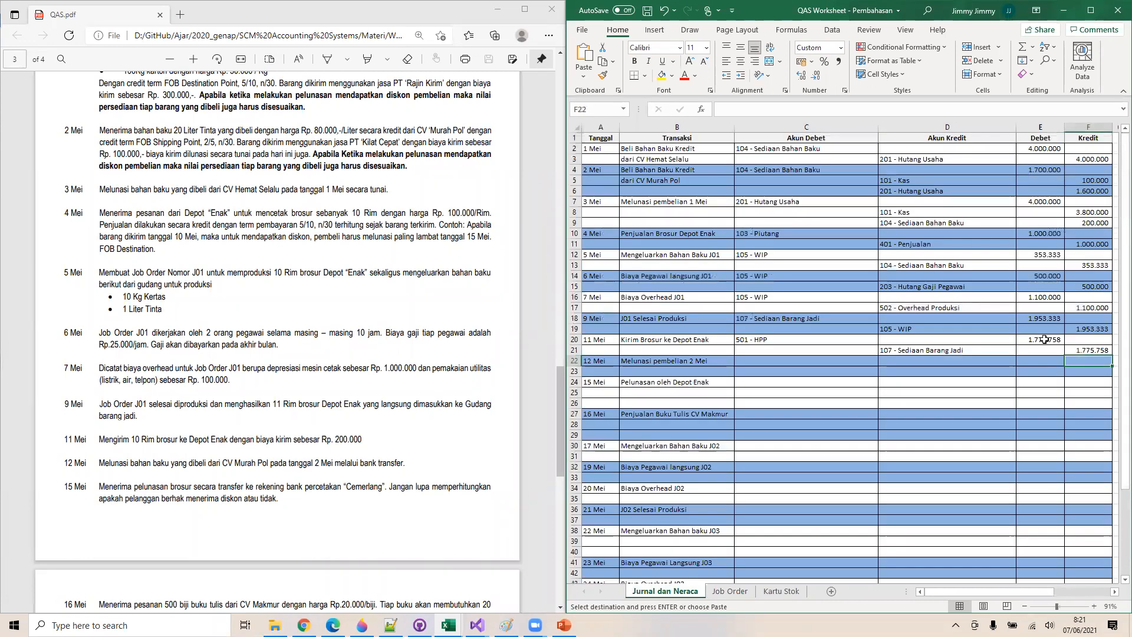
left_click(1044, 339)
type("=")
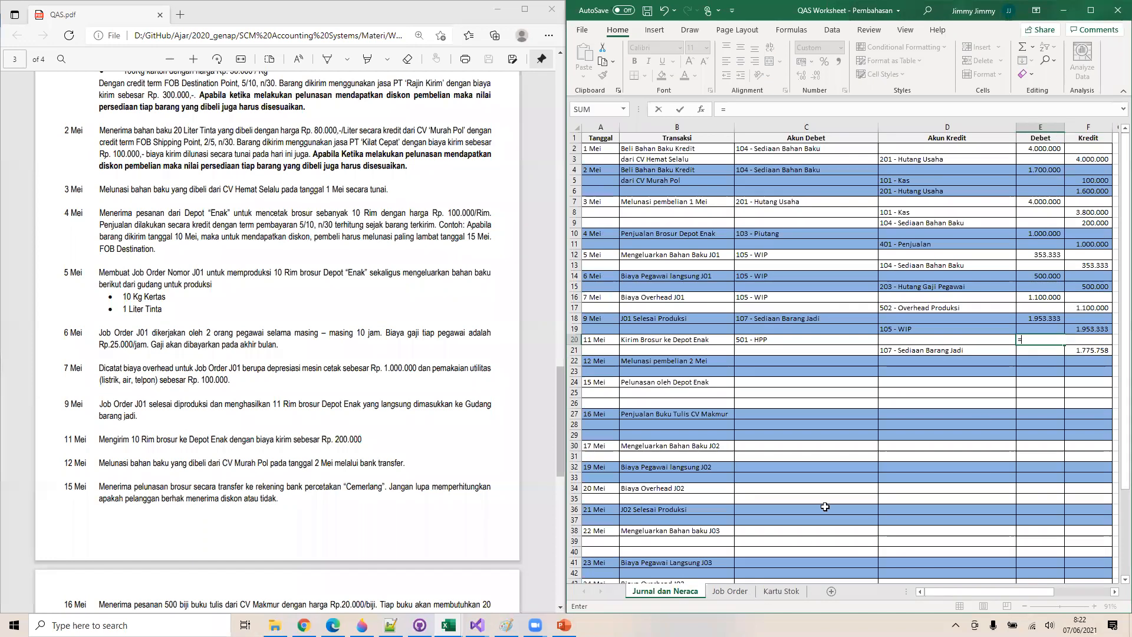
key("ctrl+Page_Down")
key("ctrl+Page_Down")
left_click(858, 450)
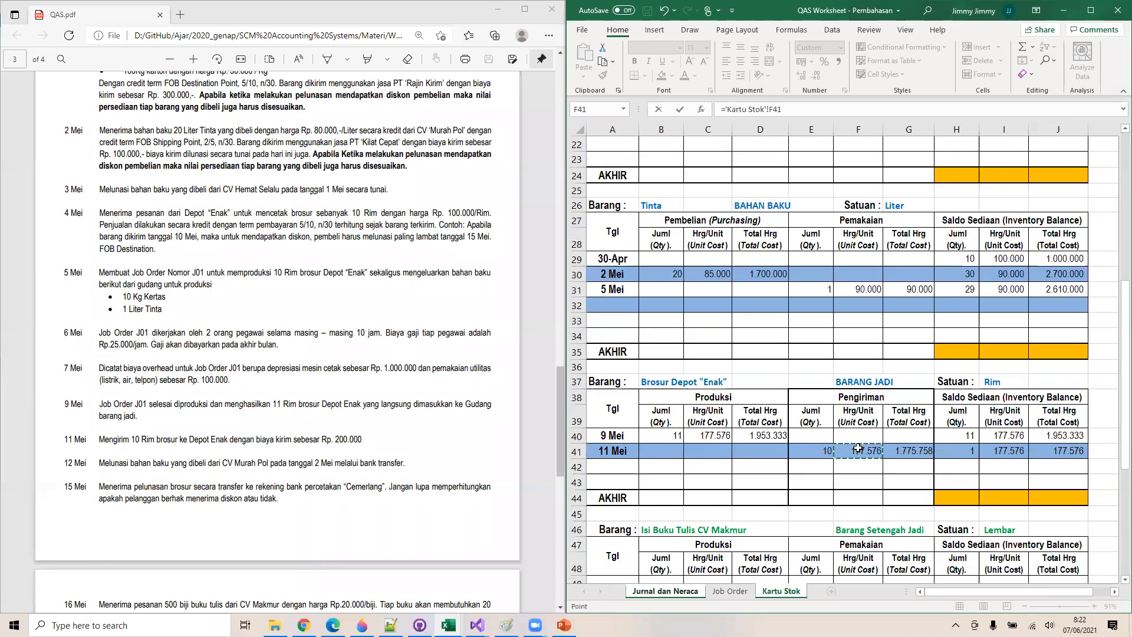
key("Return")
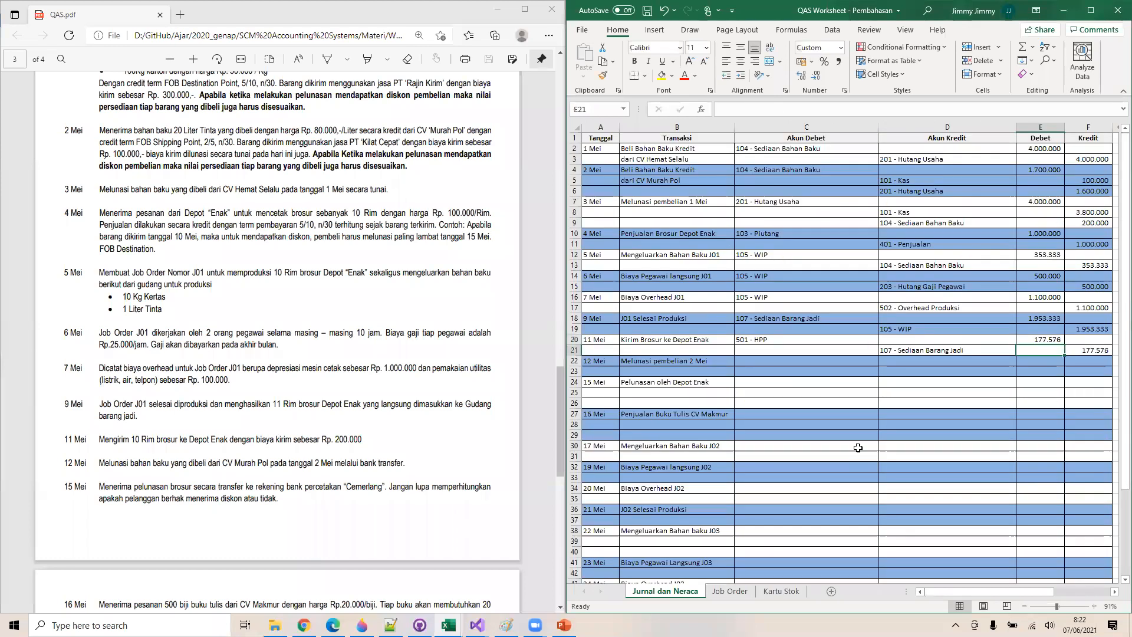
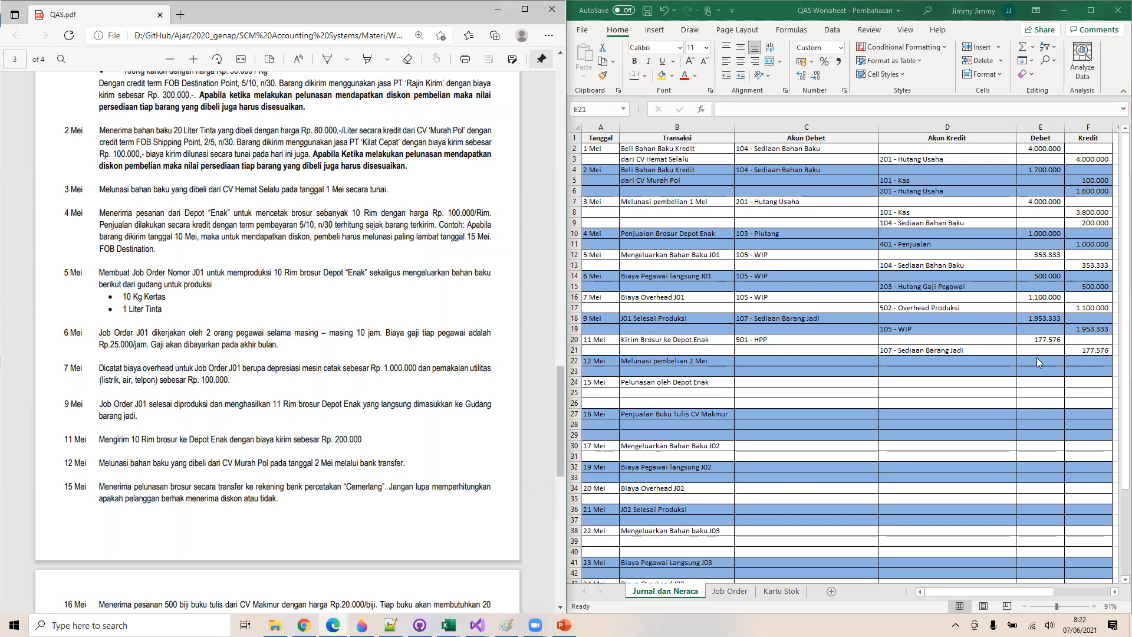
Replace the 11 Mei journal debit in E20 with a link to the shipment's total cost, ='Kartu Stok'!G41
left_click(1041, 340)
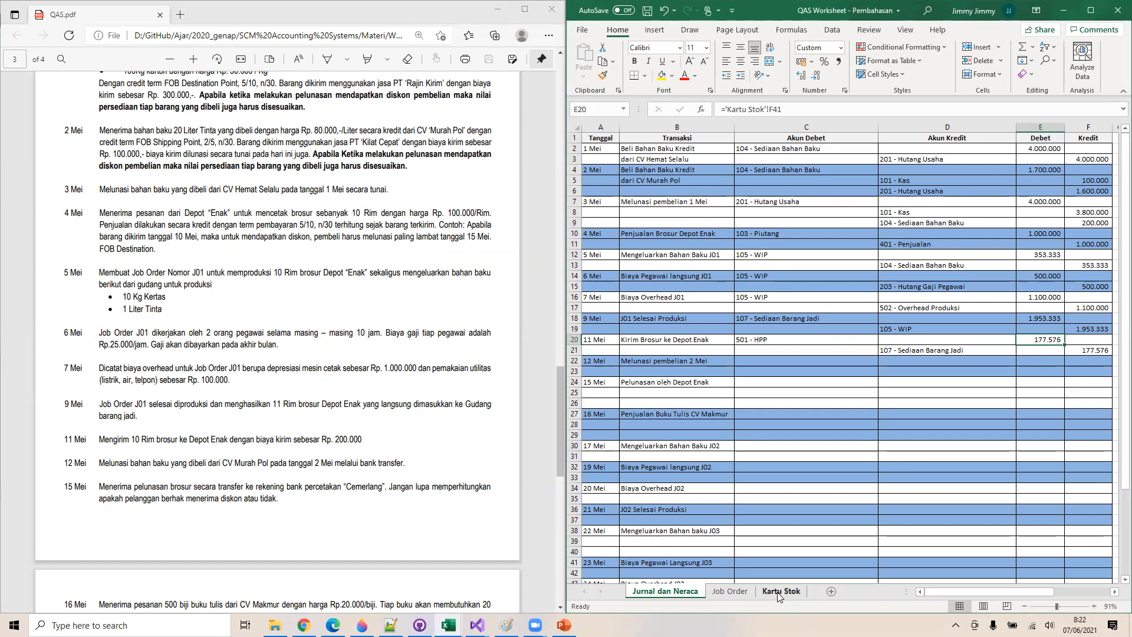
left_click(733, 592)
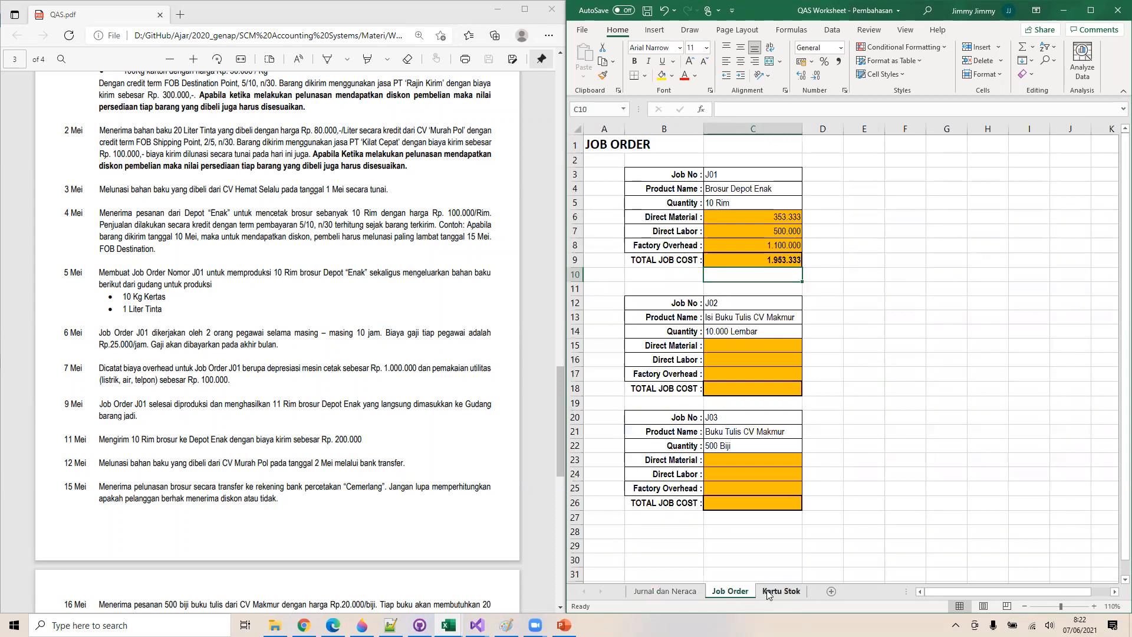
left_click(690, 592)
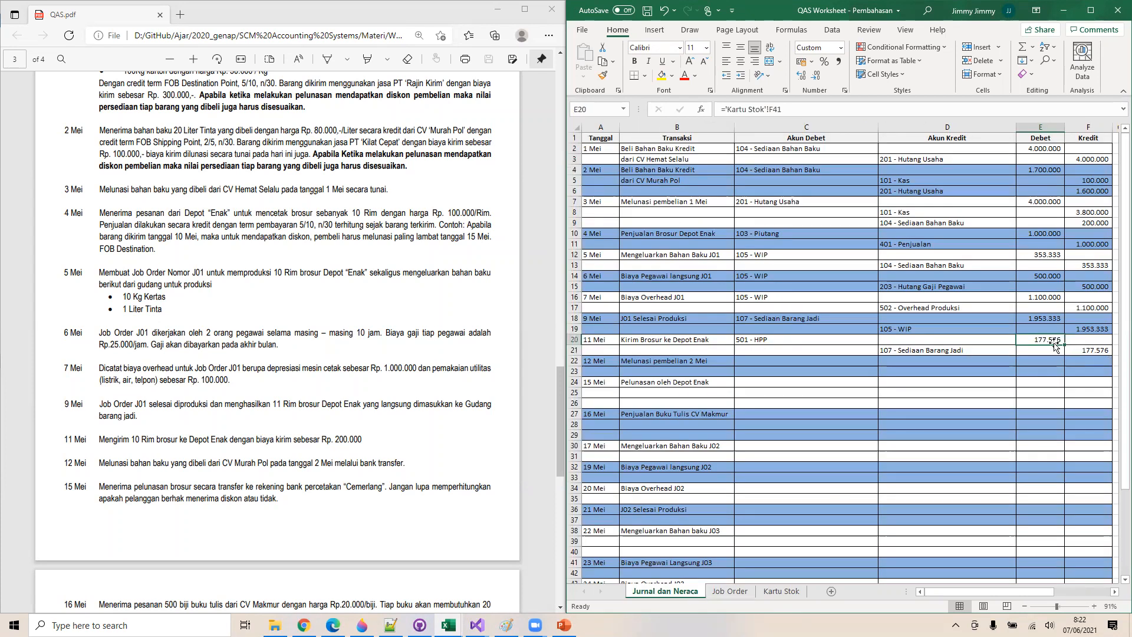
type("=")
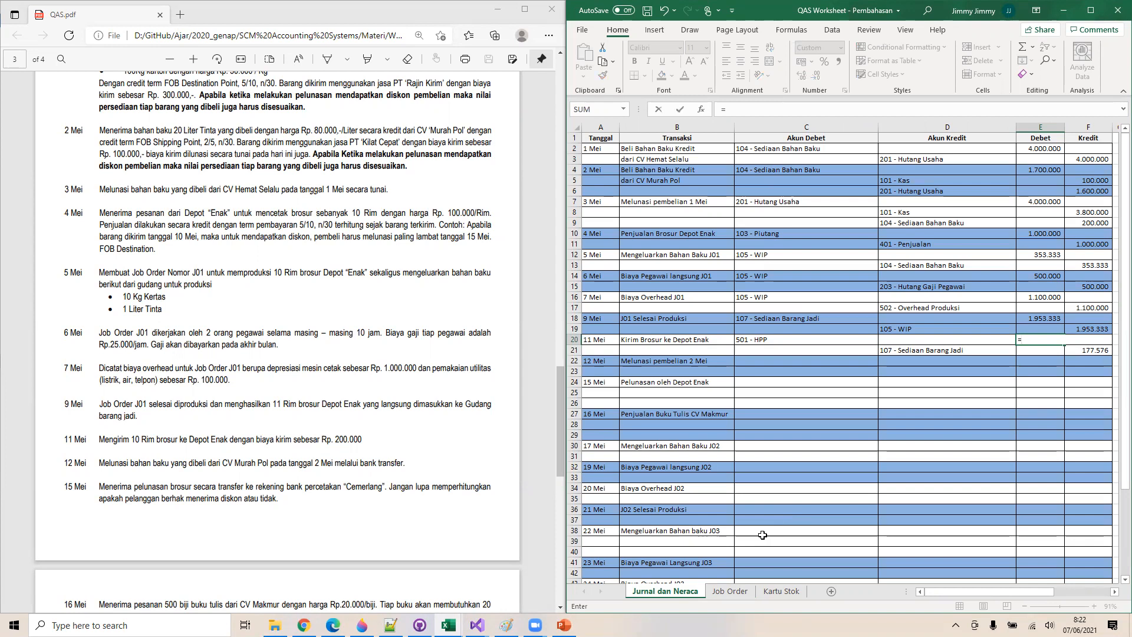
left_click(761, 591)
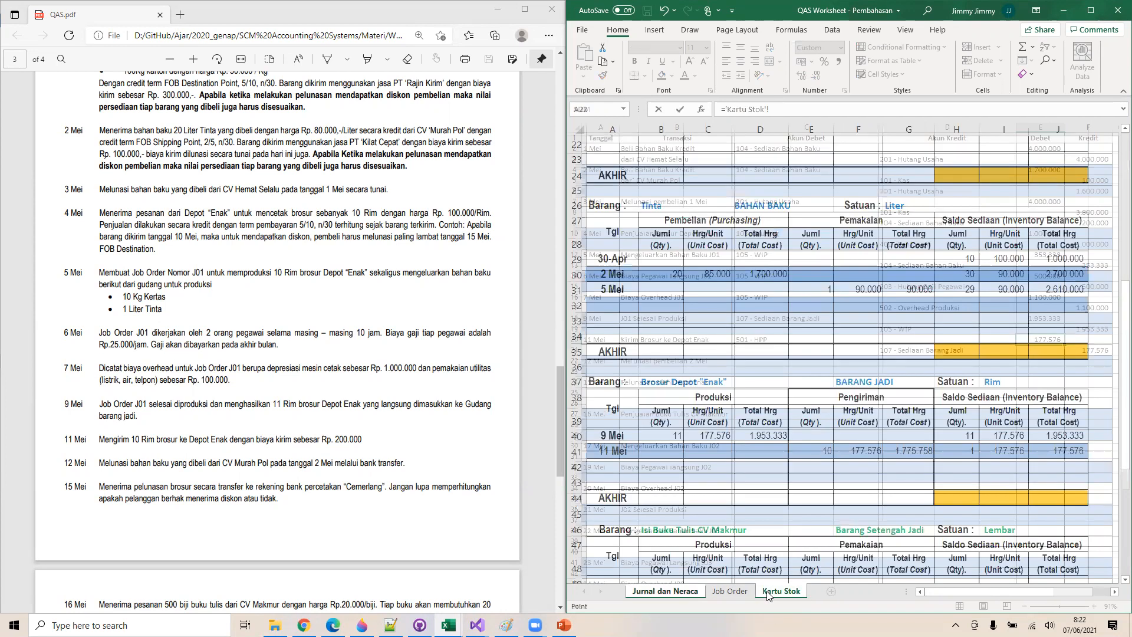
left_click(910, 452)
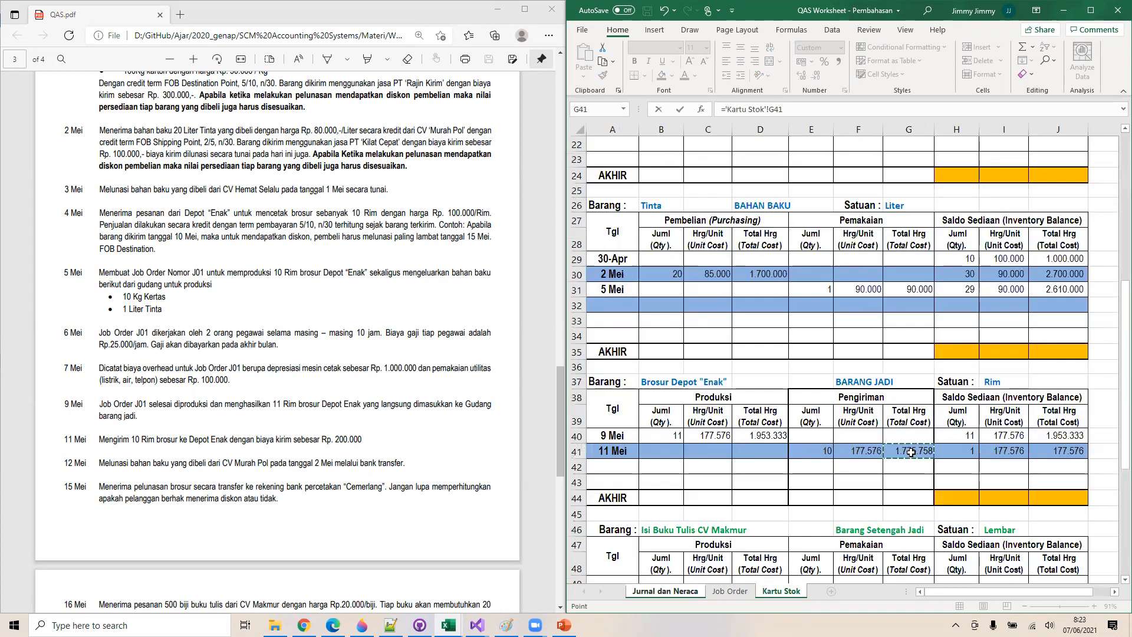
key("Return")
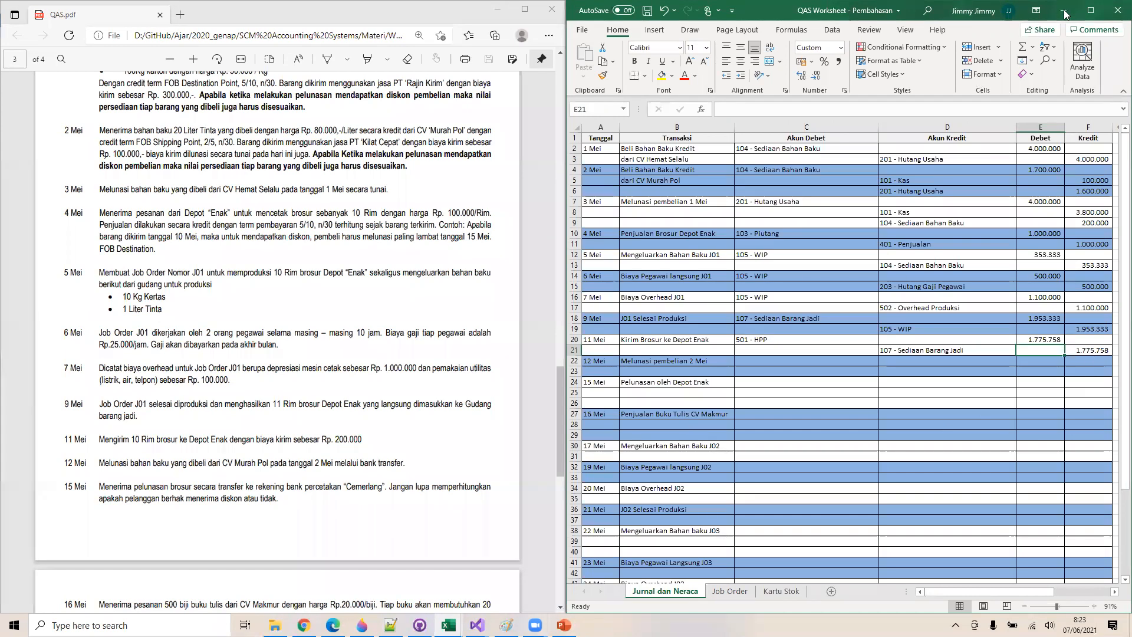
Check the 11 Mei HPP formula in E20 of the QAS Worksheet - Answer workbook against the shipping cost wording in the case PDF
left_click(448, 625)
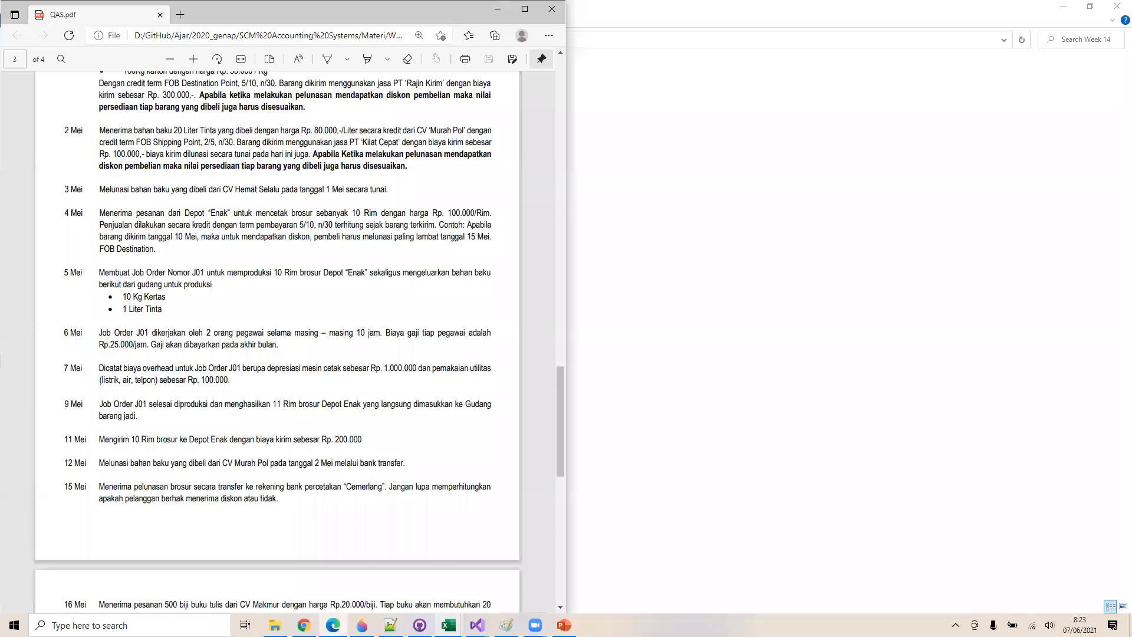
mouse_move(448, 624)
left_click(415, 577)
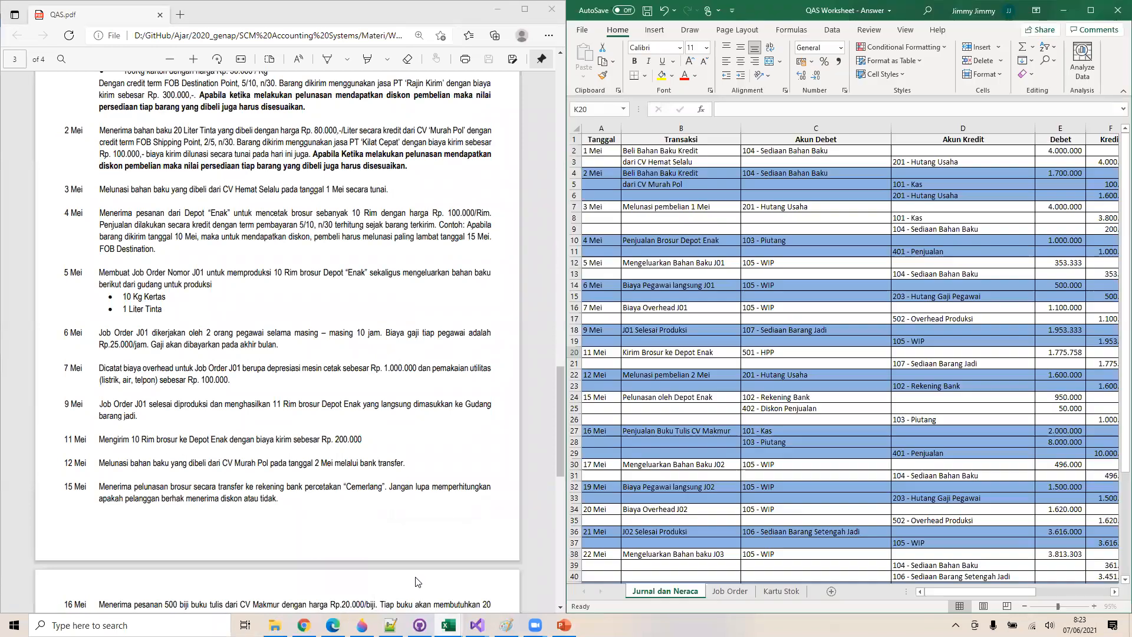
left_click(1059, 354)
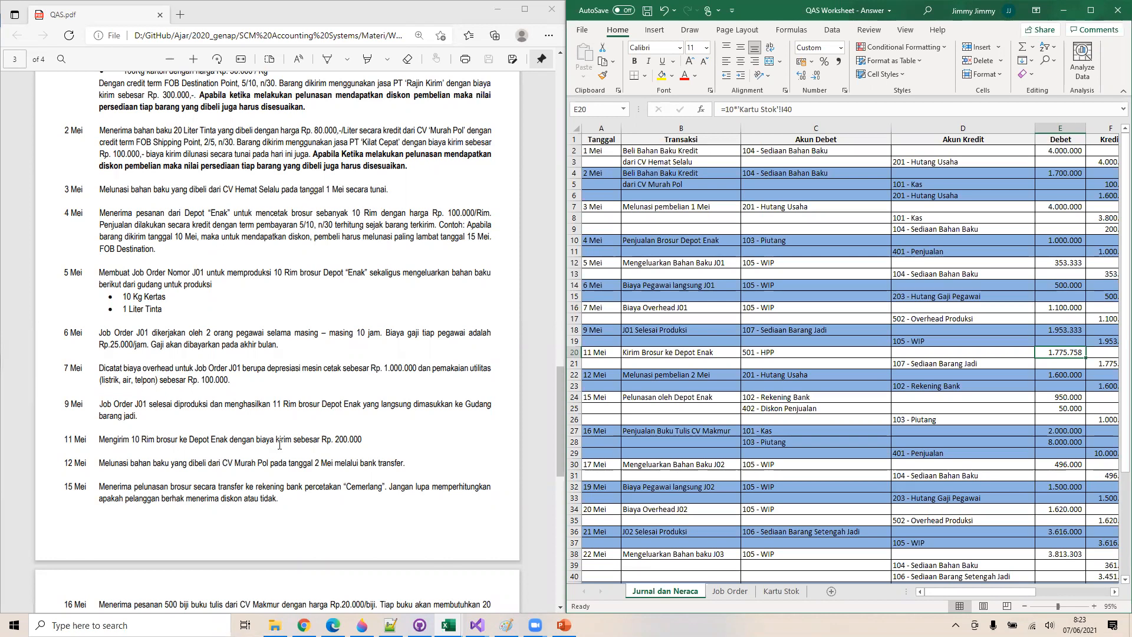
left_click_drag(277, 443, 366, 452)
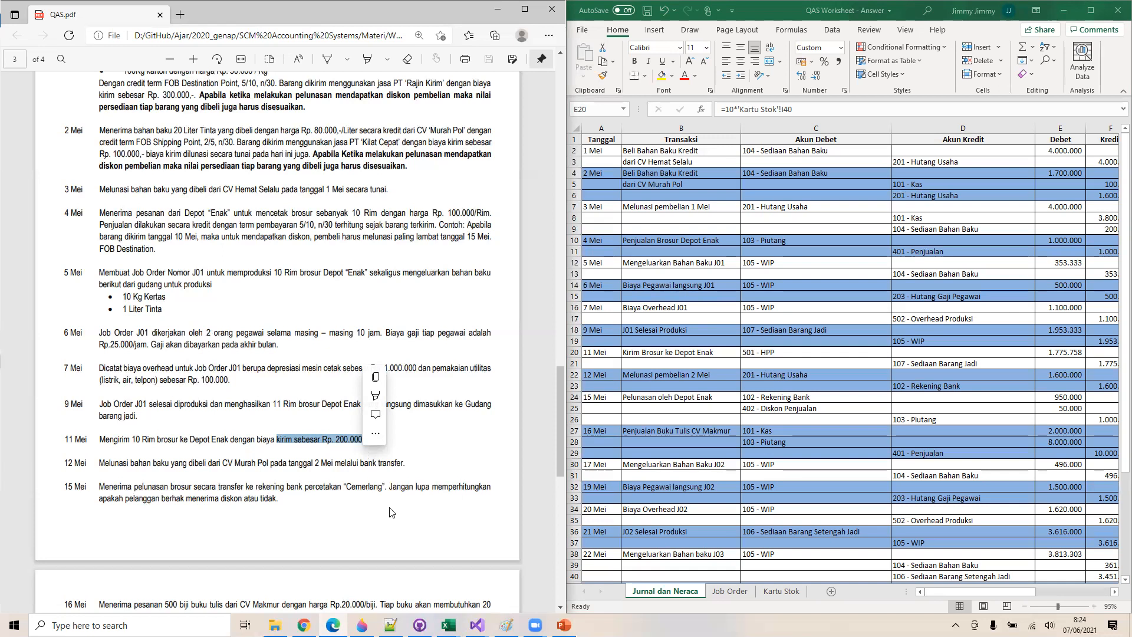
In Notepad++, replace the text in the new 3 document with the note "Revisi nilai Tgl 11 karena jawaban belum memperhitungkan ongkir"
left_click(390, 624)
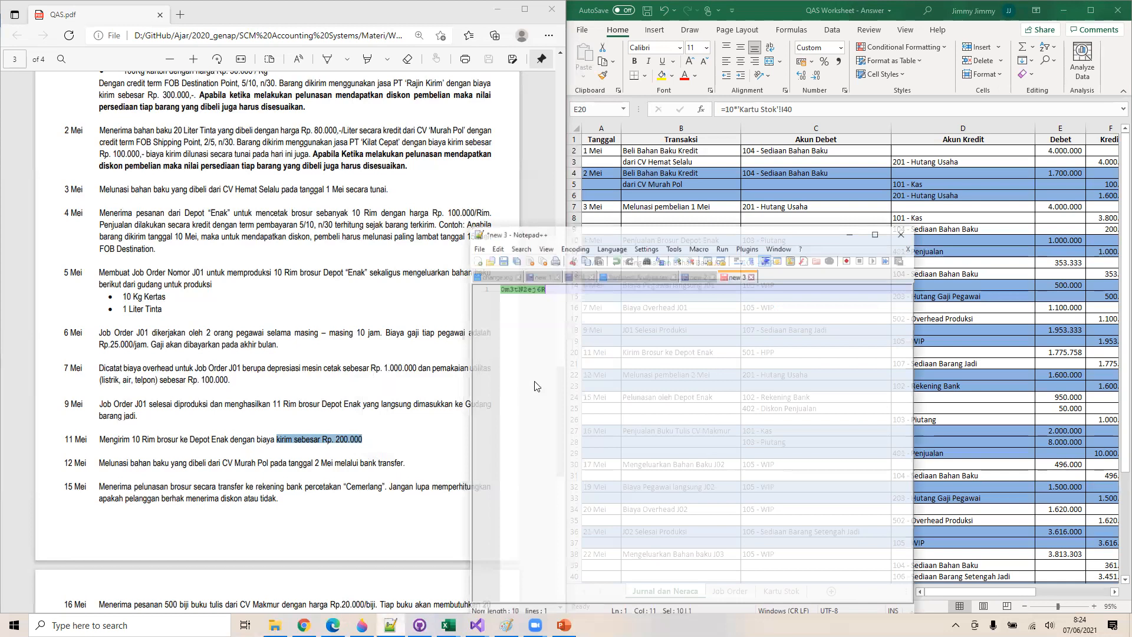
key("BackSpace")
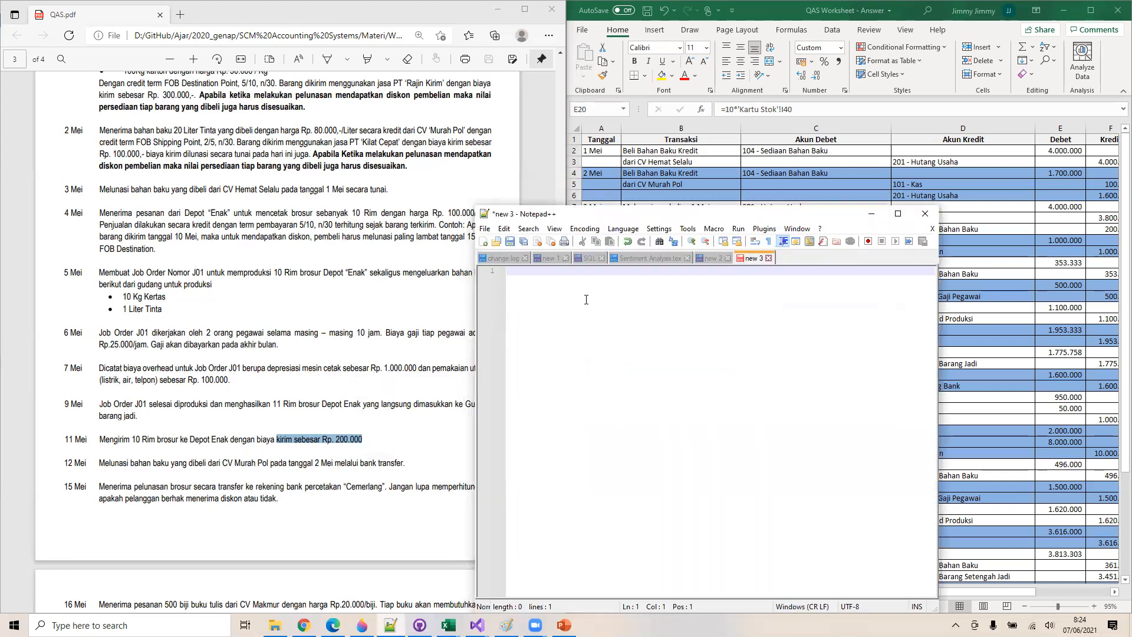
type("Revisi ")
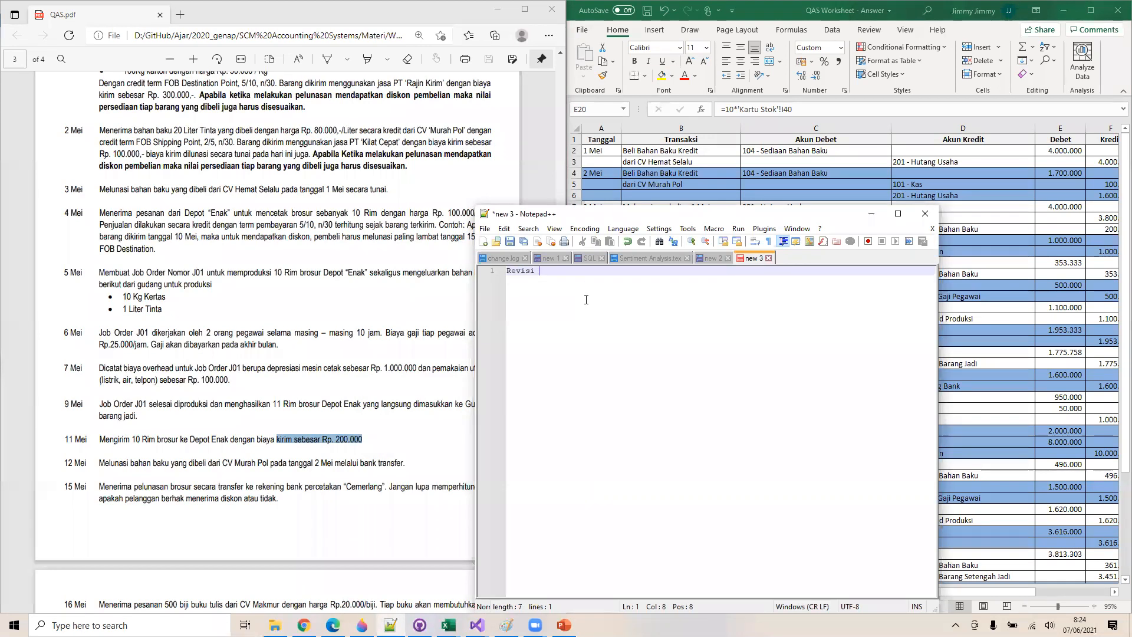
type("Tgl 11")
left_click(540, 270)
type("1")
key("BackSpace")
type("nilai")
key("Right")
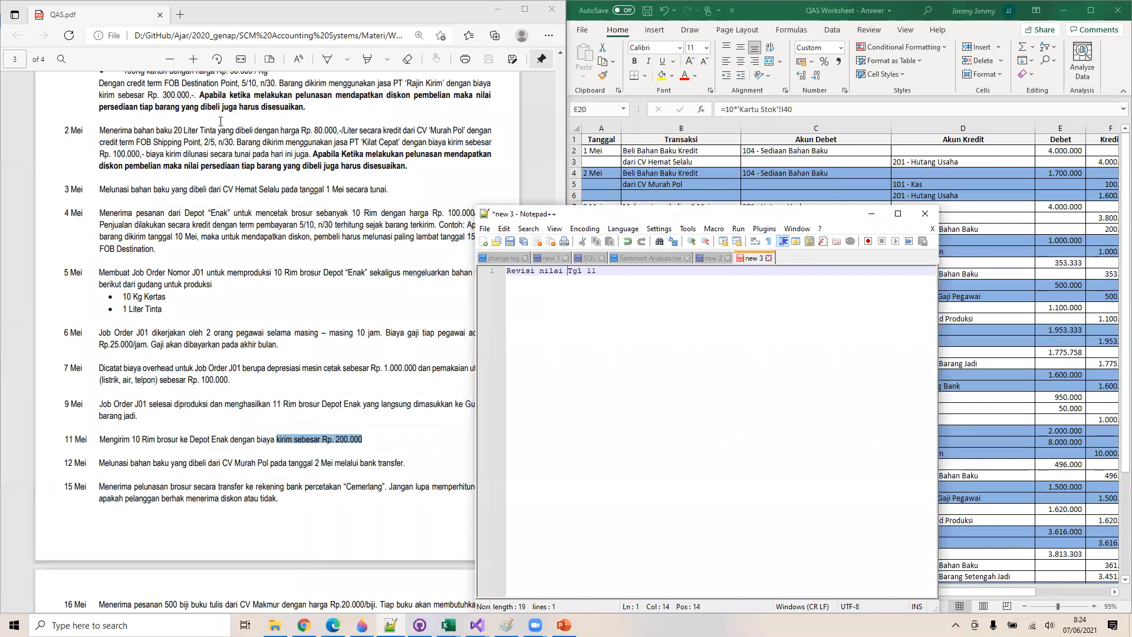
key("End")
type("karena soal tidak me")
key("BackSpace")
key("BackSpace")
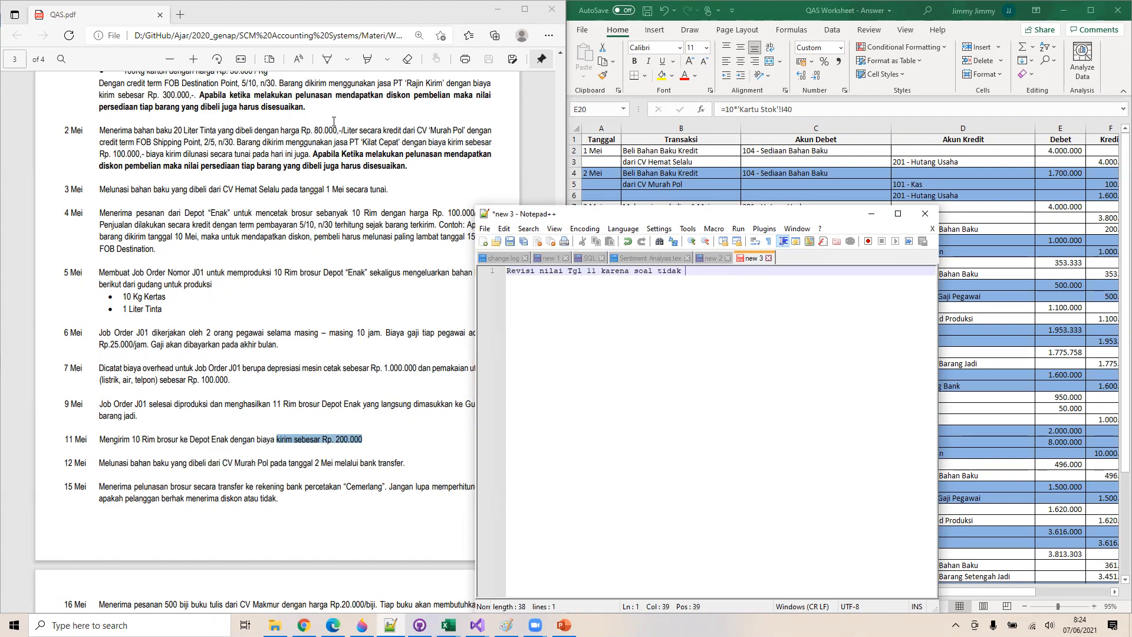
key("ctrl+BackSpace")
key("ctrl+BackSpace")
type("jawaban belum memperhitung")
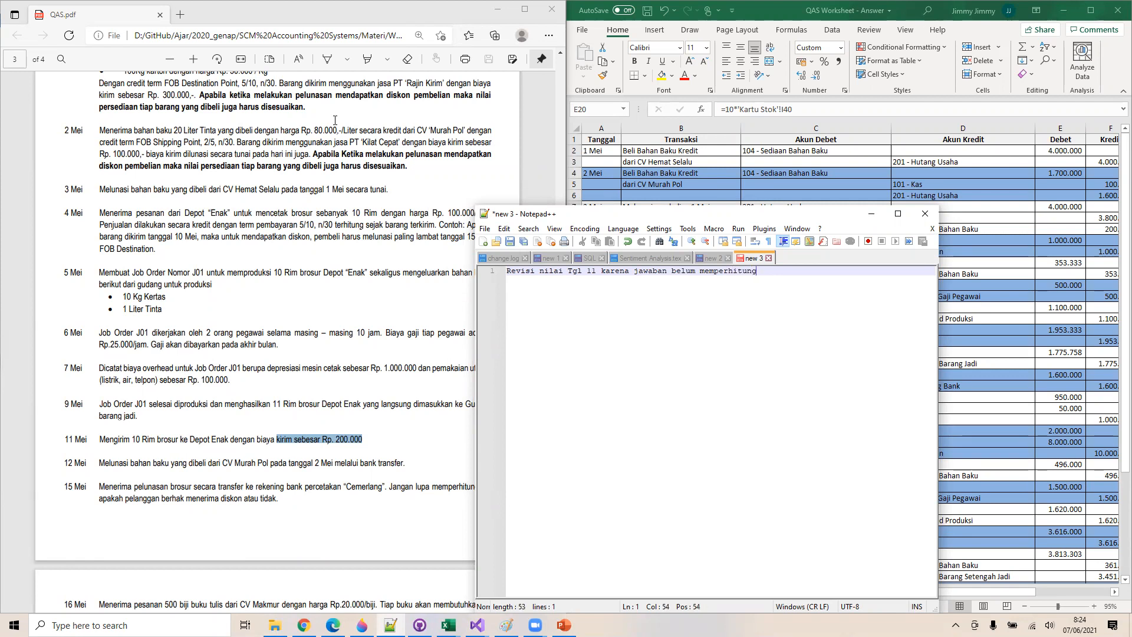
type("kan ongkir")
Minimize the Answer workbook and switch back to the QAS Worksheet - Pembahasan workbook
left_click(1023, 349)
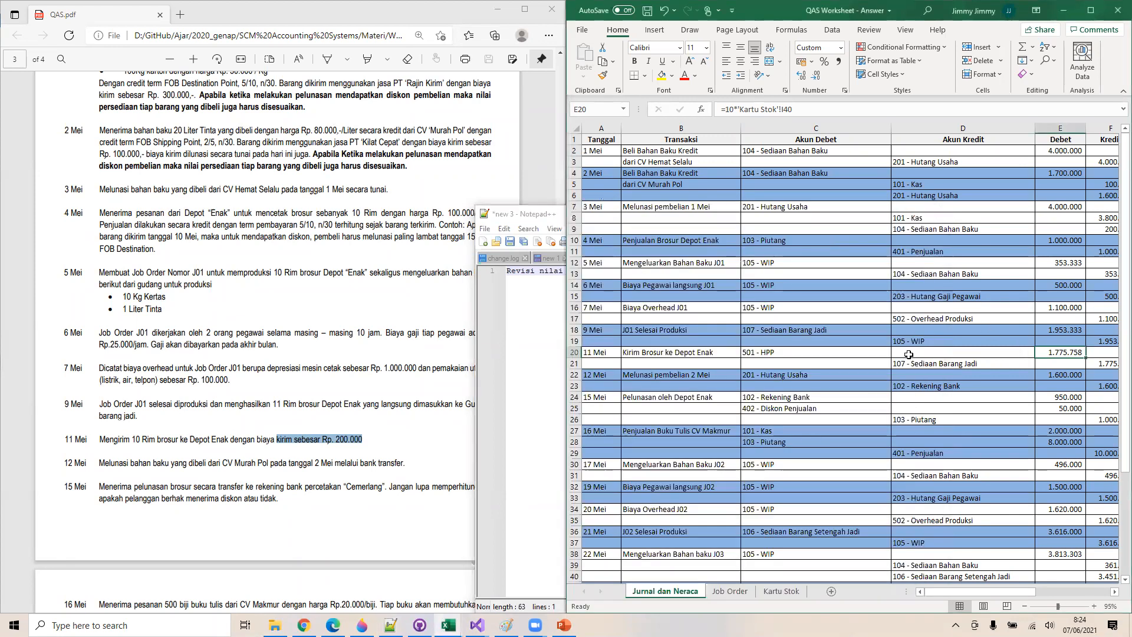
left_click(1066, 10)
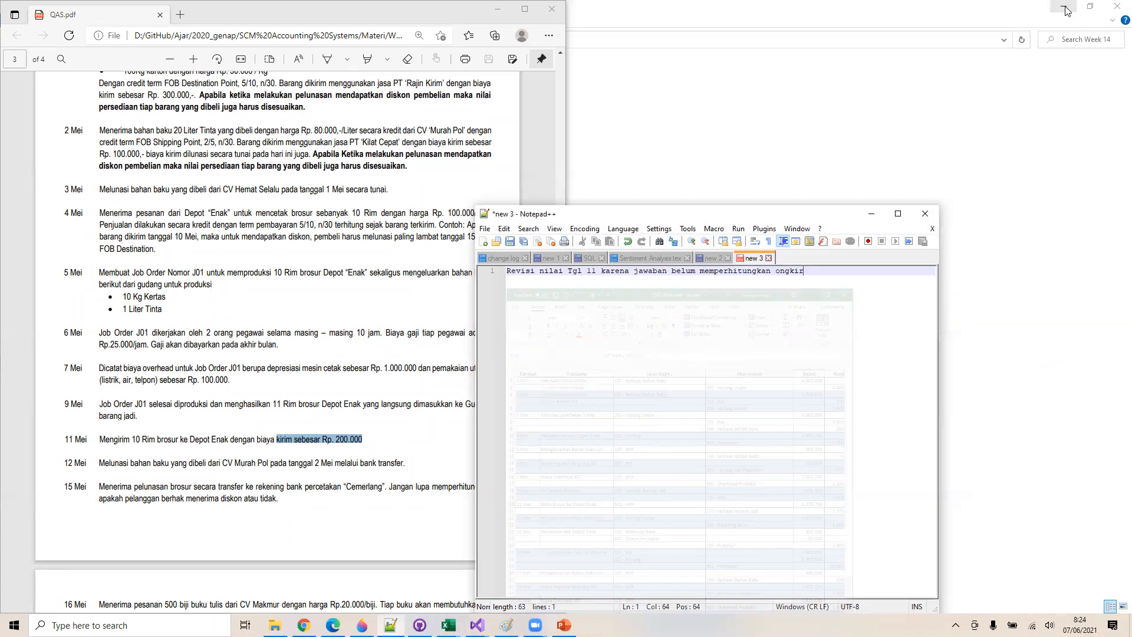
left_click(448, 625)
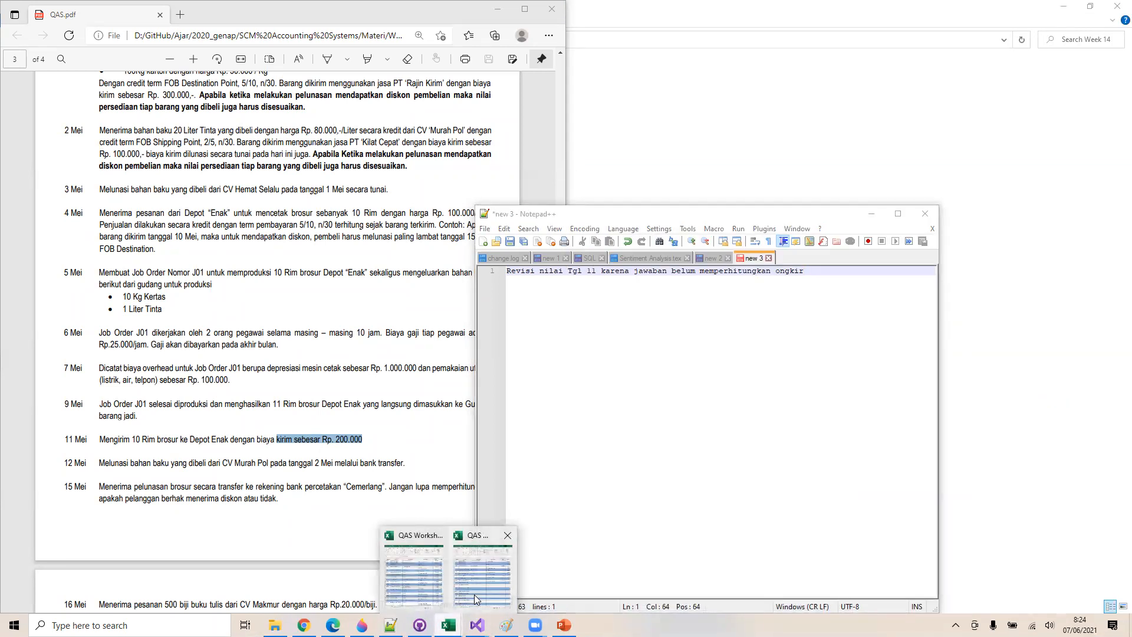
left_click(474, 594)
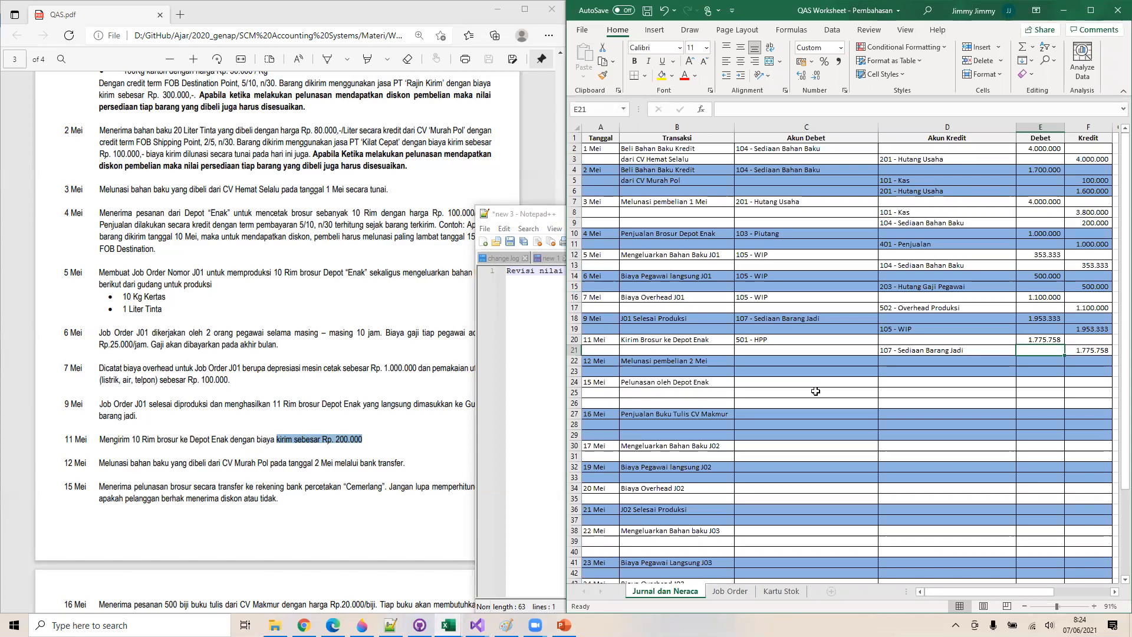
Try to insert two entire sheet rows above the 12 Mei journal entry
left_click(574, 361)
left_click_drag(574, 363, 575, 371)
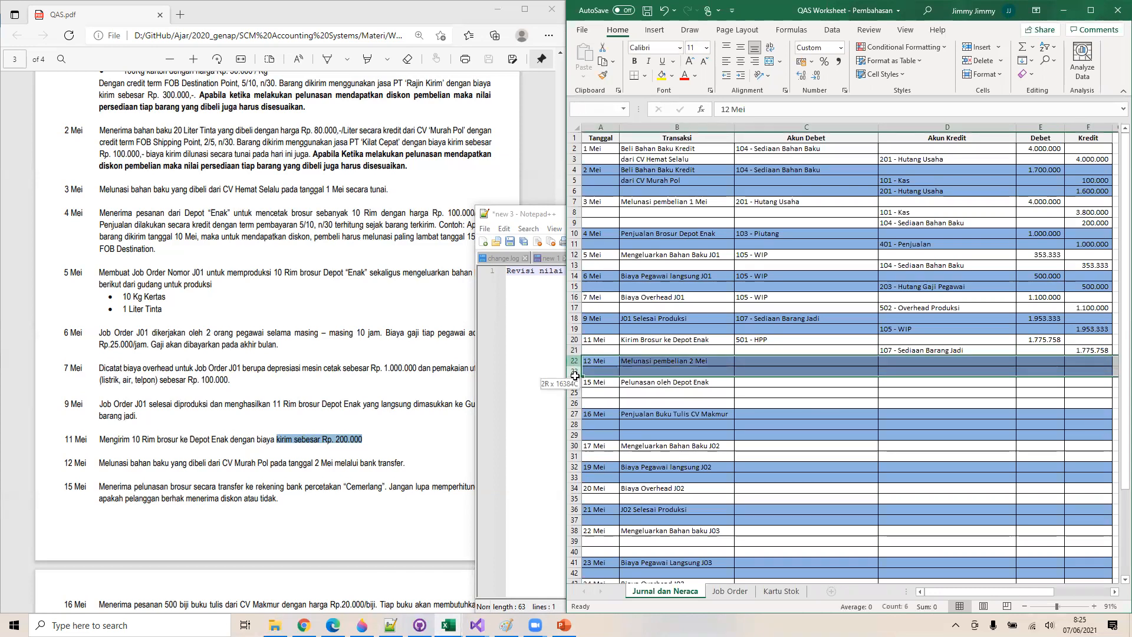
right_click(683, 373)
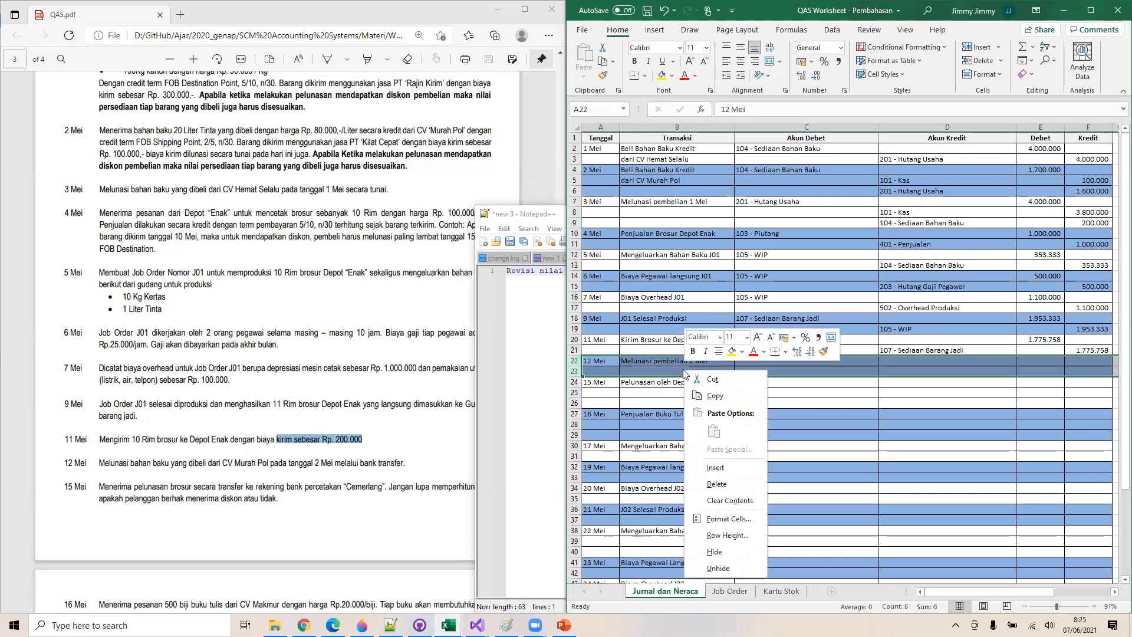
left_click(716, 467)
scroll(946, 376, "right", 2)
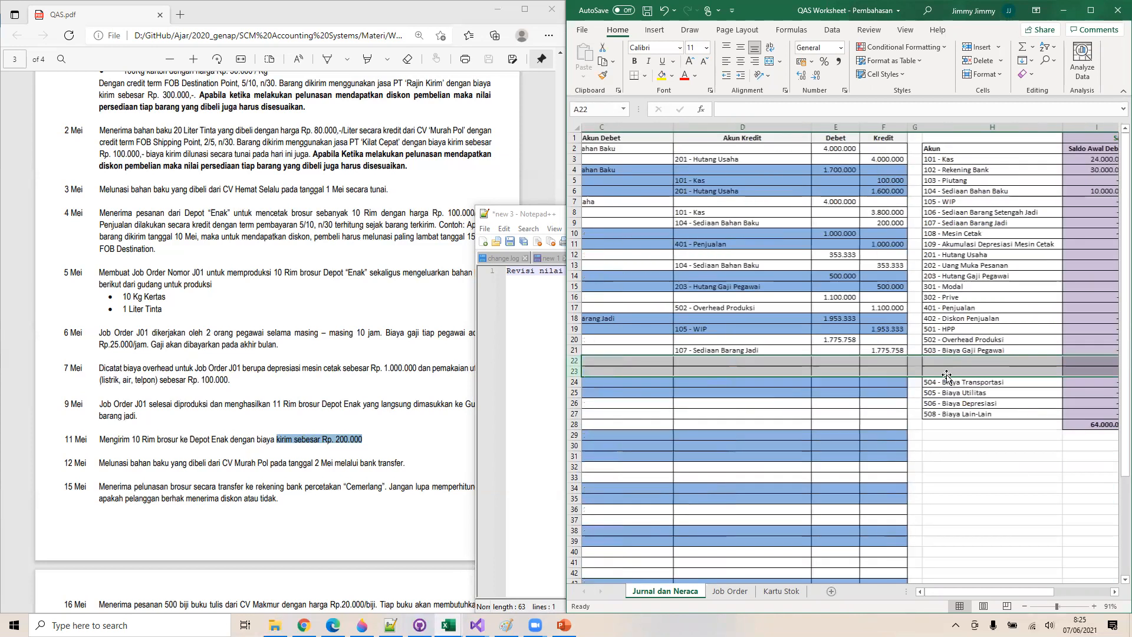
scroll(697, 345, "left", 2)
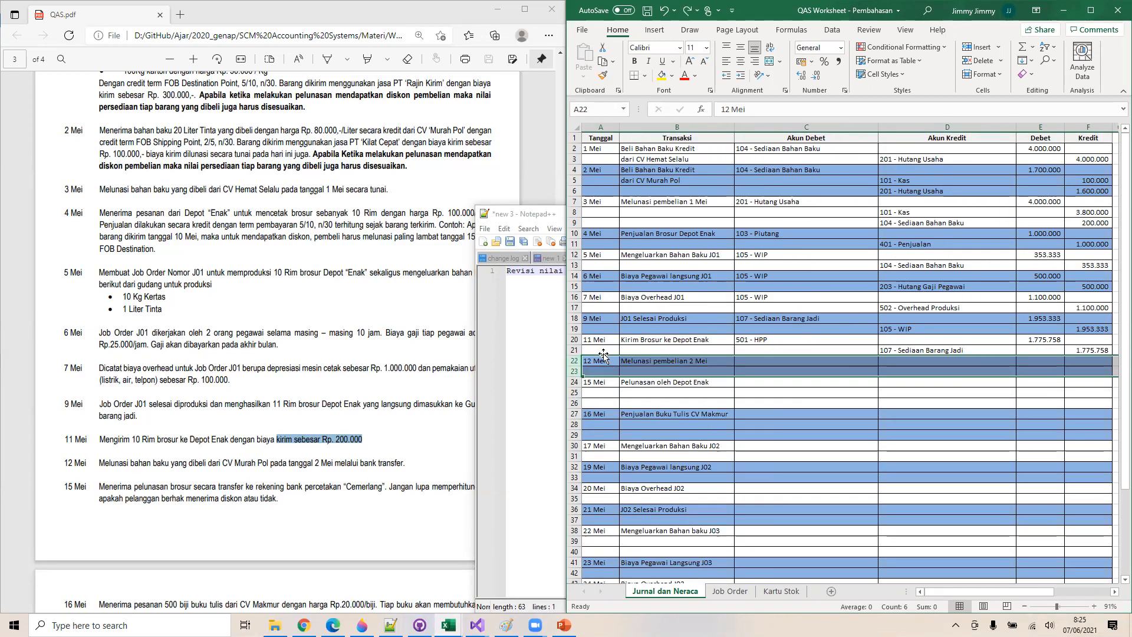
Insert two blank journal lines above the 12 Mei entry by shifting only the cells from A22:F23 down
left_click_drag(605, 357, 925, 374)
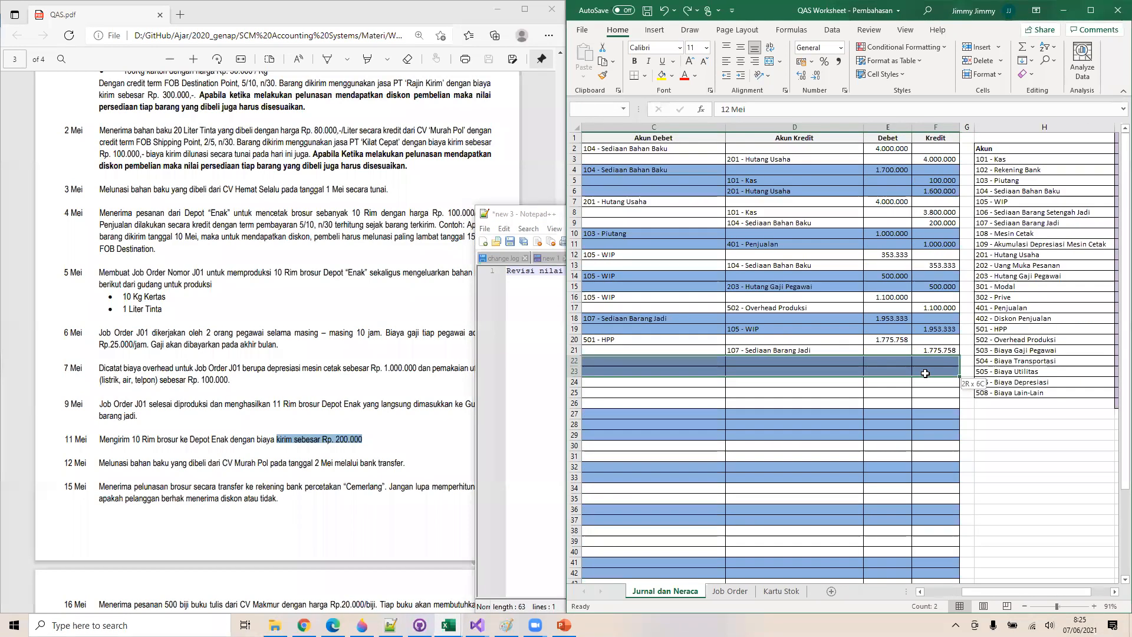
left_click(975, 147)
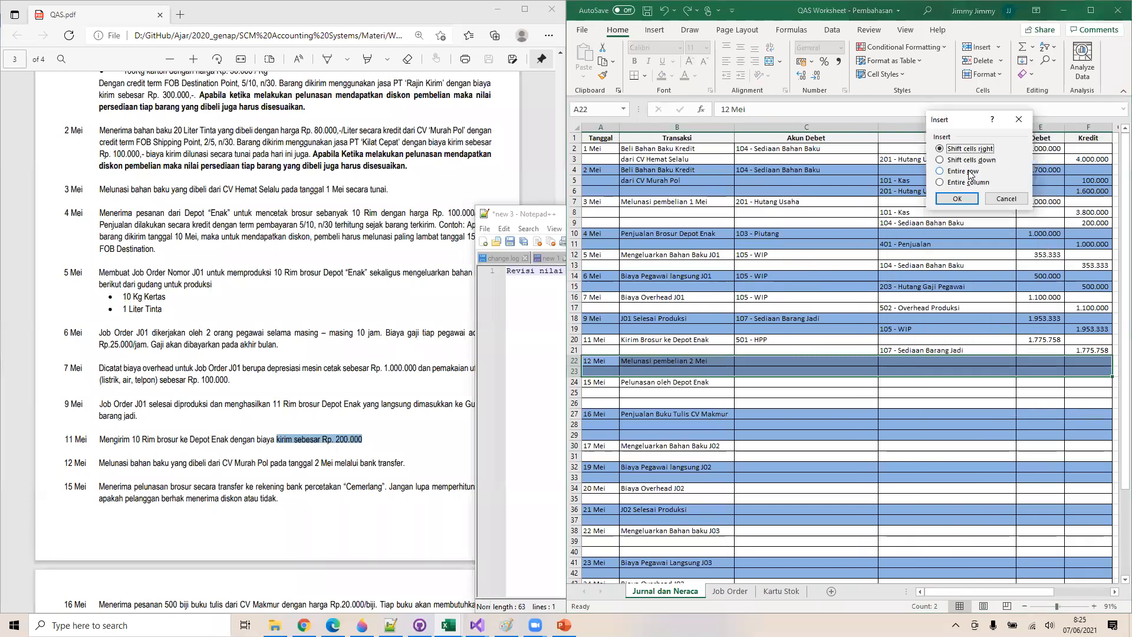
left_click(956, 198)
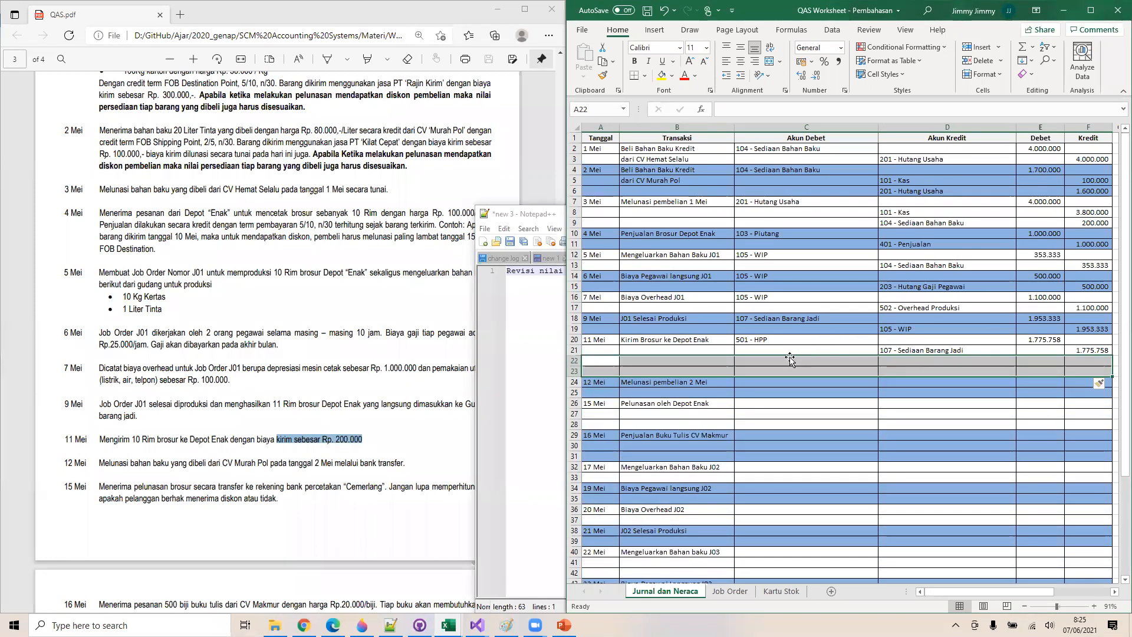
Clear the credit account in D21 and its credit amount in F21 from the 11 Mei entry
left_click(810, 359)
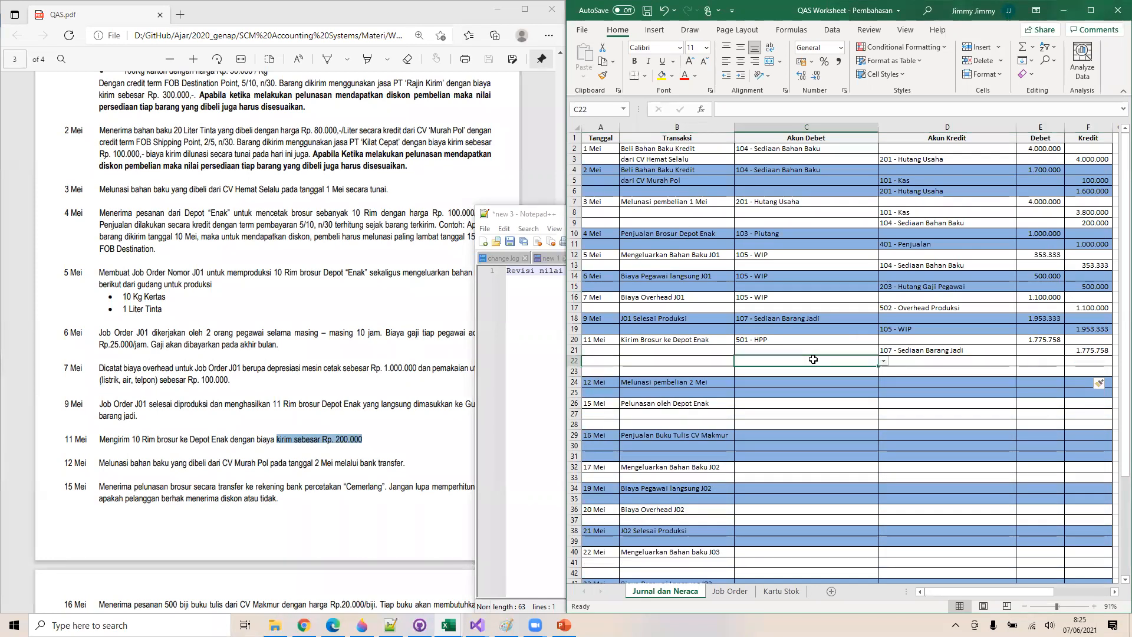
left_click(936, 349)
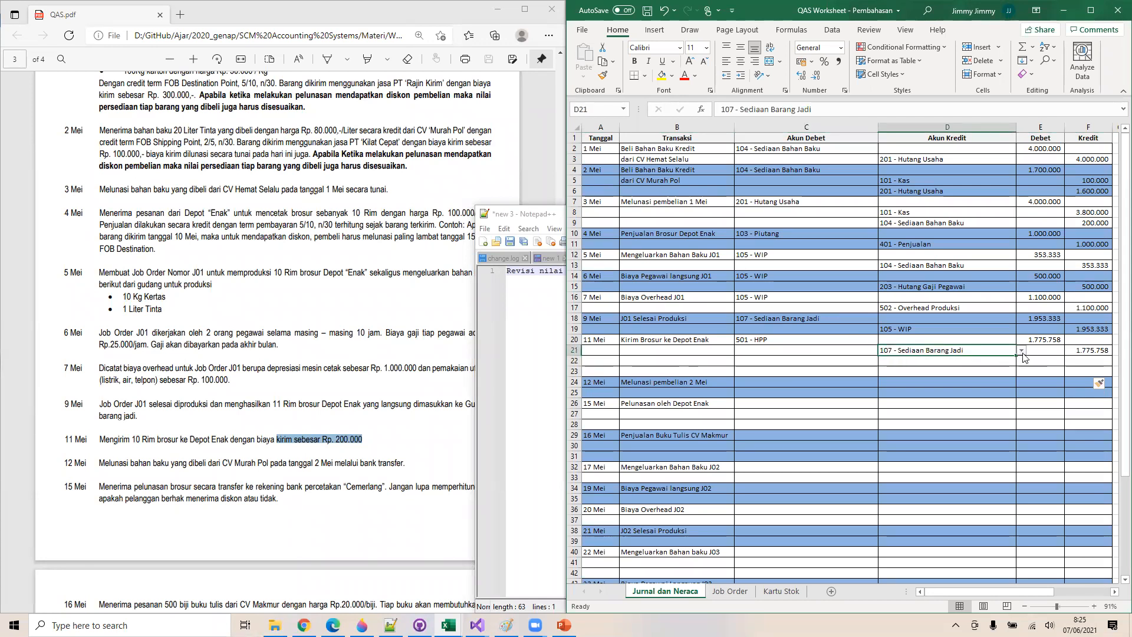
left_click(1020, 351)
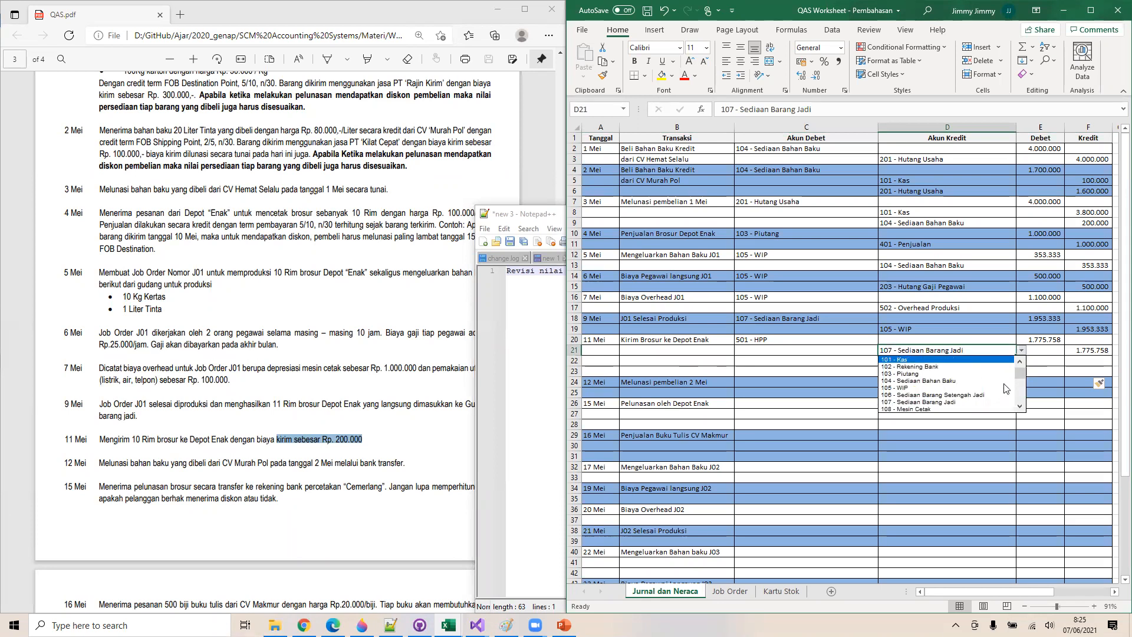
key("Escape")
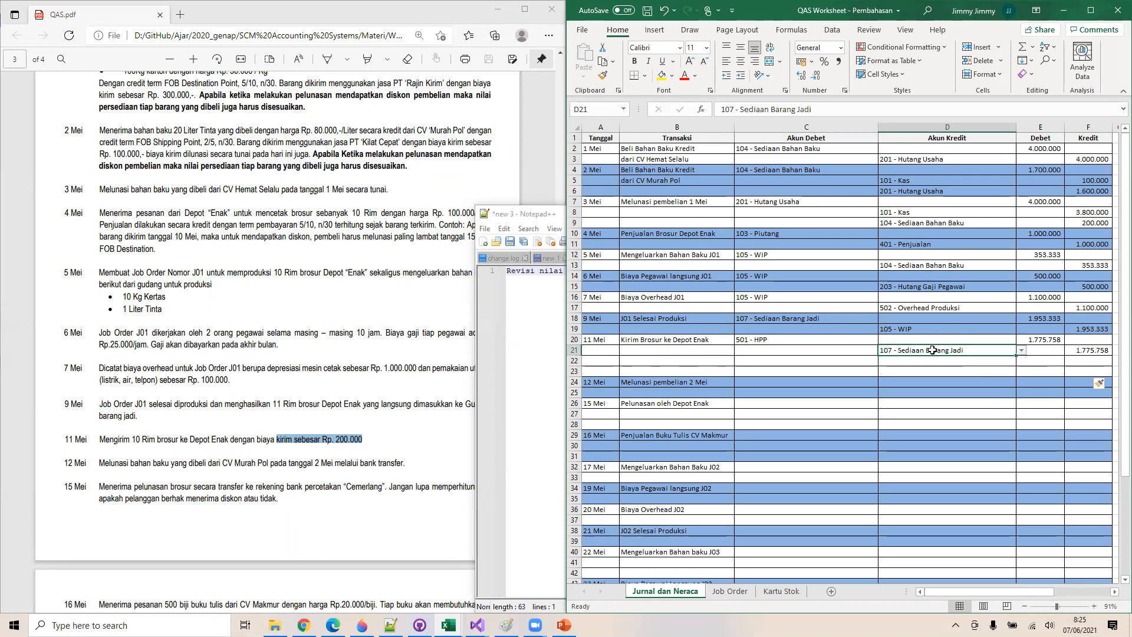
key("BackSpace")
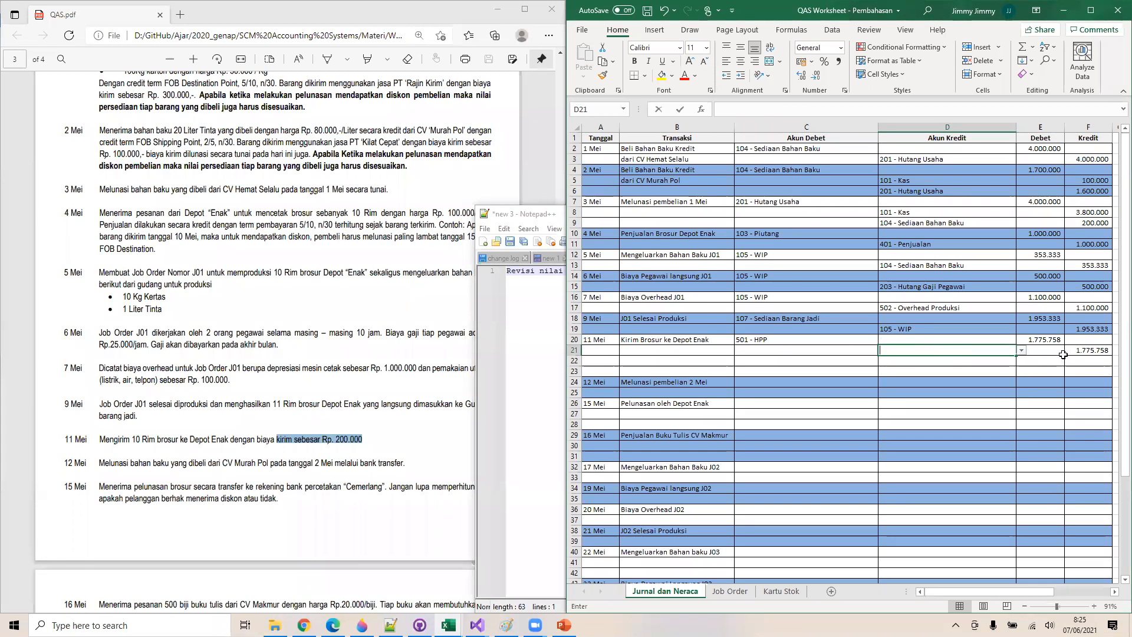
left_click(1092, 348)
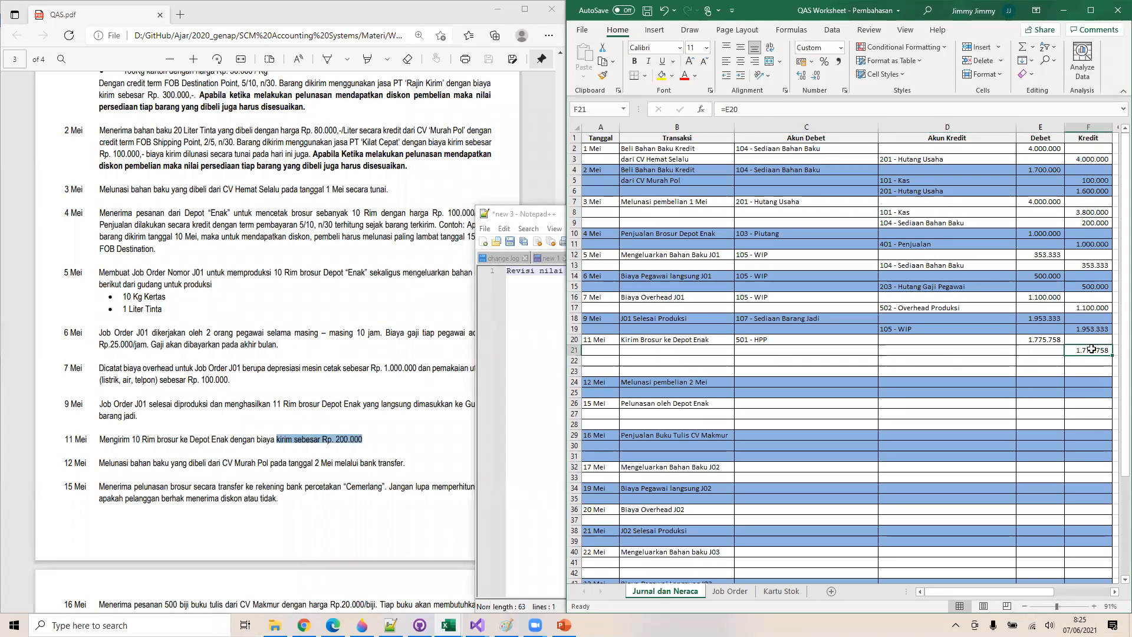
key("Delete")
Add a second debit line to the 11 Mei entry in row 21 with account 504 - Biaya Transportasi and amount 200000
left_click(769, 351)
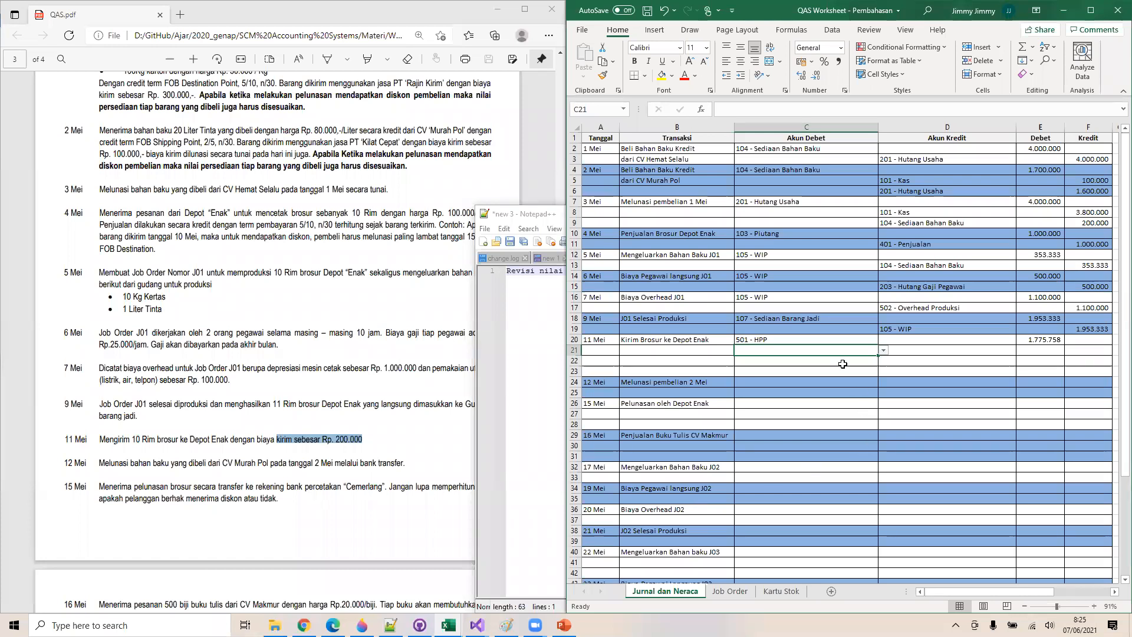
left_click(883, 351)
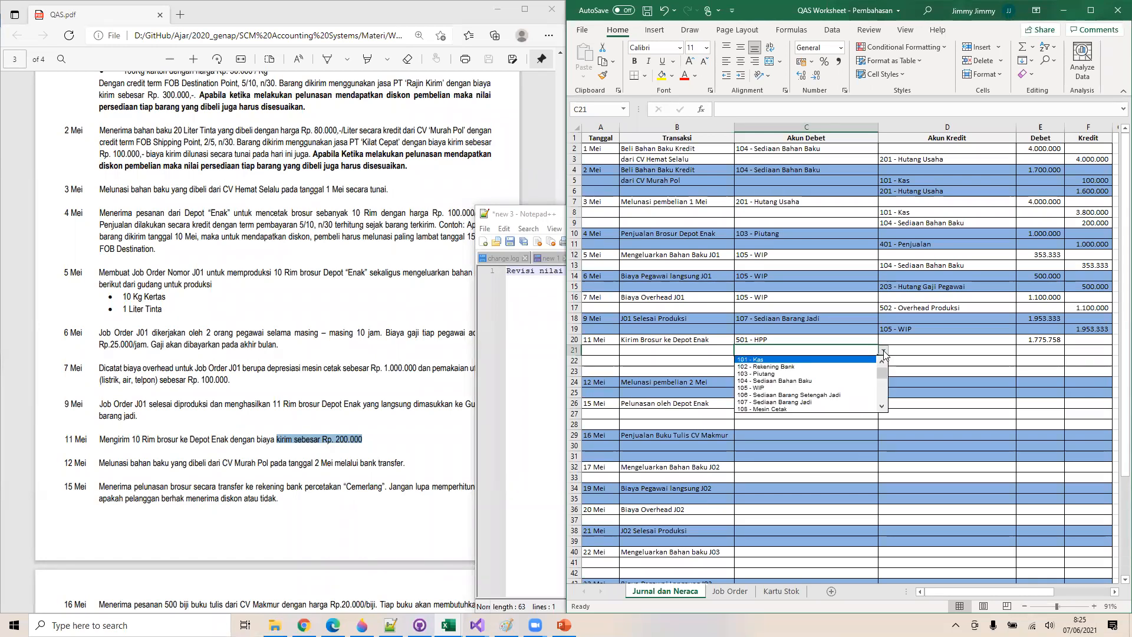
left_click(882, 406)
left_click(882, 407)
left_click(883, 407)
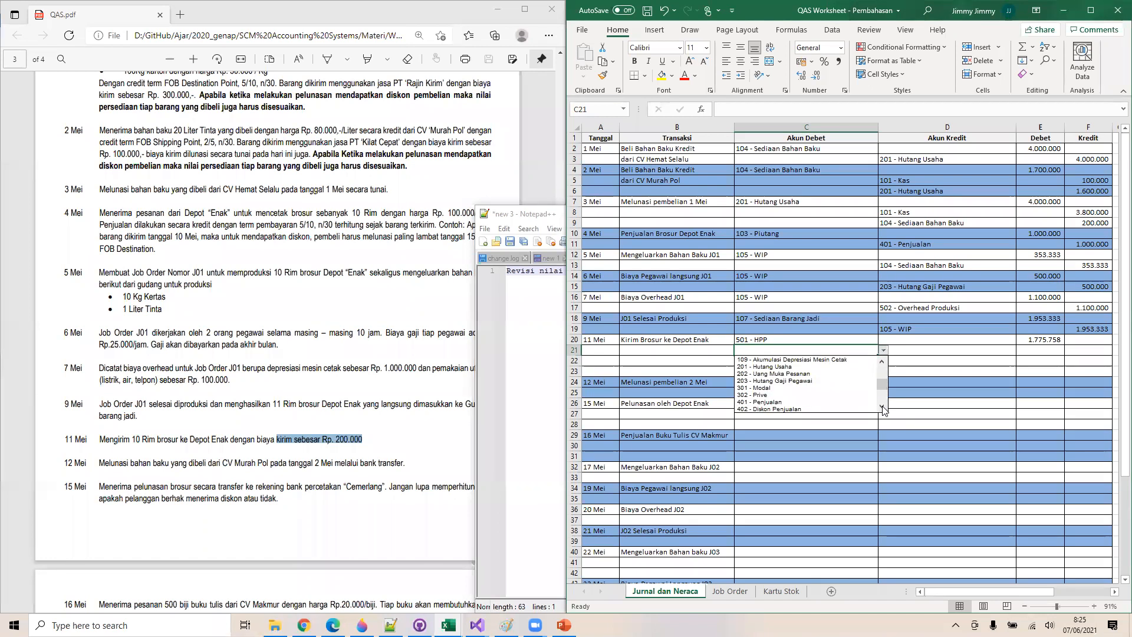
left_click(883, 407)
left_click(865, 406)
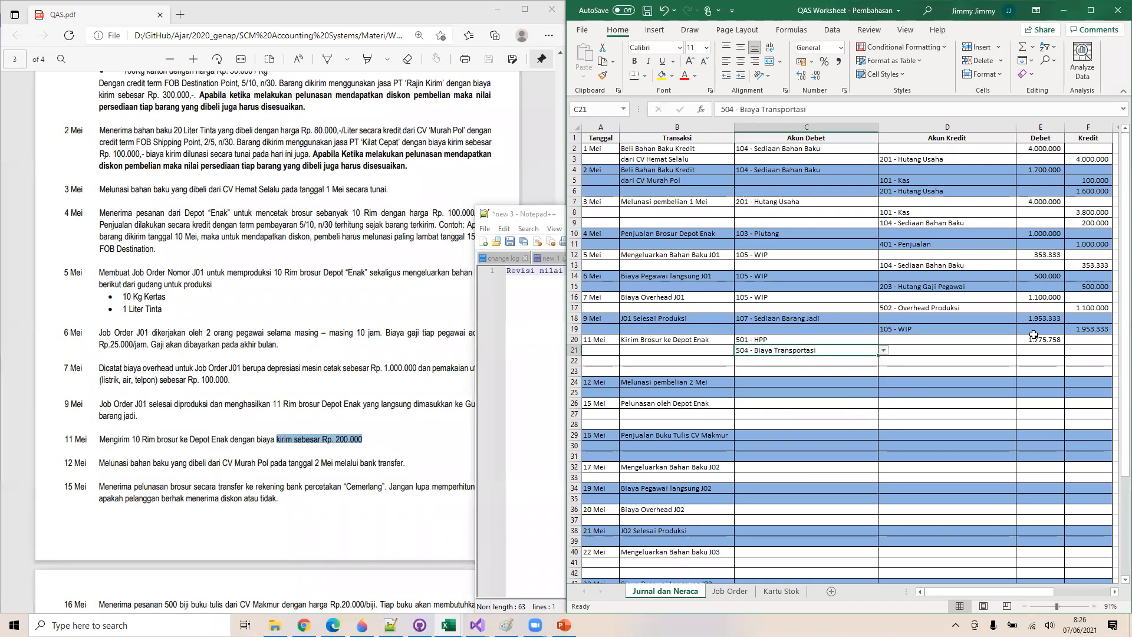
left_click(1052, 351)
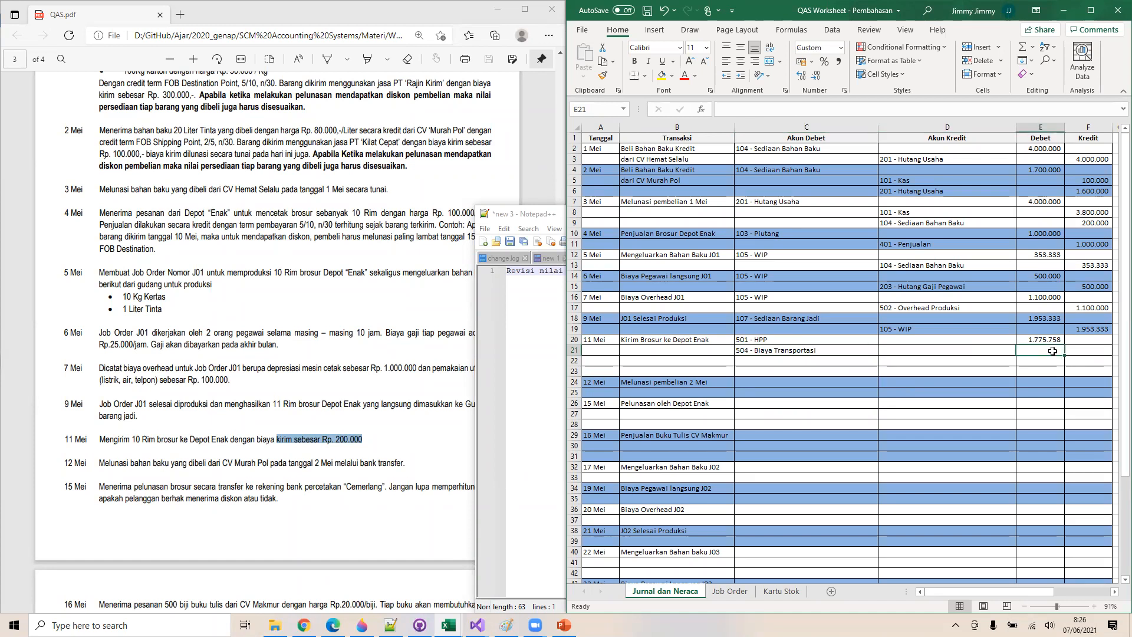
type("200000")
key("Return")
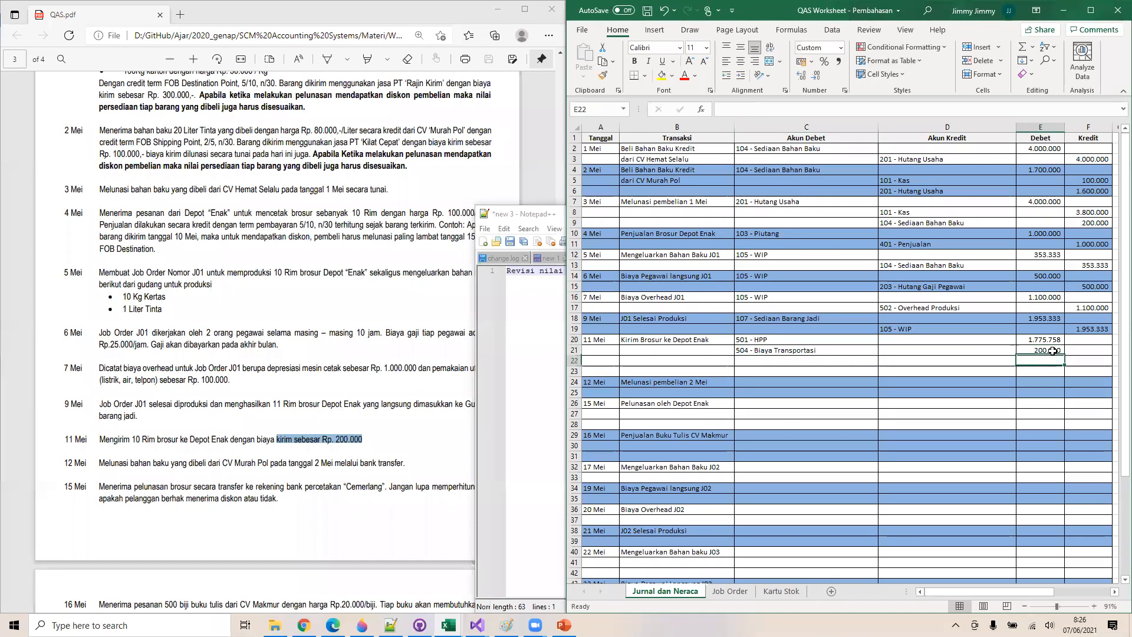
Set the credit account in D22 of the 11 Mei entry to 101 - Kas
key("Left")
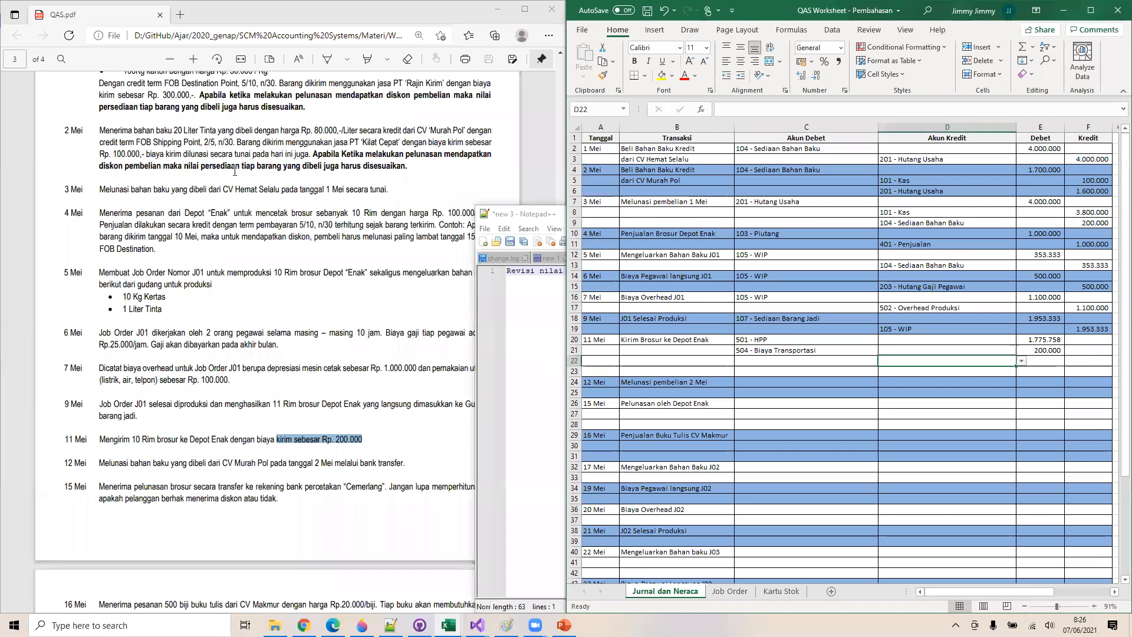
left_click(1022, 362)
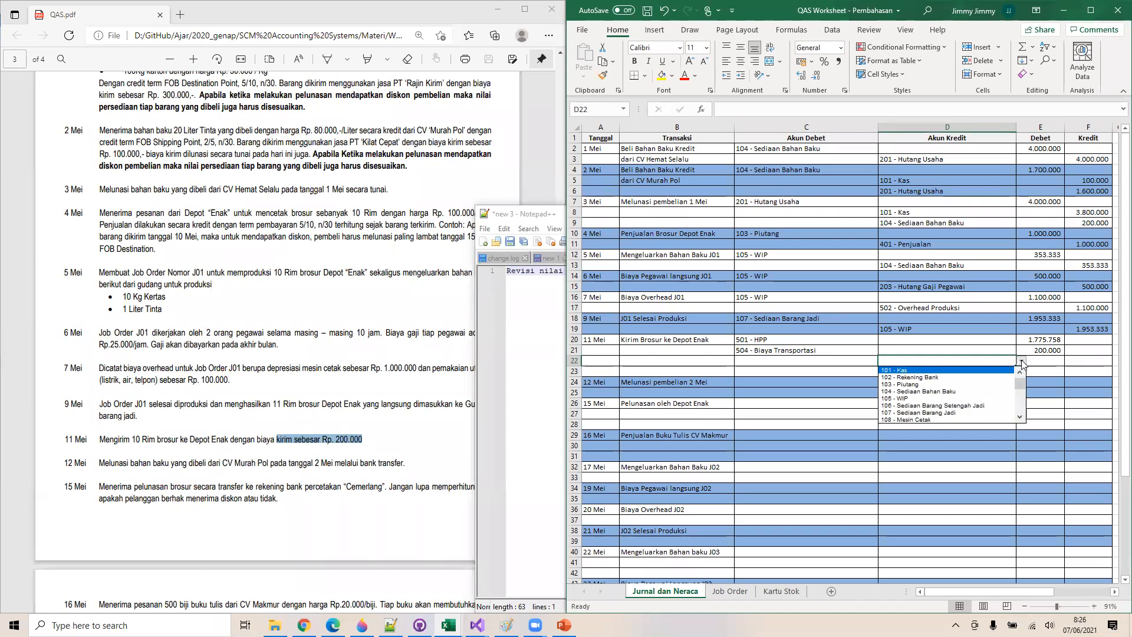
left_click(957, 413)
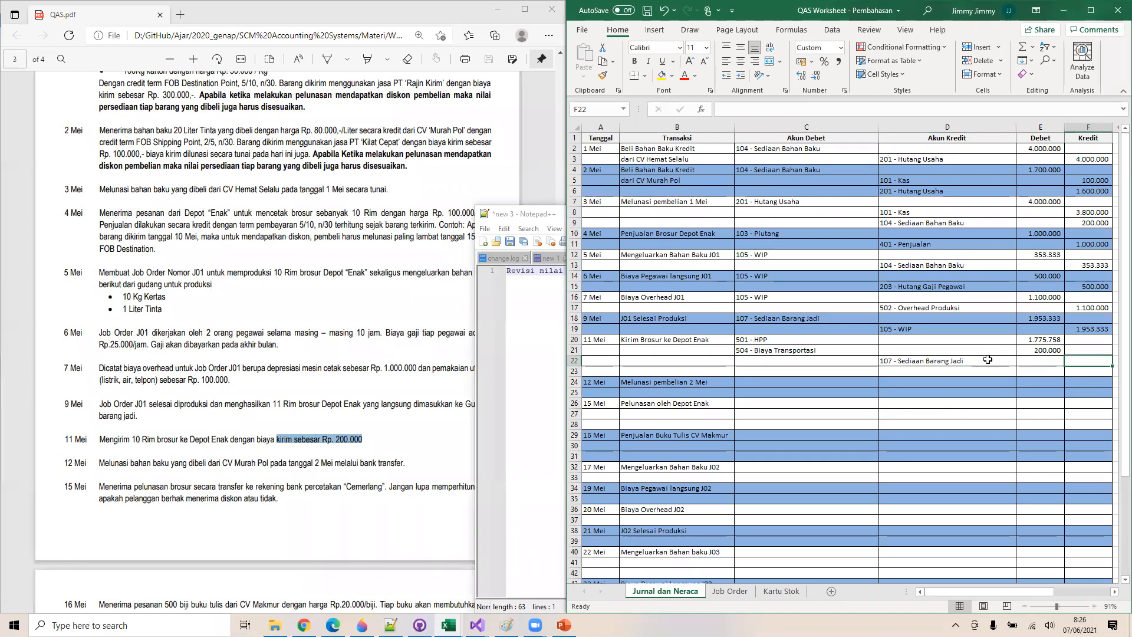
left_click(1021, 360)
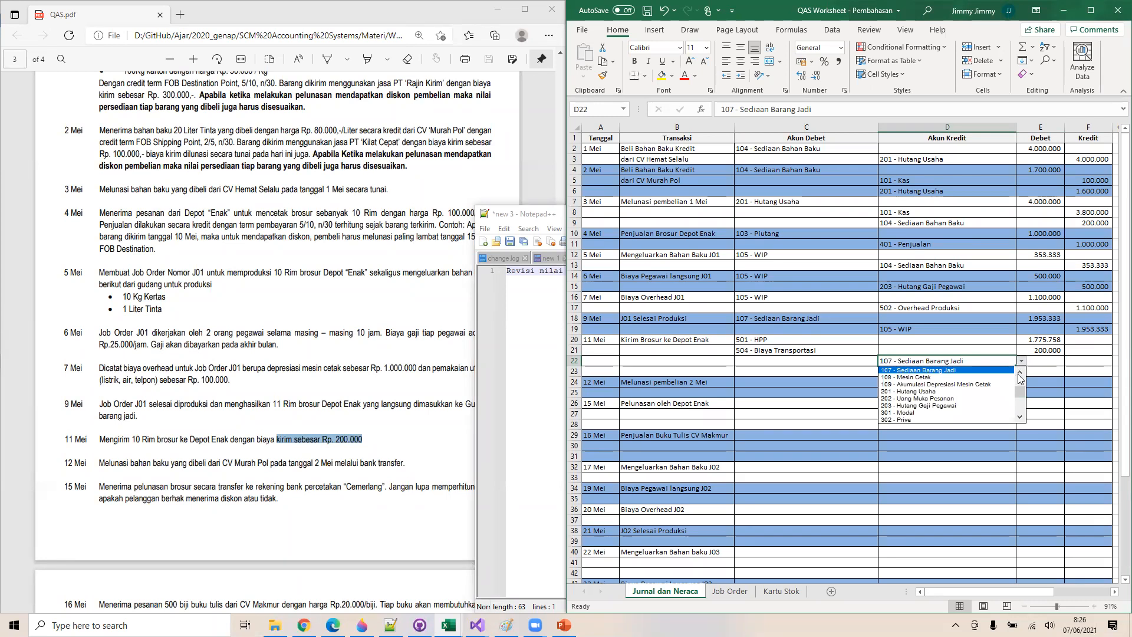
left_click(1021, 374)
left_click(1021, 373)
left_click(1022, 374)
left_click(1022, 374)
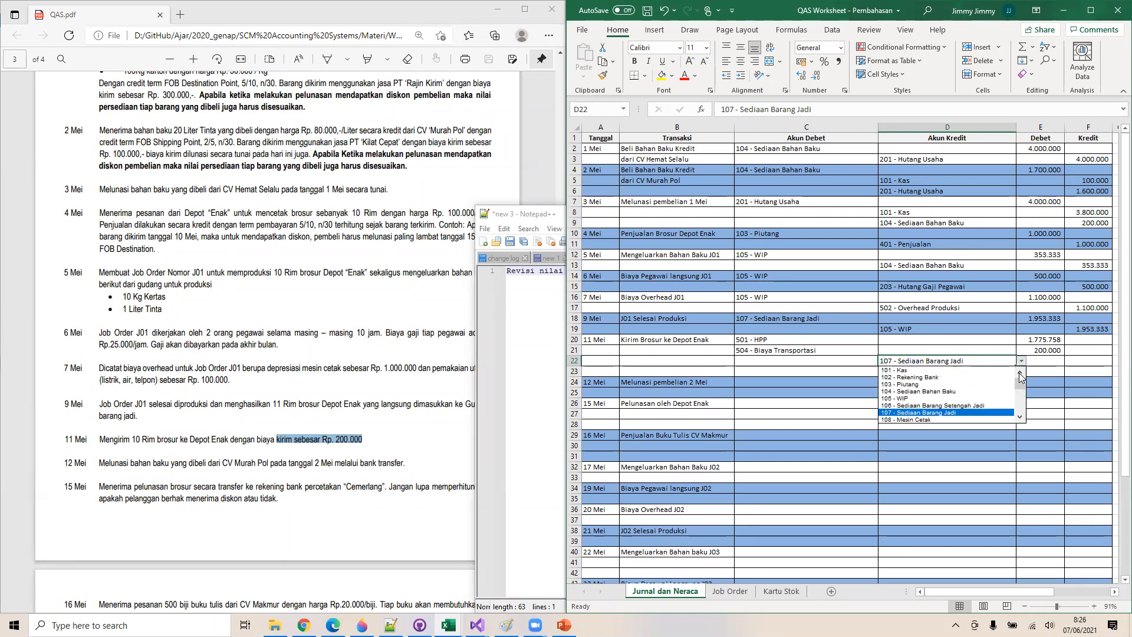
left_click(983, 370)
Link the Kas credit amount in F22 to the transport debit with the formula =E21
left_click(1082, 360)
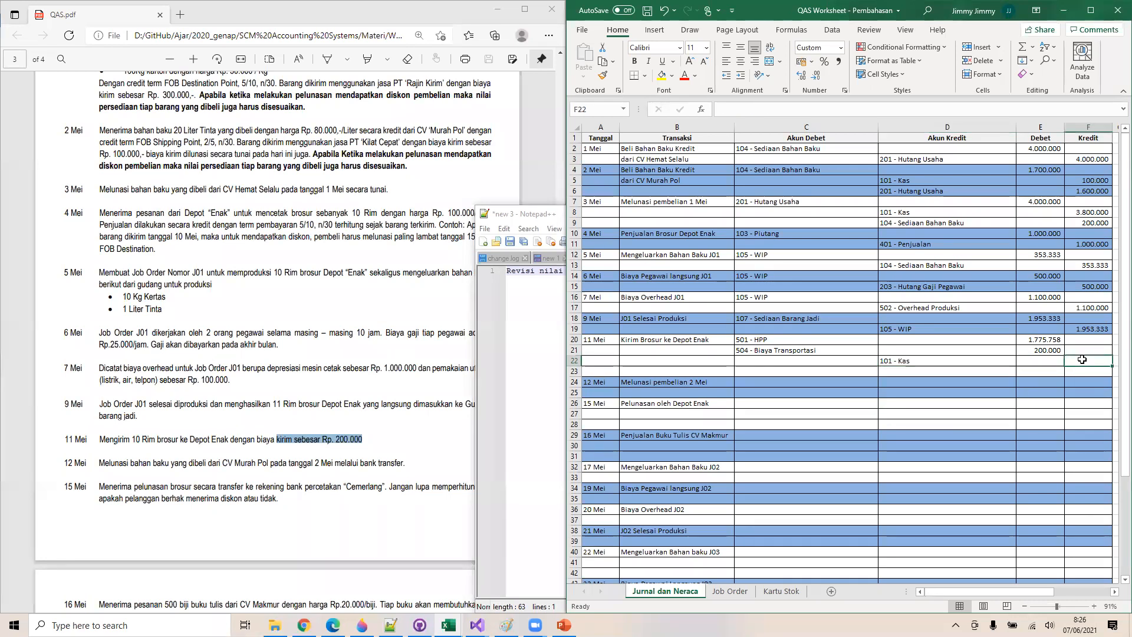
type("=")
key("Up")
key("Left")
key("Return")
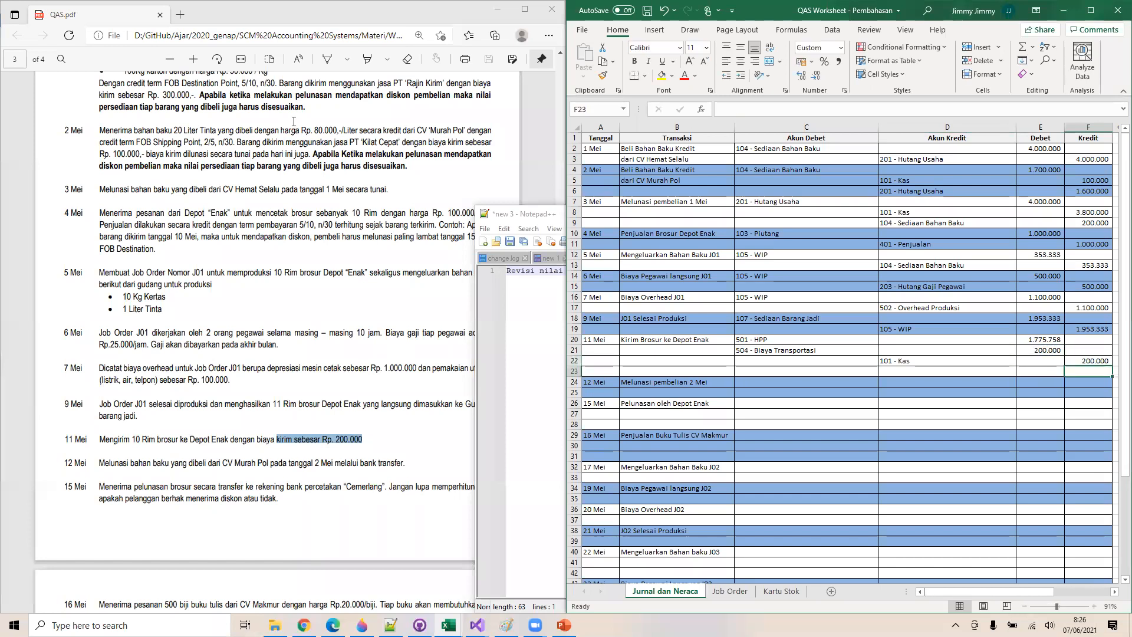
Set the second credit account of the 11 Mei entry in D23 to 107 - Sediaan Barang Jadi
key("Left")
key("Left")
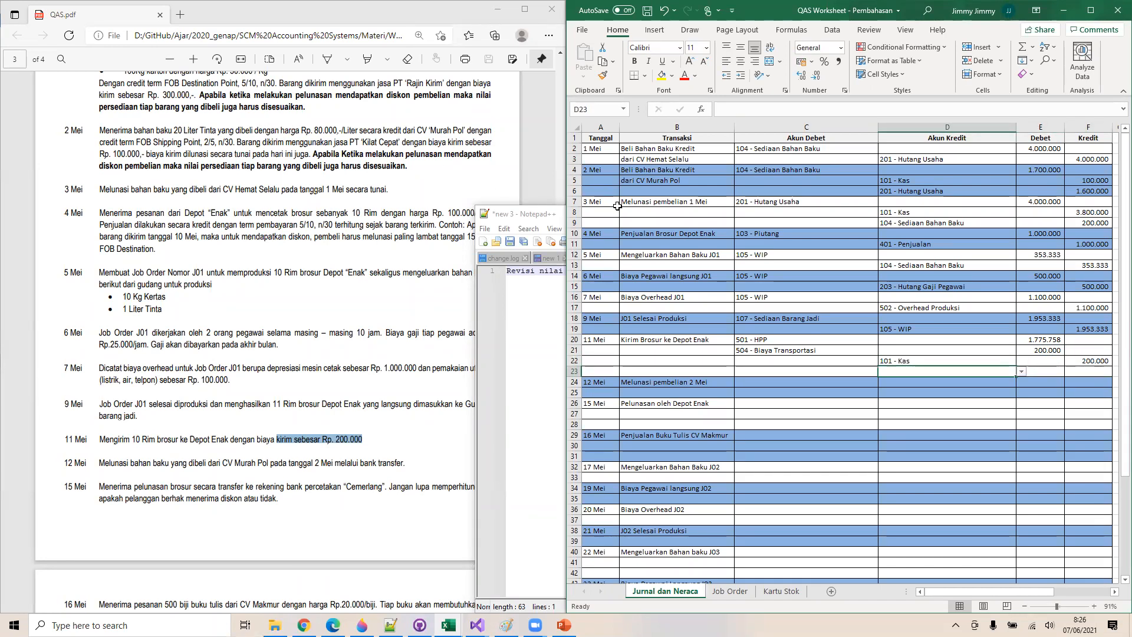
left_click(1021, 371)
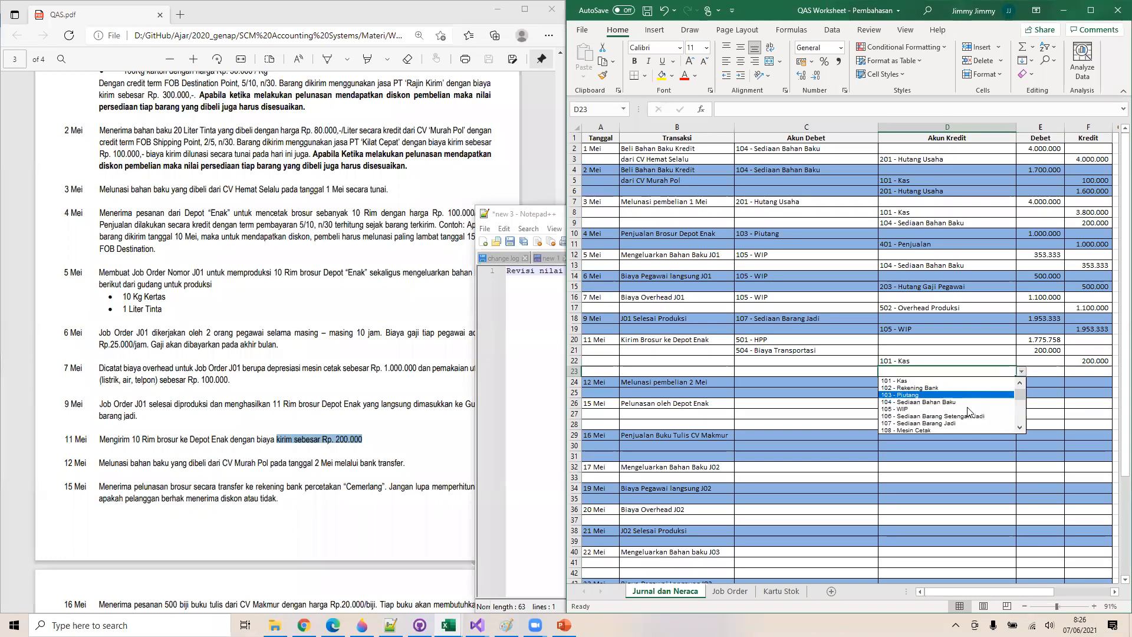
left_click(970, 423)
Link the Sediaan Barang Jadi credit amount in F23 to the HPP debit with the formula =E20
left_click(1099, 371)
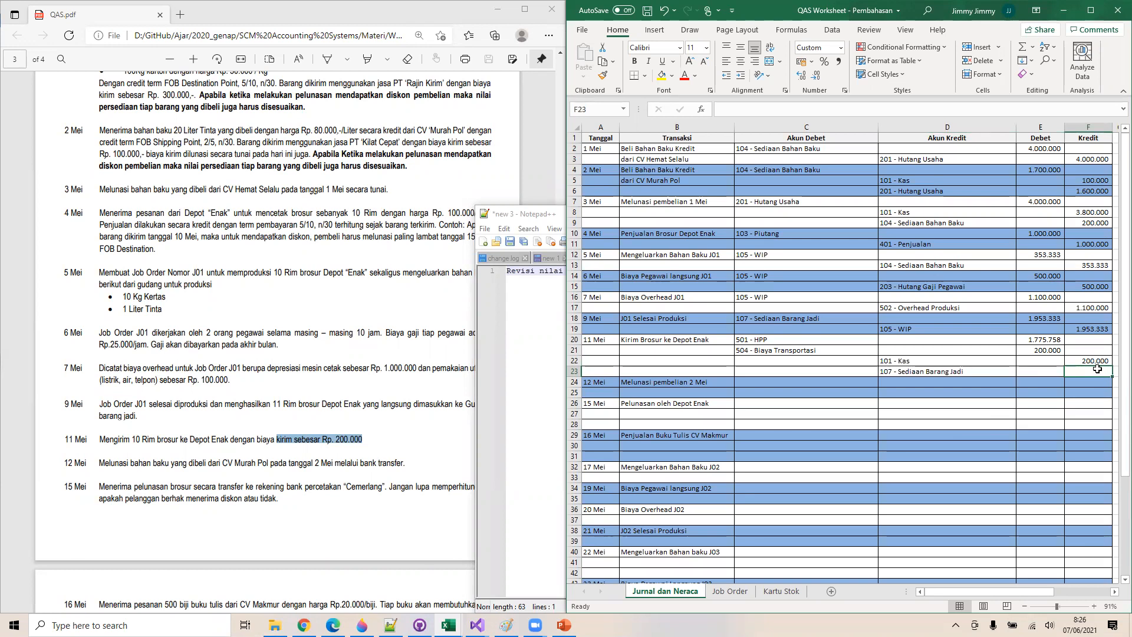
type("=")
key("Left")
key("Left")
key("Up")
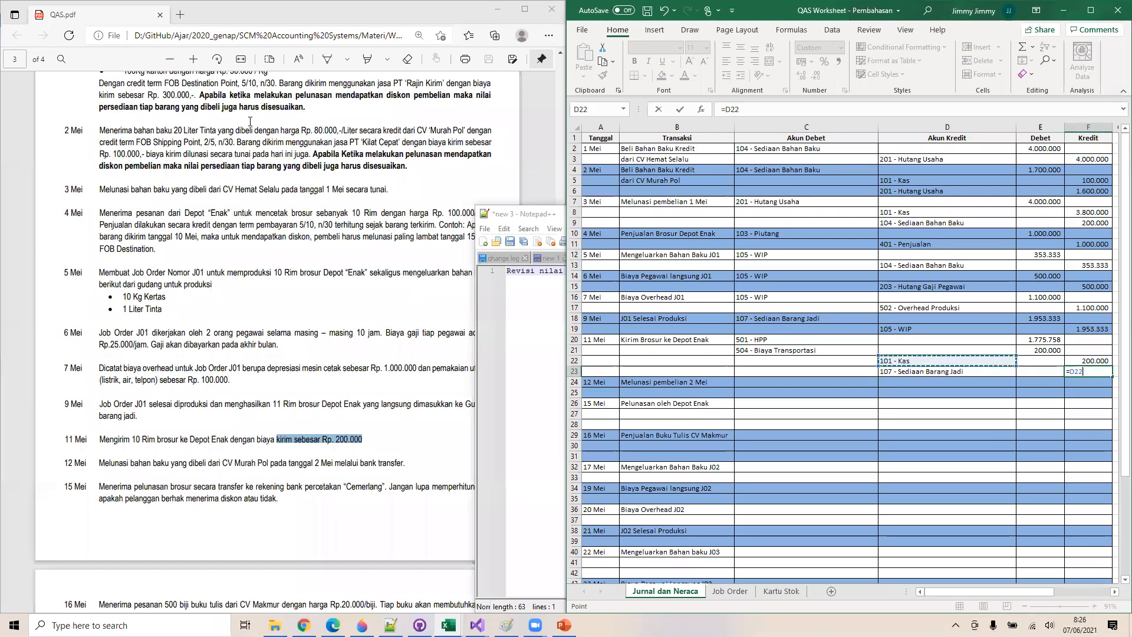
key("Right")
key("Up")
key("Up")
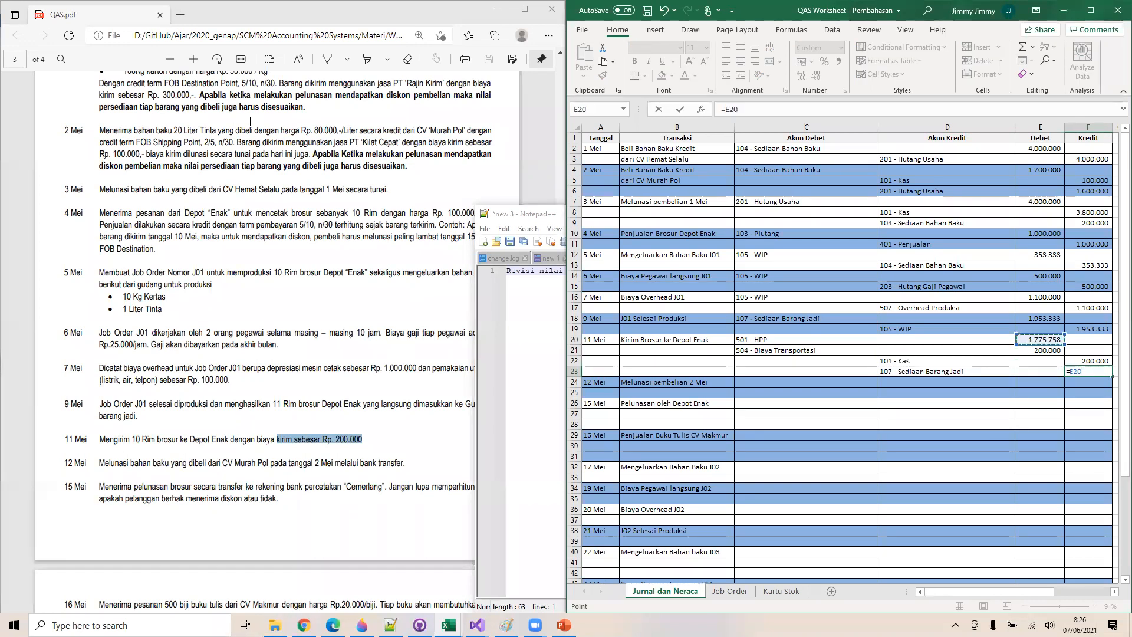
key("Return")
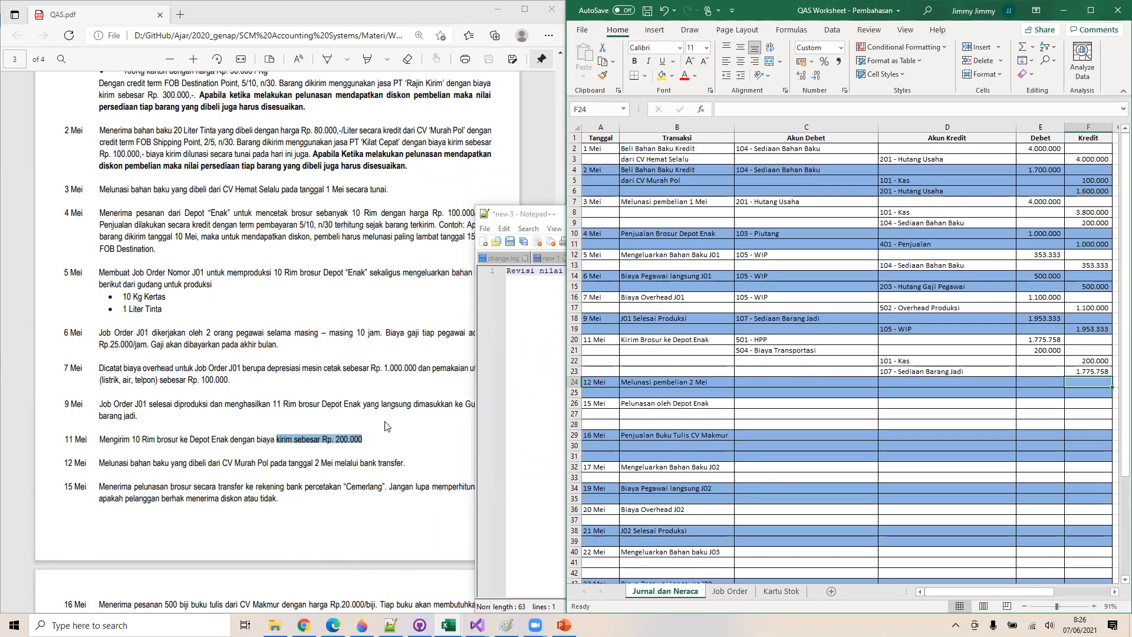
In QAS.pdf, examine the 12 Mei bank-transfer settlement and the discount terms of the 2 Mei purchase from CV Murah Pol
left_click(171, 500)
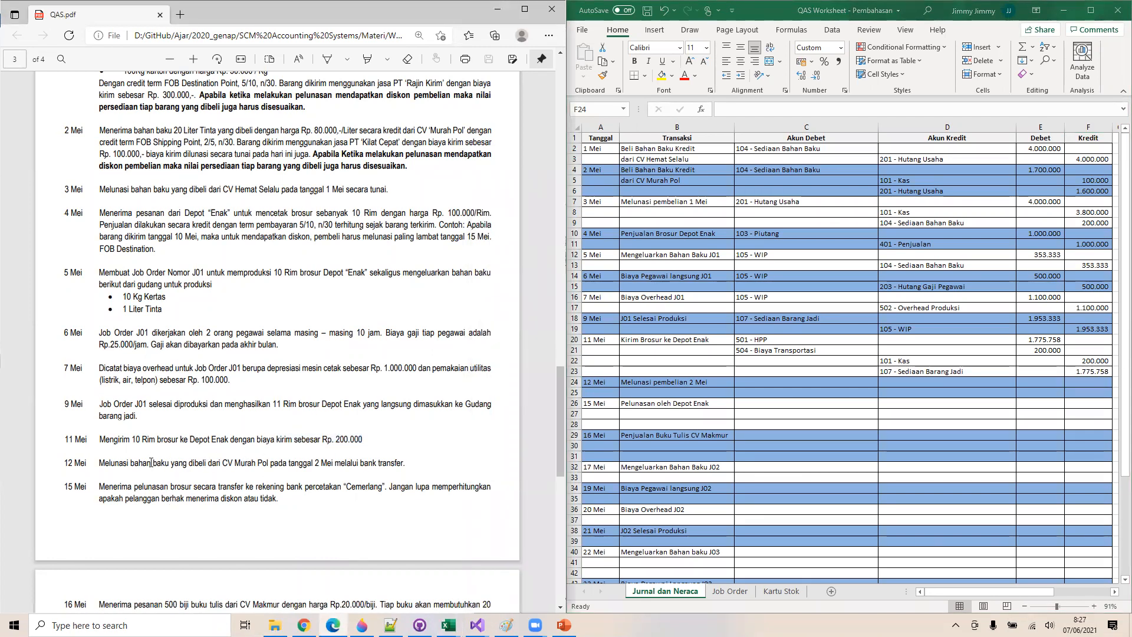
left_click_drag(148, 463, 313, 466)
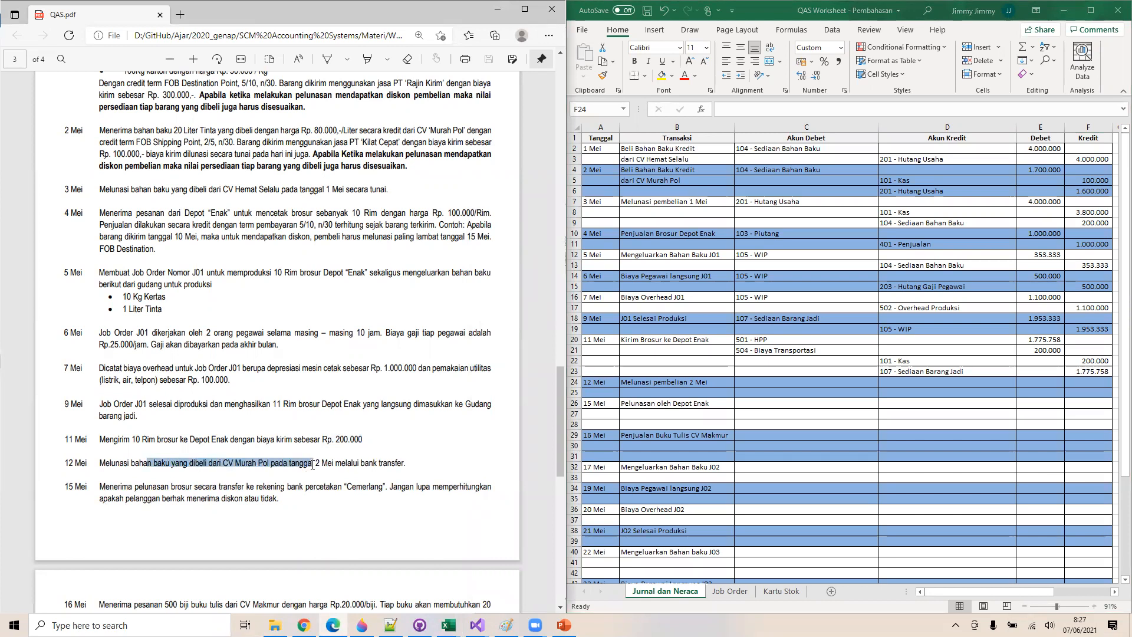
left_click_drag(317, 465, 412, 467)
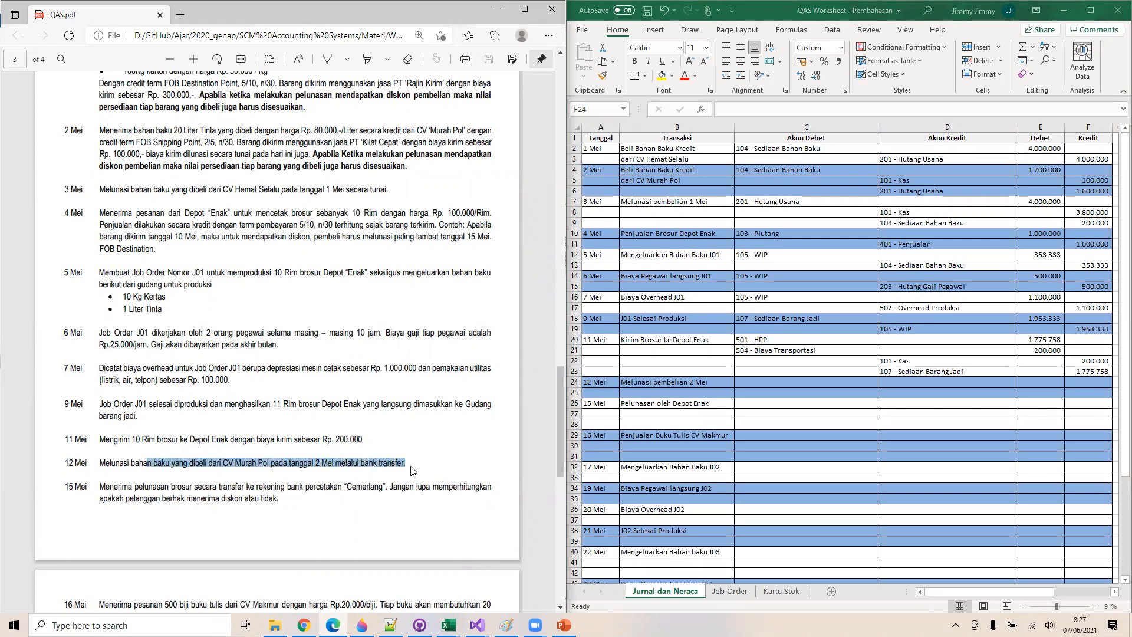
left_click(396, 467)
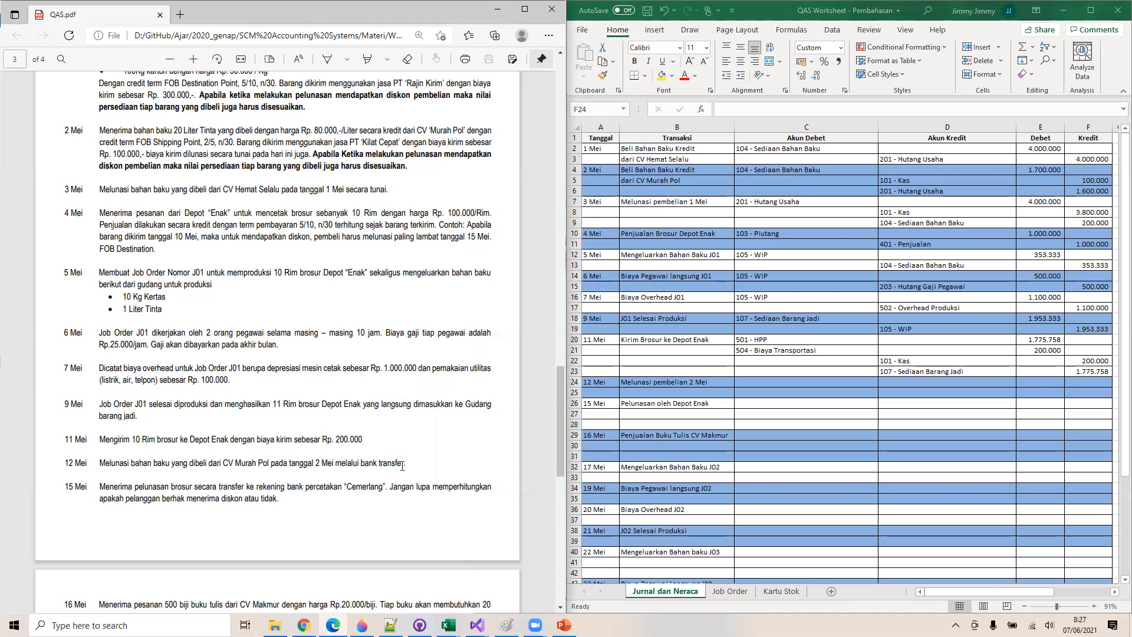
left_click_drag(403, 467, 312, 465)
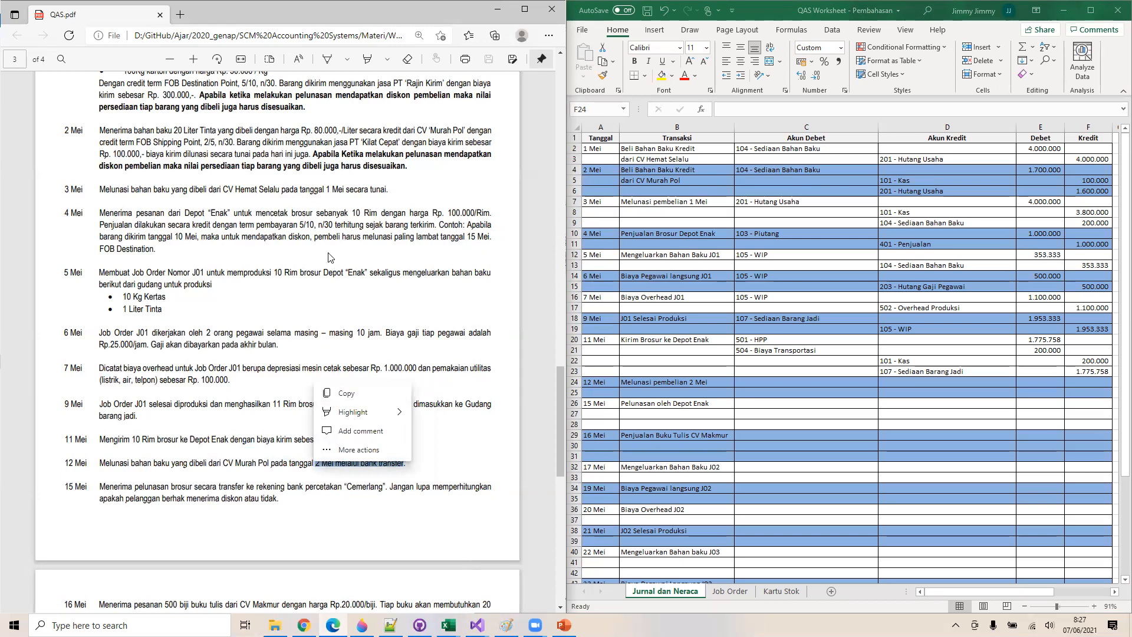
left_click(266, 172)
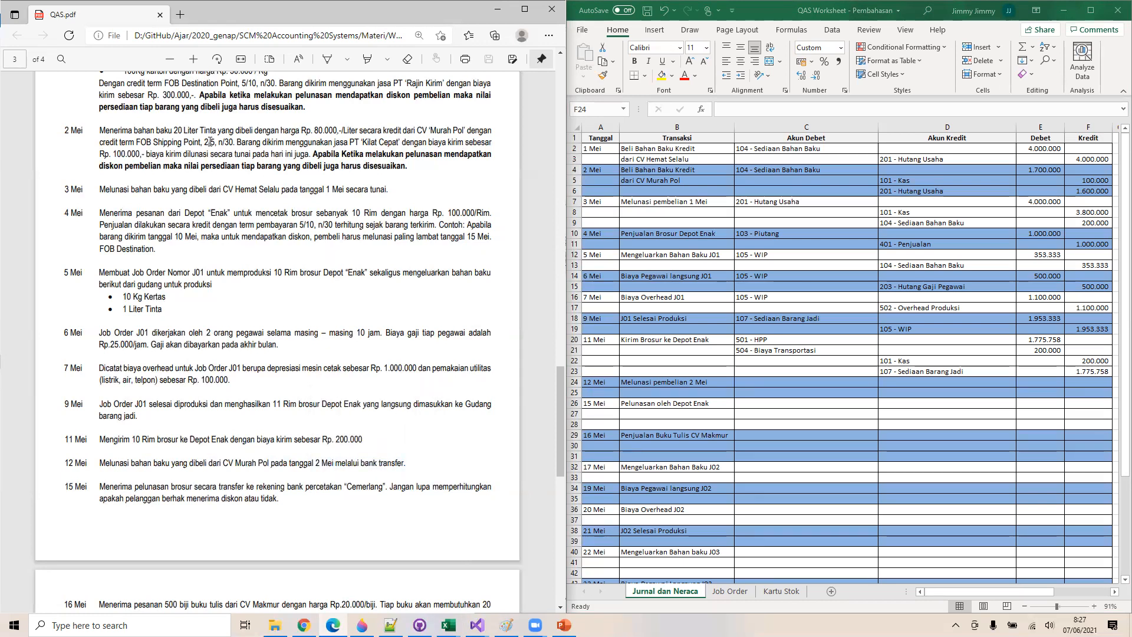
left_click_drag(203, 142, 216, 142)
left_click(237, 154)
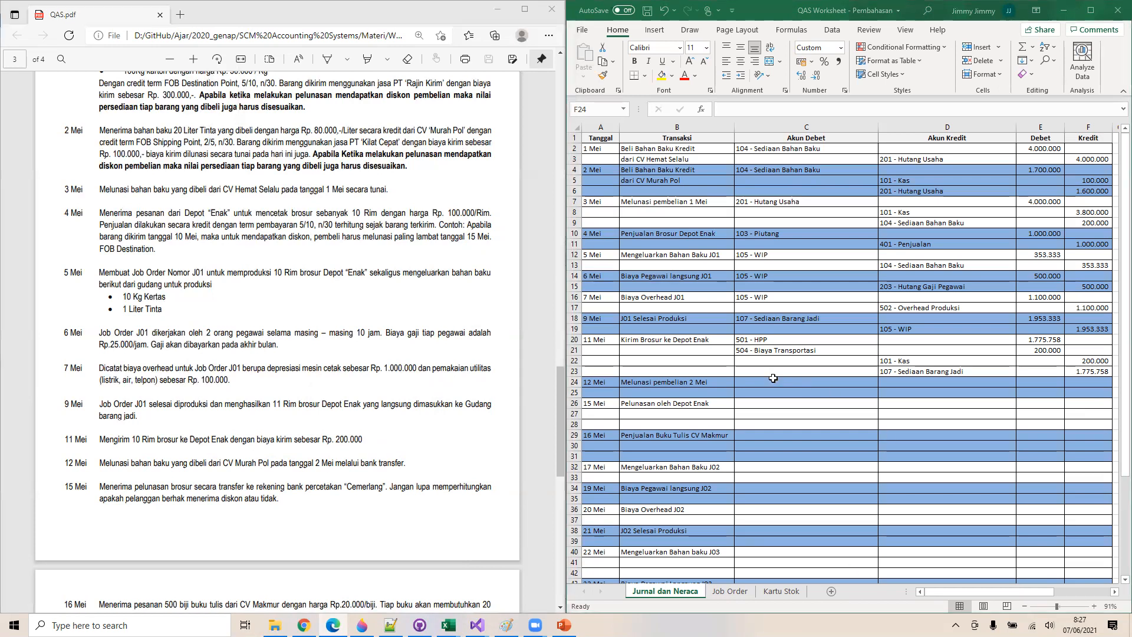
Set the debit account of the 12 Mei entry in C24 to 201 - Hutang Usaha
left_click(777, 380)
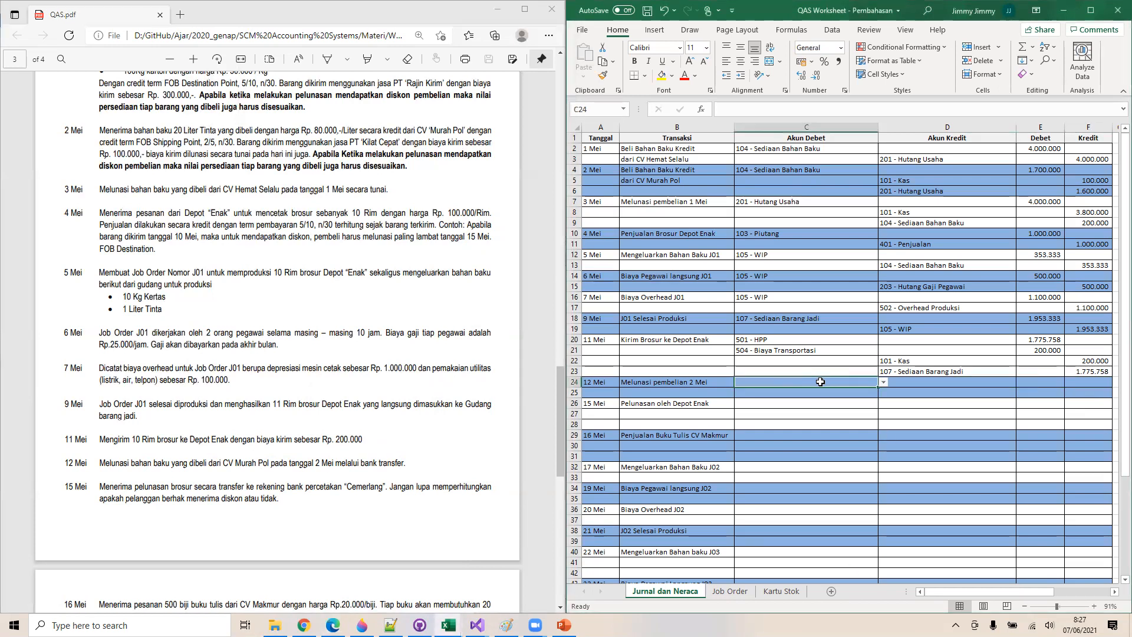
left_click(883, 381)
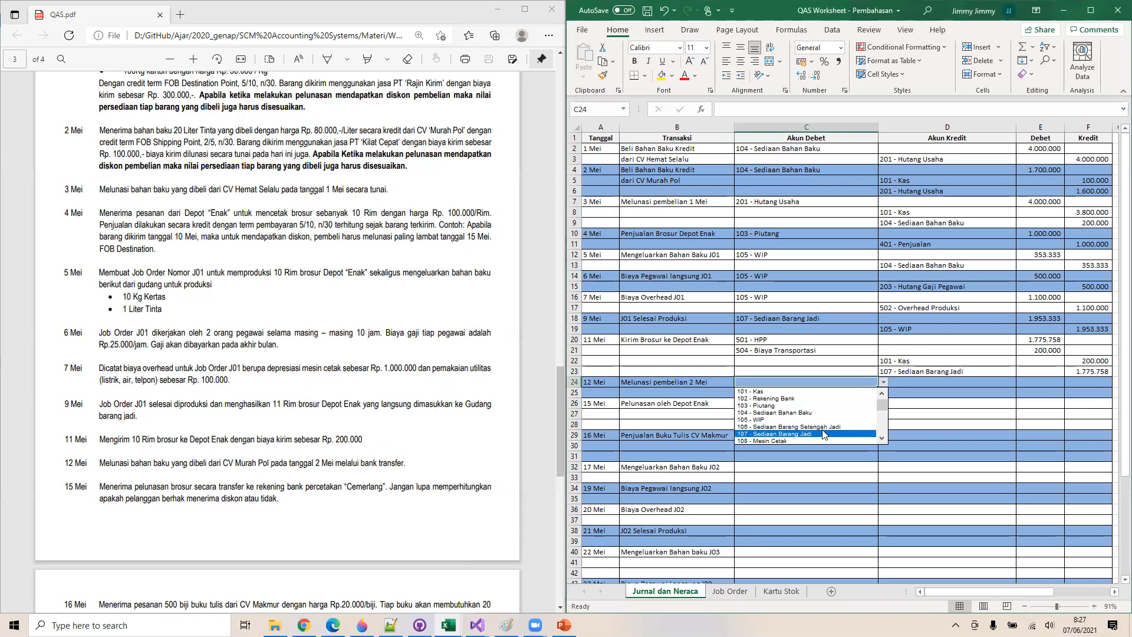
left_click(882, 438)
scroll(884, 439, "down", 2)
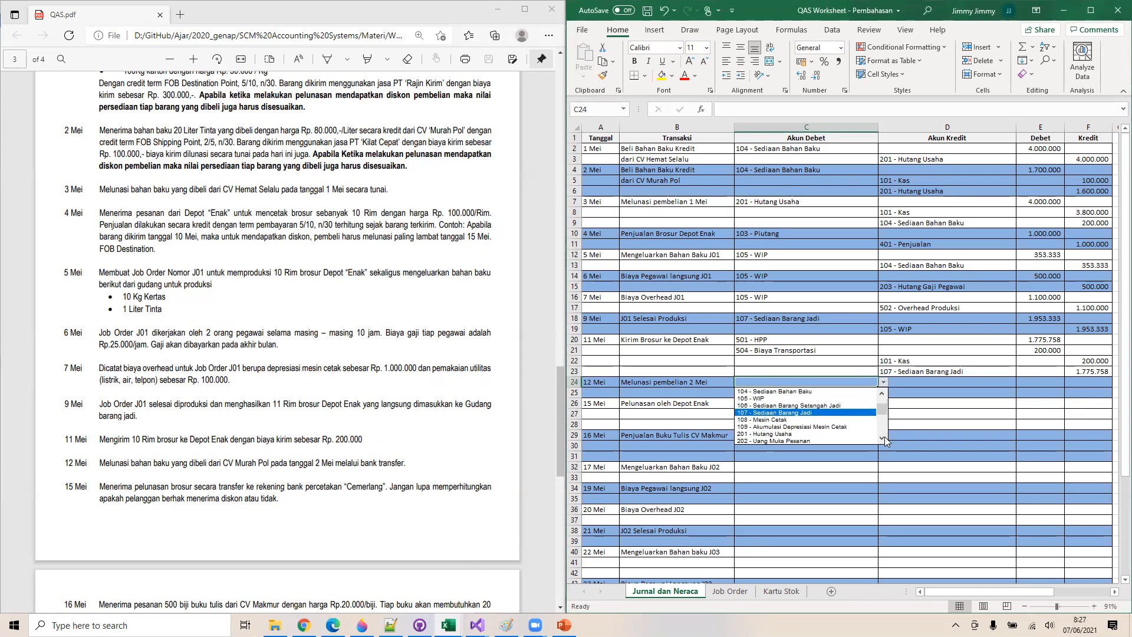
left_click(845, 432)
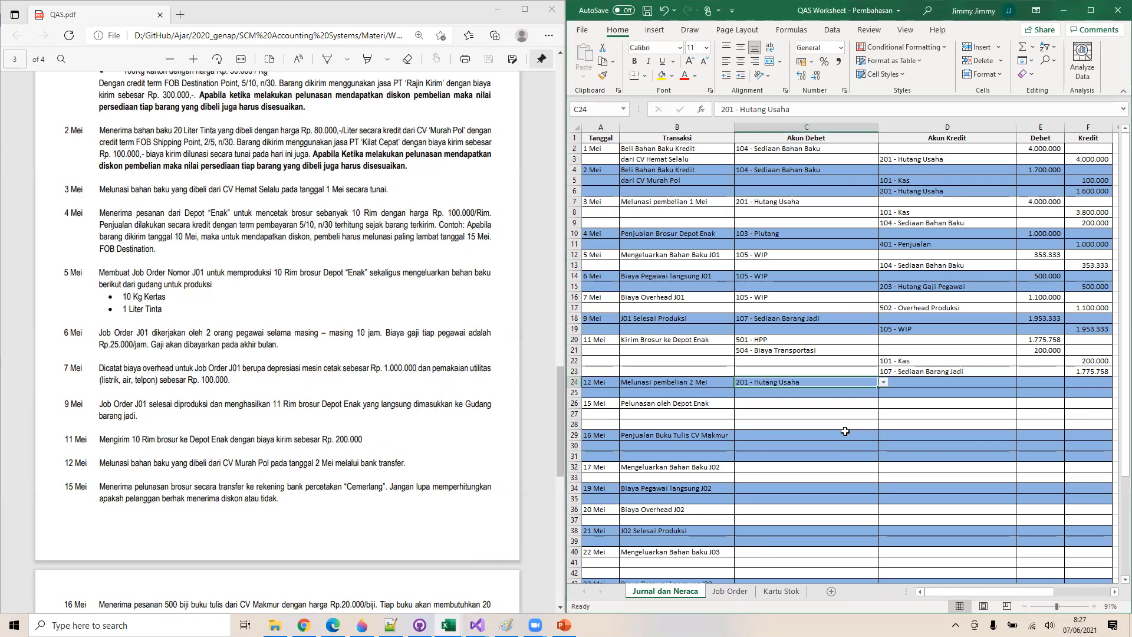
Link the 12 Mei debit amount in E24 to the 2 Mei Hutang Usaha credit with the formula =F6
left_click(1039, 386)
type("=")
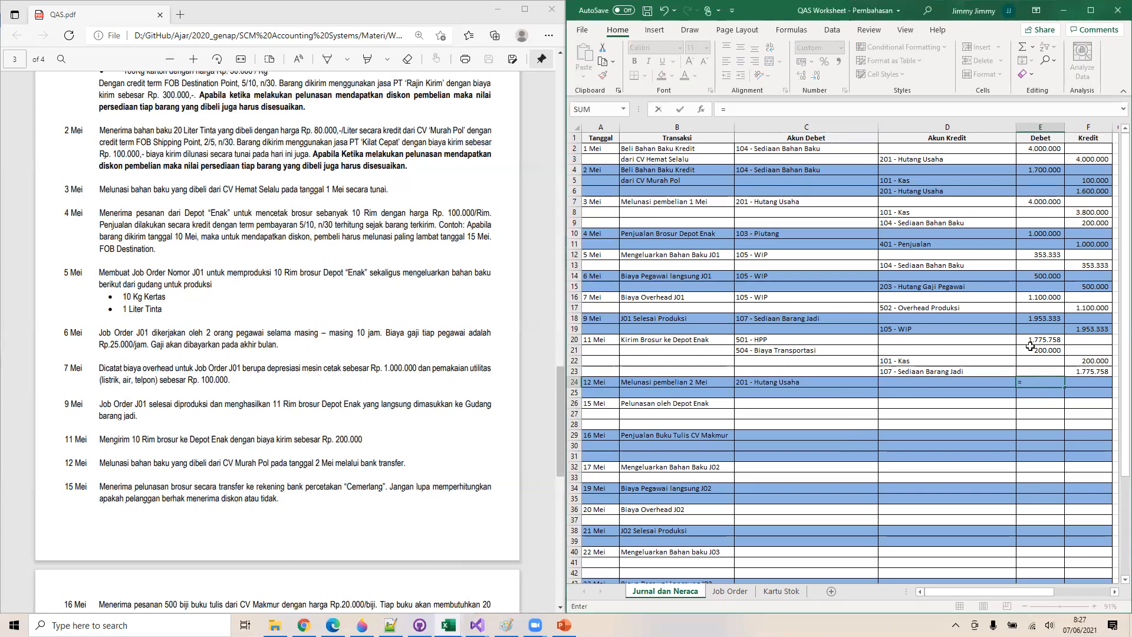
left_click(1086, 191)
key("Return")
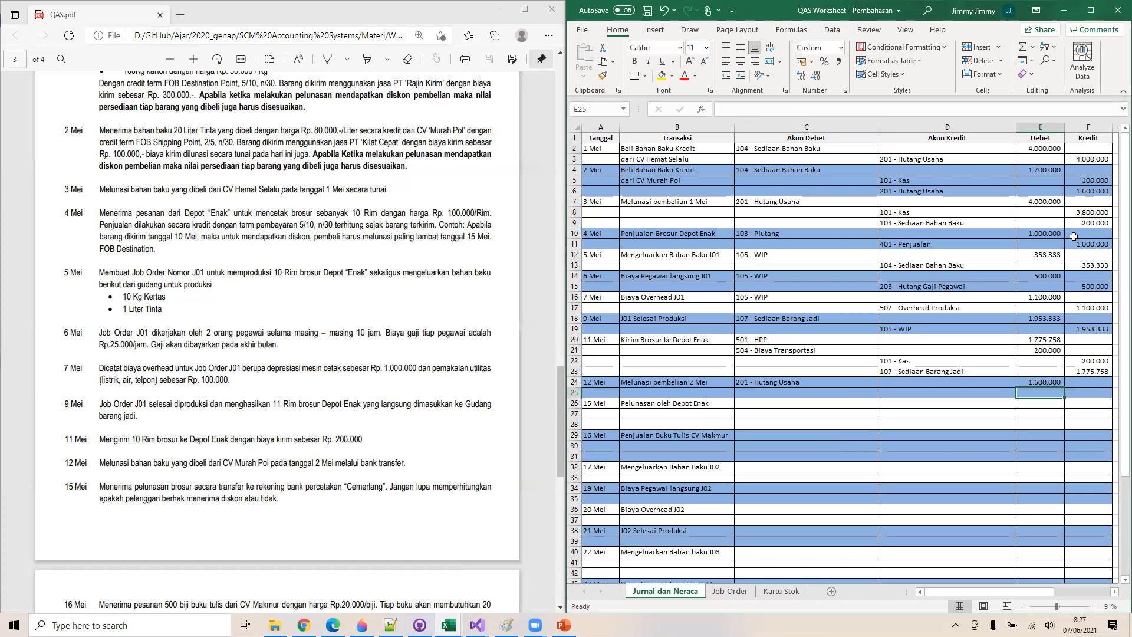
Set the credit account of the 12 Mei entry in D25 to 102 - Rekening Bank
left_click(901, 397)
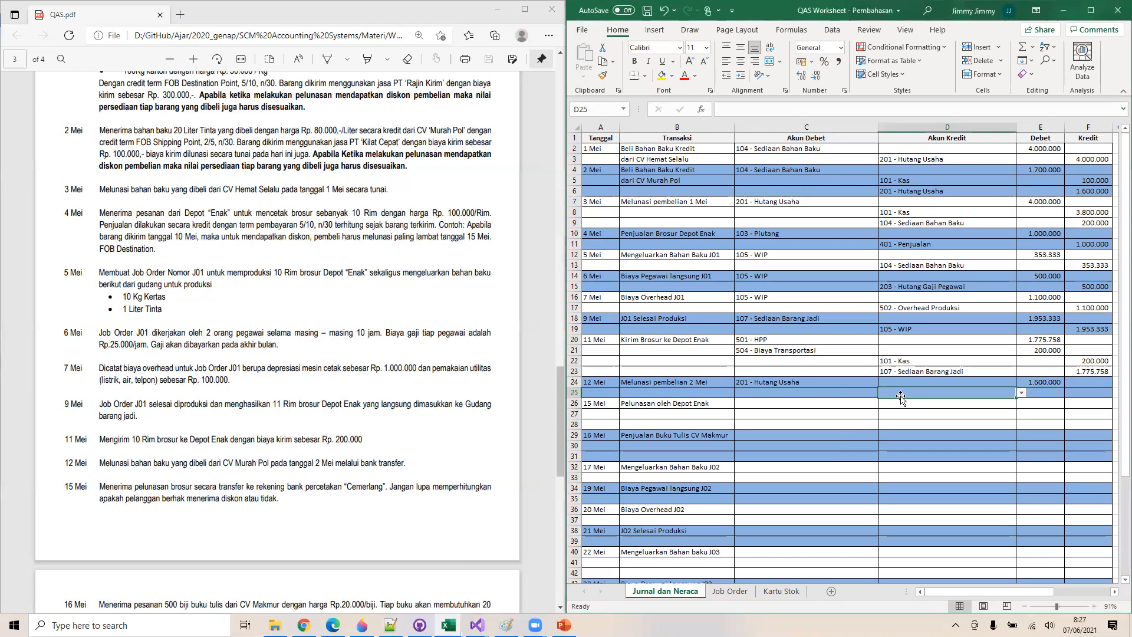
left_click(1021, 394)
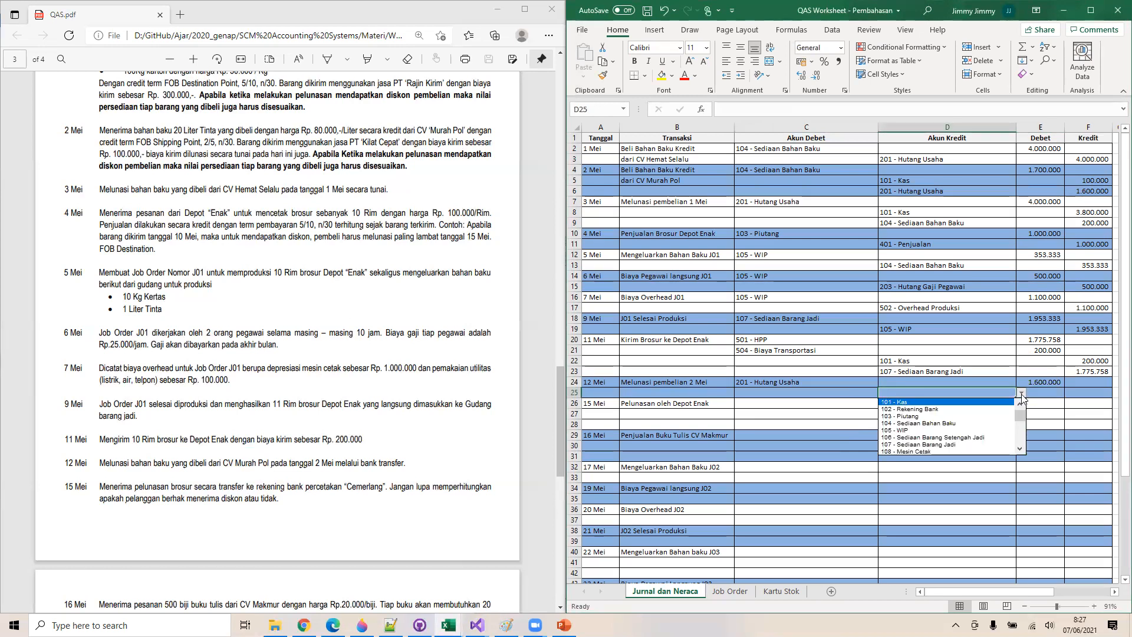
left_click(982, 409)
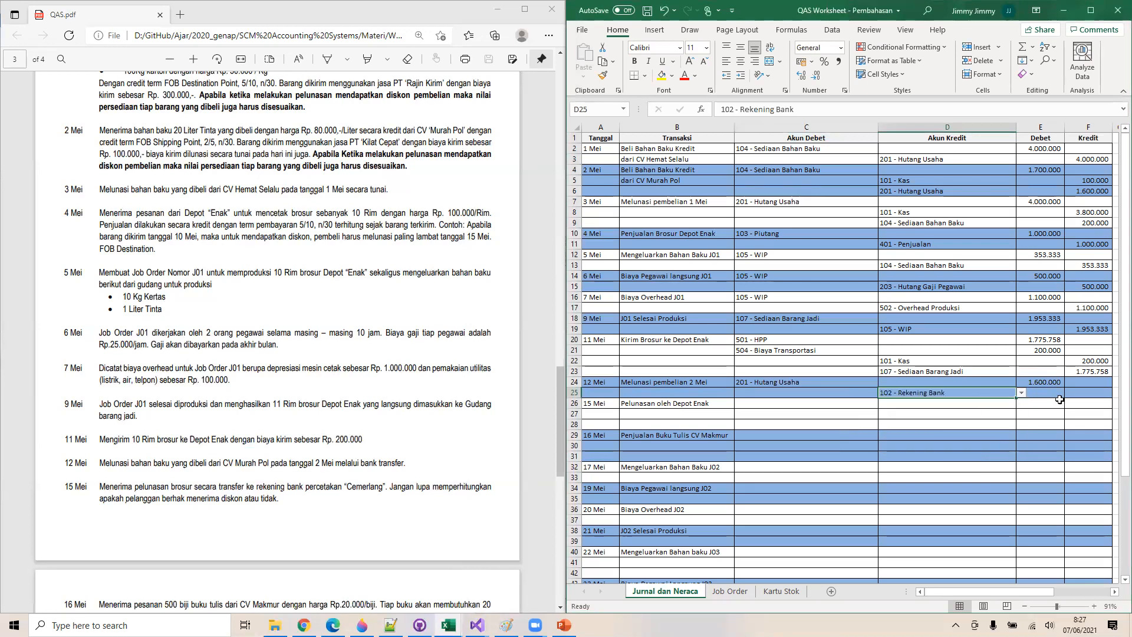
Link the Rekening Bank credit amount in F25 to the Hutang Usaha debit with the formula =E24
left_click(1082, 391)
type("=")
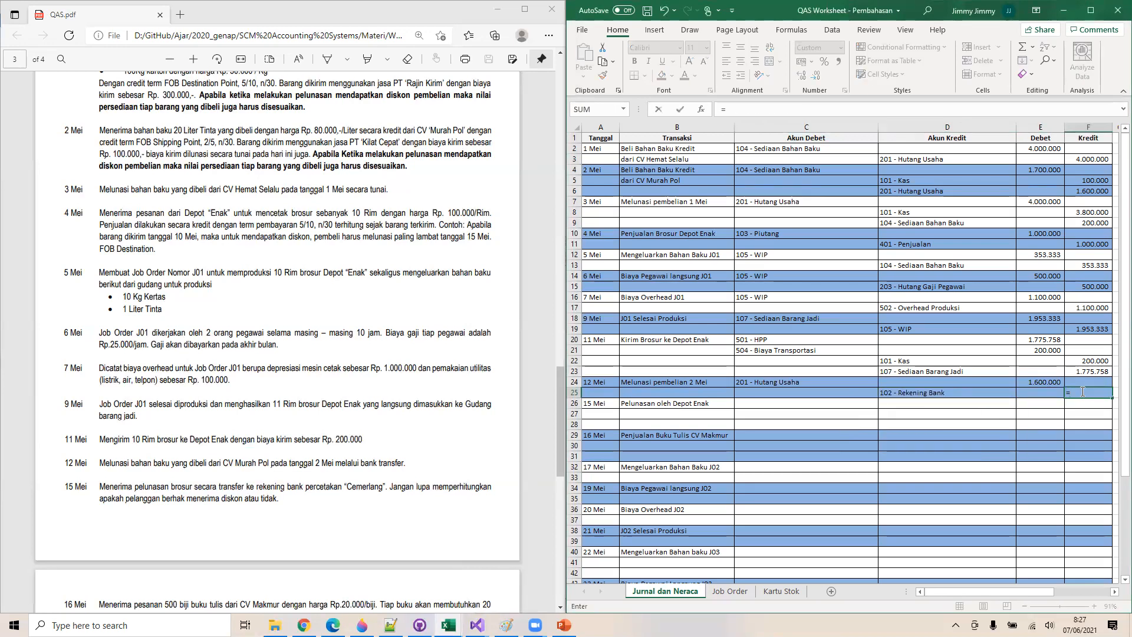
left_click(1043, 382)
key("Return")
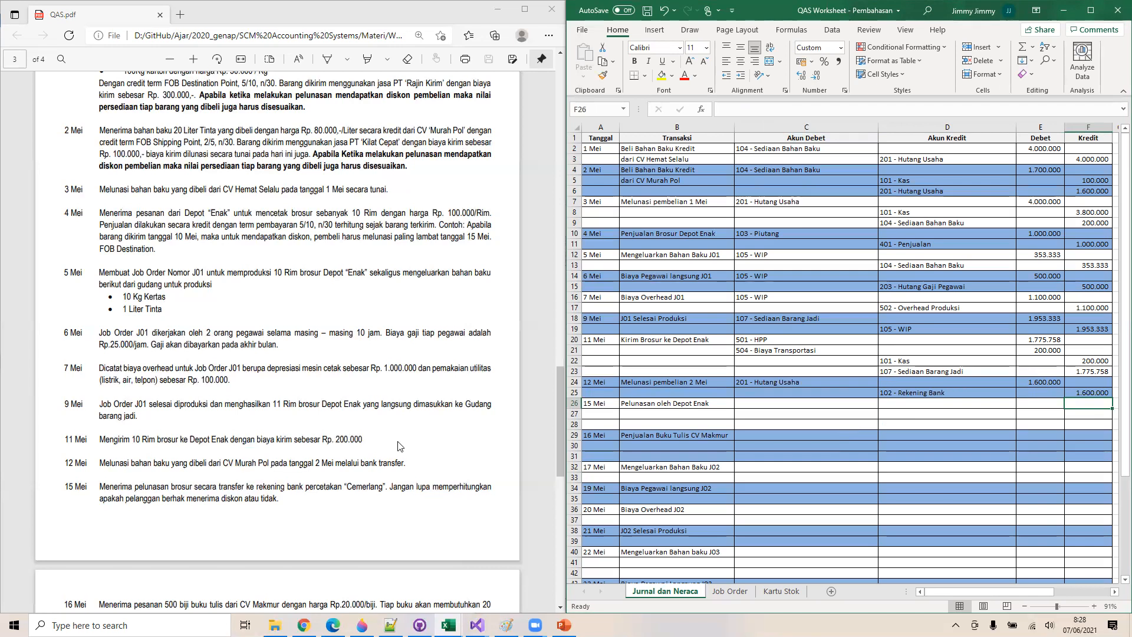
Read the 15 Mei settlement in QAS.pdf and set its first debit account in C26 to 102 - Rekening Bank
scroll(238, 513, "down", 1)
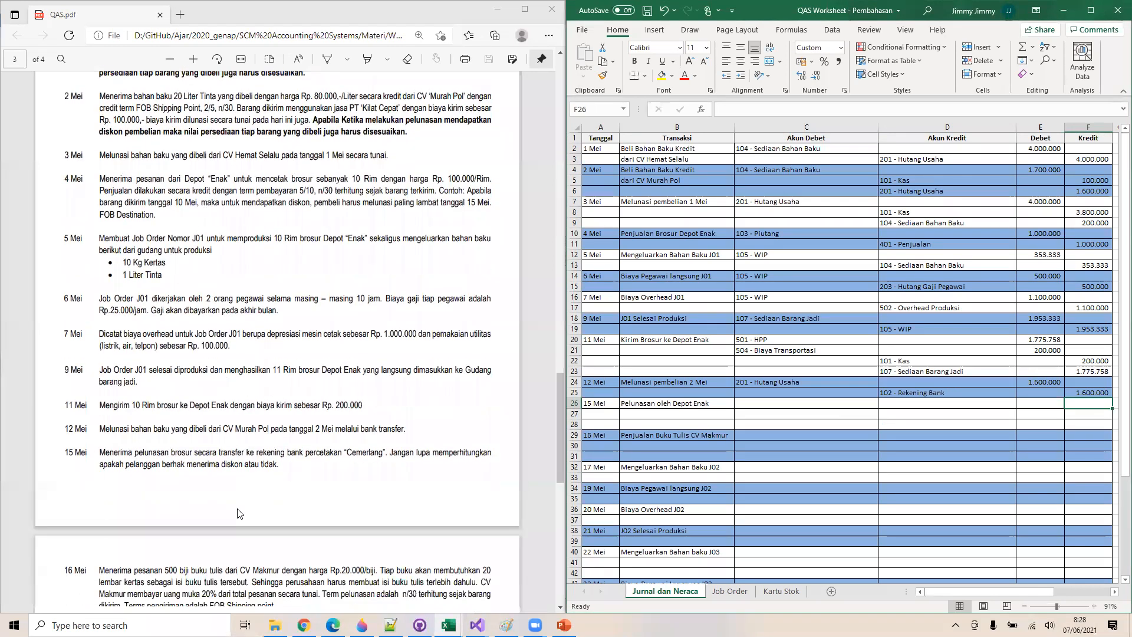
scroll(238, 513, "down", 1)
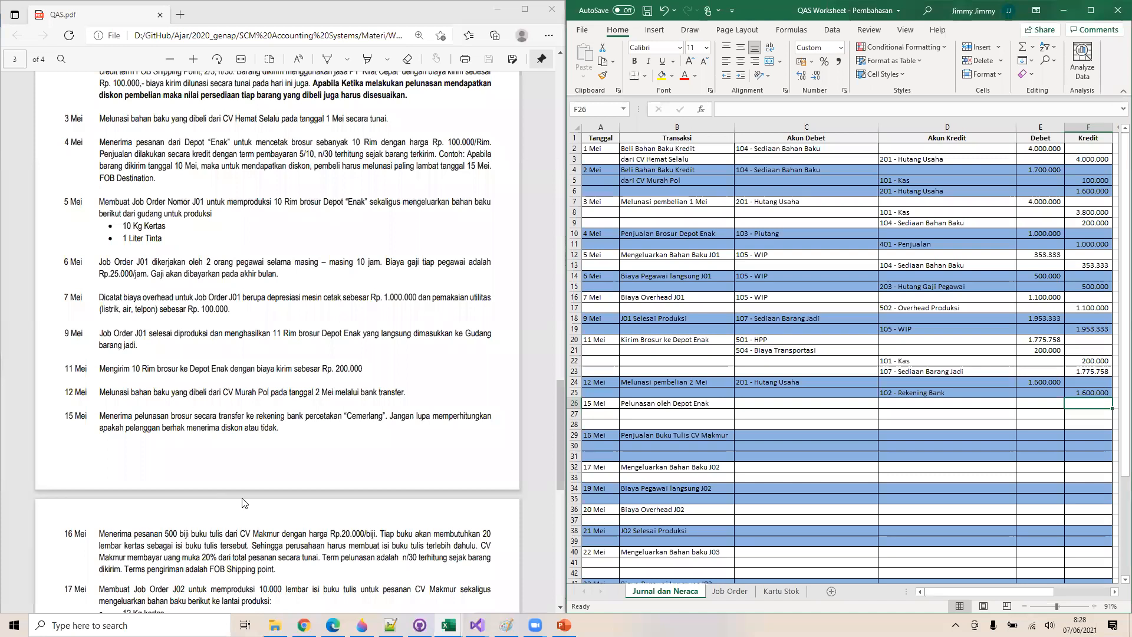
left_click_drag(157, 417, 284, 439)
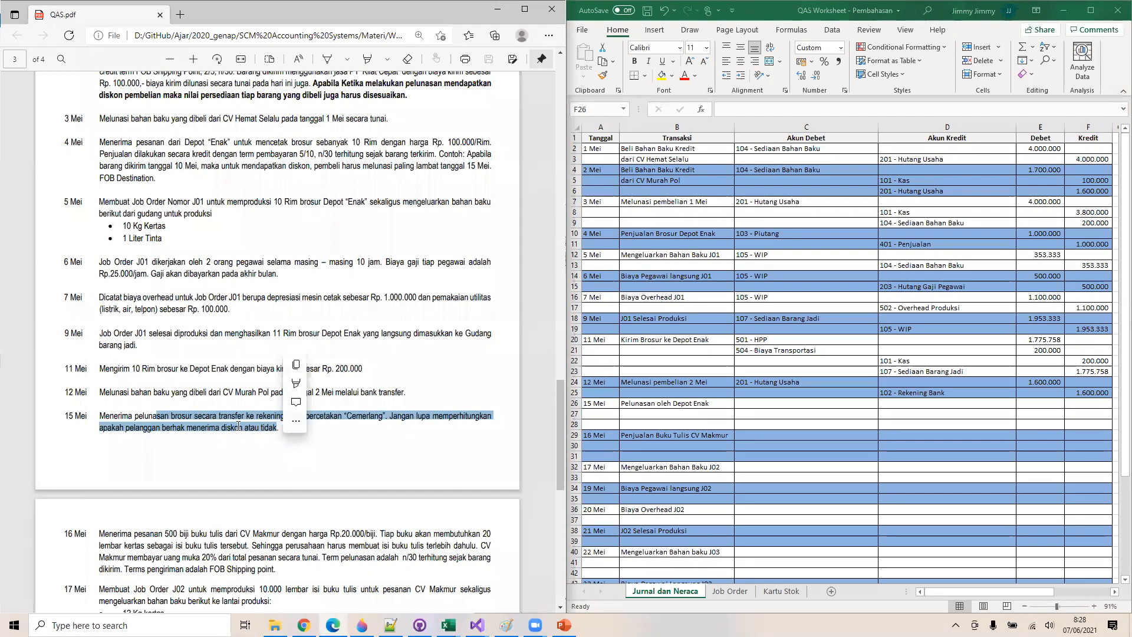
left_click(286, 431)
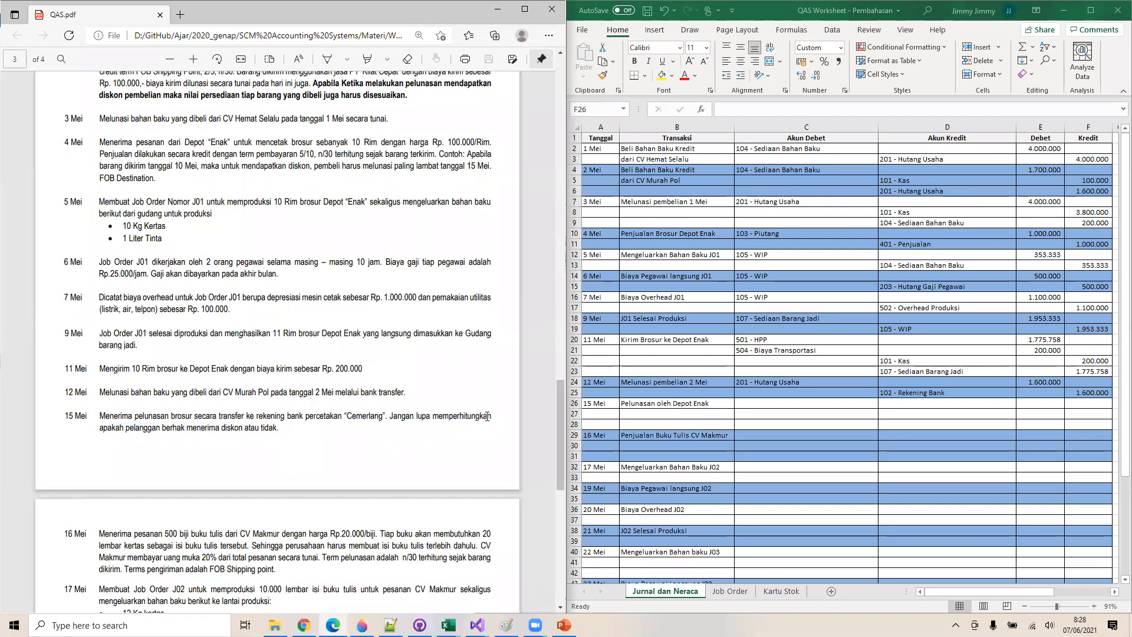
left_click_drag(87, 416, 58, 416)
left_click(826, 405)
double_click(826, 404)
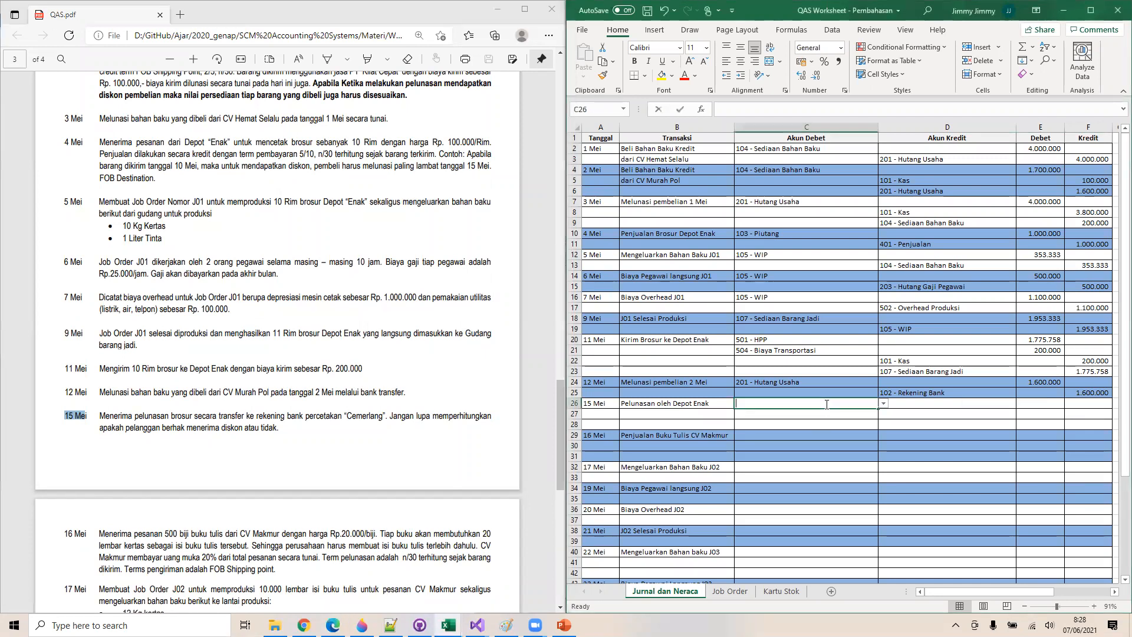
left_click(883, 405)
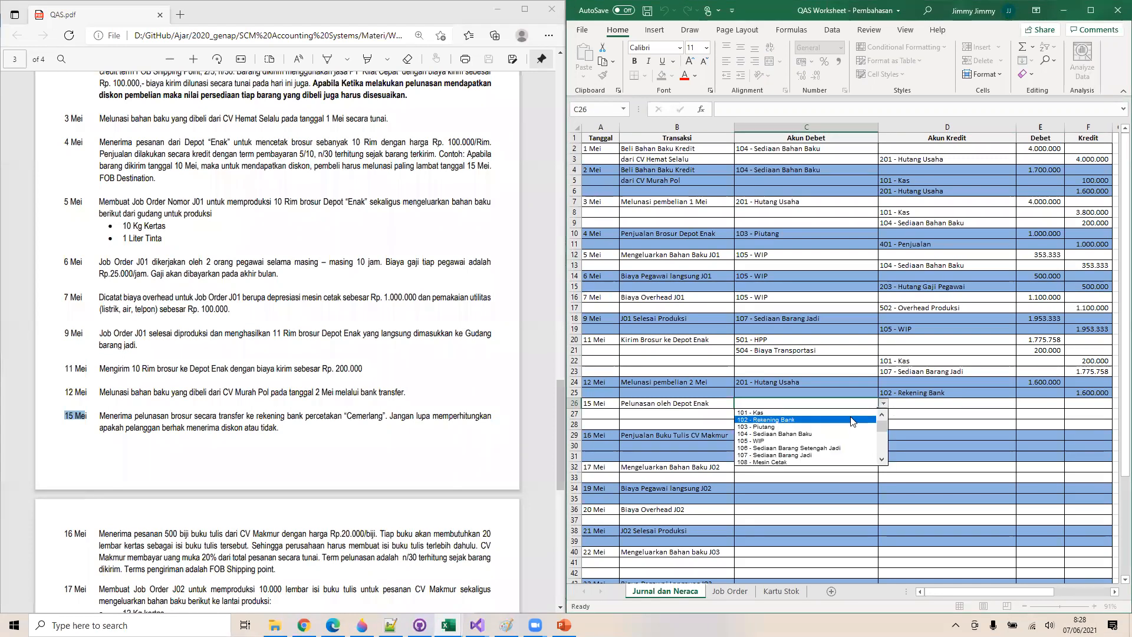
left_click(850, 417)
Calculate the discounted Rekening Bank debit in E26 from the 4 Mei receivable with the formula =E10*0,95
left_click(1033, 406)
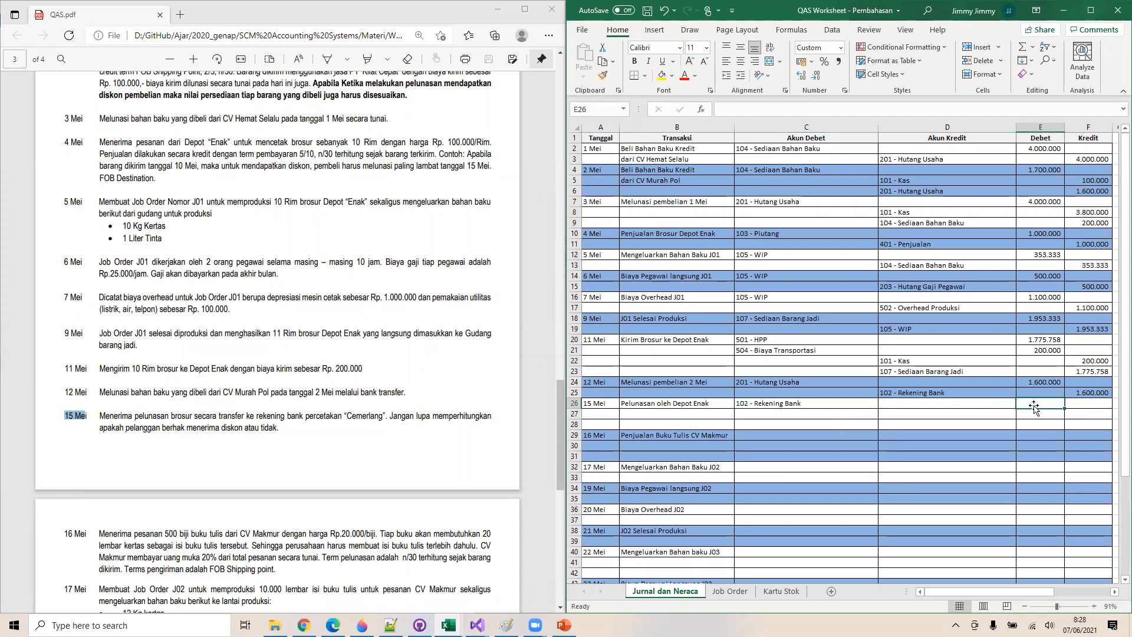
type("=")
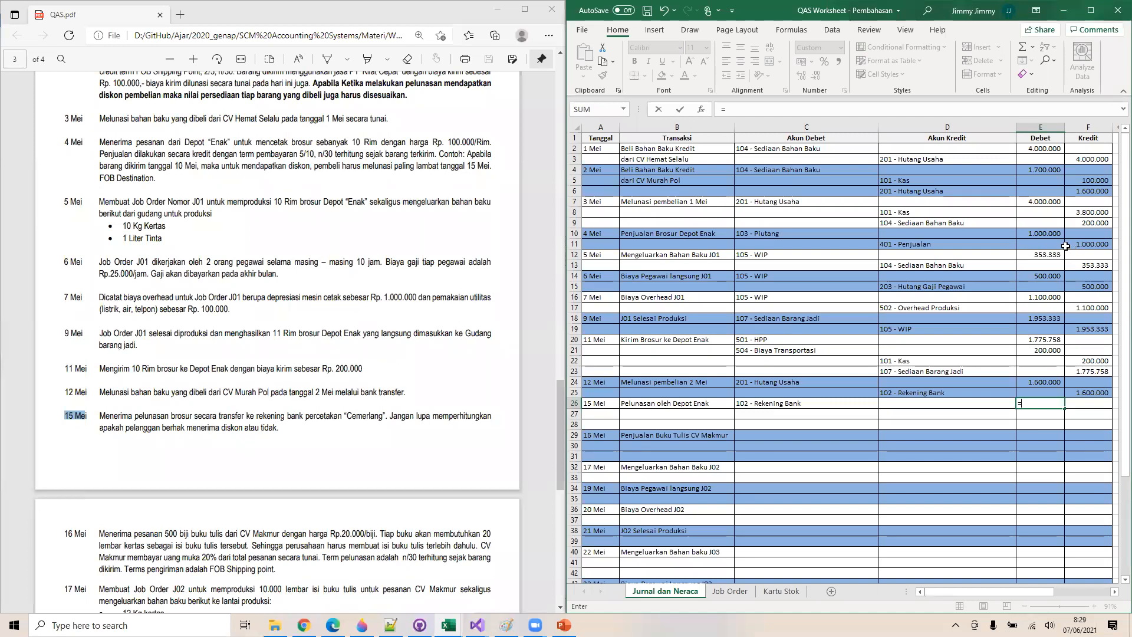
left_click(1036, 232)
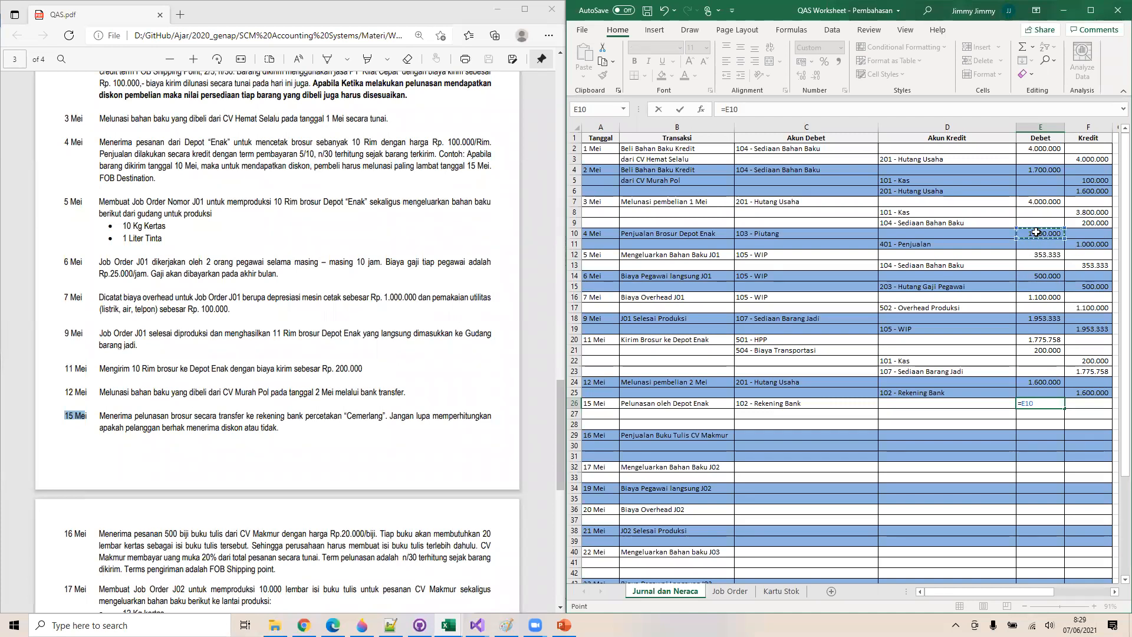
left_click(794, 106)
type("*(0.95")
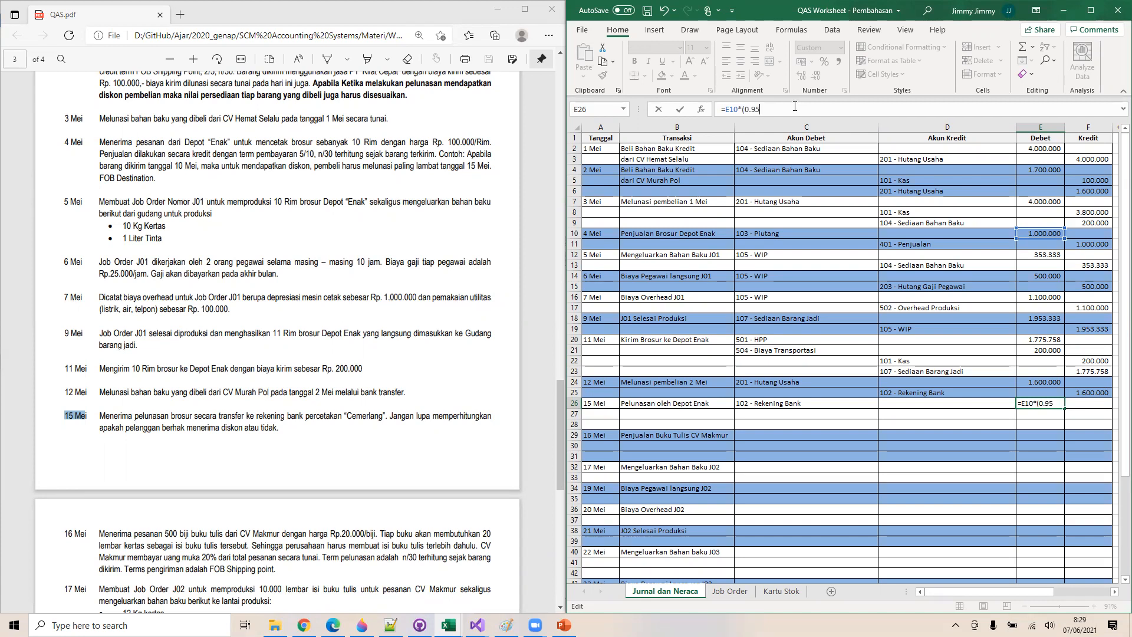
key("BackSpace")
key("BackSpace")
key("BackSpace")
key("BackSpace")
key("BackSpace")
type("0")
type(",95")
key("Return")
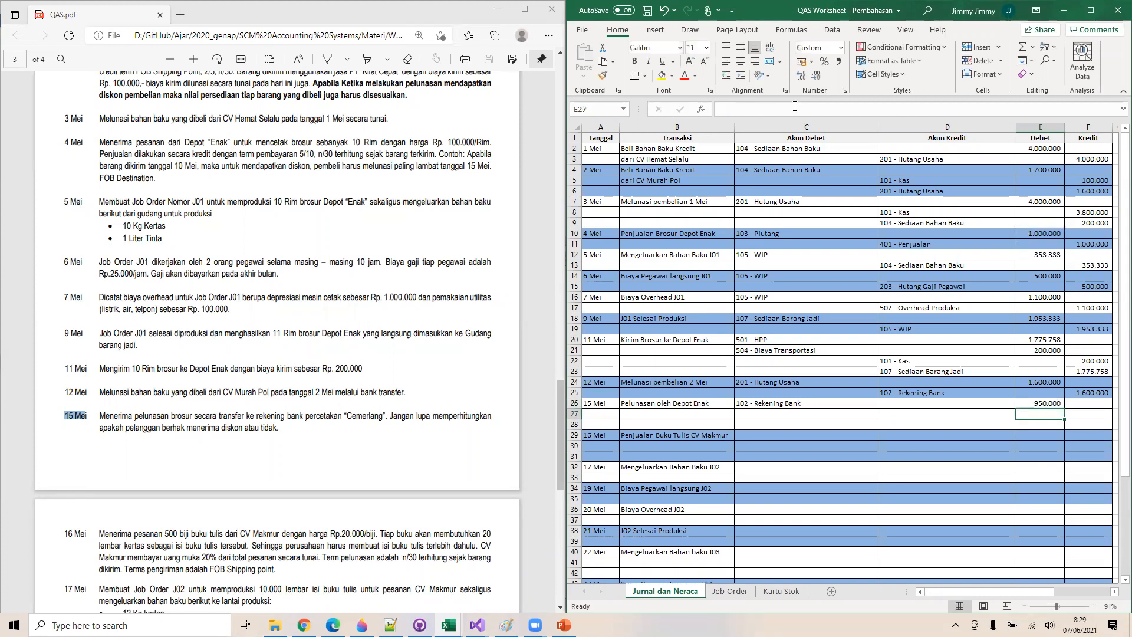
Review the 4 Mei payment terms in QAS.pdf and set the 15 Mei credit account in D28 to 103 - Piutang
key("Up")
key("Left")
key("Left")
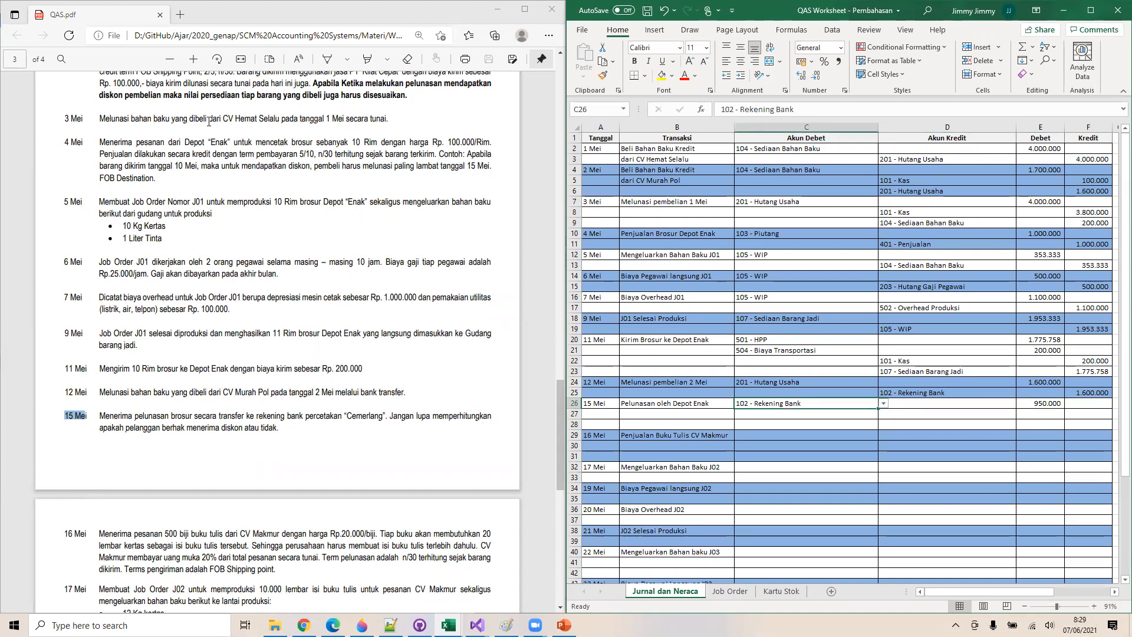
key("Right")
key("Down")
left_click_drag(219, 142, 258, 201)
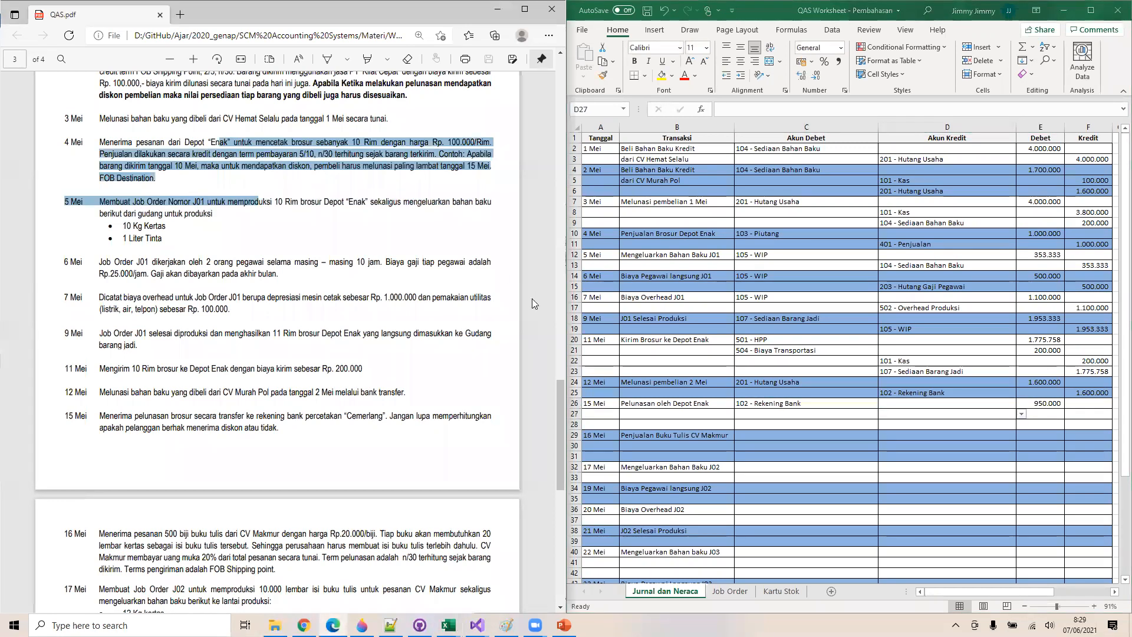
left_click_drag(532, 298, 532, 300)
left_click(914, 414)
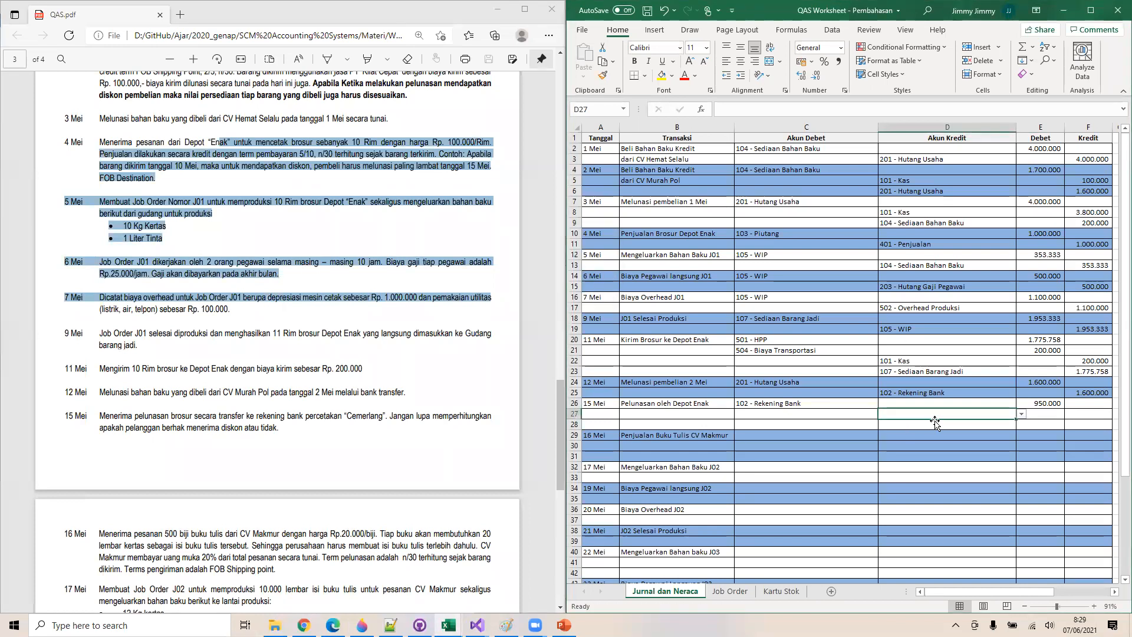
left_click(1004, 425)
left_click(1021, 424)
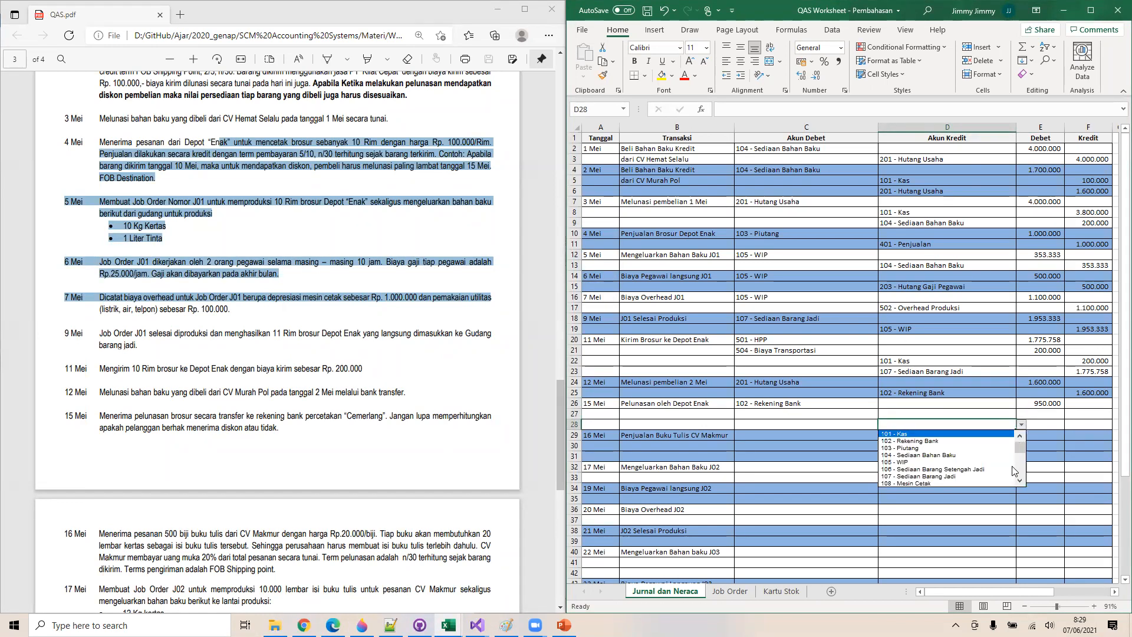
left_click(978, 447)
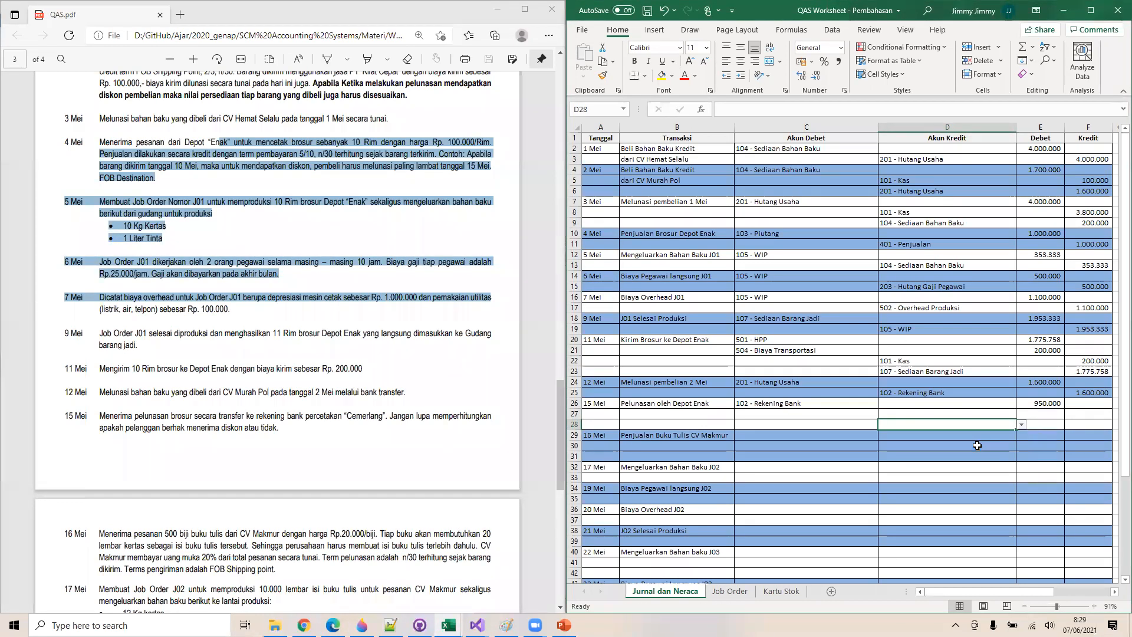
Link the Piutang credit amount in F28 to the 4 Mei receivable with the formula =E10
left_click(1088, 424)
type("=")
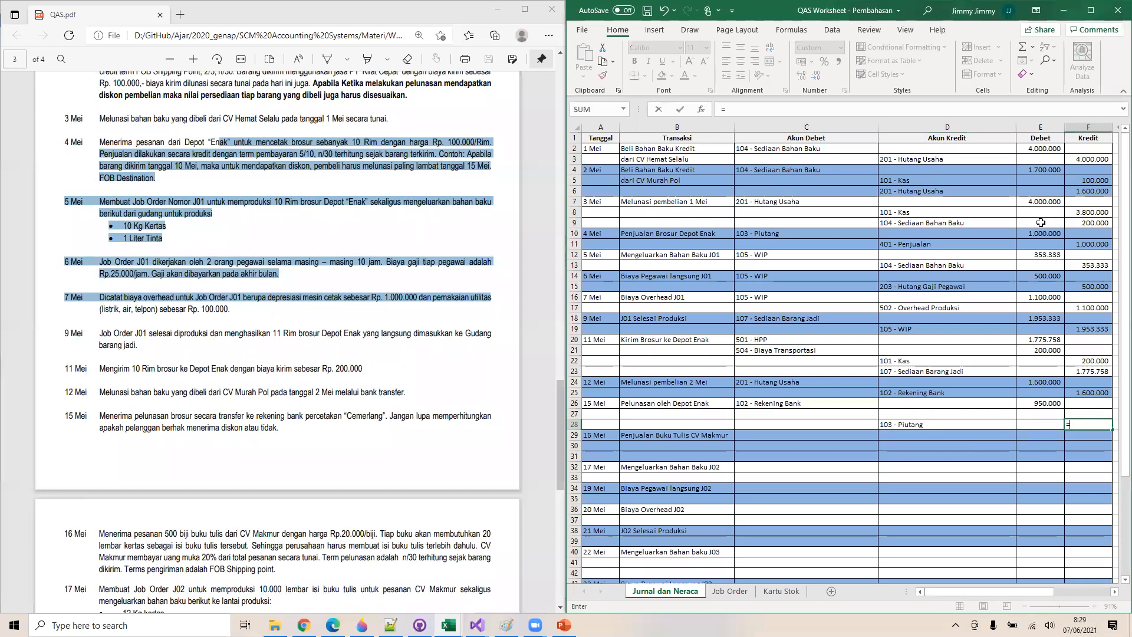
left_click(1032, 236)
key("Return")
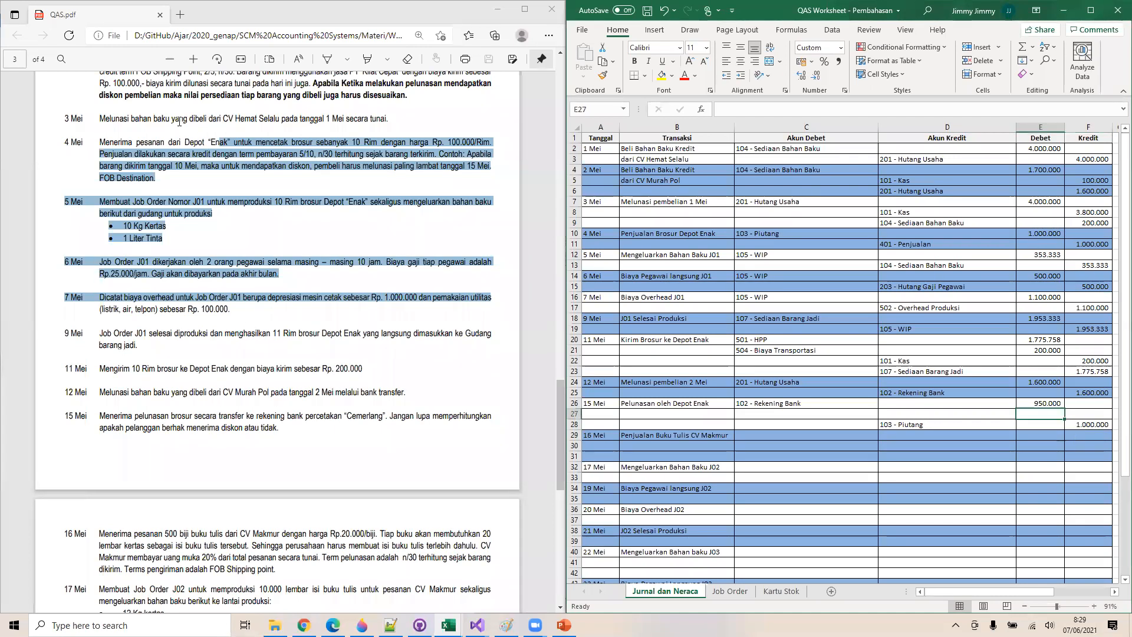
Set the second debit account of the 15 Mei entry in C27 to 402 - Diskon Penjualan
left_click(870, 414)
left_click(883, 414)
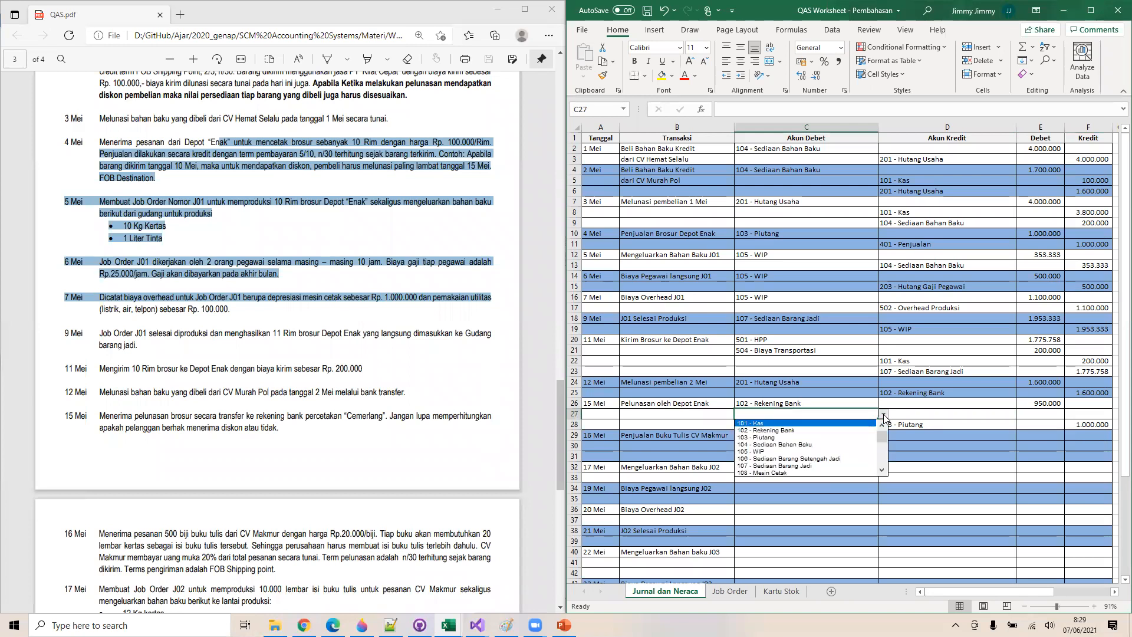
left_click_drag(880, 471, 881, 475)
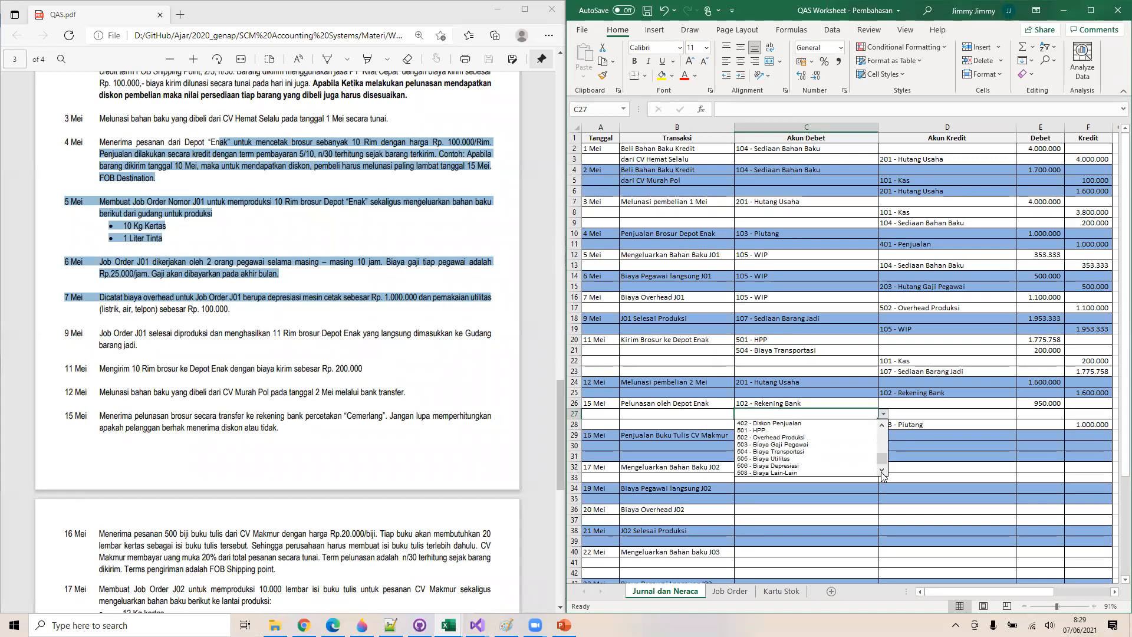
left_click(807, 423)
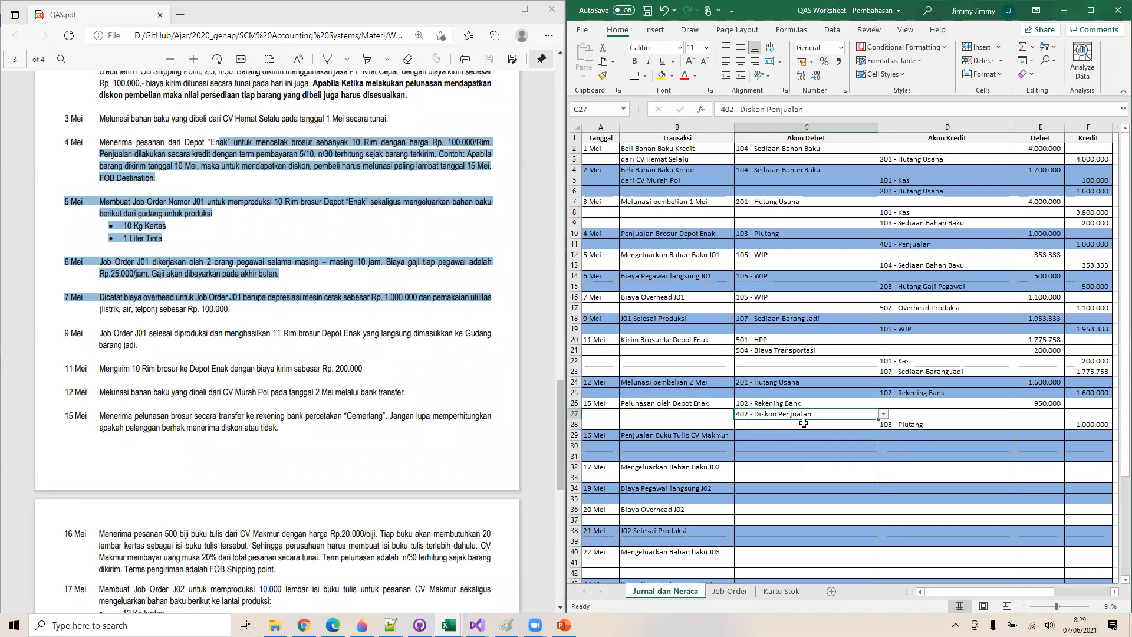
Calculate the Diskon Penjualan debit in E27 as 5% of the 4 Mei receivable with the formula =0,05*E10
left_click(1055, 413)
type("=")
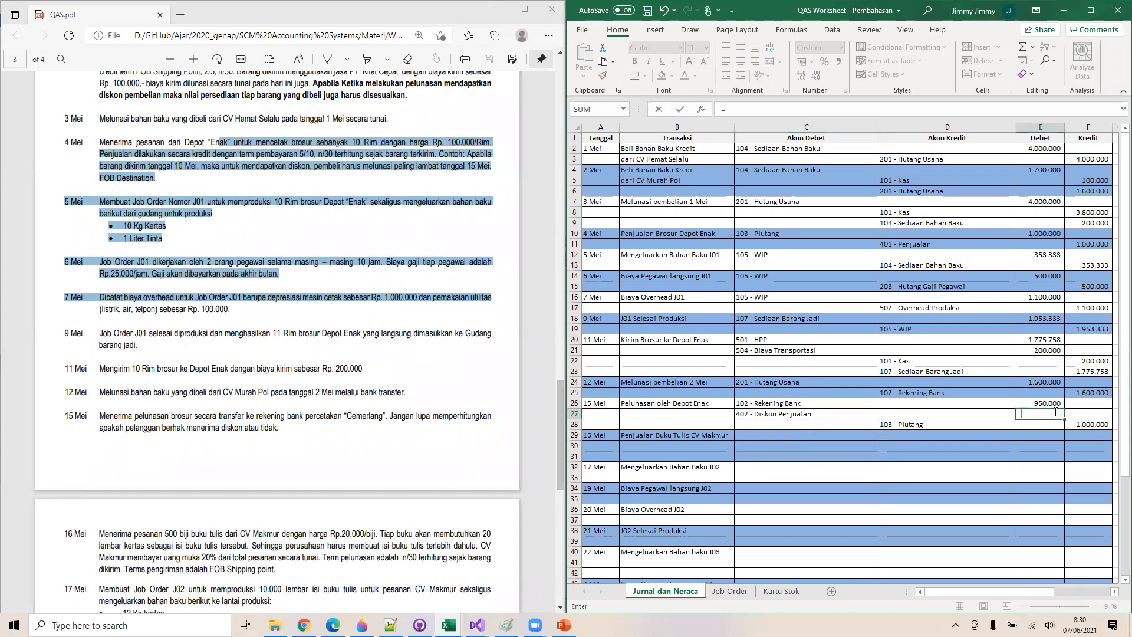
type("0,05*")
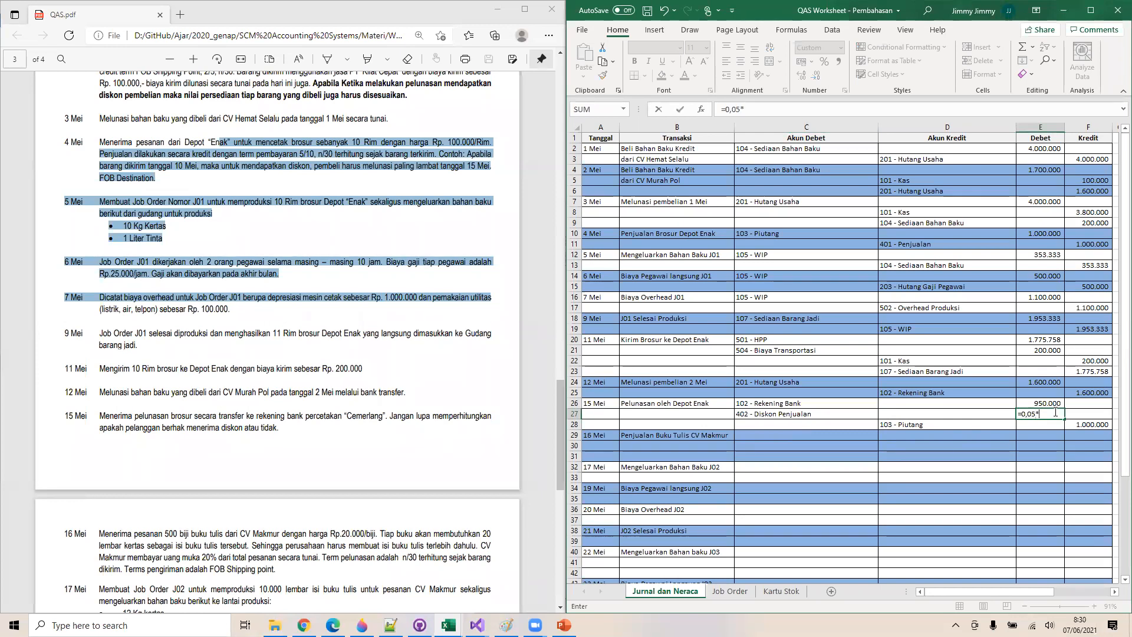
left_click(1049, 235)
key("Return")
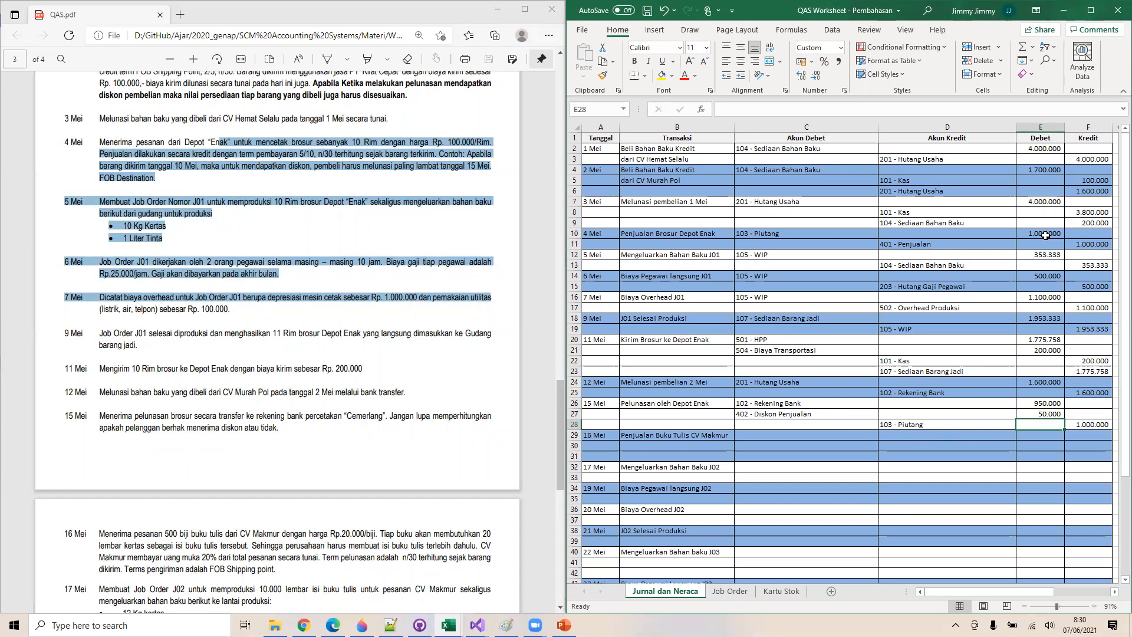
Bring up the 16 Mei transaction in QAS.pdf and set its first debit account in C29 to 101 - Kas
scroll(821, 413, "down", 2)
scroll(351, 470, "down", 8)
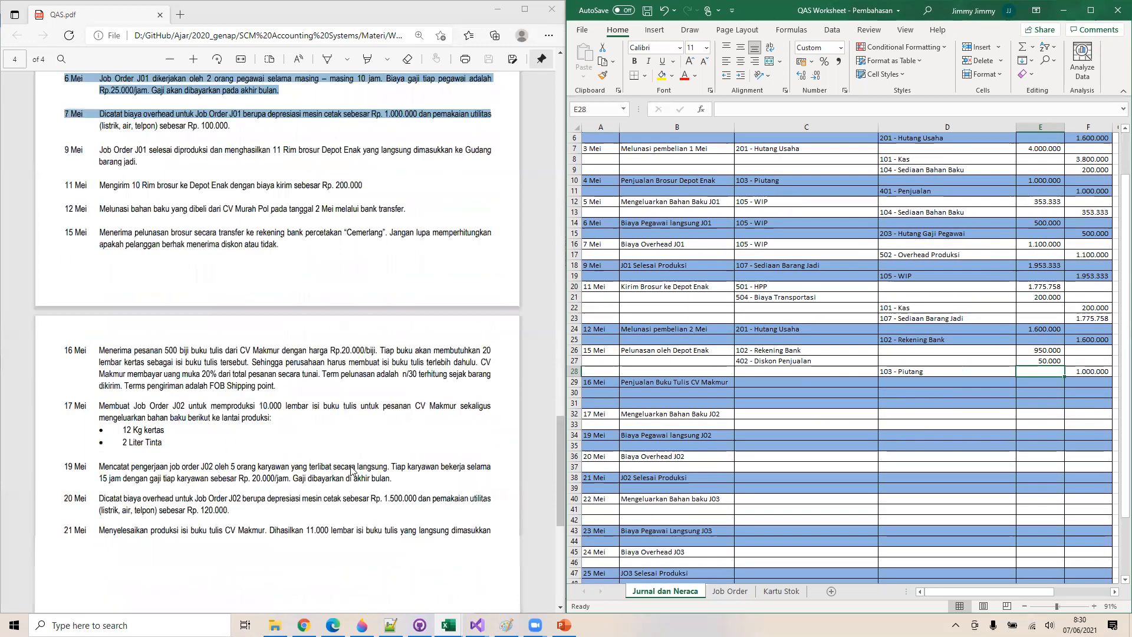
scroll(353, 471, "up", 3)
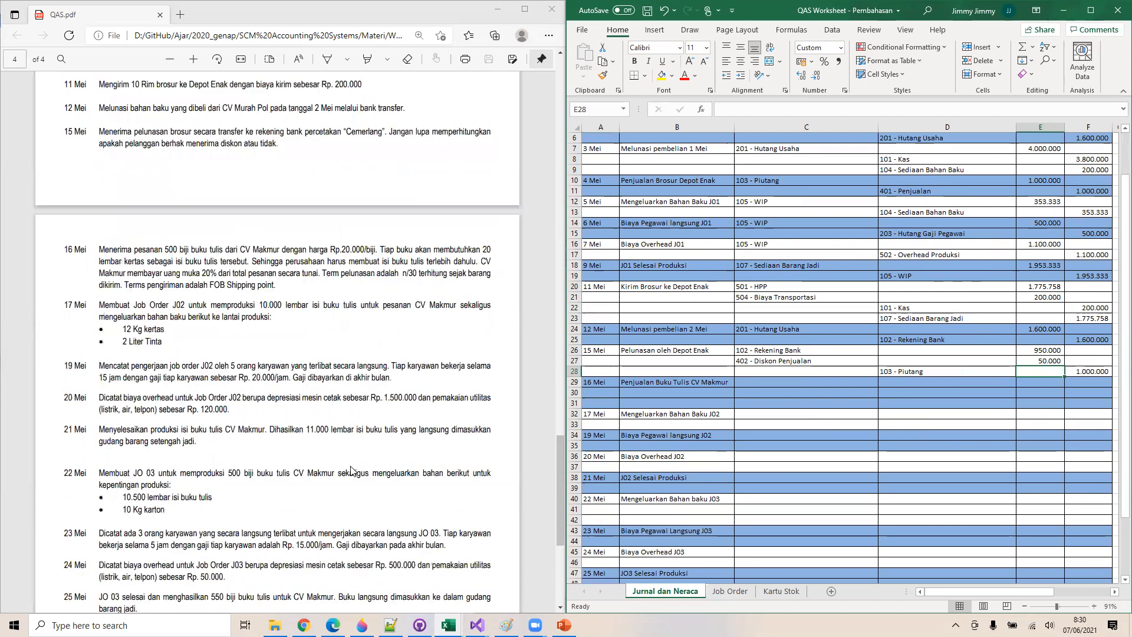
scroll(353, 471, "down", 2)
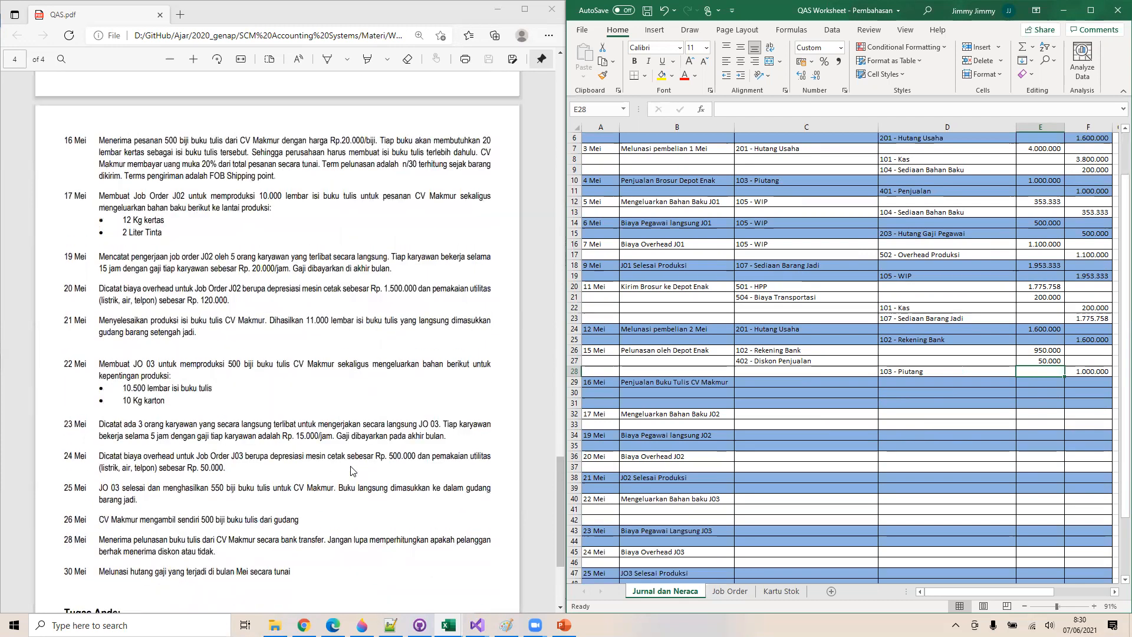
left_click(757, 386)
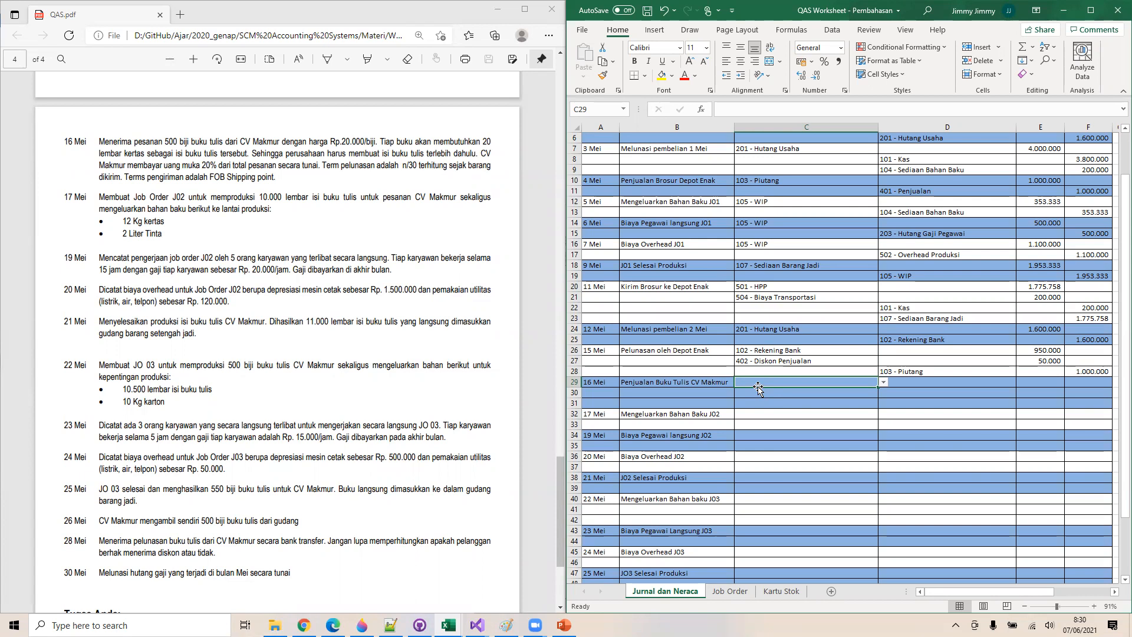
scroll(758, 387, "up", 2)
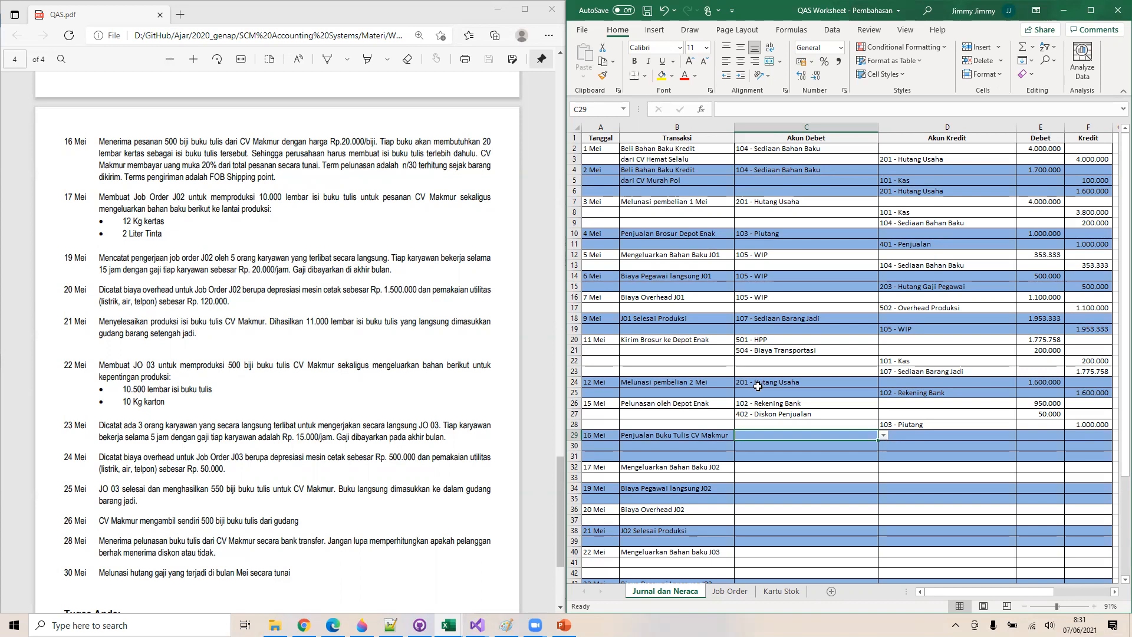
left_click(884, 436)
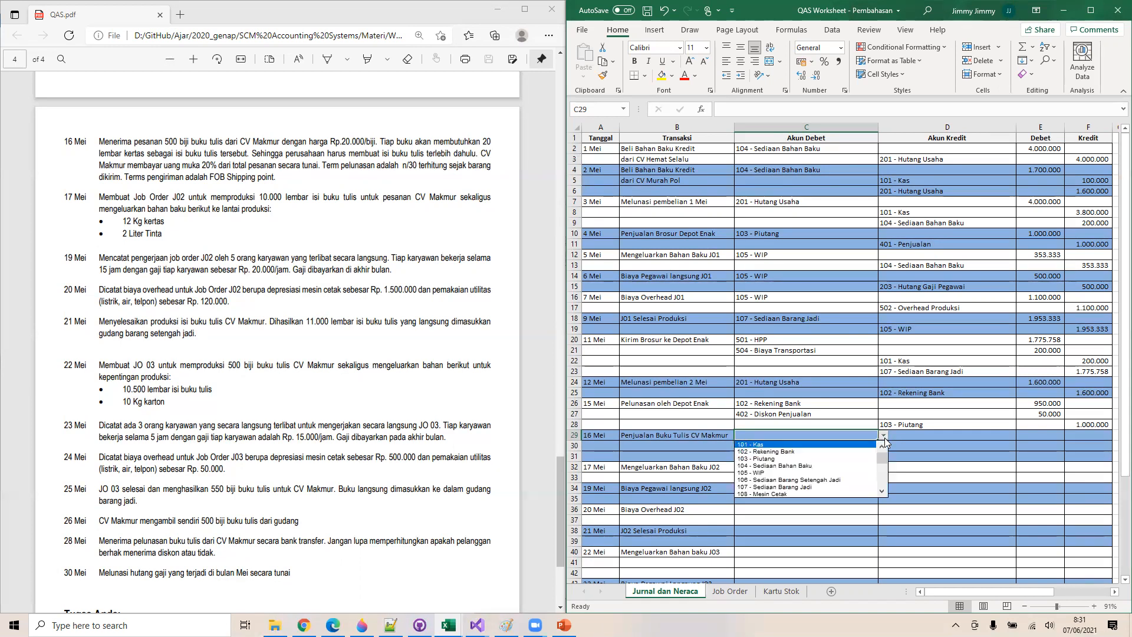
left_click(827, 446)
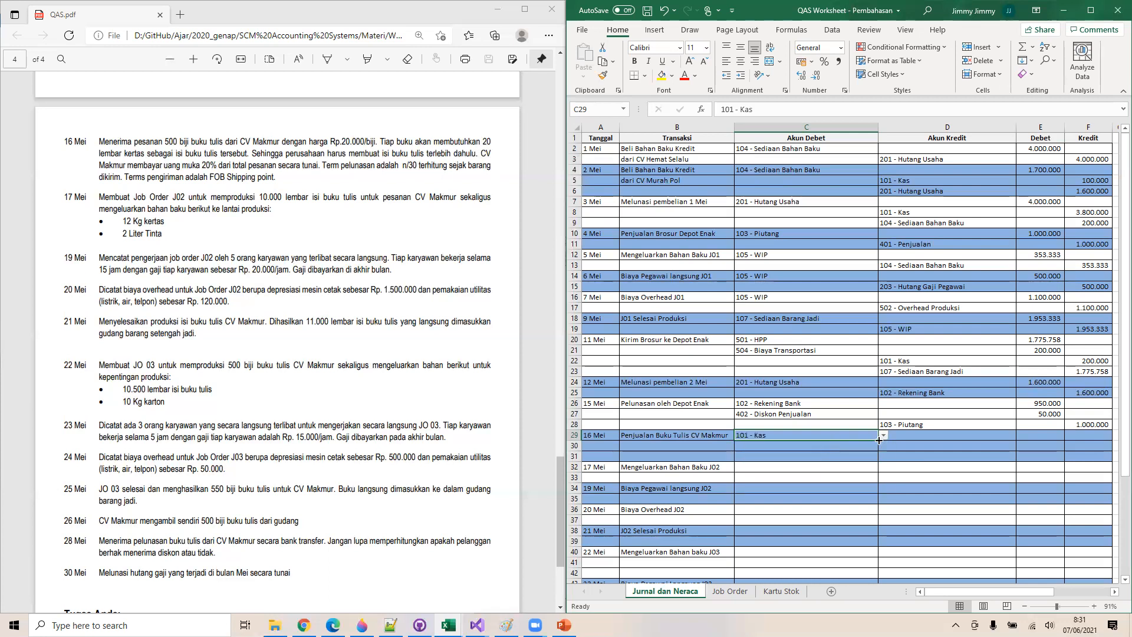
left_click(1042, 439)
type("=")
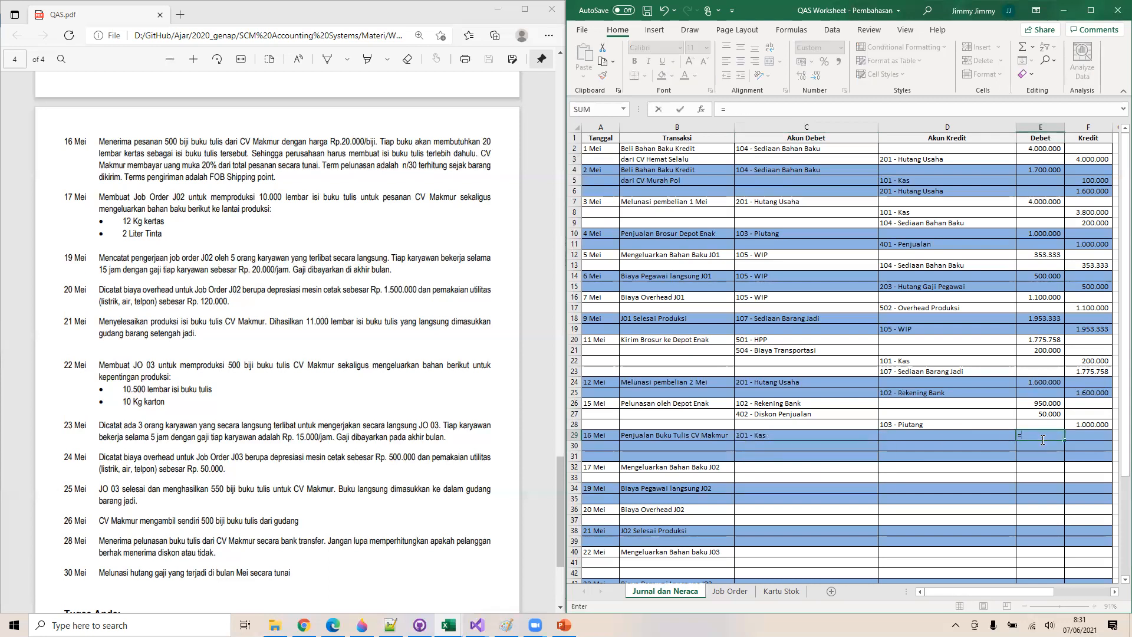
type("0,2*")
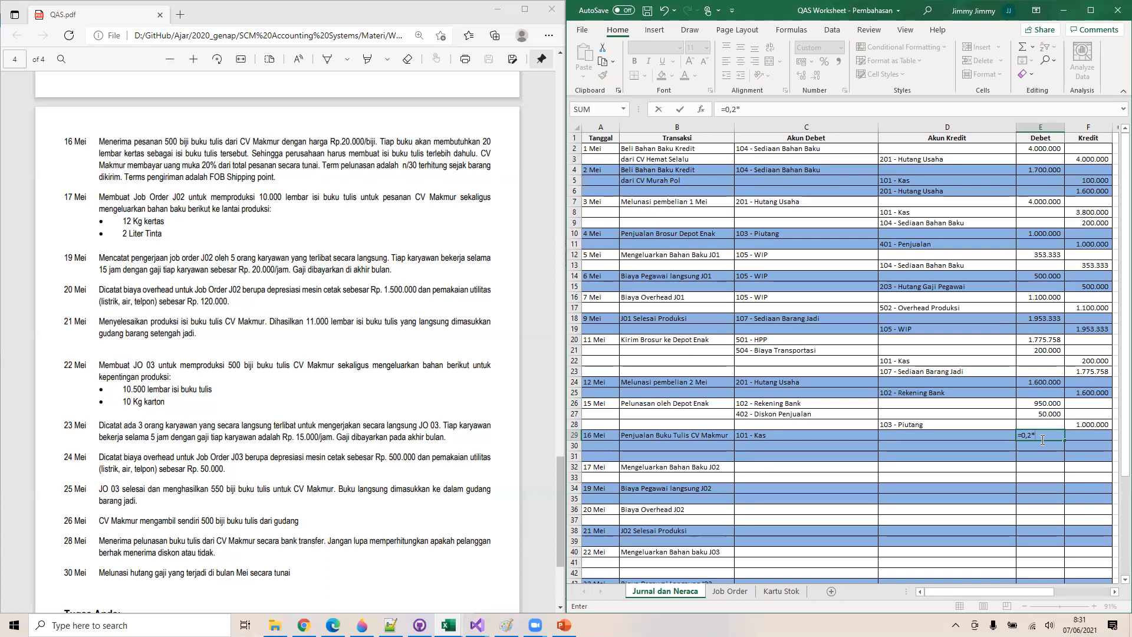
key("Escape")
Set the credit account of the 16 Mei entry in D31 to 401 - Penjualan
key("Down")
key("Down")
key("Left")
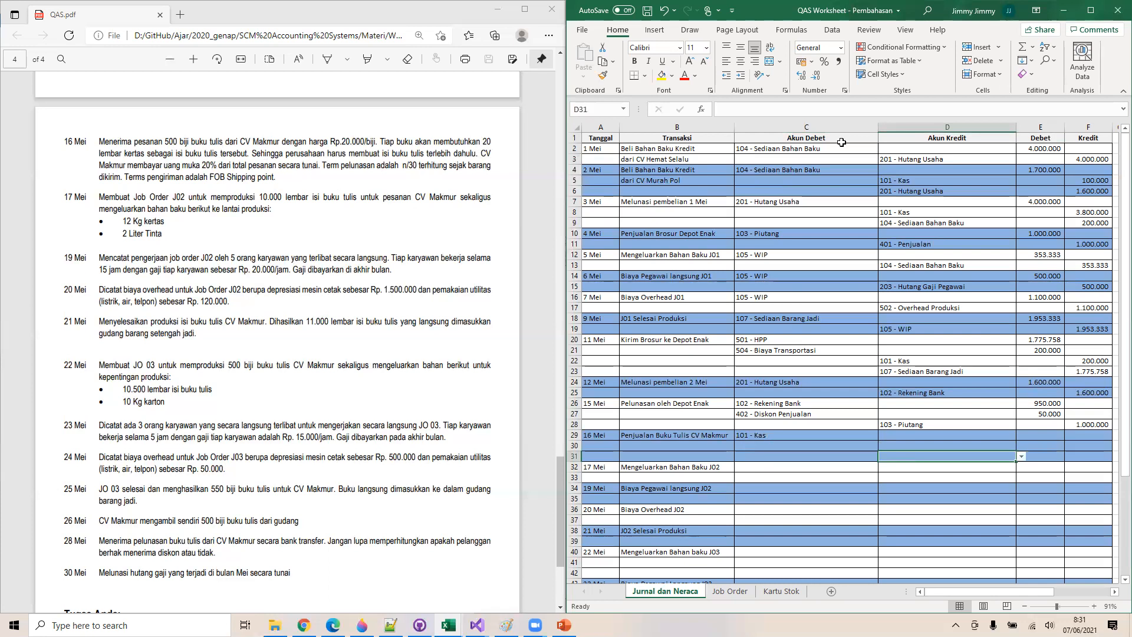
left_click(1020, 457)
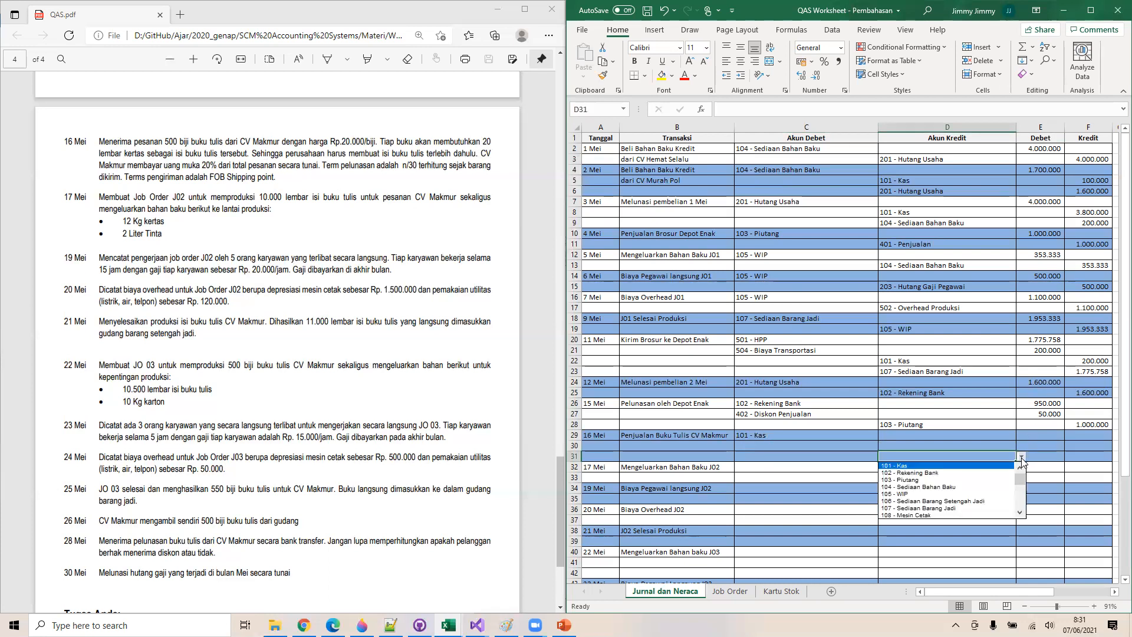
left_click(1020, 511)
left_click(1020, 513)
left_click(1020, 513)
left_click(1021, 513)
left_click(1020, 513)
left_click(1020, 513)
left_click(1021, 512)
left_click(1021, 512)
left_click(1020, 513)
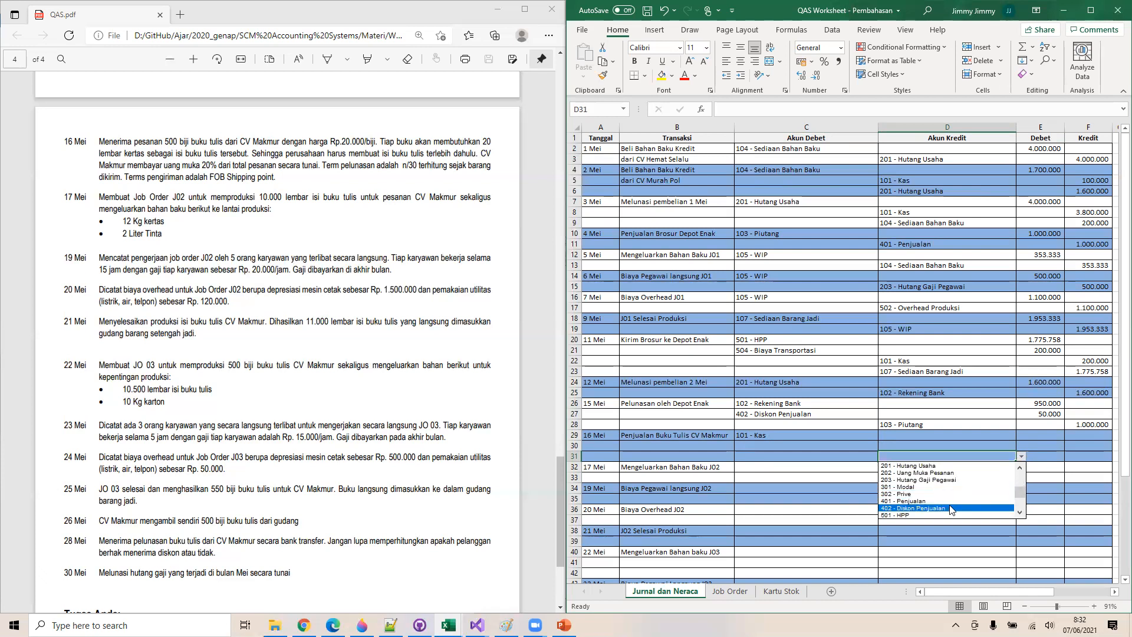
left_click(950, 501)
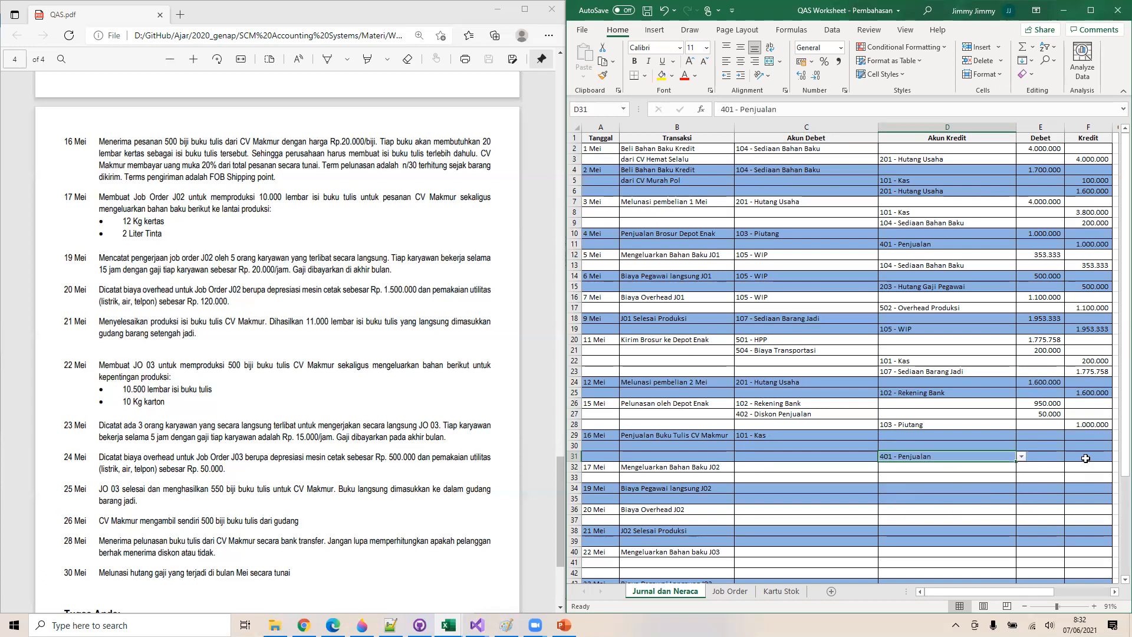
Calculate the Penjualan credit amount in F31 with the formula =500*20000
left_click(1085, 457)
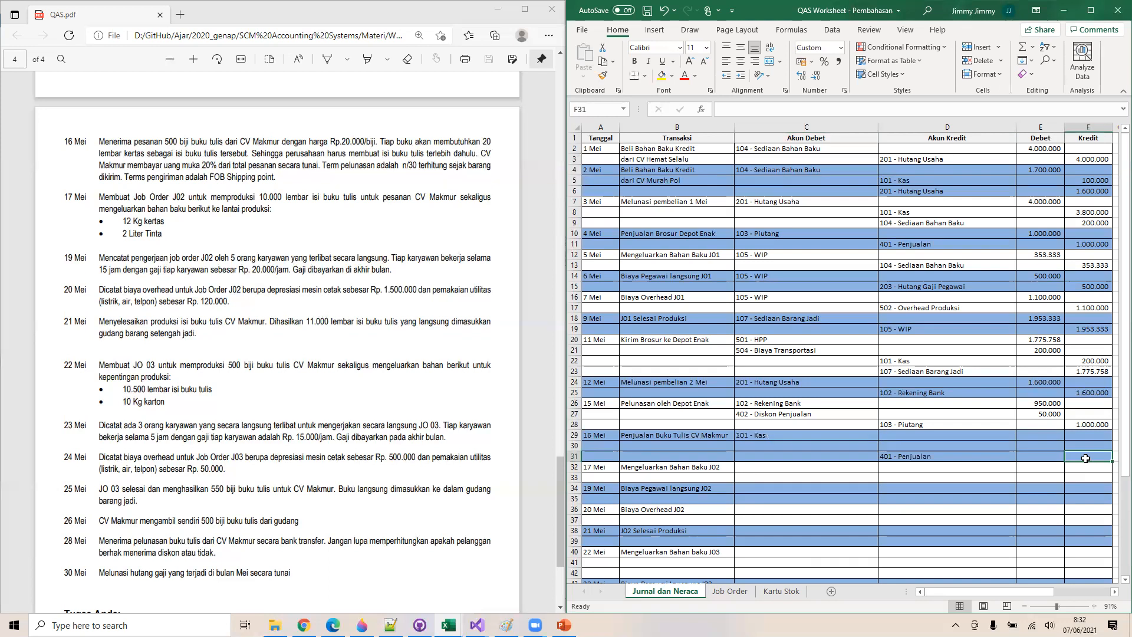
type("=")
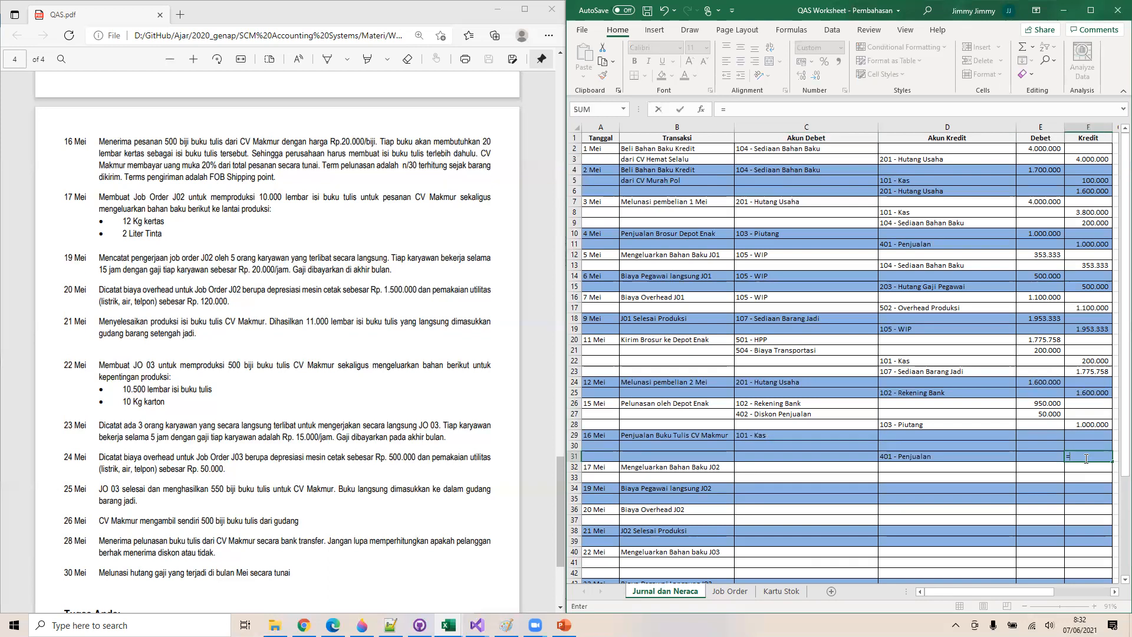
type("500*20000")
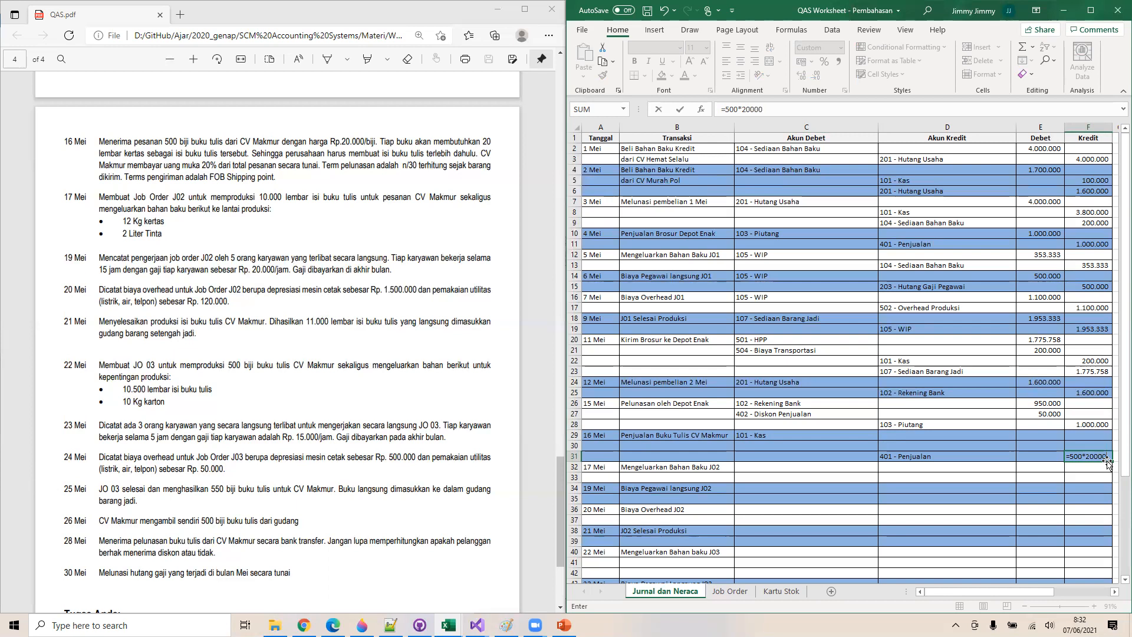
key("Return")
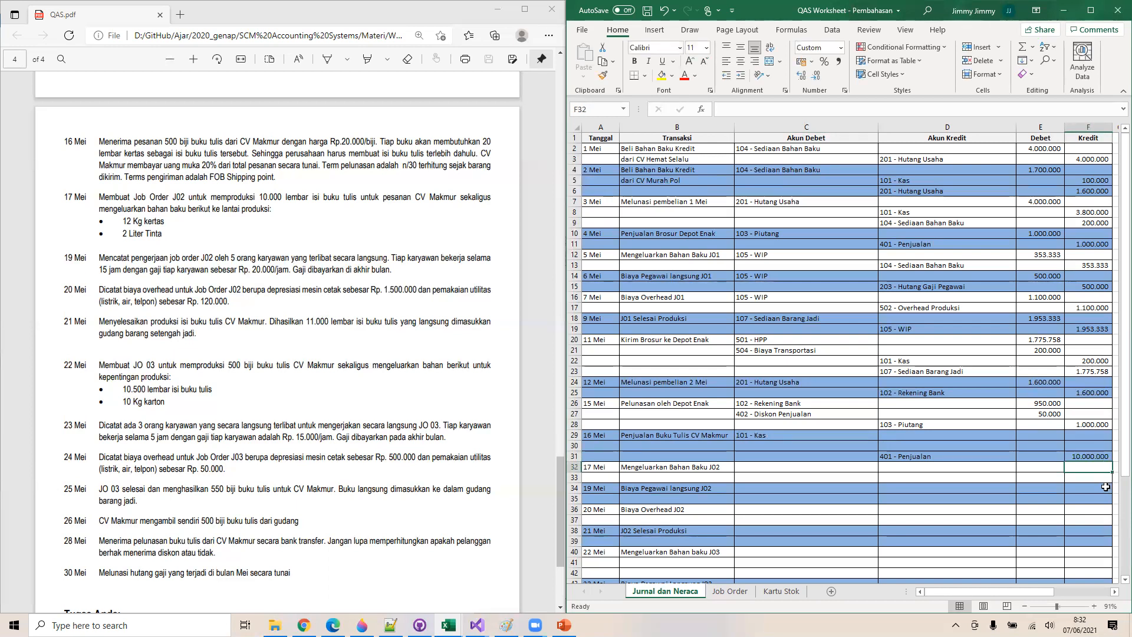
Calculate the Kas down payment in E29 as 20% of the sale with the formula =0,2*F31
left_click(1079, 454)
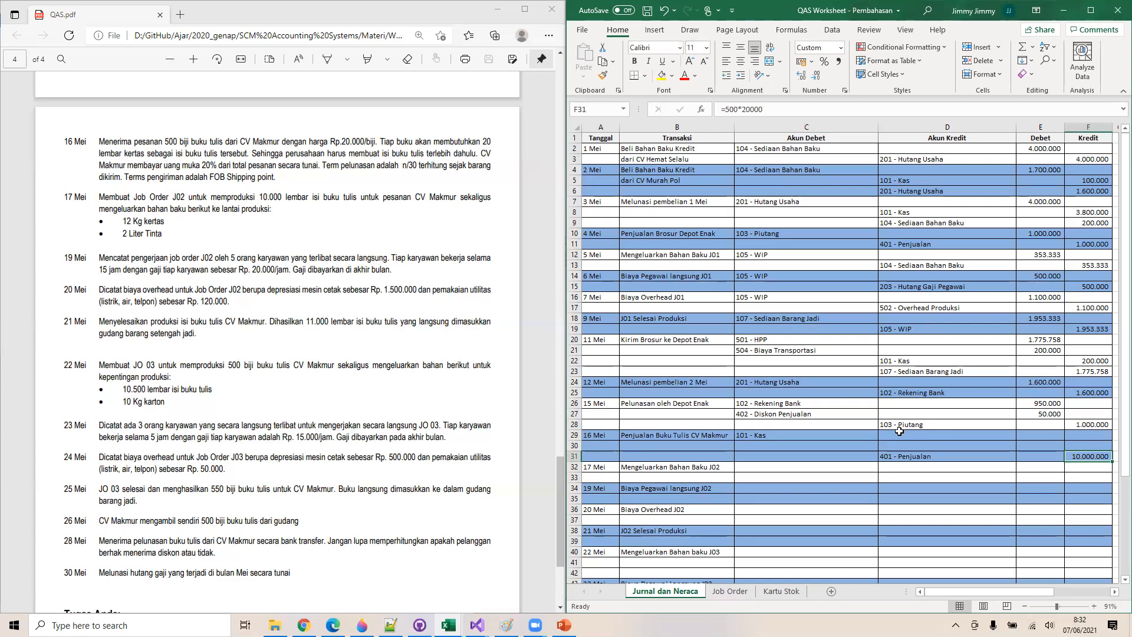
right_click(1041, 432)
key("Escape")
type("=0")
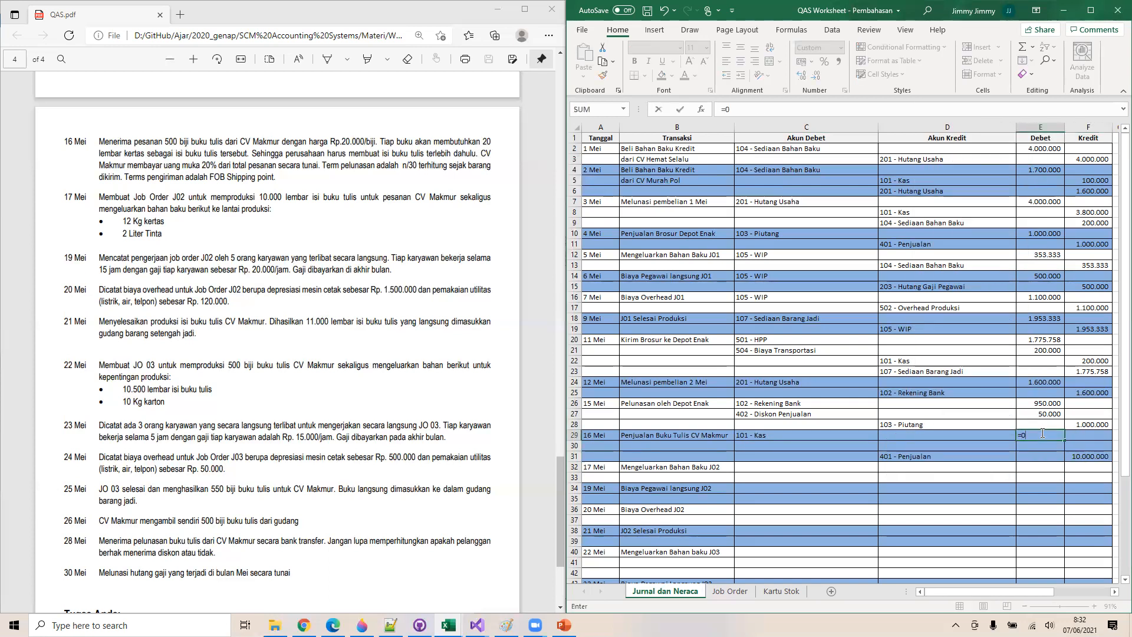
type(",2*")
left_click(1094, 456)
key("Return")
Set the second debit account of the 16 Mei entry in C30 to 103 - Piutang
key("Left")
key("Left")
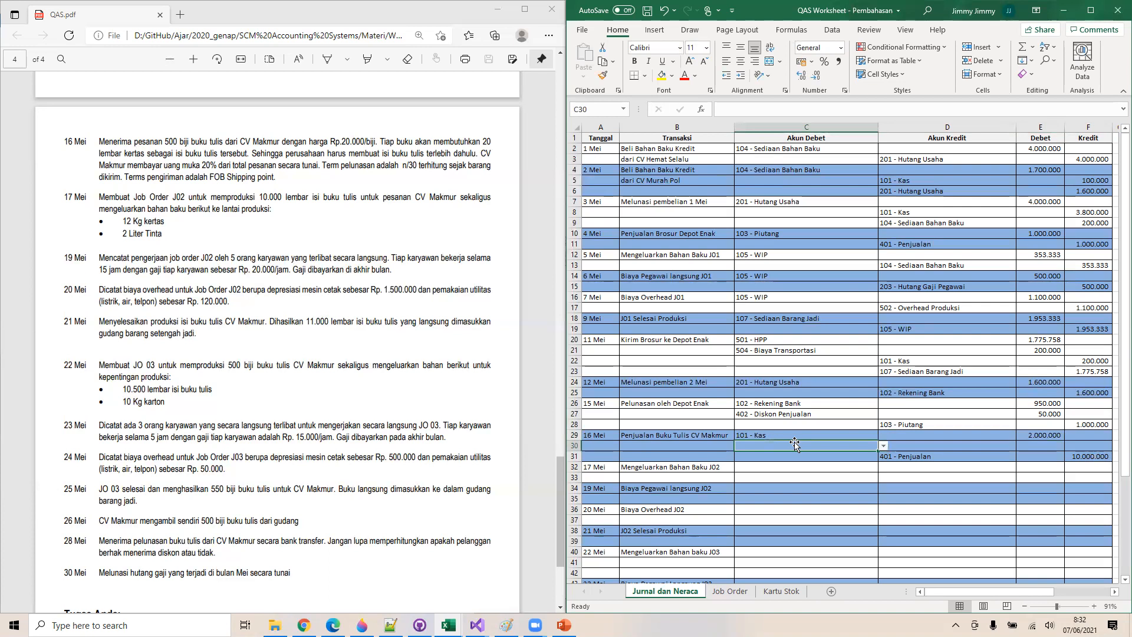
left_click(882, 446)
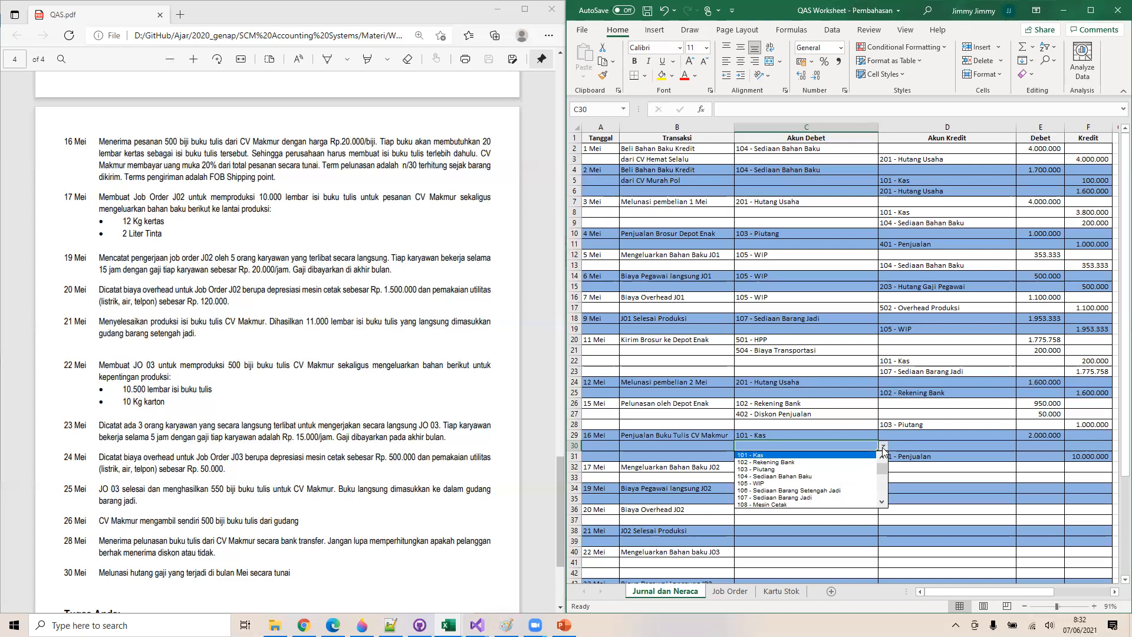
left_click(849, 469)
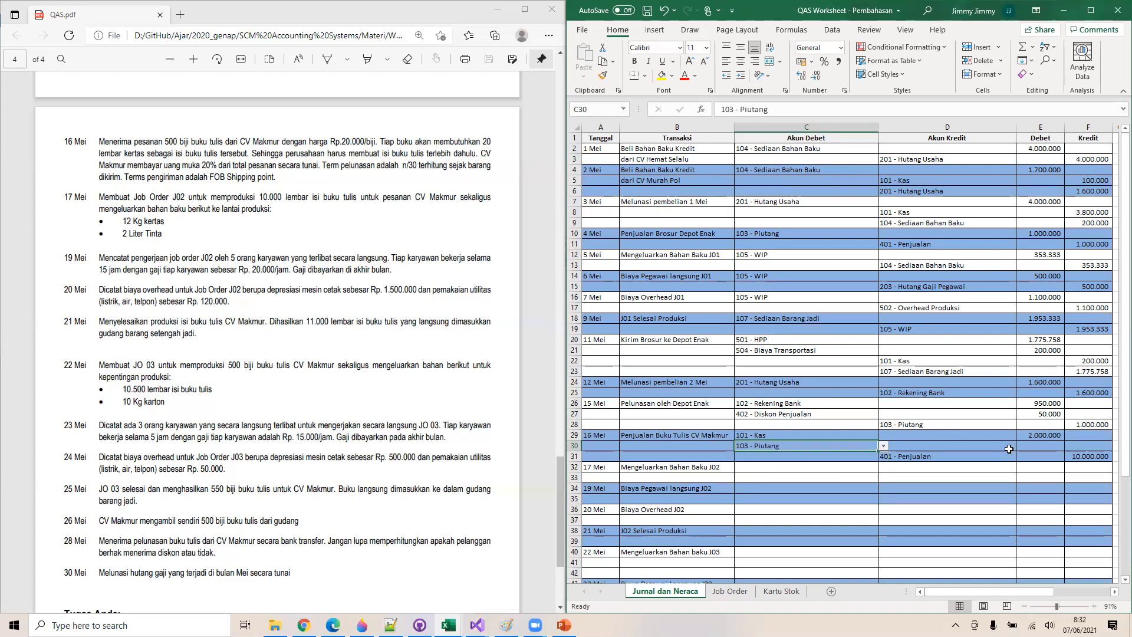
Calculate the Piutang debit in E30 by subtracting the Kas down payment in E29 from the Penjualan credit in F31
left_click(1026, 449)
type("=")
key("Right")
key("Down")
type("-")
key("Left")
key("Up")
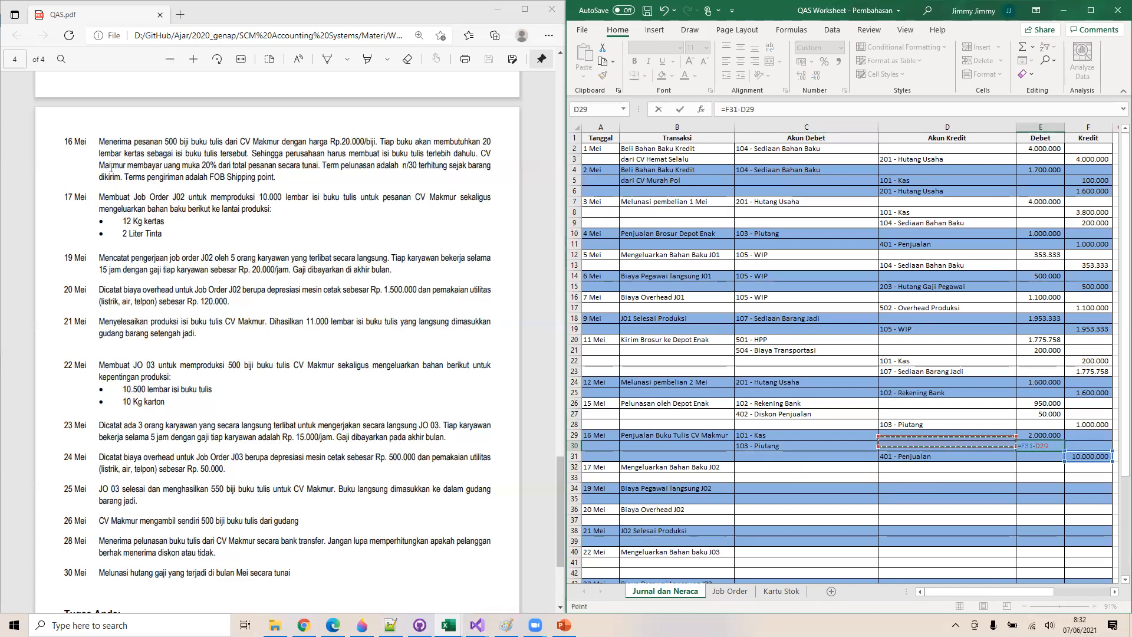
key("Return")
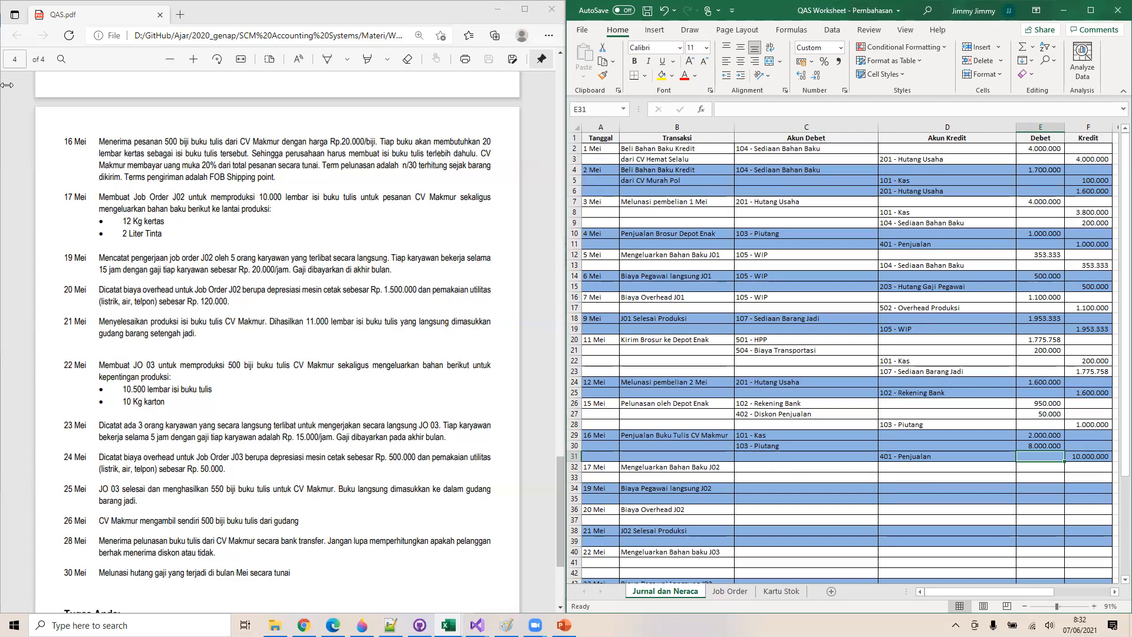
Check job J02 on the Job Order sheet and enter the date 17 Mei in A10 of the Kertas card on Kartu Stok
left_click(725, 590)
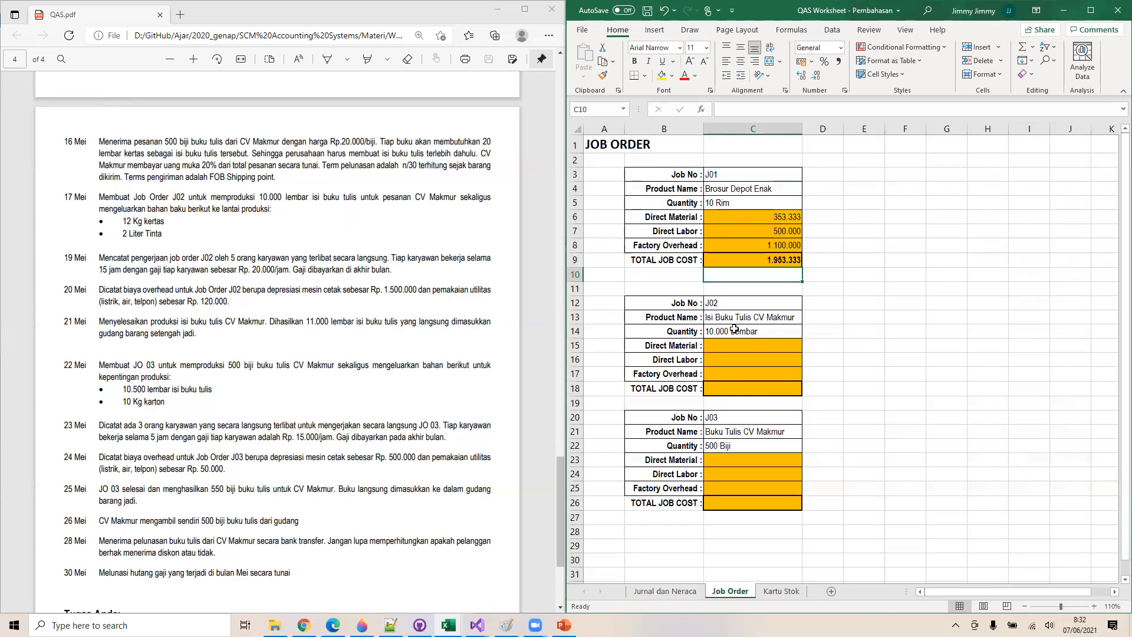
left_click(726, 305)
key("Return")
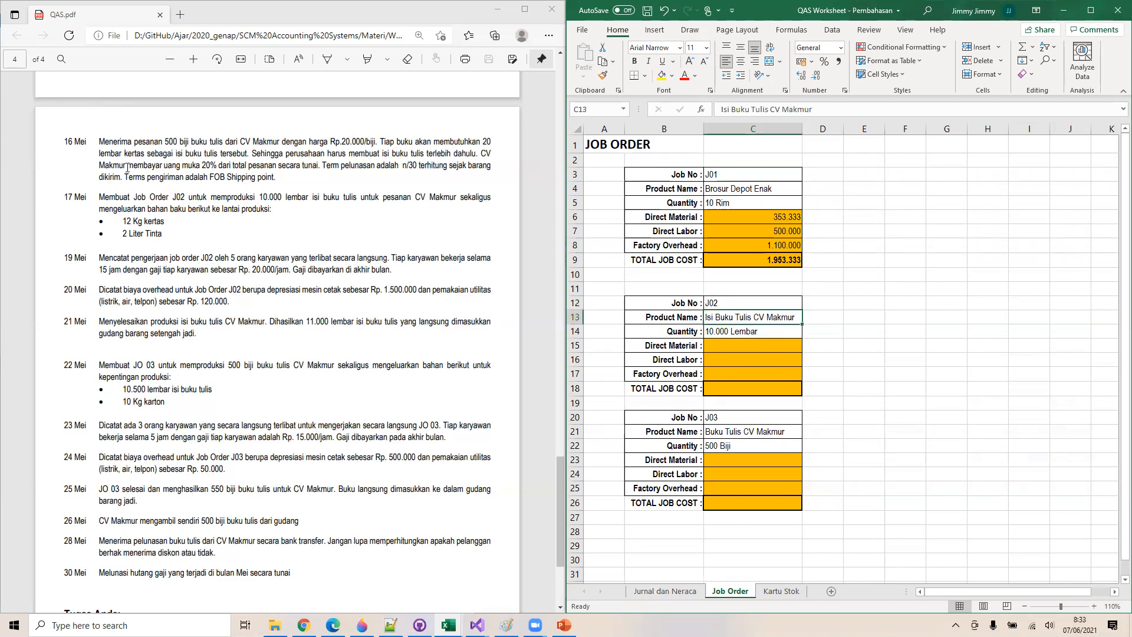
key("Return")
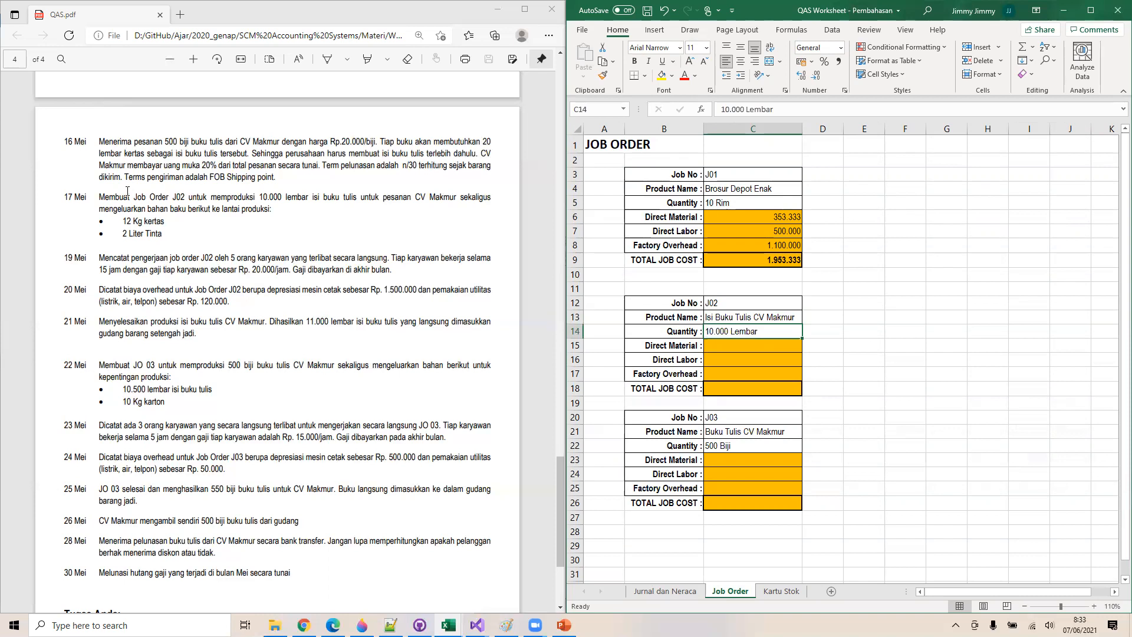
left_click(772, 593)
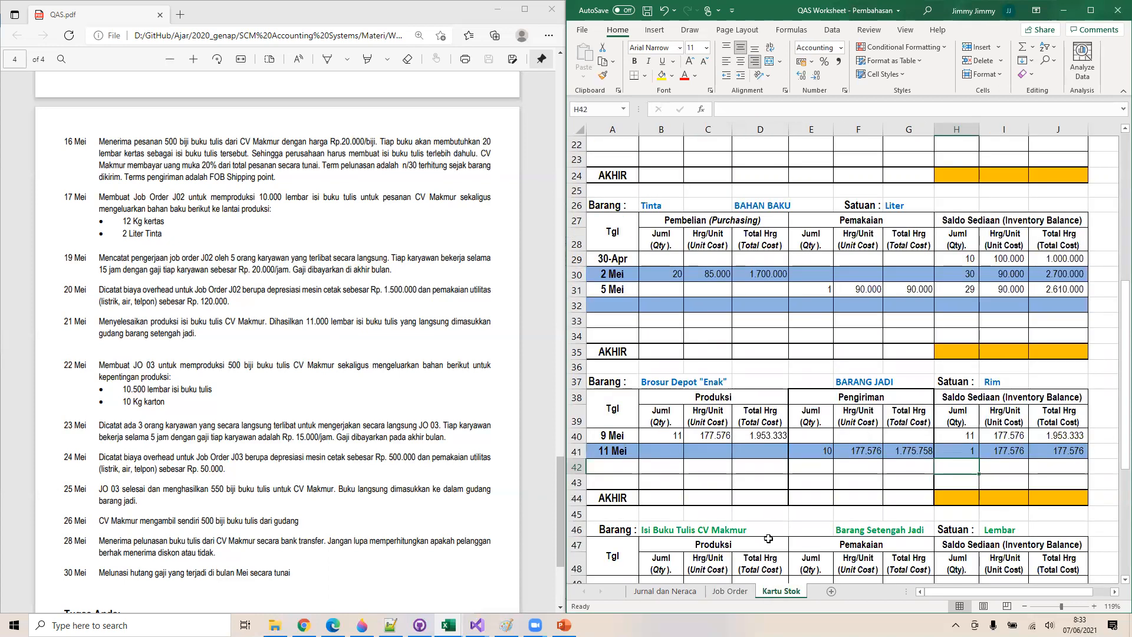
scroll(738, 381, "up", 7)
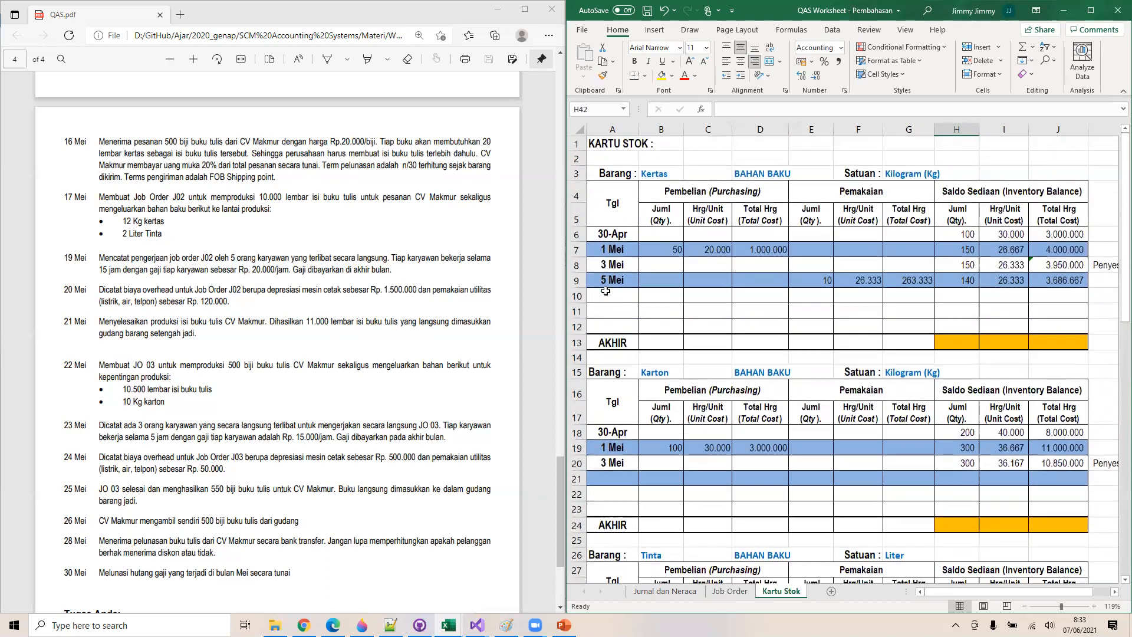
left_click(607, 285)
key("Down")
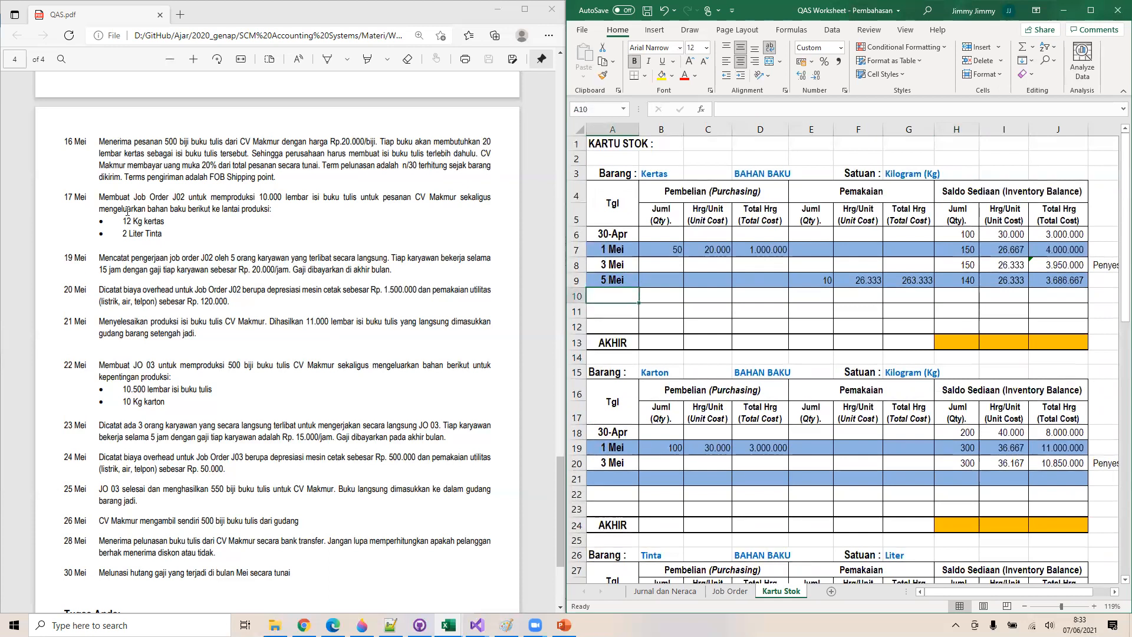
type("17")
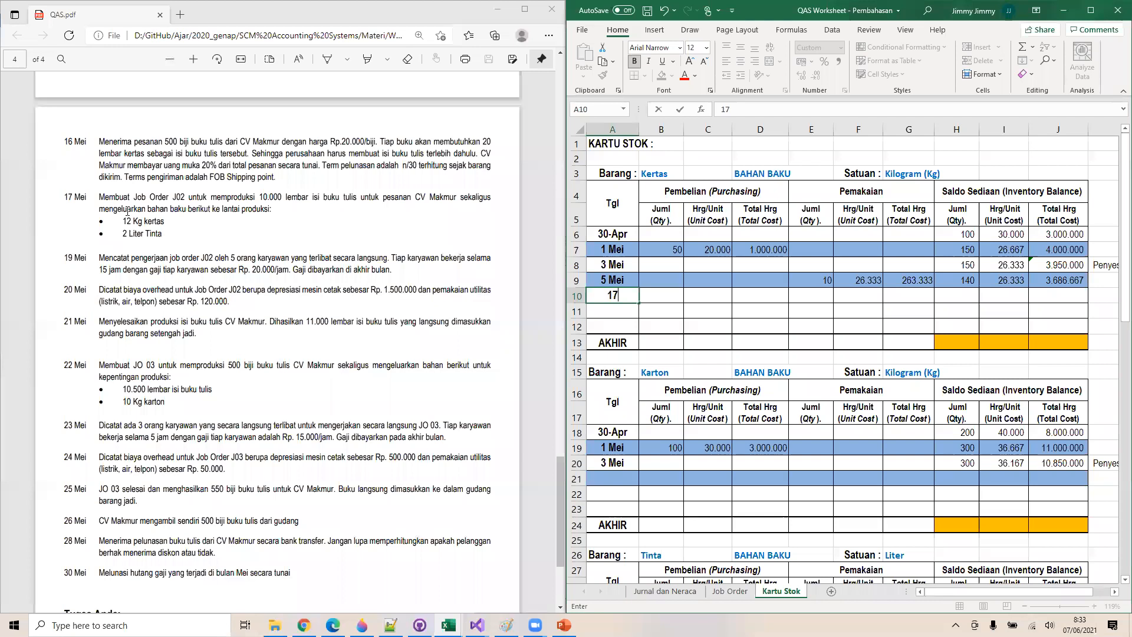
type(" Mei")
key("Tab")
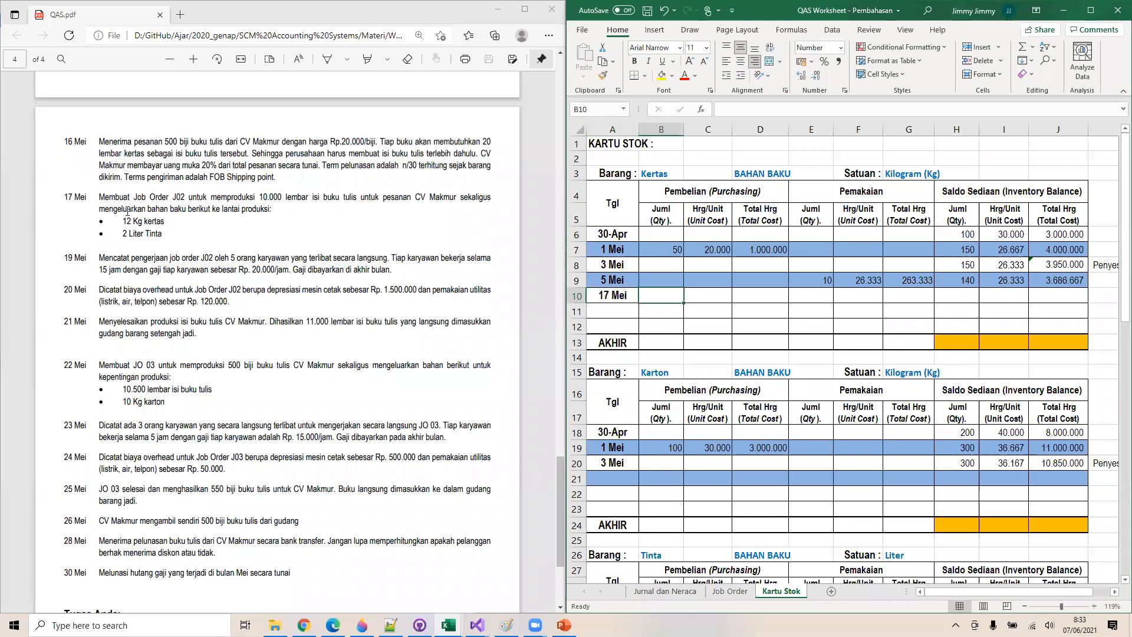
Enter 12 as the 17 Mei Pemakaian quantity in E10 of the Kertas stock card
key("Right")
key("Right")
key("Right")
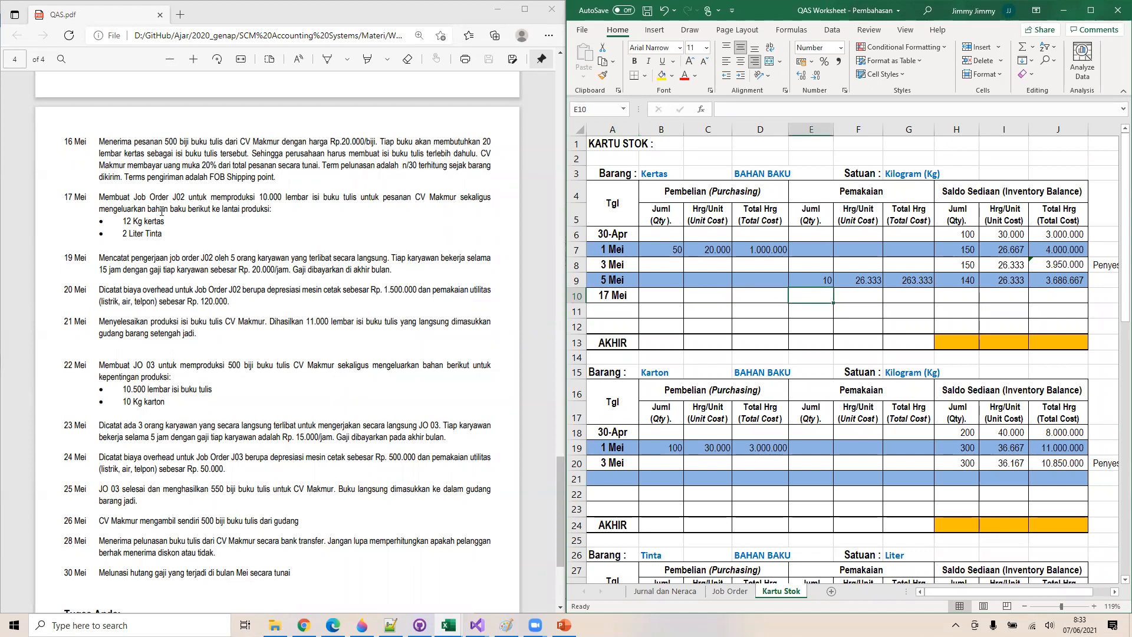
type("12")
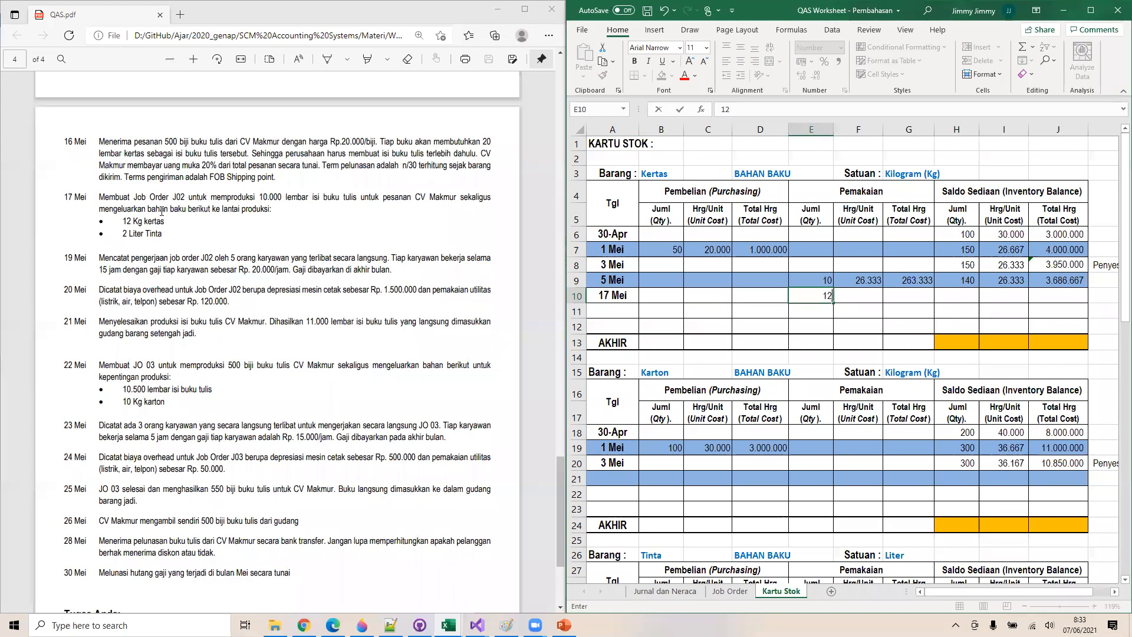
key("Tab")
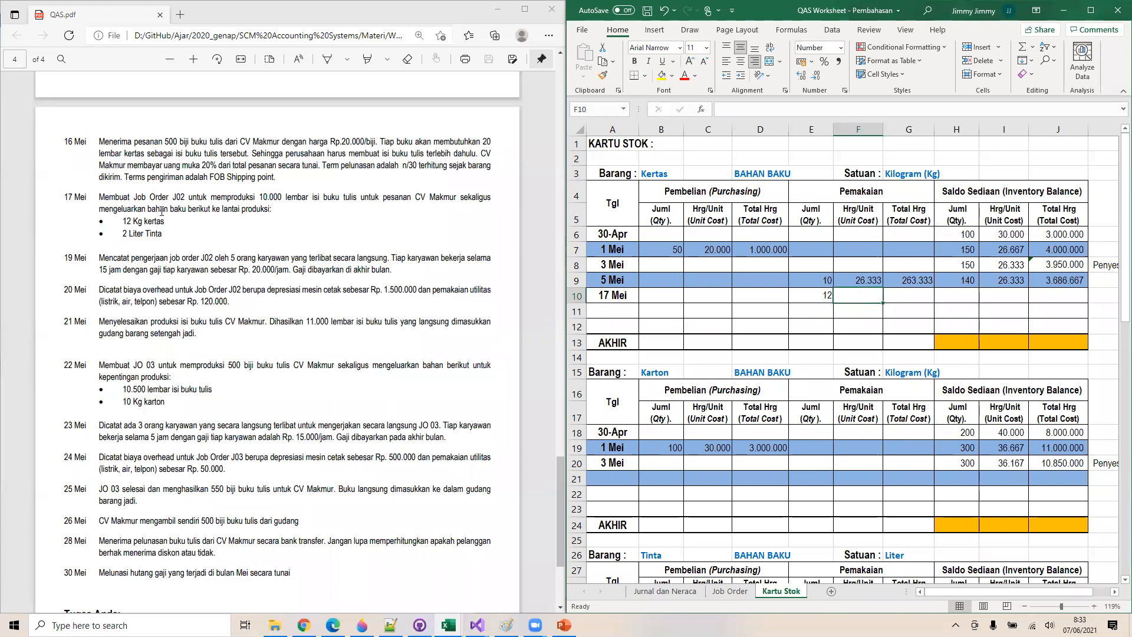
Link the 17 Mei Pemakaian unit cost in F10 of the Kertas card to the preceding inventory balance's unit cost
type("=")
key("Right")
key("Right")
key("Right")
key("Up")
key("Up")
key("Return")
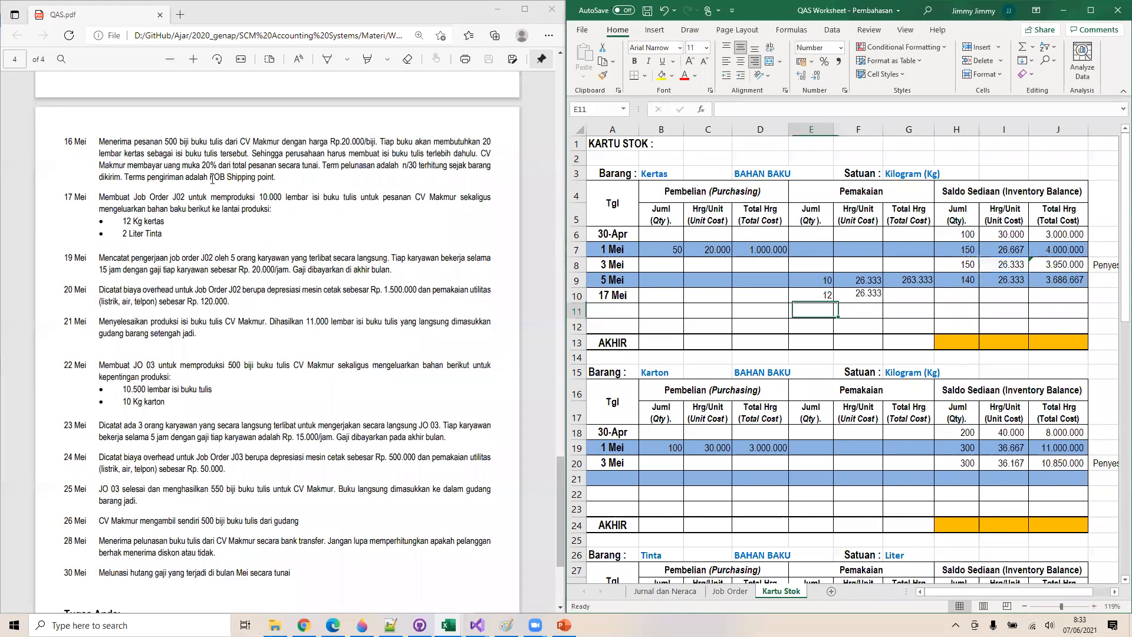
Calculate the 17 Mei Pemakaian total cost in G10 by multiplying the quantity in E10 by the unit cost in F10
key("Up")
key("Right")
key("Right")
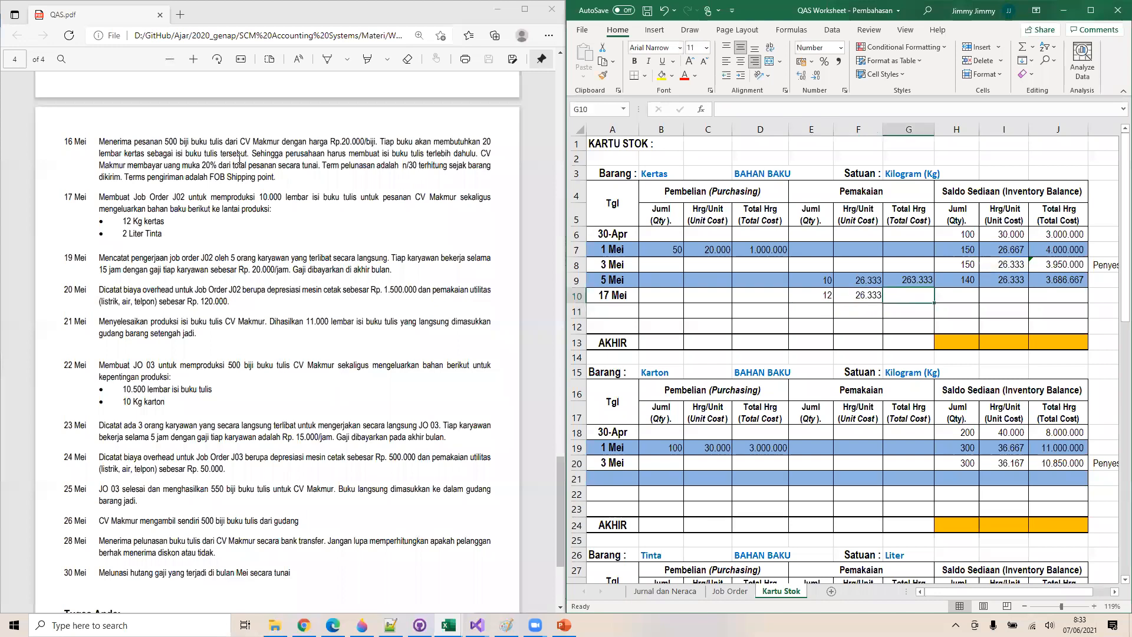
type("=")
key("Left")
key("Left")
type("*")
key("Left")
key("Tab")
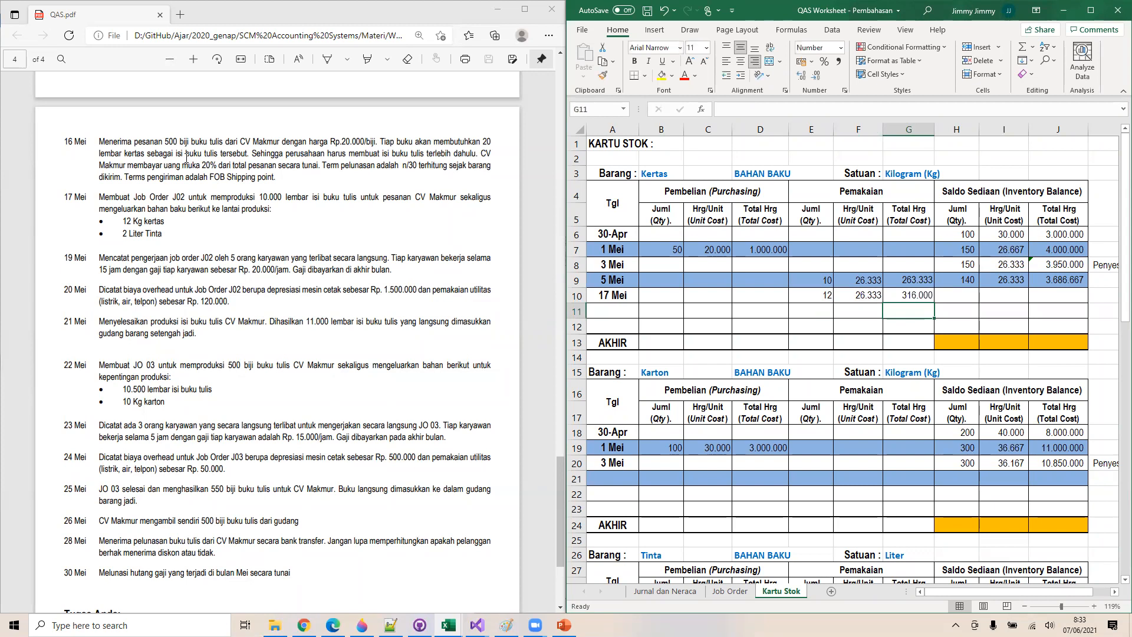
Copy the 5 Mei Saldo Sediaan formulas from H9:J9 into the 17 Mei row H10:J10, pasting formulas only
key("Up")
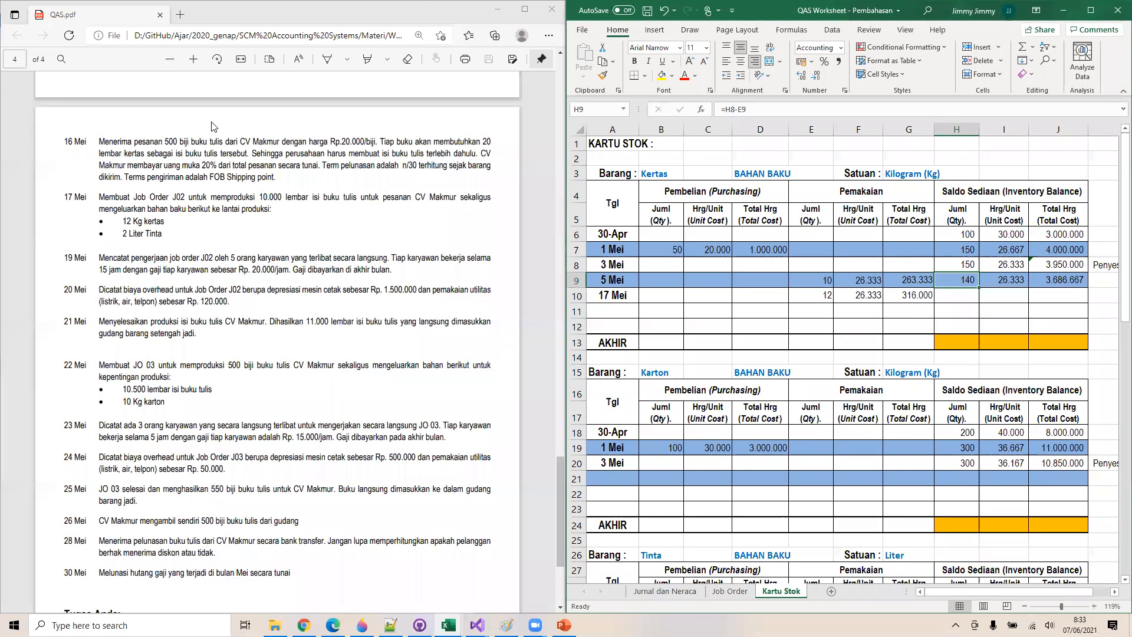
key("shift+Right")
key("shift+Right")
key("ctrl+c")
key("Down")
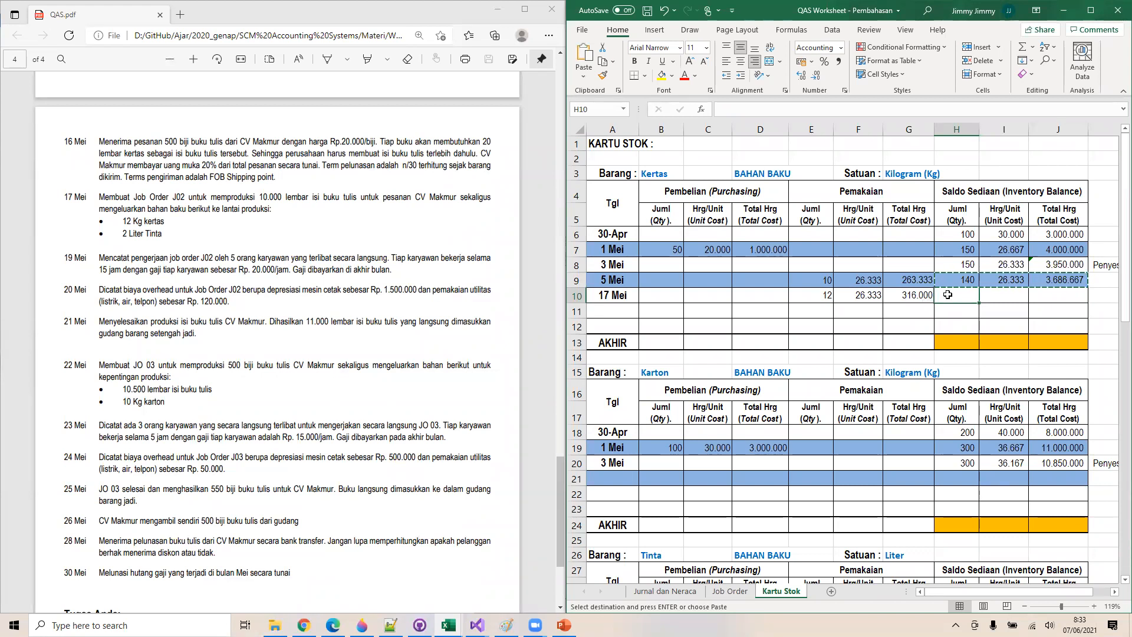
right_click(948, 294)
left_click(1010, 342)
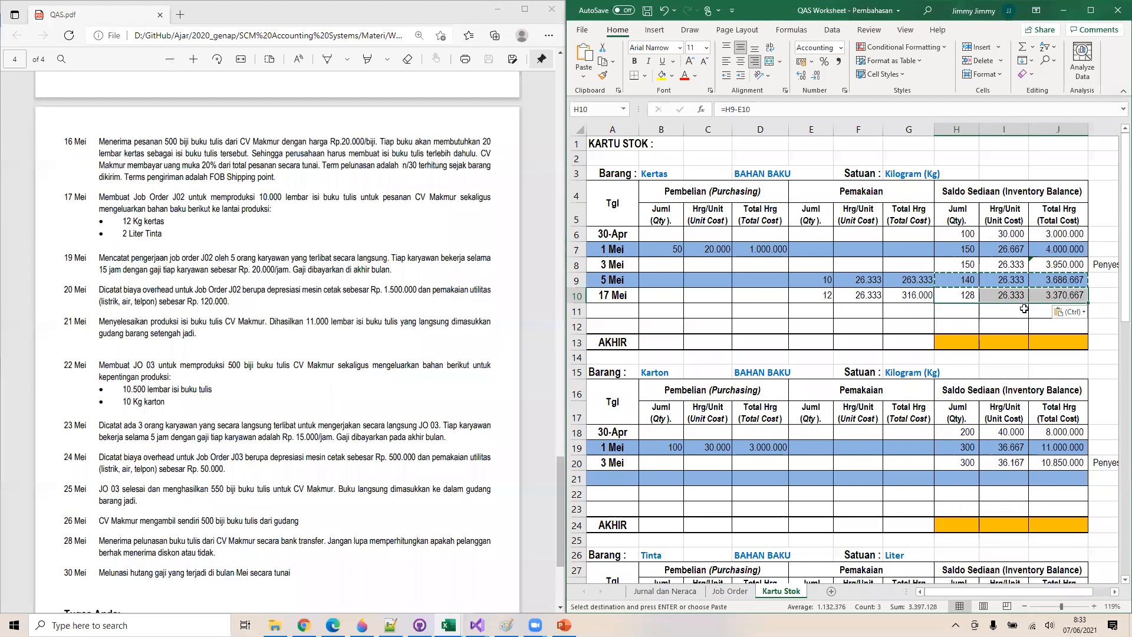
key("Escape")
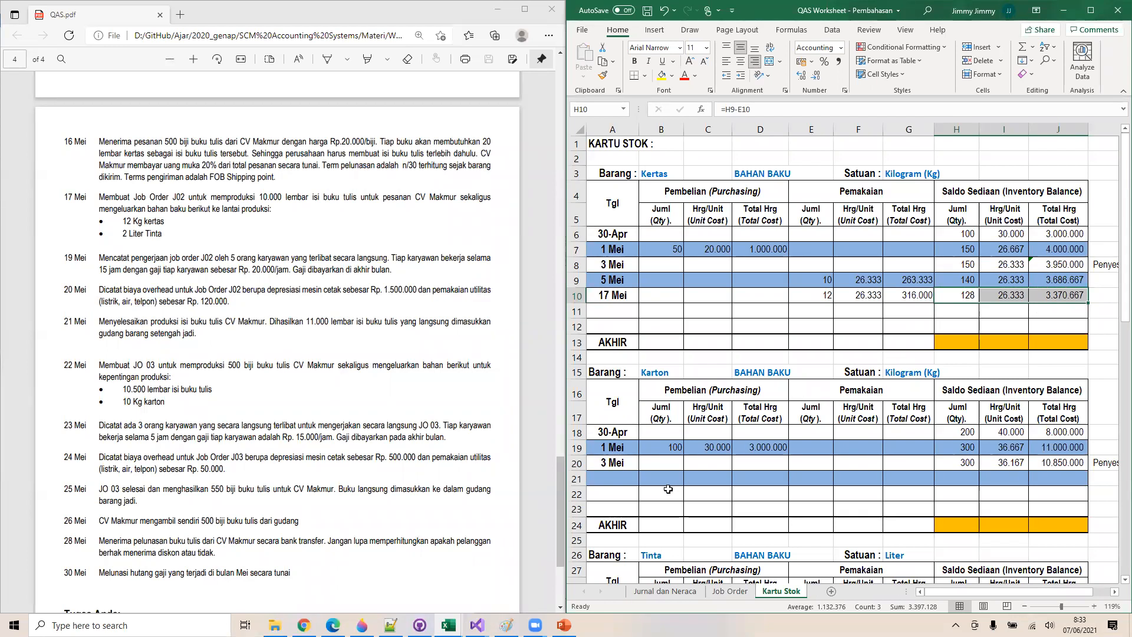
Enter the date 17 Mei in A32 of the Tinta card and 2 as its Pemakaian quantity in E32
scroll(668, 489, "down", 3)
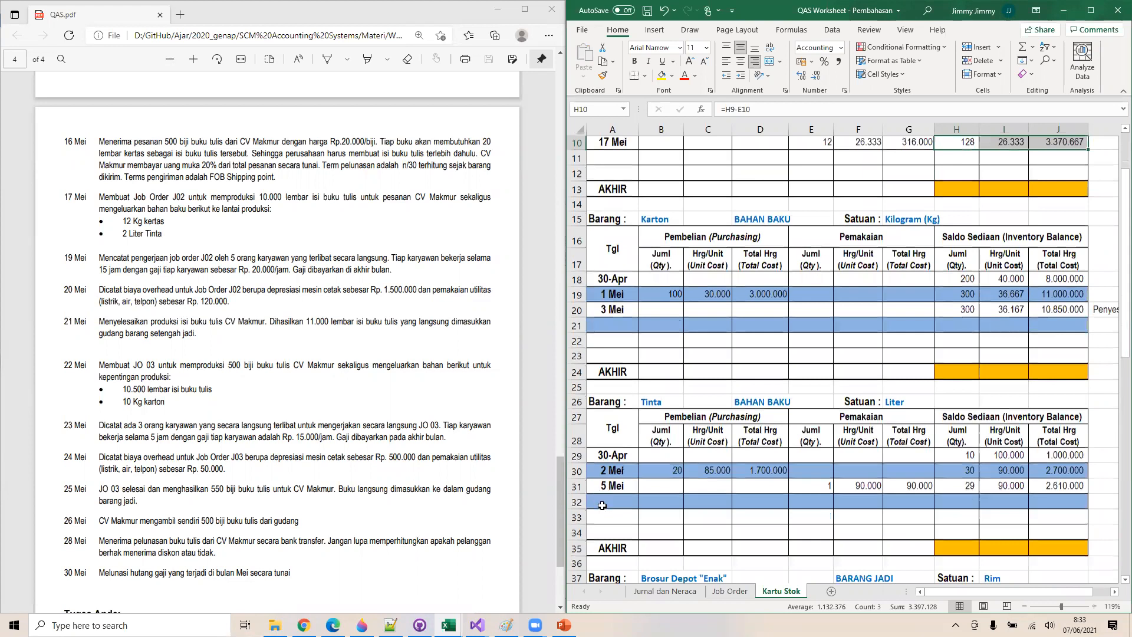
left_click(602, 506)
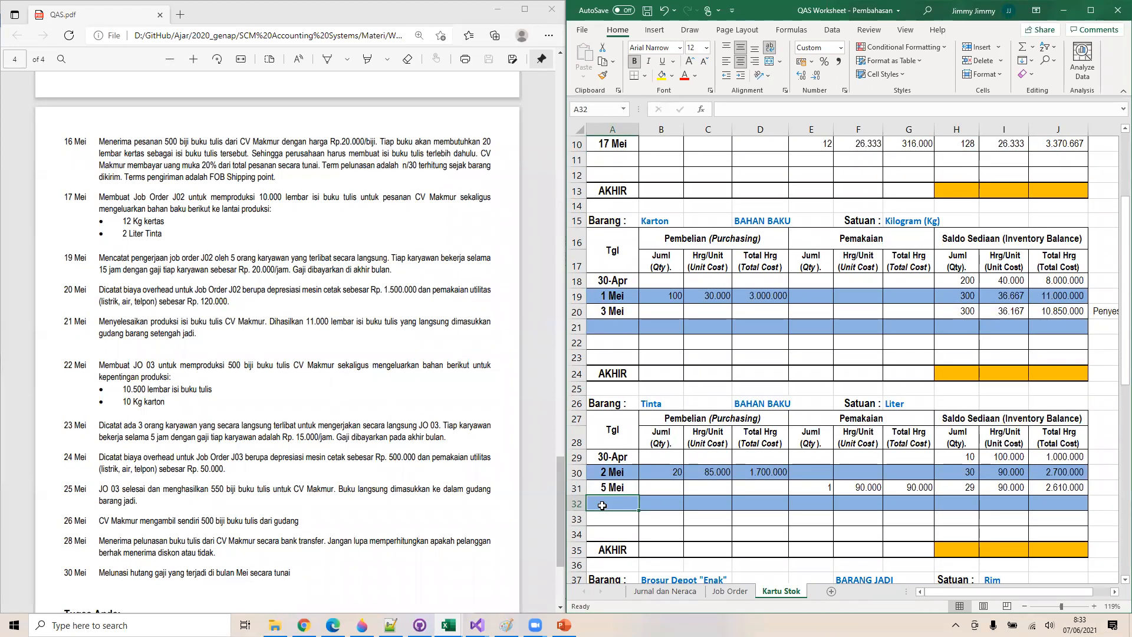
type("17 Mei")
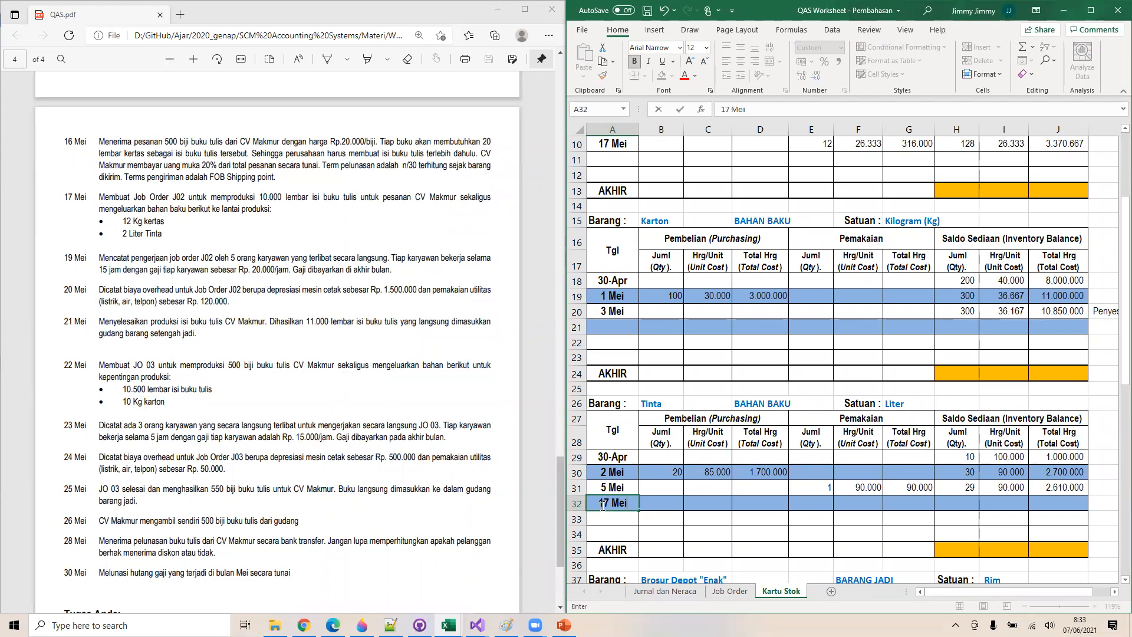
key("Tab")
key("Tab")
key("Tab")
key("Tab")
key("Tab")
key("Tab")
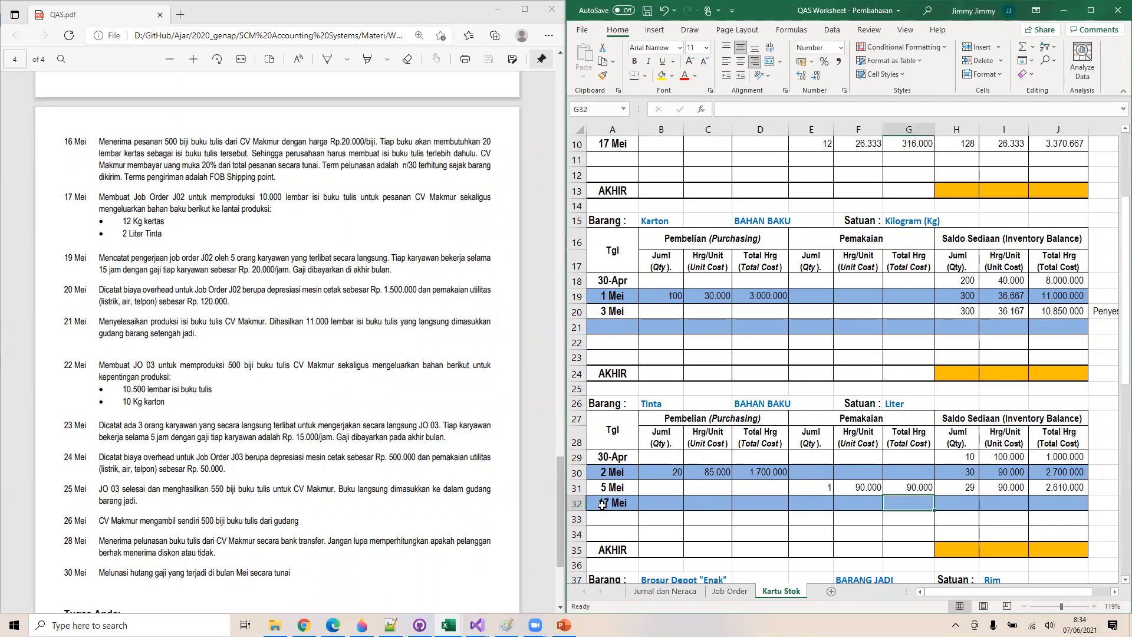
key("Left")
key("Left")
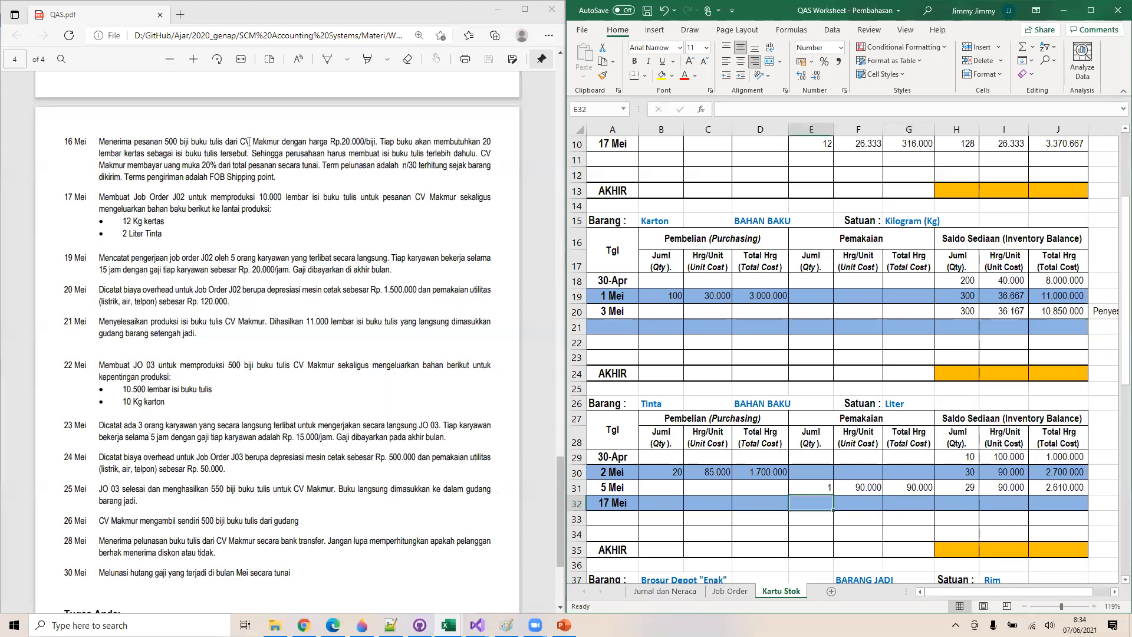
type("2")
Link the Tinta card's 17 Mei Pemakaian unit cost in F32 to the 5 Mei balance's unit cost in I31
key("Tab")
type("=")
key("Right")
key("Right")
key("Right")
key("Up")
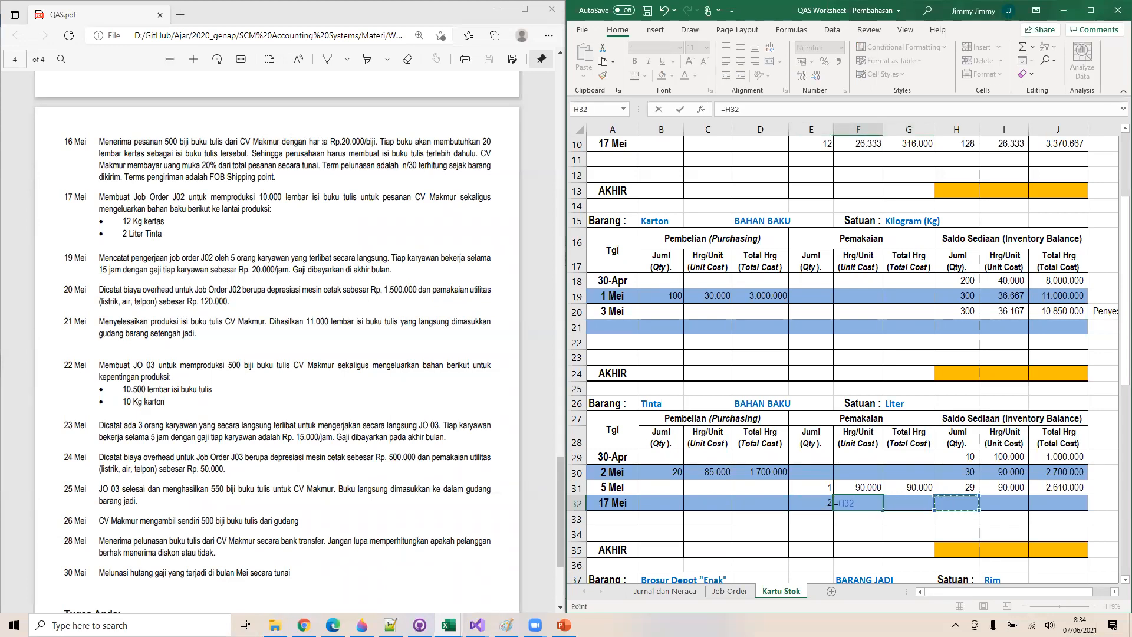
key("Return")
key("Up")
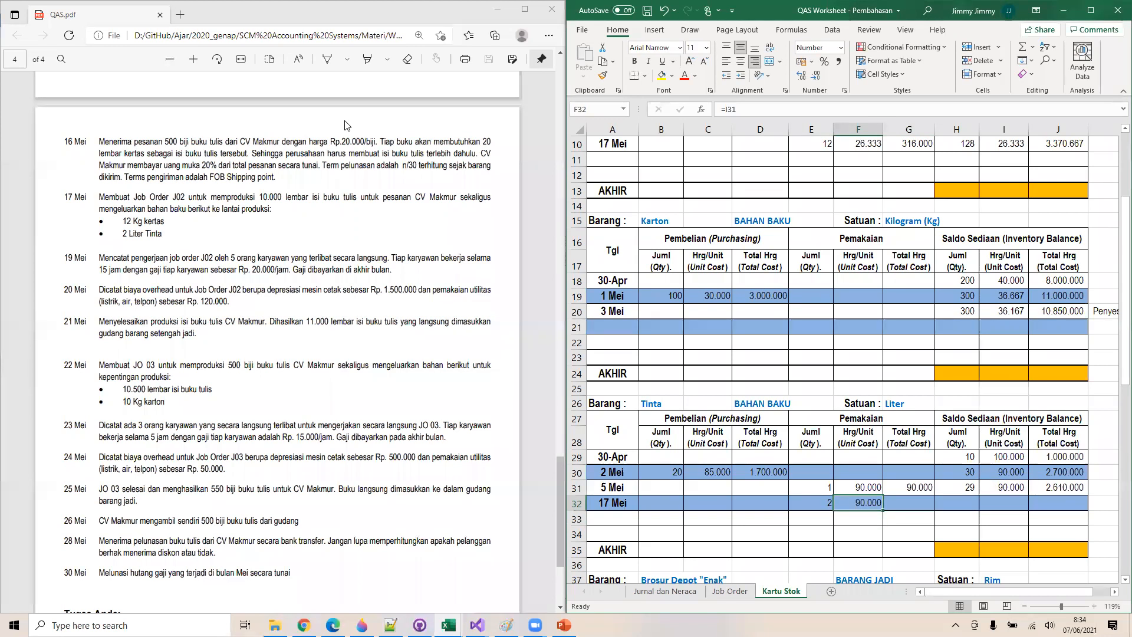
Calculate the Tinta card's 17 Mei Pemakaian total cost in G32 by multiplying E32 by F32
key("Right")
type("=")
key("Left")
key("Left")
type("*")
key("Left")
key("Return")
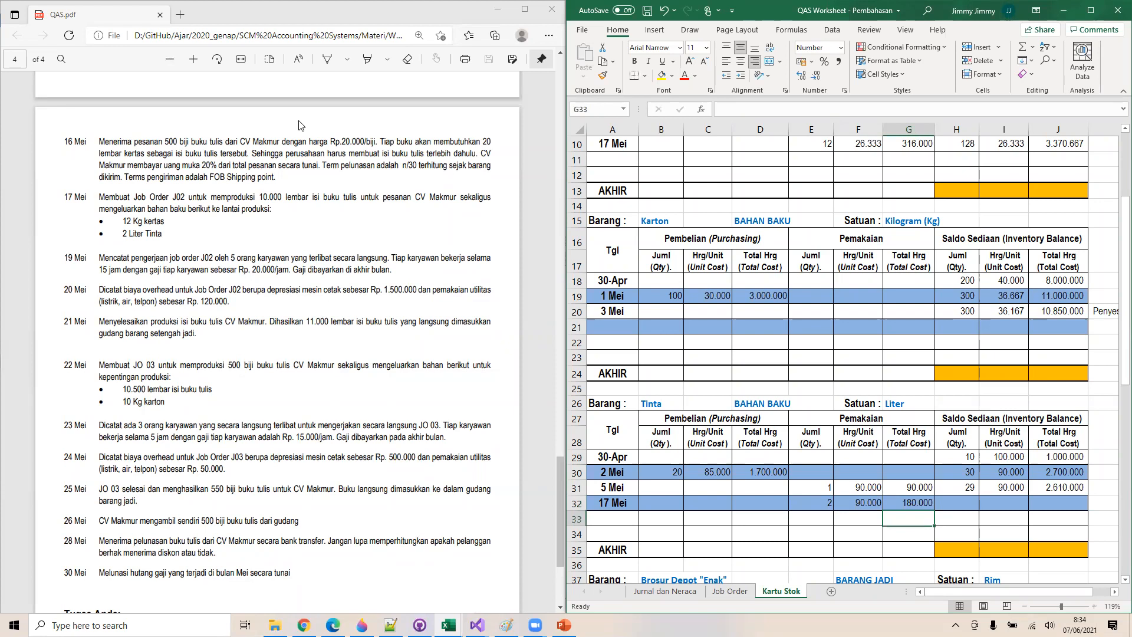
Copy the Tinta card's 5 Mei Saldo Sediaan formulas from H31:J31 into H32:J32, pasting formulas only
key("Right")
key("Up")
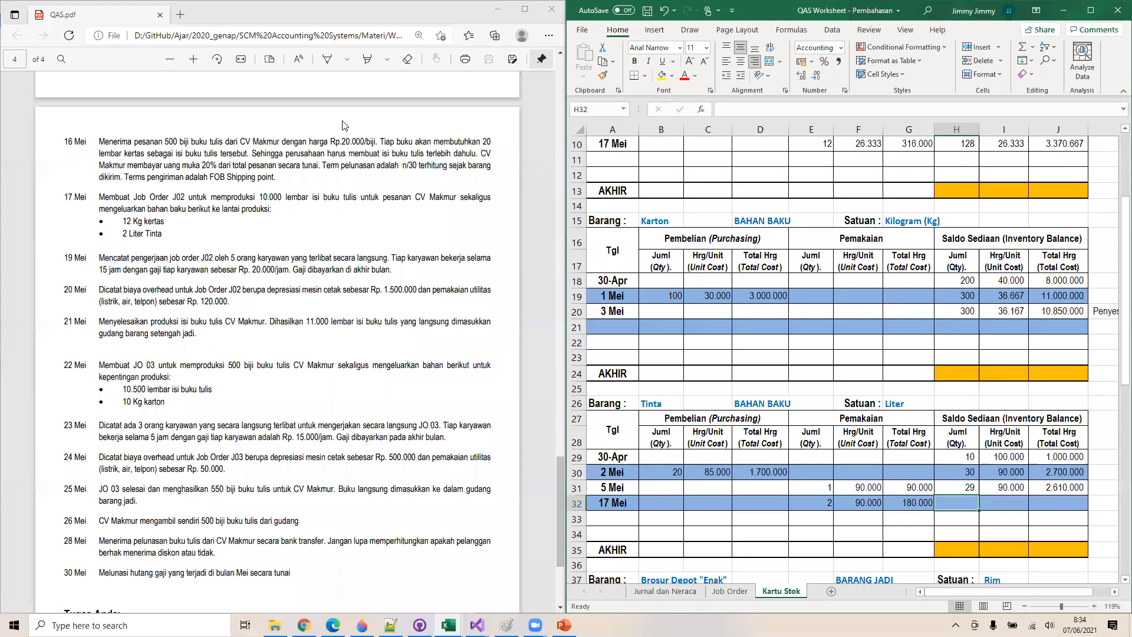
key("Up")
key("shift+Right")
key("shift+Right")
key("ctrl+c")
key("Down")
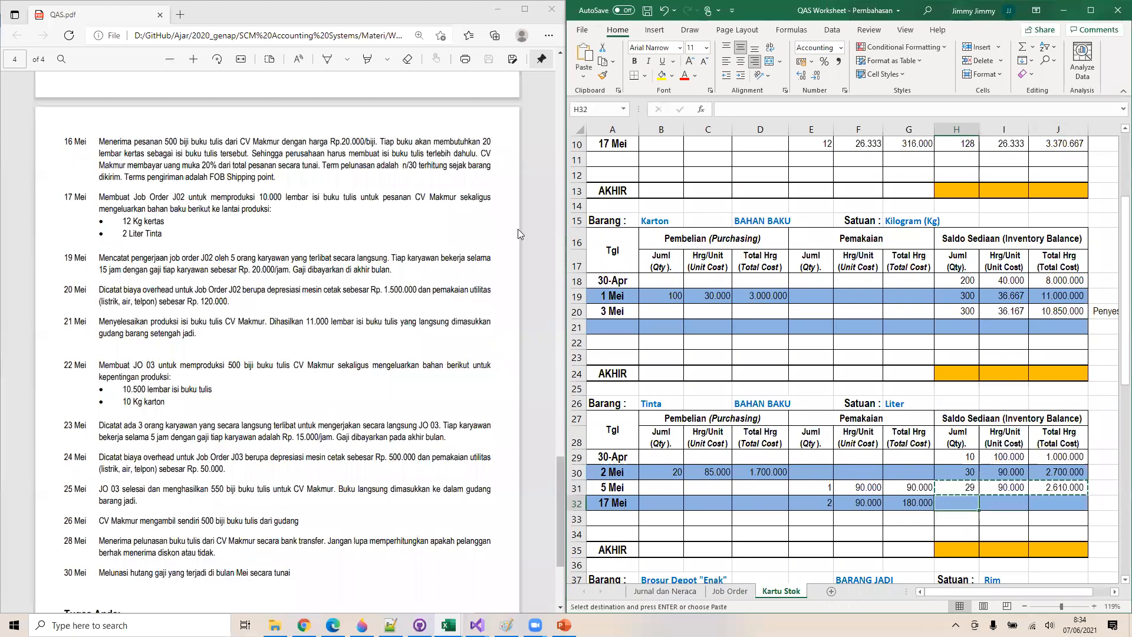
right_click(973, 503)
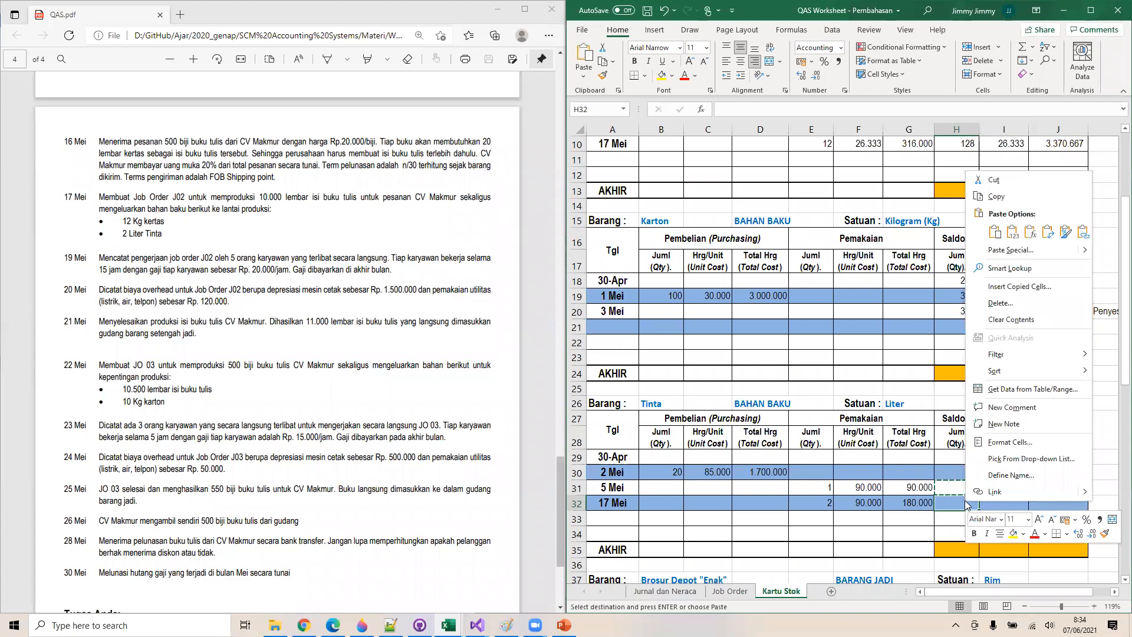
left_click(1030, 231)
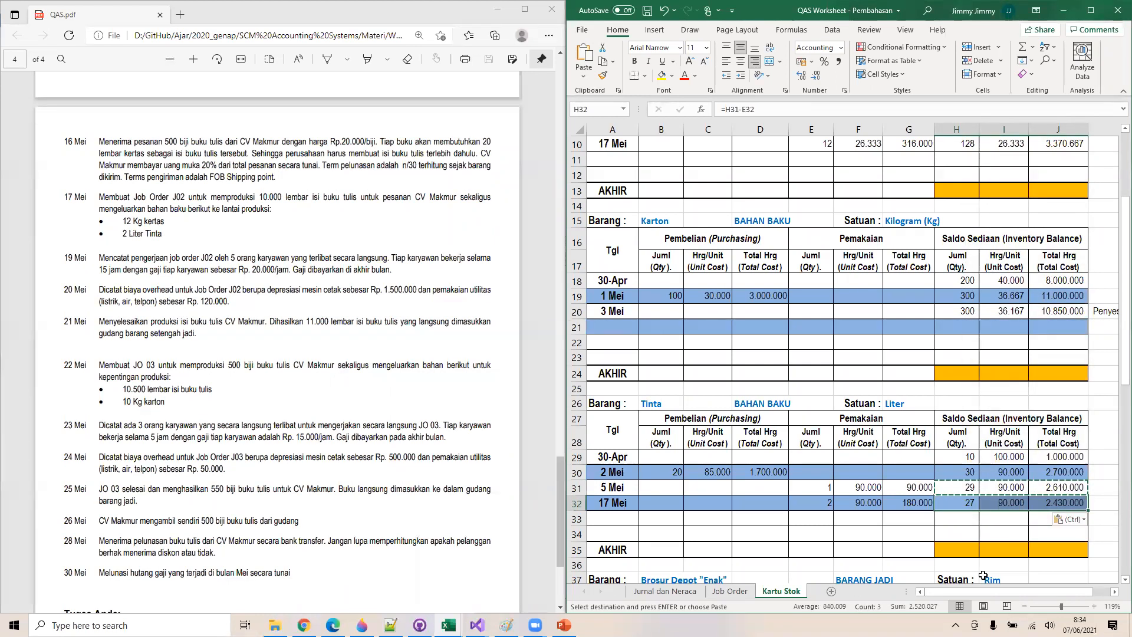
key("Escape")
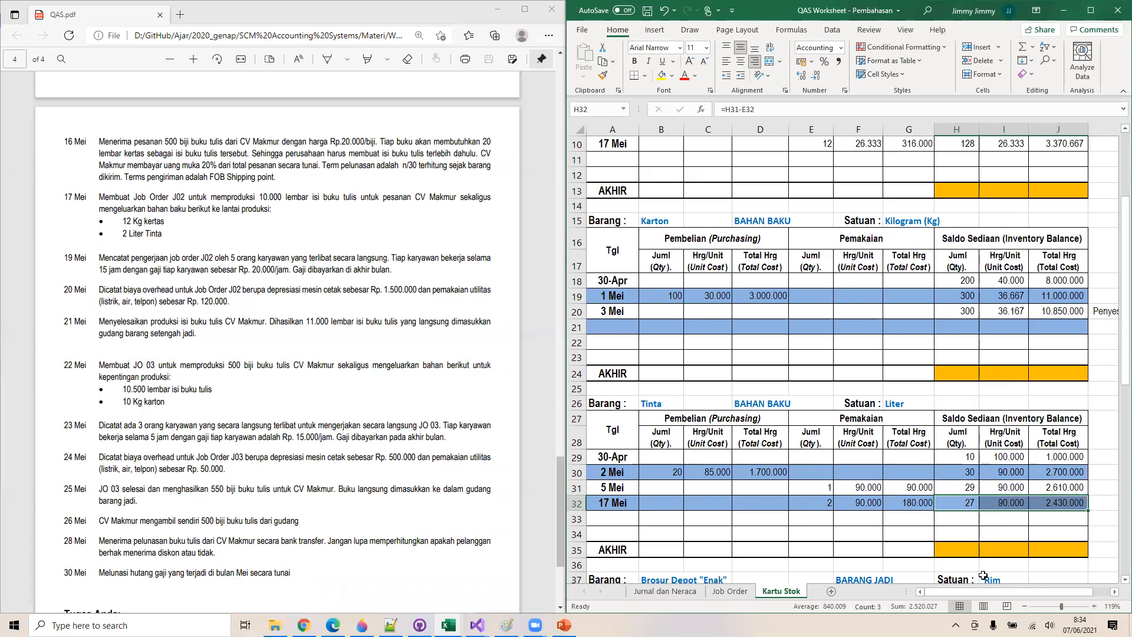
On Jurnal dan Neraca, set the 17 Mei debit account in C32 to 105 - WIP and the credit account in D33 to 104 - Sediaan Bahan Baku
left_click(665, 593)
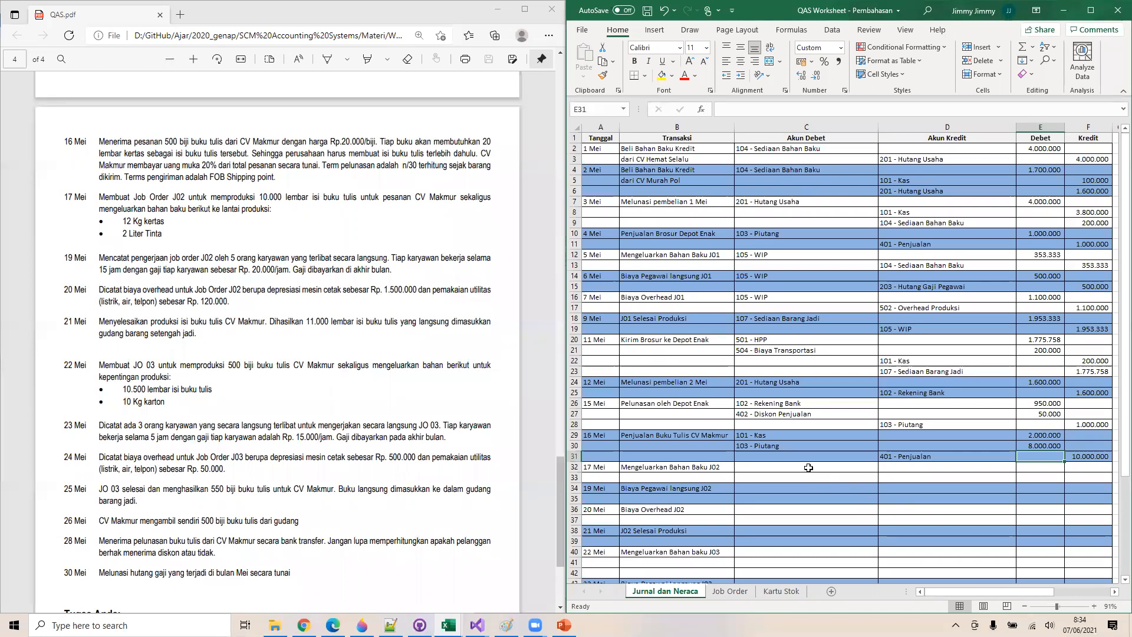
left_click(871, 469)
left_click(883, 466)
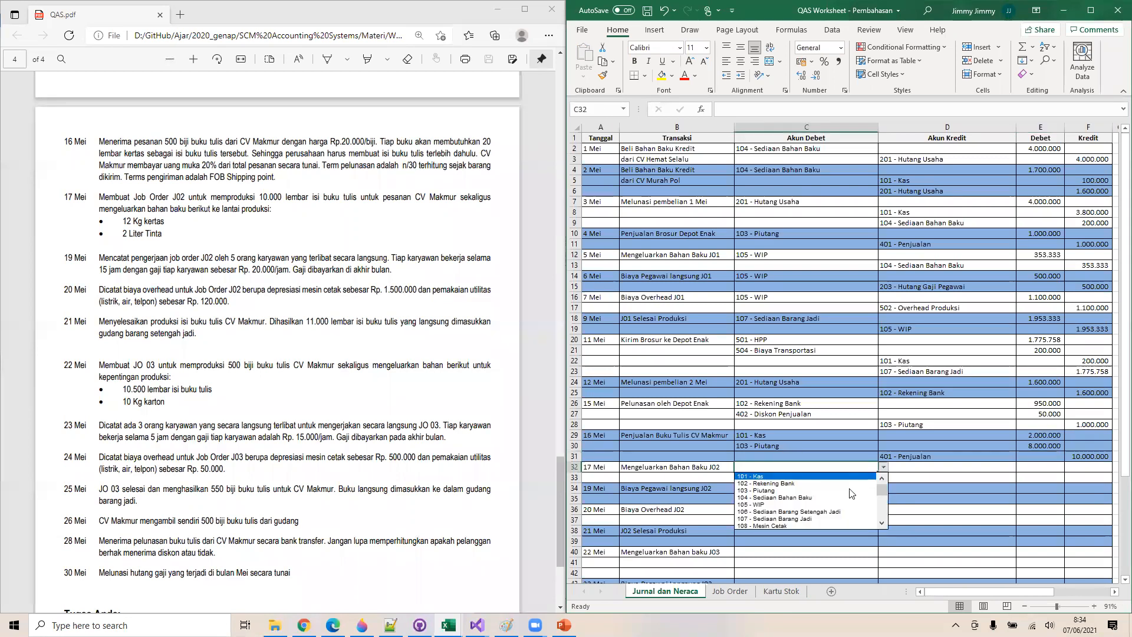
left_click(858, 507)
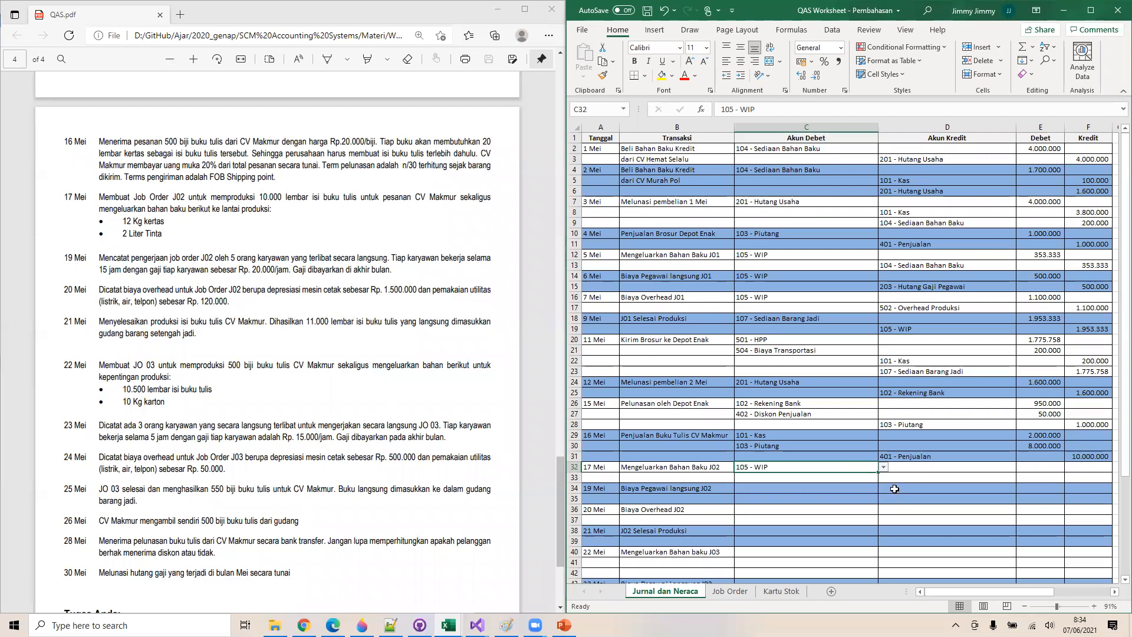
left_click(946, 477)
left_click(1020, 478)
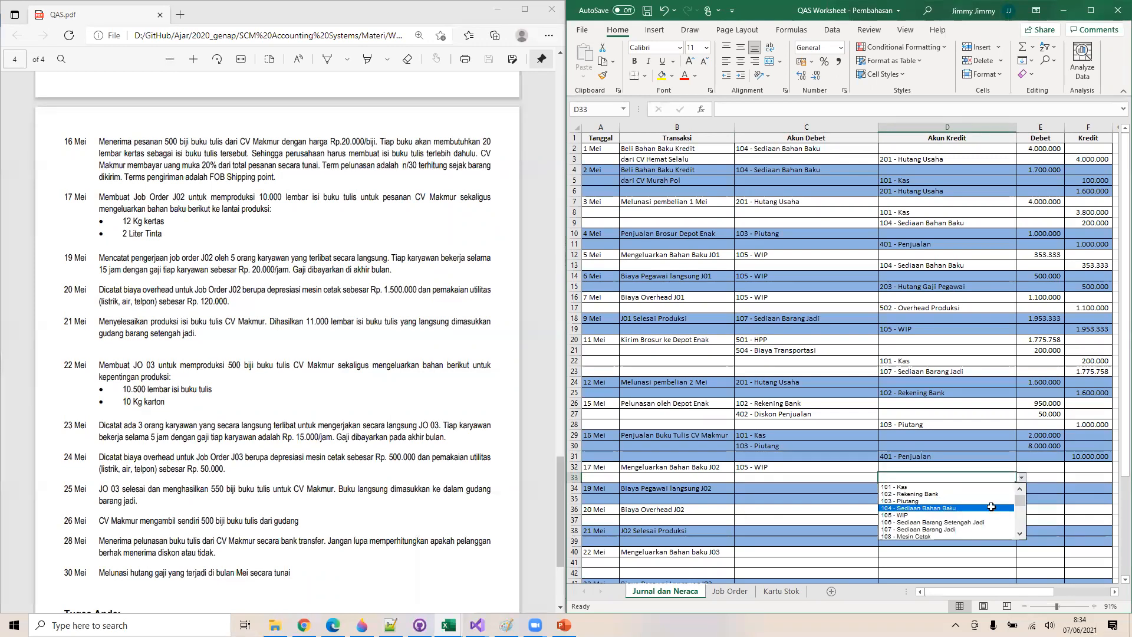
key("Return")
Calculate the 17 Mei WIP debit in E32 by adding the Kertas and Tinta usage totals G10 and G32 from Kartu Stok
left_click(1055, 467)
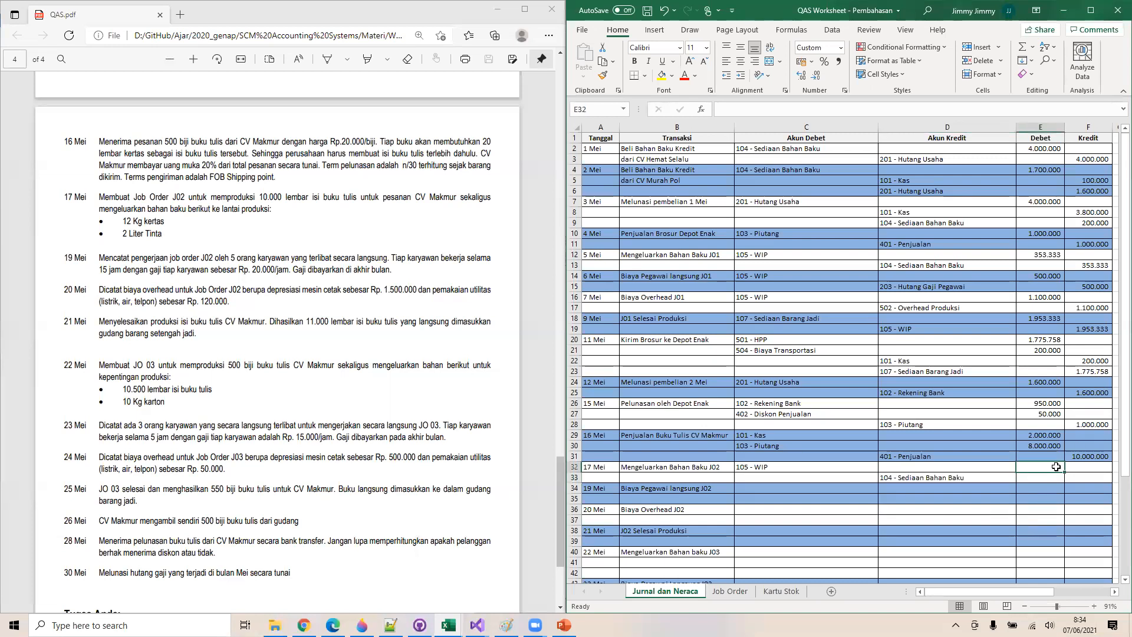
type("=")
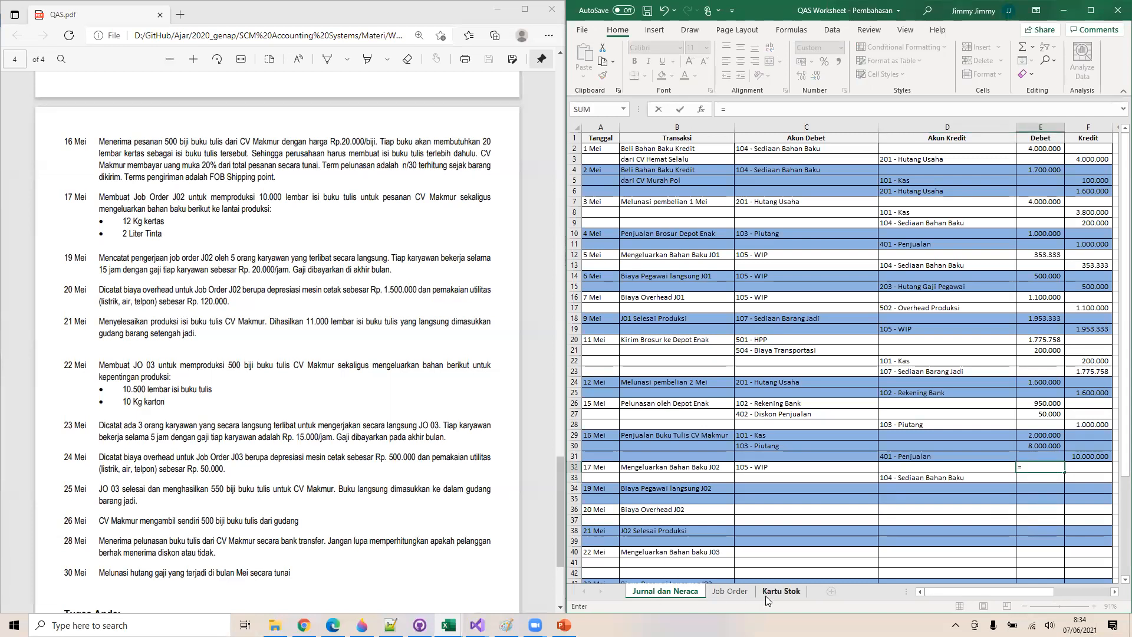
left_click(765, 595)
scroll(906, 435, "up", 3)
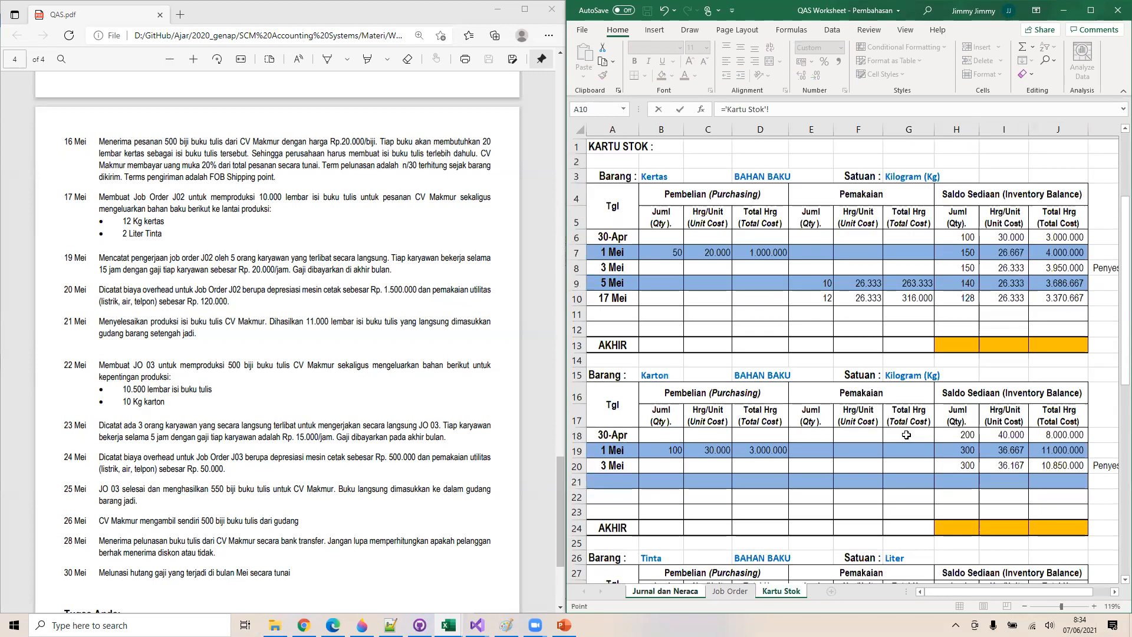
left_click(917, 299)
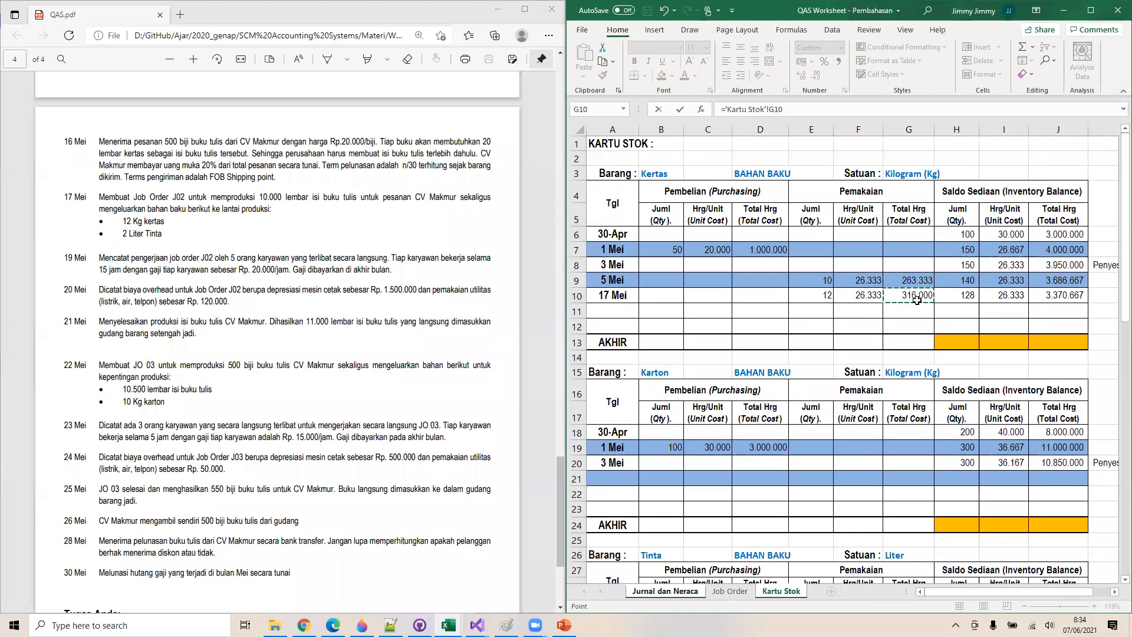
scroll(897, 532, "down", 3)
type("+")
left_click(898, 533)
key("Return")
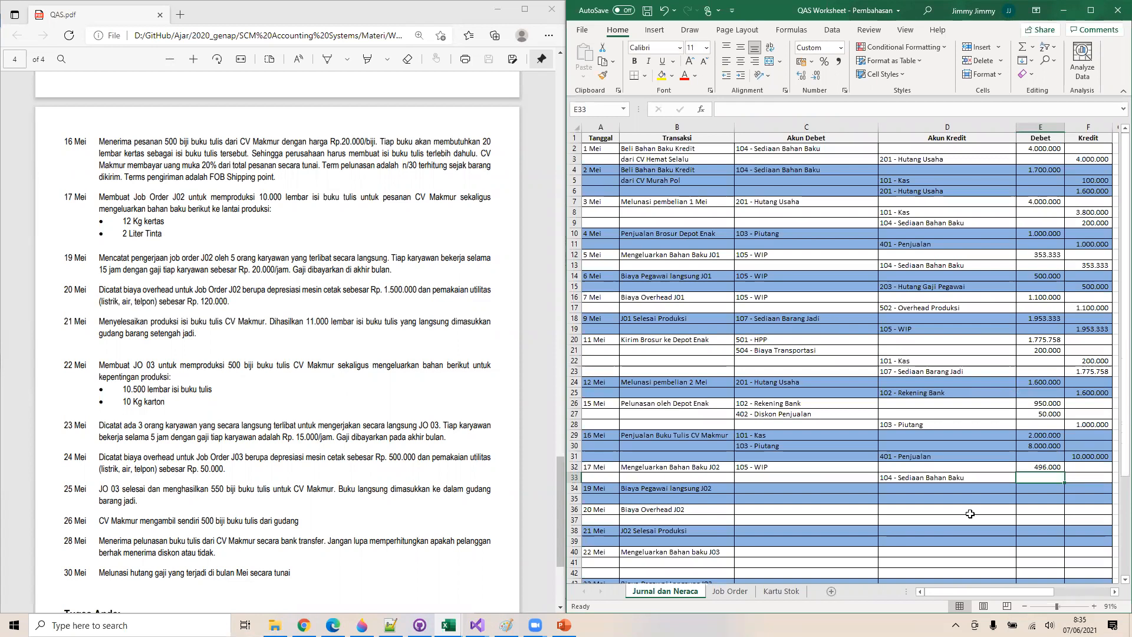
Enter 496.000 as the 17 Mei Sediaan Bahan Baku credit in F33
key("Right")
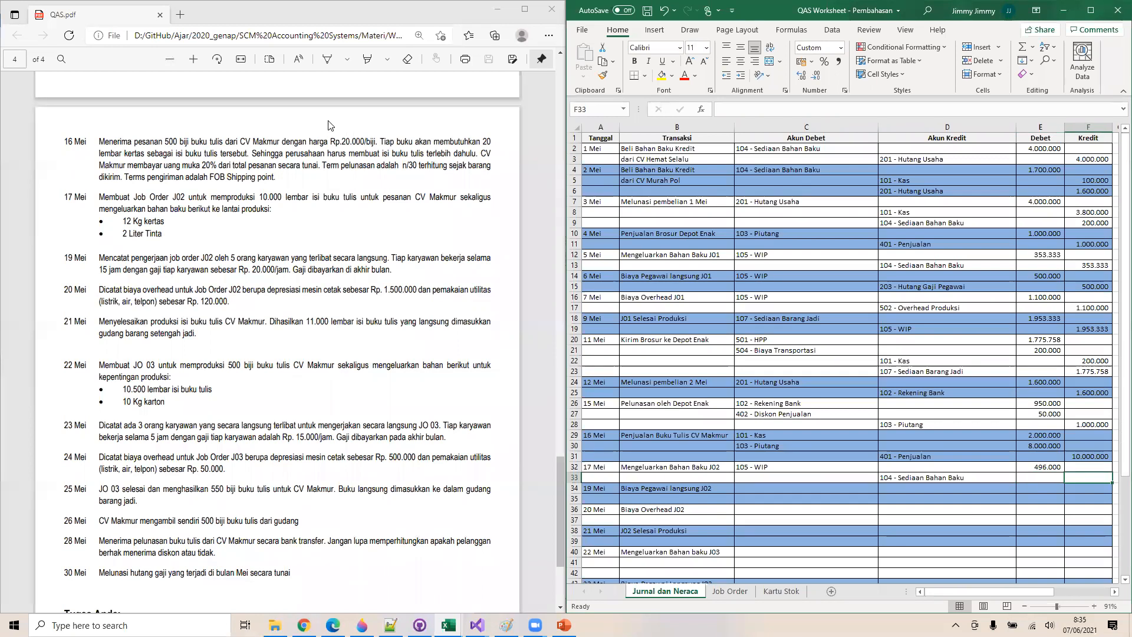
type("496000")
key("Return")
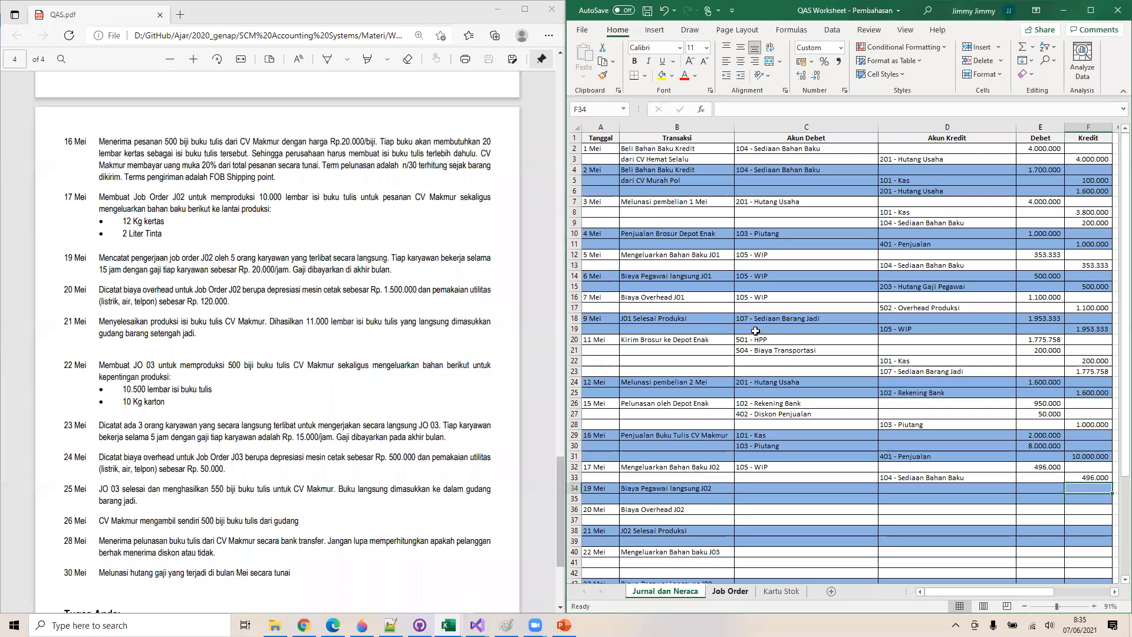
On the Job Order sheet, link job J02's Direct Material in C15 to the 17 Mei WIP debit in E32 of the journal
key("ctrl+Page_Down")
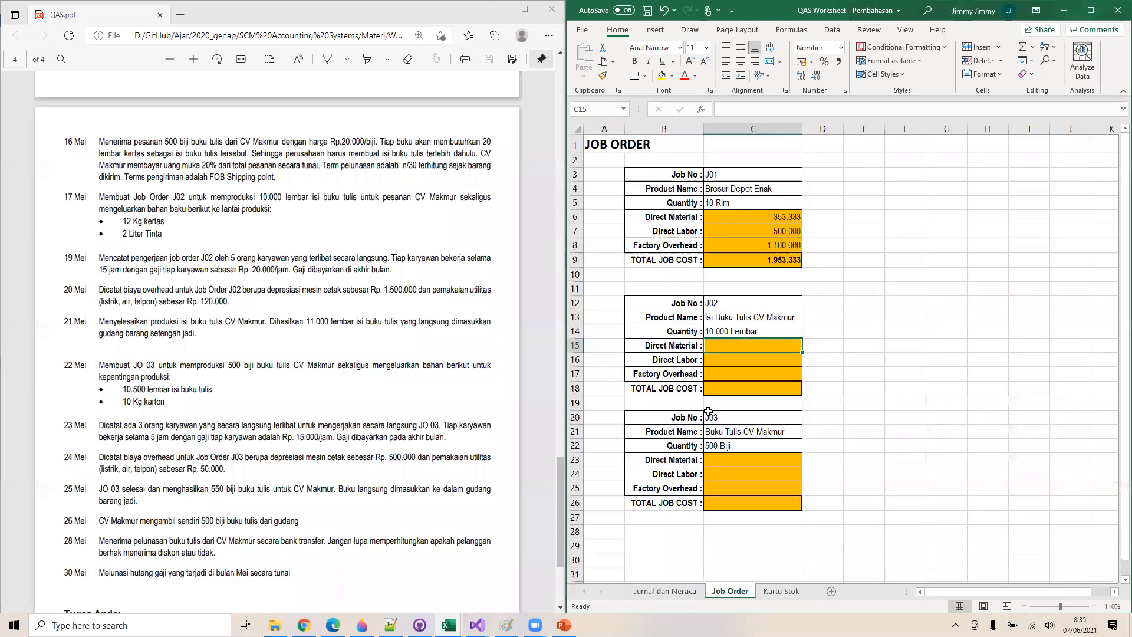
type("=")
key("ctrl+Page_Up")
left_click(1042, 466)
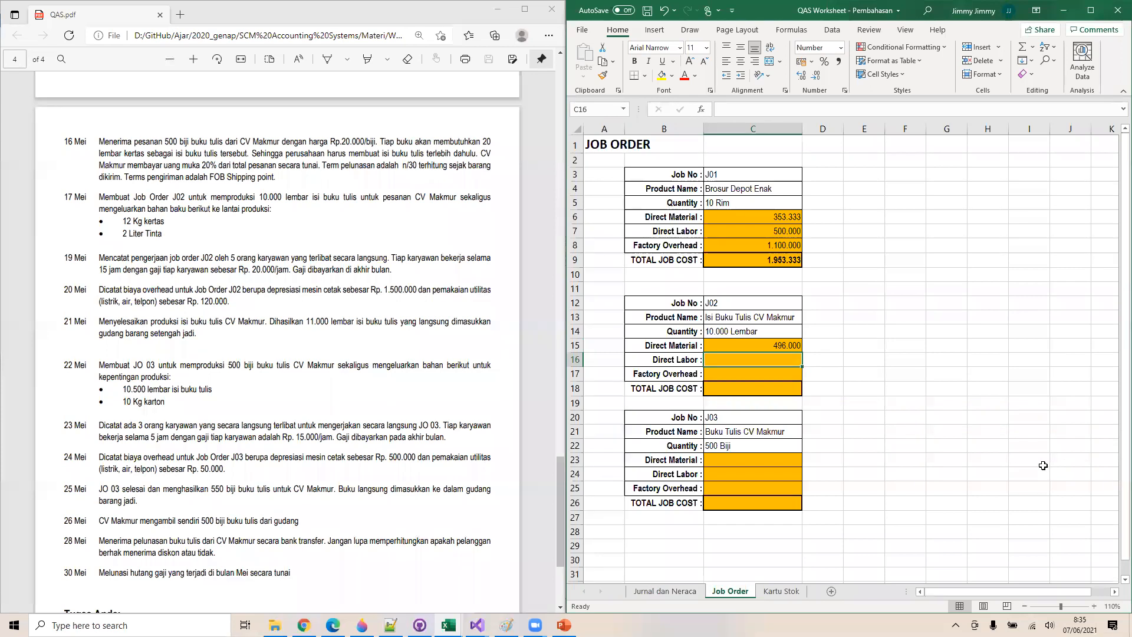
On Jurnal dan Neraca, set the 19 Mei debit account in C34 to 105 - WIP
left_click(676, 593)
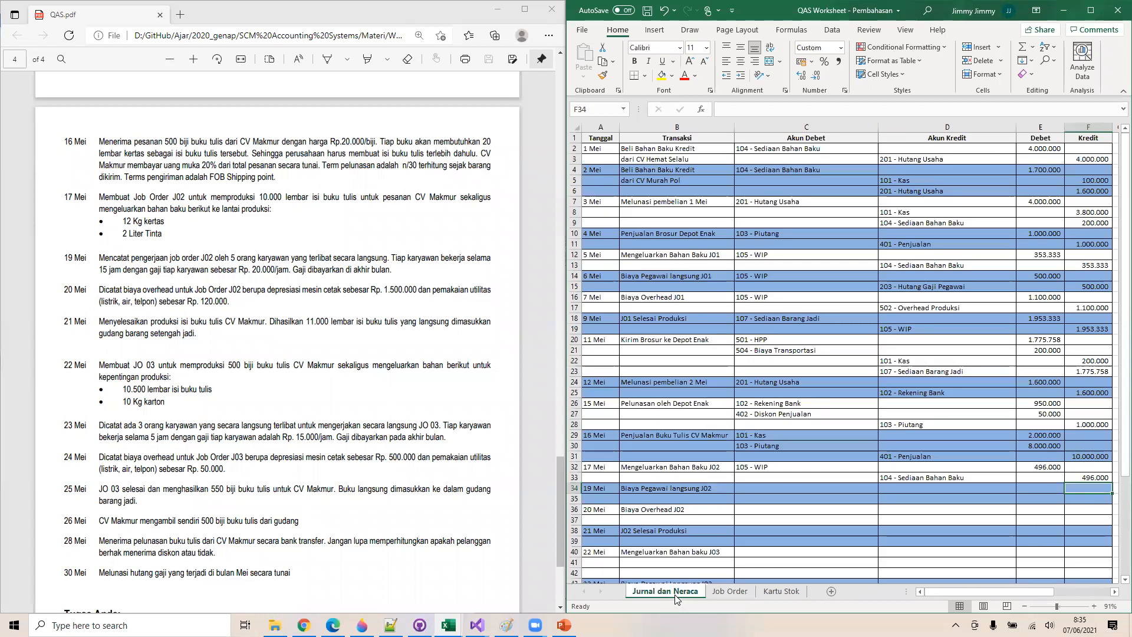
left_click(769, 487)
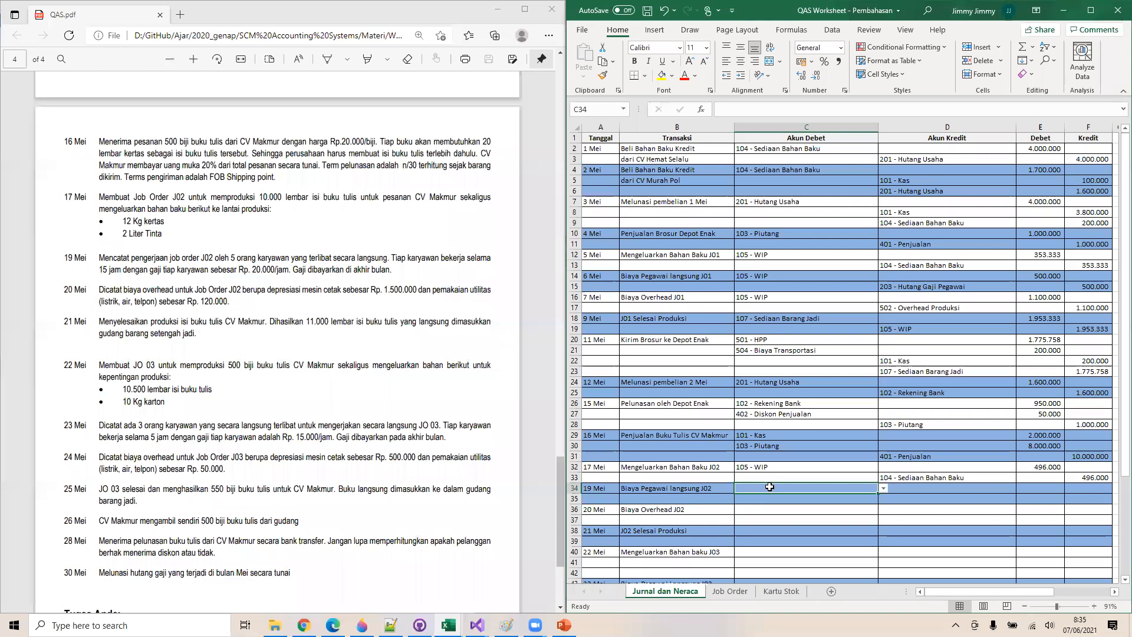
left_click(883, 490)
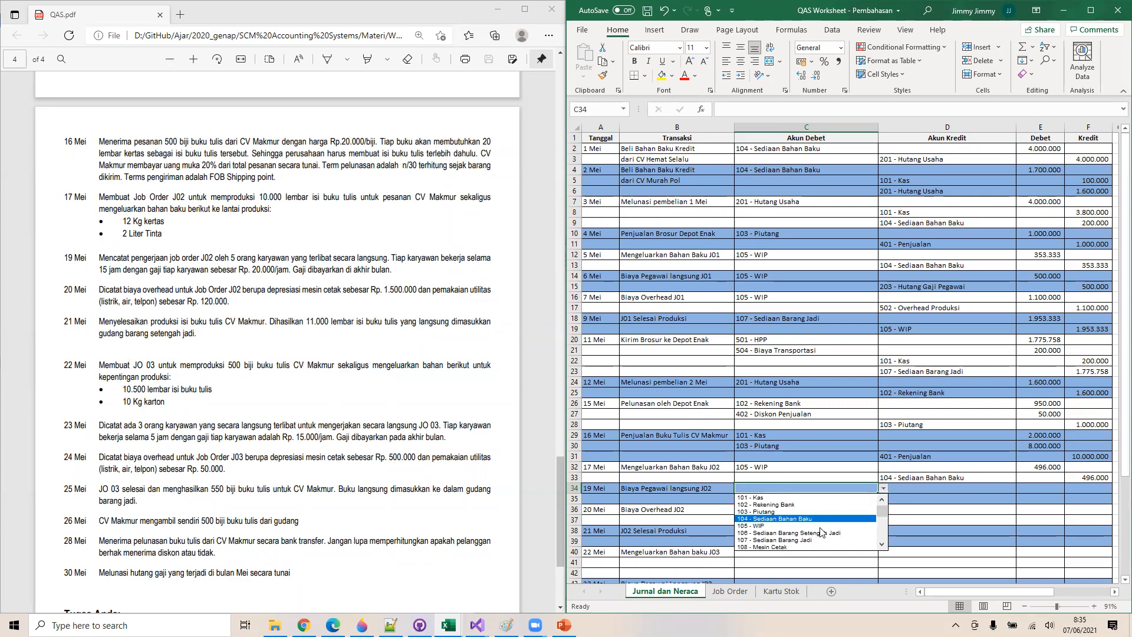
left_click(820, 524)
Set the 19 Mei credit account in D35 to 203 - Hutang Gaji Pegawai
left_click(929, 499)
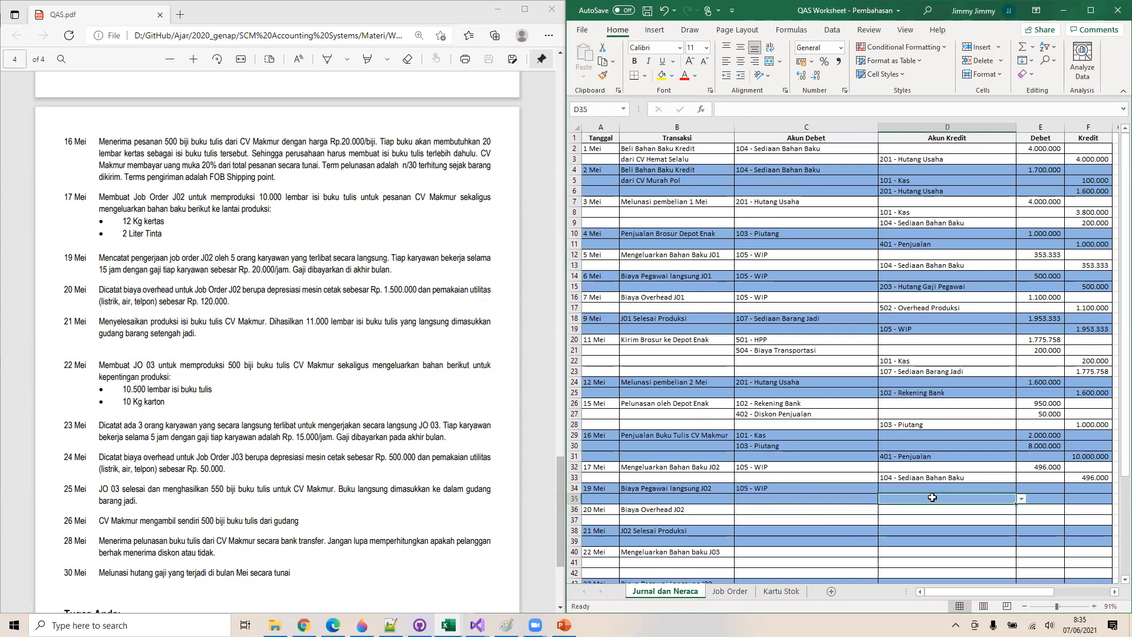
left_click(1022, 500)
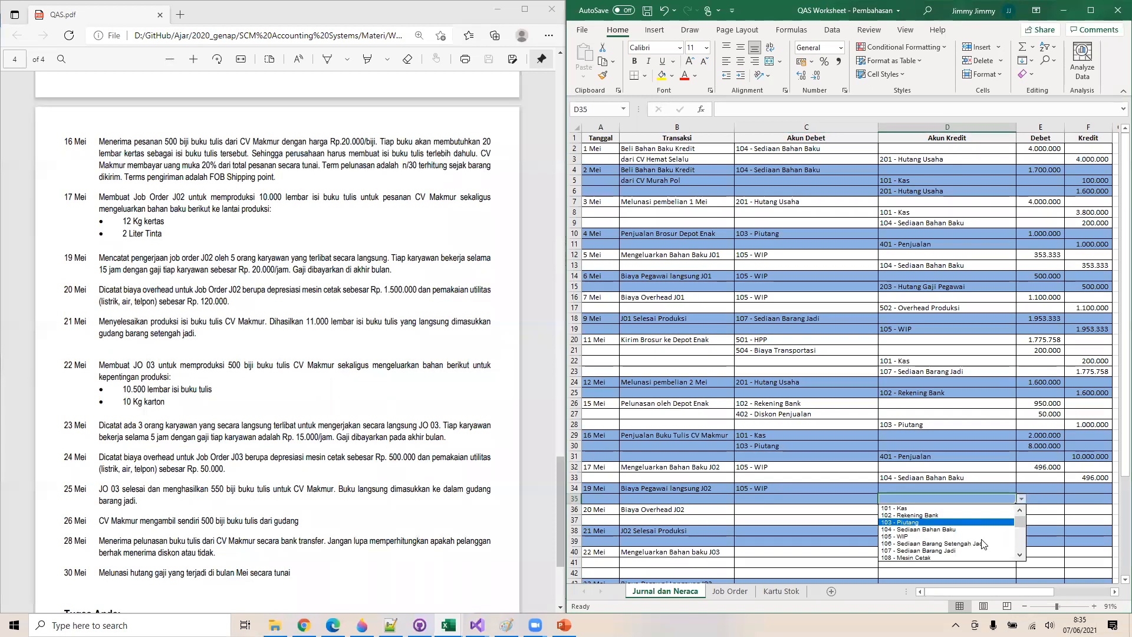
left_click(1020, 555)
left_click(1019, 555)
left_click(1019, 556)
left_click(1020, 556)
left_click(1019, 556)
left_click(1020, 556)
left_click(1020, 556)
left_click(1019, 556)
left_click(921, 528)
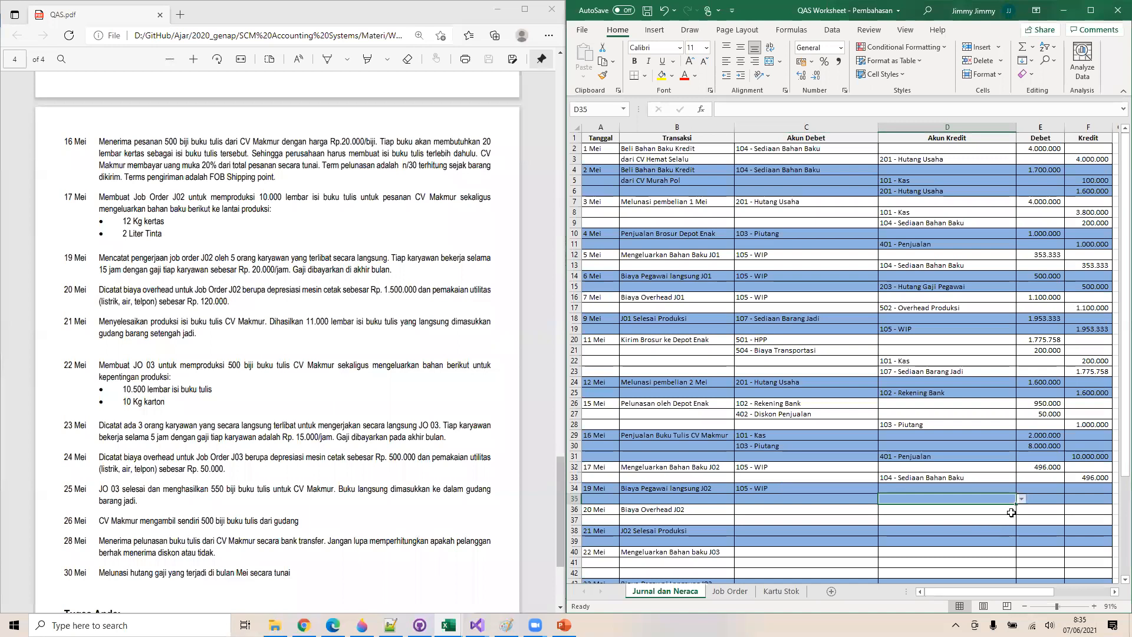
Calculate the 19 Mei WIP debit in E34 as 5 employees times 15 hours times 20000 per hour
left_click(1032, 486)
type("=")
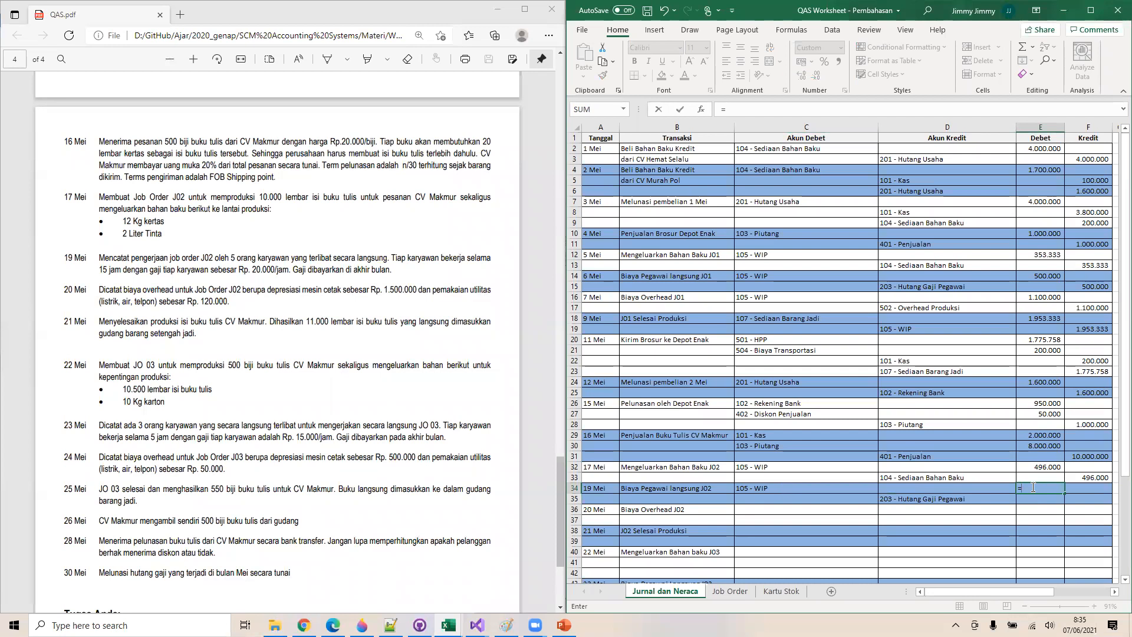
type("5*15*200")
key("Return")
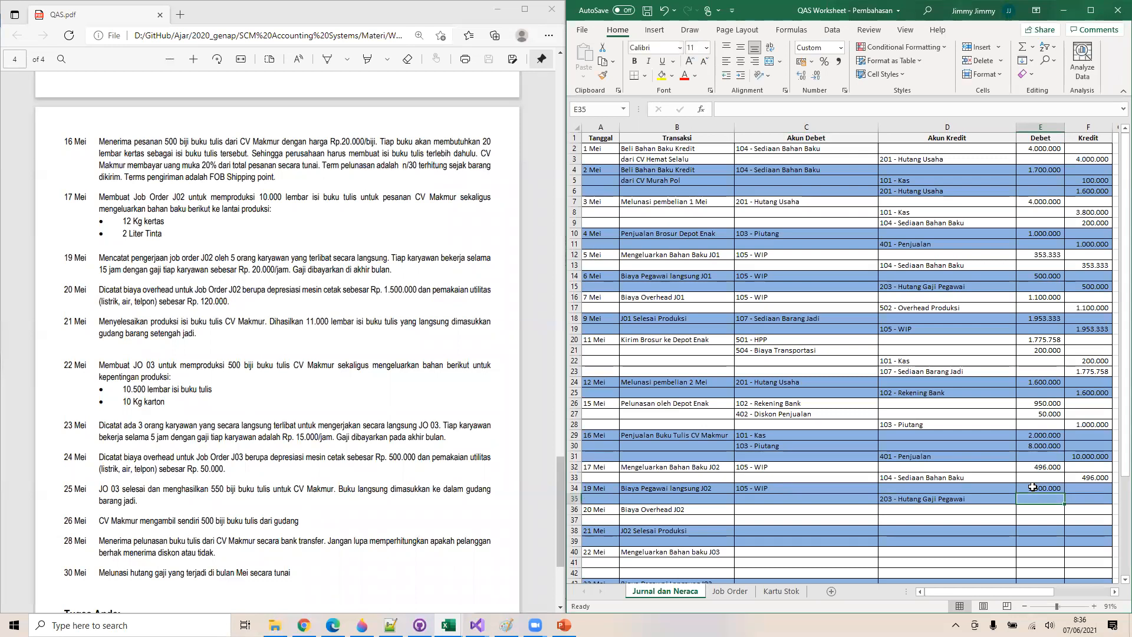
Link the 19 Mei Hutang Gaji Pegawai credit in F35 to the debit amount in E34
left_click(1073, 497)
type("=")
key("Left")
key("Up")
key("Return")
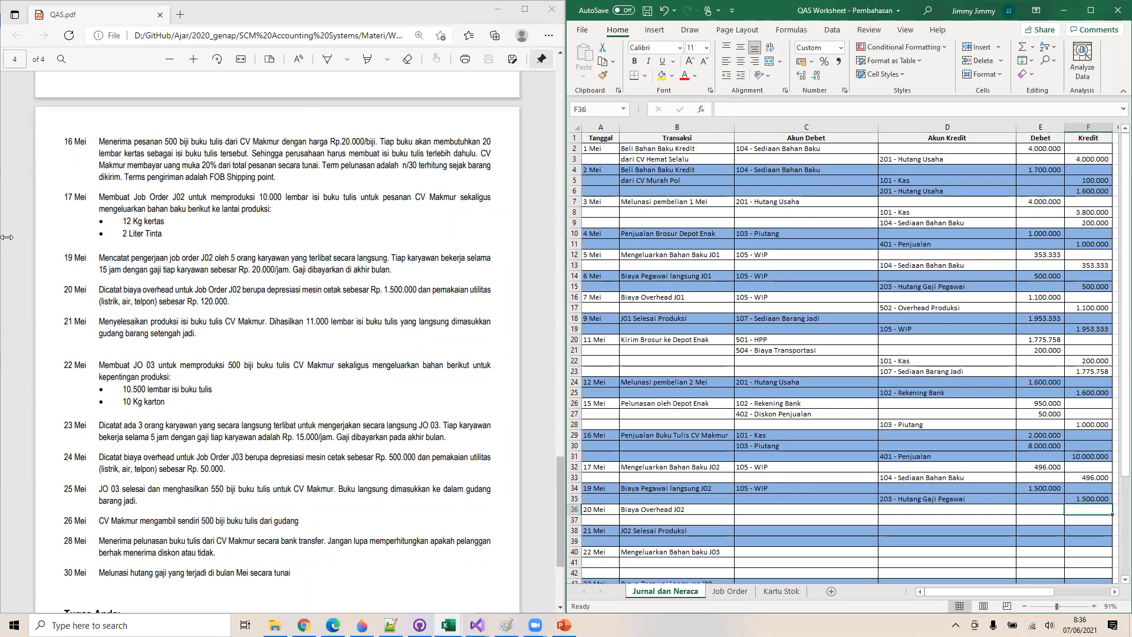
On the Job Order sheet, link job J02's Direct Labor in C16 to the 19 Mei WIP debit in E34 of the journal
left_click(729, 591)
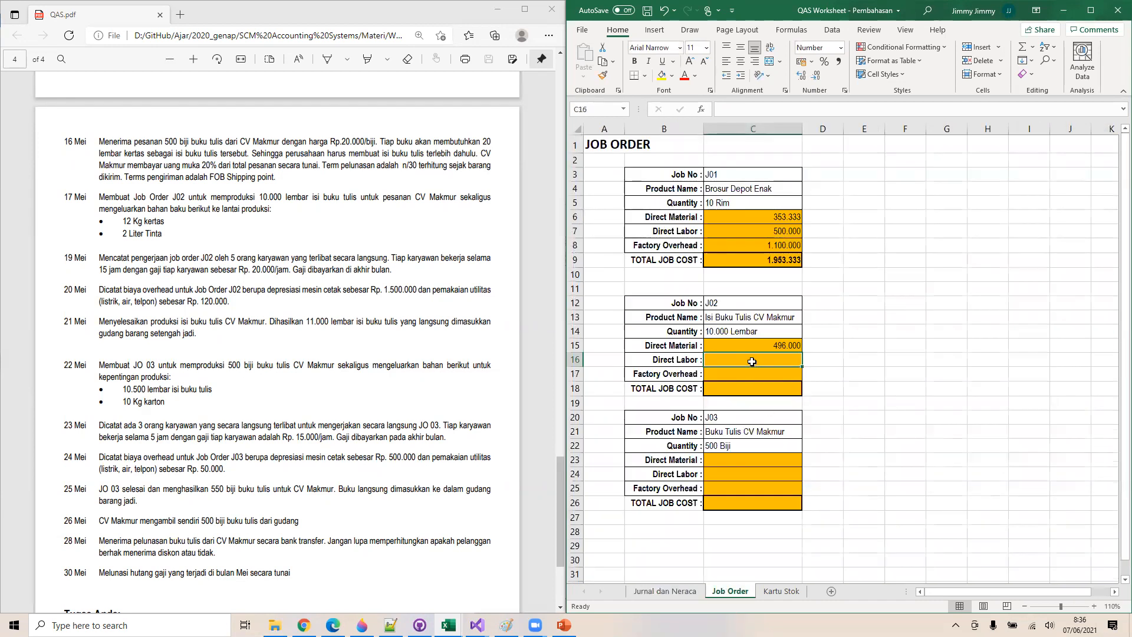
type("=")
left_click(665, 590)
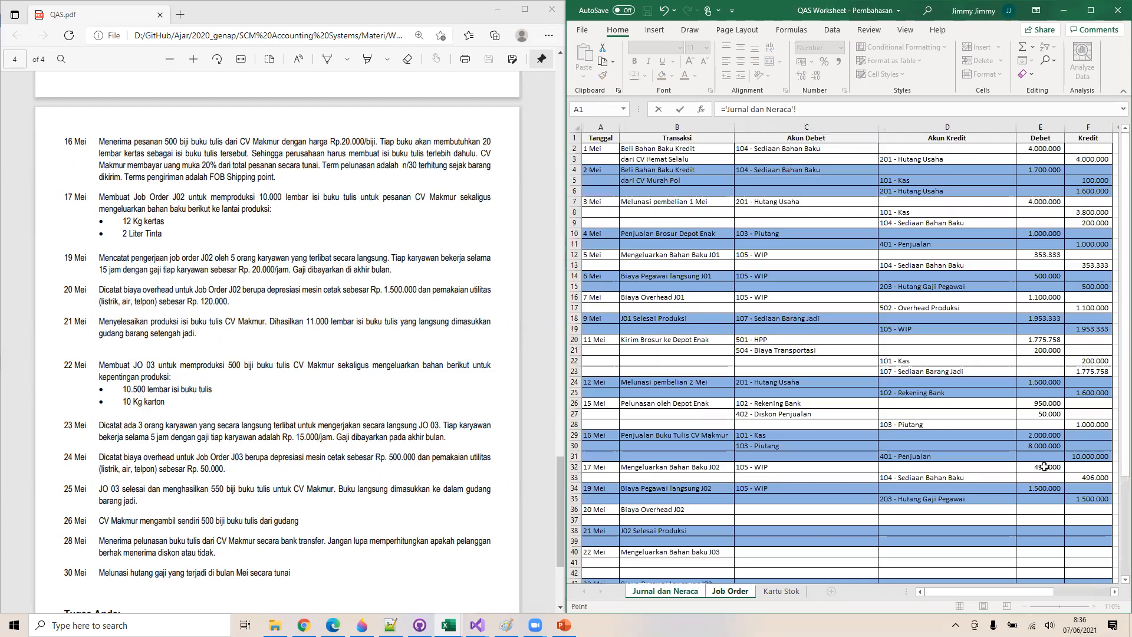
left_click(1047, 487)
key("Return")
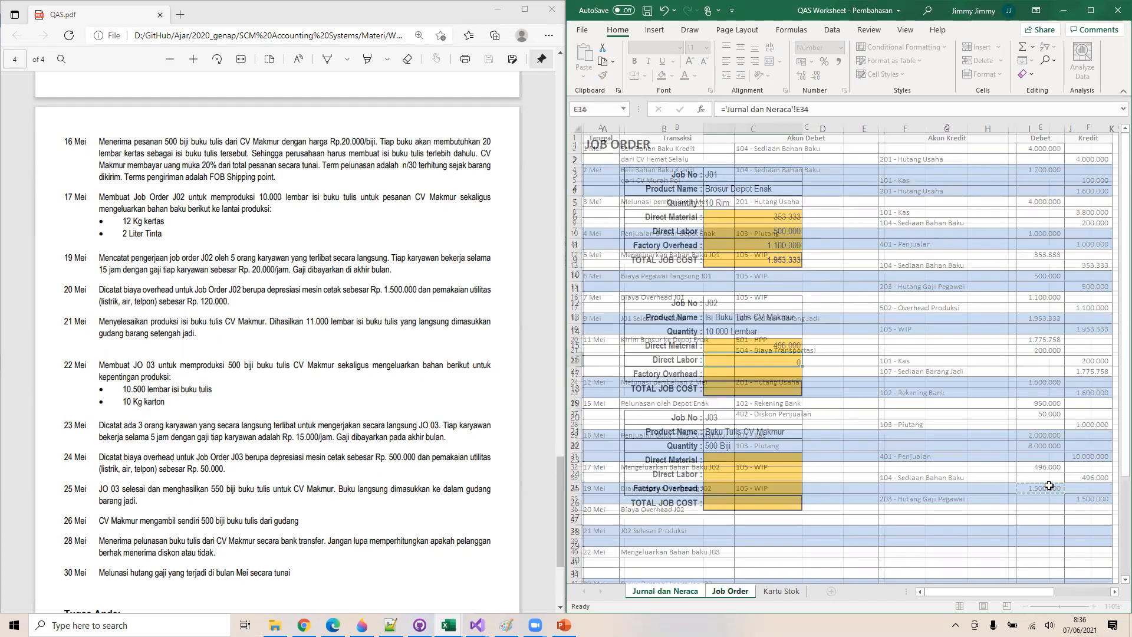
On Jurnal dan Neraca, set the 20 Mei debit account in C36 to 105 - WIP and the credit account in D37 to 502 - Overhead Produksi
left_click(677, 596)
left_click(796, 513)
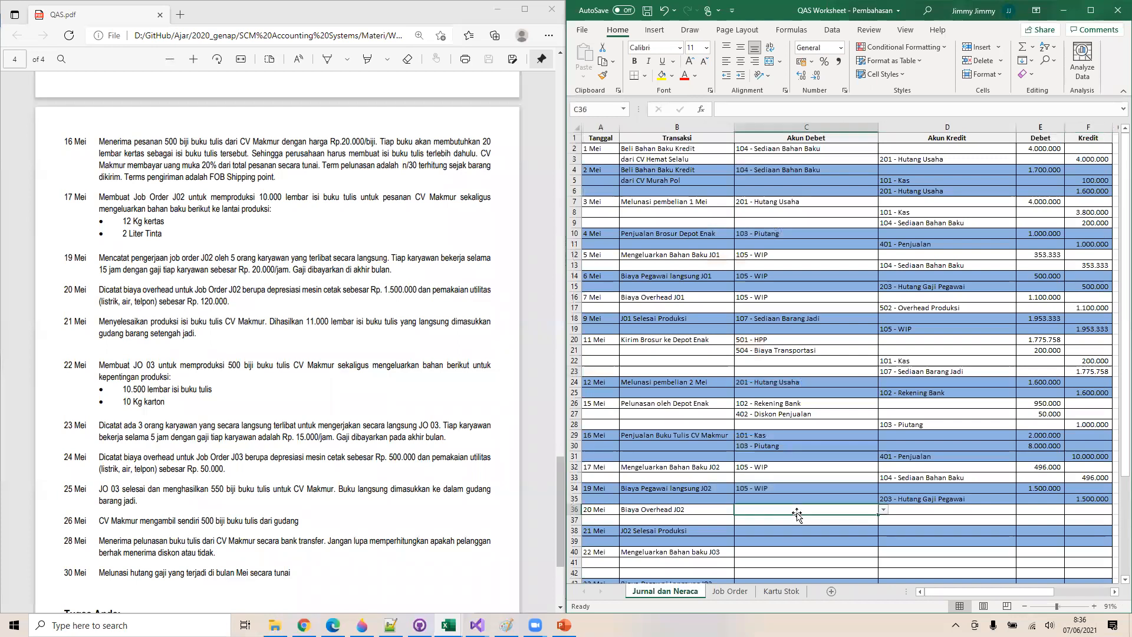
left_click(883, 509)
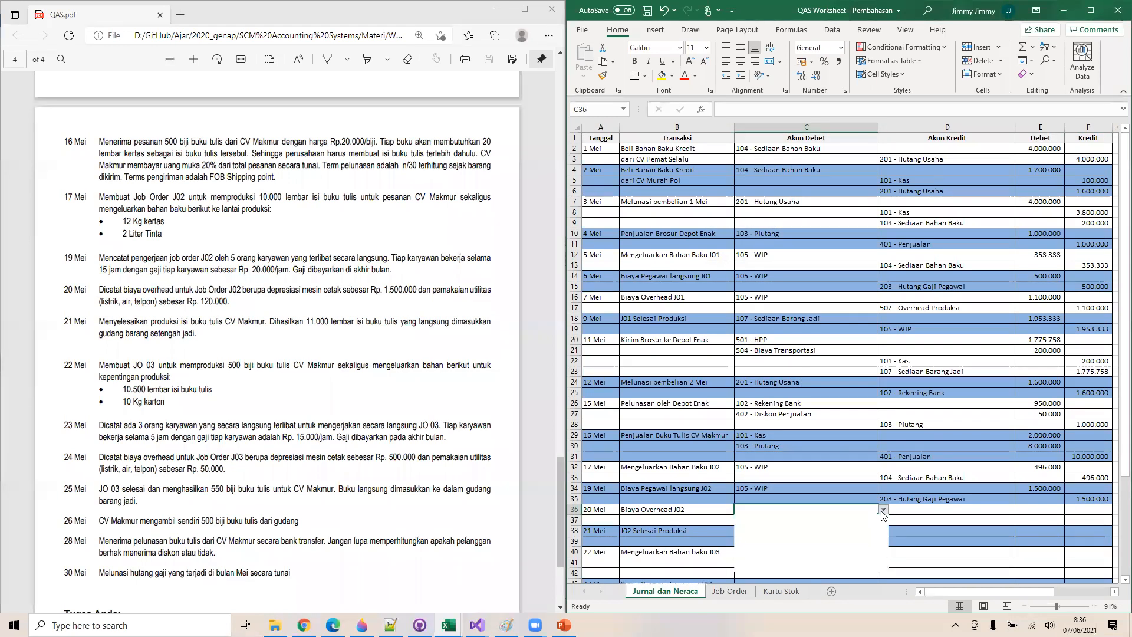
left_click(817, 544)
left_click(920, 521)
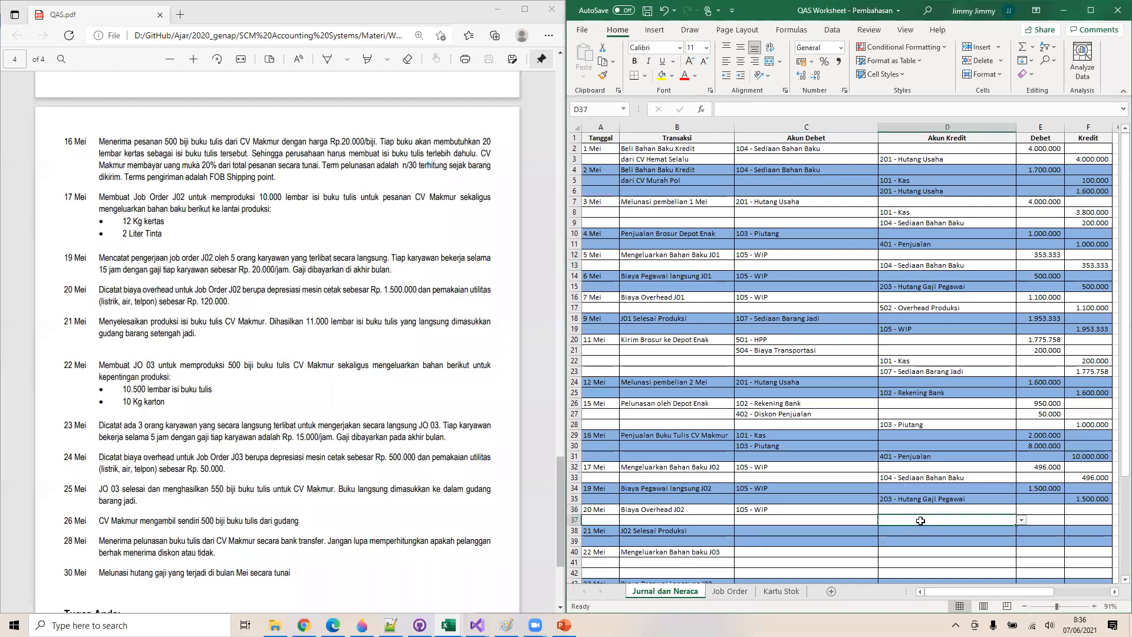
left_click(1023, 522)
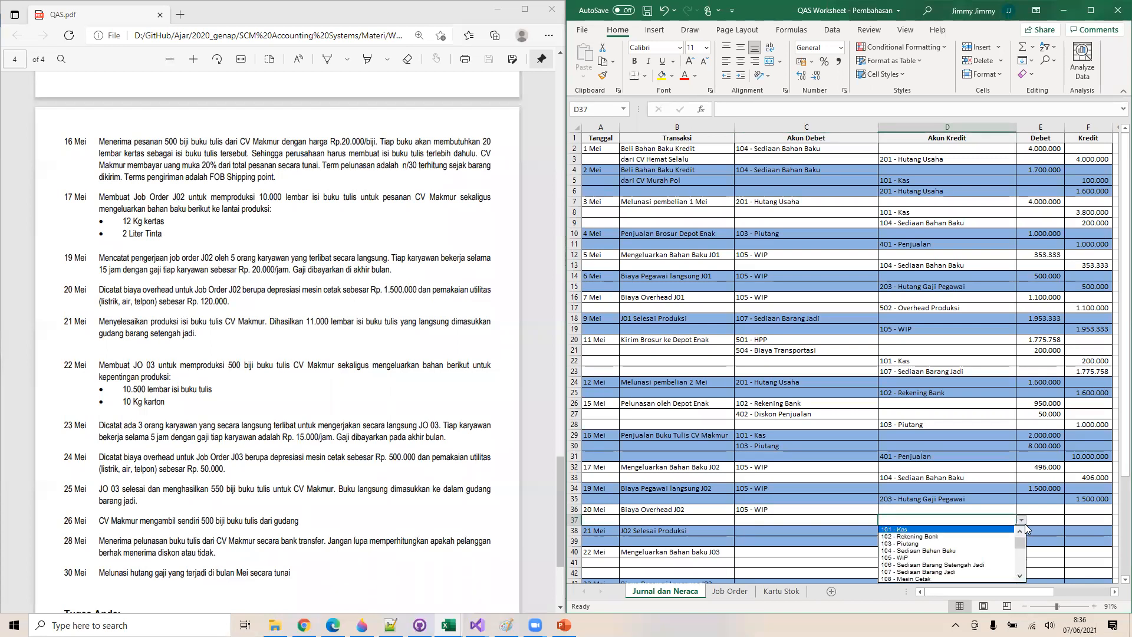
left_click(1019, 576)
left_click(1020, 577)
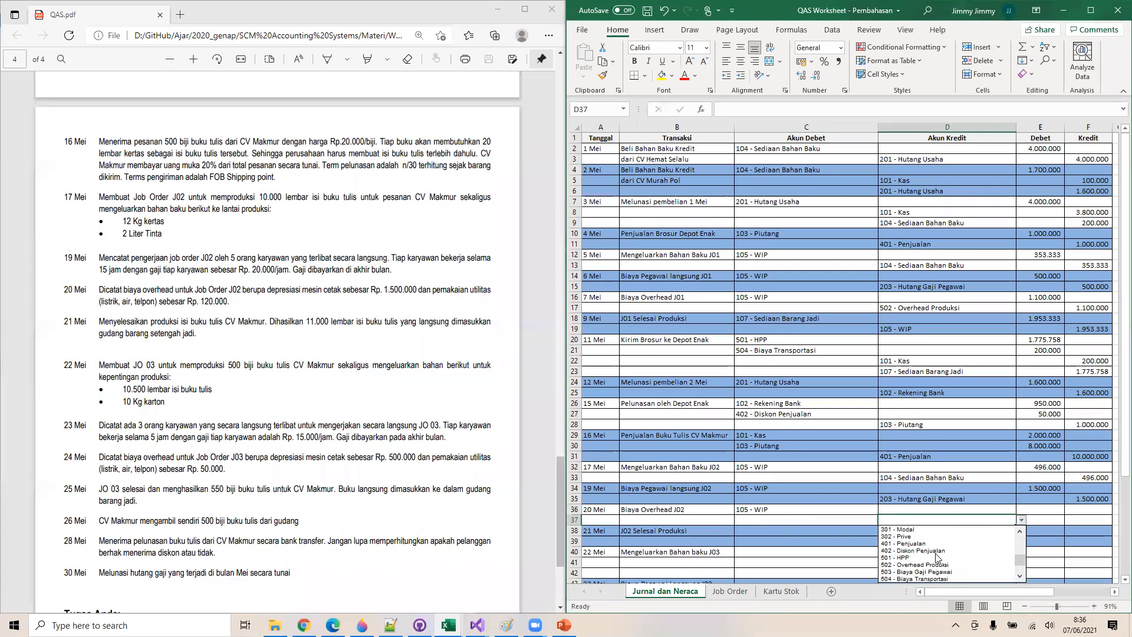
left_click(929, 564)
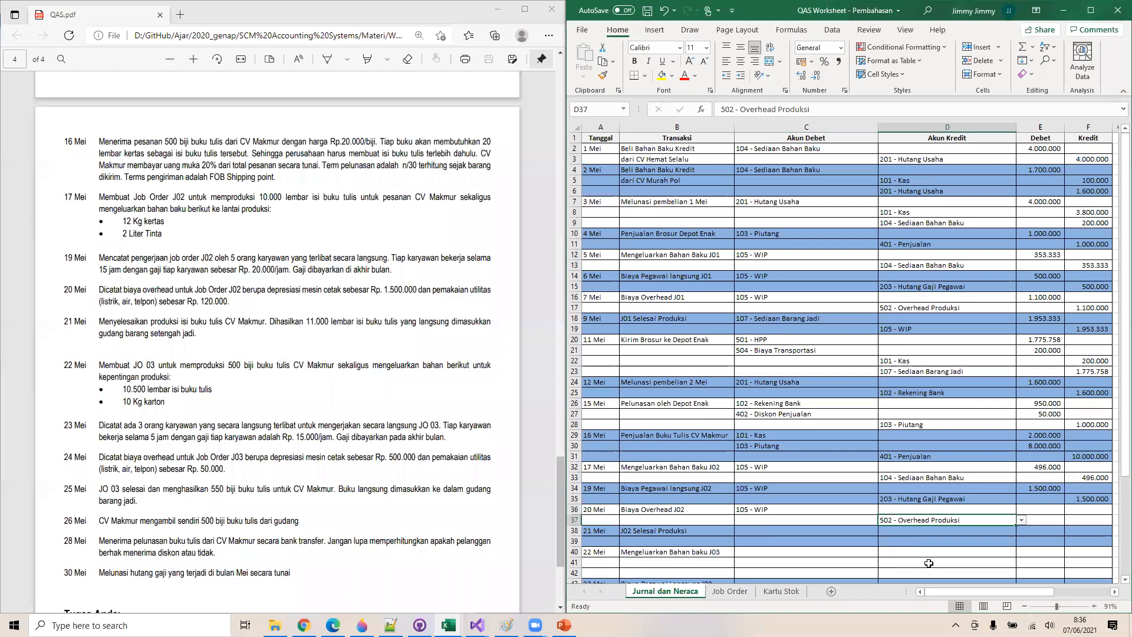
Enter 1620000 as the 20 Mei WIP debit in E36 and link the Overhead Produksi credit in F37 to it
left_click(1055, 510)
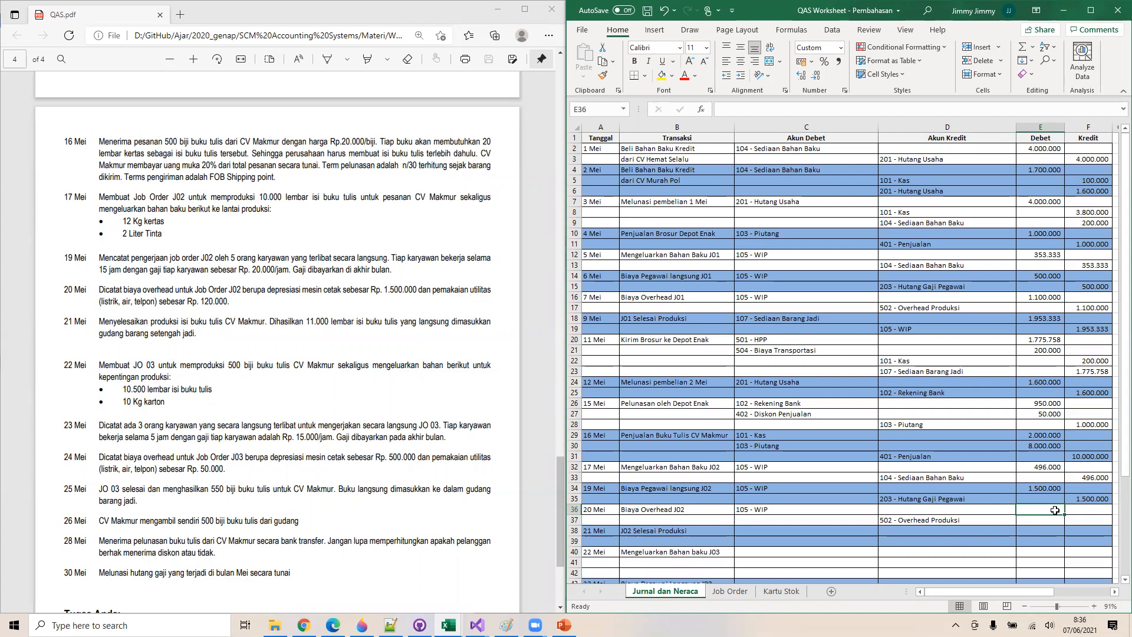
type("16")
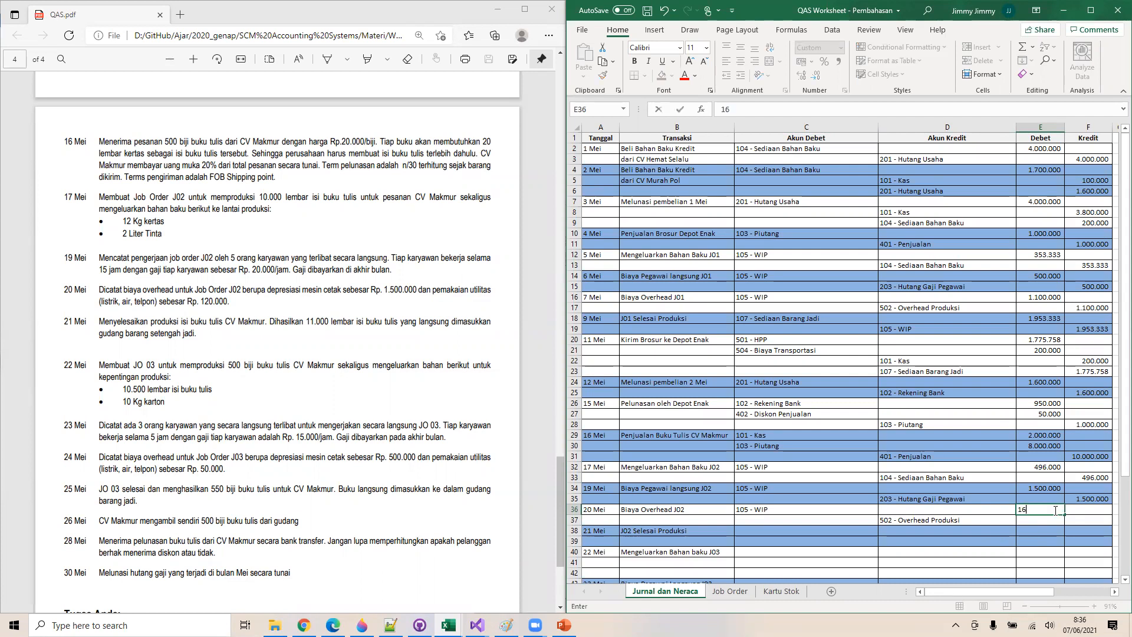
type("20000")
key("Return")
key("Right")
type("=")
key("Left")
key("Up")
key("Return")
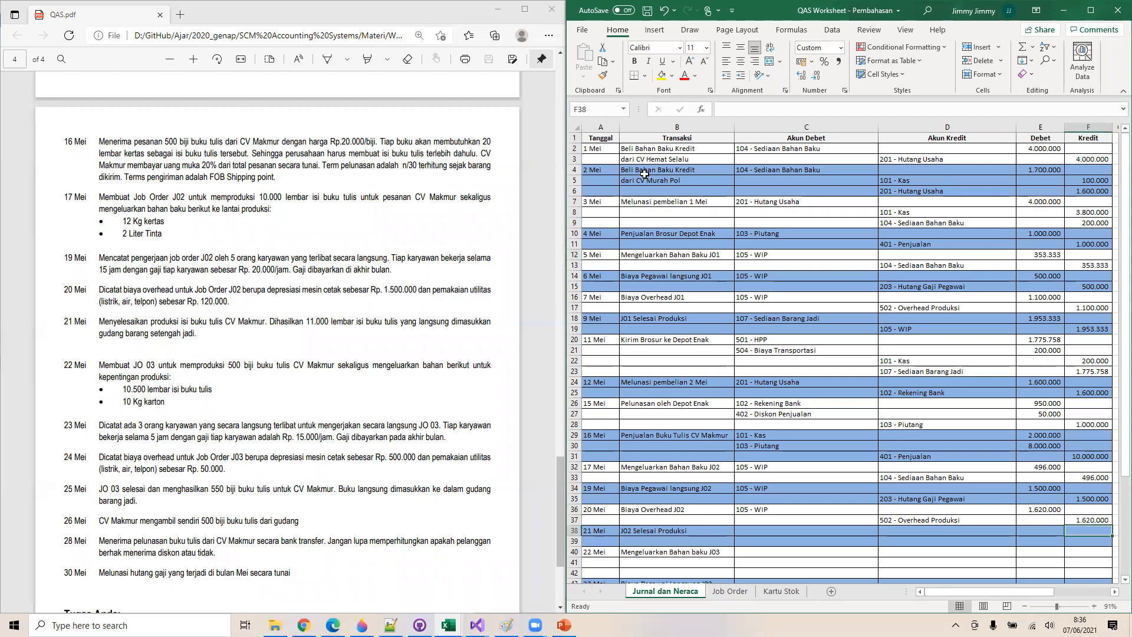
On the Job Order sheet, link job J02's Factory Overhead in C17 to the 20 Mei WIP debit in E36 of the journal
left_click(730, 591)
left_click(770, 375)
type("=")
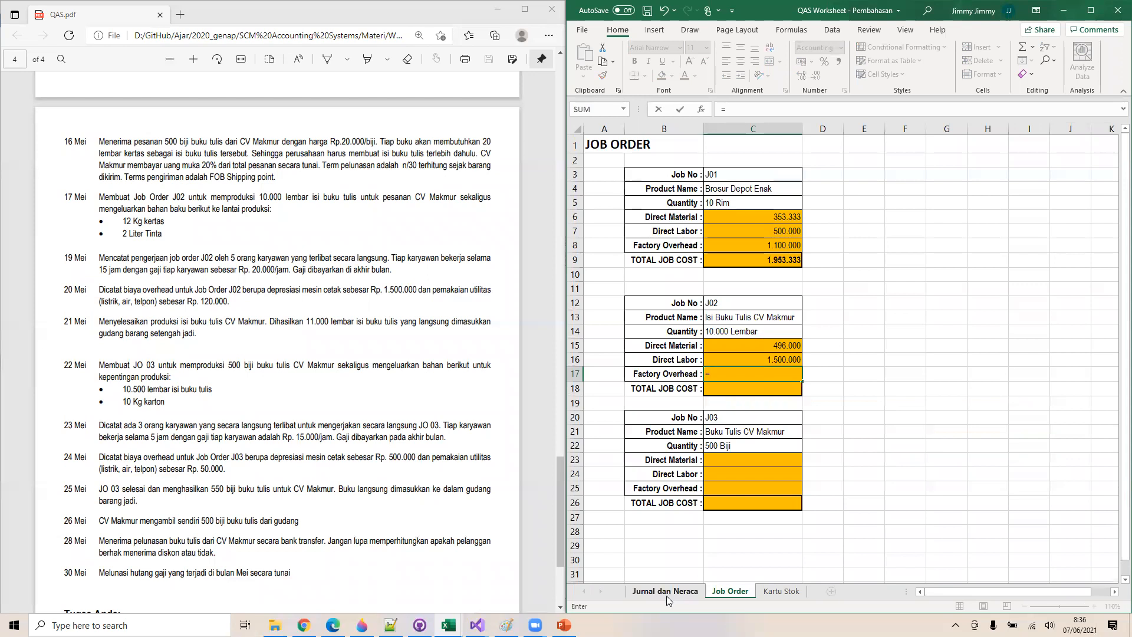
left_click(669, 591)
left_click(1039, 511)
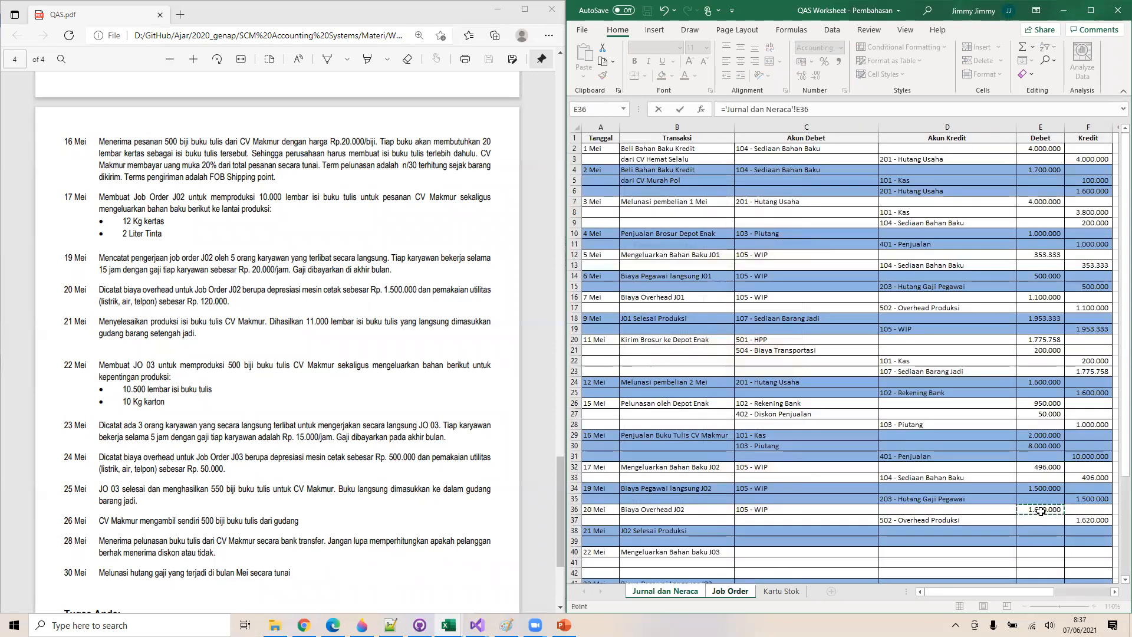
key("Return")
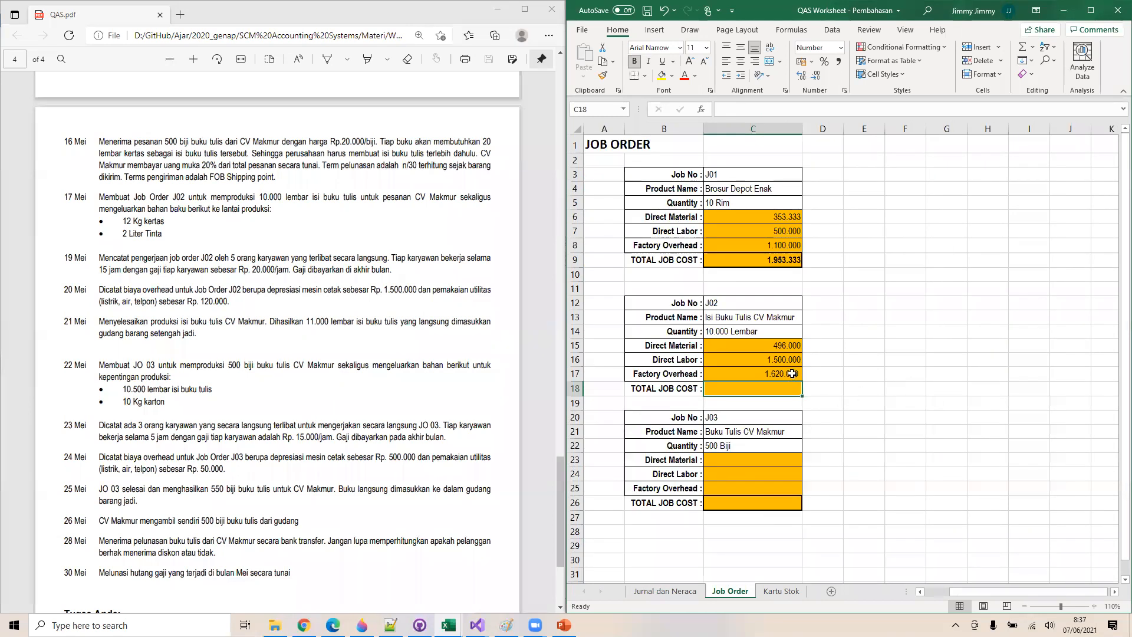
Calculate job J02's Total Job Cost in C18 by summing its material, labor and overhead in C15:C17
type("=")
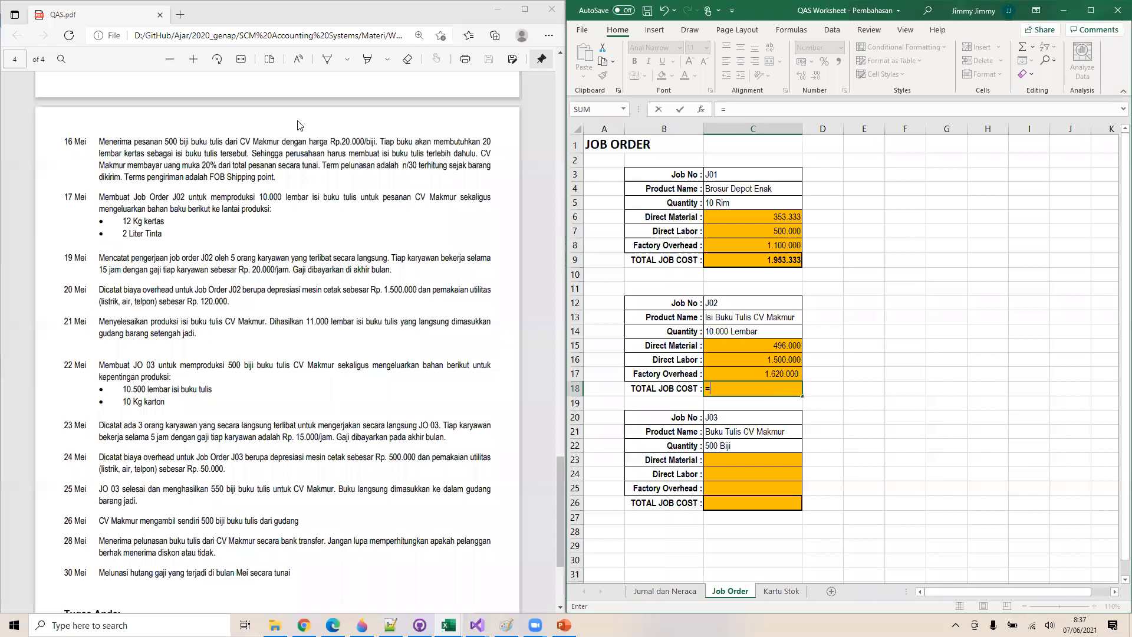
type("SUM(")
key("Up")
key("shift+Up")
key("shift+Up")
type(")")
key("Return")
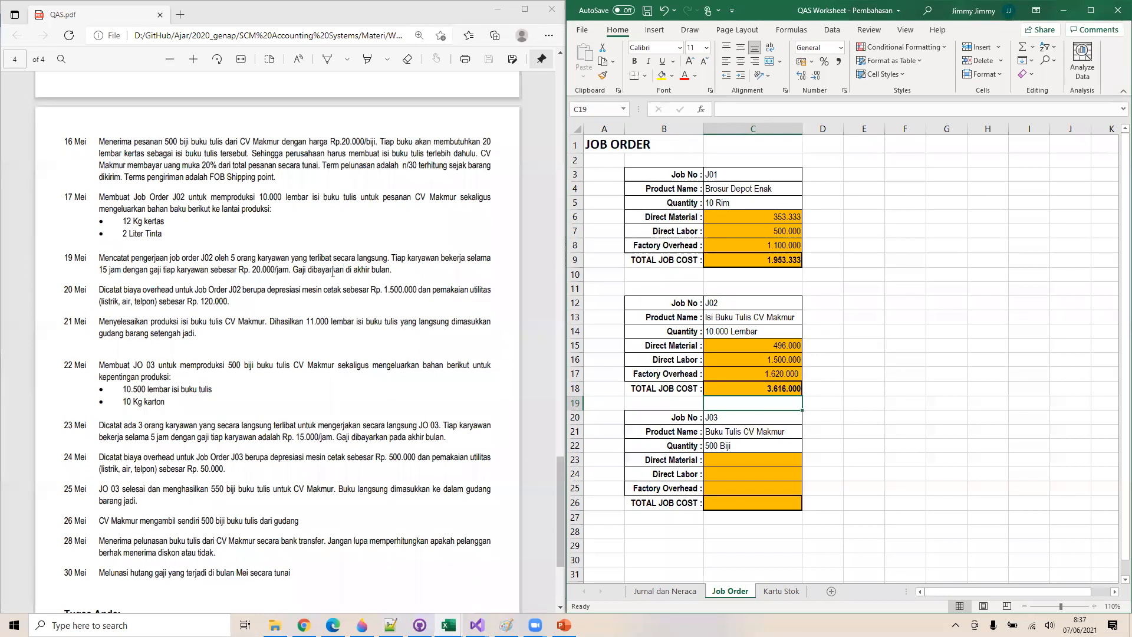
On Jurnal dan Neraca, set the 21 Mei debit account in C38 to 106 - Sediaan Barang Setengah Jadi and the credit account in D39 to 105 - WIP
left_click(673, 592)
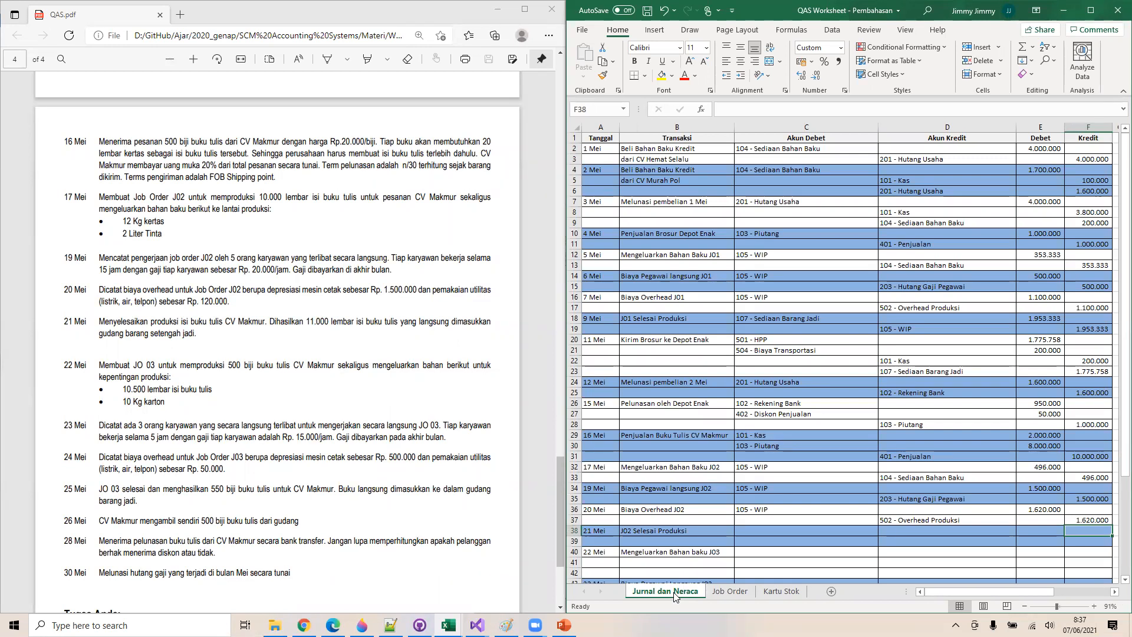
left_click(840, 531)
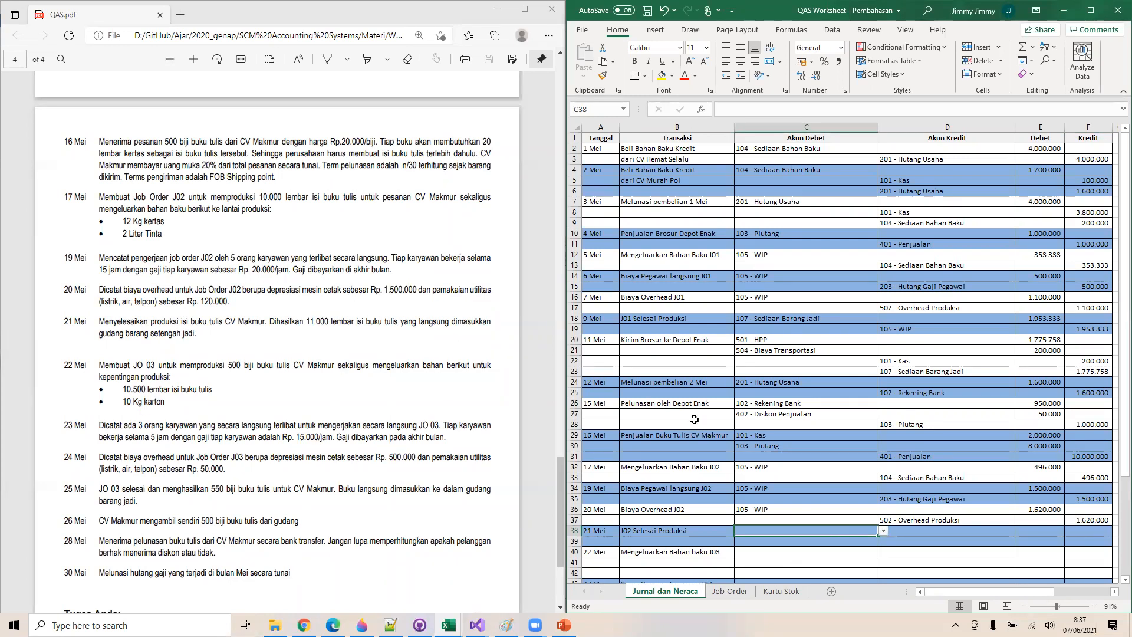
left_click(882, 531)
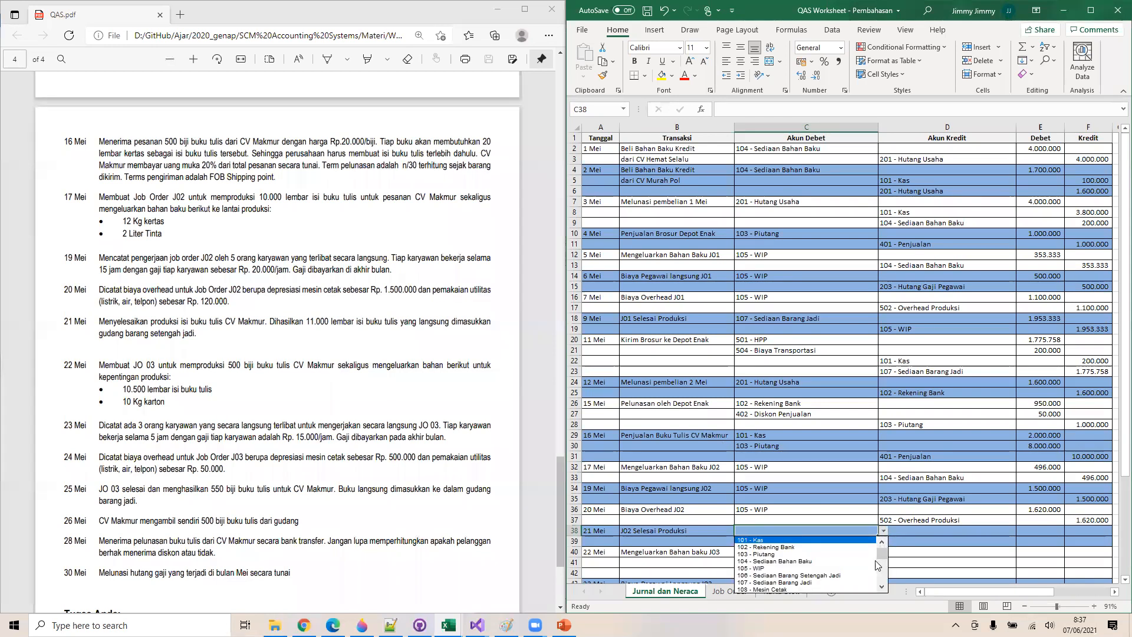
left_click(838, 574)
left_click(1009, 542)
left_click(1020, 551)
left_click(1002, 543)
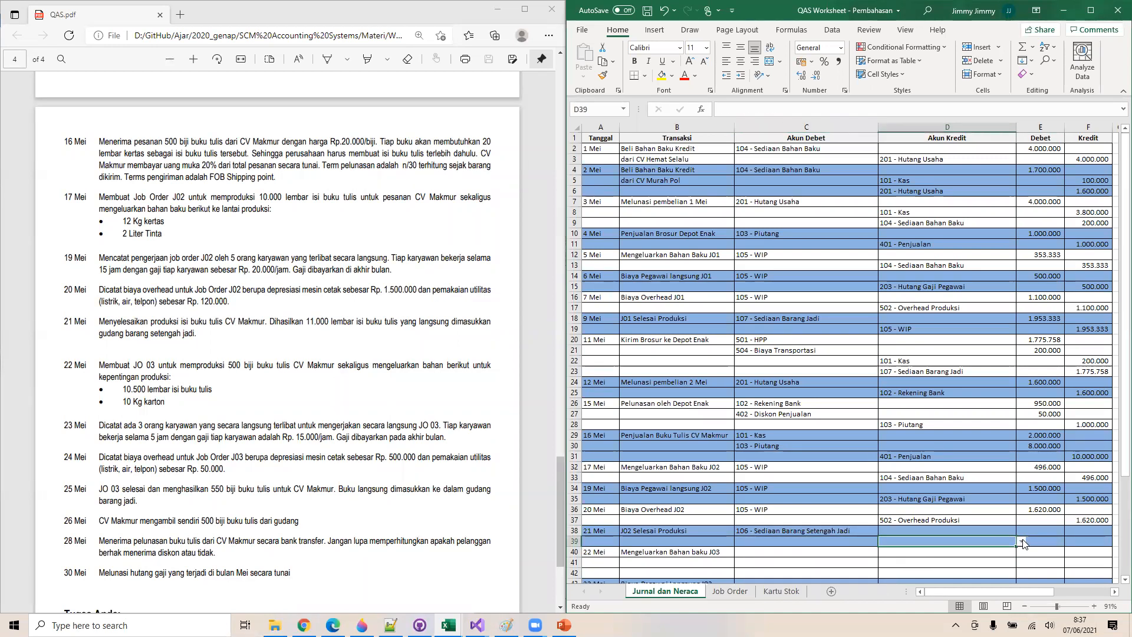
left_click(1022, 541)
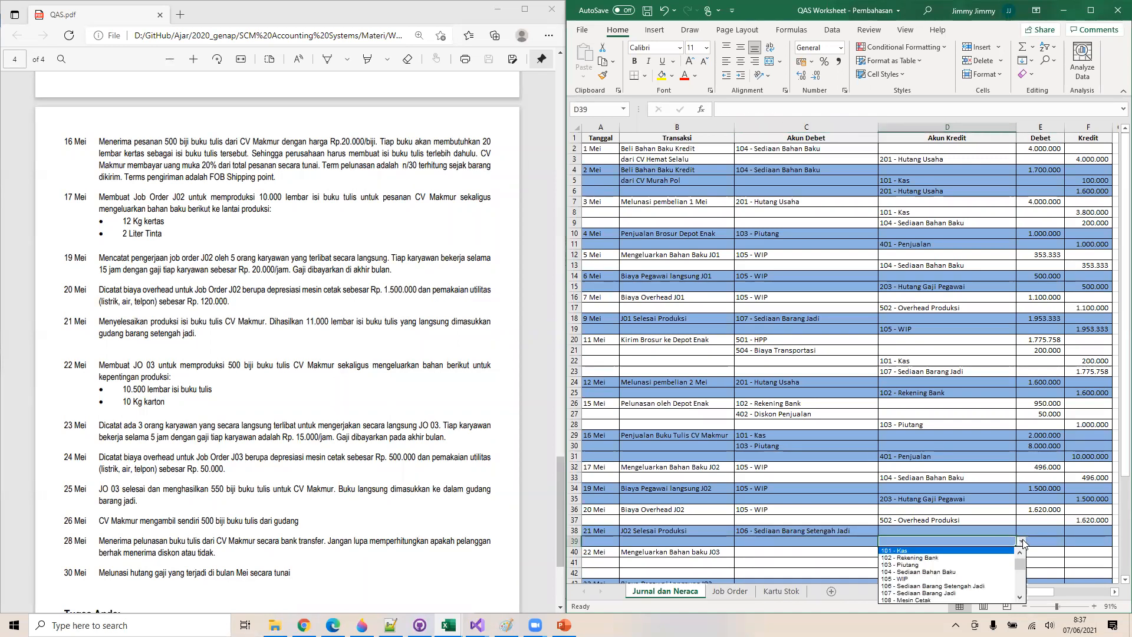
left_click(986, 580)
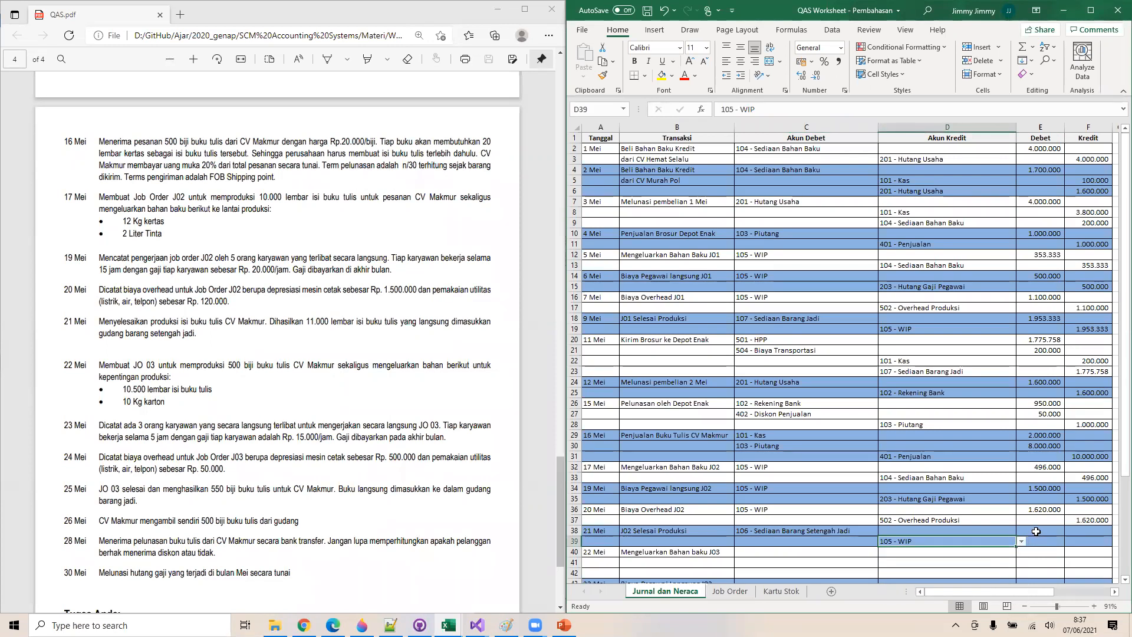
left_click(1037, 532)
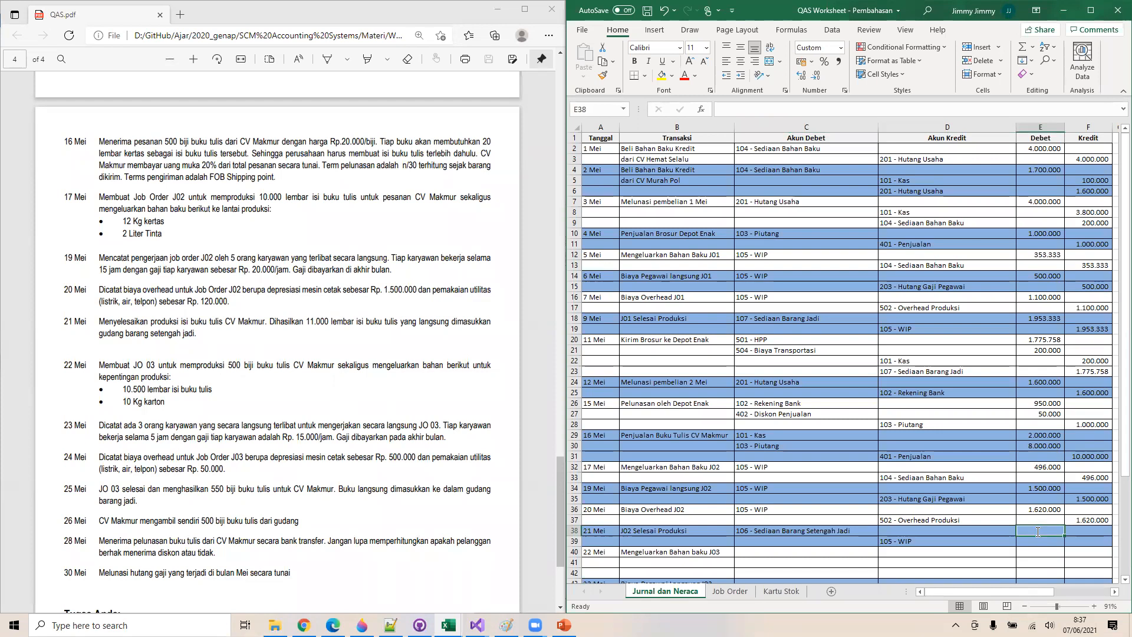
type("=")
left_click(730, 591)
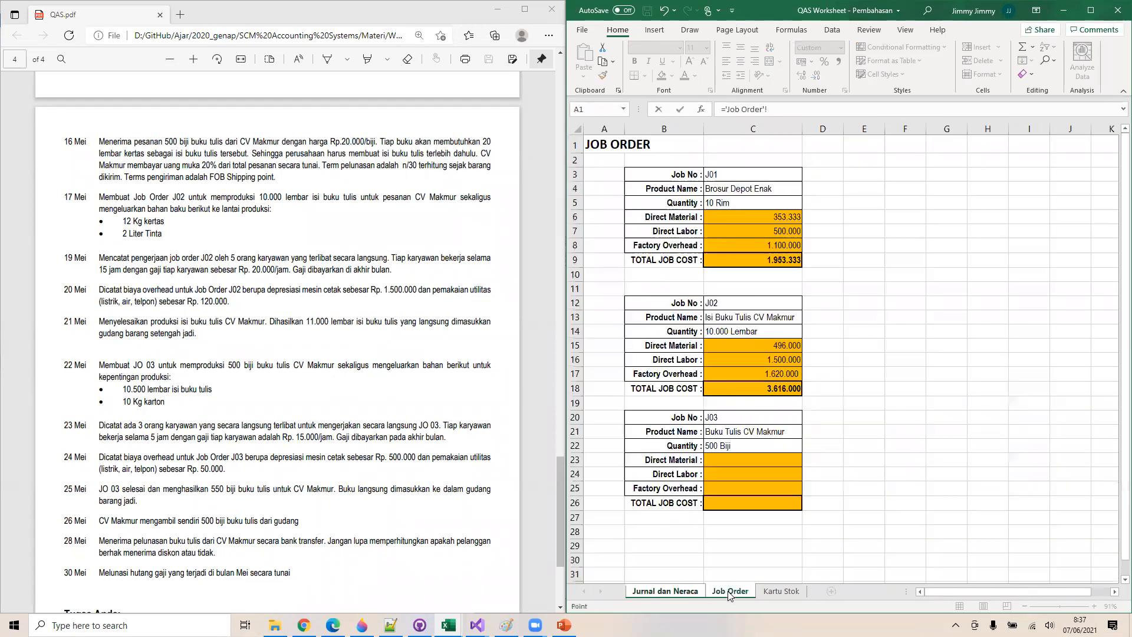
key("Escape")
On Kartu Stok, record date 21 Mei in A49 and production quantity 11.000 in B49 of the Isi Buku Tulis CV Makmur card
left_click(773, 596)
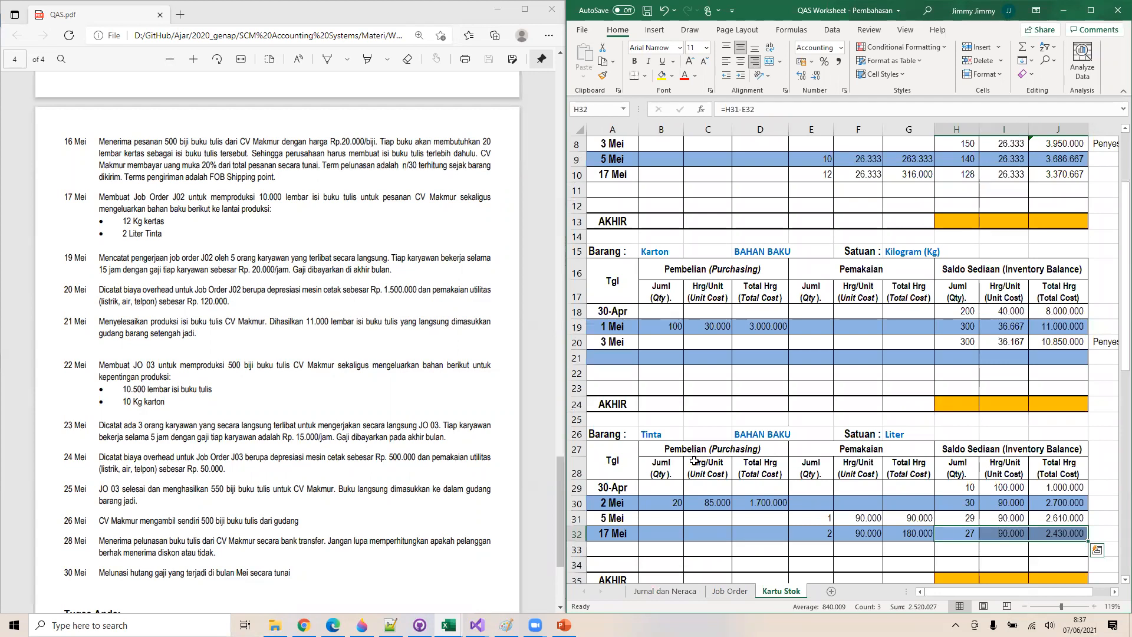
scroll(694, 461, "down", 2)
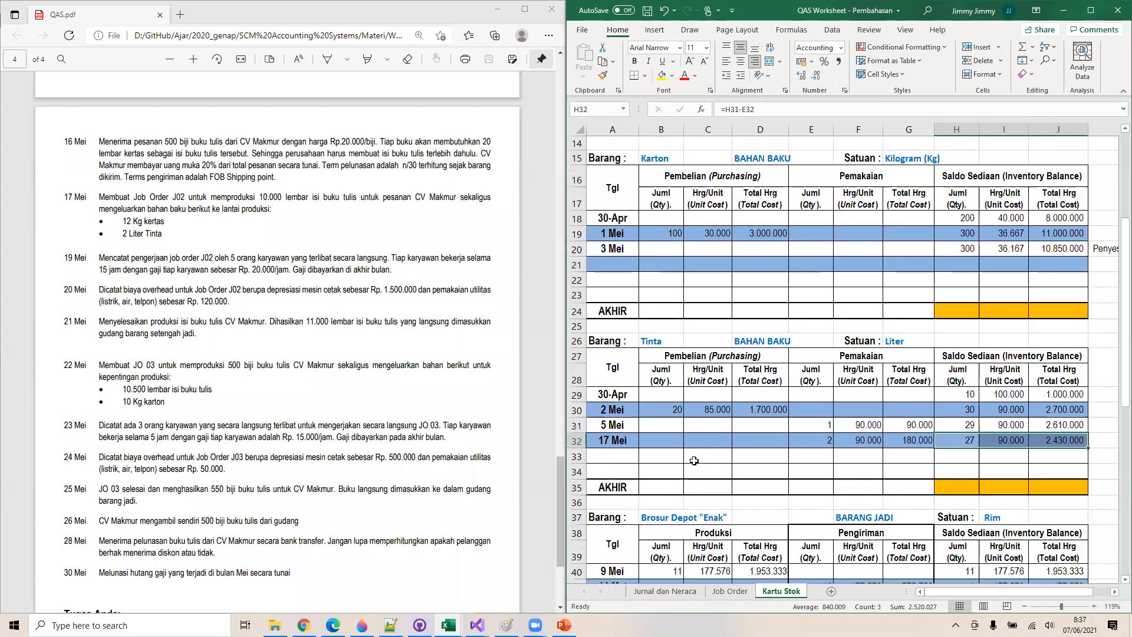
scroll(627, 495, "down", 5)
left_click(627, 496)
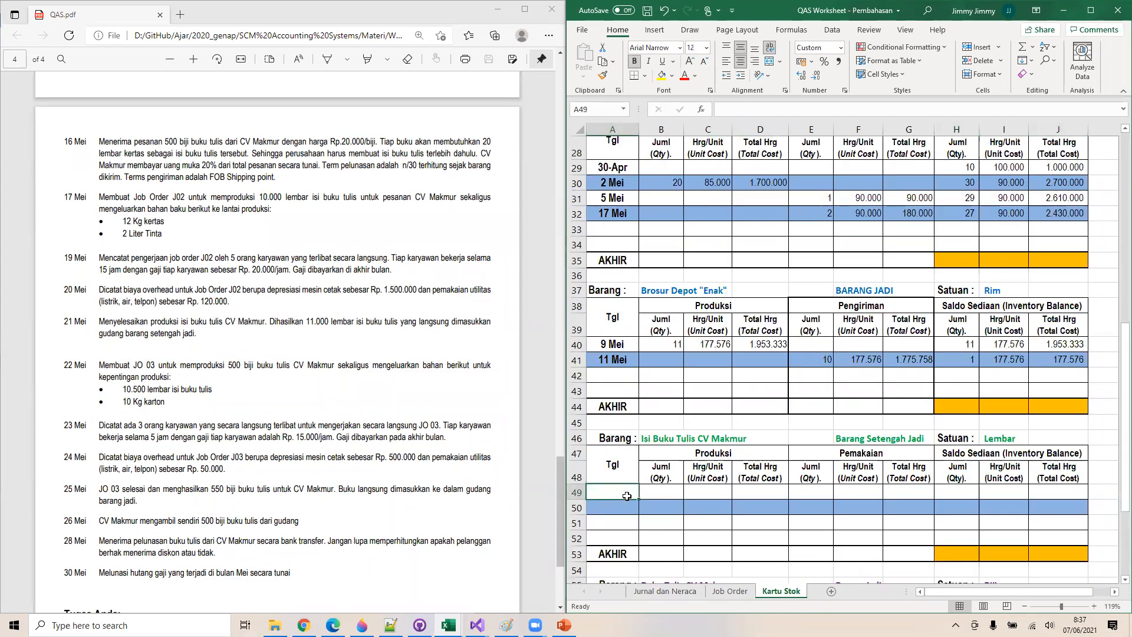
type("21 Mei")
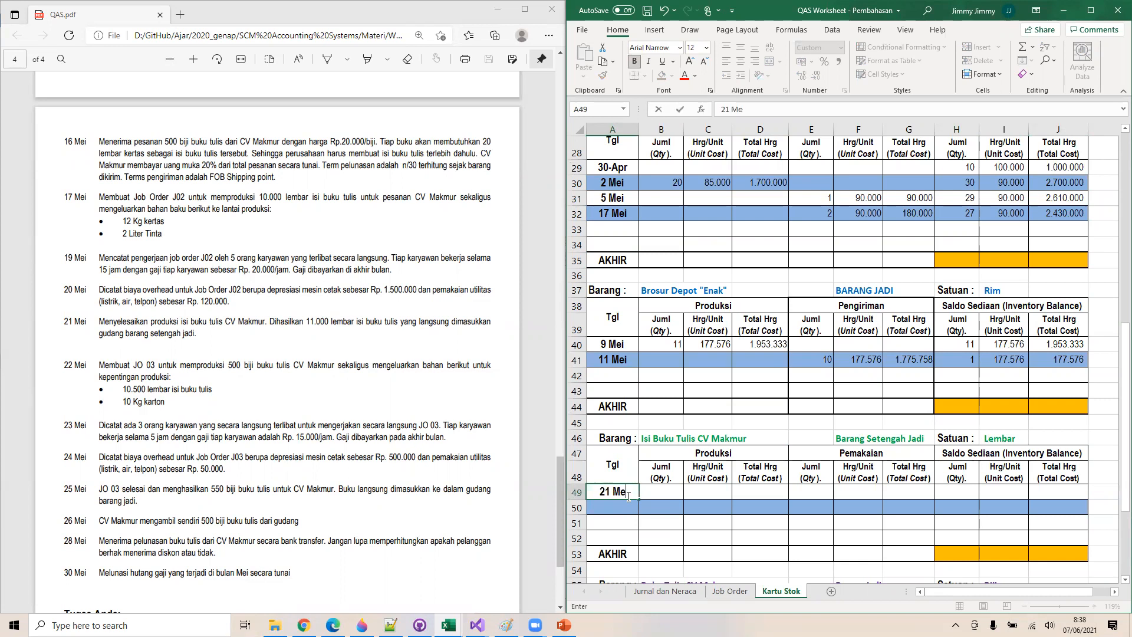
key("Tab")
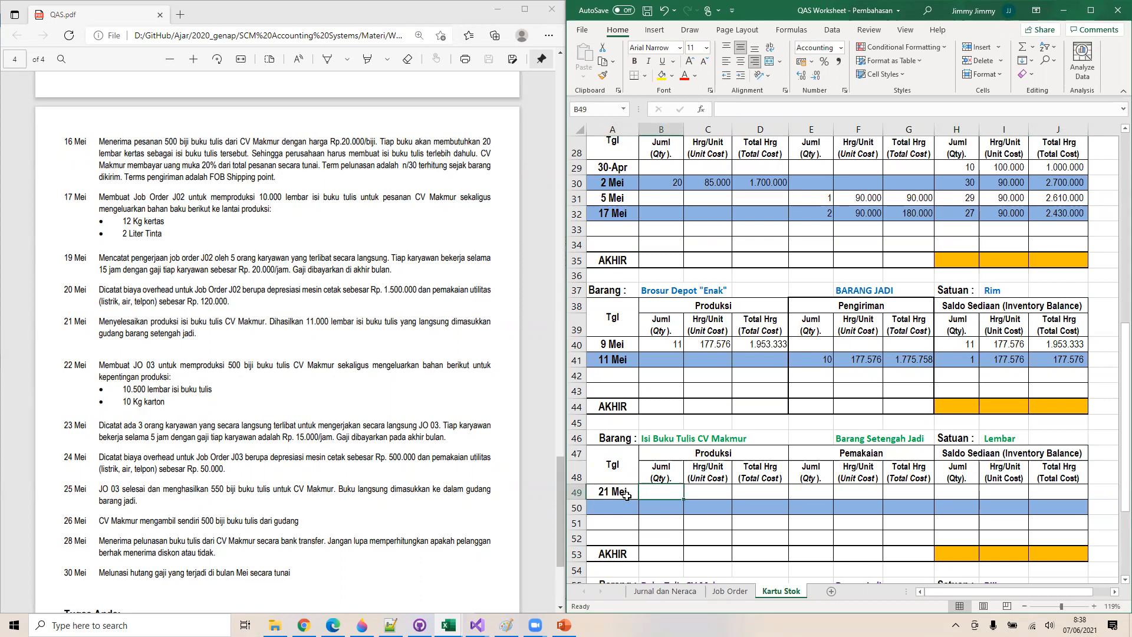
type("1")
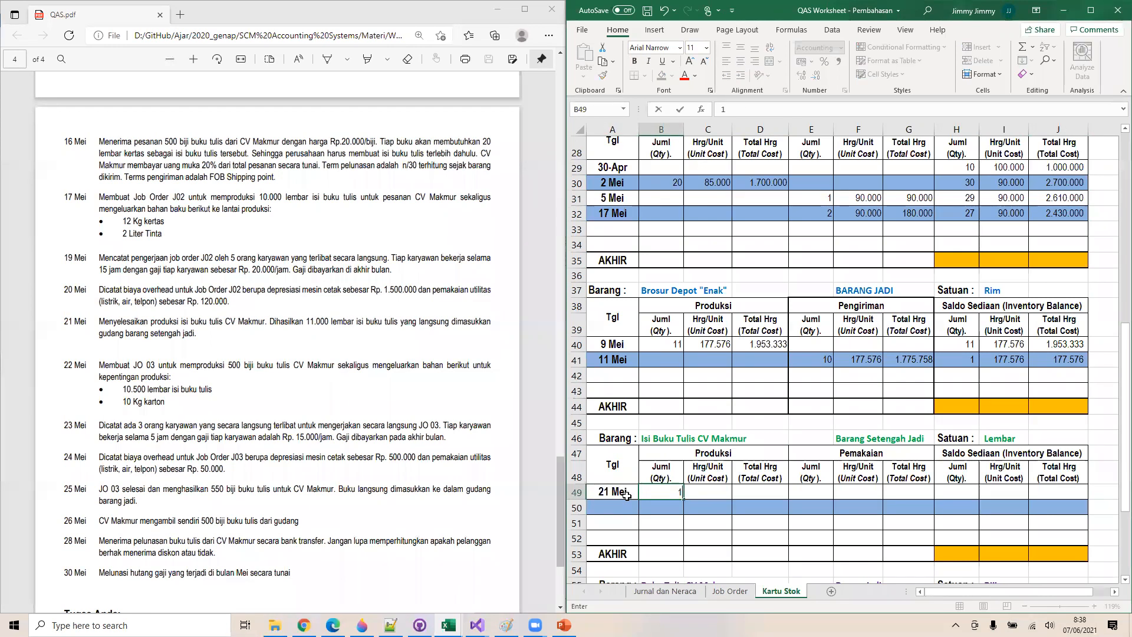
type("1.000")
key("Tab")
Link the 21 Mei production total cost in D49 to job J02's Total Job Cost in C18 of the Job Order sheet
key("Tab")
type("=")
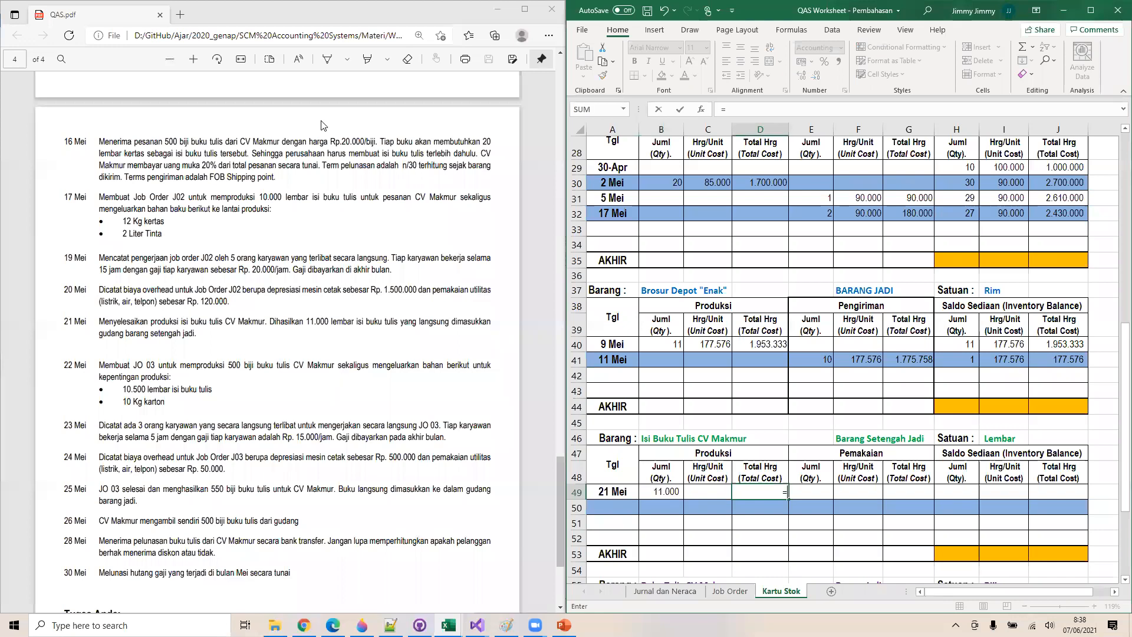
left_click(729, 590)
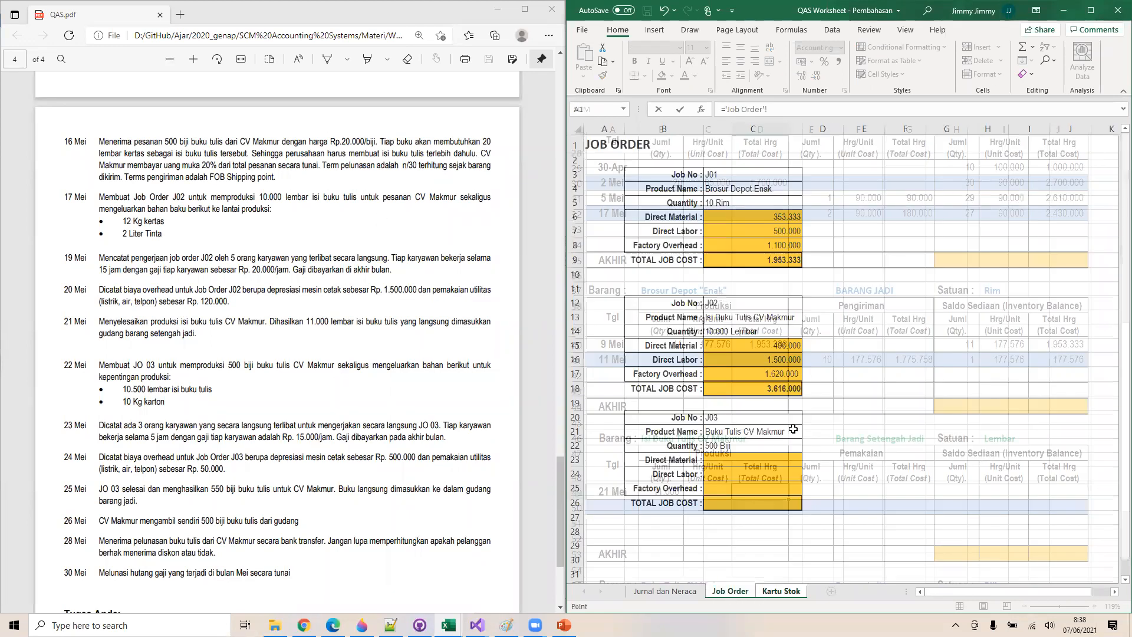
left_click(782, 391)
key("shift+Tab")
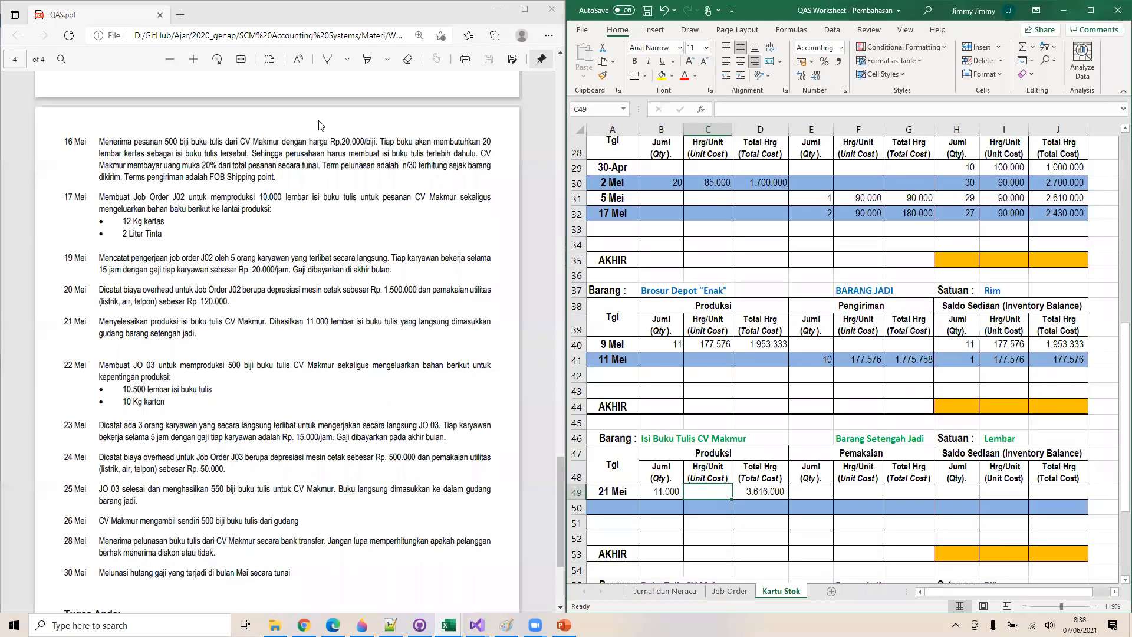
Calculate the 21 Mei unit cost in C49 as =D49/B49 and copy B49:D49 into the inventory balance starting at H49
type("=D49/B49")
key("ctrl+Return")
key("Left")
key("shift+Right")
key("shift+Right")
key("ctrl+c")
key("Right")
key("Right")
key("Right")
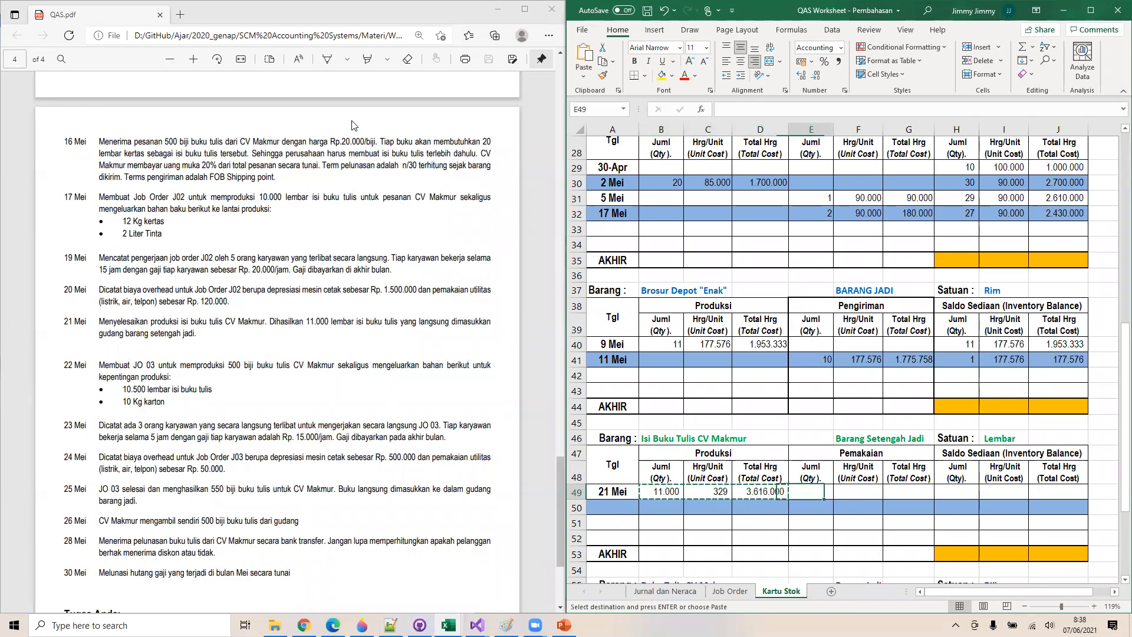
key("Right")
key("Right")
key("Right")
key("ctrl+v")
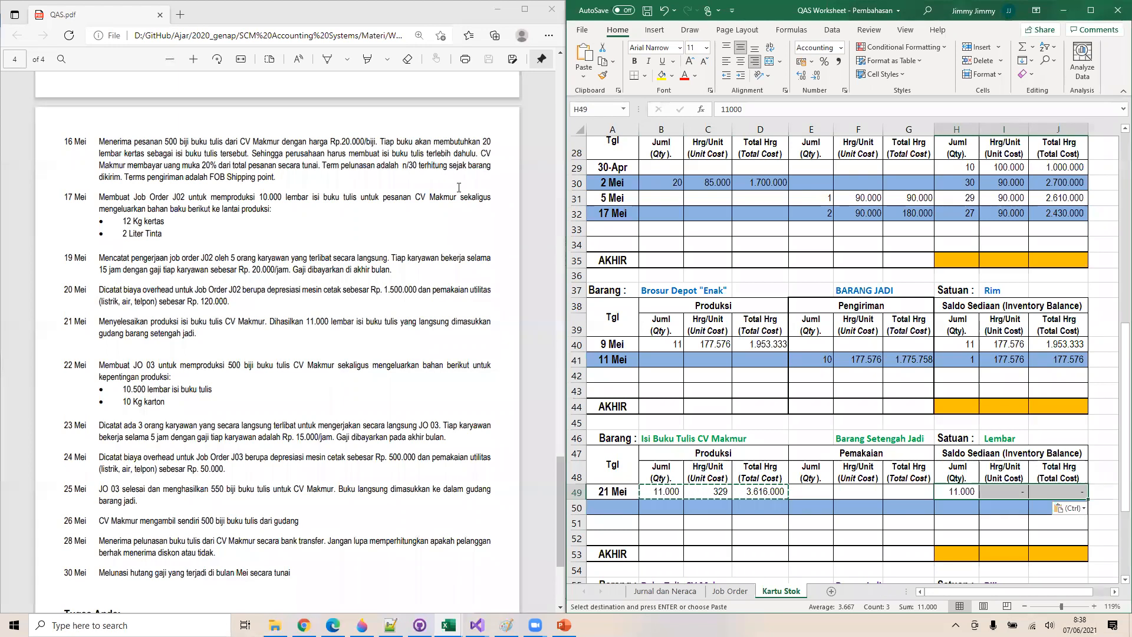
Enter formulas for the 21 Mei inventory balance's unit cost in I49 and total cost in J49
left_click(1009, 495)
type("=")
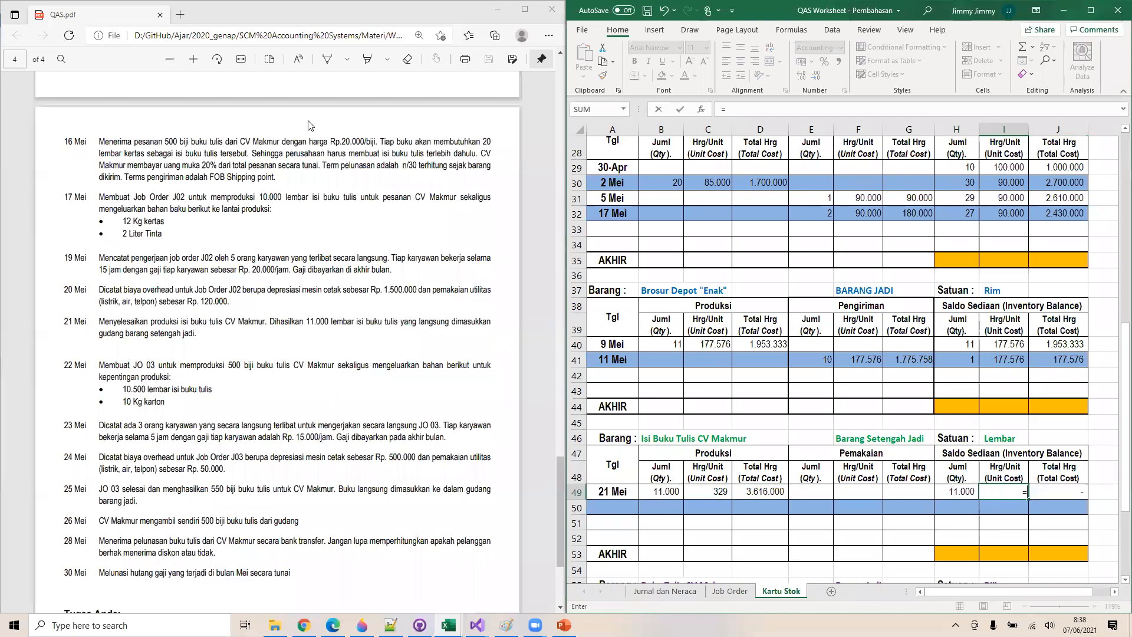
key("Page_Down")
key("Right")
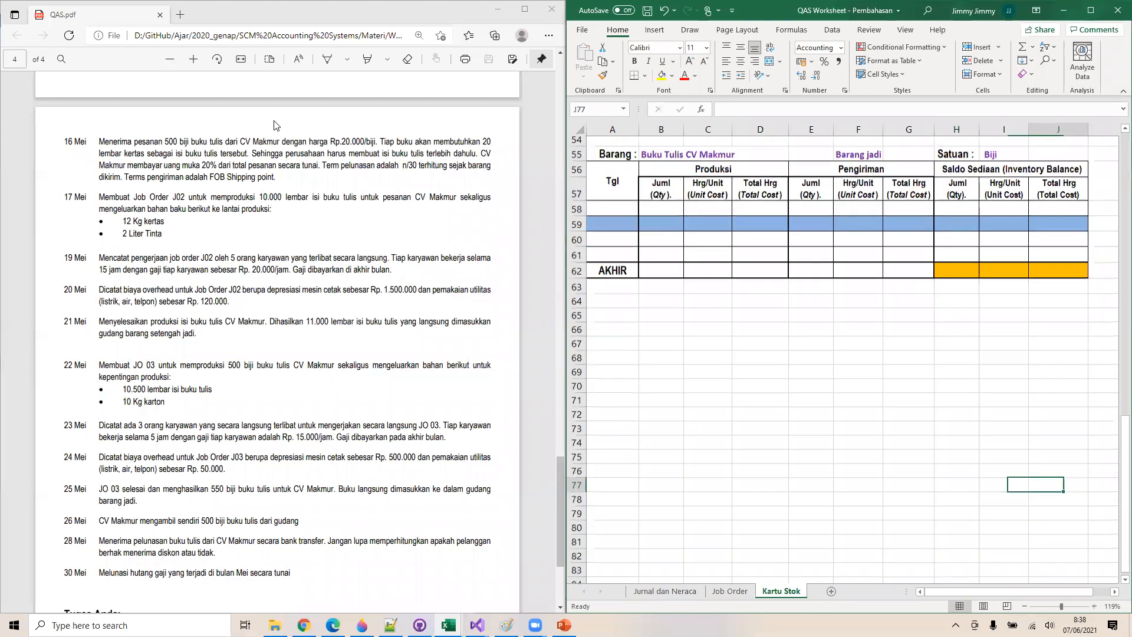
key("Up")
key("Up")
key("Up")
key("Up")
key("Up")
key("Up")
key("Up")
key("Up")
key("Up")
key("Up")
key("Up")
key("Up")
key("Up")
key("Up")
key("Up")
key("Up")
key("Up")
key("Up")
key("Up")
key("Up")
key("Up")
key("Up")
key("Up")
key("Up")
key("Up")
key("Up")
key("Up")
key("Up")
key("Up")
key("Up")
key("Up")
key("Up")
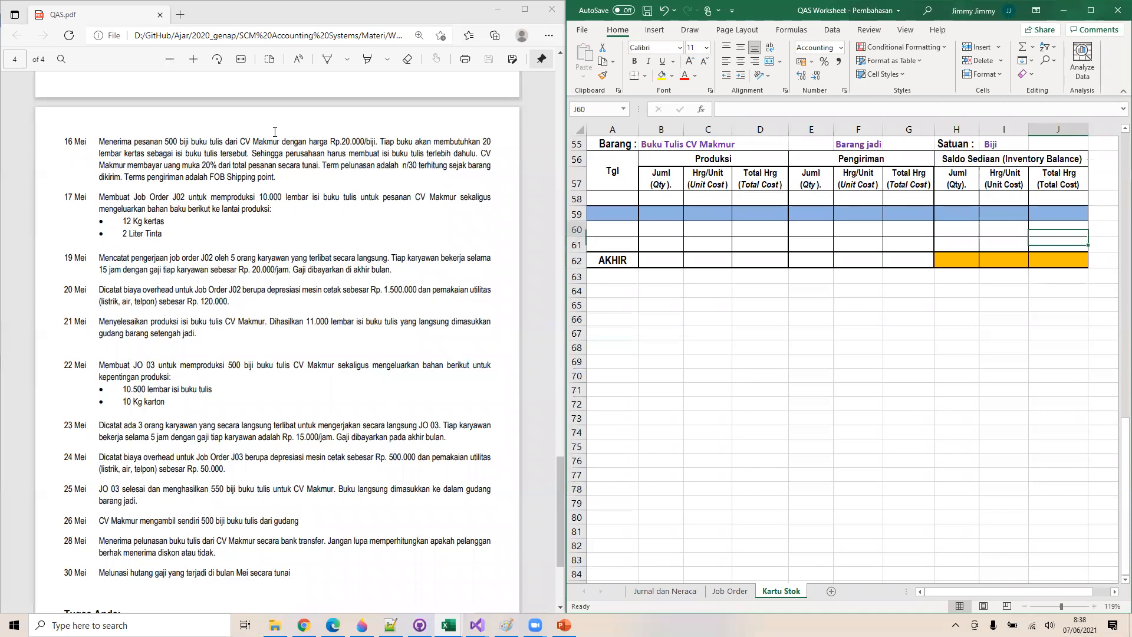
key("Up")
key("Up")
key("Up")
key("Up")
key("Down")
key("Down")
key("Down")
key("Down")
key("Down")
key("Down")
key("Down")
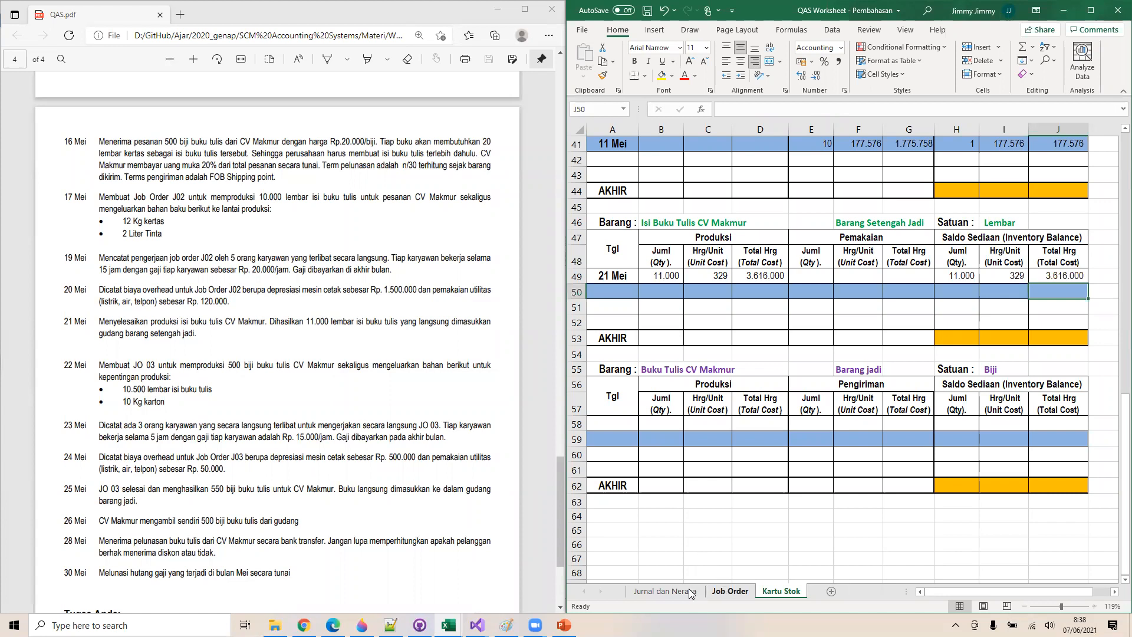
Link the debit of the 21 Mei J02 Selesai Produksi journal entry in E38 to D49 of the Kartu Stok sheet
left_click(686, 591)
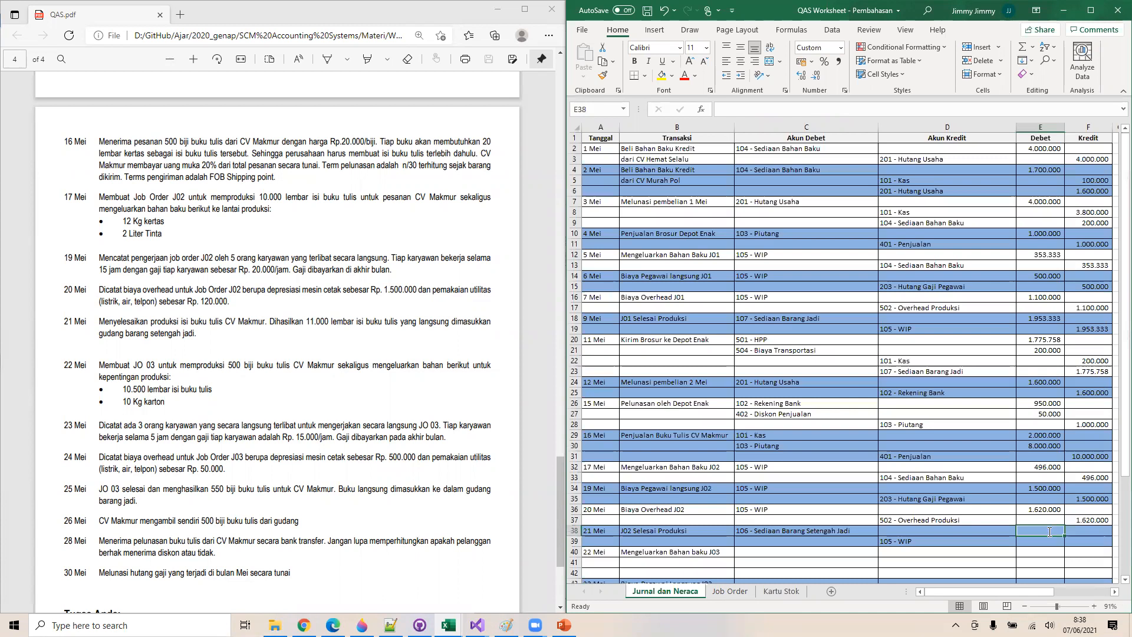
type("=")
left_click(778, 591)
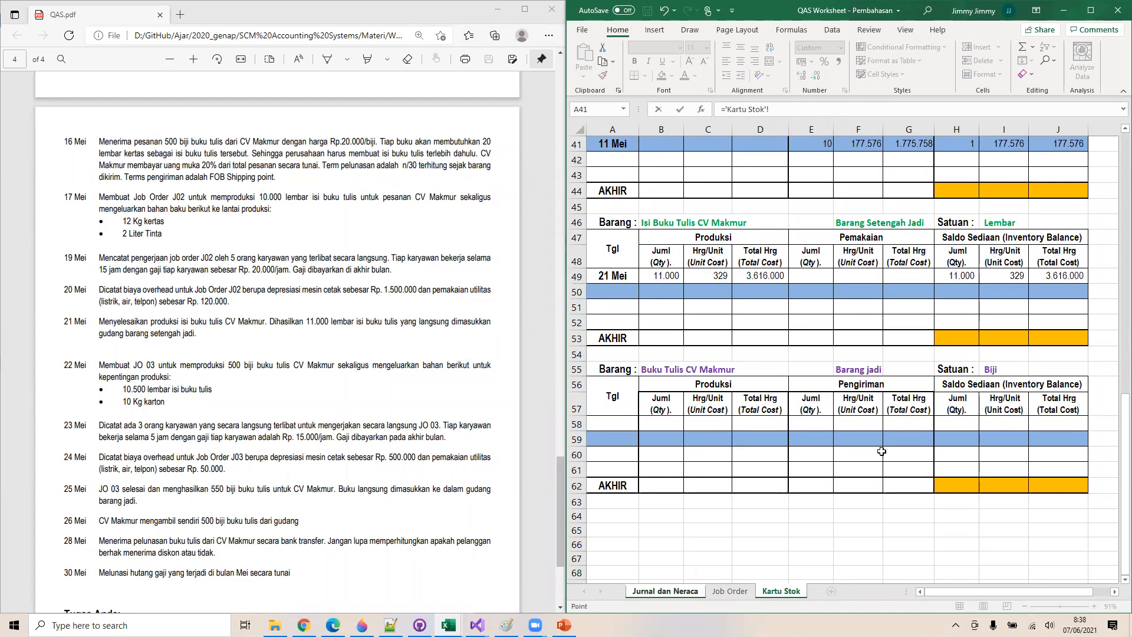
left_click(765, 277)
key("Return")
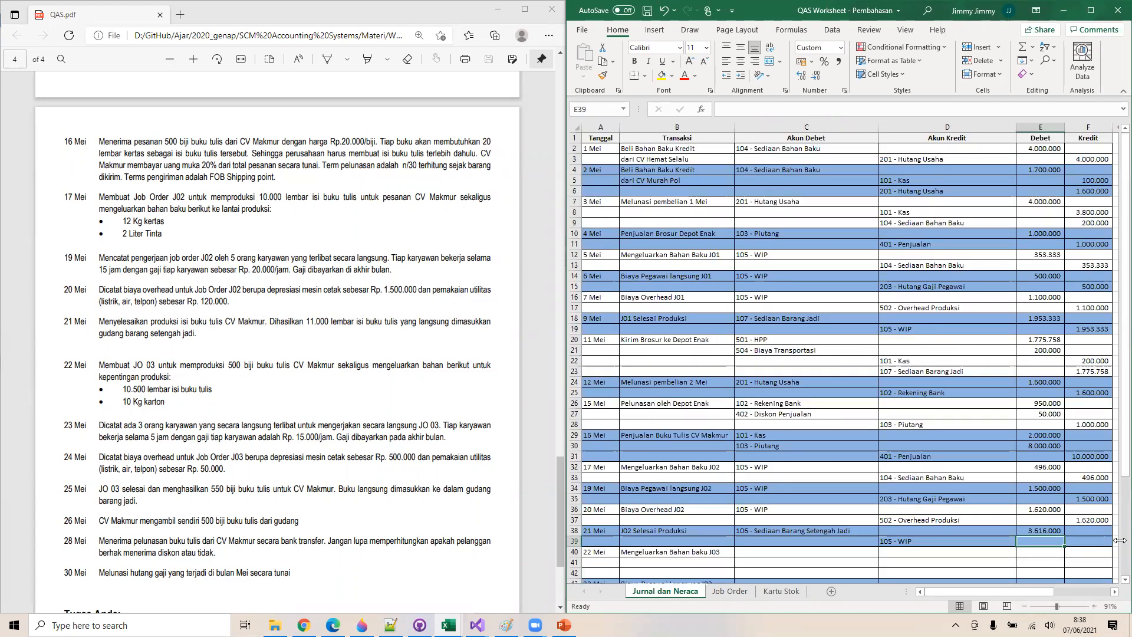
Set the credit of the 21 Mei 105 - WIP journal line in F39 equal to the debit in E38
left_click(1087, 538)
type("=")
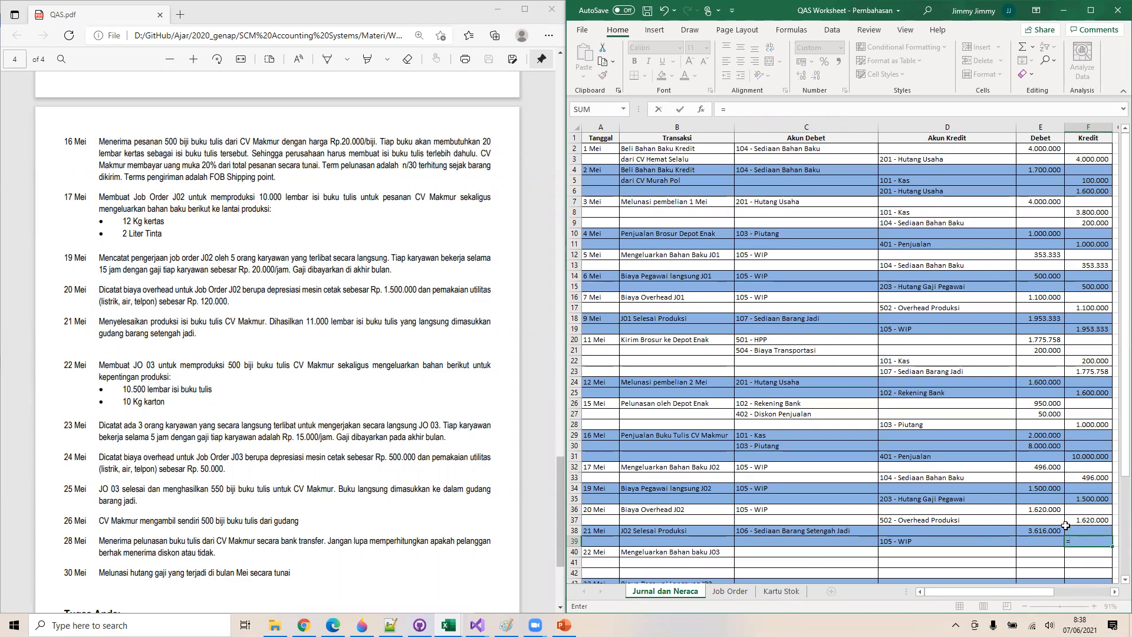
left_click(1047, 531)
key("Return")
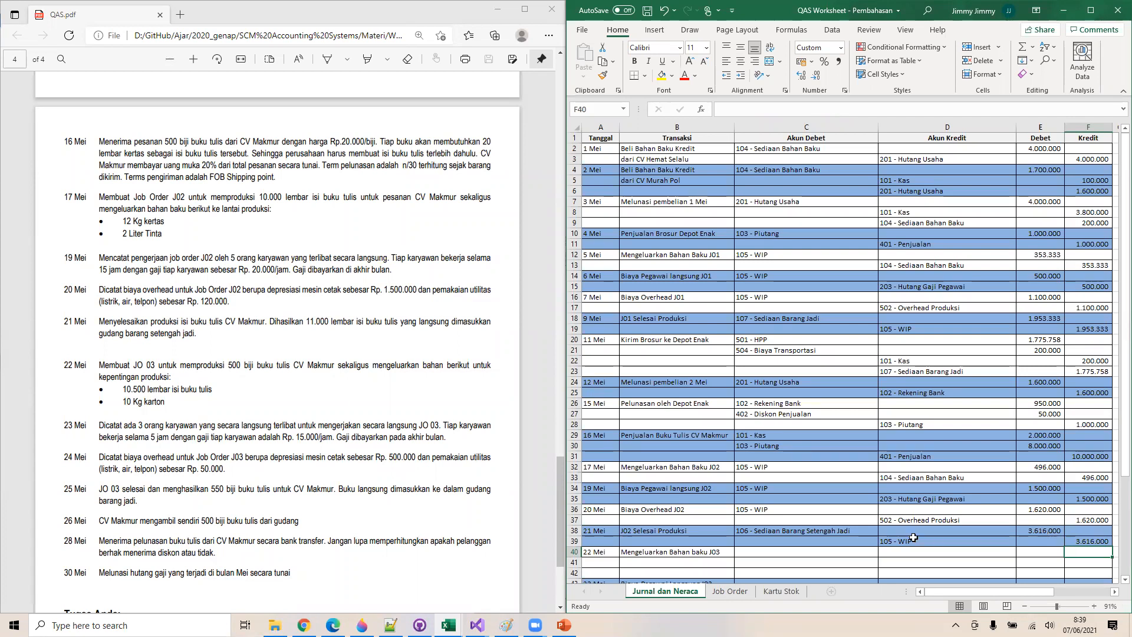
Choose 105 - WIP as the debit account for the 22 Mei J03 material release in C40 of the journal
left_click(814, 560)
key("Up")
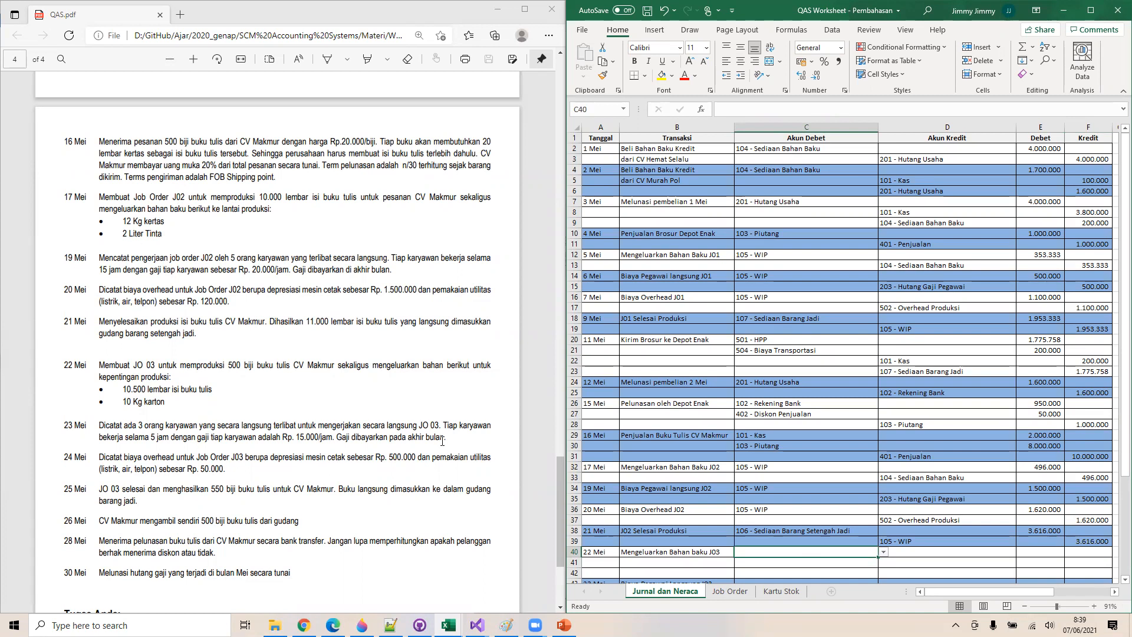
left_click(729, 591)
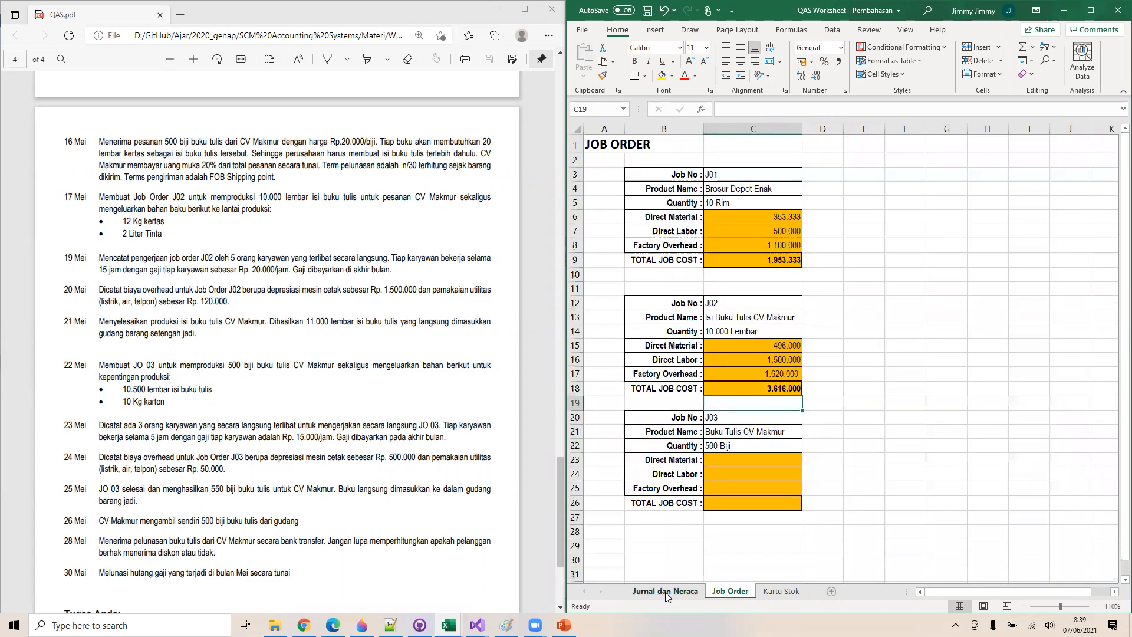
left_click(665, 591)
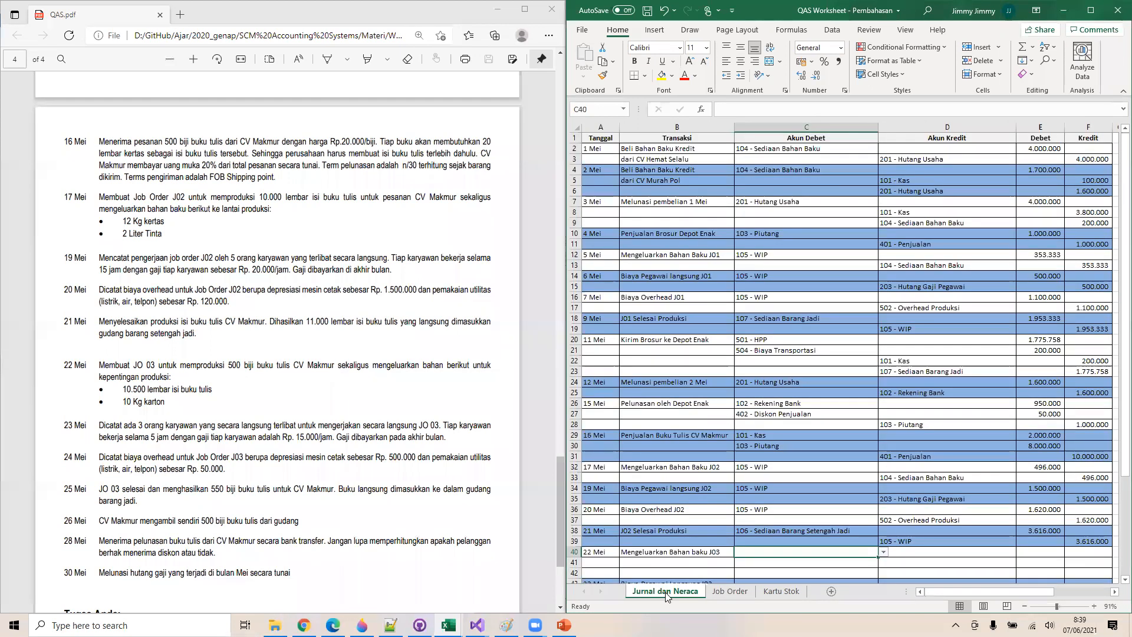
left_click(882, 552)
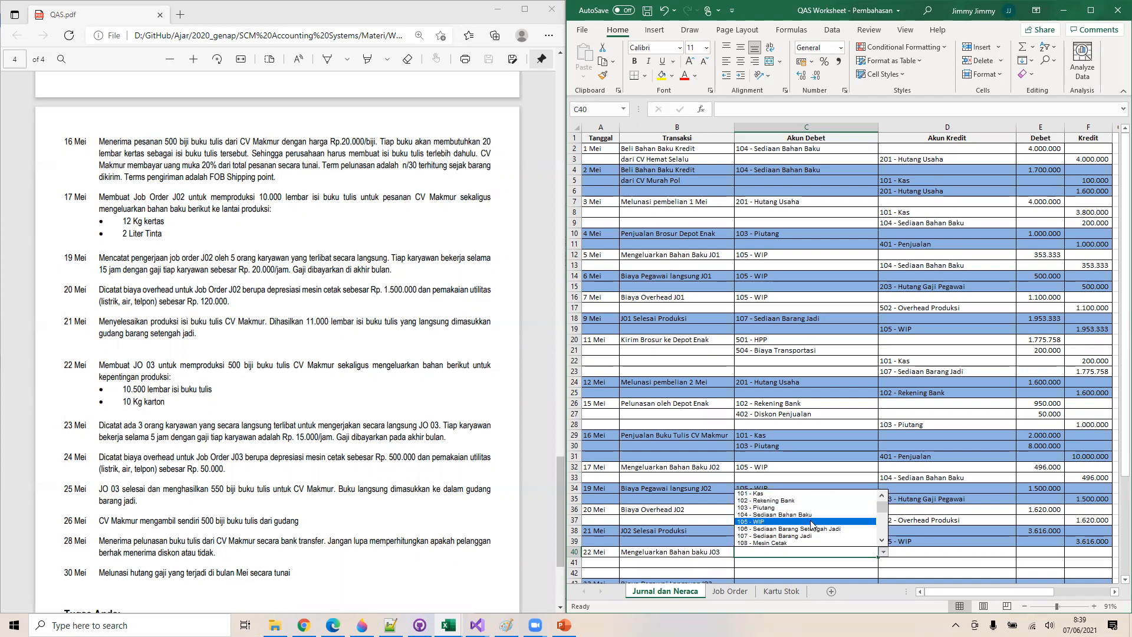
left_click(848, 522)
Choose 104 - Sediaan Bahan Baku in D41 and 106 - Sediaan Barang Setengah Jadi in D42 as credit accounts for the 22 Mei entry
left_click(910, 563)
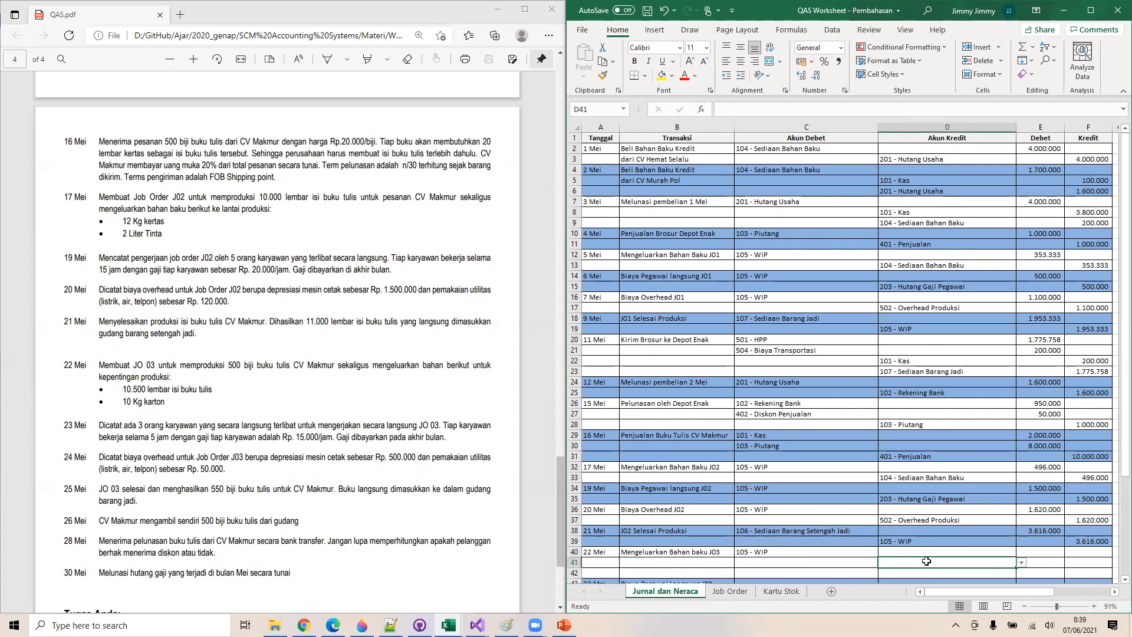
left_click(1021, 563)
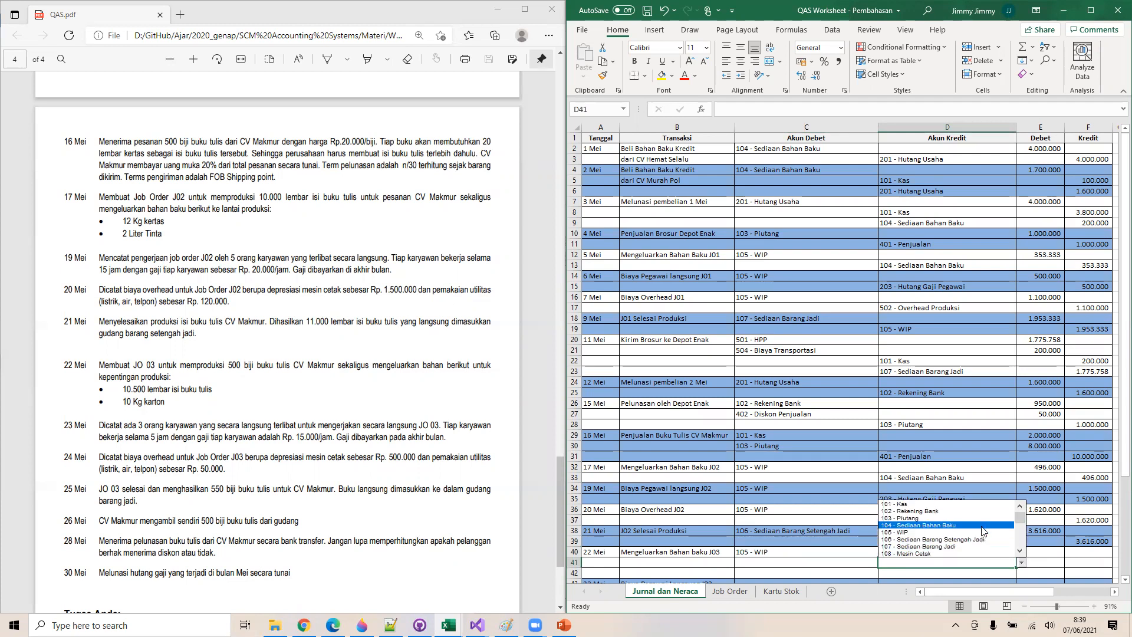
left_click(977, 525)
left_click(959, 574)
left_click(1022, 572)
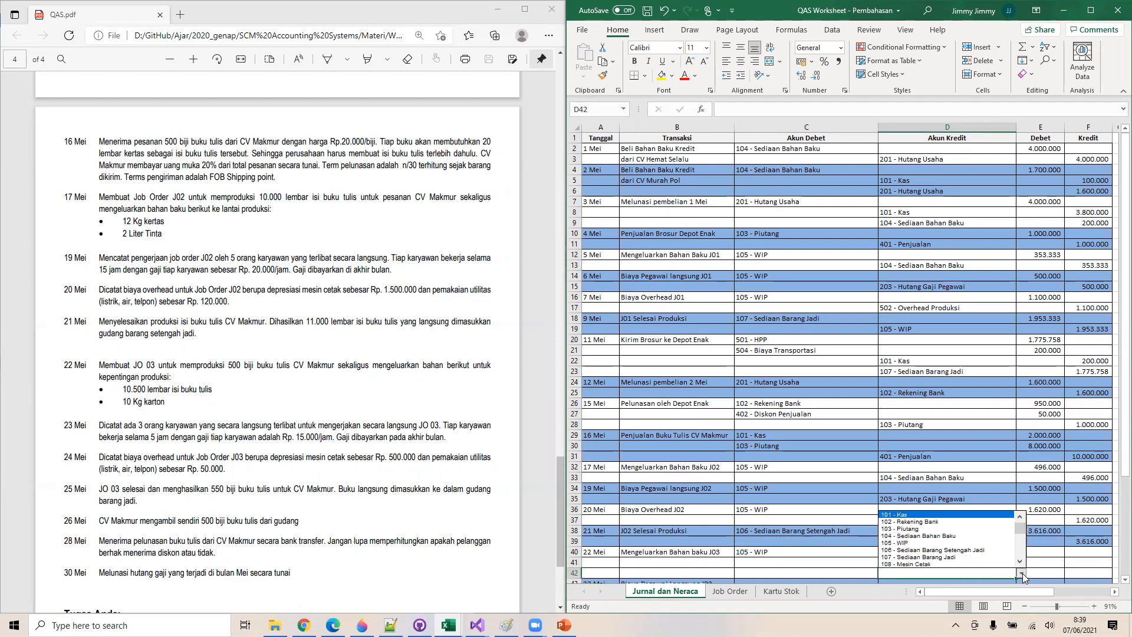
left_click(958, 549)
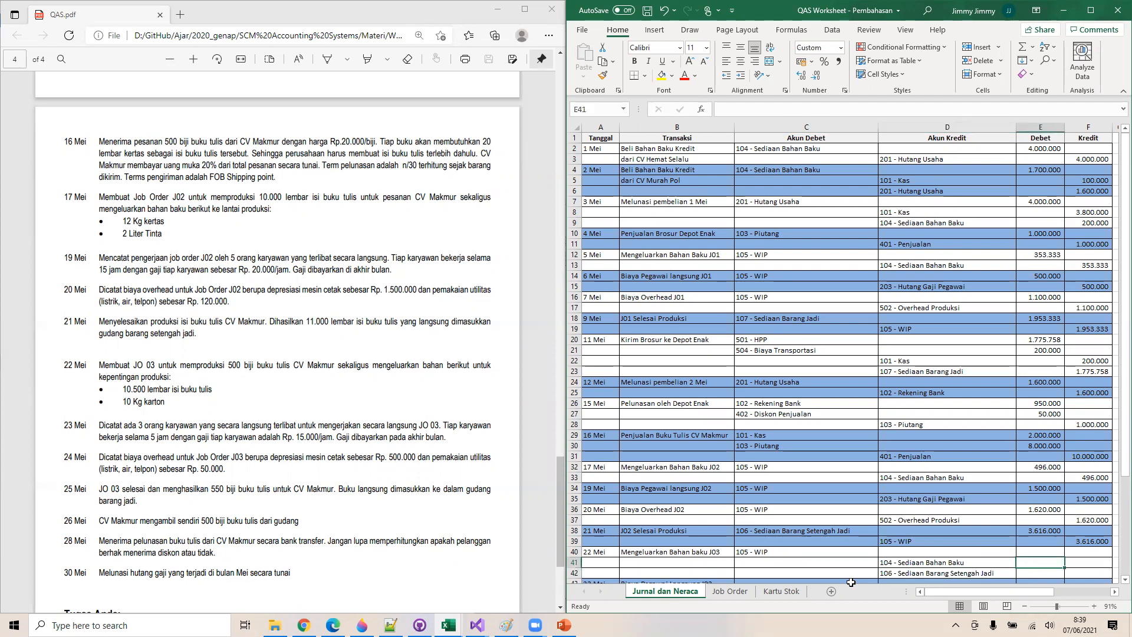
Record a 22 Mei usage of 10 kg in row 21 of the Karton card on the Kartu Stok sheet
left_click(779, 591)
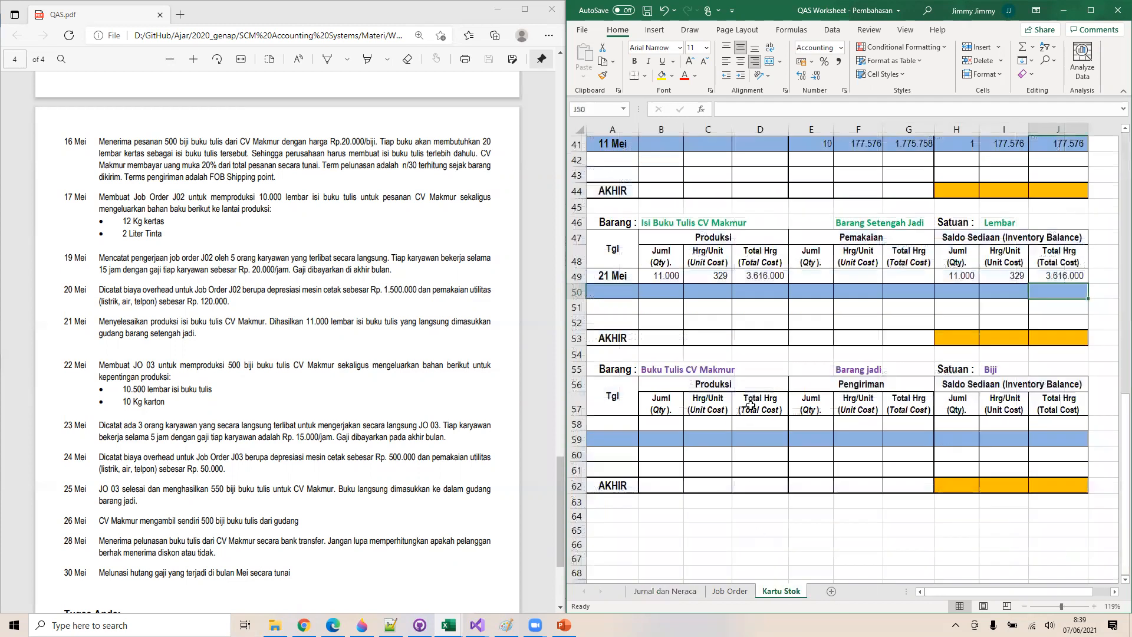
scroll(750, 406, "up", 3)
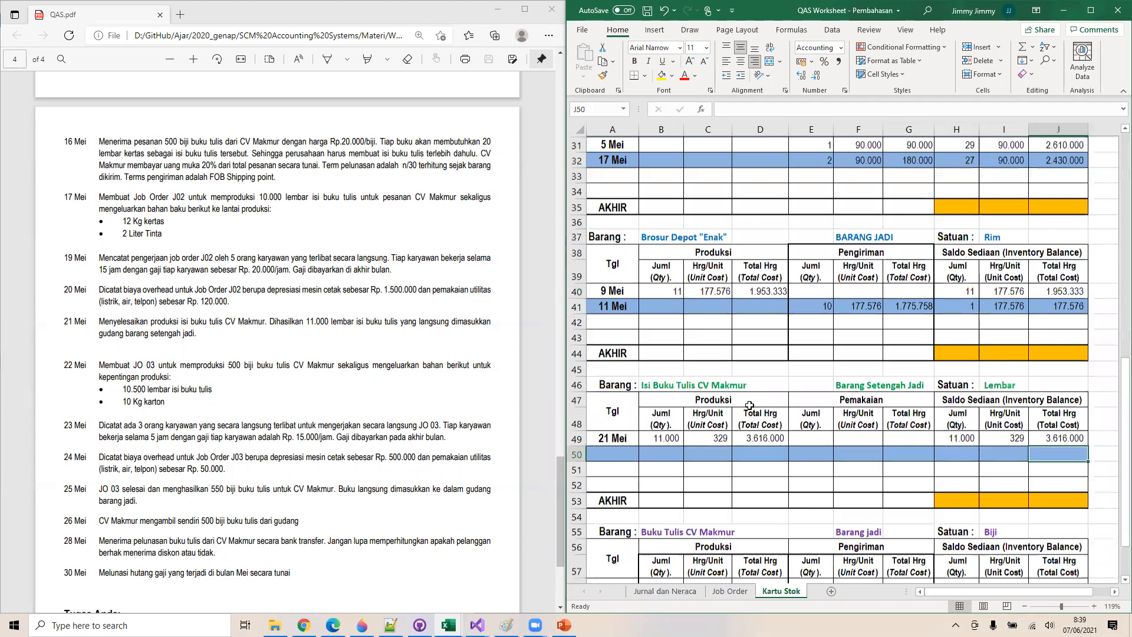
scroll(749, 405, "up", 5)
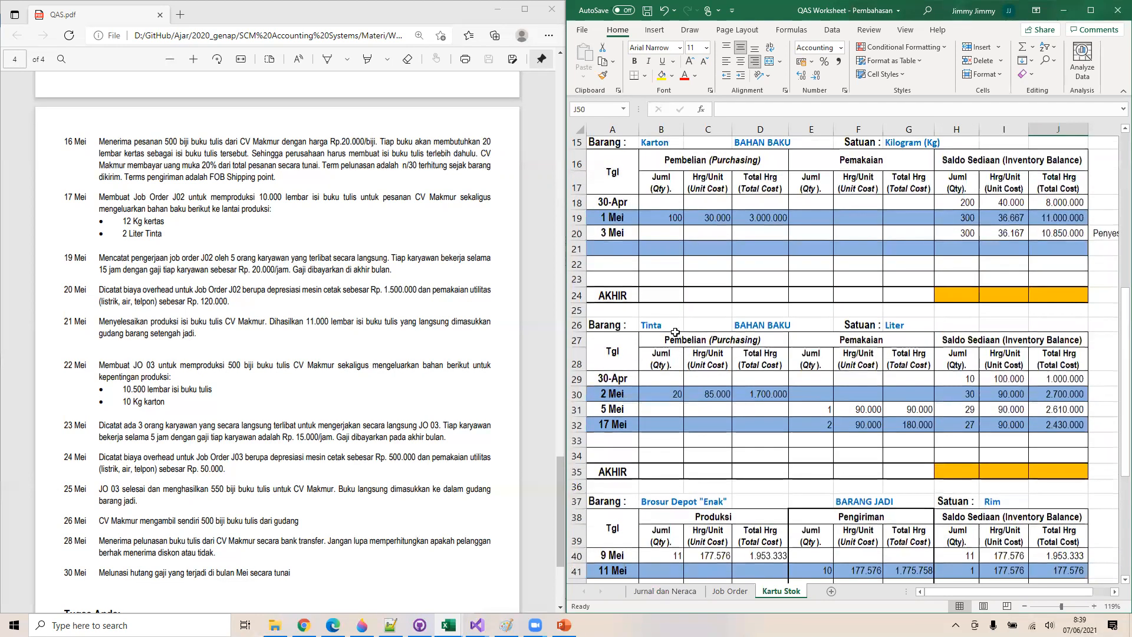
scroll(749, 406, "up", 2)
left_click(623, 340)
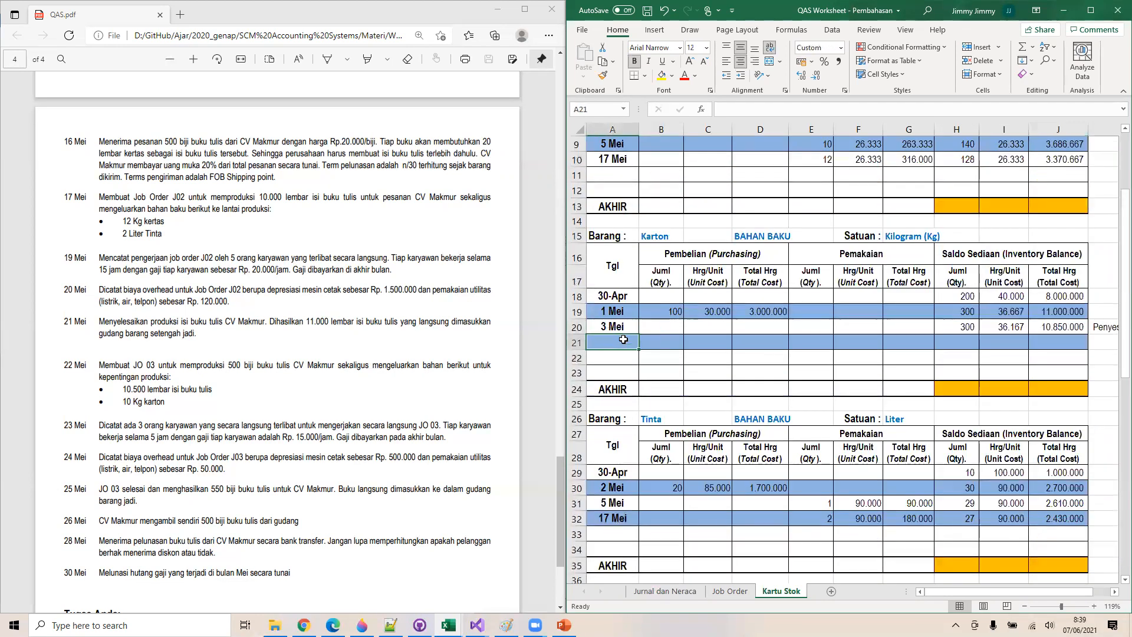
type("22 mei")
key("Tab")
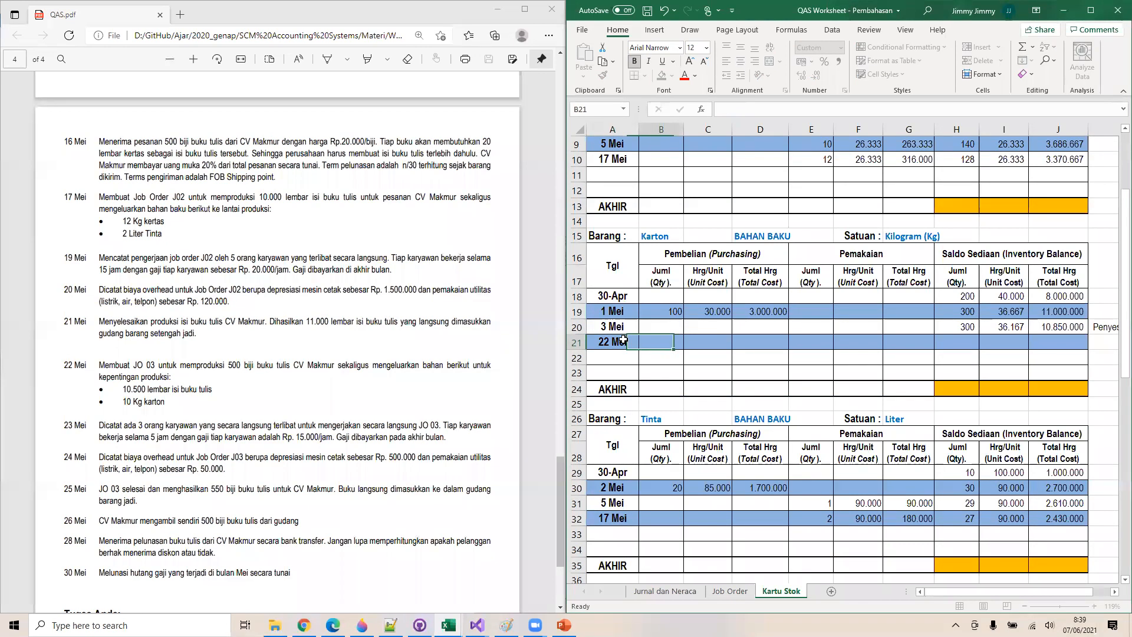
key("Tab")
key("Tab")
key("Tab")
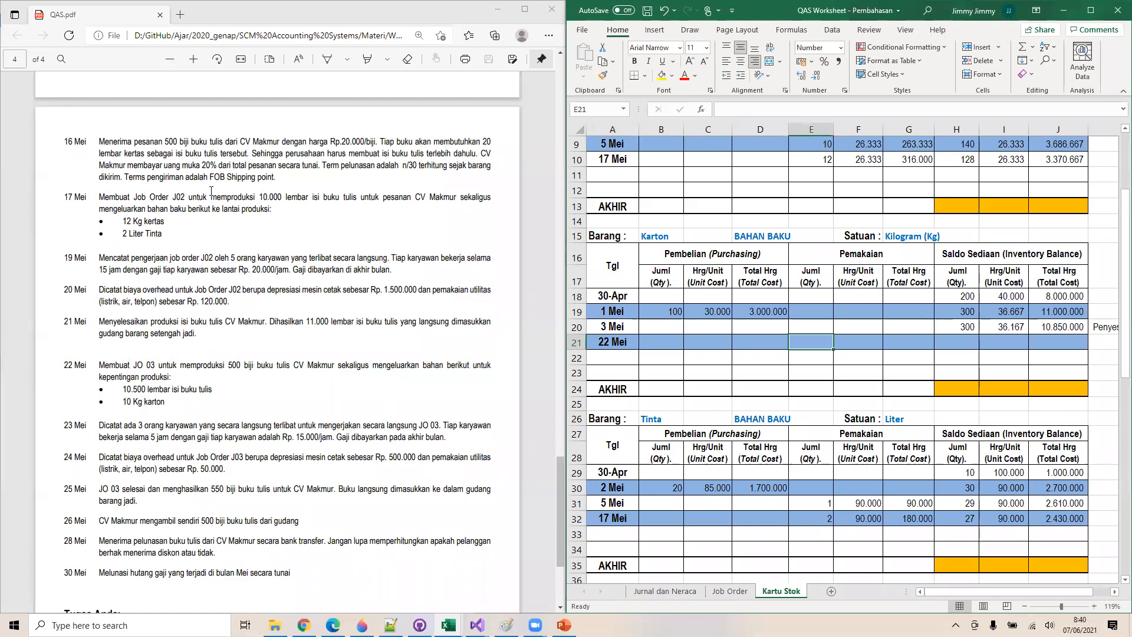
type("10")
key("Tab")
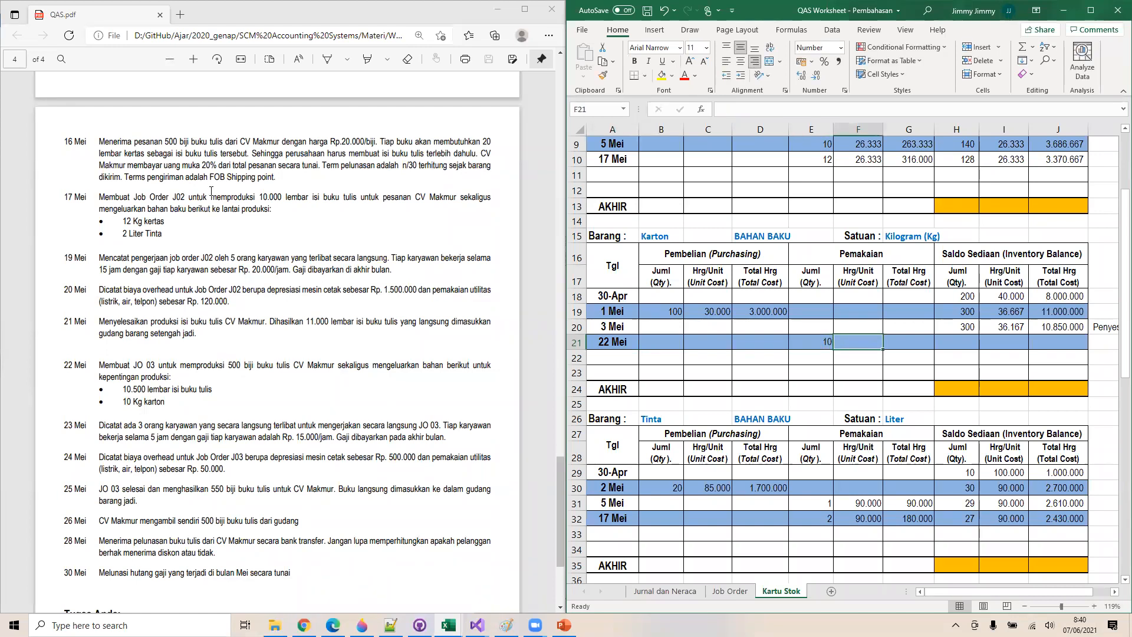
Set the unit cost of the 22 Mei Karton usage in F21 equal to the previous balance's unit cost, =I20
type("=")
key("Right")
key("Right")
key("Right")
key("Up")
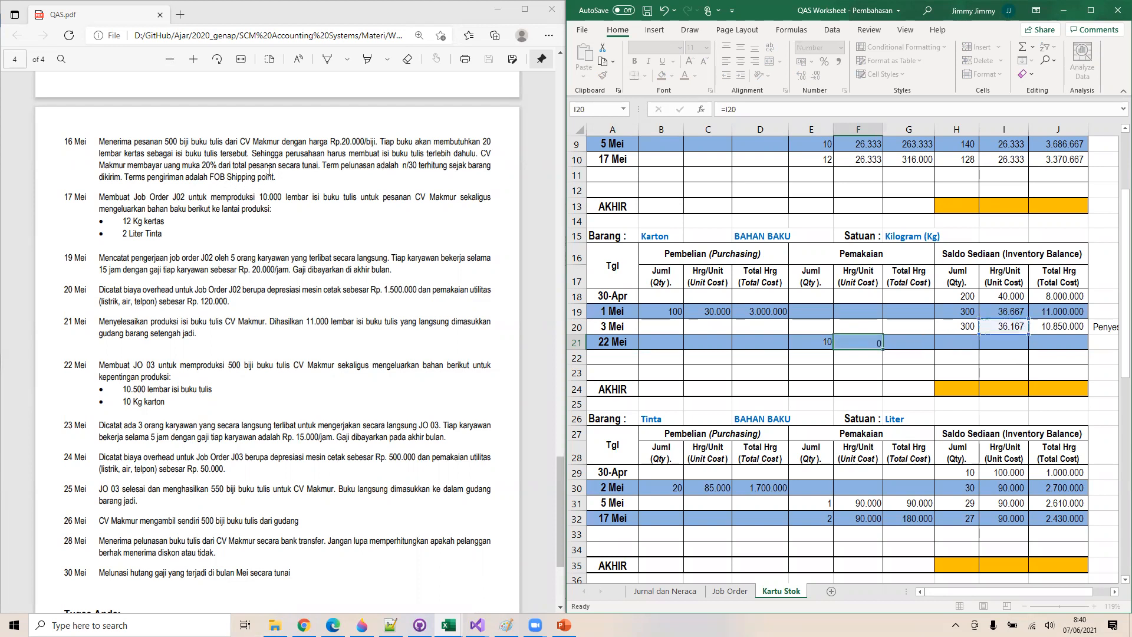
key("Tab")
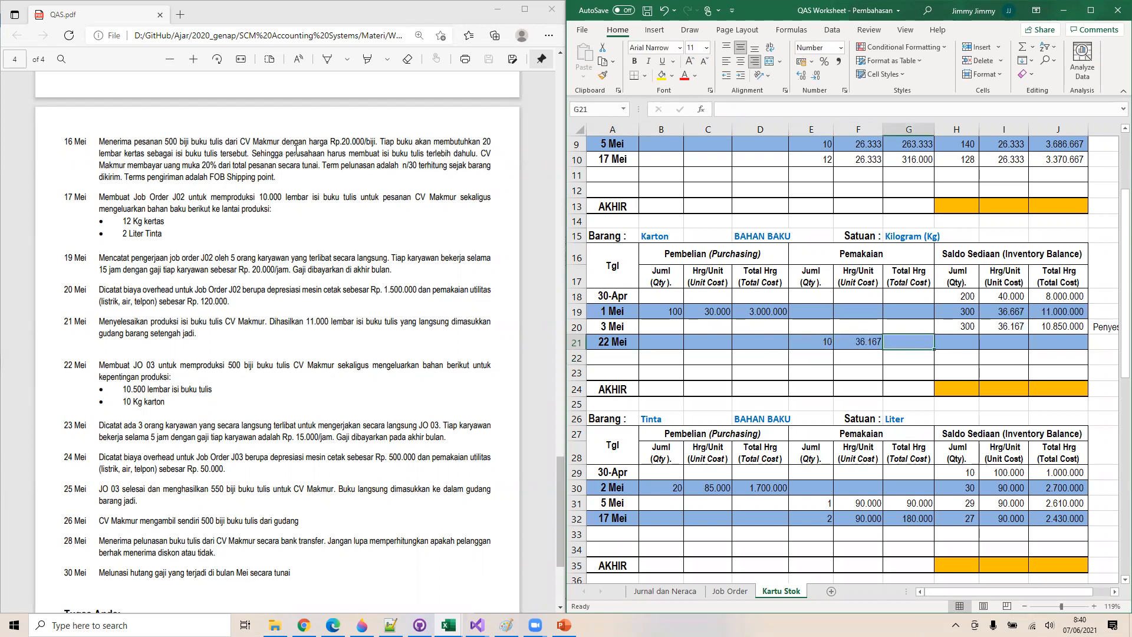
Calculate the total cost of the 22 Mei Karton usage in G21 by multiplying quantity E21 by unit cost F21
type("=")
key("Left")
key("Left")
type("*")
key("Left")
key("Return")
key("Page_Down")
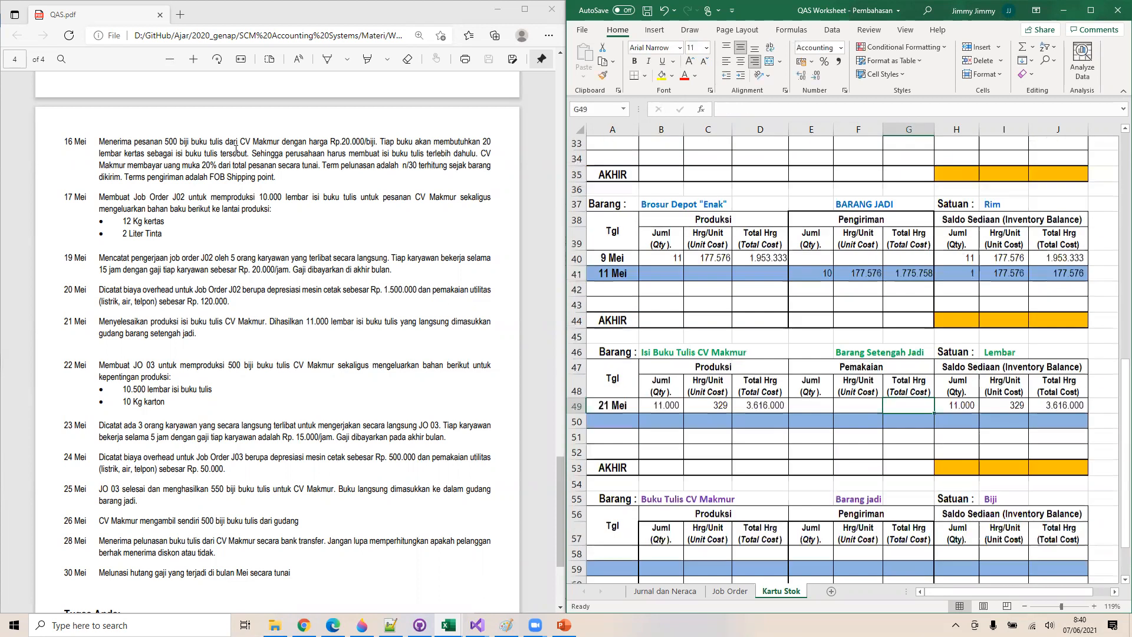
key("Page_Up")
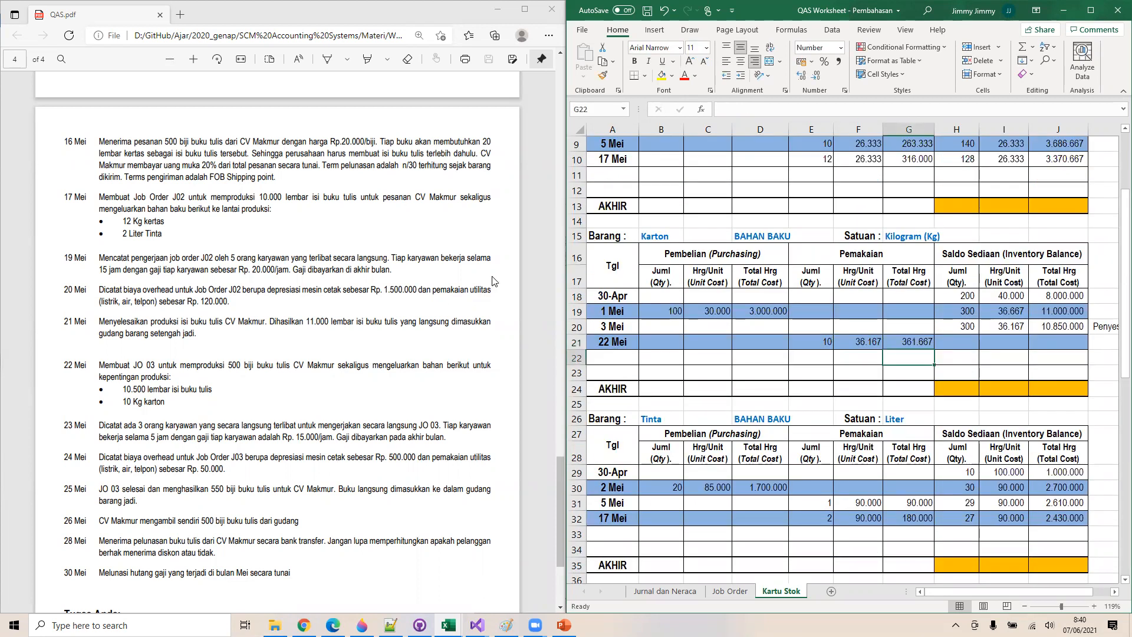
left_click_drag(970, 159, 1058, 159)
key("ctrl+c")
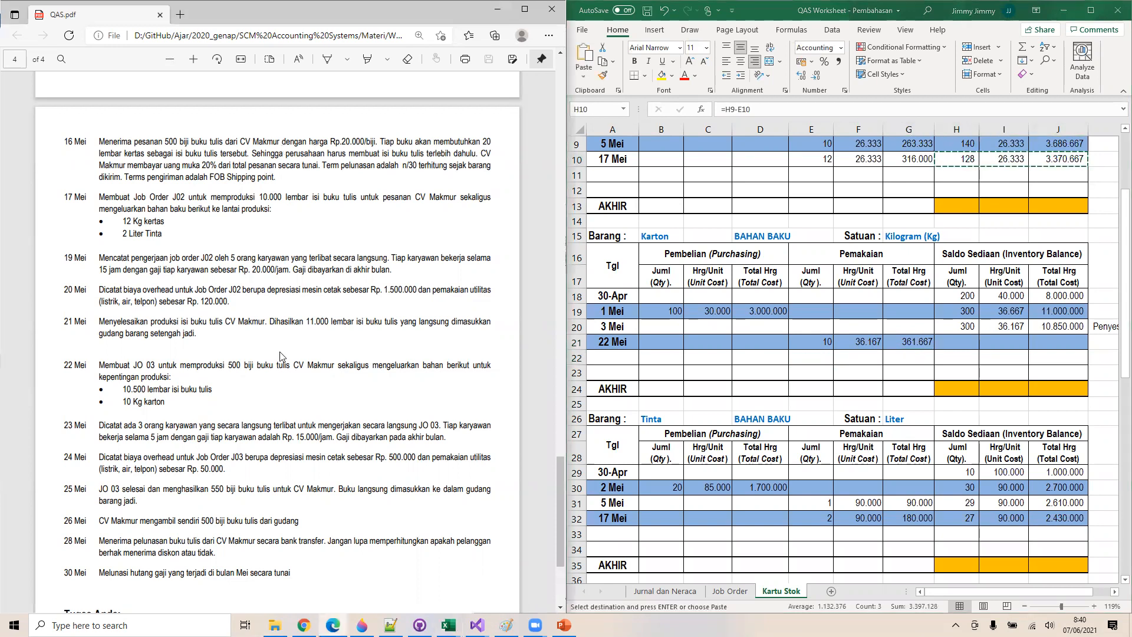
left_click(955, 340)
key("Return")
right_click(955, 340)
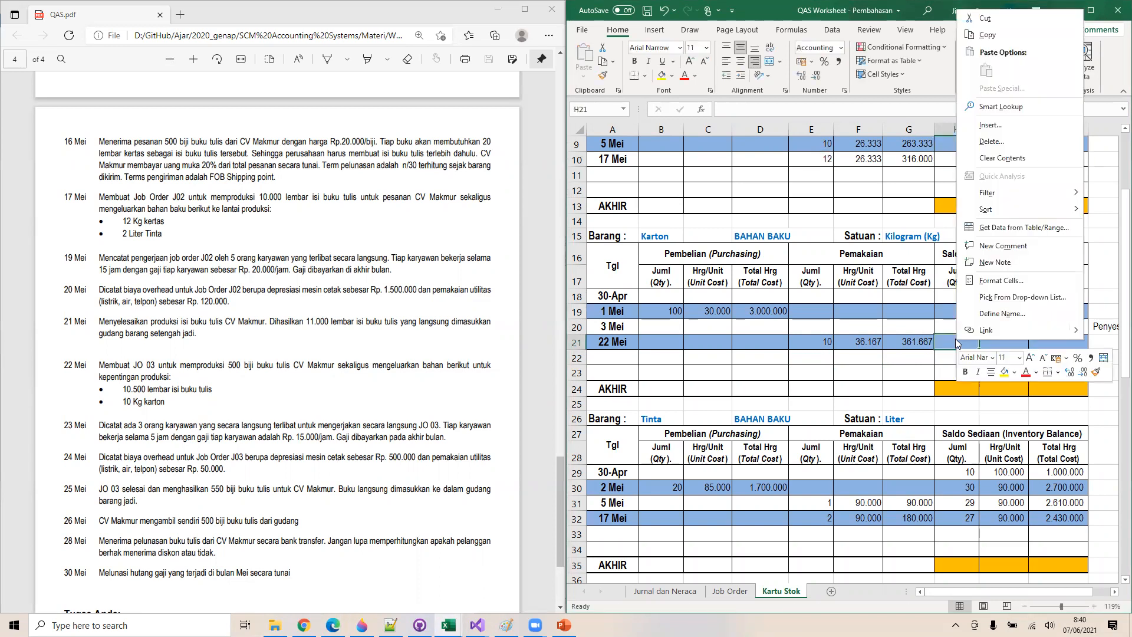
left_click(927, 356)
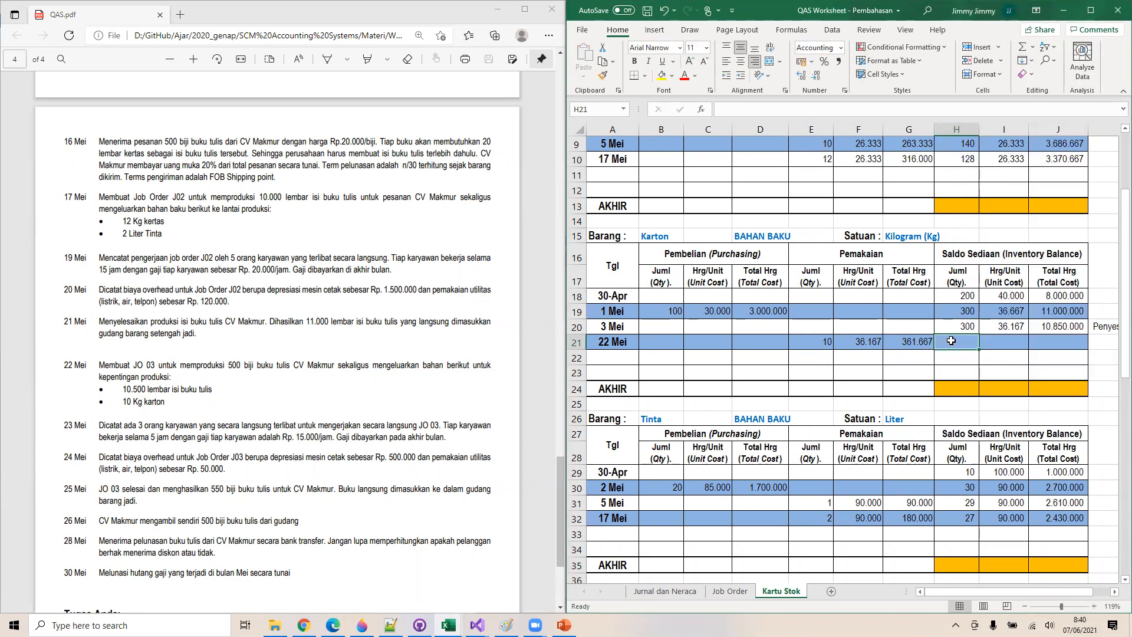
right_click(955, 342)
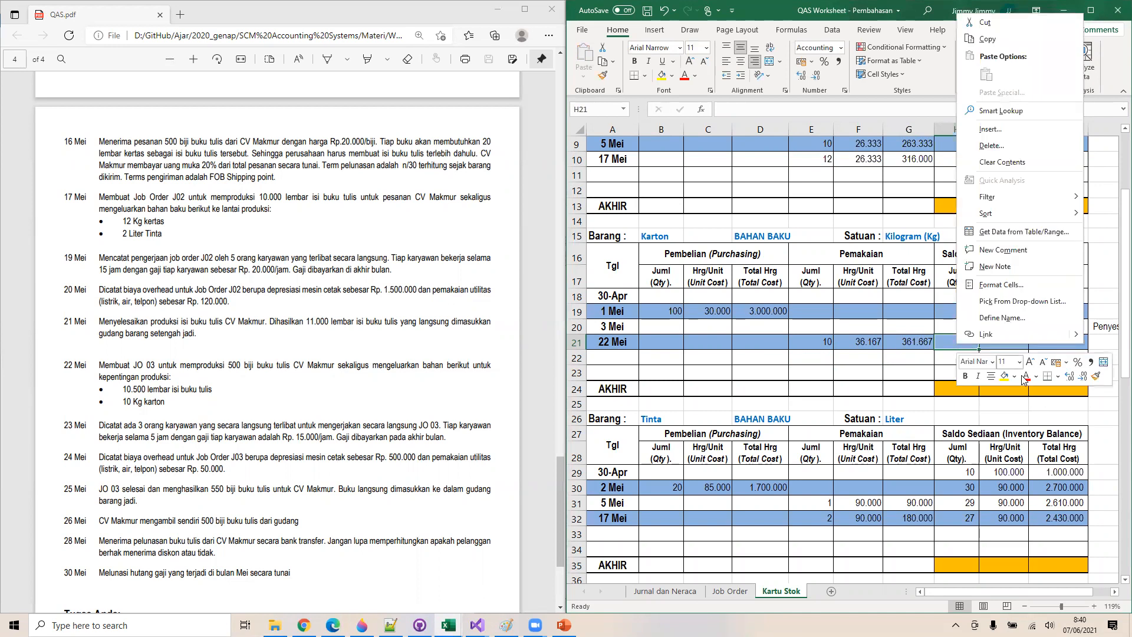
key("Escape")
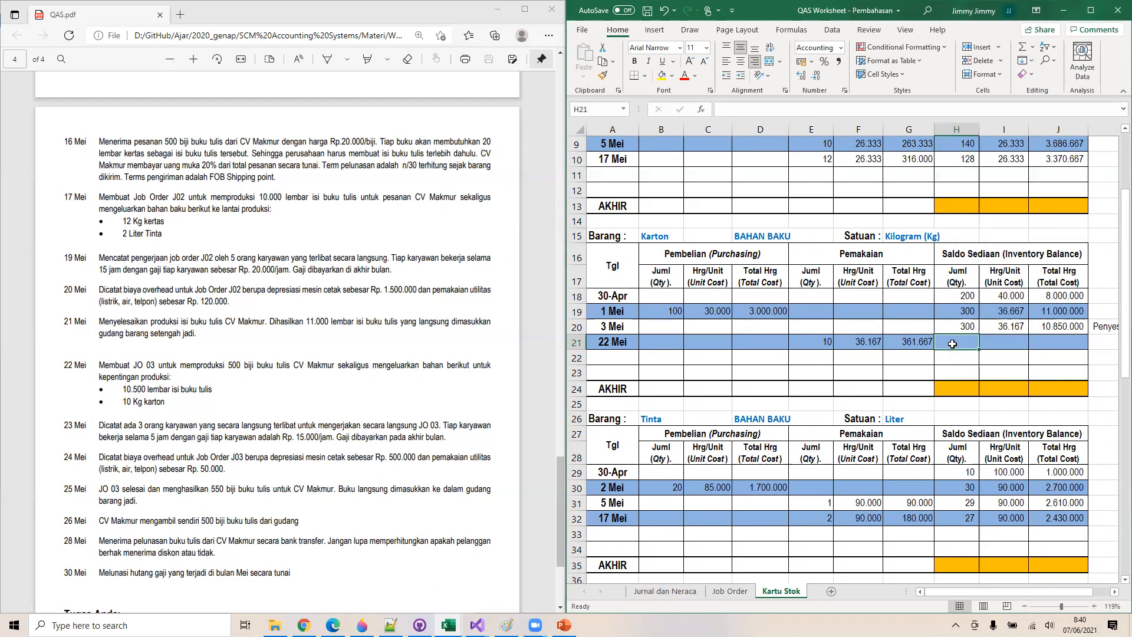
right_click(950, 345)
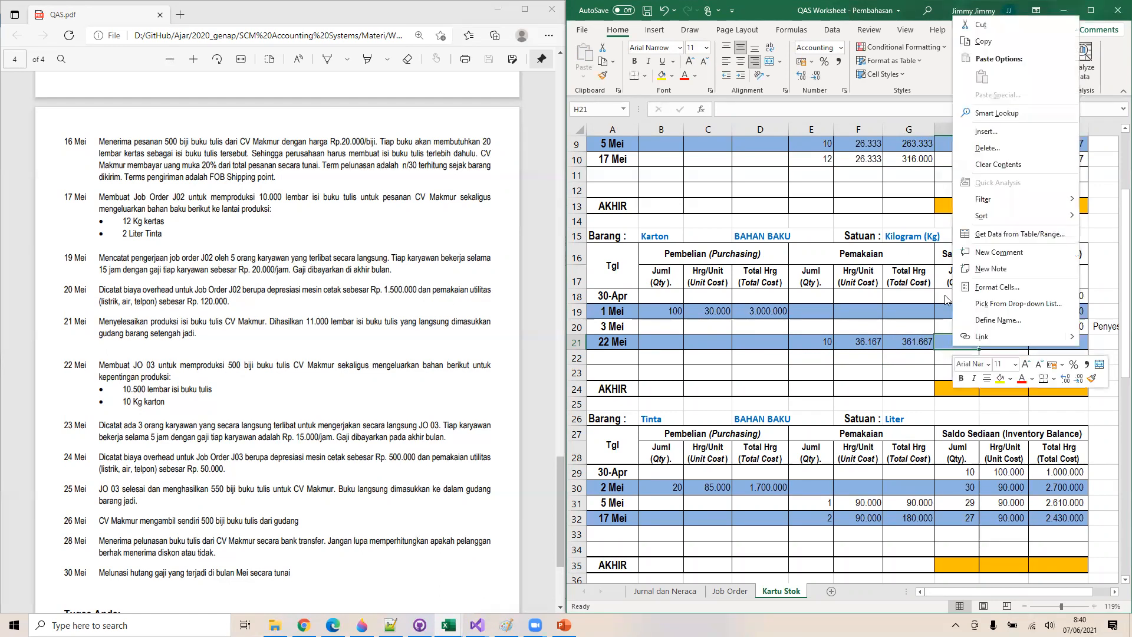
key("Escape")
Copy only the balance formulas of the 17 Mei row, H10:J10, into H21:J21 of the Karton card's 22 Mei row and check them
left_click_drag(960, 161, 1043, 154)
key("ctrl+c")
left_click(949, 341)
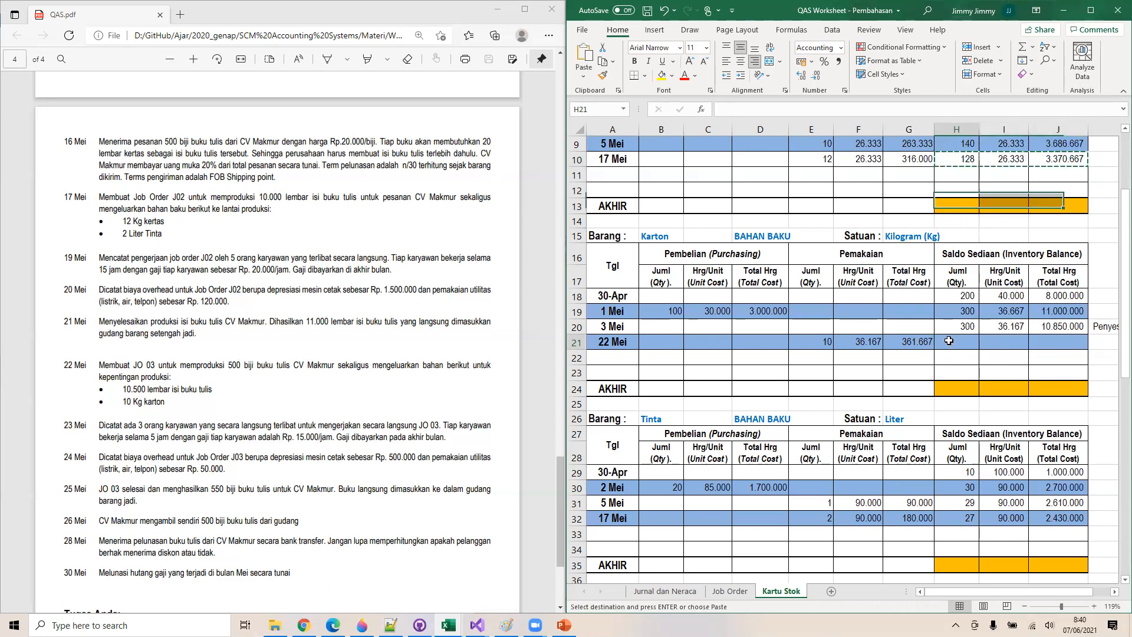
right_click(948, 341)
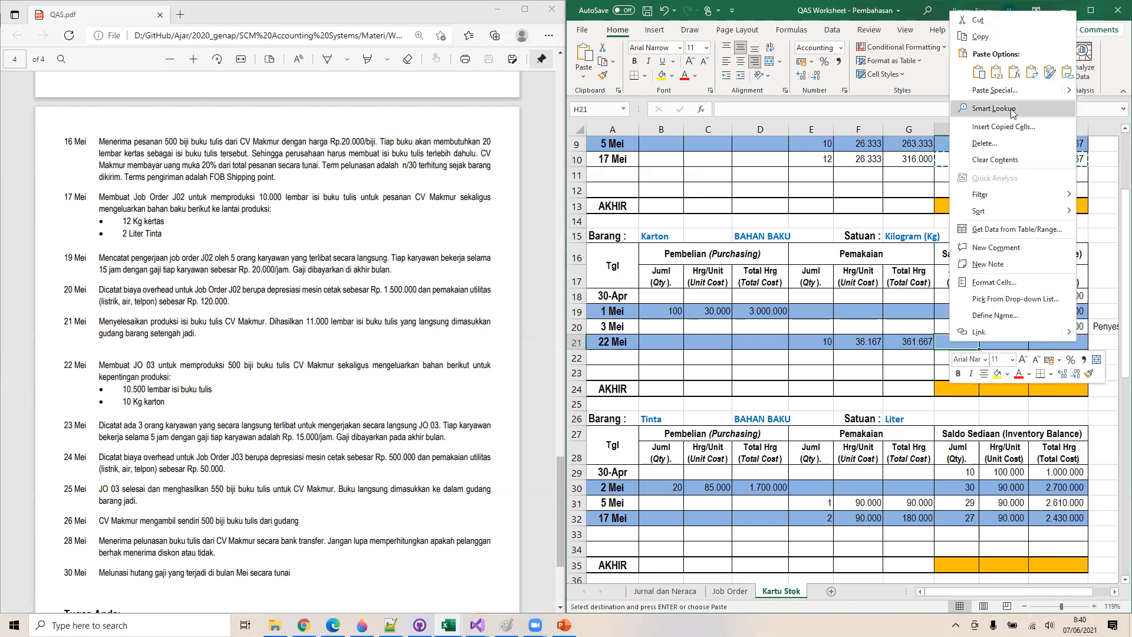
left_click(1017, 71)
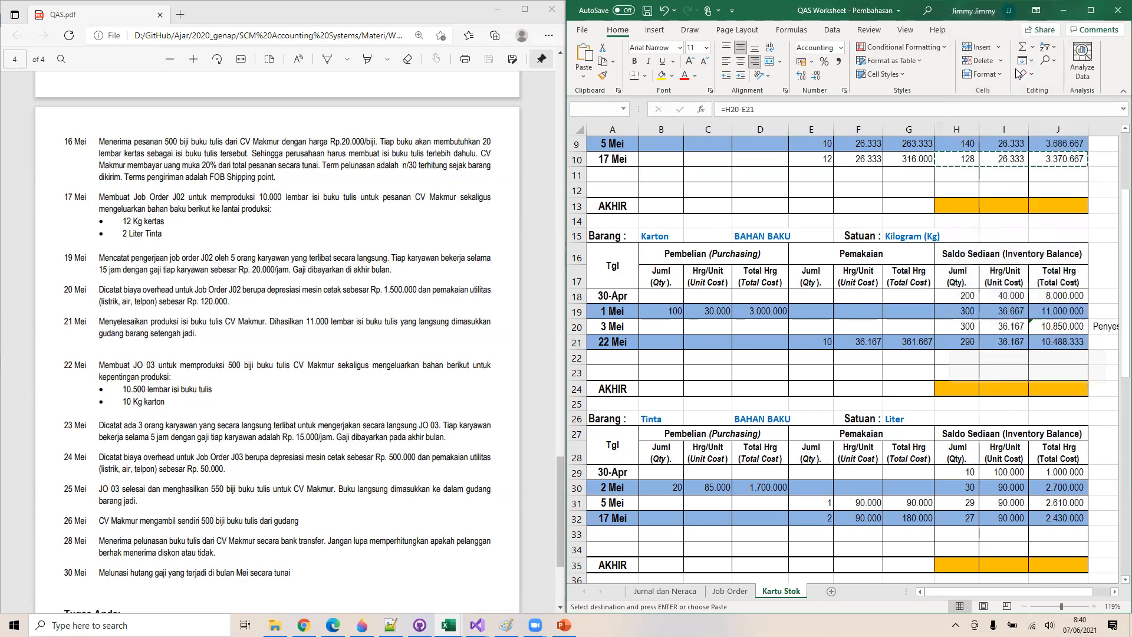
key("Escape")
left_click(1007, 345)
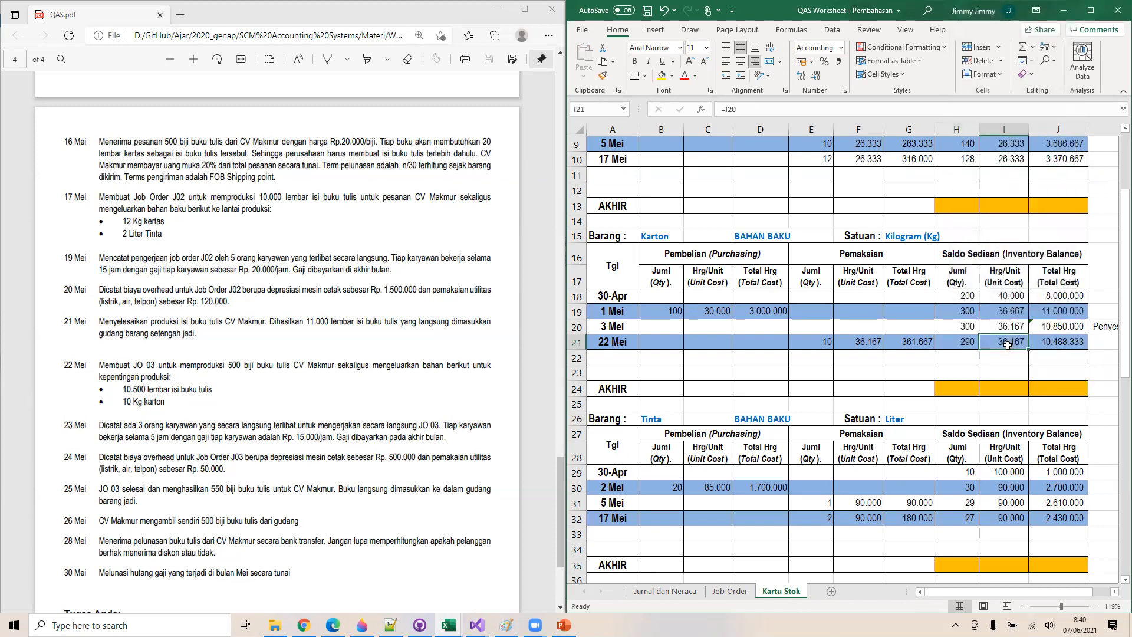
key("Right")
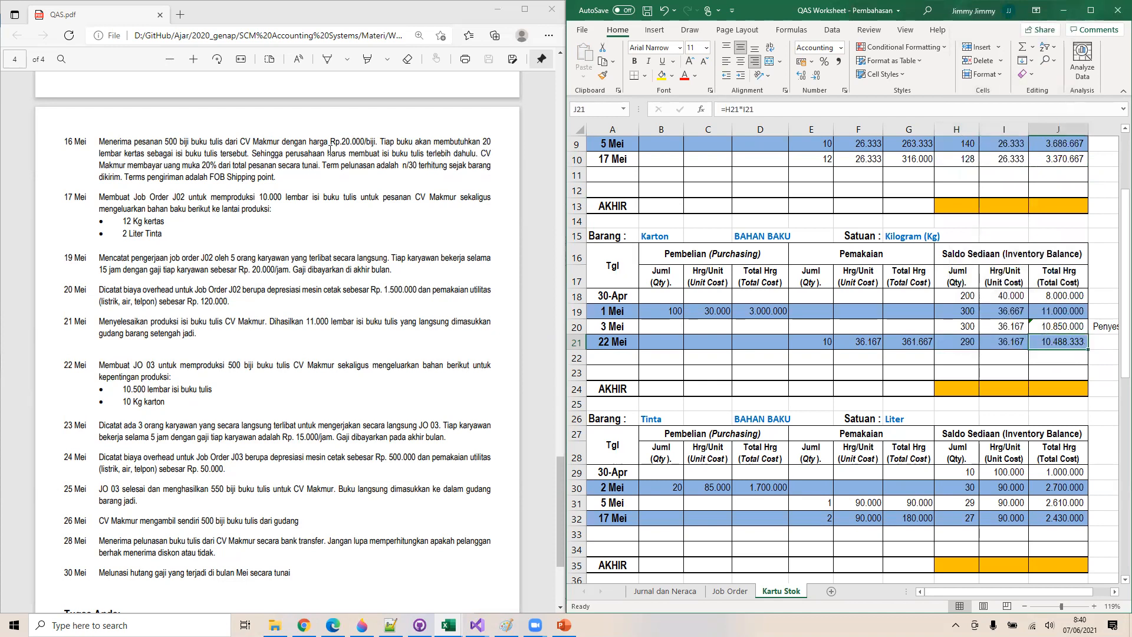
key("F2")
key("Return")
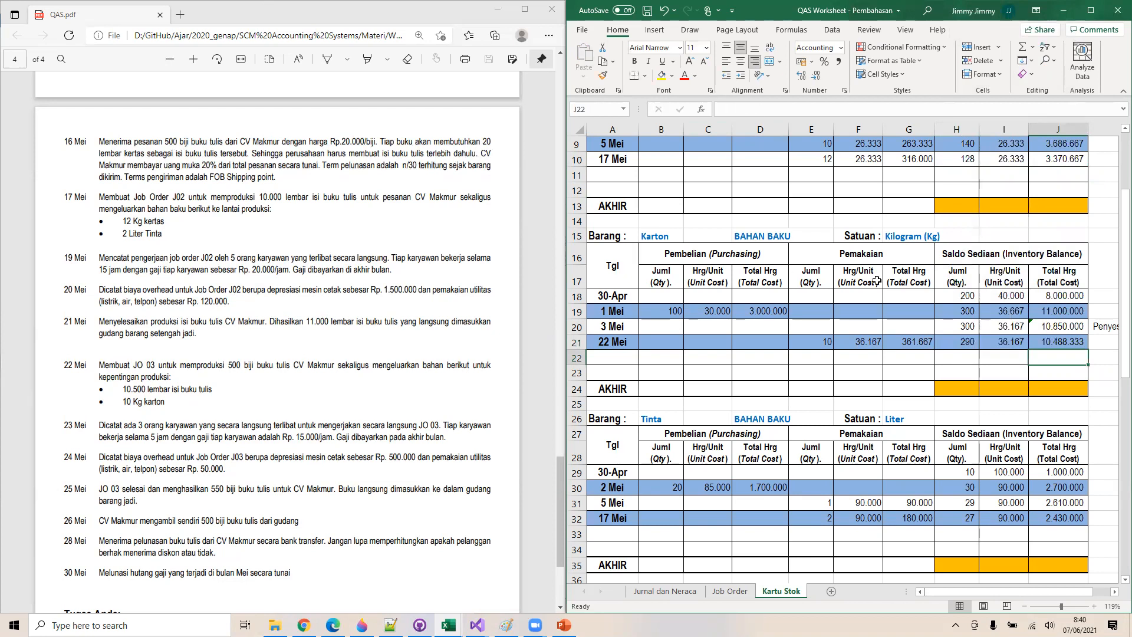
Link the 104 - Sediaan Bahan Baku credit amount in F41 of Jurnal dan Neraca to the 22 Mei Karton usage total, G21 on Kartu Stok
left_click(666, 591)
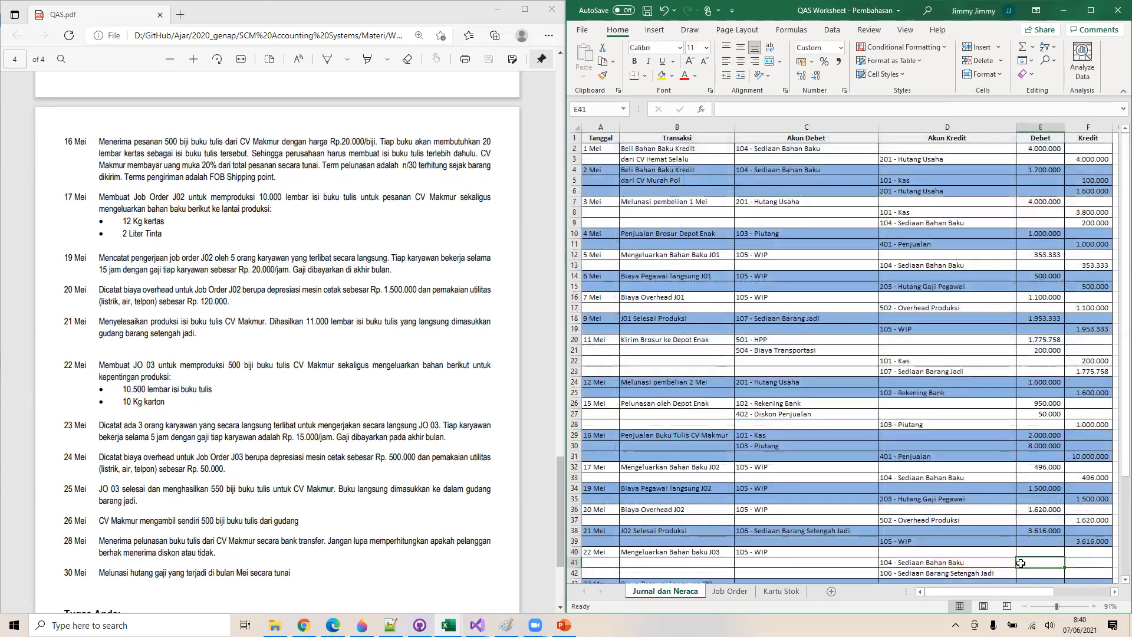
left_click(1079, 562)
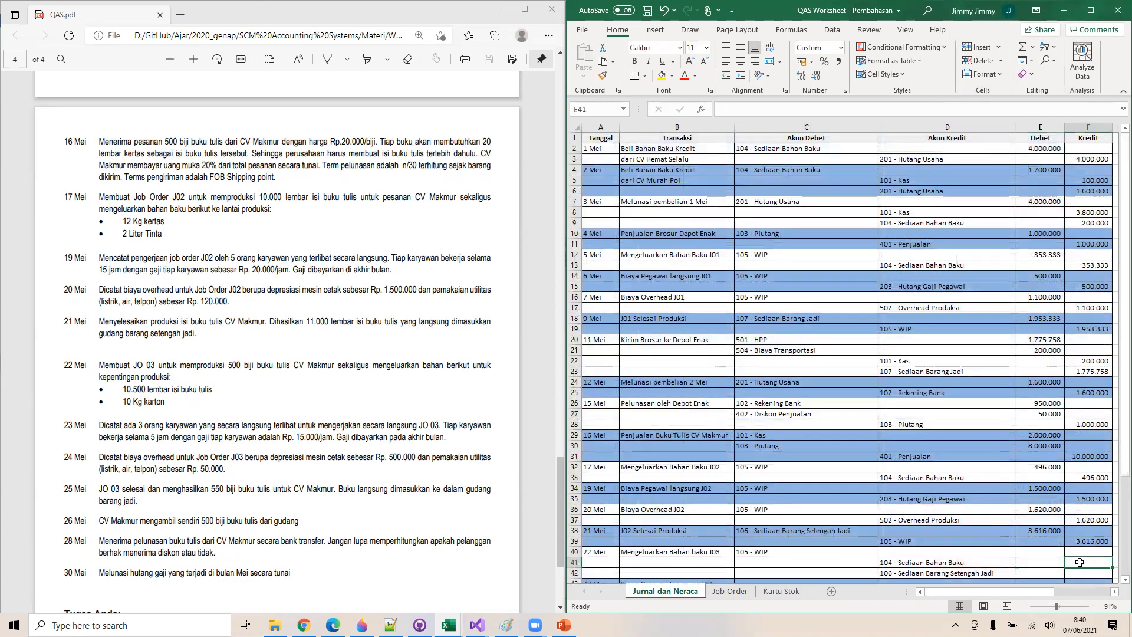
type("=")
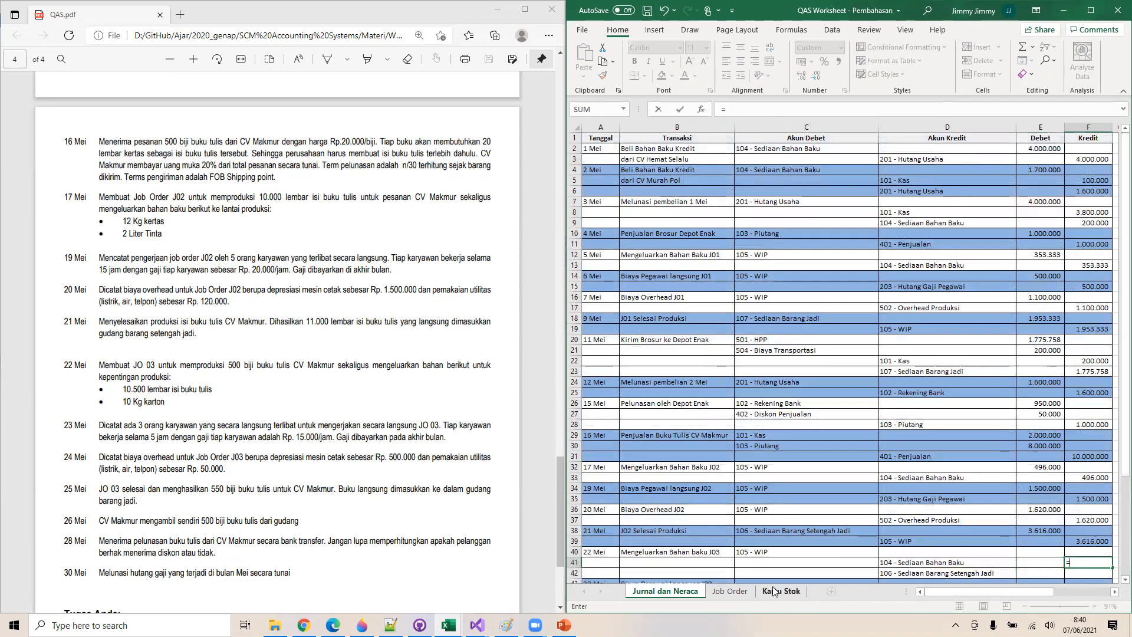
left_click(774, 590)
left_click(907, 341)
key("Return")
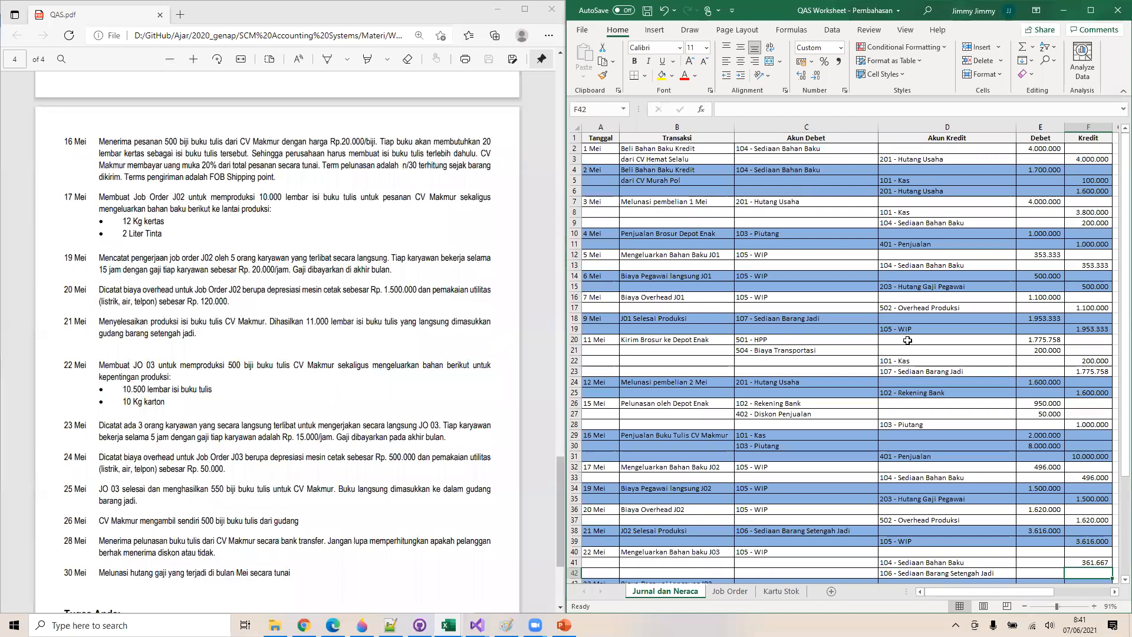
Record a 22 Mei usage of 10.500 lembar in row 50 of the Isi Buku Tulis CV Makmur card on Kartu Stok
left_click(782, 592)
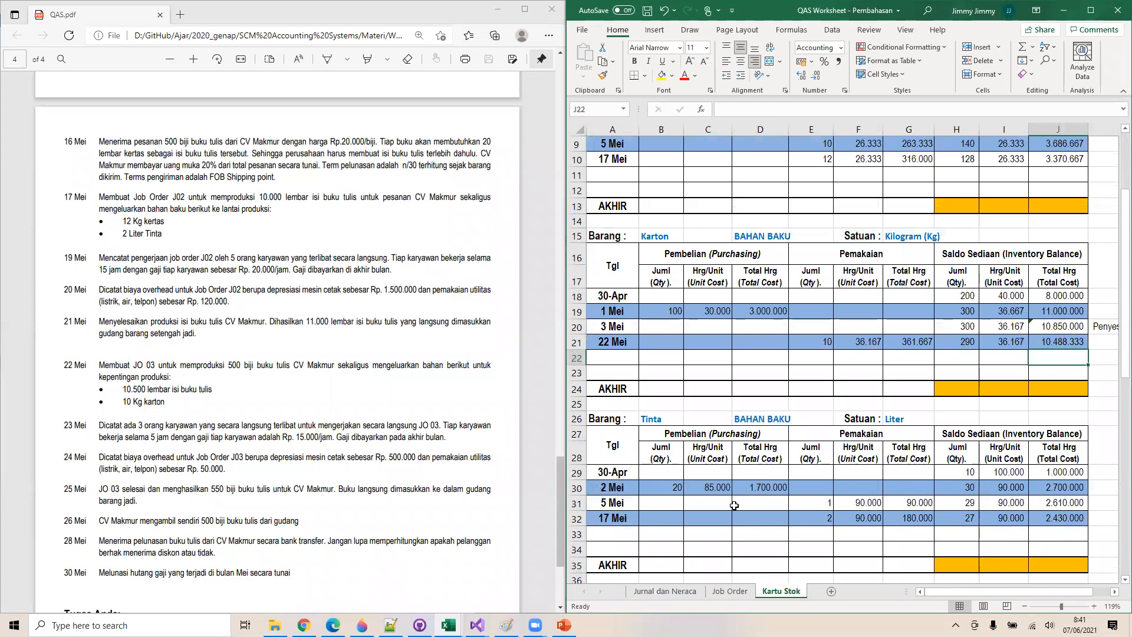
scroll(733, 506, "down", 4)
scroll(734, 505, "down", 3)
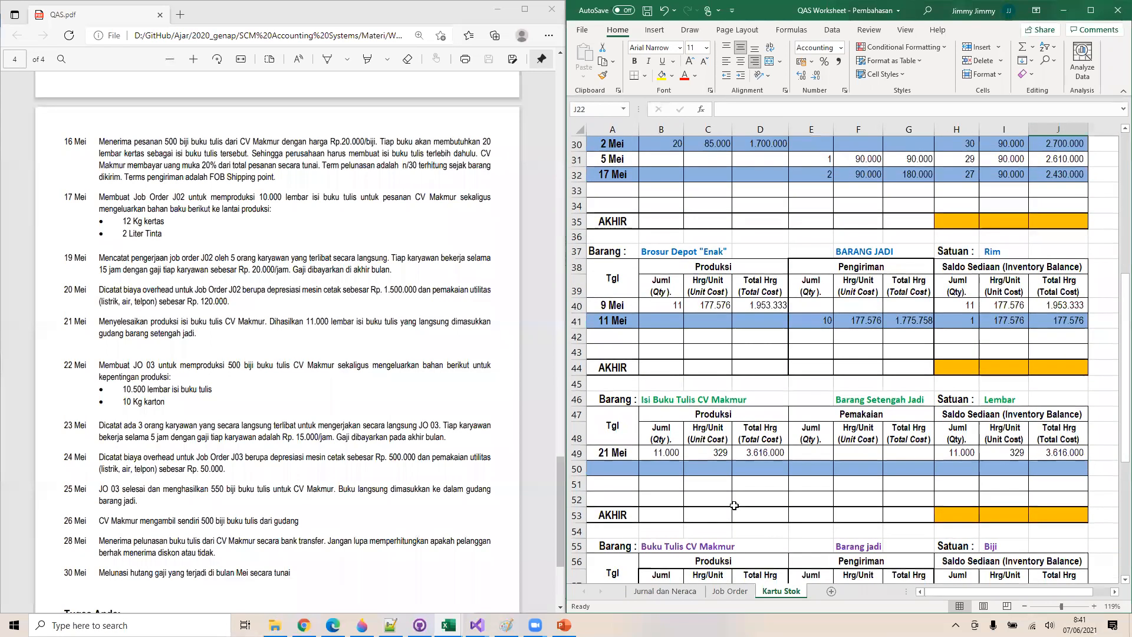
left_click(615, 470)
type("22 Mei")
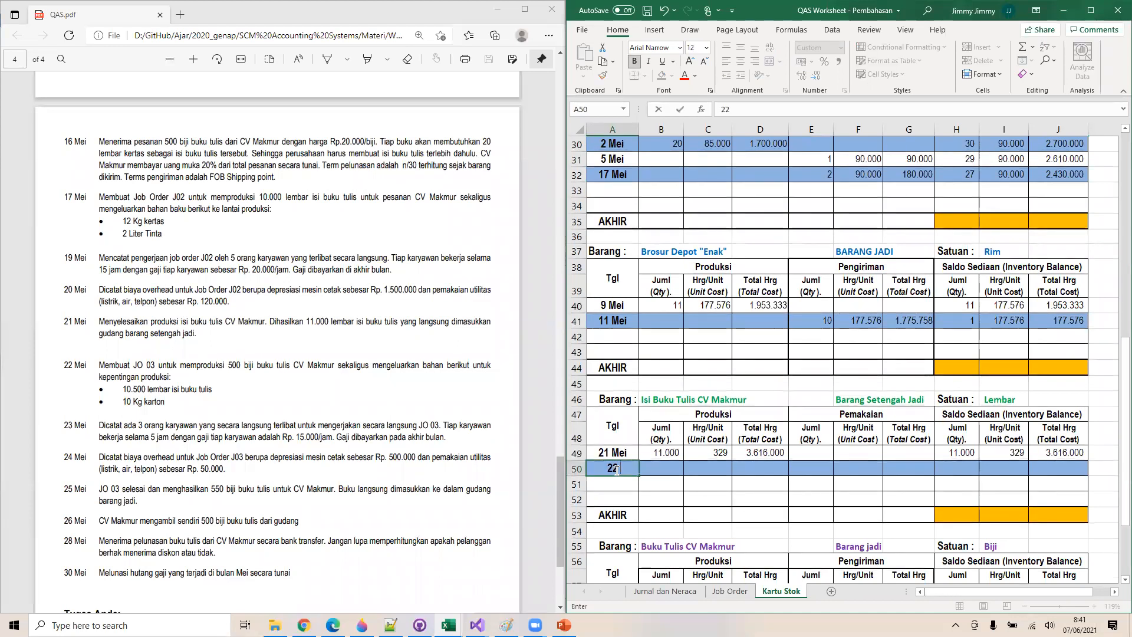
key("Tab")
key("Tab")
key("Tab")
key("Tab")
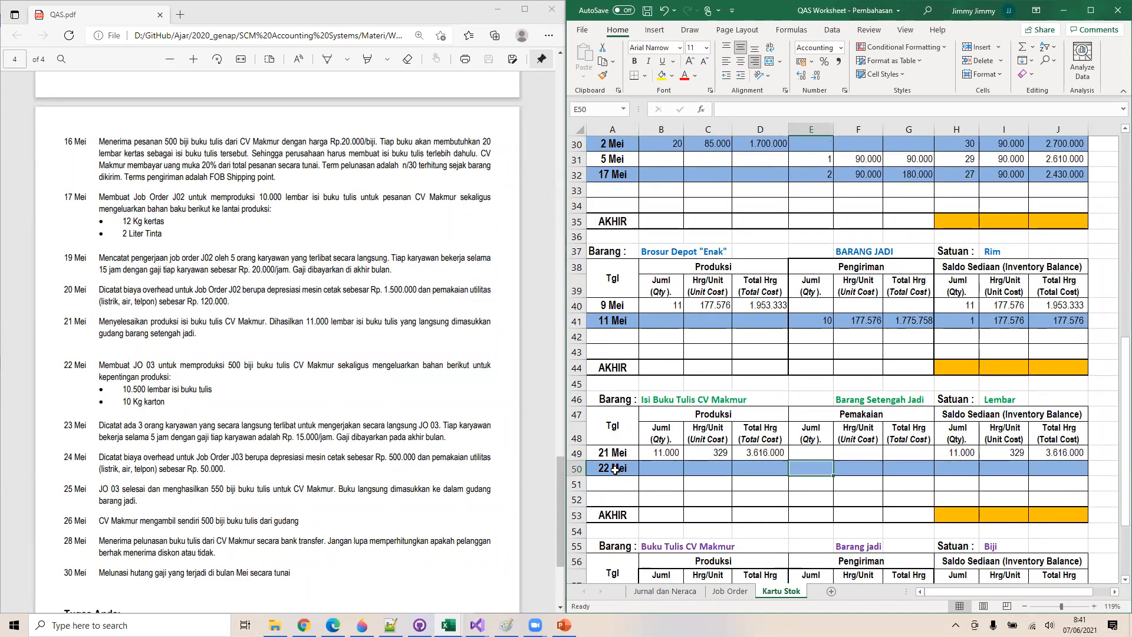
type("1")
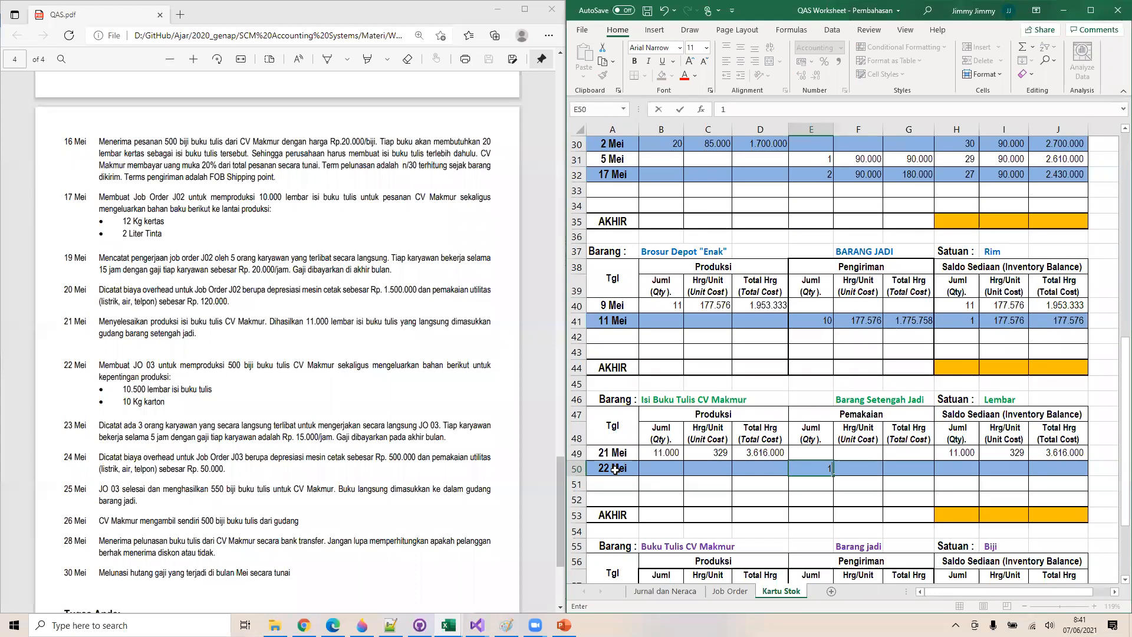
type("0.500")
key("Tab")
Set the unit cost of the 22 Mei Isi Buku Tulis usage in F50 equal to the 21 Mei balance's unit cost
type("=")
key("Right")
key("Right")
key("Right")
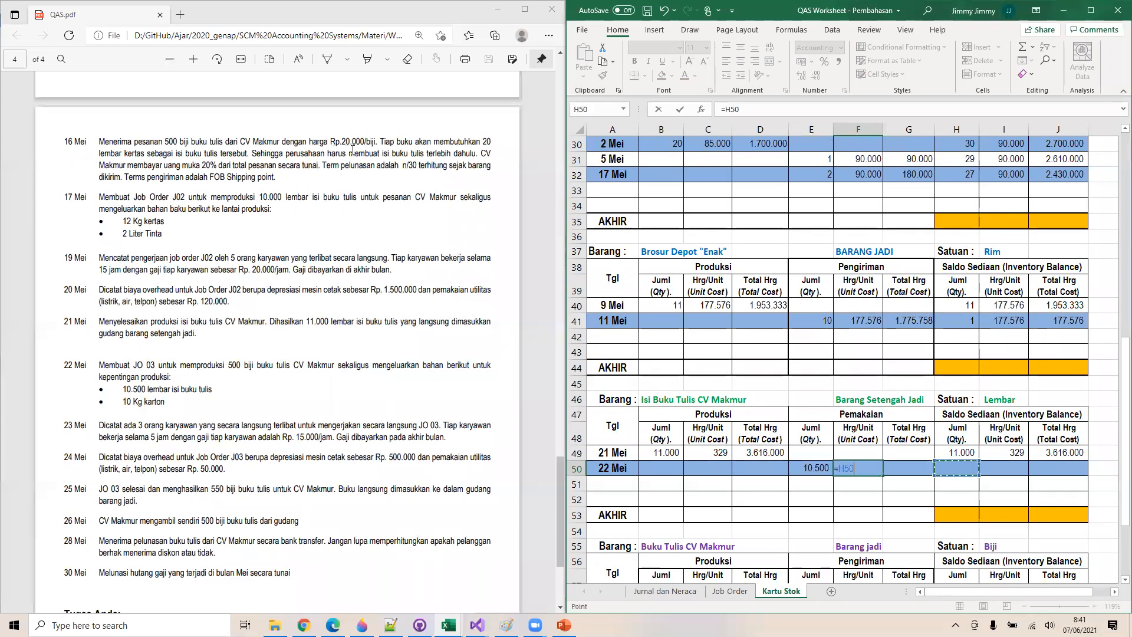
key("Up")
key("Return")
Copy only the formulas of the Karton card's G21:J21 into G50:J50 of the Isi Buku Tulis CV Makmur card and check them
key("Up")
key("Right")
key("Right")
key("Right")
key("Right")
key("Right")
key("Right")
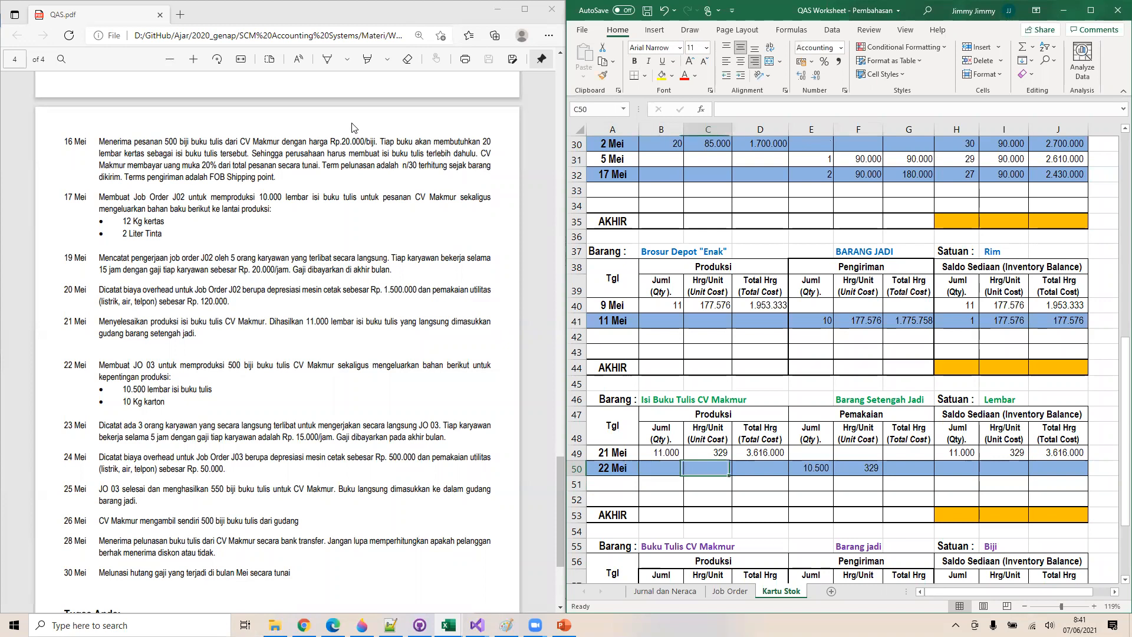
key("Up")
key("Up")
key("Up")
key("Up")
key("Up")
key("Up")
key("Up")
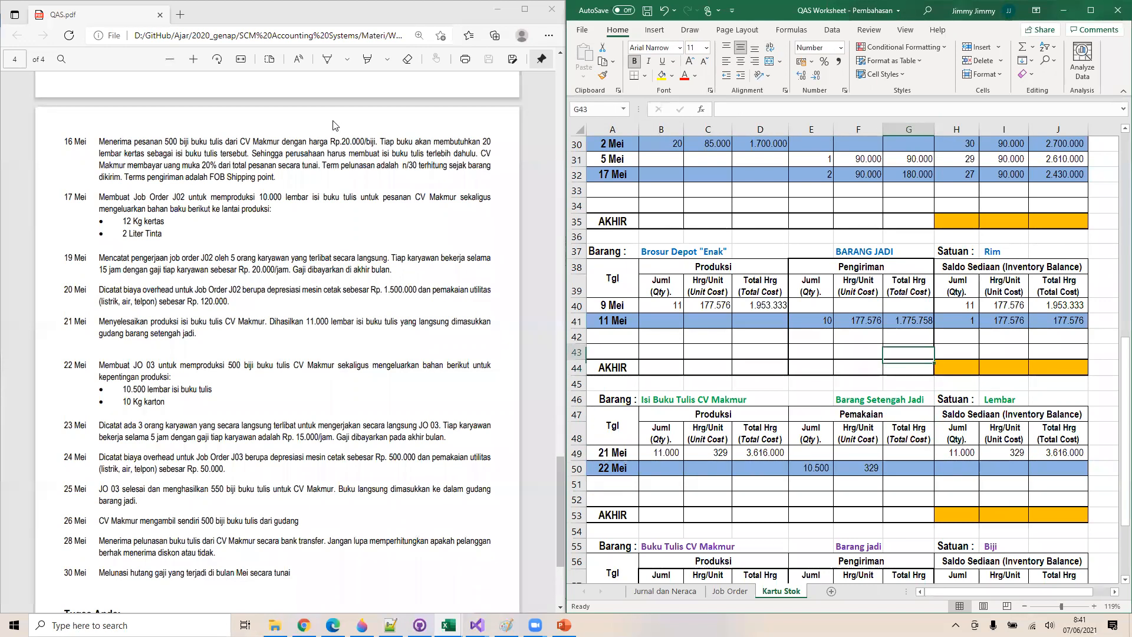
key("Up")
key("Up")
key("Up")
key("Up")
key("Up")
key("Up")
key("Up")
key("Up")
key("Up")
key("Up")
key("Up")
key("Up")
key("Up")
key("Up")
key("Up")
key("Up")
key("Up")
key("Up")
key("Up")
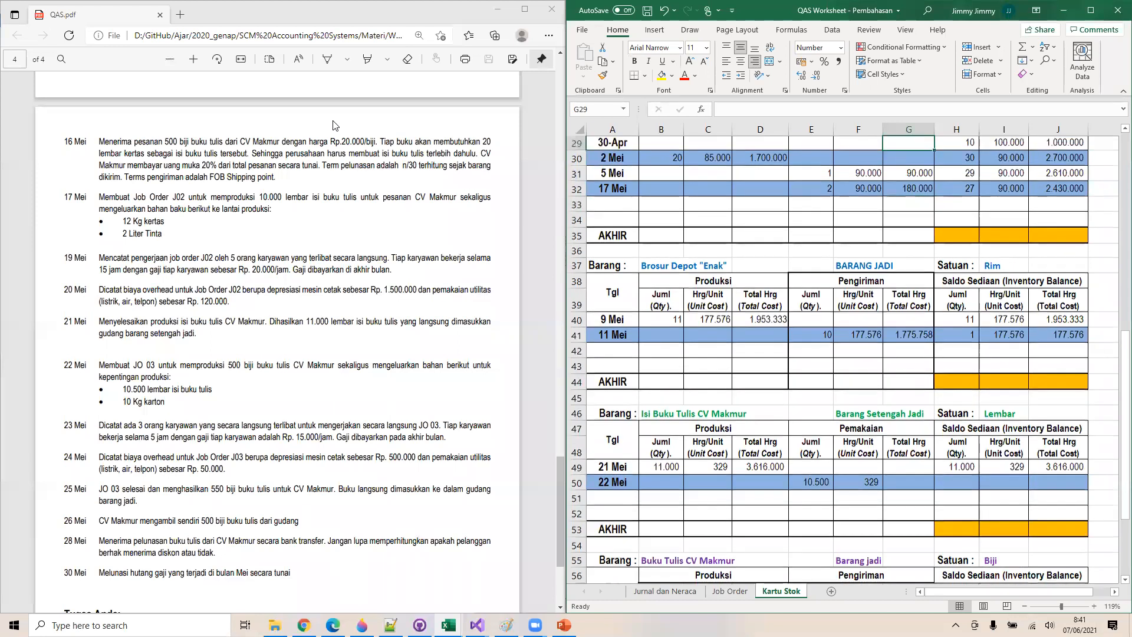
key("Up")
key("Up")
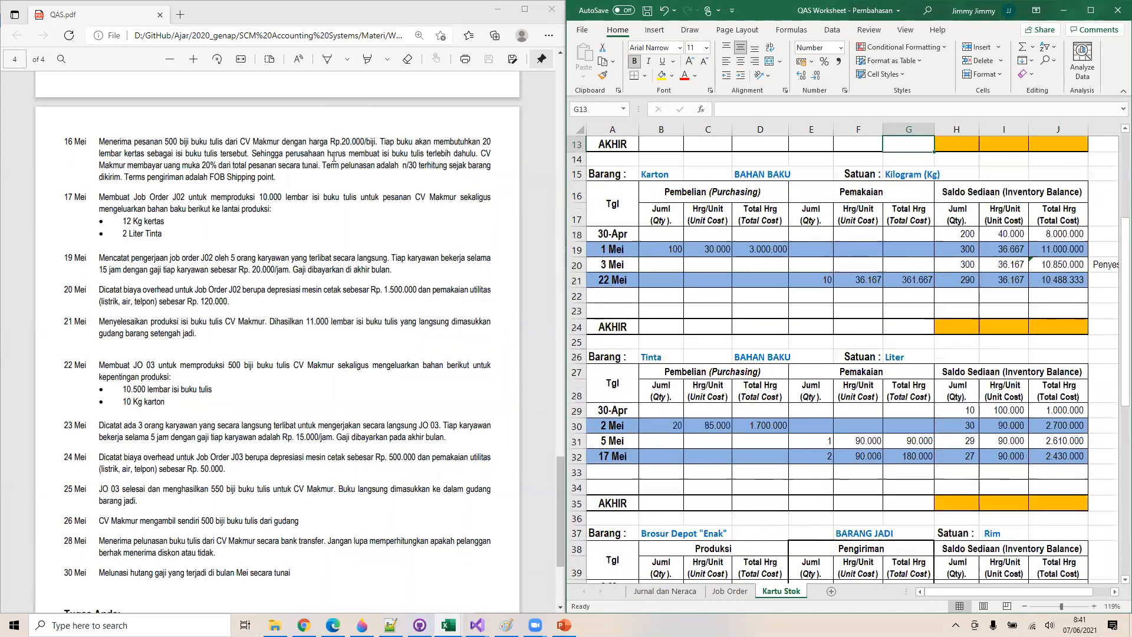
key("Up")
key("shift+Right")
key("shift+Right")
key("shift+Right")
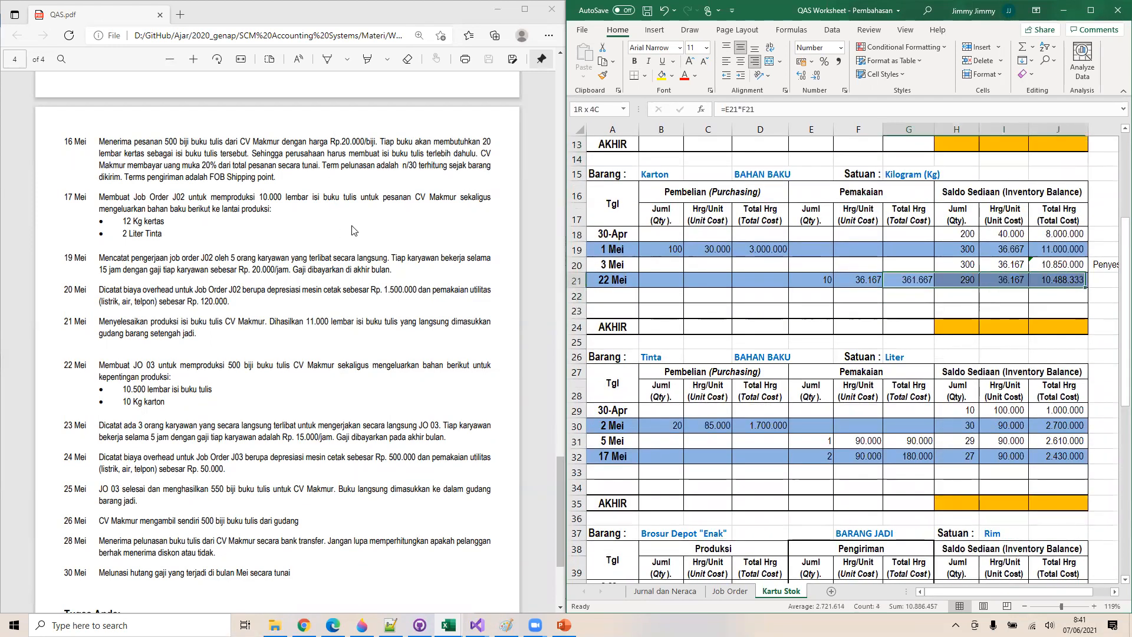
key("ctrl+c")
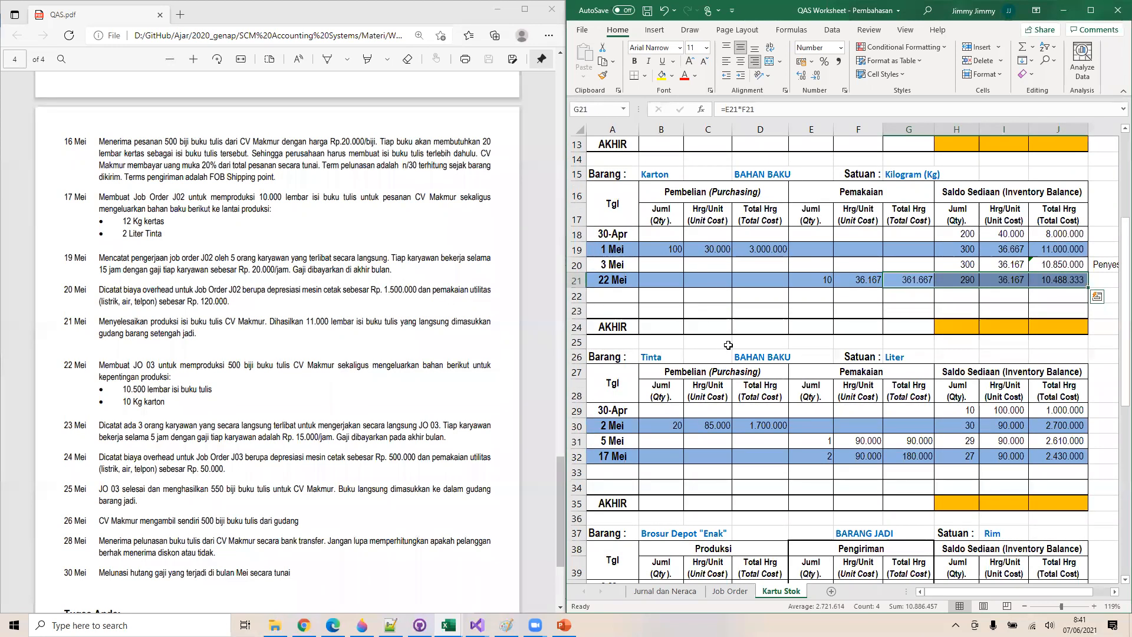
scroll(901, 387, "down", 4)
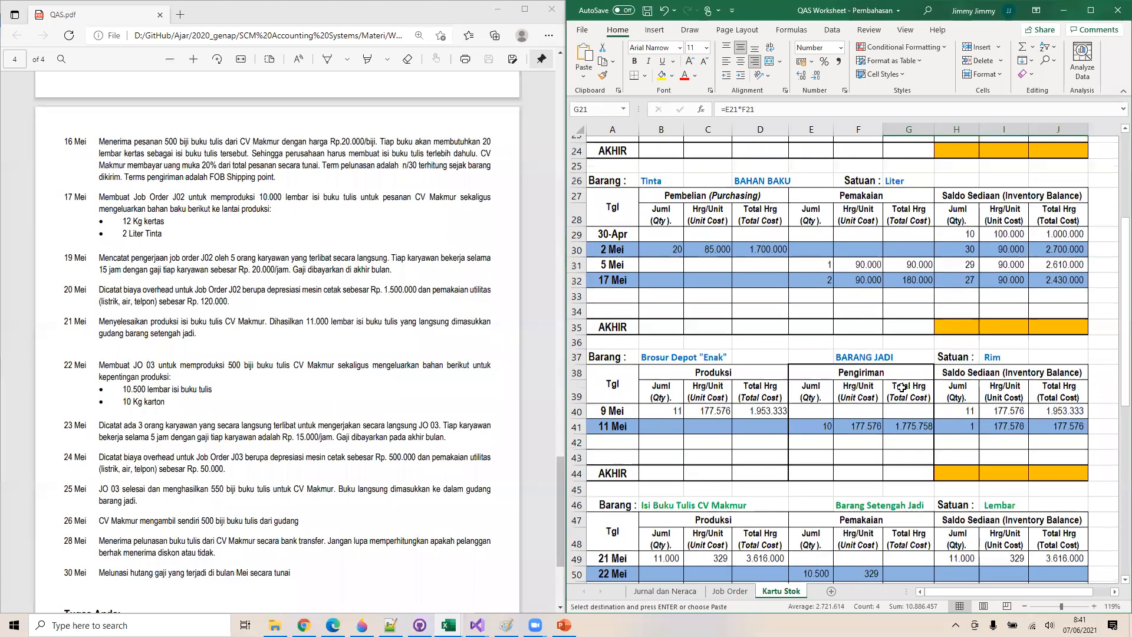
scroll(900, 387, "down", 3)
left_click(900, 418)
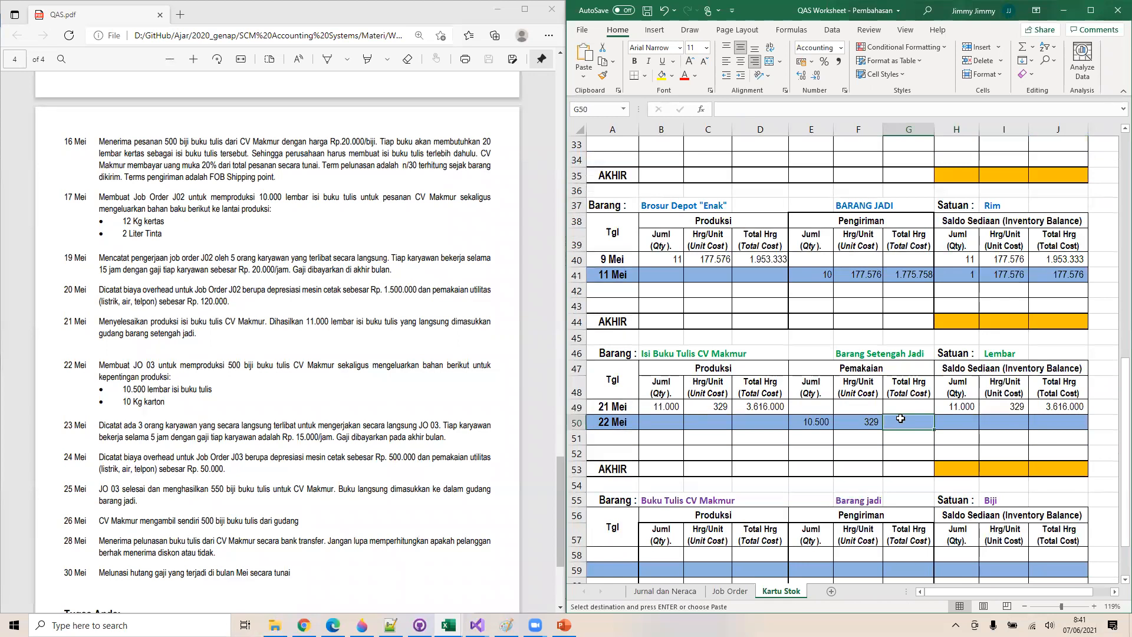
right_click(900, 418)
left_click(964, 156)
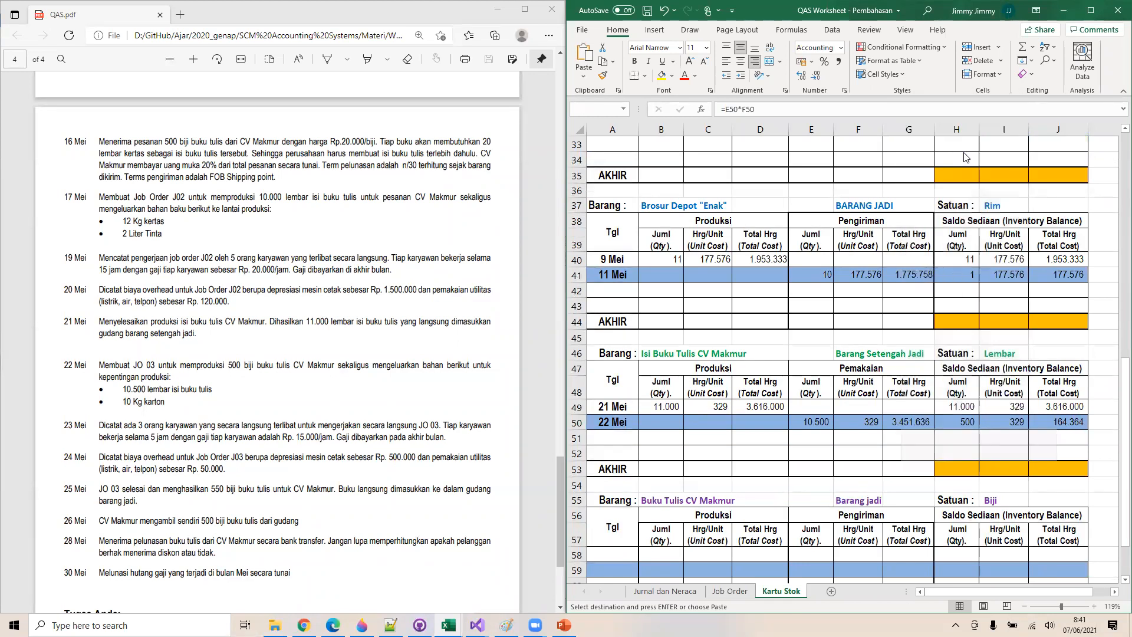
left_click(919, 424)
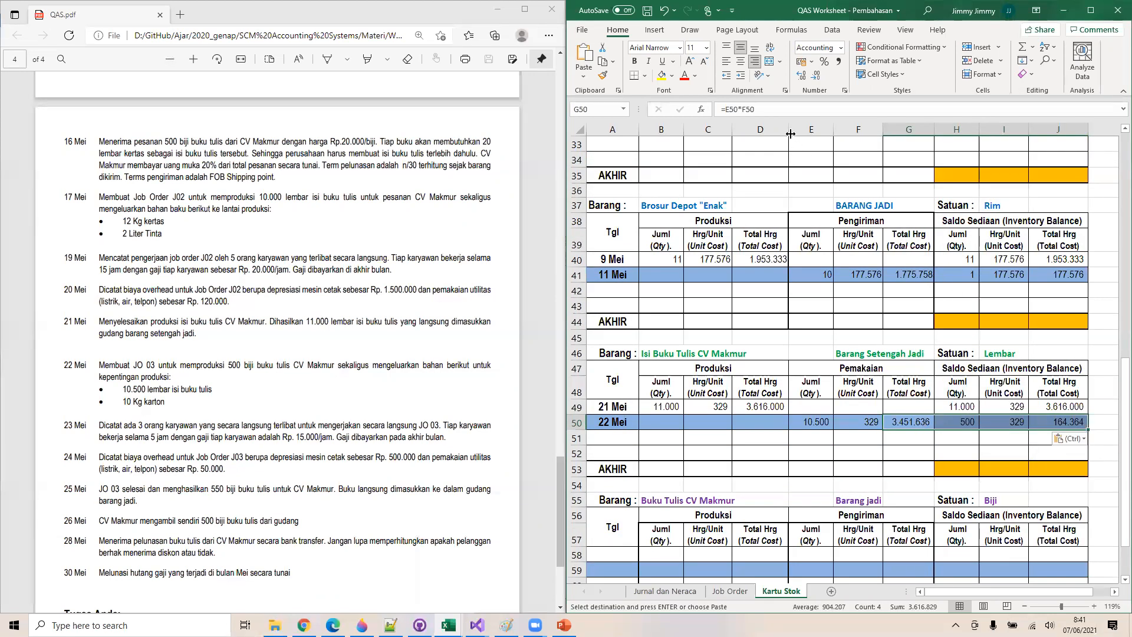
left_click(787, 109)
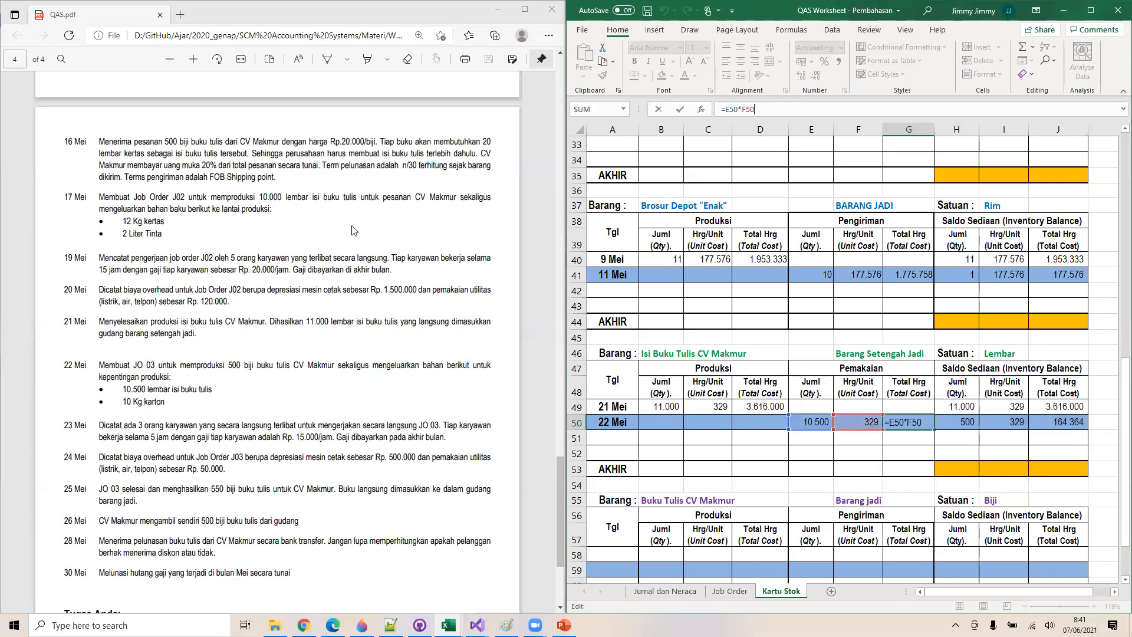
left_click(971, 421)
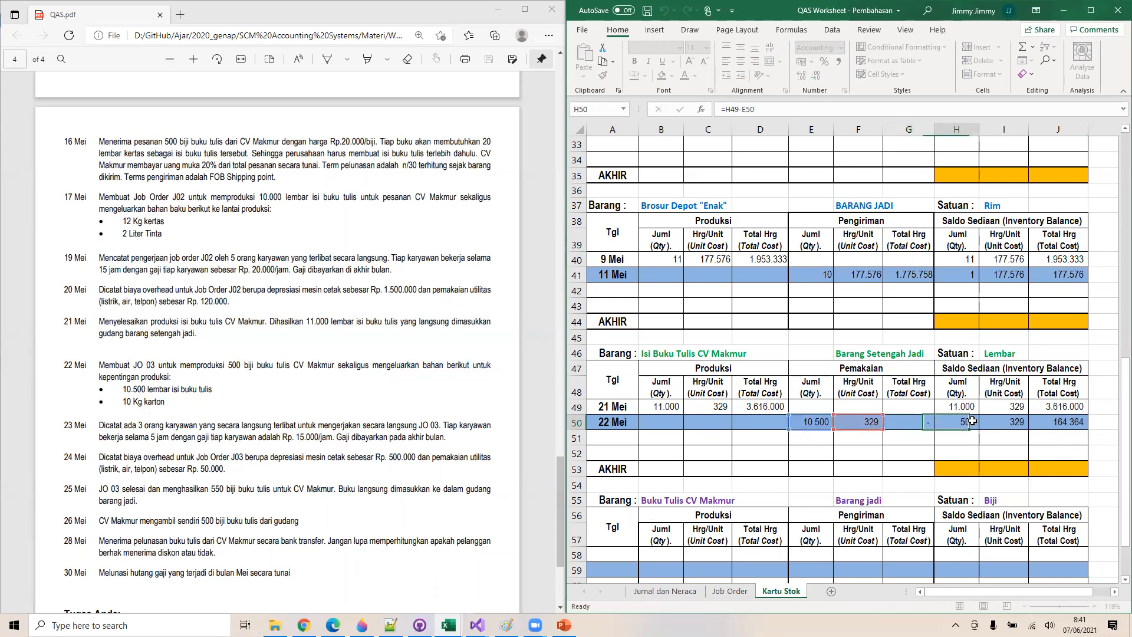
left_click(1060, 423)
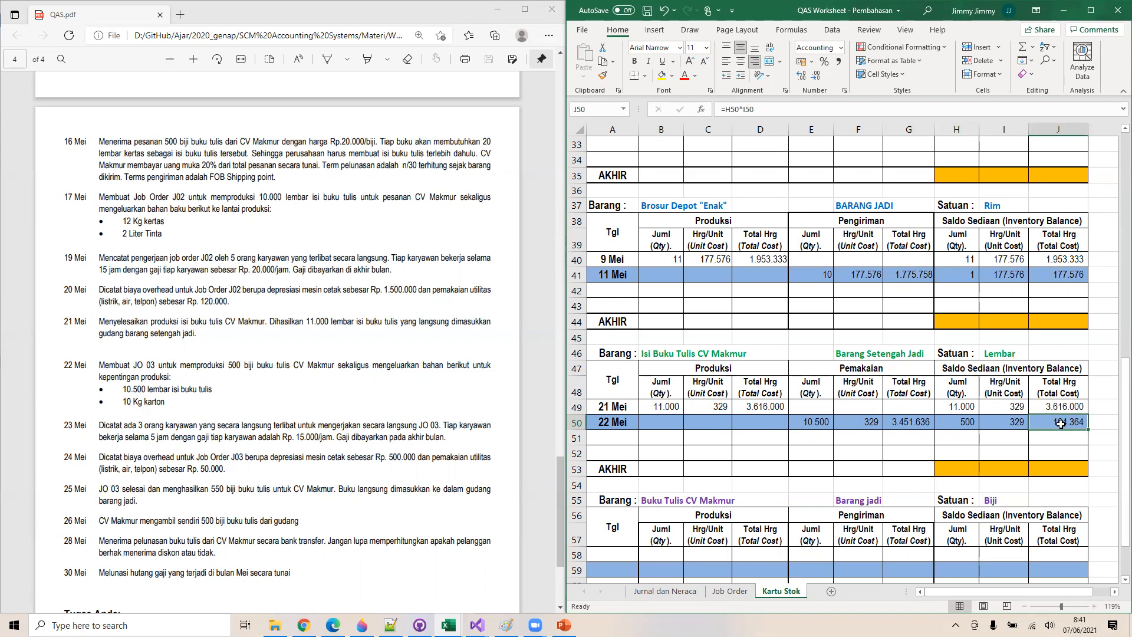
Link the 106 - Sediaan Barang Setengah Jadi credit amount in F42 of Jurnal dan Neraca to the 22 Mei usage total, G50 on Kartu Stok
left_click(809, 107)
key("Return")
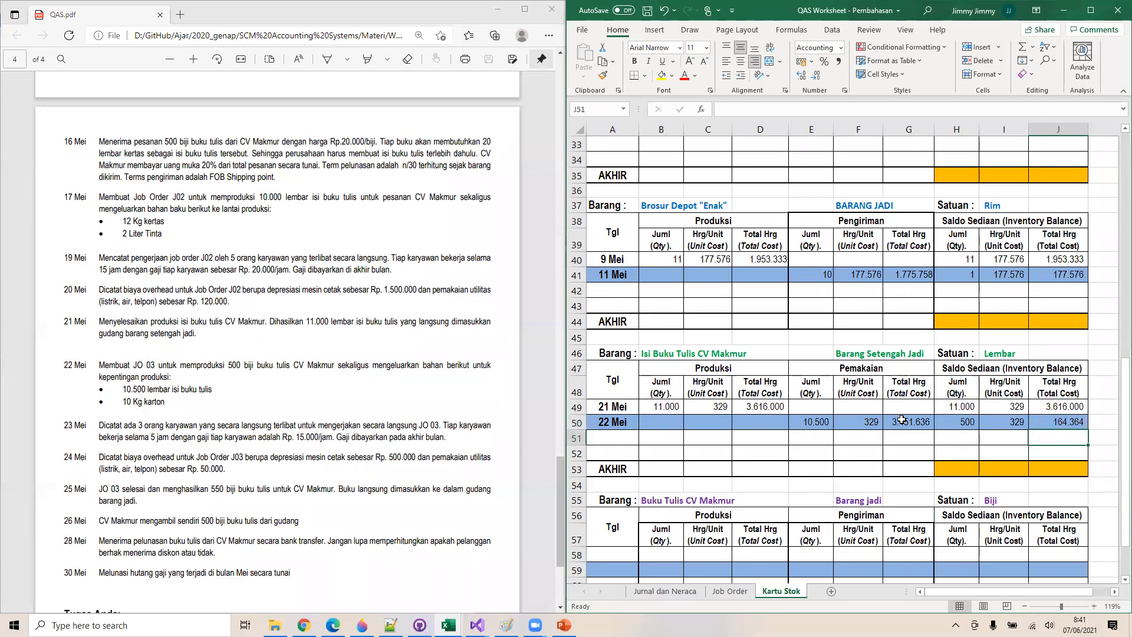
left_click(901, 419)
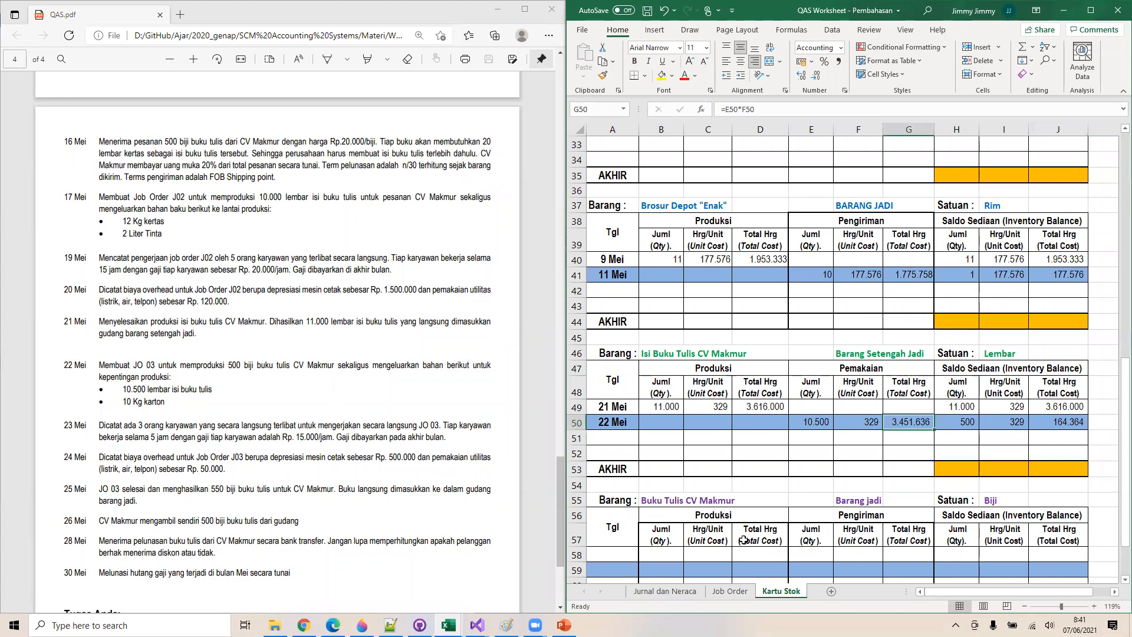
left_click(674, 588)
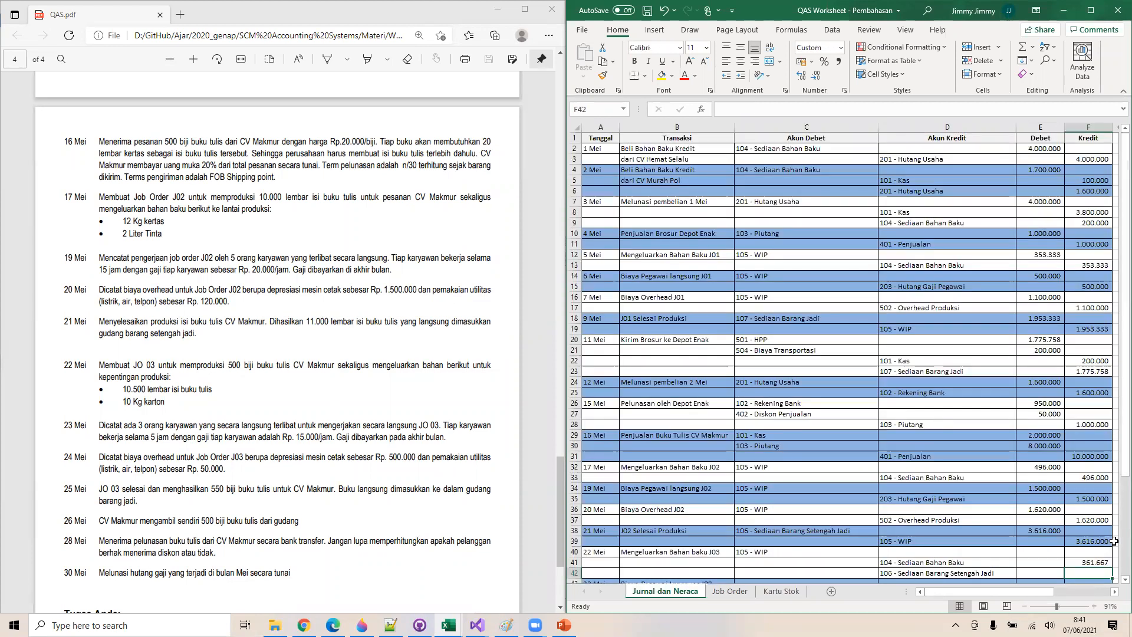
type("=")
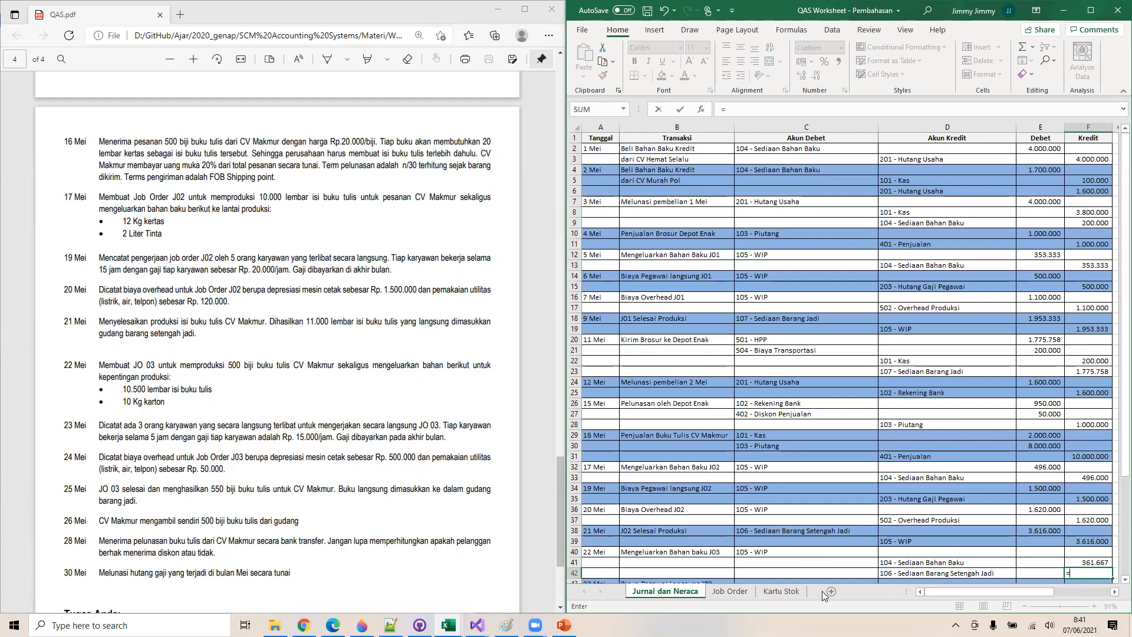
left_click(778, 591)
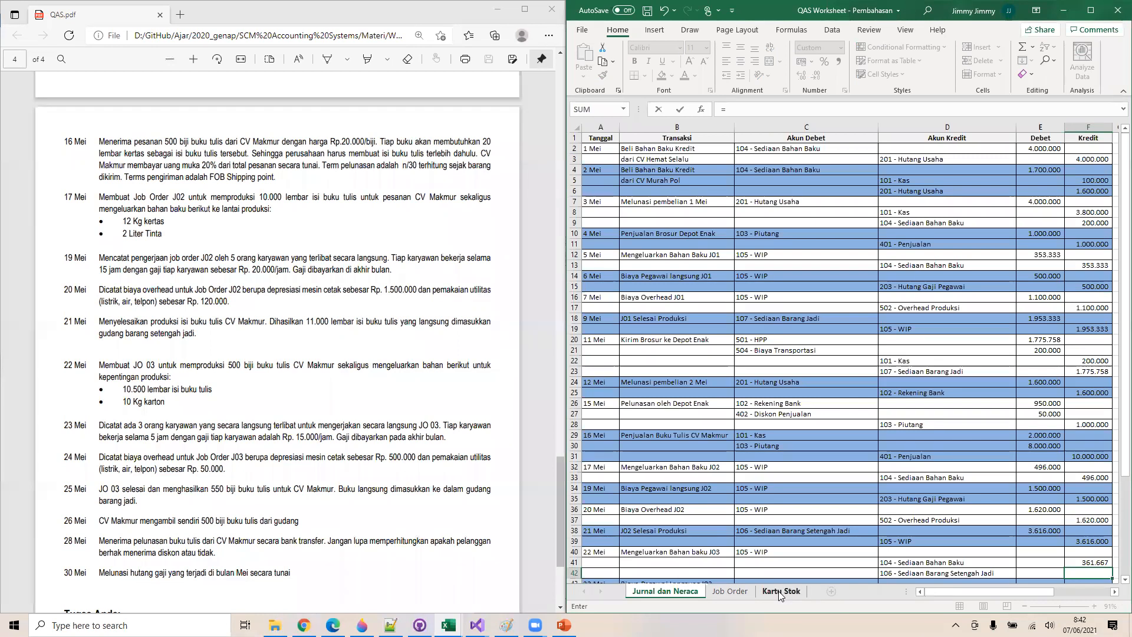
left_click(914, 423)
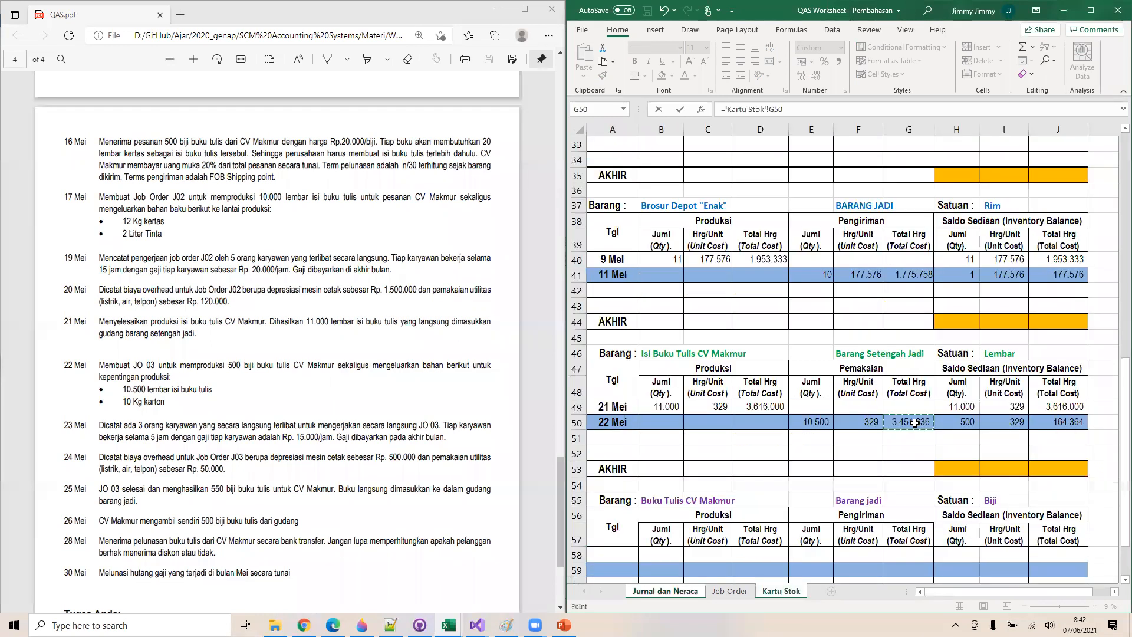
key("Return")
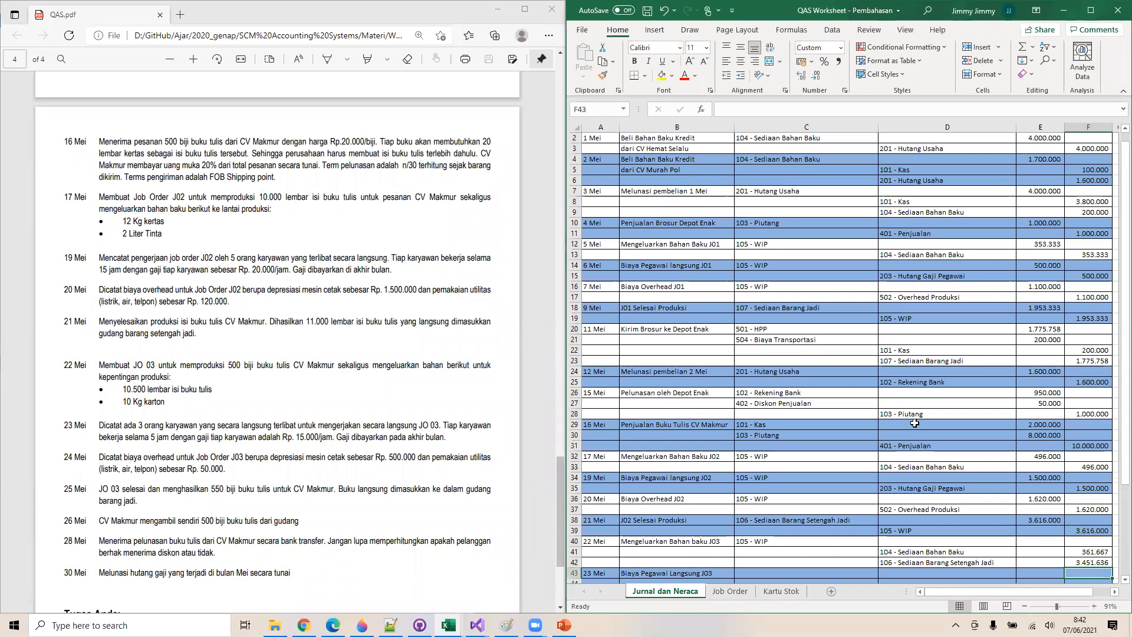
Set the 22 Mei 105 - WIP debit amount in E40 to the sum of its two credits, F41+F42
right_click(1034, 546)
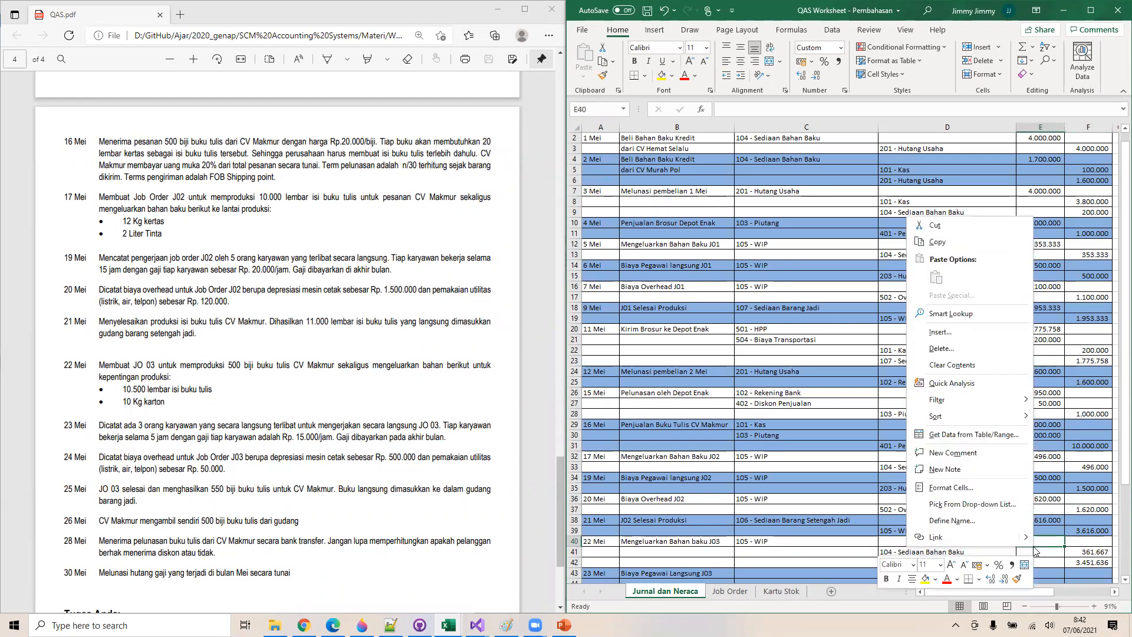
key("Escape")
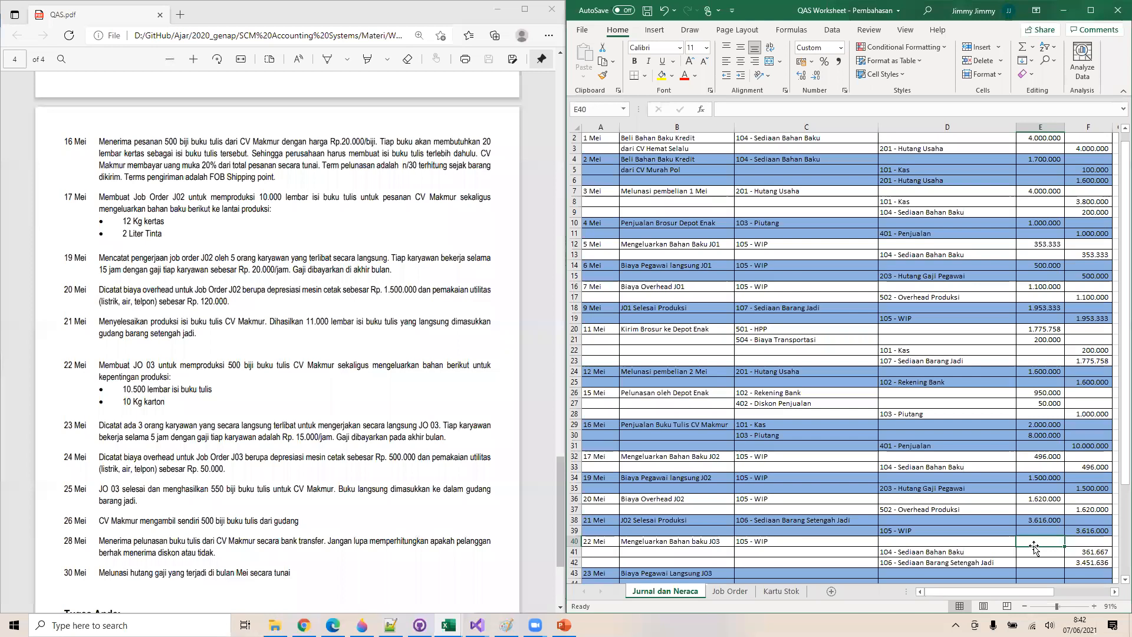
type("=")
key("Right")
key("Down")
type("+")
key("Right")
key("Down")
key("Down")
key("Return")
key("Up")
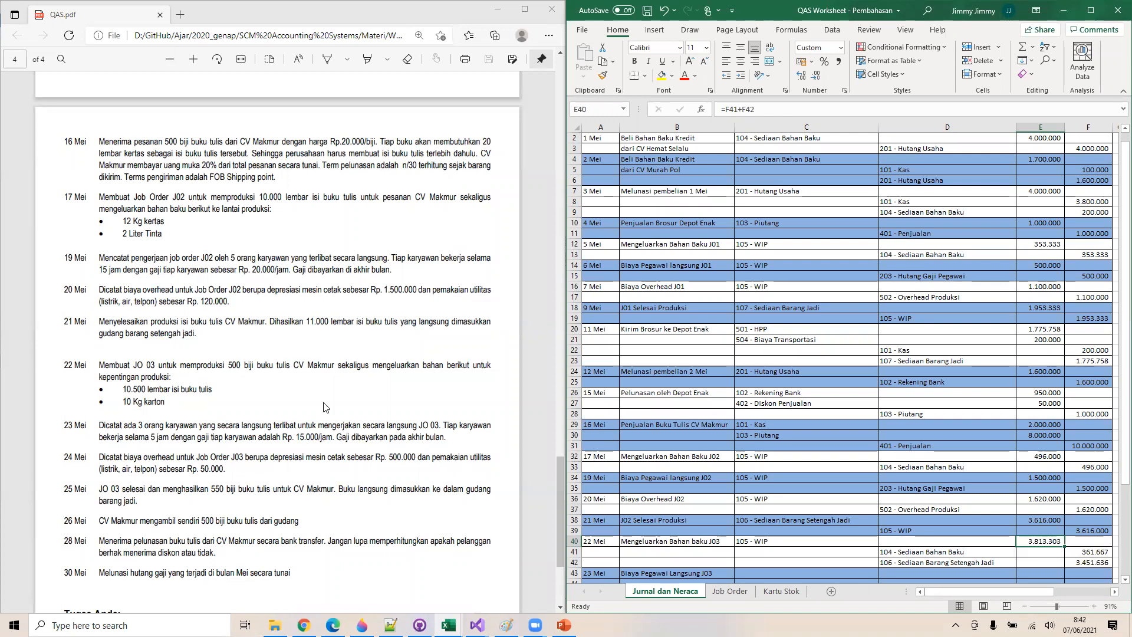
Link J03's Direct Material in C23 of the Job Order sheet to the 22 Mei WIP debit, E40 on Jurnal dan Neraca
left_click(729, 590)
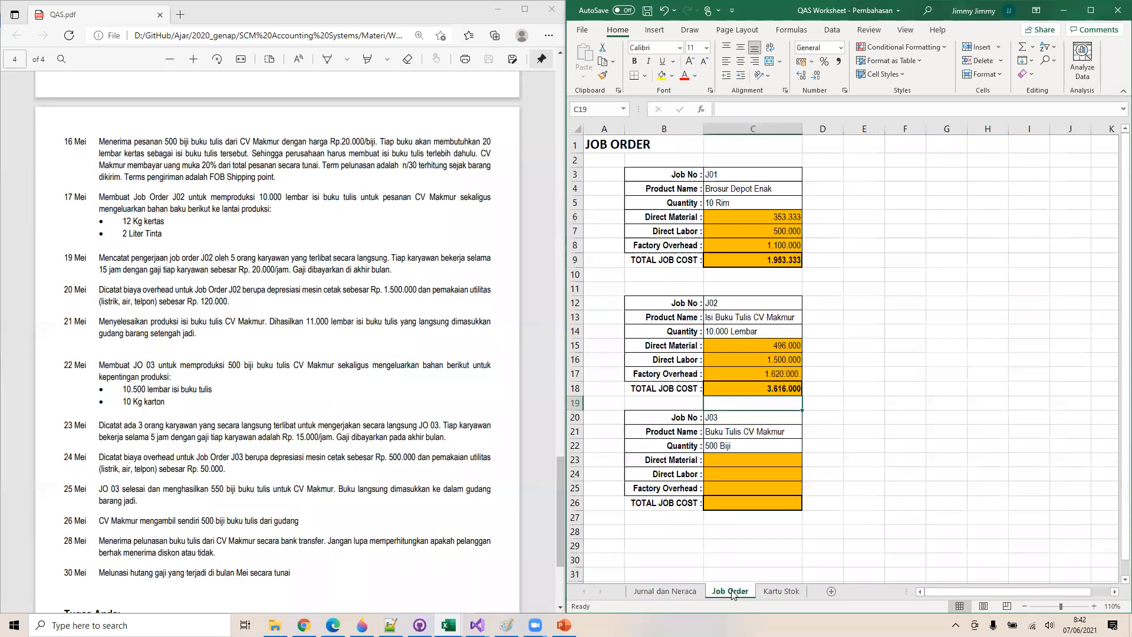
left_click(741, 460)
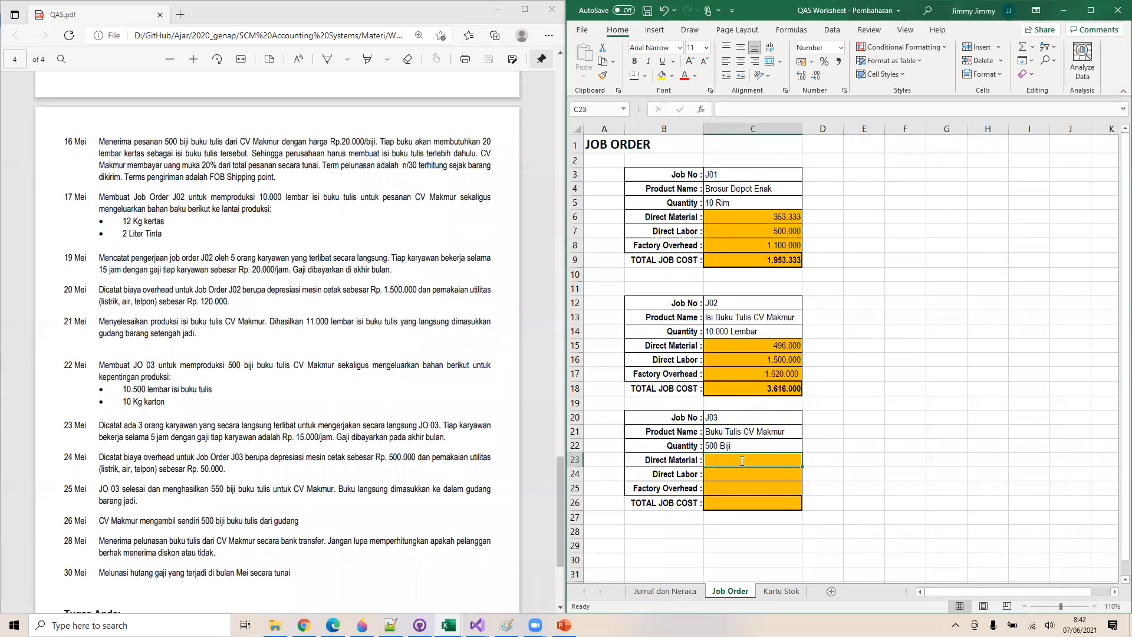
type("=")
left_click(678, 591)
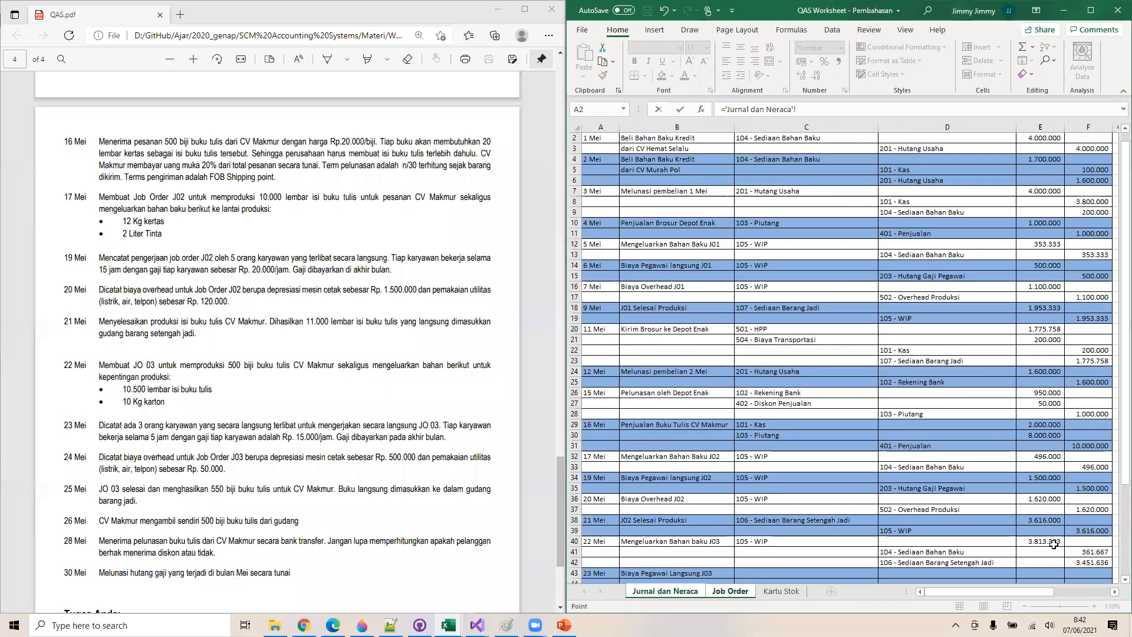
left_click(1048, 541)
key("Return")
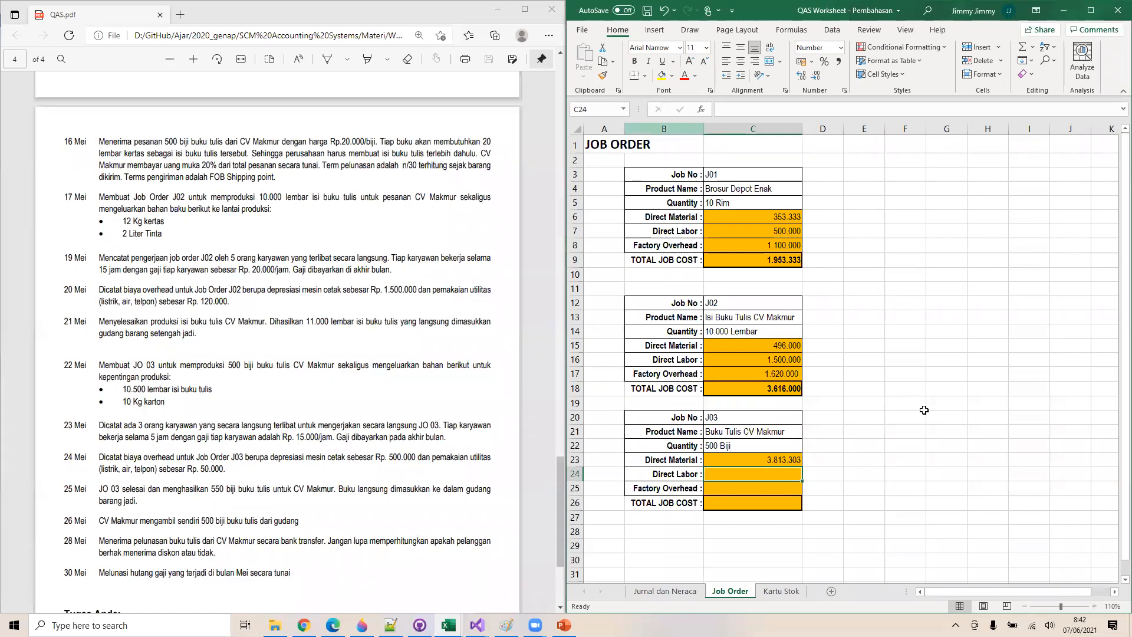
Choose 105 - WIP as the debit account of the 23 Mei Biaya Pegawai Langsung J03 entry in Jurnal dan Neraca
left_click(665, 590)
scroll(1021, 502, "down", 3)
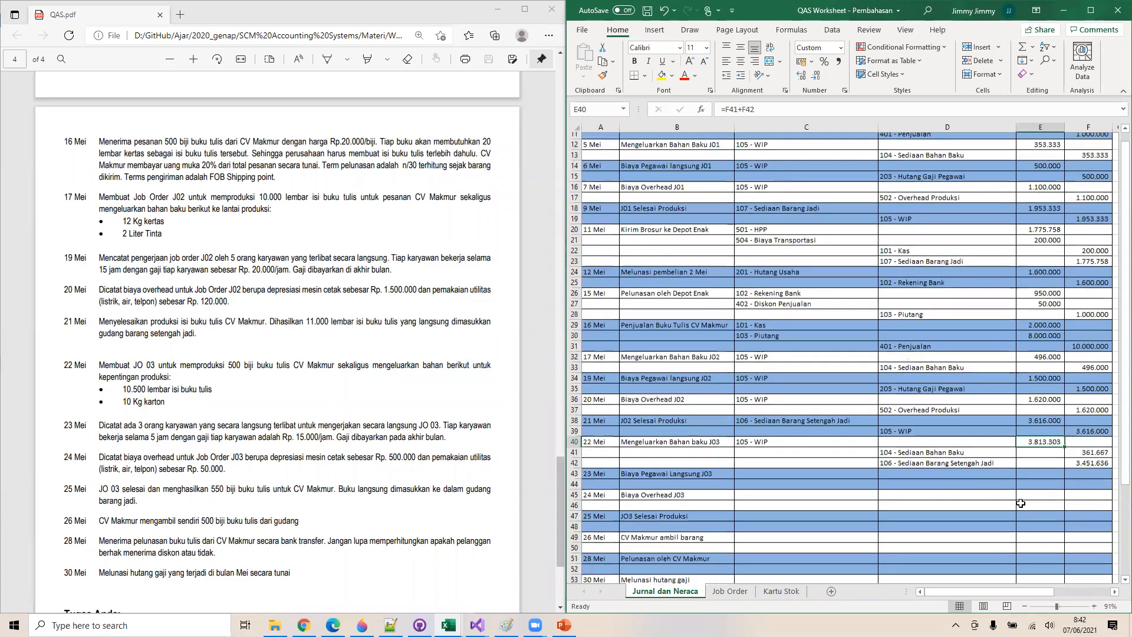
left_click(813, 478)
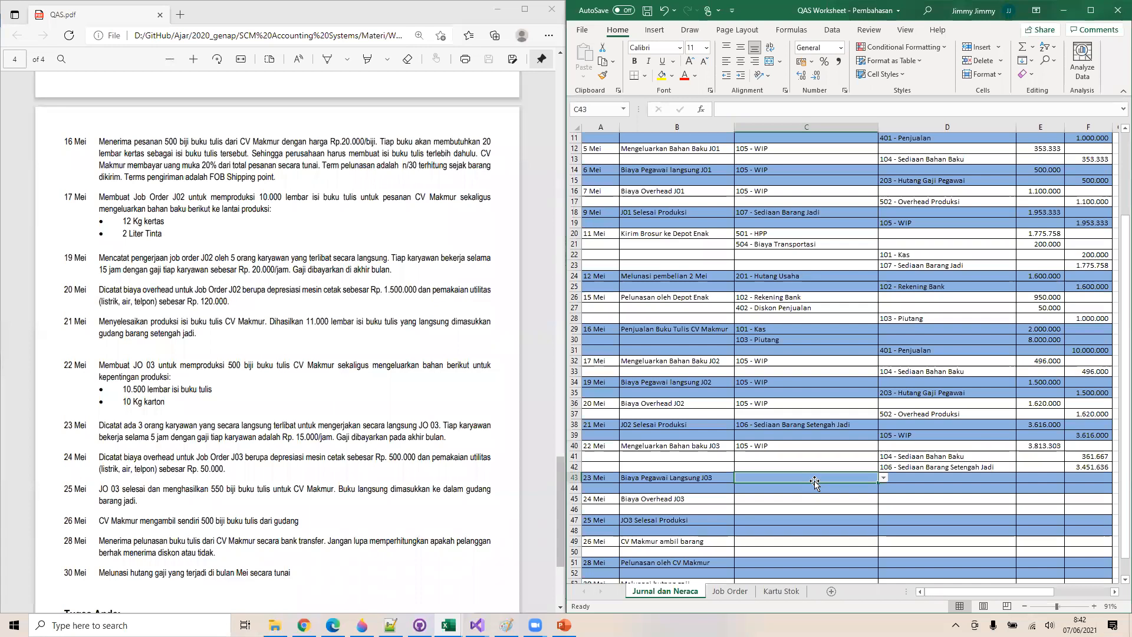
left_click(883, 478)
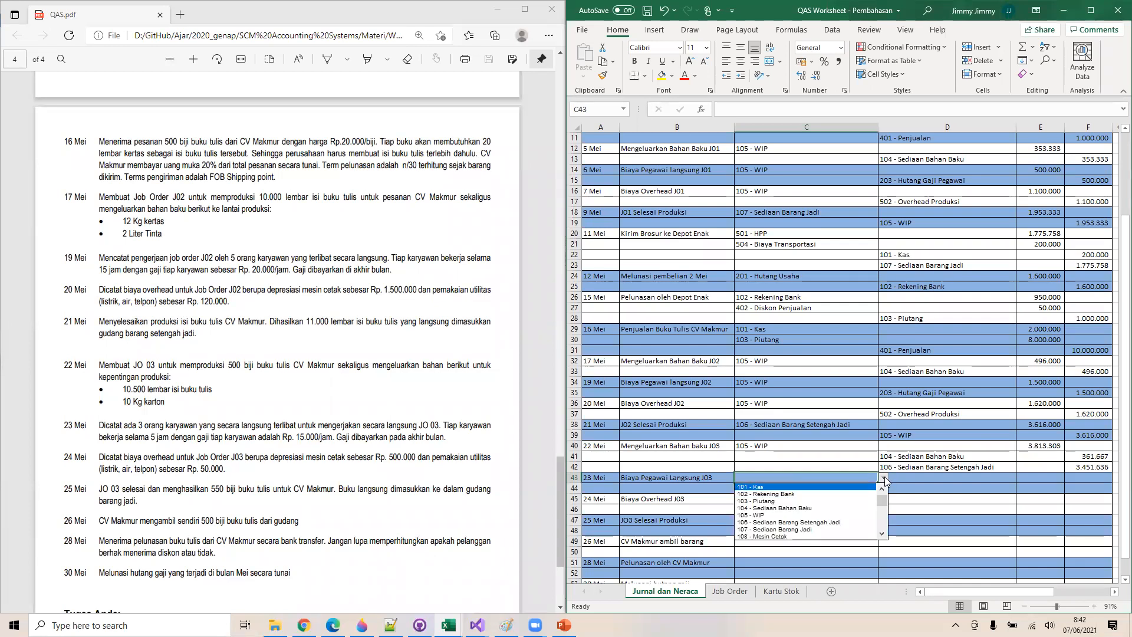
left_click(812, 515)
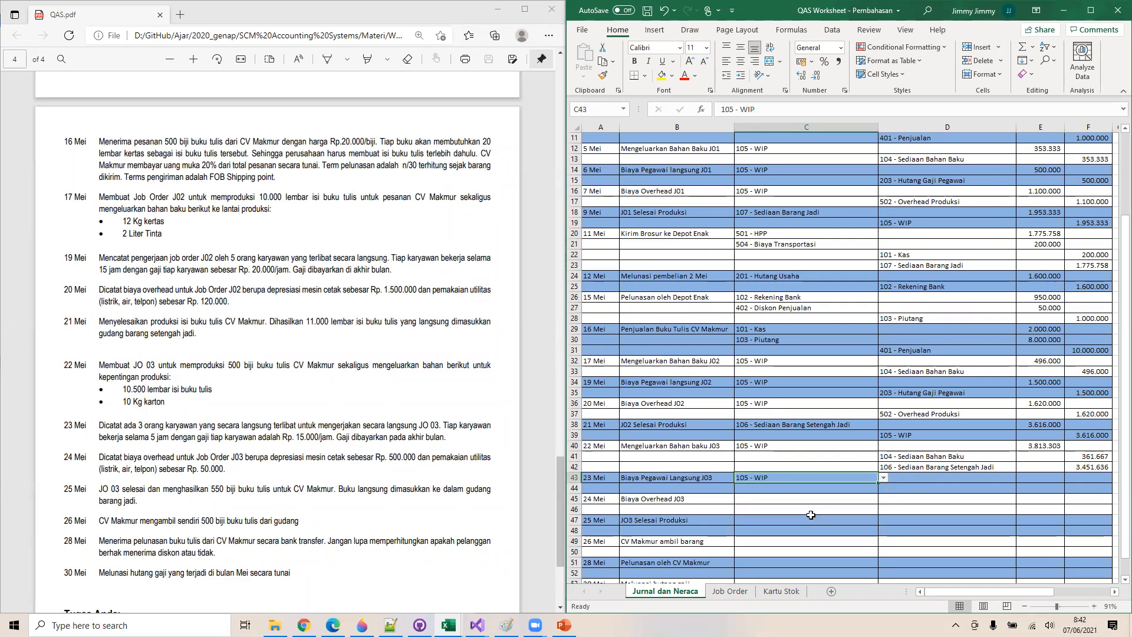
Enter the 23 Mei direct labor debit amount in E43 as the formula =3*5*15000
left_click(1029, 479)
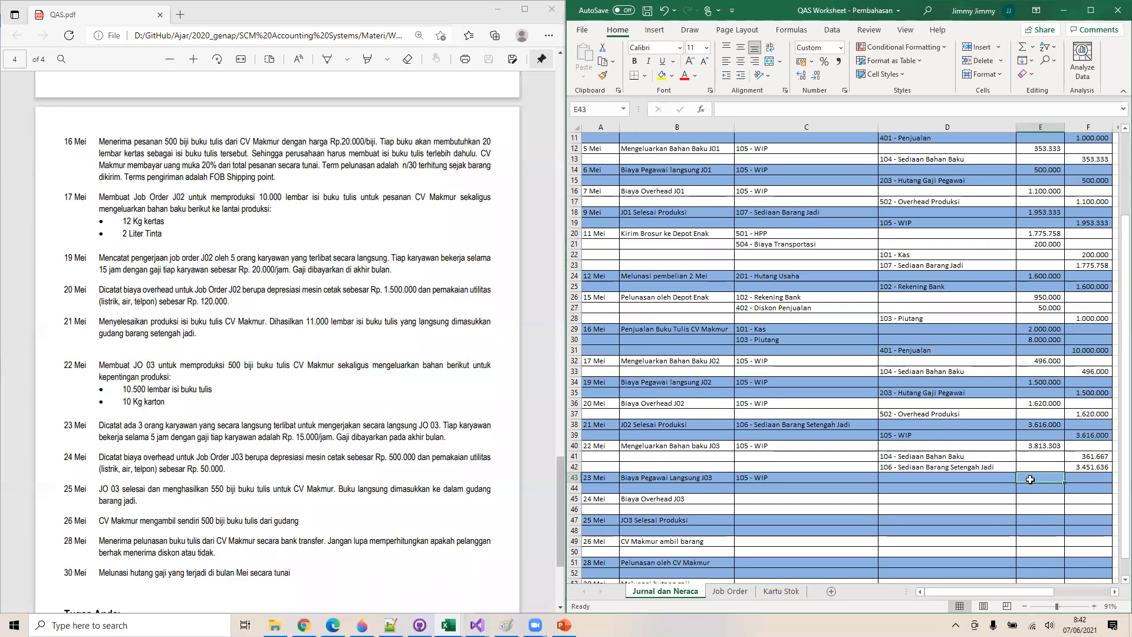
type("=")
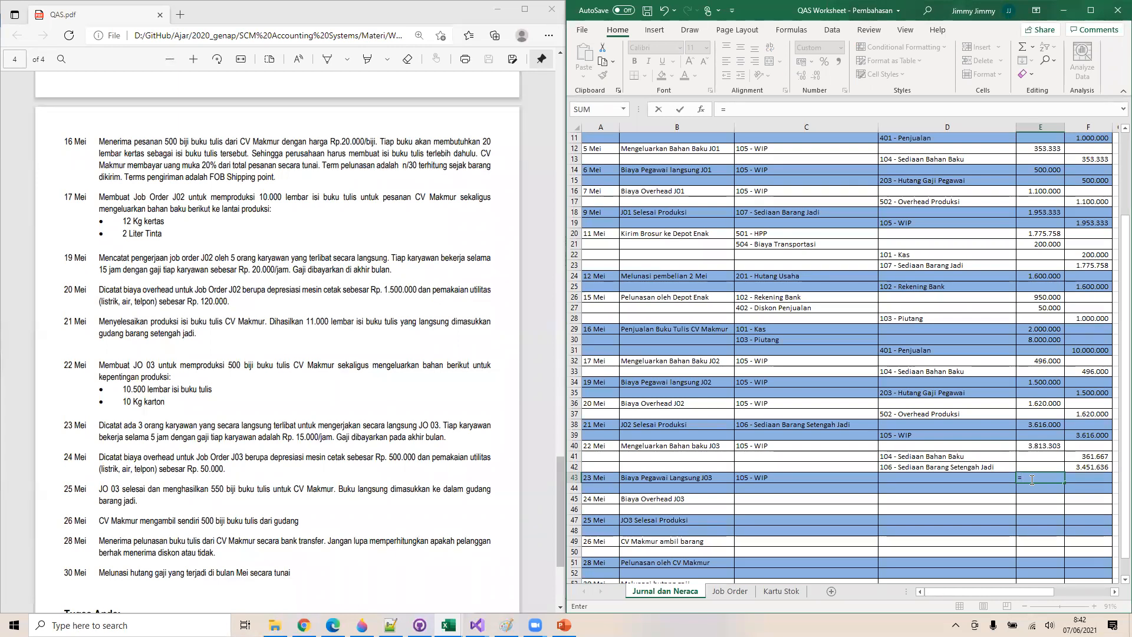
type("3*5*E4415000")
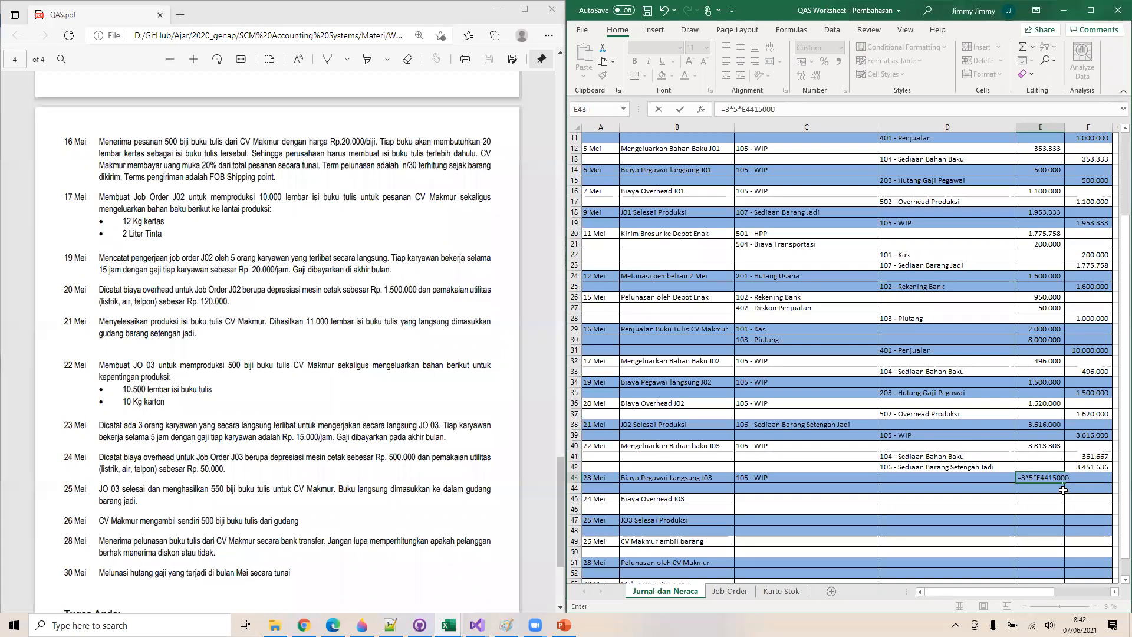
left_click(751, 108)
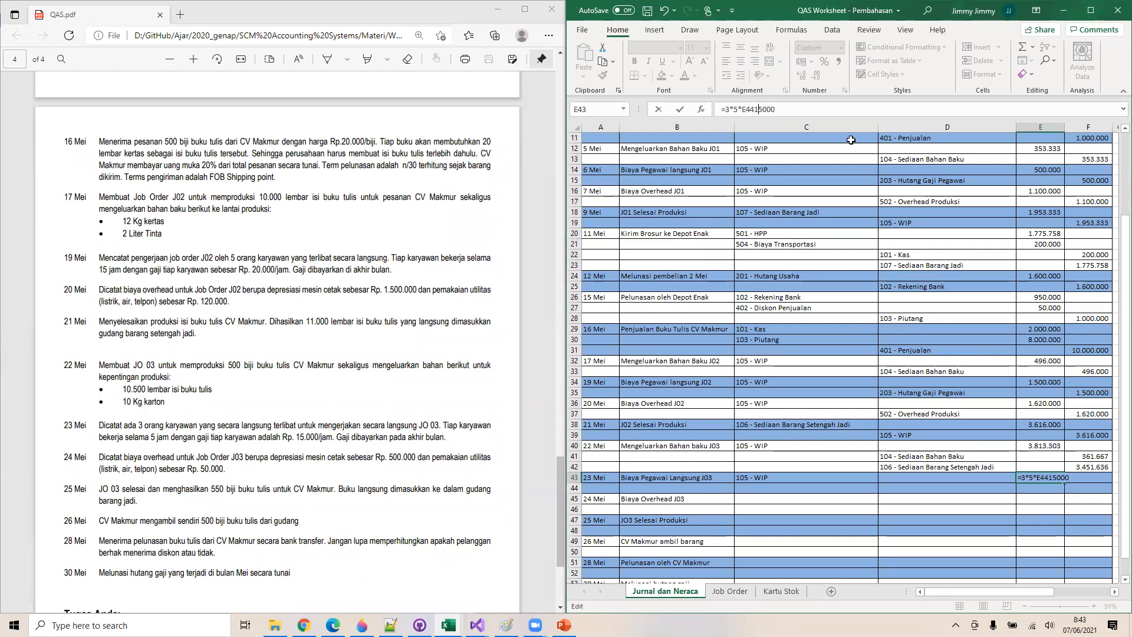
key("BackSpace")
key("BackSpace")
key("BackSpace")
key("ctrl+Return")
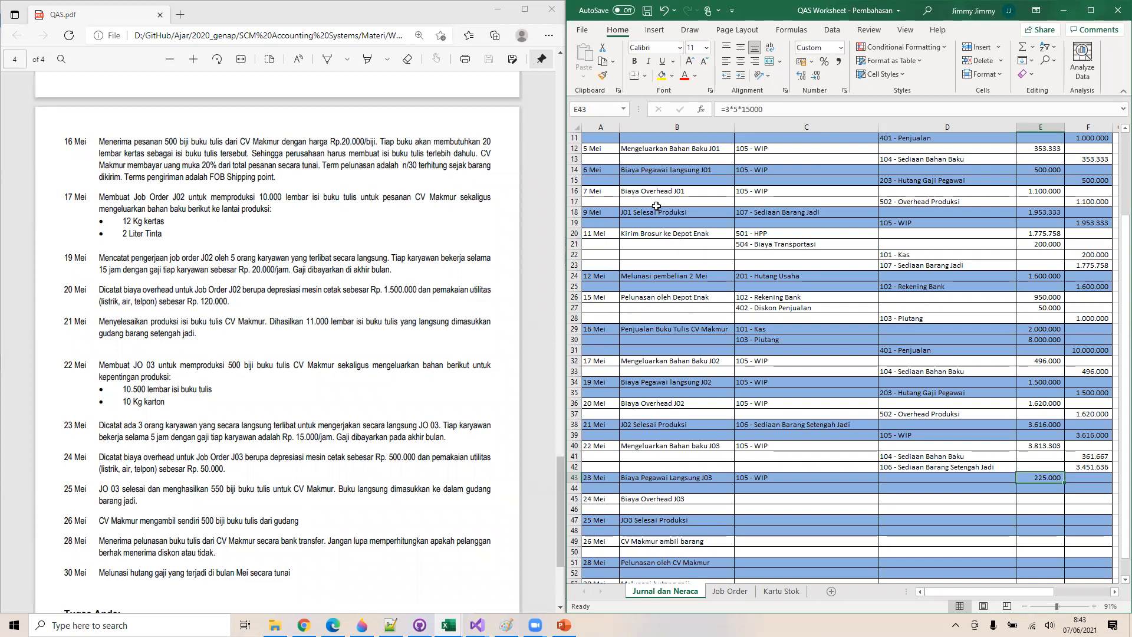
Choose 203 - Hutang Gaji Pegawai as the credit account in D44 for the 23 Mei labor entry
left_click(910, 487)
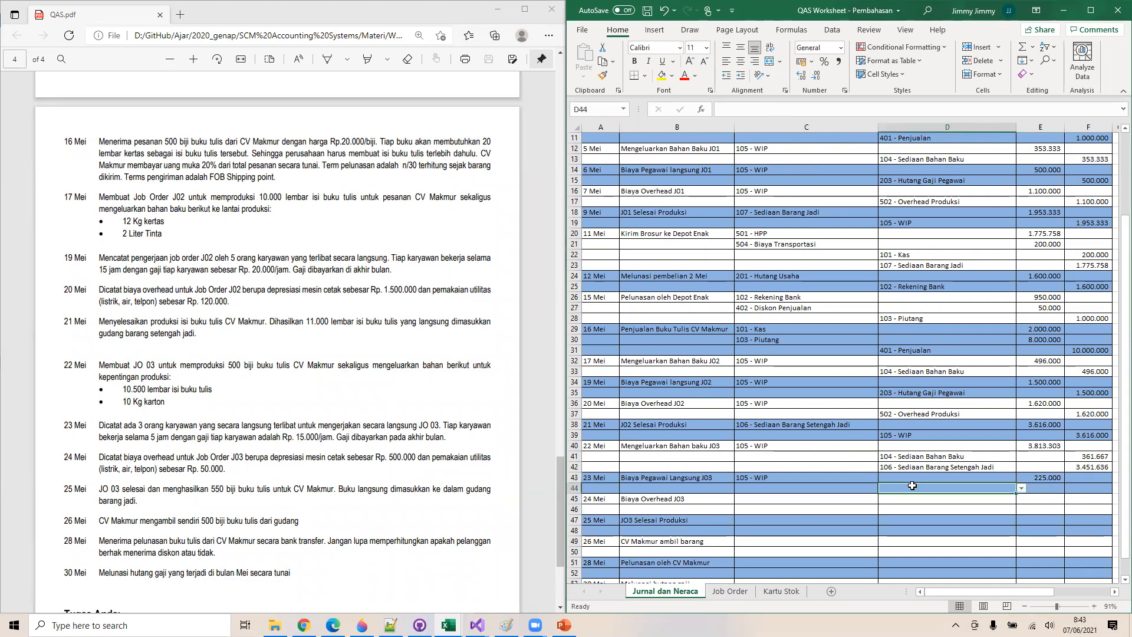
left_click(1021, 488)
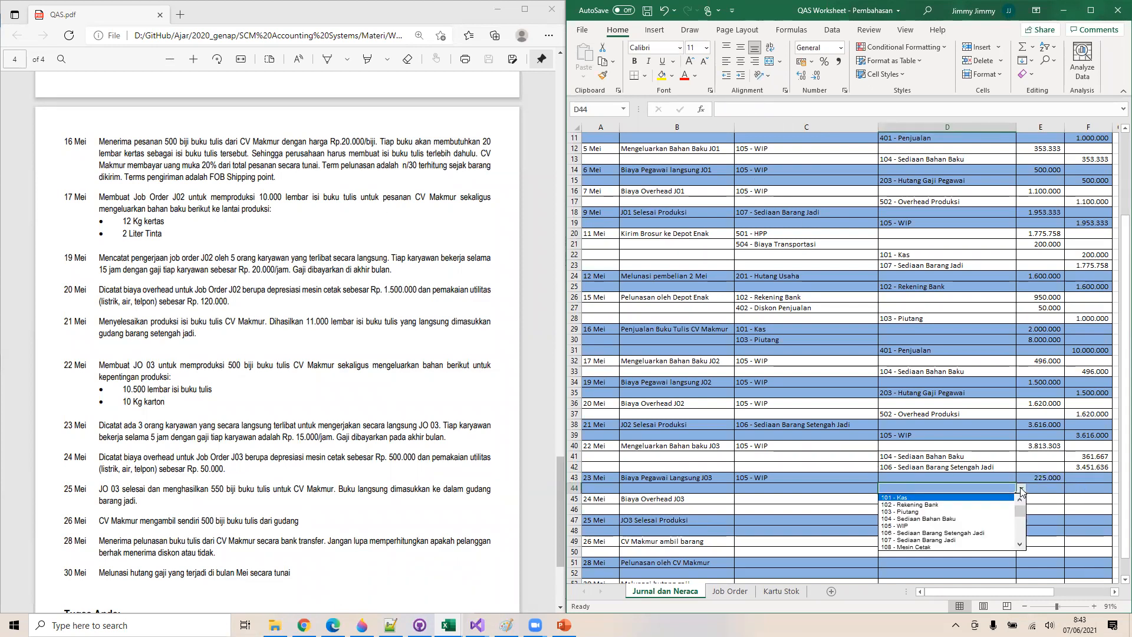
left_click(1022, 545)
left_click(1022, 546)
left_click(1022, 546)
left_click(1022, 545)
left_click(1022, 545)
left_click(1022, 546)
left_click(993, 532)
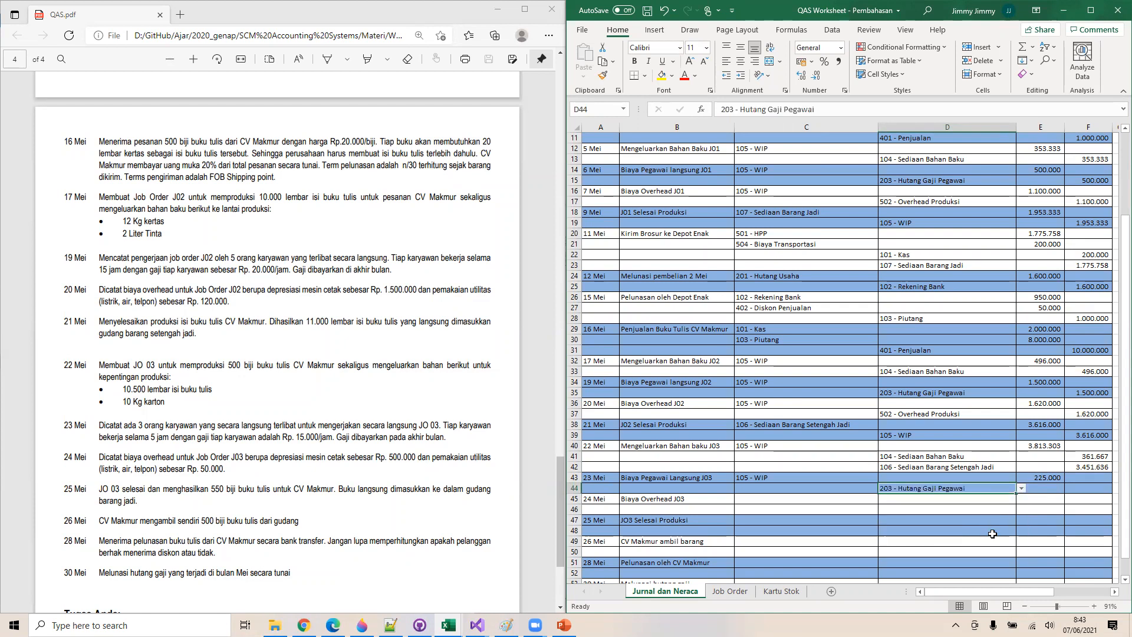
Set the 203 - Hutang Gaji Pegawai credit amount in F44 equal to the debit amount in E43
left_click(1093, 489)
type("=")
left_click(1040, 478)
key("Return")
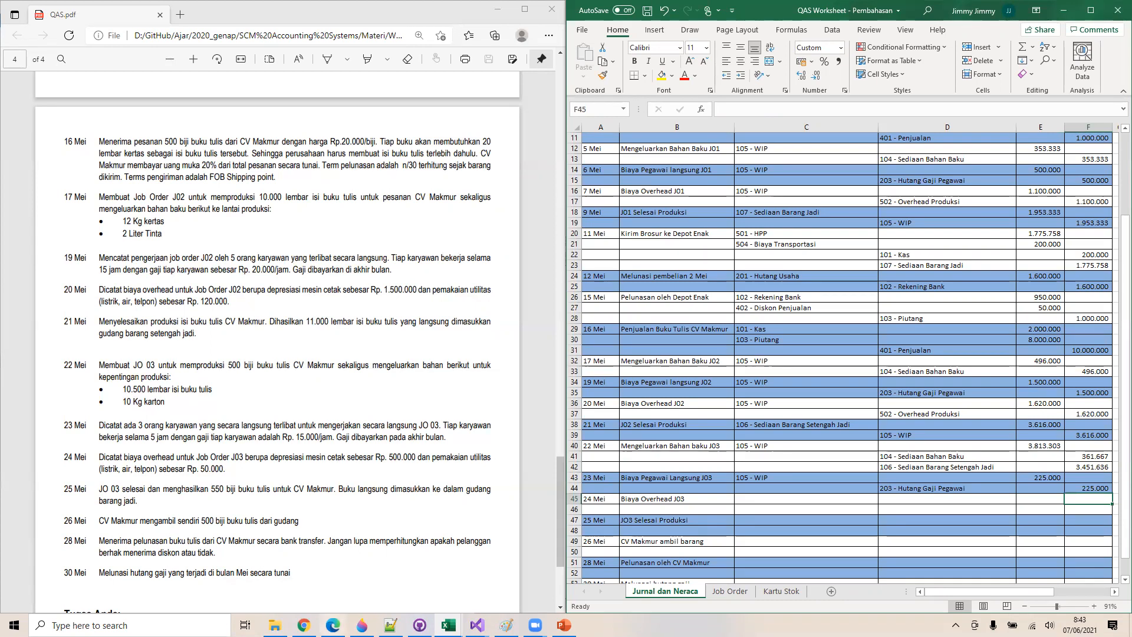
Link J03's Direct Labor in C24 of the Job Order sheet to the 23 Mei WIP debit, E43 on Jurnal dan Neraca
left_click(734, 593)
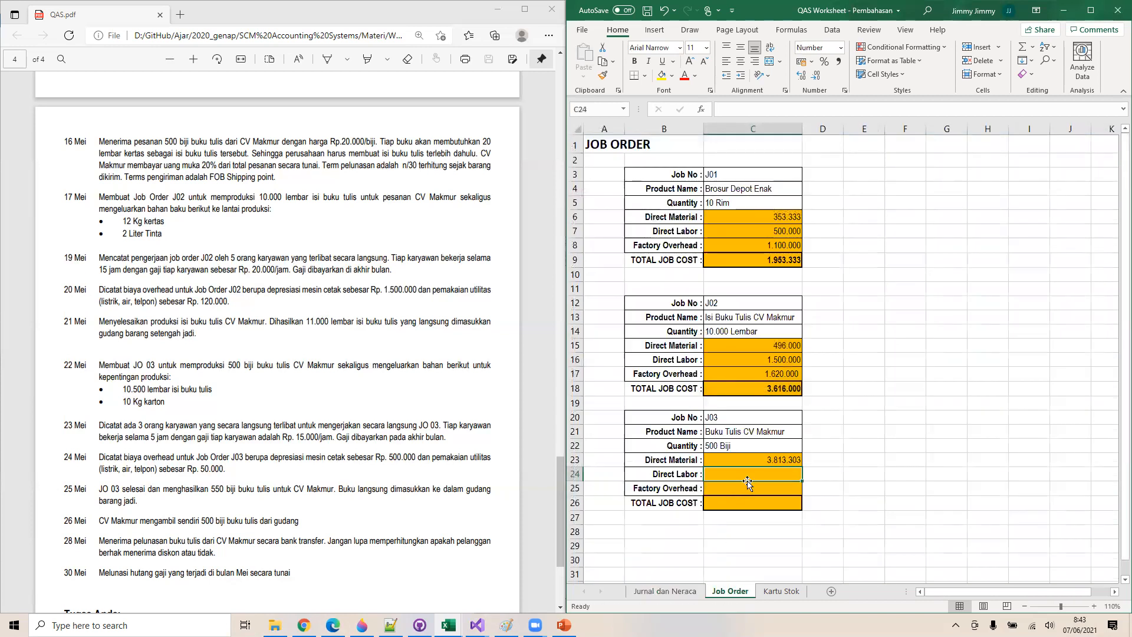
type("=")
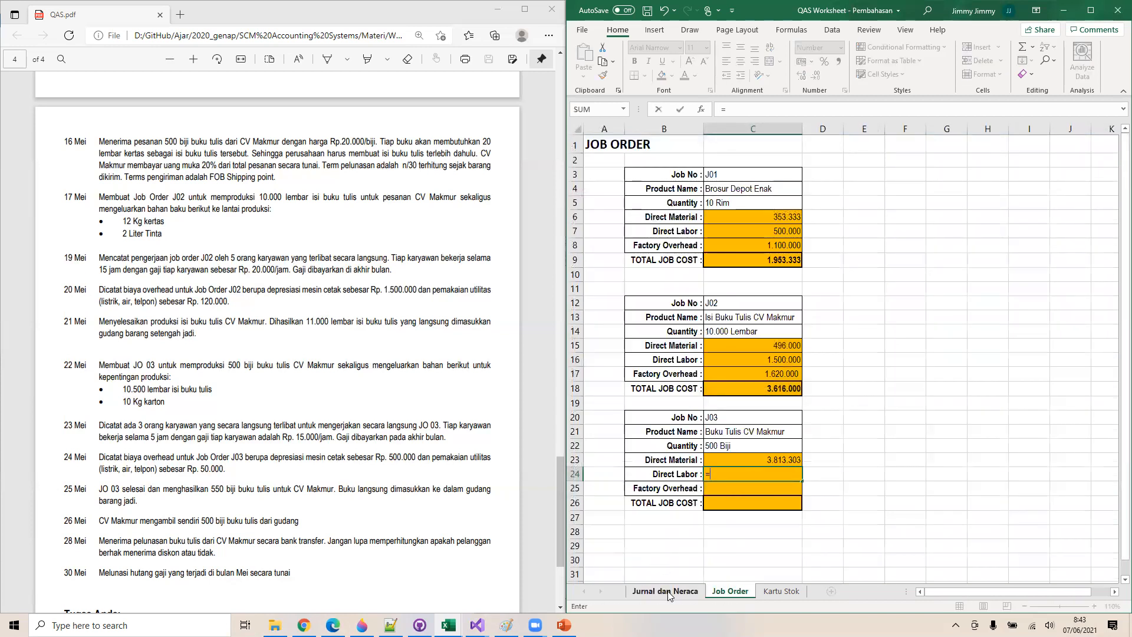
left_click(668, 594)
left_click(1036, 482)
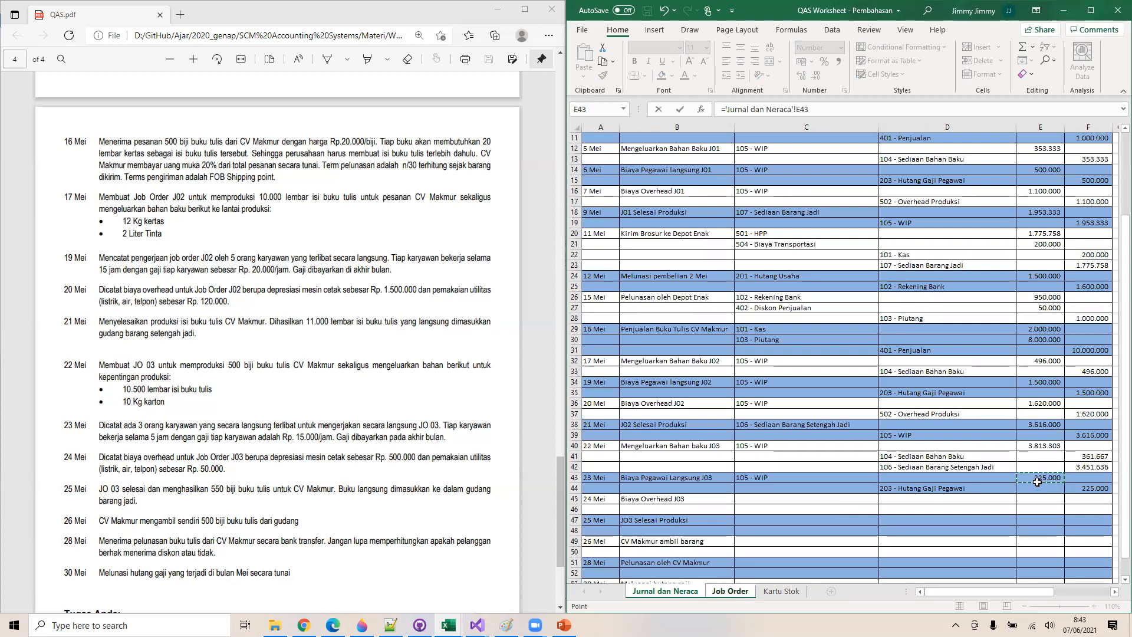
key("Return")
Assign 105 - WIP as debit account and 502 - Overhead Produksi as credit account of the 24 Mei Biaya Overhead J03 entry in Jurnal dan Neraca
left_click(662, 590)
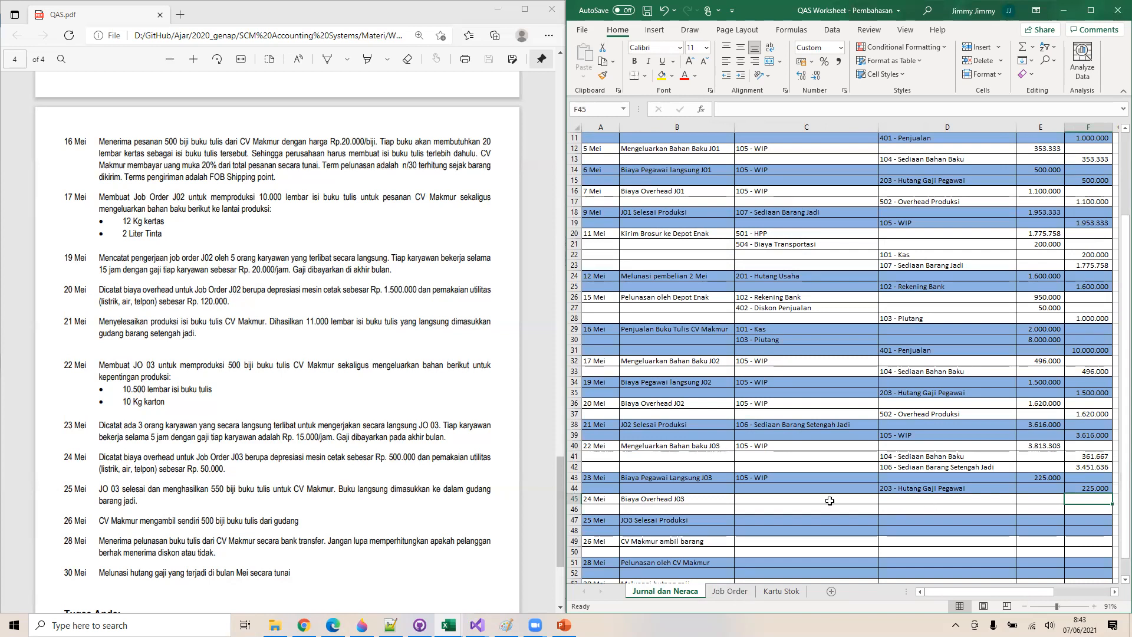
left_click(784, 499)
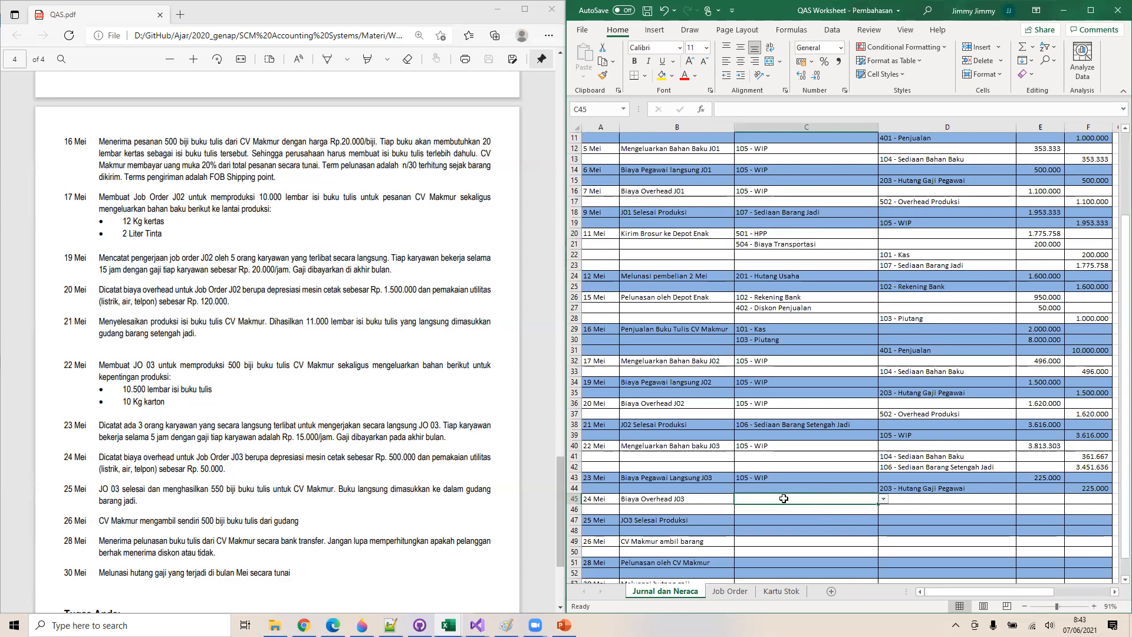
left_click(882, 499)
left_click(761, 536)
left_click(942, 511)
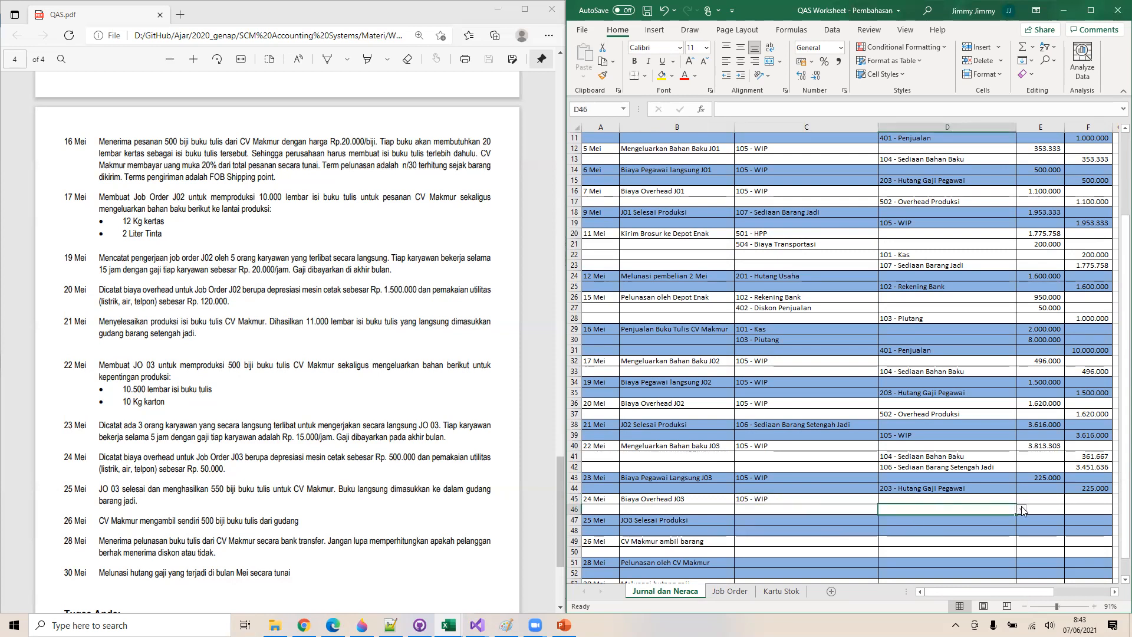
left_click(1020, 508)
left_click(1020, 567)
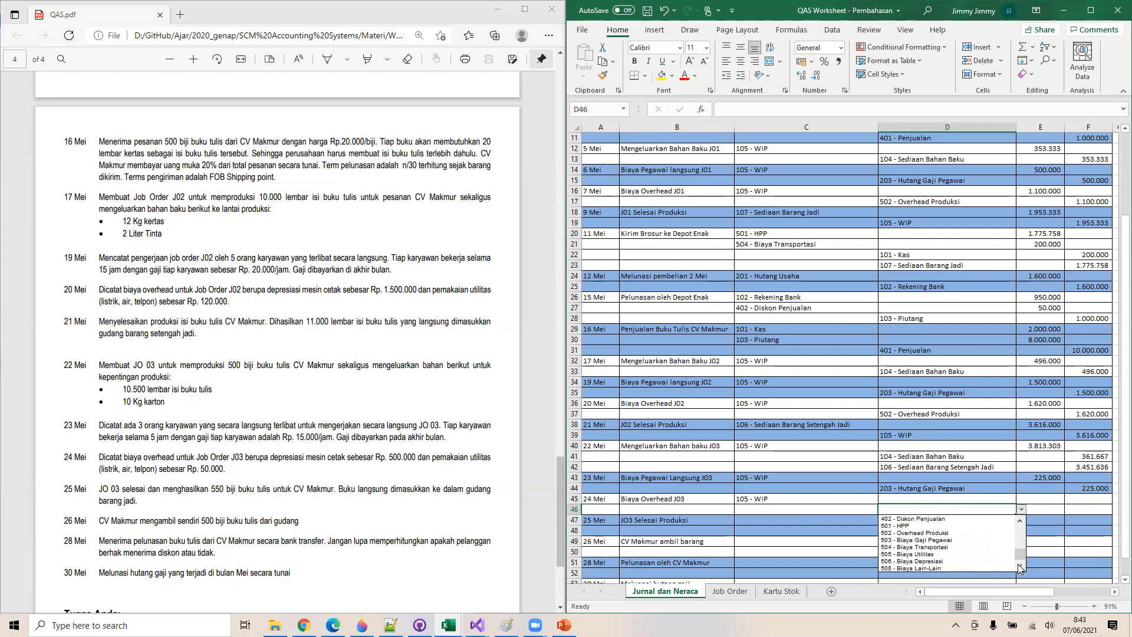
left_click(982, 530)
left_click(1037, 498)
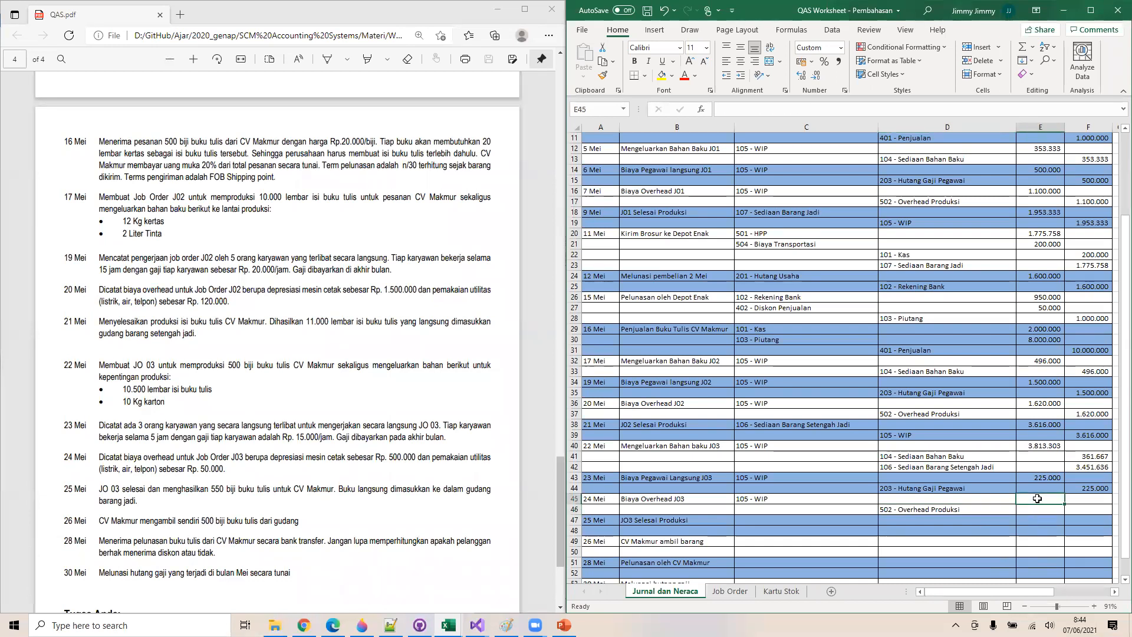
Enter 550000 as the 24 Mei WIP debit in E45 and set the Overhead Produksi credit in F46 equal to E45
type("550000")
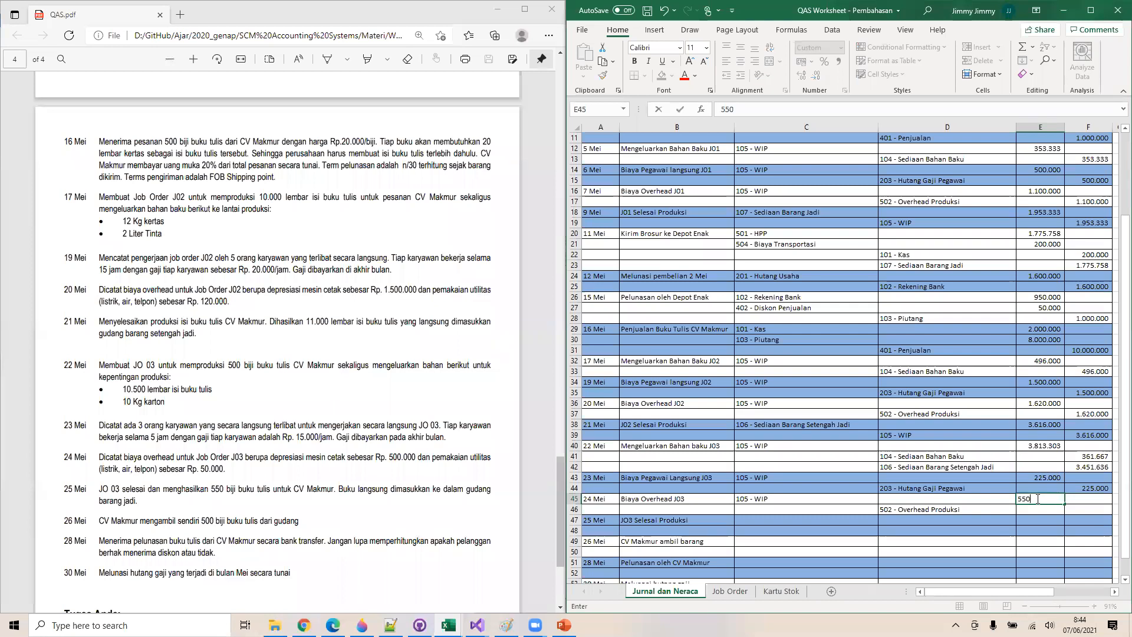
key("Return")
key("Right")
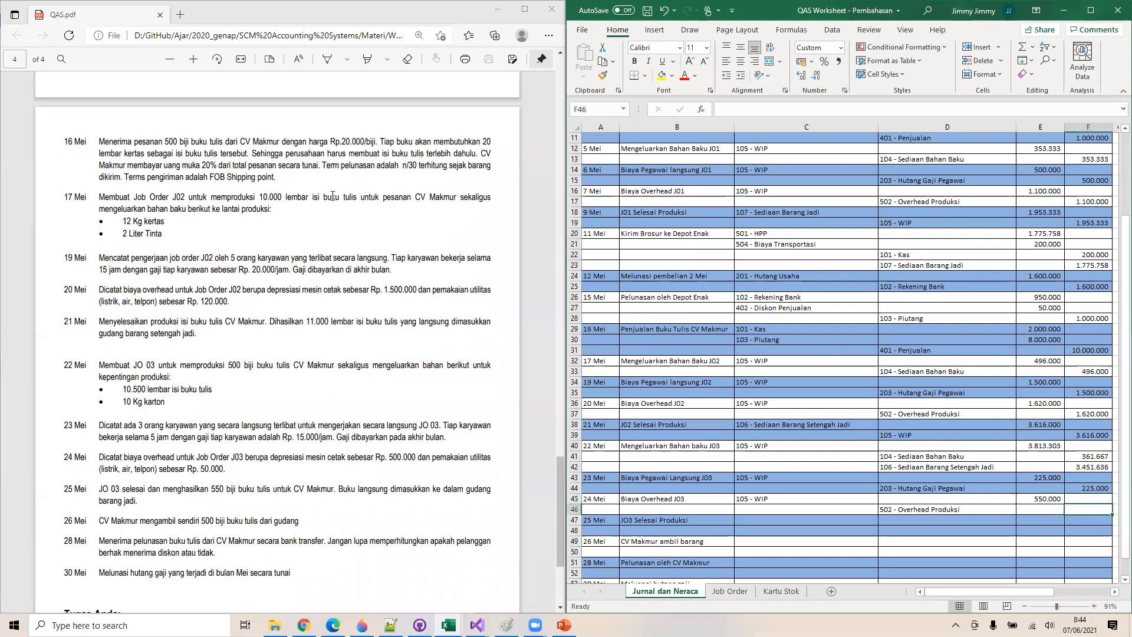
type("=")
key("Left")
key("Up")
key("Return")
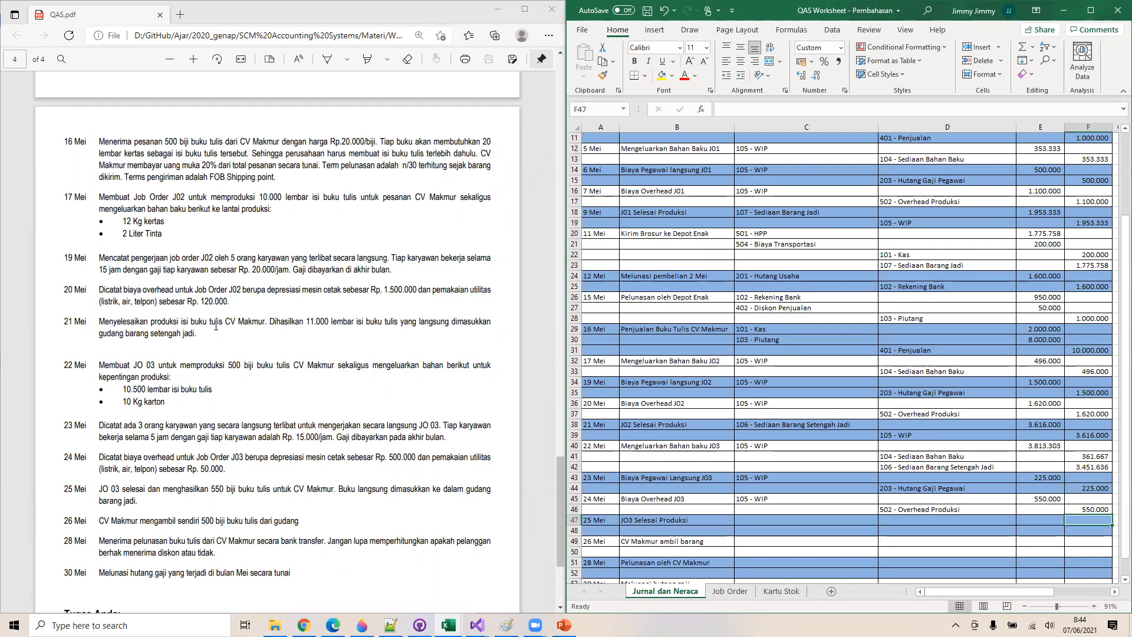
Link J03's Factory Overhead in C25 of the Job Order sheet to the 24 Mei WIP debit, E45 on Jurnal dan Neraca
left_click(729, 591)
left_click(734, 489)
type("=")
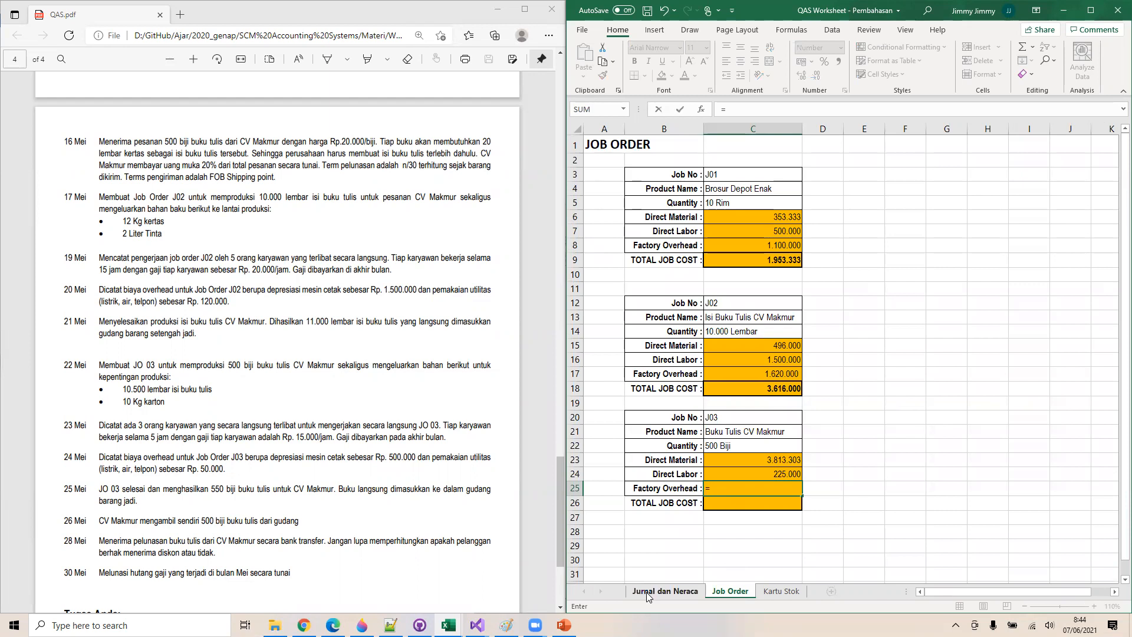
left_click(646, 592)
left_click(1042, 499)
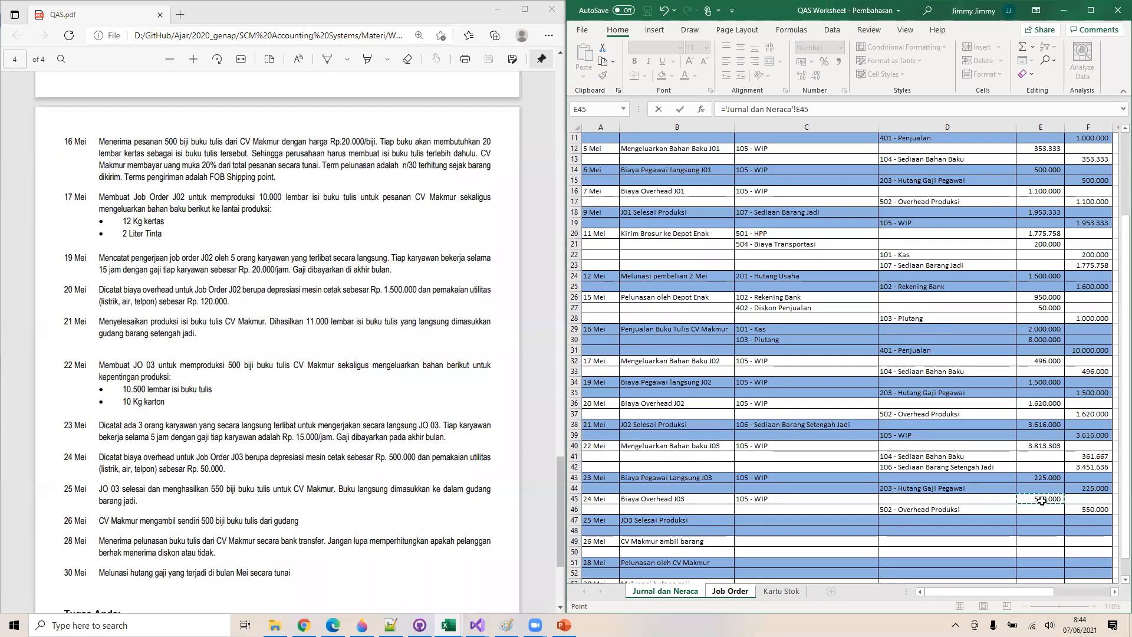
key("Return")
Calculate J03's TOTAL JOB COST in C26 as the SUM of C23 through C25
type("=")
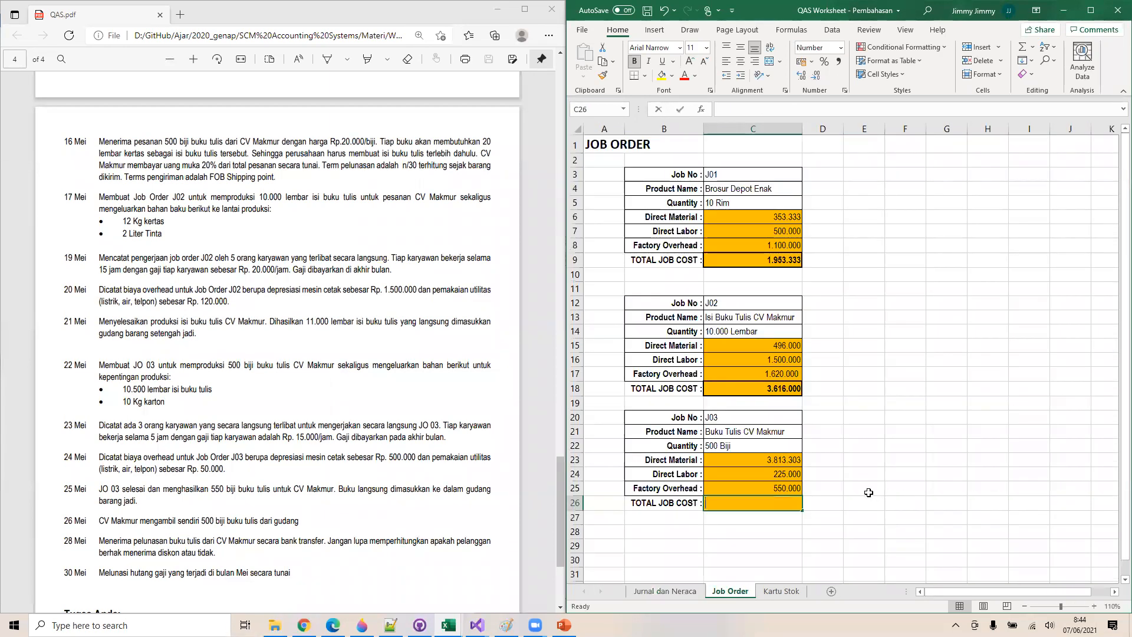
type("SUM(")
key("Up")
key("shift+Up")
key("shift+Up")
key("Return")
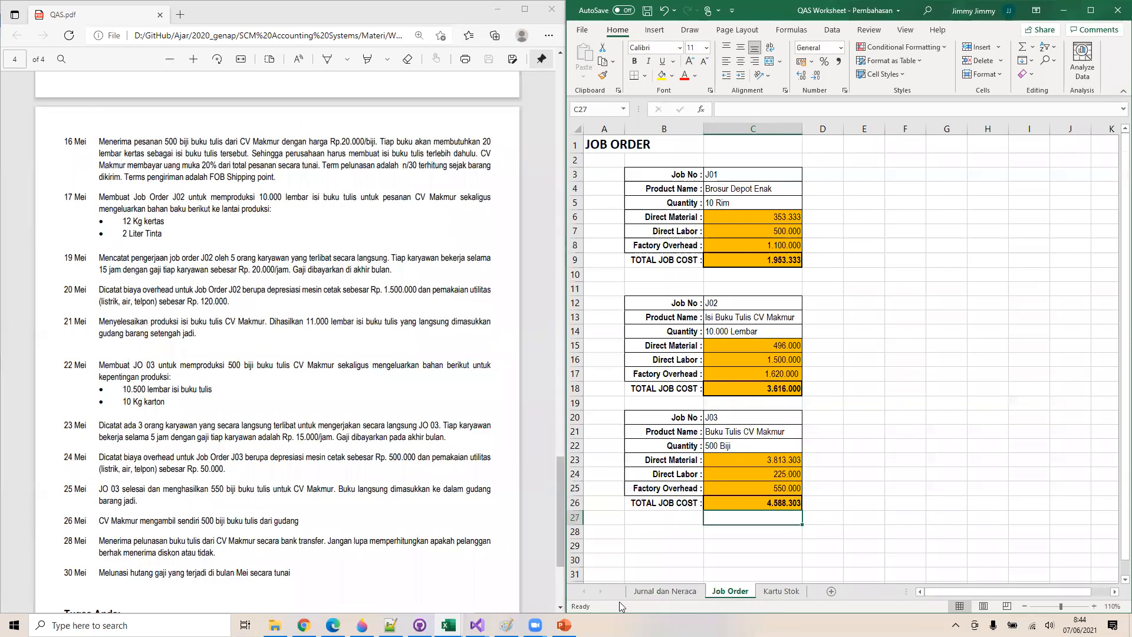
Check J03's costs against the Job Order sheet of the QAS Worksheet - Answer workbook, returning to the Pembahasan workbook
mouse_move(448, 625)
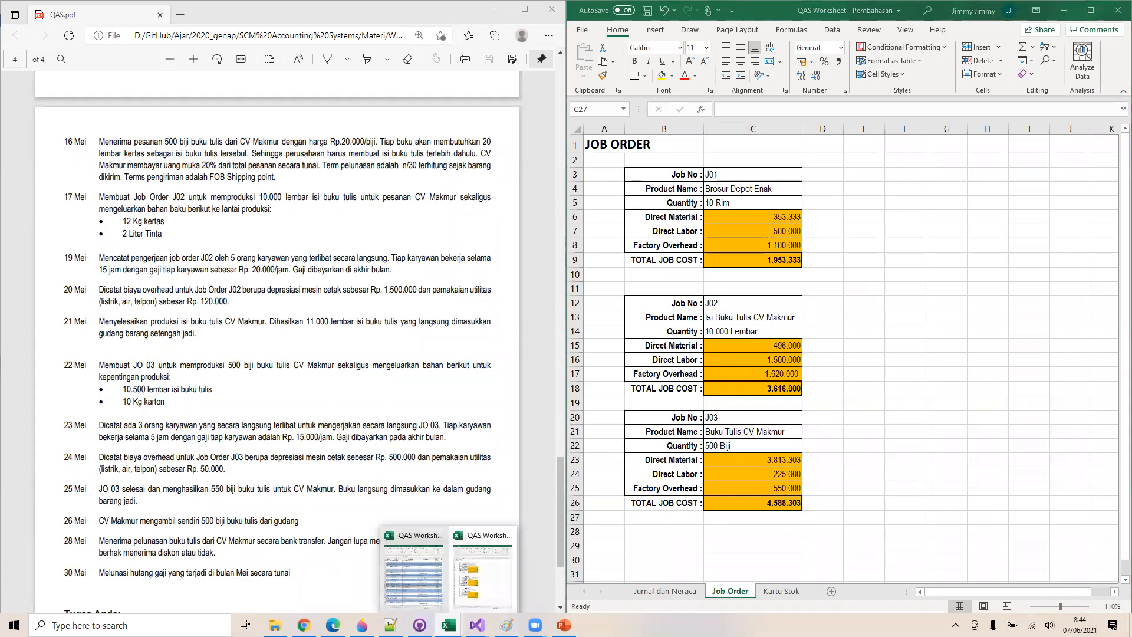
left_click(428, 598)
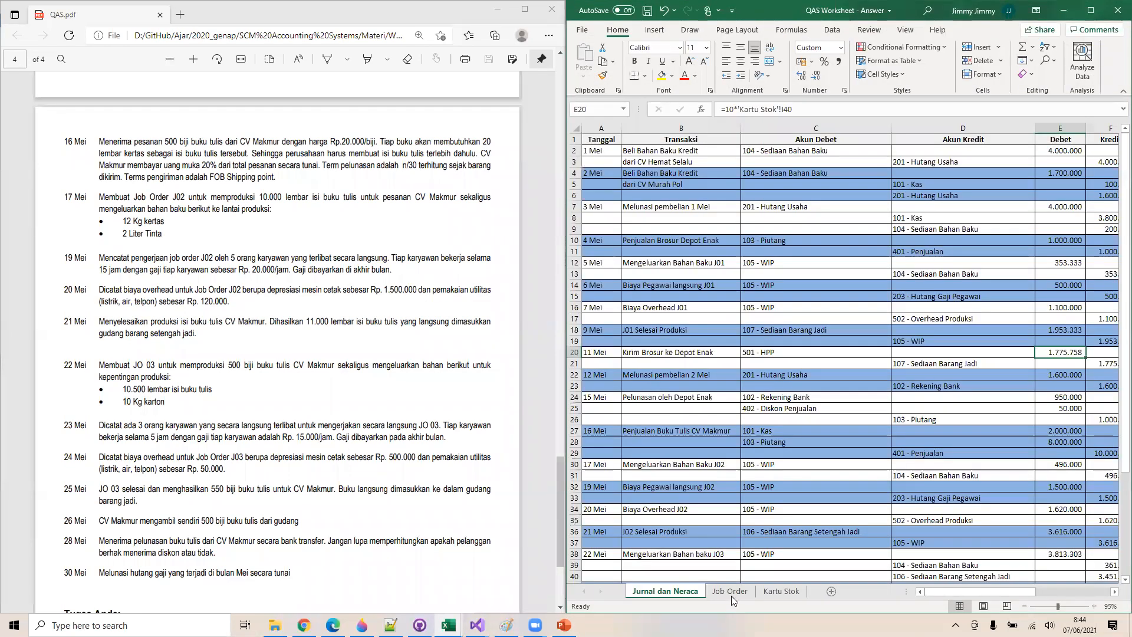
left_click(731, 593)
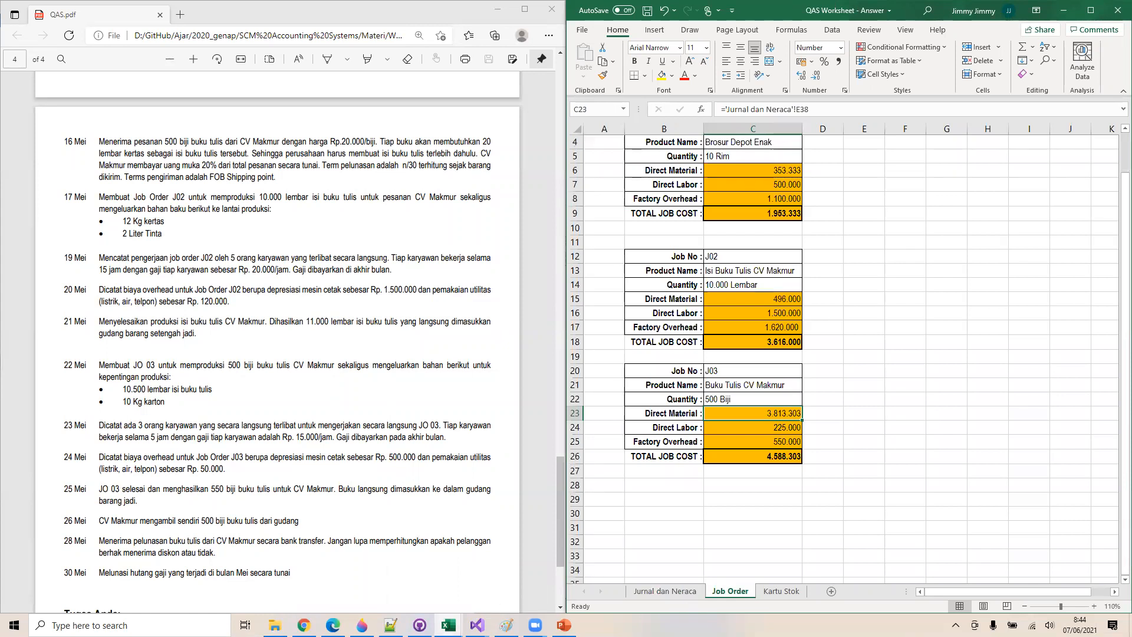
mouse_move(448, 624)
left_click(471, 591)
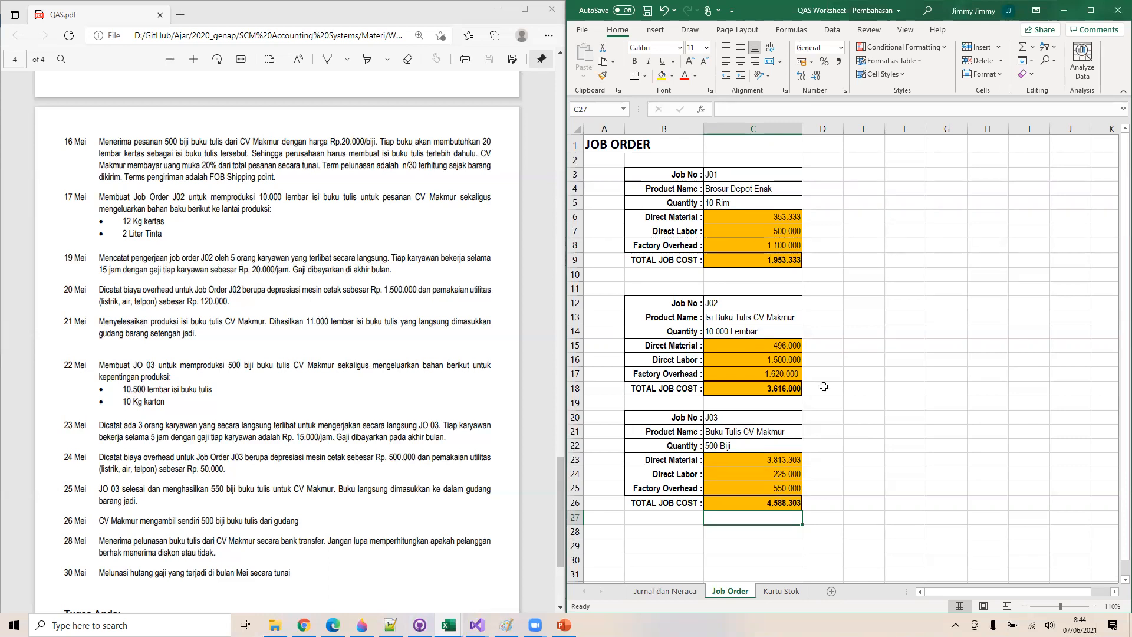
Record a 25 Mei production quantity of 550 in row 58 of the Buku Tulis CV Makmur card on Kartu Stok
left_click(676, 591)
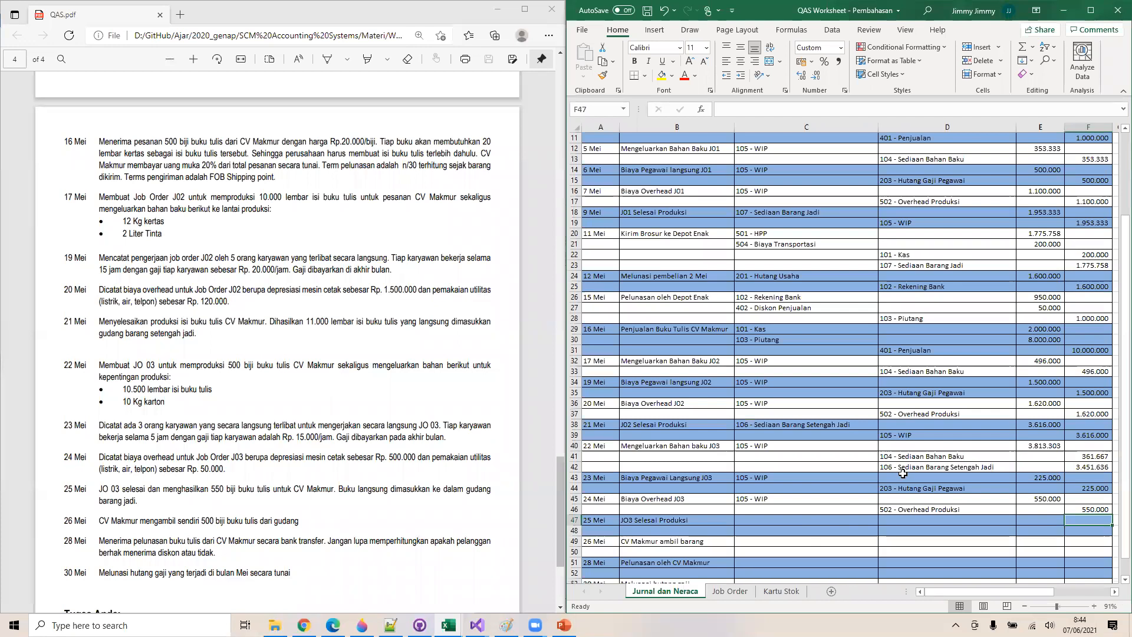
scroll(902, 473, "down", 1)
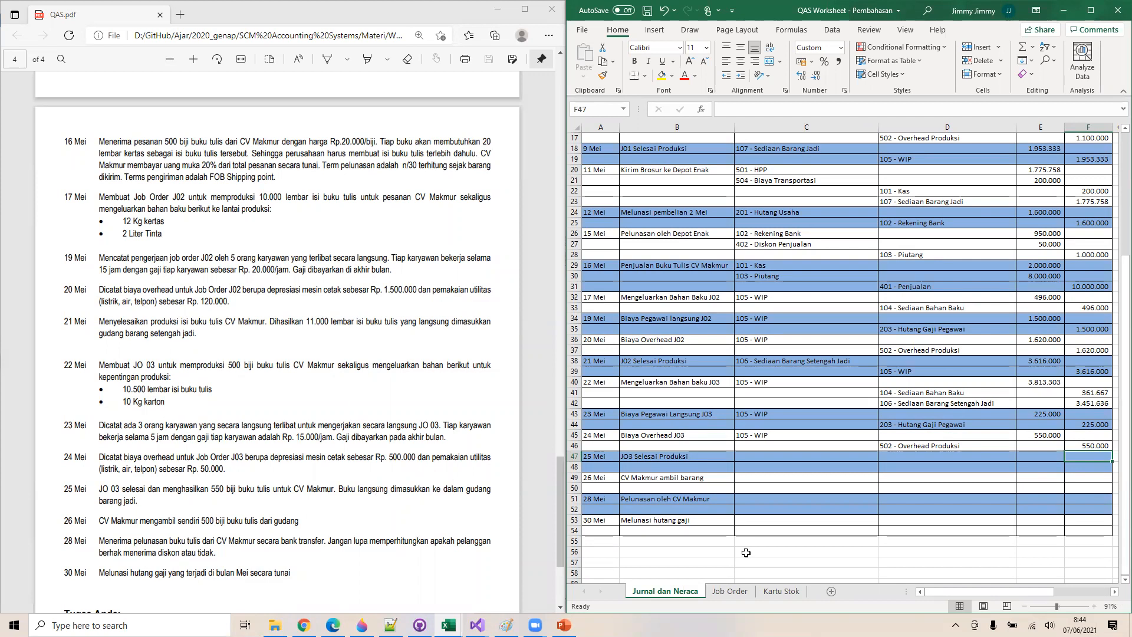
left_click(779, 591)
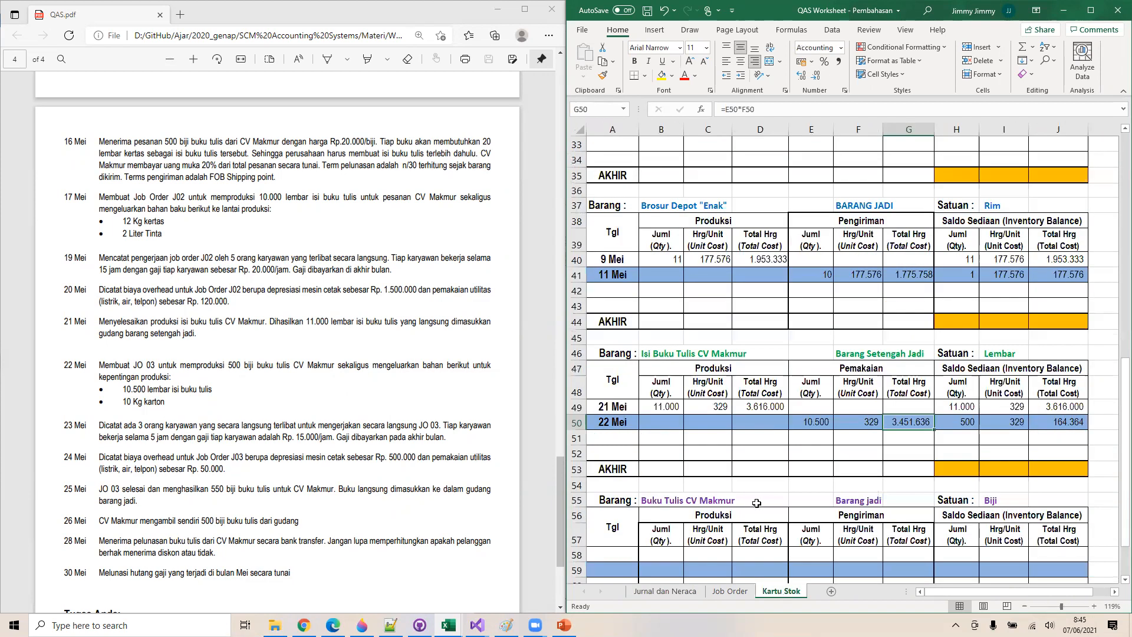
scroll(756, 503, "down", 2)
left_click(619, 434)
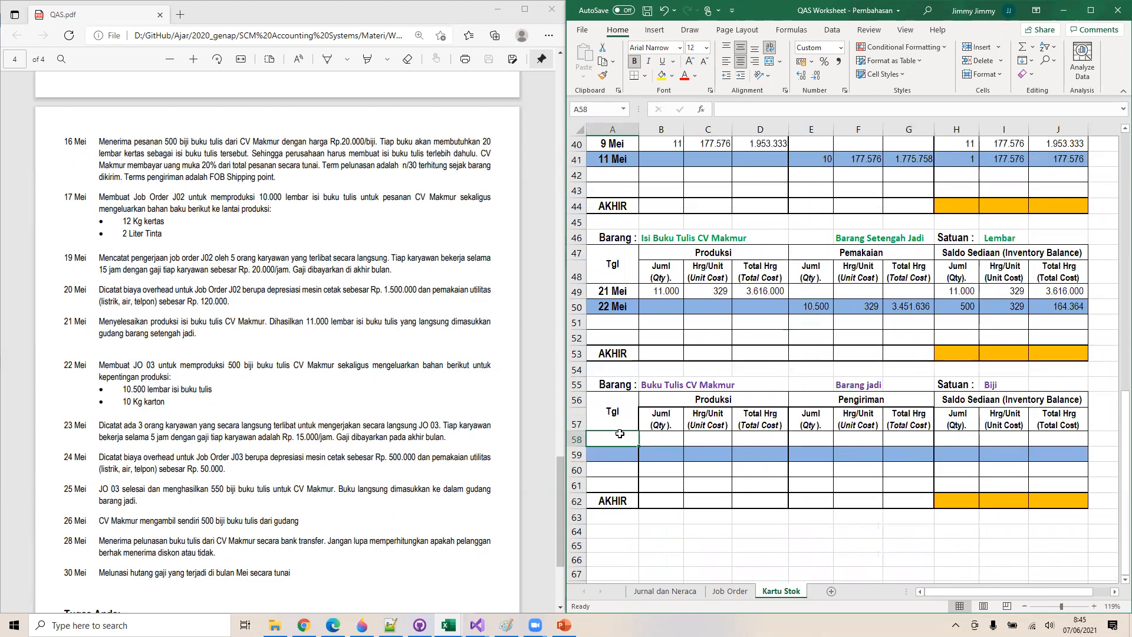
type("25 Mei")
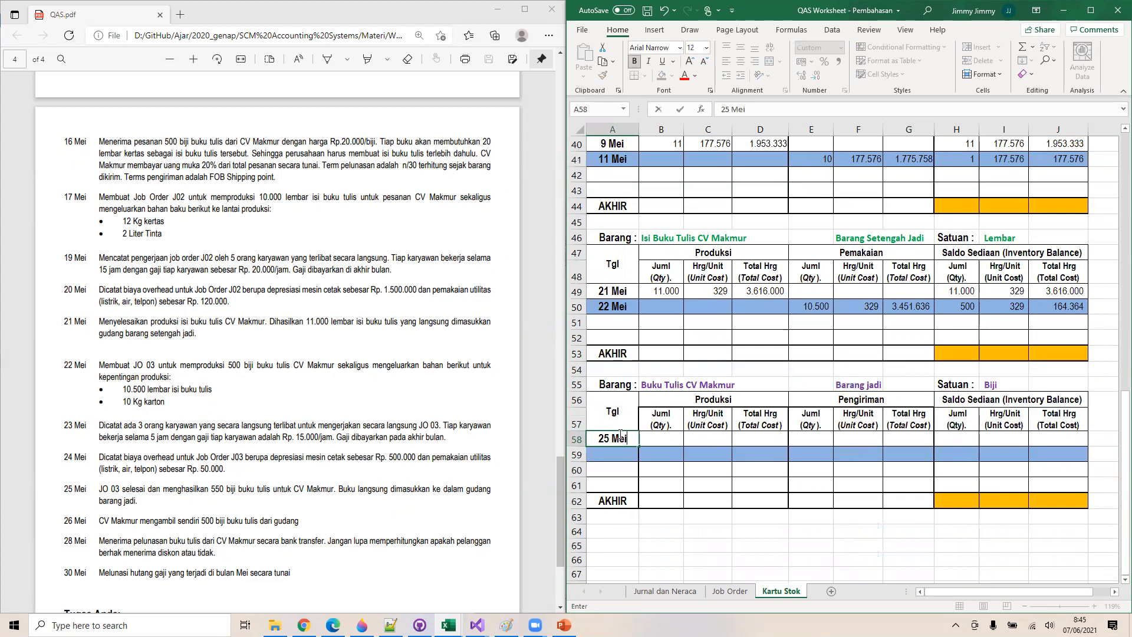
key("Tab")
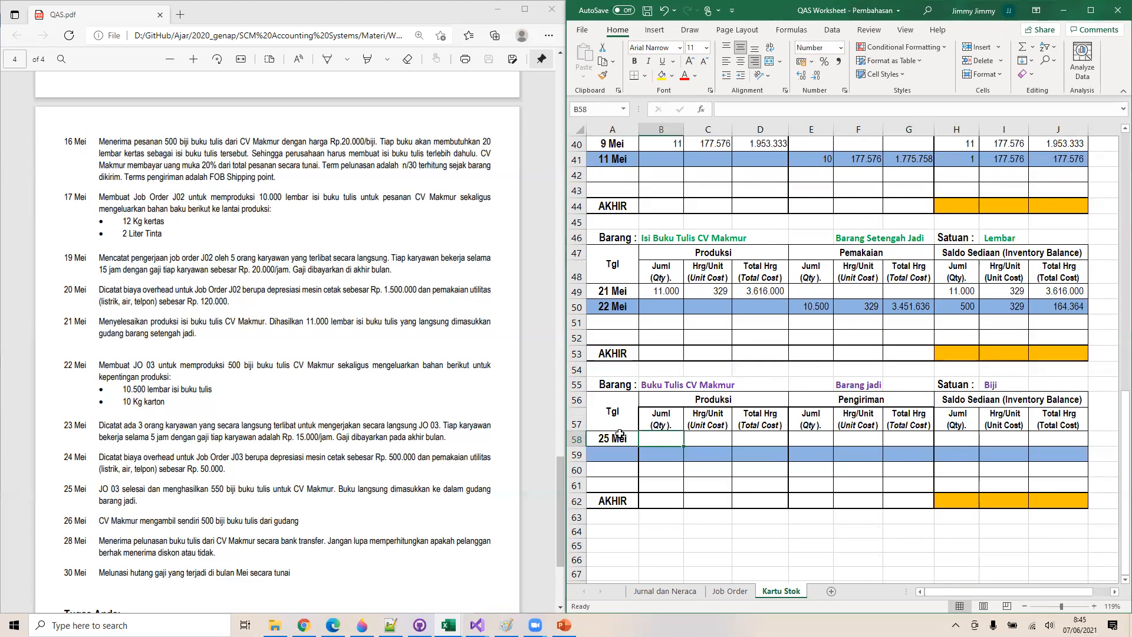
type("550")
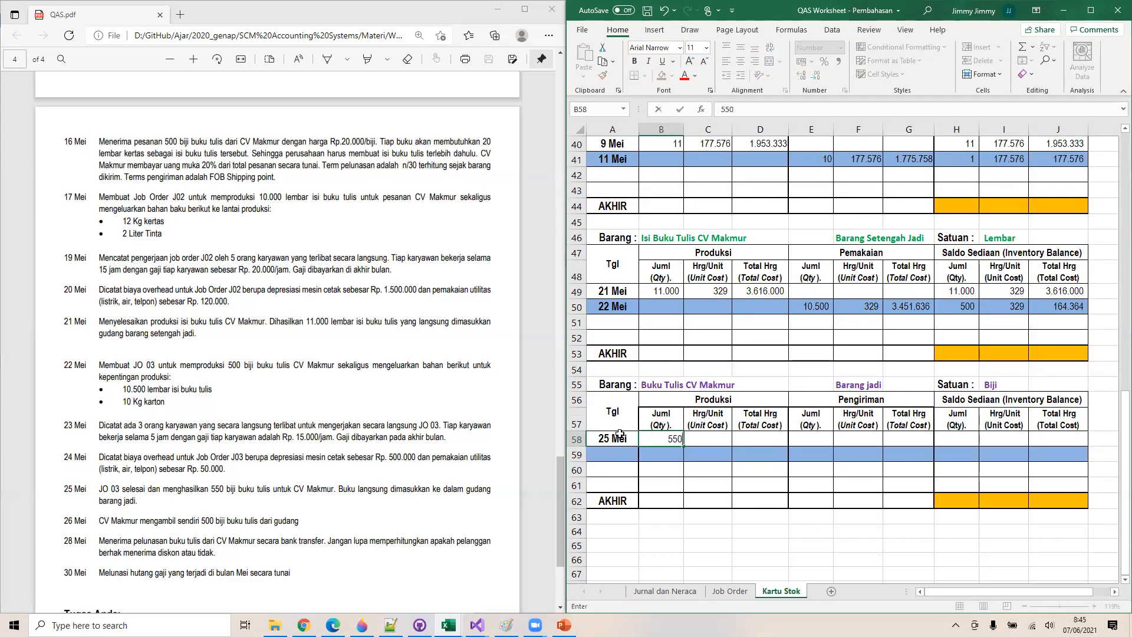
key("Tab")
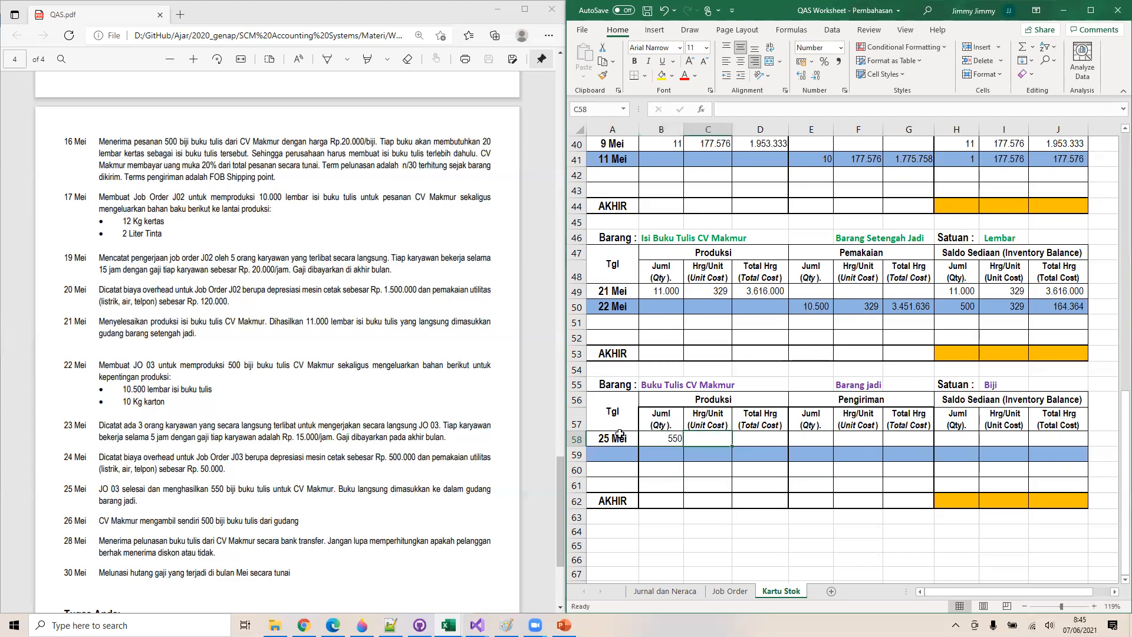
Link the 25 Mei production Total Cost in D58 to J03's TOTAL JOB COST, C26 on the Job Order sheet
key("Right")
type("=")
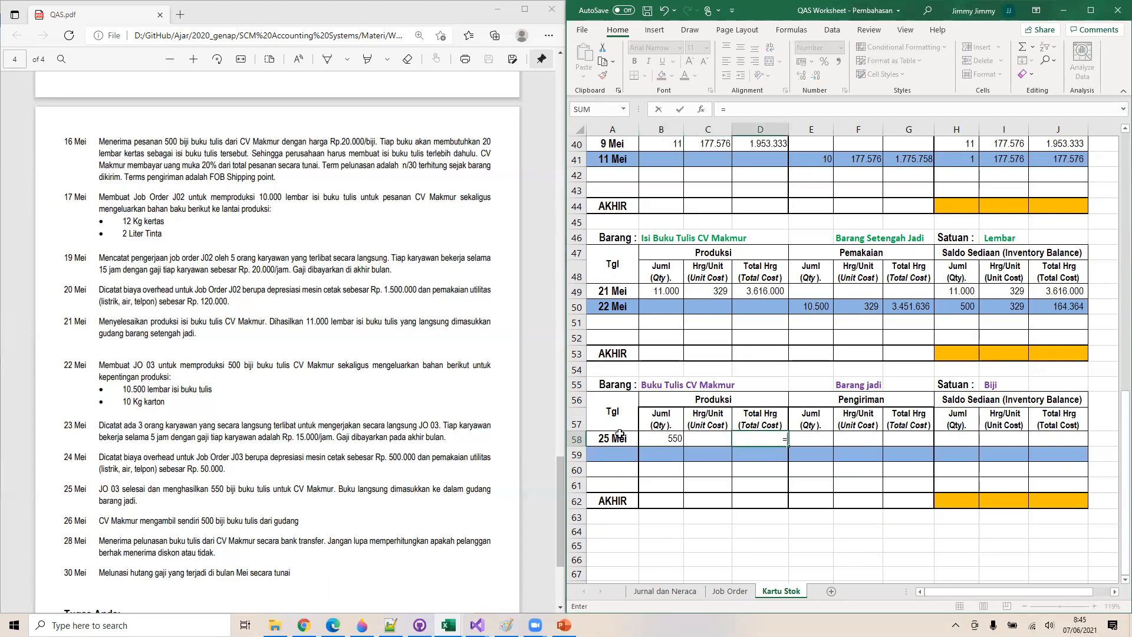
left_click(731, 591)
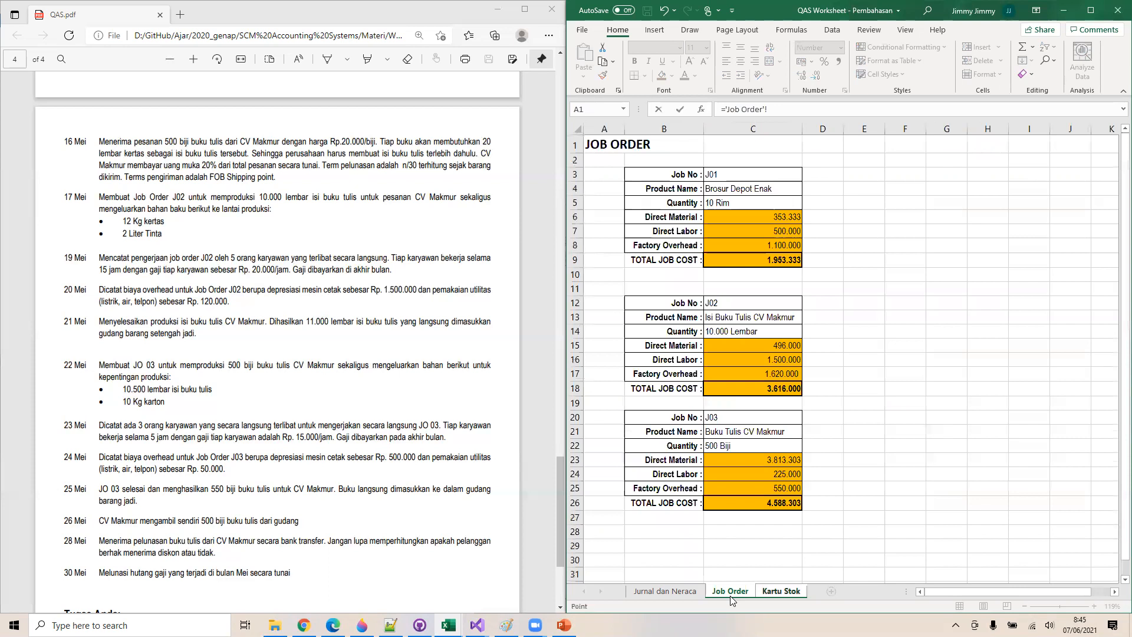
left_click(773, 500)
key("Return")
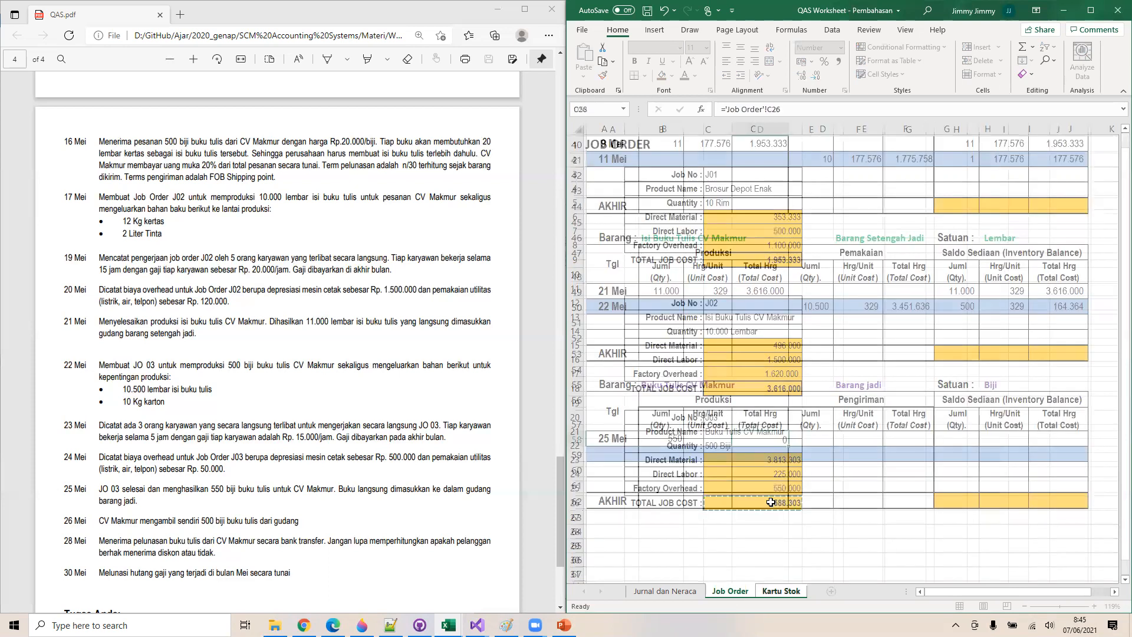
Calculate the 25 Mei production Unit Cost in C58 as the total cost divided by the quantity, D58/B58
left_click(711, 437)
type("=")
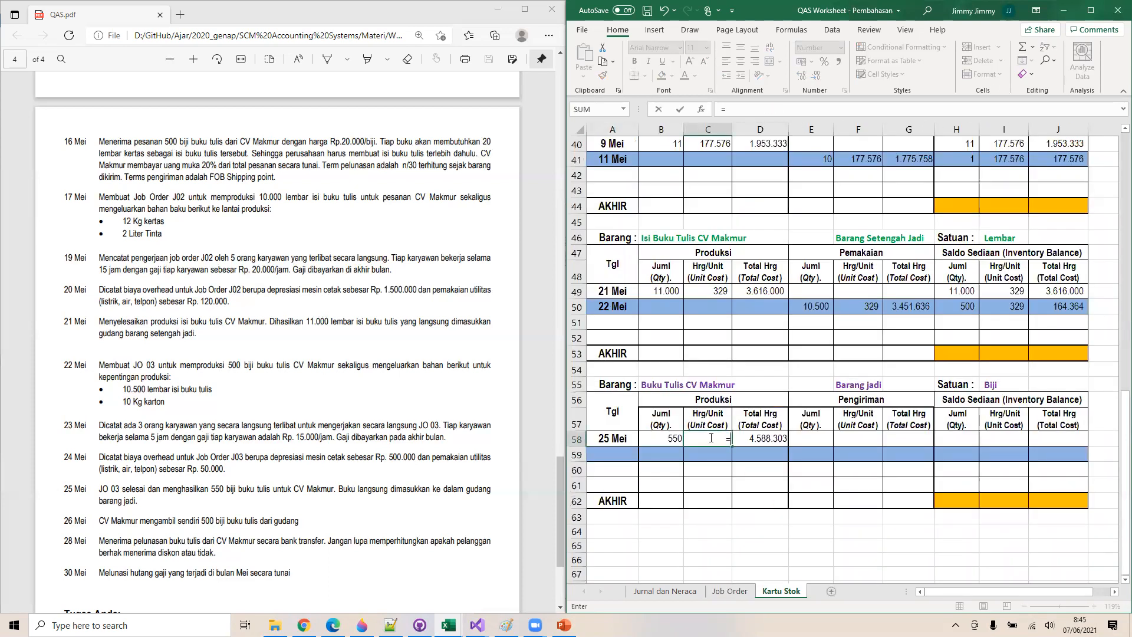
key("Right")
type("/")
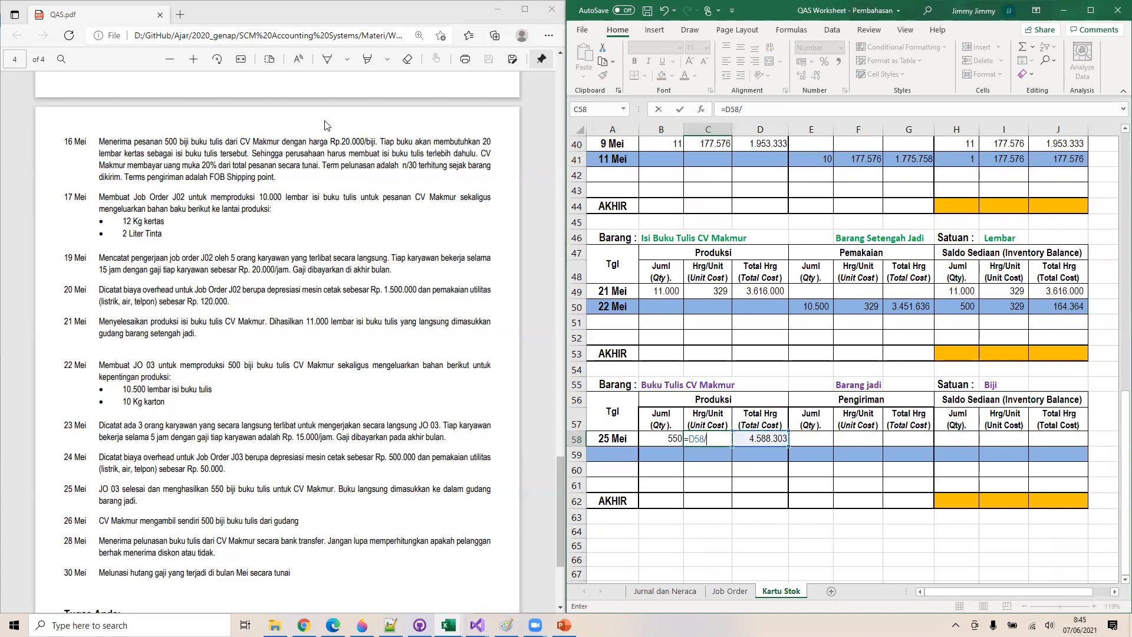
key("Left")
key("Return")
key("Up")
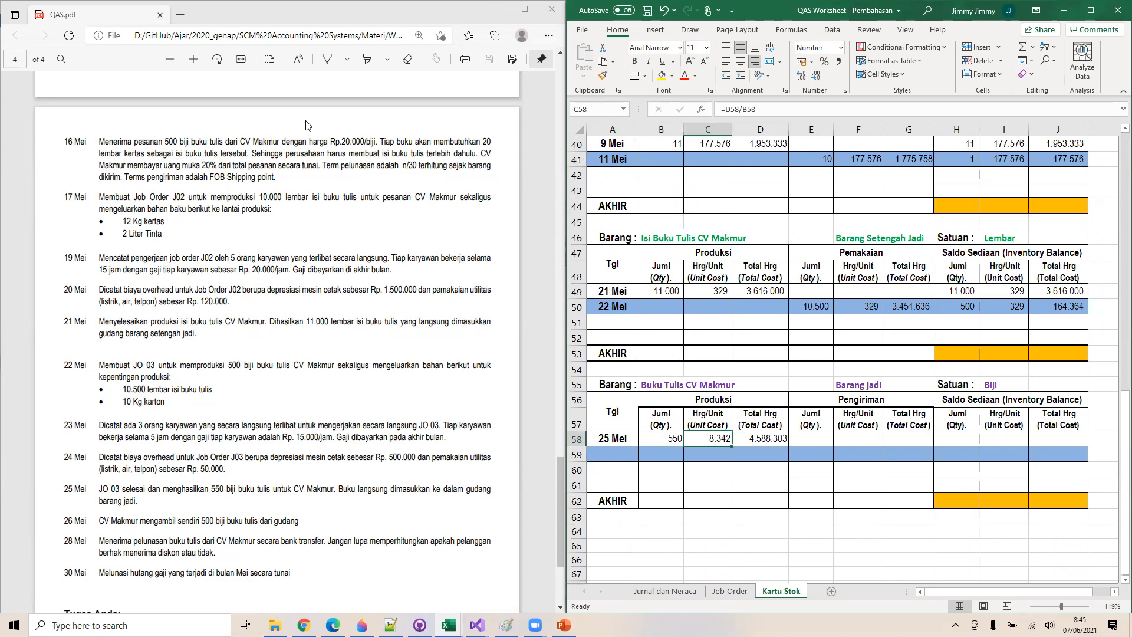
Set the 25 Mei inventory balance quantity in H58 equal to the produced quantity in B58
key("Right")
key("Right")
key("Right")
key("Right")
key("Right")
type("=")
key("Left")
key("Left")
key("Left")
key("Left")
key("Left")
key("Left")
key("Tab")
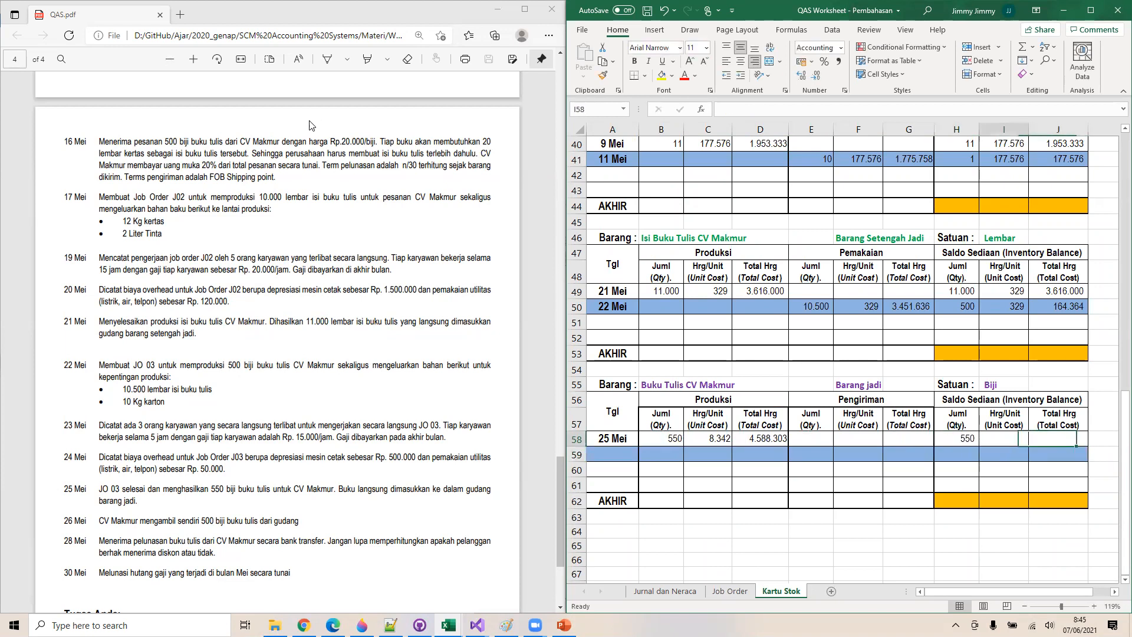
Set the 25 Mei balance Unit Cost in I58 equal to C58 and the balance Total Cost in J58 equal to D58
type("=")
key("Left")
key("Left")
key("Left")
key("Left")
key("Left")
key("Left")
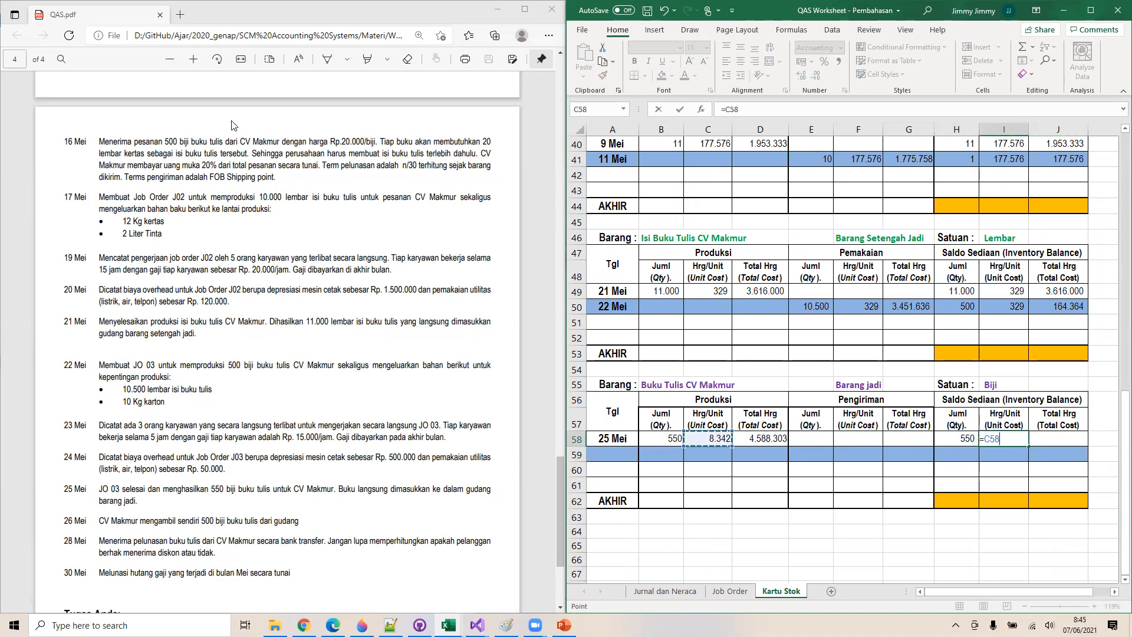
key("Tab")
type("=")
key("Left")
key("Left")
key("Left")
key("Left")
key("Left")
key("Left")
key("Return")
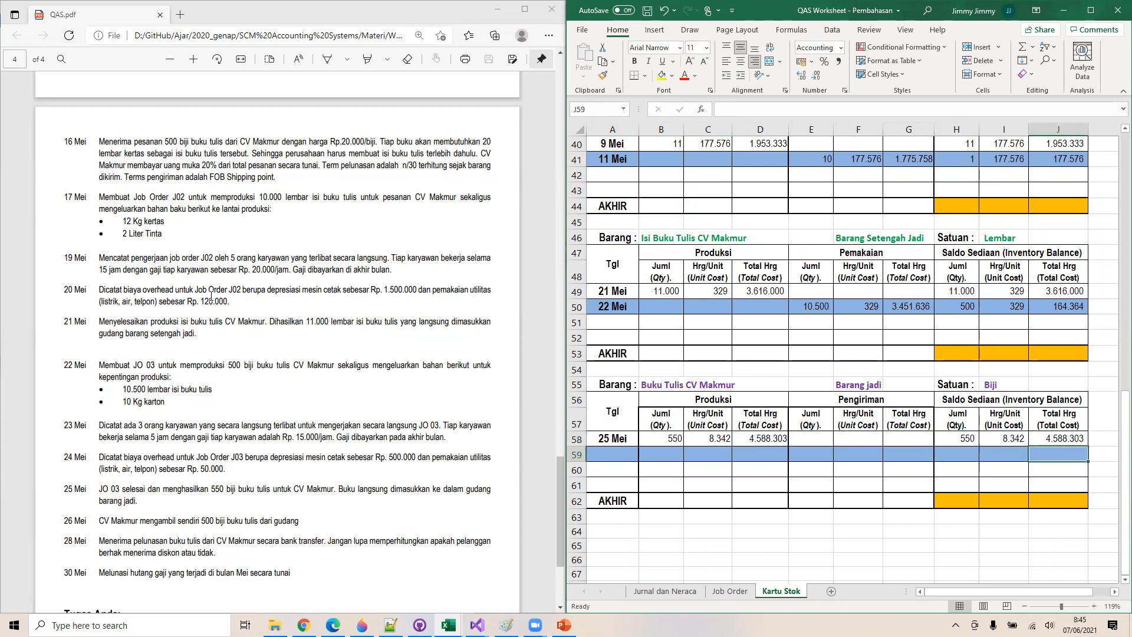
Assign 107 - Sediaan Barang Jadi as debit account and 105 - WIP as credit account of the 25 Mei JO3 Selesai Produksi journal entry
left_click(647, 591)
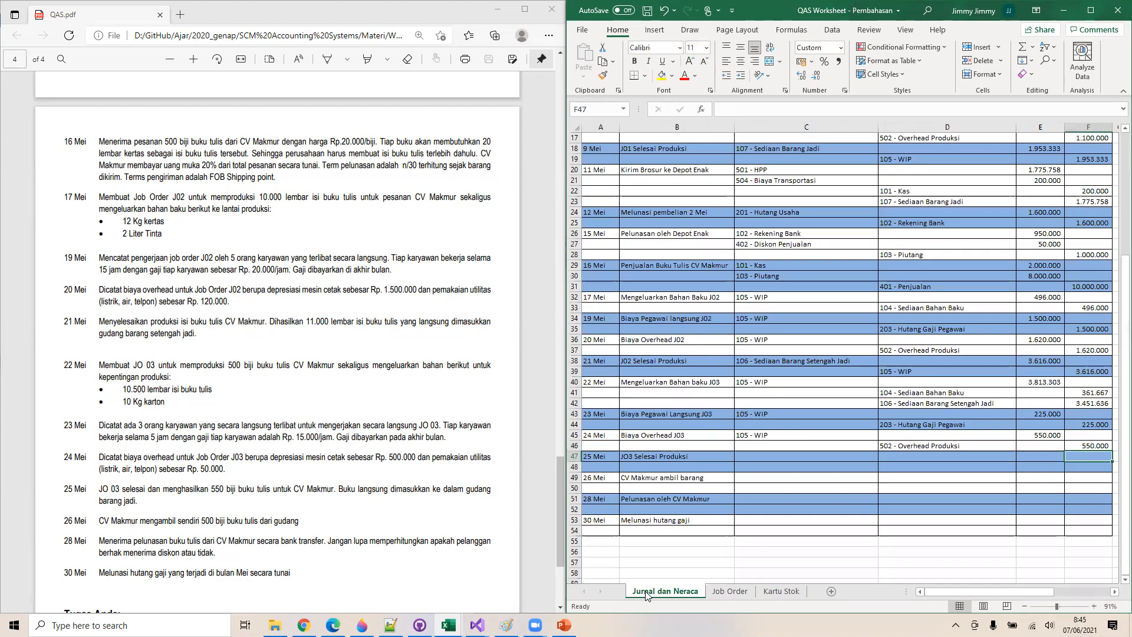
left_click(862, 457)
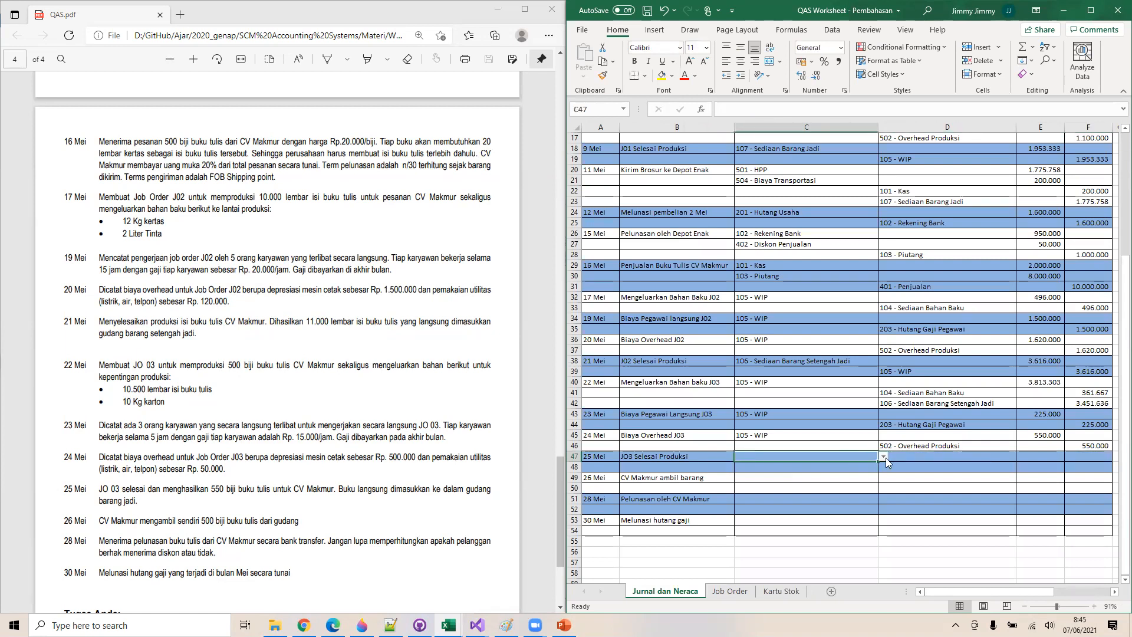
left_click(883, 457)
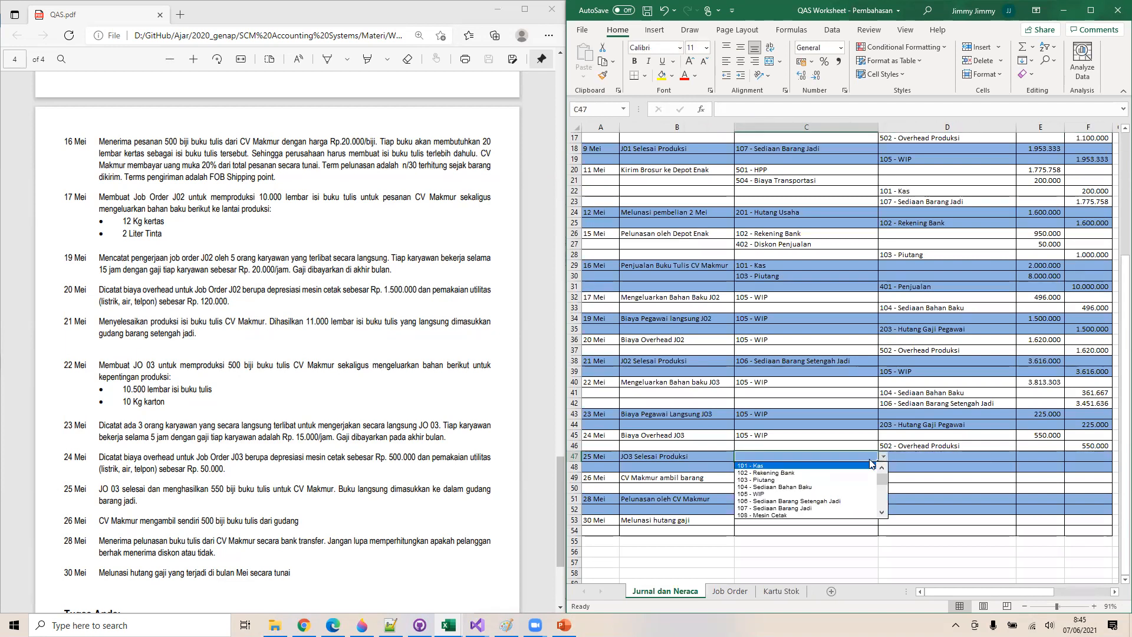
left_click(808, 507)
left_click(933, 468)
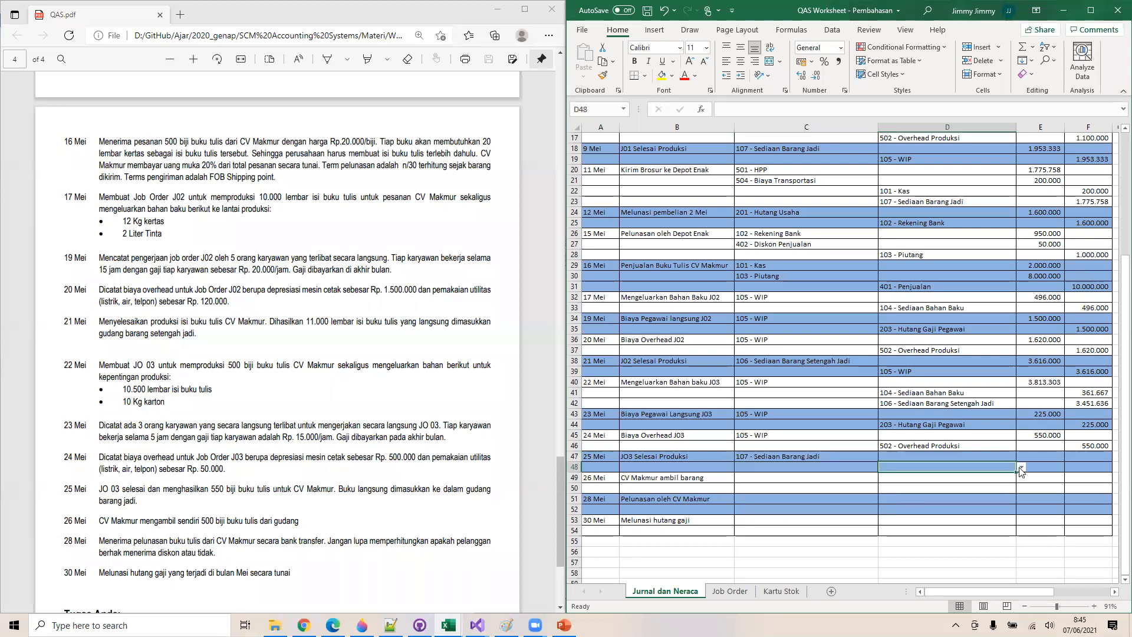
left_click(1020, 466)
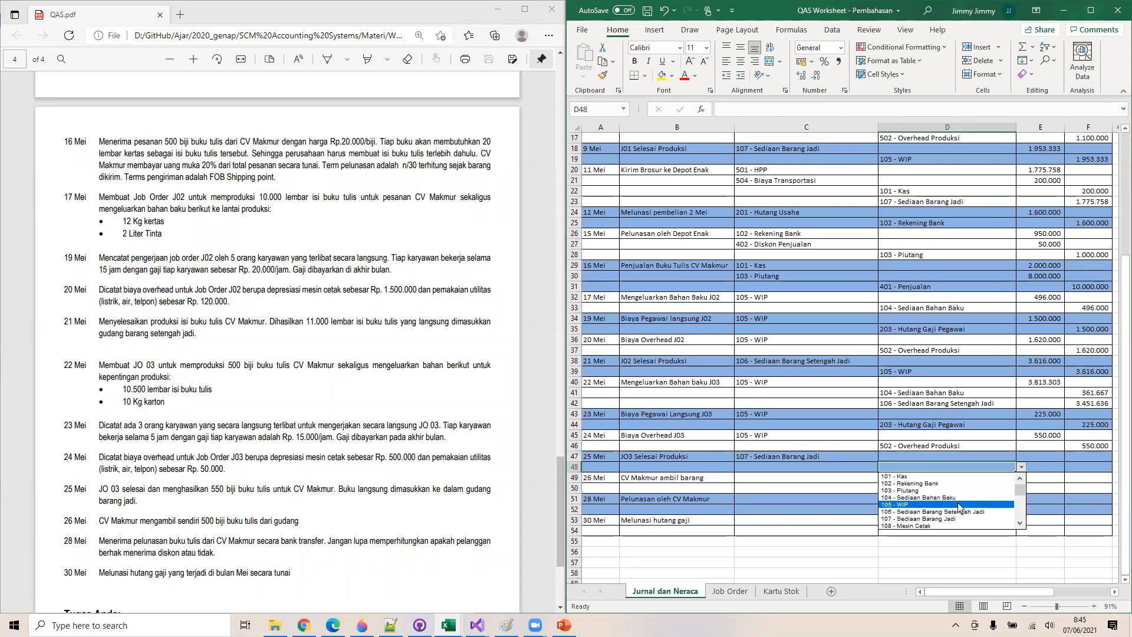
left_click(958, 504)
Link the 25 Mei JO3 Selesai Produksi debit amount in E47 to the production Total Cost in D58 of the Kartu Stok sheet
left_click(1031, 466)
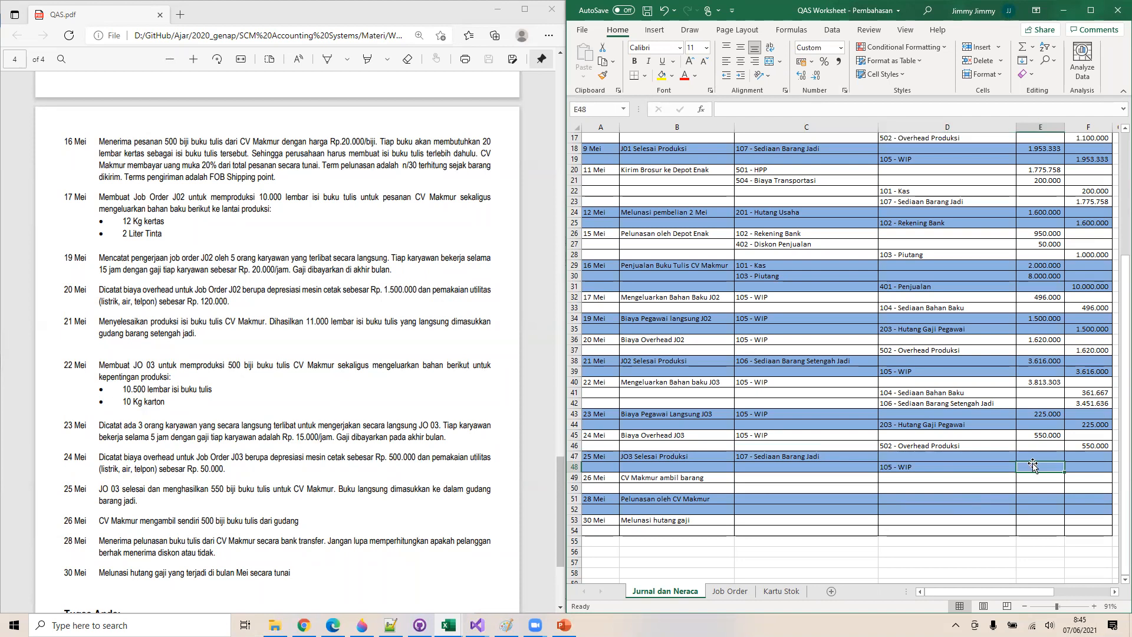
right_click(1035, 456)
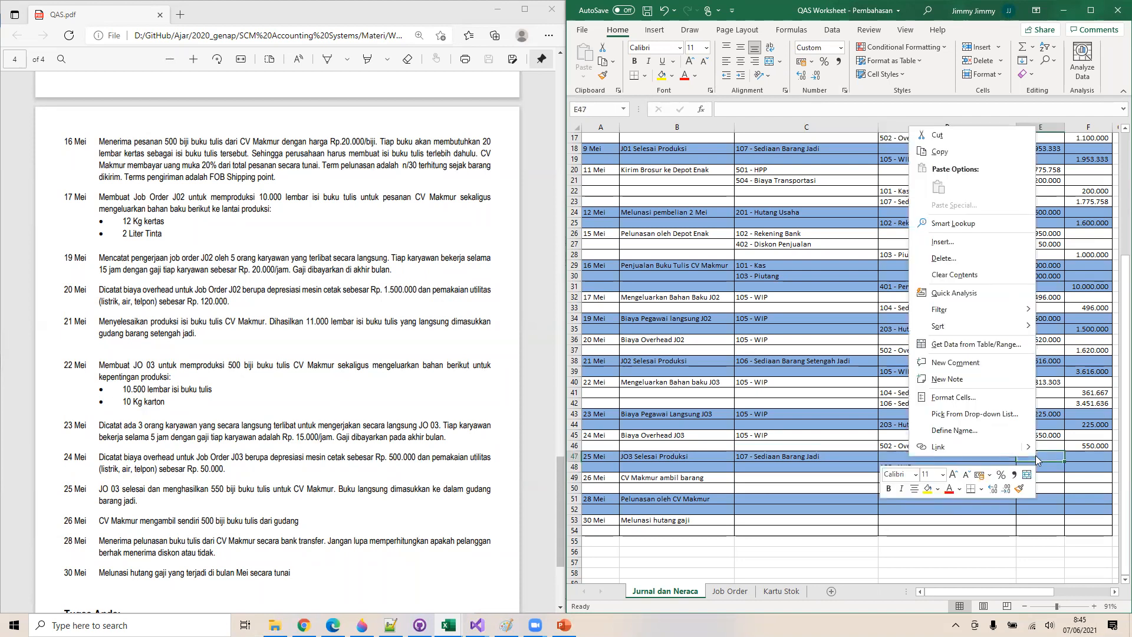
left_click(1036, 455)
type("=")
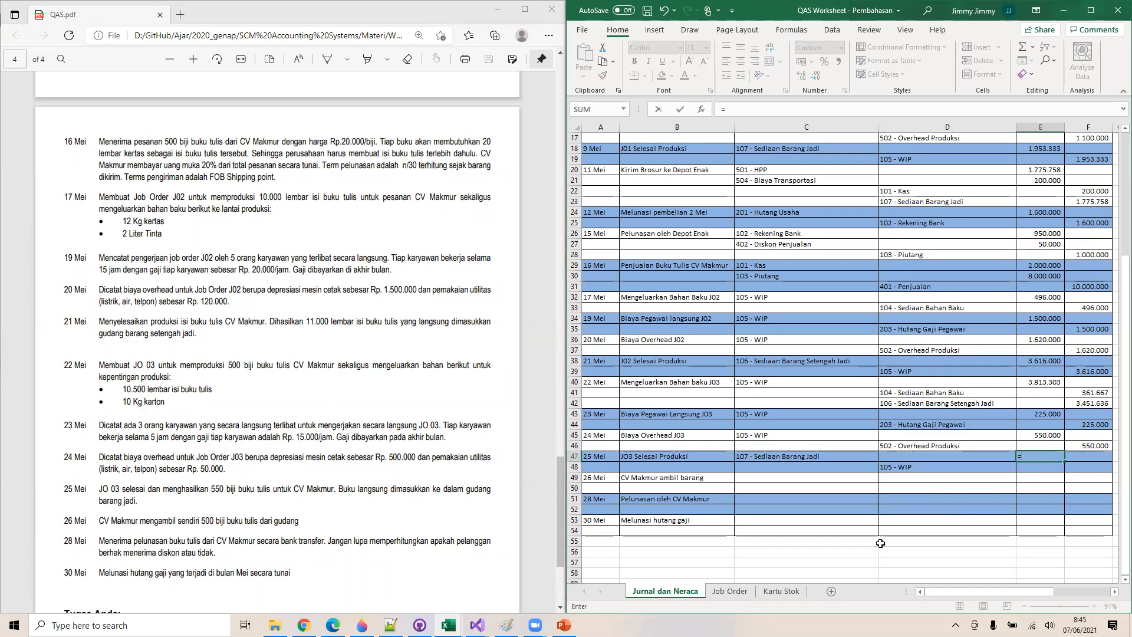
left_click(781, 590)
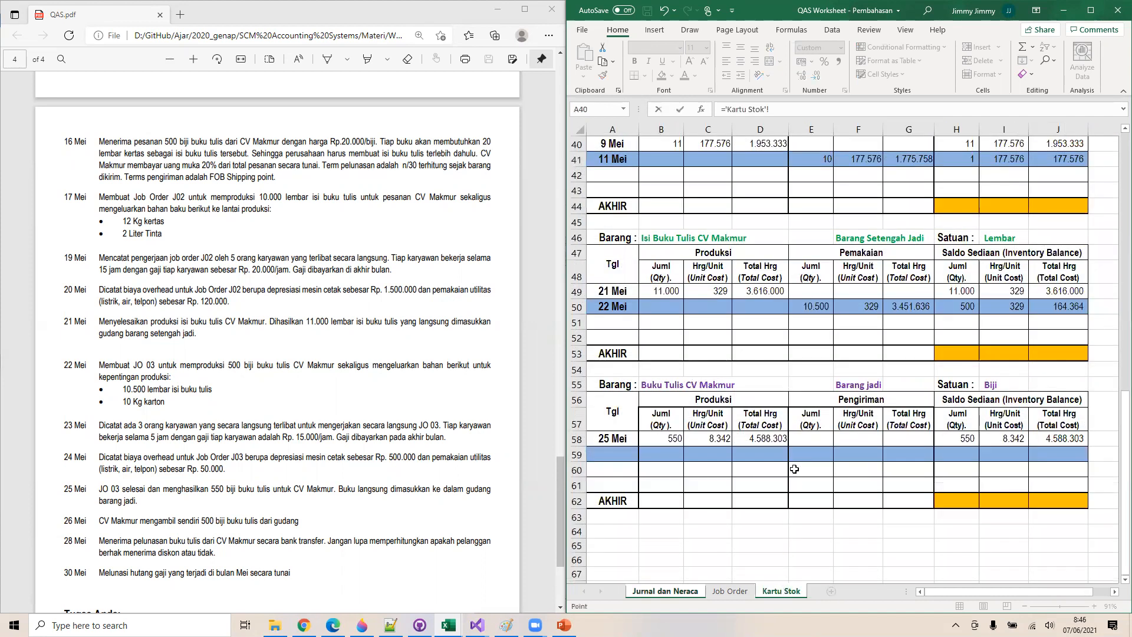
left_click(770, 439)
key("Return")
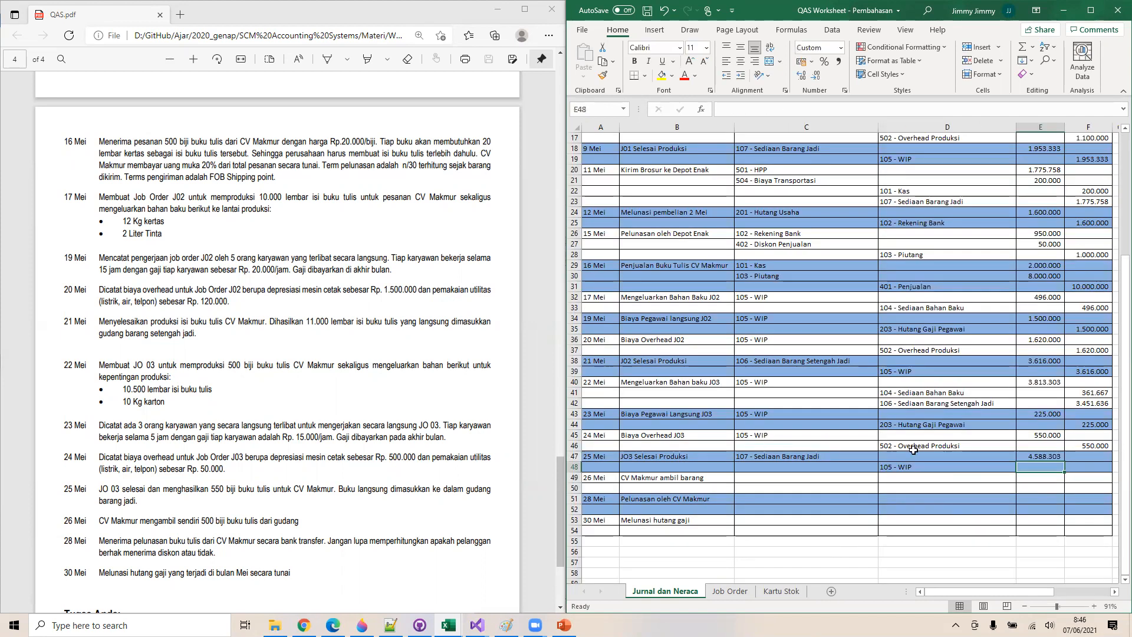
Set the 25 Mei credit amount for 105 - WIP in F48 equal to the debit in E47
left_click(1095, 466)
right_click(1094, 465)
key("Escape")
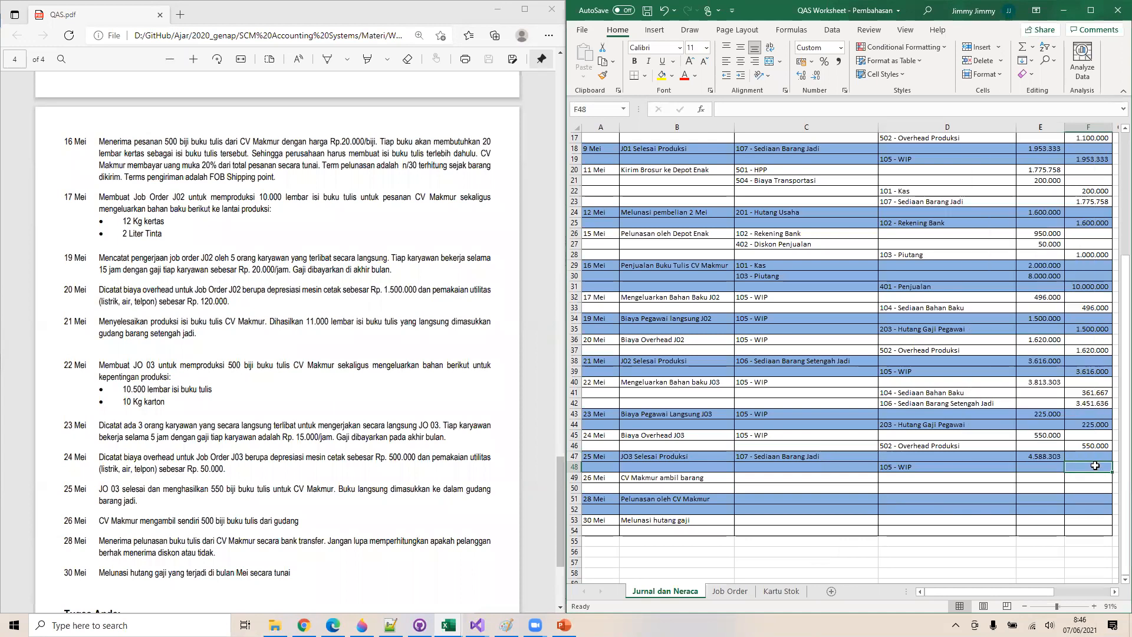
type("=")
key("Left")
key("Up")
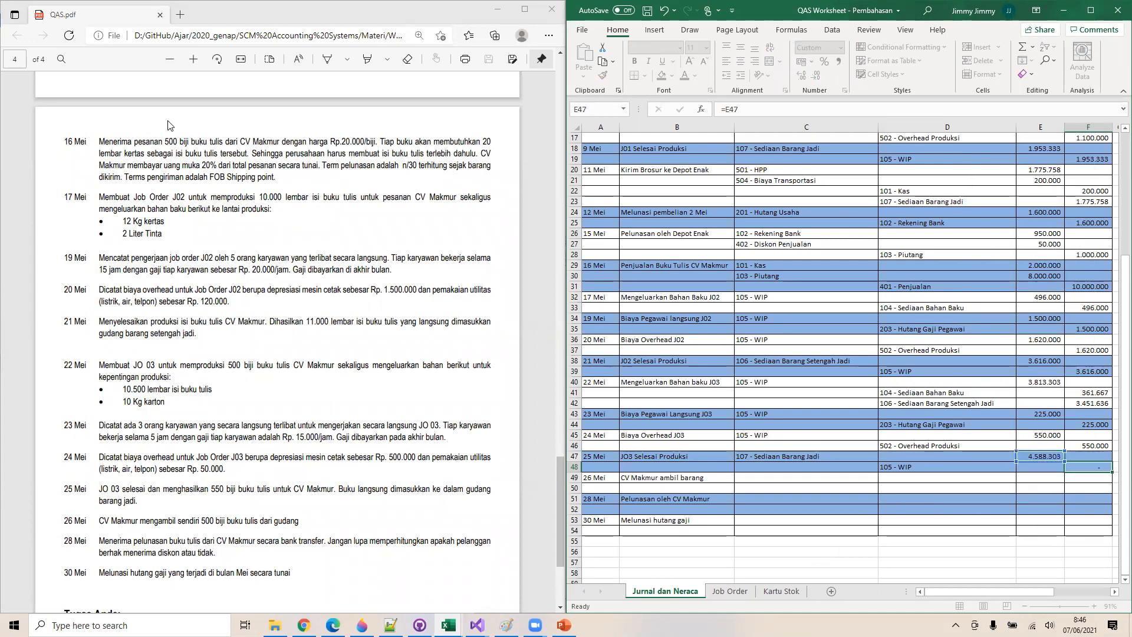
key("Return")
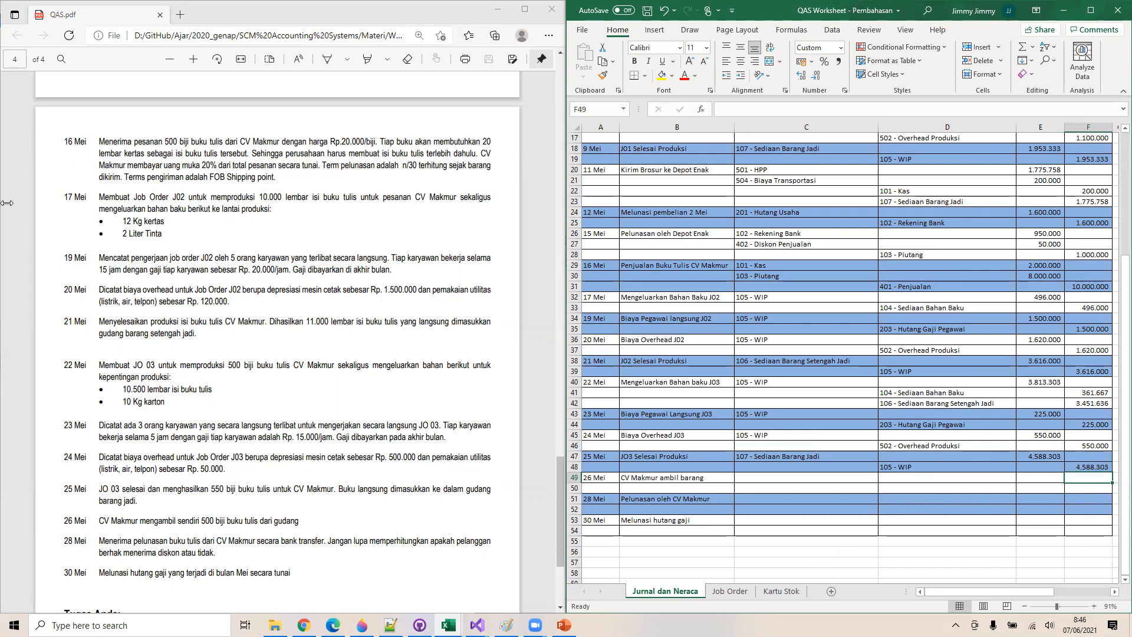
Assign 501 - HPP as debit account and 107 - Sediaan Barang Jadi as credit account of the 26 Mei CV Makmur ambil barang journal entry
left_click(801, 478)
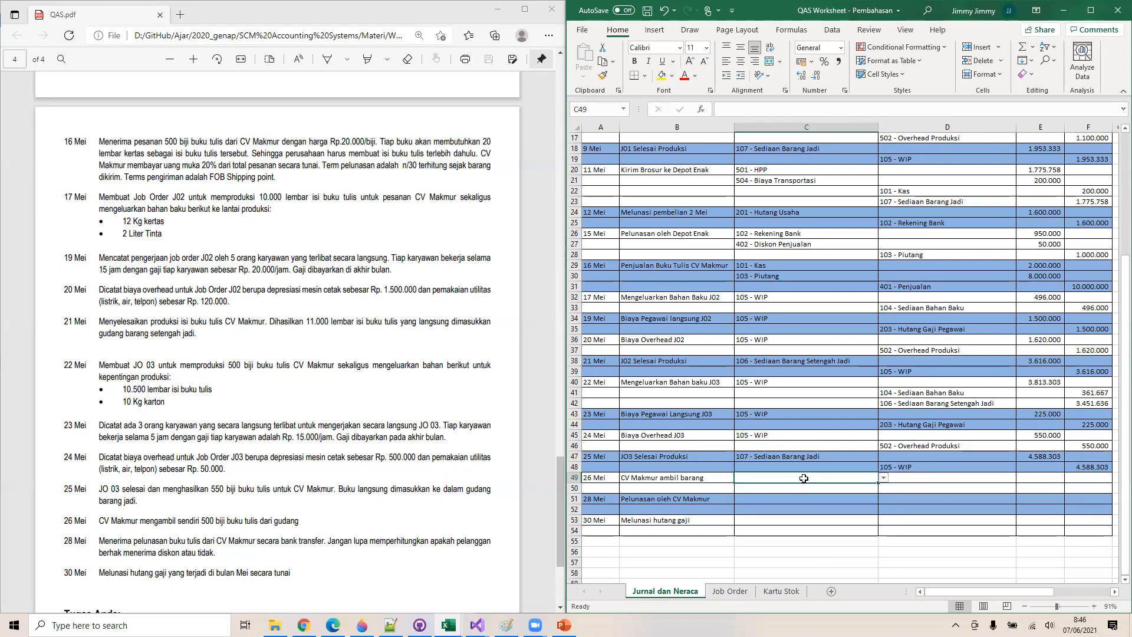
left_click(882, 478)
left_click(881, 534)
left_click(882, 533)
left_click(881, 533)
left_click(882, 533)
left_click(882, 534)
left_click(882, 533)
left_click(883, 533)
left_click(883, 533)
left_click(882, 533)
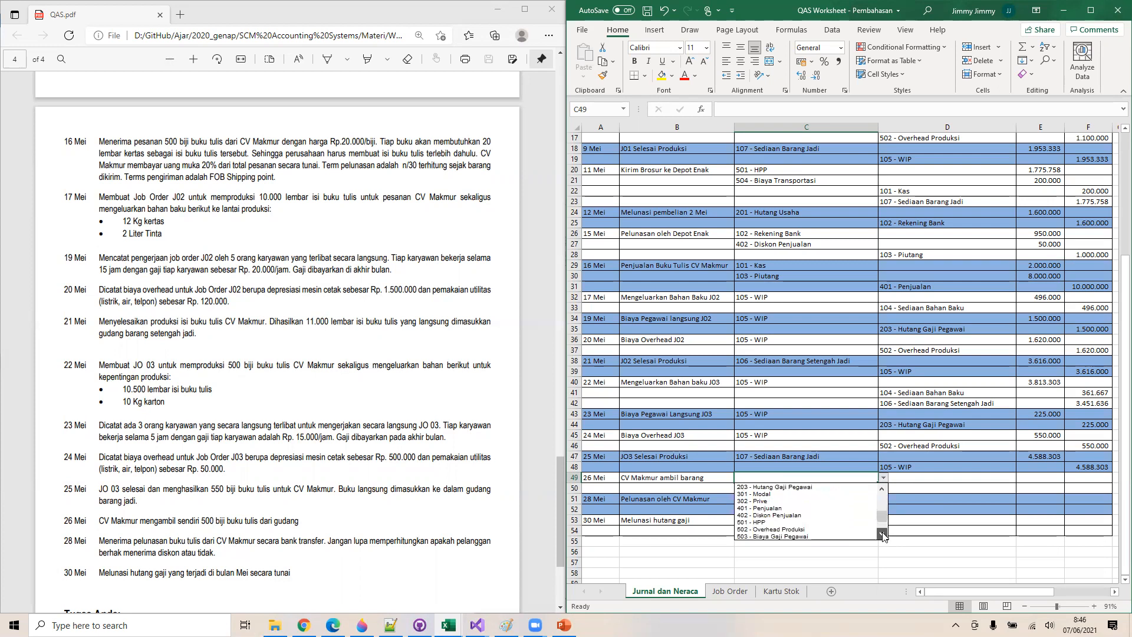
left_click(827, 523)
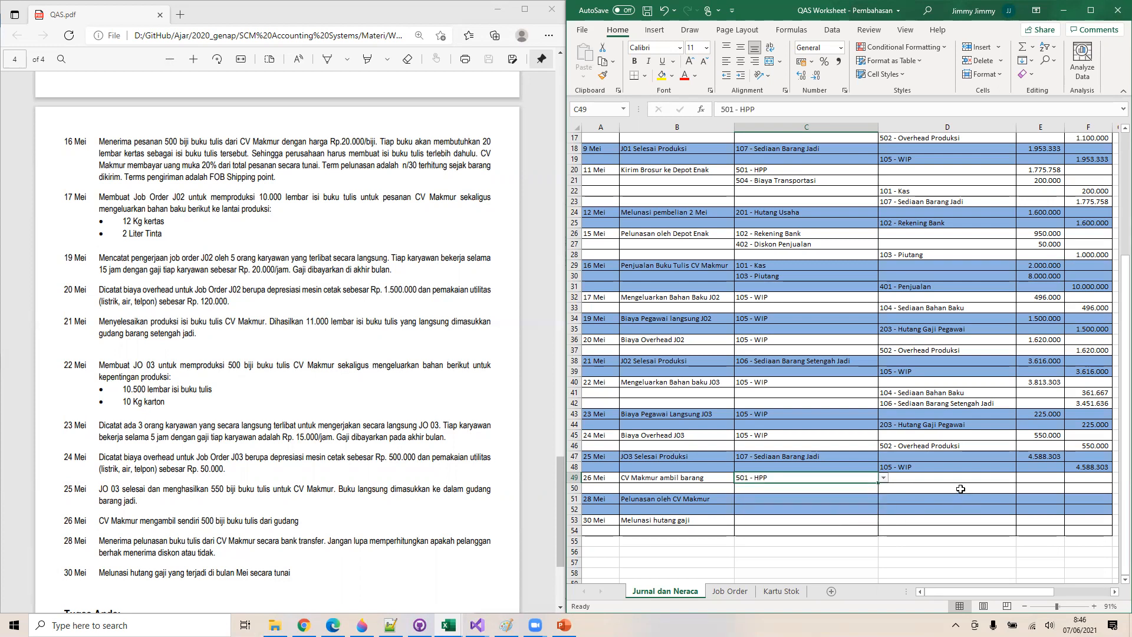
left_click(960, 489)
left_click(1021, 488)
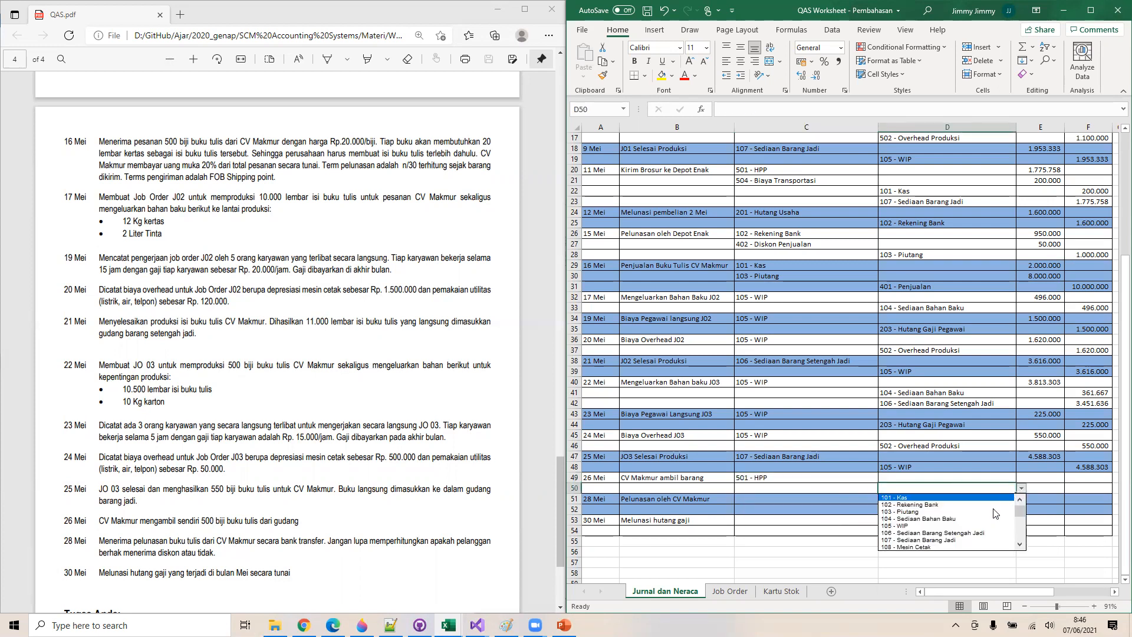
left_click(1005, 541)
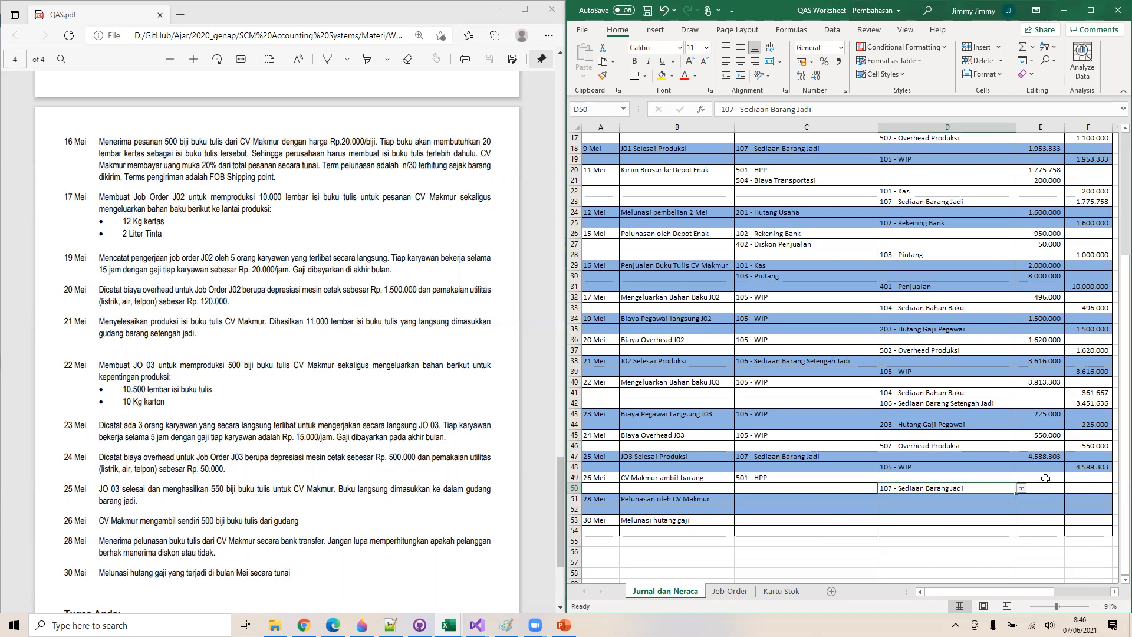
Add a 26 Mei row to the Buku Tulis CV Makmur card on the Kartu Stok sheet with a Pengiriman quantity of 500
left_click(1045, 478)
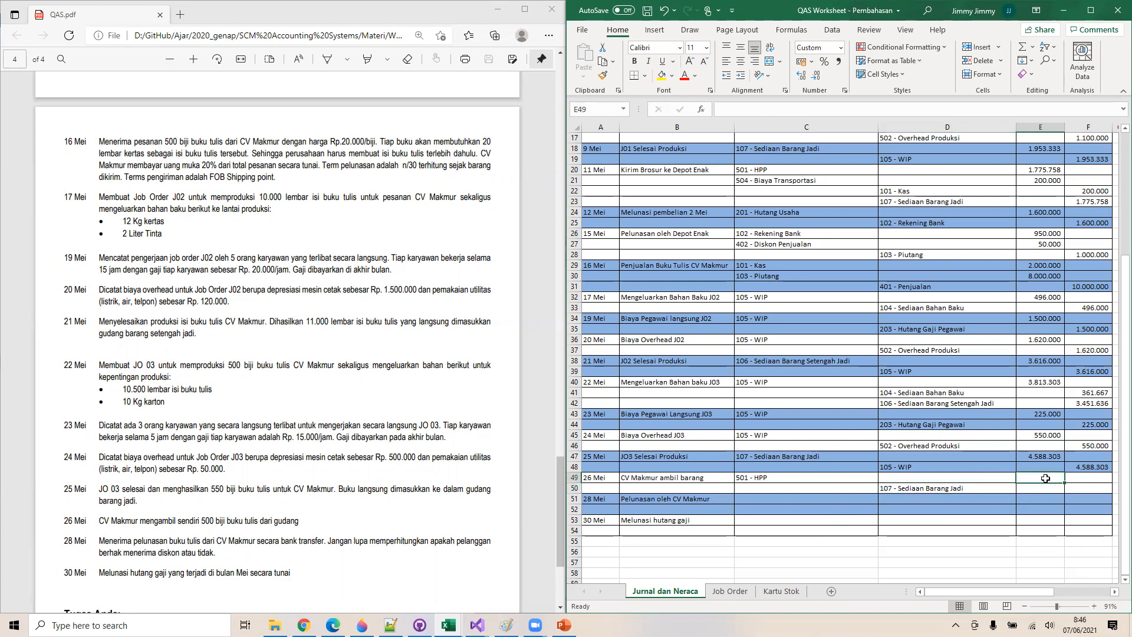
right_click(778, 592)
left_click(607, 451)
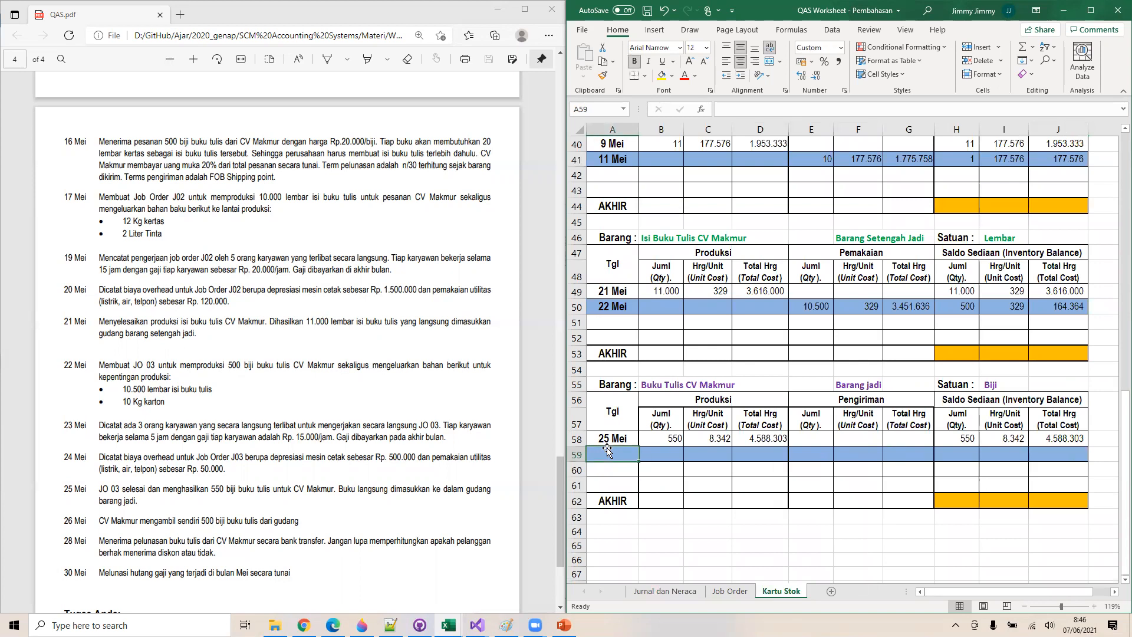
type("26 Mei")
key("Tab")
key("Tab")
key("Tab")
key("Tab")
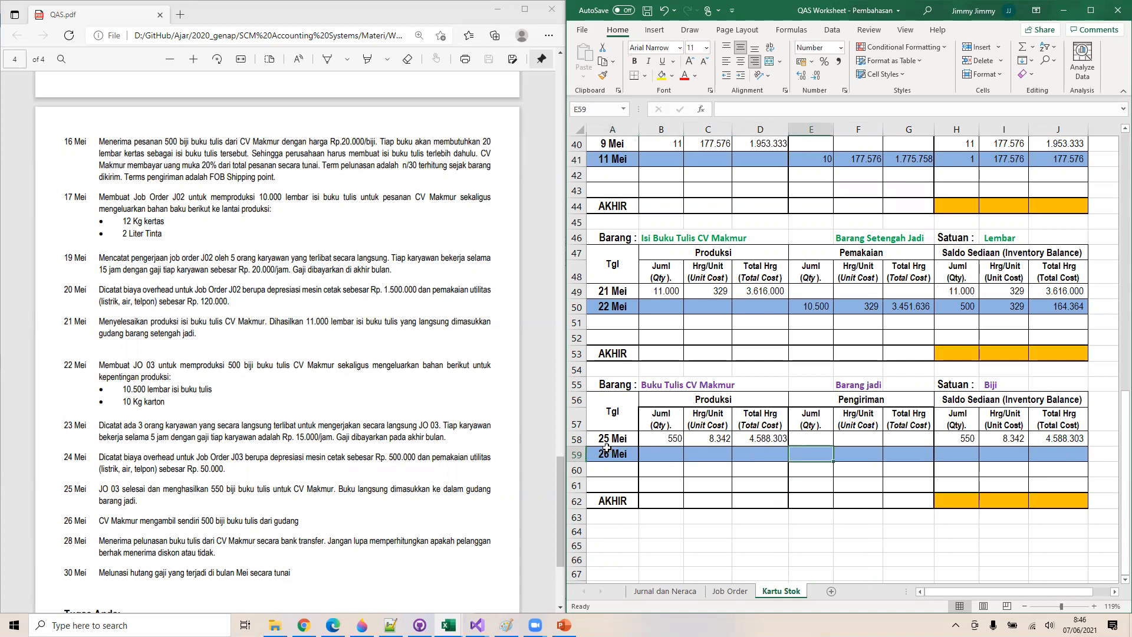
type("500")
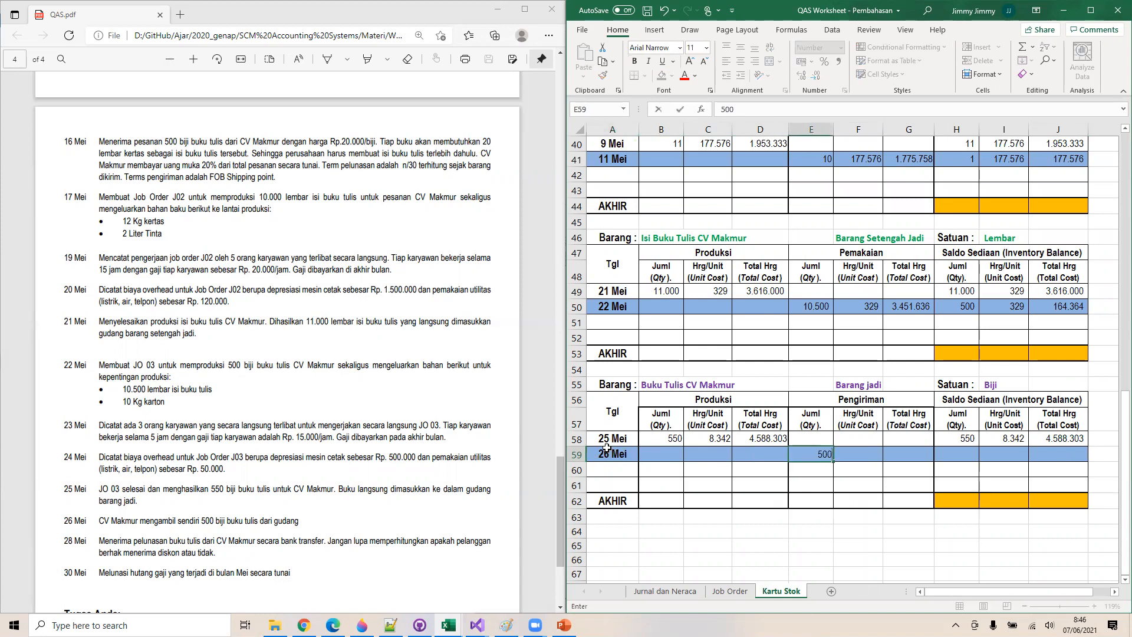
Set the 26 Mei shipment Unit Cost in F59 equal to the 25 Mei balance Unit Cost in I58
key("Tab")
type("=")
key("Right")
key("Right")
key("Up")
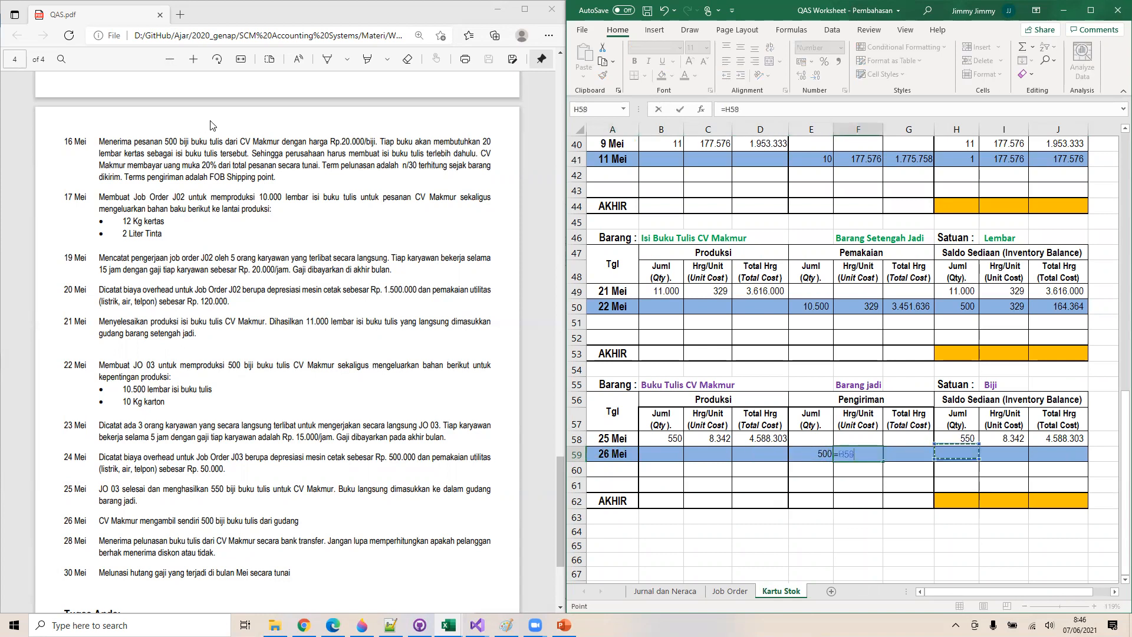
key("Return")
Calculate the 26 Mei shipment Total Cost in G59 as Unit Cost times quantity, F59*E59
key("Up")
key("Right")
key("Right")
key("Left")
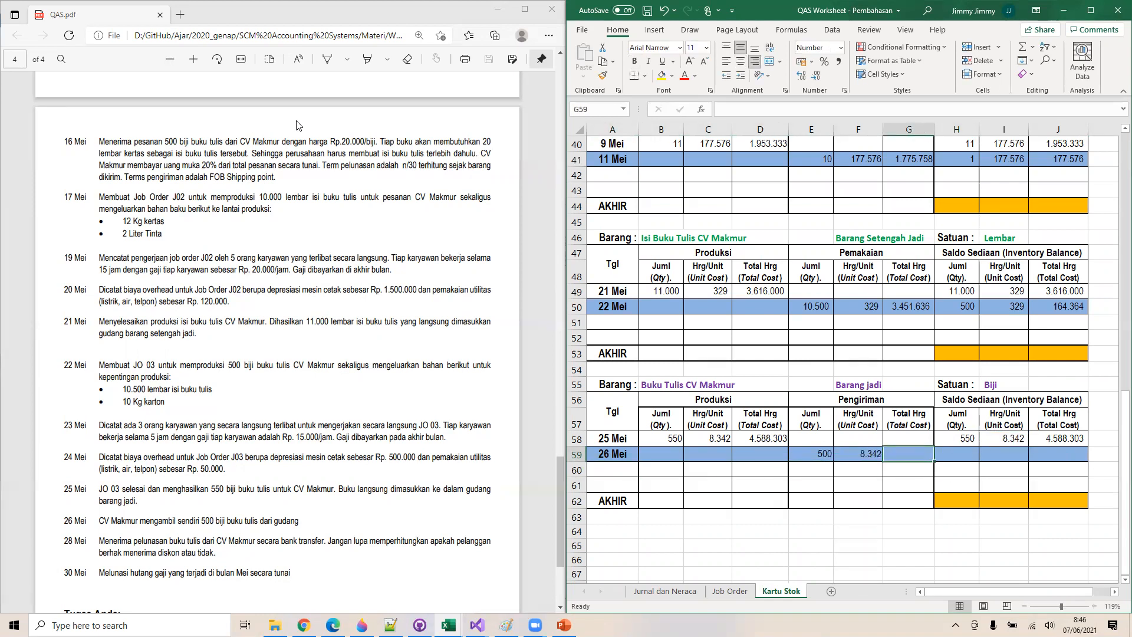
type("=")
type("*")
key("Left")
key("Left")
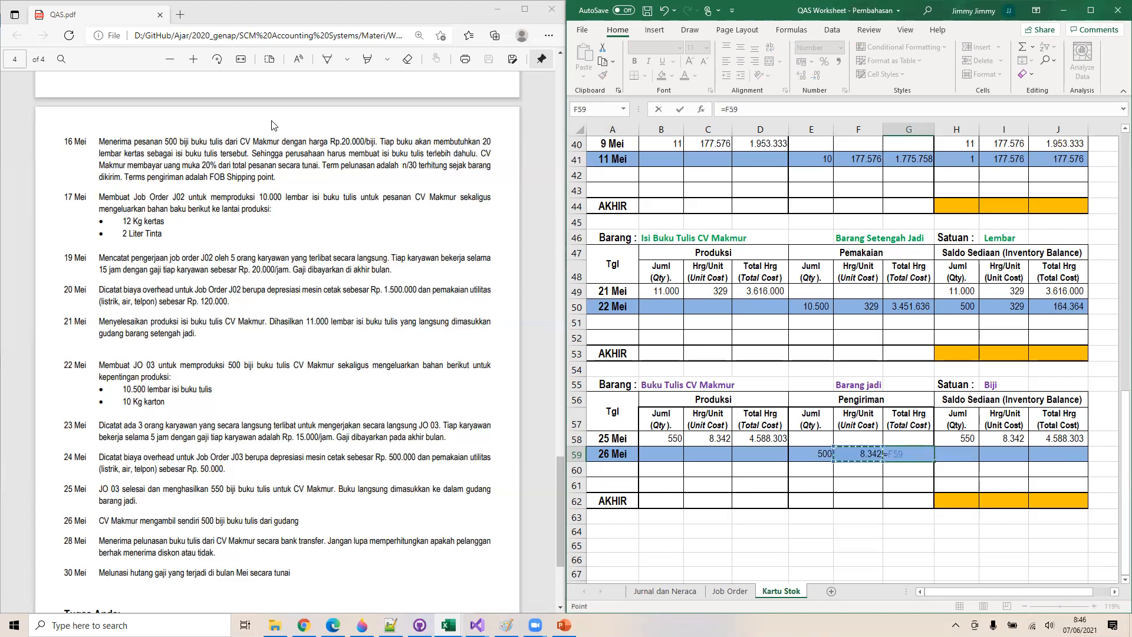
type("*")
key("Left")
key("Return")
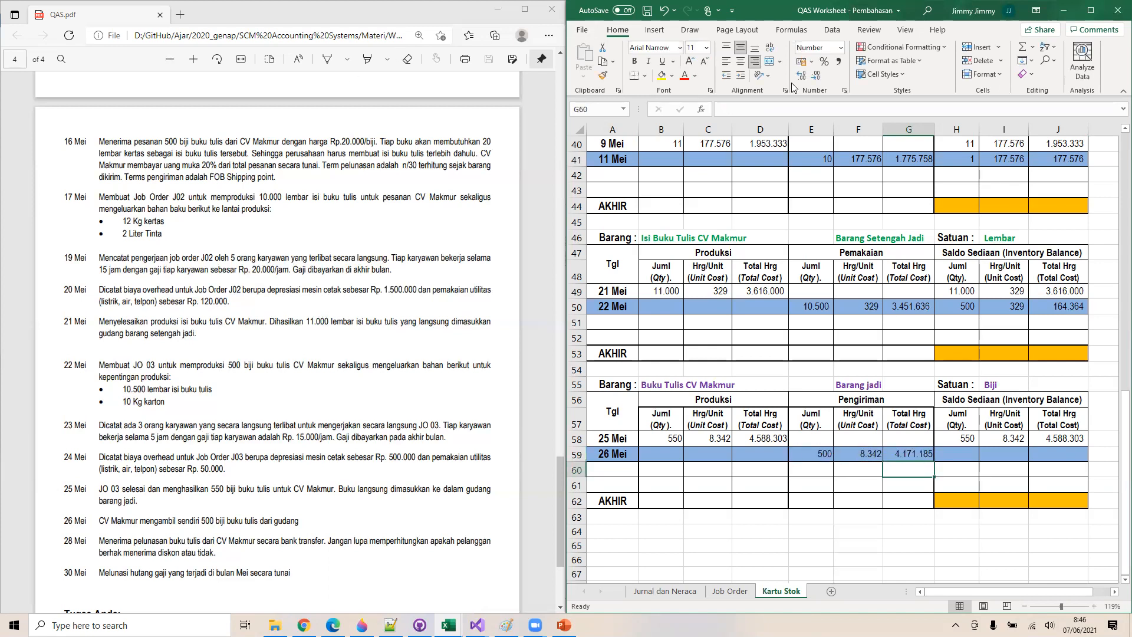
Copy the 22 Mei inventory balance formulas from H50:J50 into the 26 Mei balance cells H59:J59, pasting formulas only
left_click(950, 307)
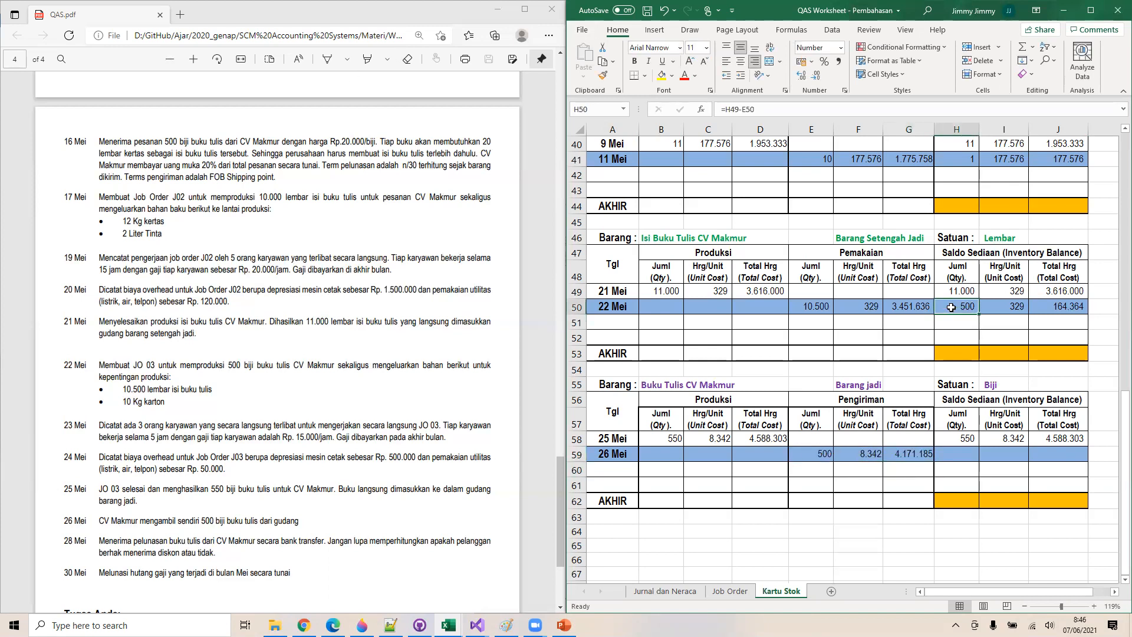
left_click(1071, 303, "shift")
key("ctrl+c")
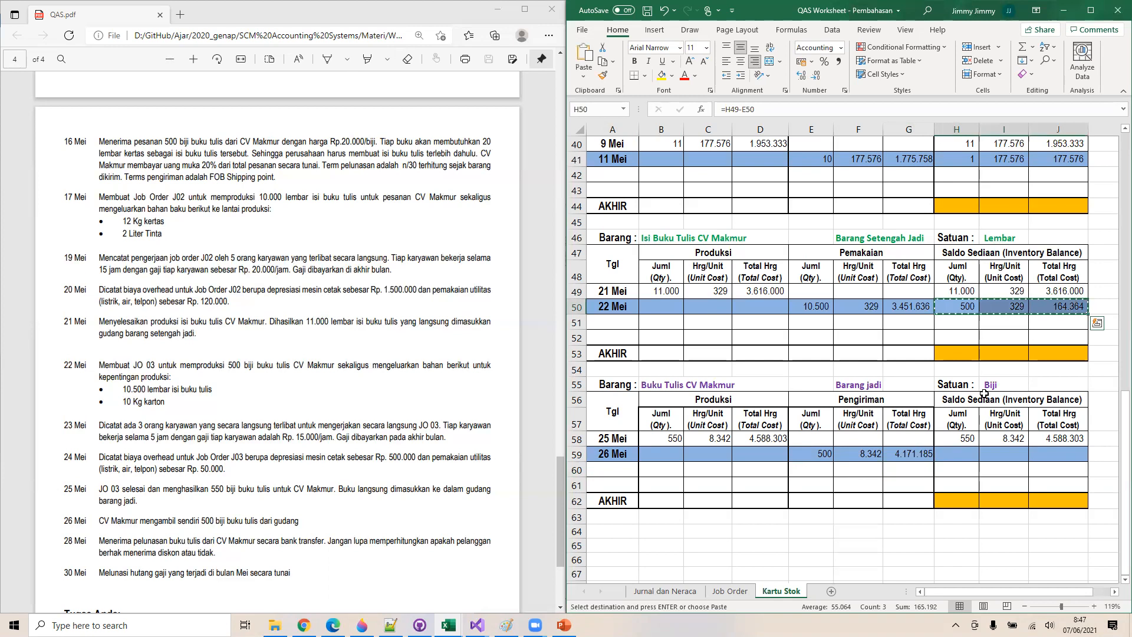
right_click(948, 454)
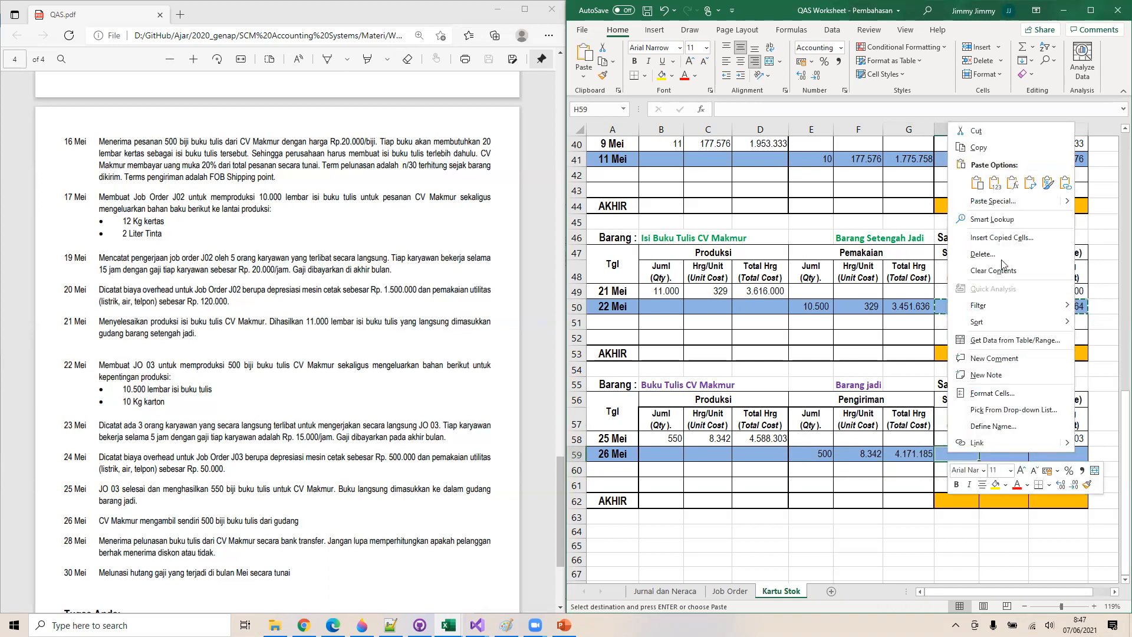
left_click(1010, 184)
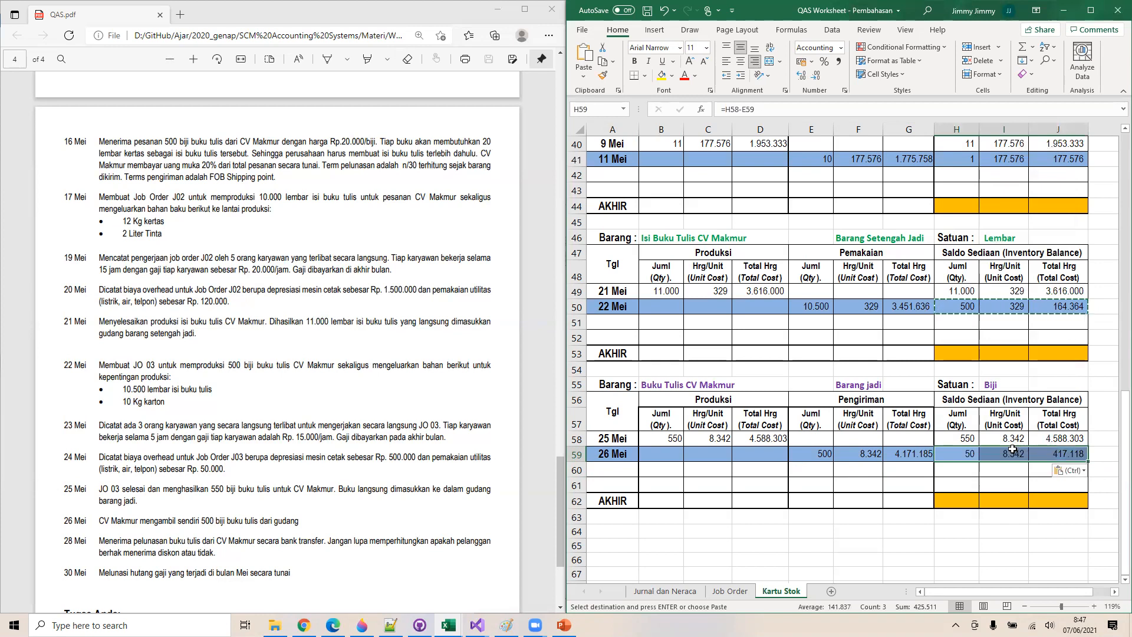
left_click(1044, 453)
left_click(802, 110)
key("Return")
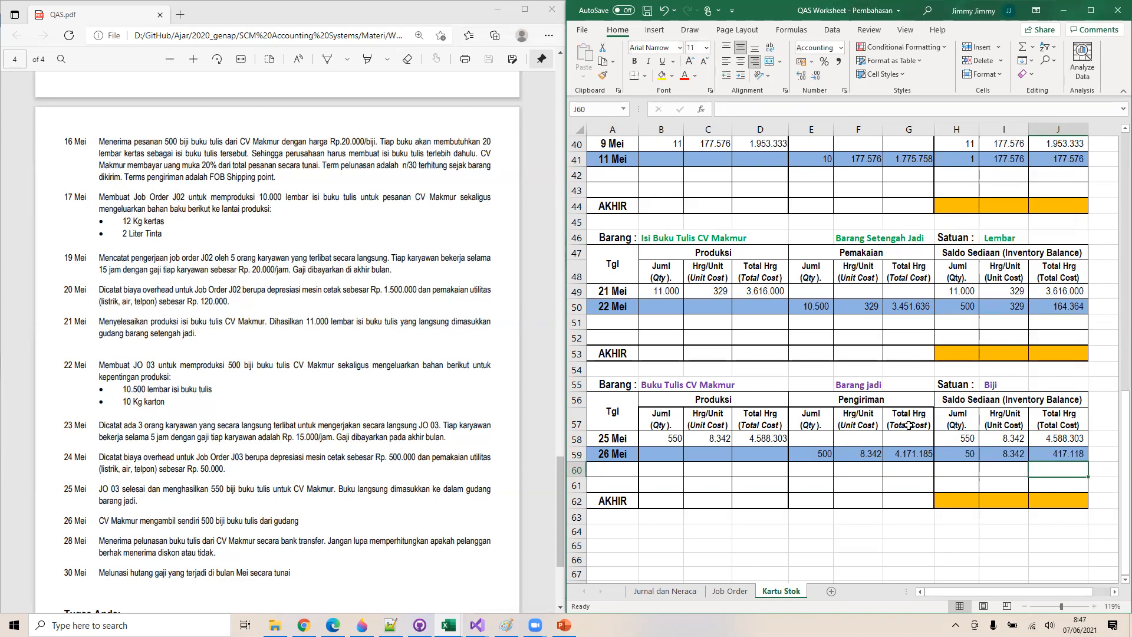
Link the 26 Mei 501 - HPP debit amount in E49 of the journal to the shipment Total Cost in 'Kartu Stok'!G59
right_click(670, 595)
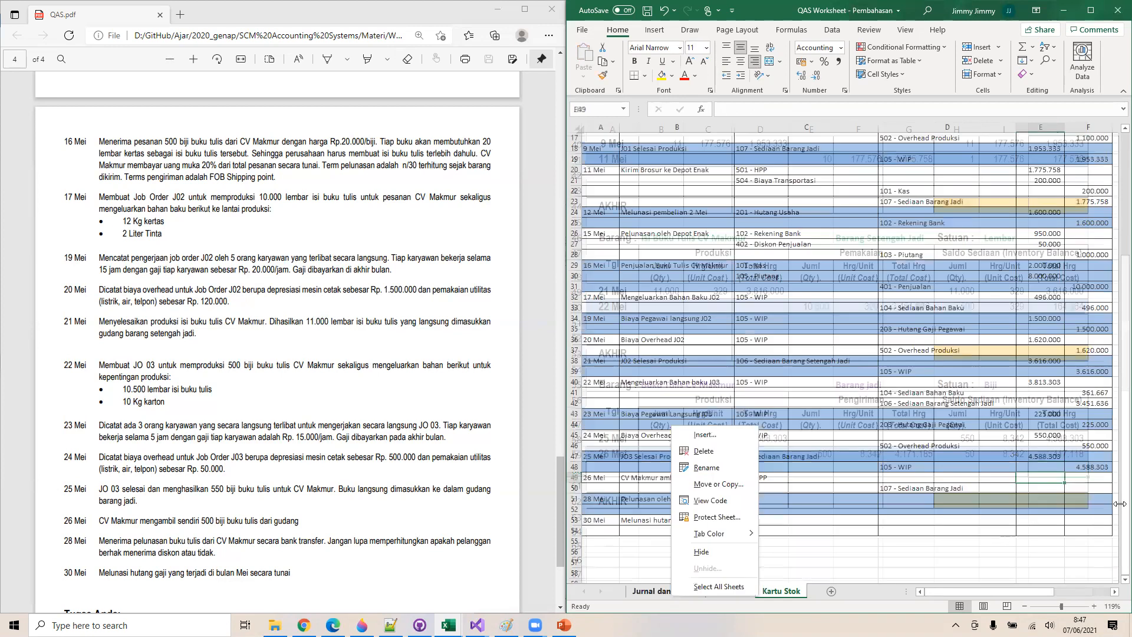
left_click(1025, 475)
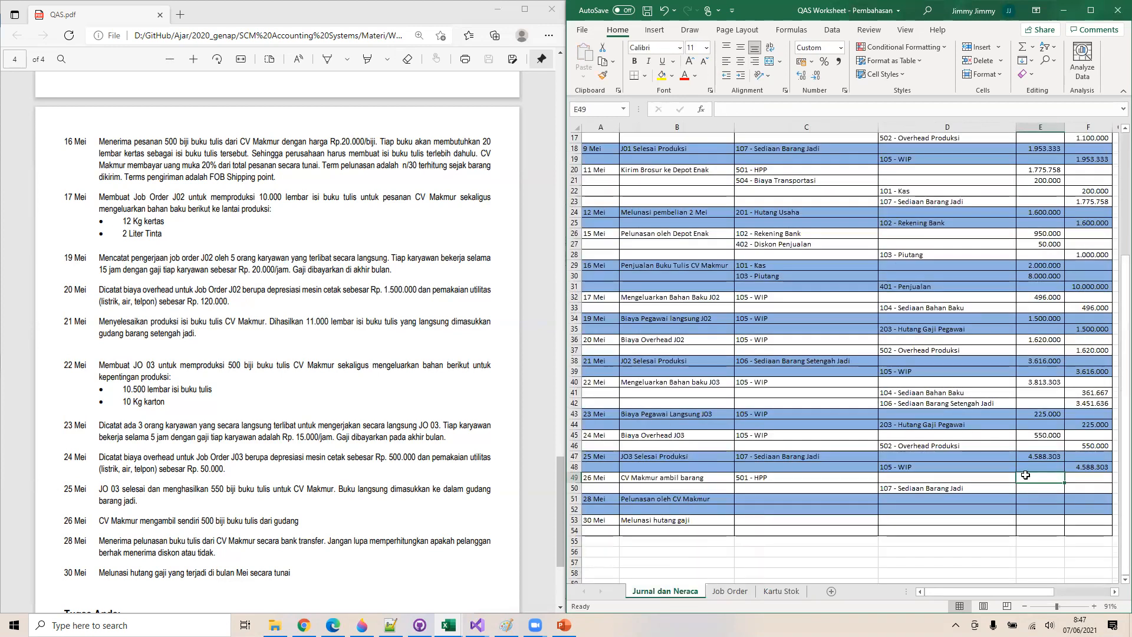
type("=")
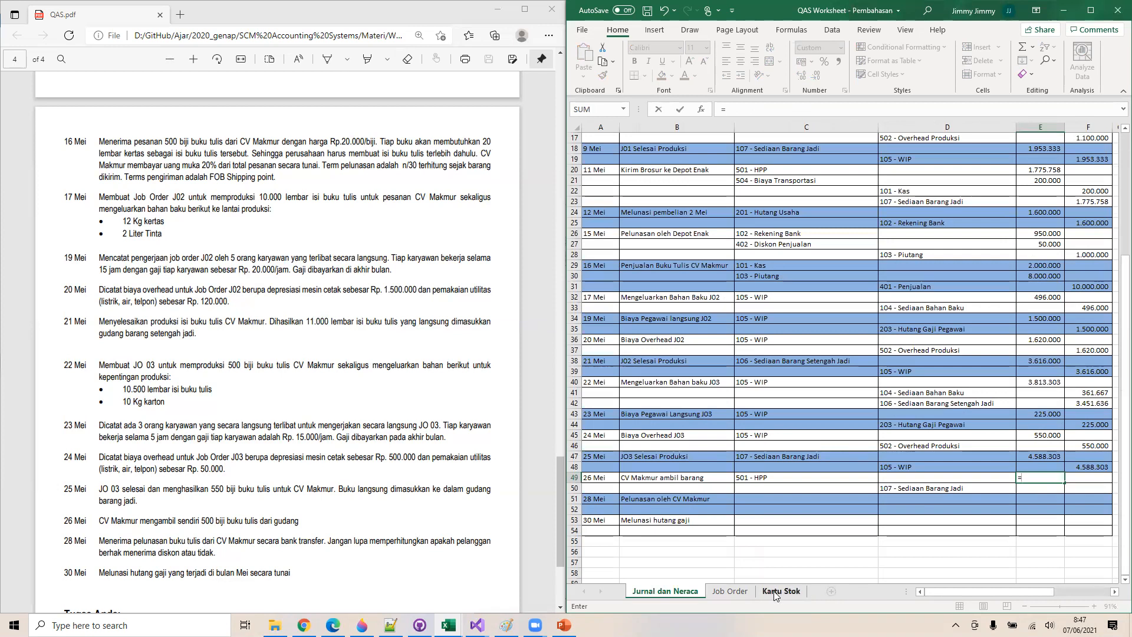
left_click(778, 592)
left_click(909, 455)
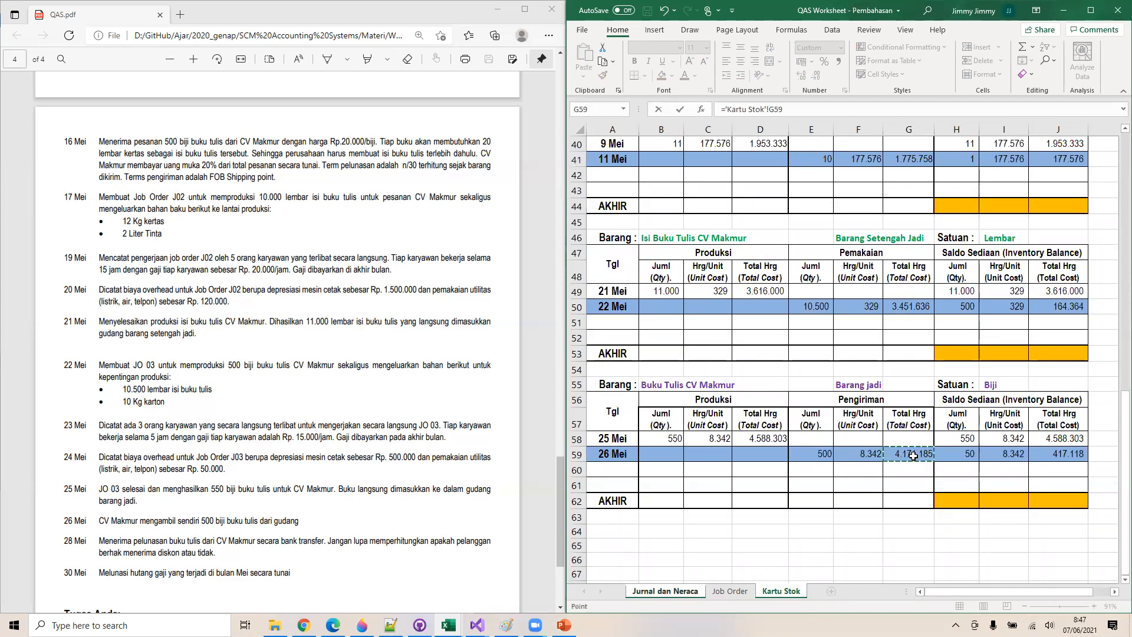
key("Return")
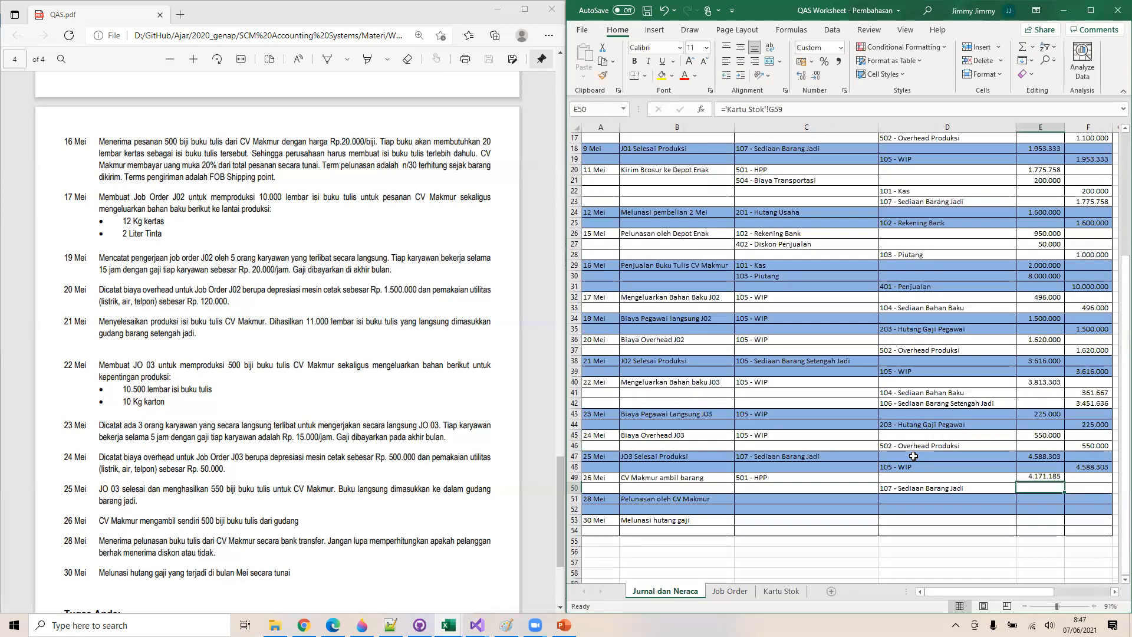
Set the 26 Mei credit amount for 107 - Sediaan Barang Jadi in F50 equal to the debit in E49
left_click(1081, 487)
type("=")
key("Left")
key("Up")
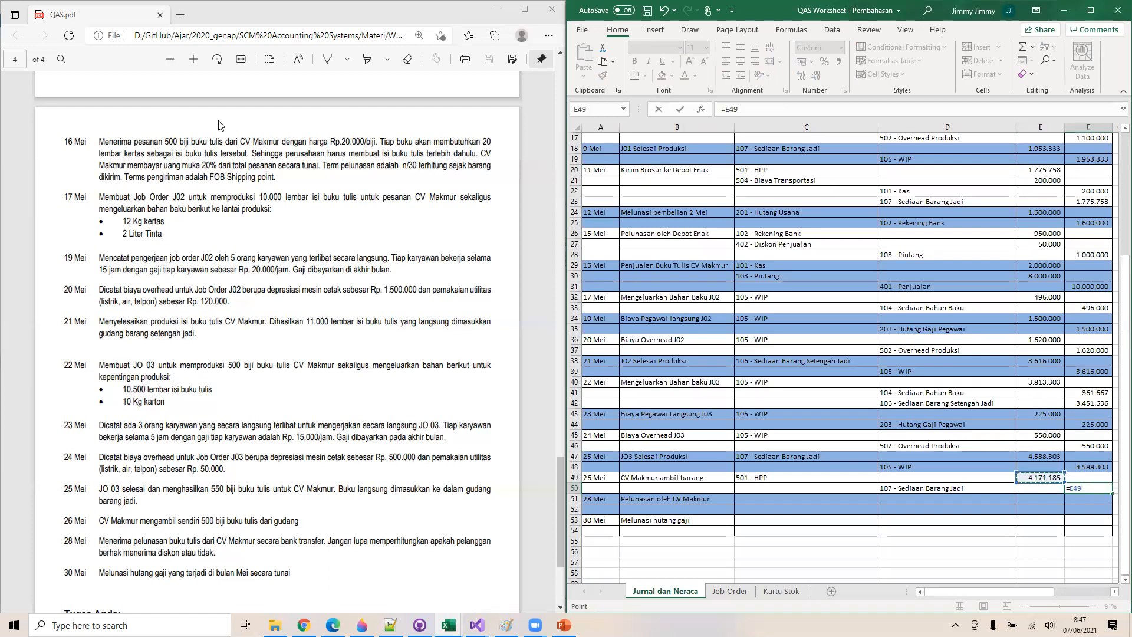
key("Return")
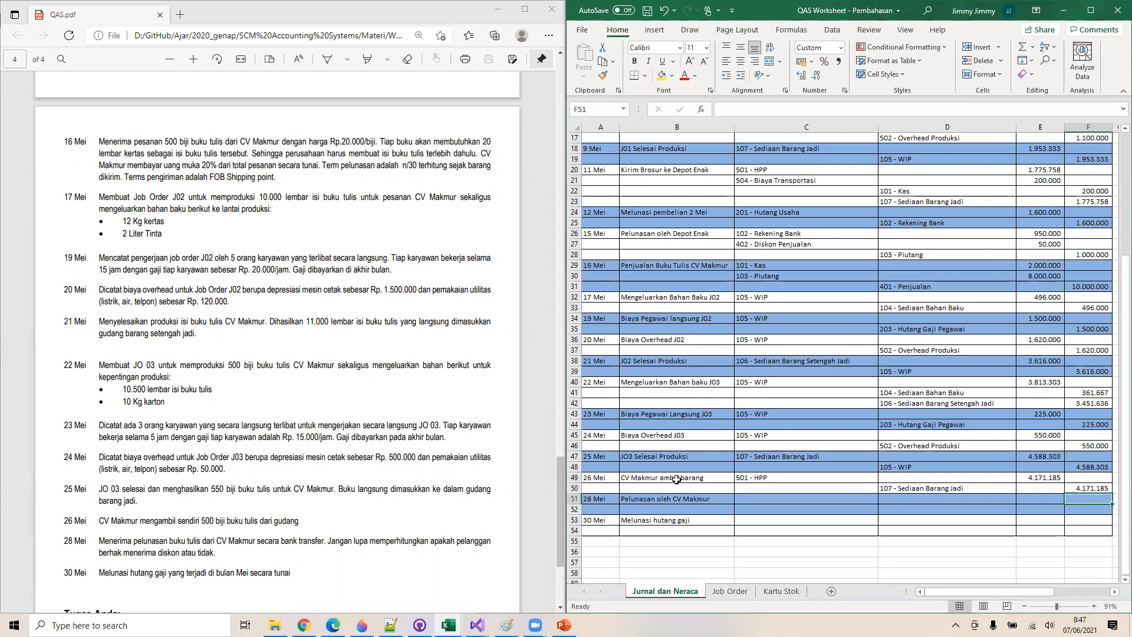
For the 28 Mei CV Makmur settlement, choose 102 - Rekening Bank as debit account in C51 and 103 - Piutang as credit account in D52
left_click(863, 501)
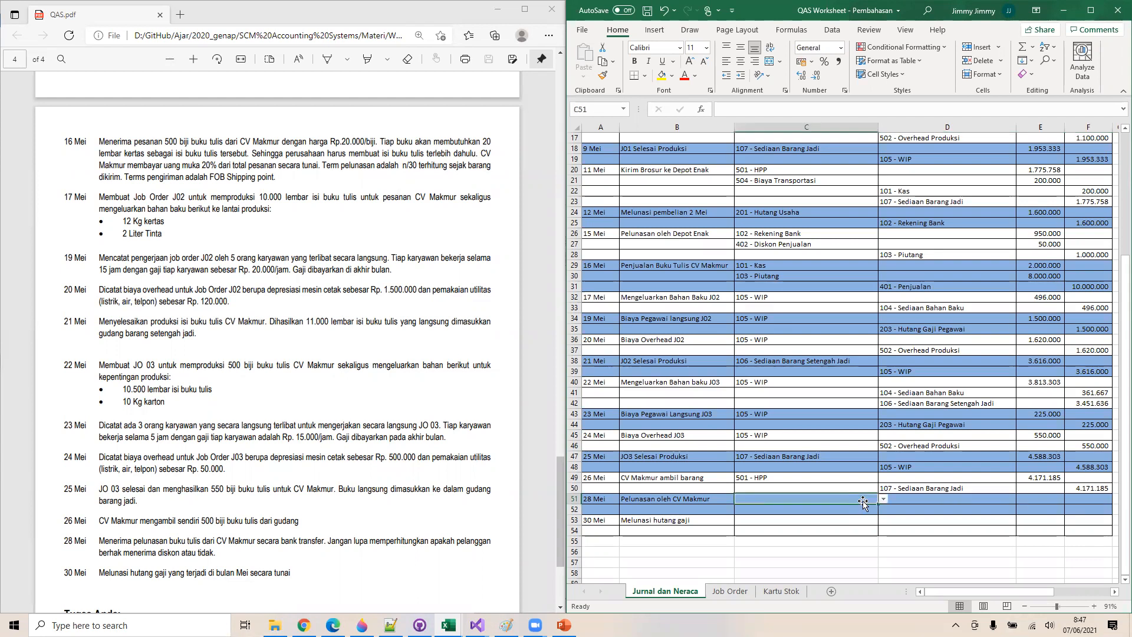
left_click(885, 499)
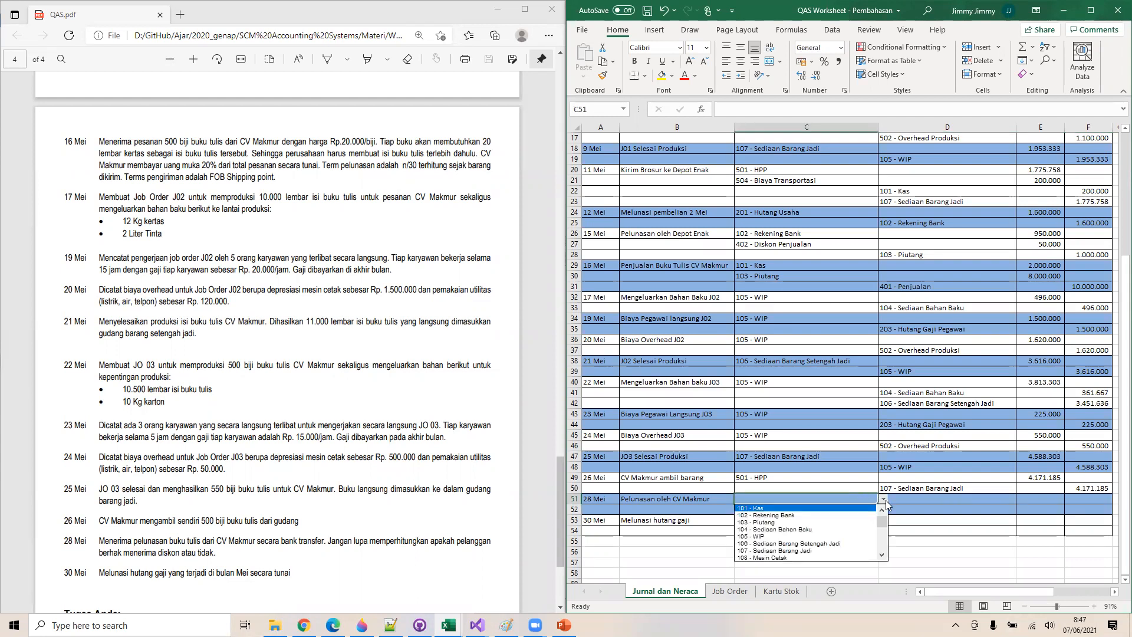
left_click(834, 515)
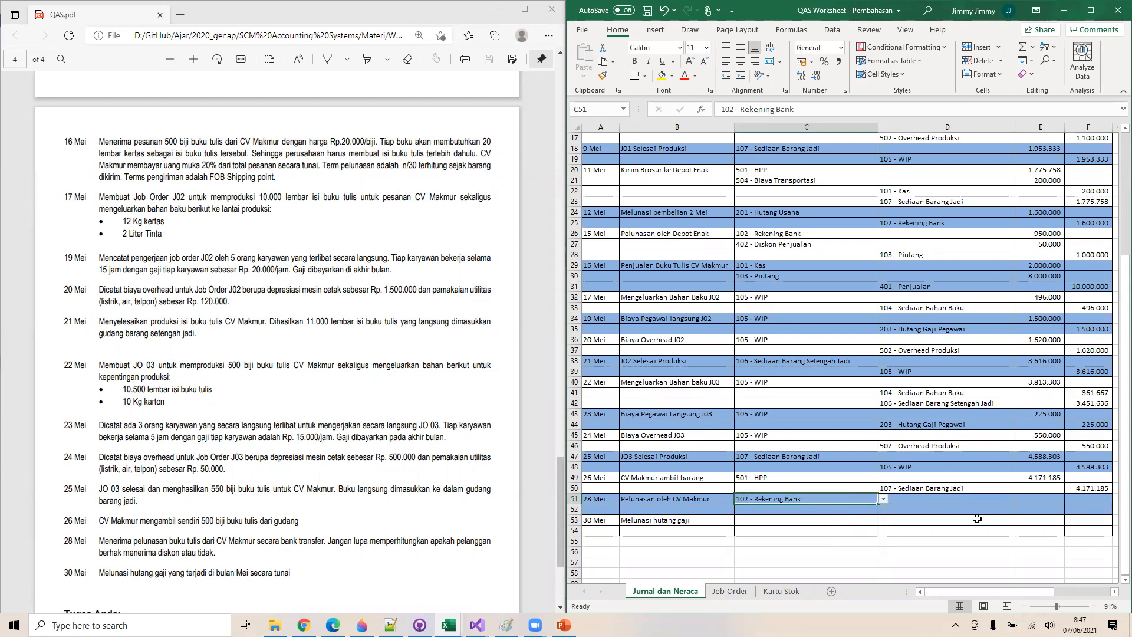
left_click(1003, 508)
left_click(1021, 509)
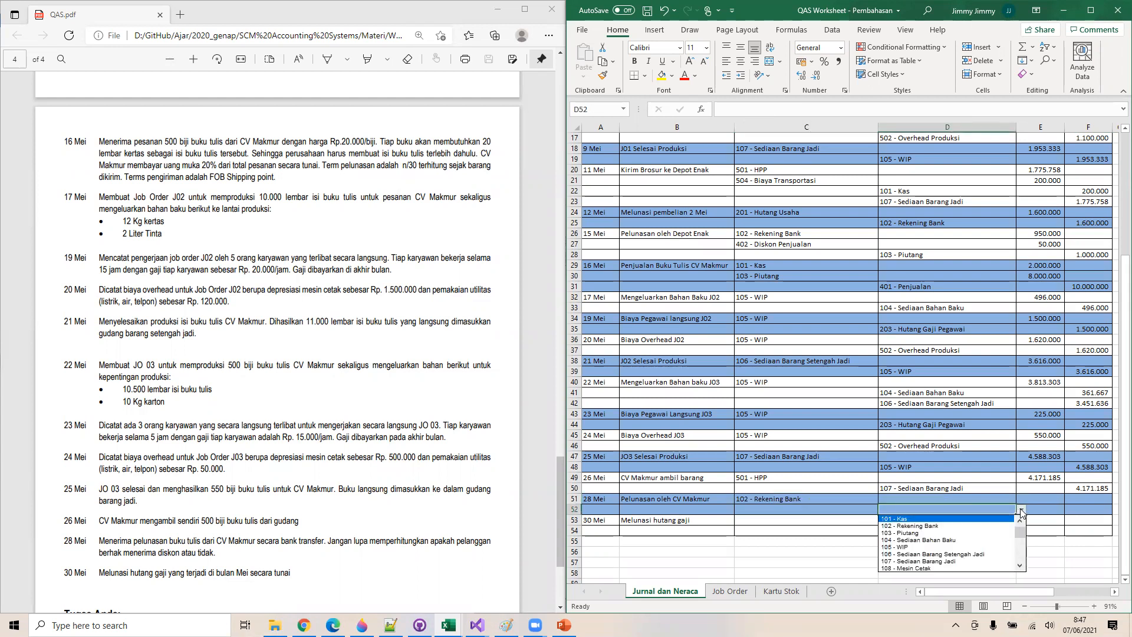
left_click(984, 535)
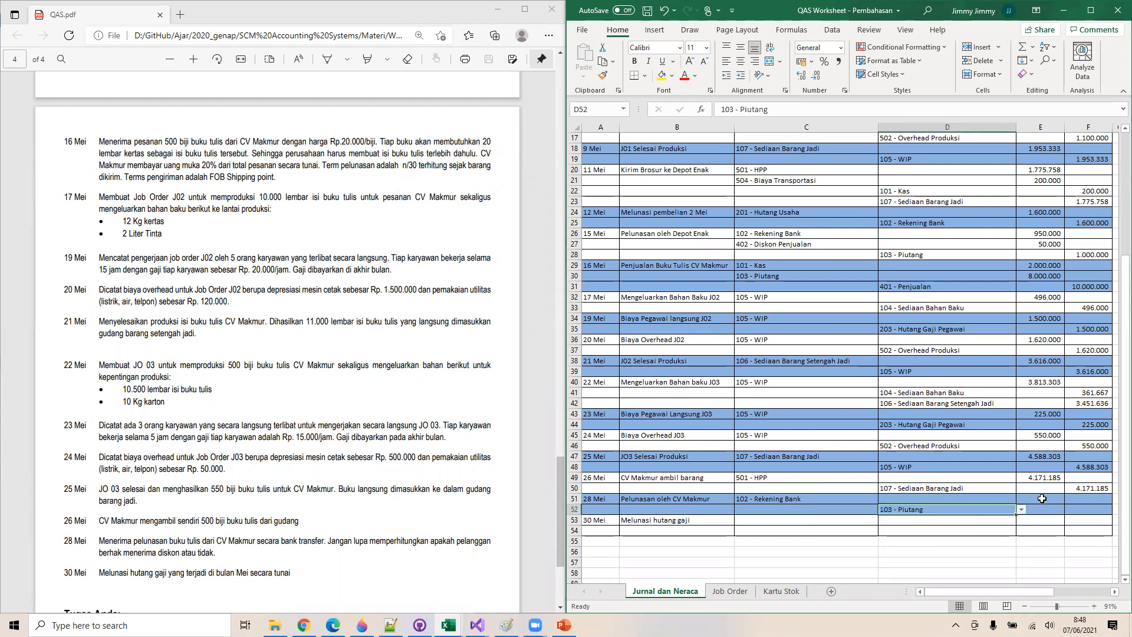
Link the 28 Mei debit amount in E51 to the 16 Mei Piutang amount in E30, and set the credit in F52 equal to E51
left_click(1042, 498)
type("=")
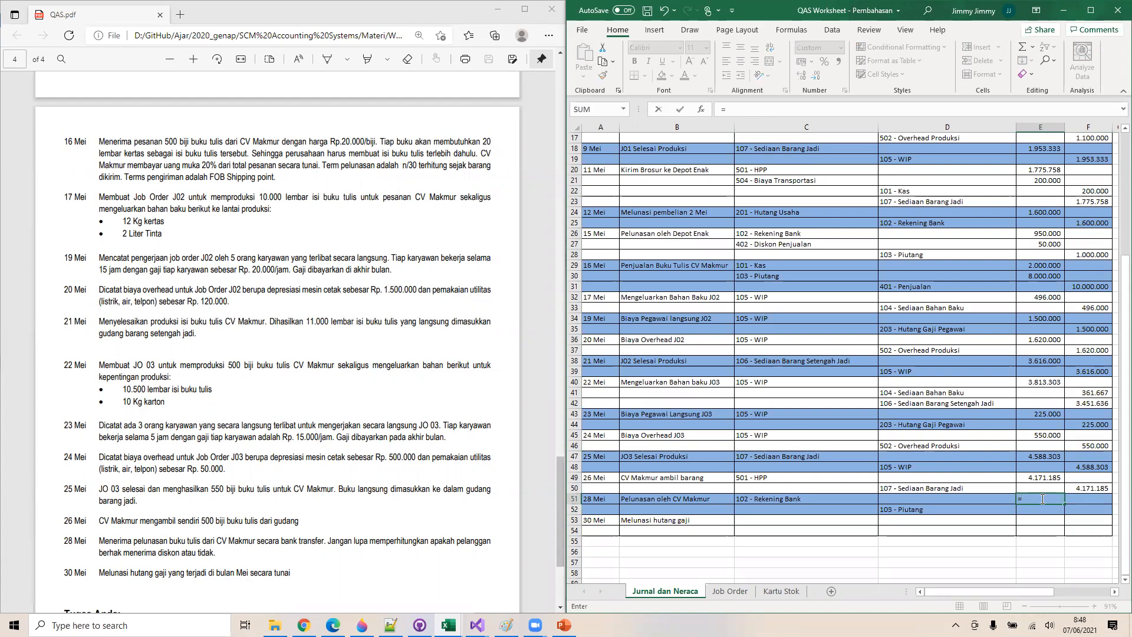
left_click(1043, 275)
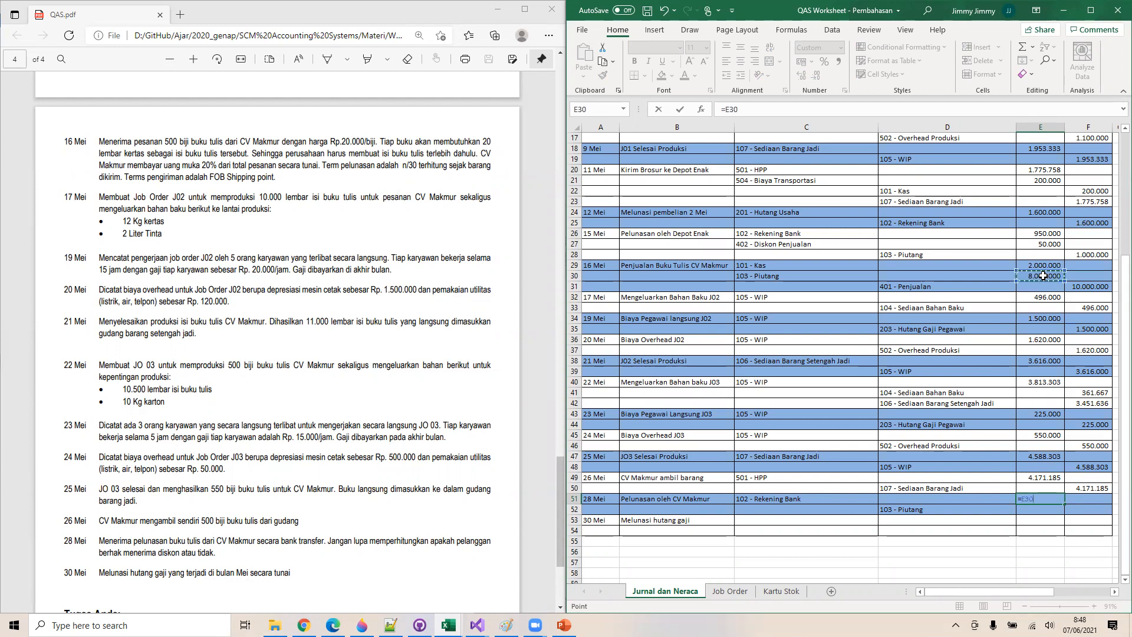
key("Return")
key("Right")
type("=")
key("Left")
key("Up")
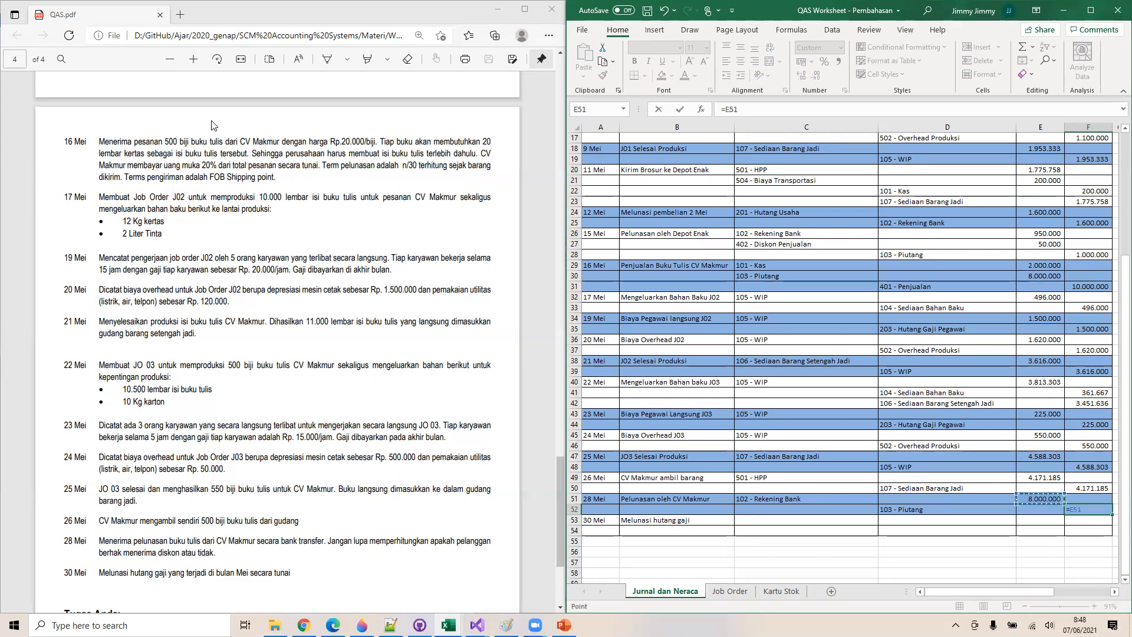
key("Return")
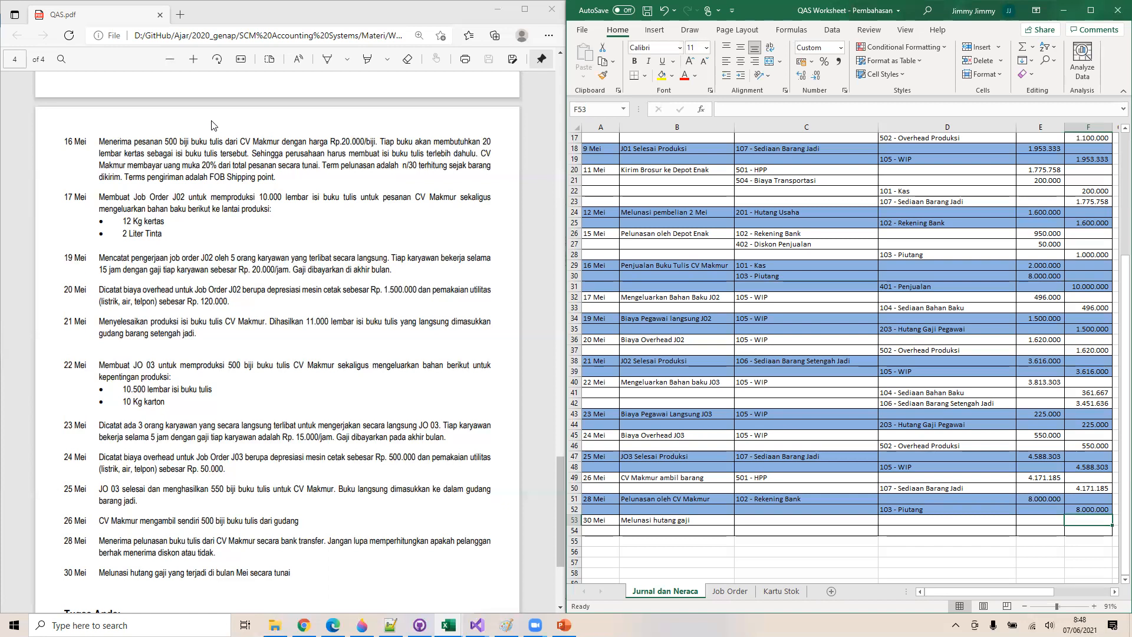
For the 30 Mei salary debt payment, choose 203 - Hutang Gaji Pegawai as debit account in C53 and 101 - Kas as credit account in D54
key("Left")
key("Left")
key("Left")
key("Left")
key("Right")
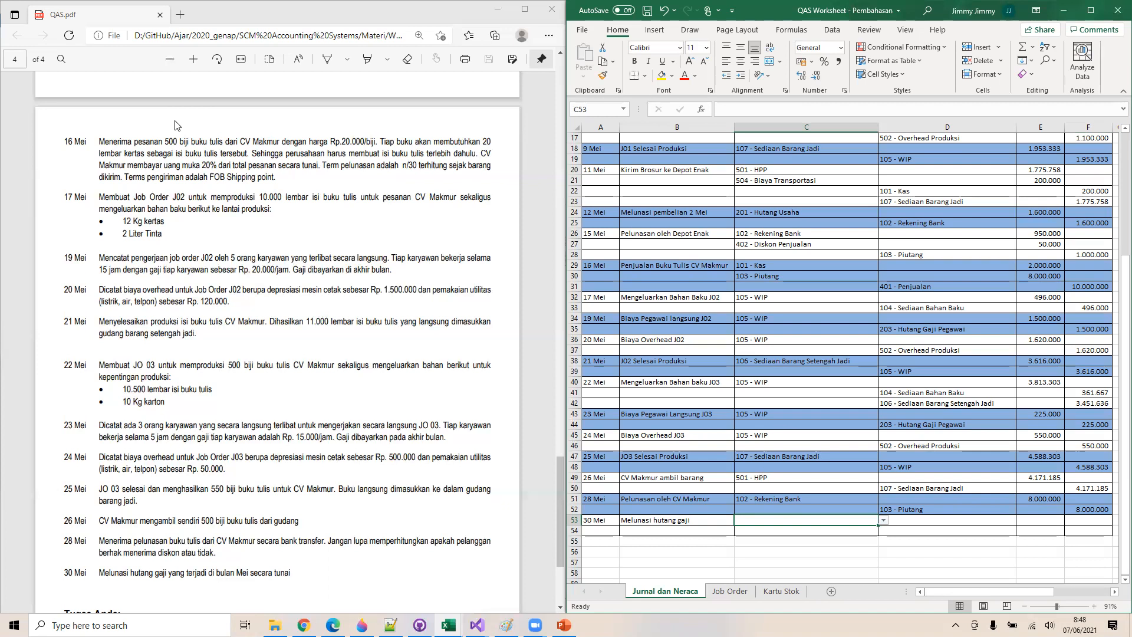
left_click(883, 519)
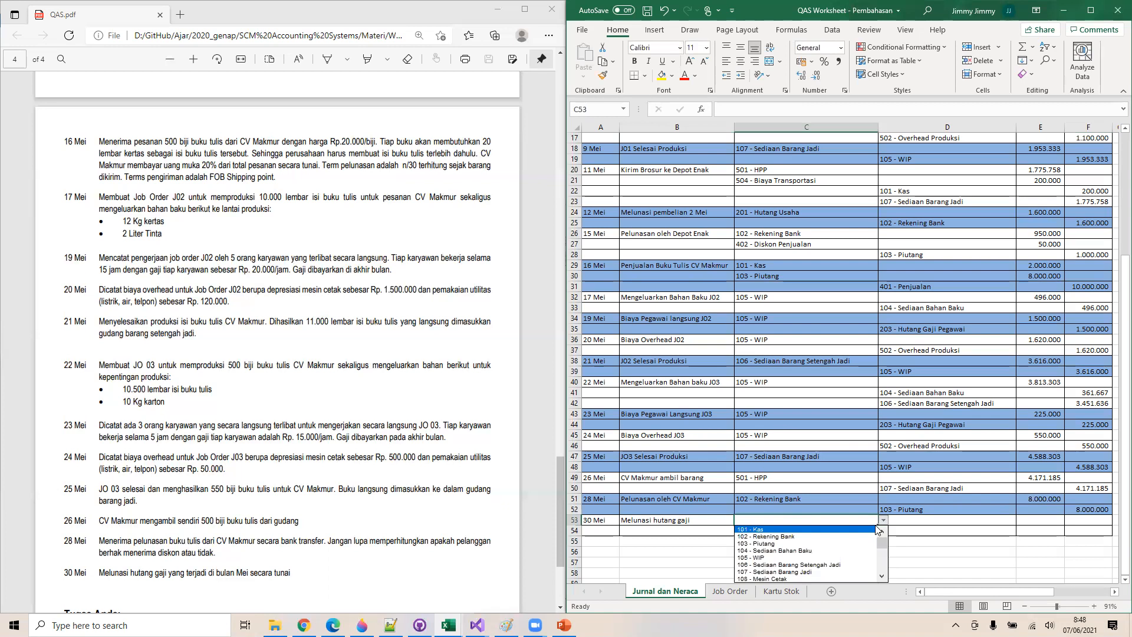
left_click(882, 578)
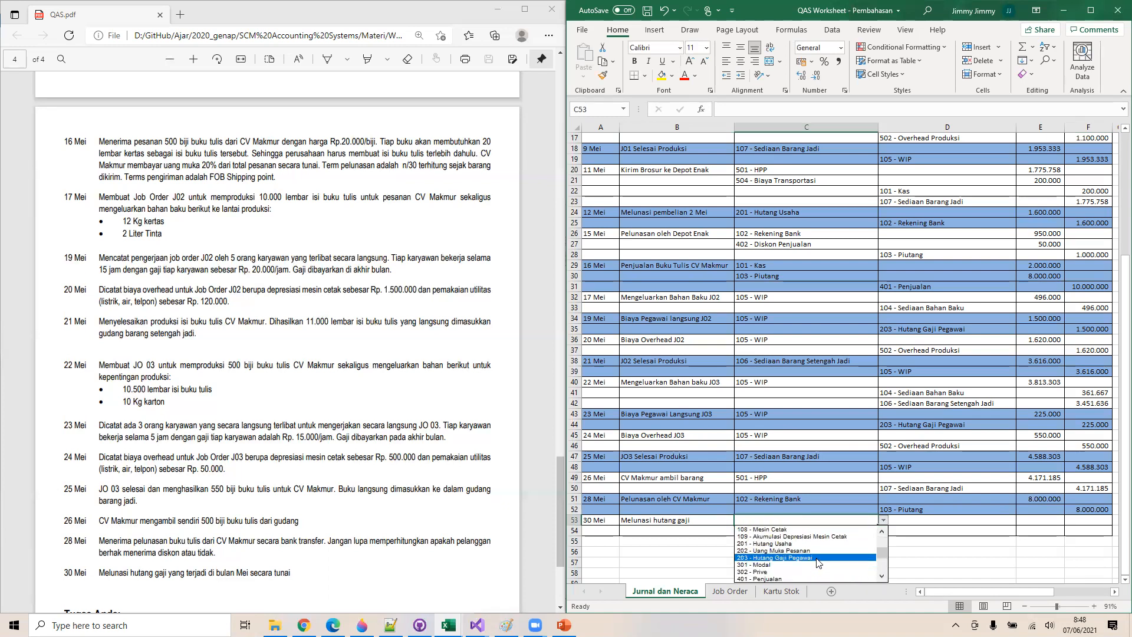
left_click(817, 557)
right_click(920, 532)
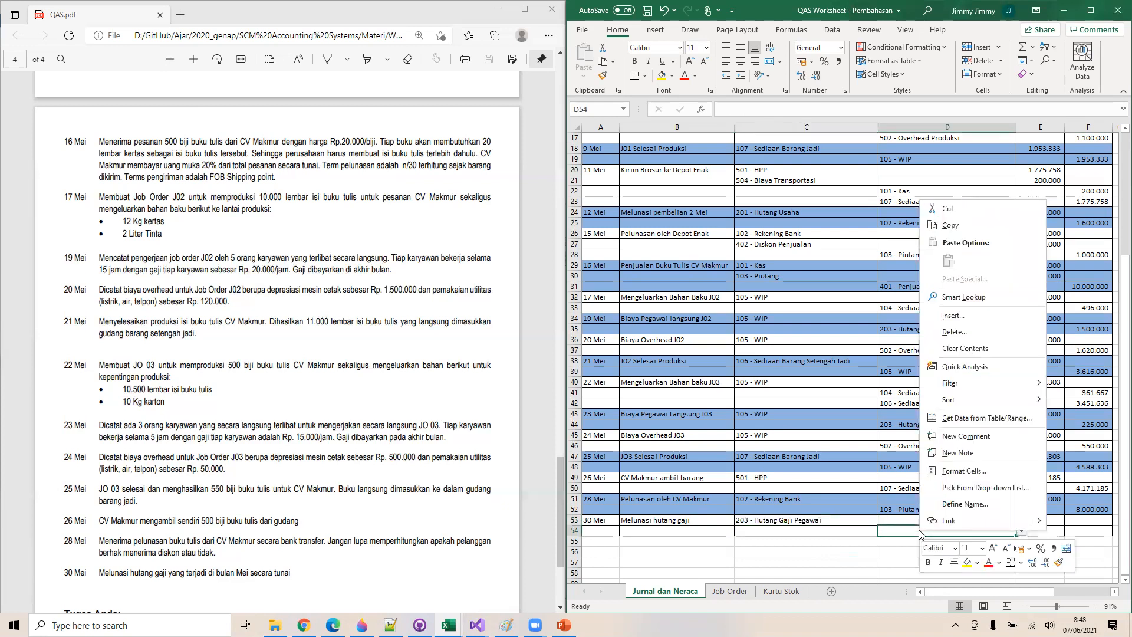
left_click(893, 532)
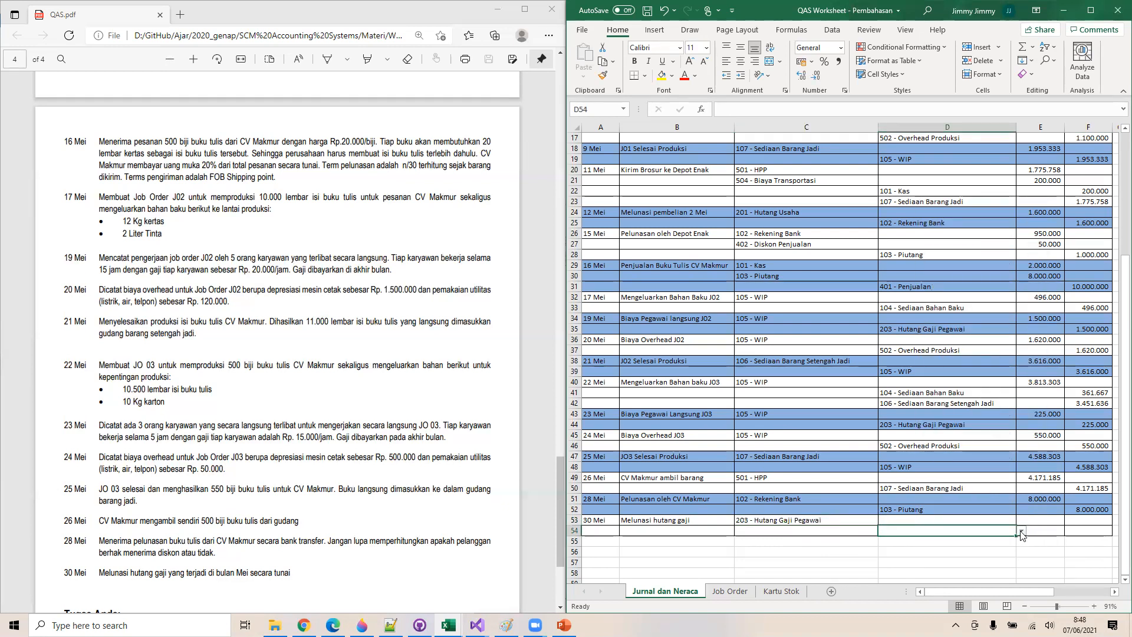
left_click(1021, 532)
left_click(976, 539)
Calculate the 30 Mei debit amount in E53 as the sum of the three Hutang Gaji Pegawai credits, F44+F35+F15
left_click(1033, 520)
type("=")
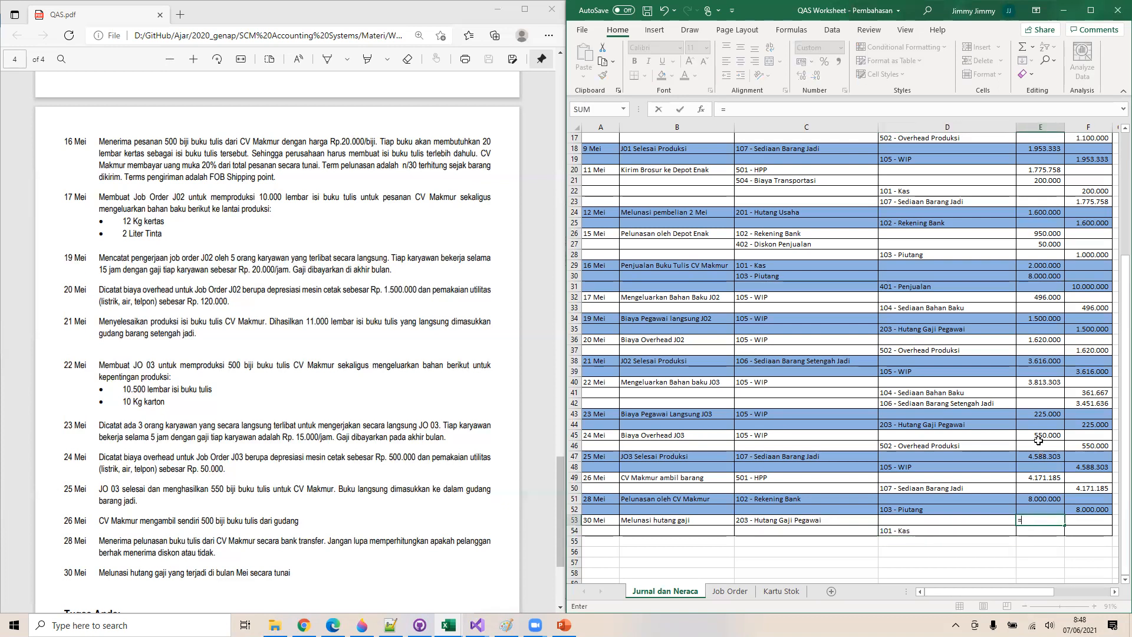
left_click(1100, 423)
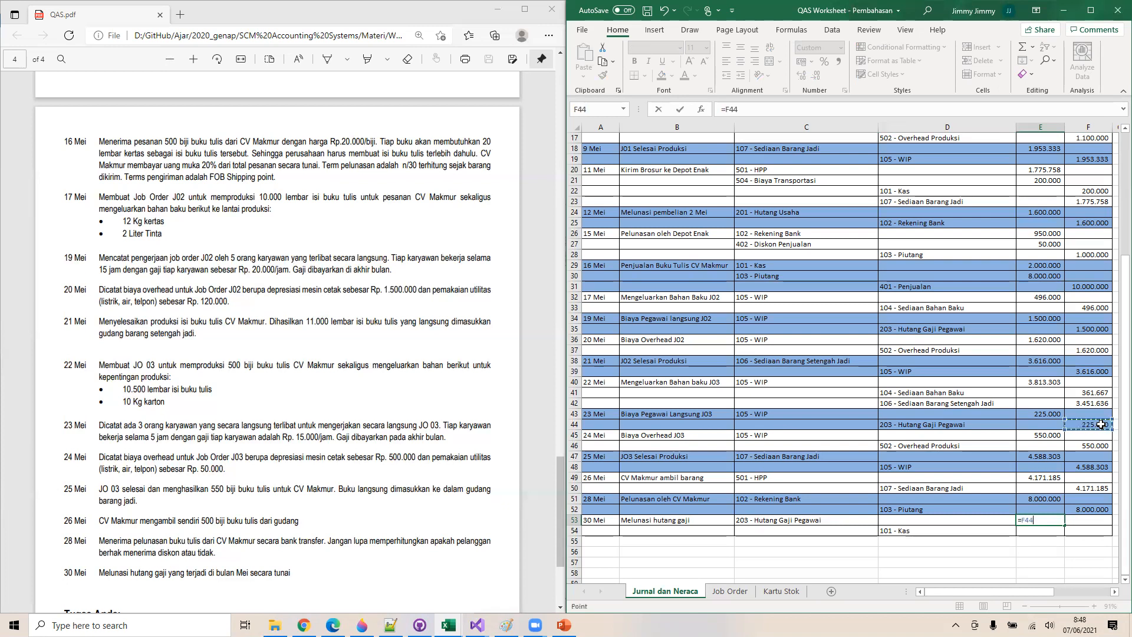
type("+")
left_click(1088, 328)
type("+")
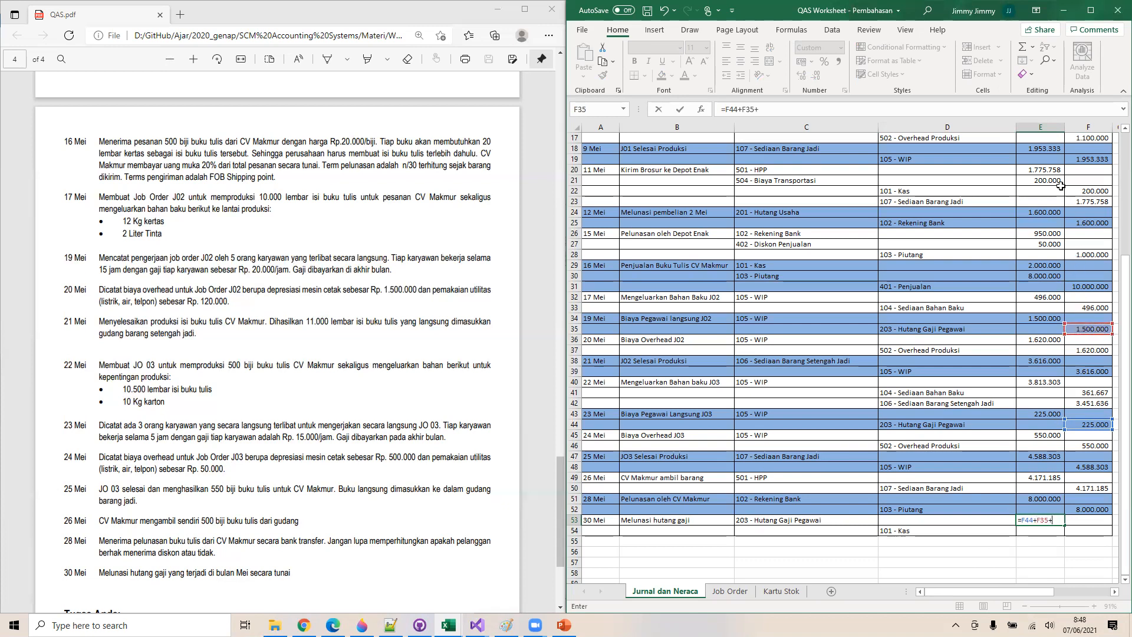
scroll(1064, 193, "up", 2)
left_click(1084, 159)
key("Return")
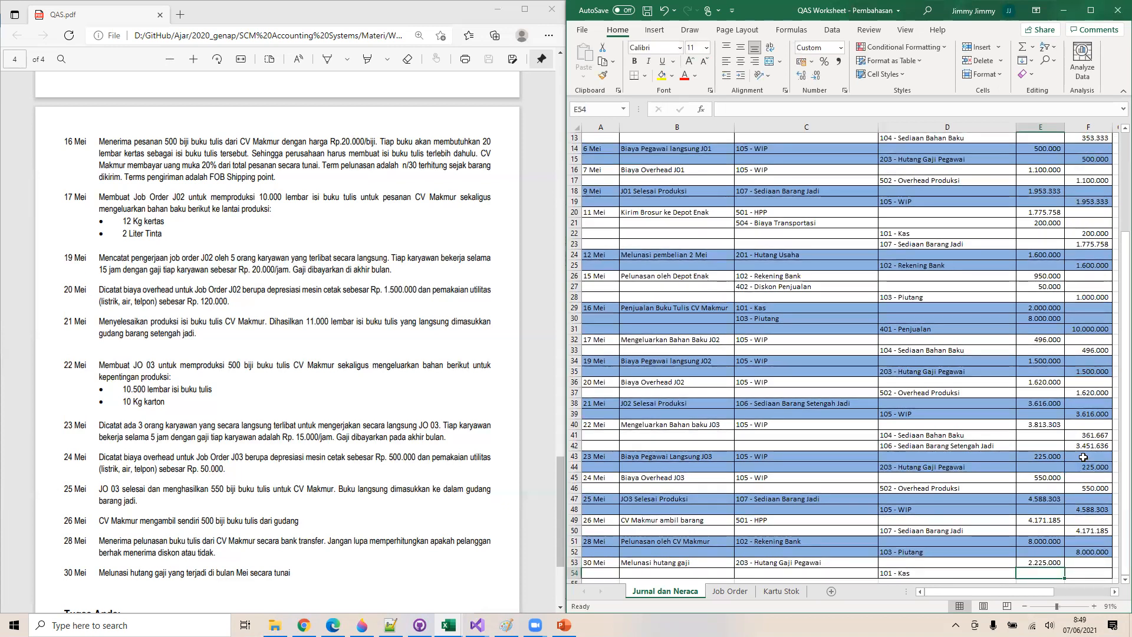
Set the 30 Mei credit amount for 101 - Kas in F54 equal to the debit in E53
right_click(1084, 575)
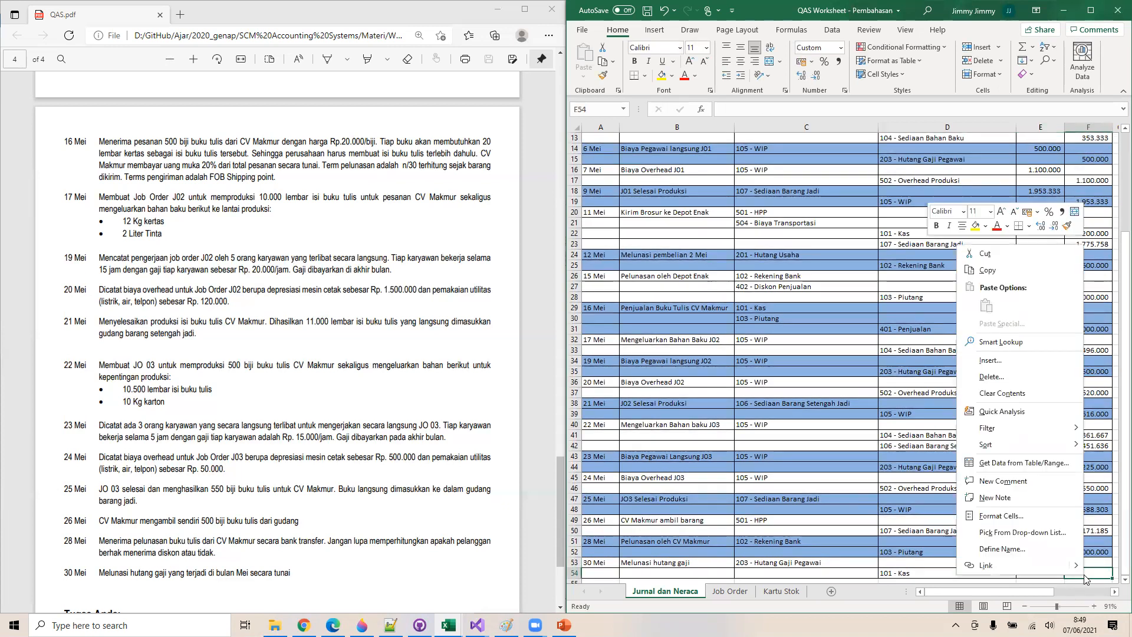
left_click(1083, 574)
type("=")
left_click(1043, 562)
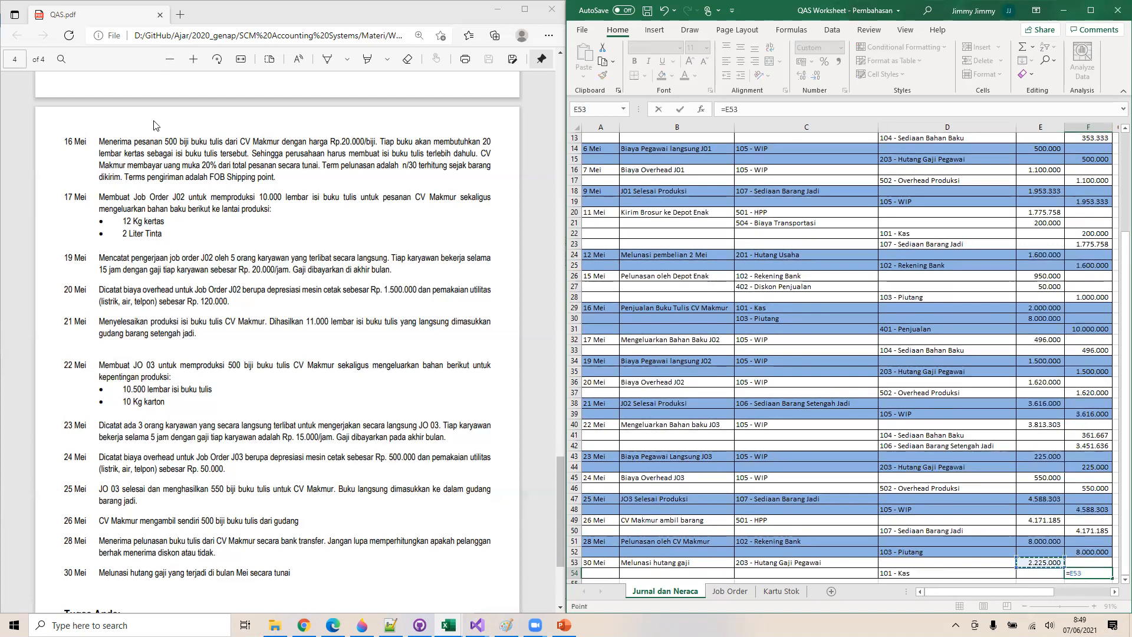
key("Return")
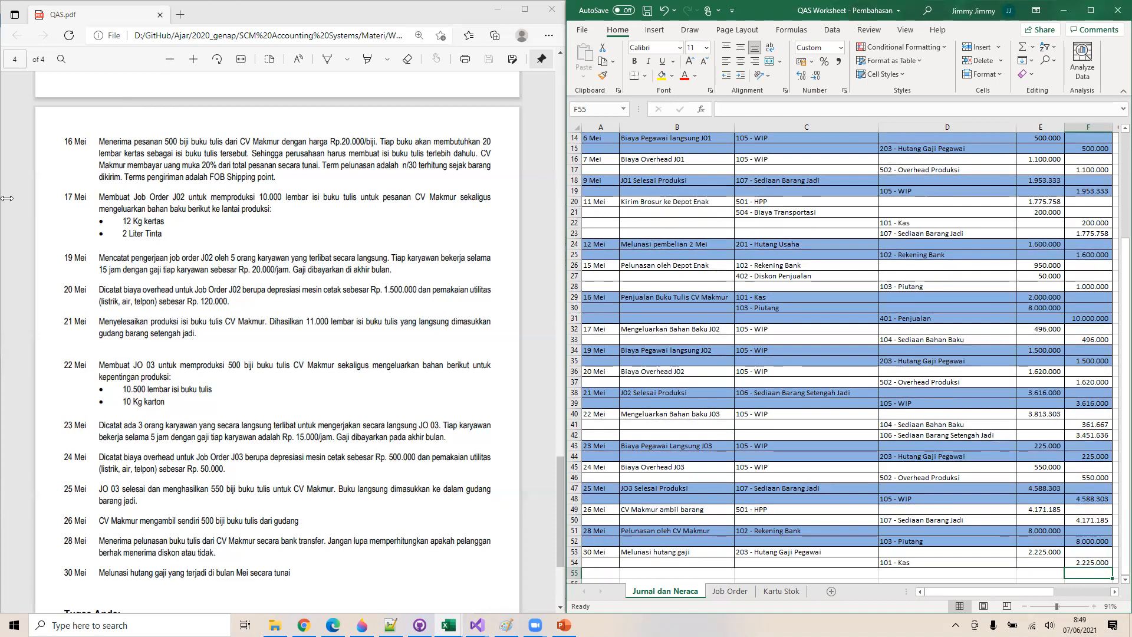
On the Kartu Stok sheet, link the Kertas closing quantity in AKHIR cell H13 to the 17 Mei balance quantity in H10
scroll(278, 325, "down", 3)
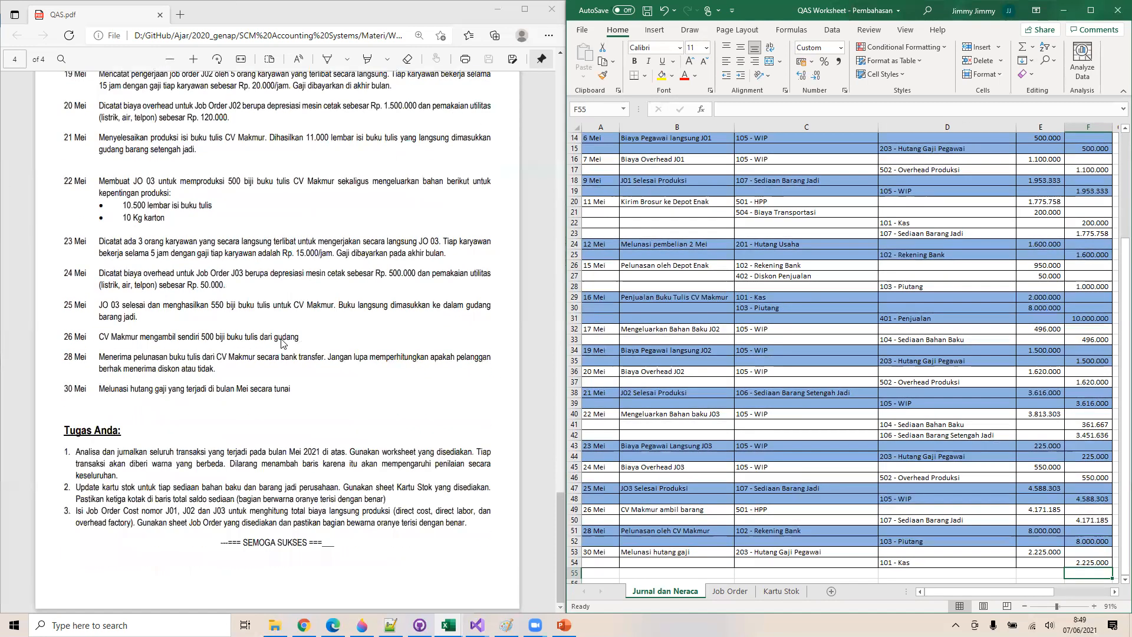
left_click(734, 591)
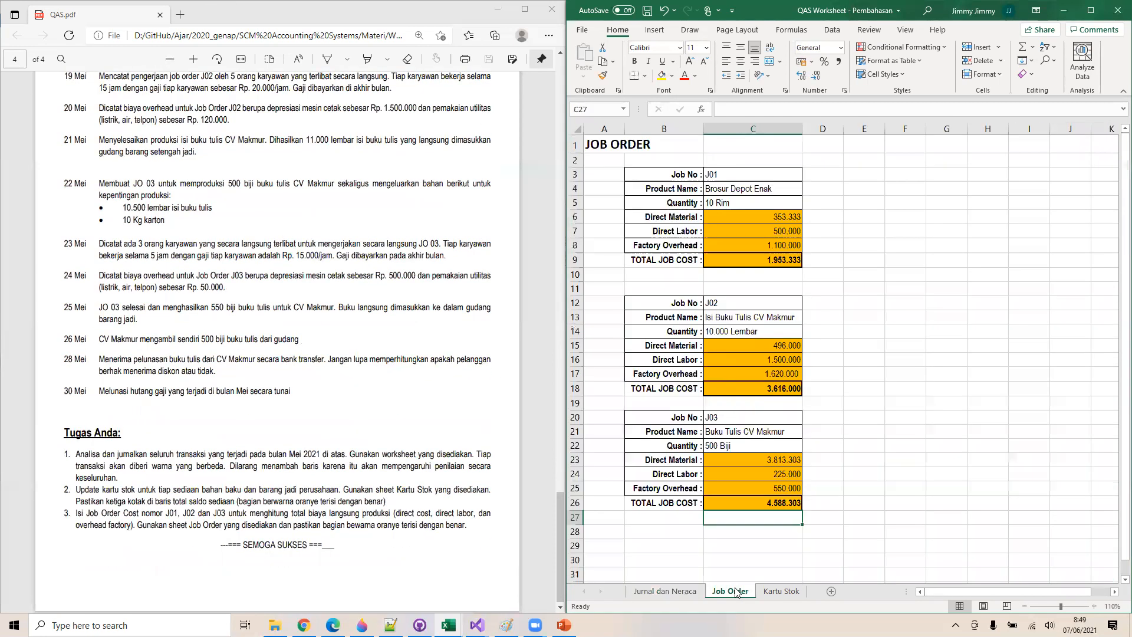
left_click(780, 591)
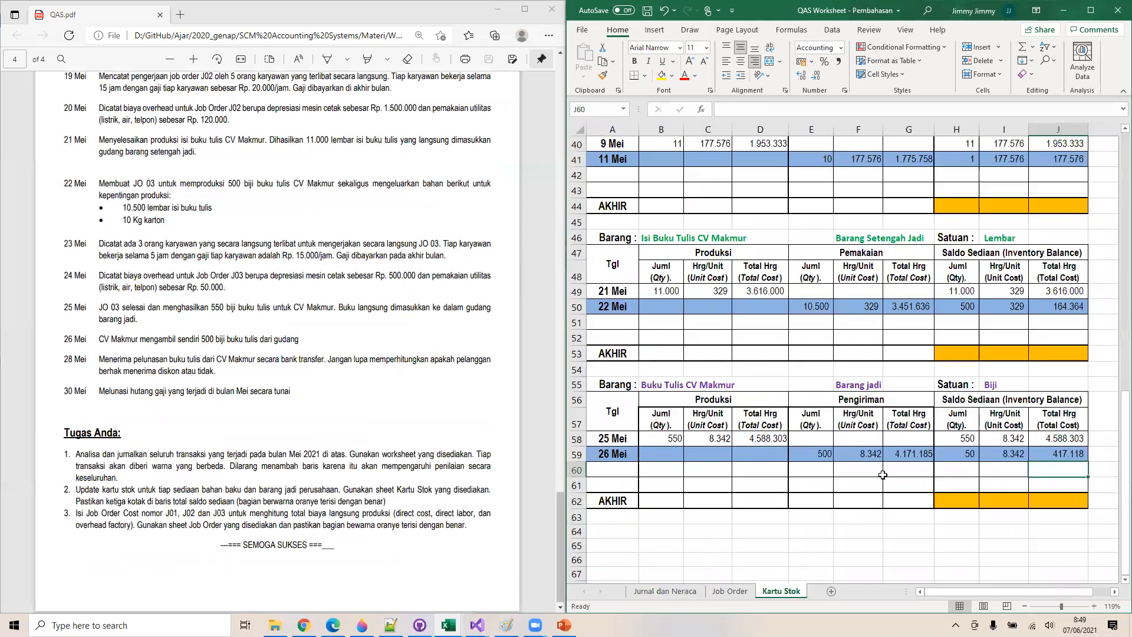
left_click(856, 471)
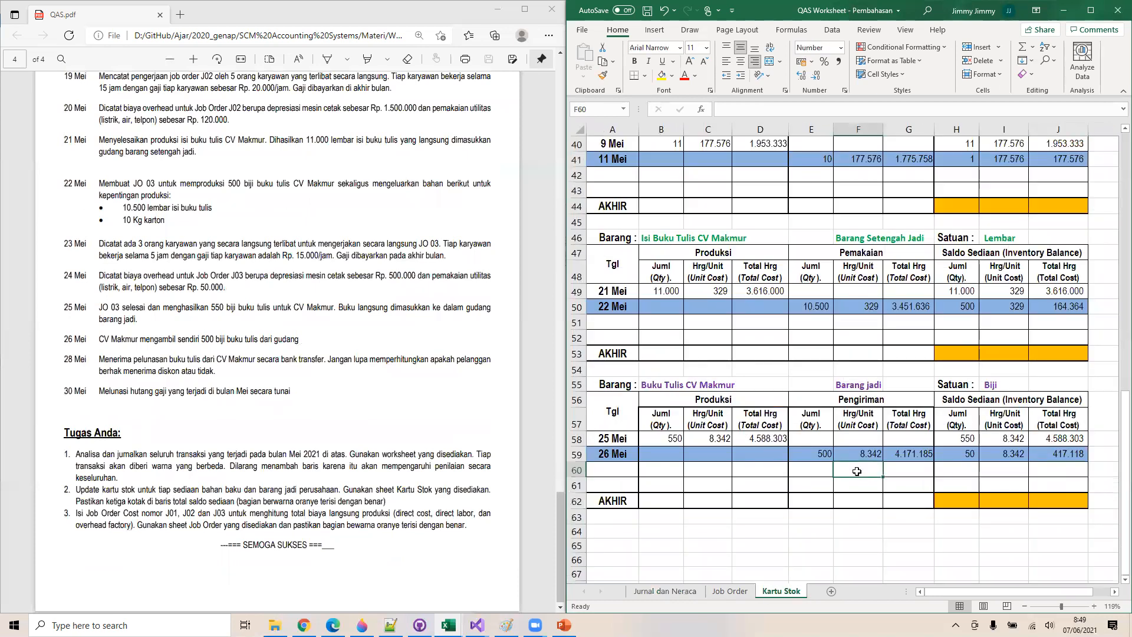
scroll(975, 348, "up", 4)
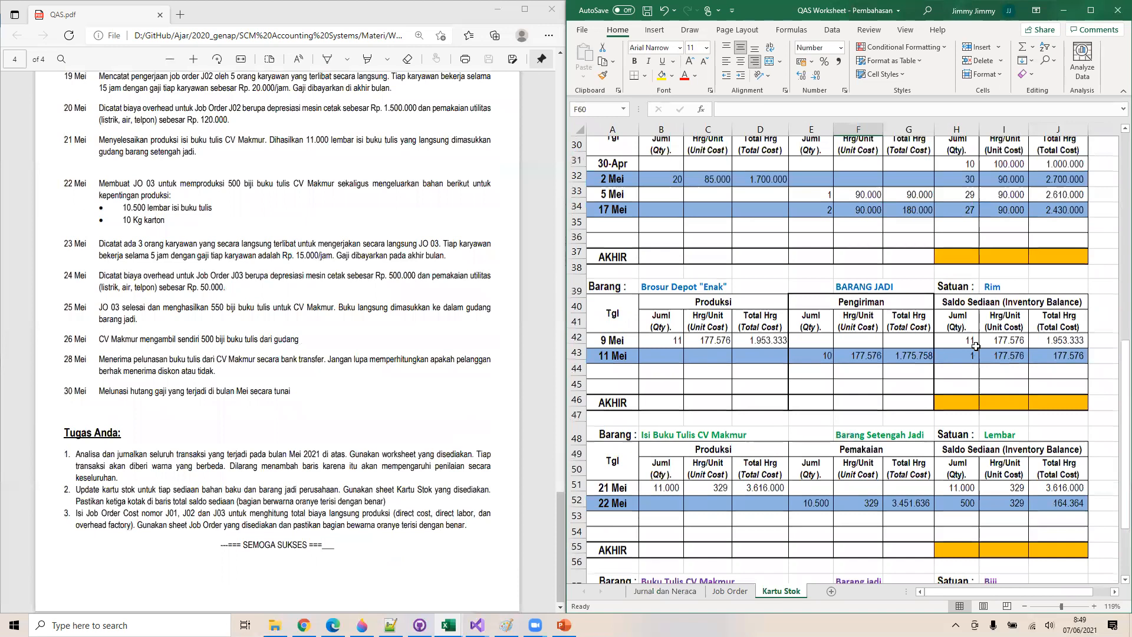
scroll(975, 346, "up", 10)
left_click(970, 342)
type("=")
key("Up")
key("Up")
key("Up")
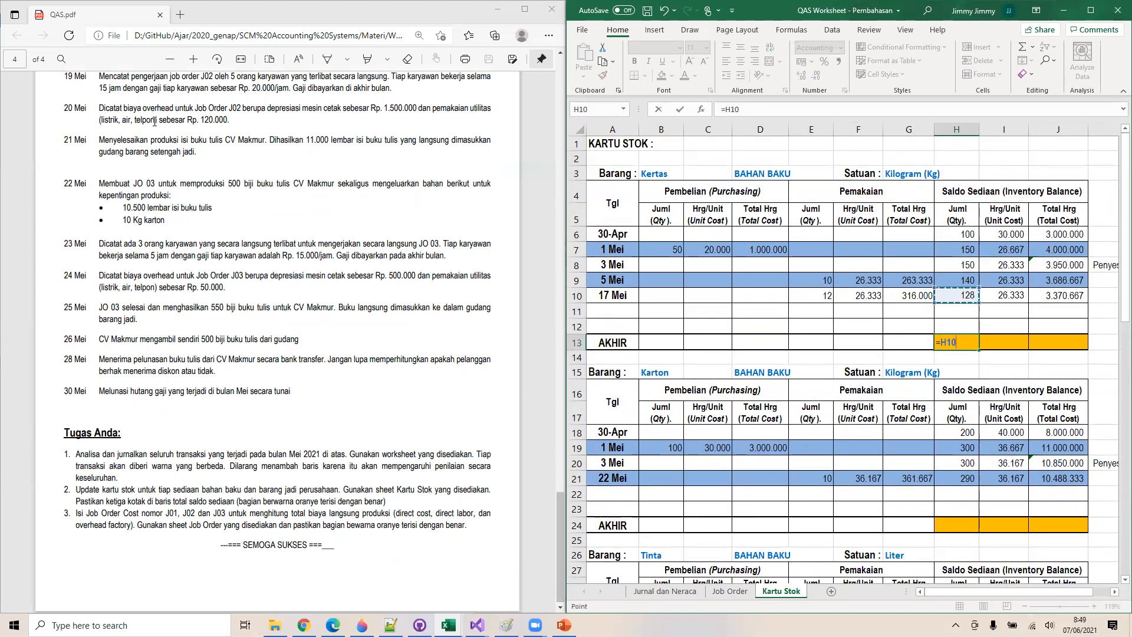
key("ctrl+Return")
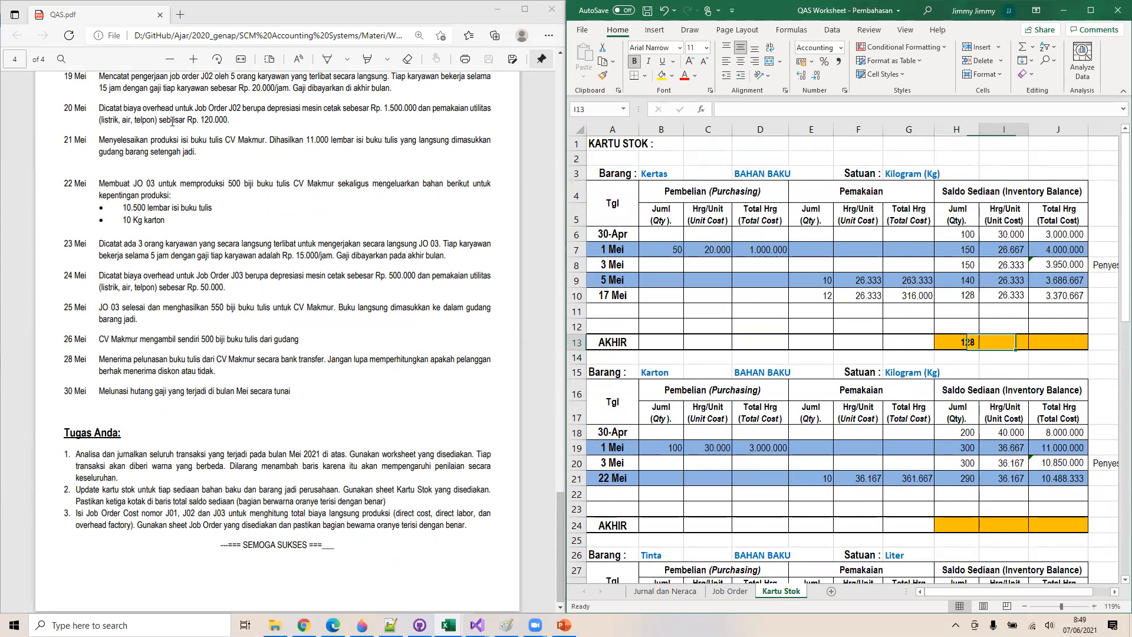
Copy the Kertas closing quantity formula from H13 into the AKHIR Unit Cost and Total Cost cells I13:J13
key("ctrl+c")
scroll(155, 122, "up", 3)
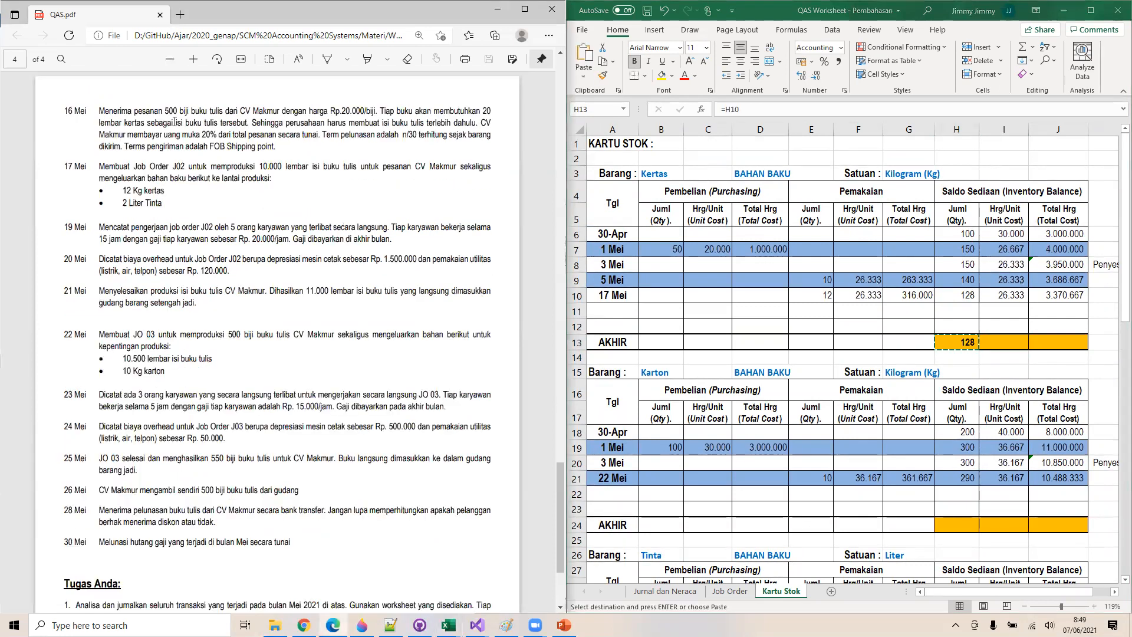
left_click_drag(999, 348, 1058, 344)
key("ctrl+v")
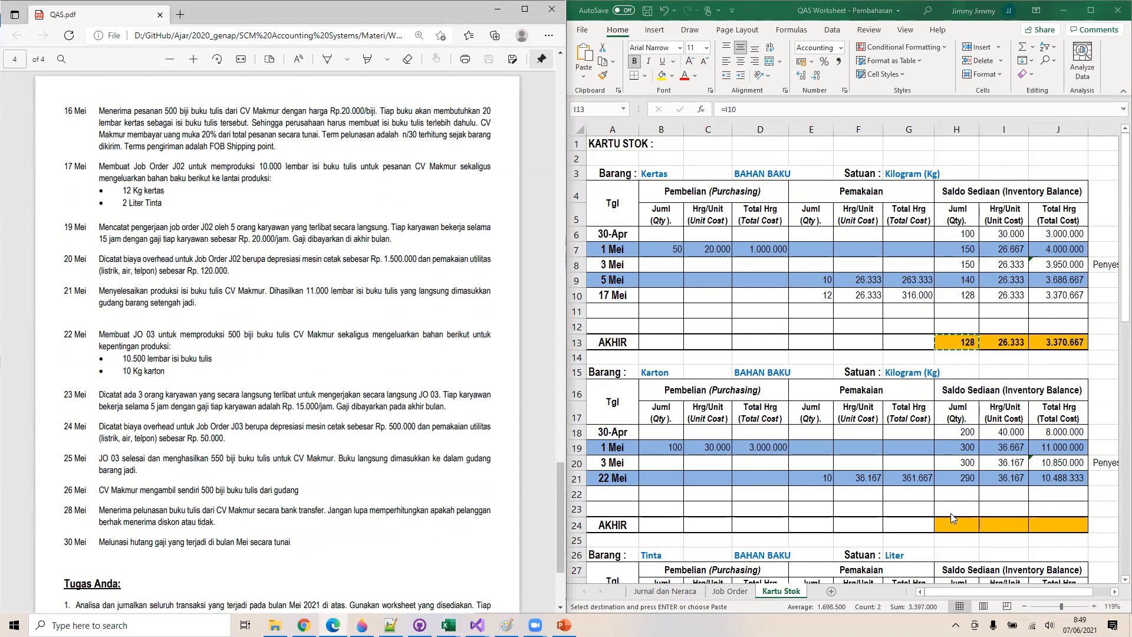
Fill the Karton AKHIR row H24:J24 by pasting the Kertas closing formula into H24 and copying it to I24:J24
left_click(956, 531)
key("Return")
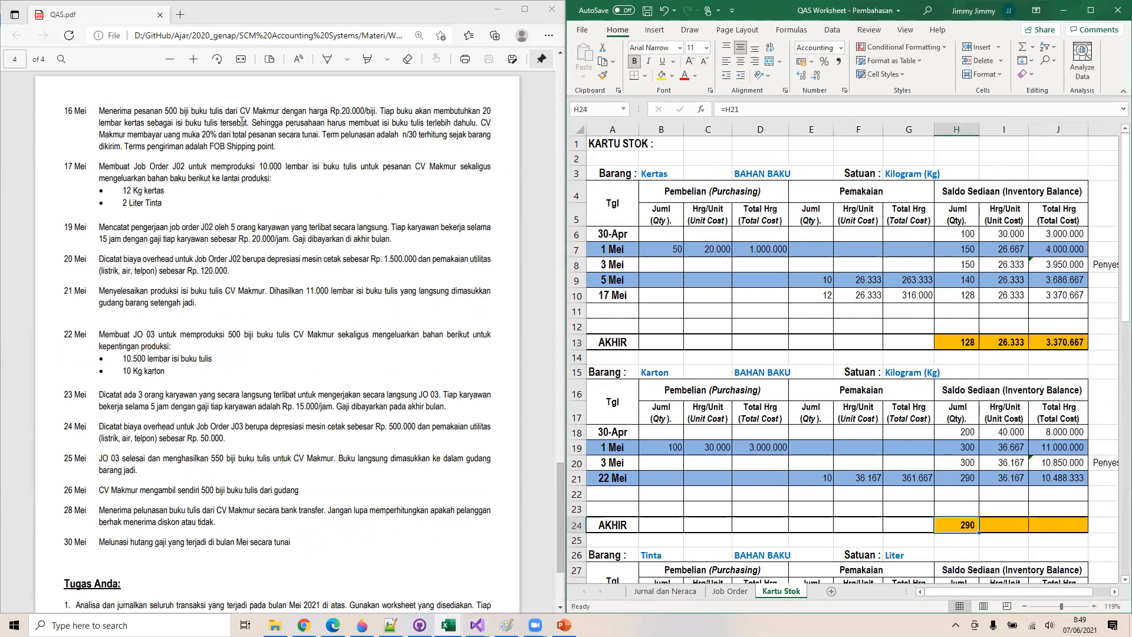
key("ctrl+c")
key("Right")
key("shift+Right")
key("ctrl+v")
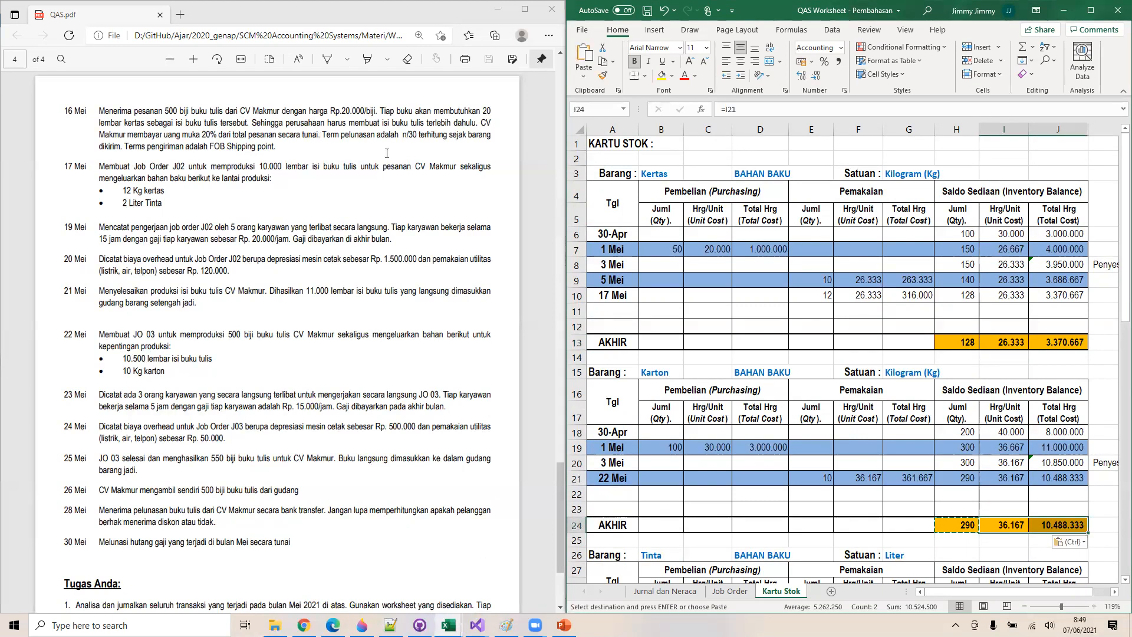
Fill the Tinta AKHIR row H35:J35 by pasting the Karton closing quantity formula from H24 into H35 and copying it to I35:J35
scroll(964, 535, "down", 3)
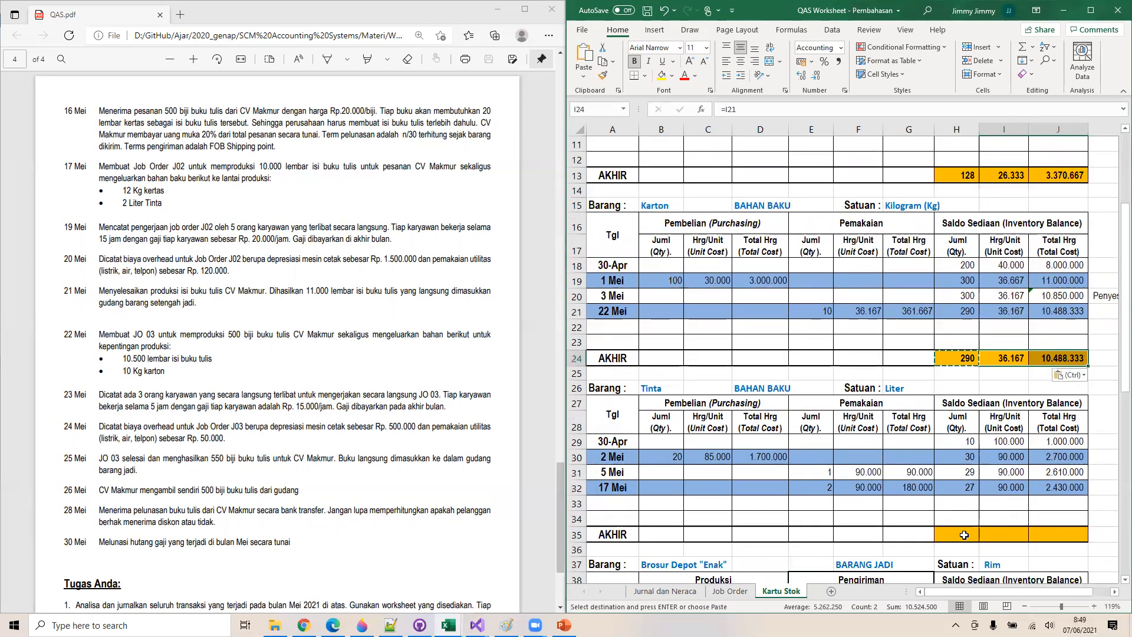
right_click(964, 535)
key("Escape")
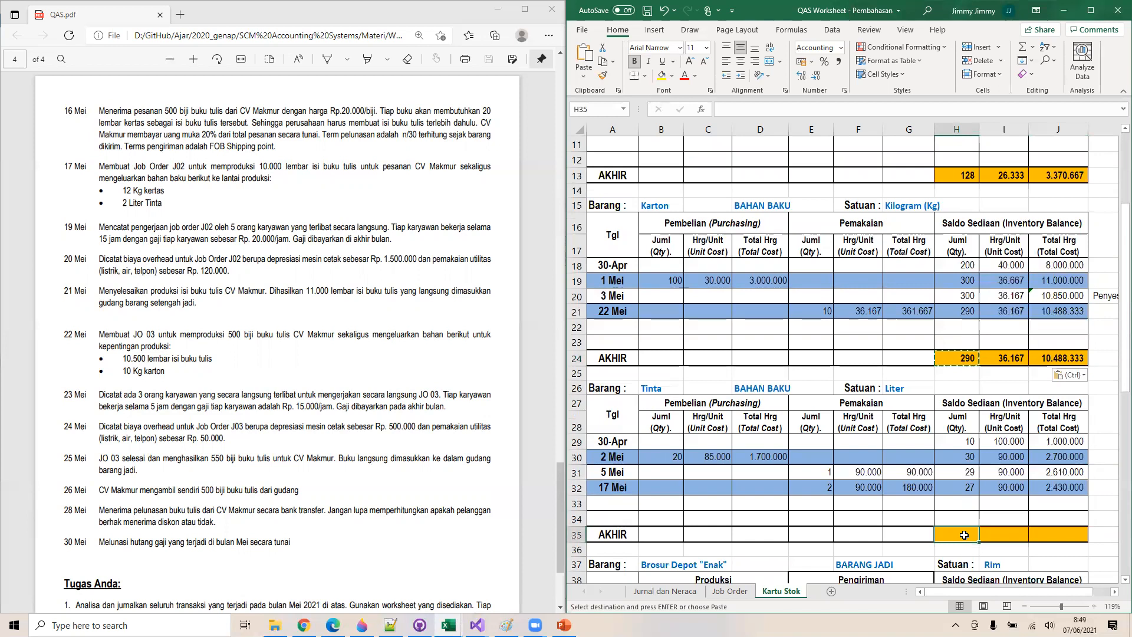
key("Return")
key("Up")
key("ctrl+c")
key("Right")
key("shift+Right")
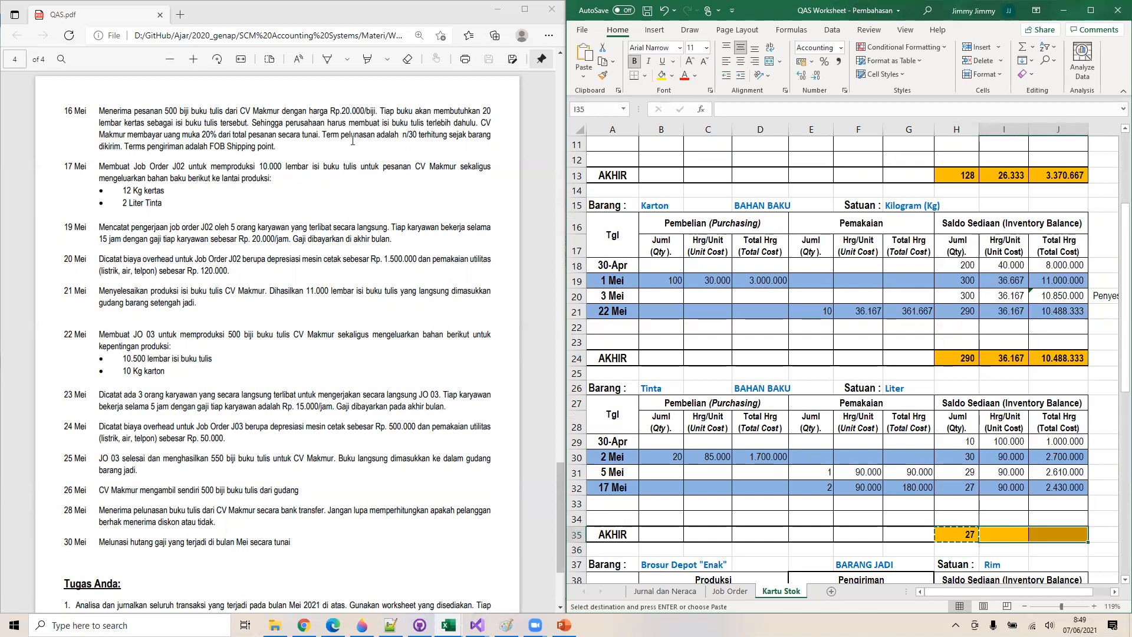
key("ctrl+v")
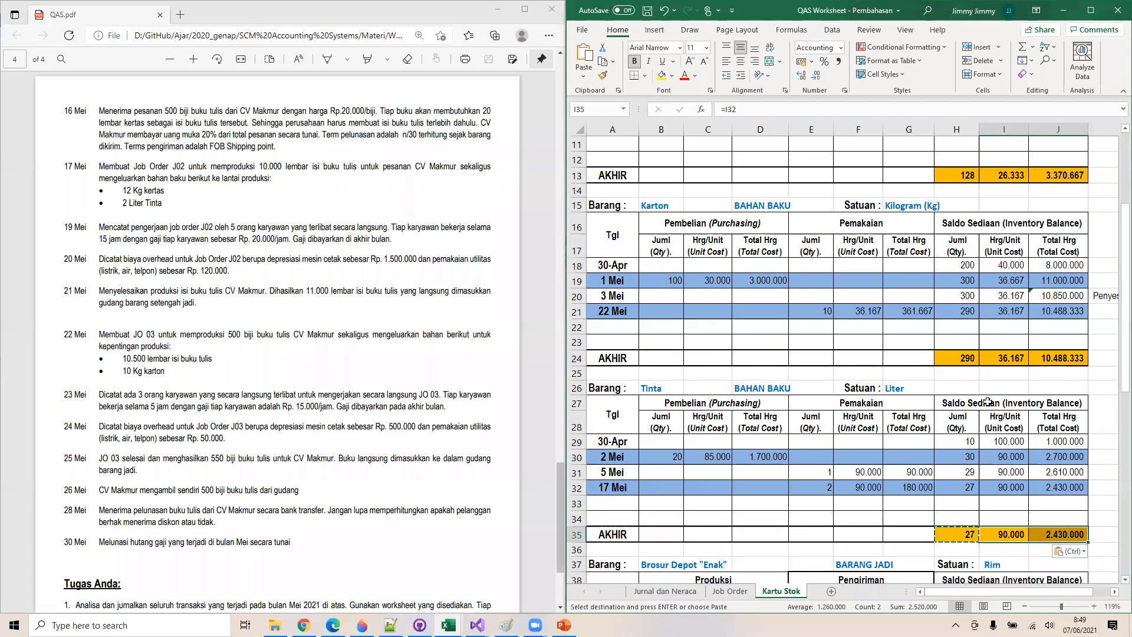
Link the Brosur Depot "Enak" AKHIR quantity H44 to the 11 Mei balance in H41 and copy the formula to I44:J44
scroll(987, 402, "down", 2)
scroll(960, 439, "down", 3)
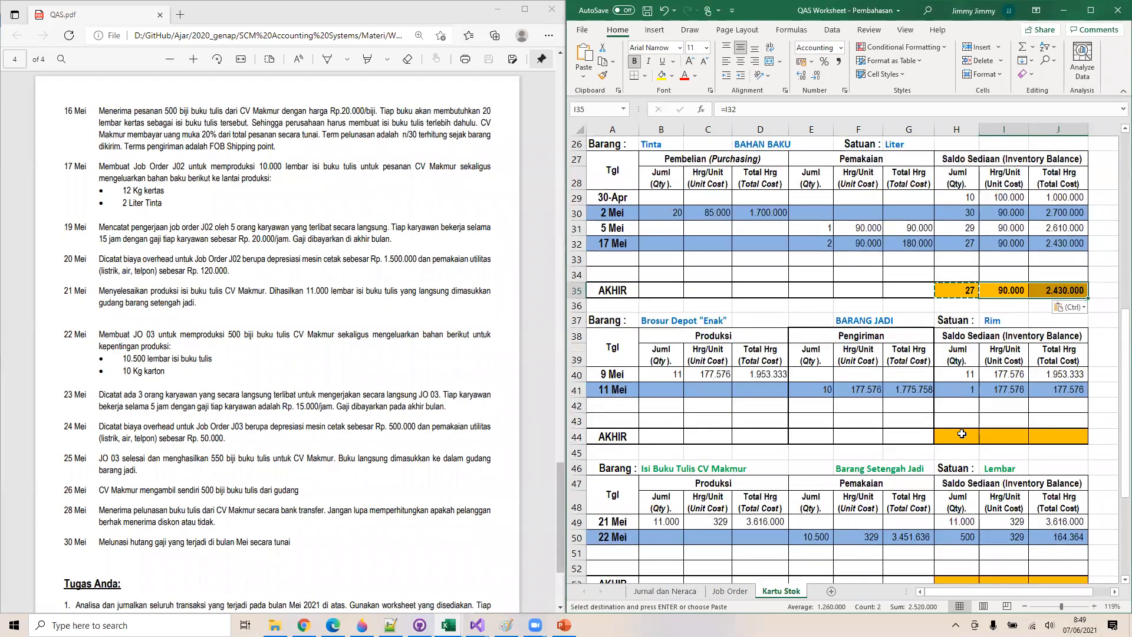
left_click(961, 433)
type("=")
key("Up")
key("Up")
key("Up")
key("Return")
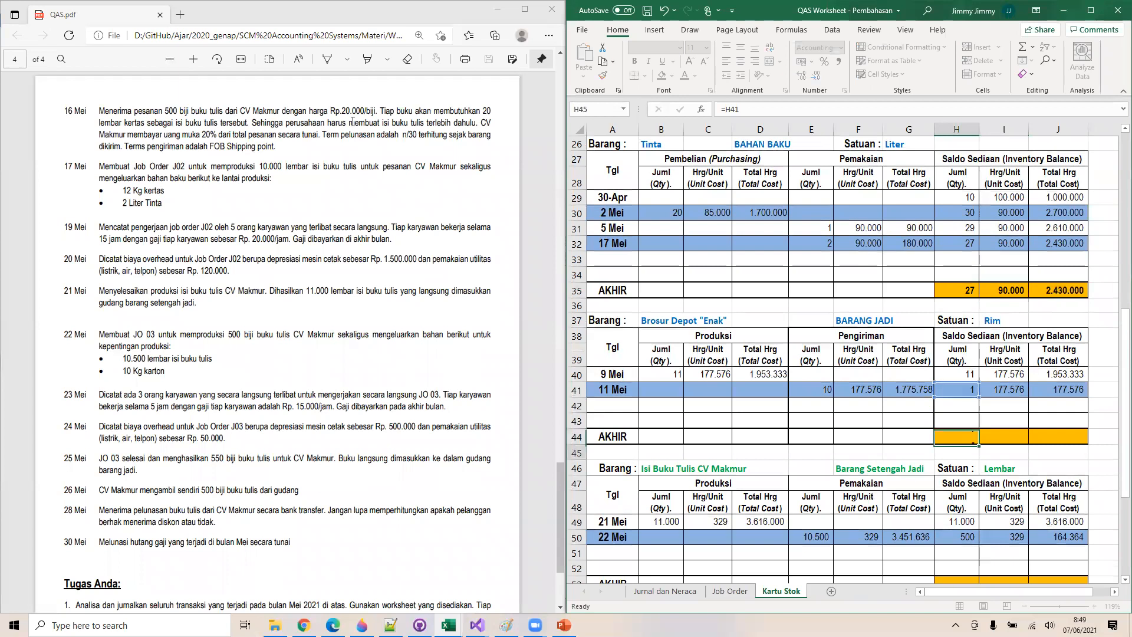
key("Up")
key("ctrl+c")
key("Right")
key("shift+Right")
key("ctrl+v")
Link the Isi Buku Tulis CV Makmur AKHIR quantity H53 to the 22 Mei balance in H50 and copy the formula to I53:J53
scroll(947, 448, "down", 3)
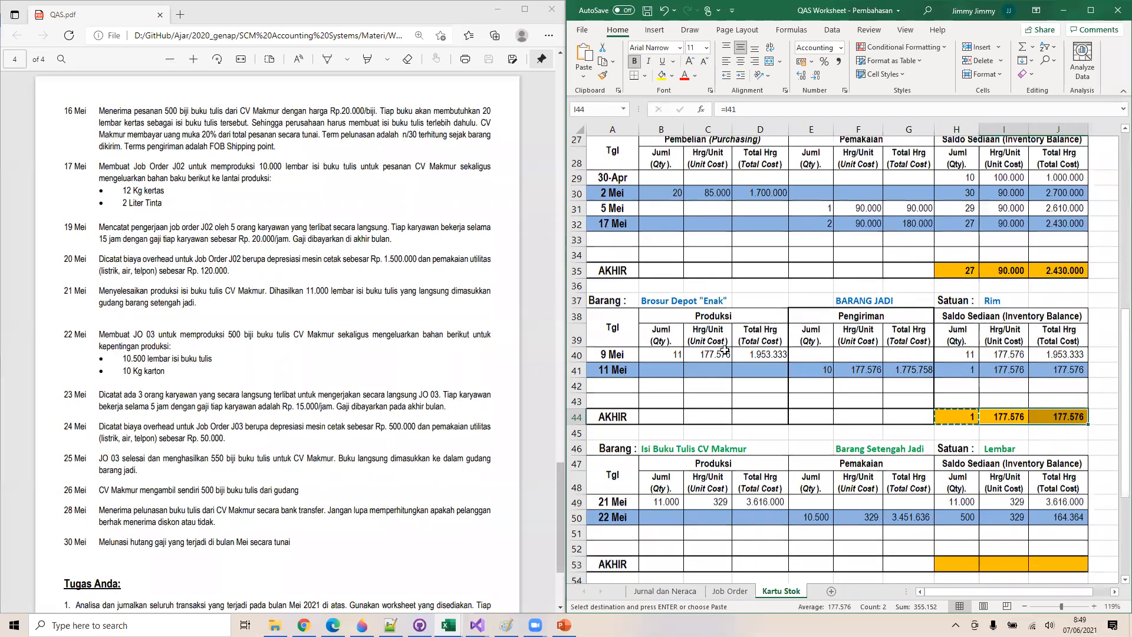
right_click(960, 424)
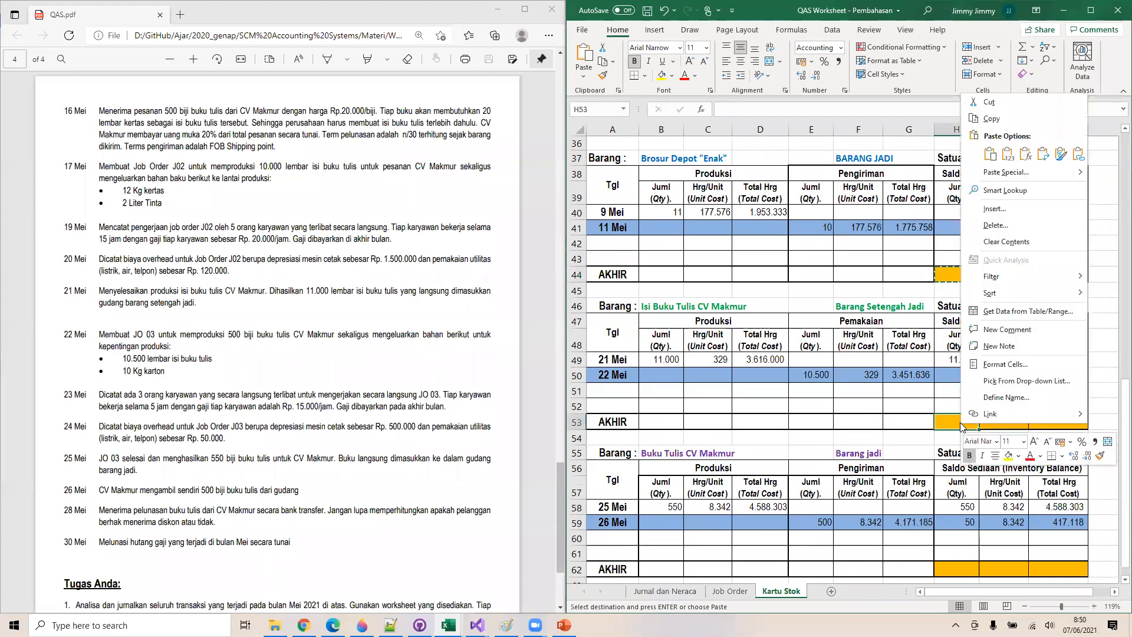
key("Escape")
type("=")
key("Up")
key("Up")
key("Up")
key("Return")
key("Up")
key("ctrl+c")
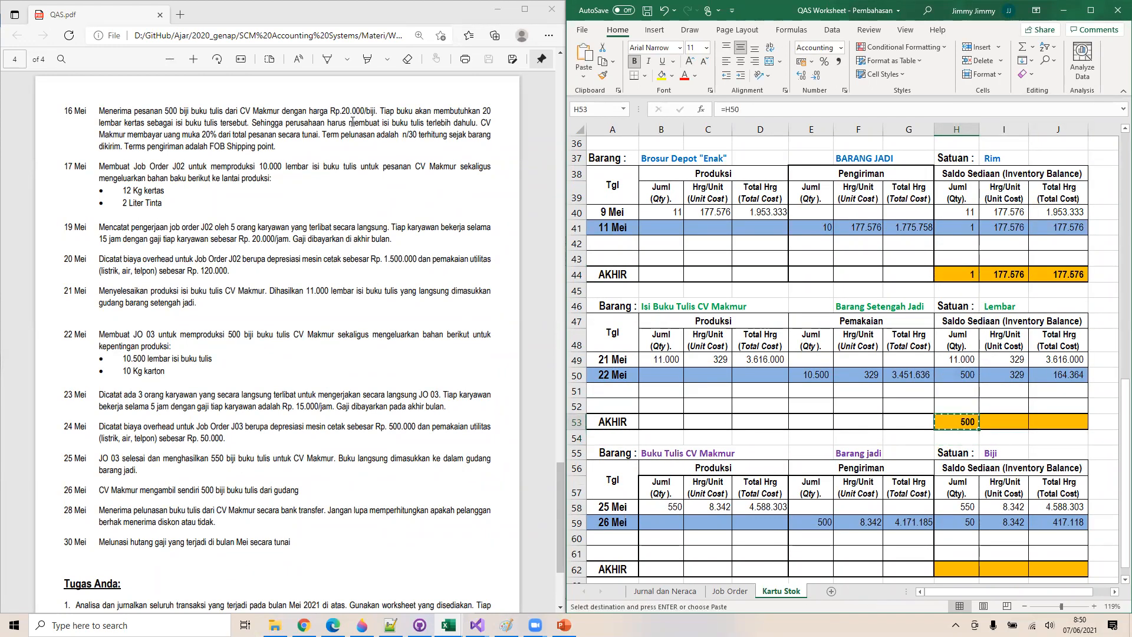
key("Right")
key("shift+Right")
key("ctrl+v")
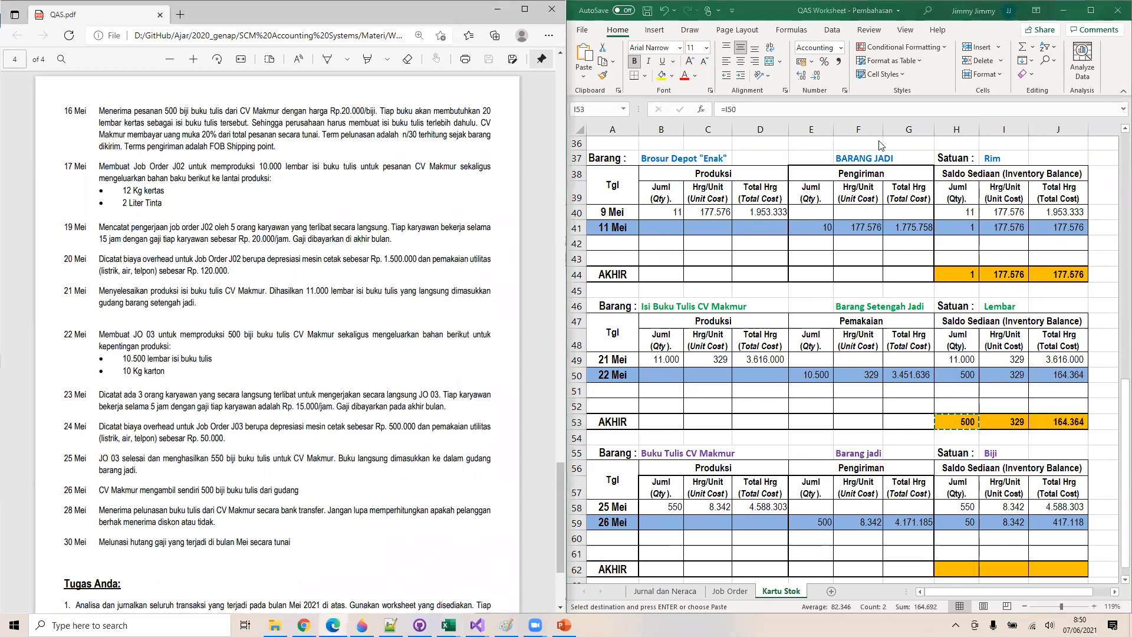
Link the Buku Tulis CV Makmur AKHIR quantity H62 to the 26 Mei balance in H59 and copy the formula to I62:J62
scroll(1026, 503, "down", 4)
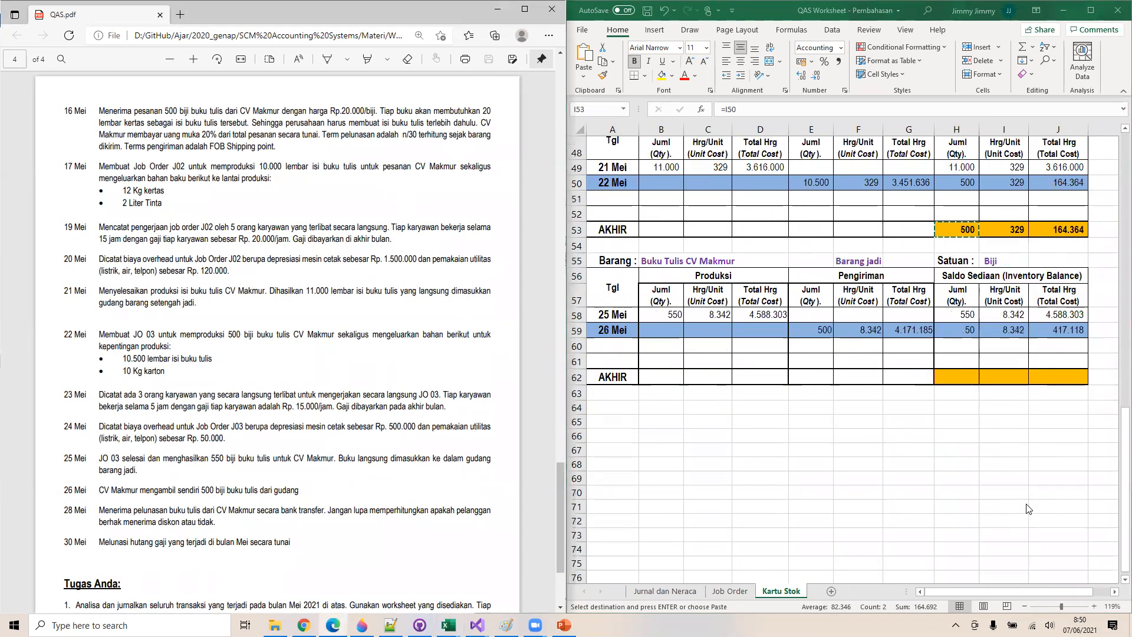
left_click(956, 376)
type("=")
key("Up")
key("Up")
key("Up")
key("Return")
key("Up")
key("ctrl+c")
key("Right")
key("shift+Right")
key("ctrl+v")
key("Escape")
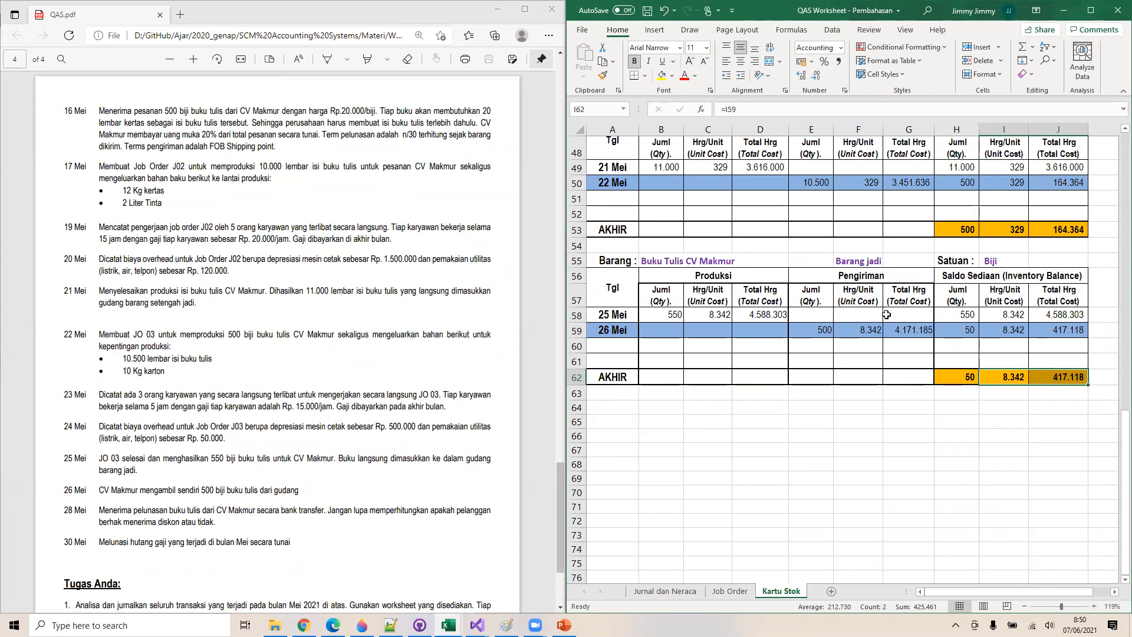
key("super+d")
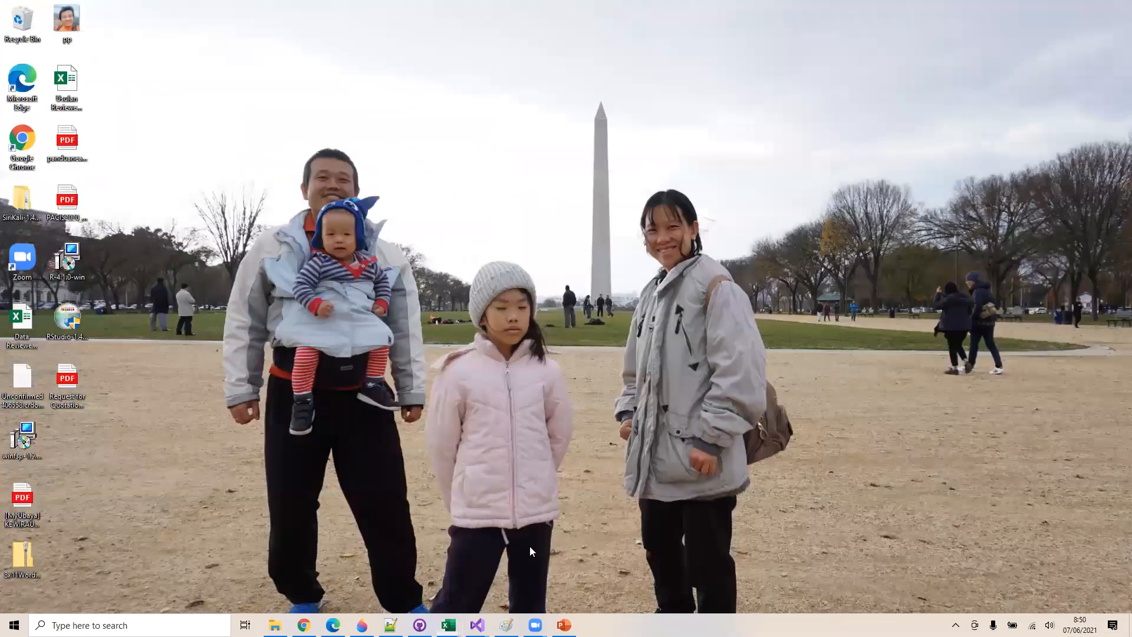
mouse_move(448, 625)
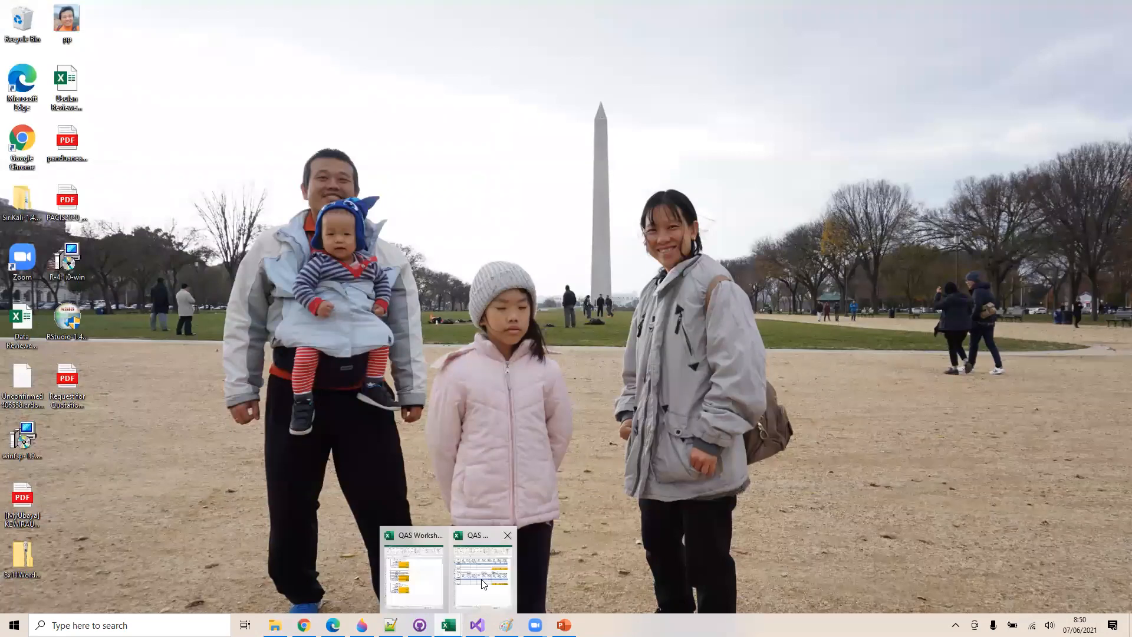
left_click(512, 594)
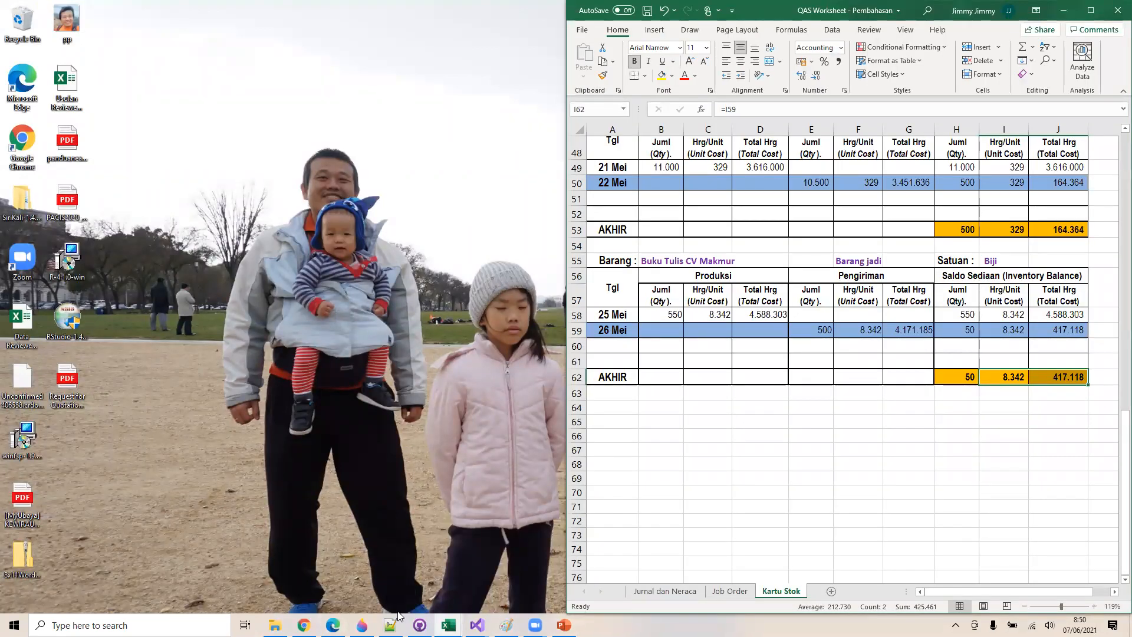
mouse_move(333, 625)
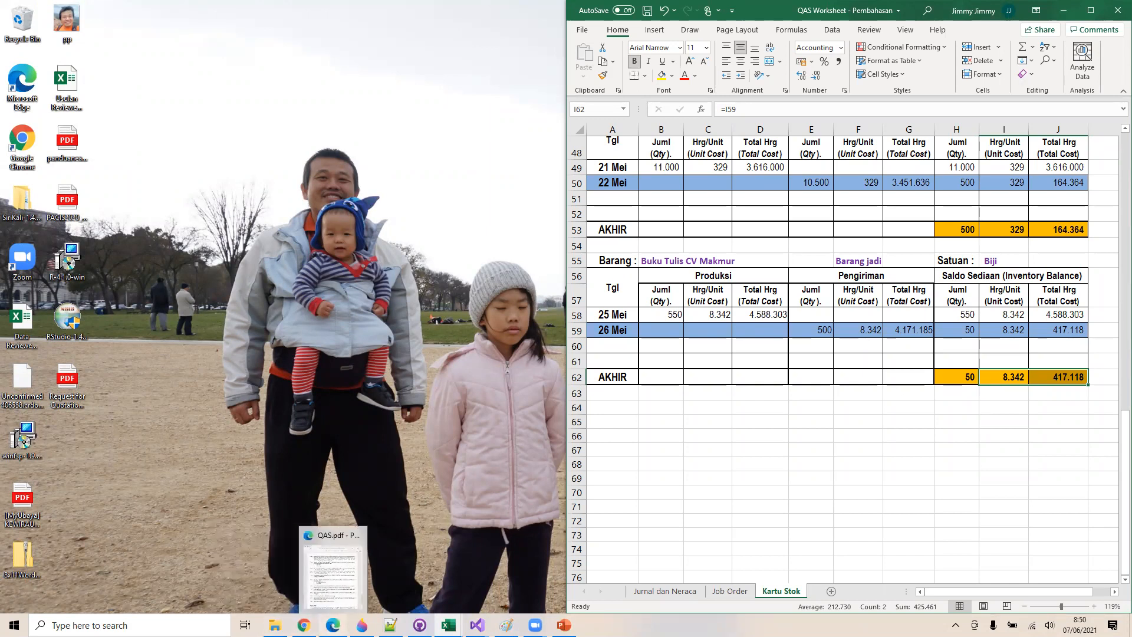
left_click(332, 569)
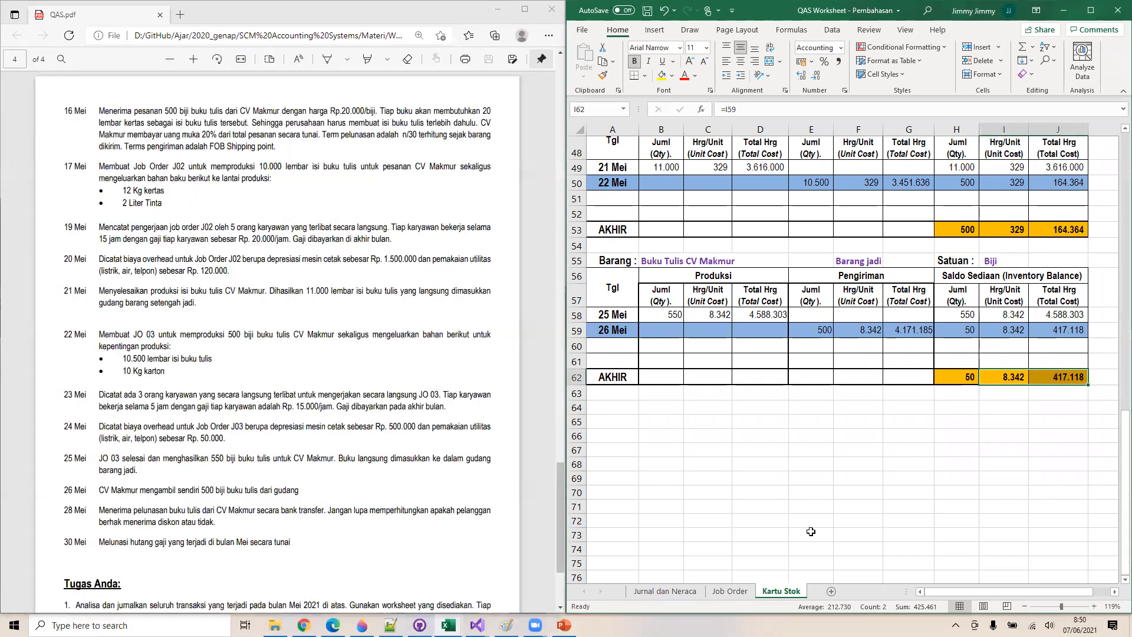
Save the Pembahasan workbook and bring up the QAS Worksheet - Answer workbook side by side with it
key("ctrl+s")
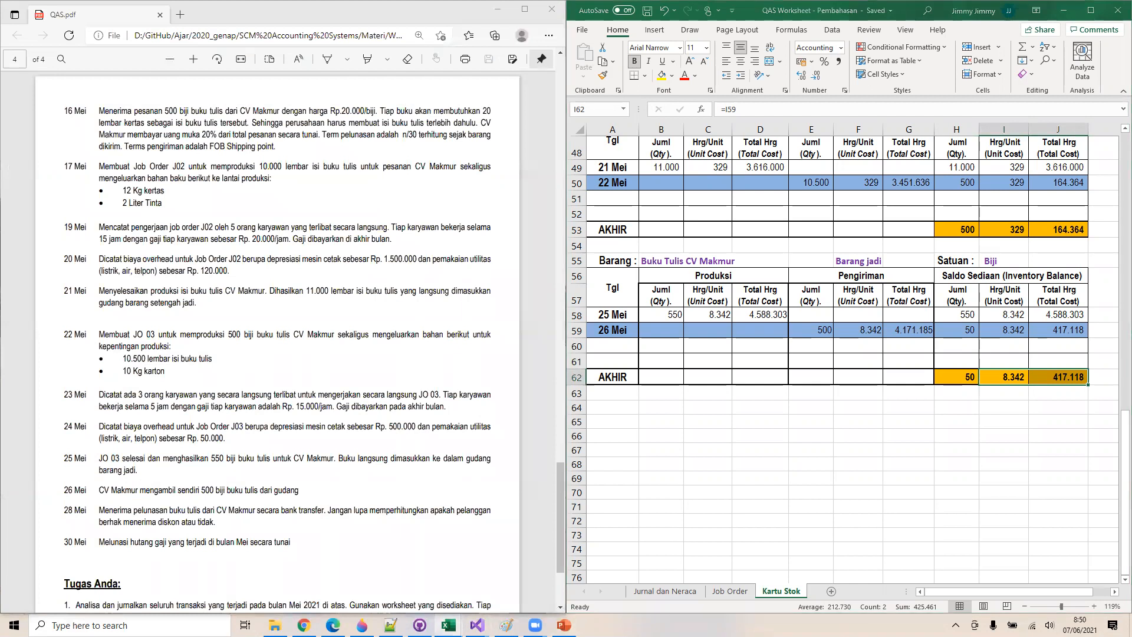
left_click(448, 624)
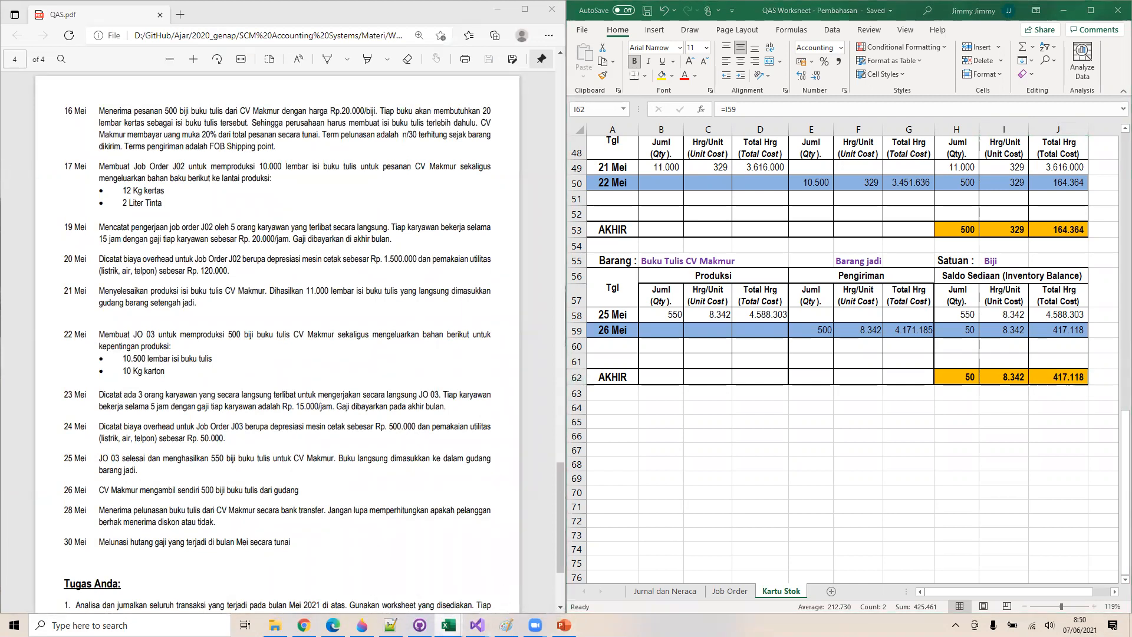
left_click(436, 581)
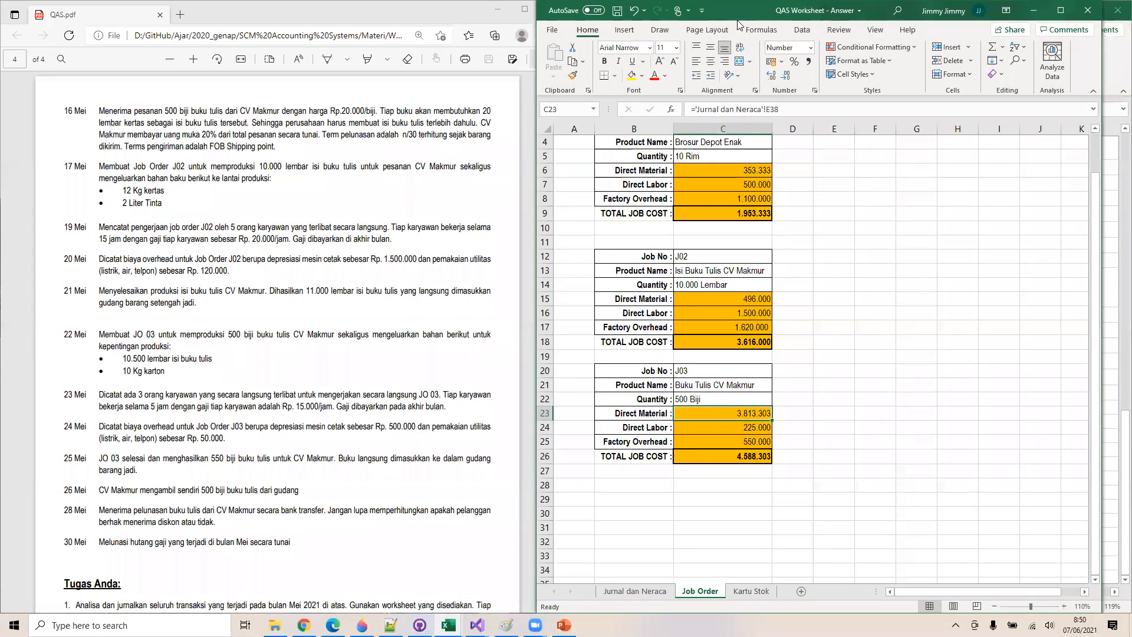
left_click_drag(738, 24, 8, 68)
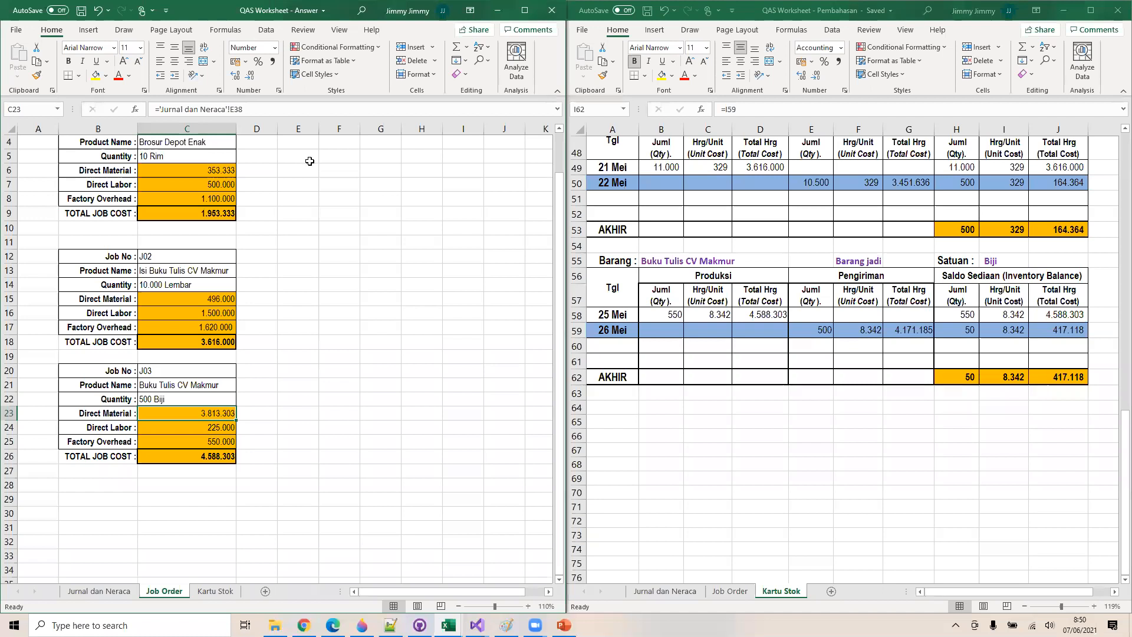
Show the Kartu Stok sheet in the Answer workbook and compare its Kertas and Karton cards with those in Pembahasan
left_click(660, 591)
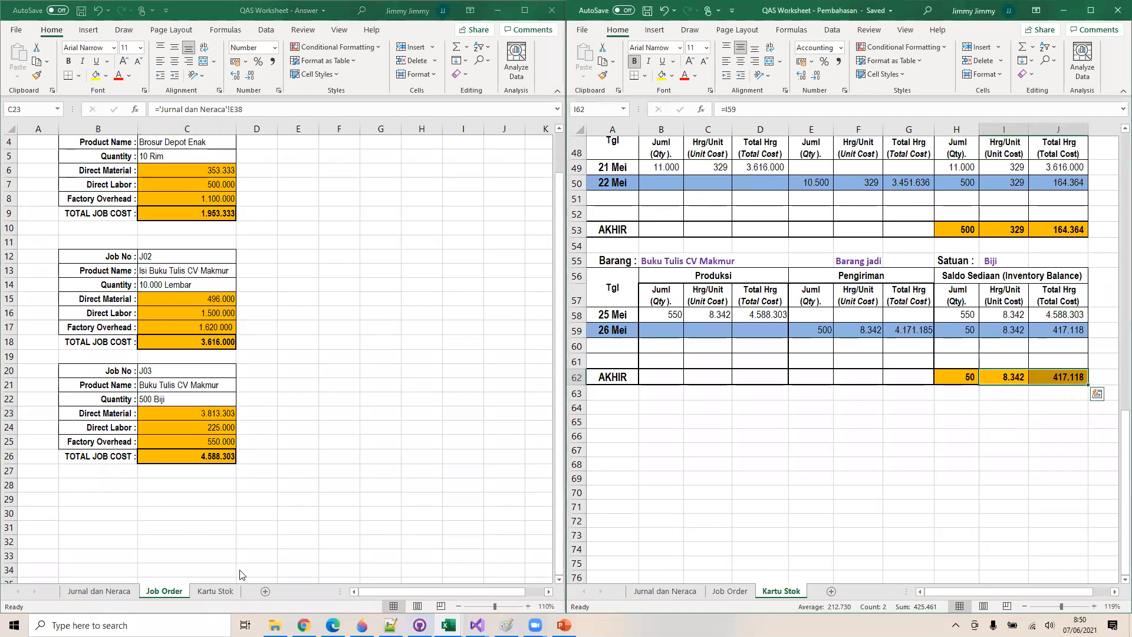
left_click(215, 595)
left_click(216, 591)
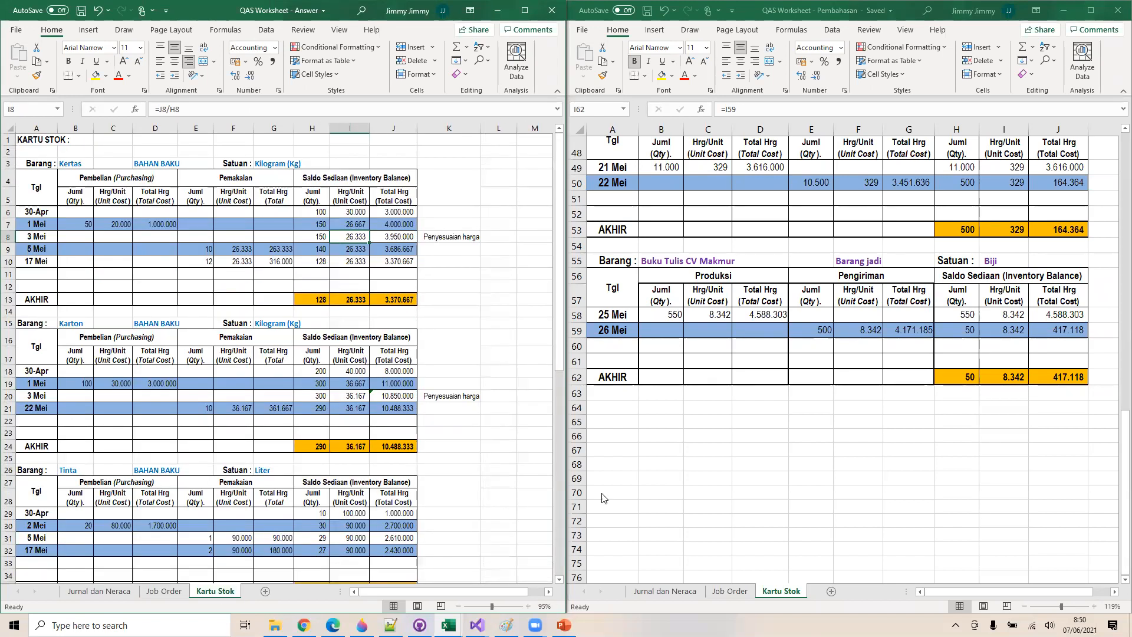
scroll(400, 450, "up", 1)
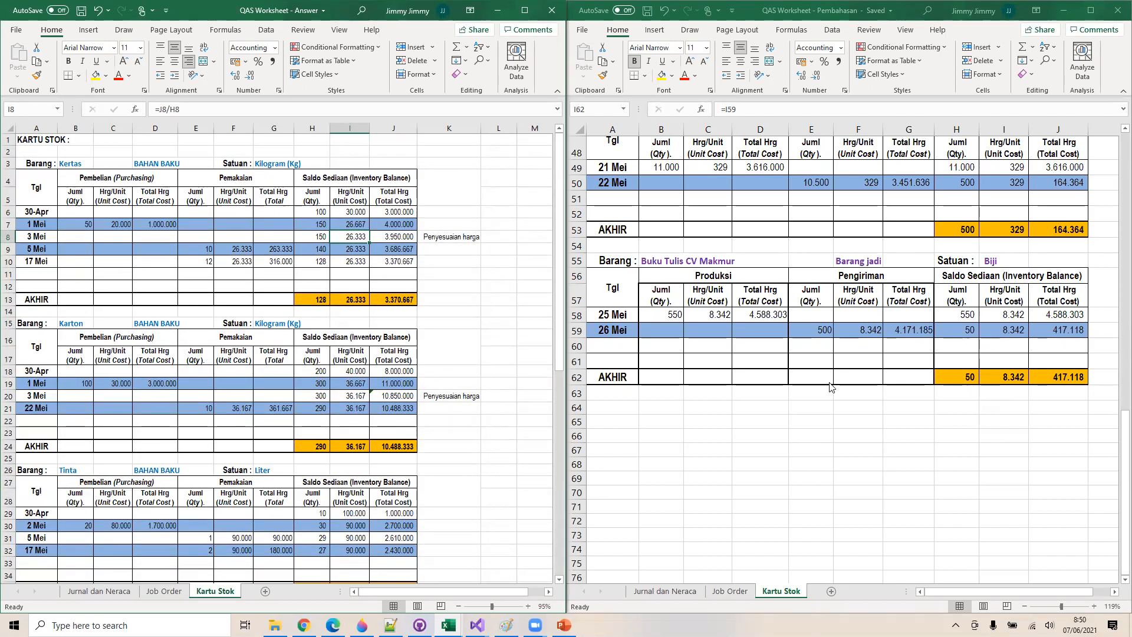
key("shift+Right")
scroll(845, 473, "up", 2)
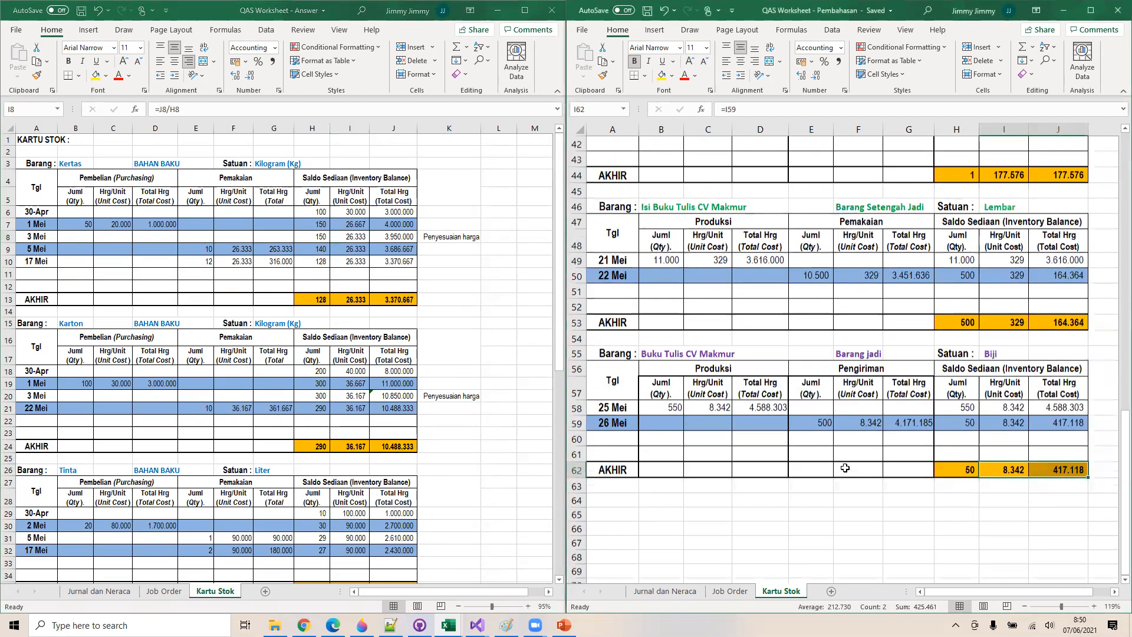
scroll(844, 467, "up", 14)
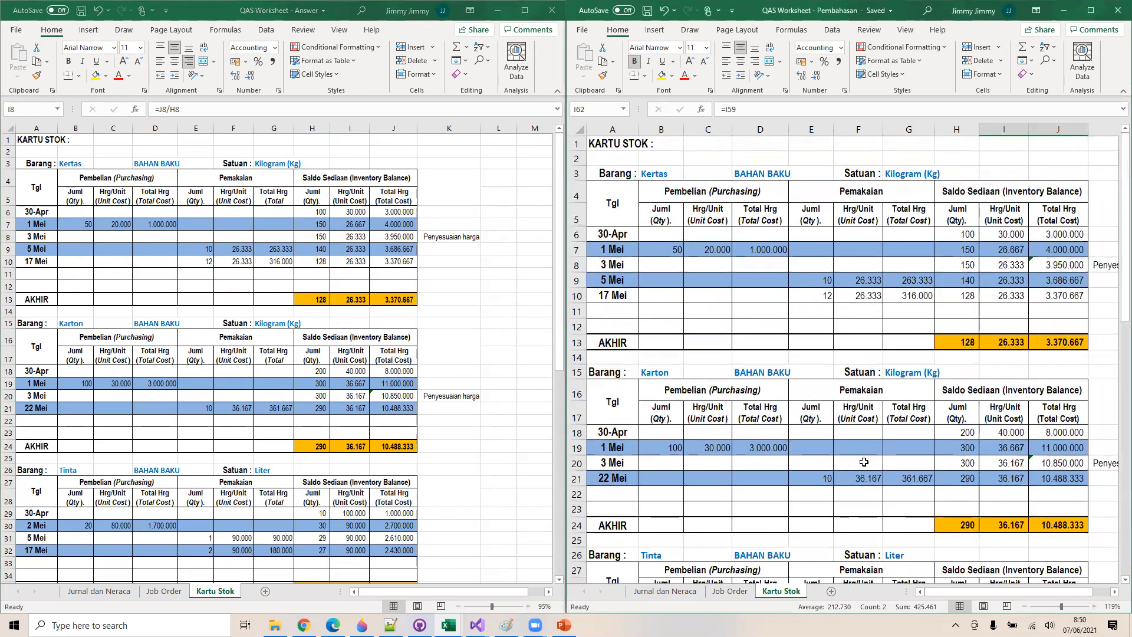
Compare the Tinta, Brosur Depot "Enak", Isi Buku Tulis and Buku Tulis CV Makmur stock cards between the Answer and Pembahasan workbooks
left_click(447, 468)
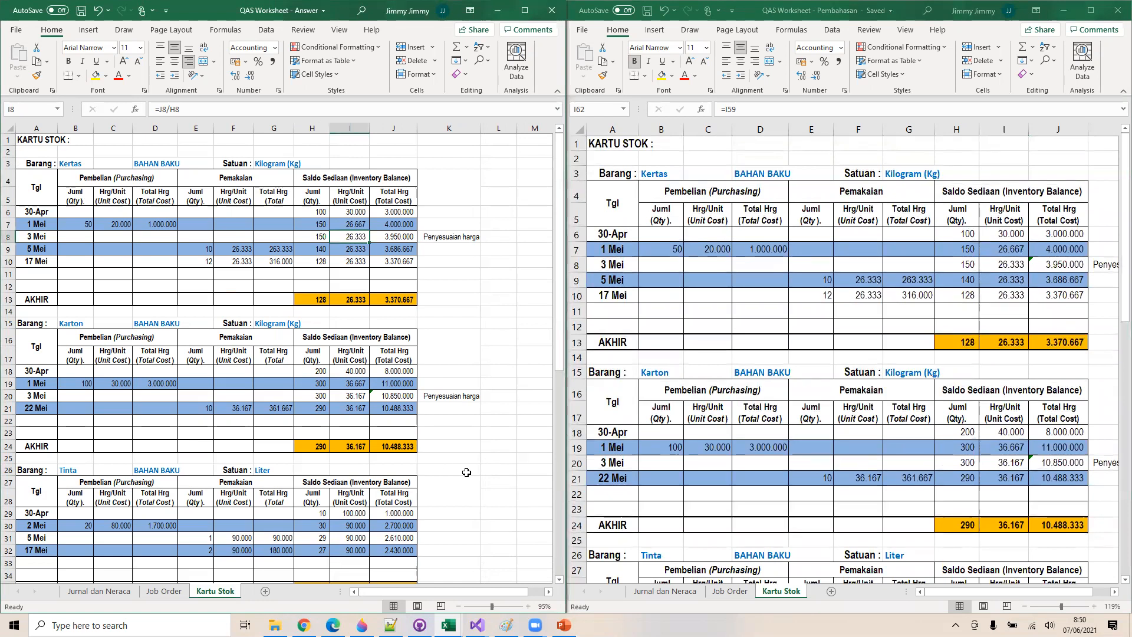
left_click(439, 491)
scroll(439, 495, "down", 8)
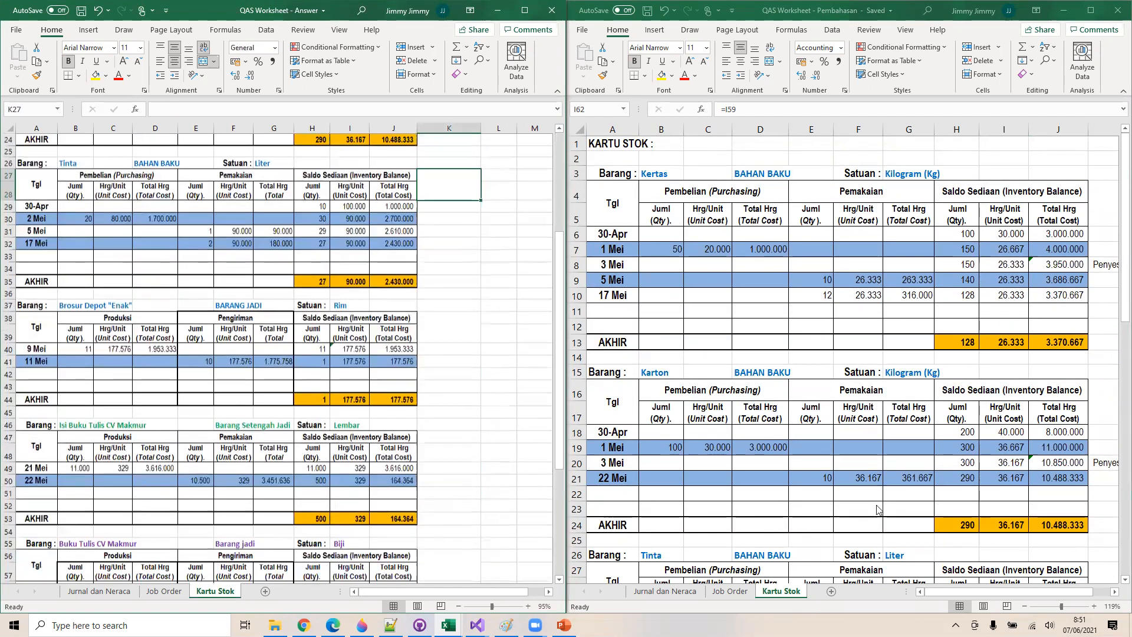
left_click(955, 496)
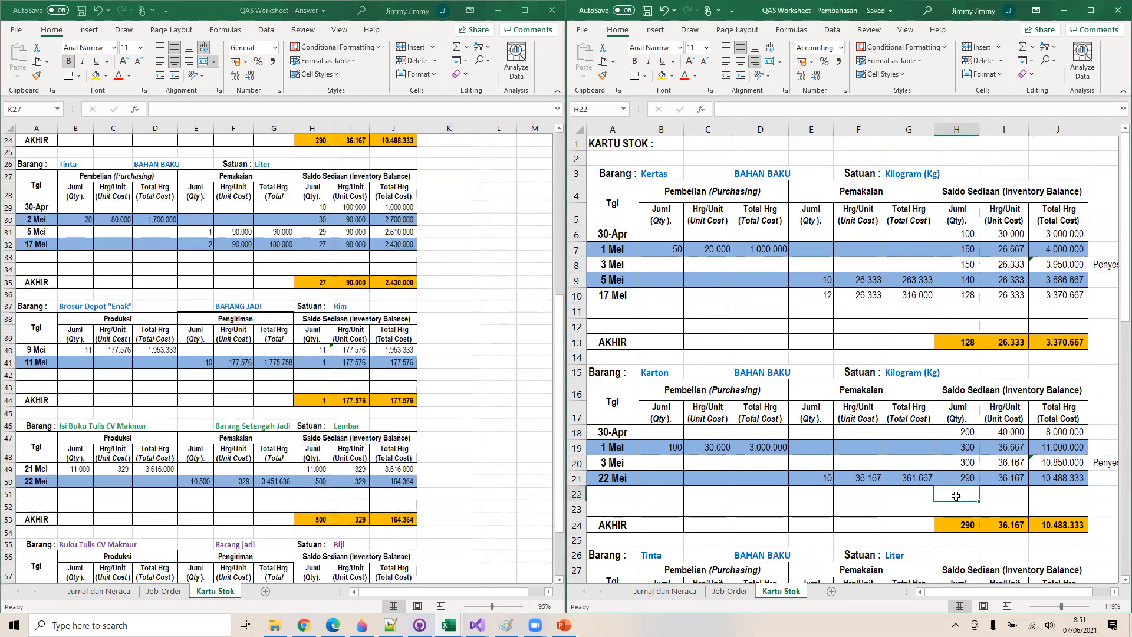
scroll(955, 495, "down", 5)
scroll(956, 496, "down", 4)
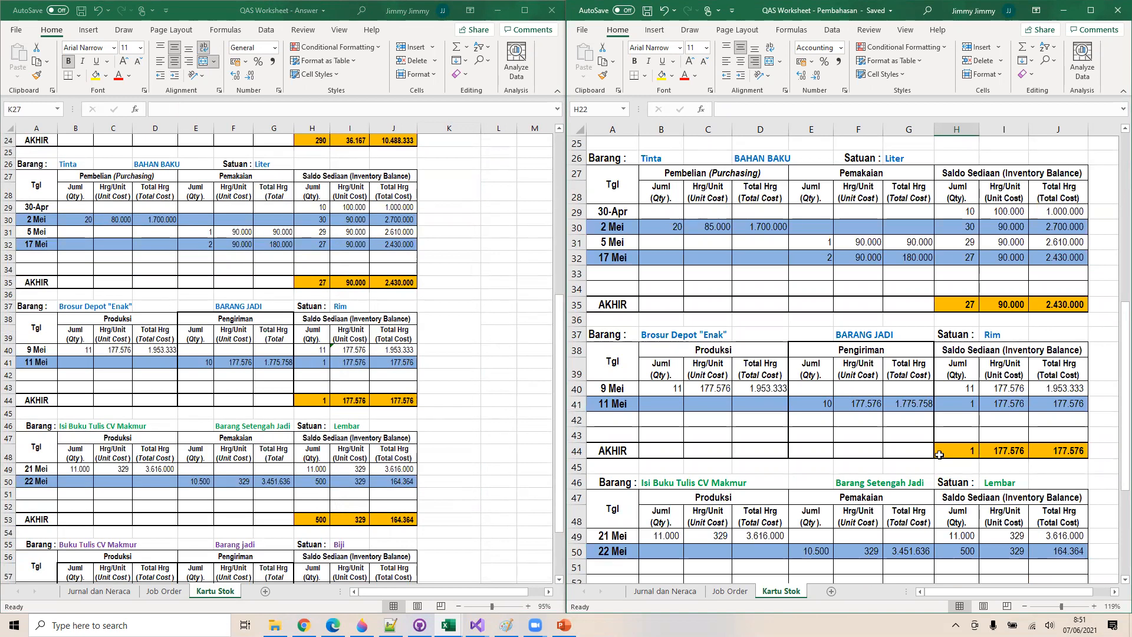
scroll(877, 489, "down", 2)
scroll(878, 489, "down", 1)
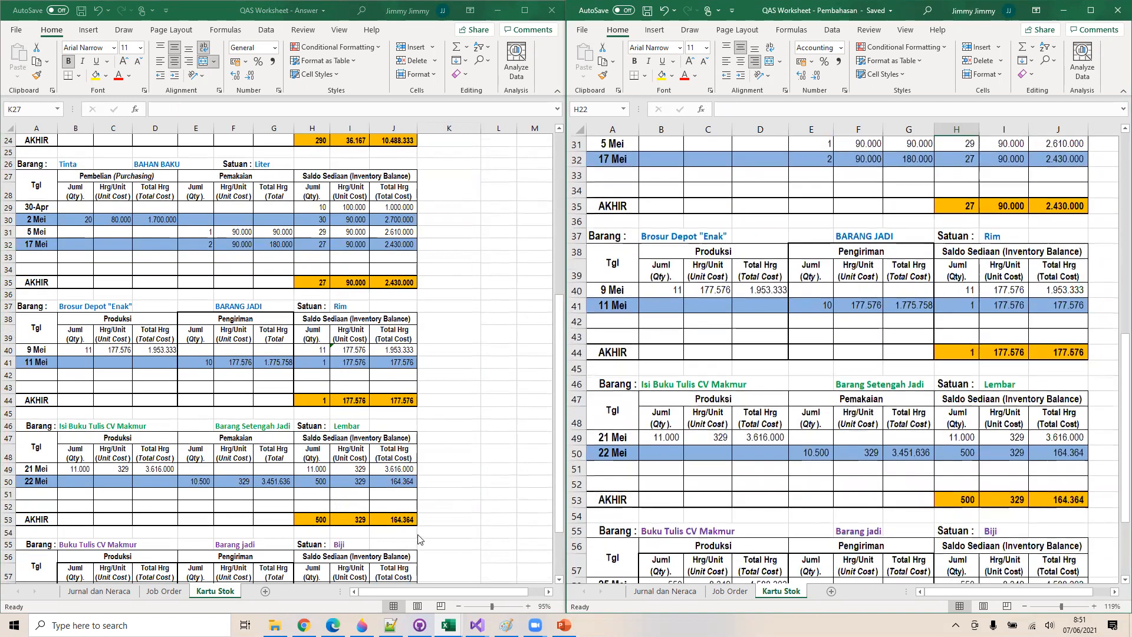
left_click(466, 502)
scroll(466, 502, "down", 1)
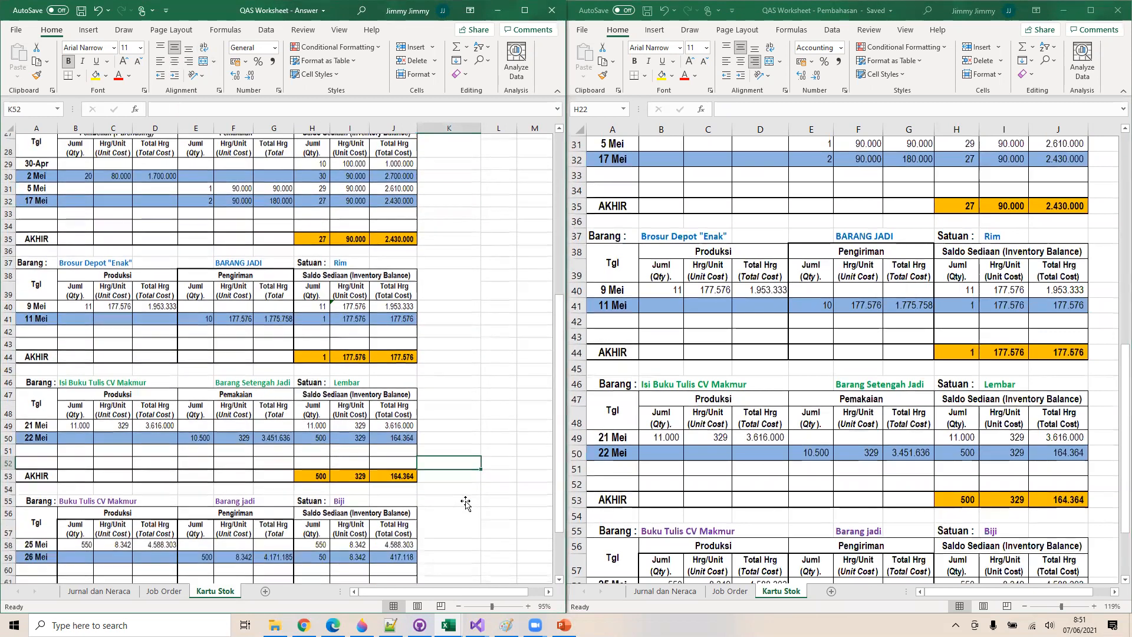
scroll(466, 503, "down", 3)
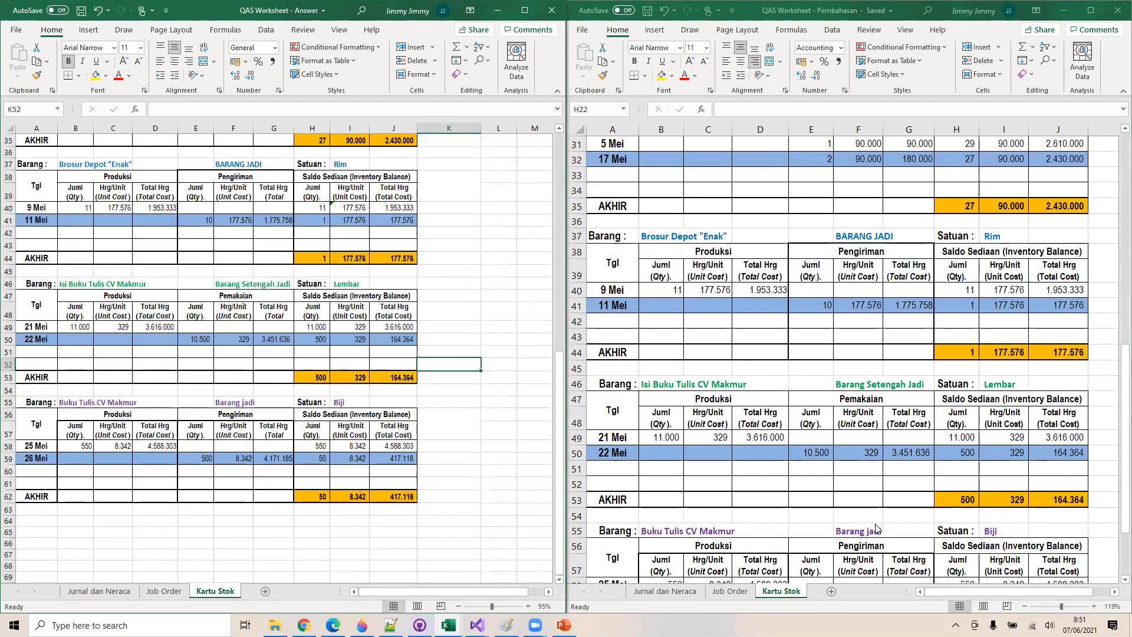
left_click(875, 525)
scroll(875, 525, "down", 4)
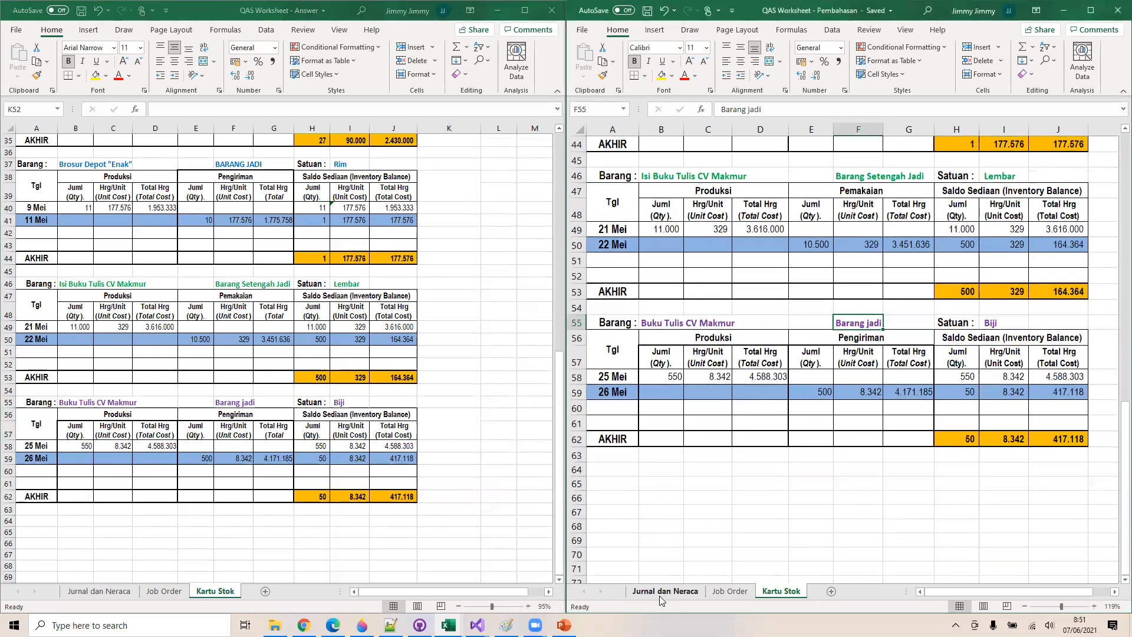
Show the Jurnal dan Neraca sheet in both workbooks and compare the journal entries between Answer and Pembahasan
left_click(663, 591)
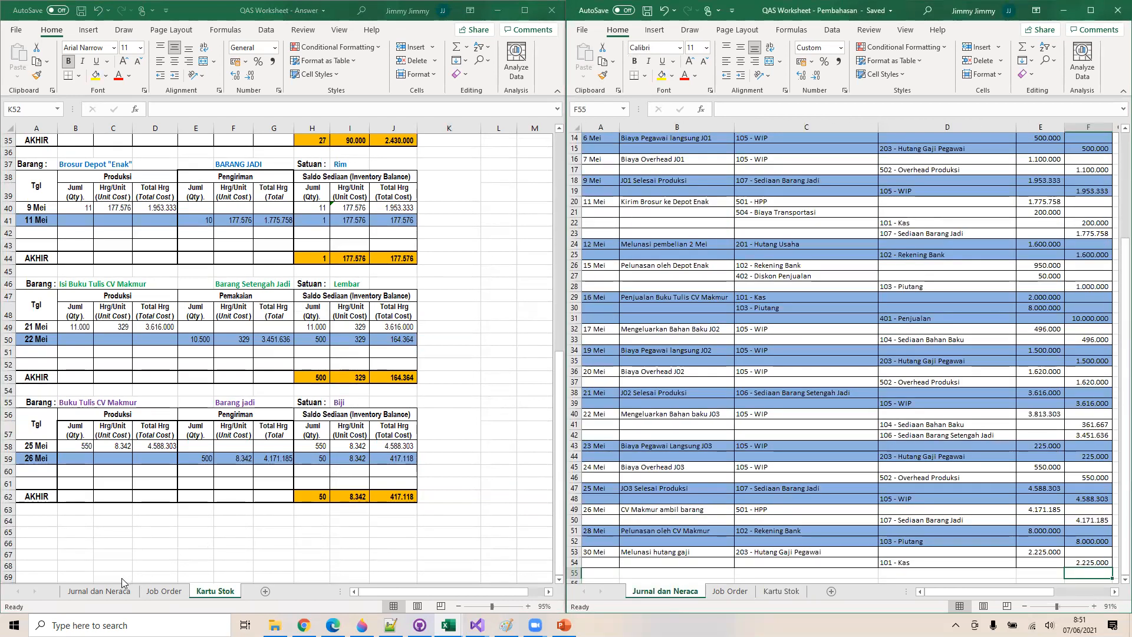
left_click(92, 592)
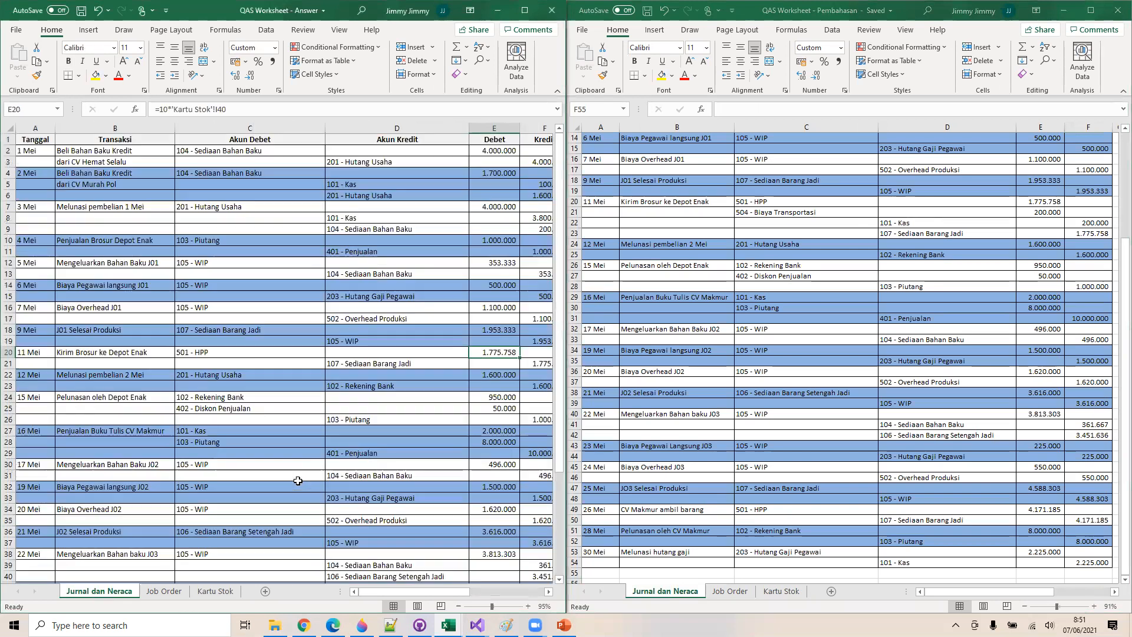
scroll(298, 481, "down", 4)
scroll(298, 481, "right", 2)
scroll(298, 481, "down", 6)
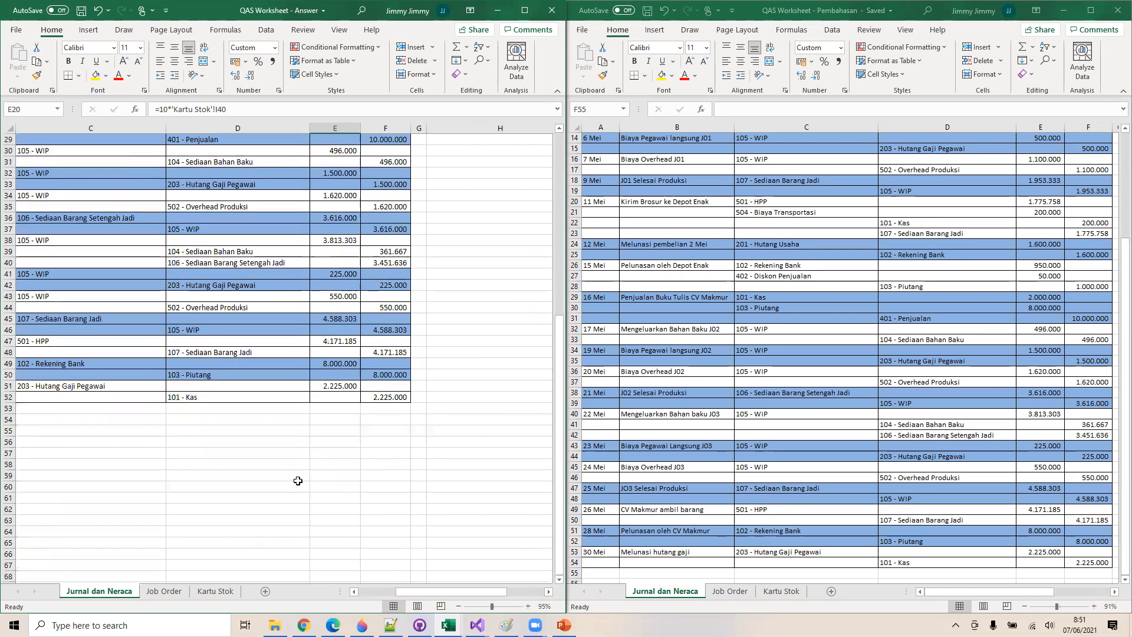
scroll(317, 399, "up", 3)
scroll(318, 400, "left", 1)
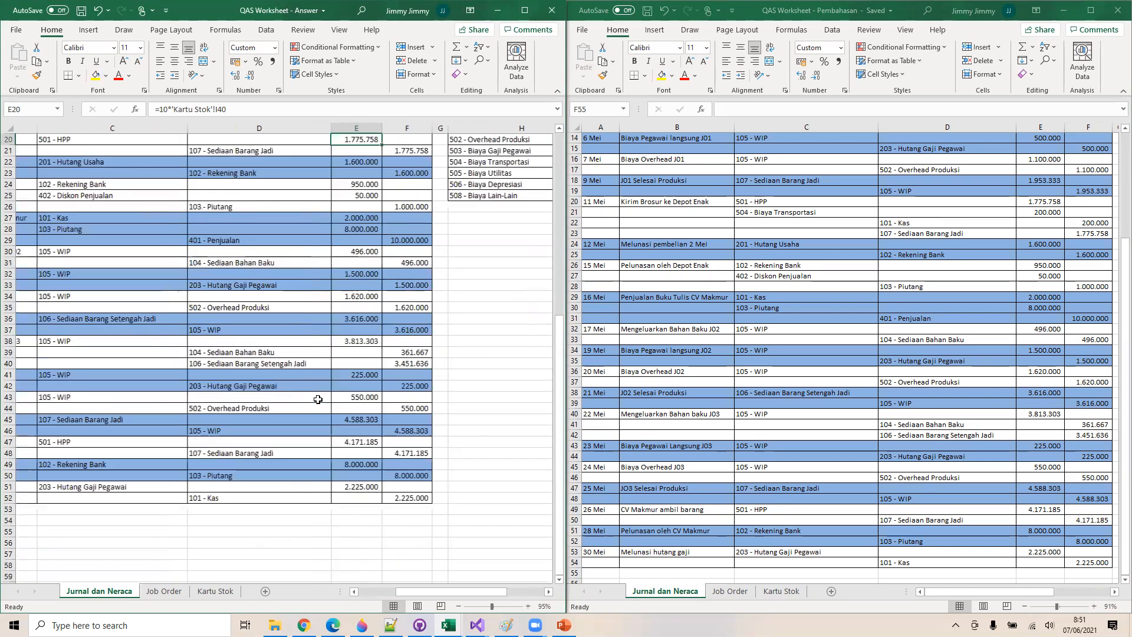
scroll(317, 400, "up", 3)
scroll(318, 400, "left", 2)
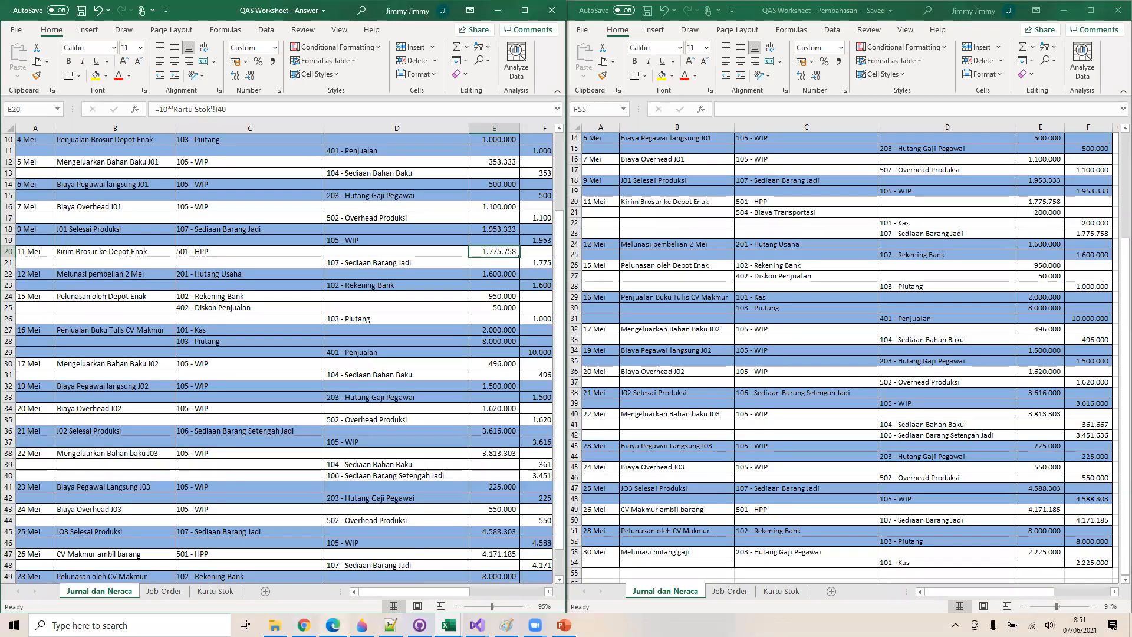
Switch to QAS.pdf and check its 1 and 2 Mei transactions against the Pembahasan journal, including the 2 Mei 101 - Kas credit
key("alt+Tab")
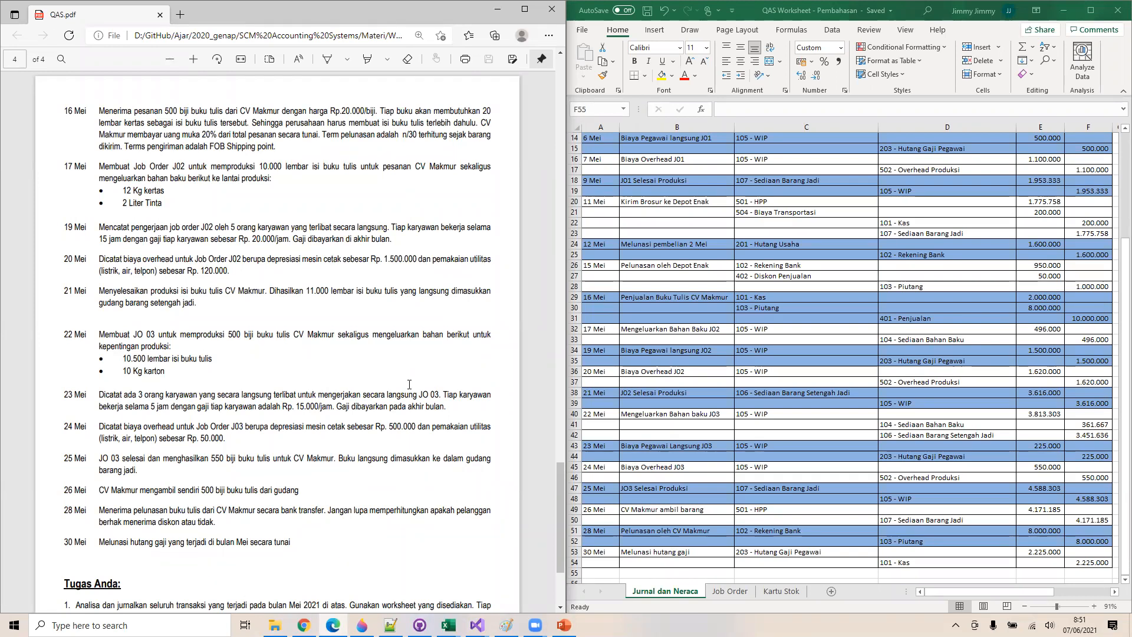
scroll(364, 327, "up", 8)
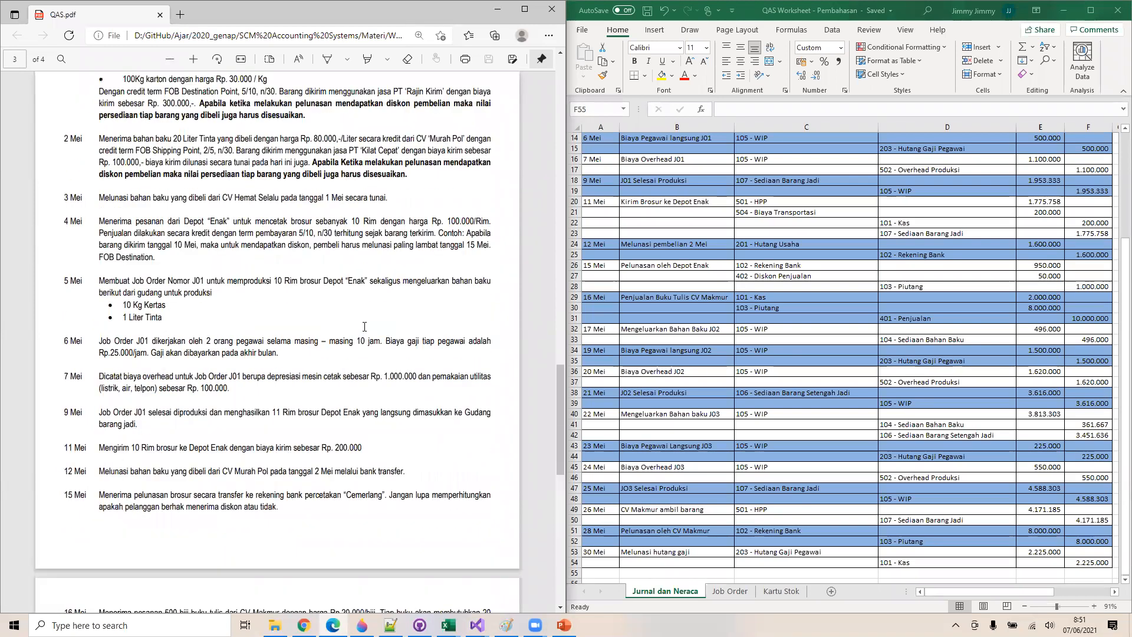
scroll(364, 326, "up", 3)
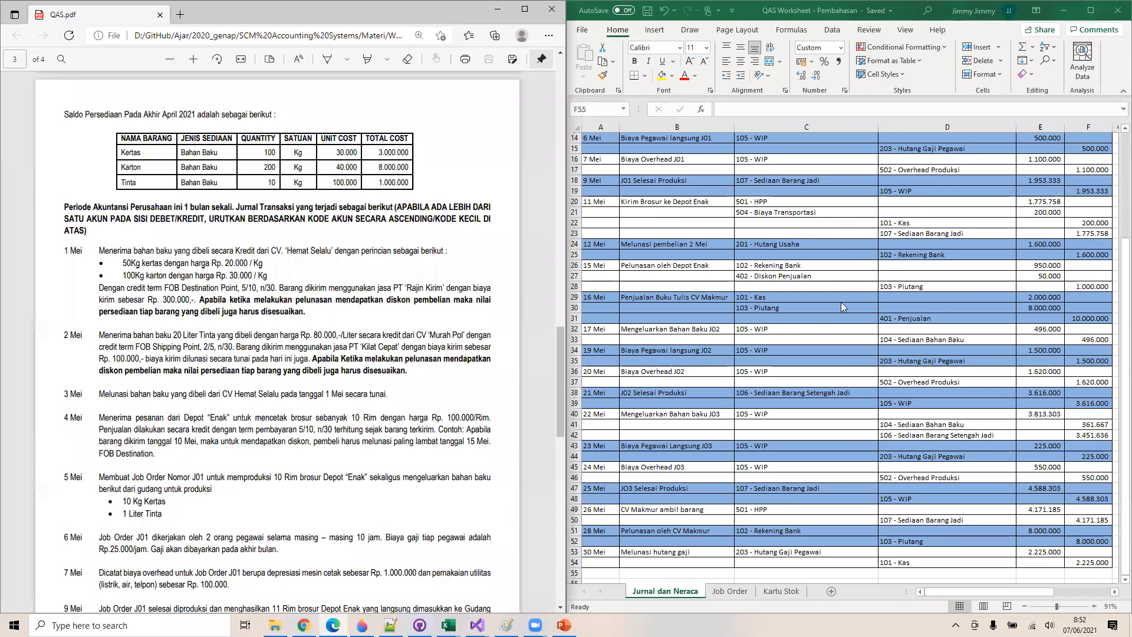
scroll(790, 226, "up", 3)
scroll(790, 225, "up", 2)
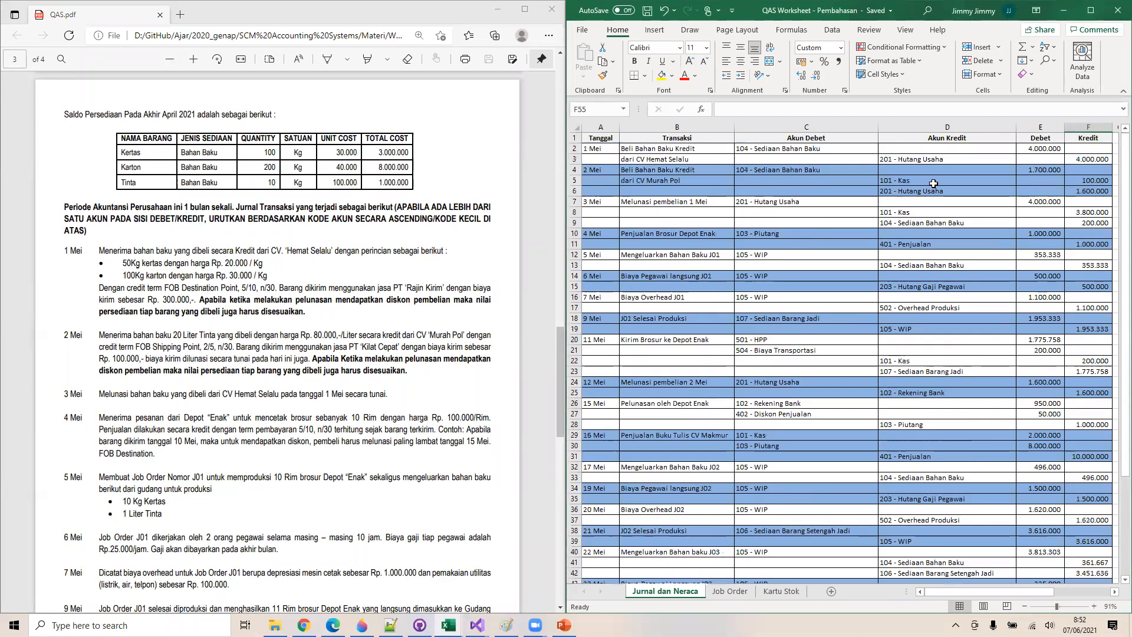
left_click(933, 183)
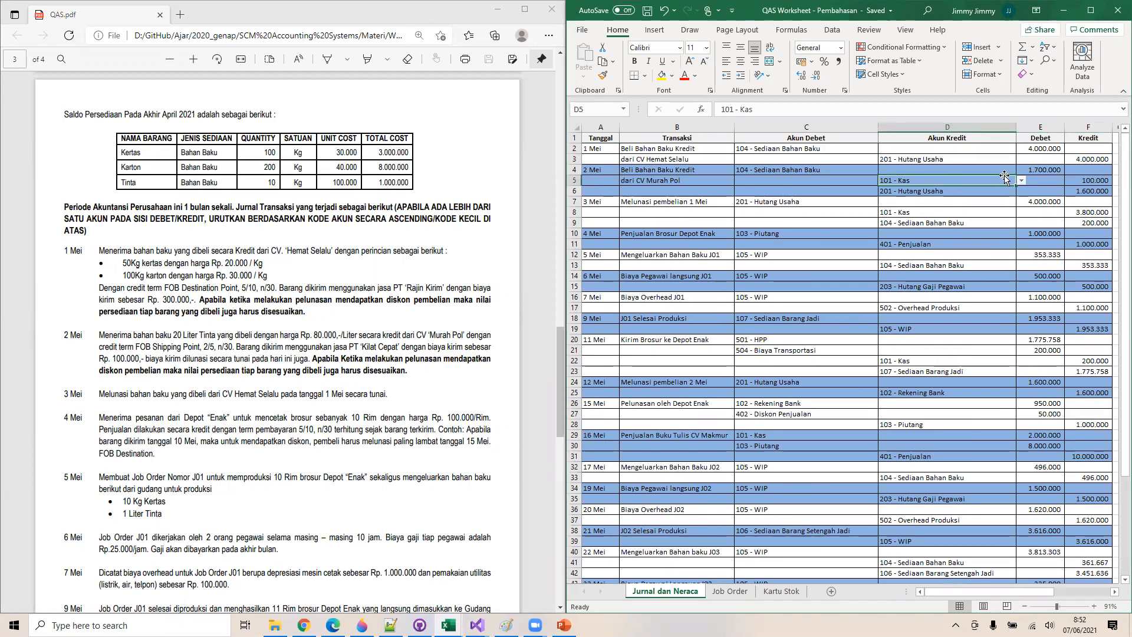
left_click(1094, 180)
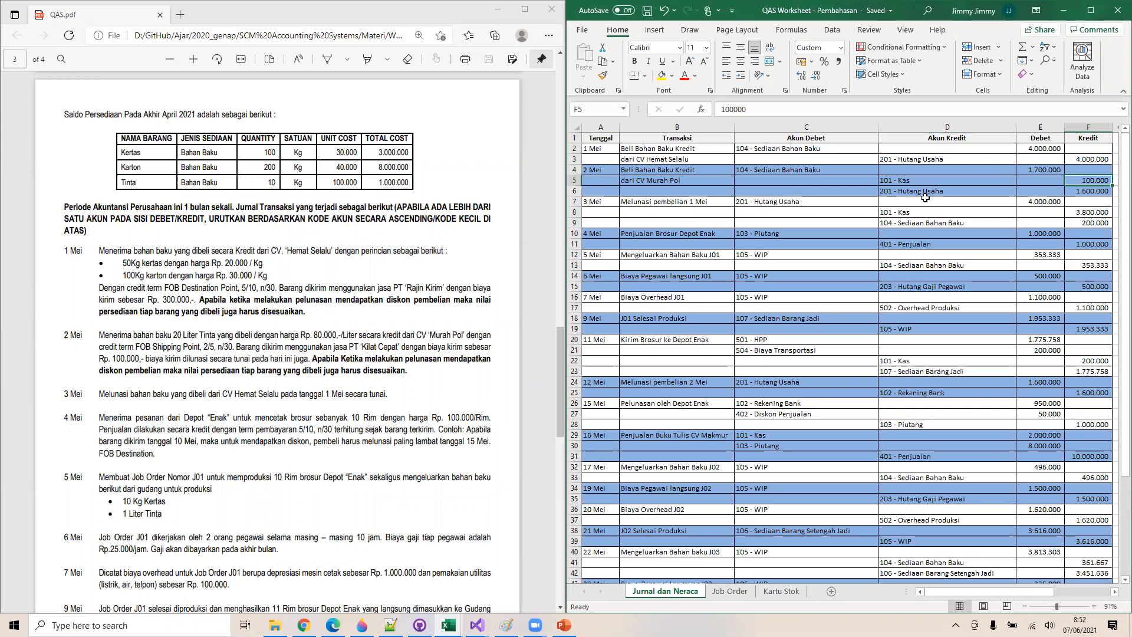
Examine the 1 Mei purchase total formula in D7 of the Kertas card on the Kartu Stok sheet
left_click(779, 590)
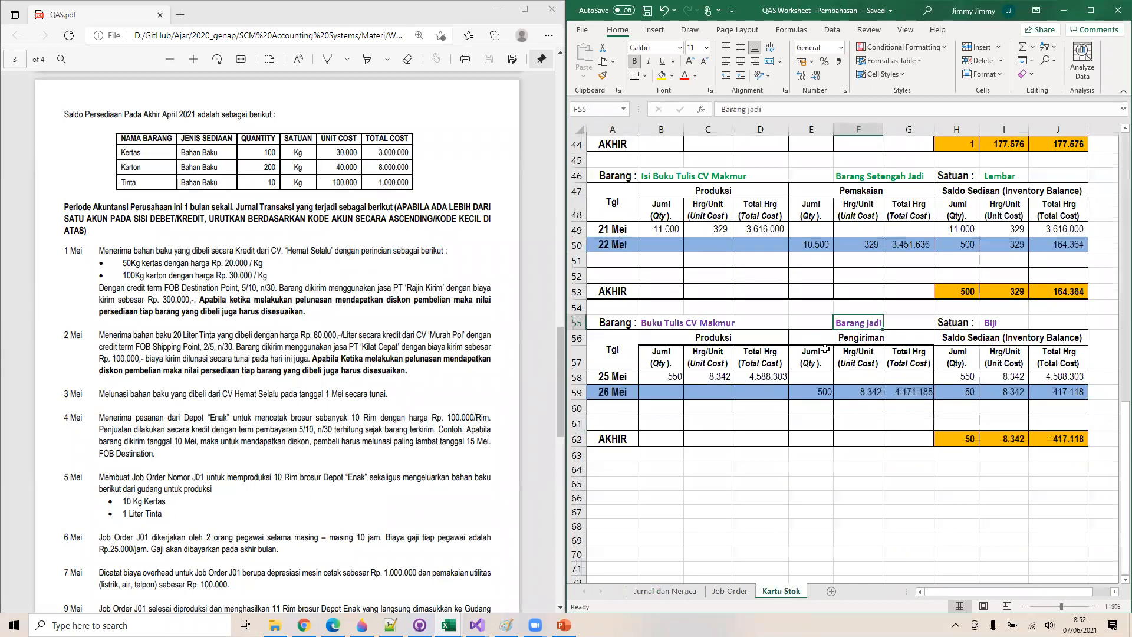
scroll(823, 349, "up", 7)
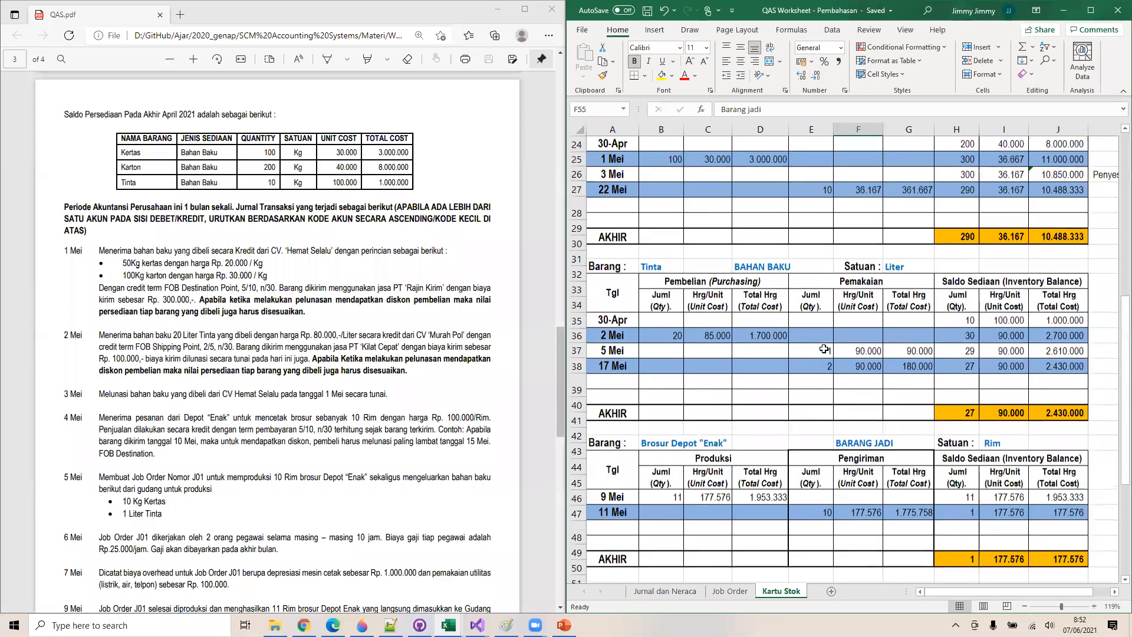
scroll(824, 349, "up", 8)
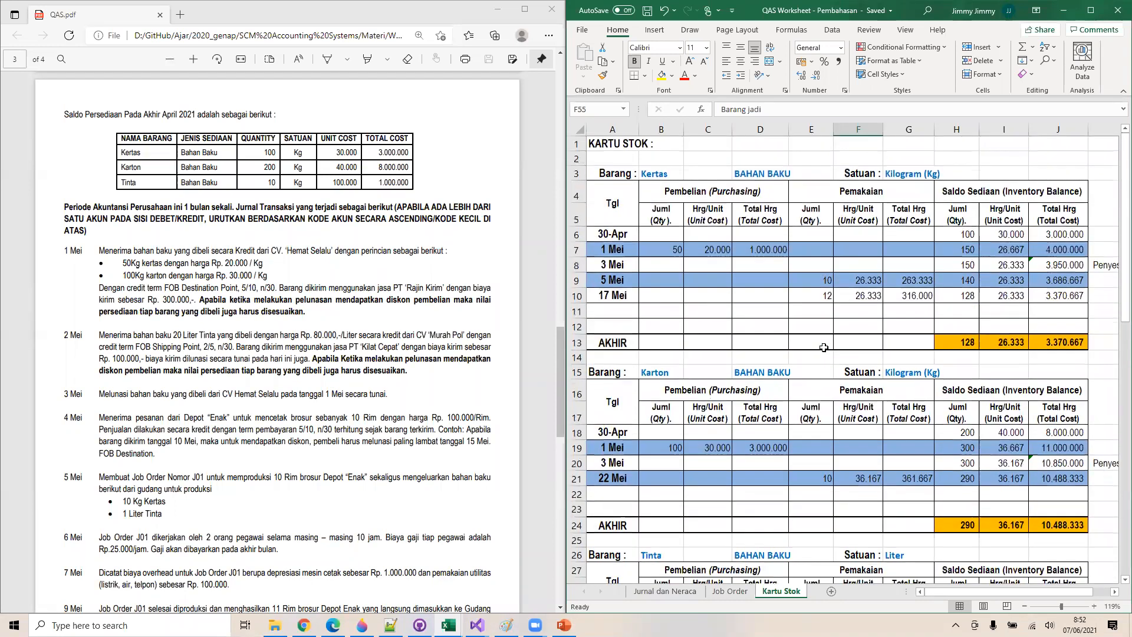
left_click(762, 249)
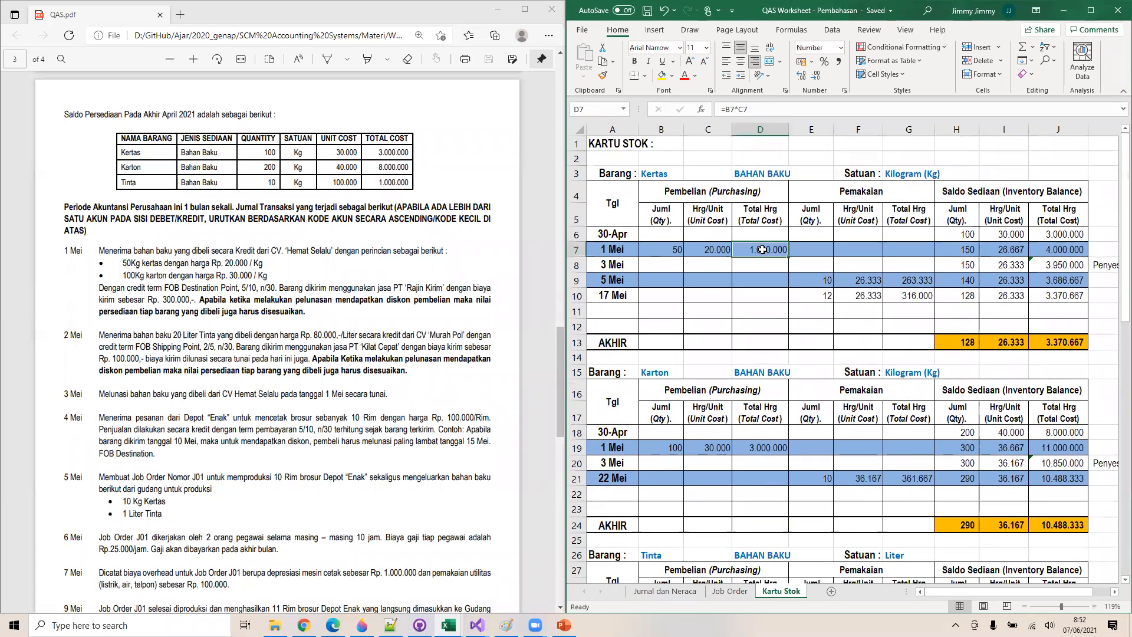
left_click(778, 106)
key("Escape")
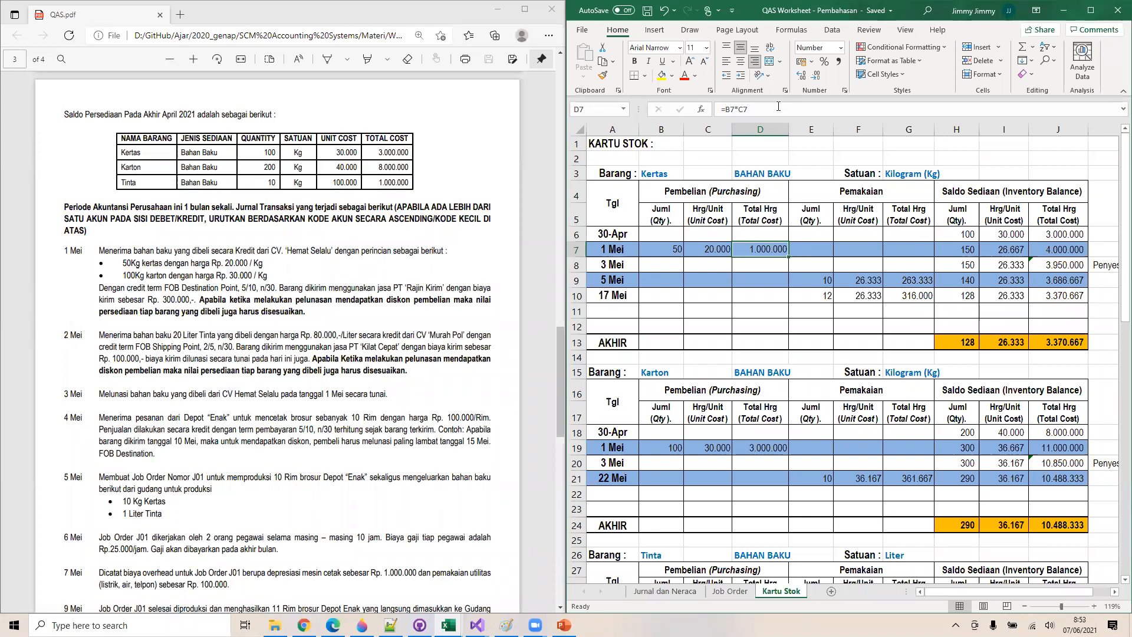
left_click(778, 107)
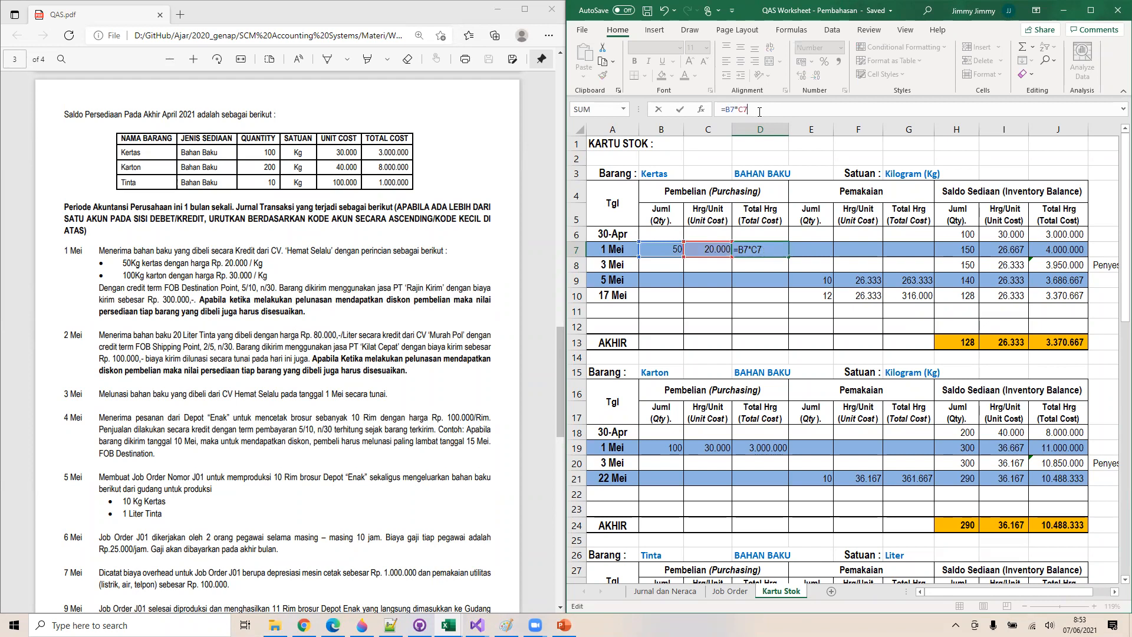
left_click(741, 232)
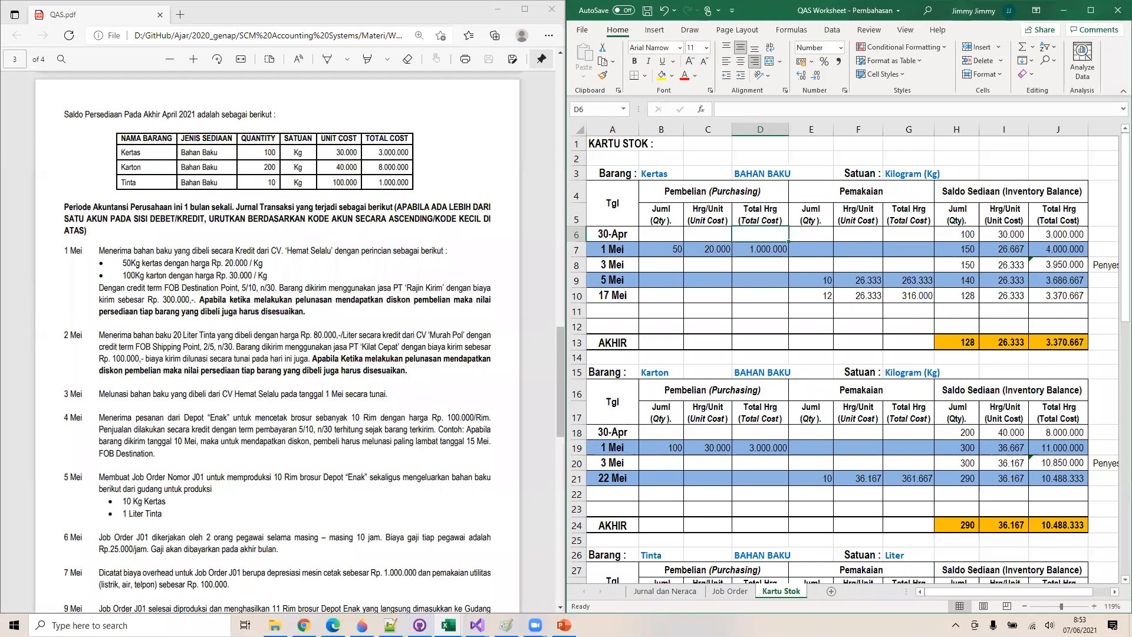
left_click(130, 625)
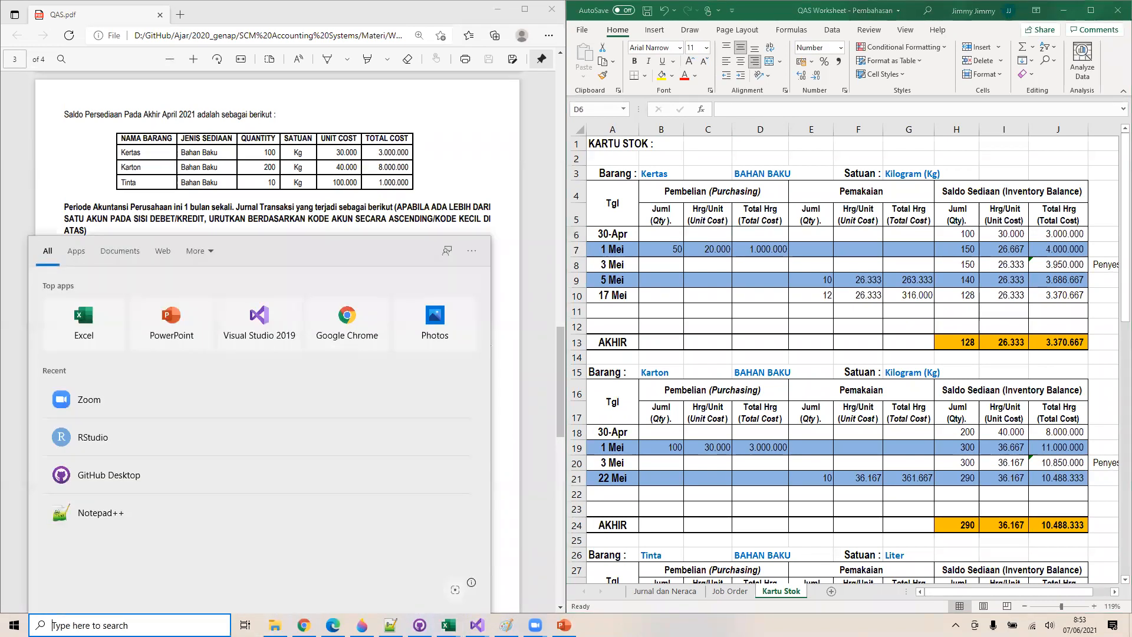
left_click(448, 625)
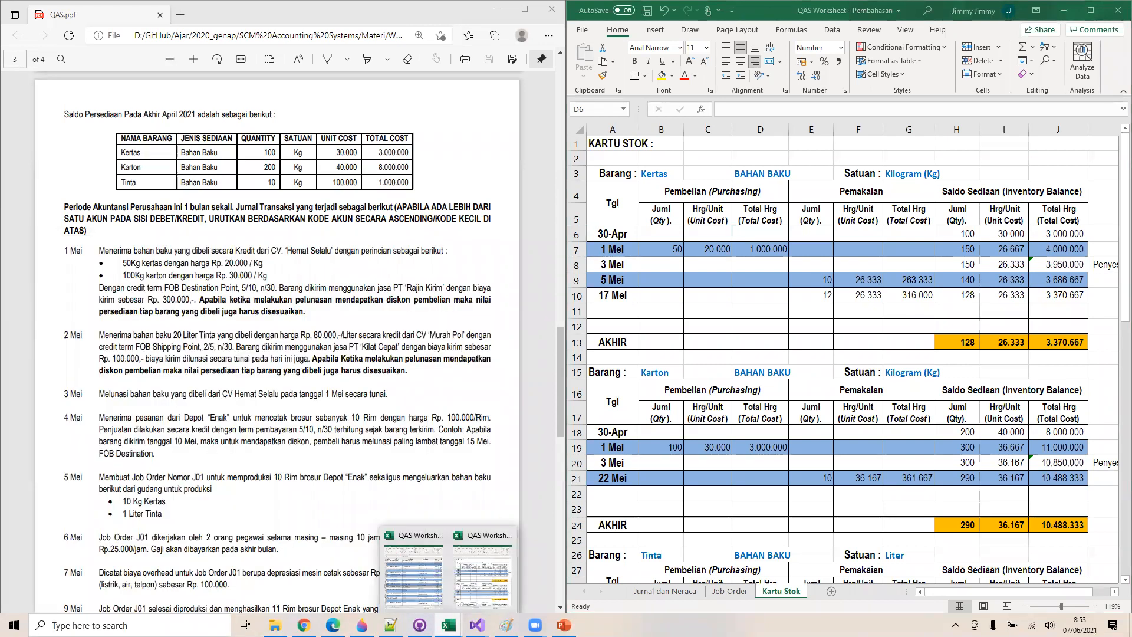
Add a new worksheet to Pembahasan, enter "Total Ongkir" in A1 and fit column A to the text
left_click(831, 591)
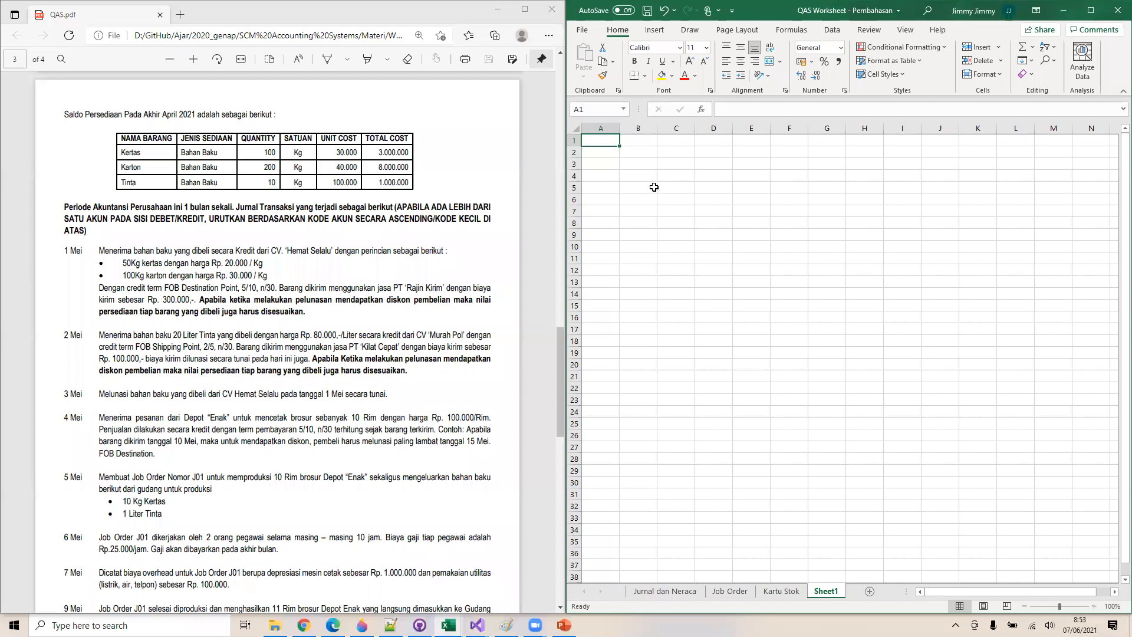
scroll(654, 187, "up", 8, "ctrl")
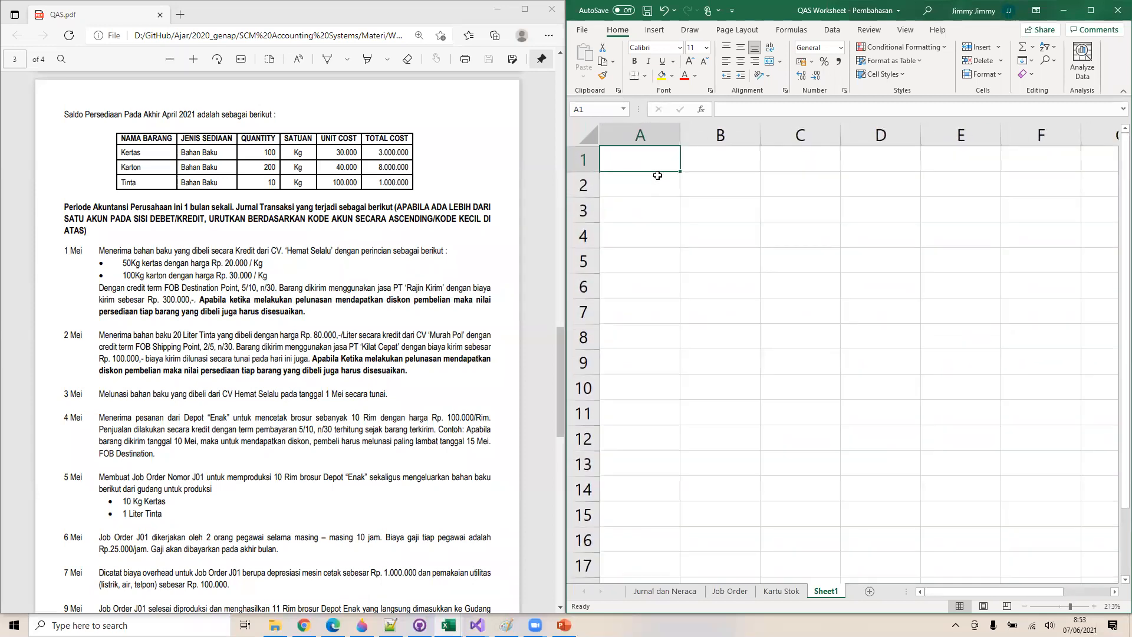
type("Total Ongkir")
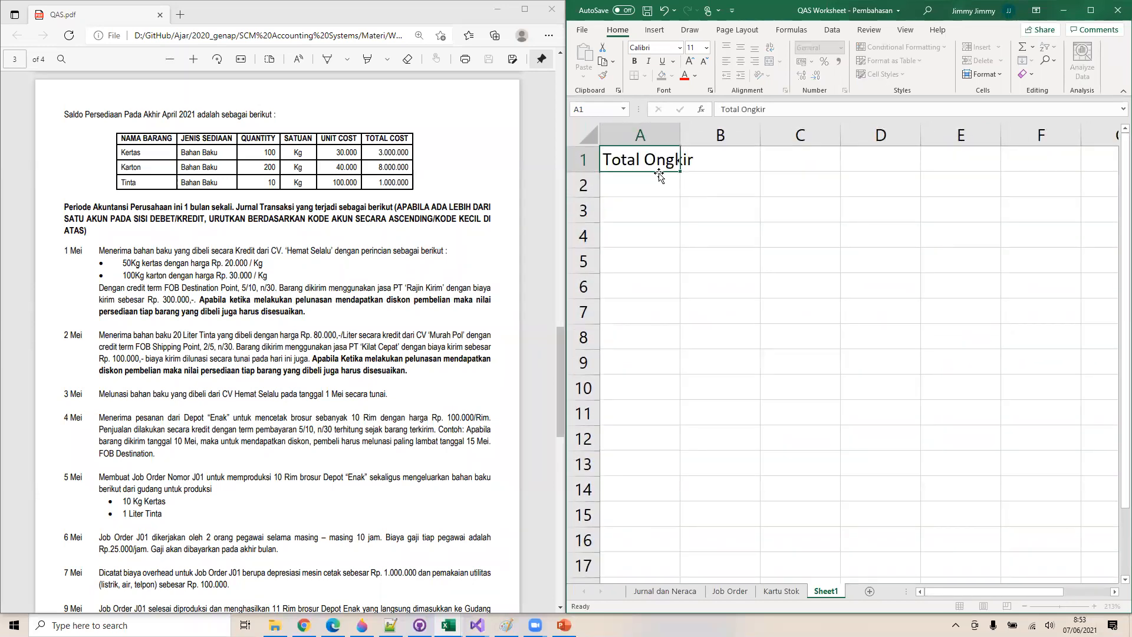
key("Return")
key("Up")
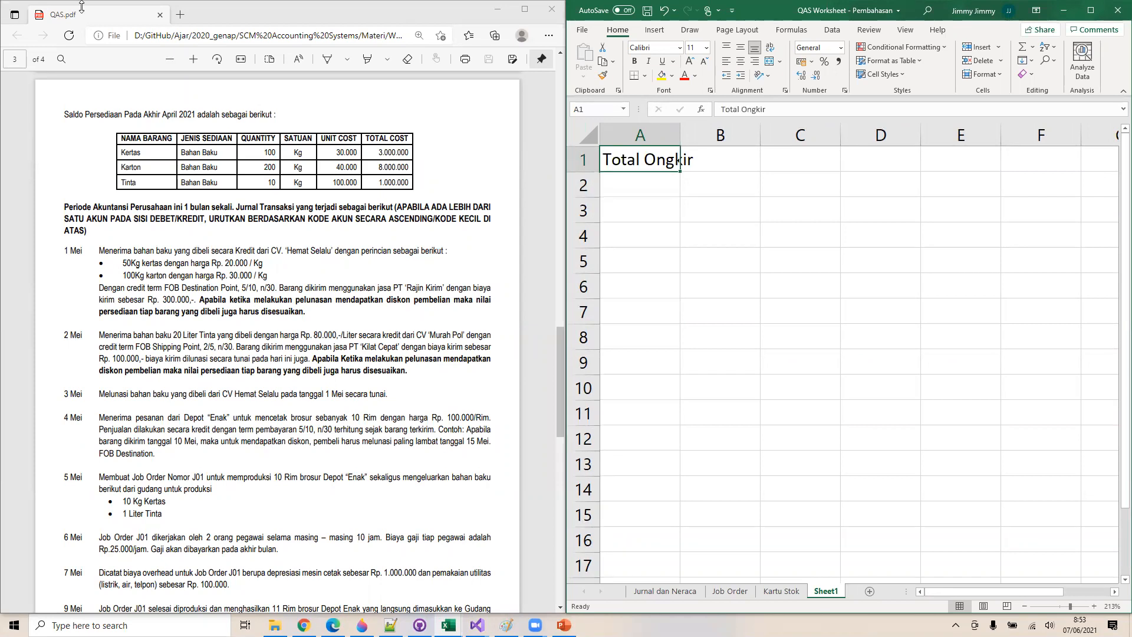
double_click(679, 135)
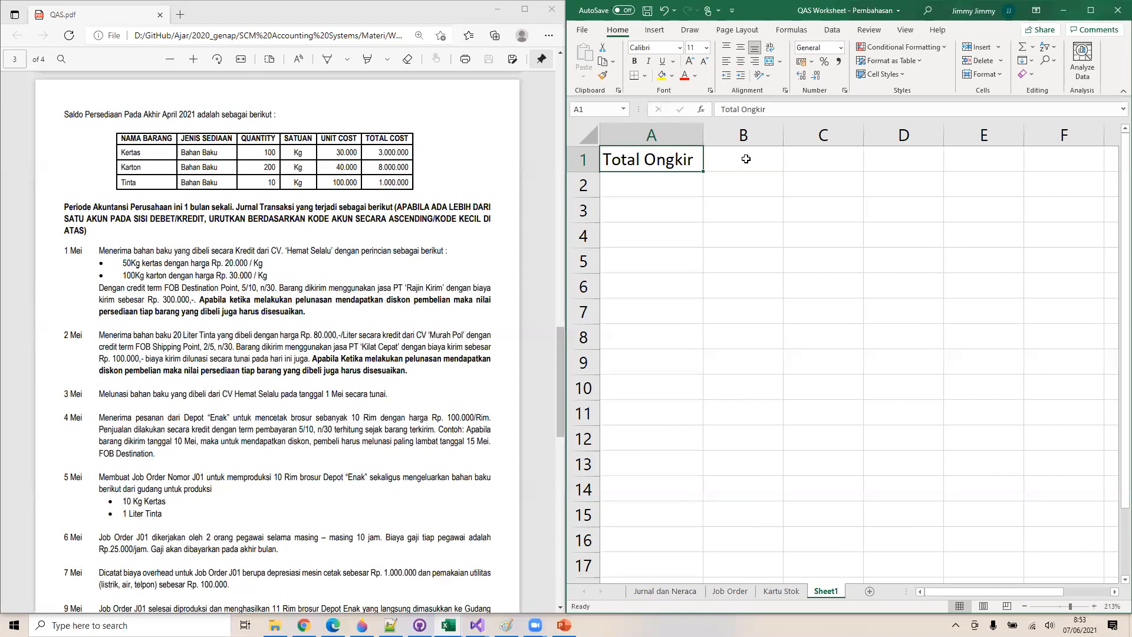
Enter 300000 in B1 and apply the comma number style to column B
left_click(755, 165)
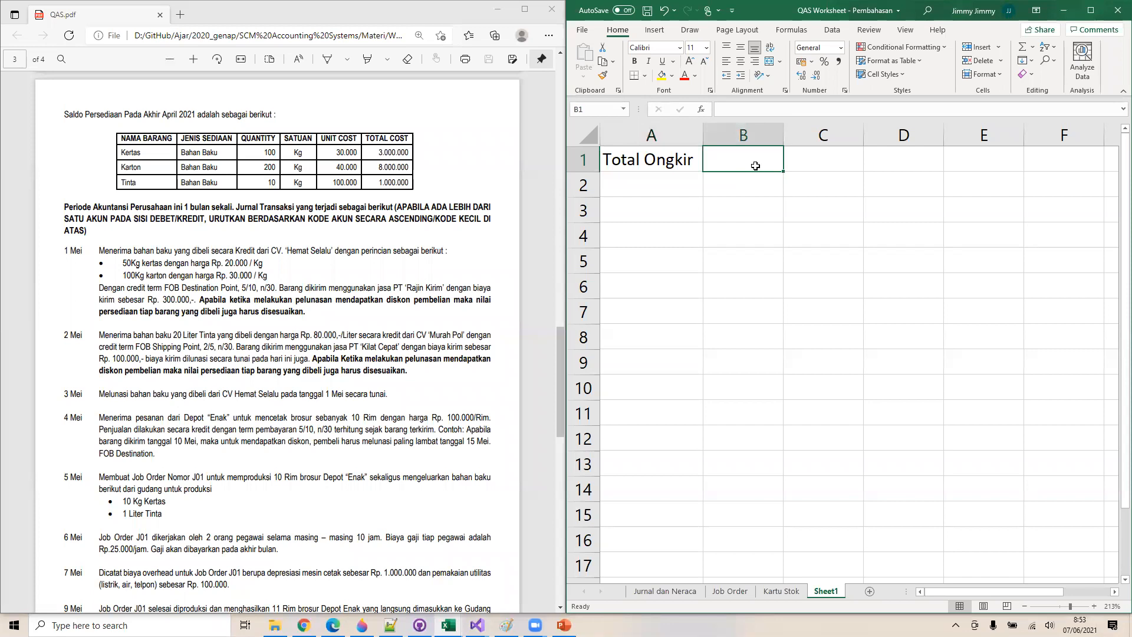
type("300000")
key("Return")
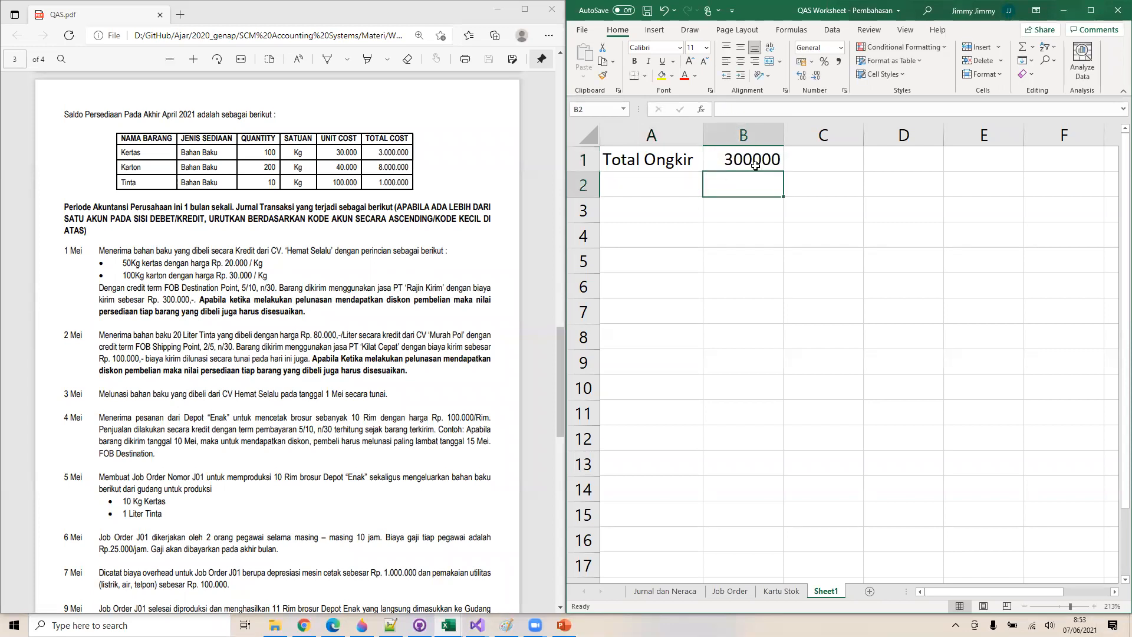
left_click(756, 130)
left_click(838, 61)
Enter "Proporsi berdasarkan Nilai" in A2 and the column heading "Nilai" in B3
left_click(657, 180)
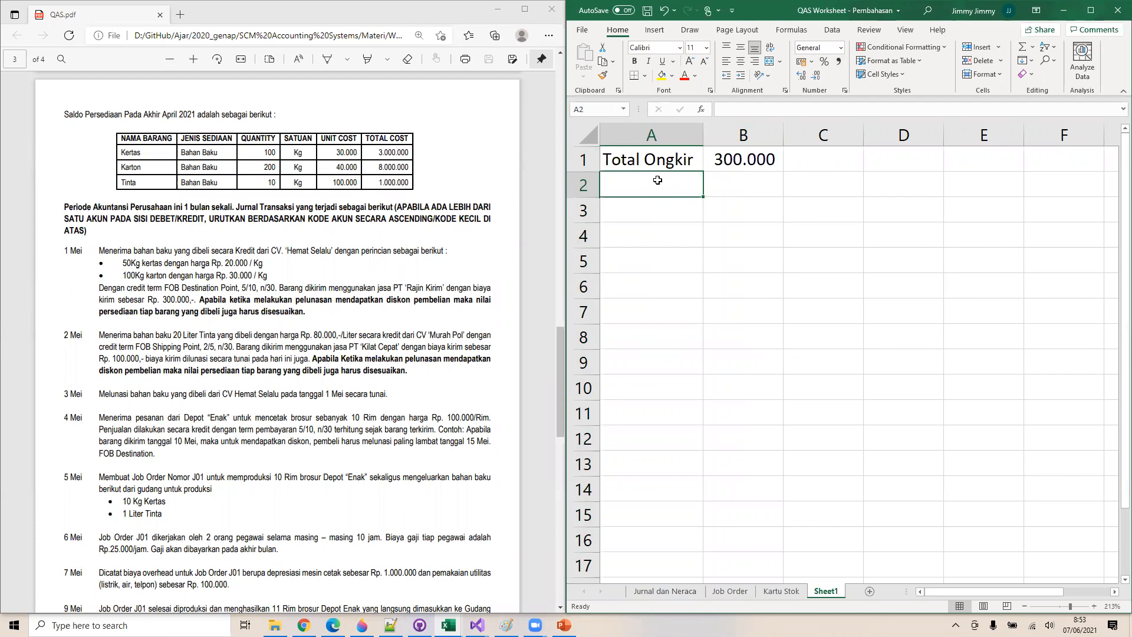
type("Proporsi berdasarkan Nilai")
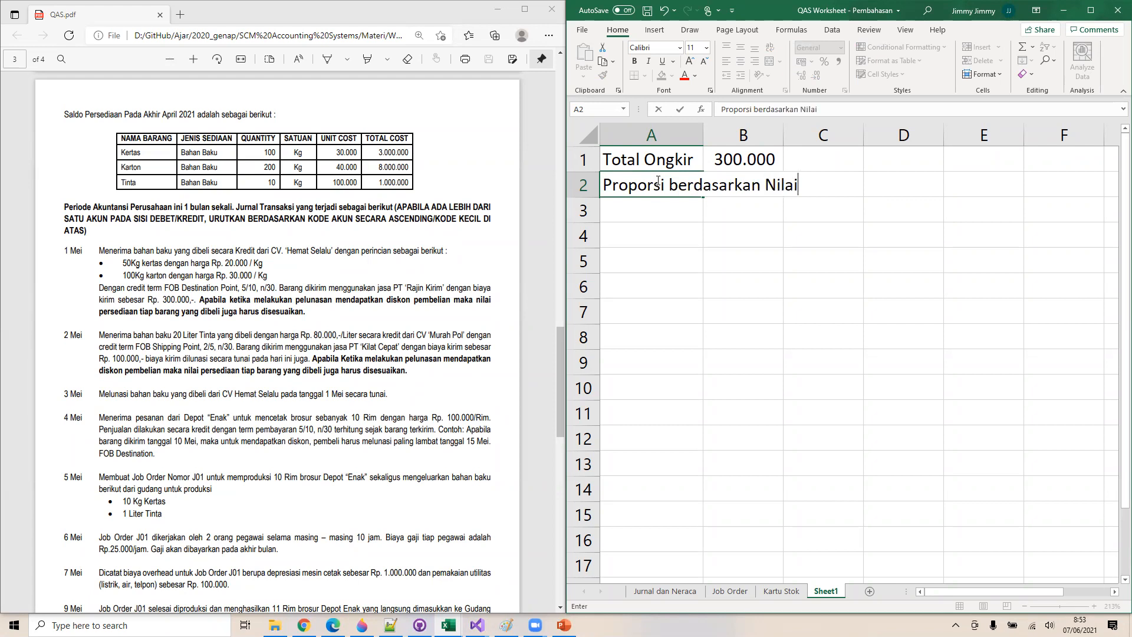
key("Return")
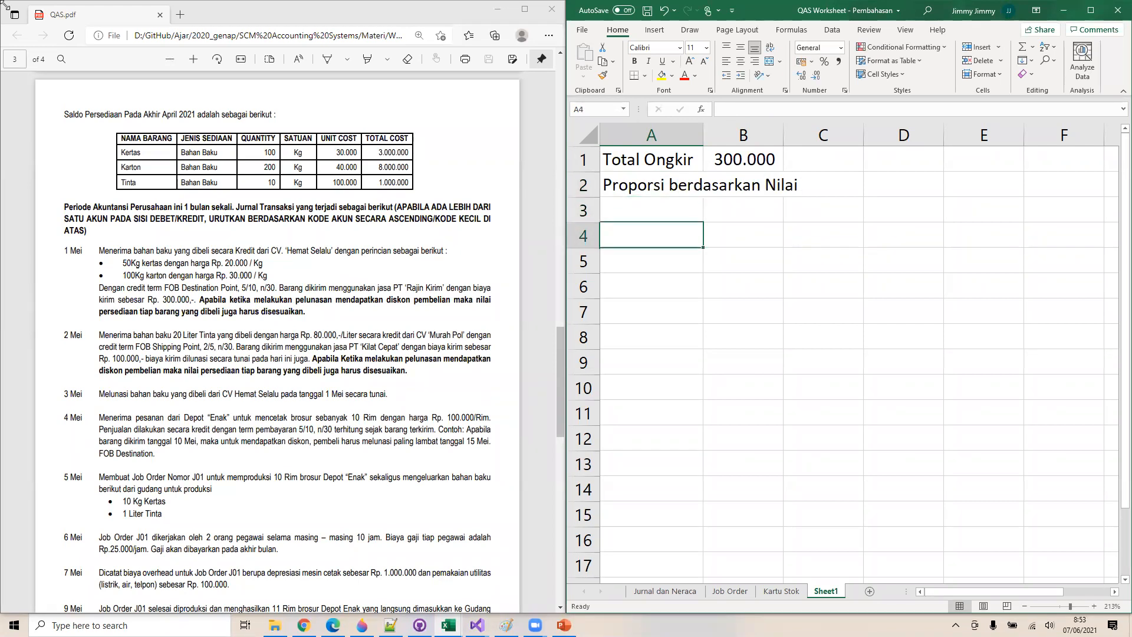
key("Right")
type("N")
key("BackSpace")
type("Nilai")
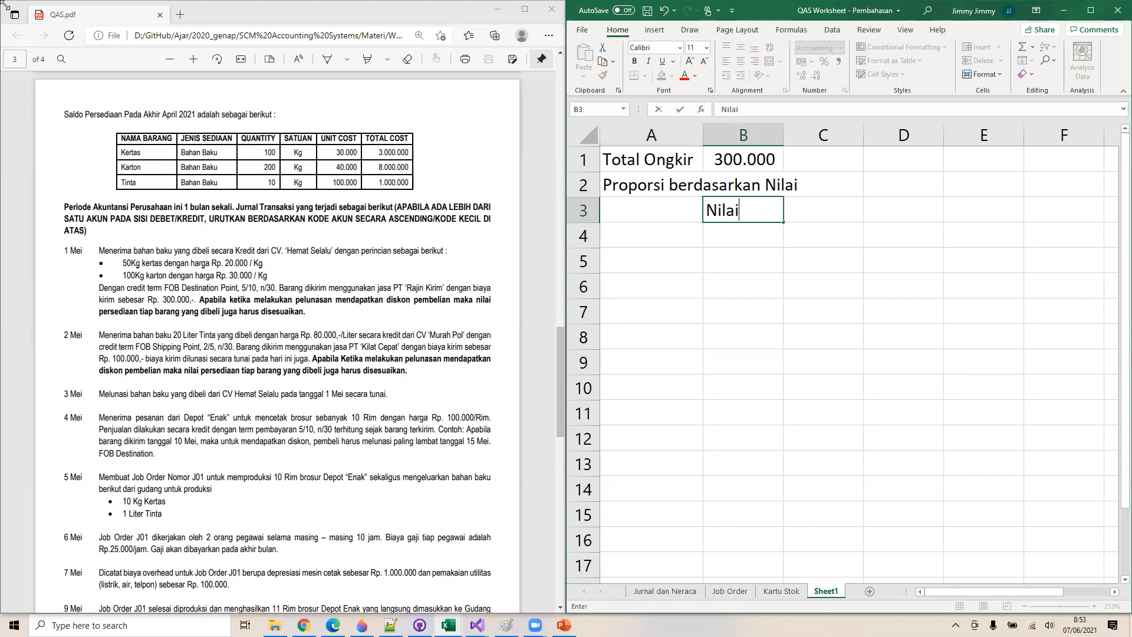
key("Return")
Enter the label "Kertaas" in A4 and its value formula =50*20000 in B4
key("Left")
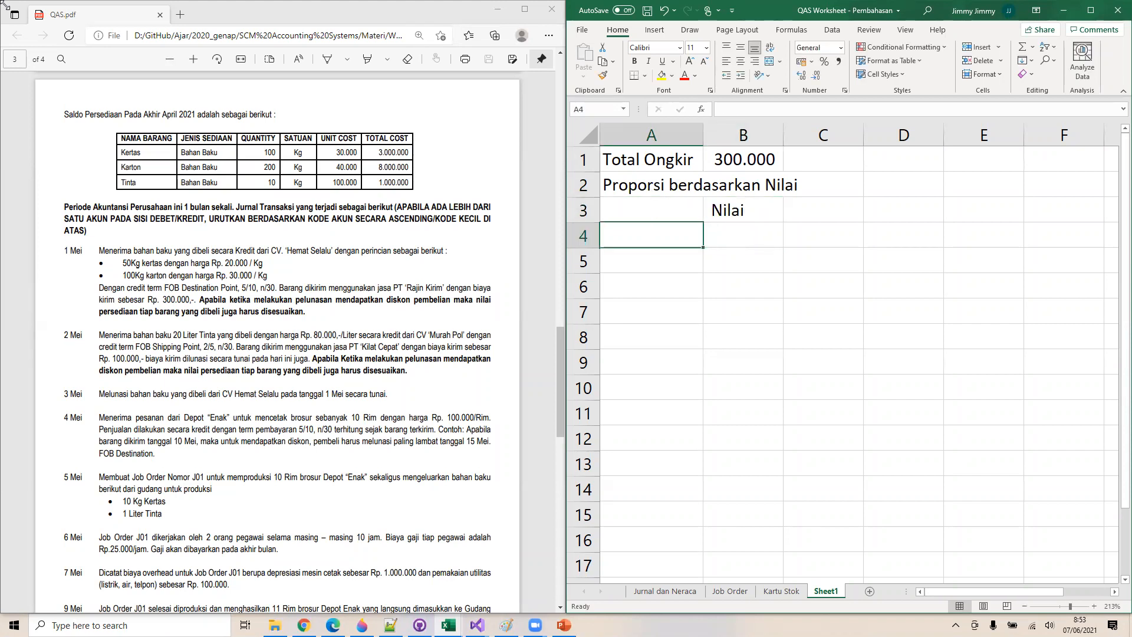
type("Kertaas")
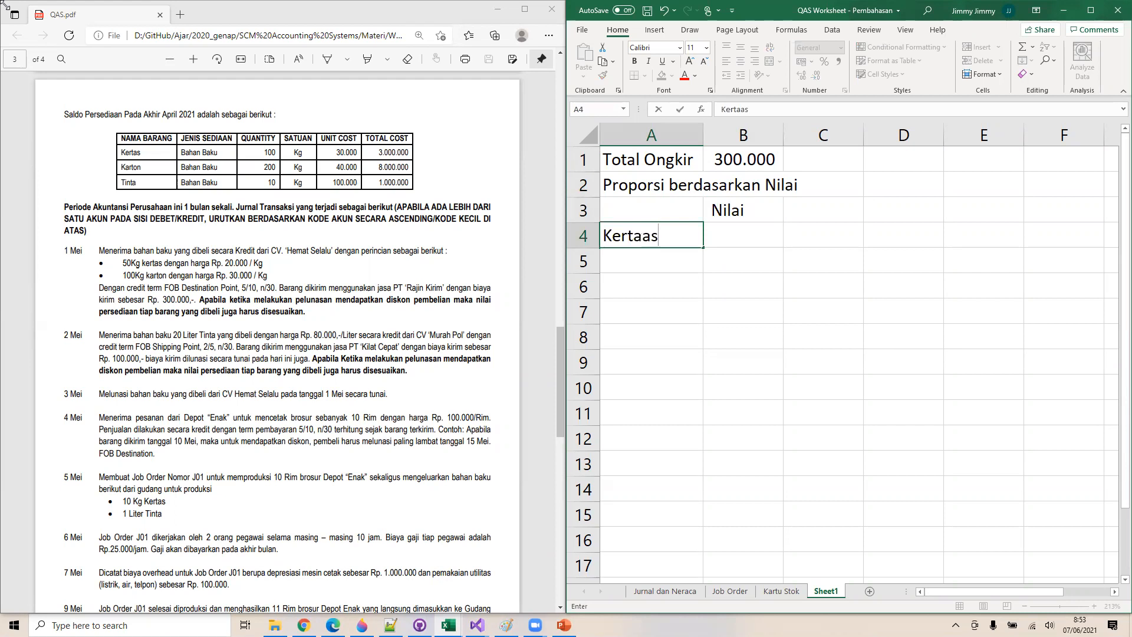
key("Right")
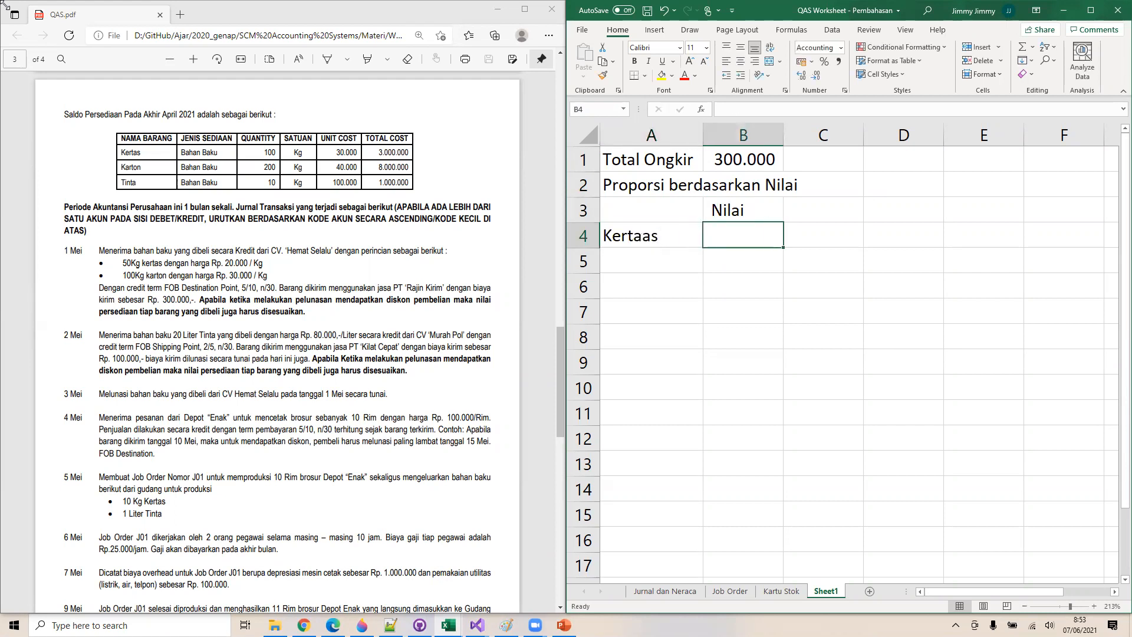
type("=50")
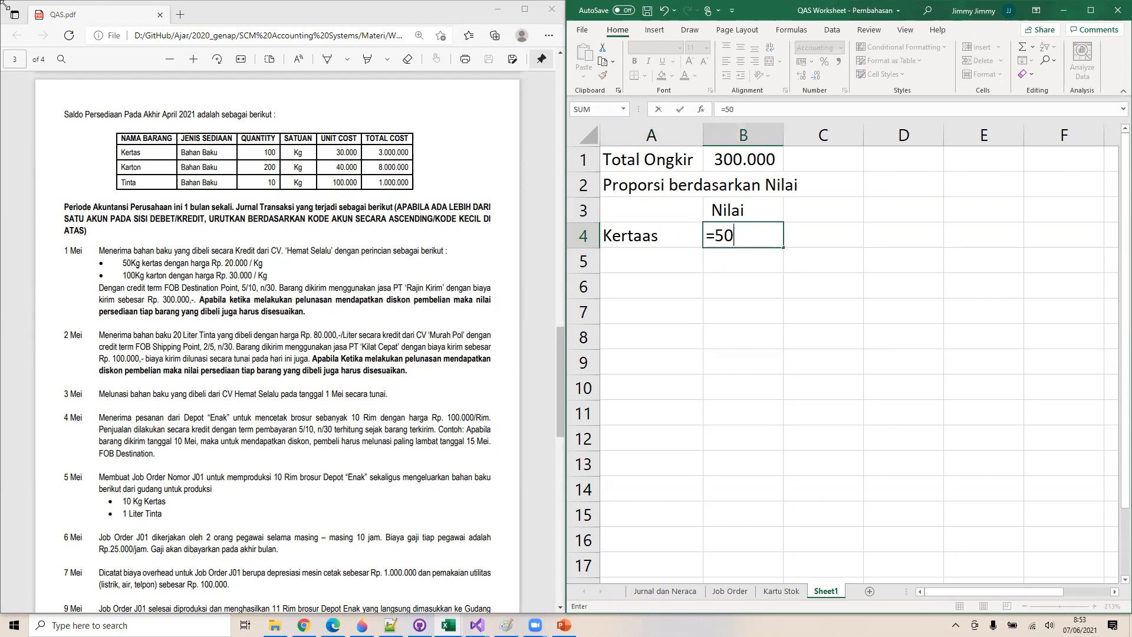
type("*20000")
key("Return")
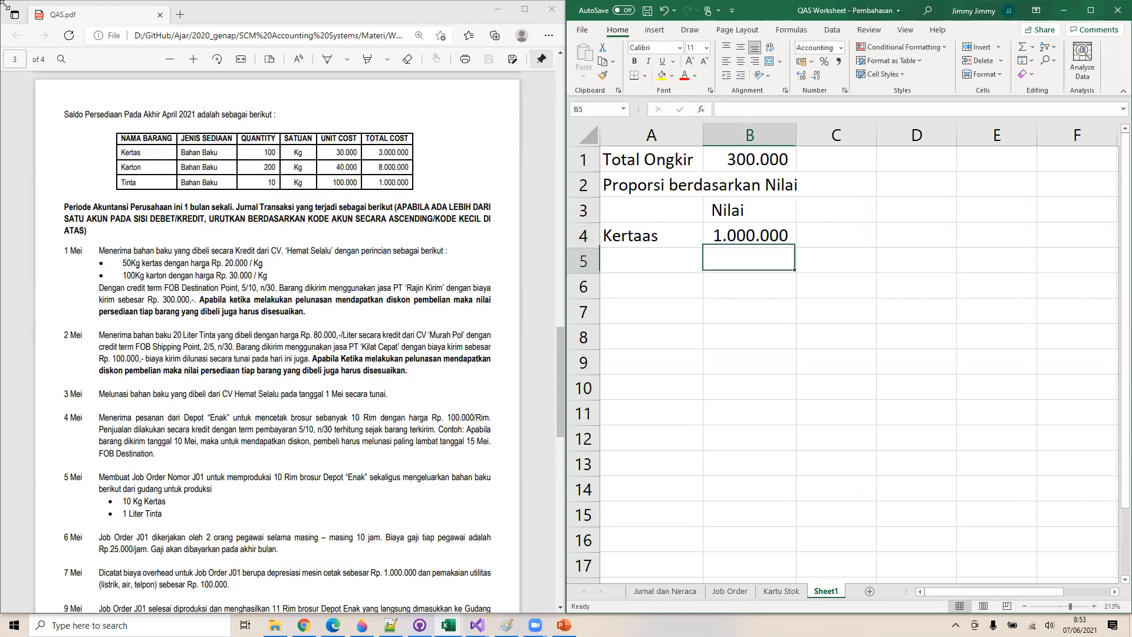
Enter the label "Karton" in A5 and its value formula =100*30000 in B5
key("Left")
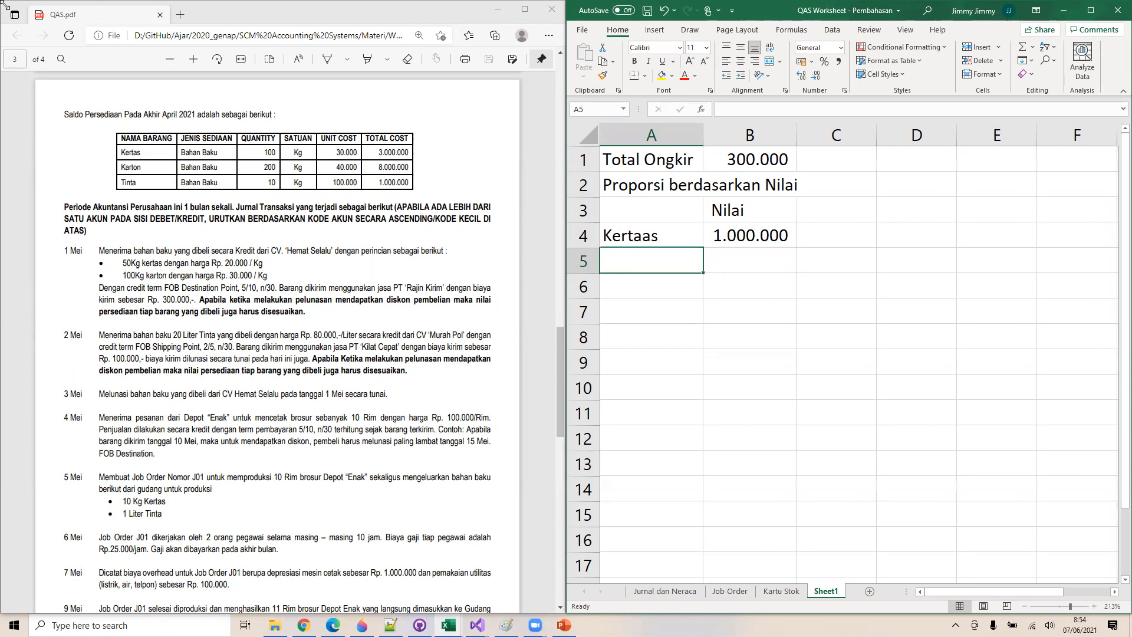
type("Karton")
key("Tab")
type("=")
type("100*")
type("30000")
key("Return")
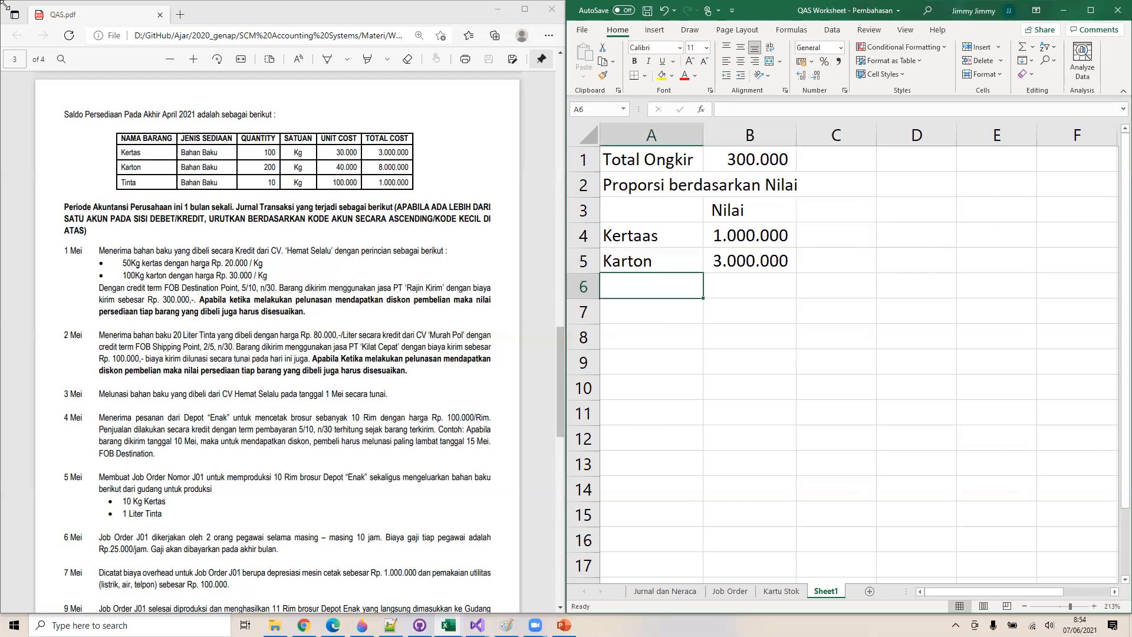
Enter the label "Total" in A6 and a formula adding B5 and B4 in B6
key("Right")
key("Left")
type("Total")
key("Delete")
key("Right")
type("=")
key("Up")
type("+")
key("Up")
key("Up")
key("Return")
Enter the column heading "Ongkir" in C3, beside the "Nilai" heading
key("Right")
key("Up")
key("Up")
key("Up")
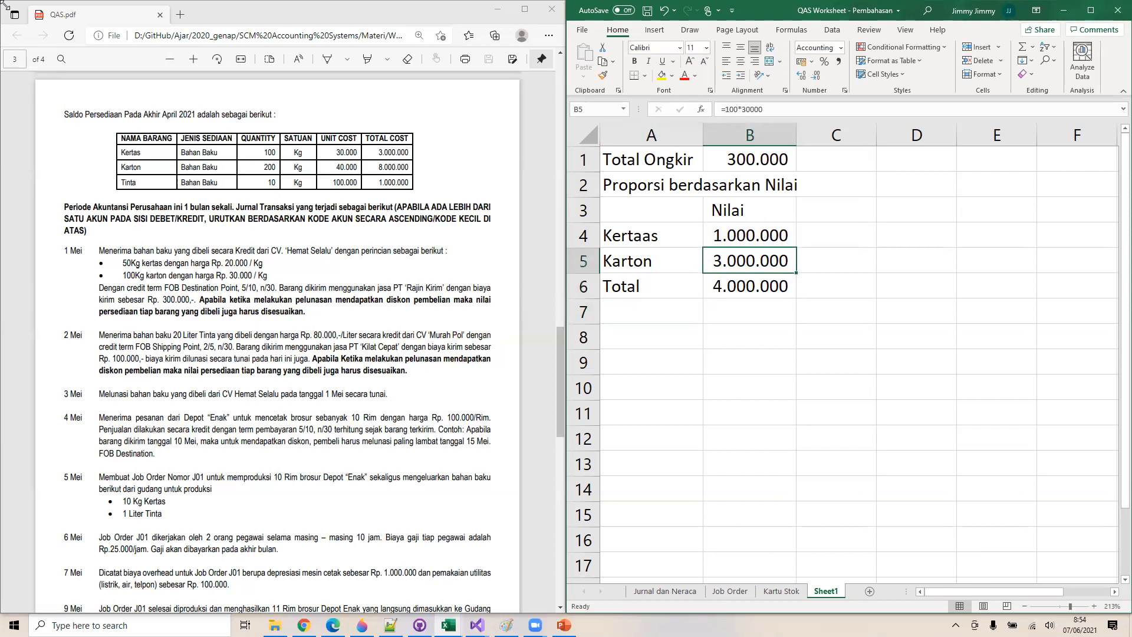
key("Right")
key("Up")
type("Ongkir")
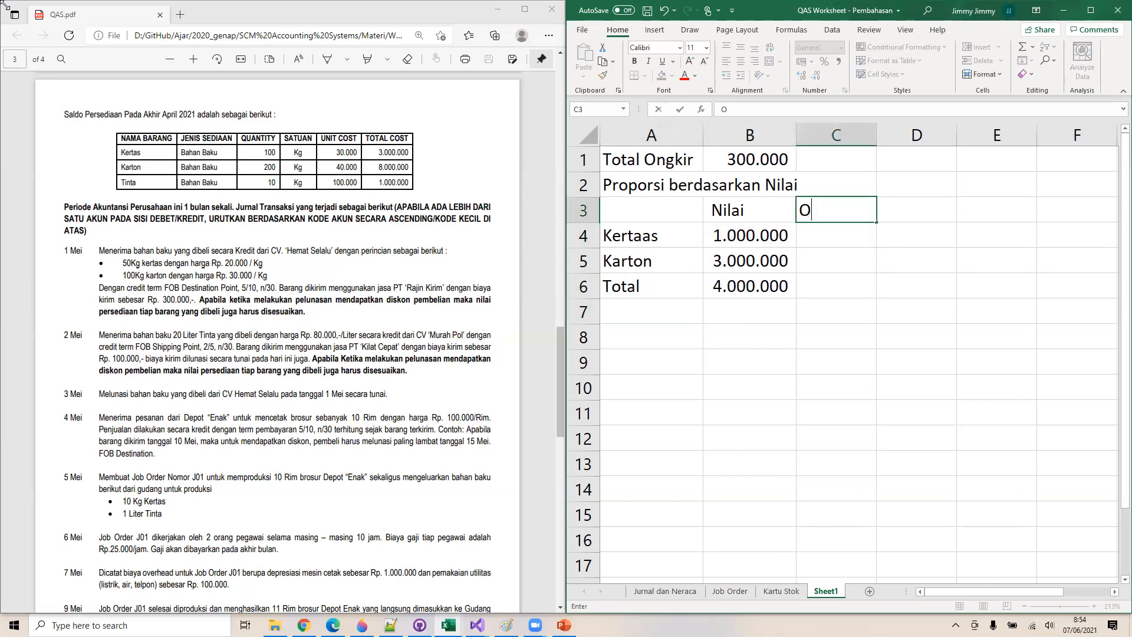
key("Return")
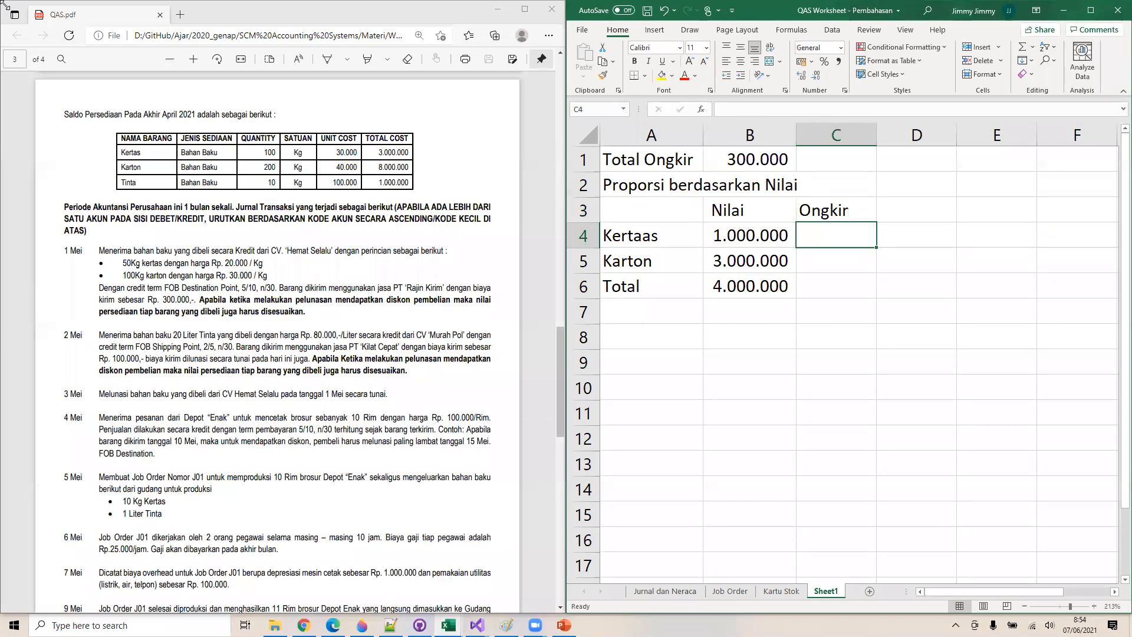
Calculate the paper's value-based shipping share in C4 with the formula =B4/B6*B1
type("=")
key("Left")
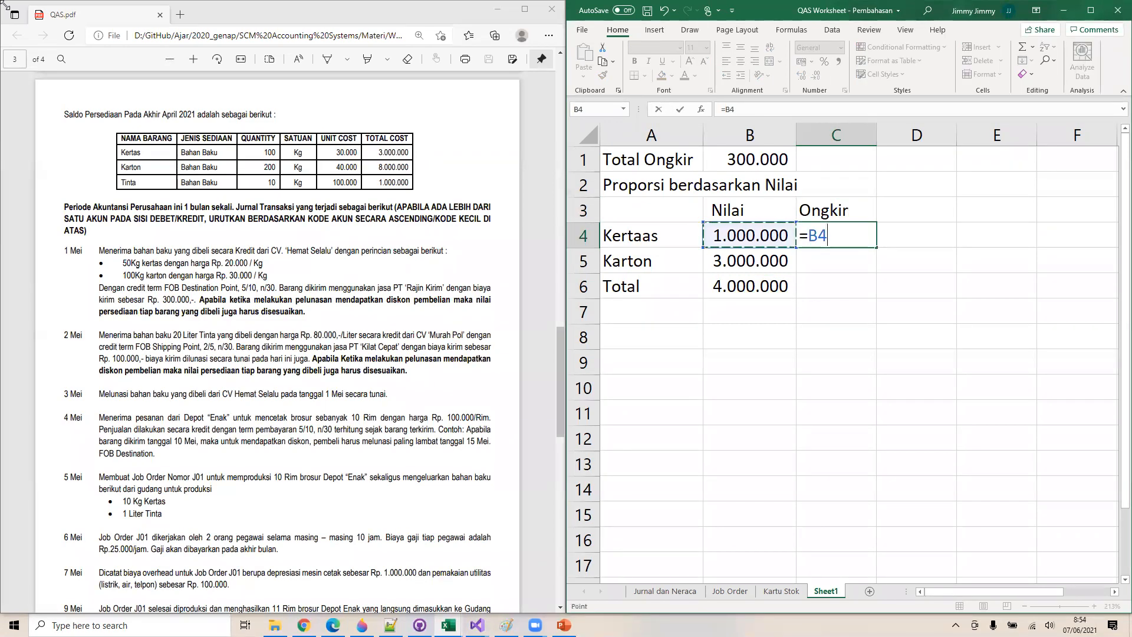
type("/")
key("Down")
key("Down")
key("Left")
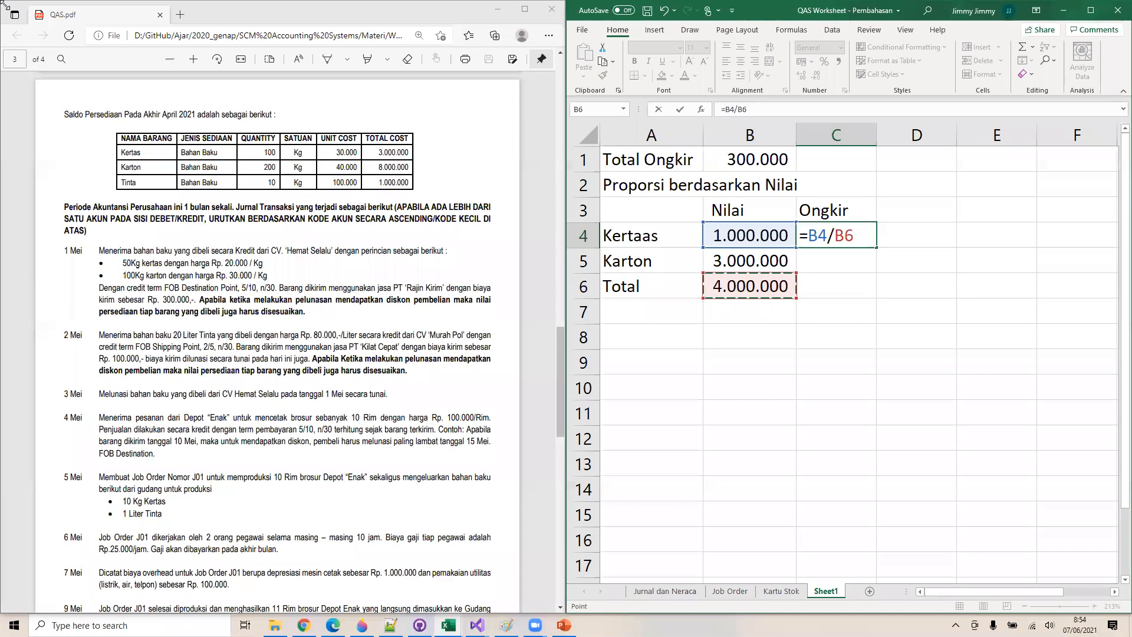
type("*")
left_click(759, 156)
key("Return")
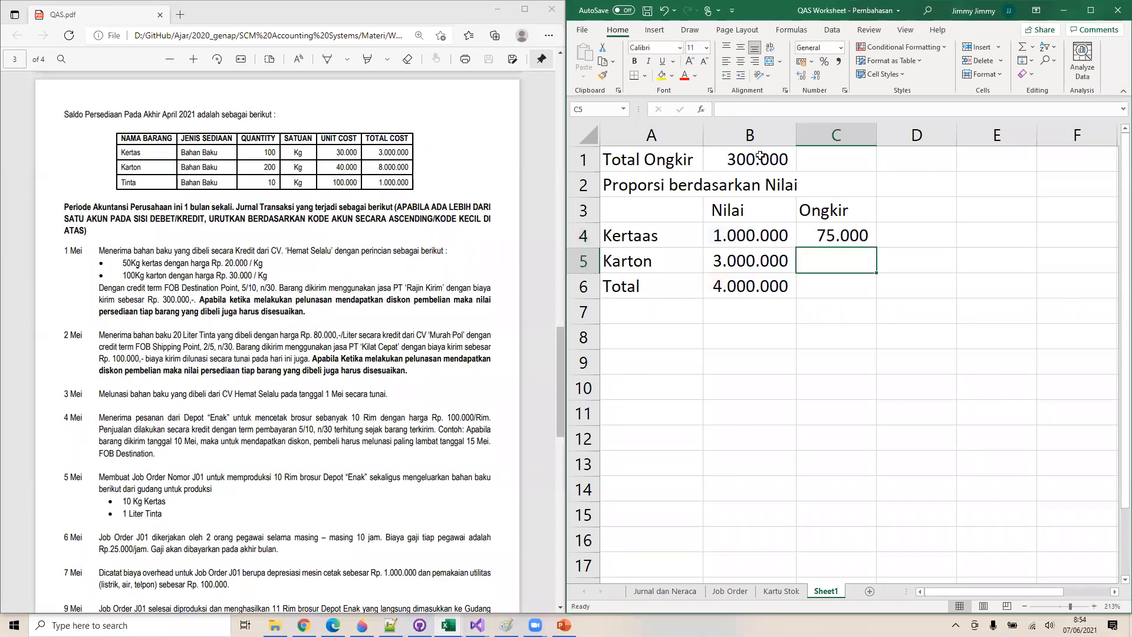
Calculate the Karton value-based shipping share in C5 with the formula =B5/B6*B1
type("=")
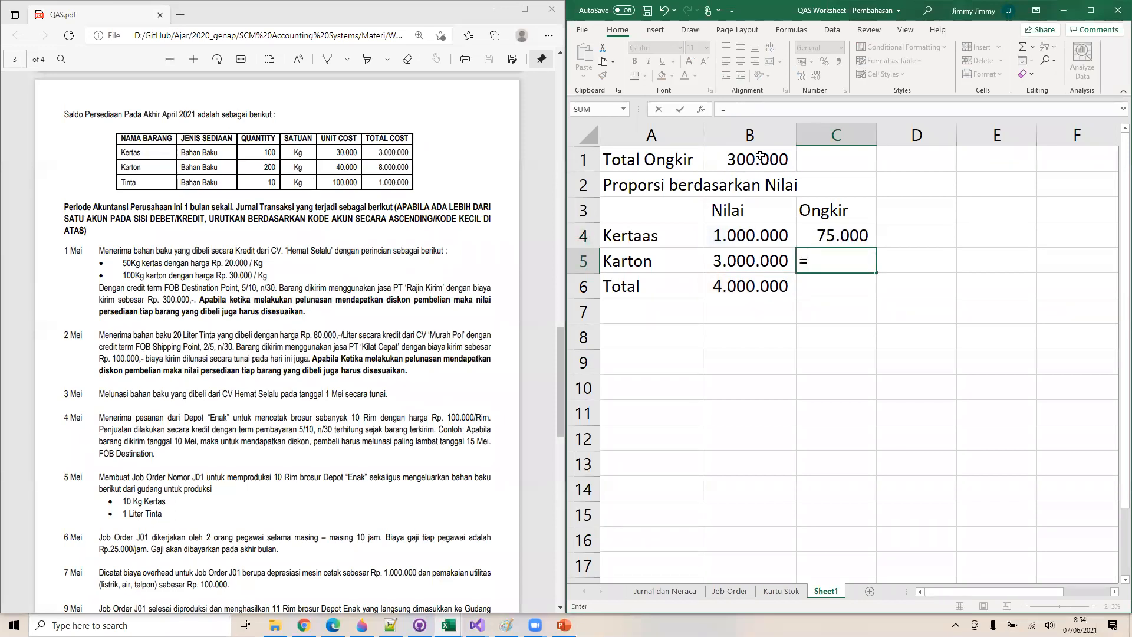
key("Left")
type("/")
key("Down")
key("Left")
type("*")
key("Down")
key("Left")
key("Up")
key("Up")
key("Up")
key("Up")
key("Up")
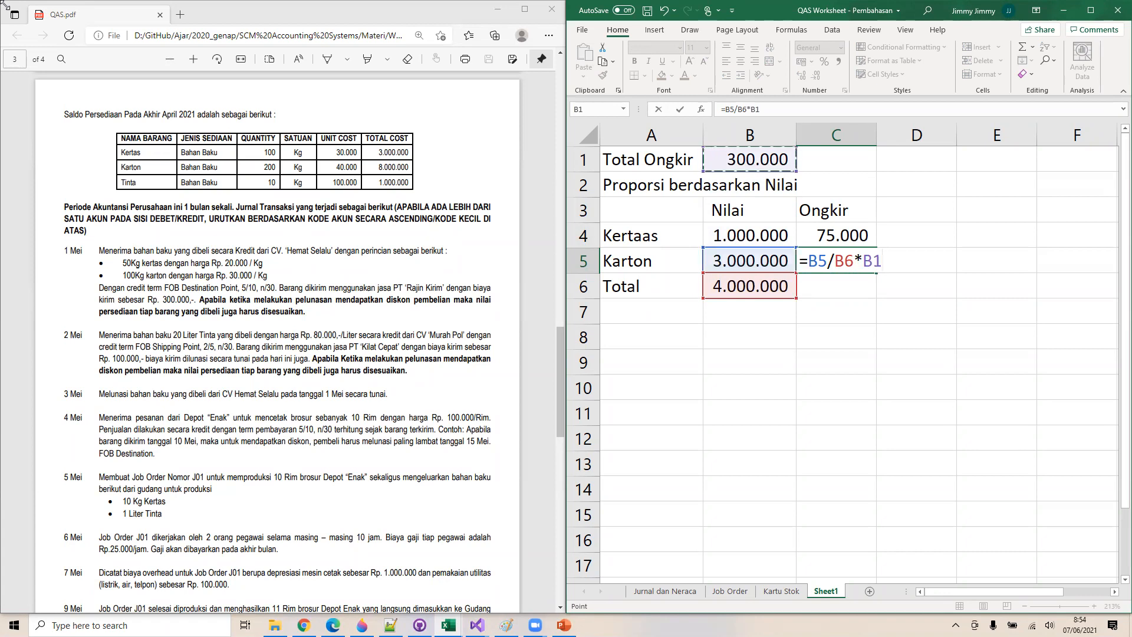
key("ctrl+Return")
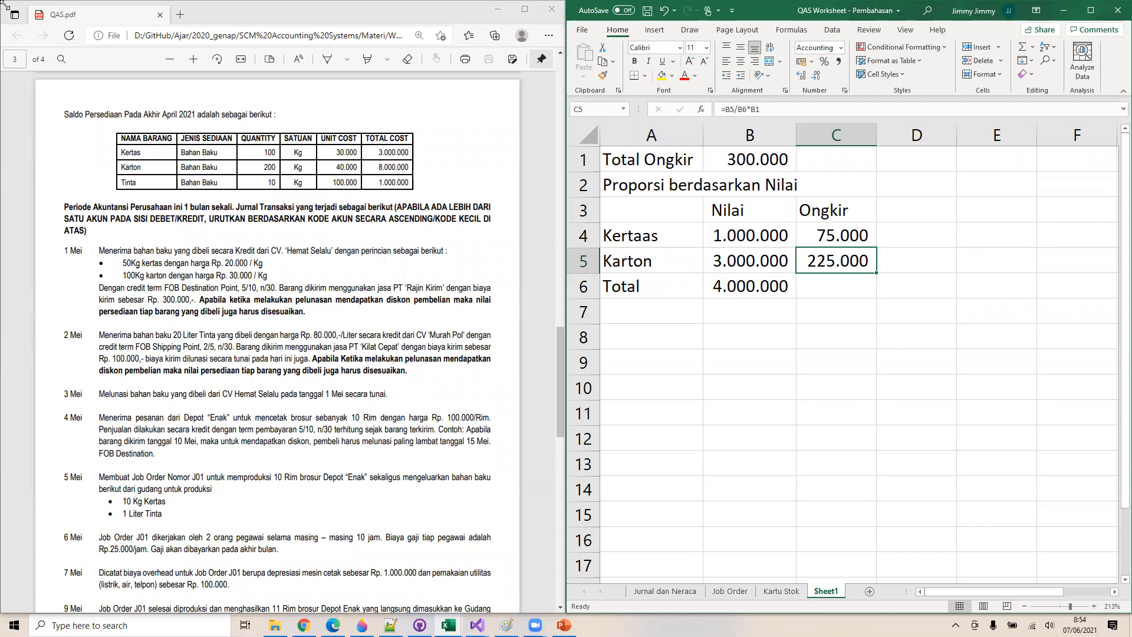
Enter the section title "Proporsi berdasarkan Berat" in A8 and the column heading "Berat" in B9
key("Down")
key("Down")
key("Down")
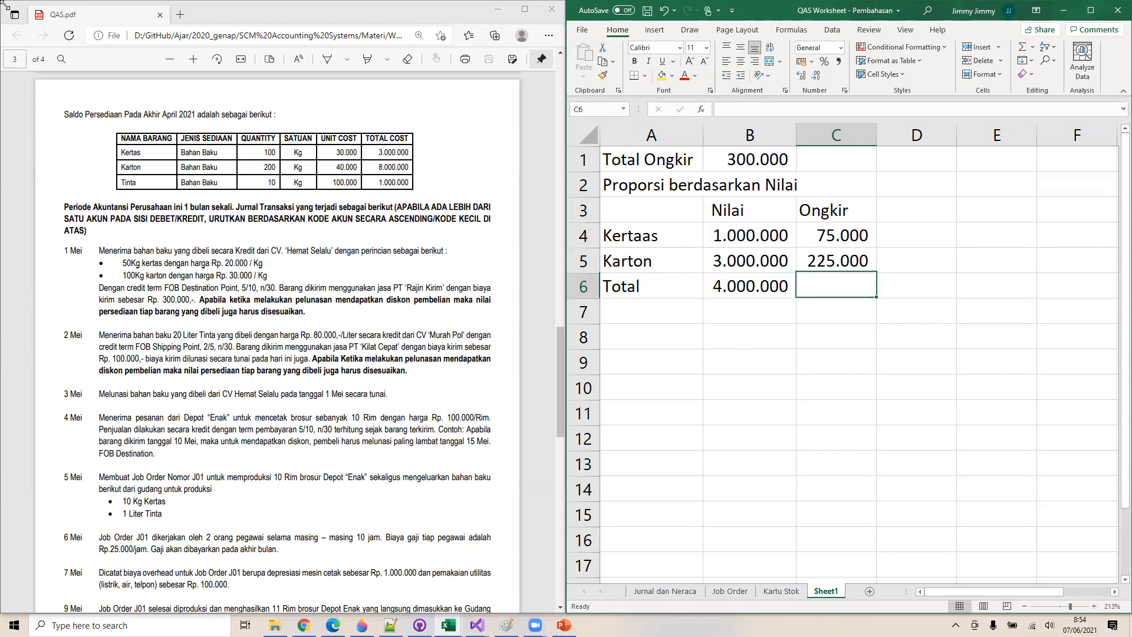
key("Left")
key("Left")
type("Pr")
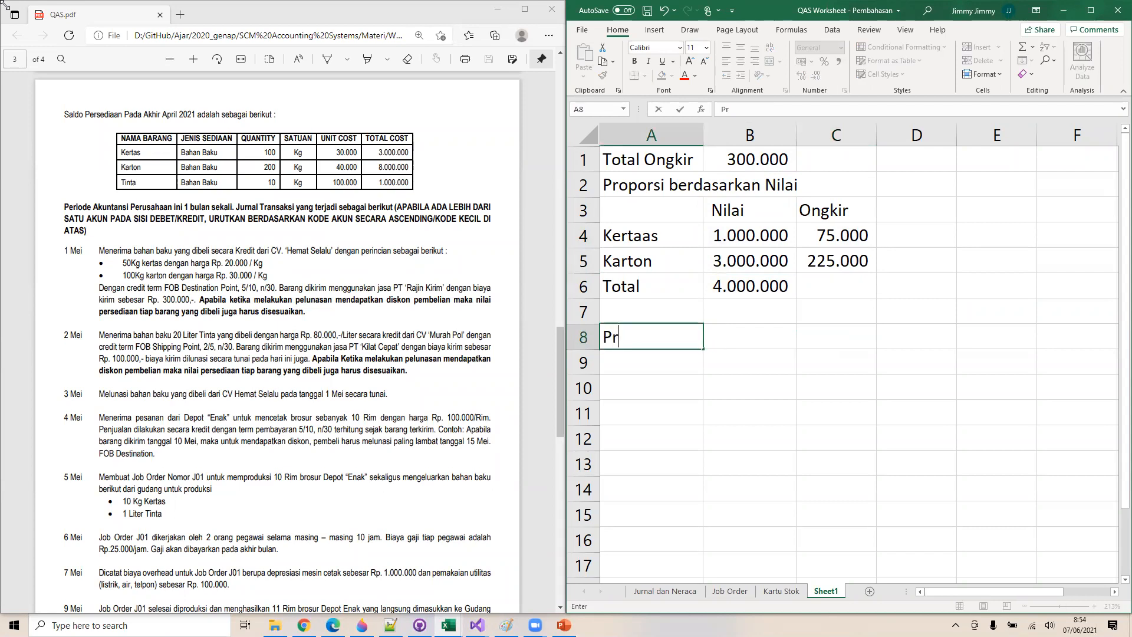
type("oporsi berdasarkan ")
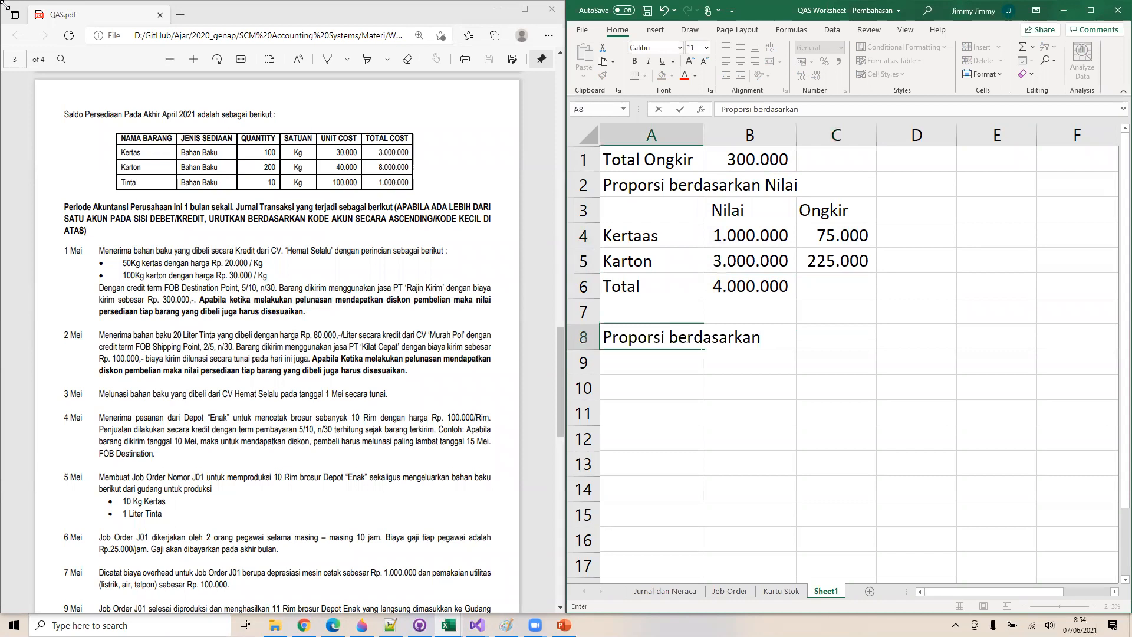
type("Berat\\")
key("BackSpace")
key("Return")
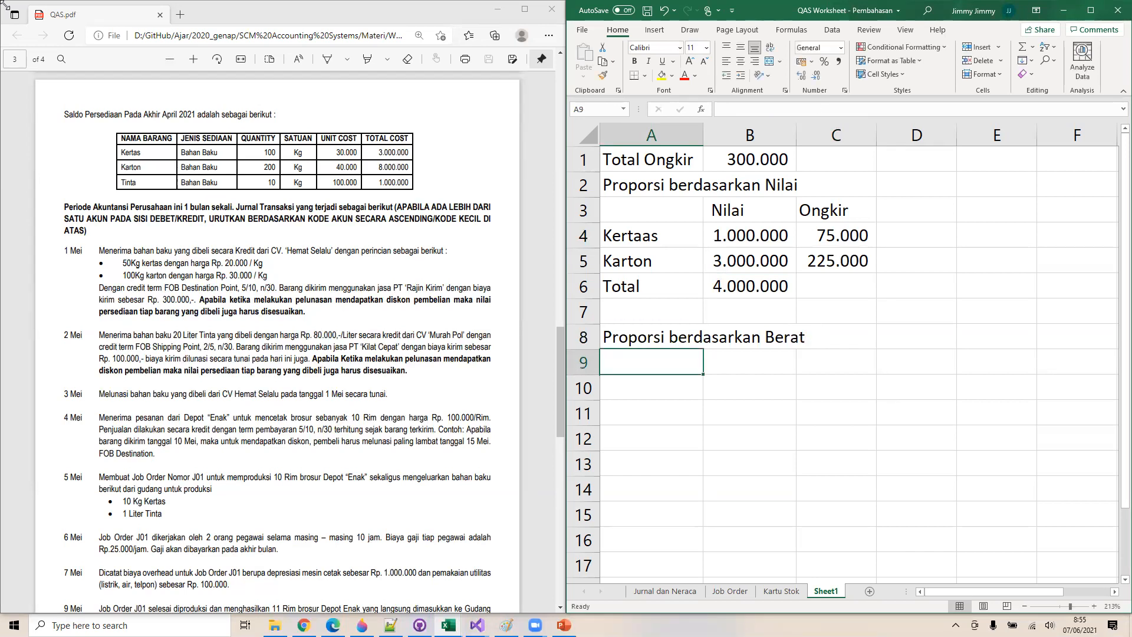
key("Right")
type("Berat")
key("Return")
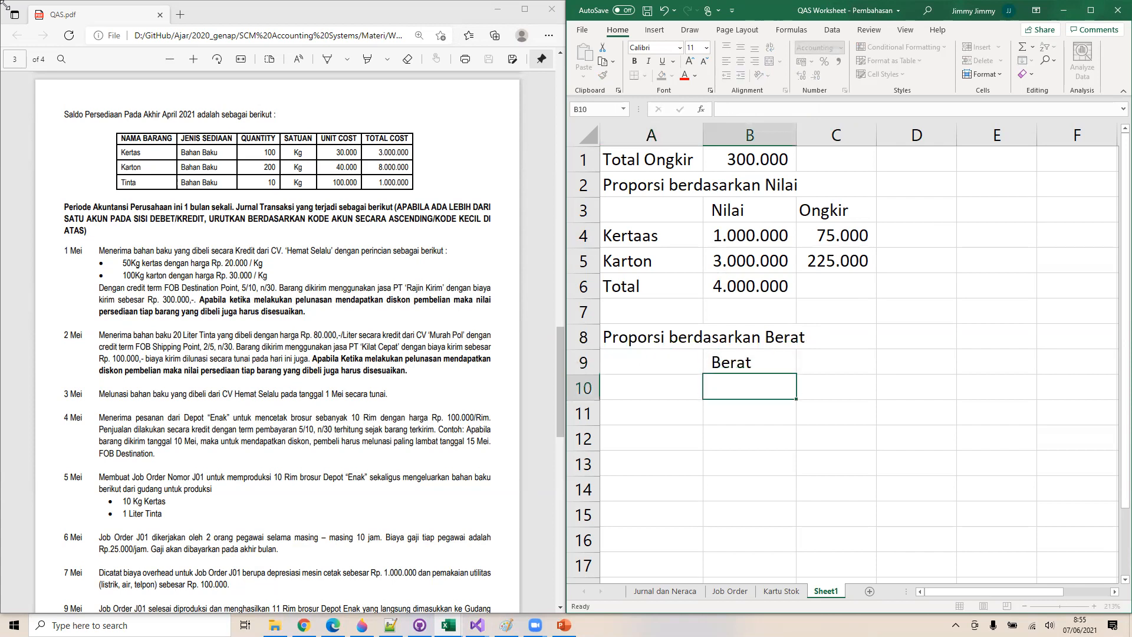
Enter the row labels "Kertas" in A10 and "Karton" in A11
key("Left")
type("Kertas")
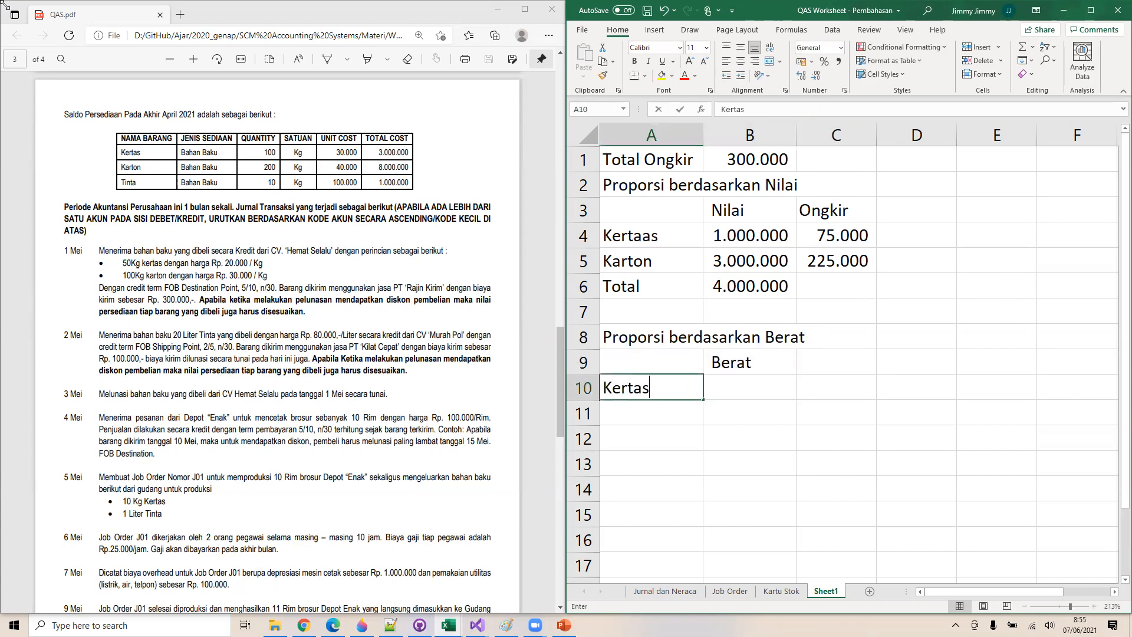
key("Return")
type("K")
type("Kar")
key("BackSpace")
key("BackSpace")
type("arton")
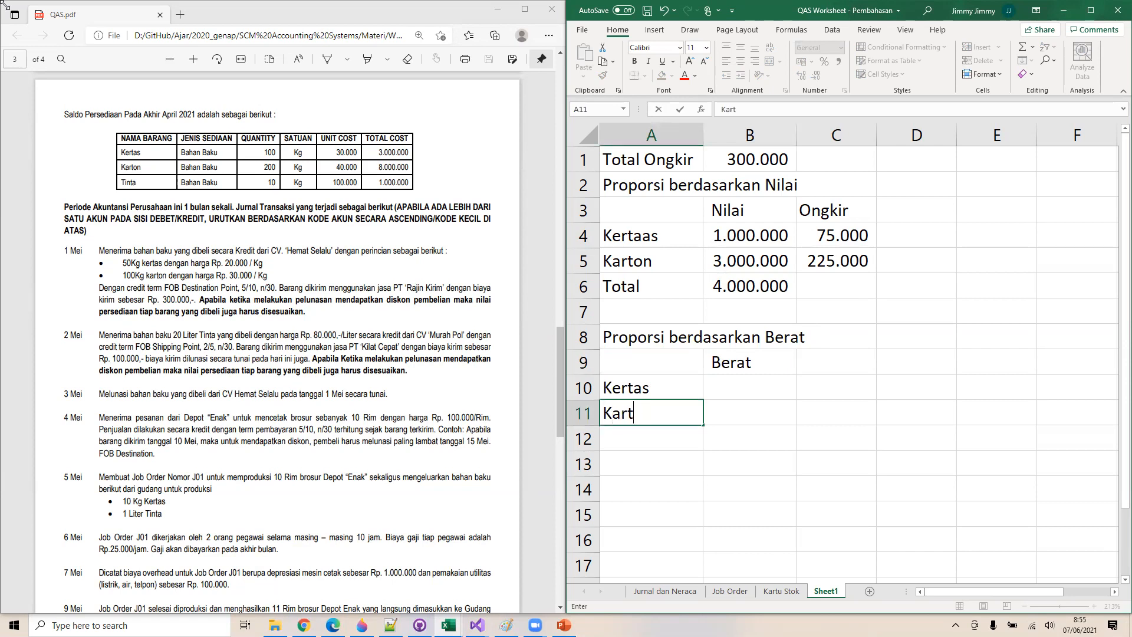
key("Tab")
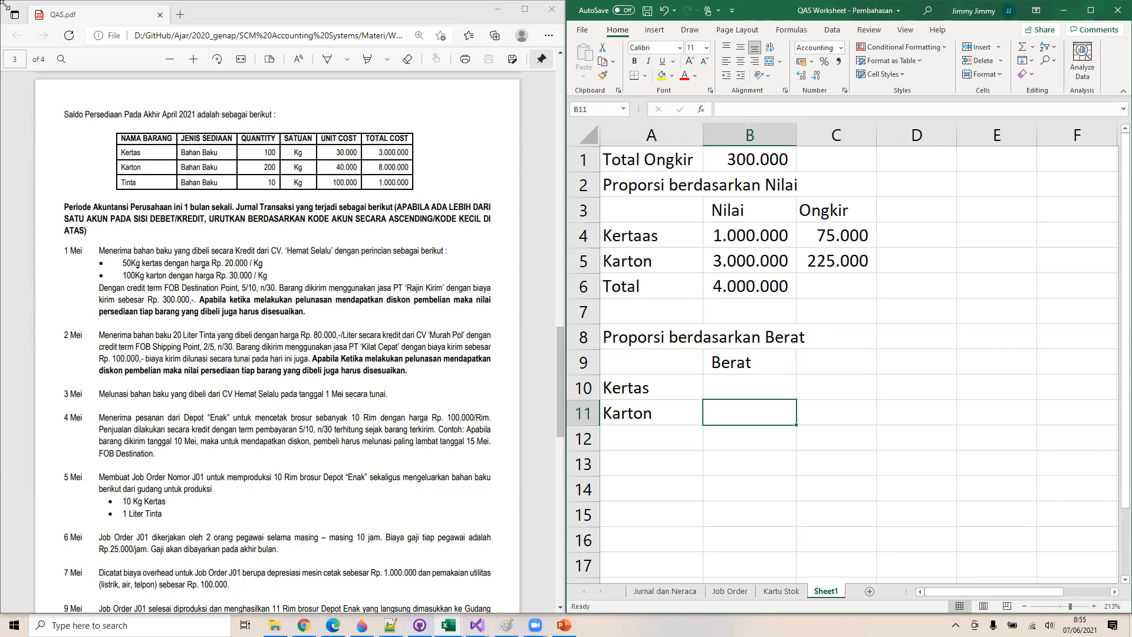
Enter the weights 50 for Kertas in B10 and 100 for Karton in B11
key("Up")
type("50")
key("Return")
type("100")
key("Return")
Add up the weights in B12 with the formula =B10+B11 and label the row "Total" in A12
key("Up")
key("Right")
key("Up")
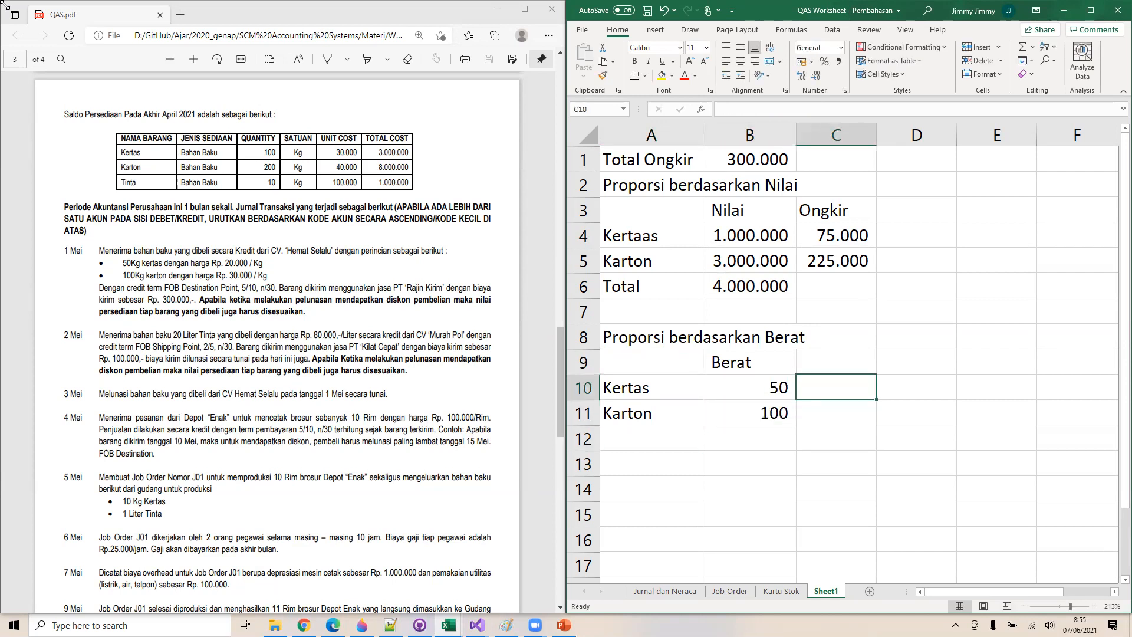
key("Down")
key("Down")
key("Left")
key("F2")
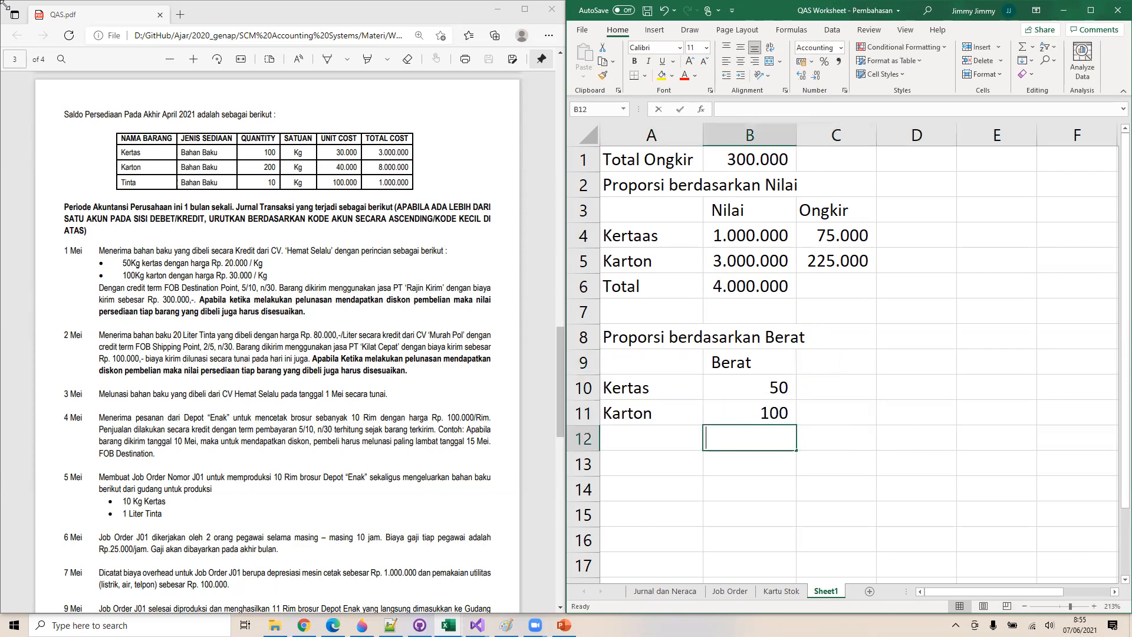
type("=")
key("Up")
key("Up")
type("+")
key("Down")
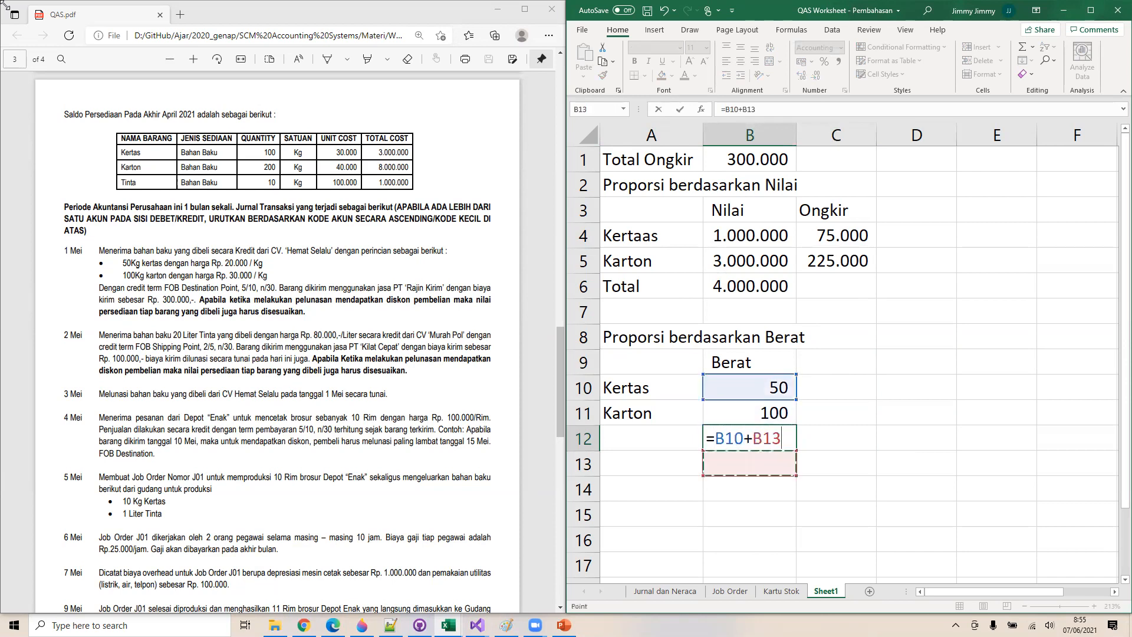
key("Up")
key("Up")
key("Return")
key("Up")
key("Left")
type("Total")
key("Tab")
Enter the column heading "Ongkir" in C9, beside the "Berat" heading
key("Tab")
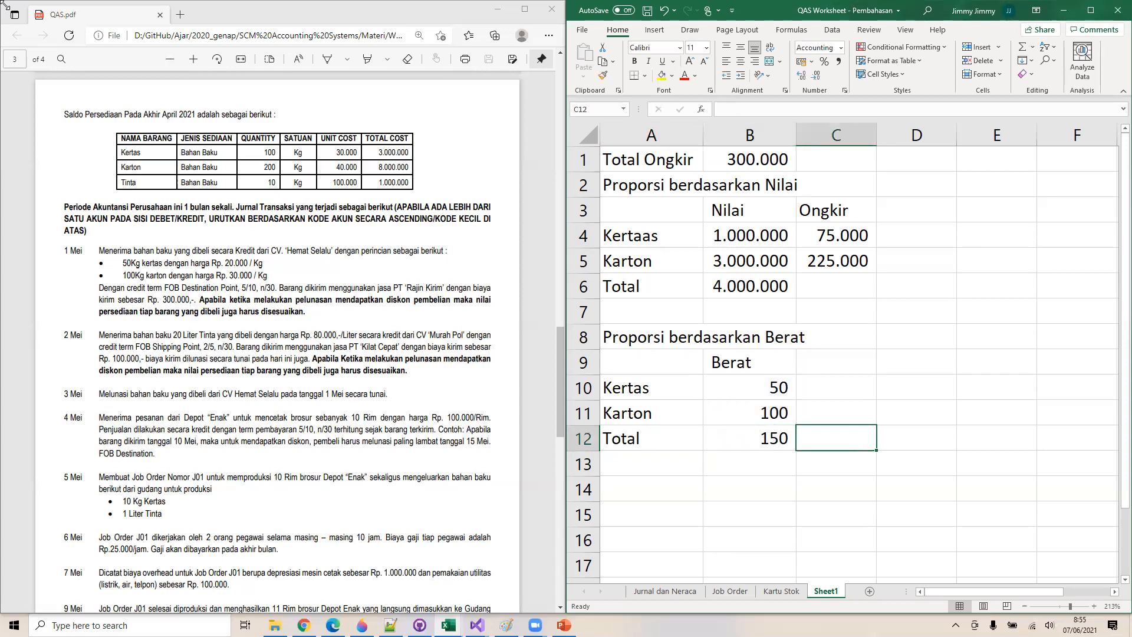
key("Up")
key("Up")
key("Up")
type("Ongkir")
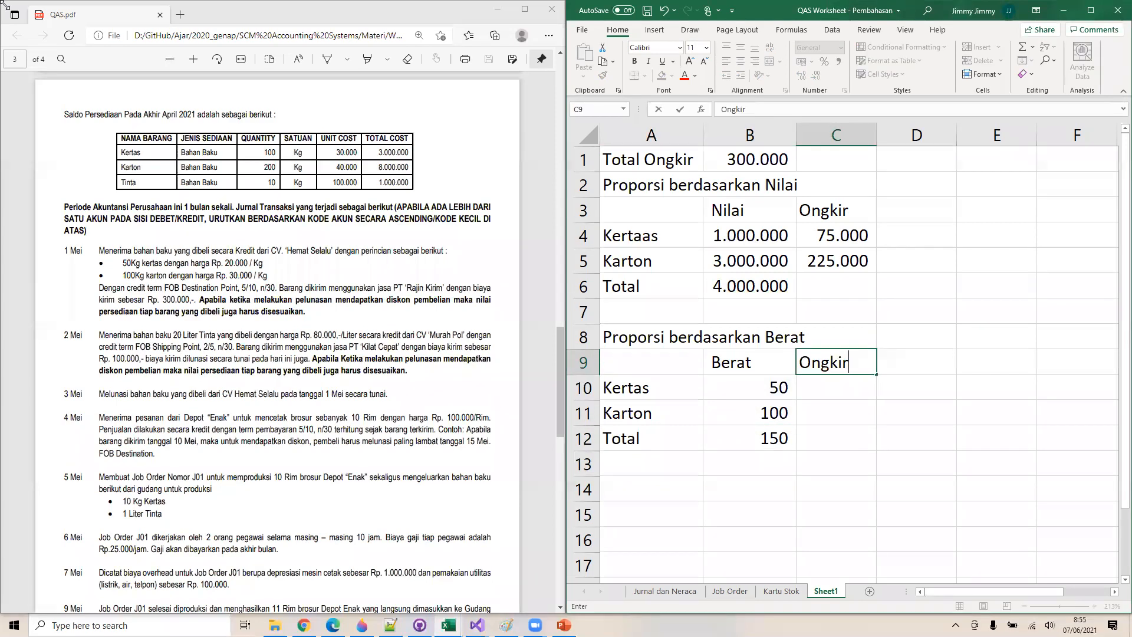
key("Return")
Calculate the Kertas weight-based shipping share in C10 with the formula =B10/B12*B1
type("=")
key("Left")
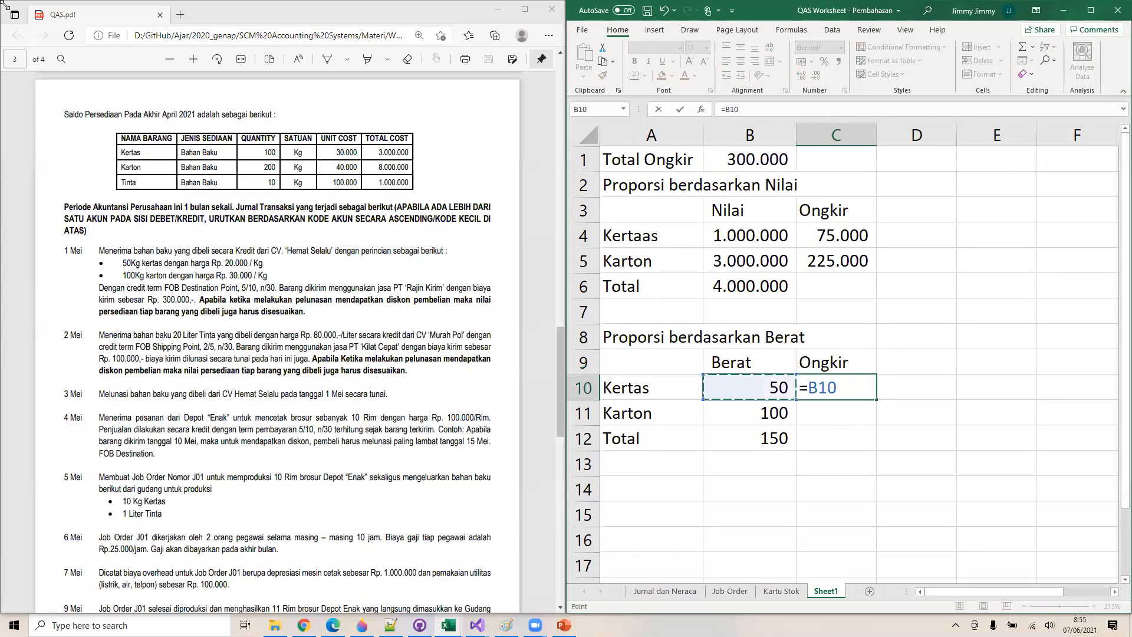
type("/")
key("Down")
key("Down")
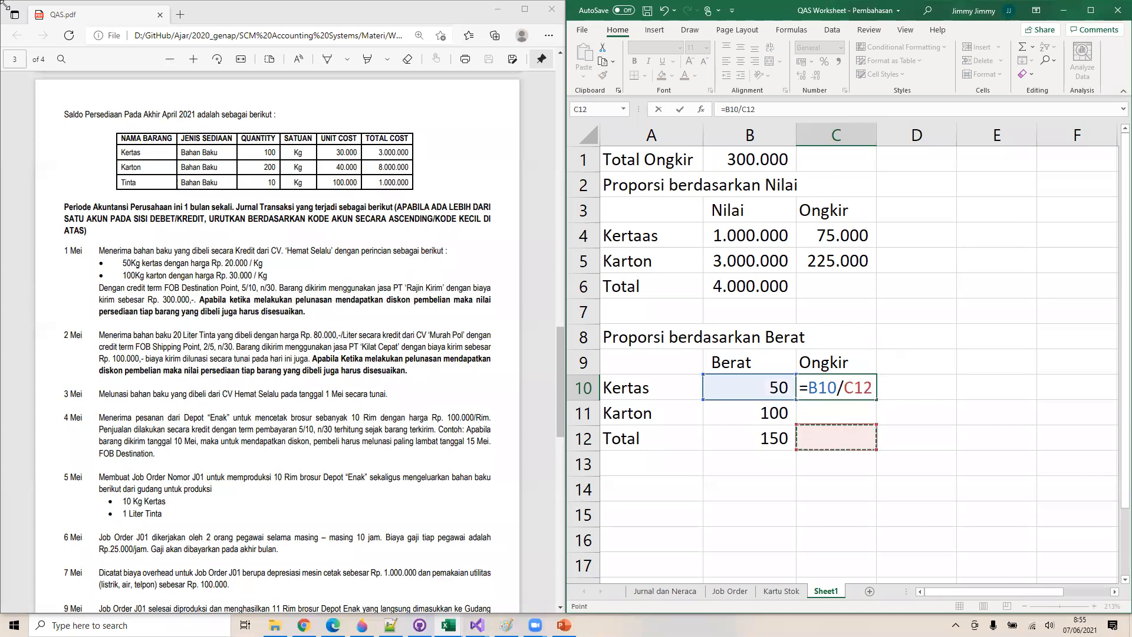
key("Left")
type("*")
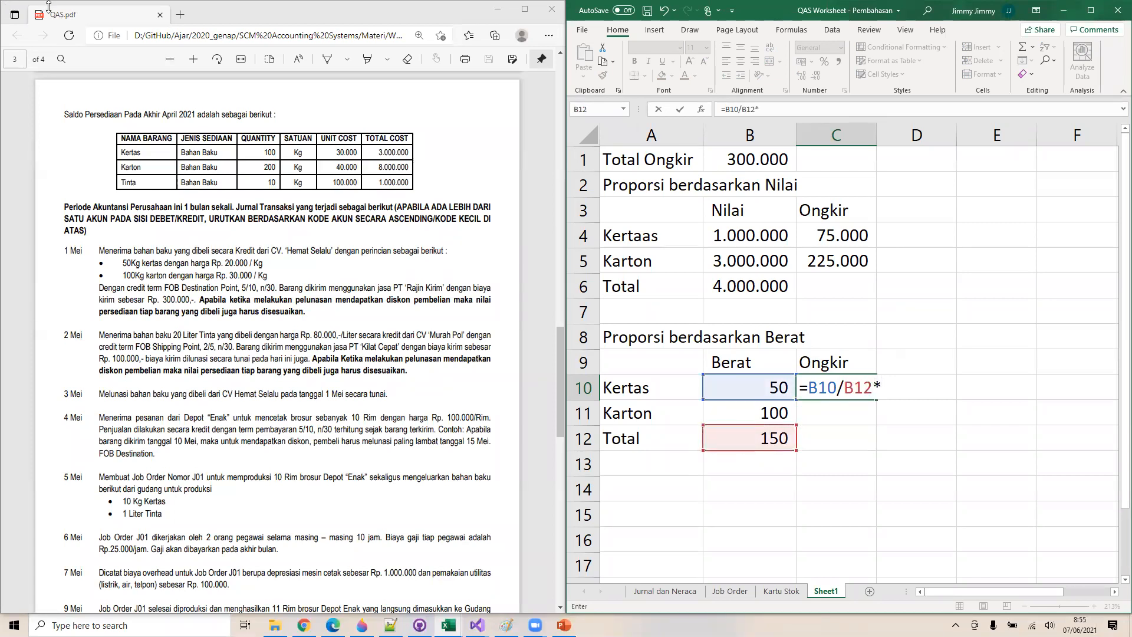
left_click(750, 159)
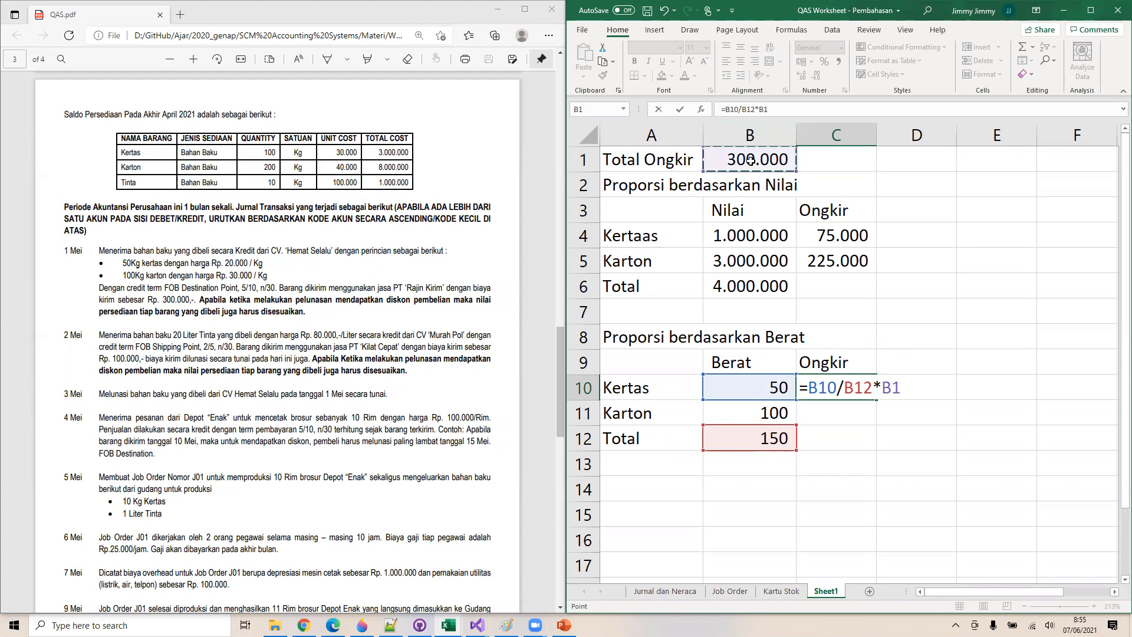
key("Return")
Calculate the Karton weight-based shipping share in C11 with the formula =B11/B12*B1
type("=")
key("Left")
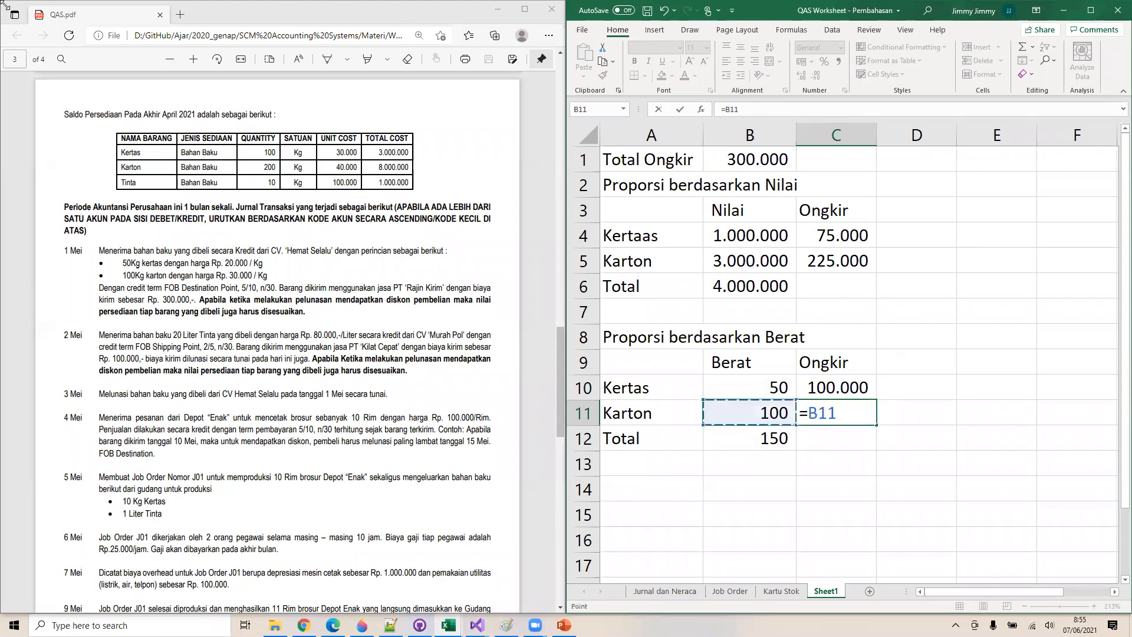
type("/")
key("Left")
key("Down")
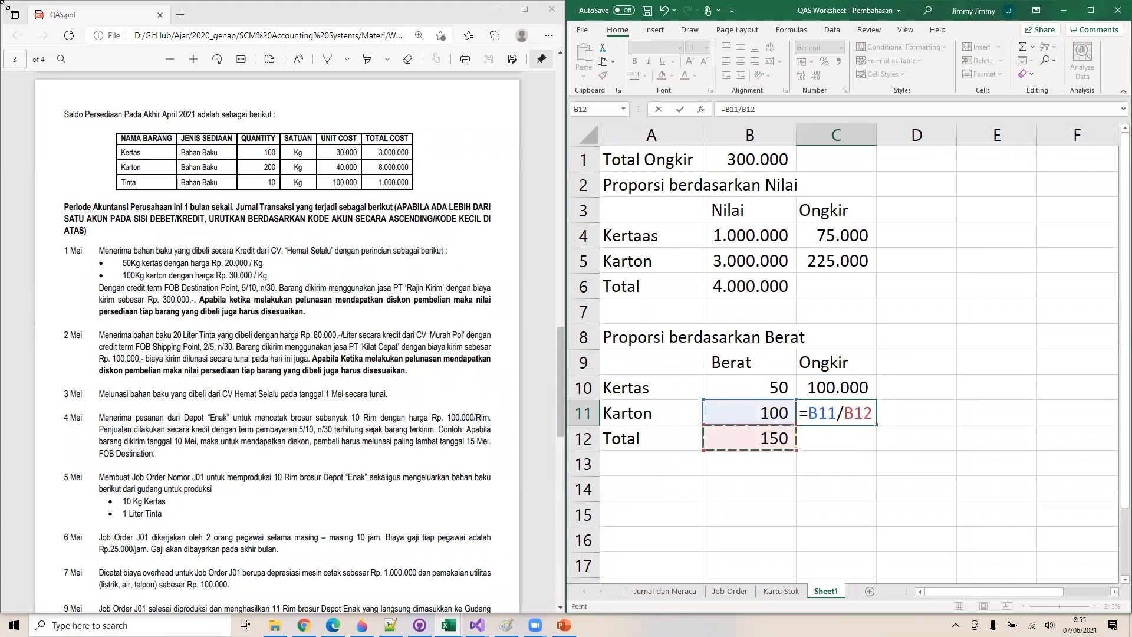
type("*")
key("Up")
key("Up")
key("Up")
key("Up")
key("Up")
key("Up")
key("Up")
key("Up")
key("Up")
key("Up")
key("Left")
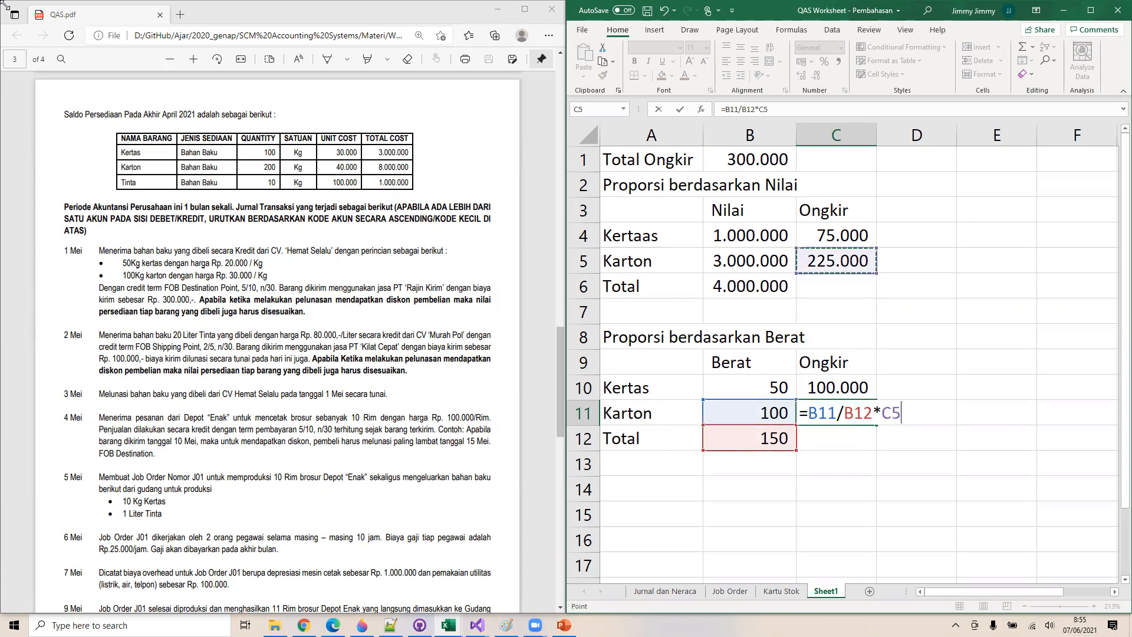
key("Return")
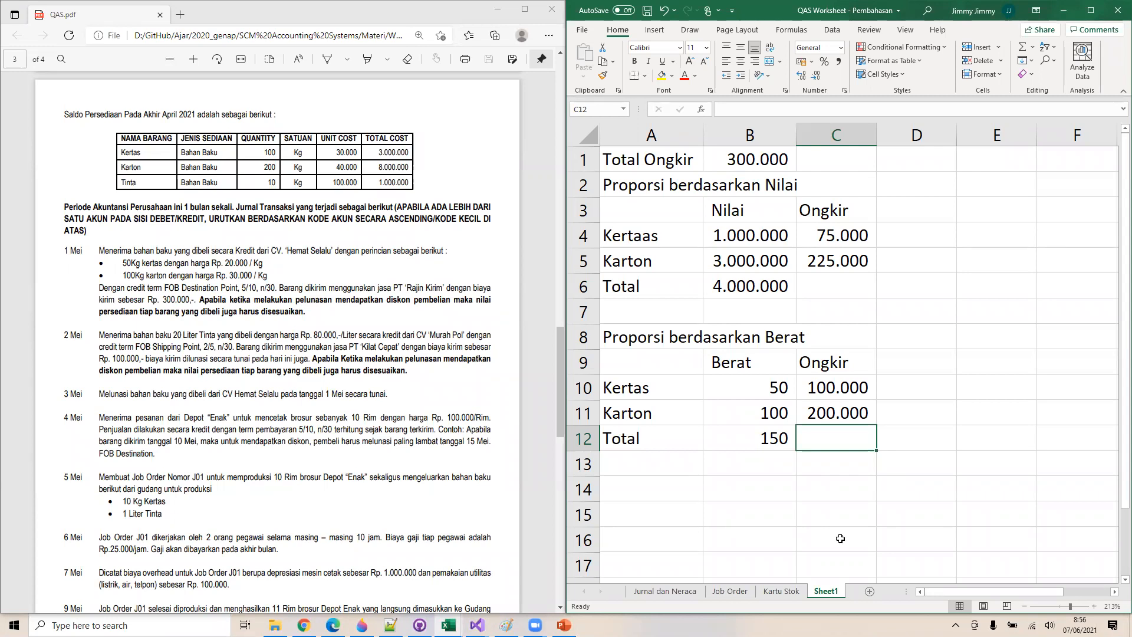
Compare the Kertas purchase of 1 Mei on the Kartu Stok sheet, its total and unit cost, with the Kertas value-based shipping share on Sheet1
left_click(772, 592)
left_click(768, 250)
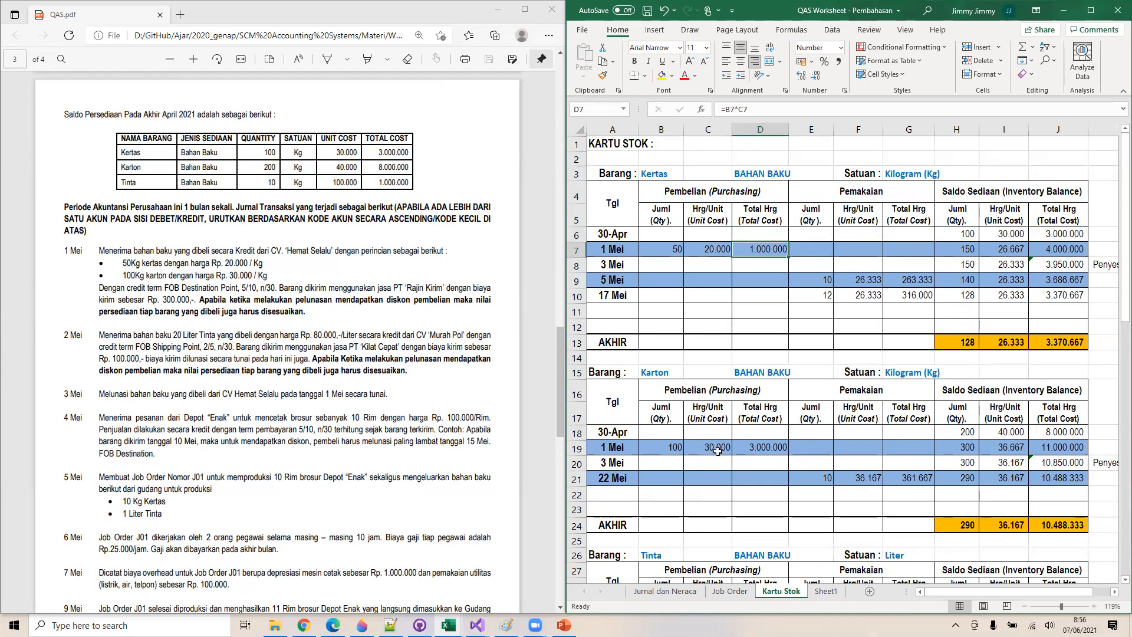
right_click(822, 594)
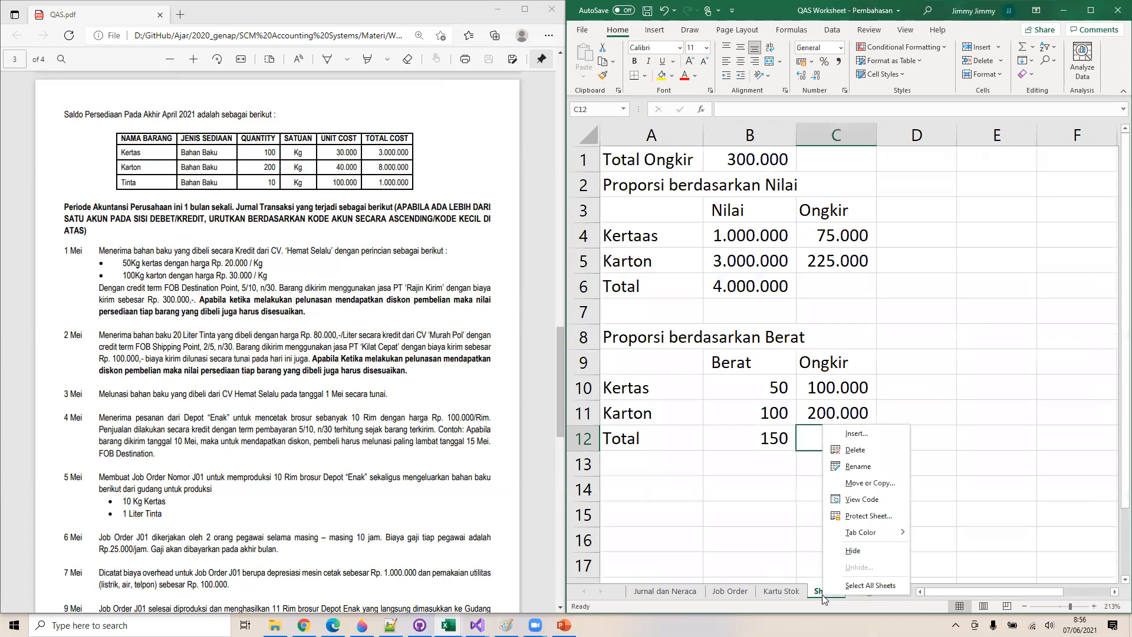
left_click(837, 241)
right_click(837, 241)
key("Escape")
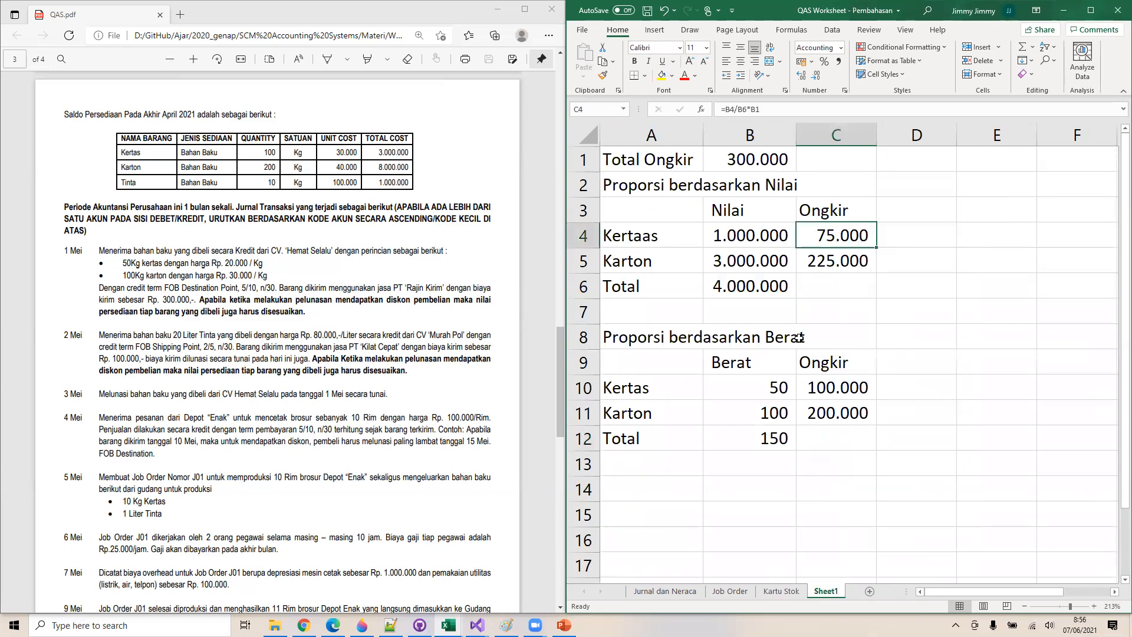
right_click(777, 594)
left_click(759, 246)
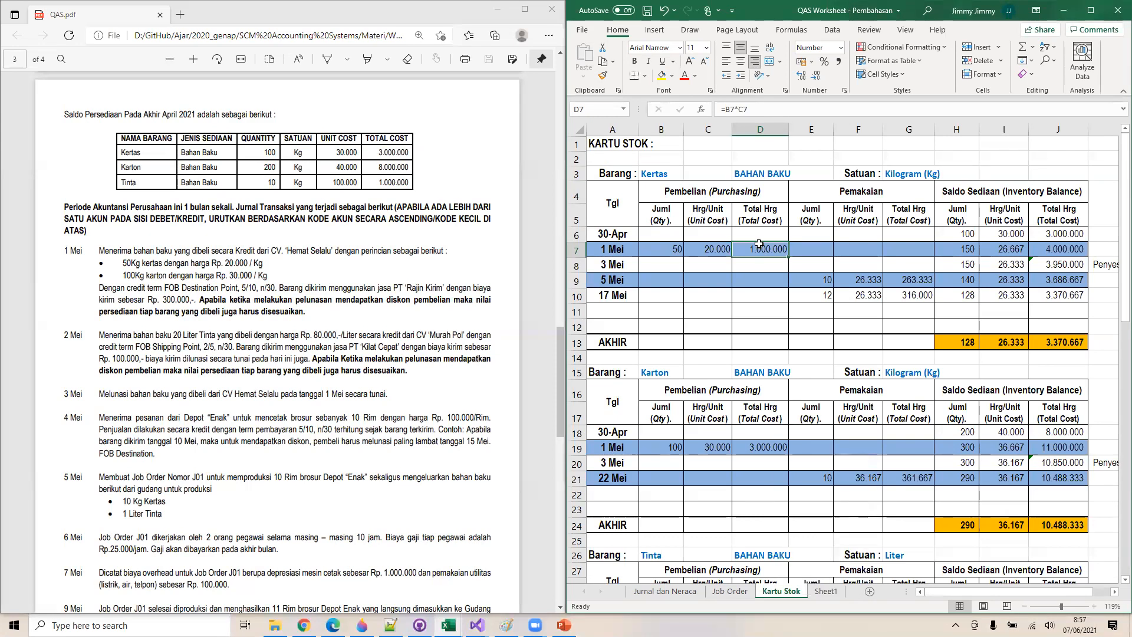
left_click(702, 246)
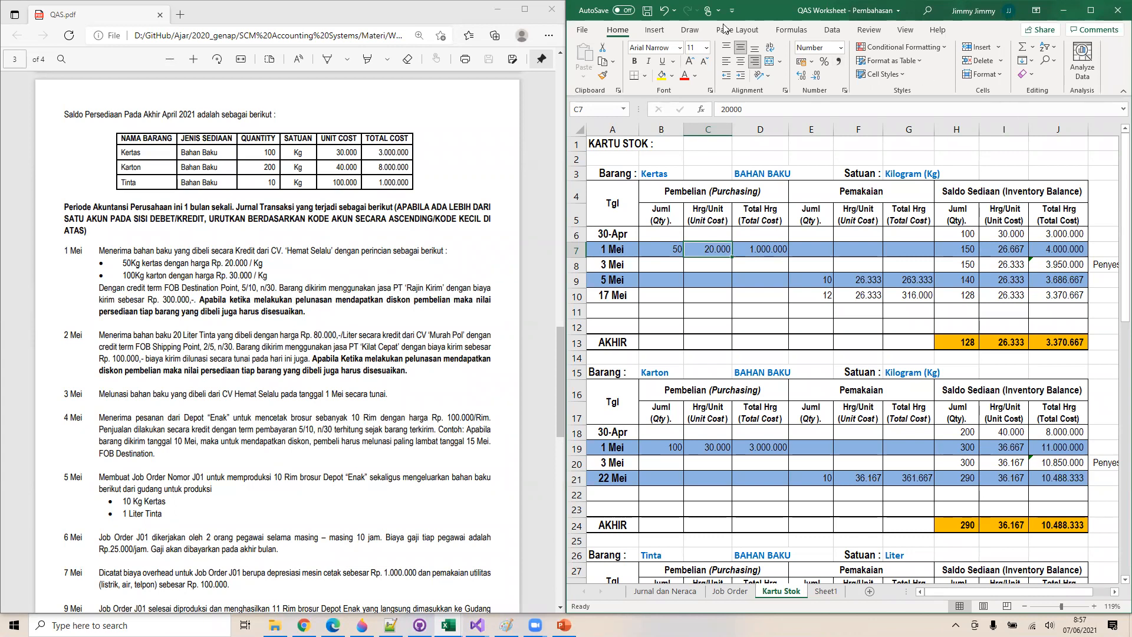
left_click(750, 68)
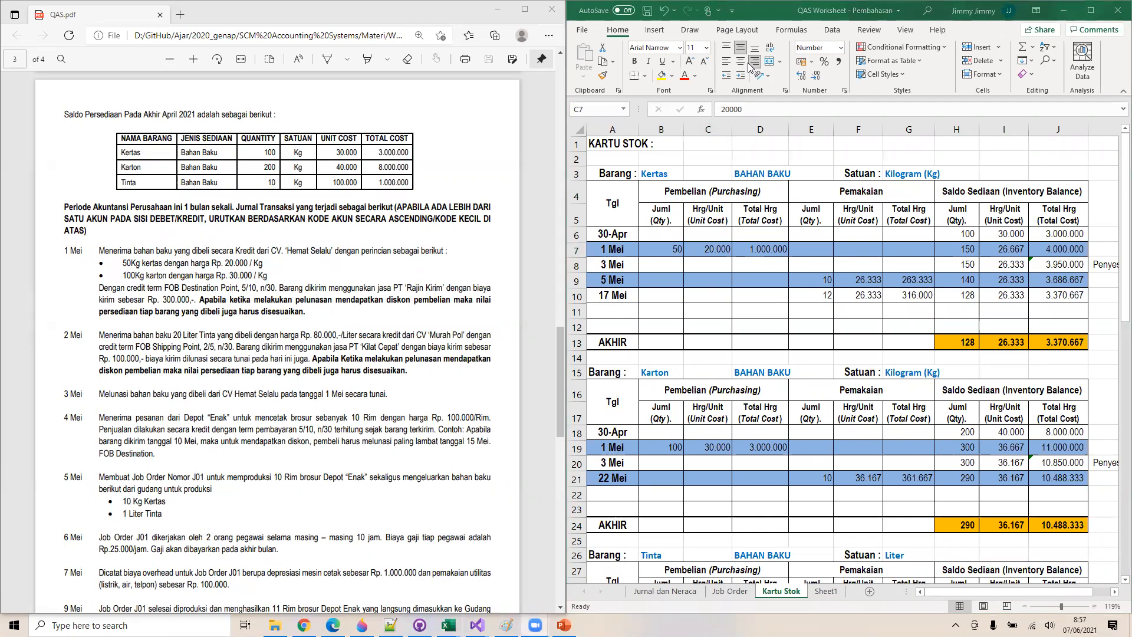